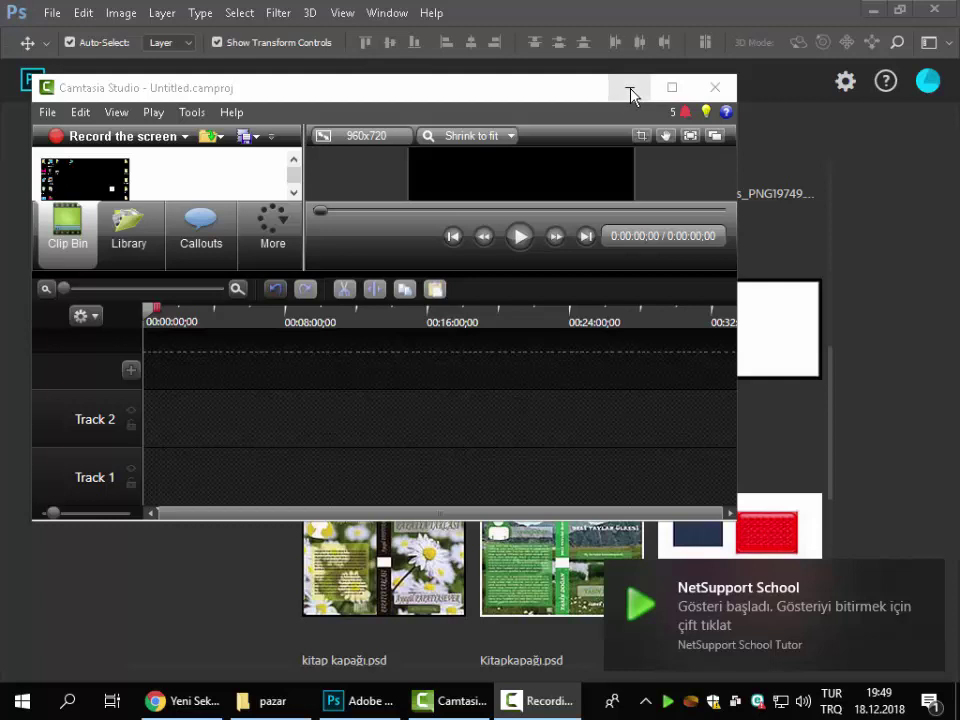
- Hide Camtasia to reveal Photoshop's start screen and start a new document
click(629, 92)
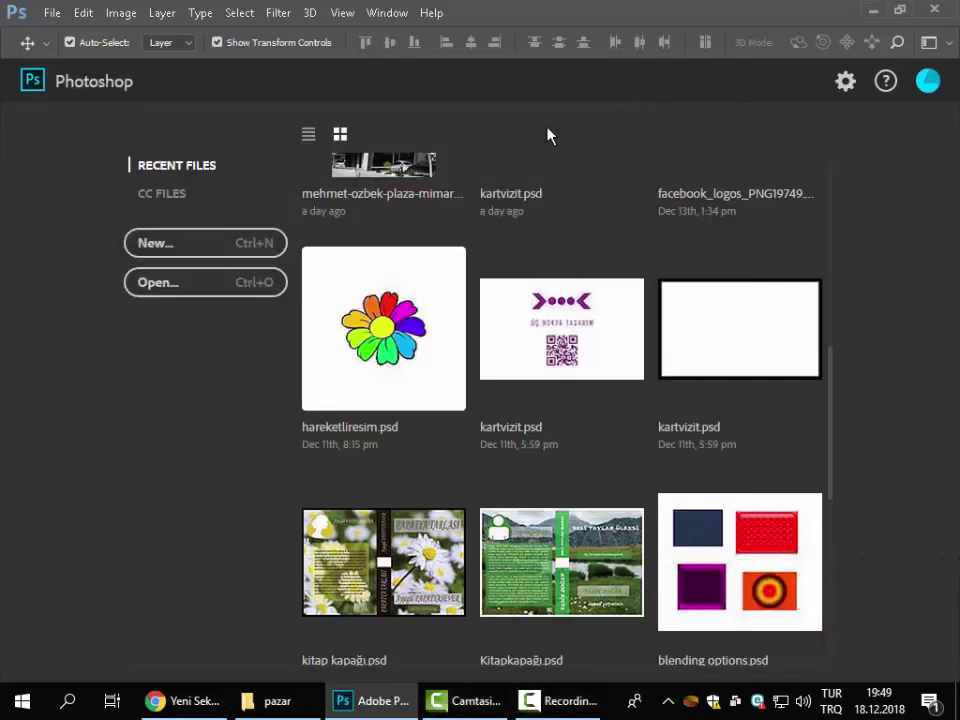
click(52, 12)
click(52, 12)
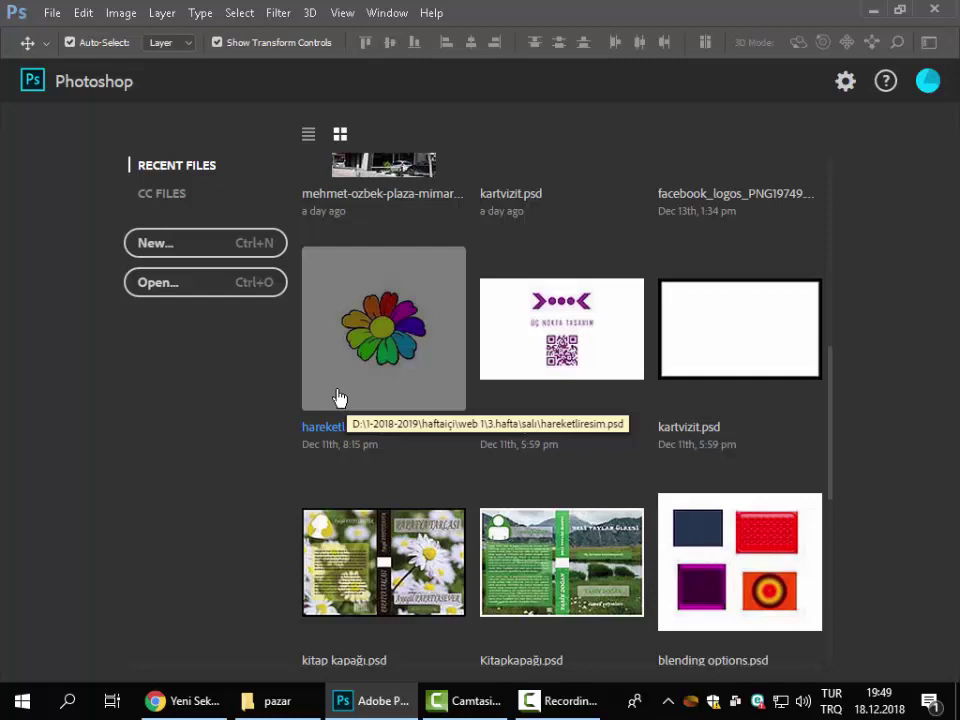
click(175, 245)
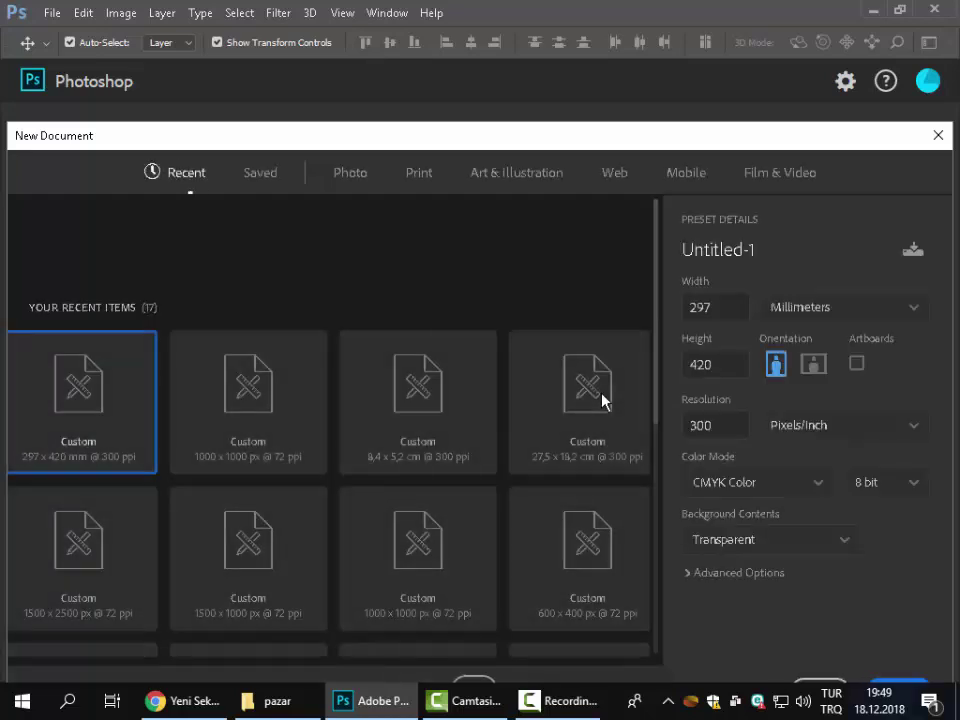
- Create a 1200 × 2500 px document at 72 ppi in RGB Color
click(821, 309)
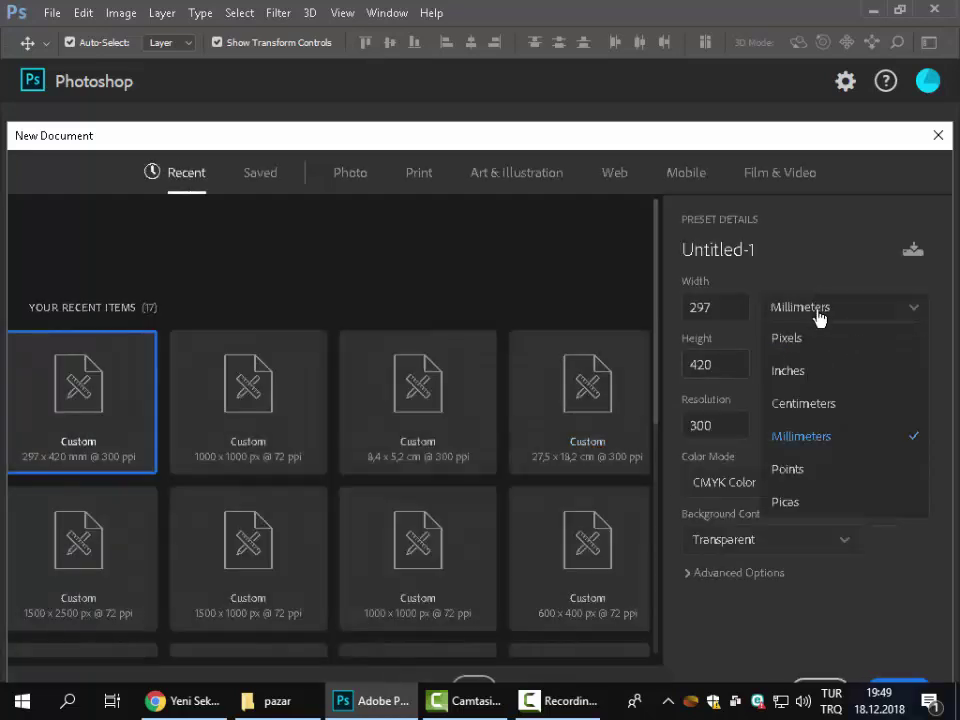
click(812, 350)
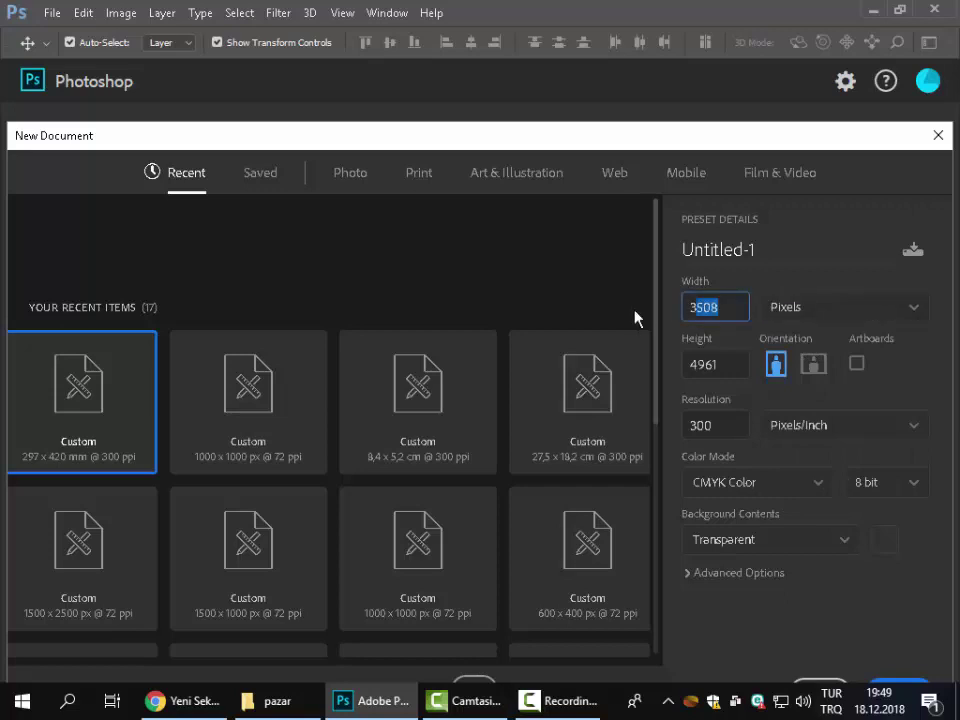
text(1200)
key(Tab)
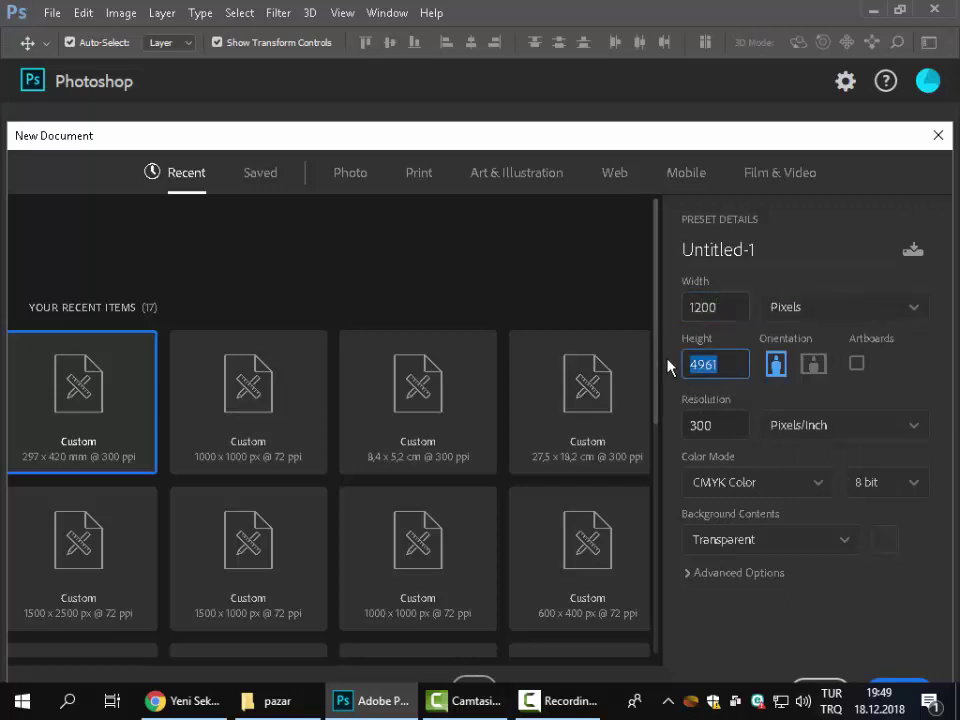
text(2500)
key(Tab)
text(7)
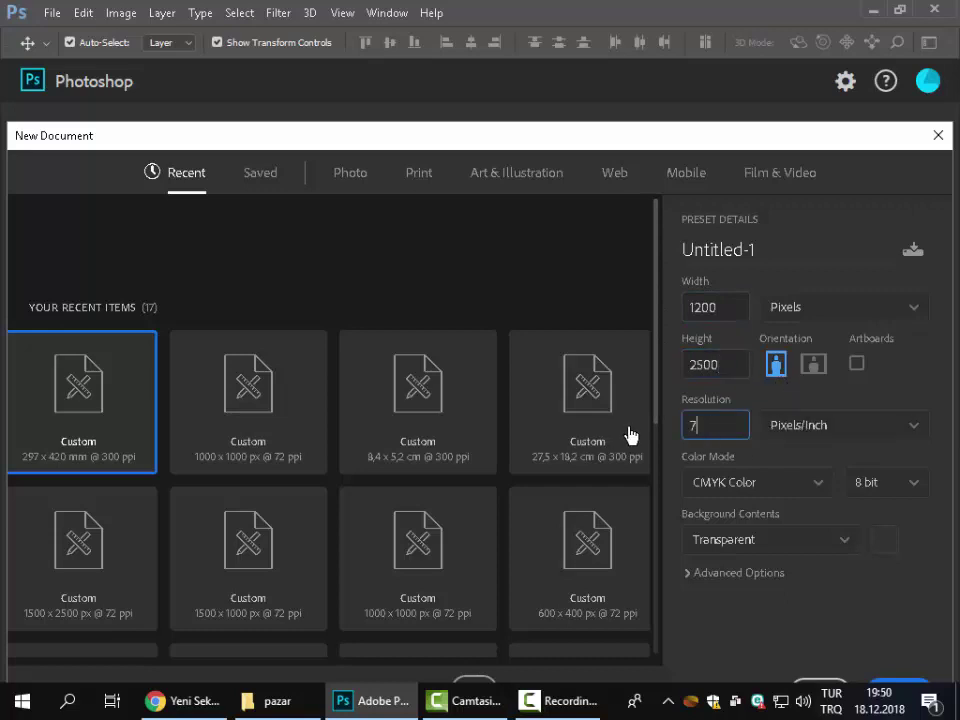
text(2)
click(751, 491)
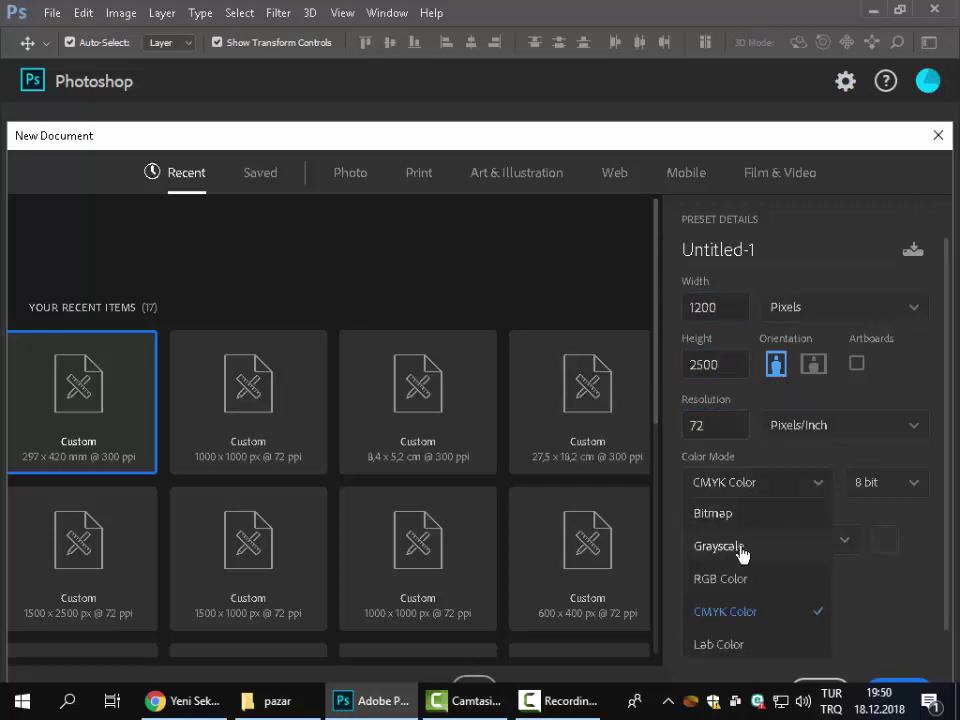
click(736, 578)
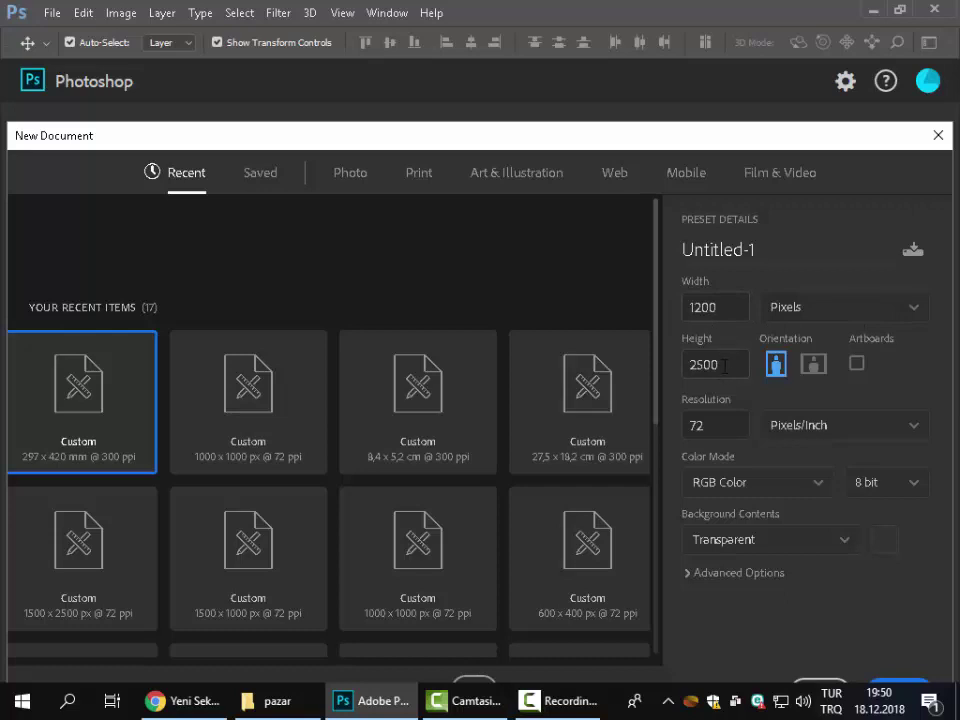
click(904, 686)
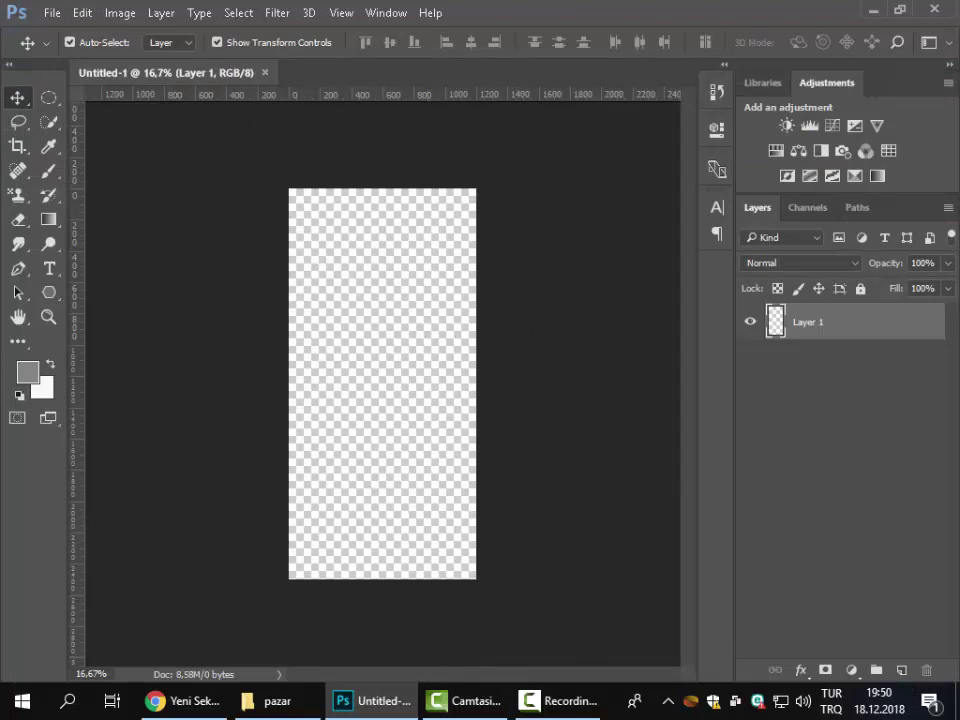
- Add a layer group named header and rename Layer 1 to arkablan
click(877, 671)
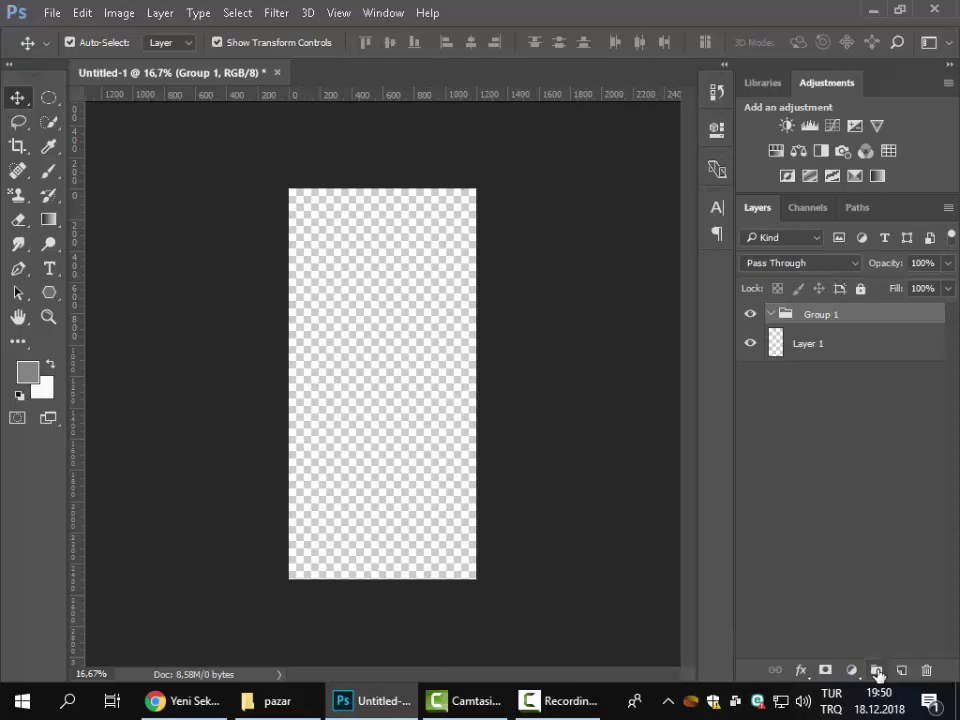
key(e)
key(a)
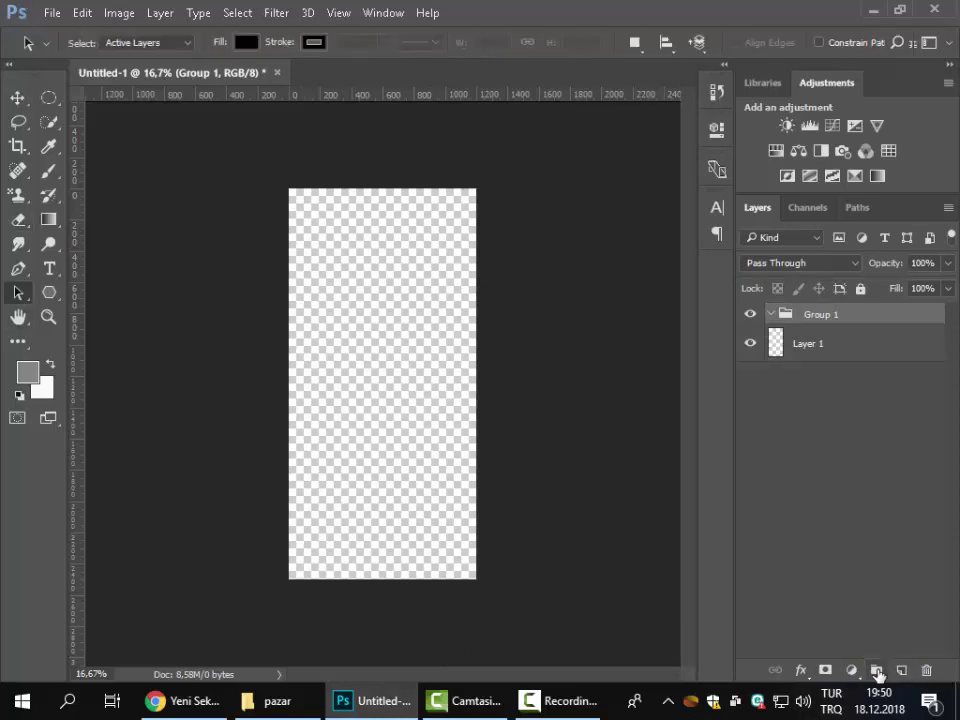
double_click(836, 316)
text(header)
click(835, 352)
double_click(804, 345)
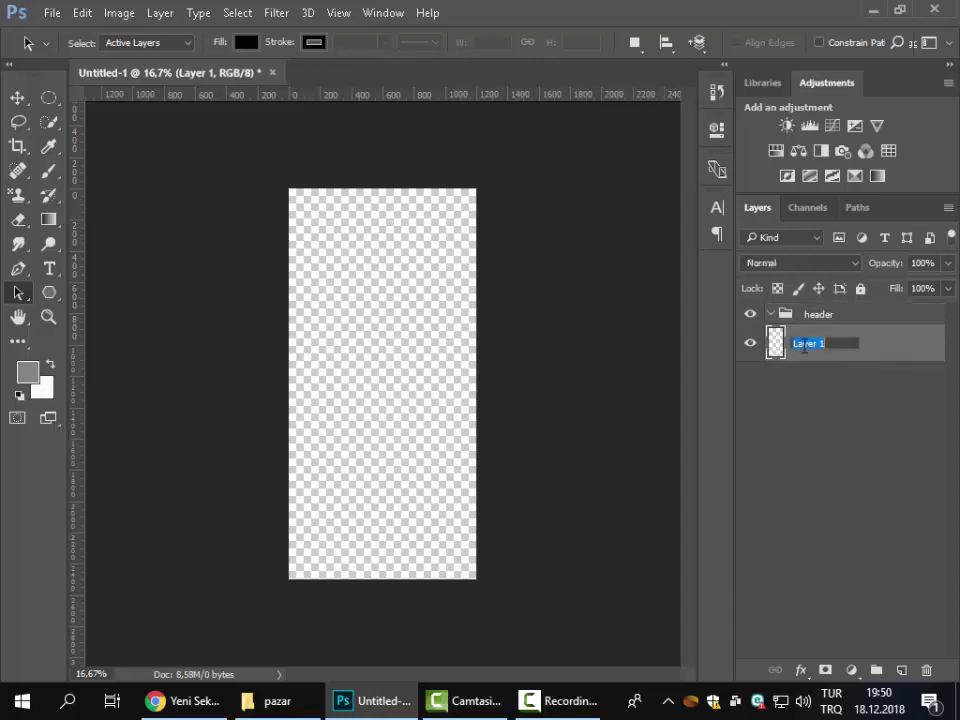
text(arkablan)
click(889, 350)
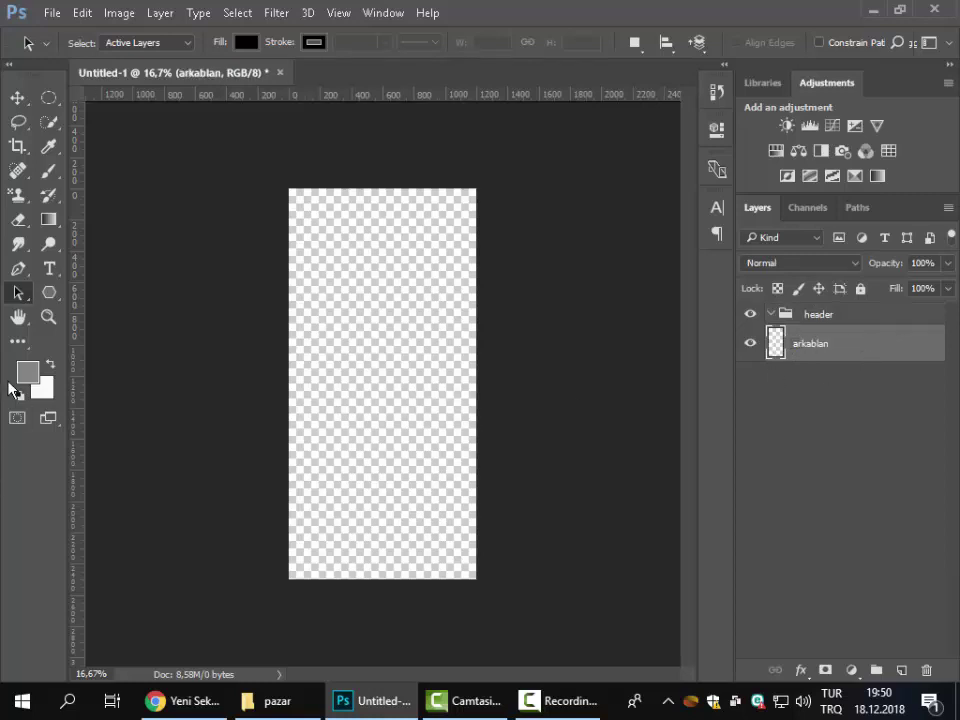
- Fill the arkablan layer with white (#ffffff) using the Paint Bucket
click(27, 372)
click(466, 187)
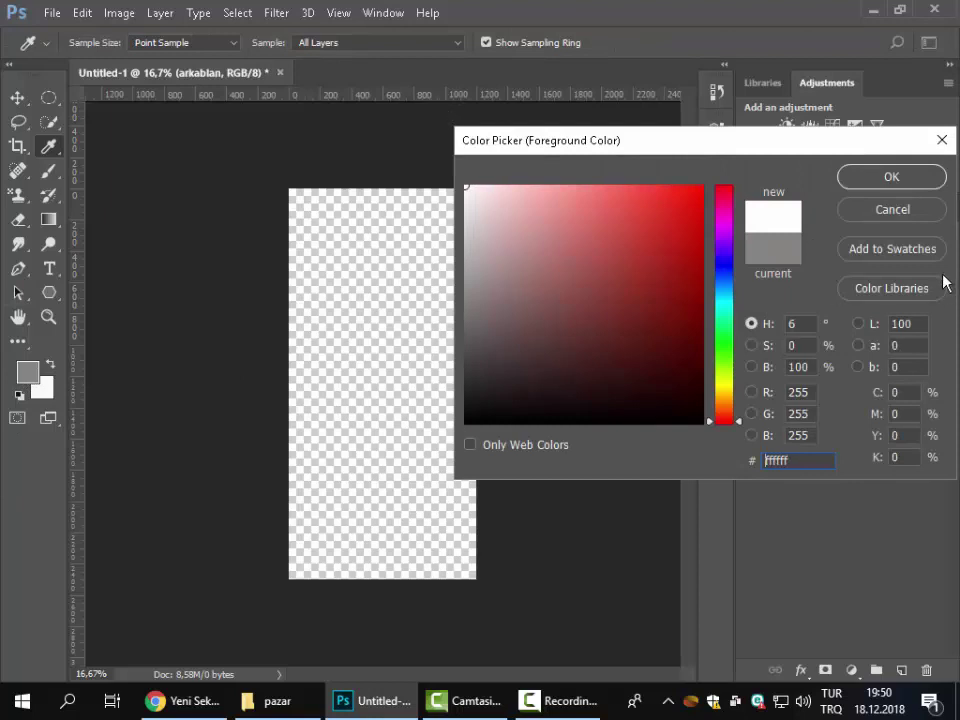
click(885, 180)
drag(48, 219, 130, 236)
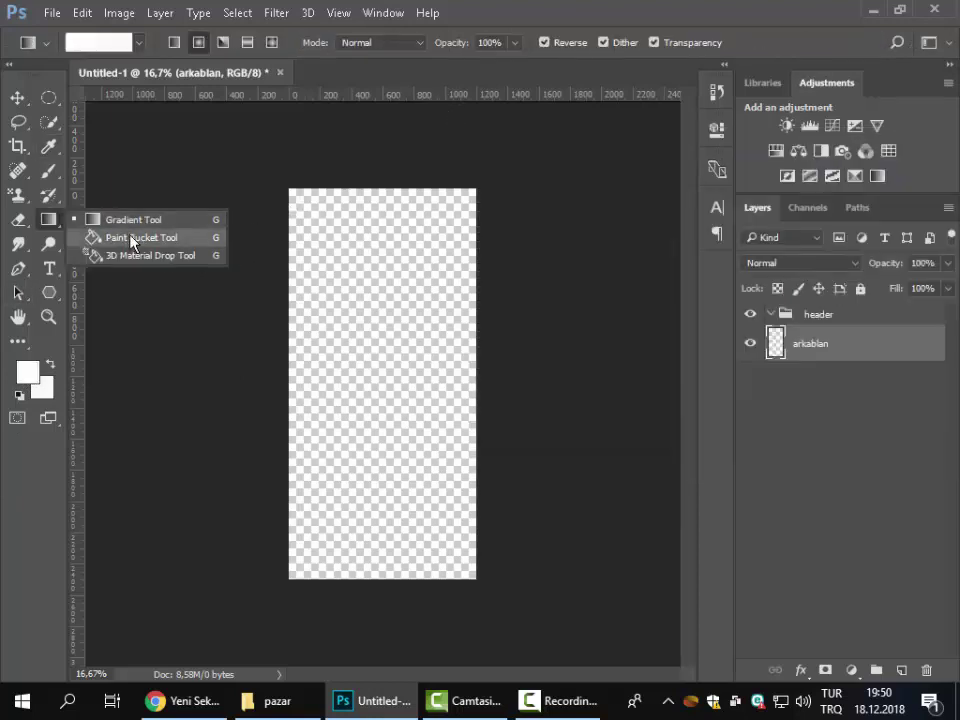
click(422, 387)
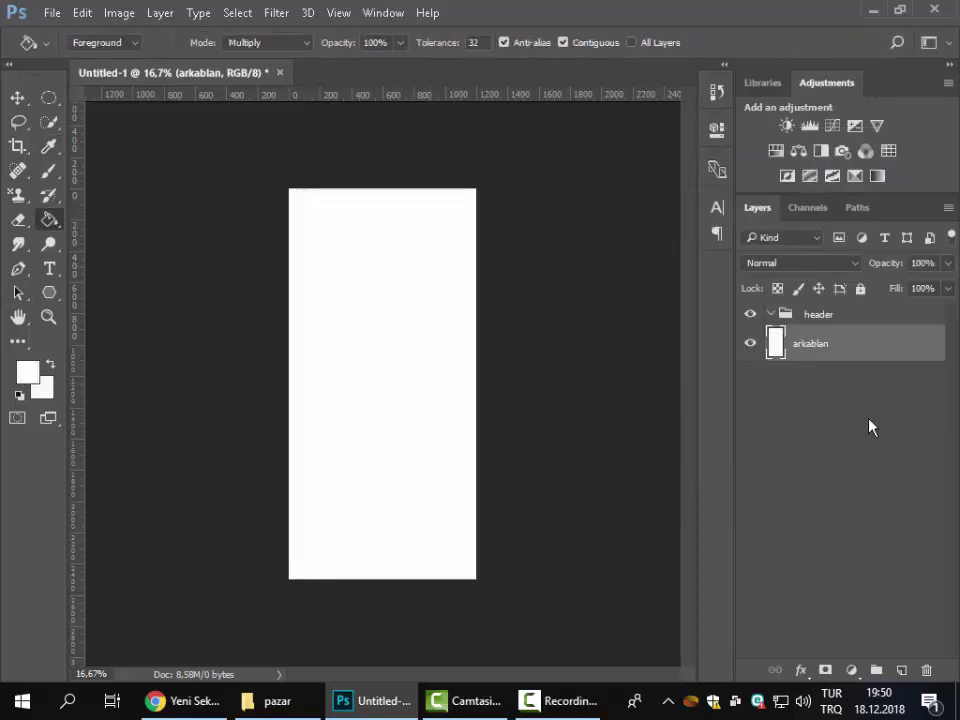
click(838, 318)
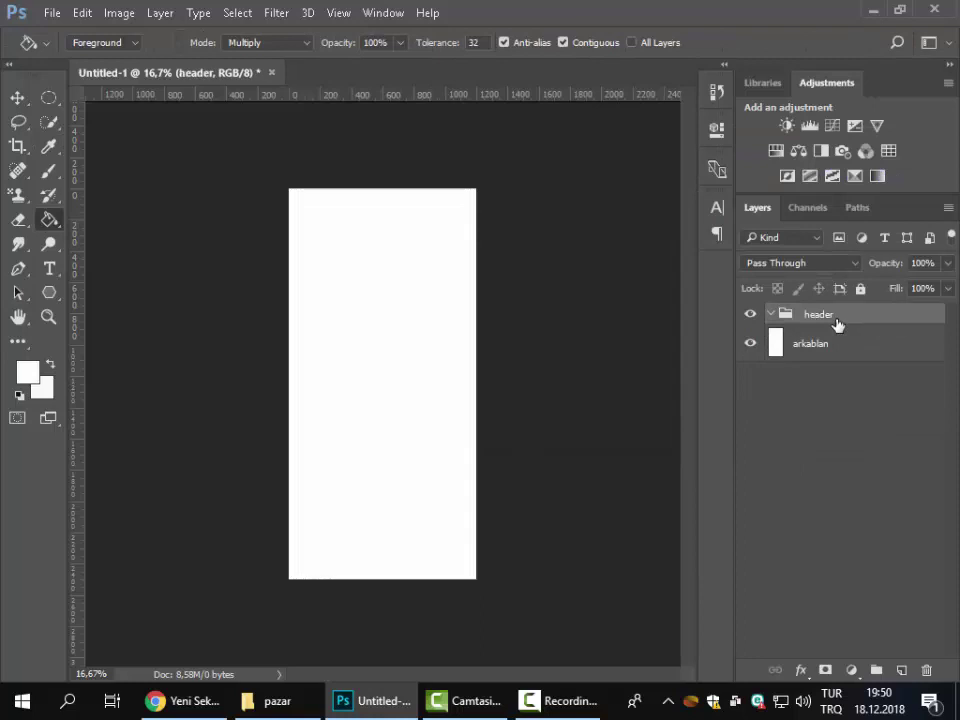
- Add a new layer in header and draw a rectangle across the canvas top
click(900, 672)
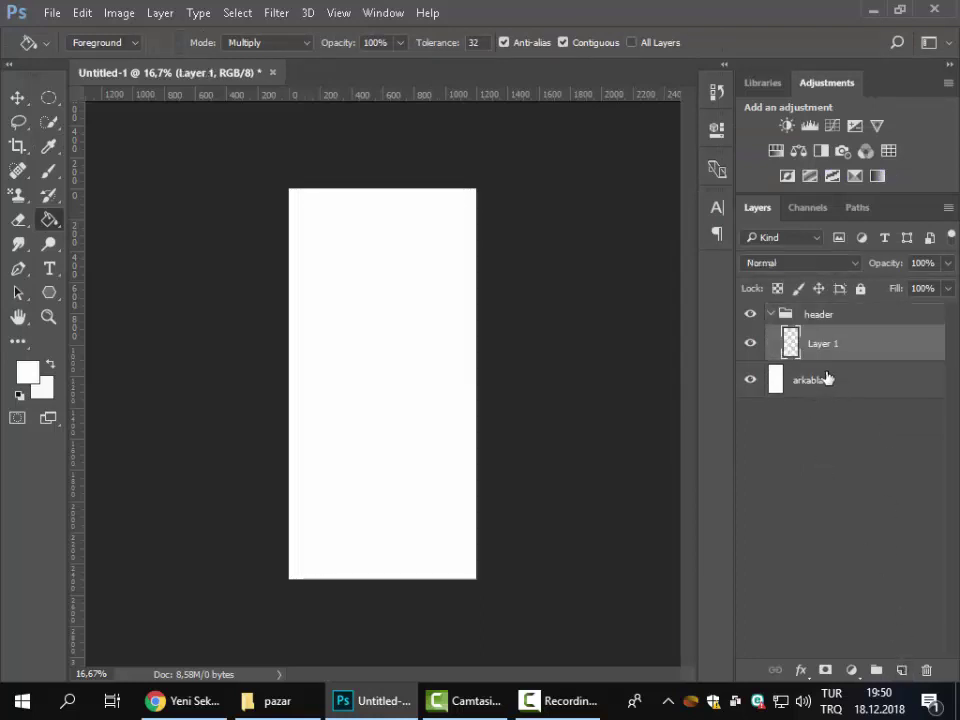
click(49, 293)
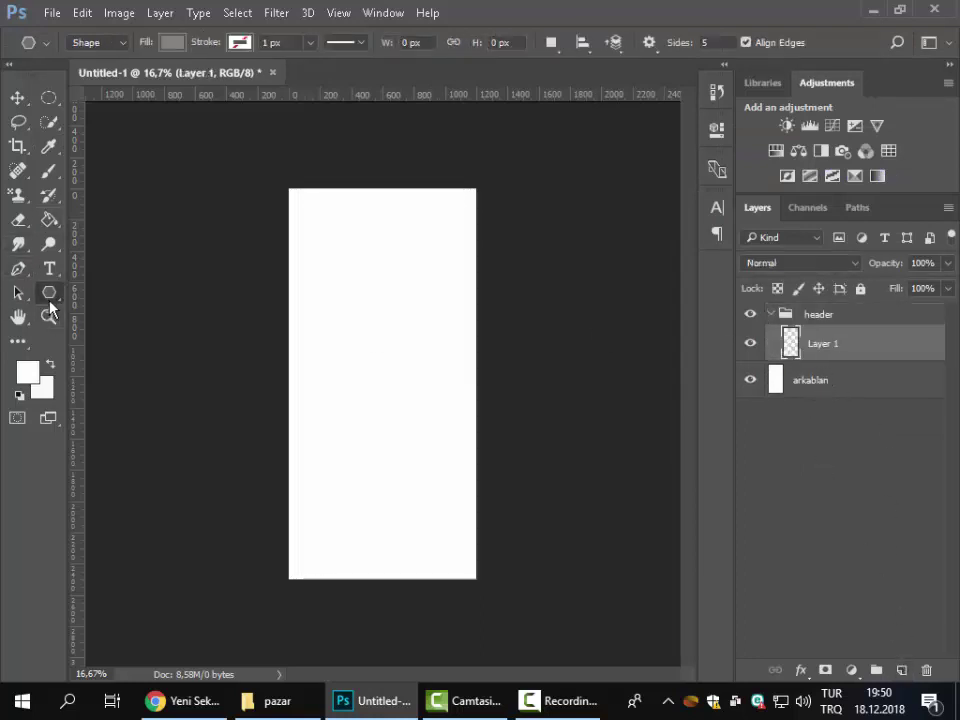
right_click(49, 304)
click(130, 293)
mouse_move(287, 182)
mouse_down()
mouse_move(364, 217)
mouse_move(476, 210)
mouse_up()
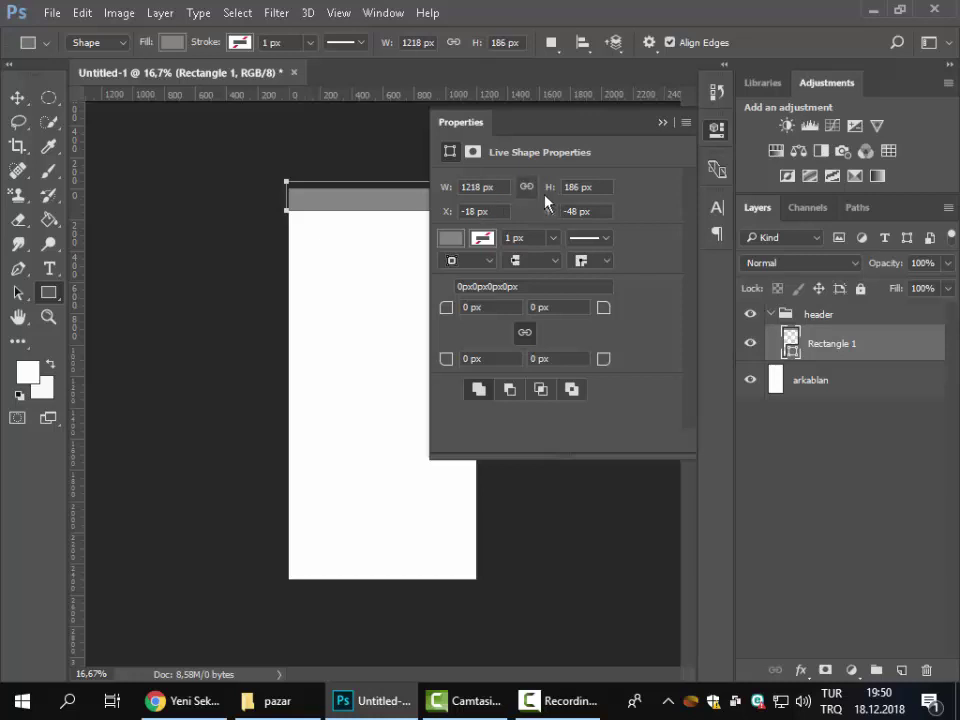
- Set the rectangle to 50 px tall at position X 0, Y 0
click(564, 188)
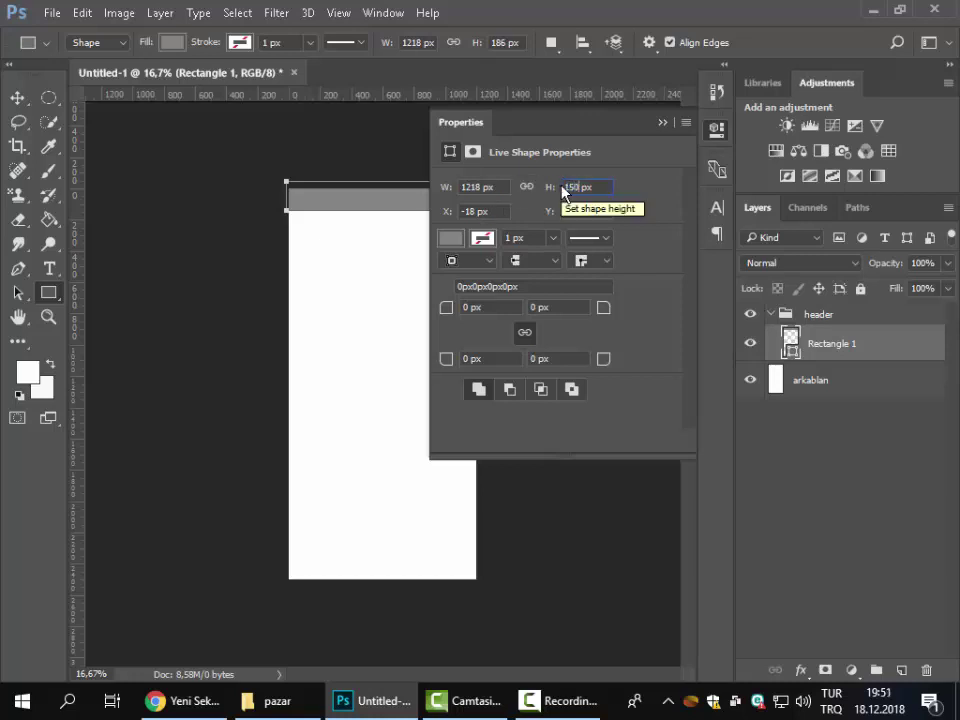
key(BackSpace)
key(BackSpace)
key(BackSpace)
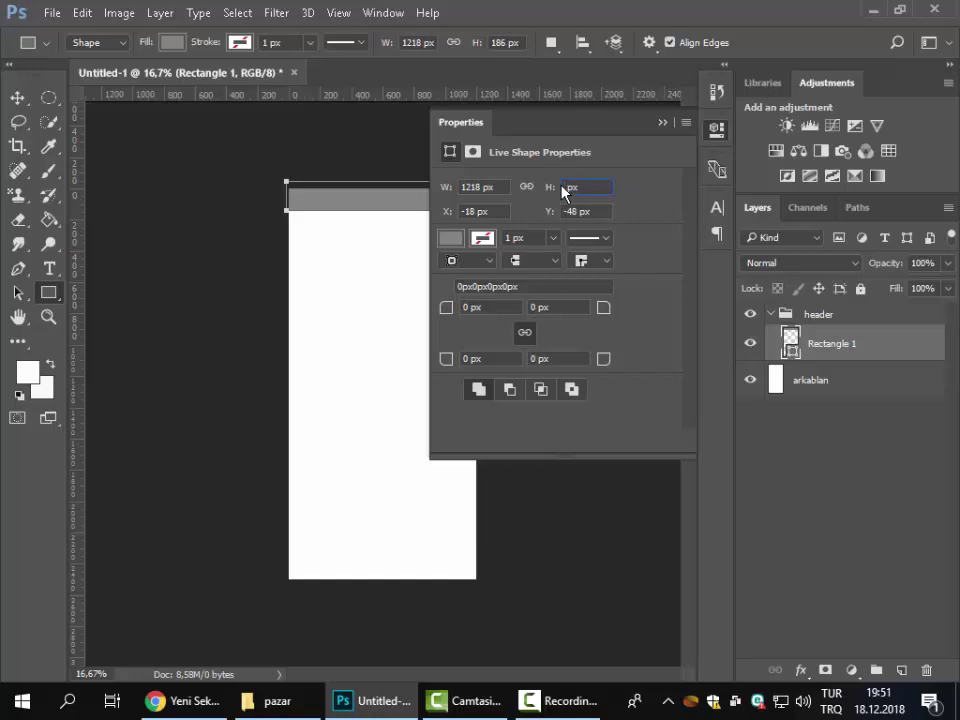
text(1 50)
key(Return)
click(461, 211)
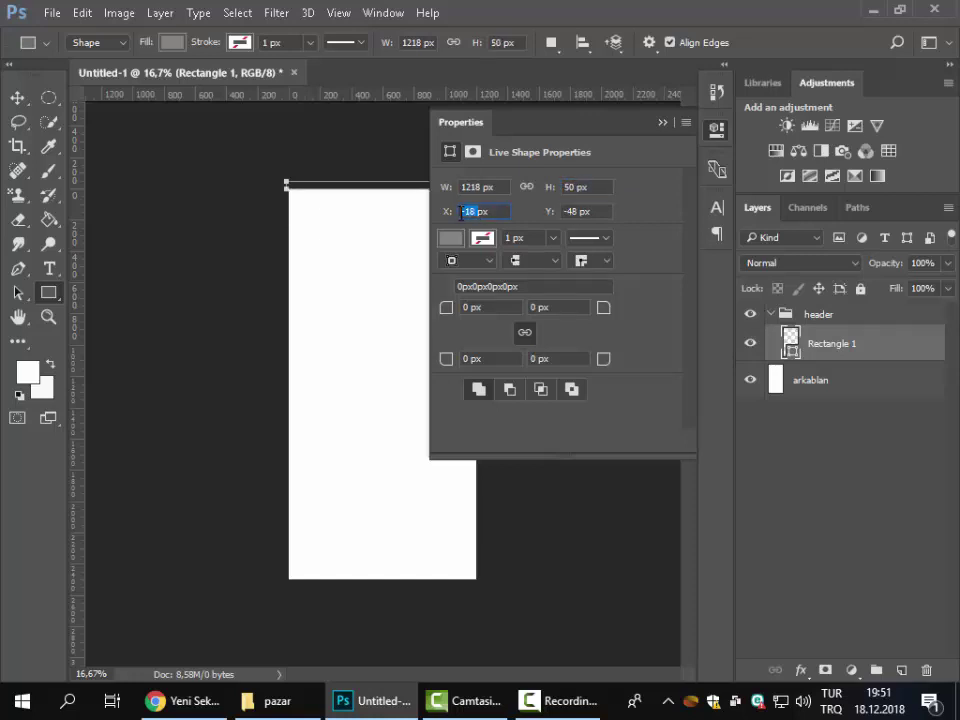
text(0)
click(564, 211)
text(0)
key(Return)
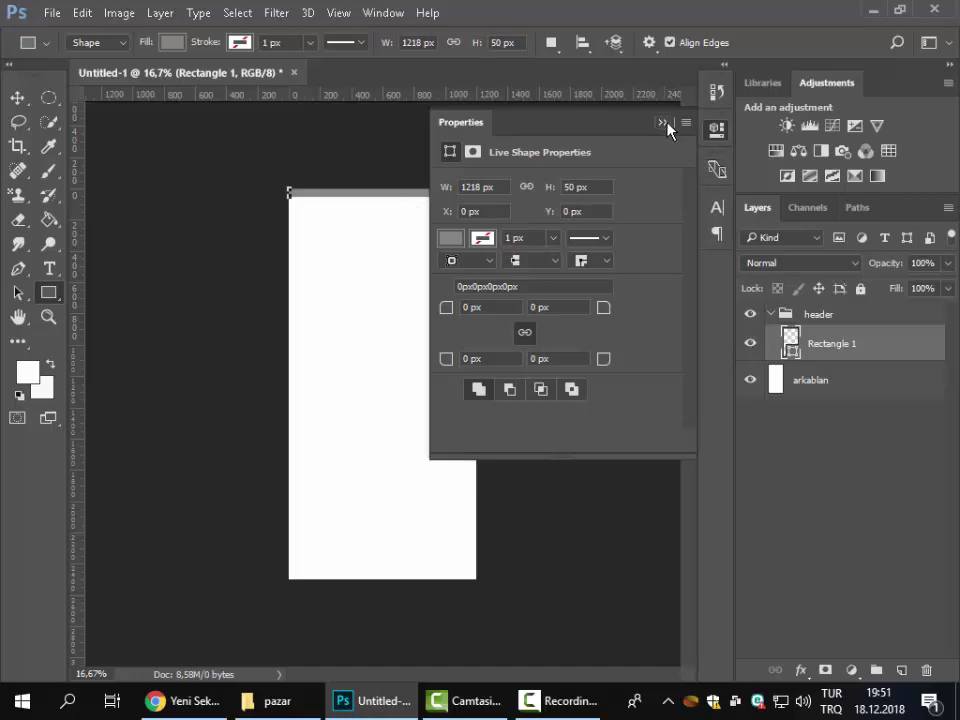
- Fill the header rectangle with dark grey #333333
click(452, 239)
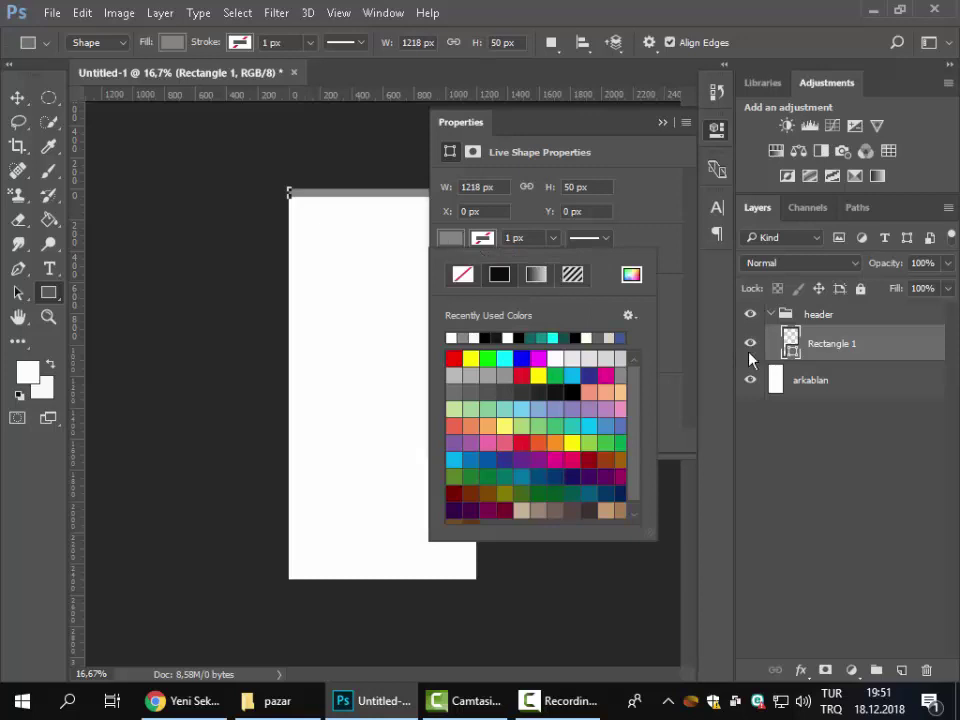
double_click(790, 345)
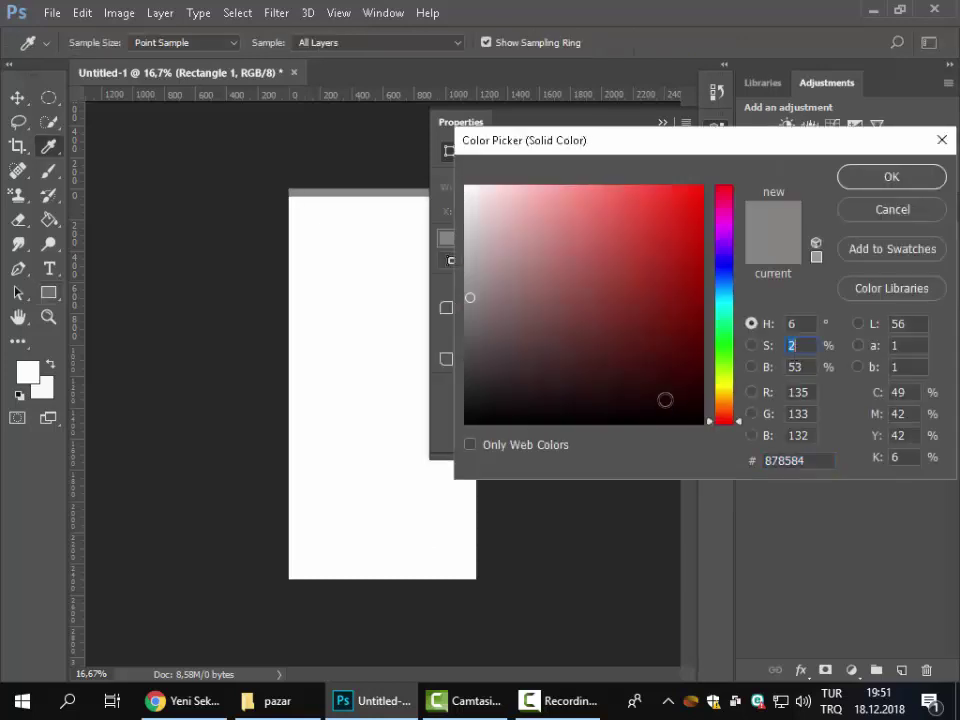
click(750, 460)
text(333)
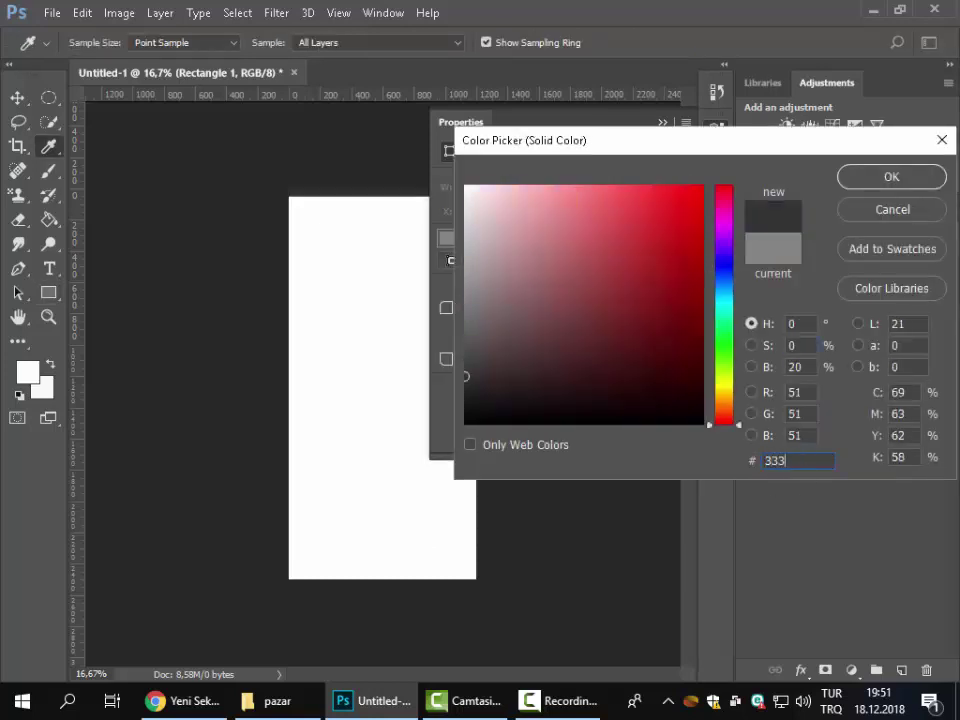
click(891, 177)
click(662, 122)
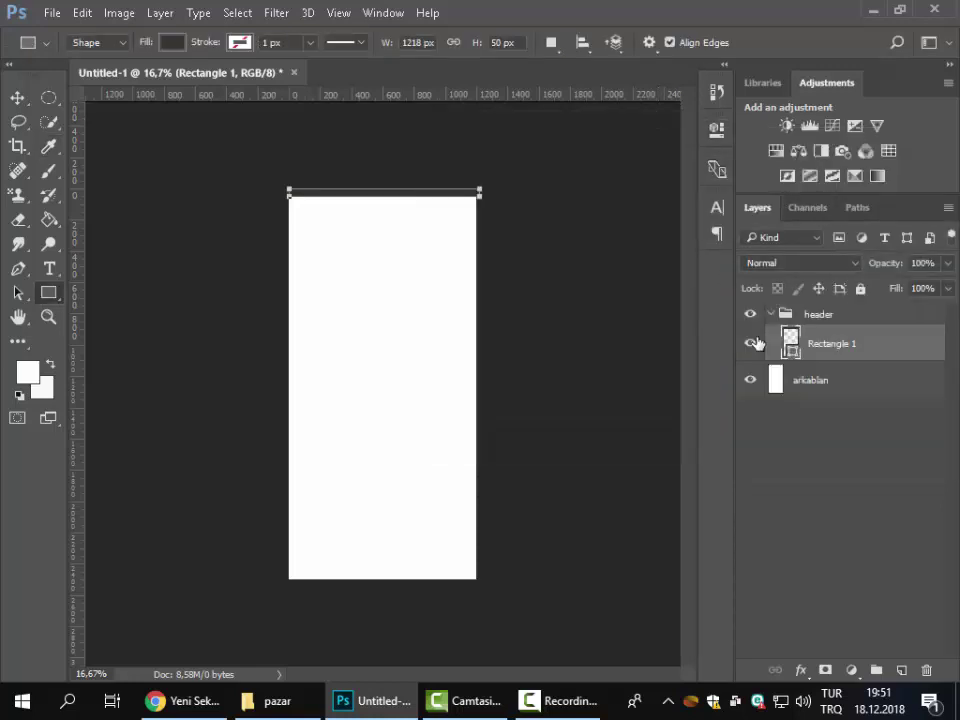
key(ctrl+plus)
key(ctrl+plus)
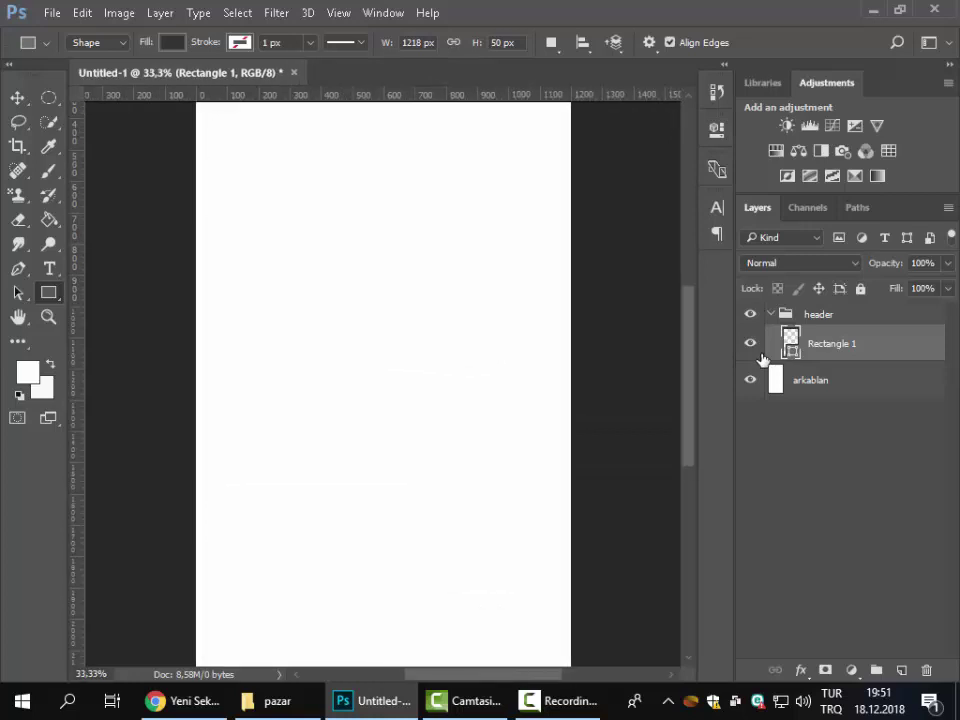
- Set the header bar's width to 1200 px and view at 100% zoom
scroll(398, 452, up, 3)
scroll(398, 452, up, 3)
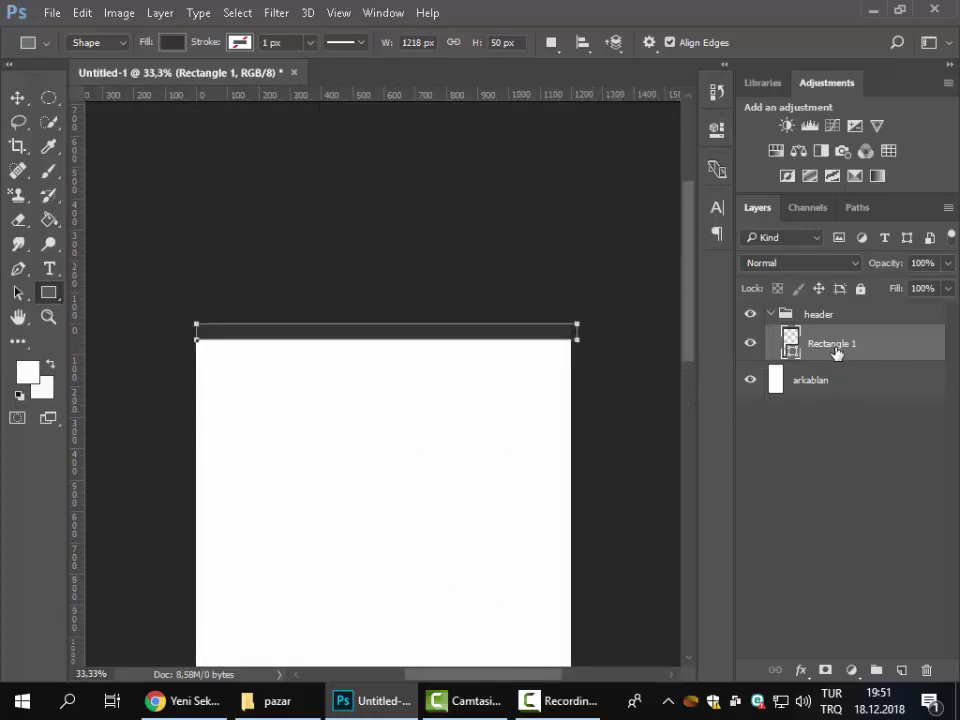
click(717, 129)
drag(461, 187, 474, 186)
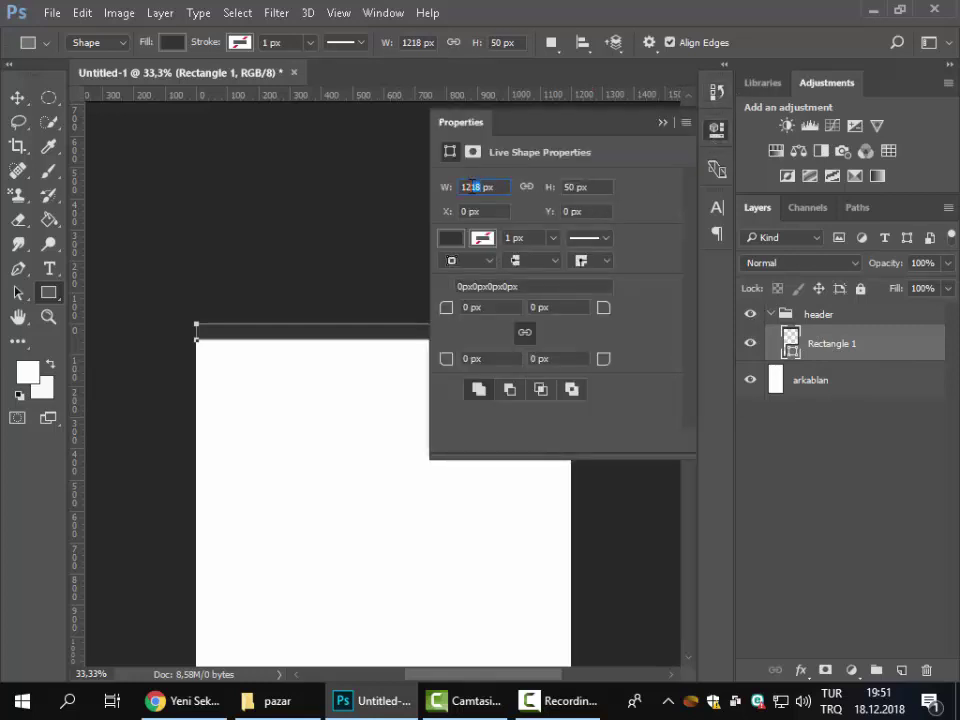
text(00)
key(ctrl+1)
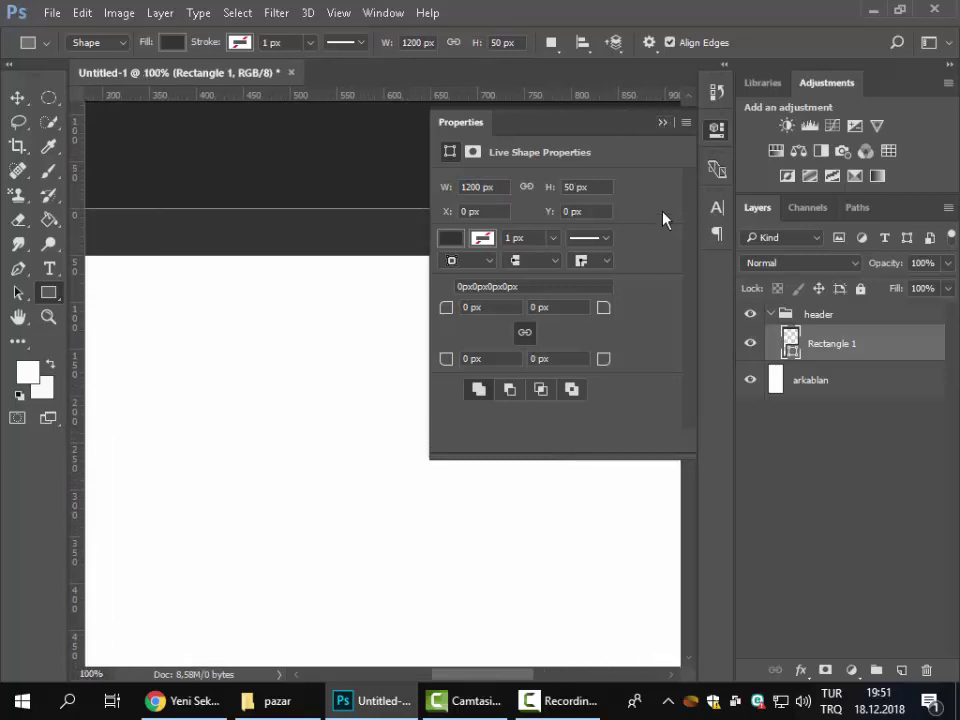
click(661, 124)
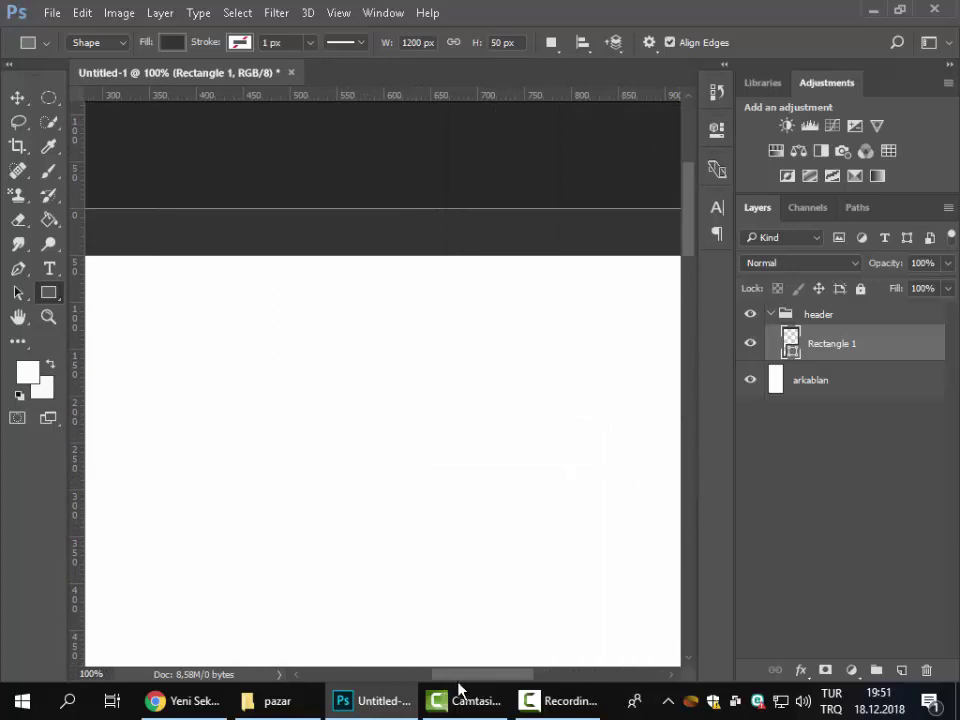
- Zoom in and back out to check the 1200 px header bar
drag(448, 683, 413, 670)
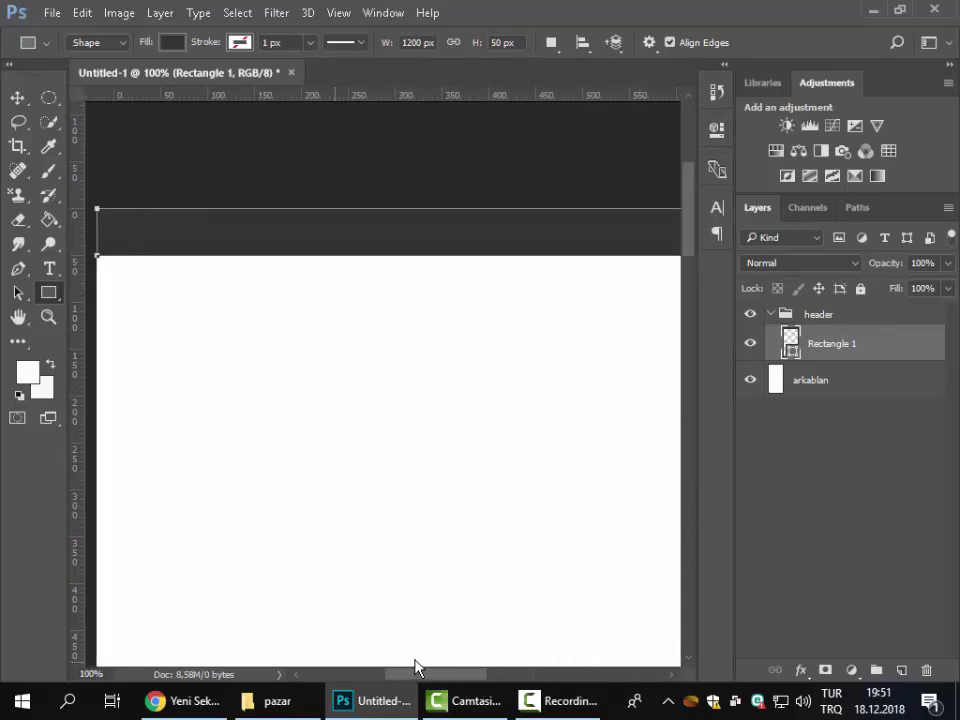
key(ctrl+plus)
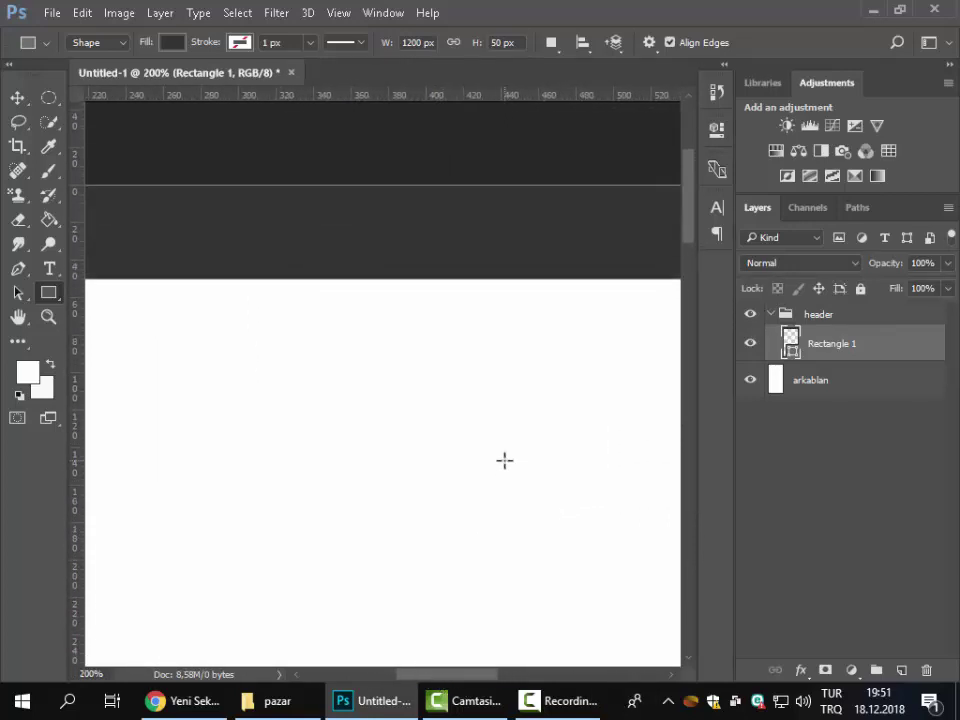
key(ctrl+minus)
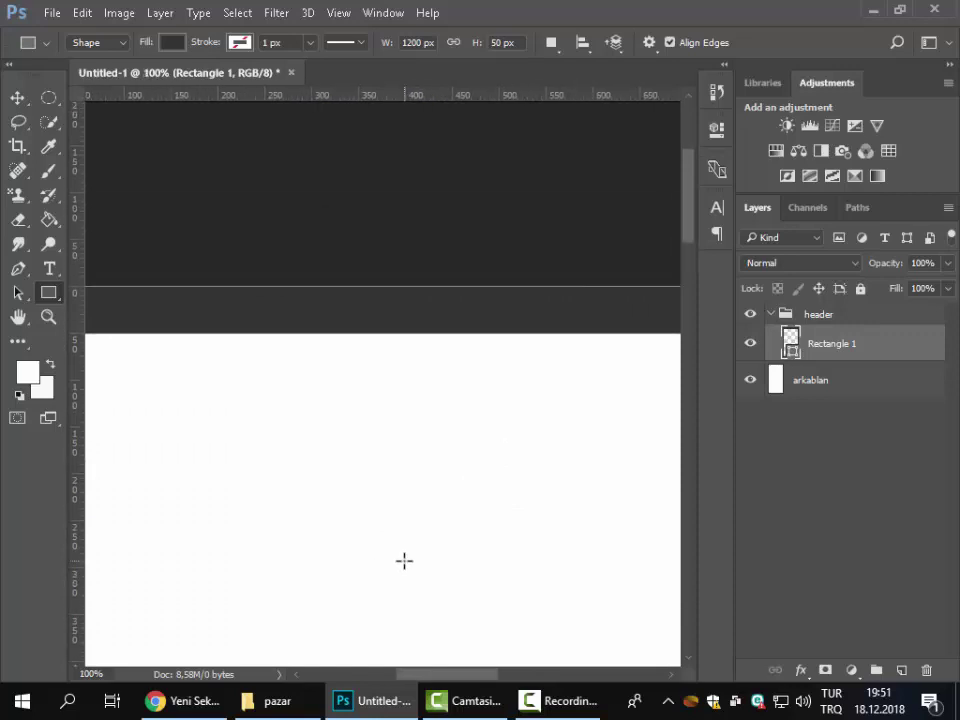
mouse_move(497, 681)
mouse_down()
mouse_move(452, 680)
mouse_move(480, 672)
mouse_up()
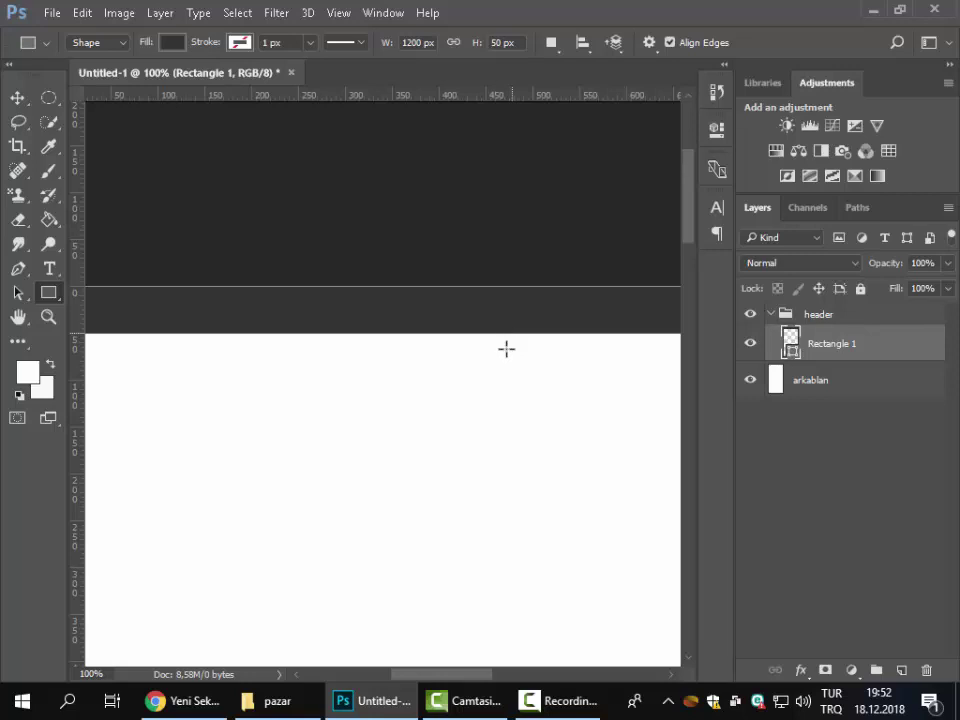
drag(474, 680, 467, 676)
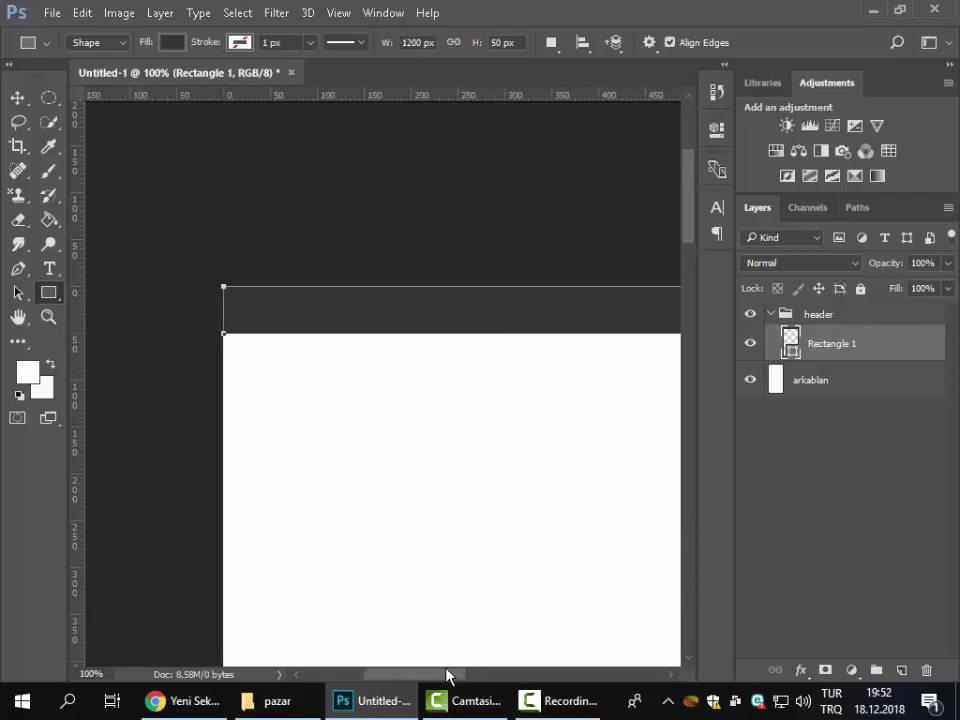
right_click(47, 296)
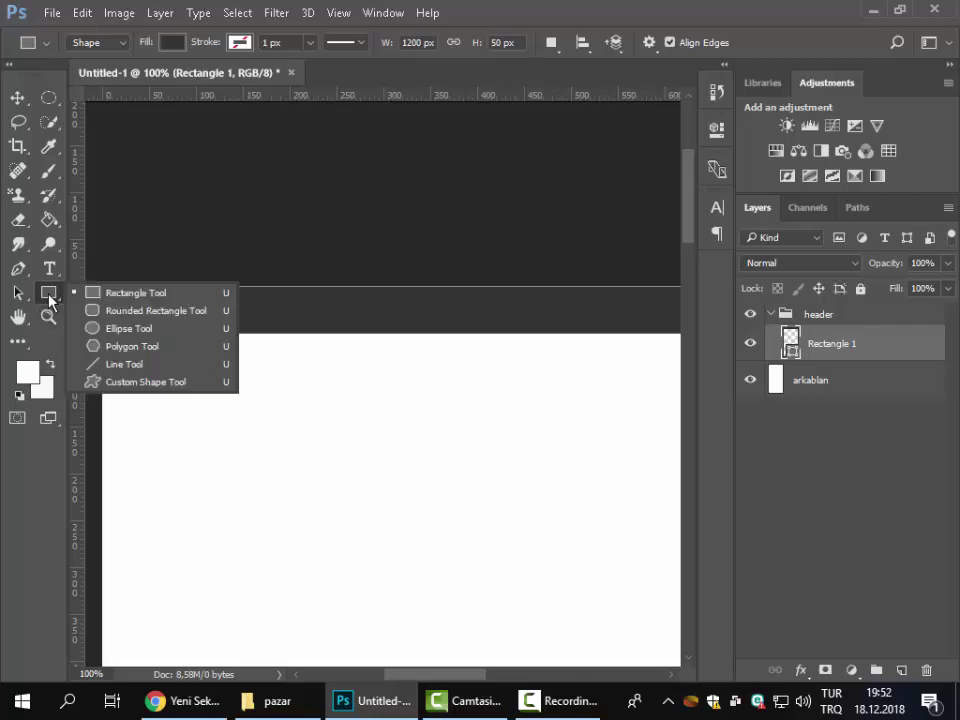
- Set the Polygon tool to 3 sides with Star off and drag a first triangle
click(132, 347)
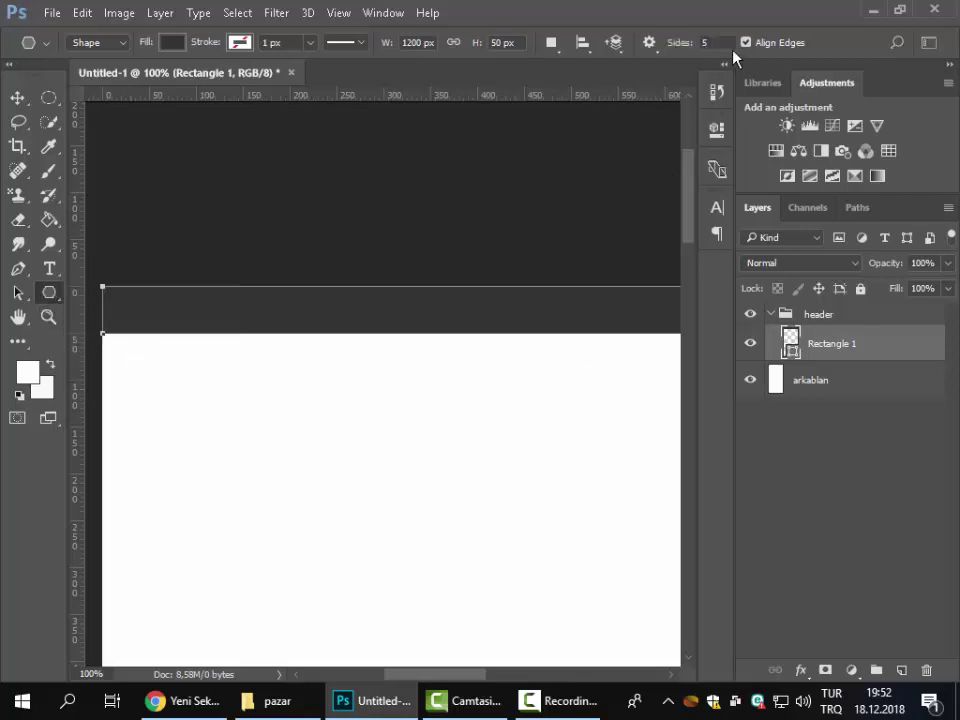
click(704, 42)
text(3)
click(649, 42)
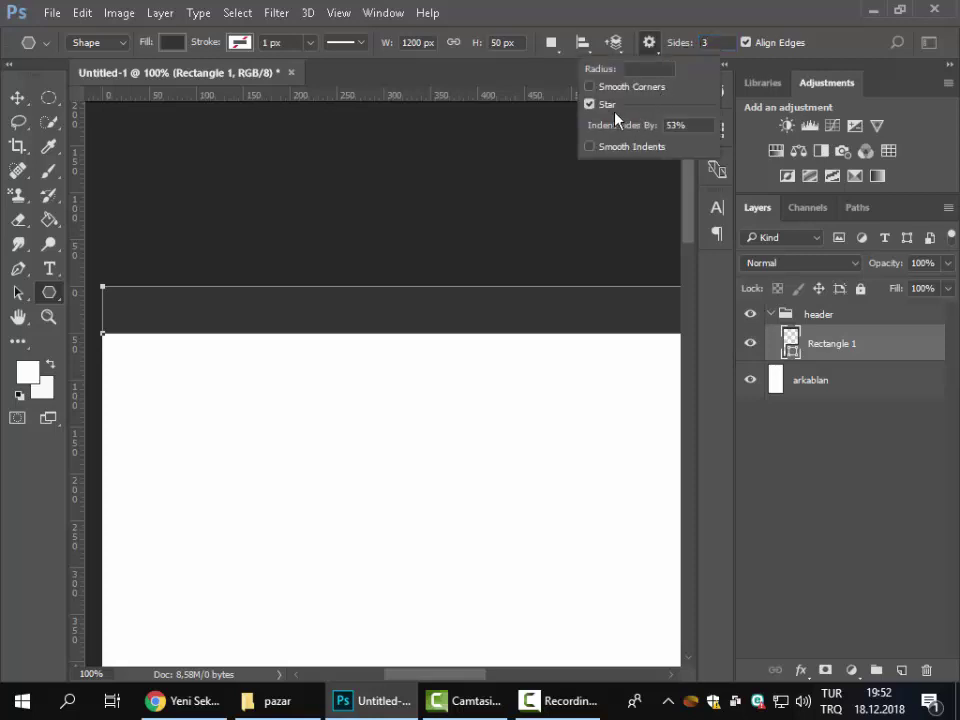
click(590, 104)
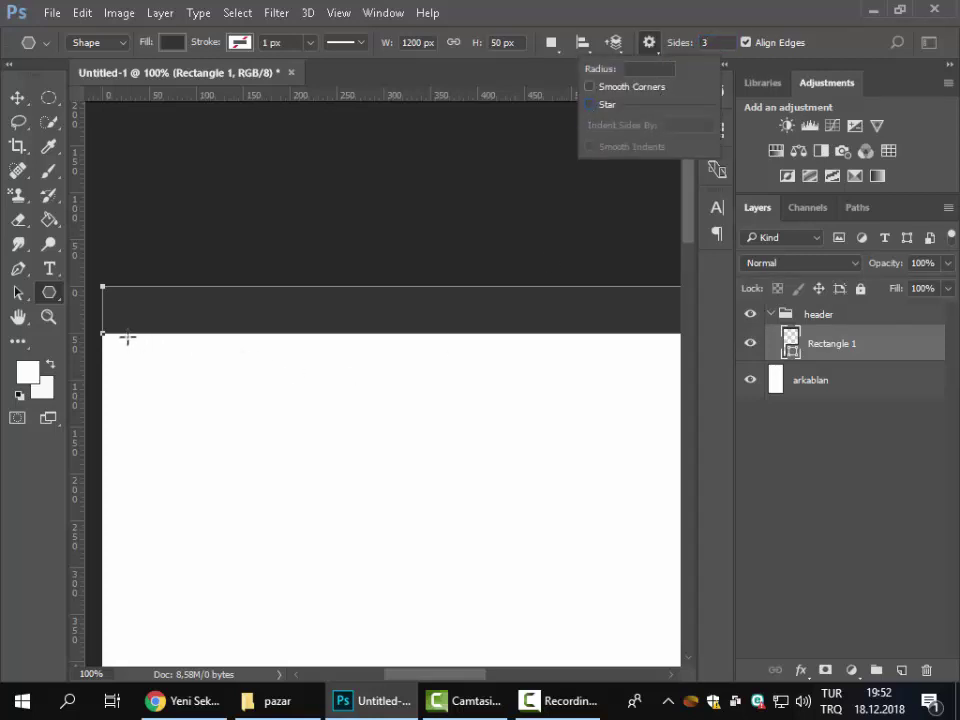
click(140, 346)
mouse_move(127, 335)
mouse_down()
mouse_move(148, 378)
mouse_move(137, 380)
mouse_move(143, 370)
mouse_up()
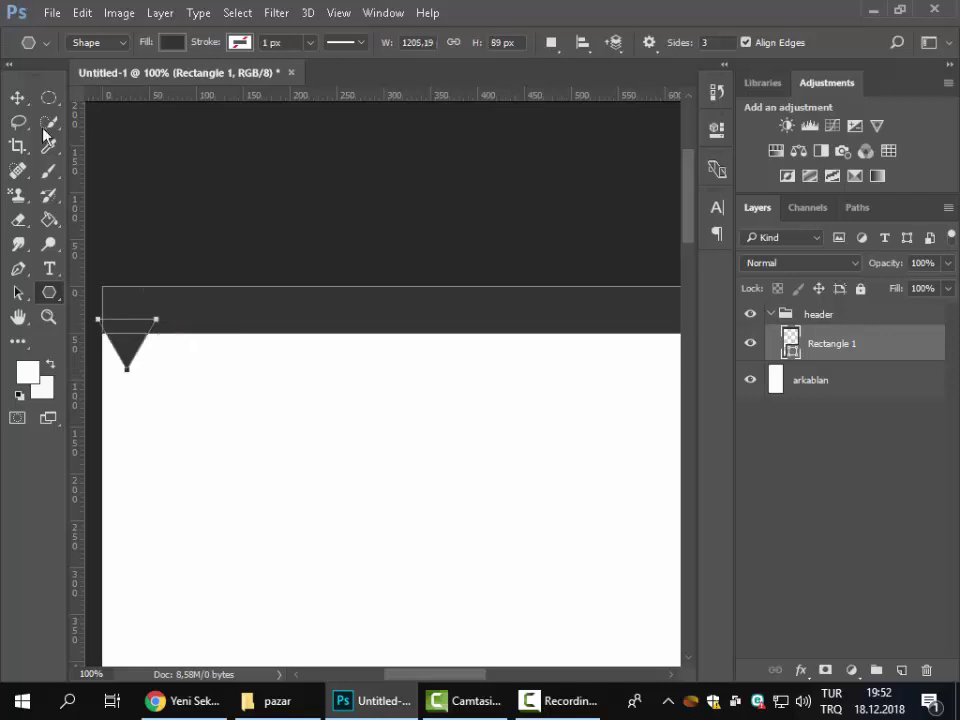
- Add a new layer and redraw a downward triangle at the header's left end
click(22, 99)
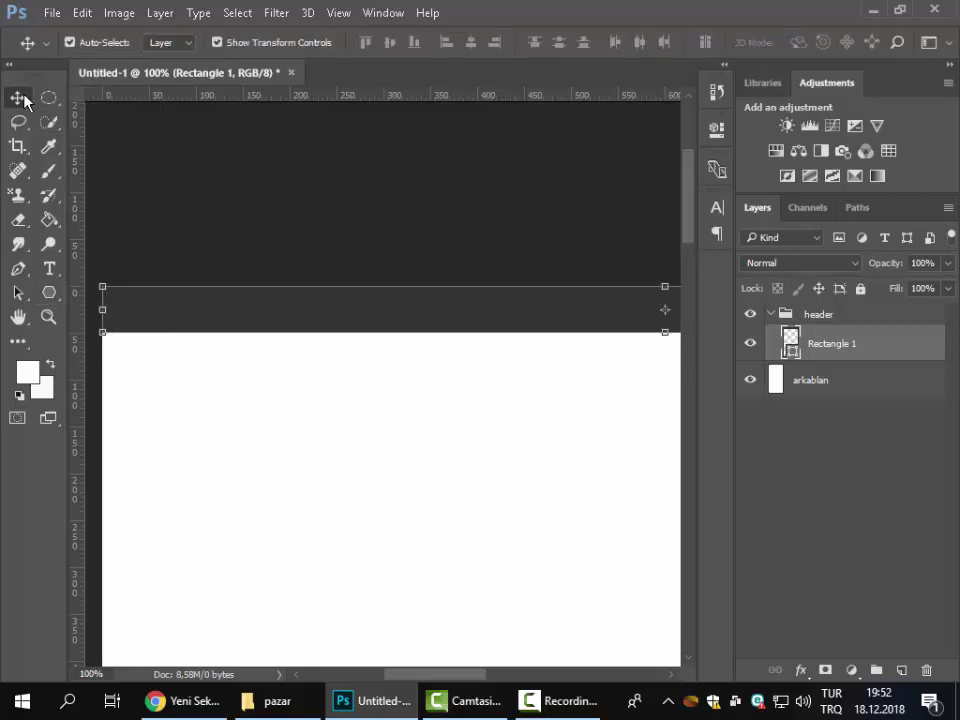
click(903, 668)
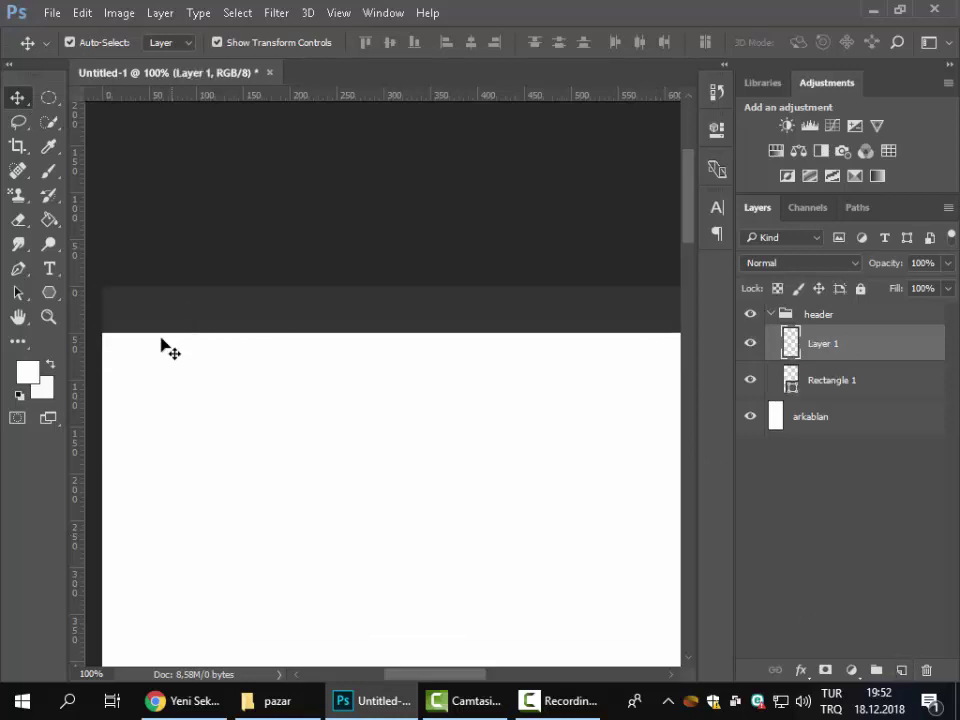
click(49, 292)
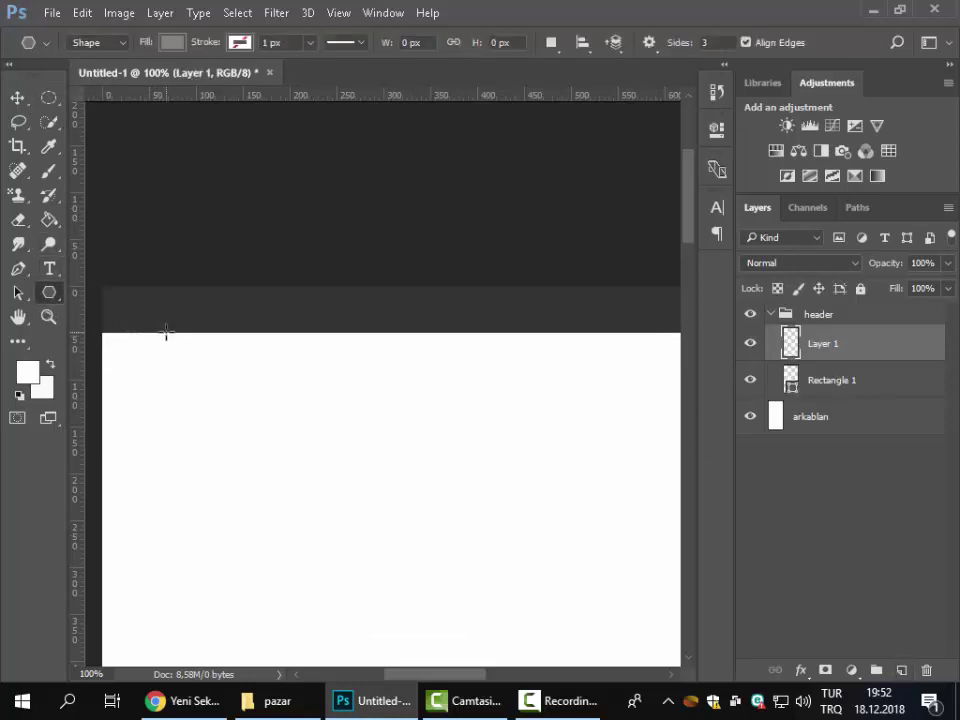
drag(166, 333, 170, 377)
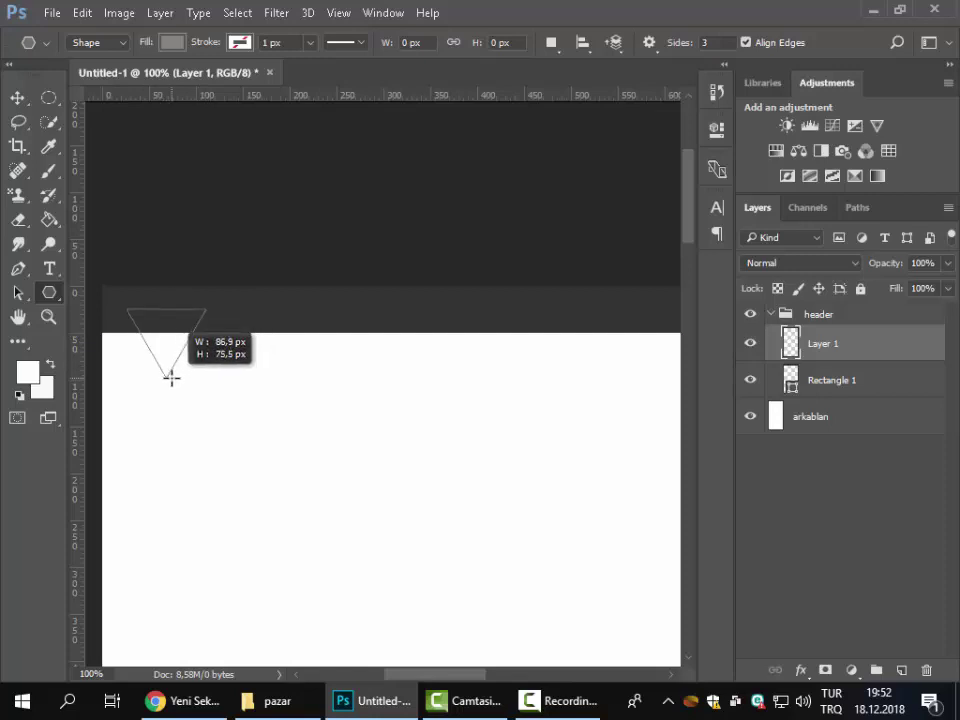
drag(171, 377, 171, 377)
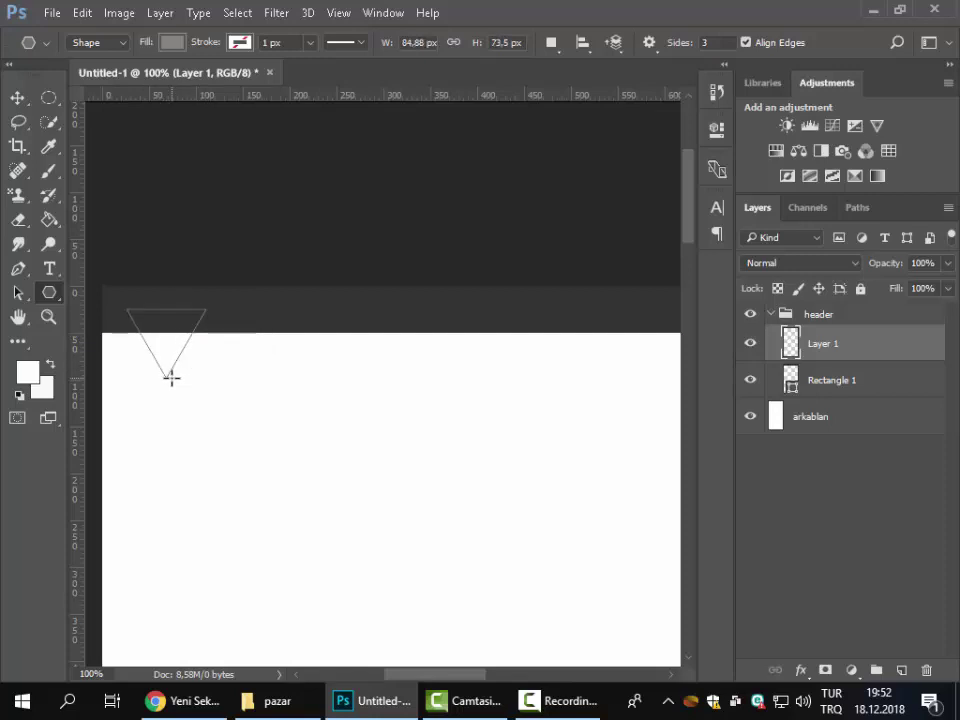
- Nudge the triangle down and to the right with the Move tool
click(19, 100)
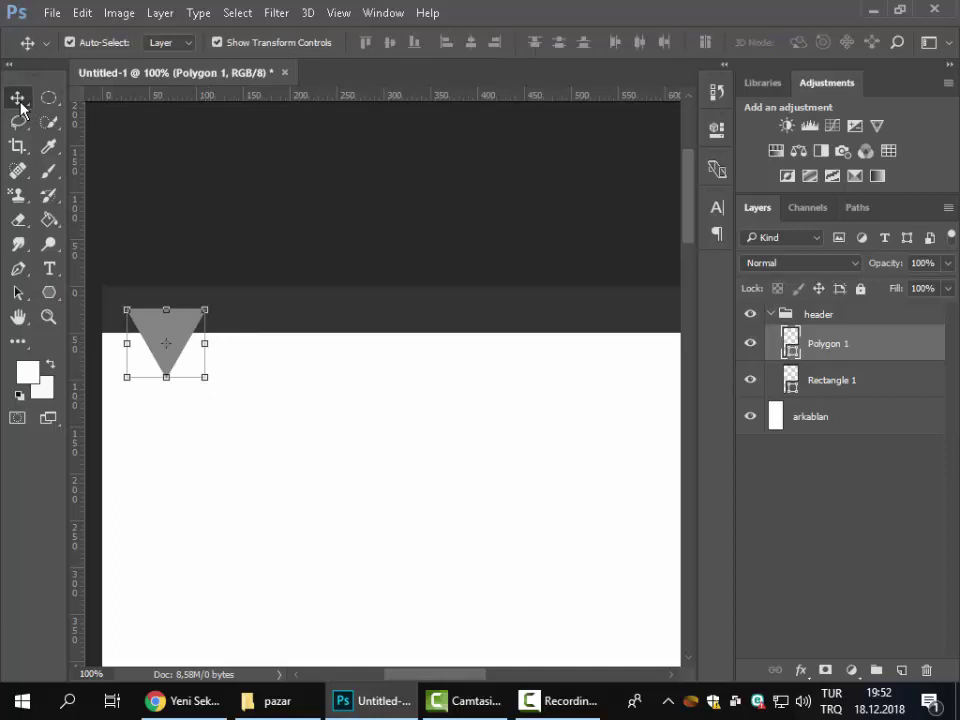
key(Down)
key(Down)
key(Down)
key(Down)
key(Down)
key(Down)
key(Down)
key(Down)
key(Down)
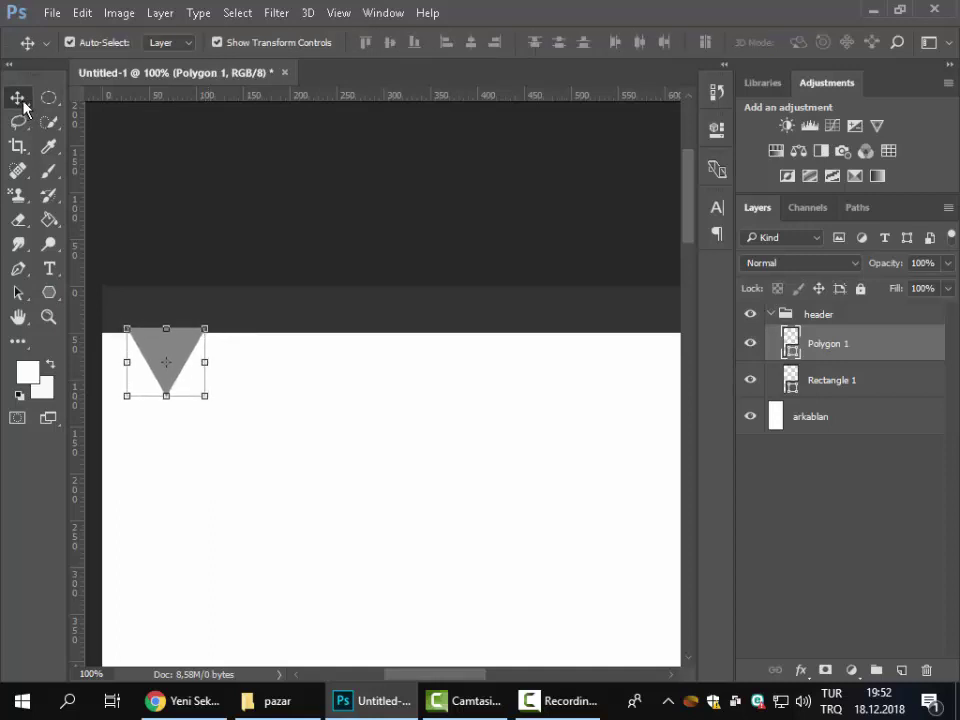
key(Down)
key(Down)
key(Down)
key(Down)
key(Down)
key(Down)
key(Down)
key(Down)
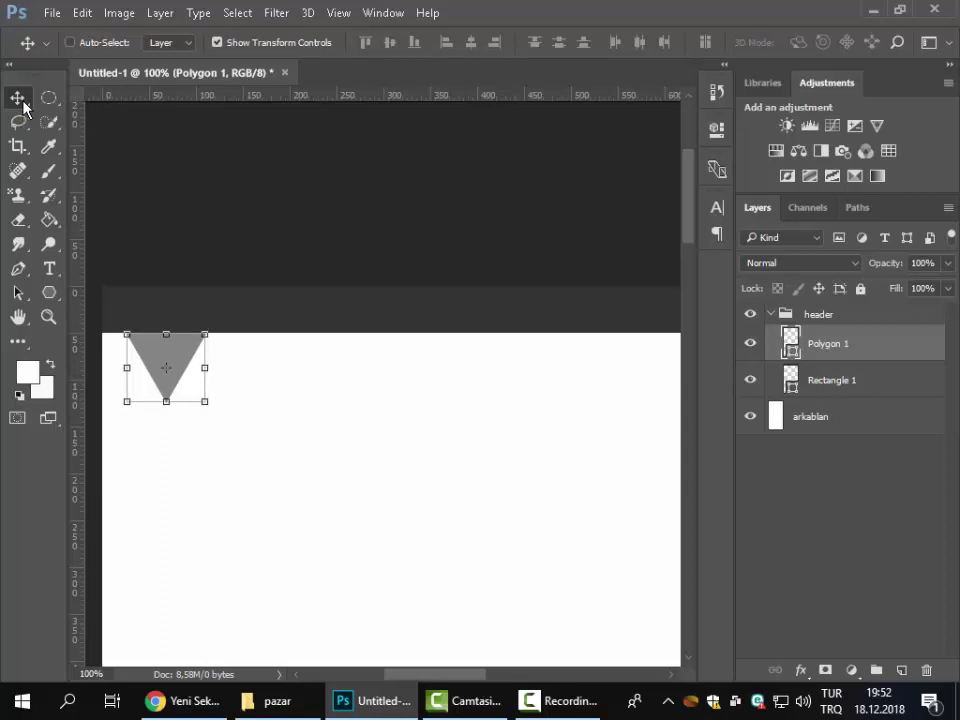
key(ctrl+minus)
key(ctrl+minus)
key(ctrl+minus)
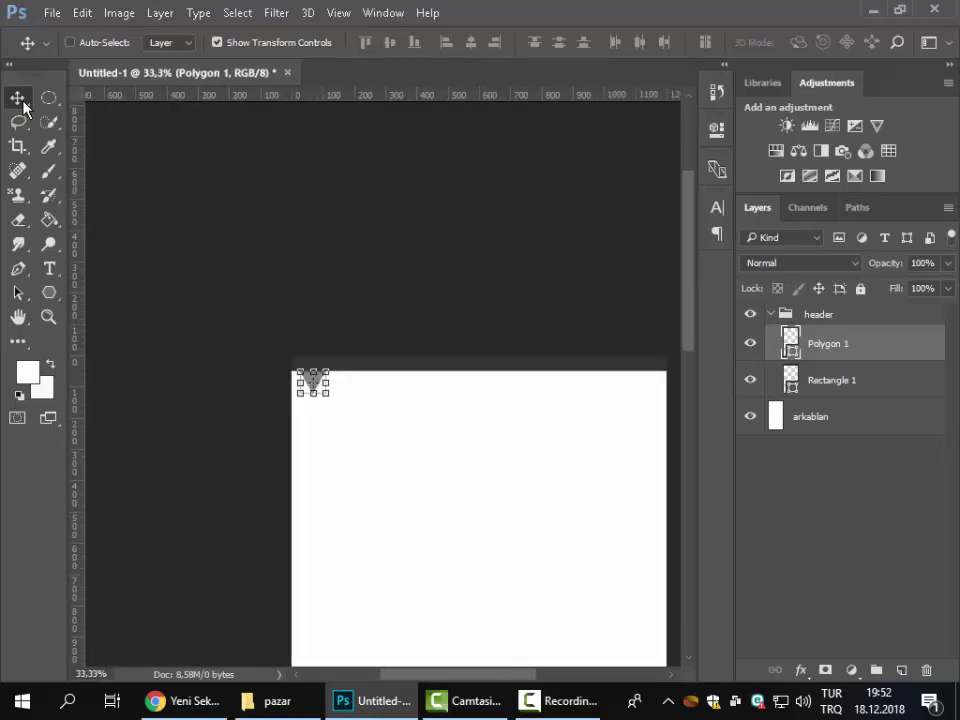
key(shift+Right)
key(shift+Right)
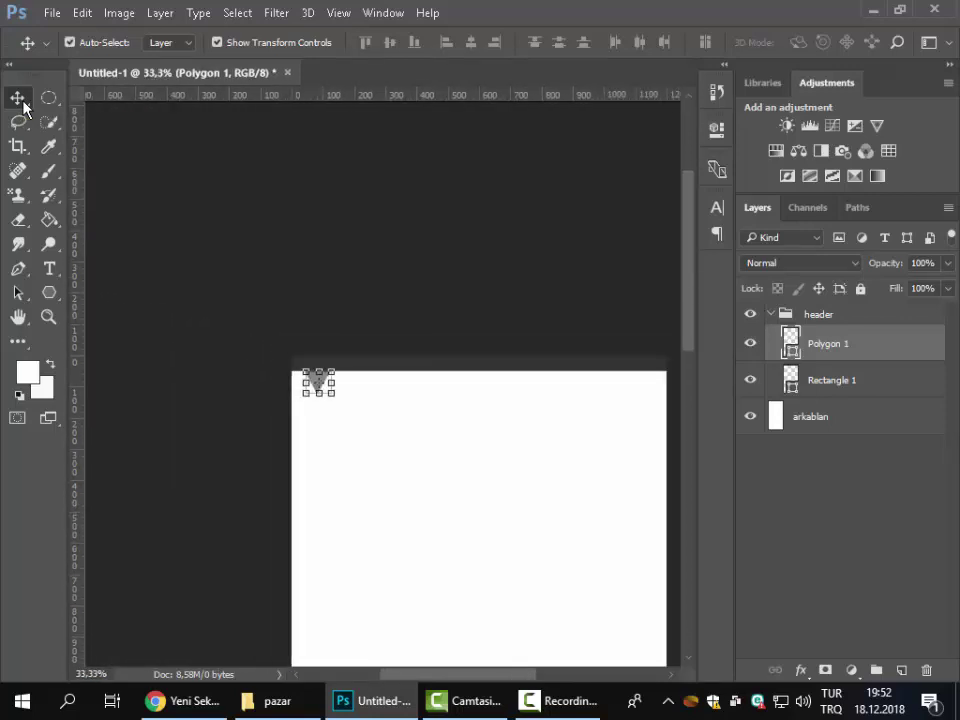
key(shift+Right)
key(shift+Right)
key(shift+Right)
key(shift+Right)
key(shift+Right)
key(shift+Right)
key(shift+Right)
key(shift+Right)
key(shift+Right)
key(shift+Right)
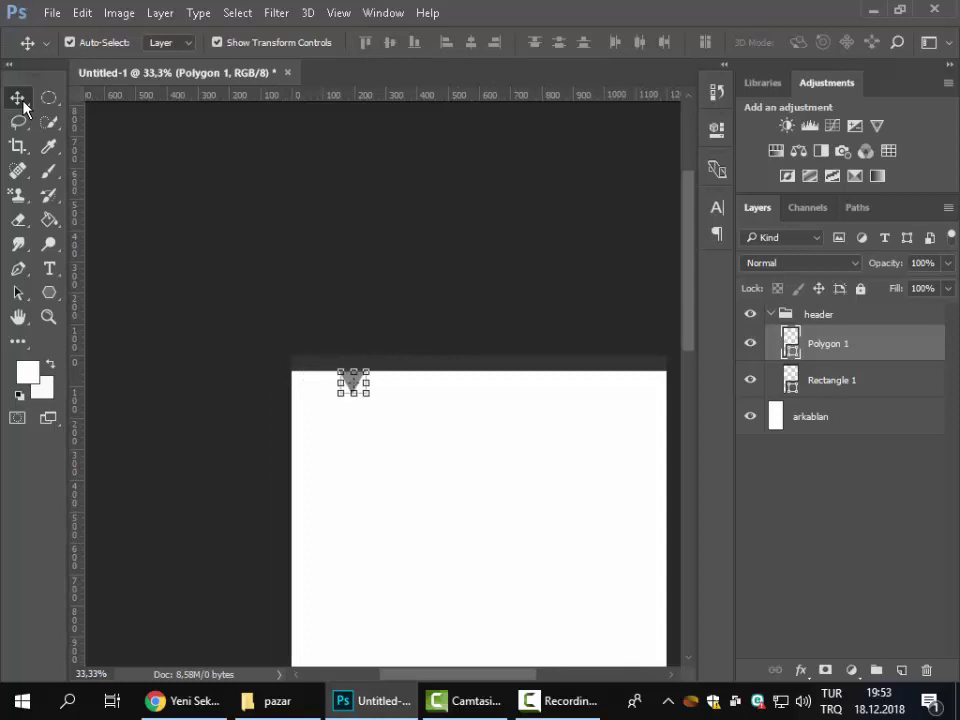
key(shift+Right)
key(shift+Right)
key(shift+Right)
key(shift+Right)
key(shift+Right)
key(shift+Right)
key(shift+Right)
key(shift+Right)
key(shift+Right)
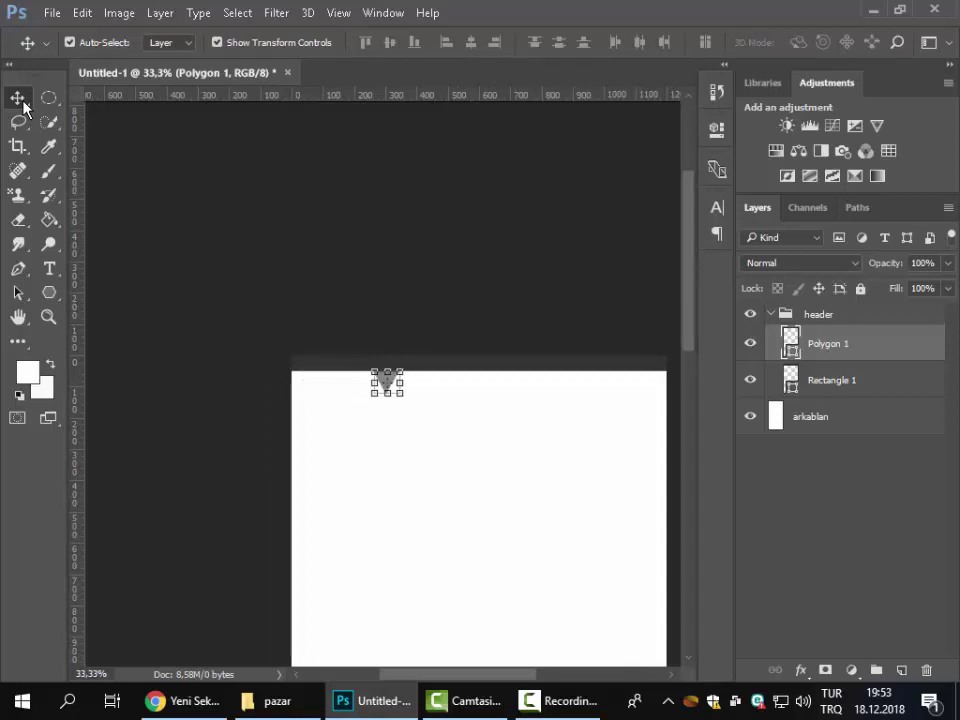
key(shift+Right)
key(shift+Right)
key(shift+Right)
key(shift+Right)
- Centre the triangle horizontally on the page and fine-tune its vertical position
ctrl+click(838, 420)
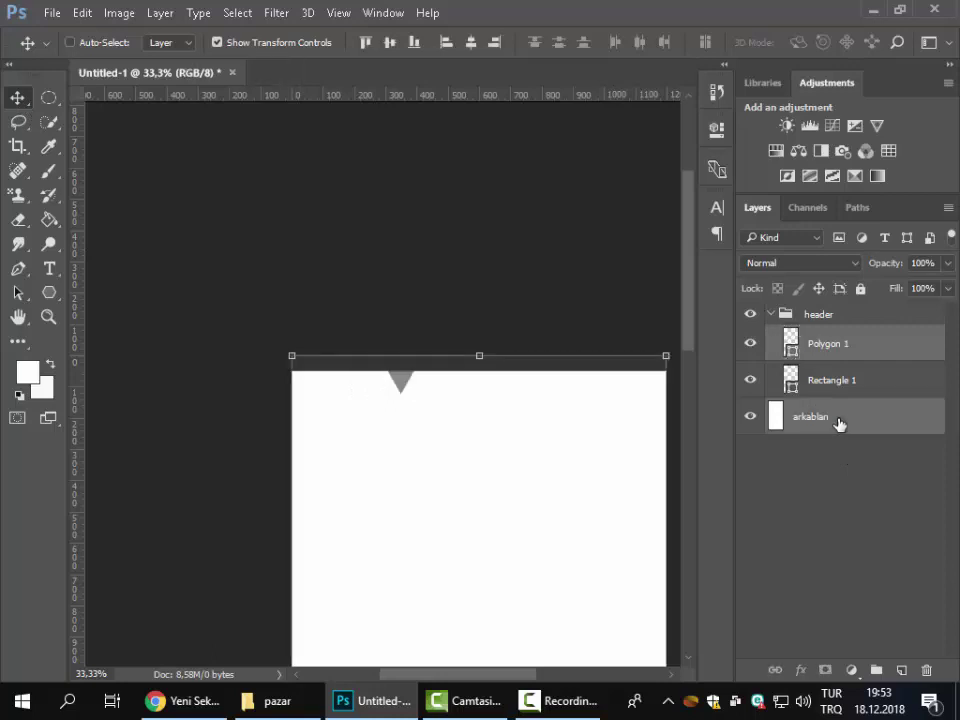
click(469, 45)
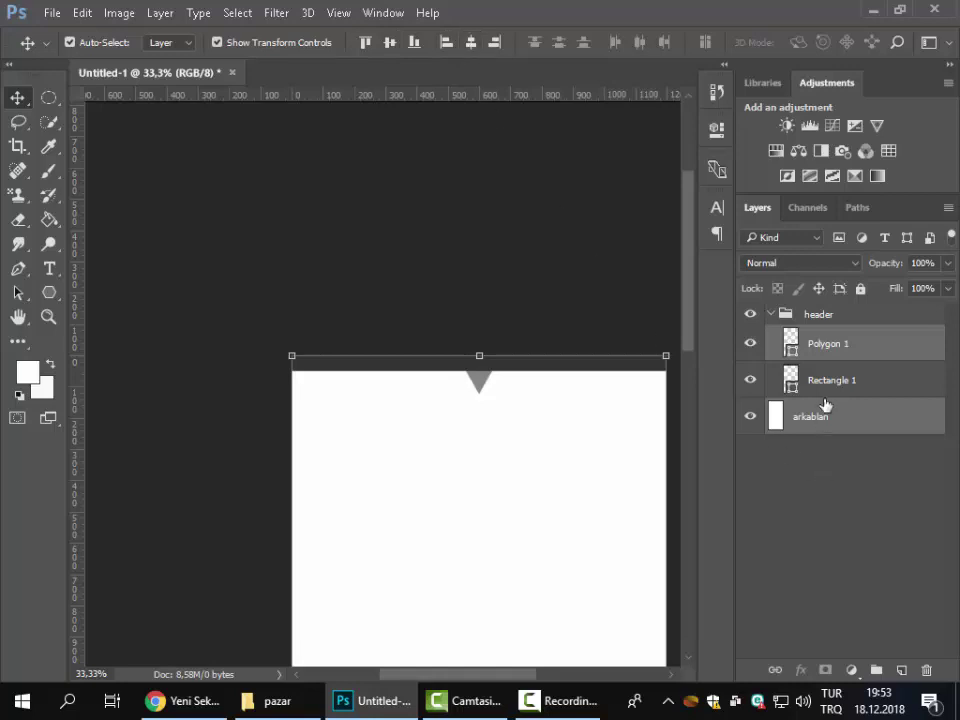
click(838, 350)
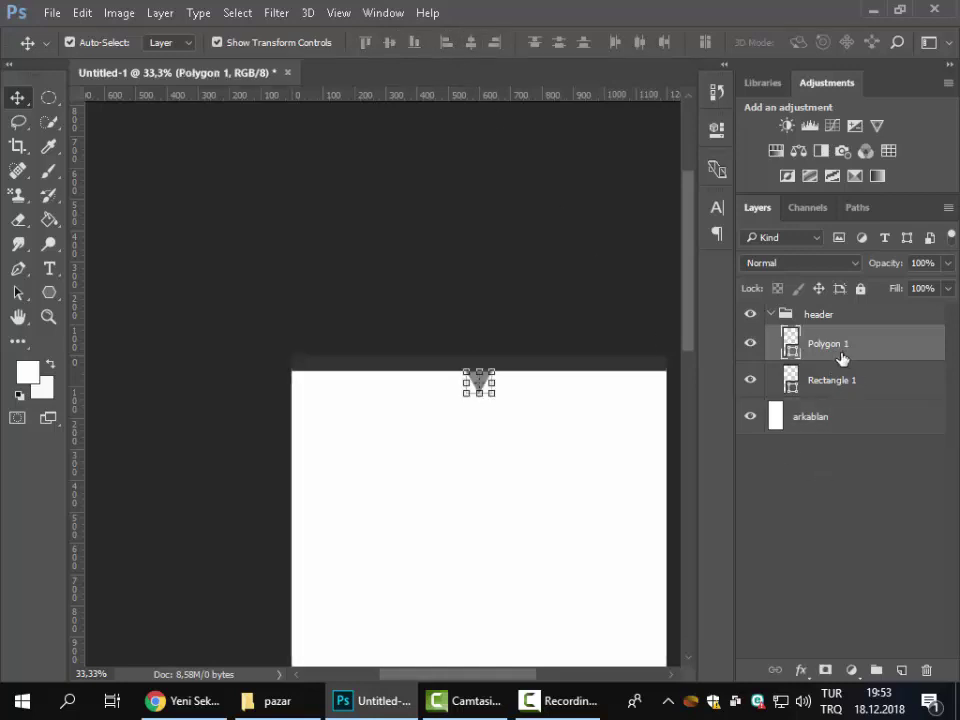
key(Down)
key(Down)
key(Down)
key(ctrl+plus)
key(ctrl+plus)
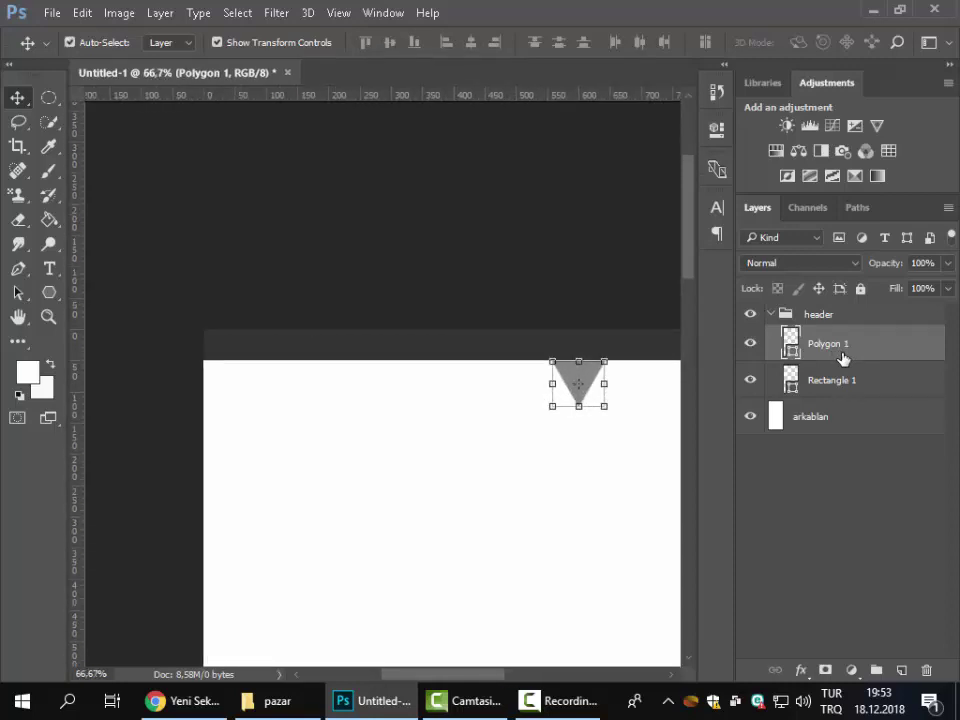
key(Up)
key(Up)
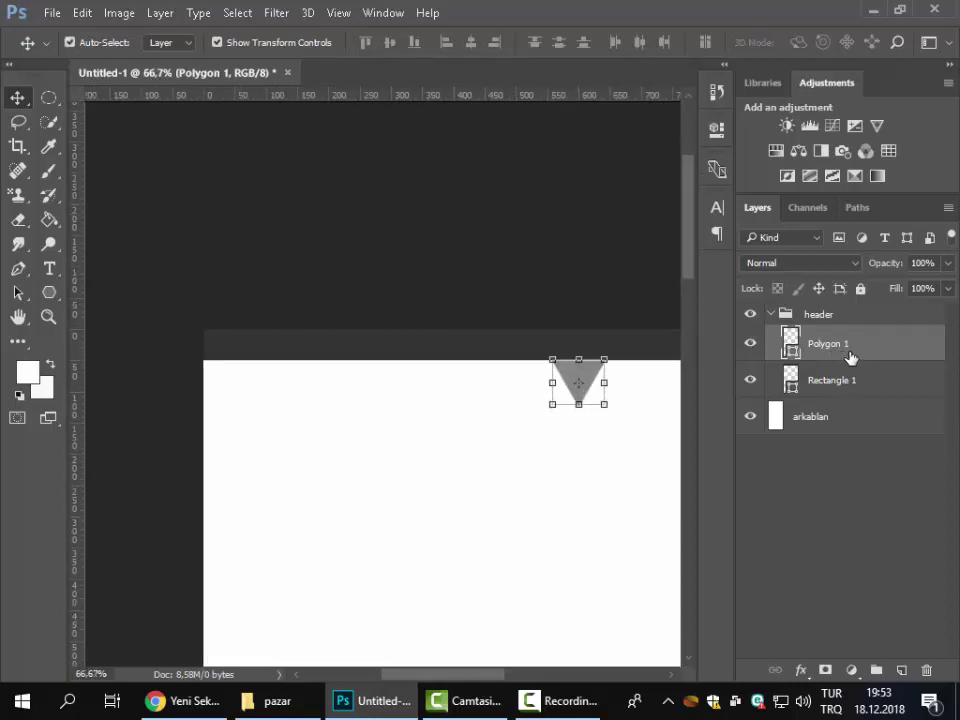
- Change the triangle's fill to hex 333333 and deselect the layer
double_click(788, 350)
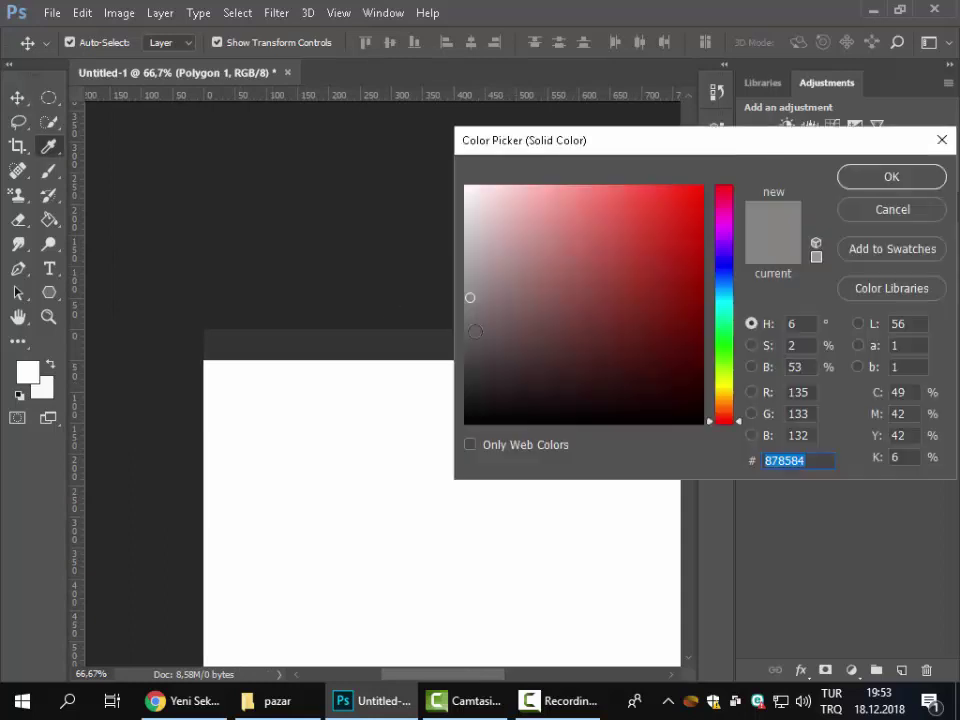
text(333333)
click(880, 175)
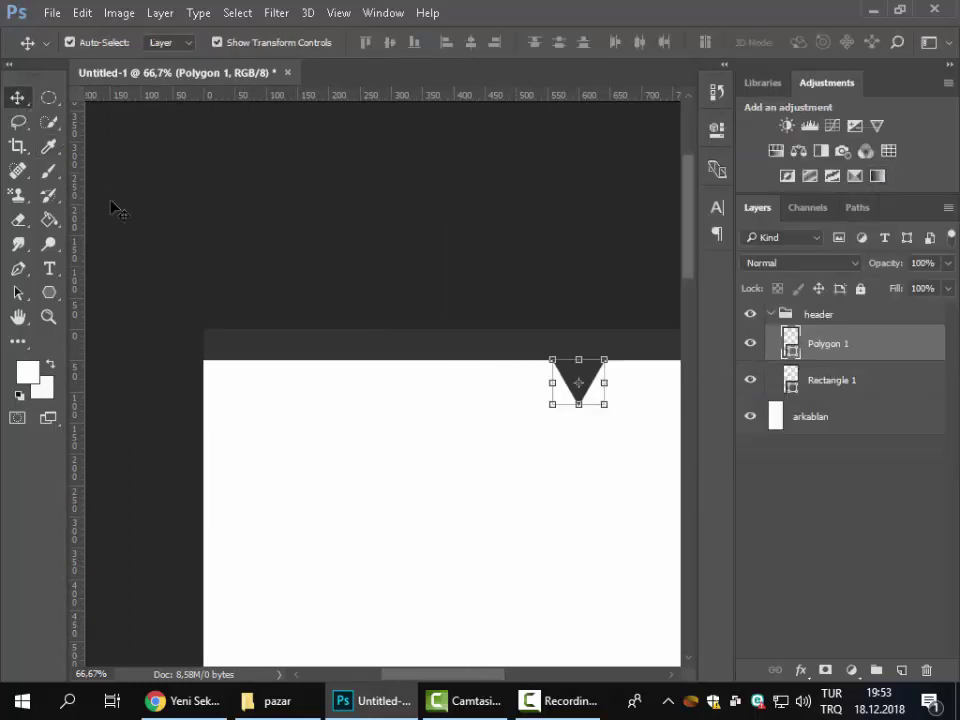
key(ctrl+h)
click(838, 546)
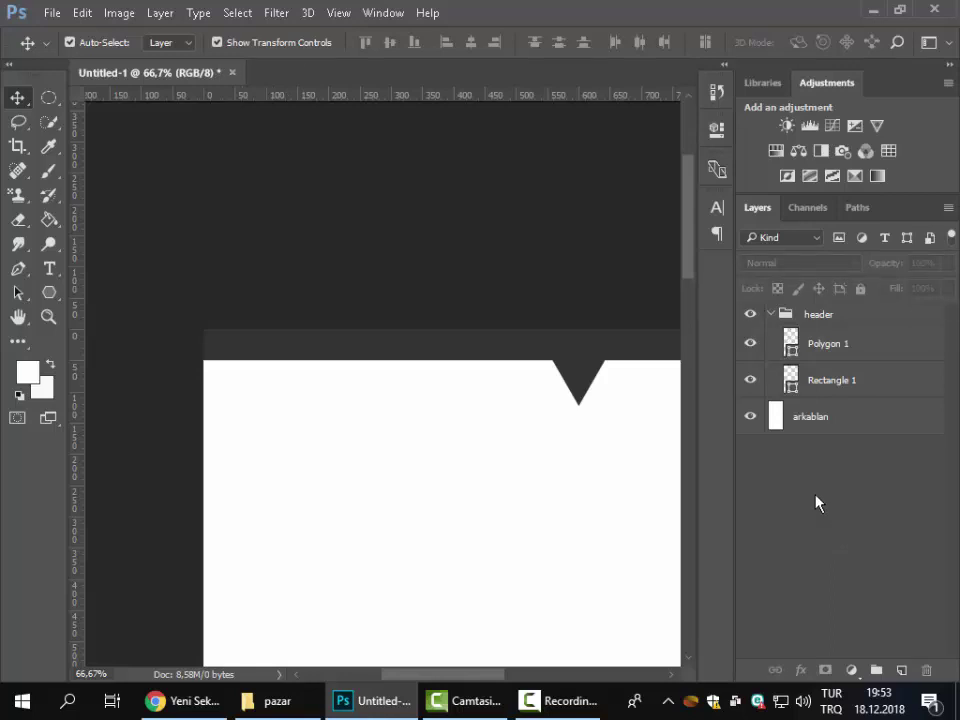
- Draw a second rectangle across the header top and fill it teal
click(47, 294)
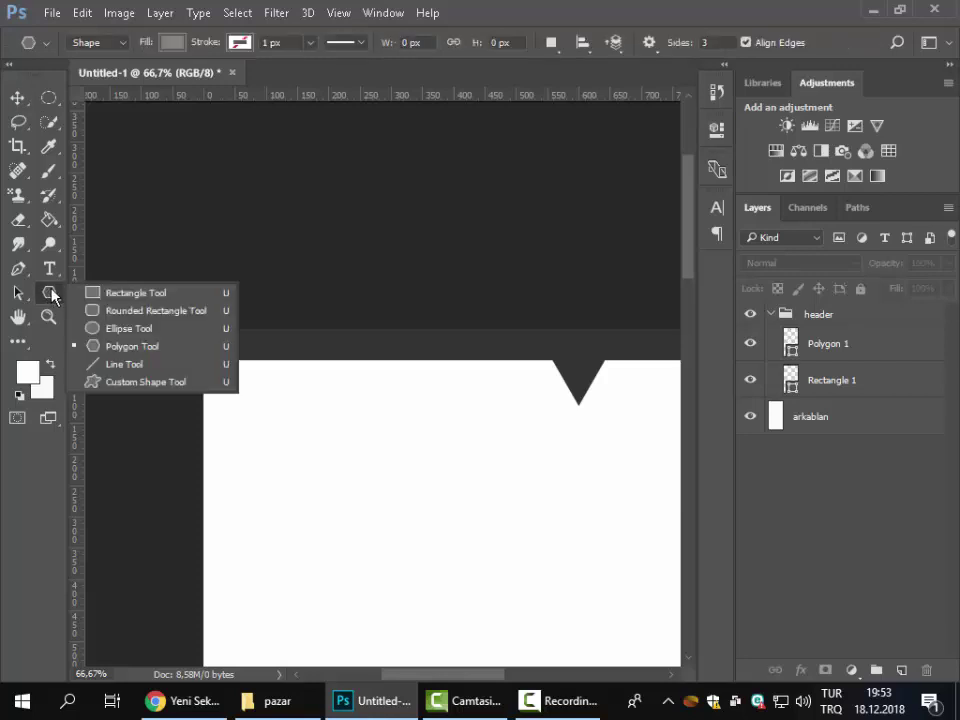
click(100, 289)
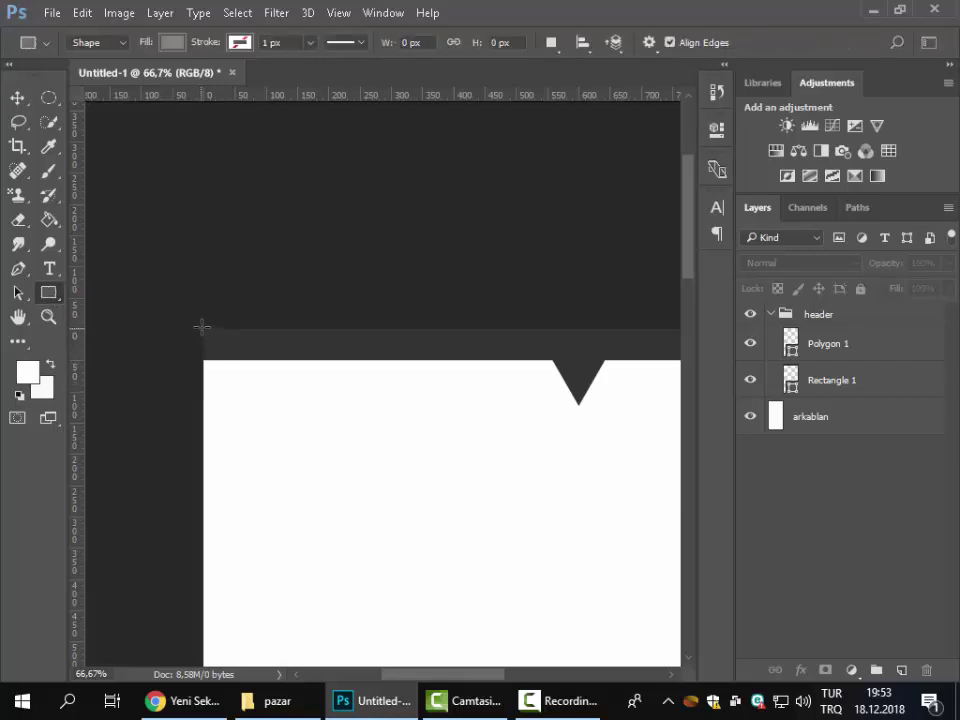
mouse_move(202, 326)
mouse_down()
mouse_move(388, 404)
mouse_move(551, 350)
mouse_up()
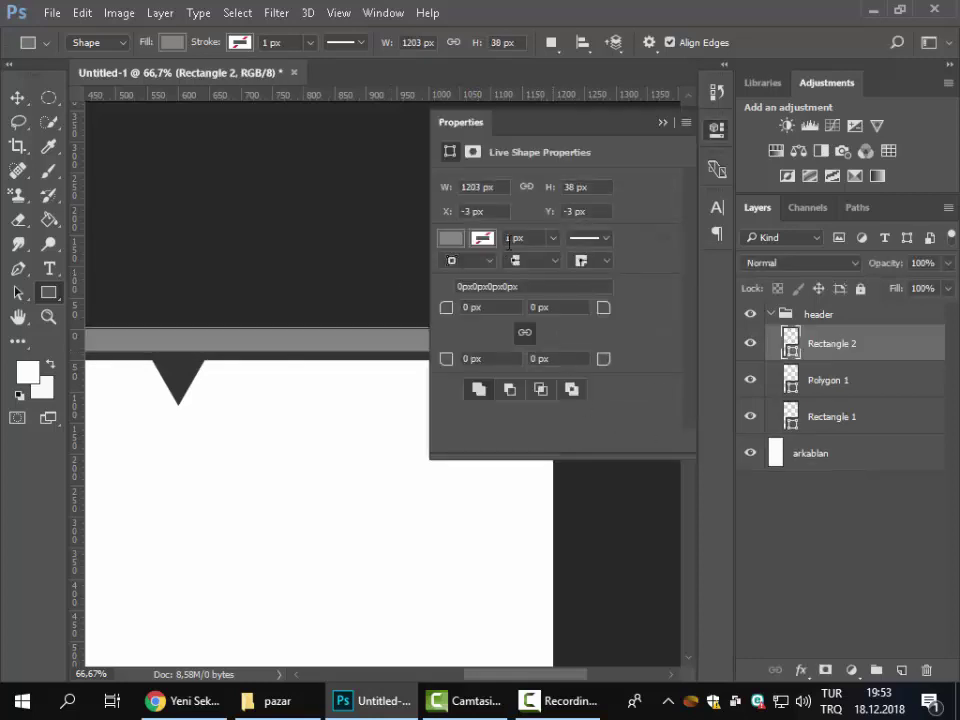
click(451, 240)
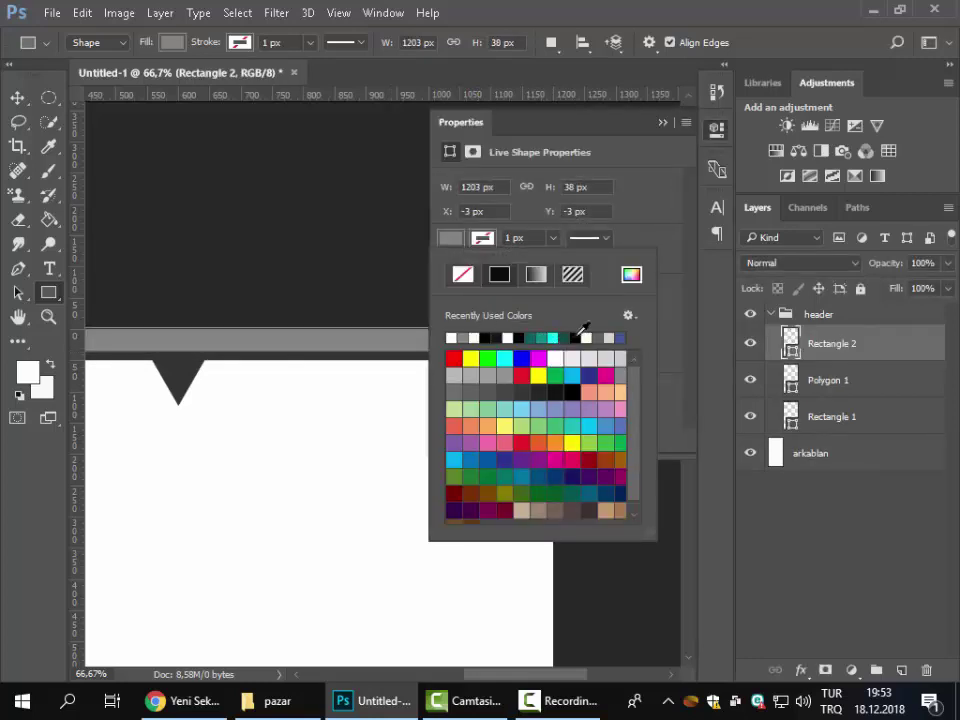
click(536, 338)
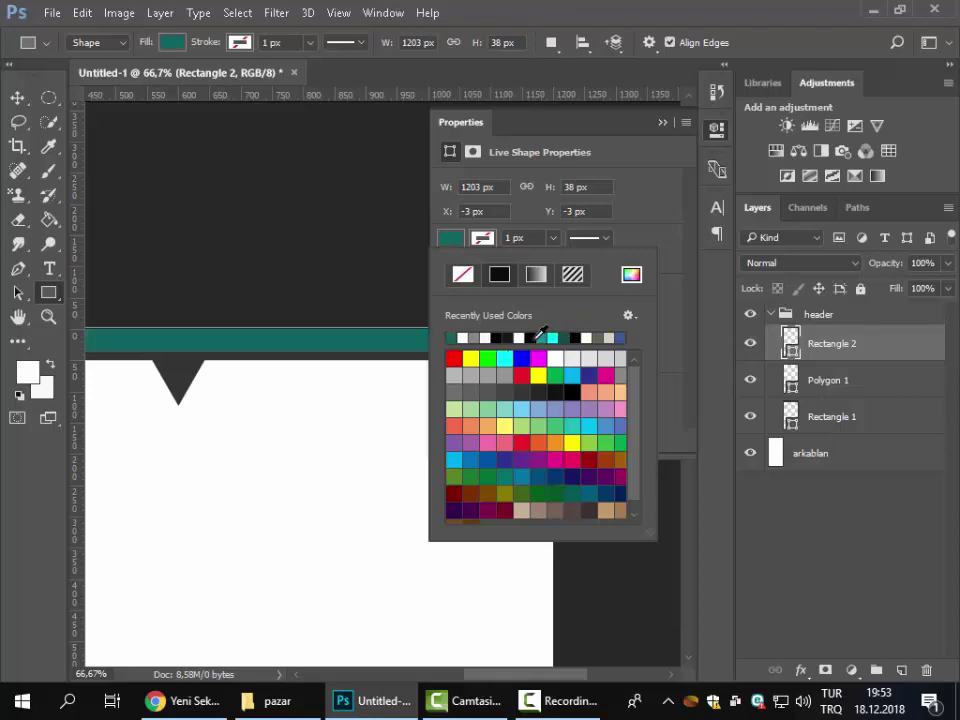
key(Return)
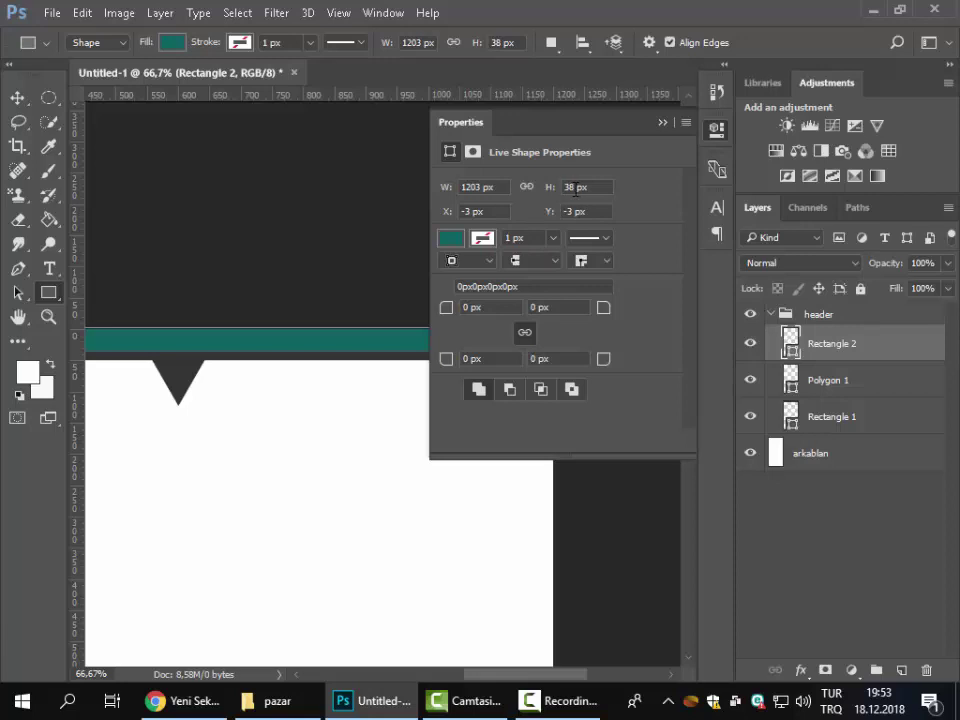
double_click(567, 187)
- Make the teal strip 5 px tall at X 0, Y 0, then reselect Rectangle 1
key(BackSpace)
text(10)
key(Return)
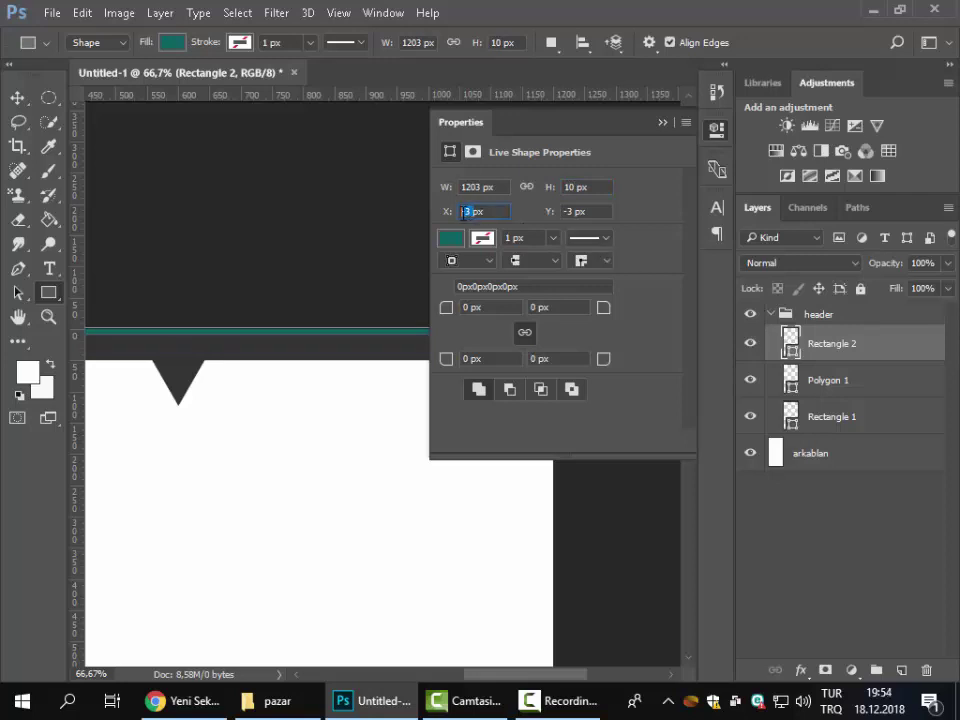
text(0)
click(566, 211)
text(0)
key(Return)
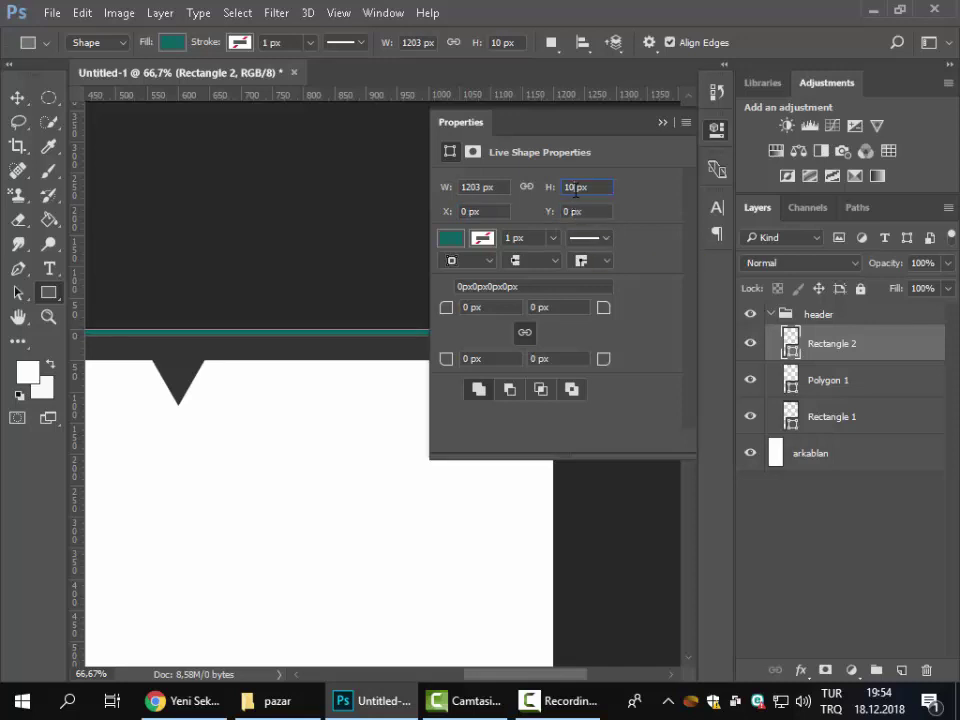
text(5)
key(Return)
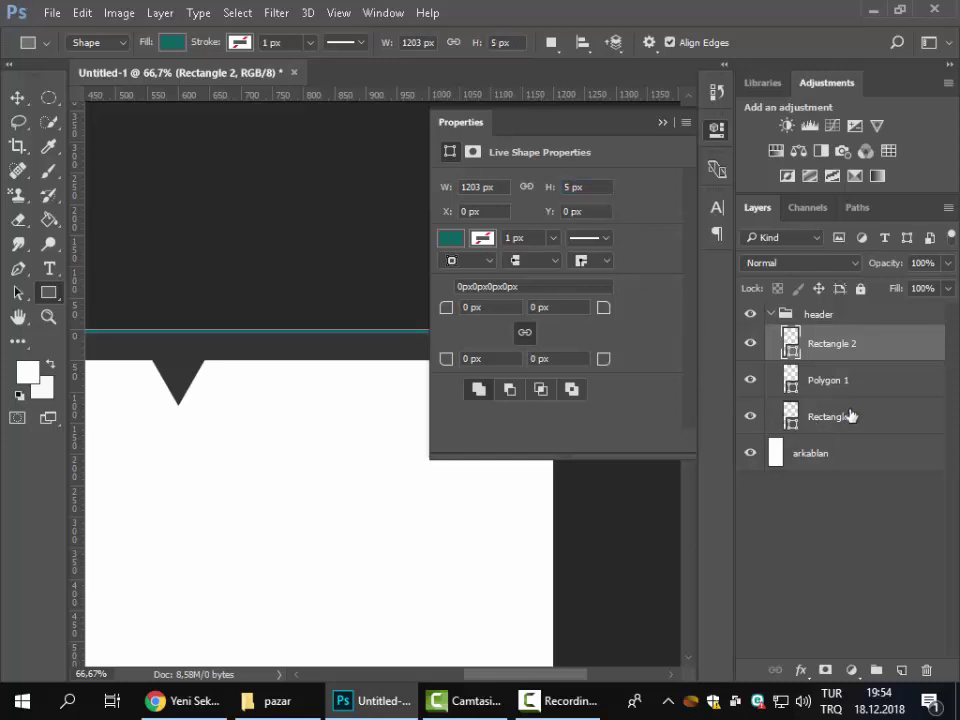
click(850, 416)
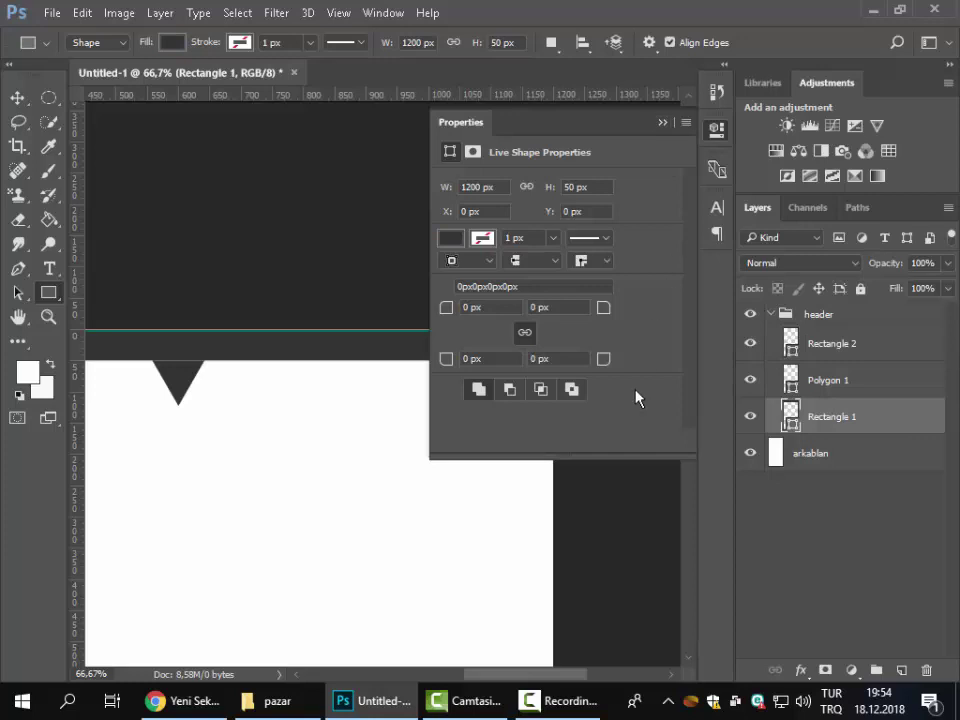
key(ctrl+minus)
key(ctrl+minus)
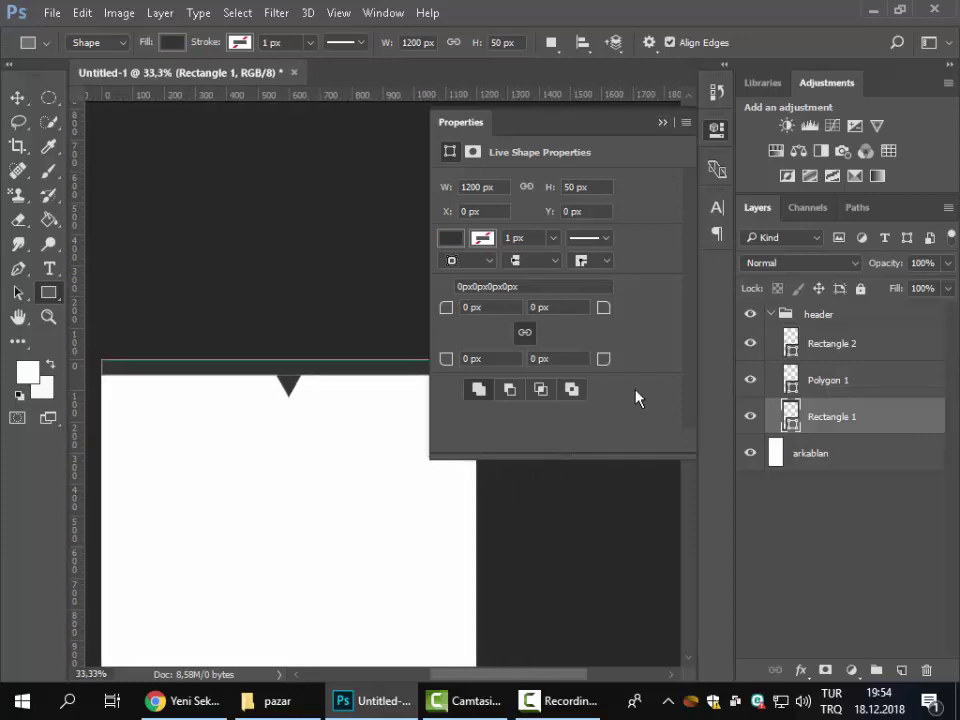
click(661, 124)
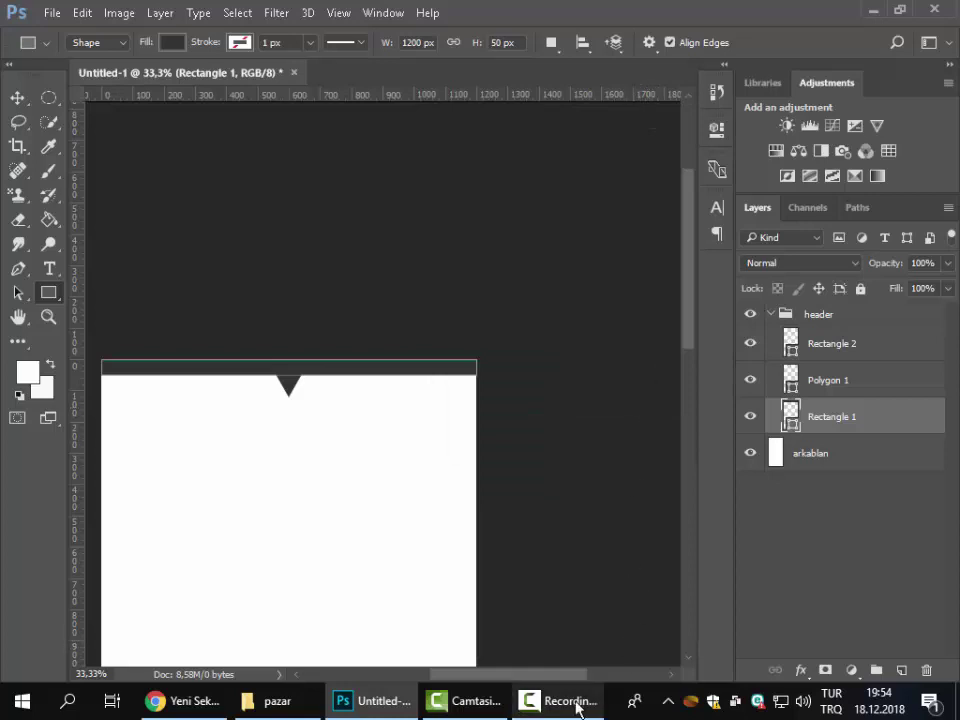
- Zoom in to 100% on the header and reposition the left vertical guide to about 101 px
click(560, 700)
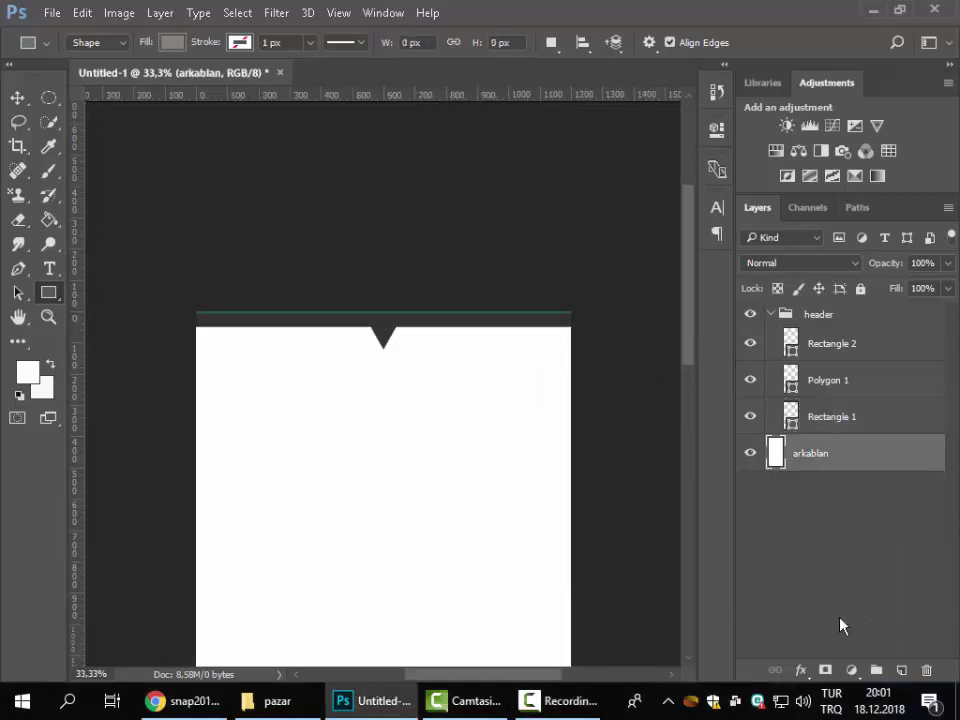
key(ctrl+plus)
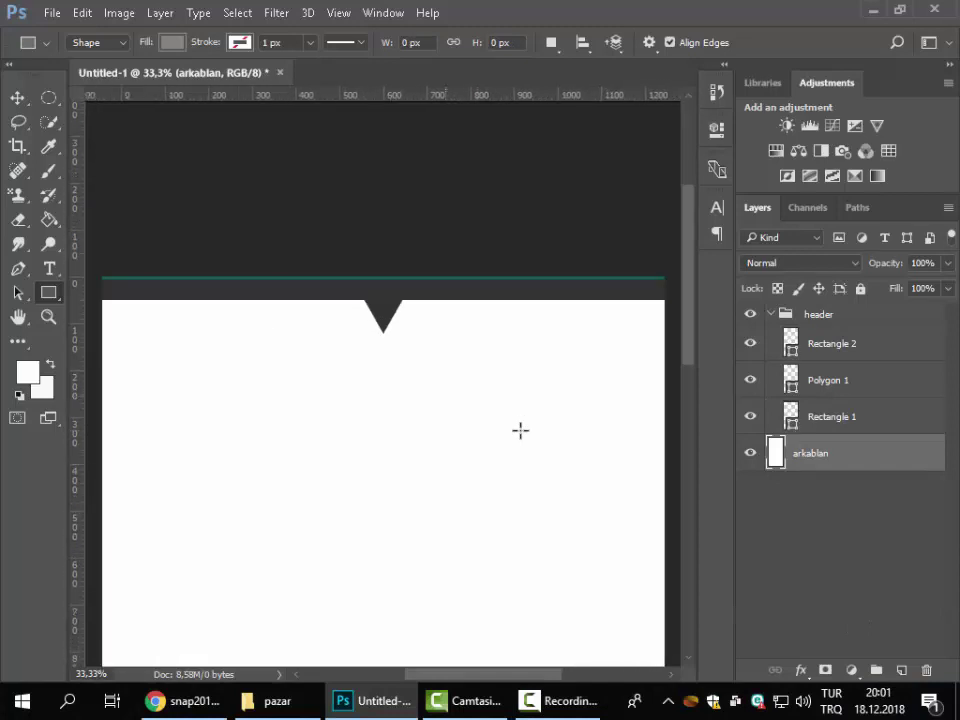
key(ctrl+plus)
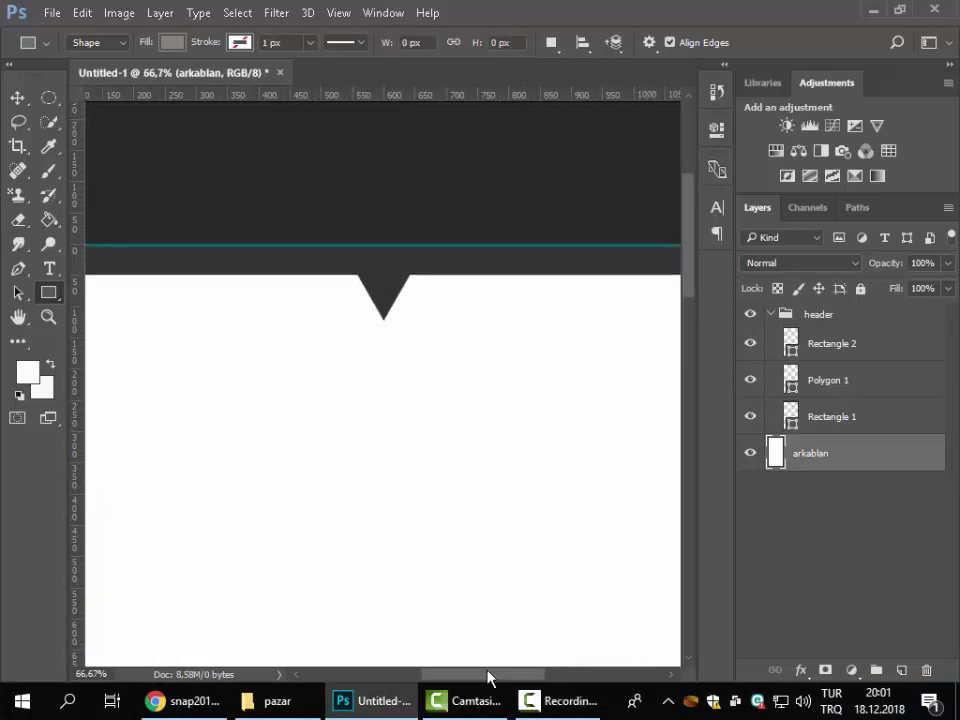
drag(488, 677, 478, 680)
mouse_move(75, 476)
mouse_down()
mouse_move(207, 483)
mouse_move(190, 484)
mouse_up()
key(ctrl+plus)
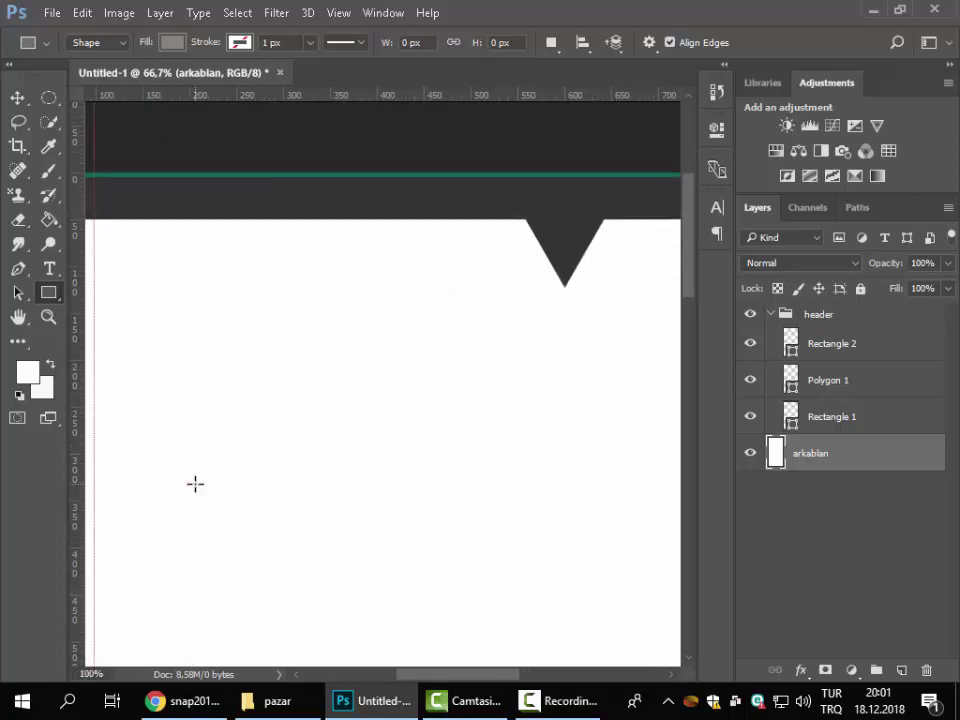
drag(480, 681, 455, 681)
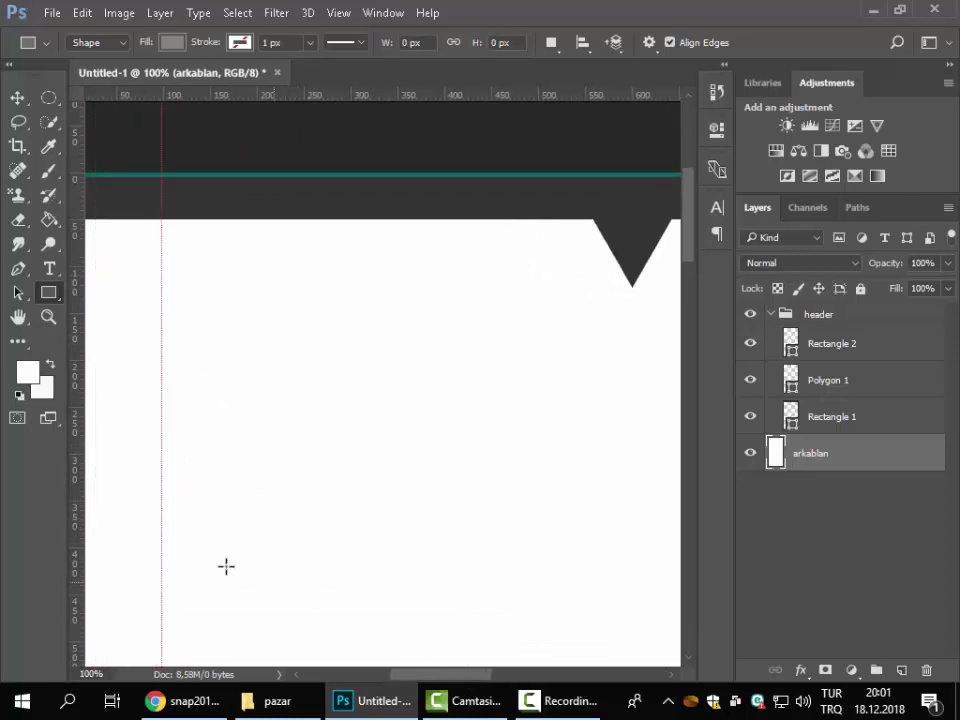
click(17, 99)
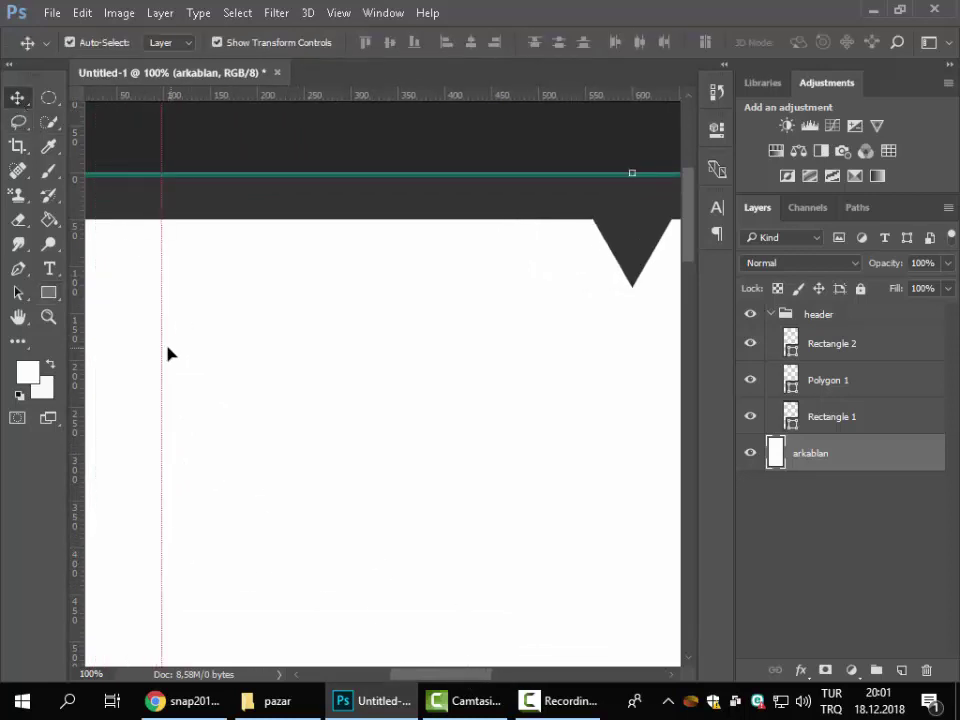
drag(164, 347, 162, 347)
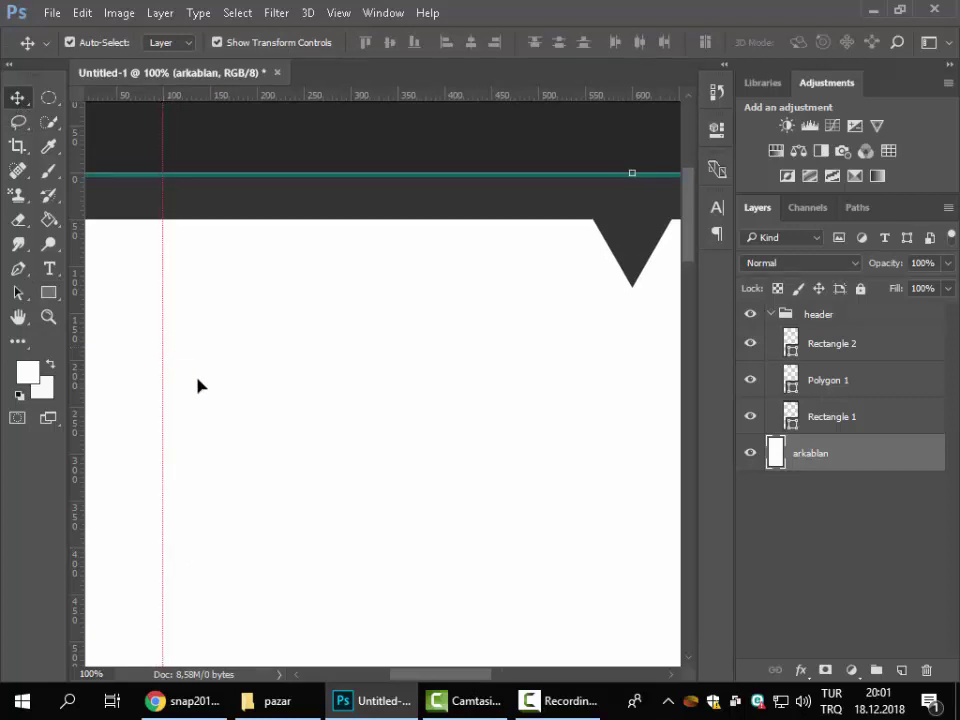
- Drag a vertical guide out to about 1106 px as the header's right margin
drag(78, 458, 674, 521)
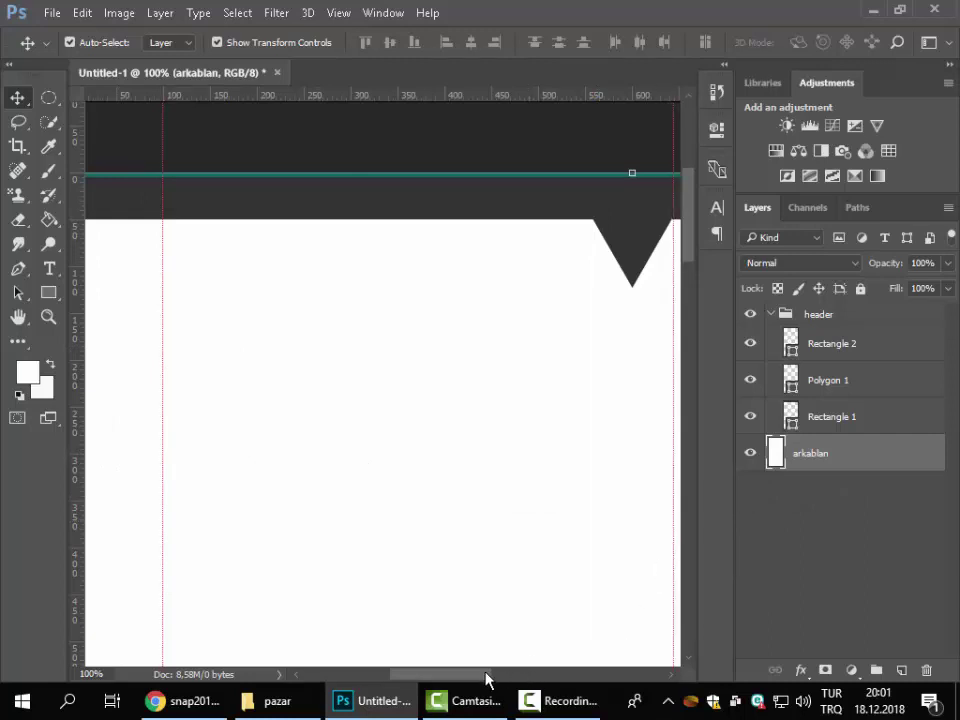
drag(487, 679, 570, 680)
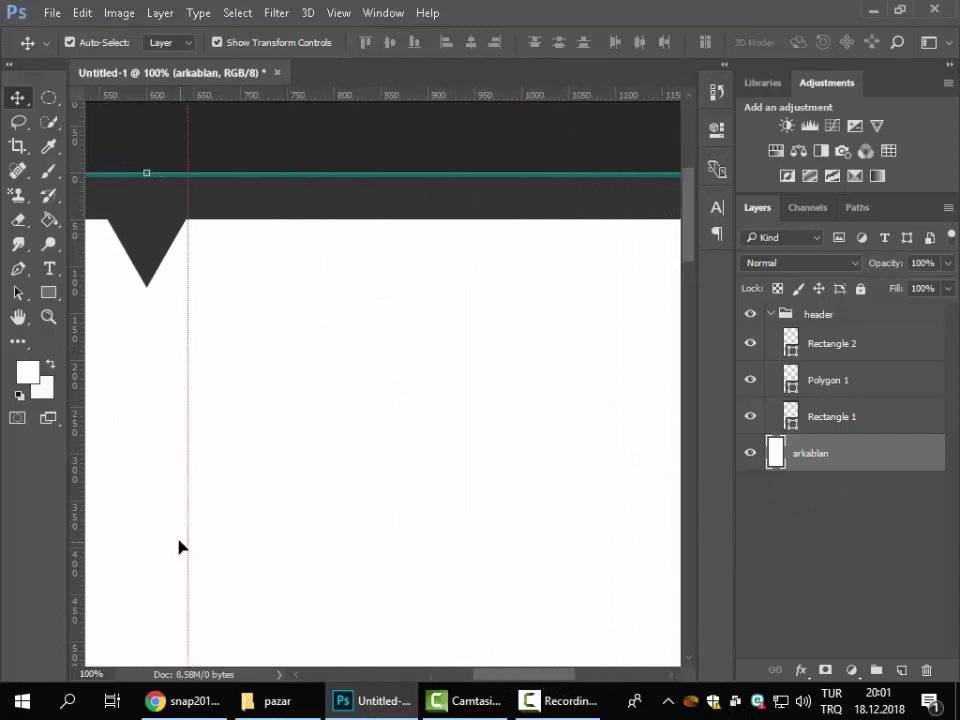
mouse_move(186, 544)
mouse_down()
mouse_move(519, 567)
mouse_move(153, 461)
mouse_move(627, 512)
mouse_up()
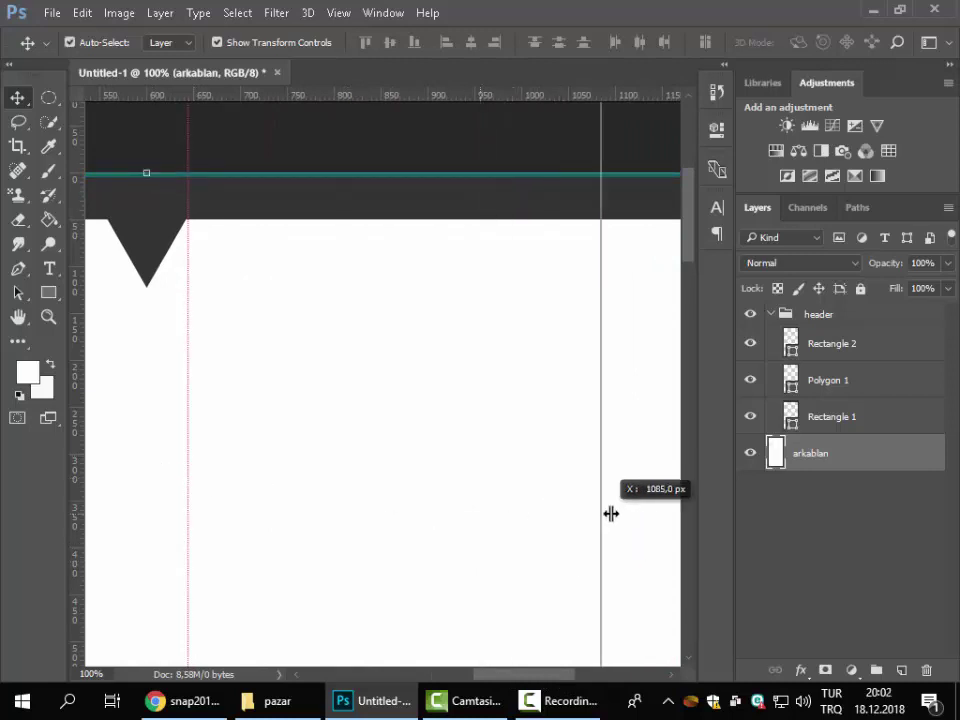
drag(505, 674, 548, 674)
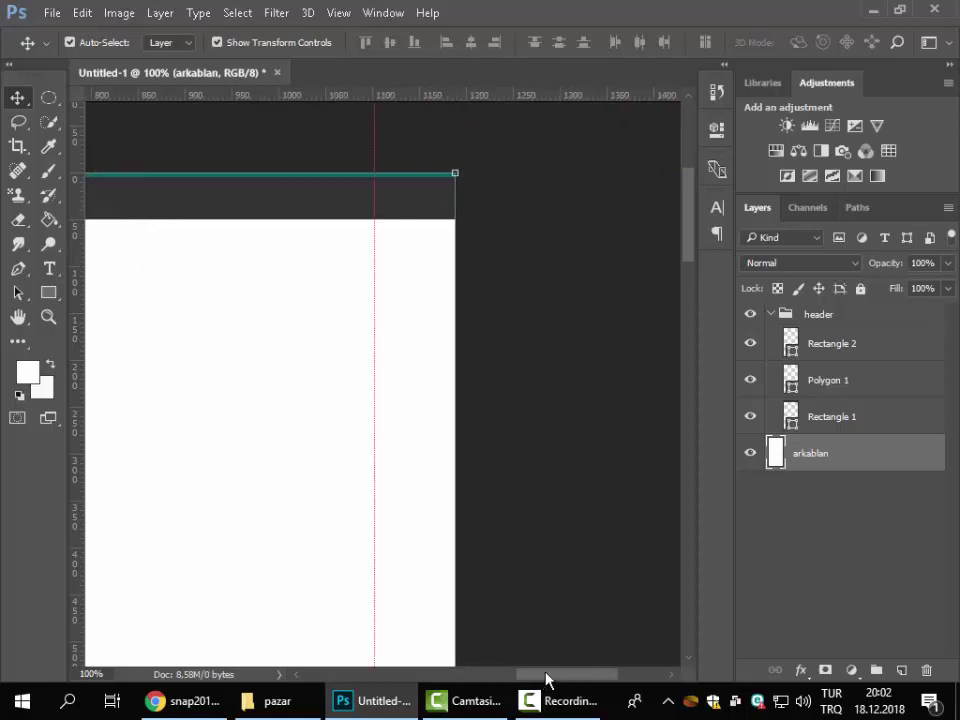
drag(362, 547, 350, 547)
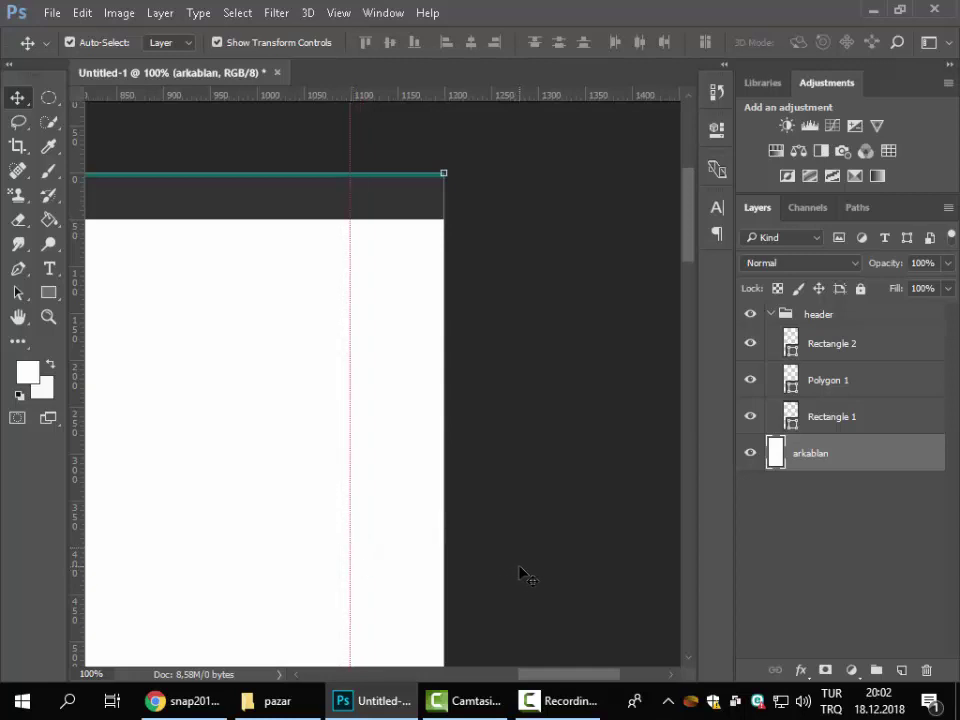
mouse_move(557, 678)
mouse_down()
mouse_move(514, 681)
mouse_move(420, 660)
mouse_up()
- Add horizontal guides at the header top, dark bar bottom (Y 54) and triangle tip (Y 123)
key(ctrl+minus)
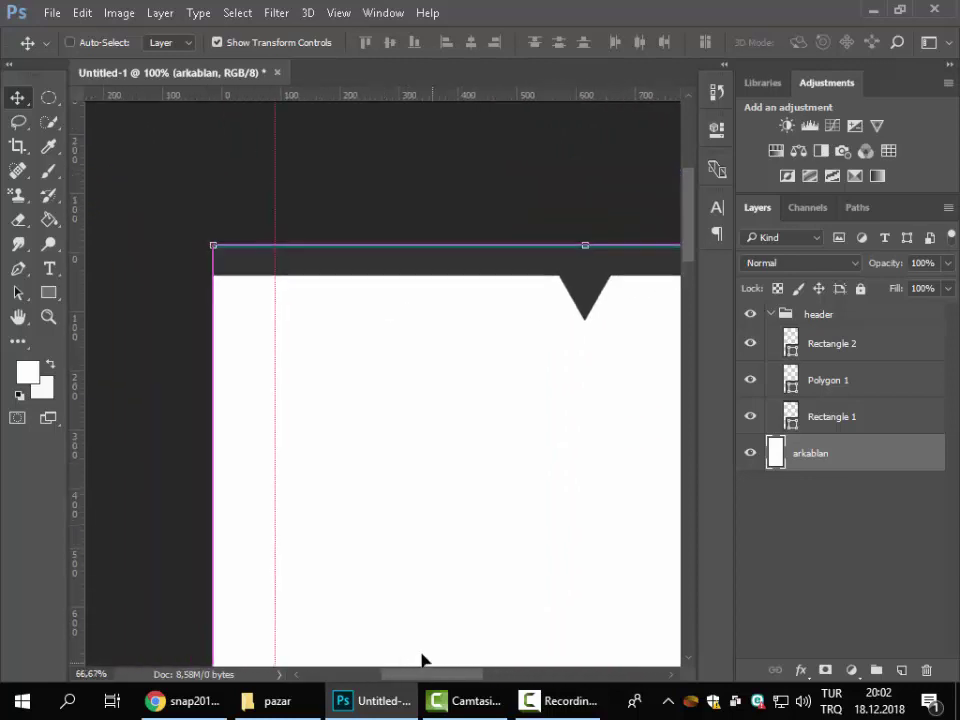
key(ctrl+minus)
key(ctrl+minus)
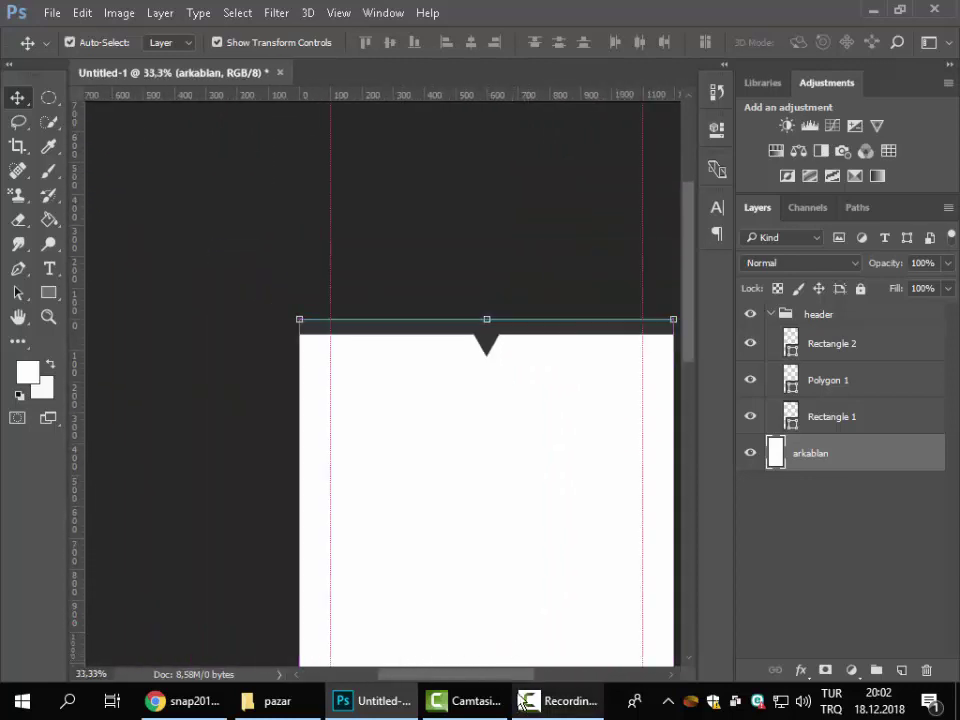
drag(510, 681, 544, 677)
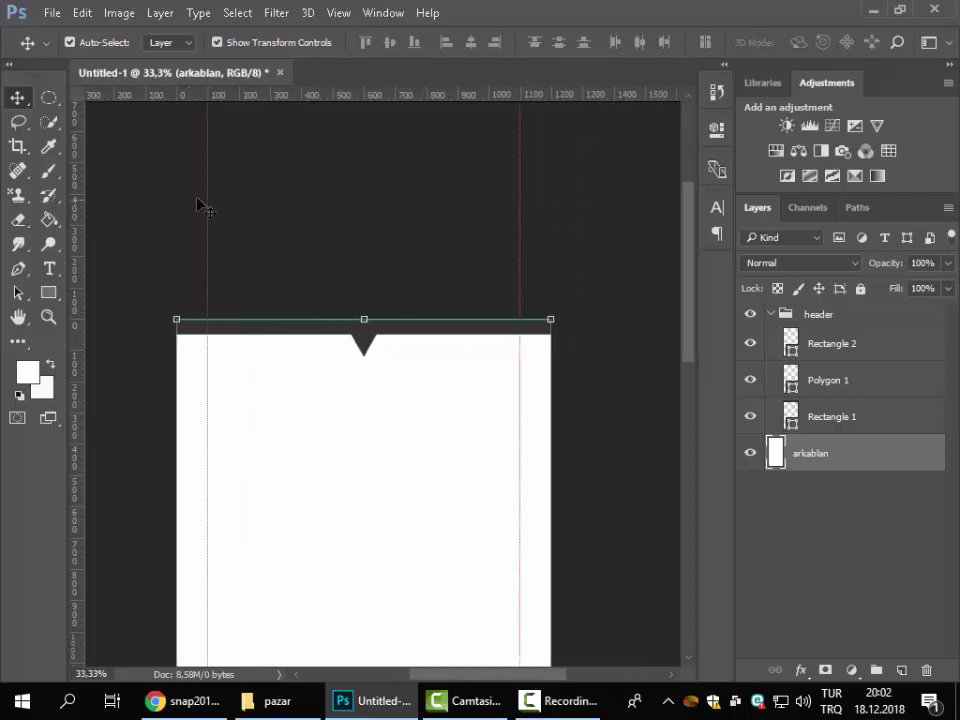
drag(308, 95, 339, 318)
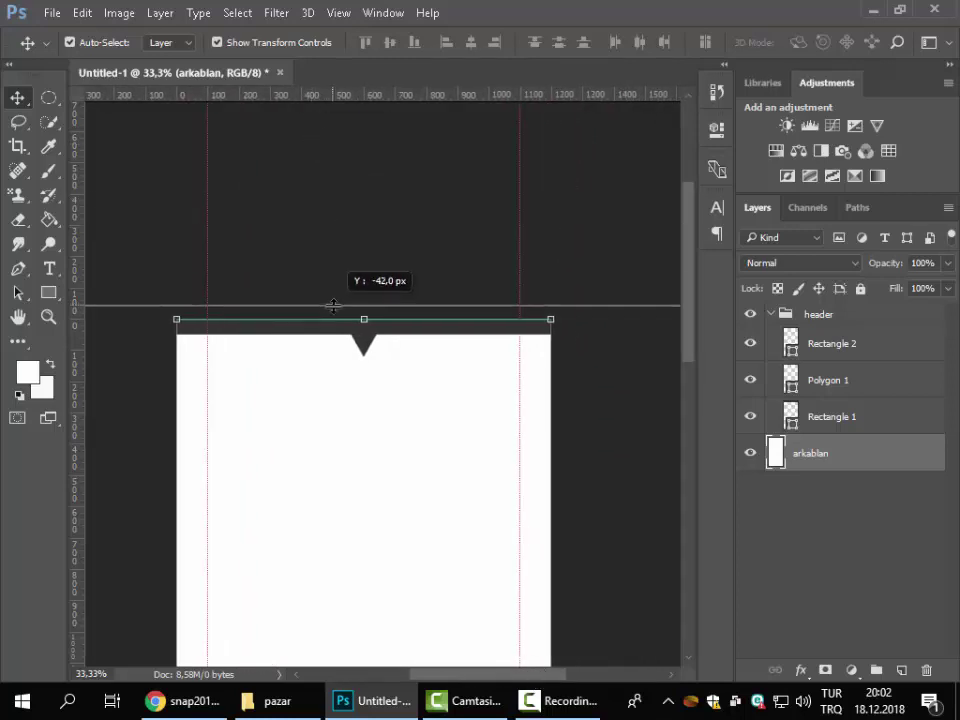
mouse_move(381, 96)
mouse_down()
mouse_move(364, 317)
mouse_move(396, 344)
mouse_move(397, 334)
mouse_up()
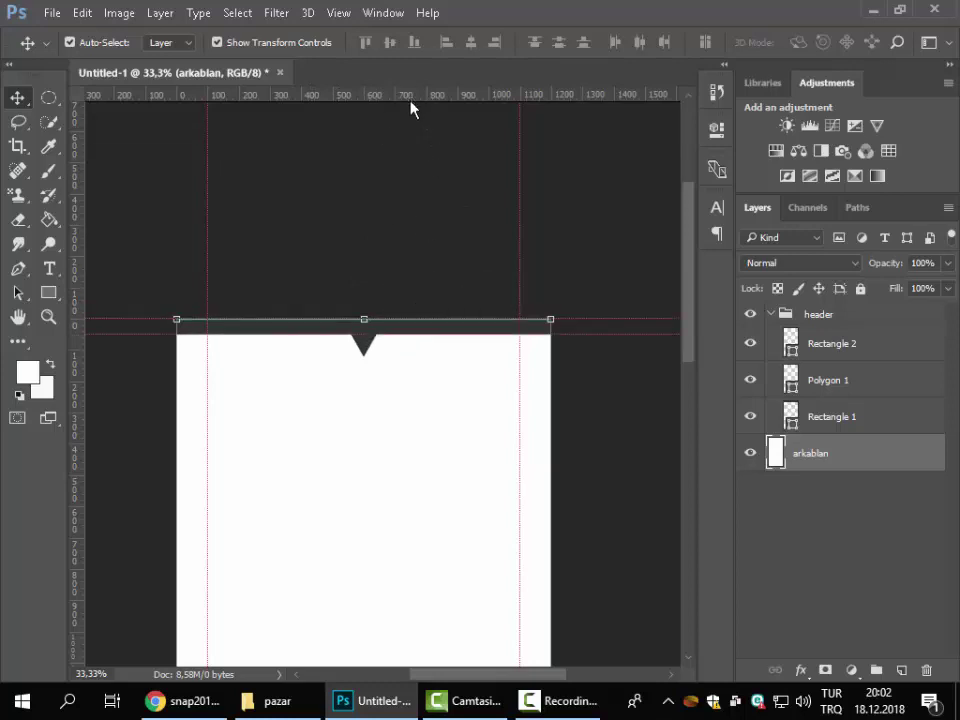
drag(411, 95, 411, 356)
key(ctrl+plus)
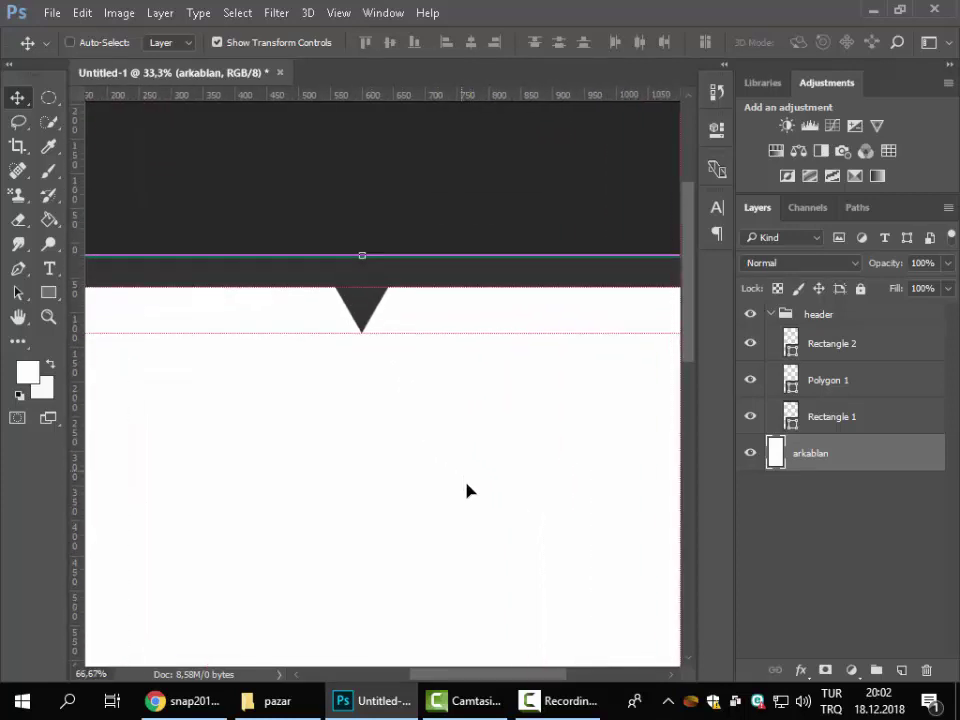
key(ctrl+plus)
drag(482, 676, 426, 682)
- Above Rectangle 2, create a group 'menü' inside header and add an empty Layer 1 to it
click(50, 268)
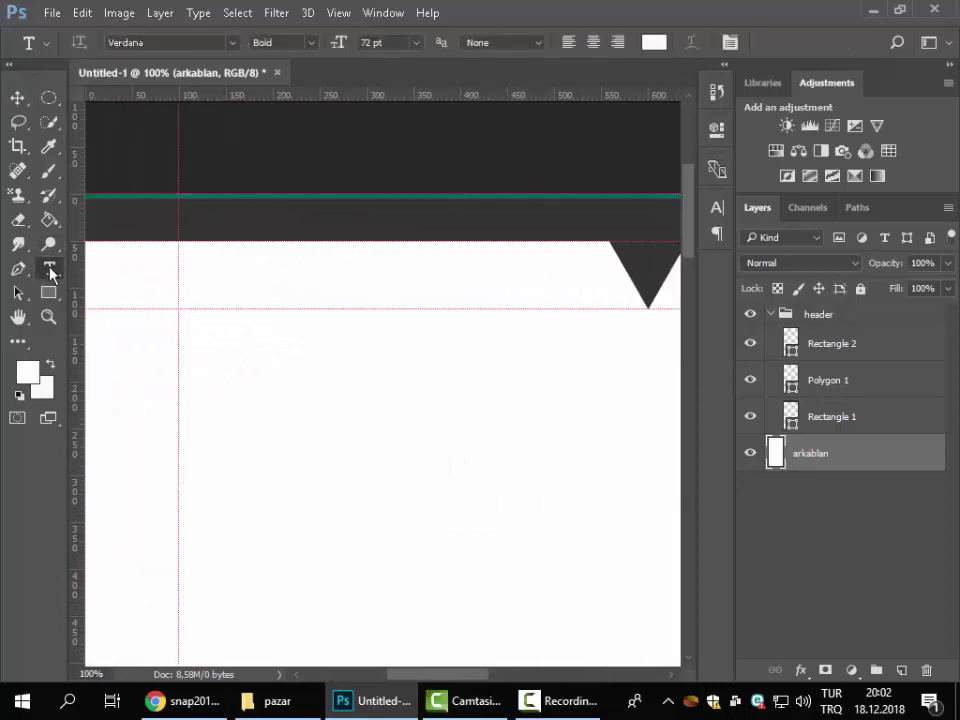
click(852, 344)
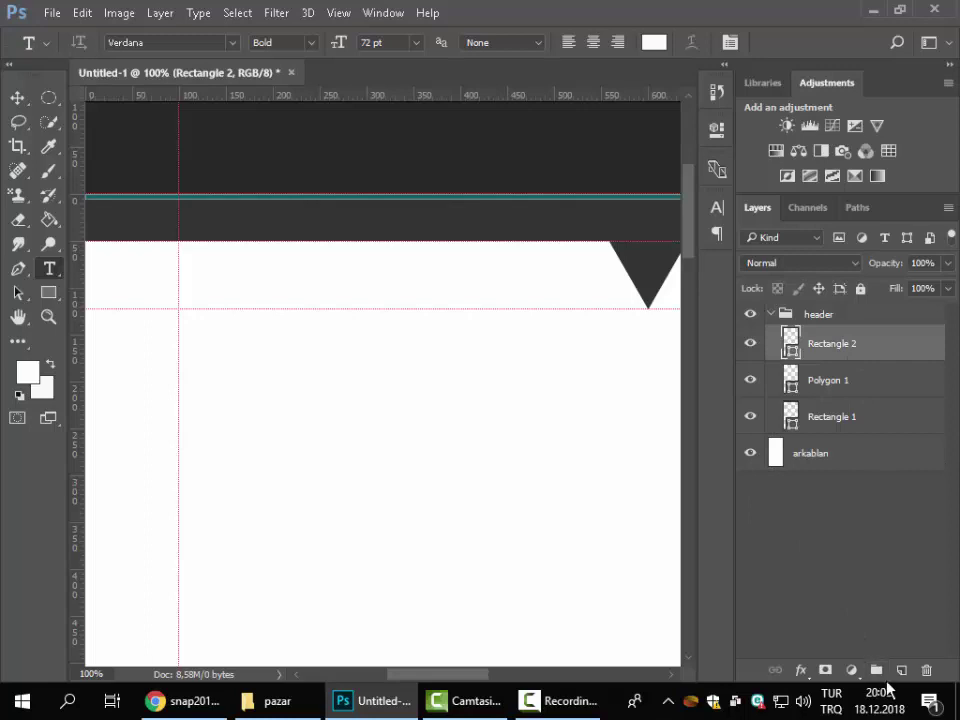
click(876, 670)
double_click(824, 336)
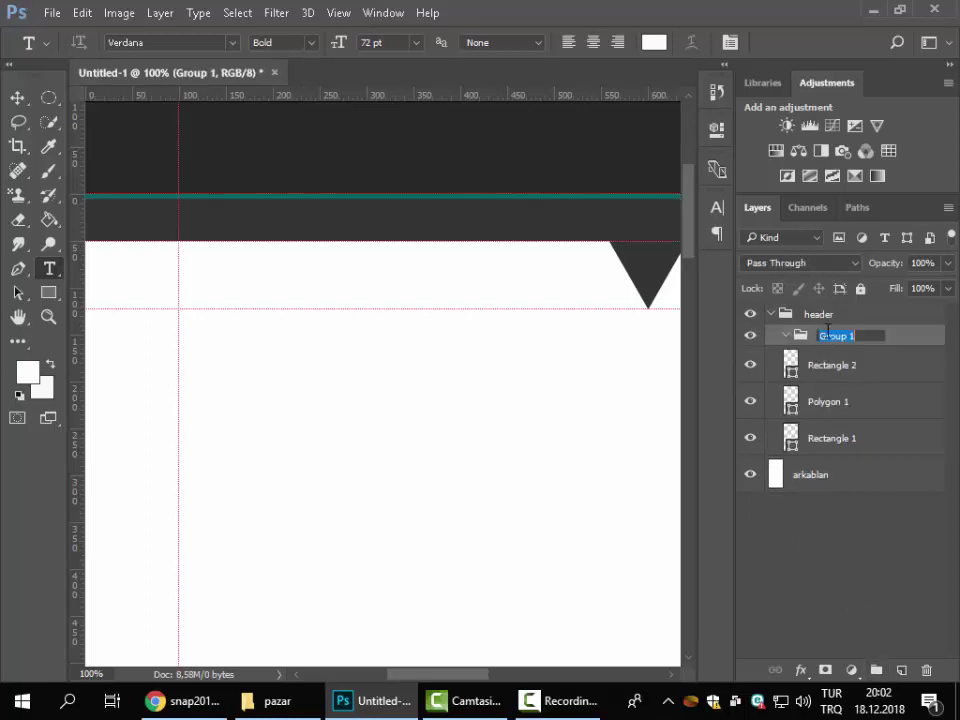
text(menü)
key(Return)
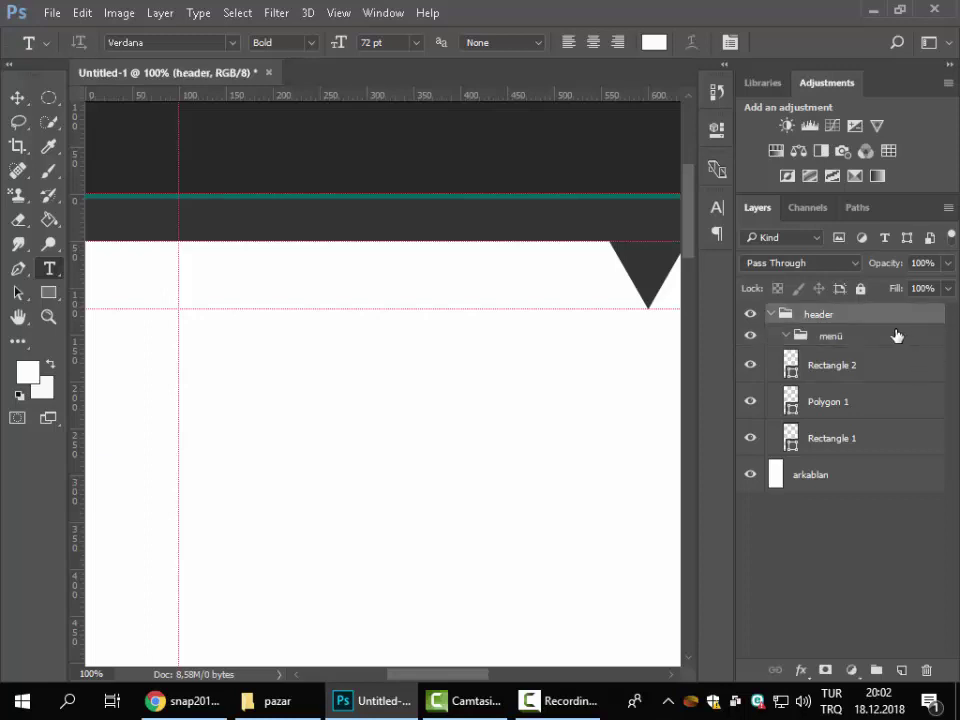
click(897, 336)
click(902, 671)
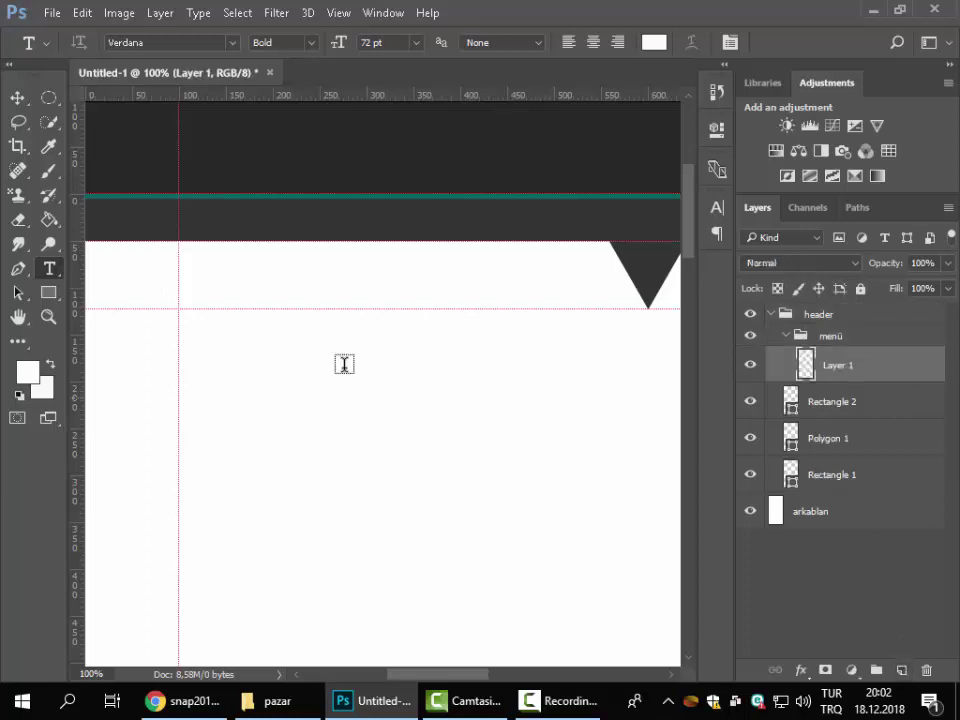
- Start a text line in the dark header bar and set the font size to 24 pt
click(186, 222)
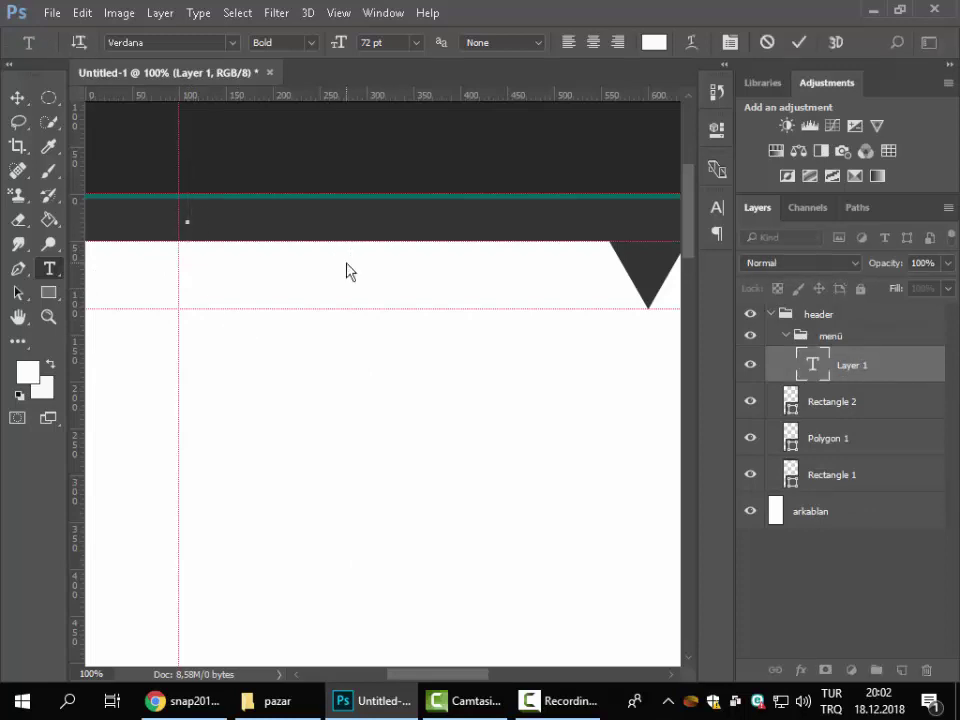
text(An)
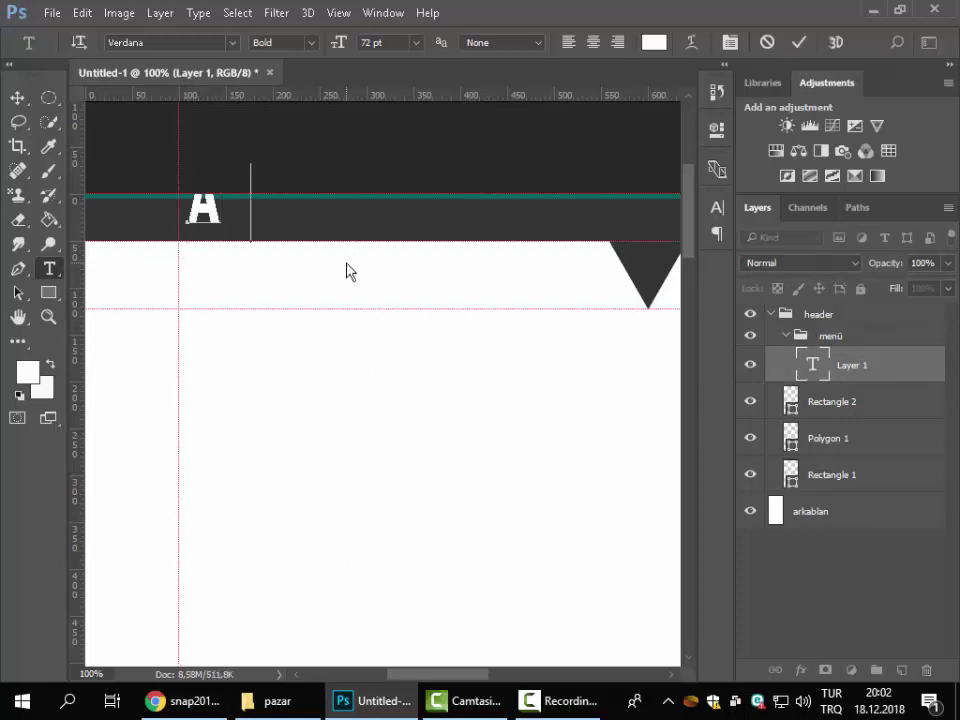
text(asa)
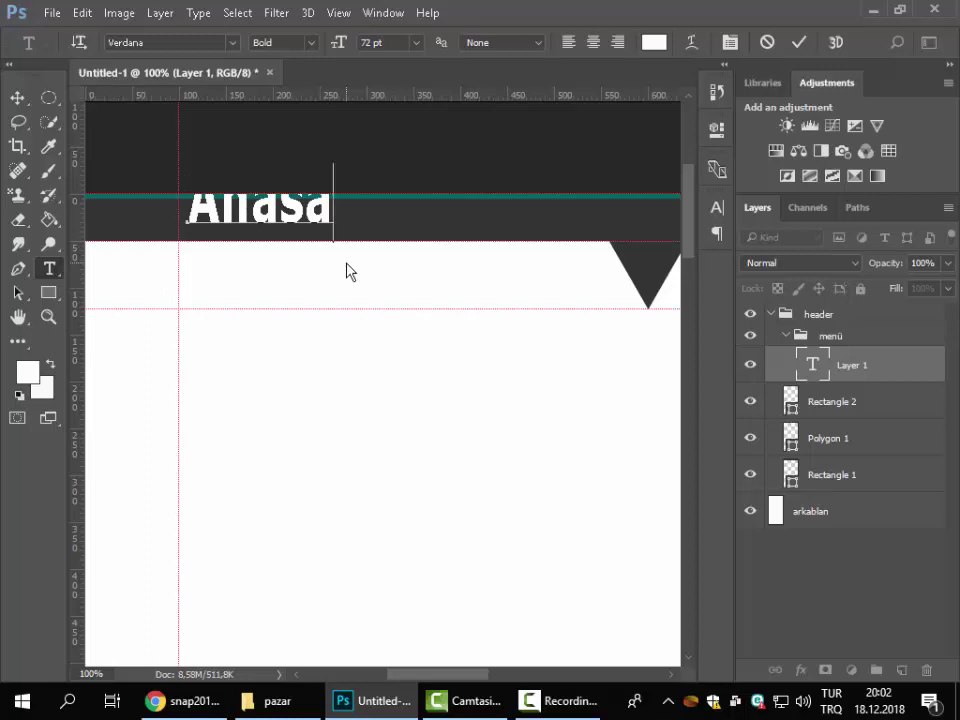
key(BackSpace)
key(BackSpace)
key(BackSpace)
key(BackSpace)
key(BackSpace)
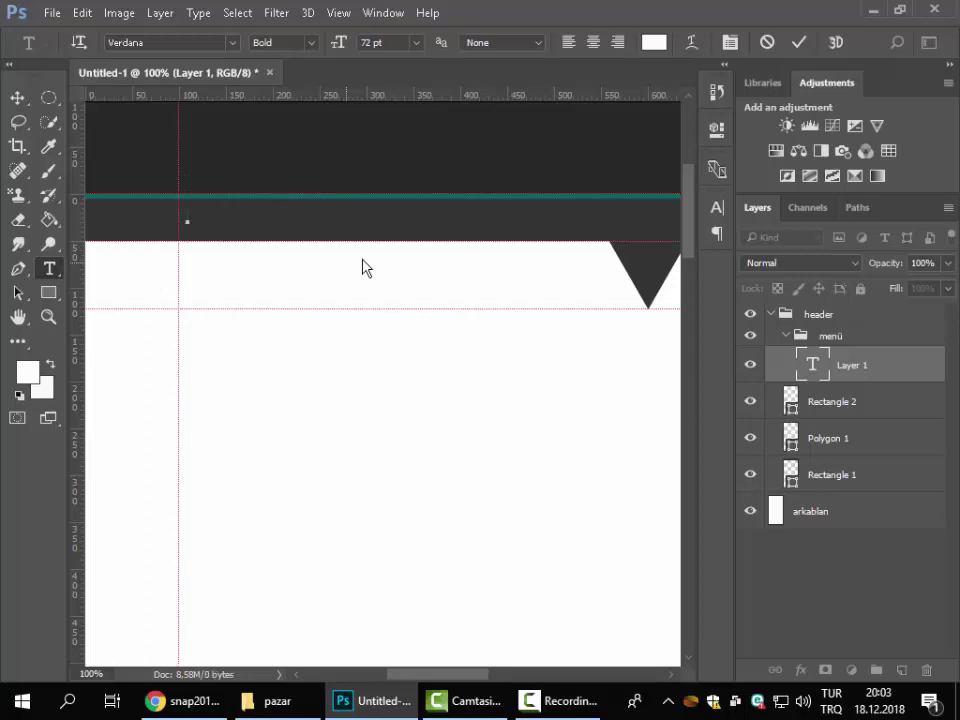
click(417, 43)
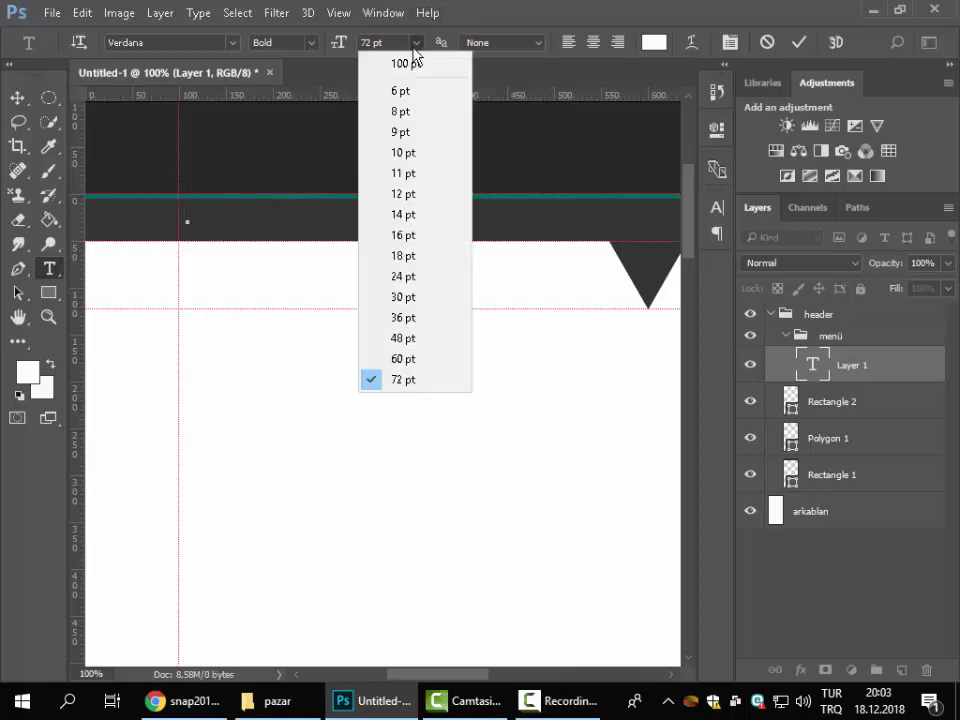
click(418, 297)
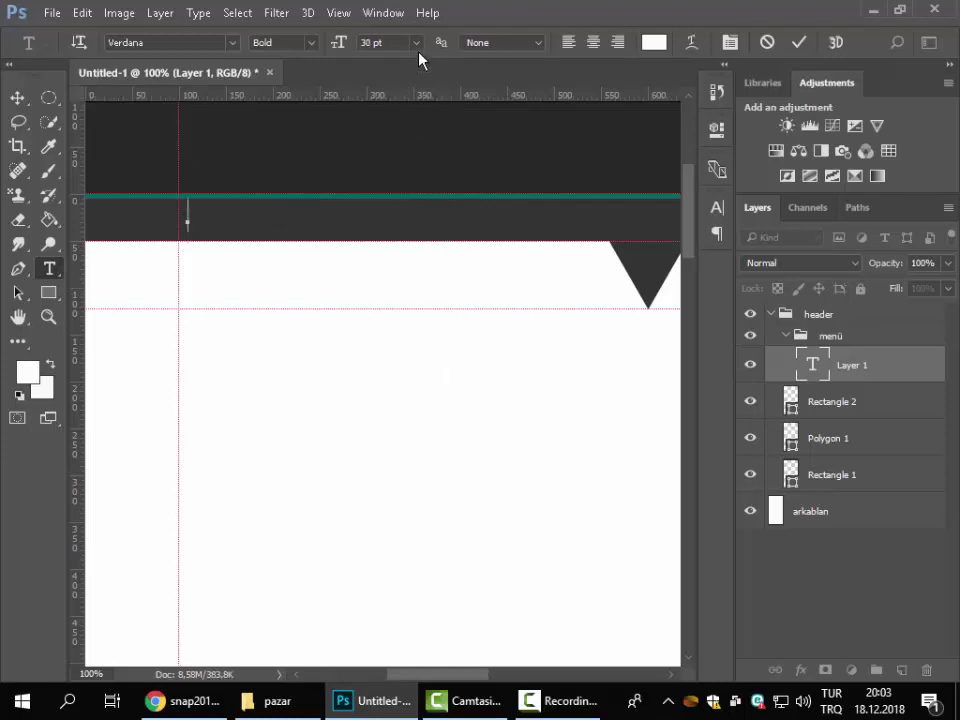
click(417, 43)
click(403, 282)
- Type the menu items Anasayfa, Hakkımızda, Sürümler, Dersler and Araçlar
text(A)
text(nasa)
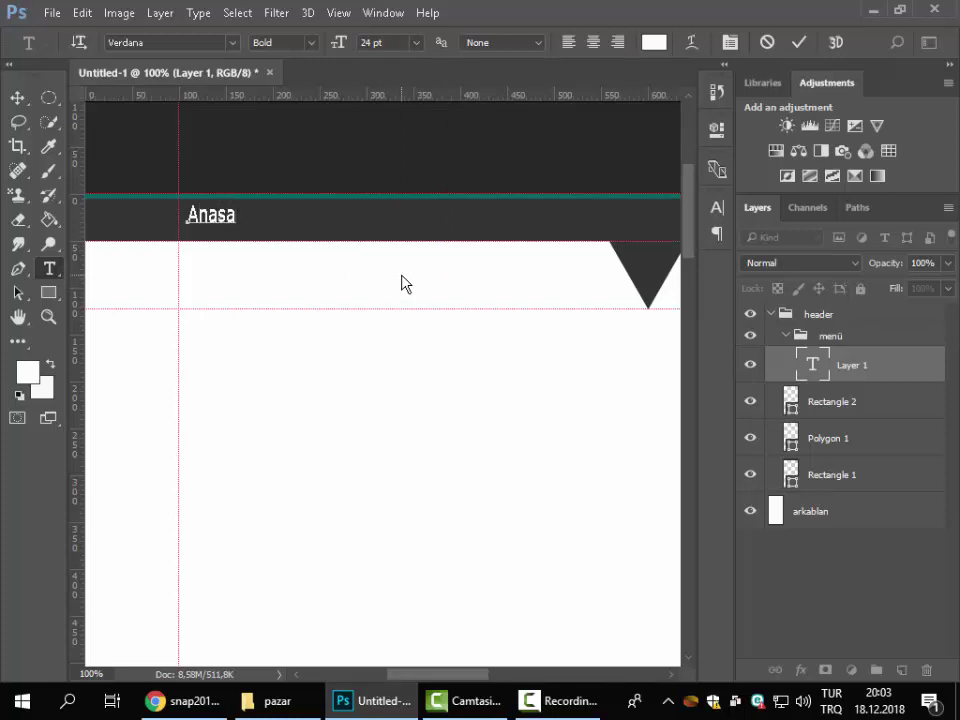
text(yfa)
text(Ha)
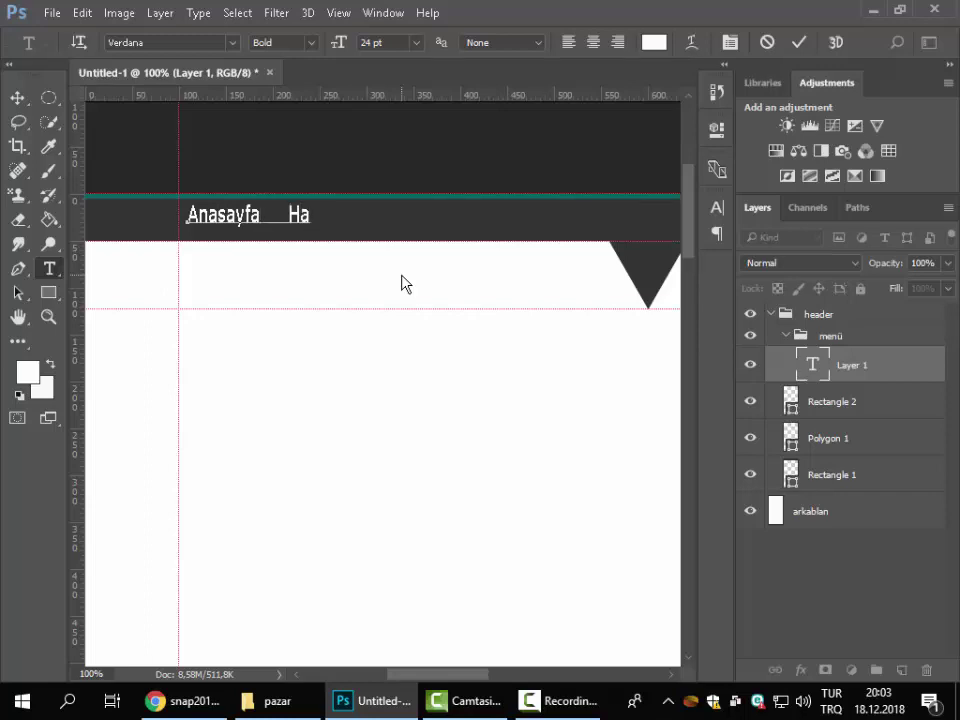
text(kkımızda)
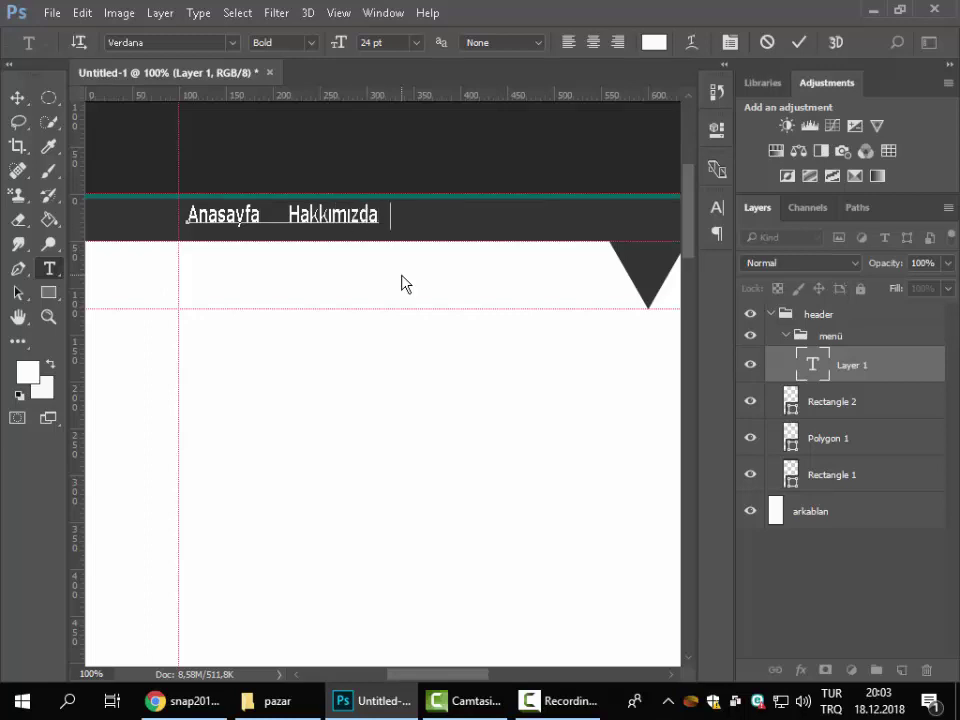
text(rü)
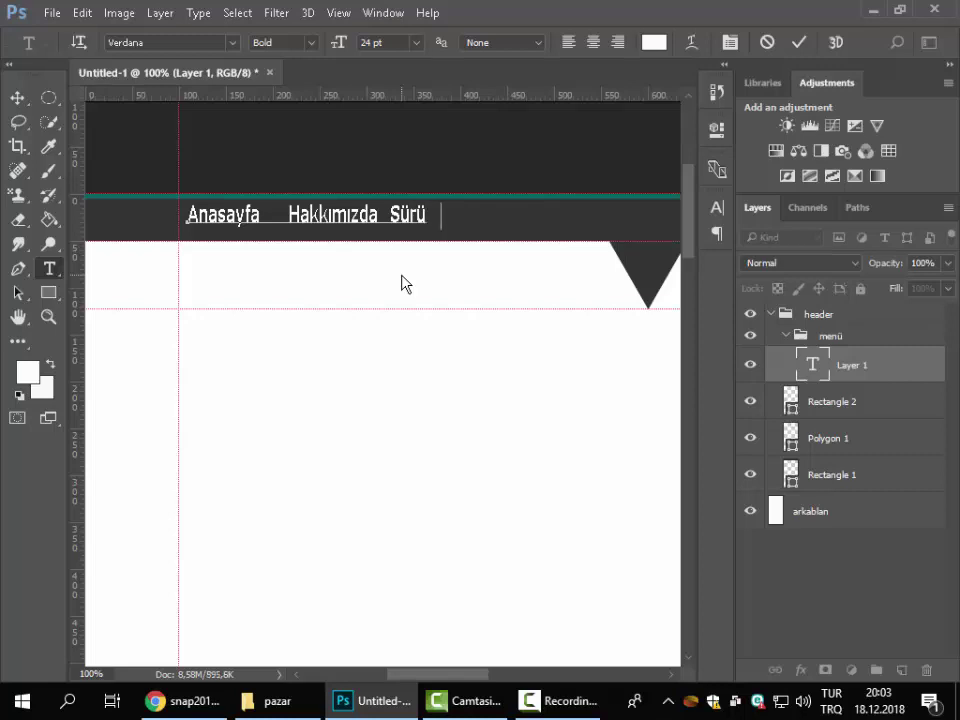
text(mler)
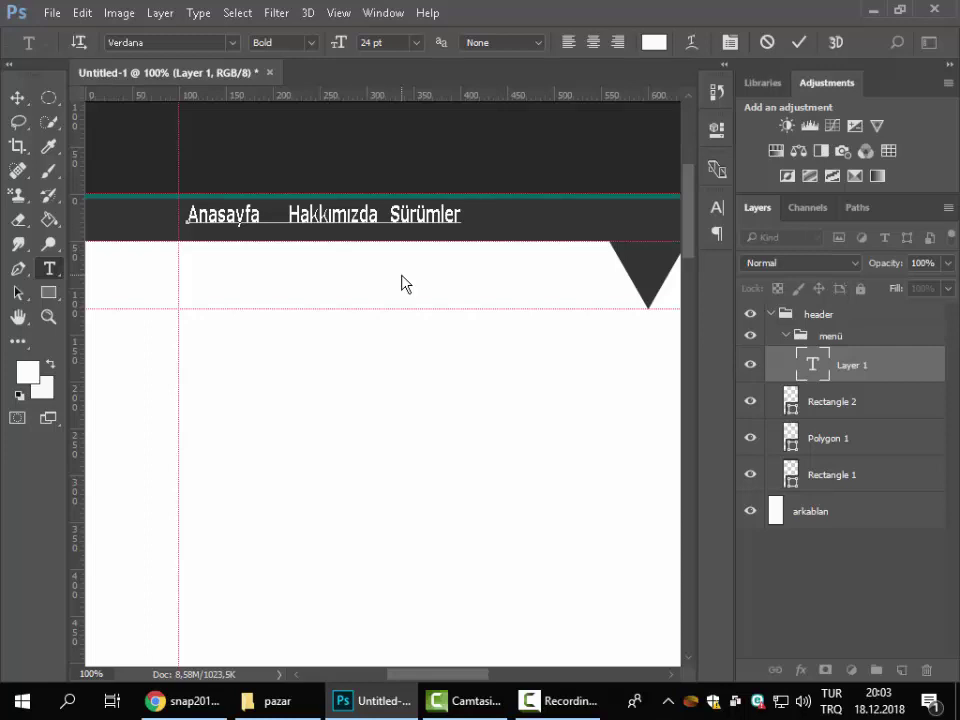
text(    Ders)
text(ler)
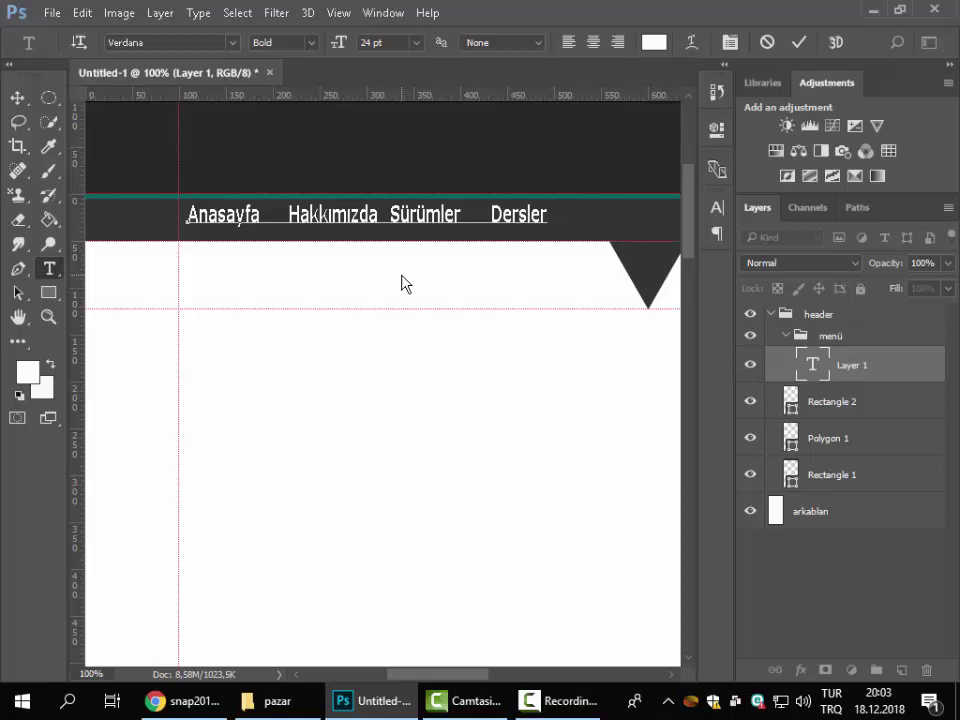
text(o)
key(BackSpace)
key(BackSpace)
key(BackSpace)
key(BackSpace)
text(Araç)
text(lar)
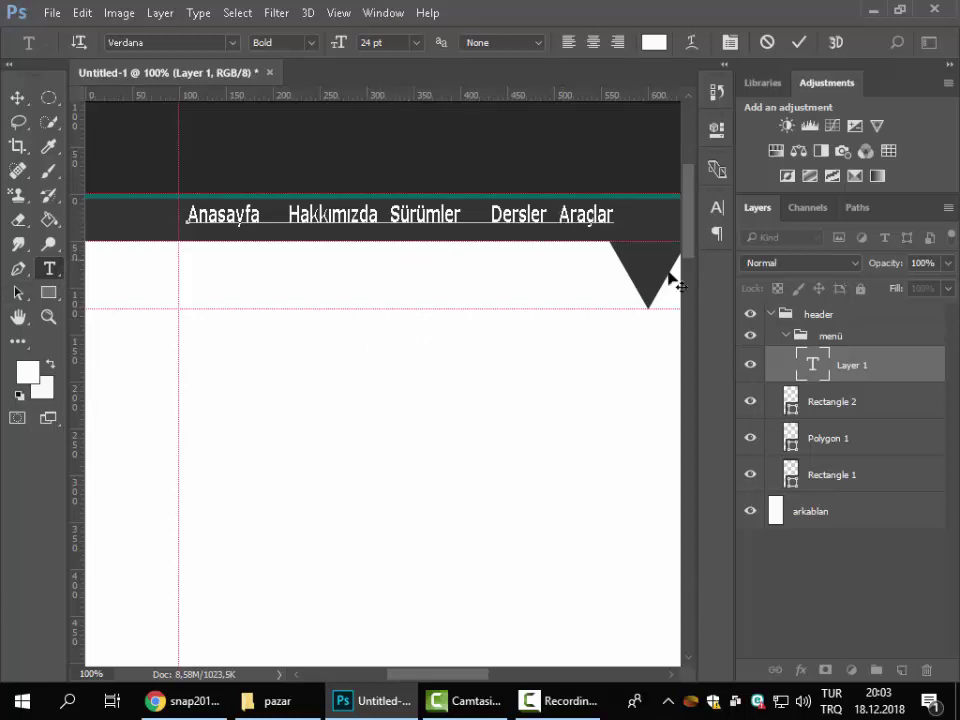
- Extend the menu line with programlar, Blog and İletişim
drag(439, 676, 478, 672)
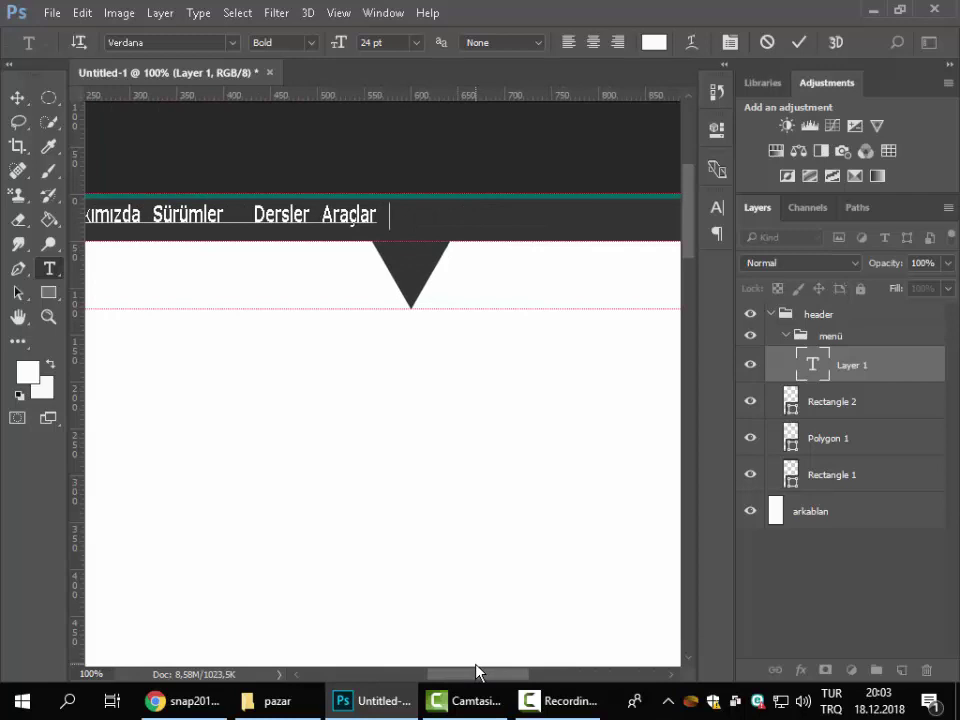
text(progr)
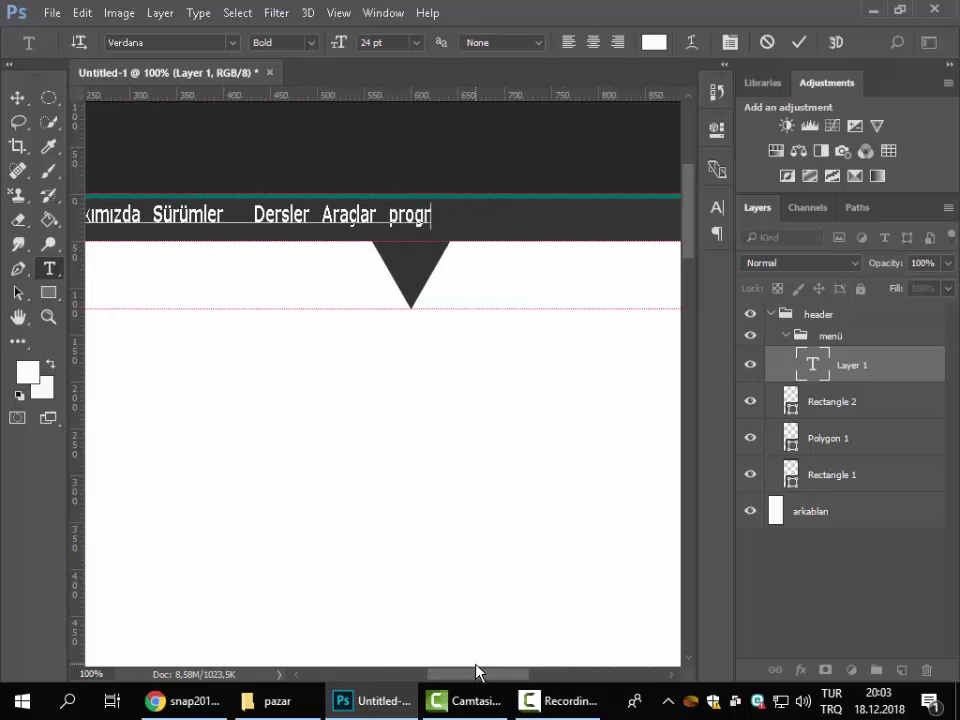
text(amlar)
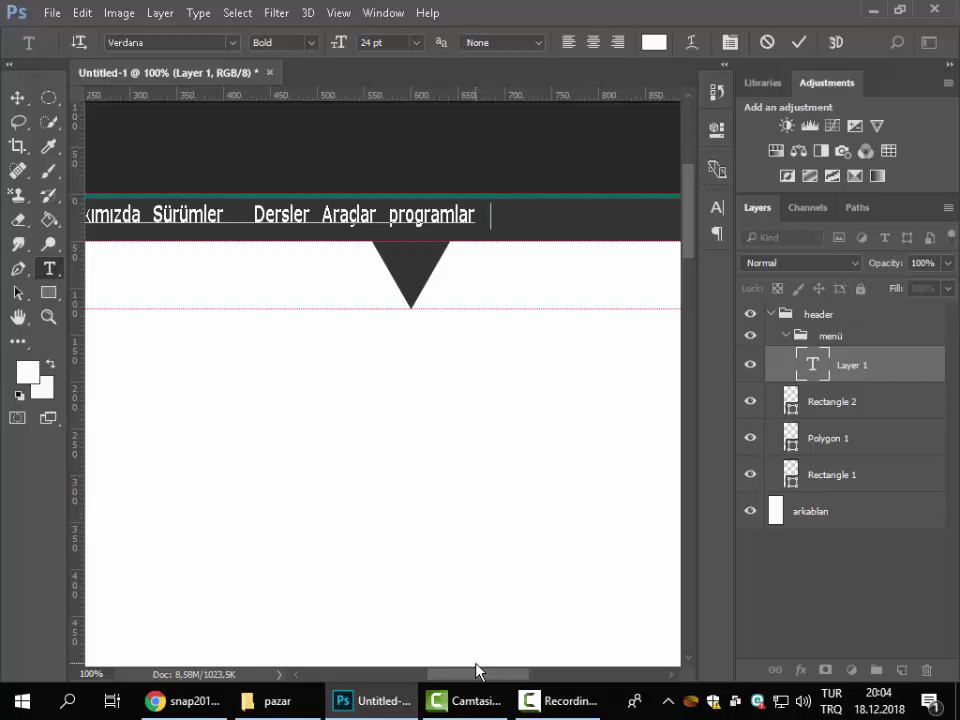
text(B)
text(log   )
text(İleti)
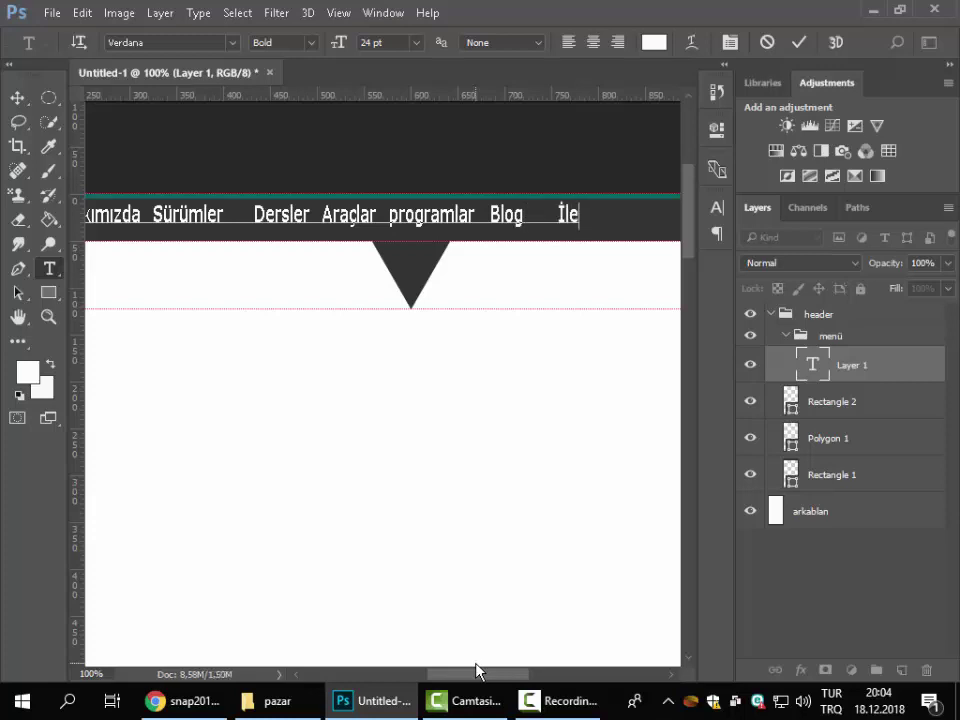
text(şim)
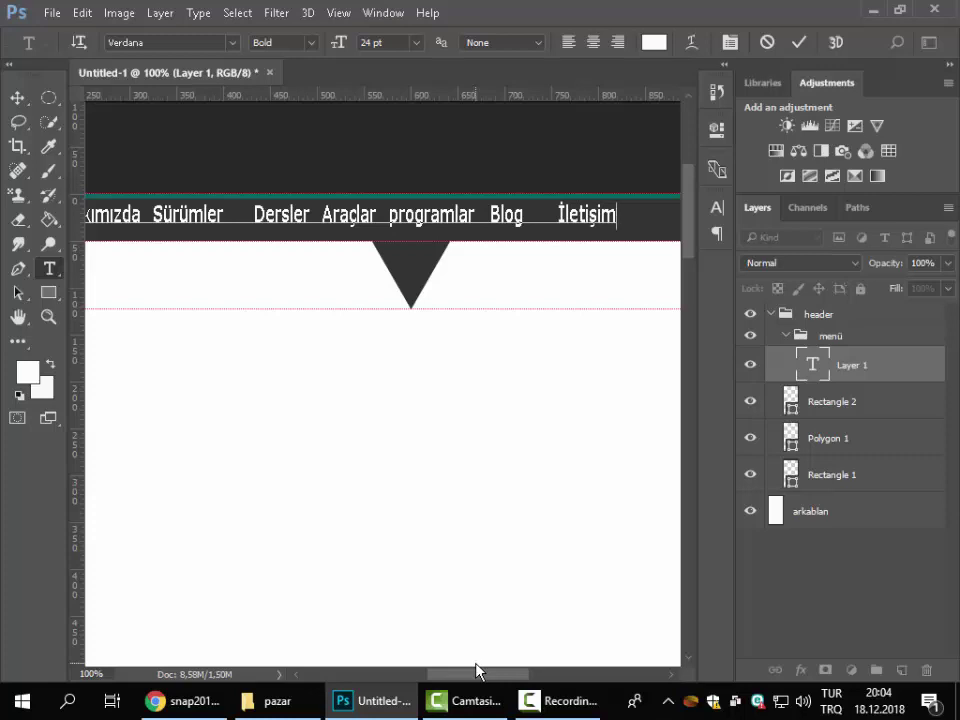
mouse_move(476, 670)
mouse_down()
mouse_move(574, 662)
mouse_move(463, 692)
mouse_move(502, 683)
mouse_move(489, 622)
mouse_move(485, 687)
mouse_move(456, 690)
mouse_up()
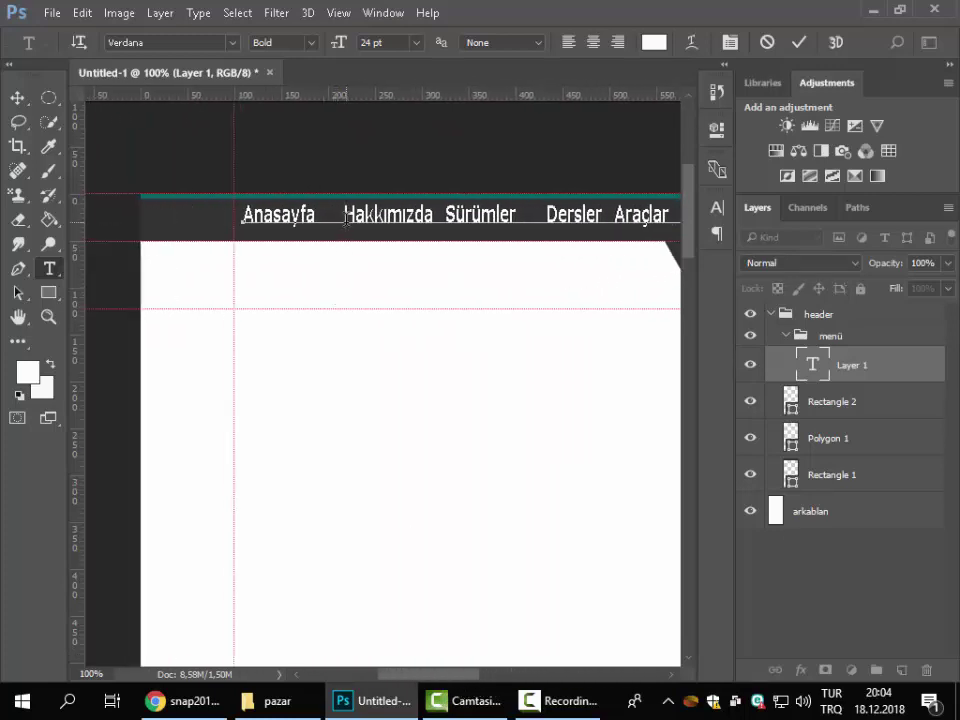
- Remove the extra spaces after Anasayfa and Hakkımızda and before İletişim
key(Delete)
key(Delete)
key(Delete)
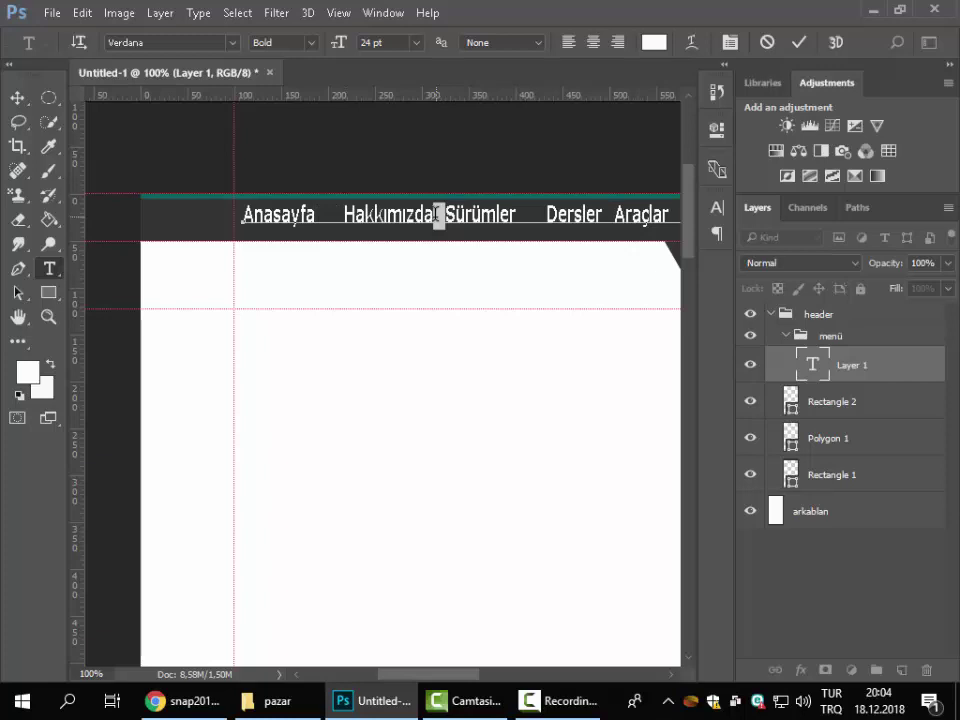
key(Delete)
key(Delete)
key(Delete)
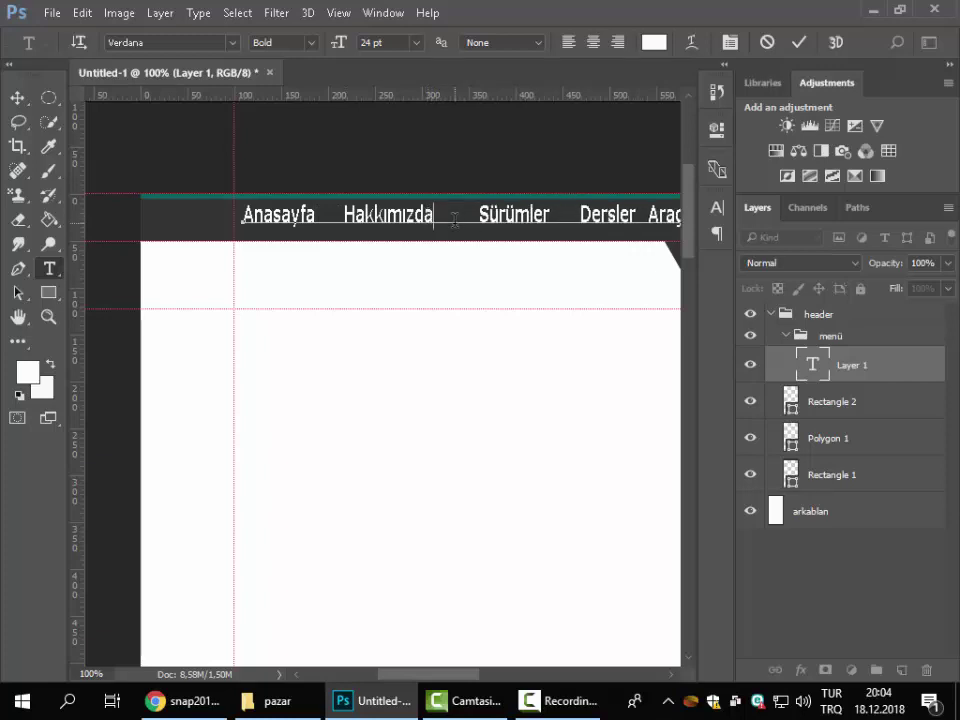
key(Delete)
key(Delete)
key(Delete)
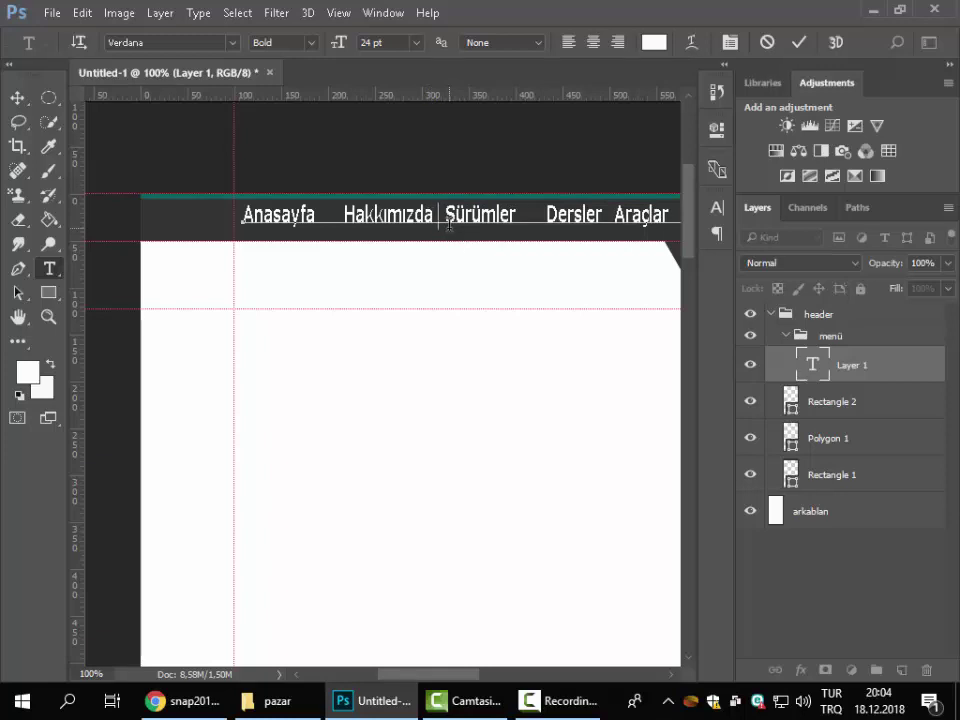
key(ctrl+z)
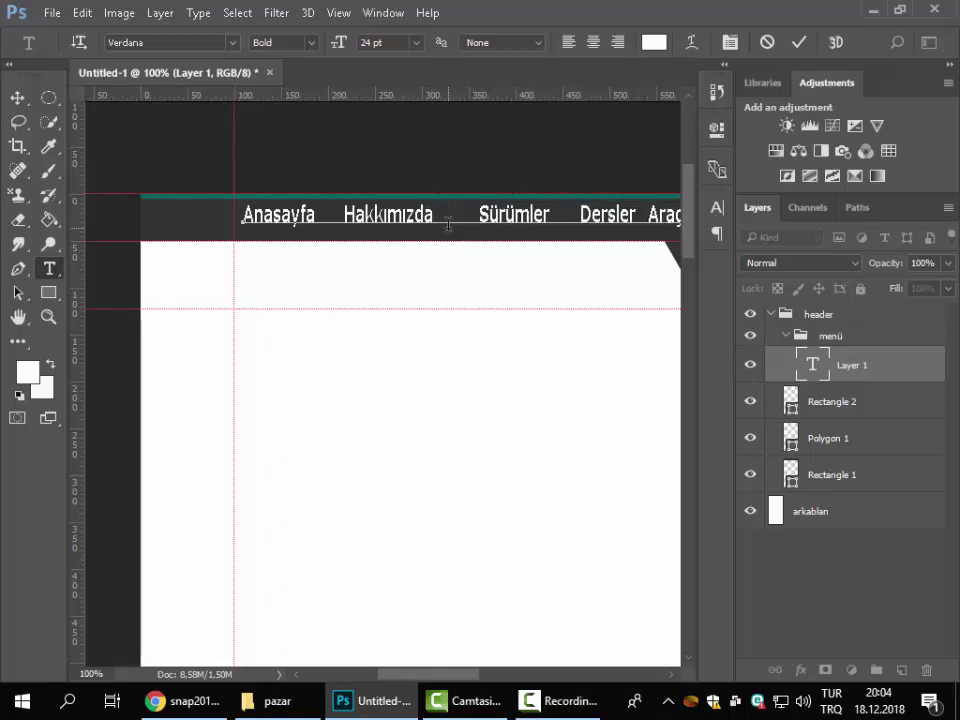
key(Delete)
key(Delete)
key(Delete)
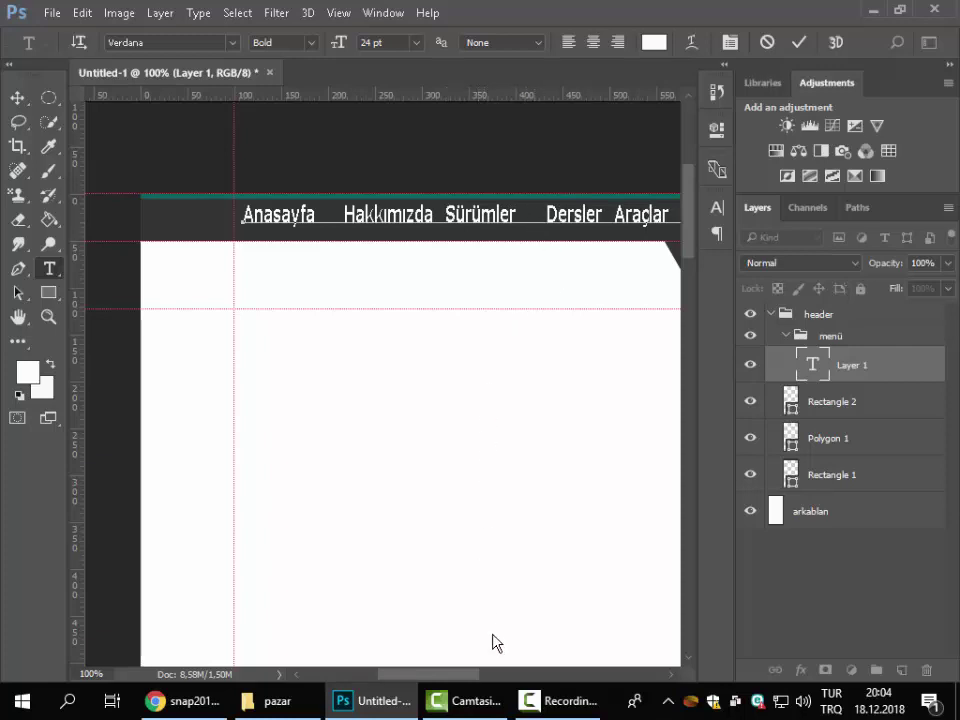
drag(467, 676, 530, 677)
click(311, 214)
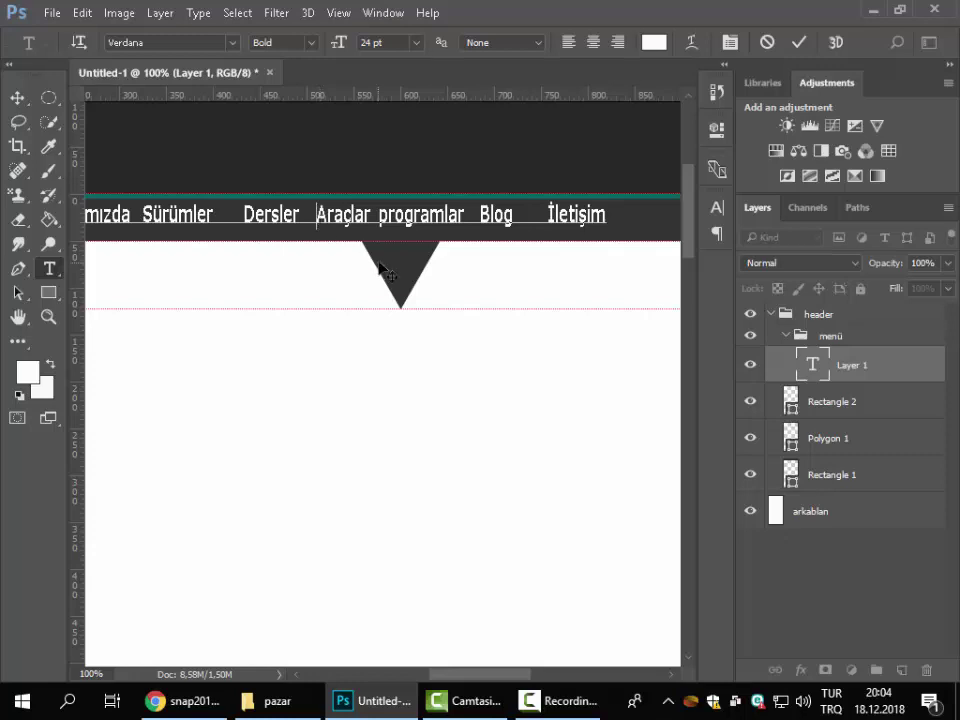
click(479, 218)
click(553, 218)
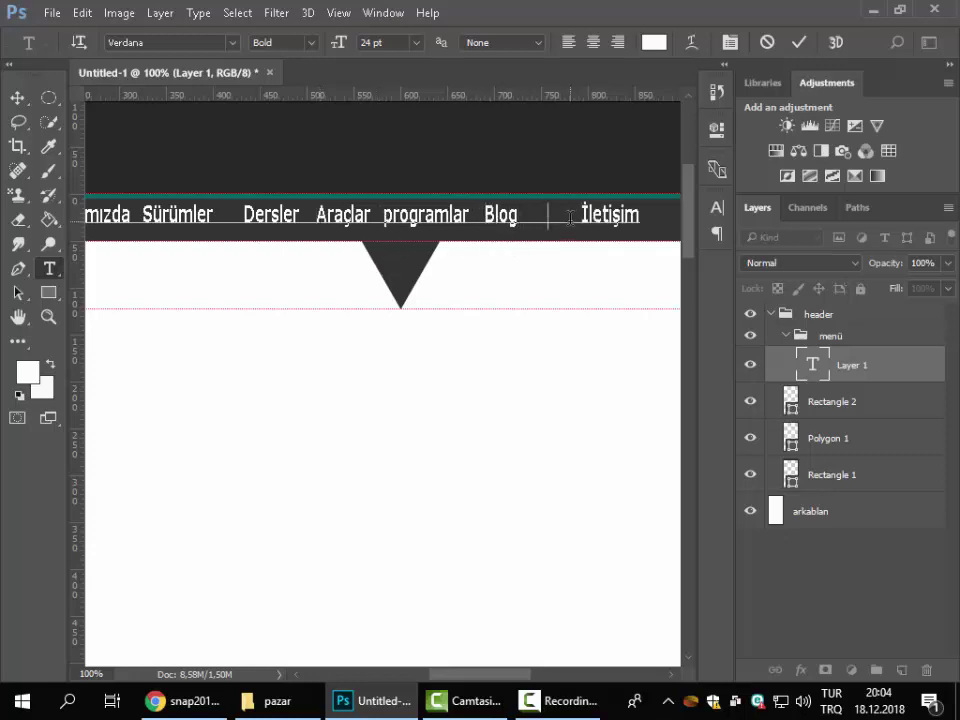
key(Delete)
key(Delete)
key(Delete)
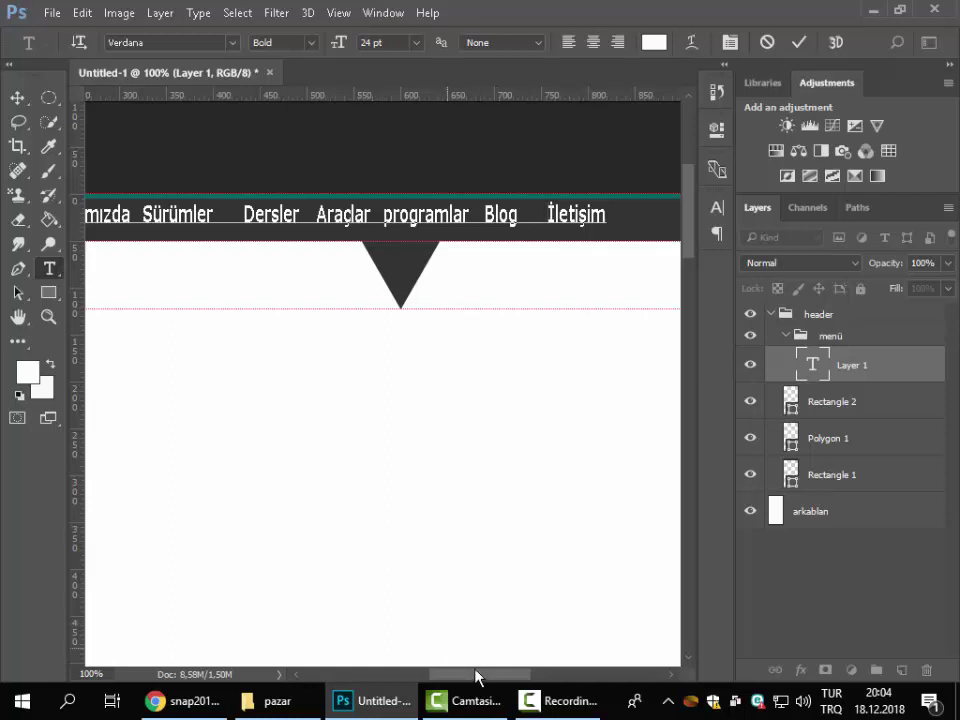
mouse_move(475, 676)
mouse_down()
mouse_move(434, 676)
mouse_move(468, 679)
mouse_up()
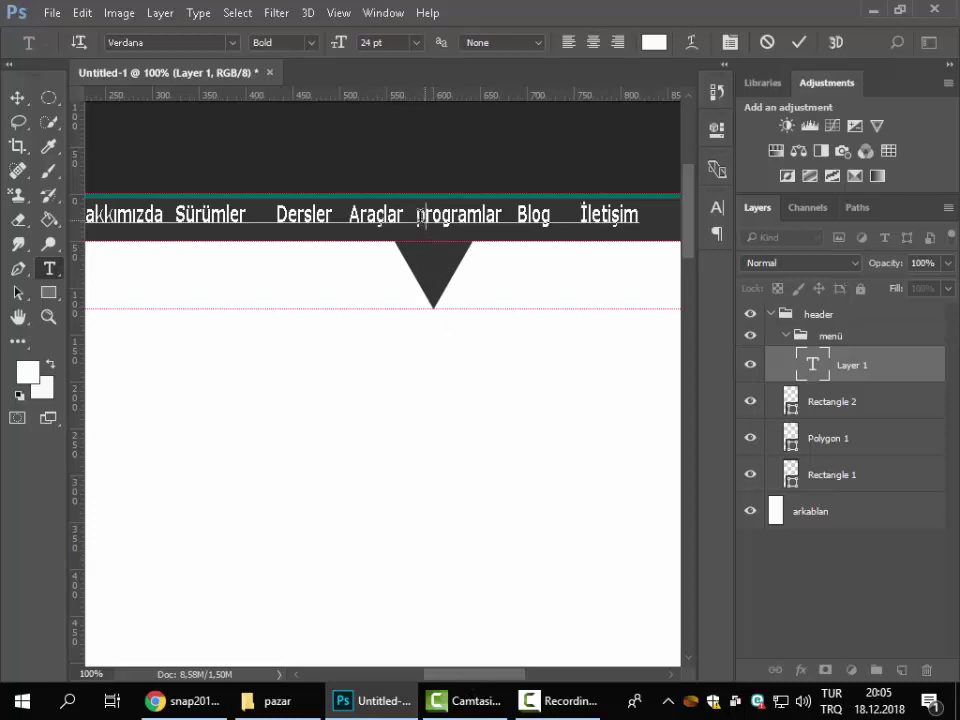
- Capitalise programlar to Programlar
drag(416, 215, 425, 215)
text(P)
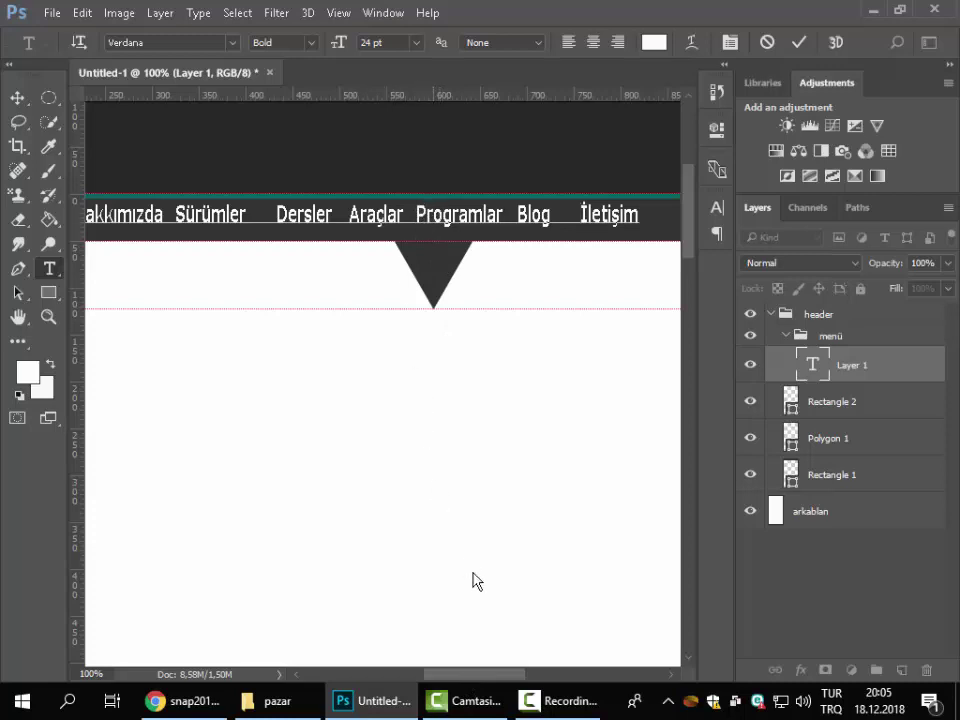
drag(484, 680, 446, 680)
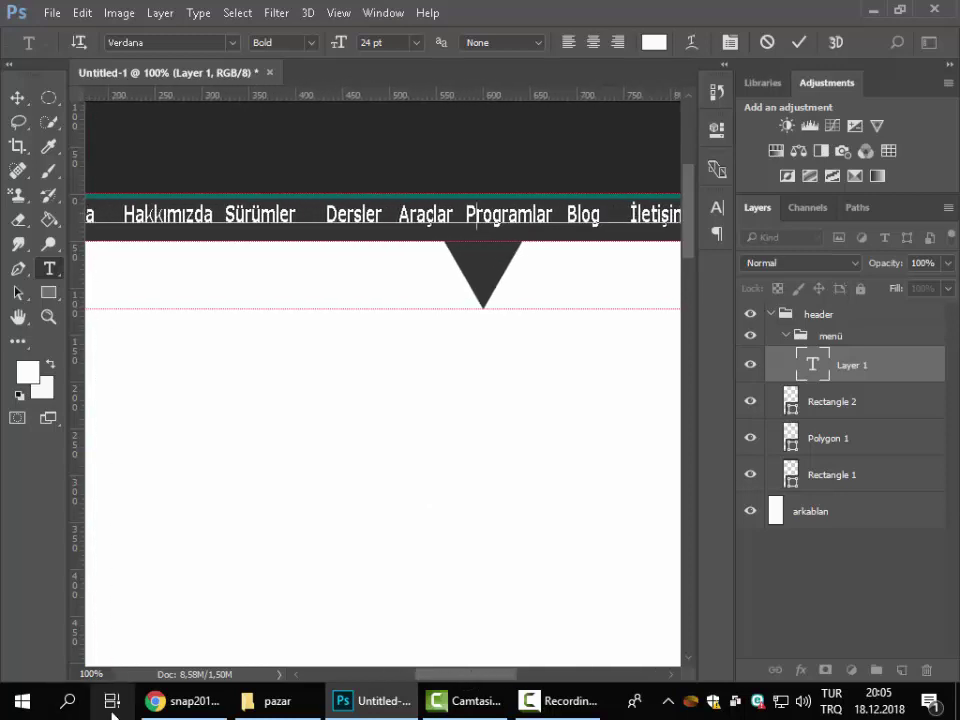
click(155, 701)
click(460, 24)
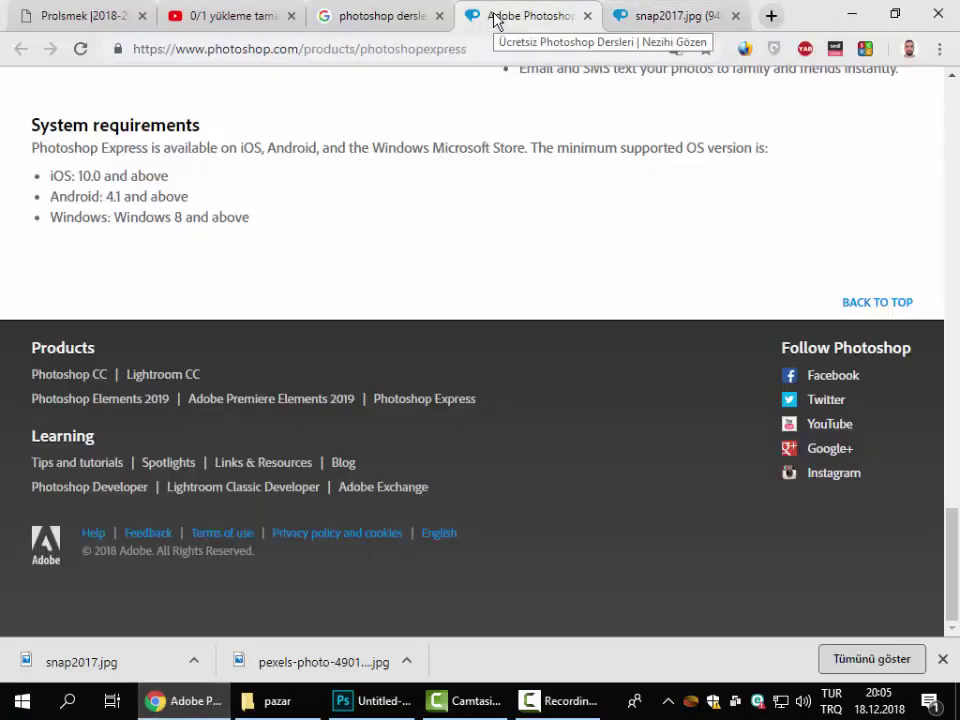
scroll(400, 285, up, 10)
scroll(420, 282, up, 10)
scroll(420, 282, up, 5)
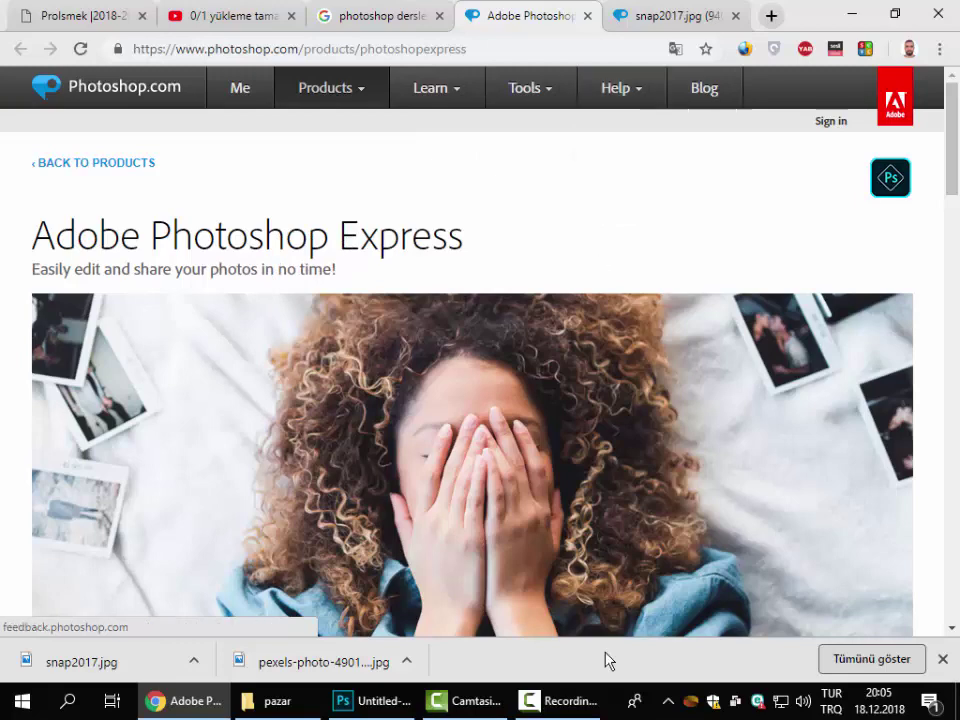
click(368, 705)
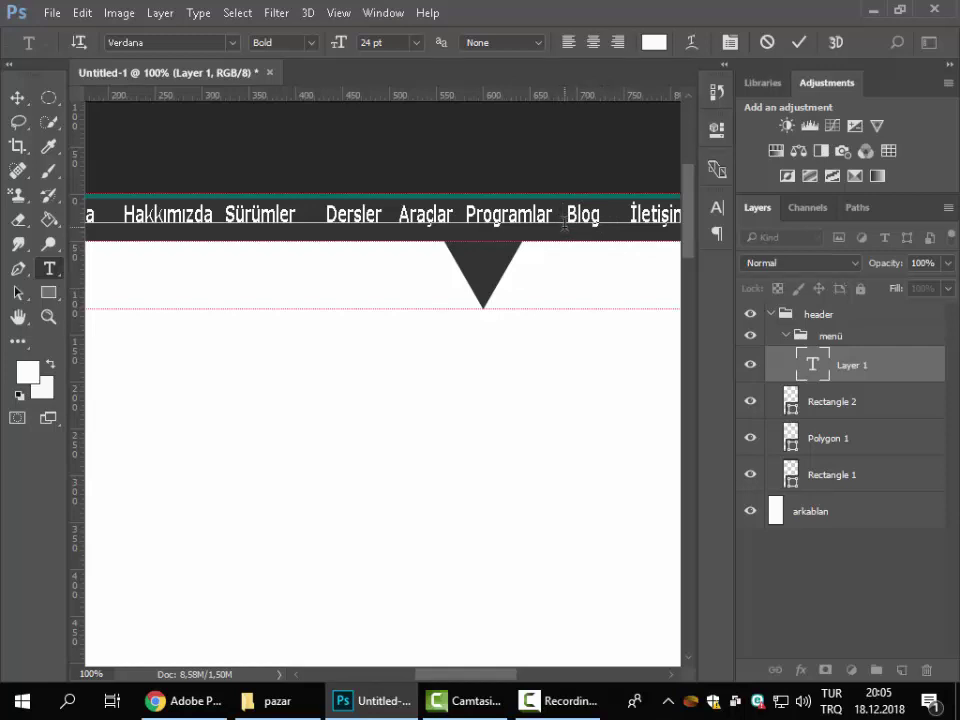
- Insert 'Yardım' with a capital Y before Blog and commit the text
text(yar)
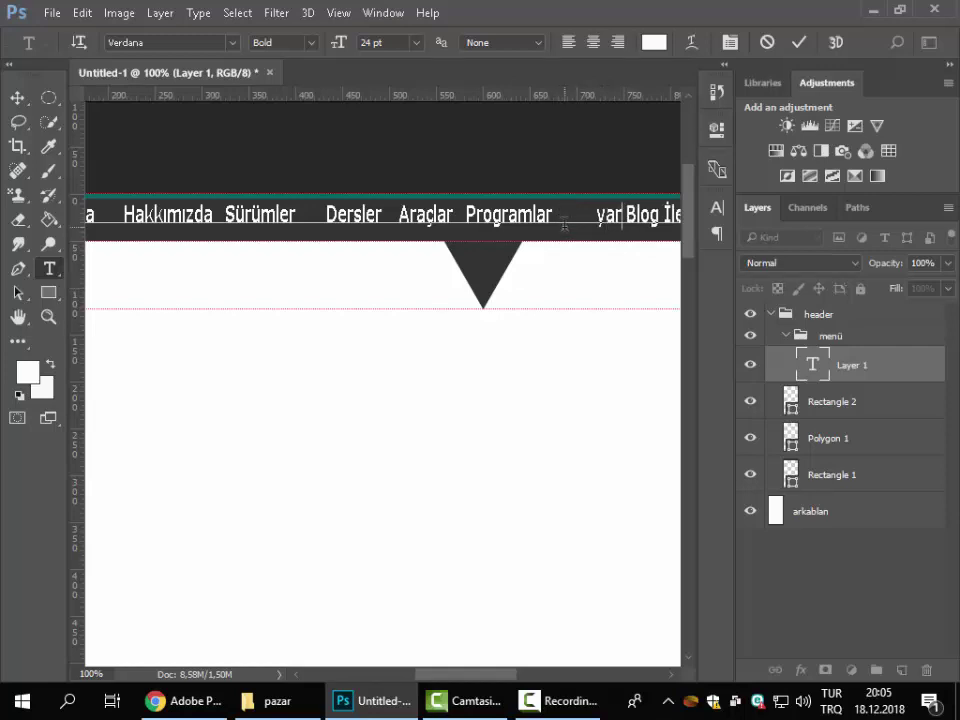
text(dım)
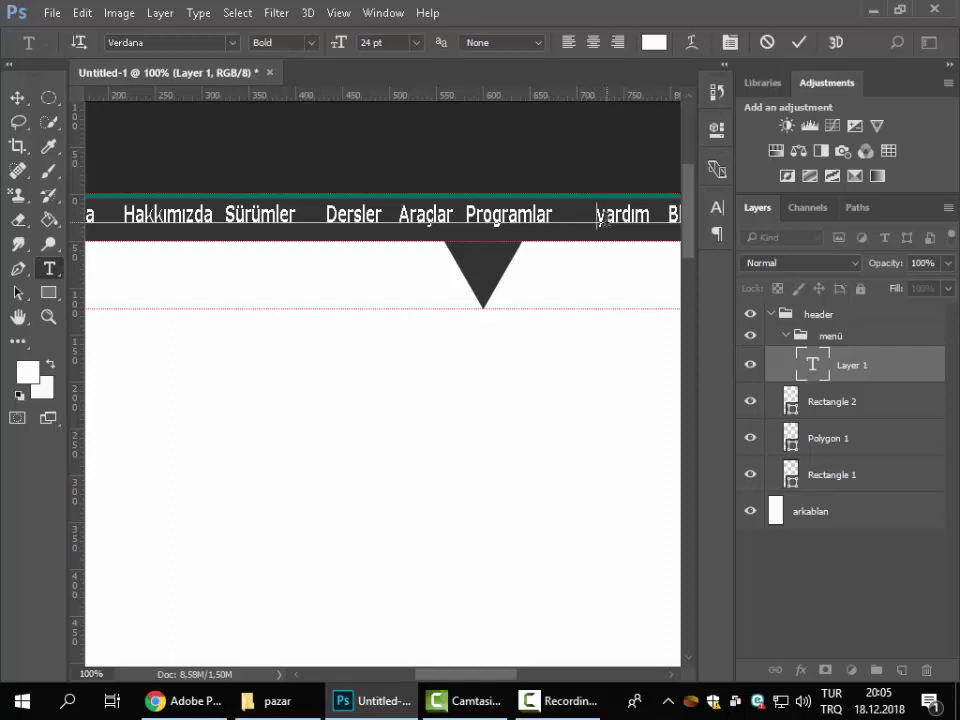
key(Delete)
text(Y)
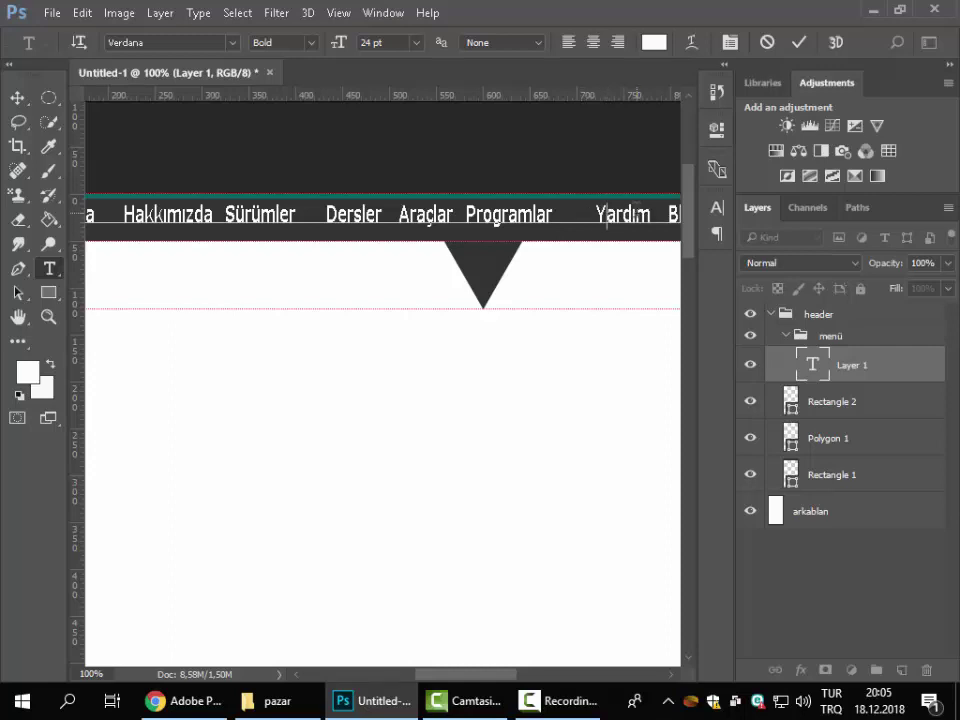
key(ctrl+minus)
key(ctrl+minus)
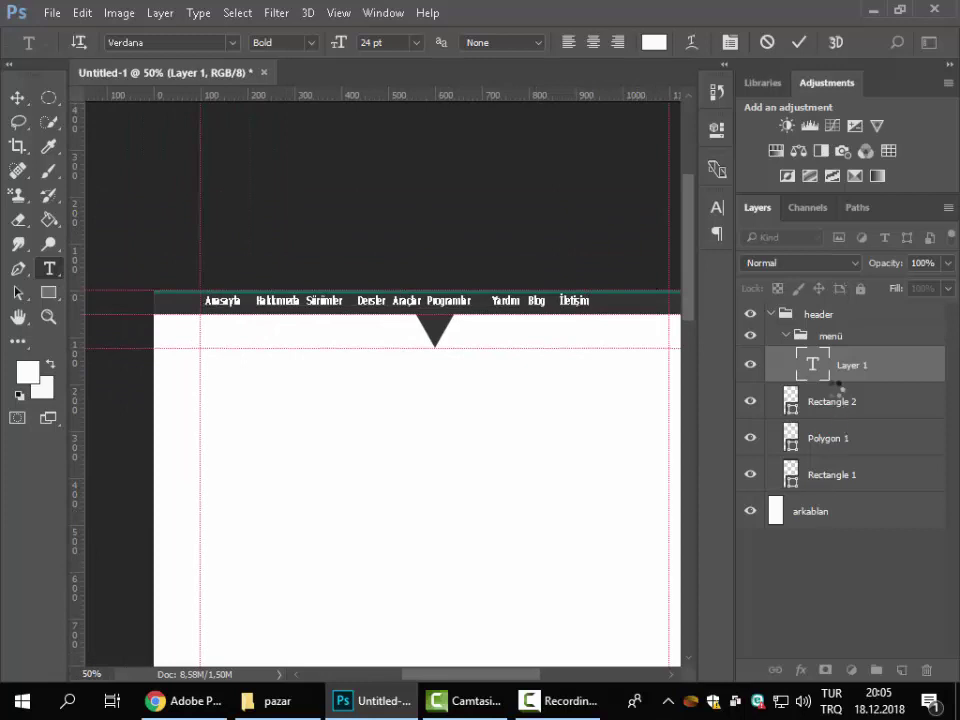
click(800, 400)
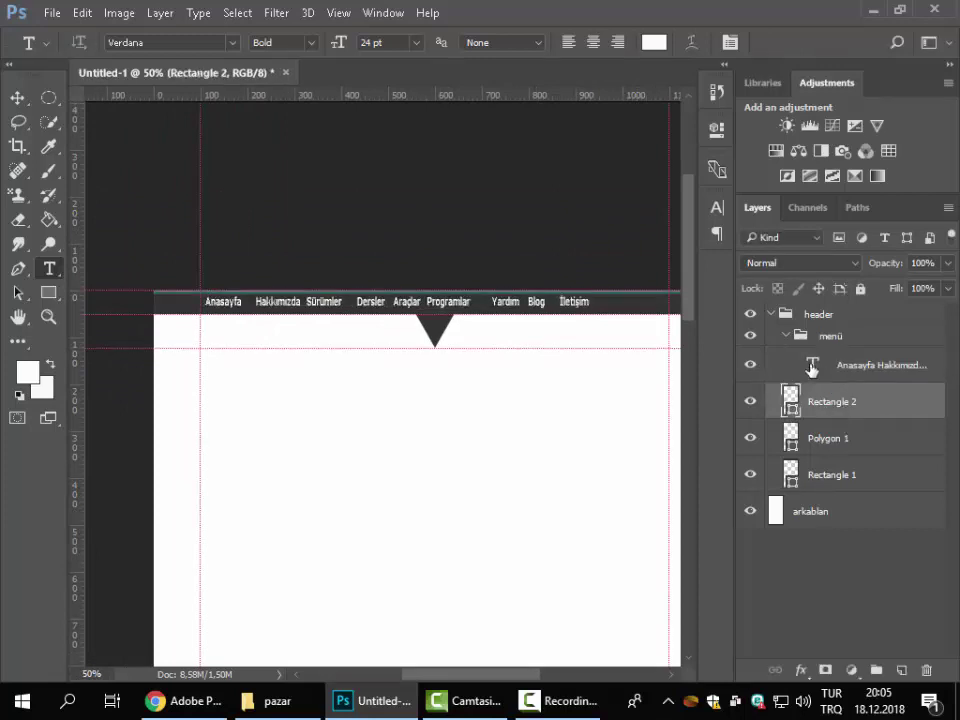
- Nudge the menu text layer one pixel down and two pixels left
click(813, 367)
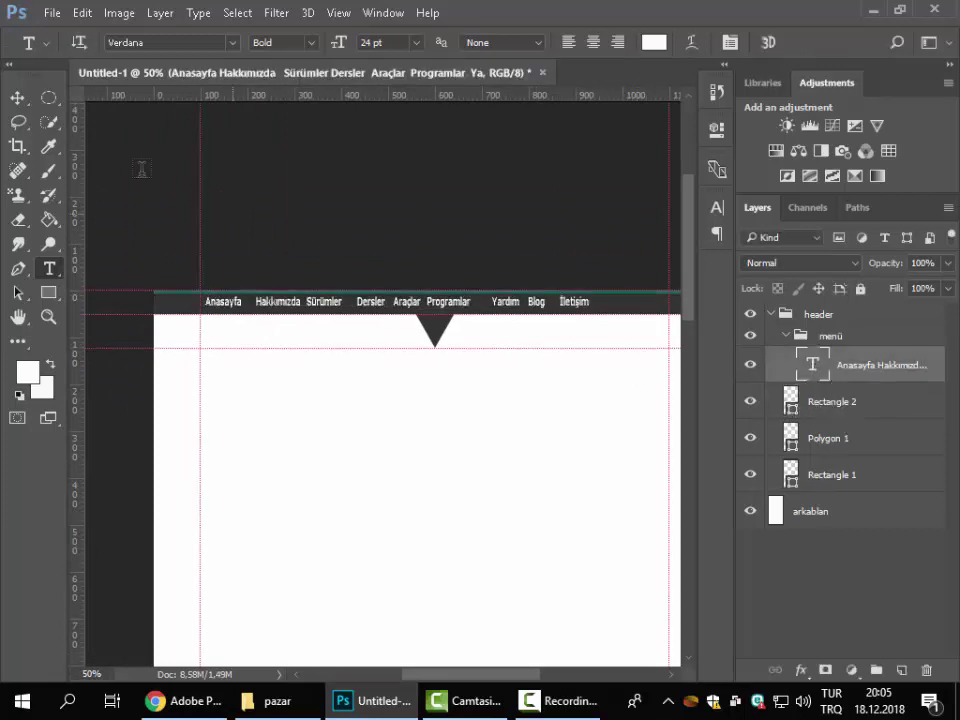
click(16, 99)
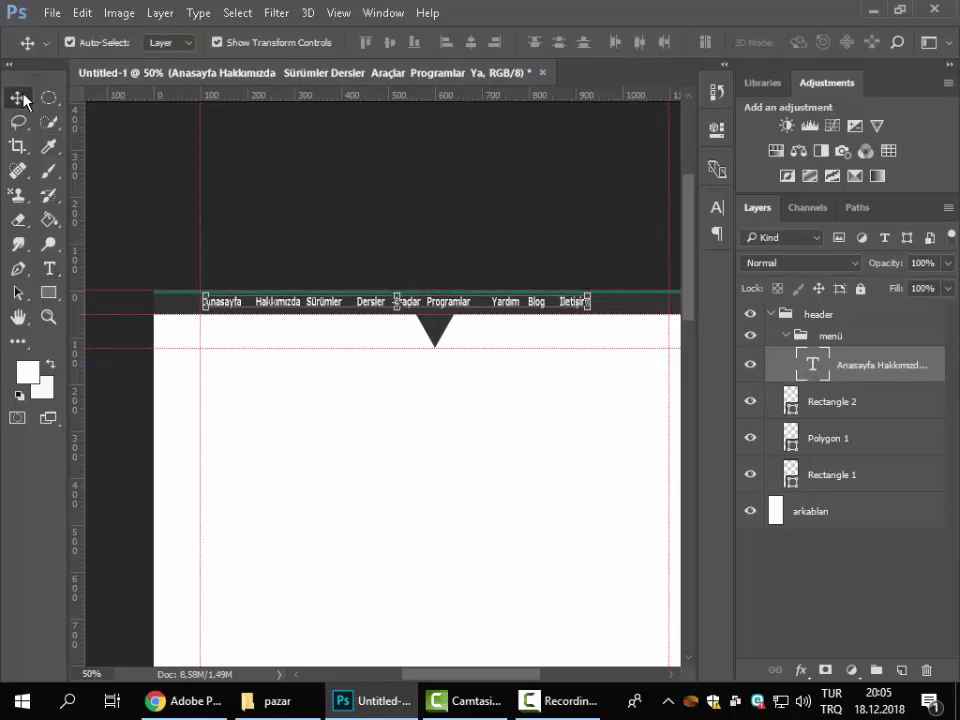
key(Down)
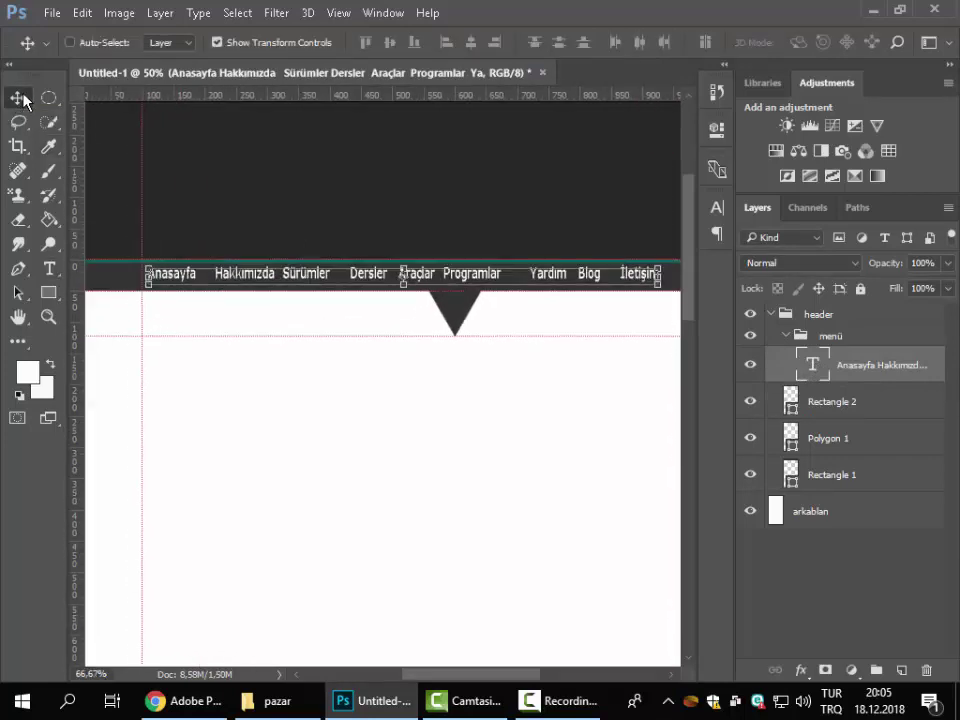
key(ctrl+plus)
key(ctrl+plus)
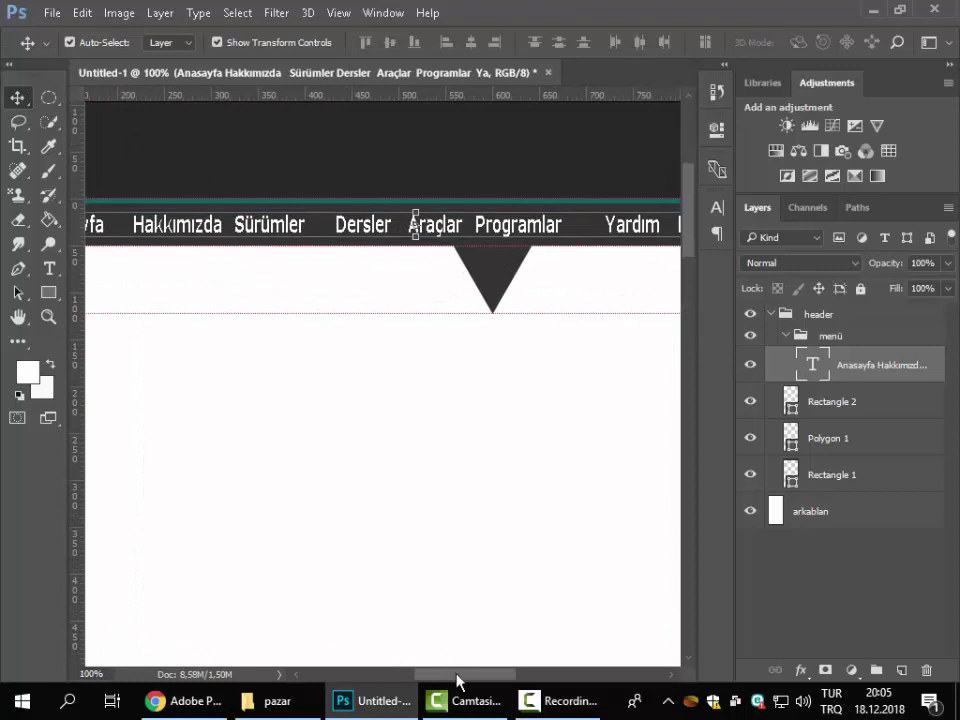
drag(456, 677, 432, 680)
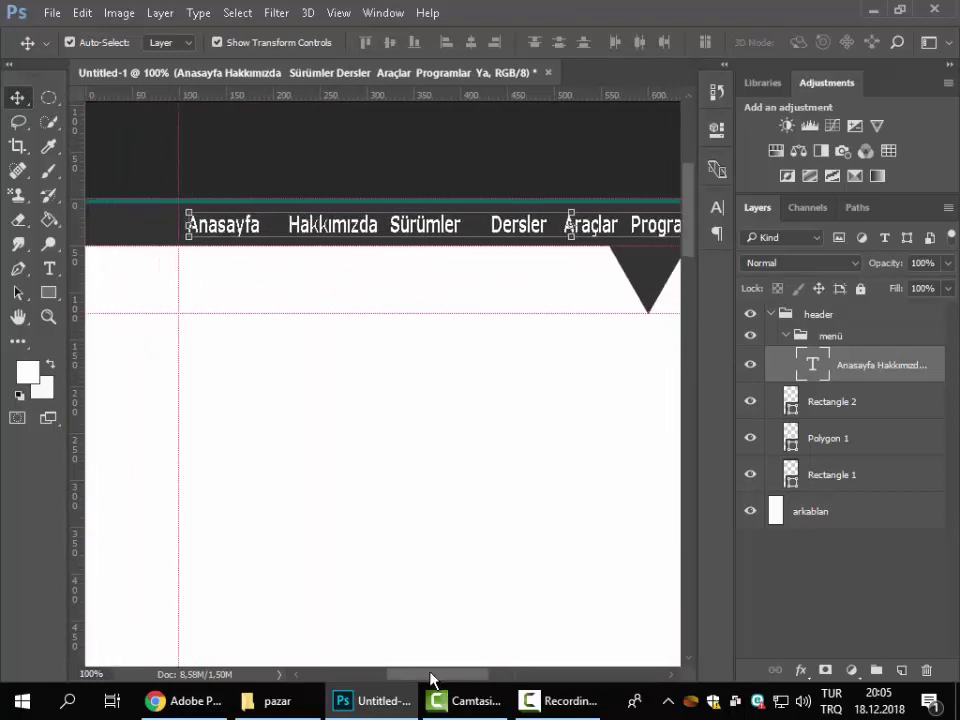
key(Left)
key(Left)
key(Left)
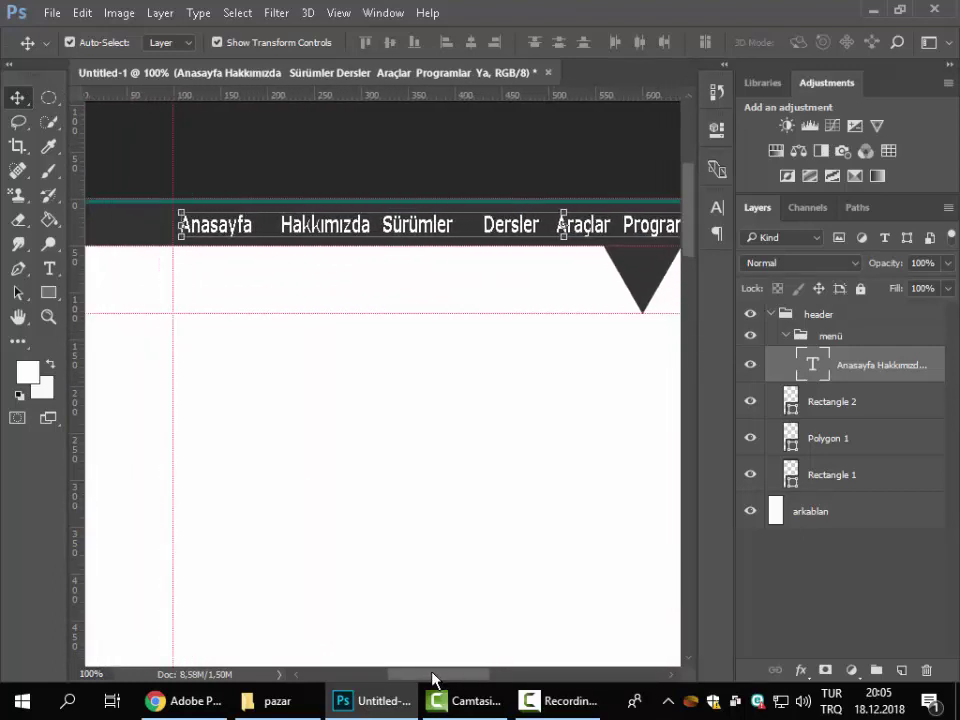
key(Left)
key(Left)
key(Left)
key(Left)
key(Left)
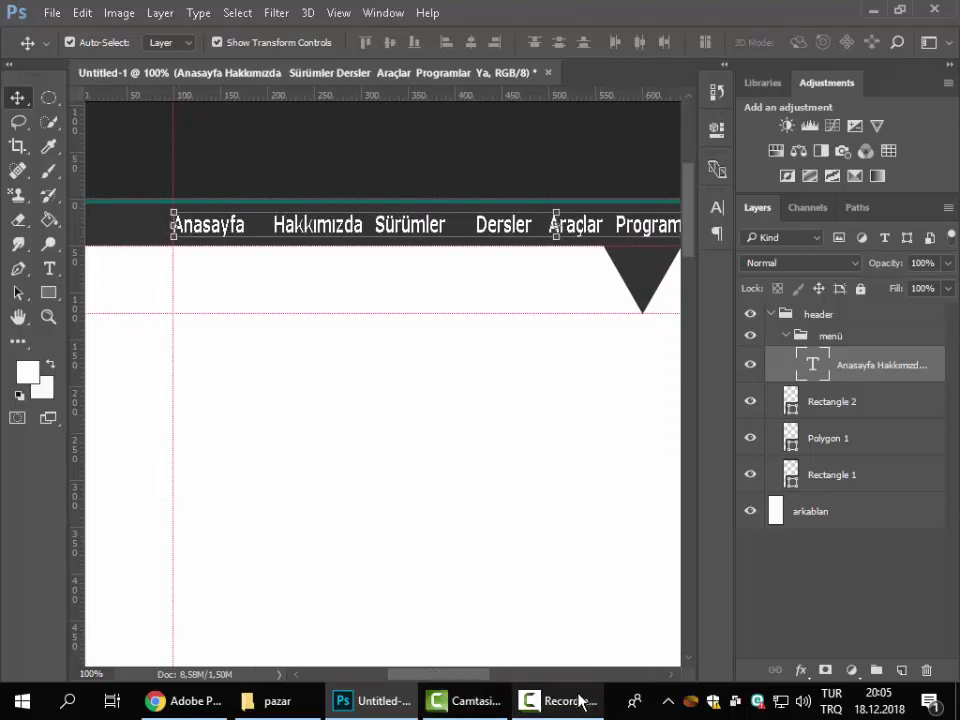
drag(492, 680, 544, 677)
click(47, 268)
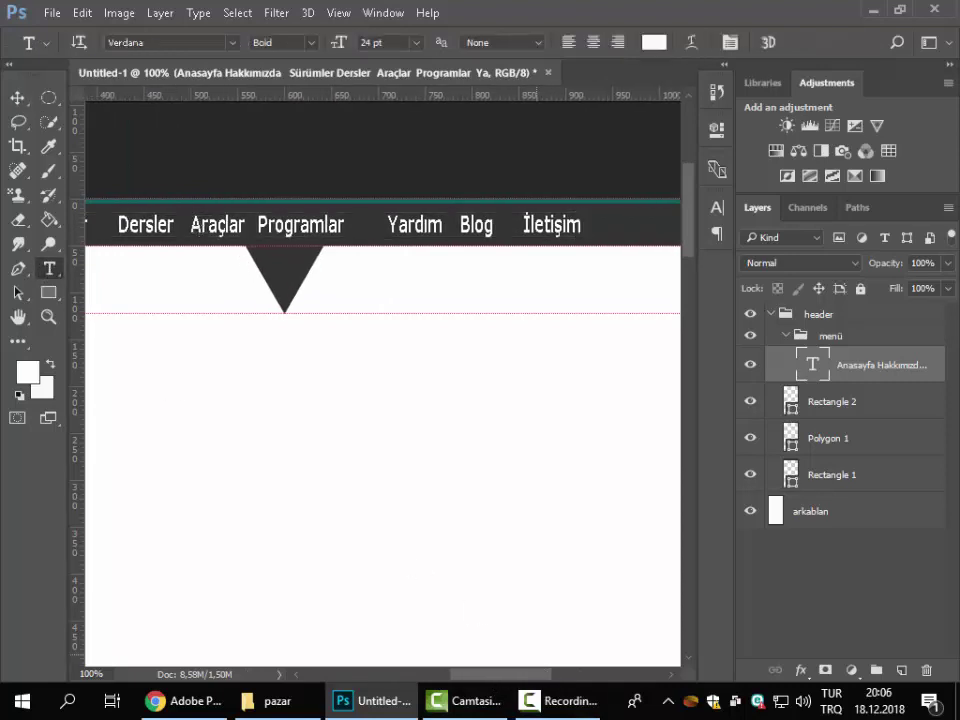
- Create a new group named 'logo' inside the header group
click(843, 403)
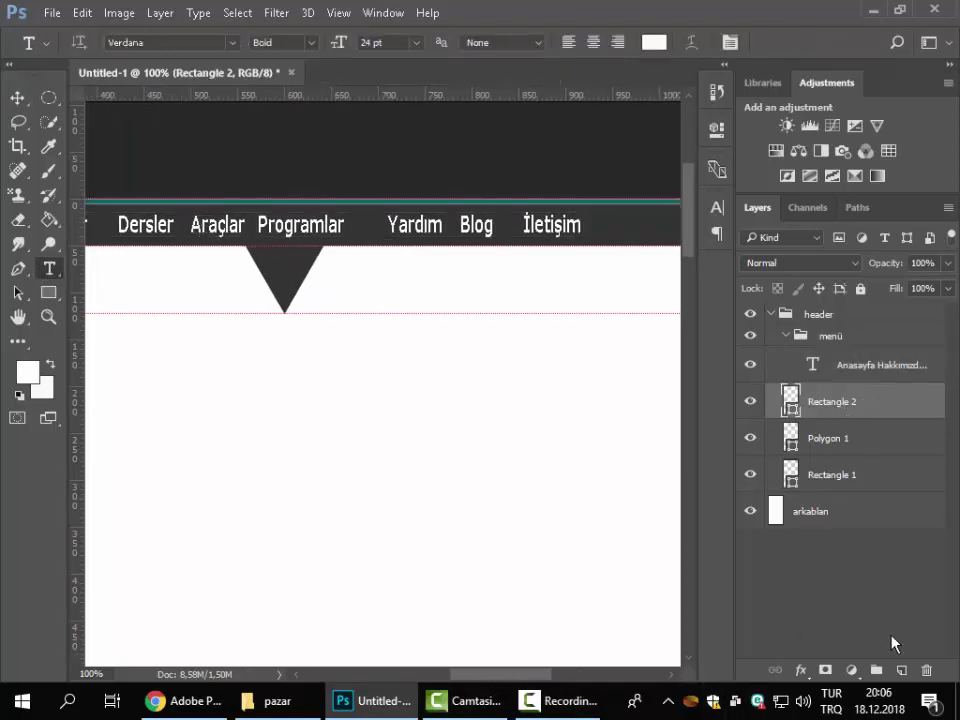
click(876, 670)
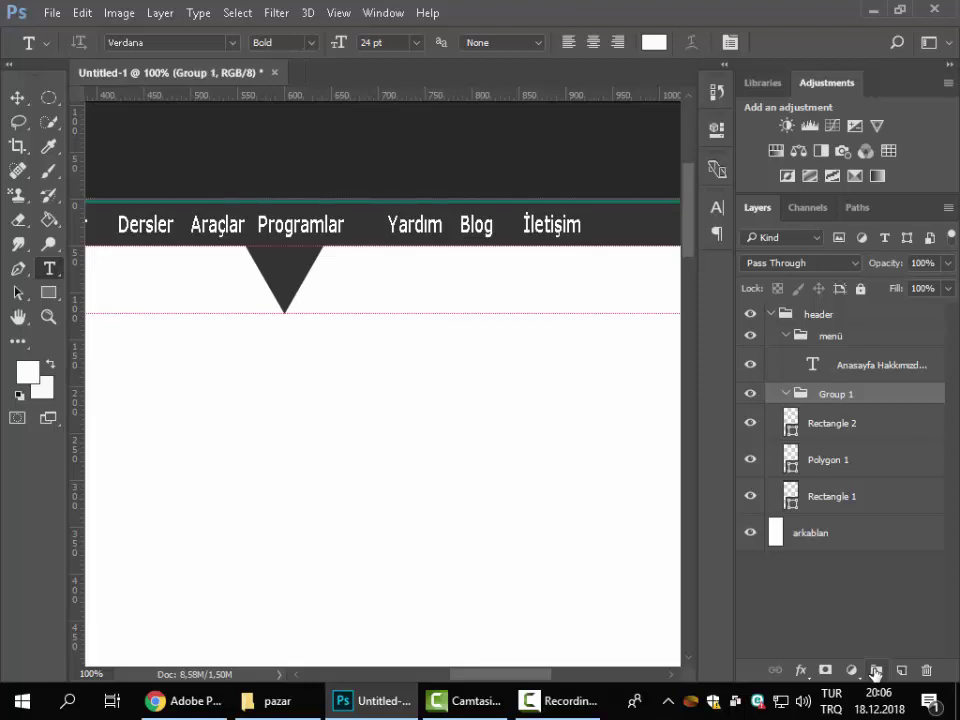
double_click(833, 394)
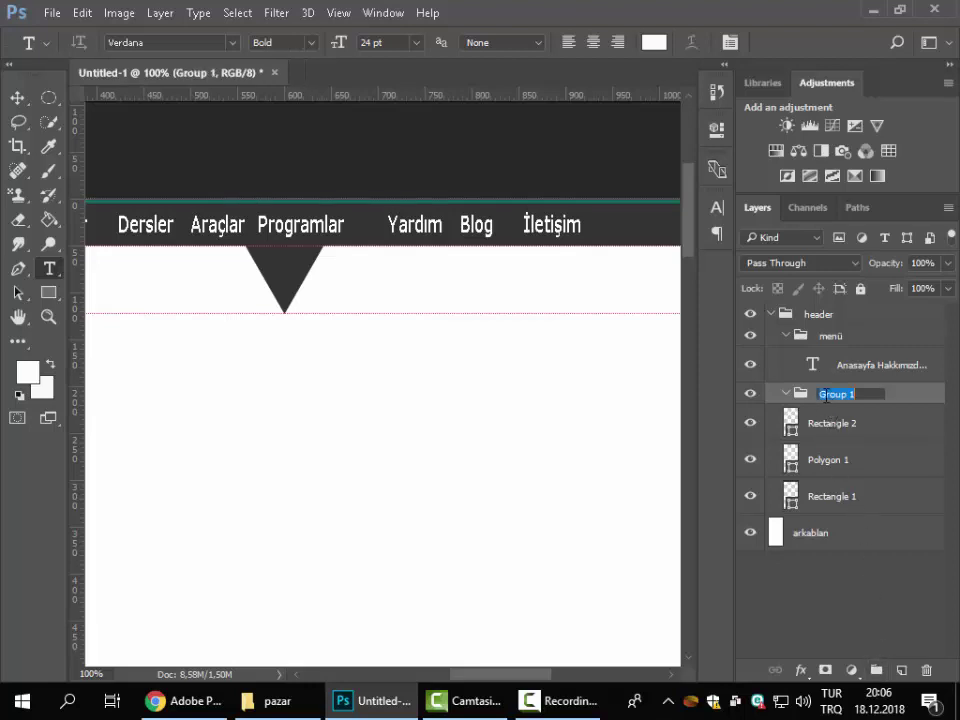
text(logo)
click(855, 423)
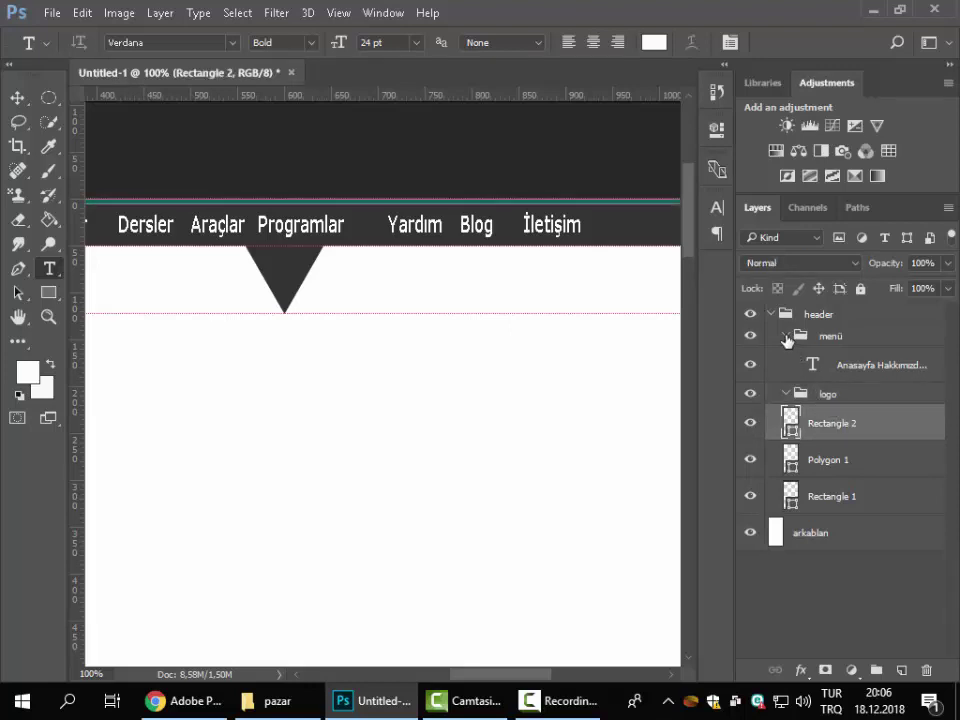
- Move both rectangles and the menu text into menü, and Polygon 1 into logo
click(825, 503)
click(751, 462)
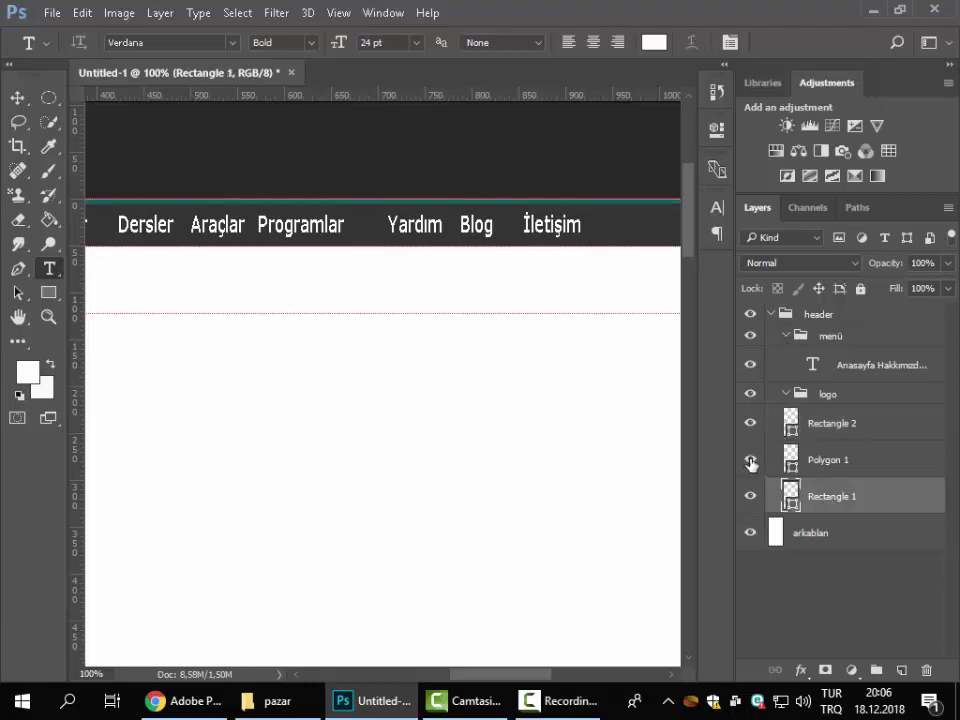
click(751, 462)
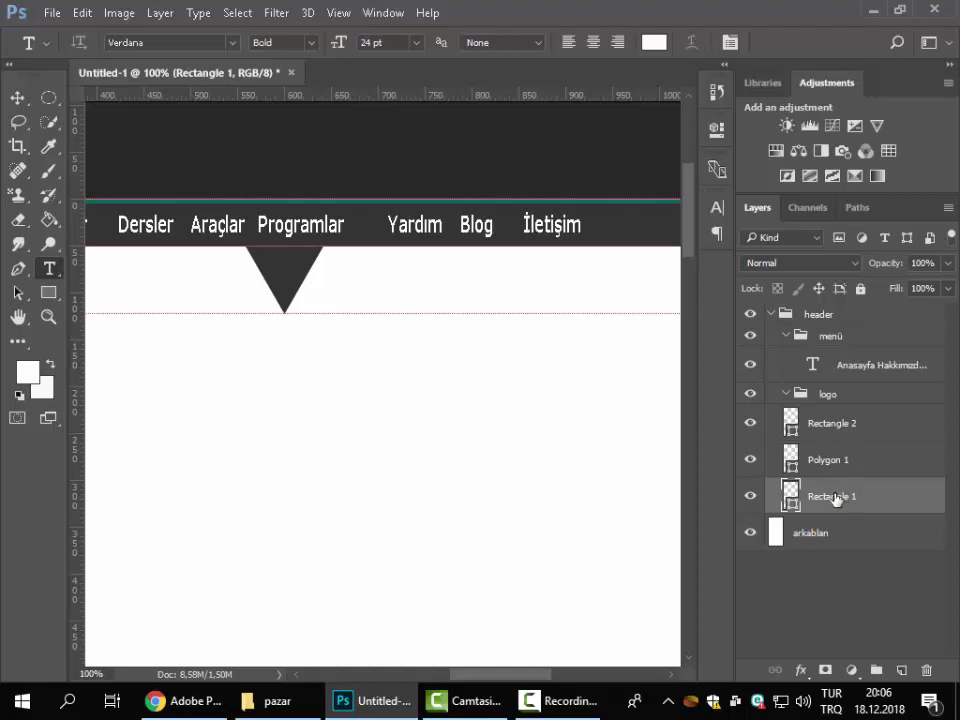
drag(836, 500, 830, 420)
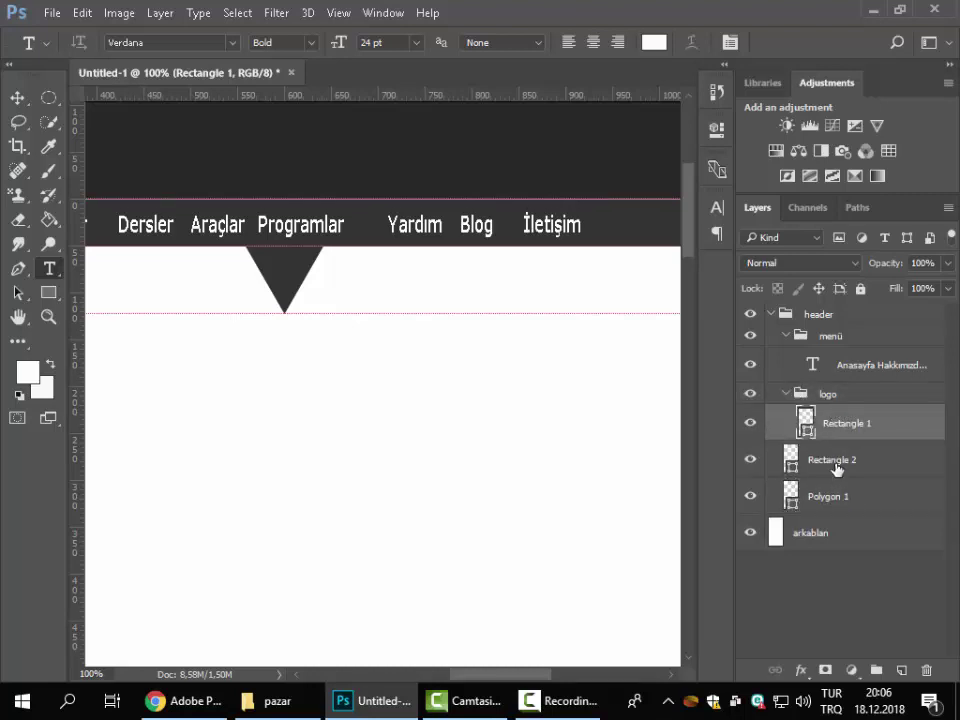
click(800, 464)
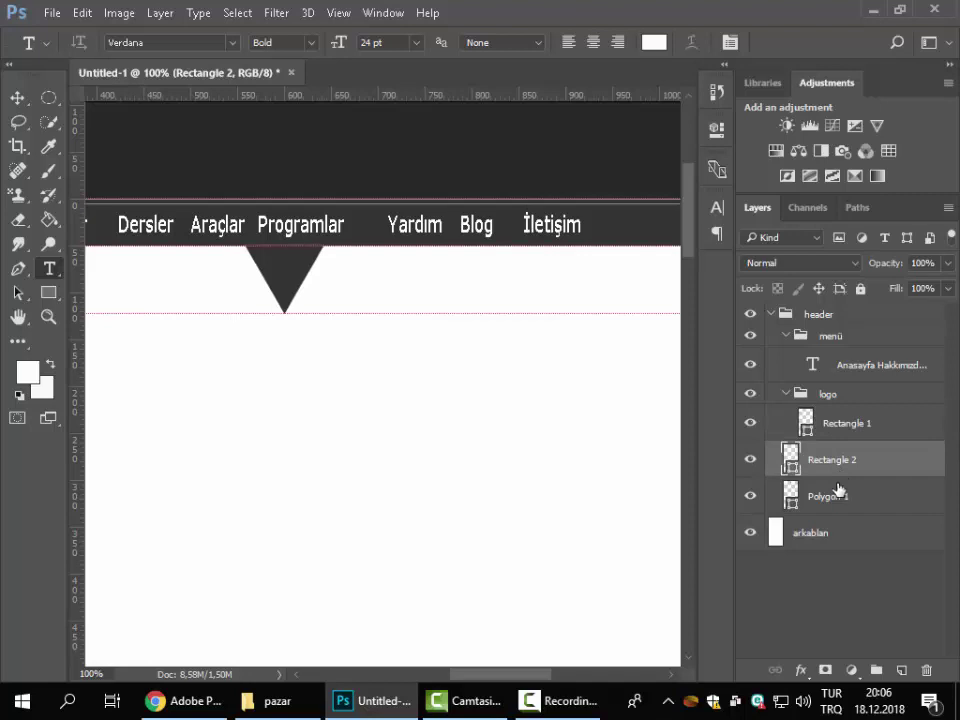
ctrl+click(842, 500)
drag(824, 456, 825, 366)
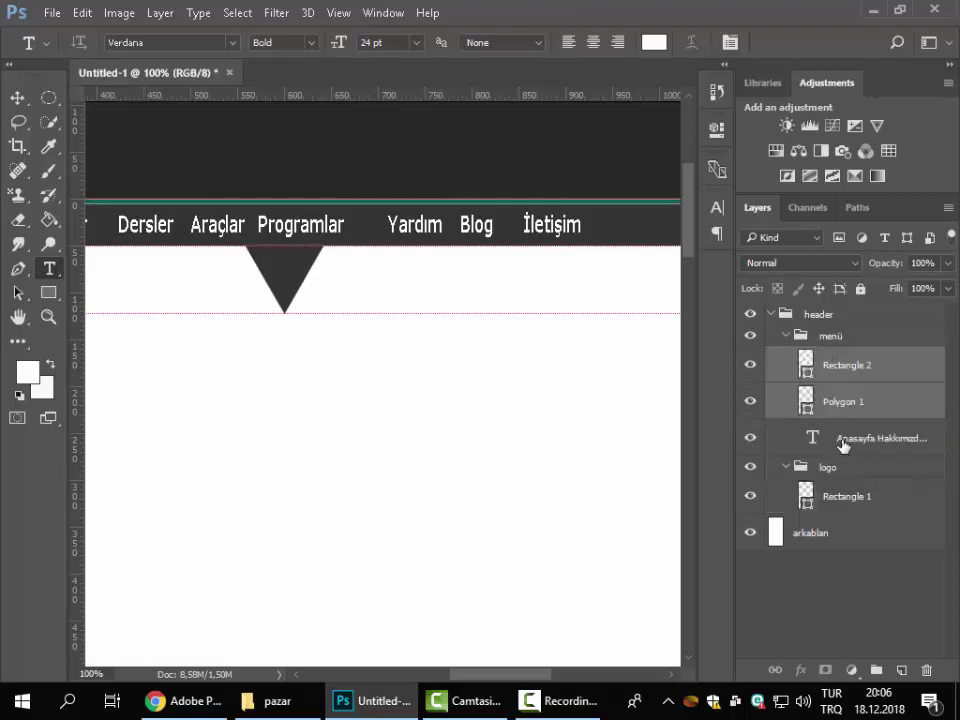
drag(782, 442, 830, 362)
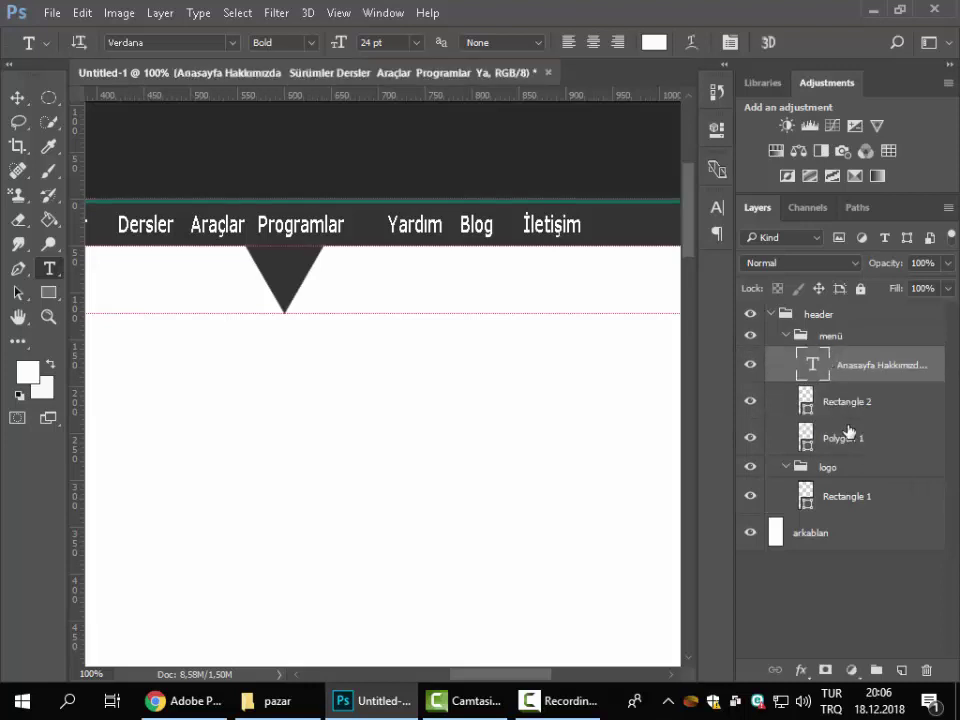
drag(840, 500, 836, 420)
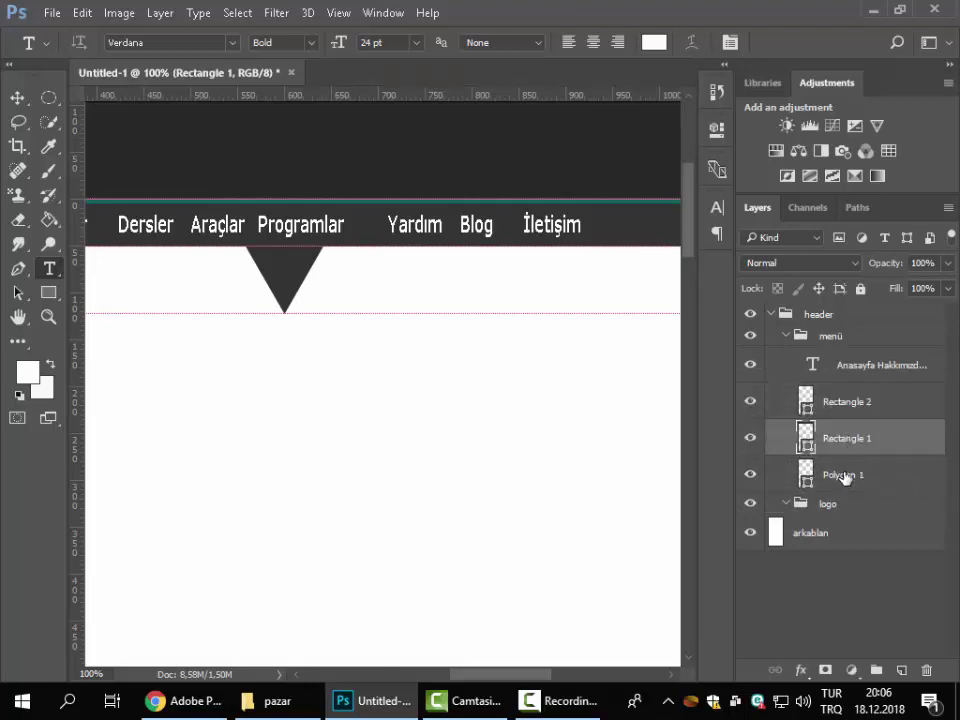
drag(842, 480, 836, 510)
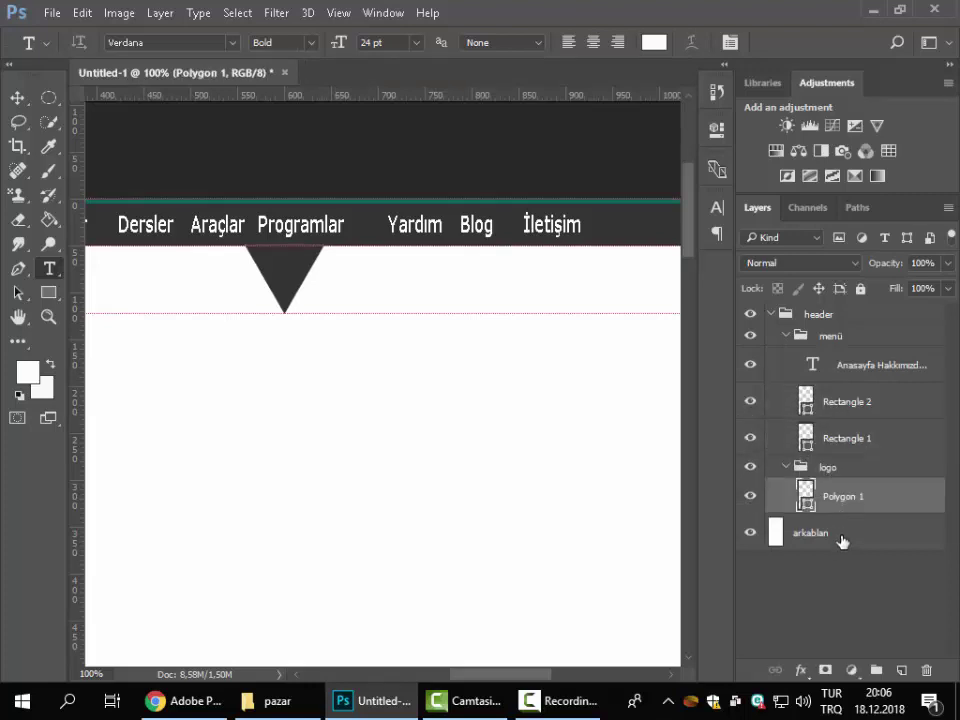
- On a new layer in logo, type 'PS' in the triangle and colour it teal from the stripe
click(903, 669)
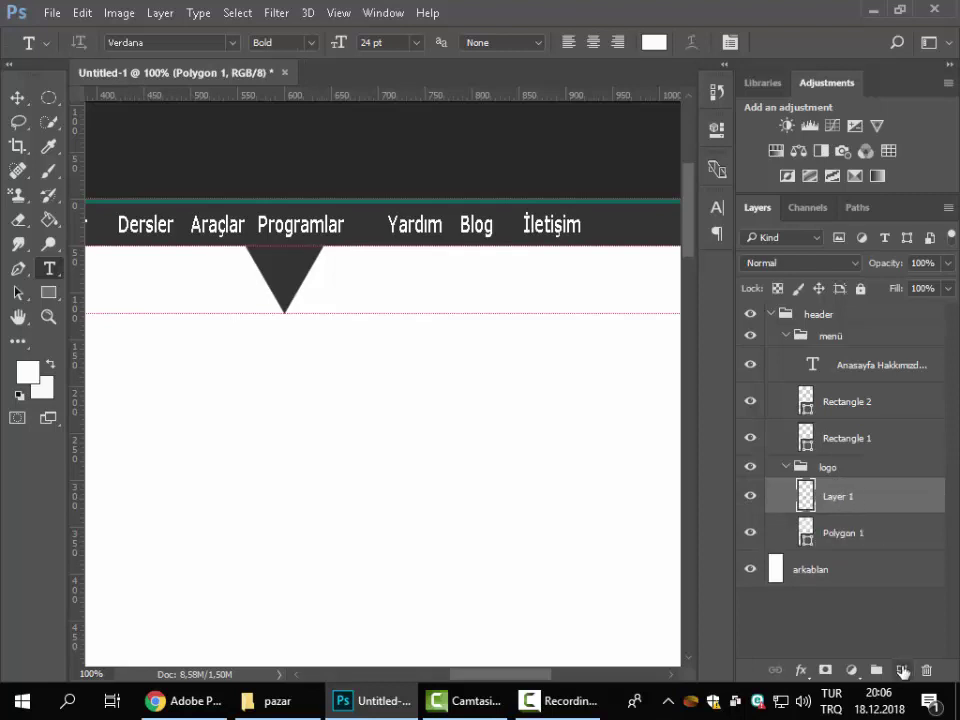
click(278, 270)
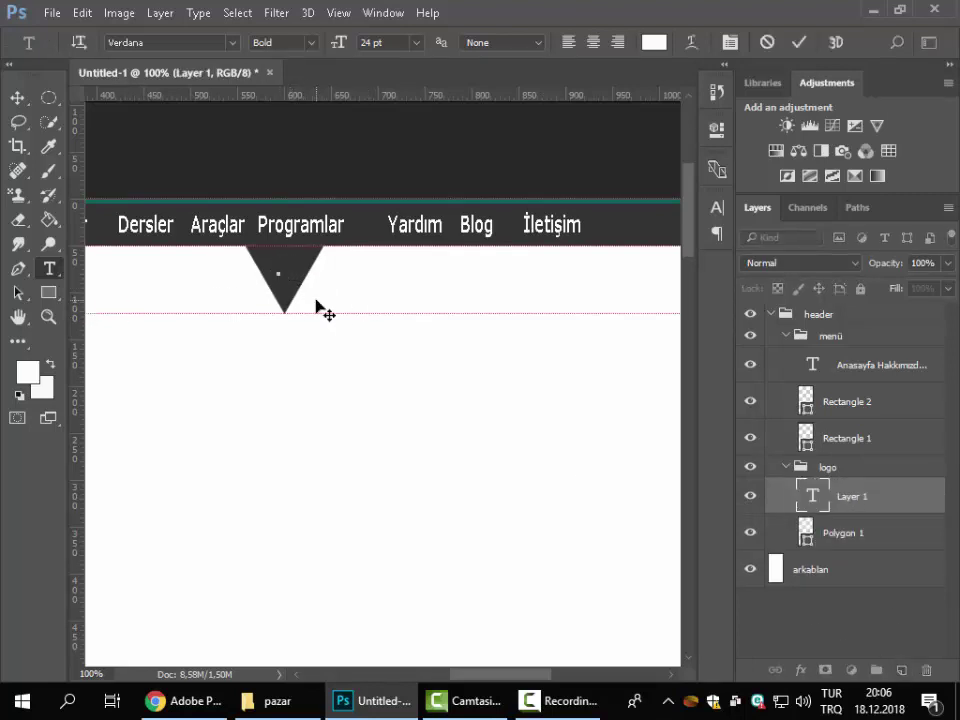
text(P)
text(S)
key(ctrl+a)
click(654, 42)
click(378, 198)
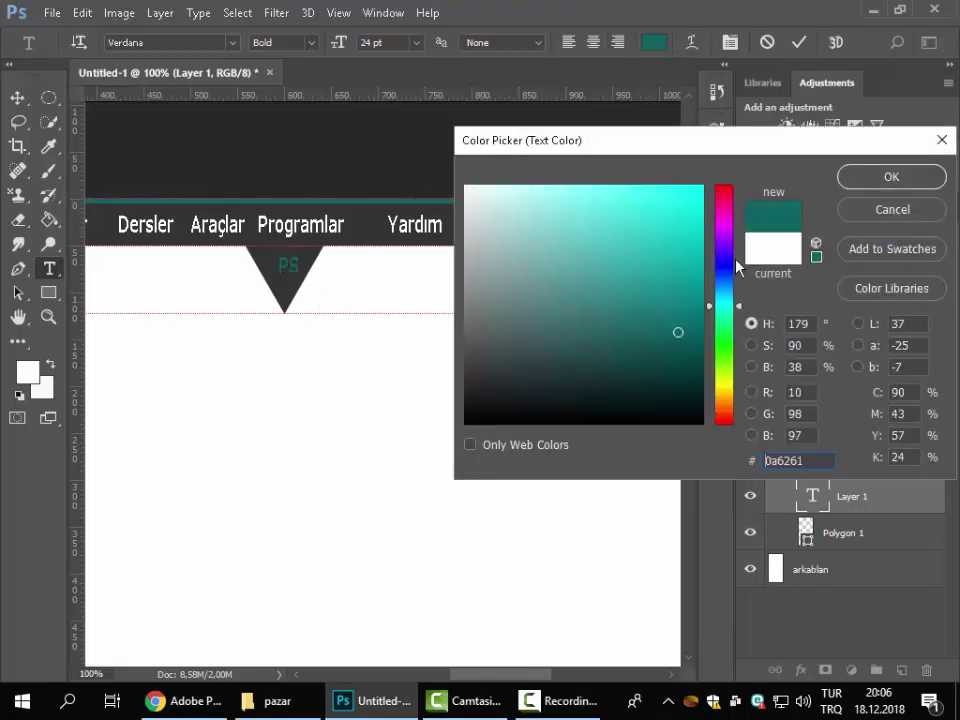
click(884, 178)
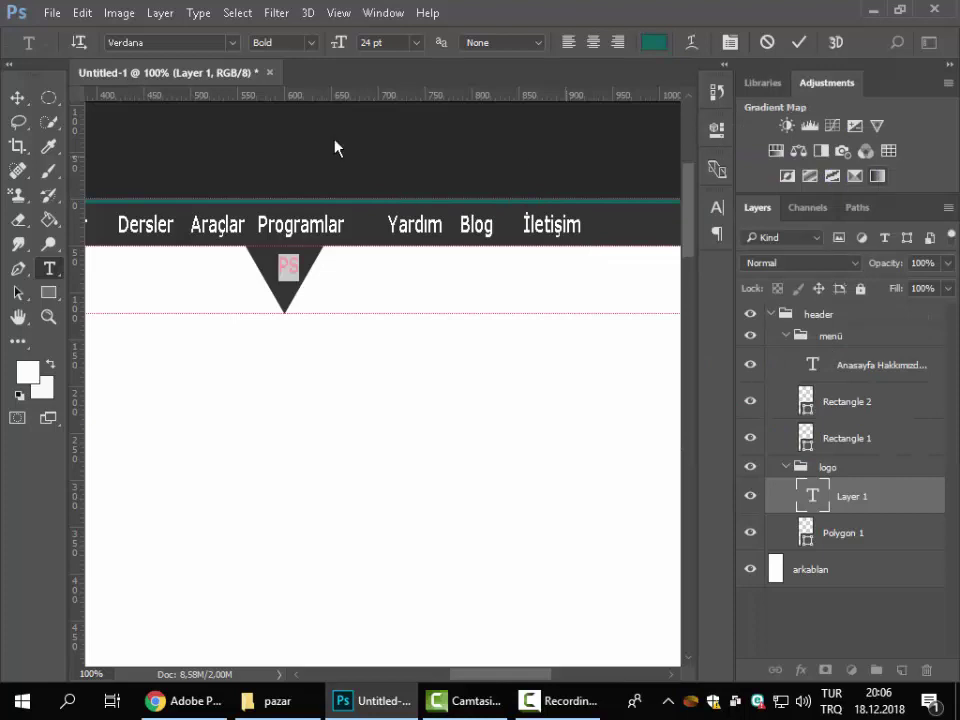
- Enlarge the PS text to 48 pt and nudge it left and down onto the triangle
click(17, 97)
key(Left)
key(Left)
key(Left)
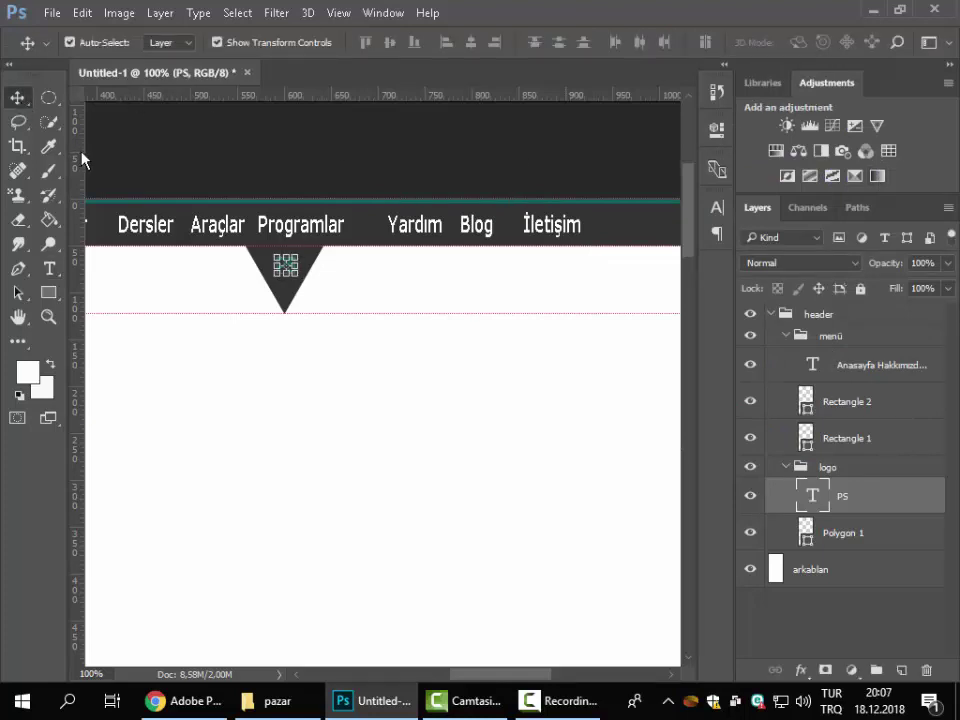
double_click(816, 500)
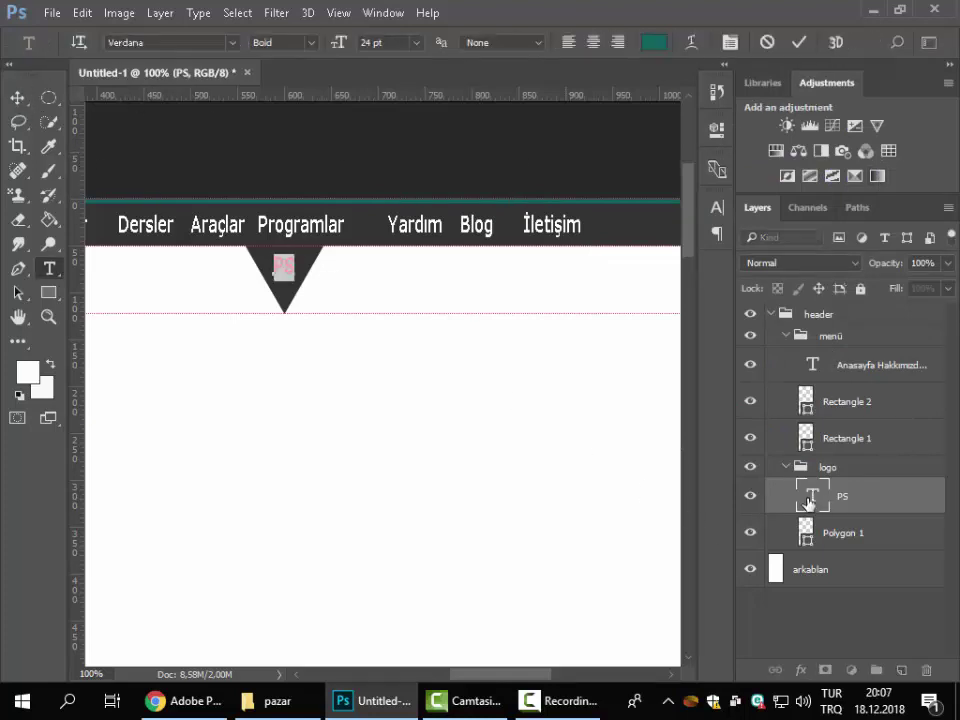
click(416, 43)
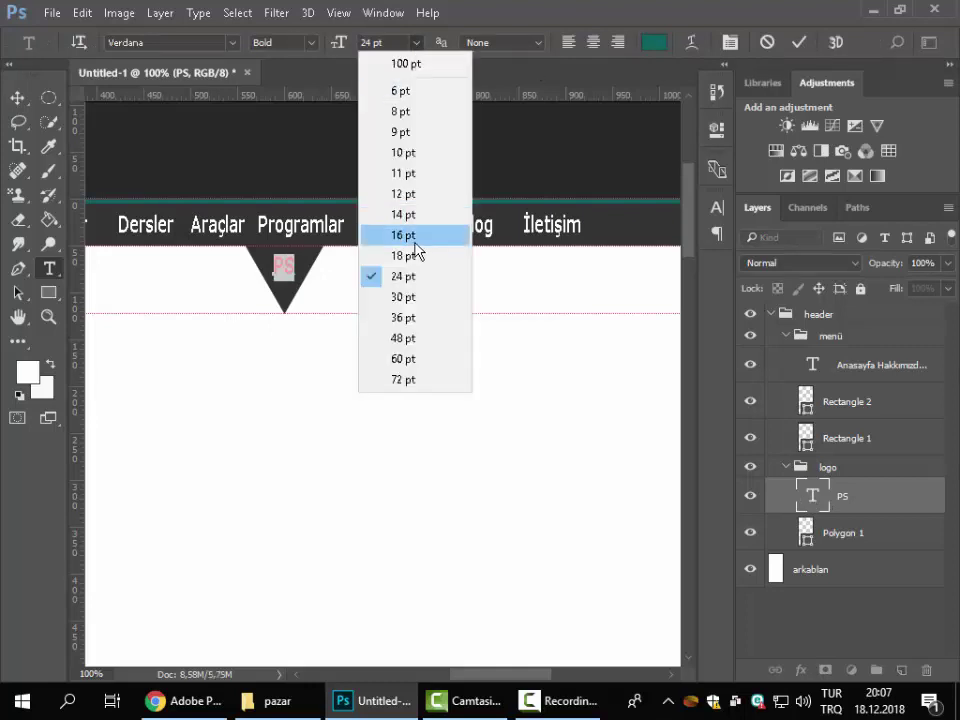
click(403, 317)
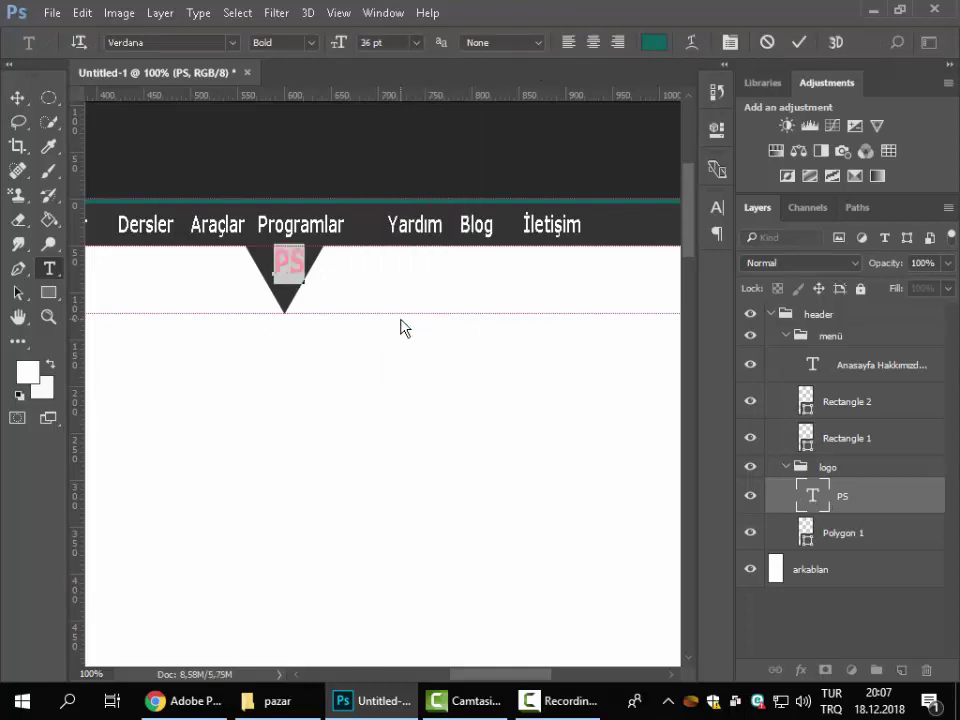
click(416, 43)
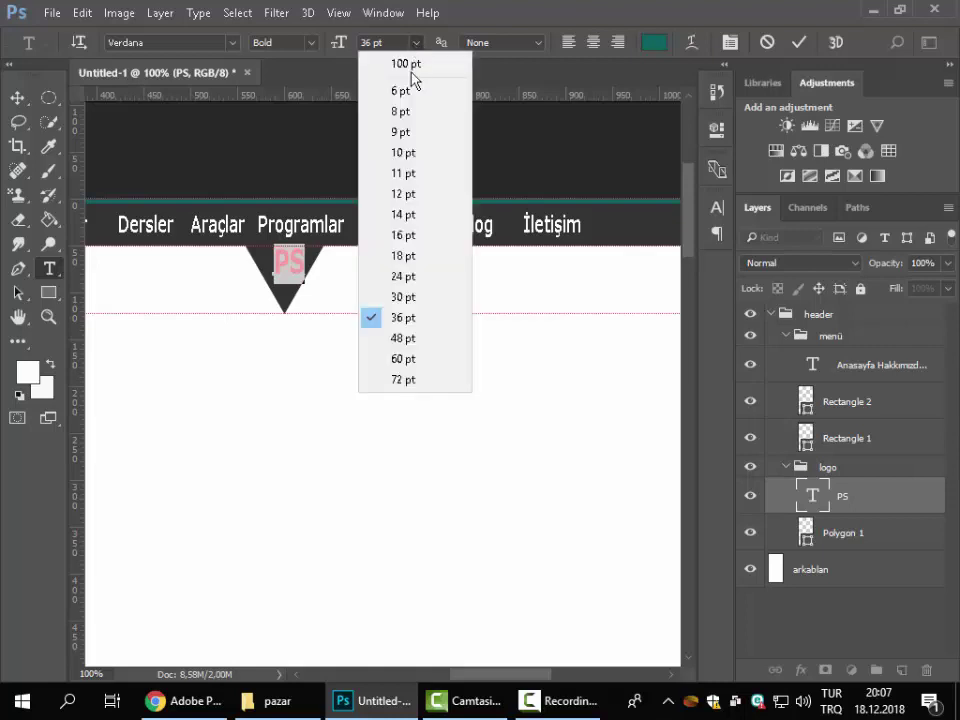
click(418, 340)
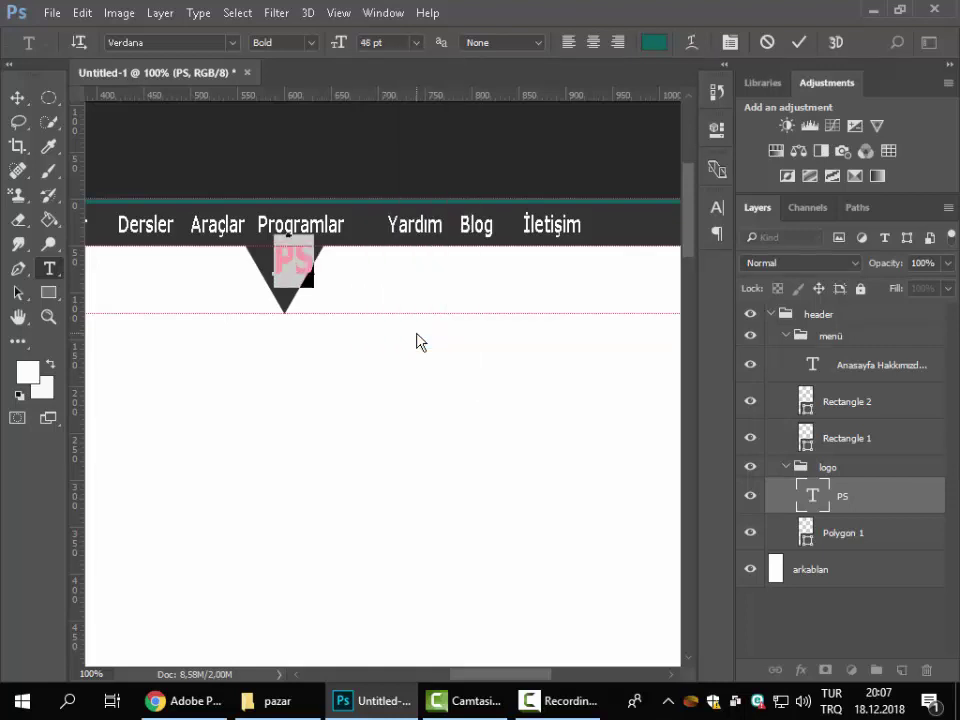
click(17, 97)
key(Left)
key(Left)
key(Left)
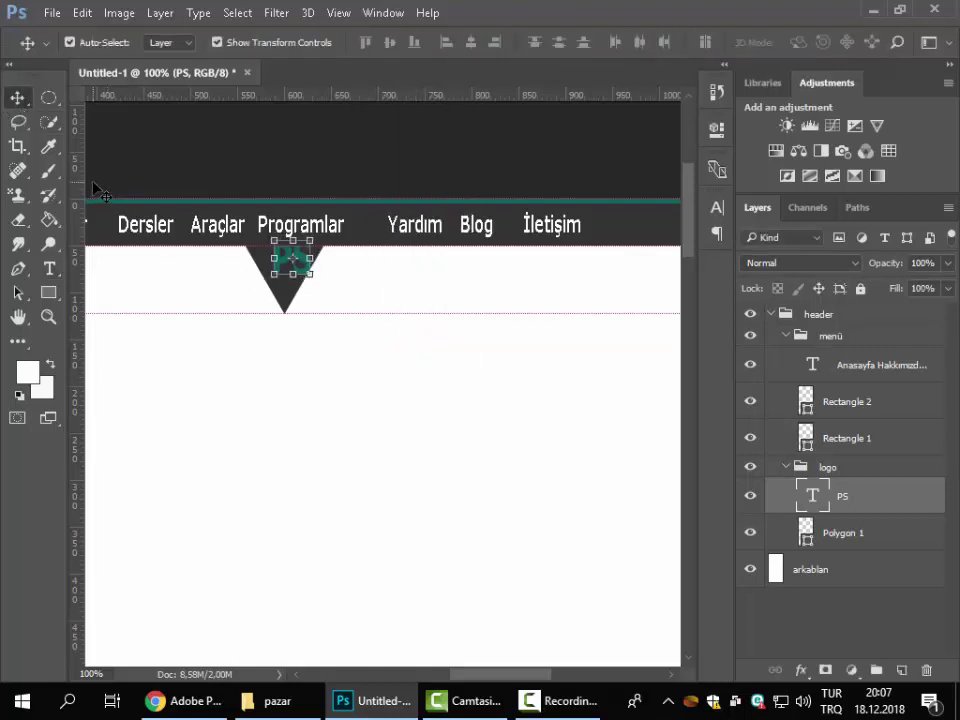
key(Left)
key(Left)
key(Left)
key(Left)
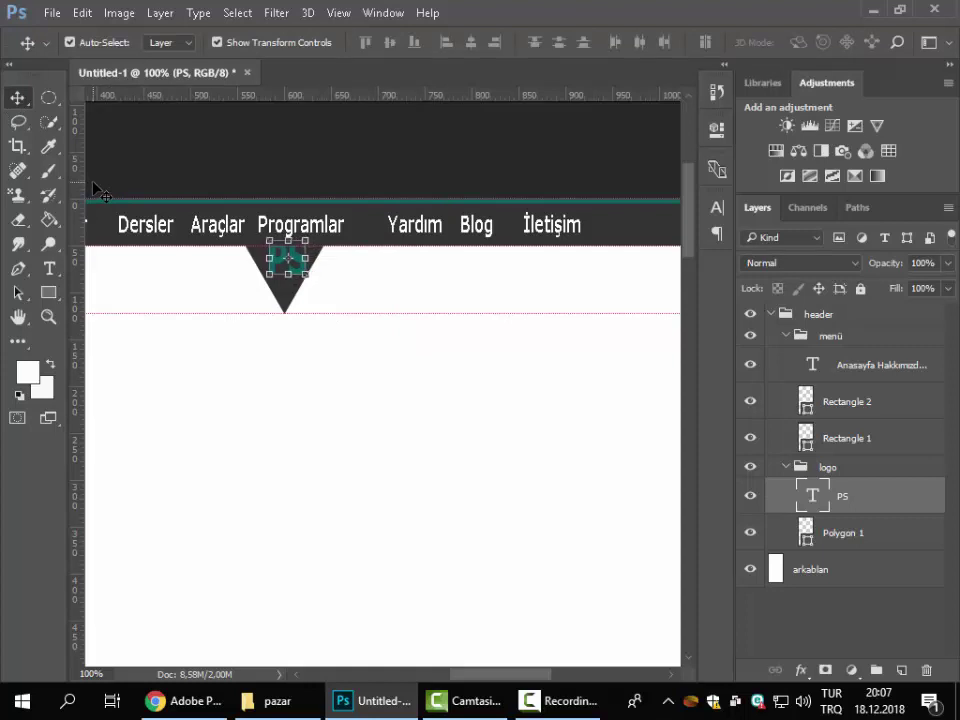
key(Left)
key(Left)
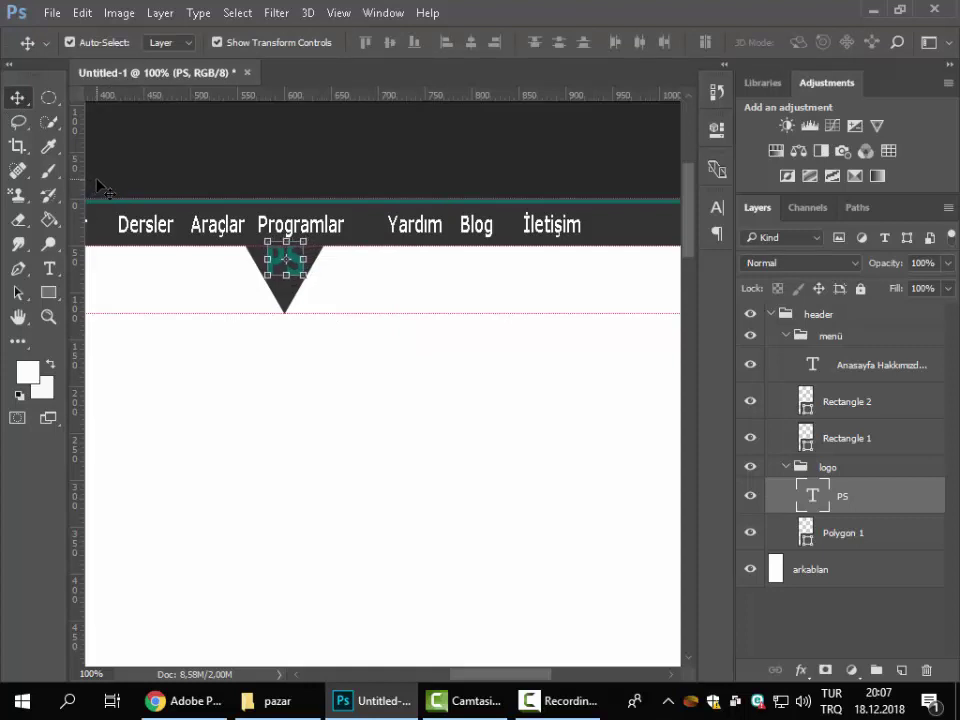
key(Down)
key(Down)
key(Down)
key(Down)
key(Down)
key(Down)
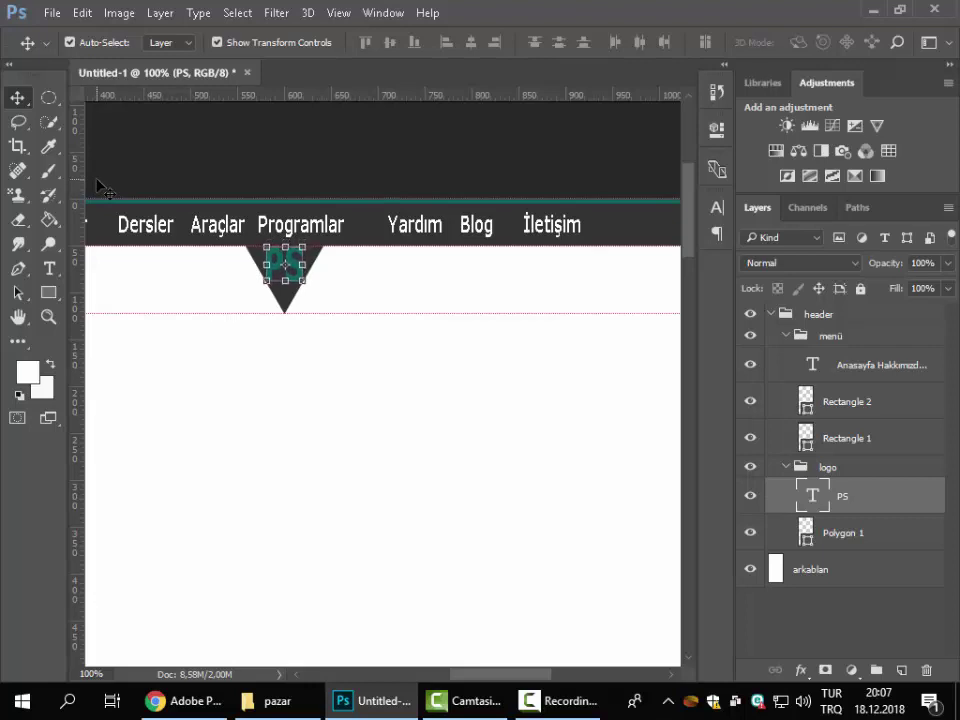
key(Down)
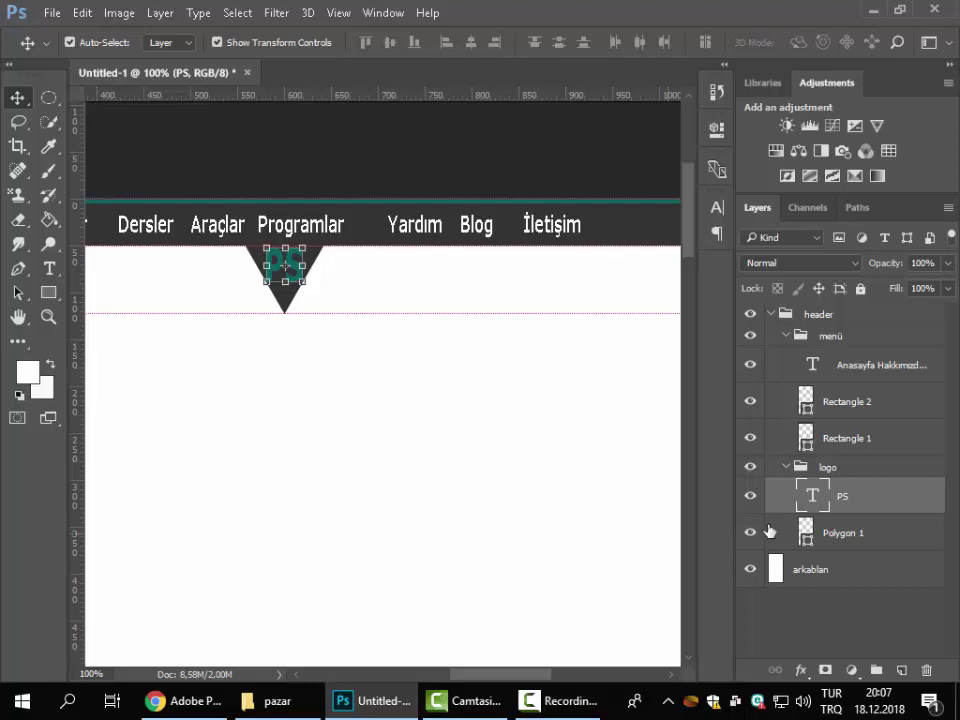
- Reduce the PS text size to 44 pt, then to 40 pt
double_click(813, 500)
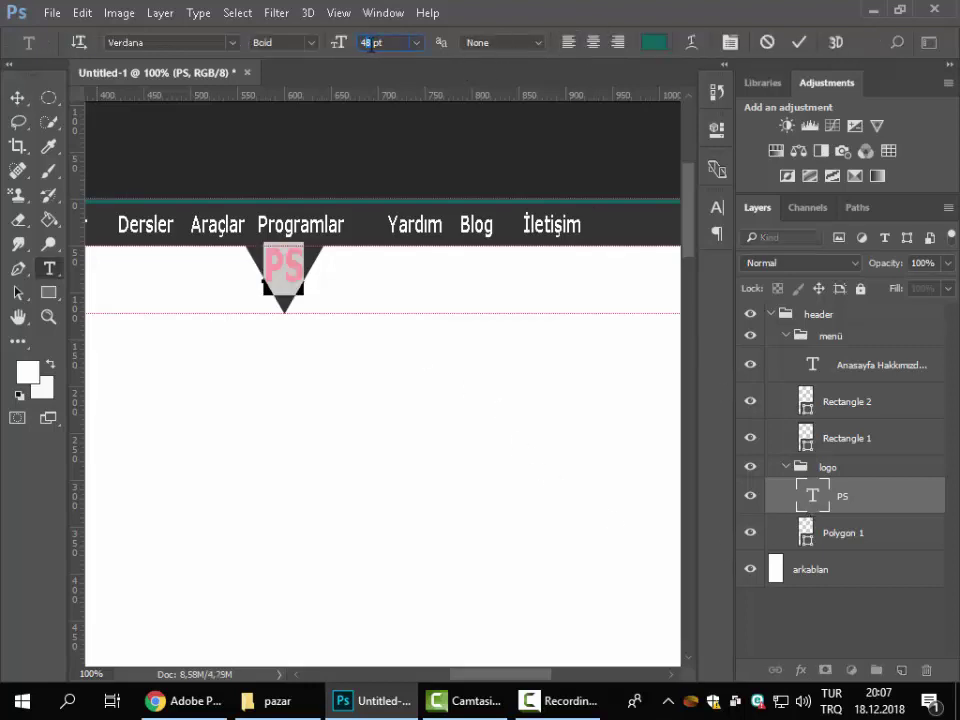
text(44)
key(Return)
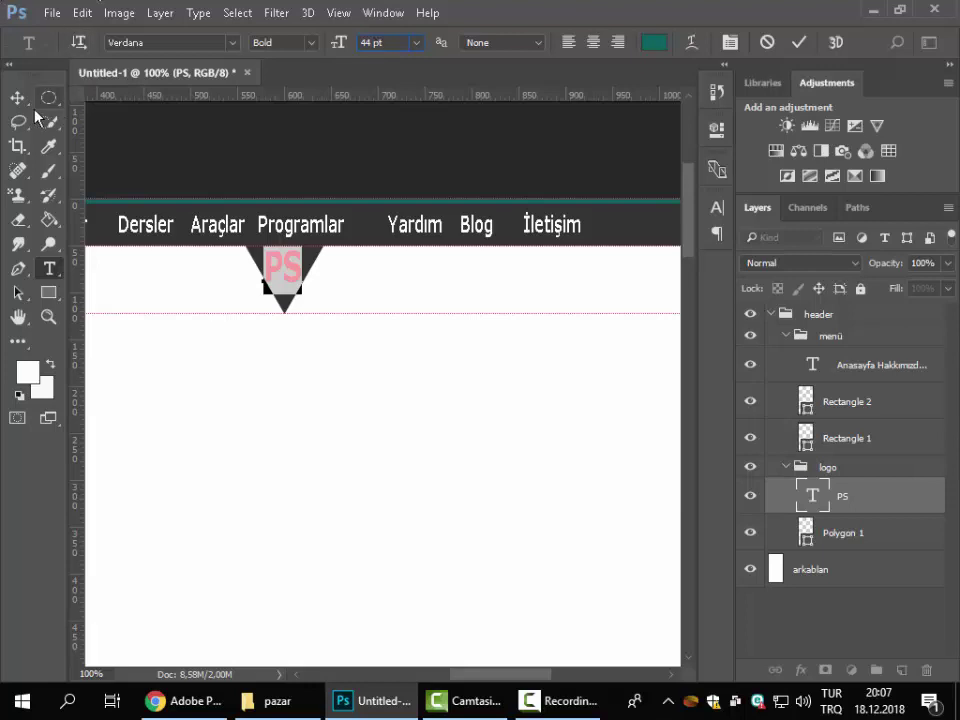
key(BackSpace)
text(0)
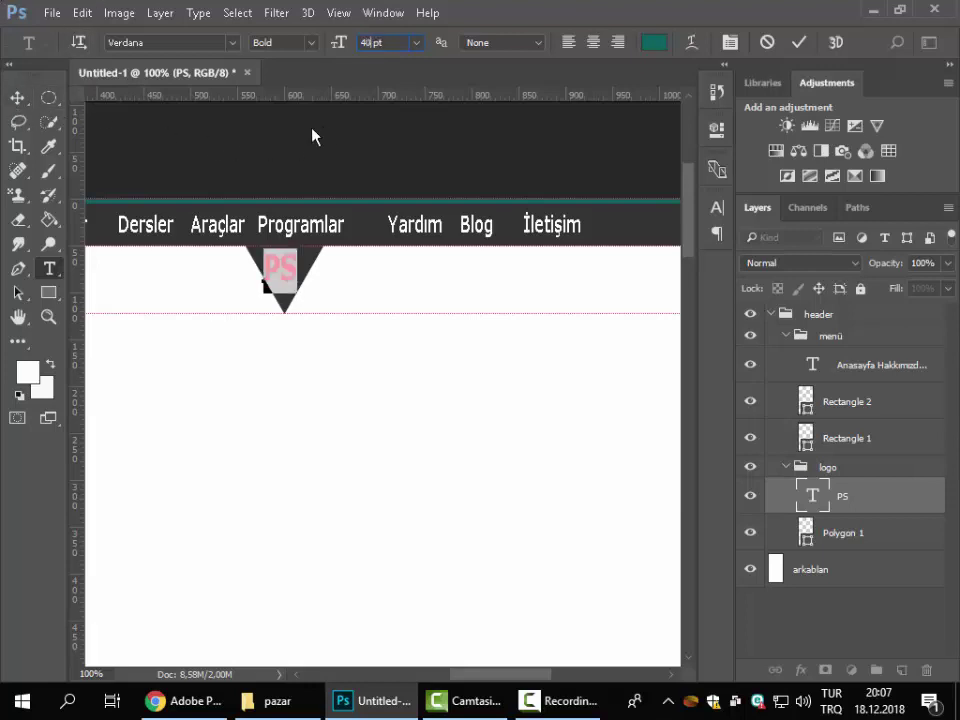
key(Return)
click(19, 98)
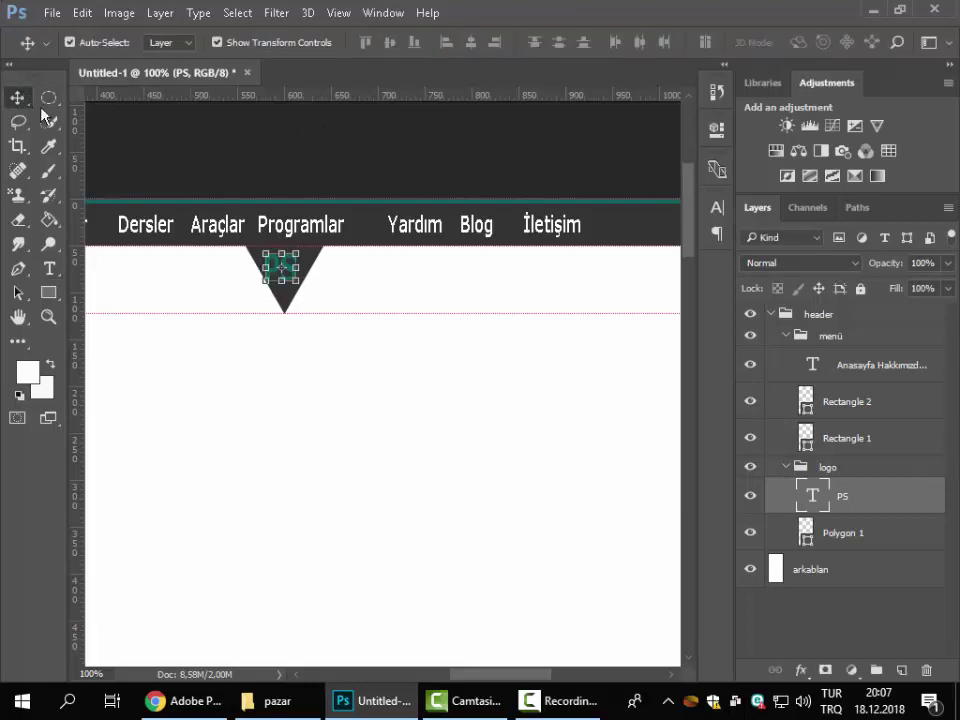
- Centre the PS text horizontally and vertically on the triangle, then nudge it up 3 px
shift+click(810, 532)
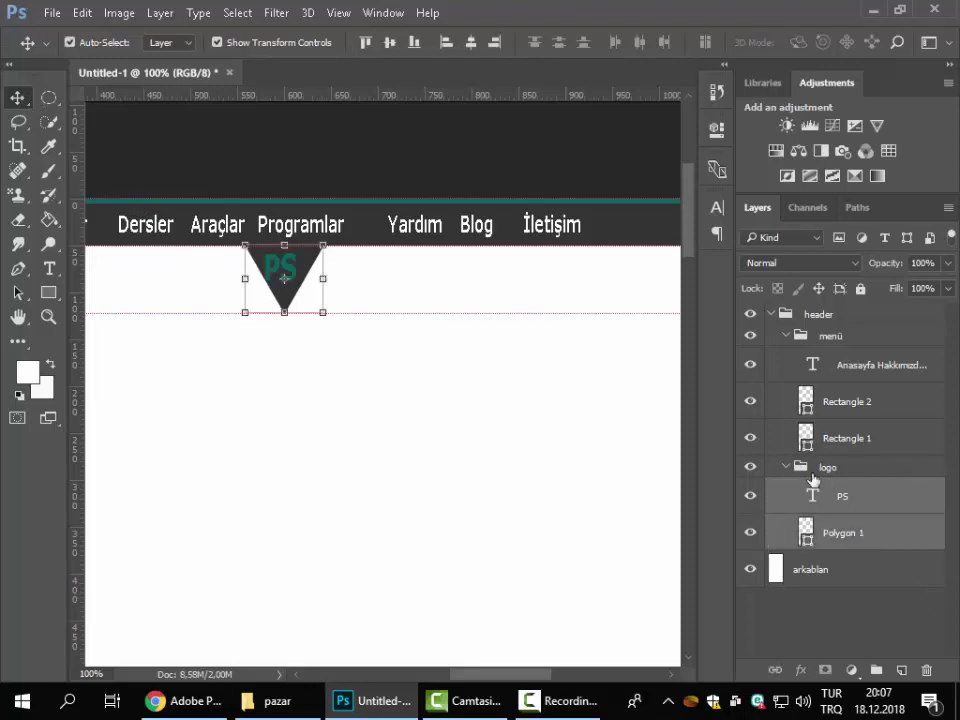
click(470, 45)
click(393, 45)
click(835, 495)
key(Up)
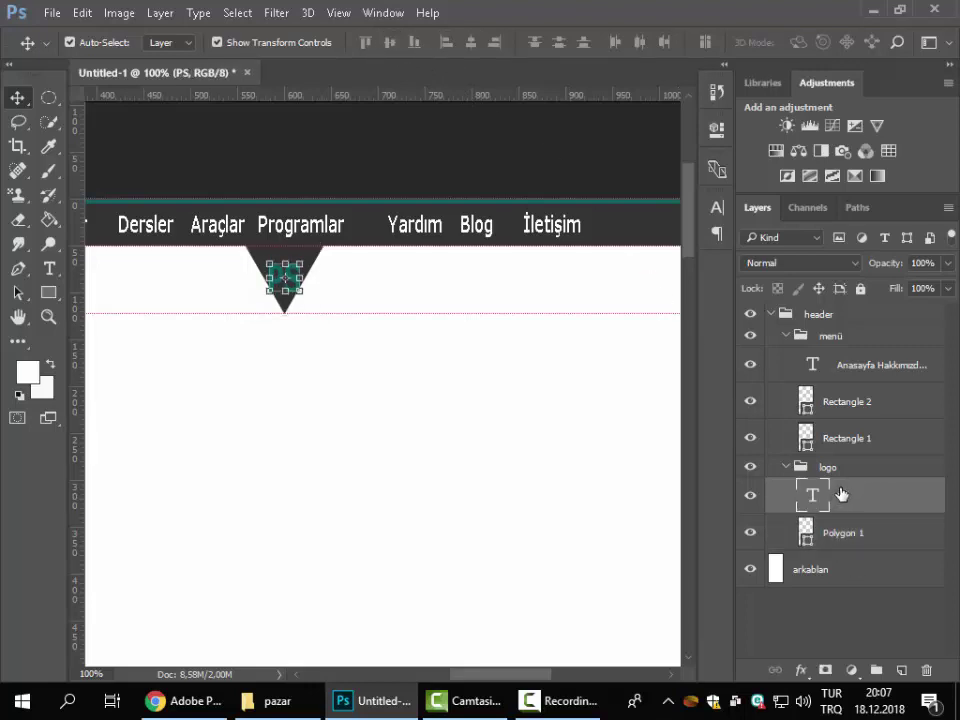
key(Up)
key(Up)
key(Up)
key(Up)
key(Up)
key(Up)
key(Up)
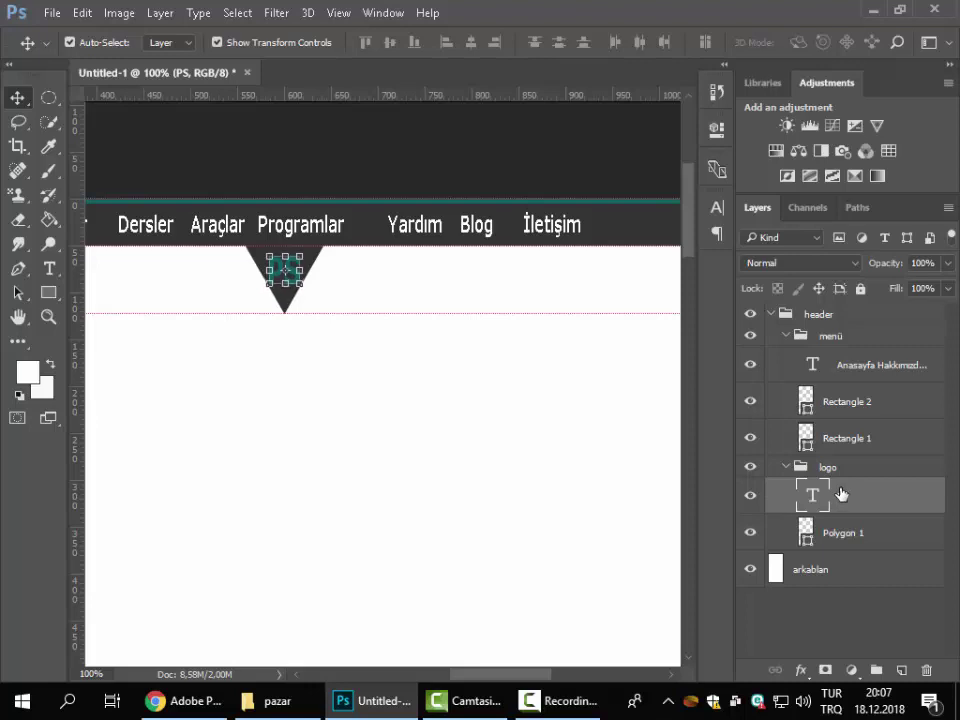
key(Up)
key(Up)
key(Up)
key(Up)
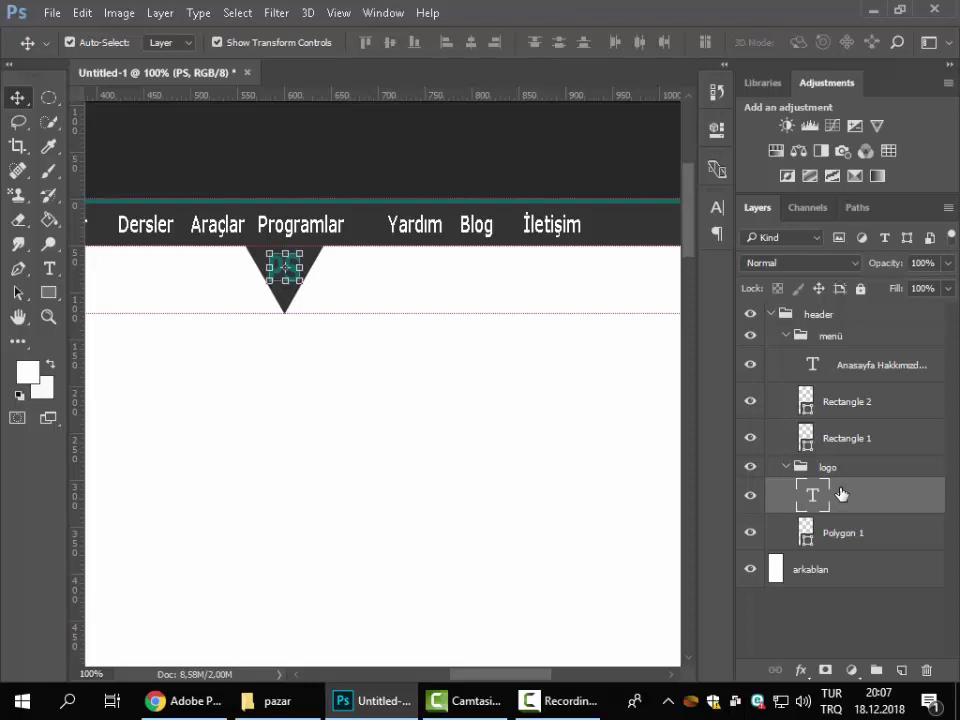
- Select the arkablan layer, zoom out, and collapse the menü and logo groups
click(870, 578)
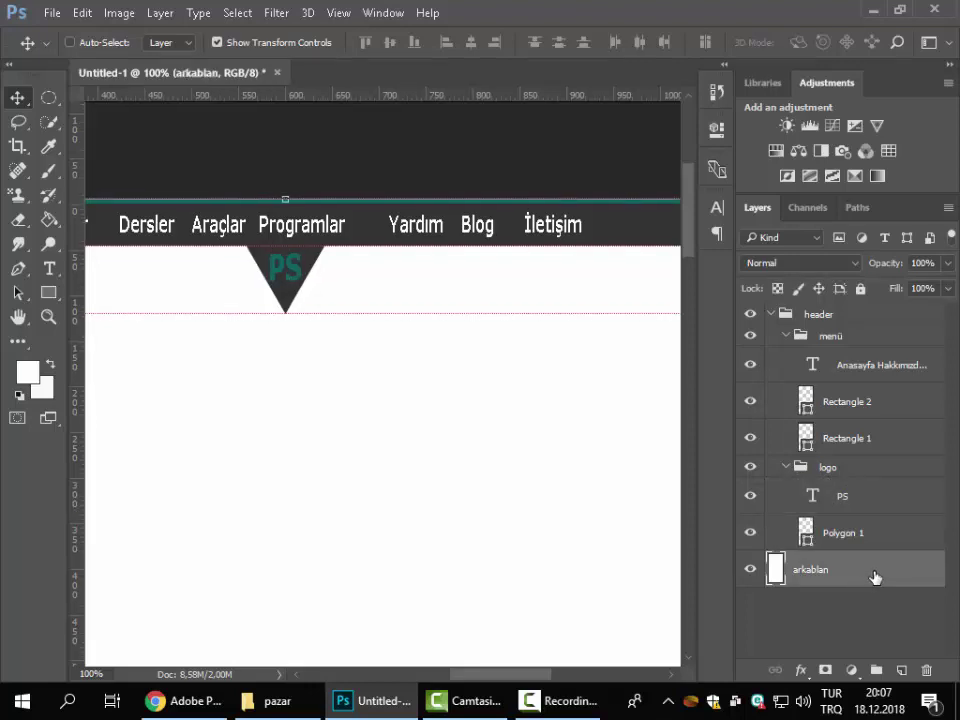
key(ctrl+minus)
key(ctrl+minus)
key(ctrl+minus)
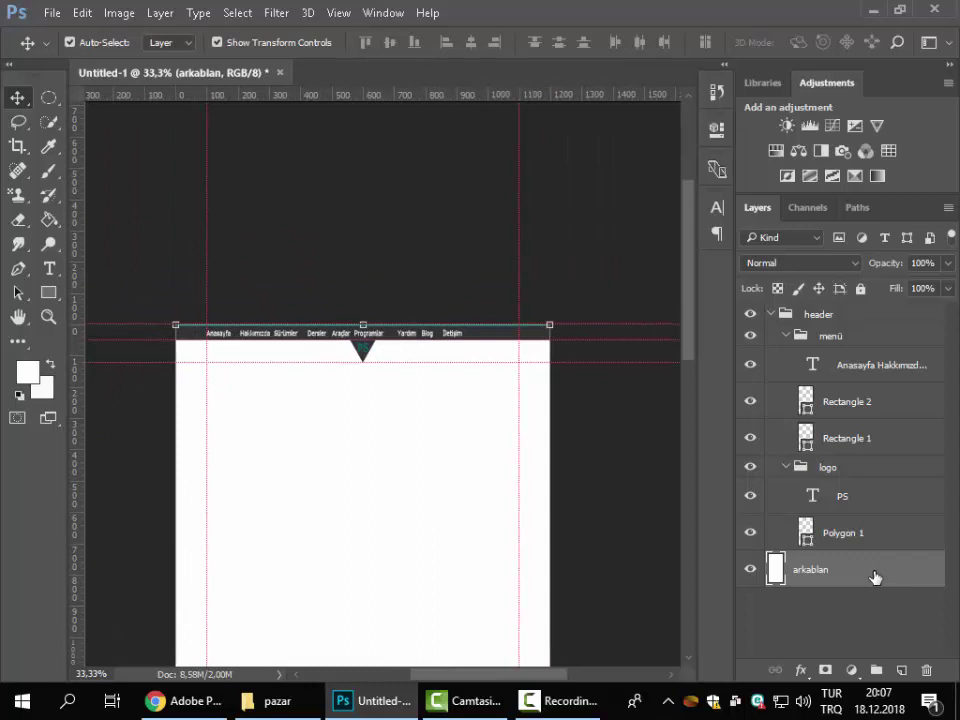
click(789, 335)
click(787, 357)
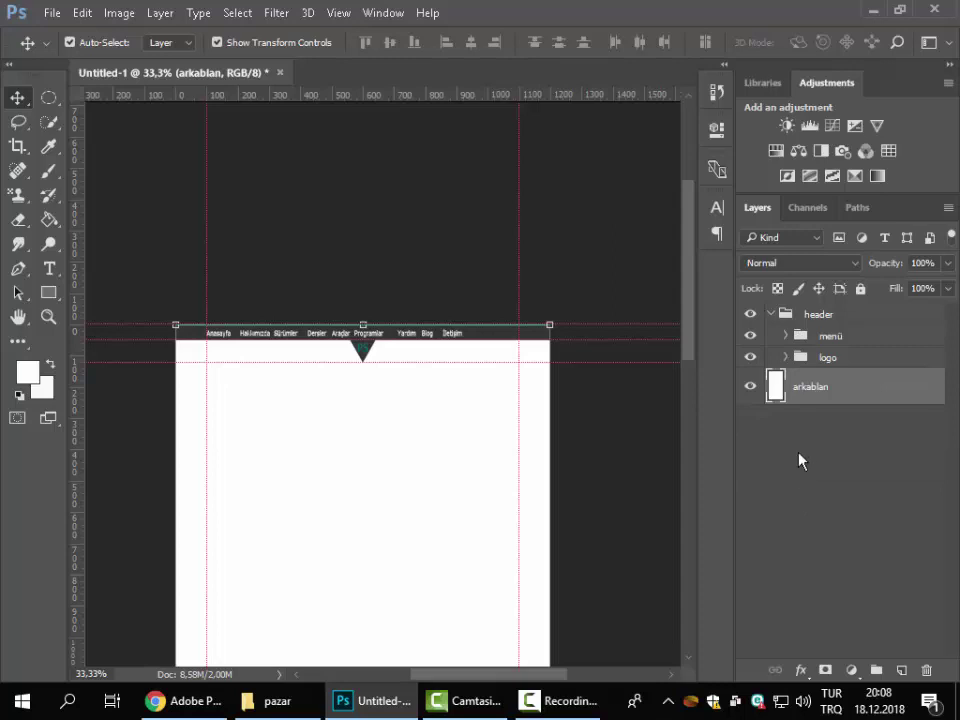
click(596, 701)
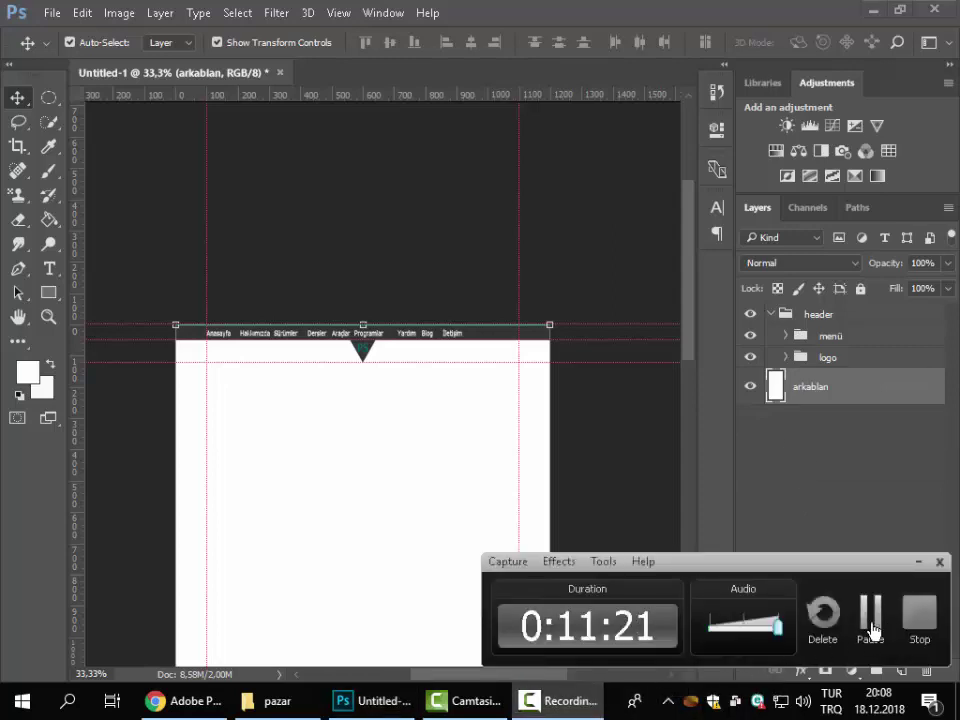
- Draw a grey 92 × 46 px rectangle from the guide intersection over the Anasayfa menu item
click(866, 620)
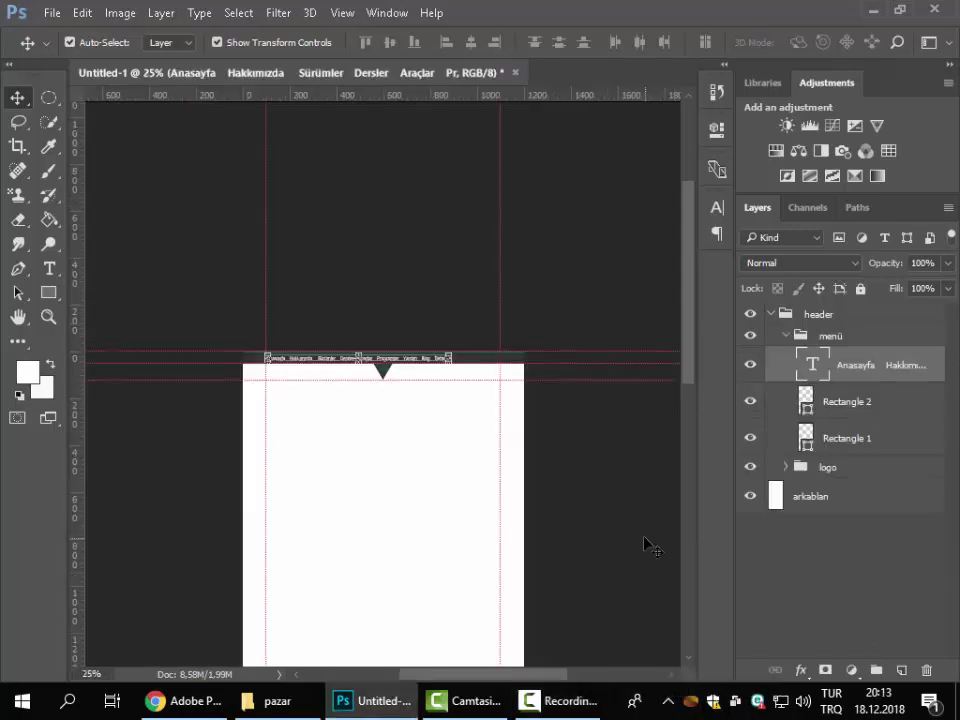
key(ctrl+plus)
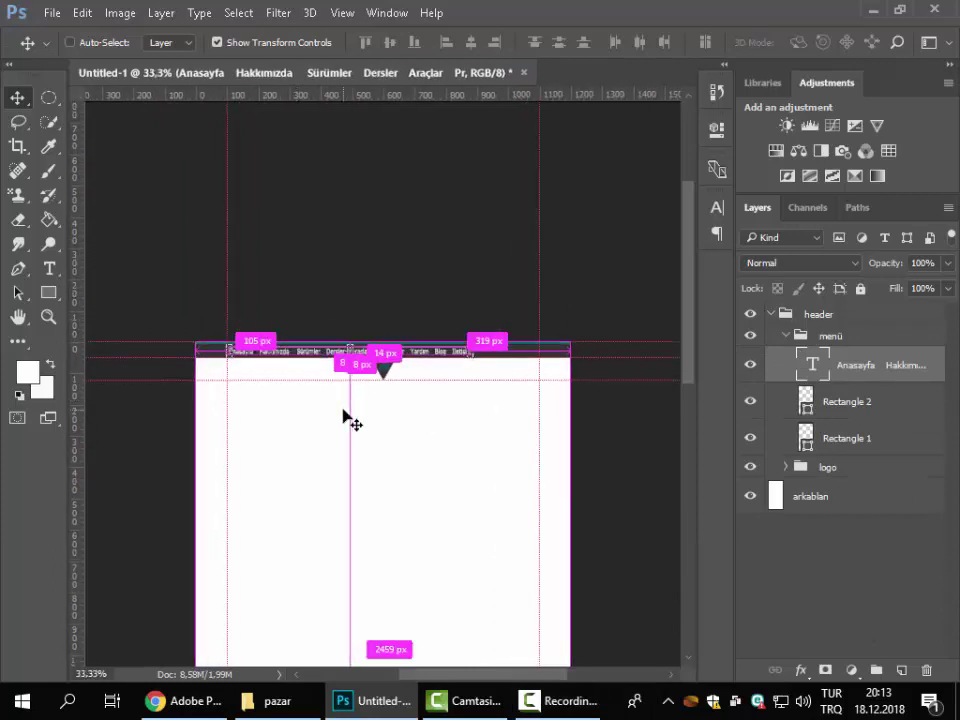
key(ctrl+plus)
key(ctrl+plus)
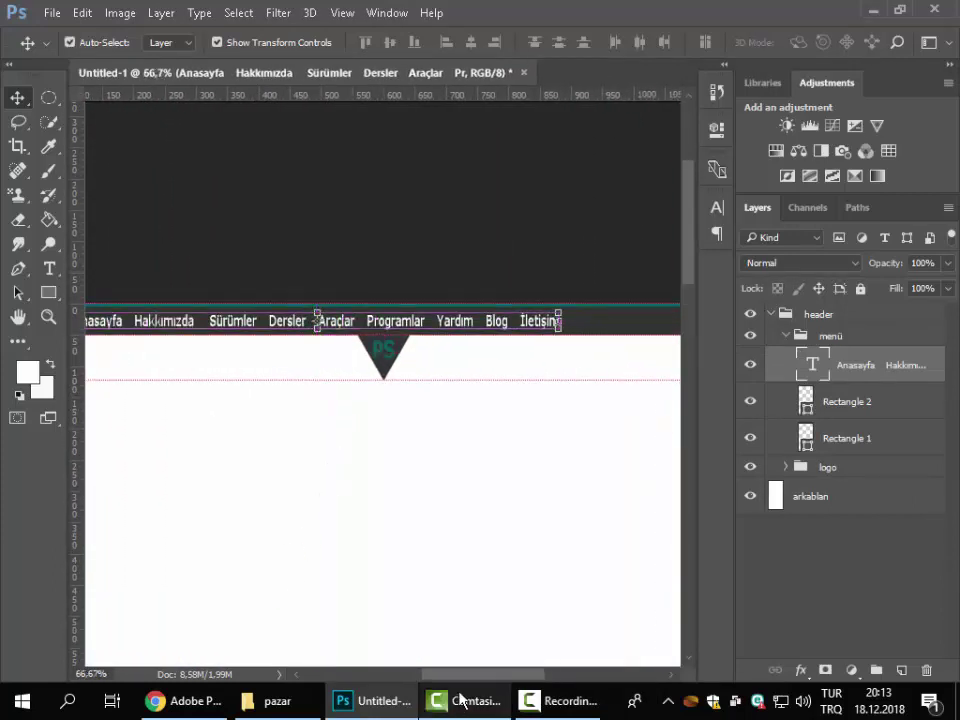
scroll(430, 622, left, 5)
scroll(415, 626, left, 1)
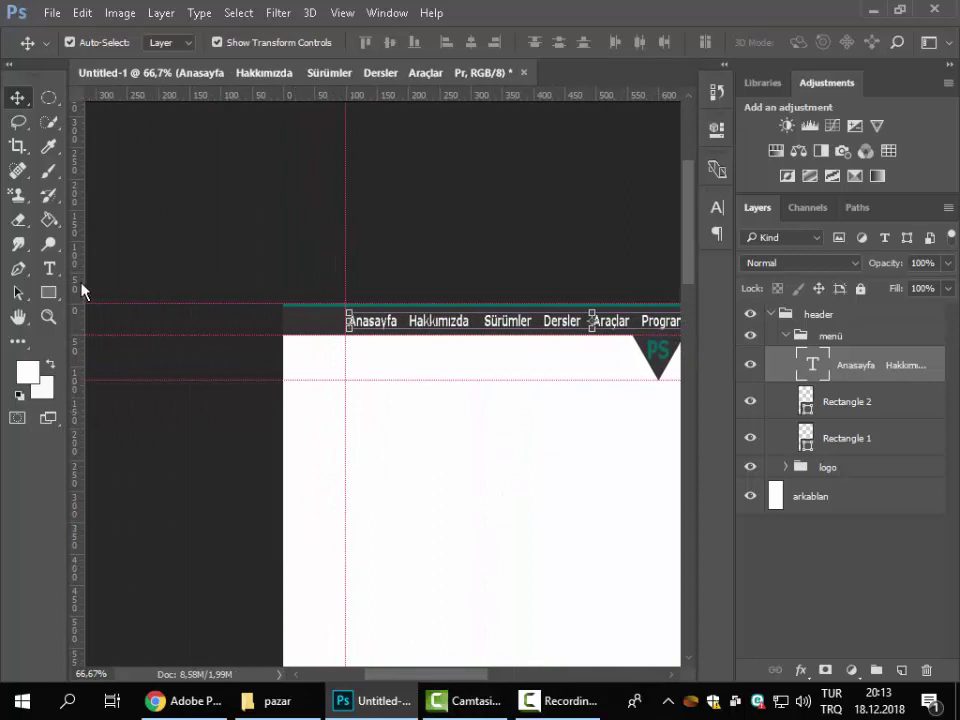
click(48, 292)
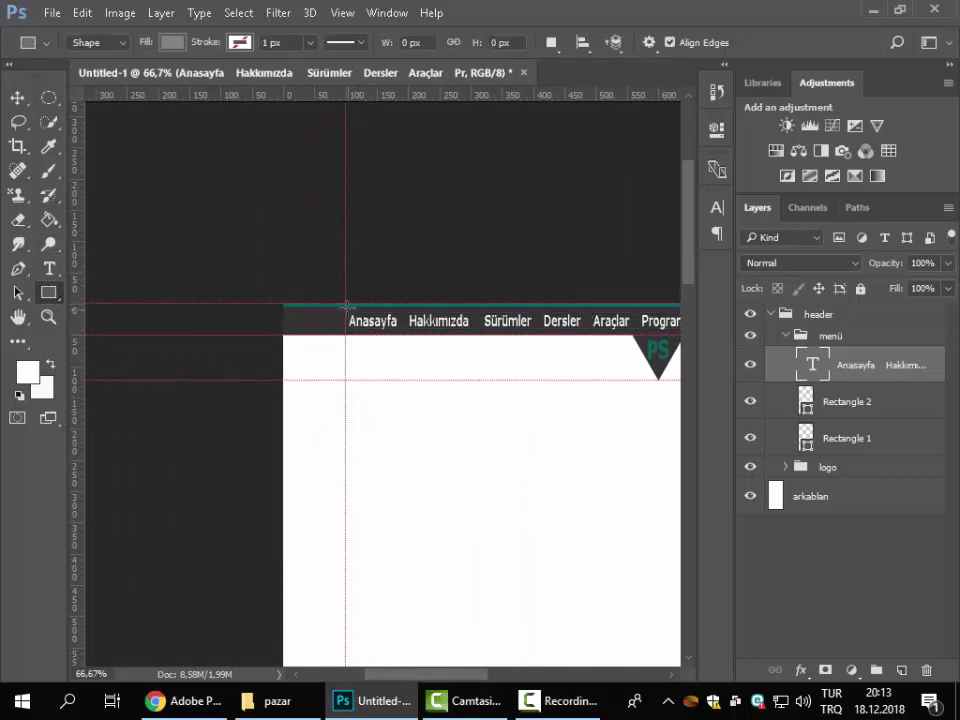
key(ctrl+plus)
key(ctrl+plus)
key(ctrl+plus)
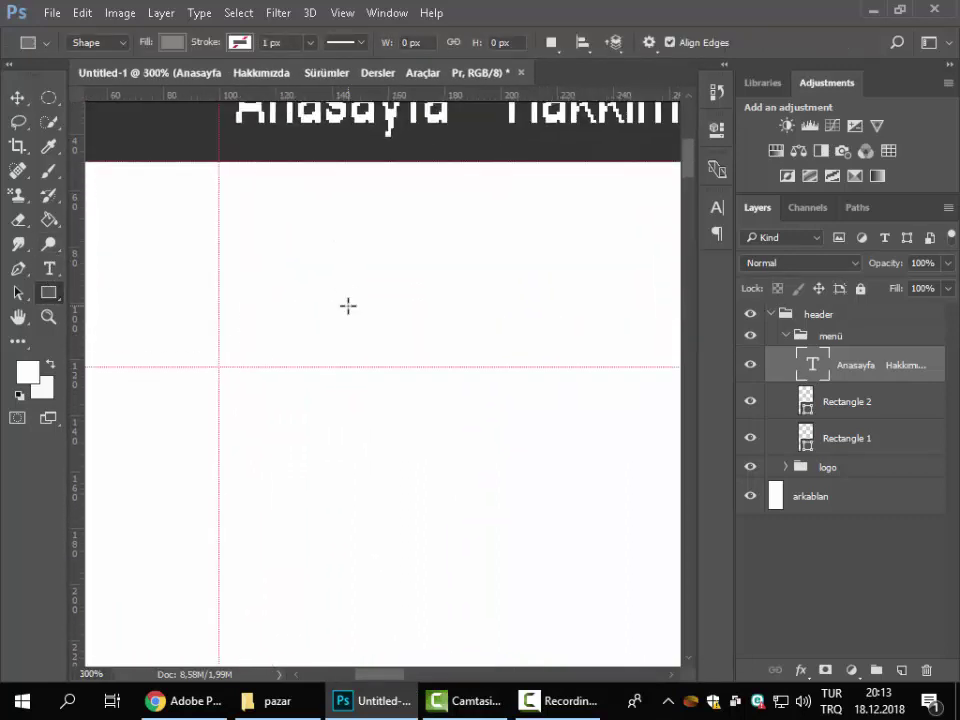
scroll(349, 306, up, 4)
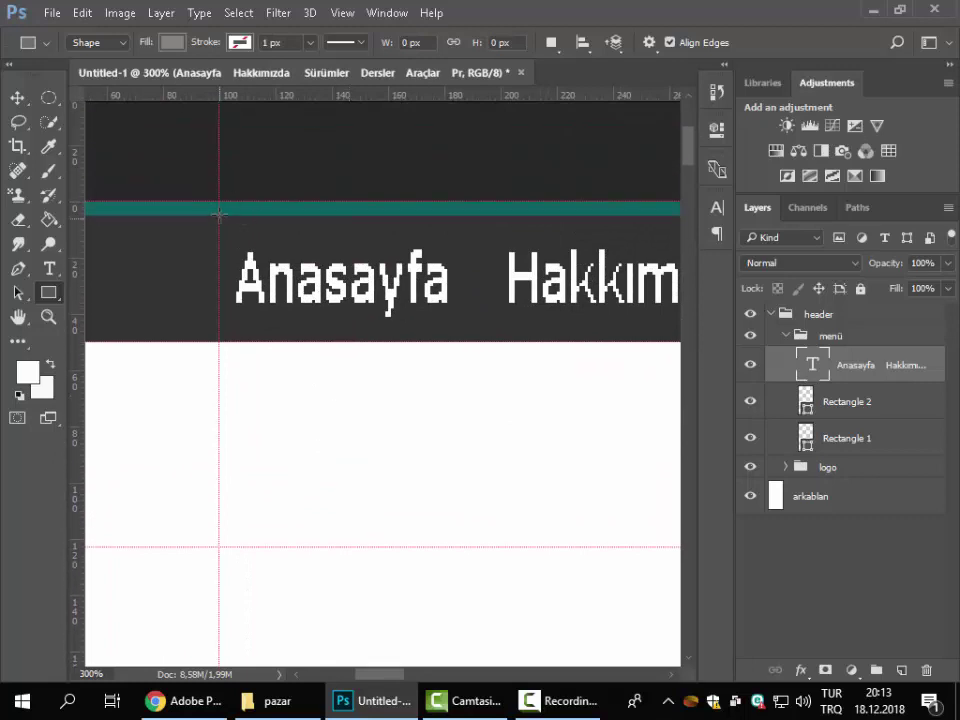
mouse_move(219, 212)
mouse_down()
mouse_move(383, 275)
mouse_move(469, 341)
mouse_up()
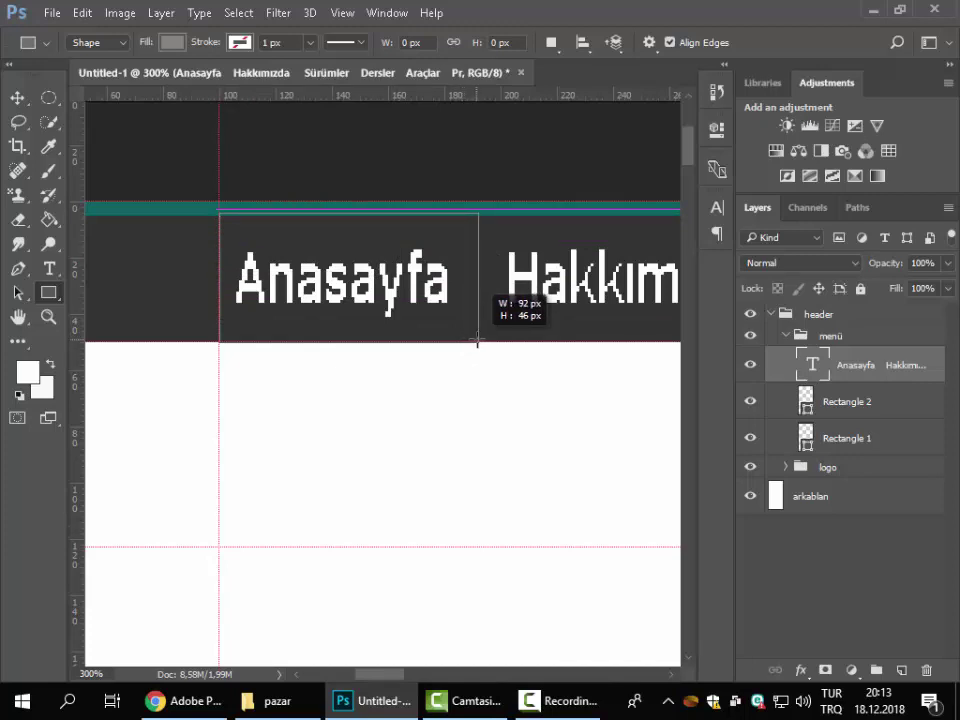
drag(469, 341, 478, 338)
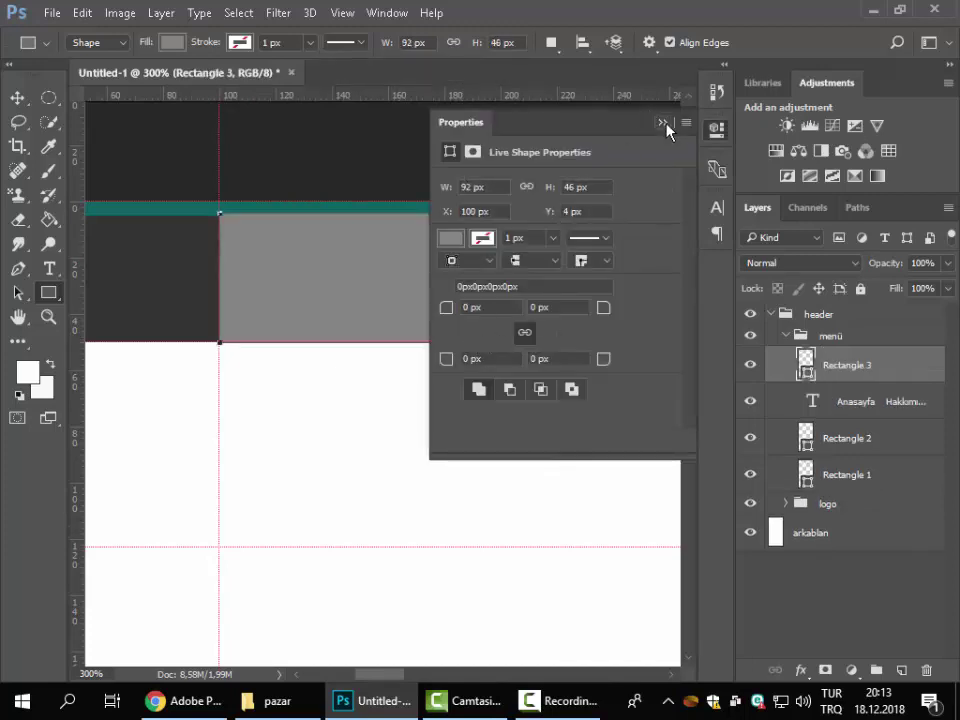
- Fill Rectangle 3 with the teal colour sampled from the stripe
click(662, 122)
double_click(805, 365)
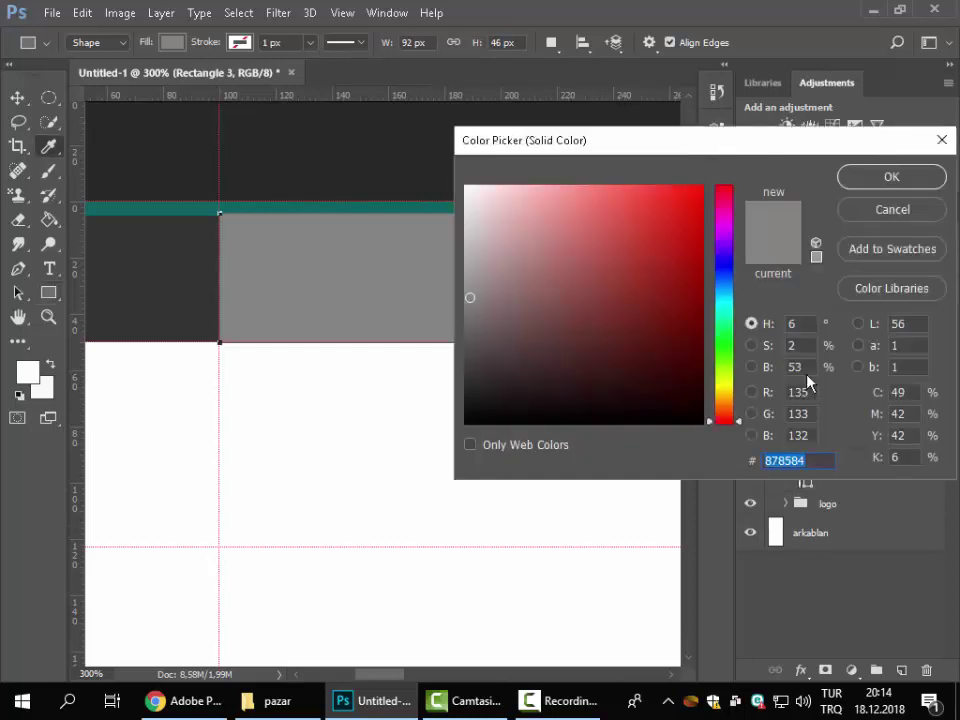
click(393, 208)
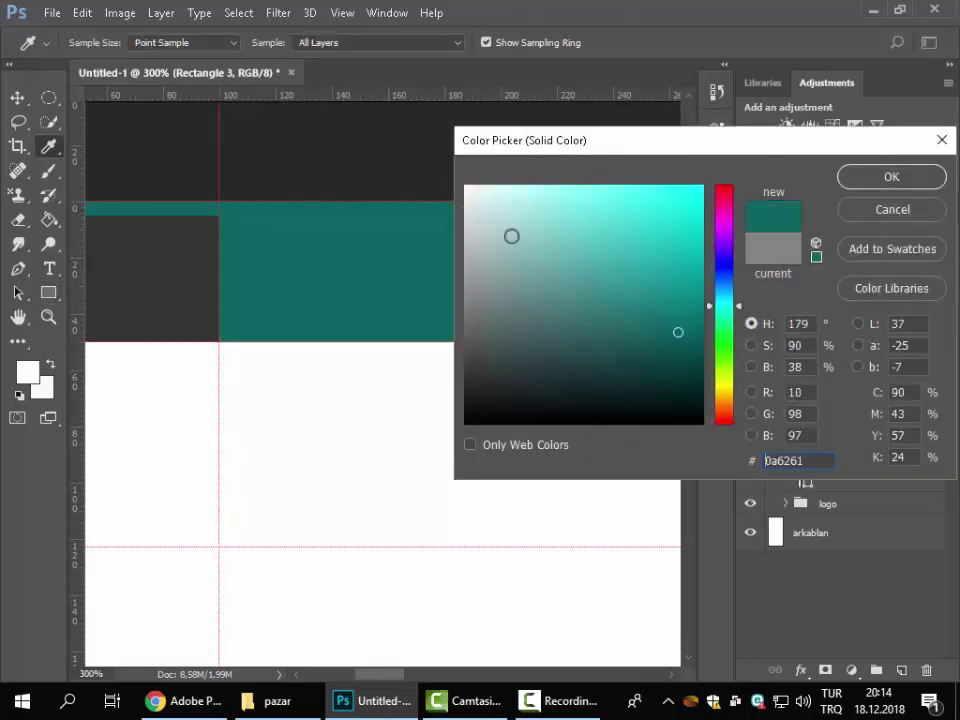
click(872, 181)
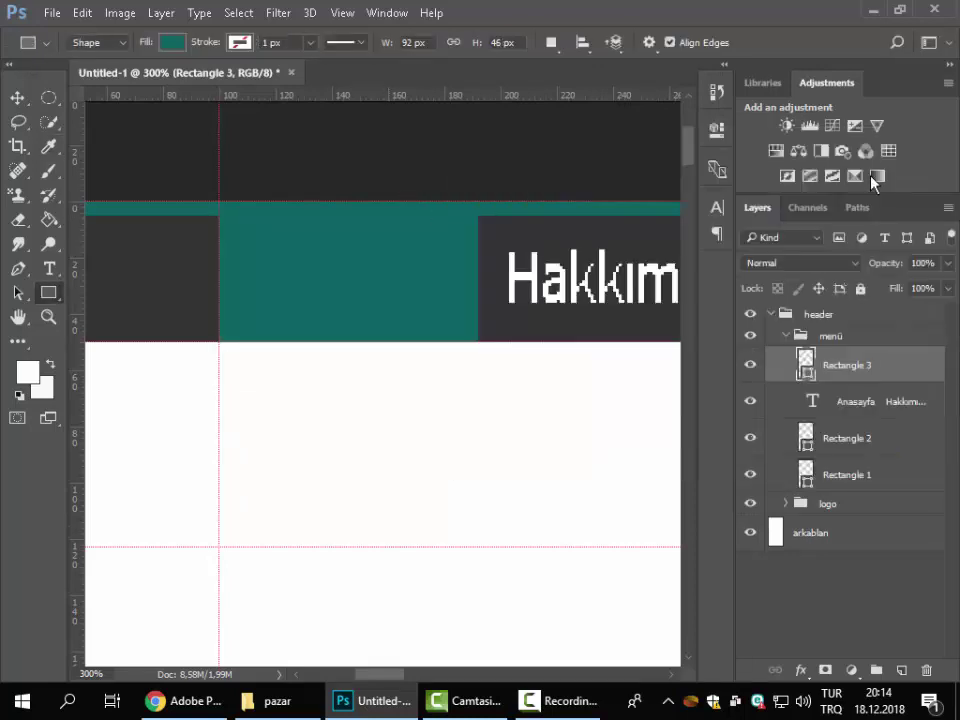
- Set the rectangle's height to 45 px and its Y position to 5 px
click(719, 129)
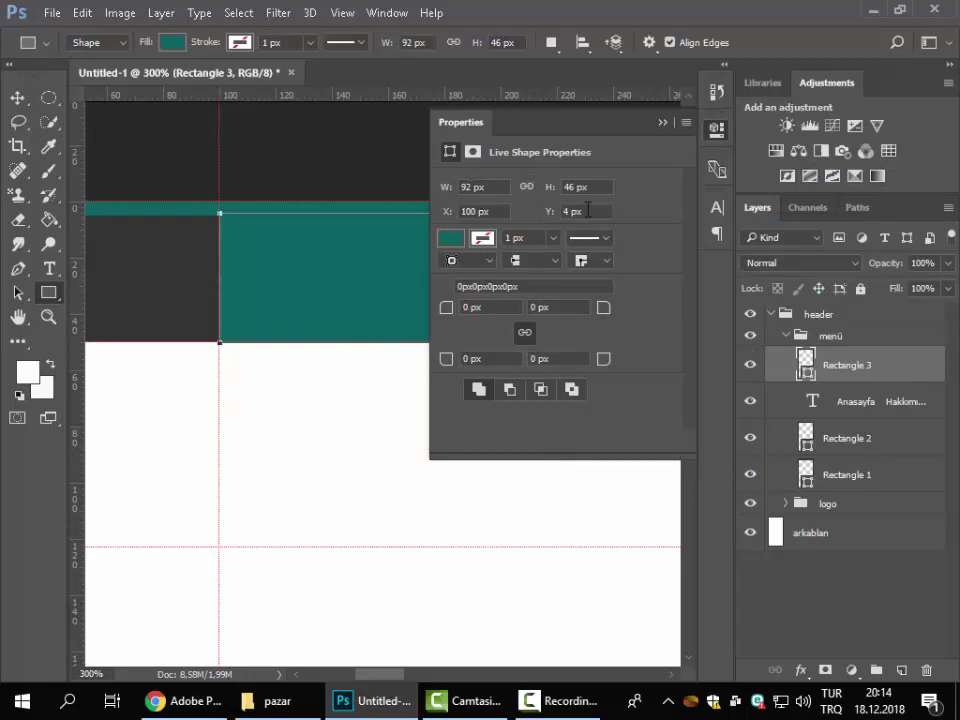
click(566, 188)
text(40)
click(565, 212)
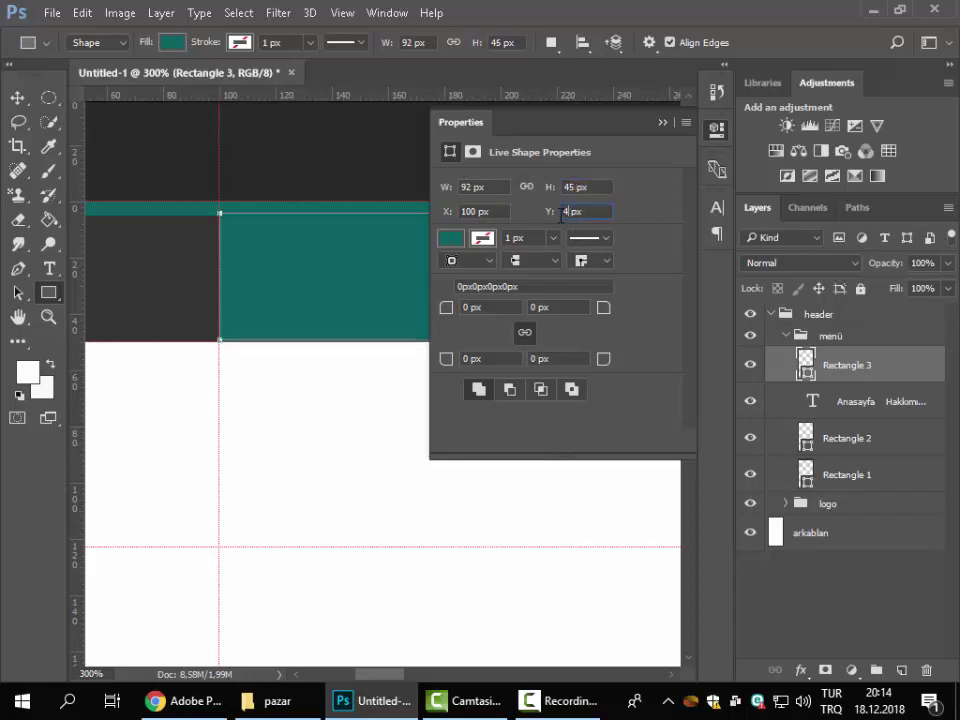
text(5)
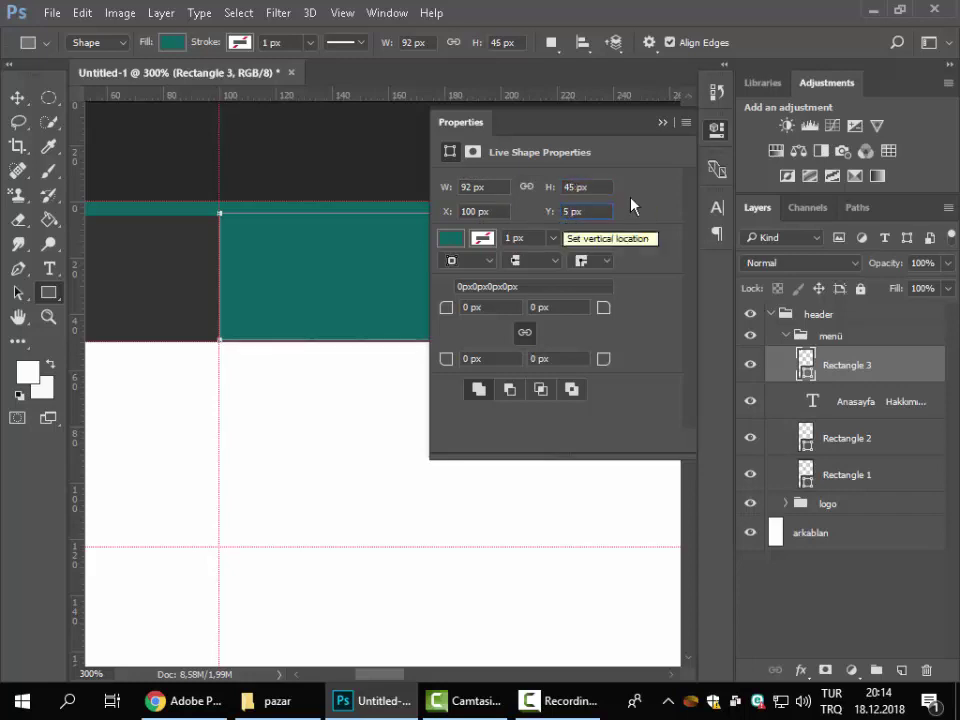
key(Return)
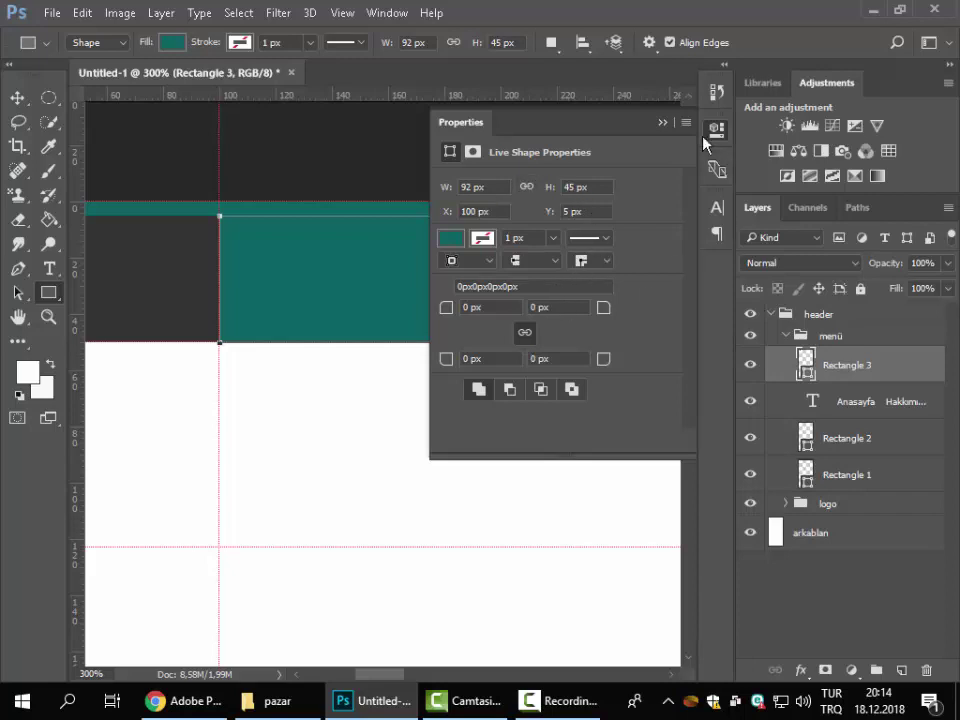
- Move the Rectangle 3 layer below the Anasayfa menu text layer
click(663, 124)
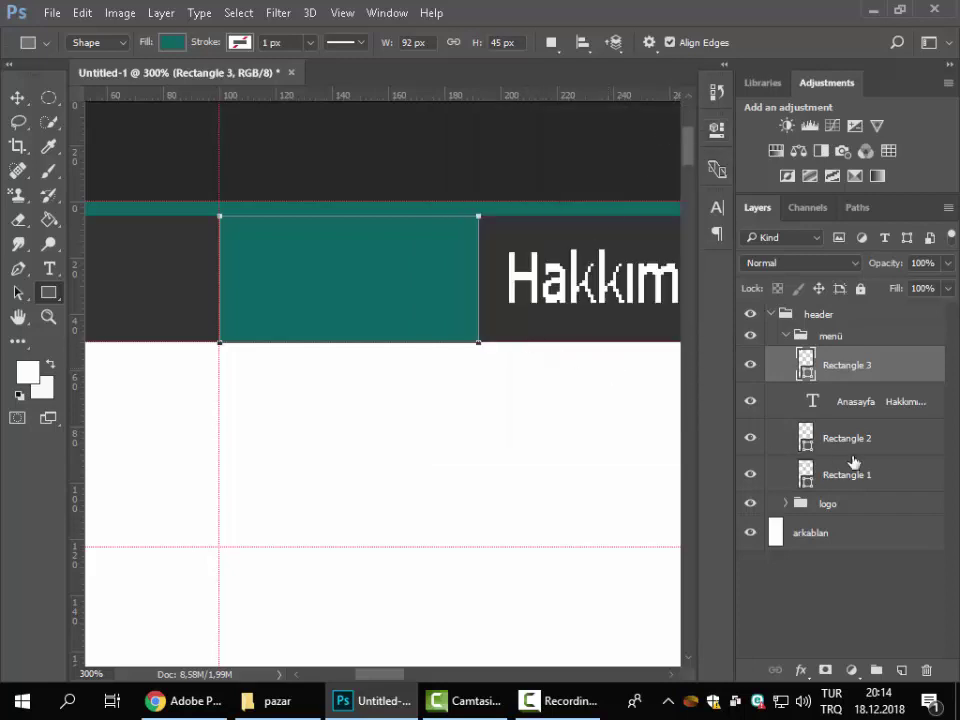
drag(806, 377, 832, 429)
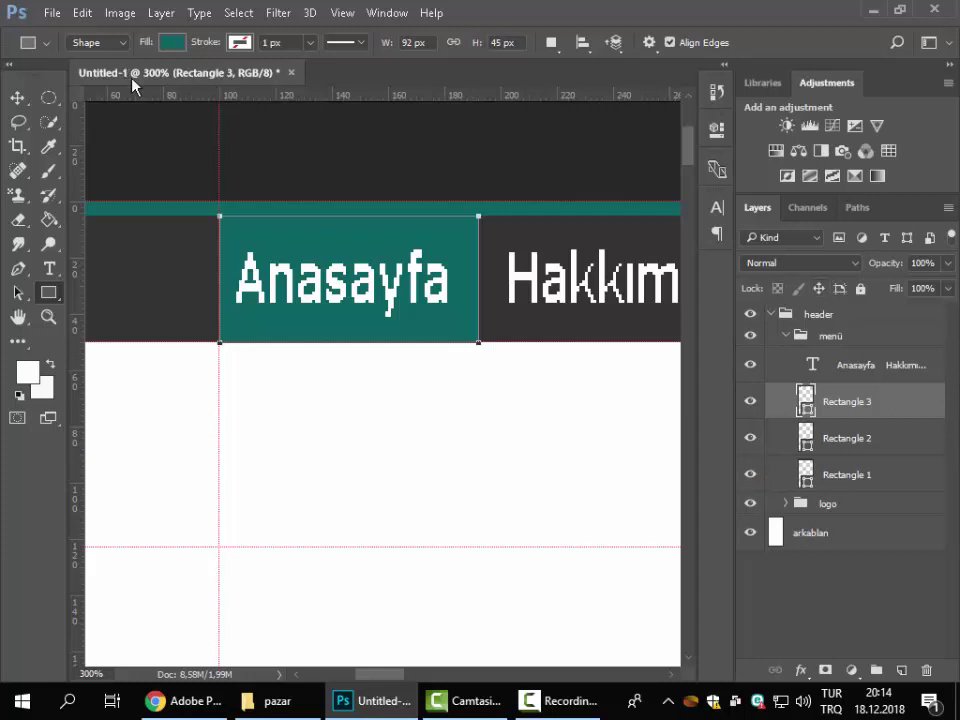
- Collapse the menü and header groups and select the arkablan background layer
click(16, 100)
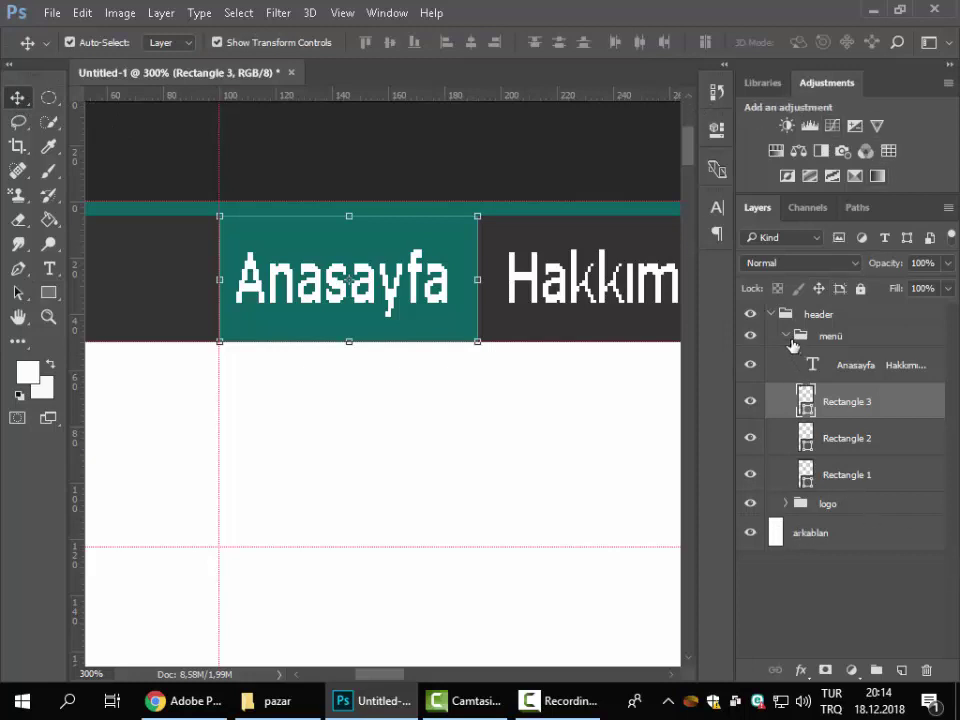
click(786, 336)
click(771, 314)
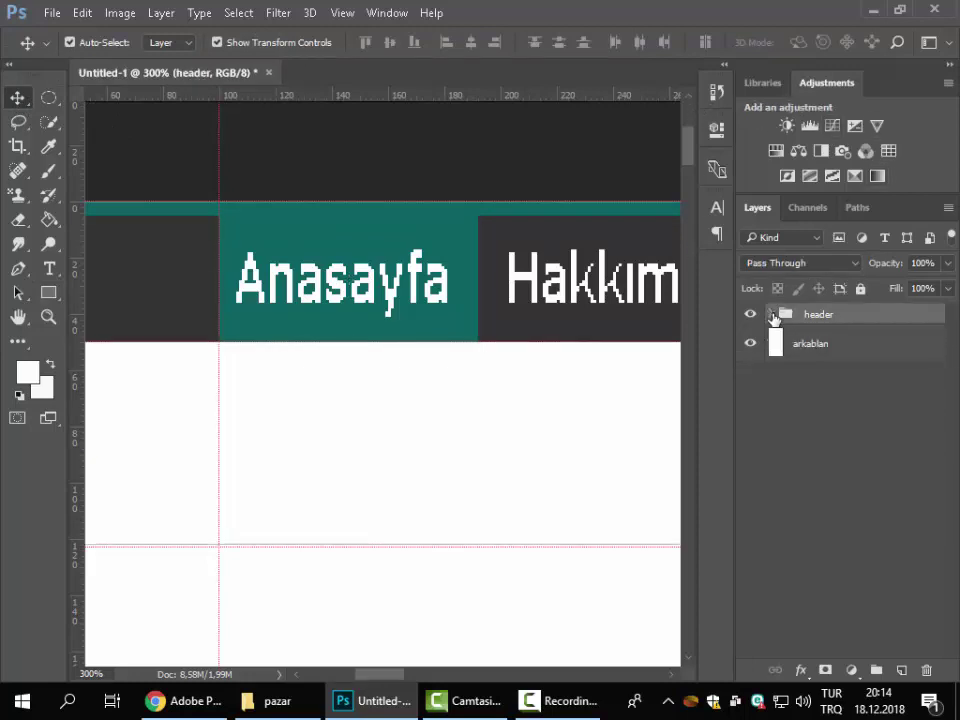
click(818, 346)
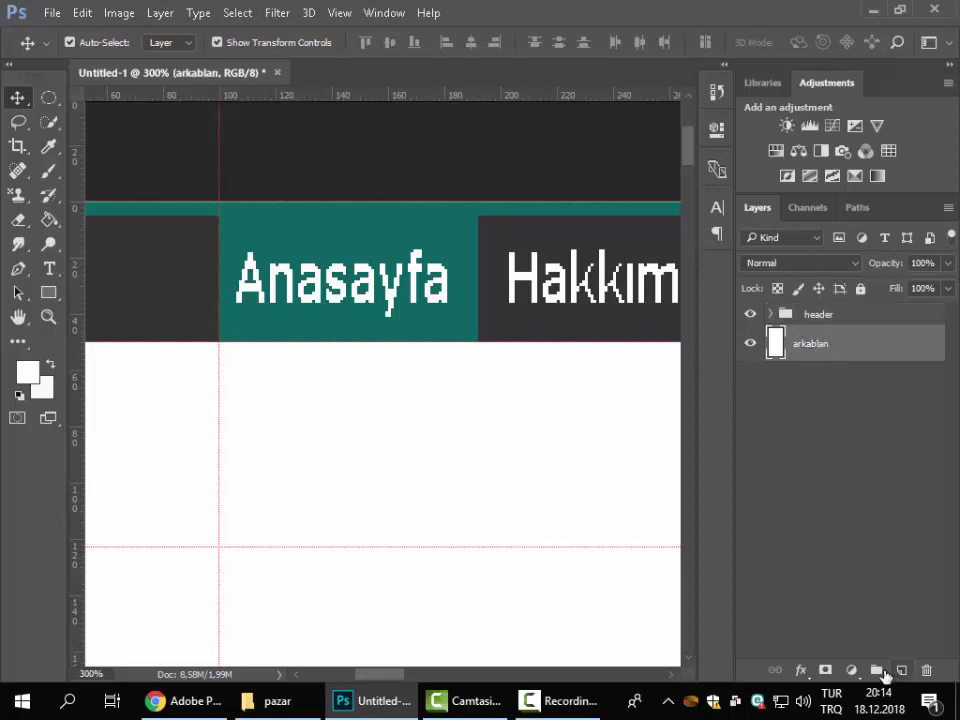
- Create a new layer group named 'slider' above arkablan
click(876, 670)
double_click(825, 337)
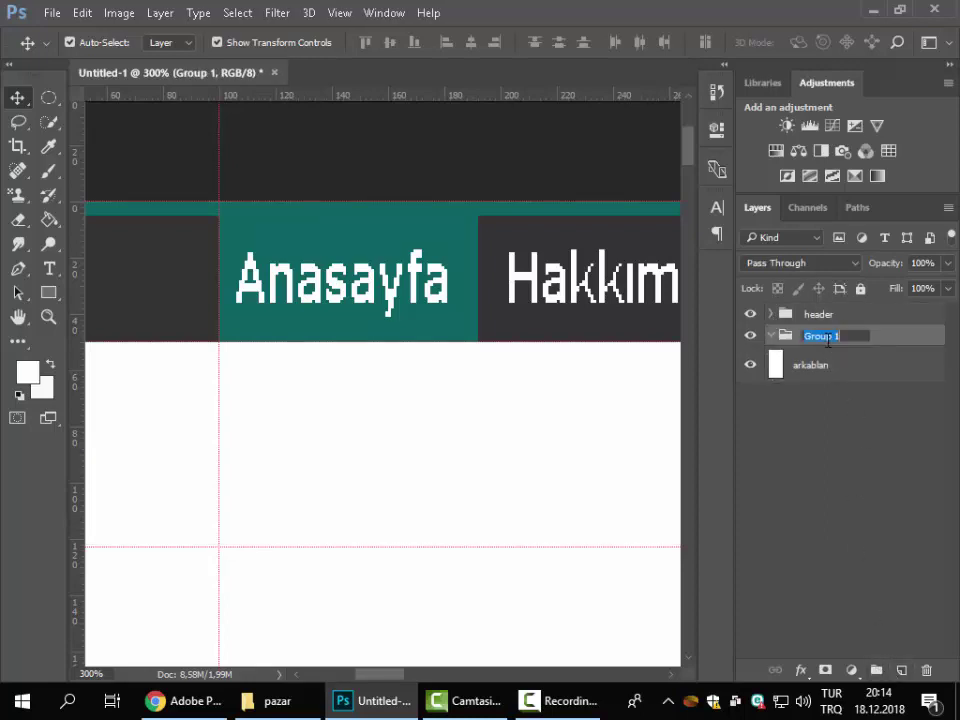
text(slider)
key(Return)
mouse_move(840, 378)
mouse_down()
mouse_move(778, 345)
mouse_move(814, 336)
mouse_up()
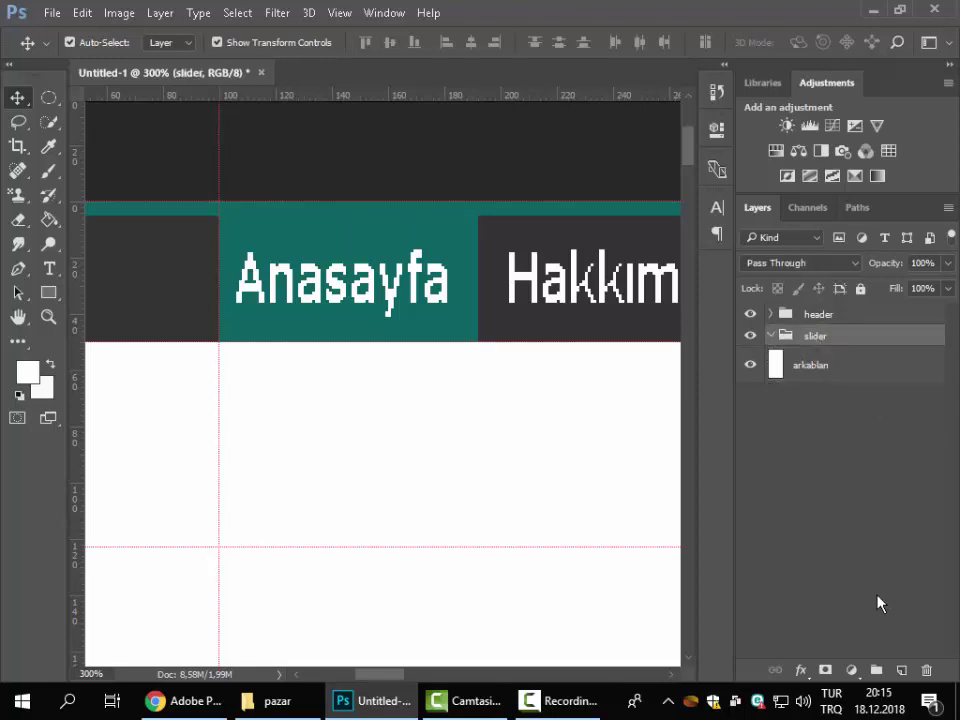
- Add an empty layer inside the slider group and zoom out to the full page width
click(902, 670)
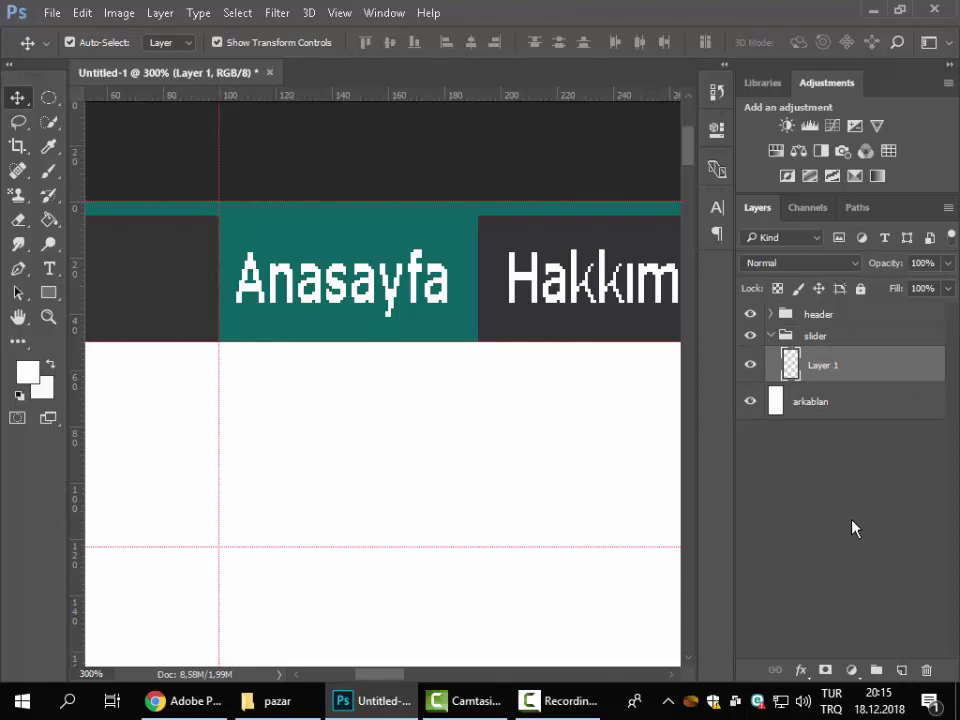
key(ctrl+minus)
key(ctrl+minus)
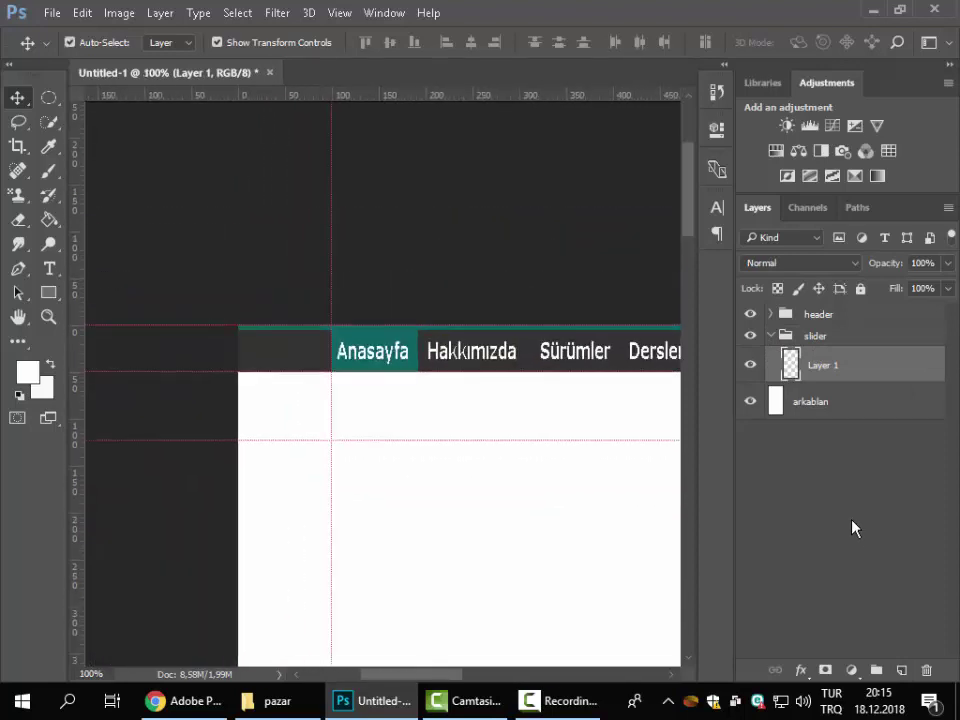
key(ctrl+minus)
key(ctrl+minus)
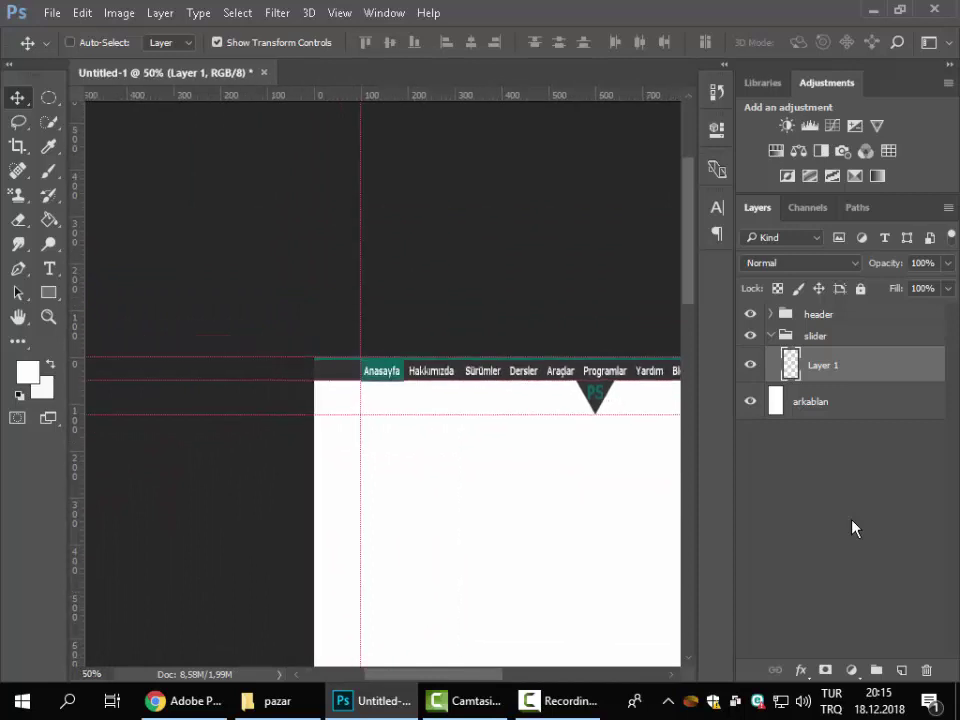
key(ctrl+minus)
key(ctrl+minus)
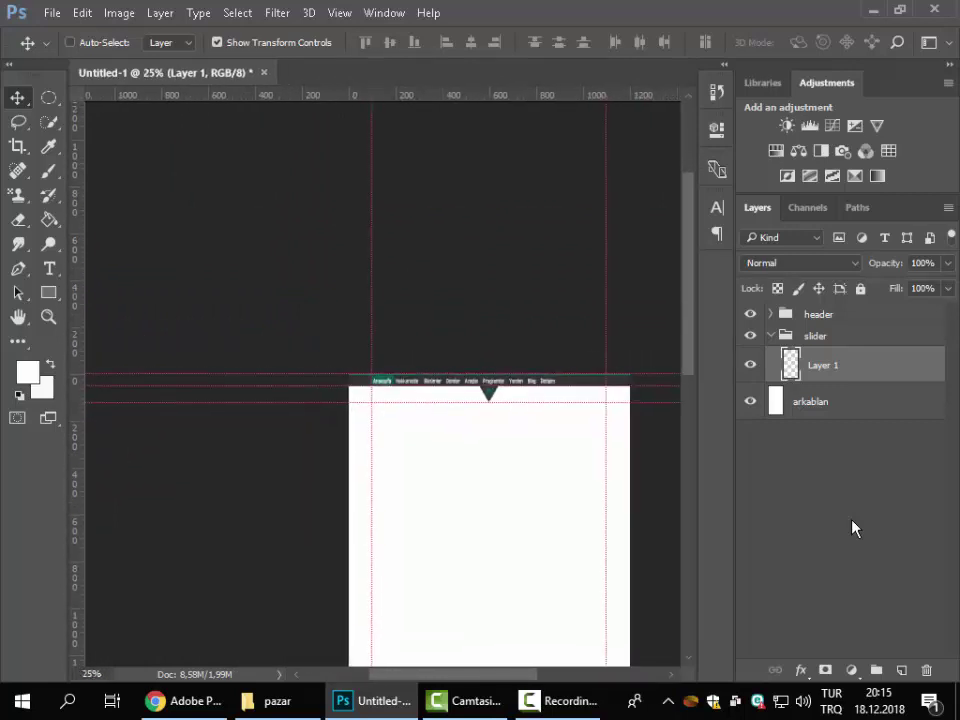
key(ctrl)
- Draw a grey 1000 × 618 px rectangle, Rectangle 4, at X 100, Y 50
click(49, 296)
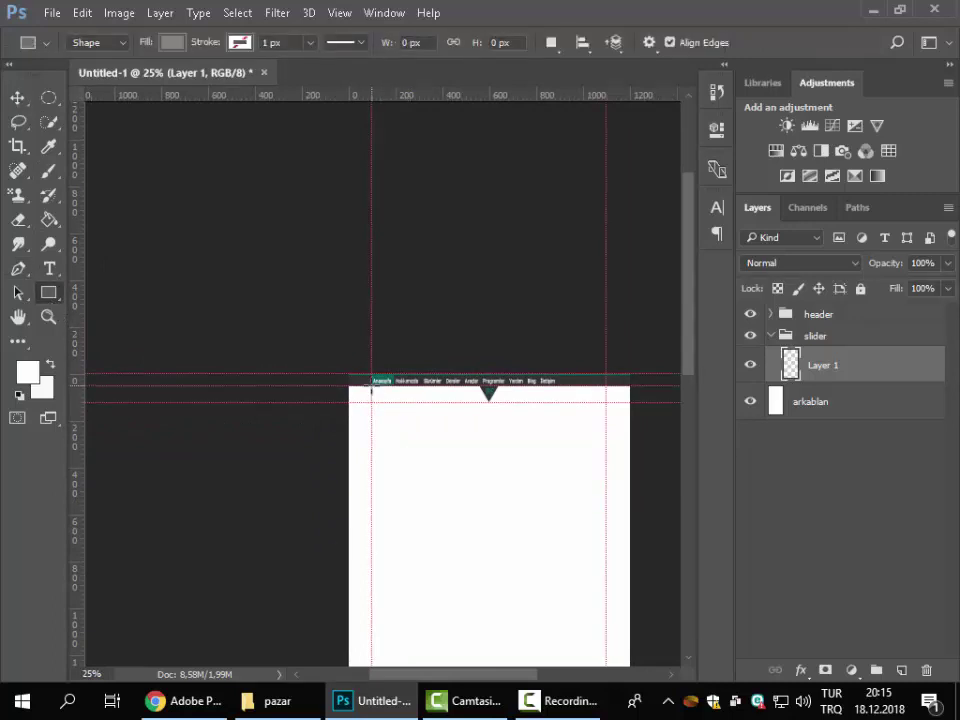
drag(372, 387, 606, 531)
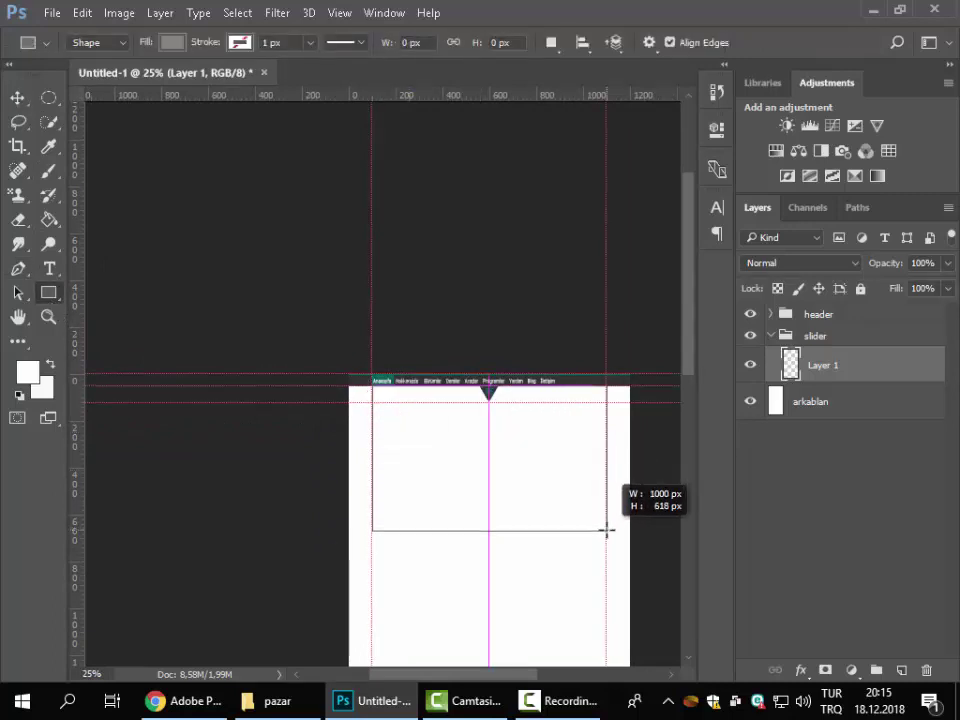
drag(606, 531, 608, 529)
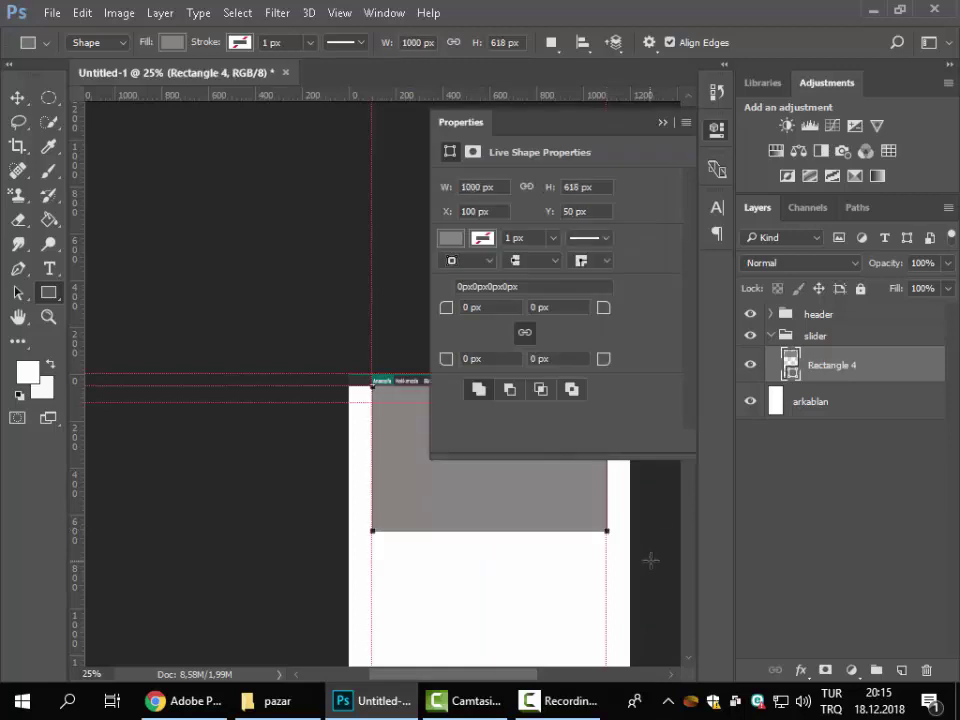
click(661, 122)
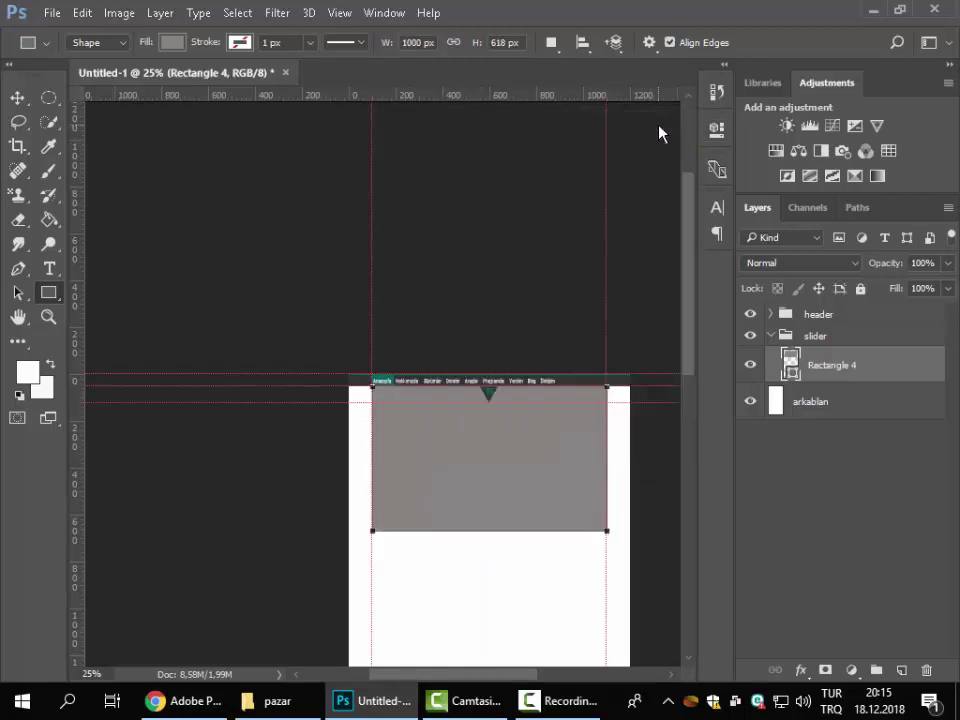
click(716, 129)
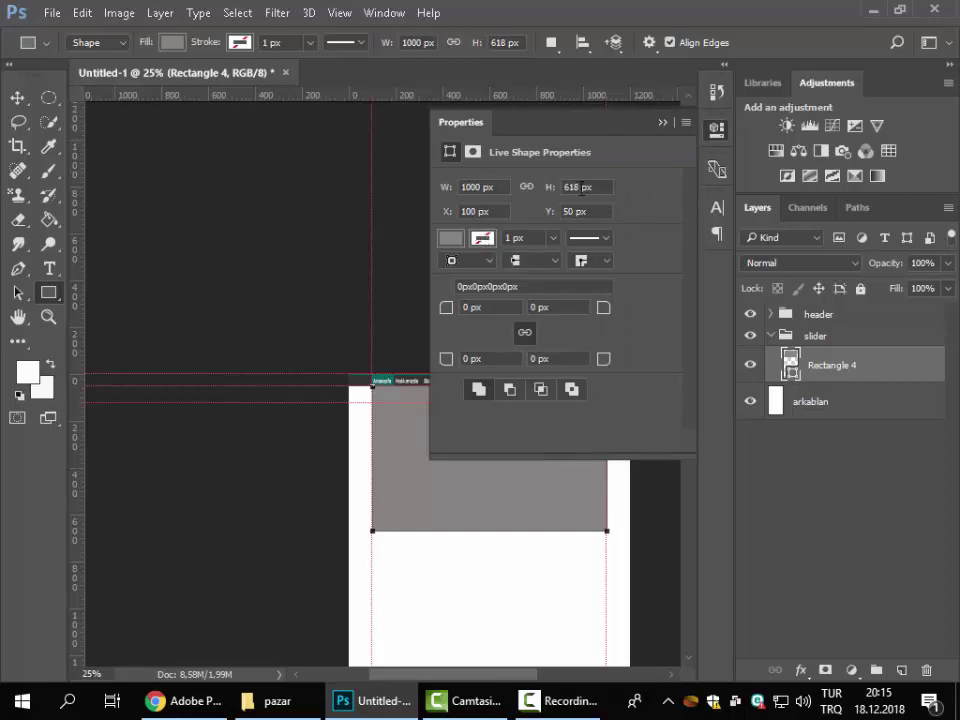
- Change Rectangle 4's height from 618 to 400 px, trying 350 px first
drag(578, 187, 555, 187)
text(350)
key(Return)
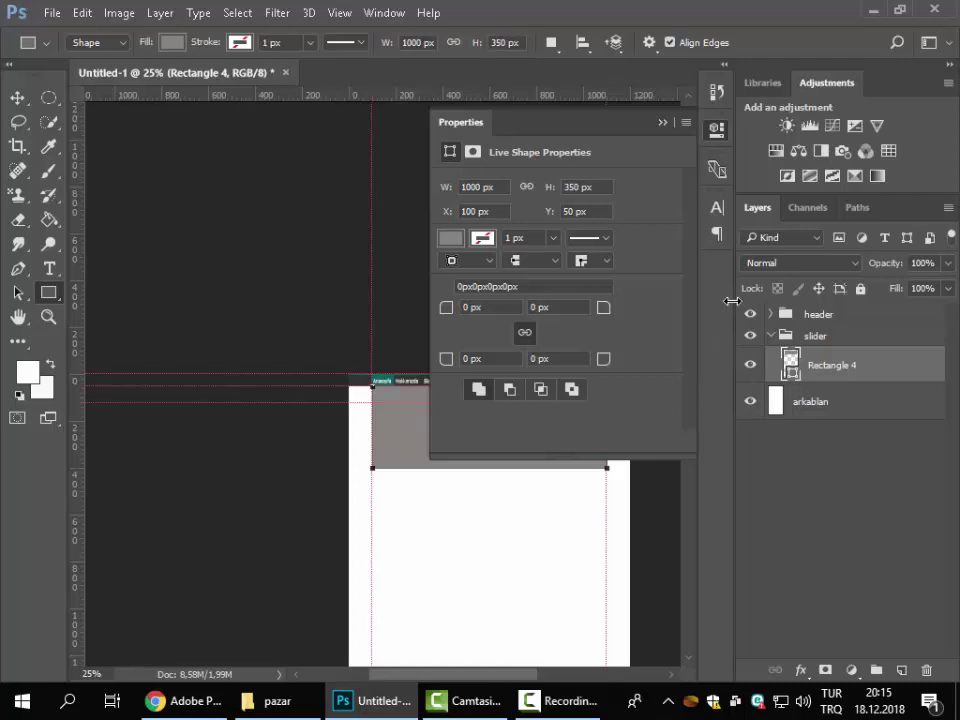
click(560, 188)
text(400)
key(Return)
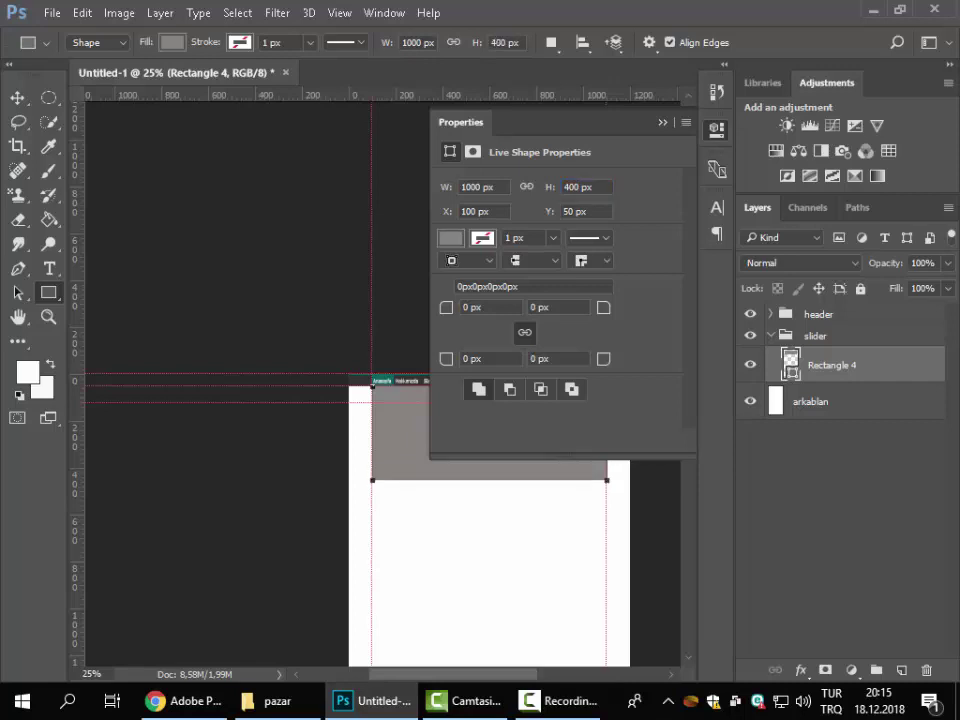
- Zoom in to 100% to check the shortened rectangle under the menu bar
click(660, 124)
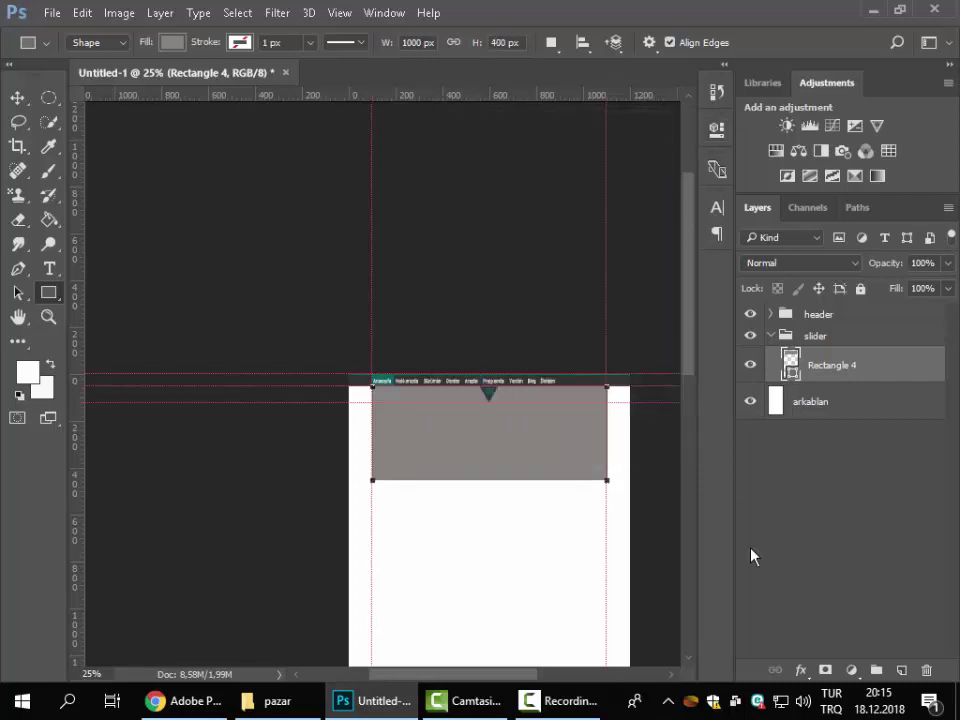
key(ctrl+plus)
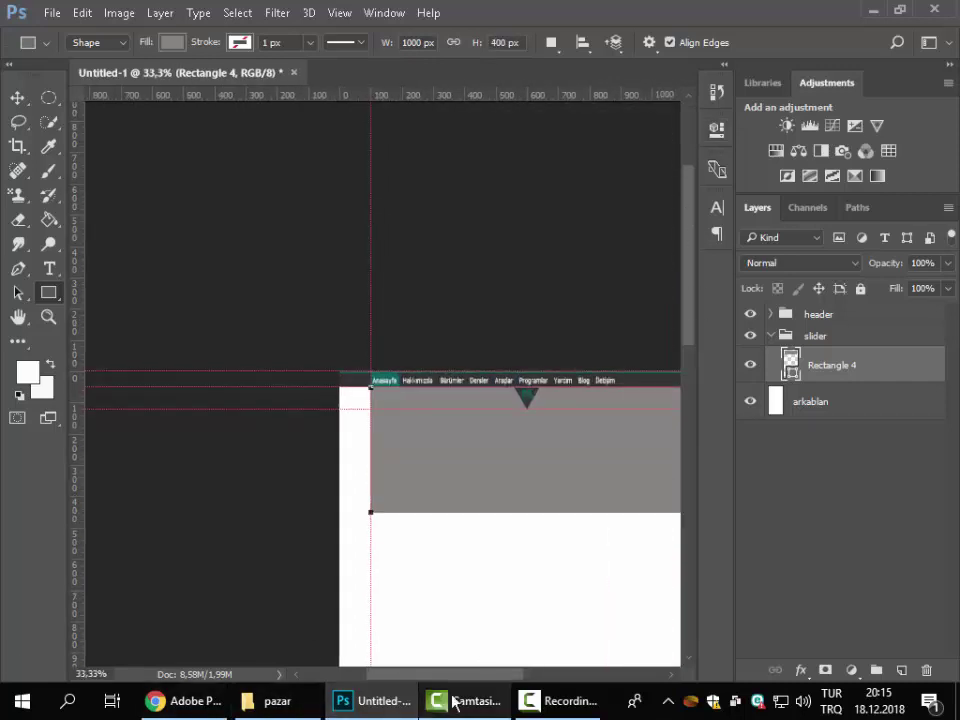
drag(485, 676, 525, 676)
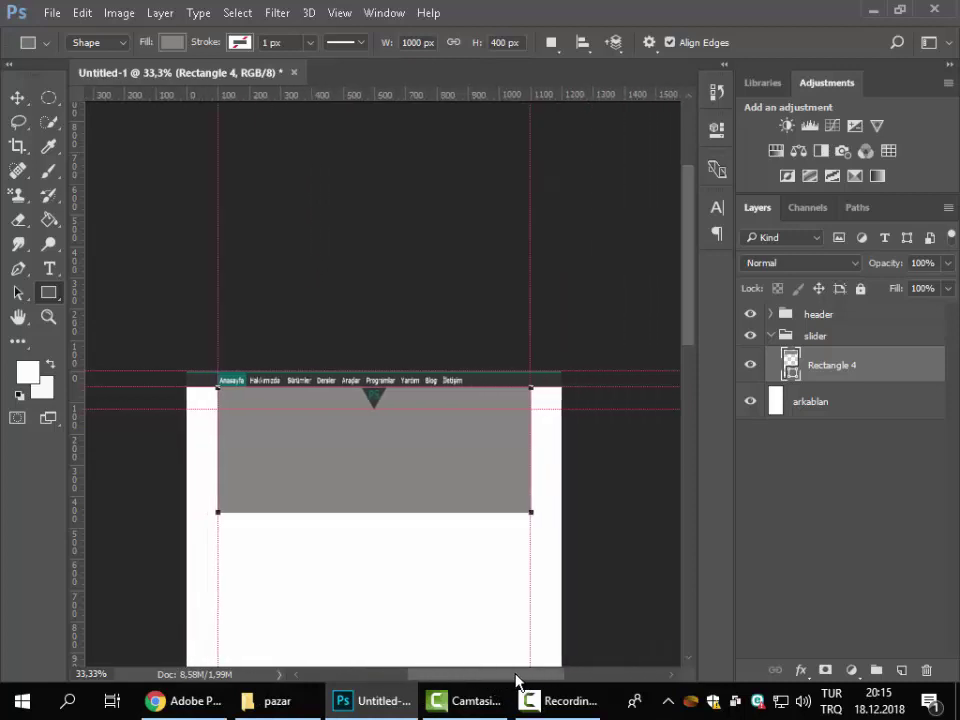
key(ctrl+plus)
key(ctrl+plus)
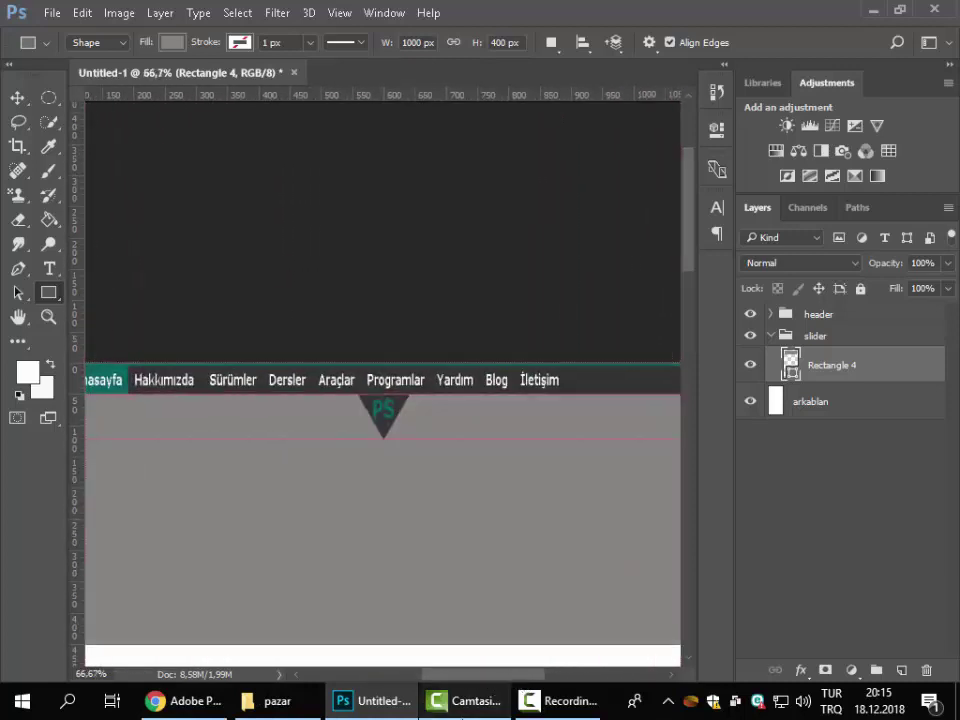
drag(430, 676, 412, 676)
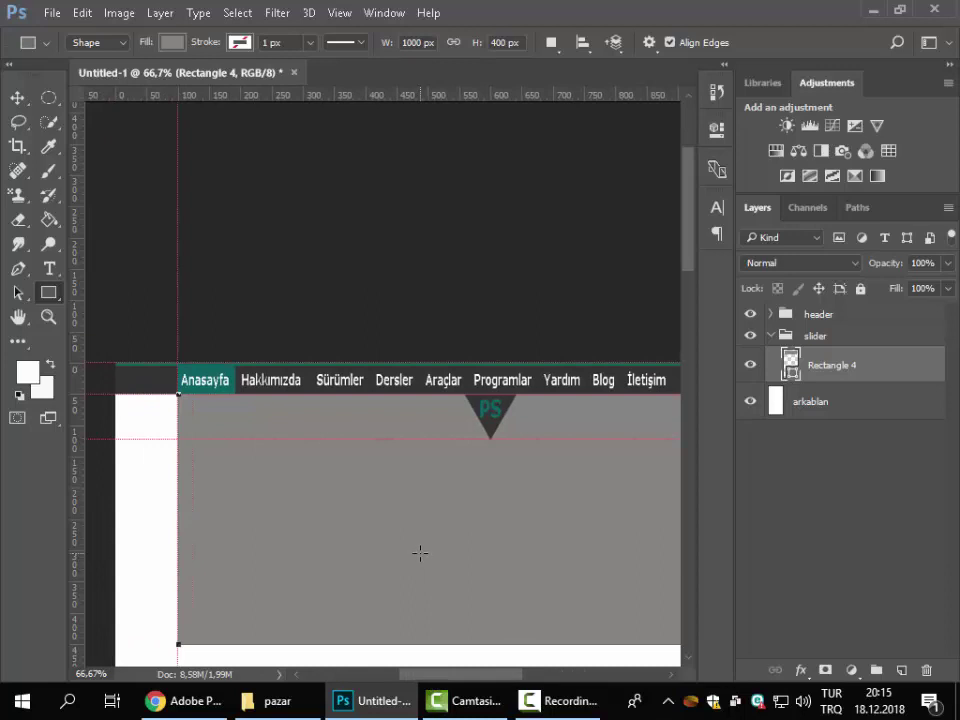
key(ctrl+plus)
scroll(465, 590, down, 2)
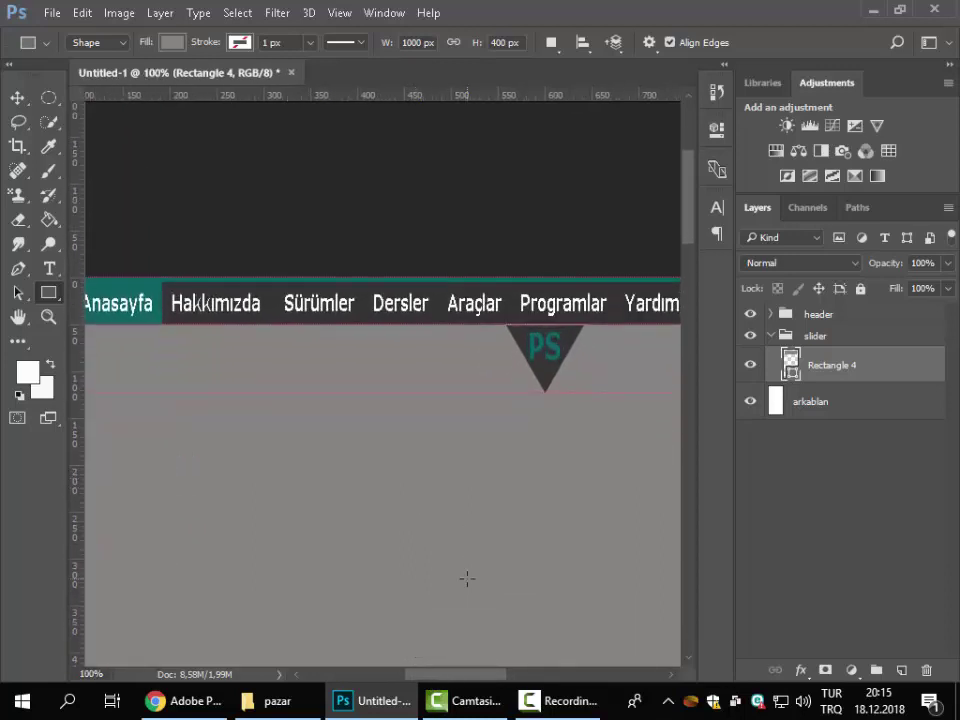
scroll(466, 580, down, 3)
mouse_move(455, 676)
mouse_down()
mouse_move(440, 680)
mouse_move(524, 693)
mouse_move(461, 707)
mouse_up()
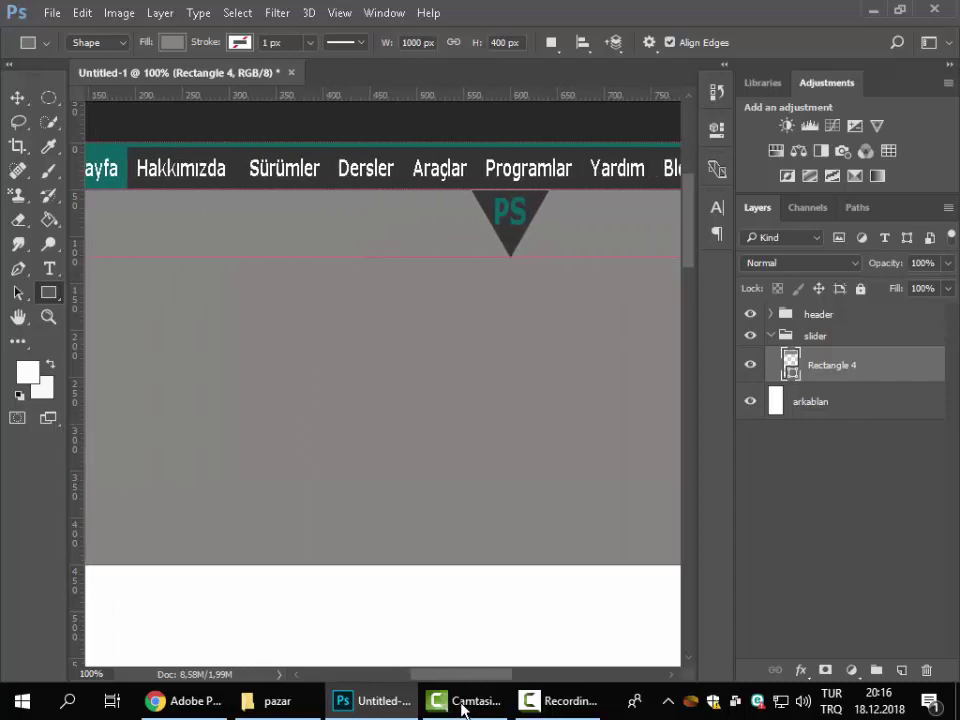
- Fill Rectangle 4 with teal 0a6261 sampled from the Anasayfa menu highlight
double_click(791, 372)
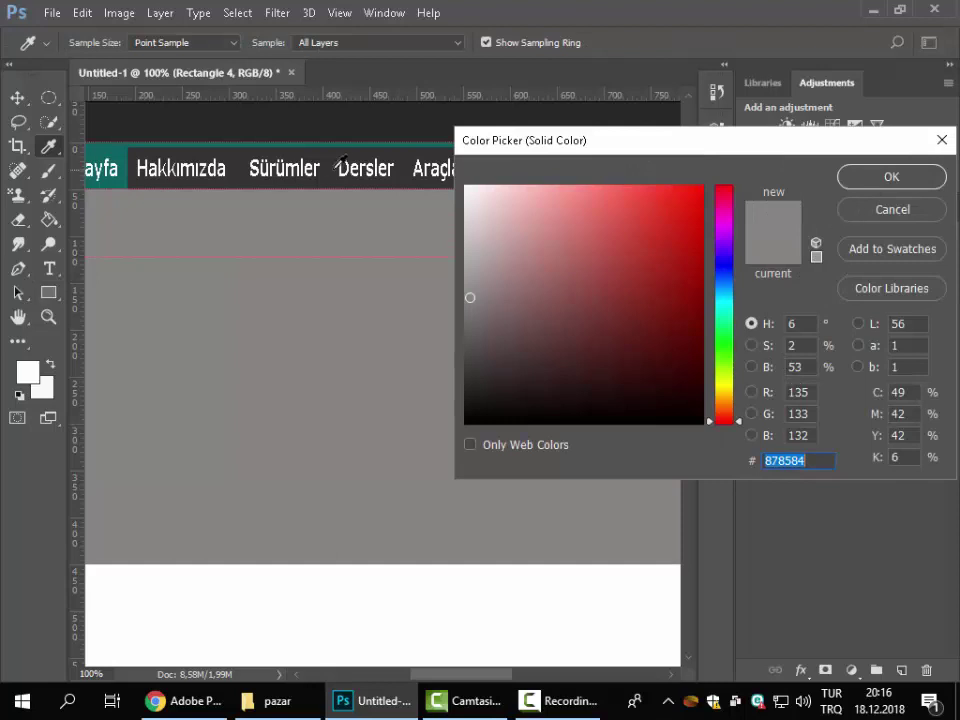
click(115, 155)
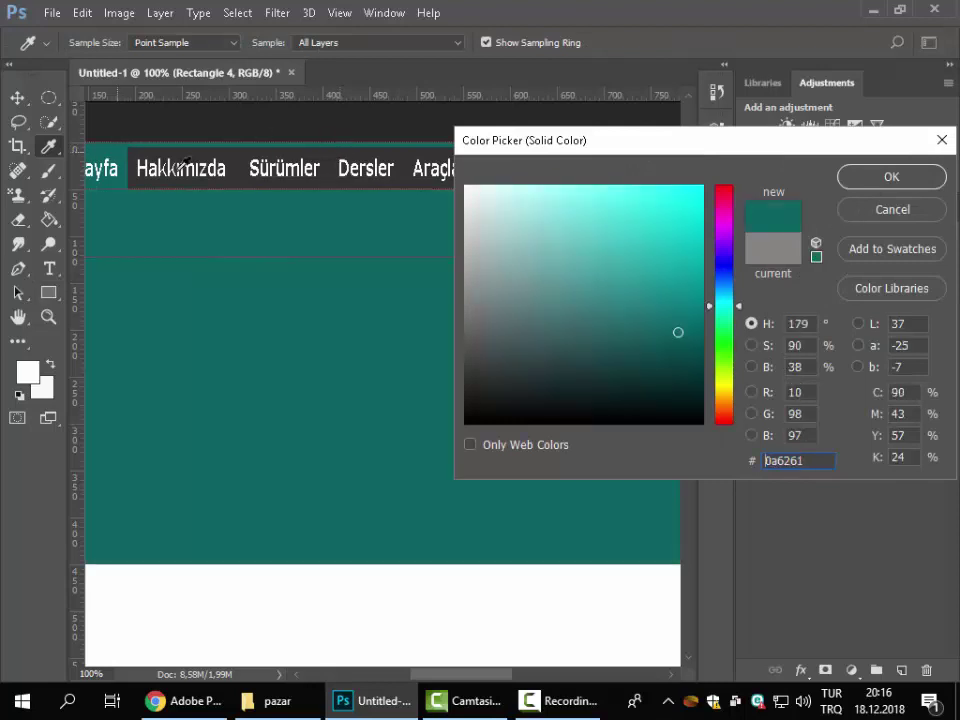
click(876, 183)
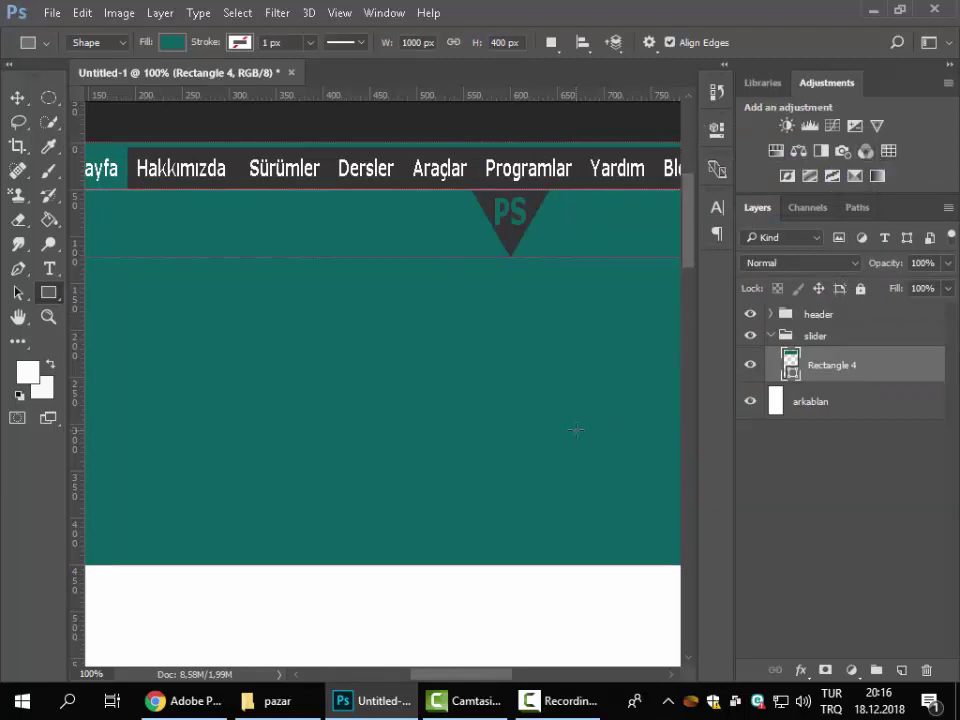
key(ctrl+minus)
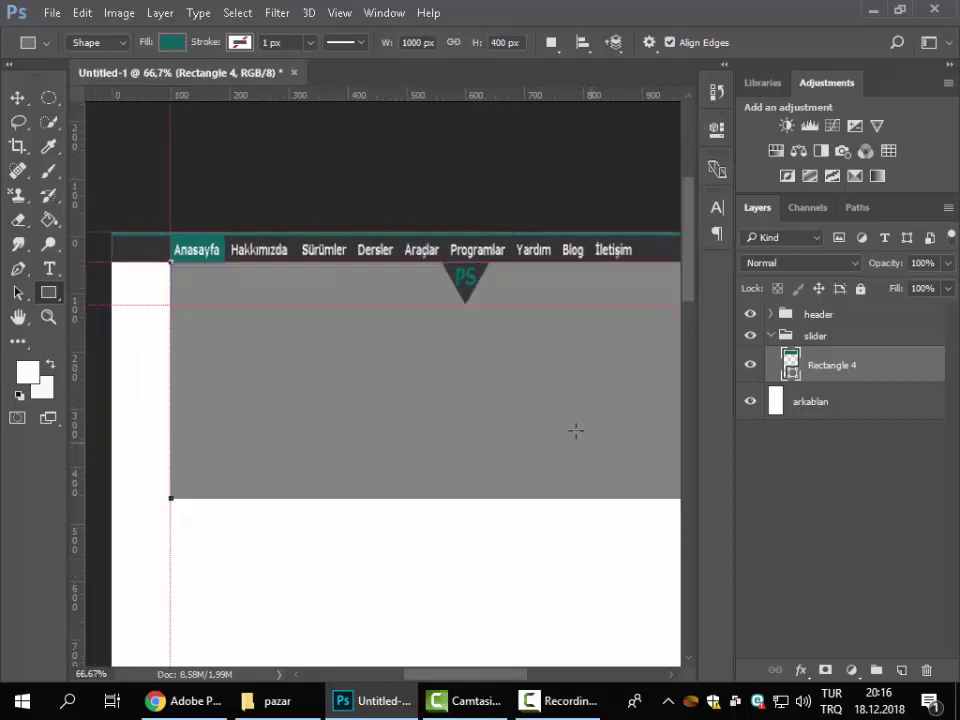
- Add a new layer and draw a grey six-sided hexagon, Polygon 2, at the slider's top-left
key(ctrl+minus)
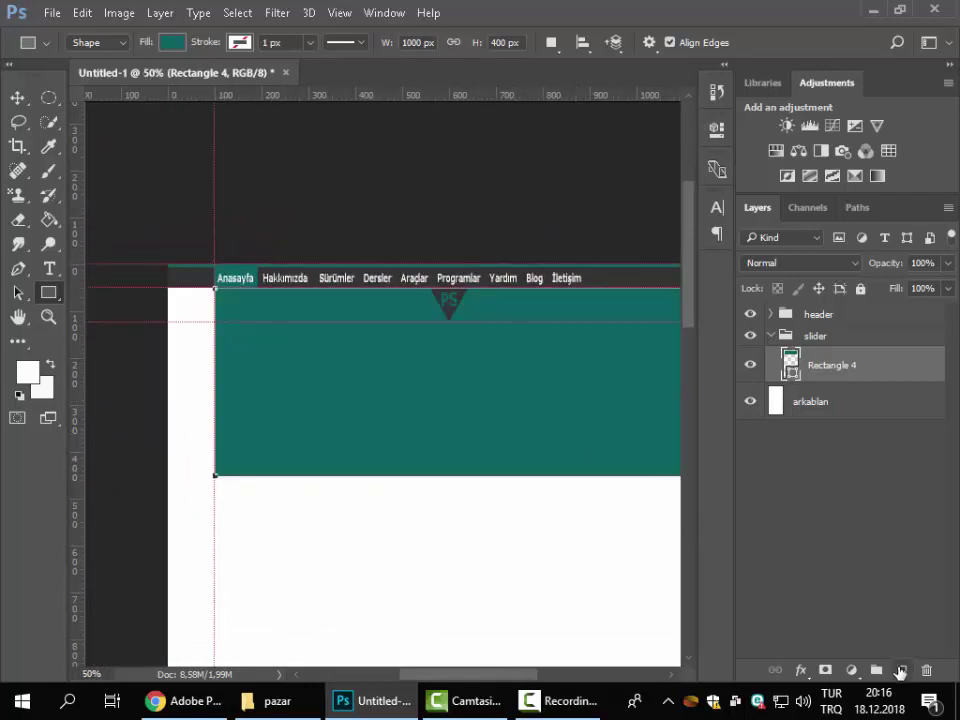
click(901, 670)
right_click(55, 298)
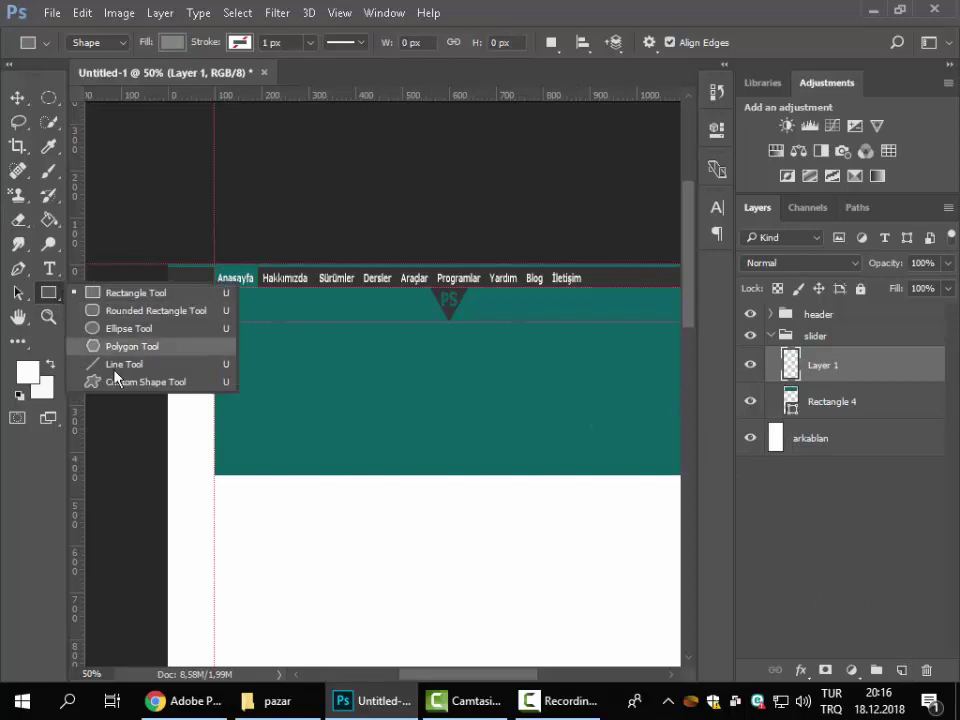
key(Escape)
key(shift+u)
key(shift+u)
key(shift+u)
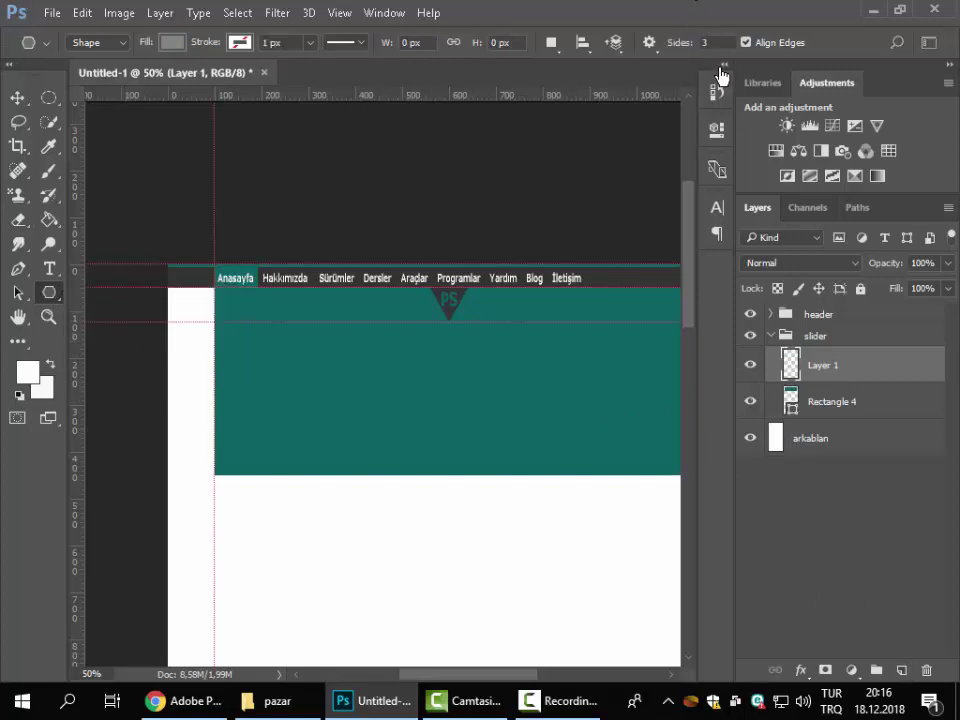
click(648, 43)
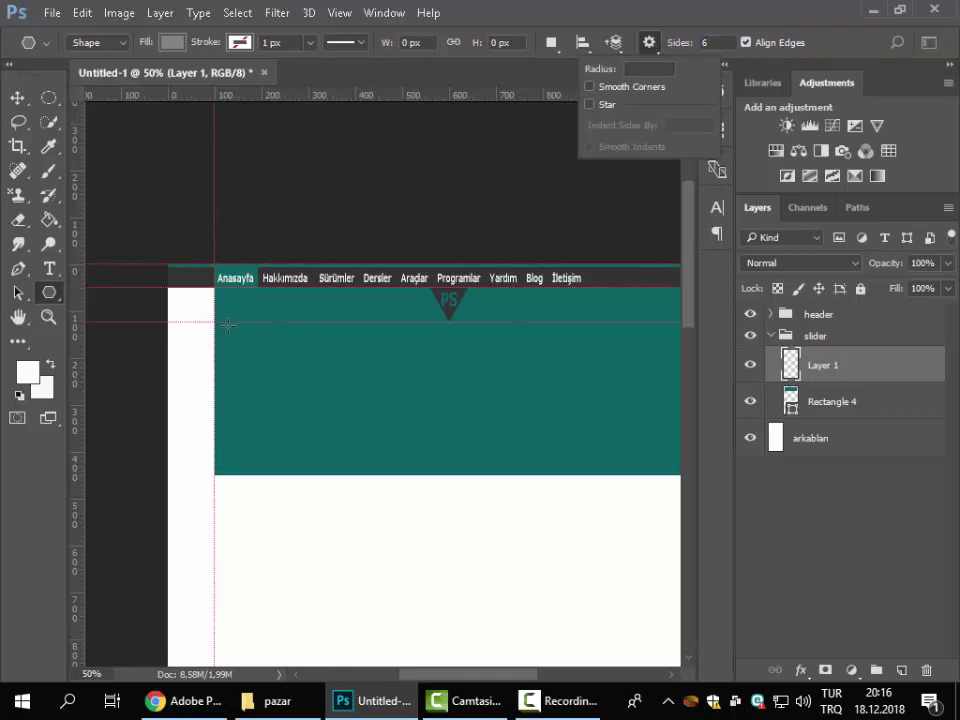
mouse_move(231, 325)
mouse_down()
mouse_move(258, 343)
mouse_move(264, 353)
mouse_move(253, 359)
mouse_up()
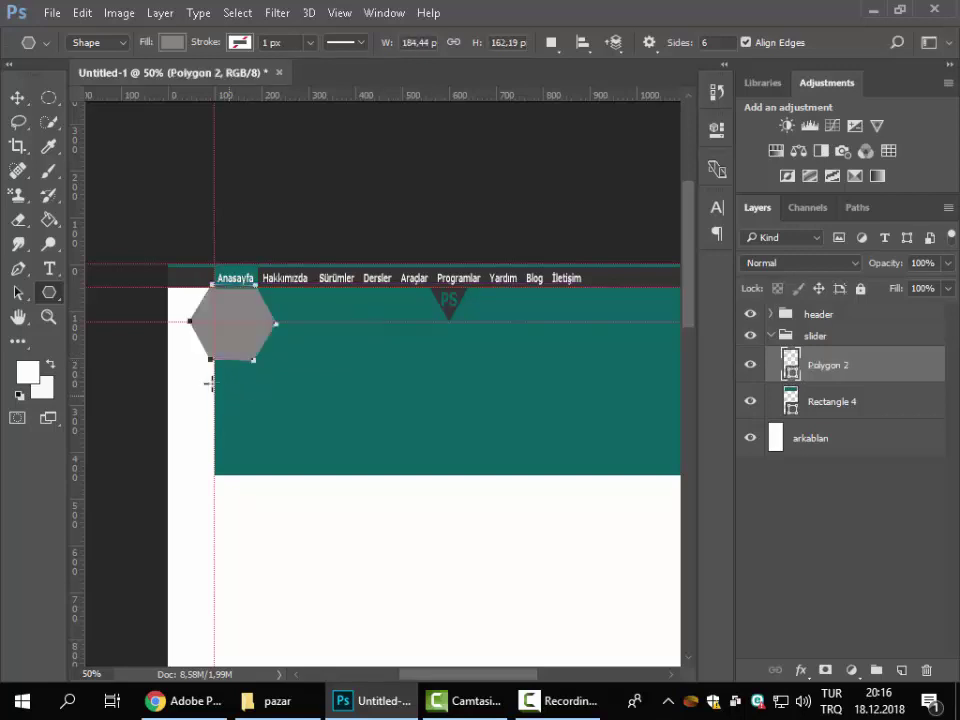
- Nudge the grey hexagon right and down with Shift+arrow keys
click(17, 97)
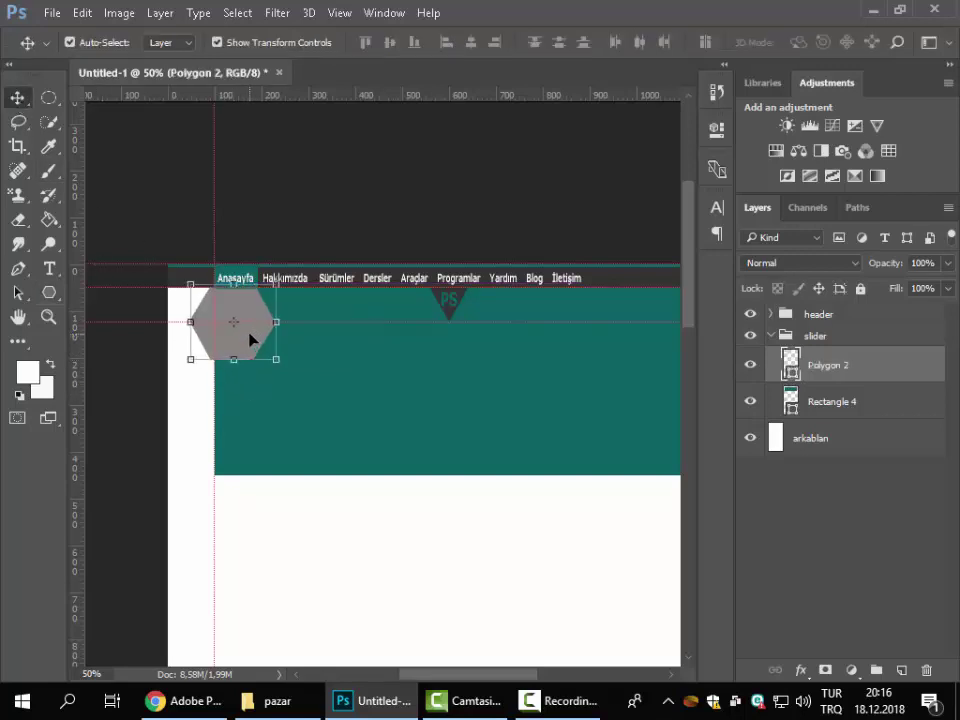
key(shift+Right)
key(shift+Right)
key(shift+Right)
key(shift+Right)
key(shift+Right)
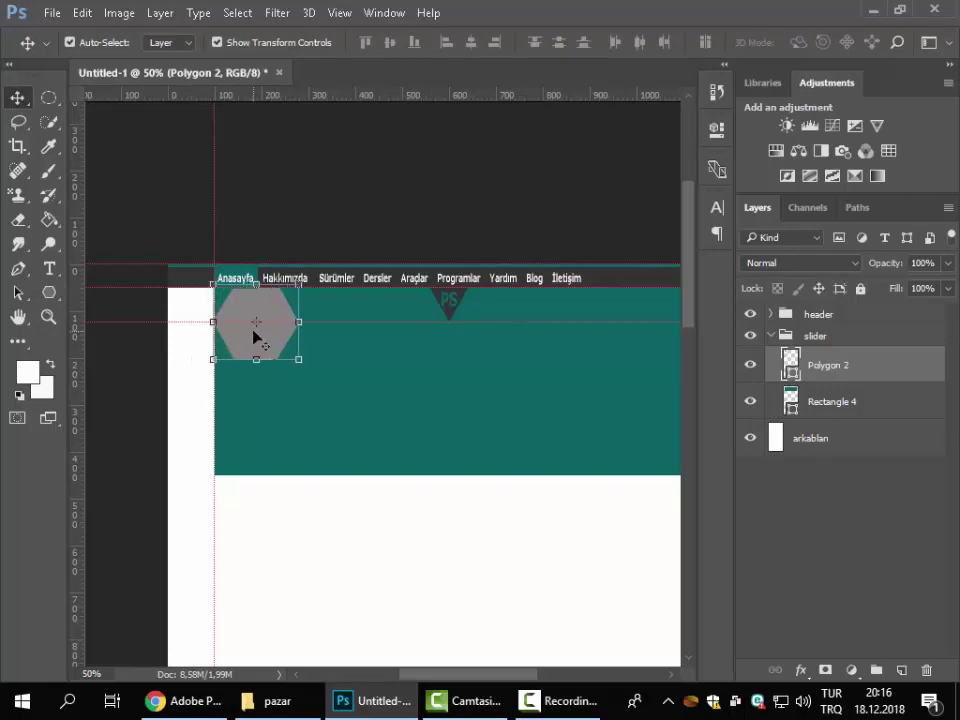
key(shift+Down)
key(shift+Down)
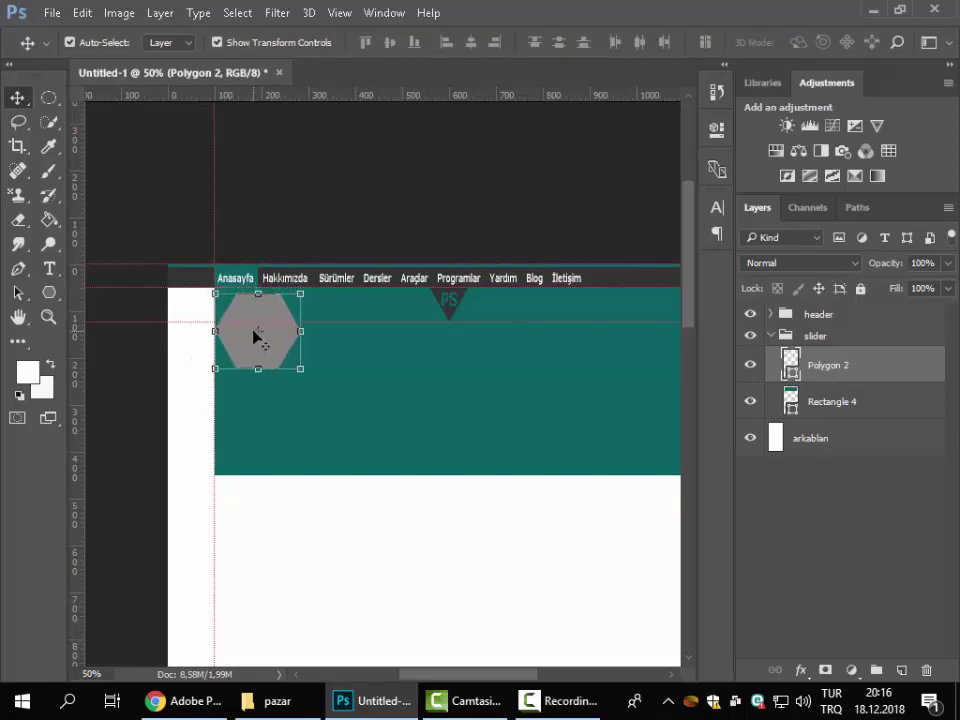
key(shift+Down)
key(shift+Down)
key(shift+Down)
key(shift+Down)
key(shift+Down)
key(shift+Down)
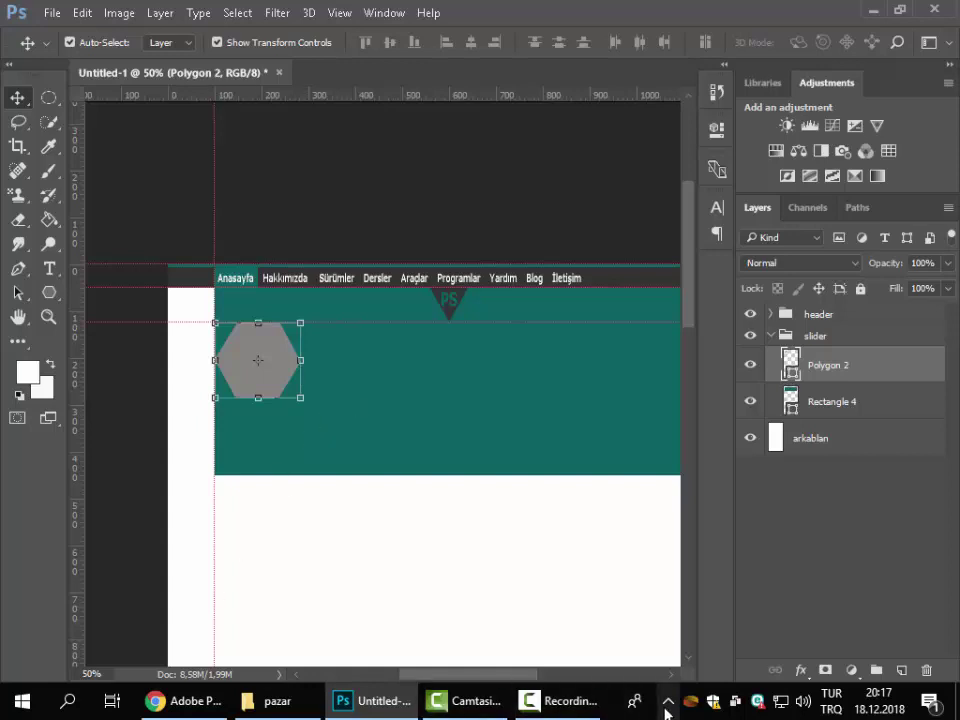
- Delete the Polygon 2 layer and open Web tasarımı.psd in a second tab
click(684, 665)
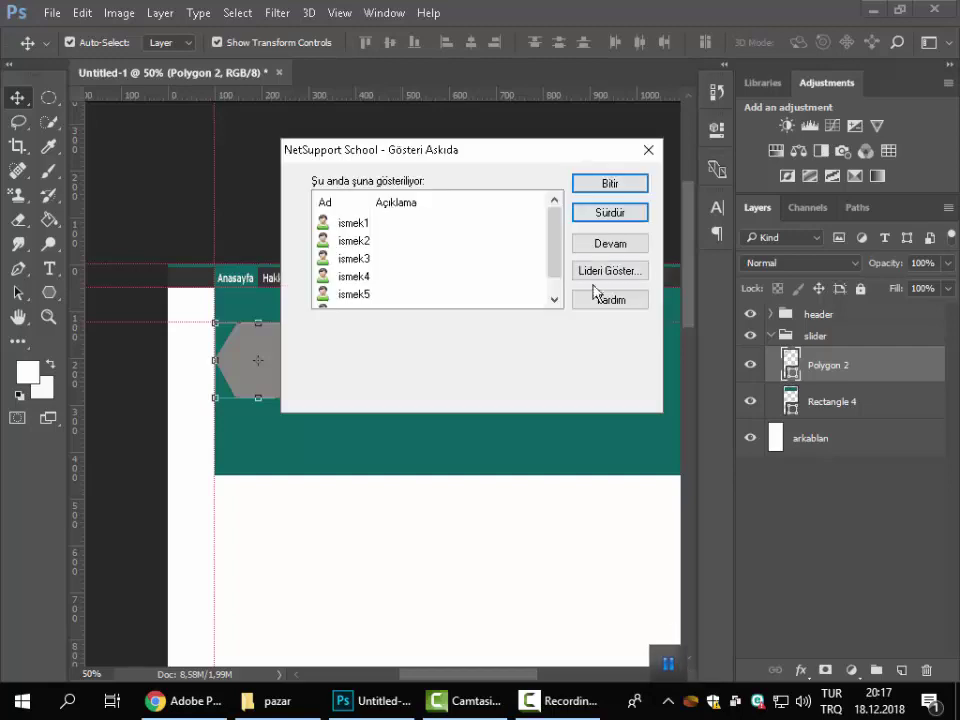
click(606, 188)
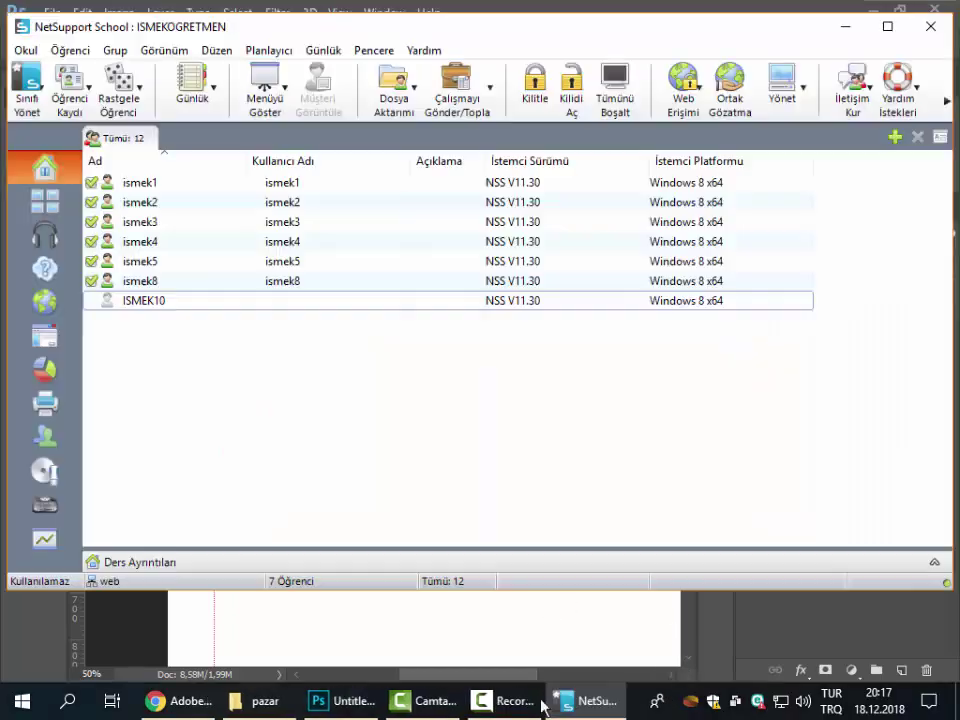
click(497, 703)
- Zoom the canvas in to 66.7%
click(862, 630)
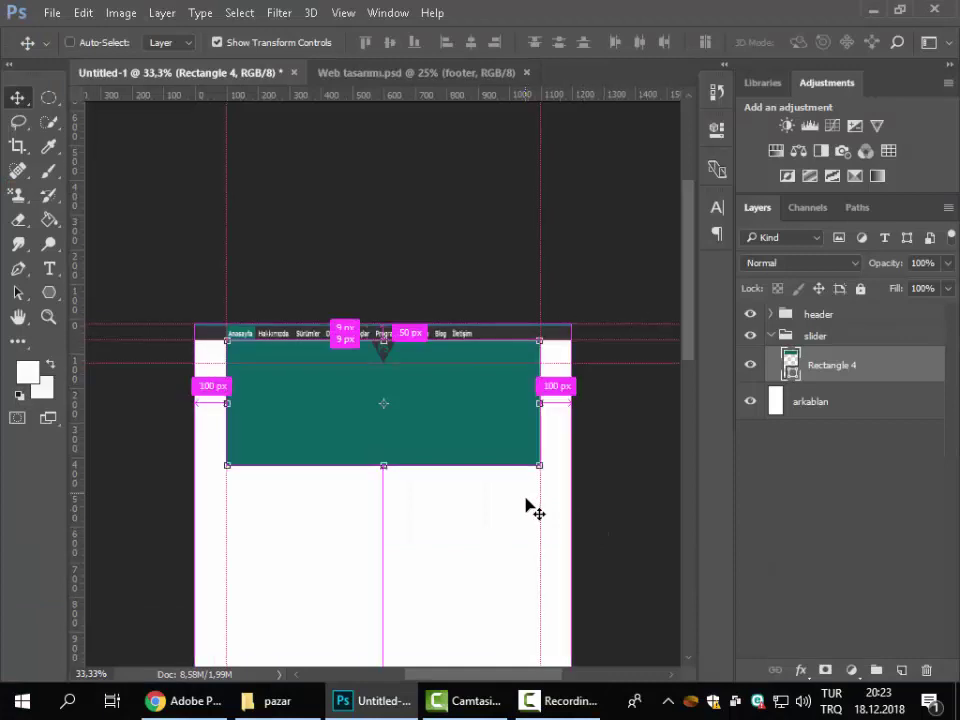
key(ctrl+plus)
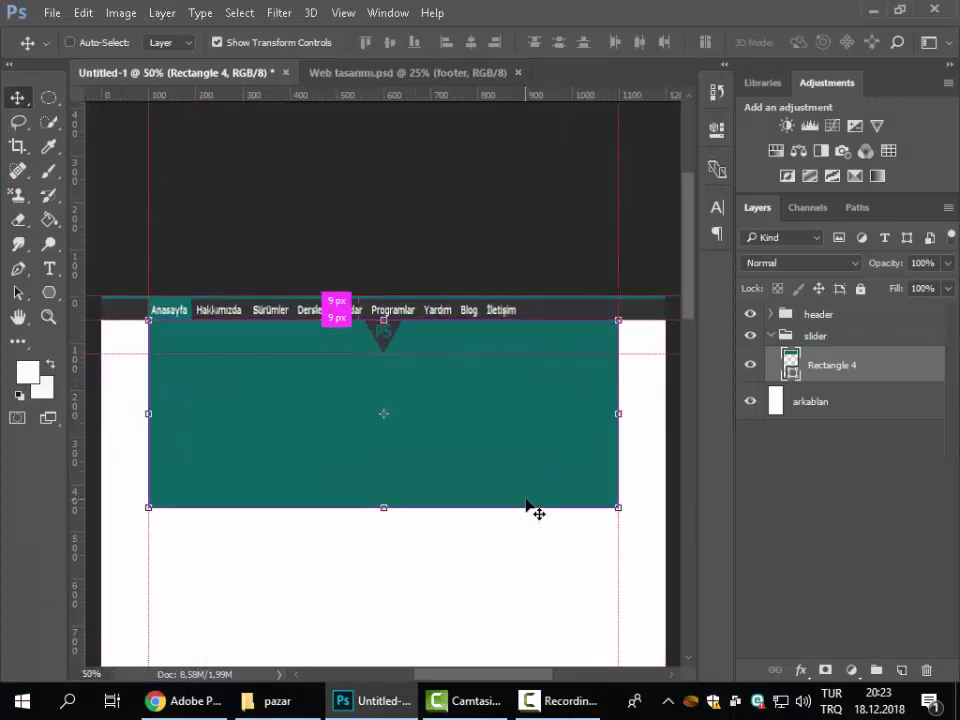
key(ctrl+plus)
scroll(495, 676, left, 5)
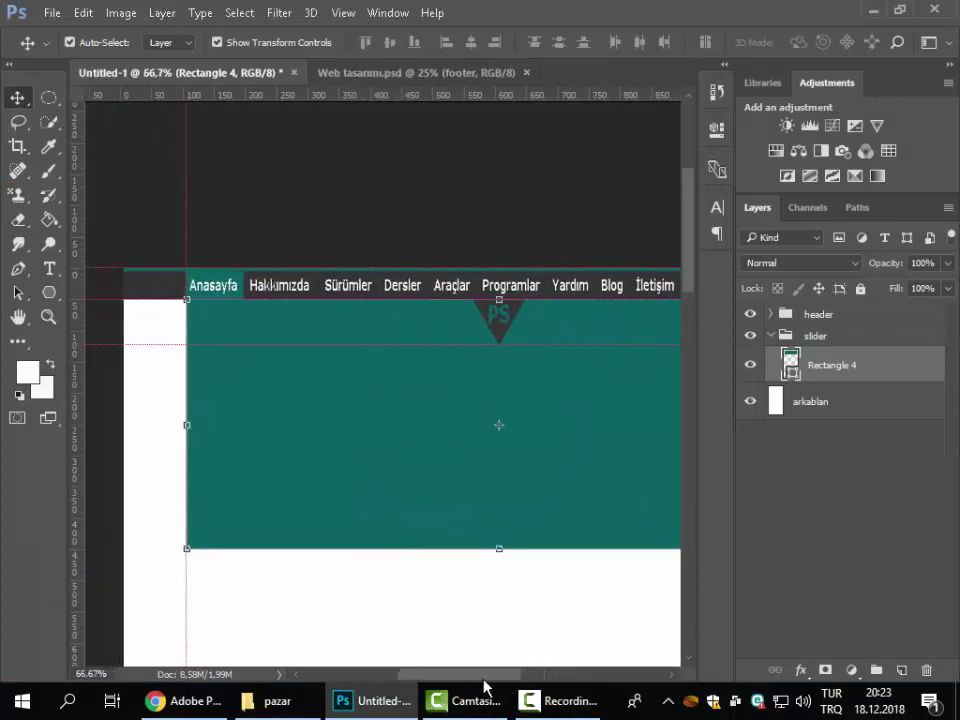
- Select the Polygon tool, keep its fill teal, and add empty Layer 1 above Rectangle 4
click(49, 292)
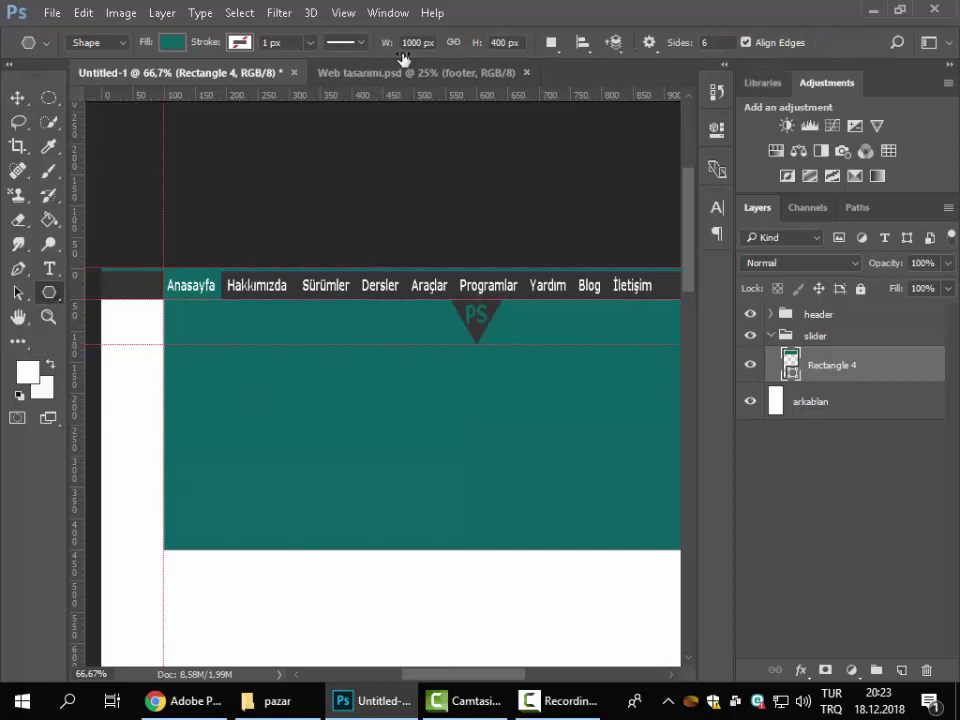
click(173, 42)
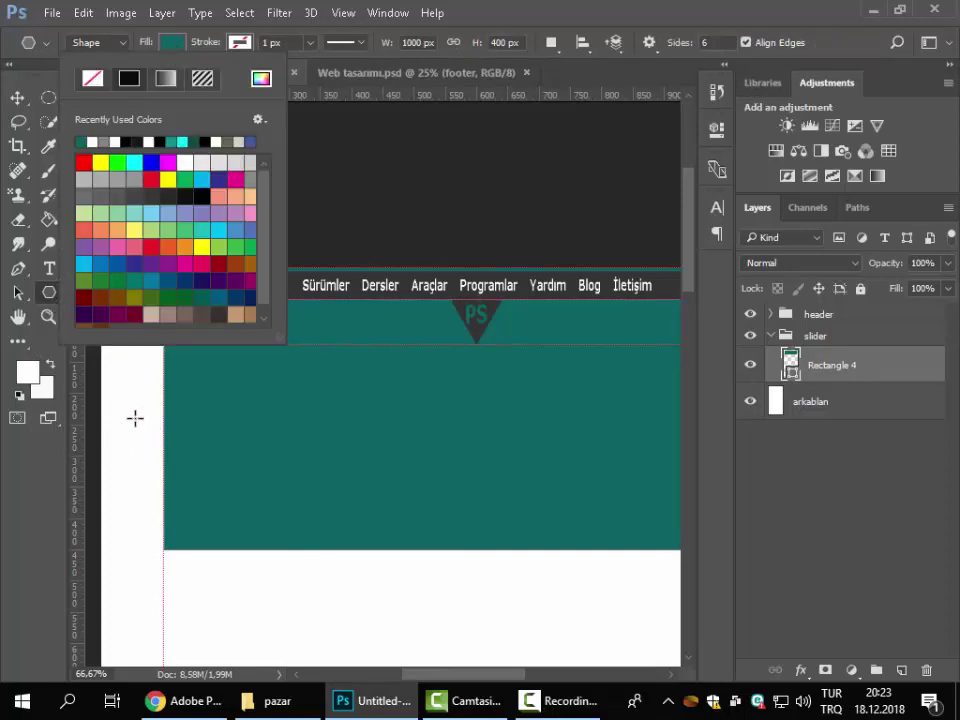
click(97, 140)
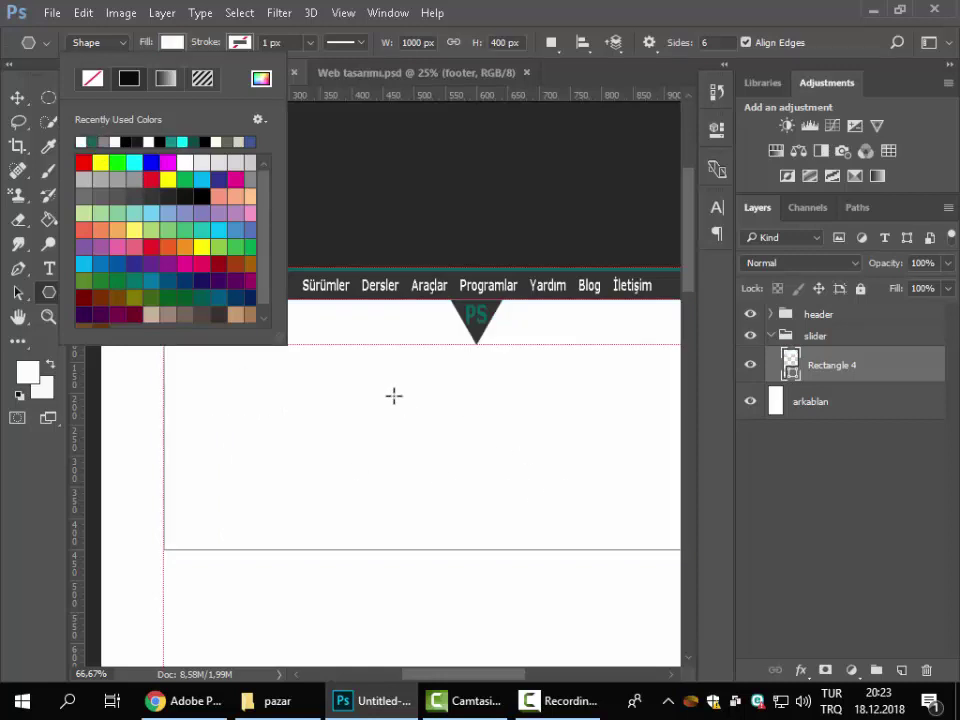
click(97, 141)
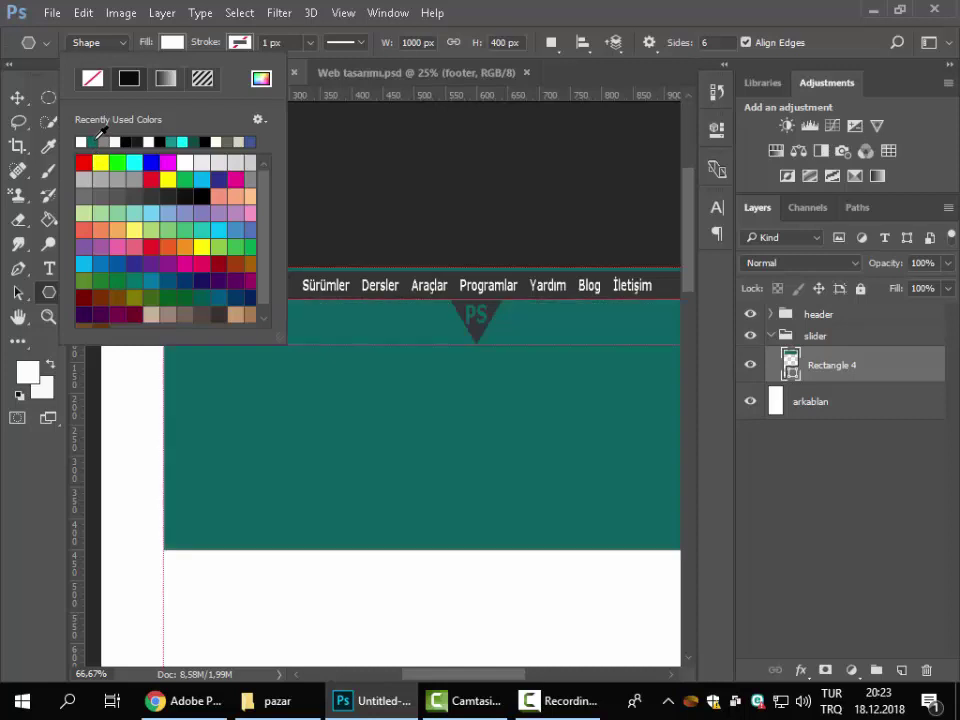
click(846, 388)
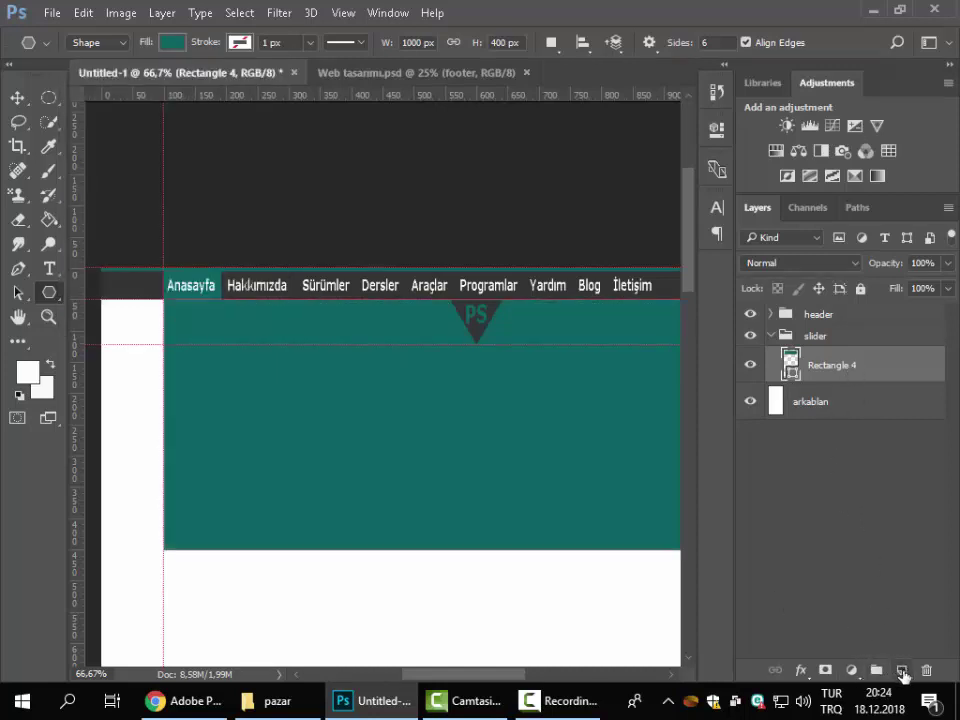
click(902, 671)
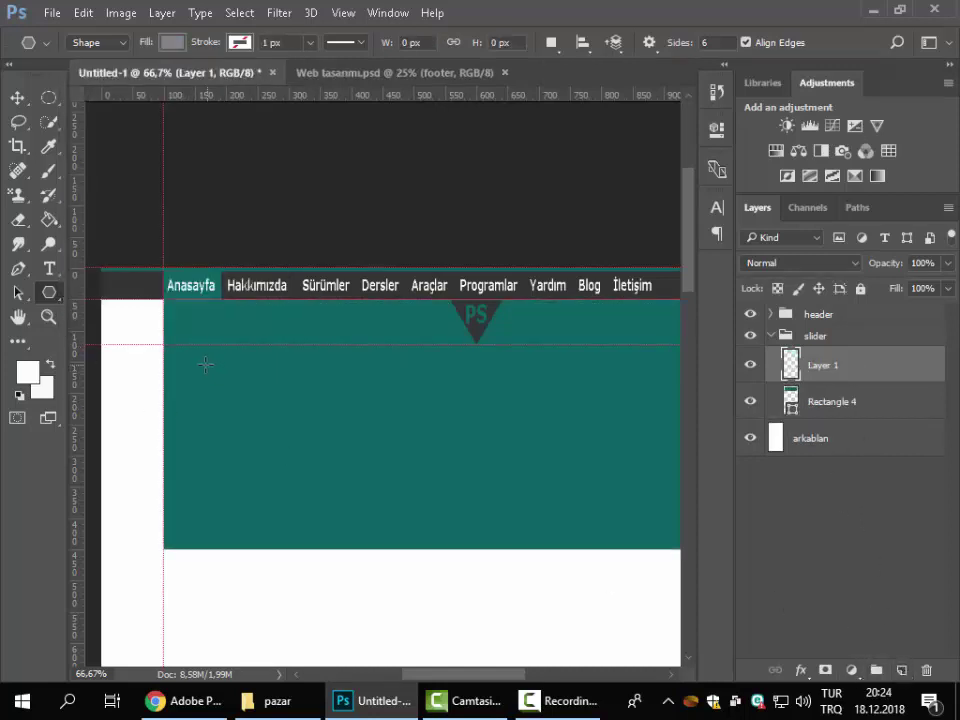
click(176, 42)
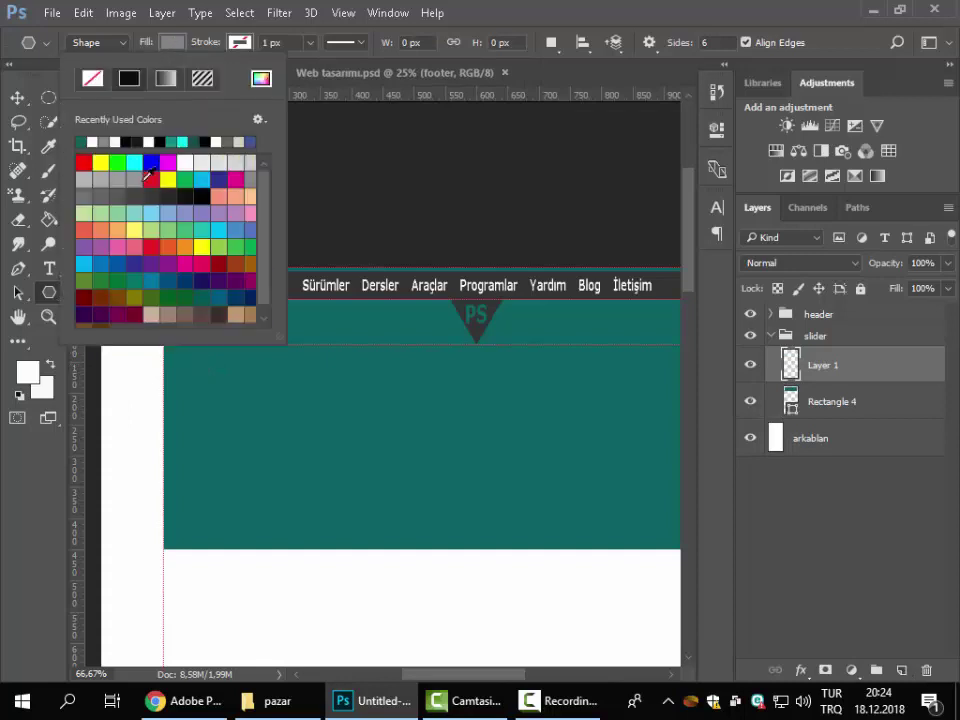
- Draw a white hexagon, Polygon 2, about 198 × 171 px at the slider's left edge
click(92, 141)
mouse_move(229, 398)
mouse_down()
mouse_move(270, 414)
mouse_move(279, 398)
mouse_move(288, 409)
mouse_move(273, 404)
mouse_move(285, 404)
mouse_up()
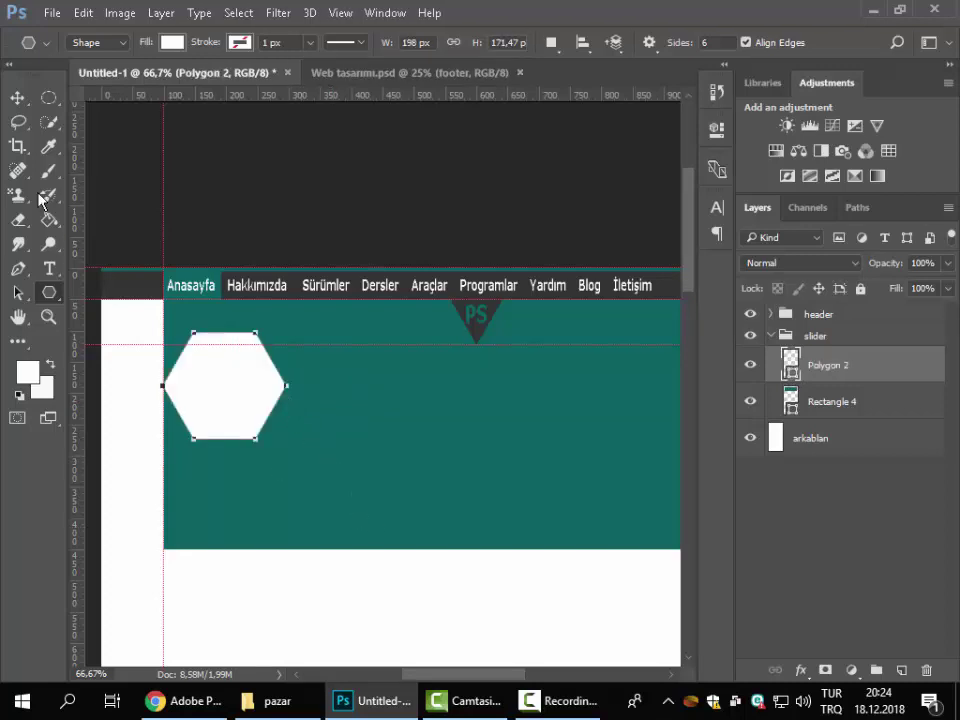
- Rotate the white hexagon 90° clockwise so its points face up and down, then nudge it lower
click(18, 99)
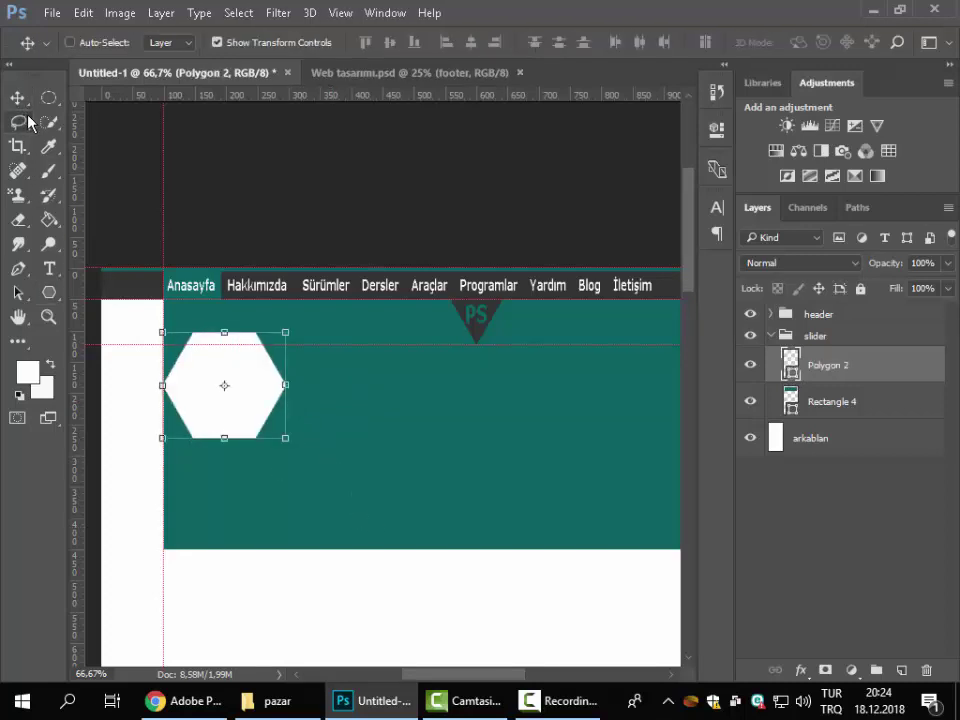
key(ctrl+t)
right_click(246, 379)
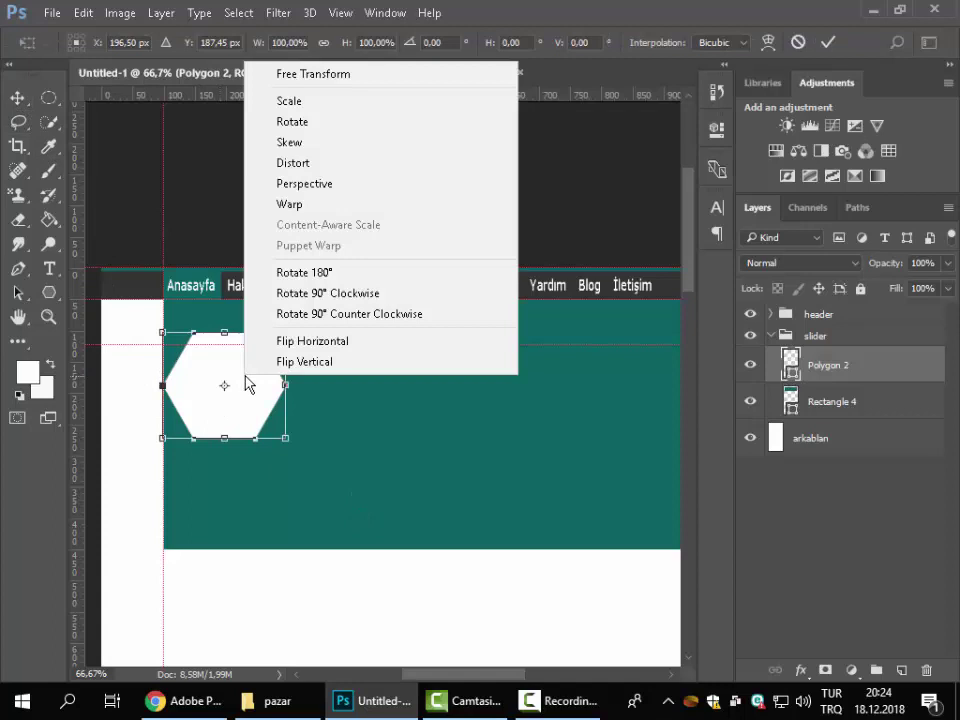
click(300, 341)
drag(317, 296, 313, 478)
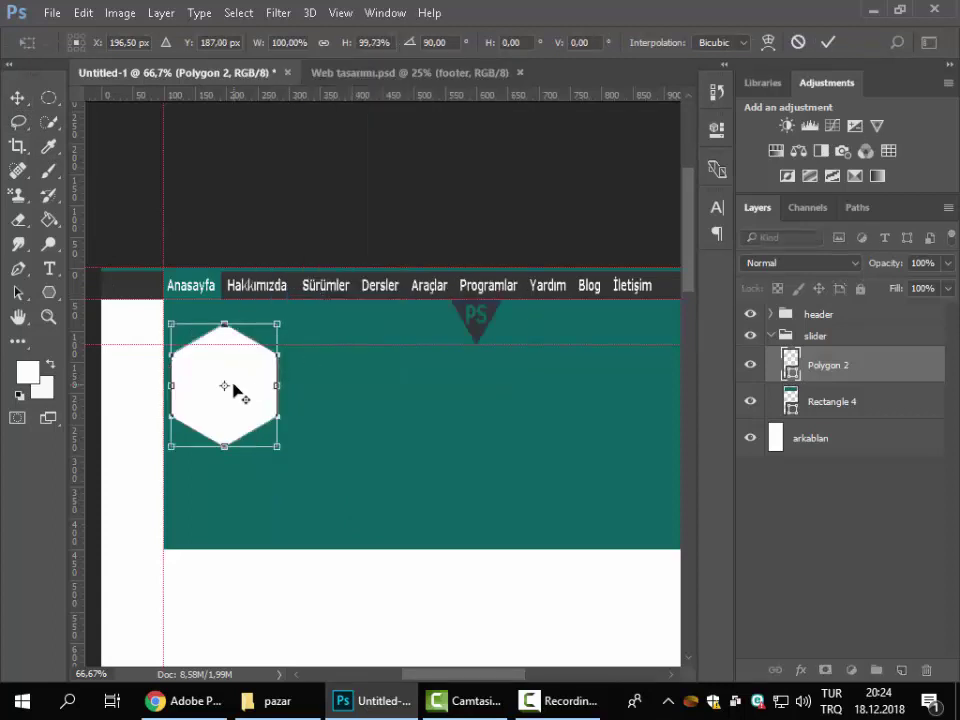
key(Return)
key(Down)
key(Down)
key(Down)
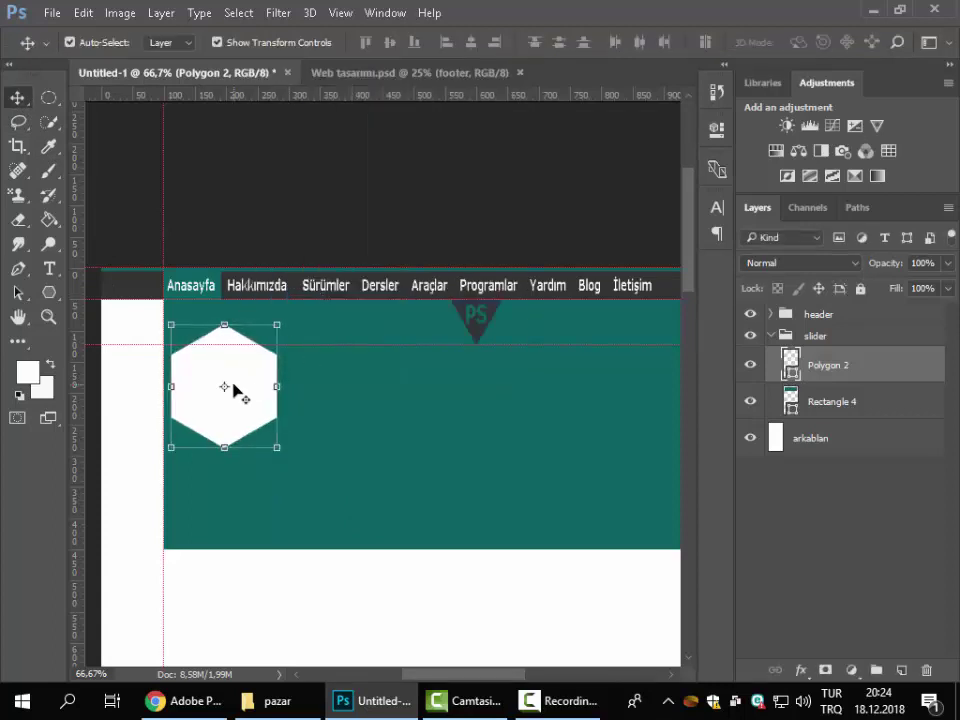
key(Down)
key(Down)
key(Down)
key(Down)
key(Down)
key(Down)
key(Down)
key(Down)
key(Down)
key(Down)
key(Down)
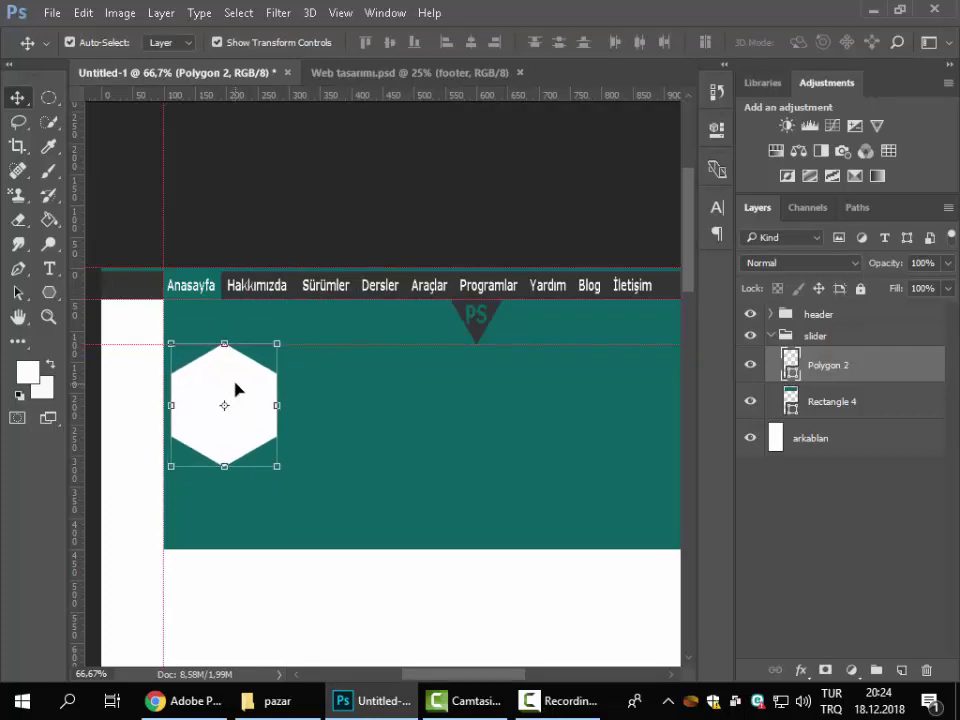
key(Down)
key(Down)
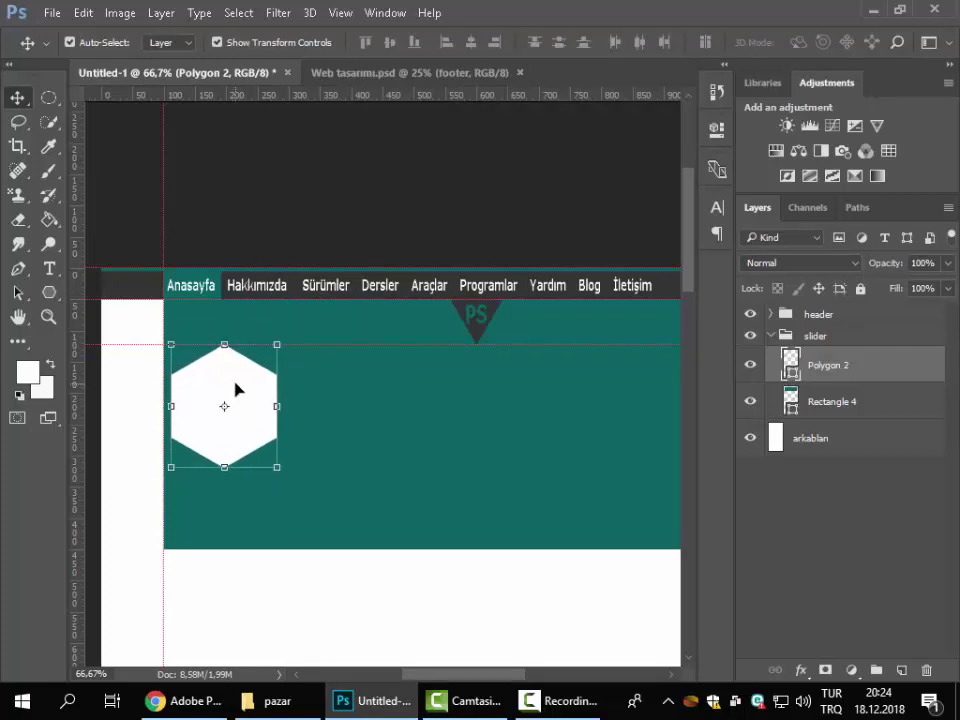
- Duplicate the hexagon as Polygon 2 copy and shift it to the right
key(ctrl+j)
key(Right)
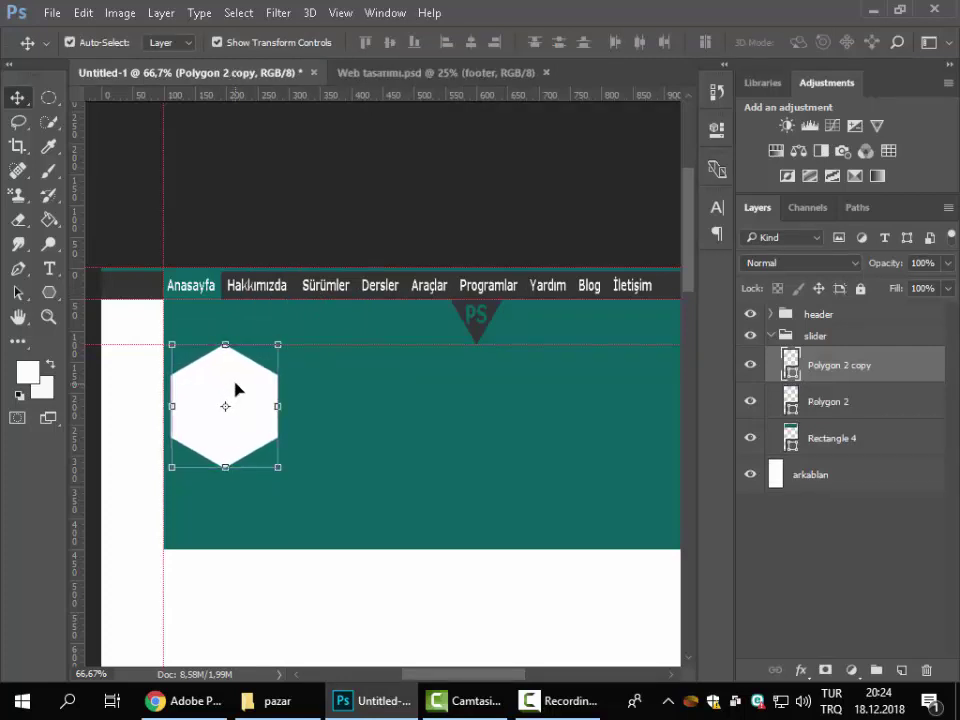
key(Right)
key(Right)
key(Right)
key(Right)
key(Right)
key(Right)
key(Right)
key(Right)
key(Right)
key(Right)
key(Right)
key(Right)
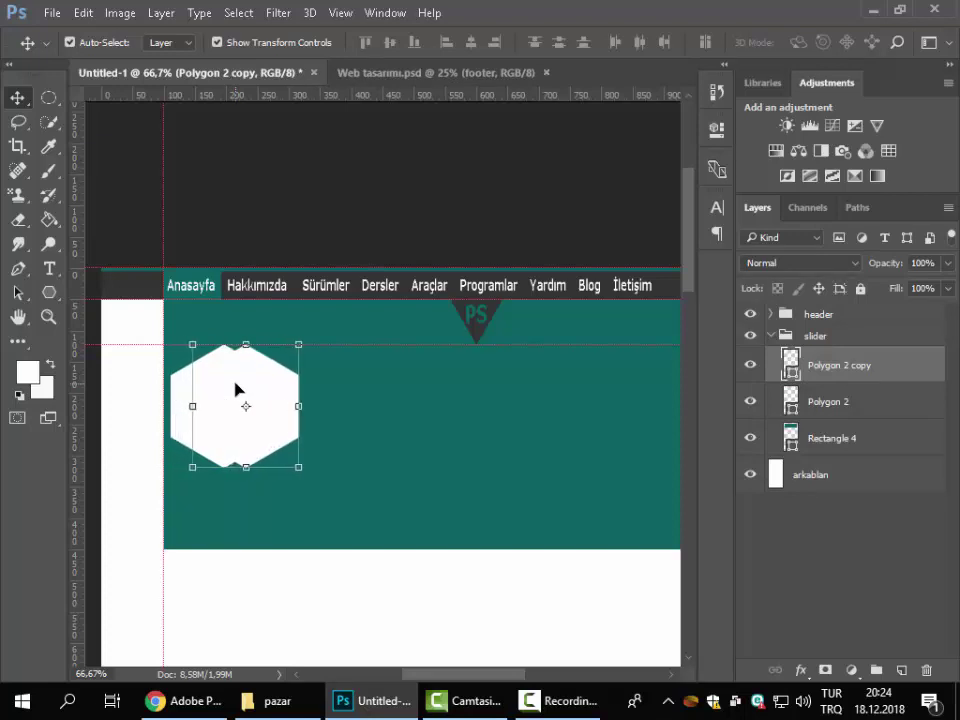
key(Right)
key(Right)
key(Right)
key(Right)
key(Right)
key(Right)
key(Right)
key(Right)
key(Right)
key(Right)
key(Right)
key(Right)
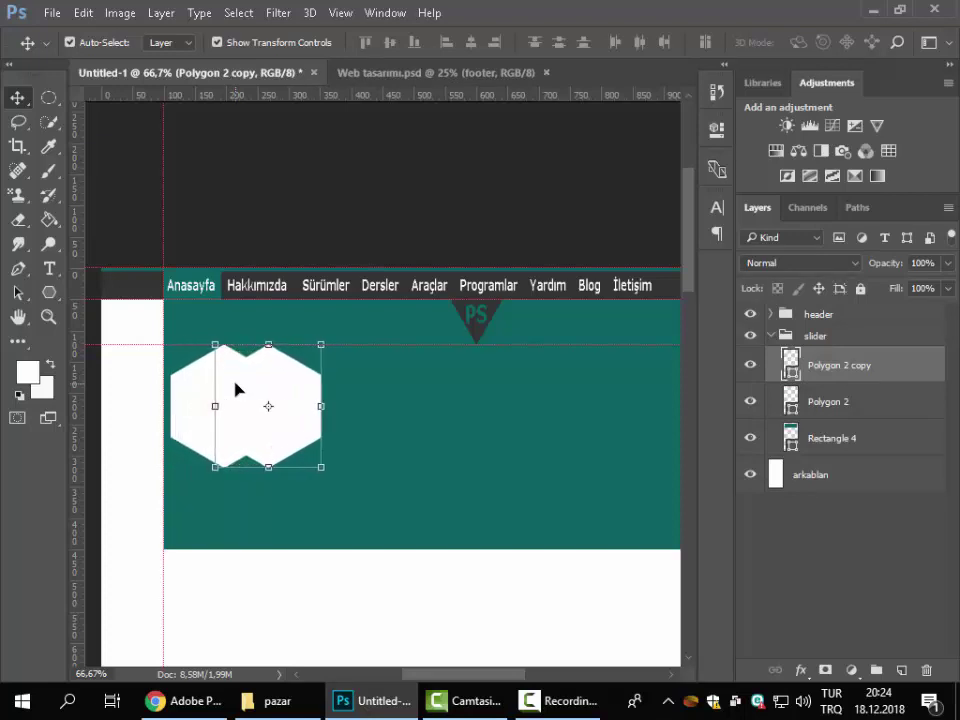
key(Right)
key(Right)
key(Right)
key(Right)
key(Right)
key(Right)
key(Right)
key(Right)
key(Right)
key(Right)
key(Right)
key(Right)
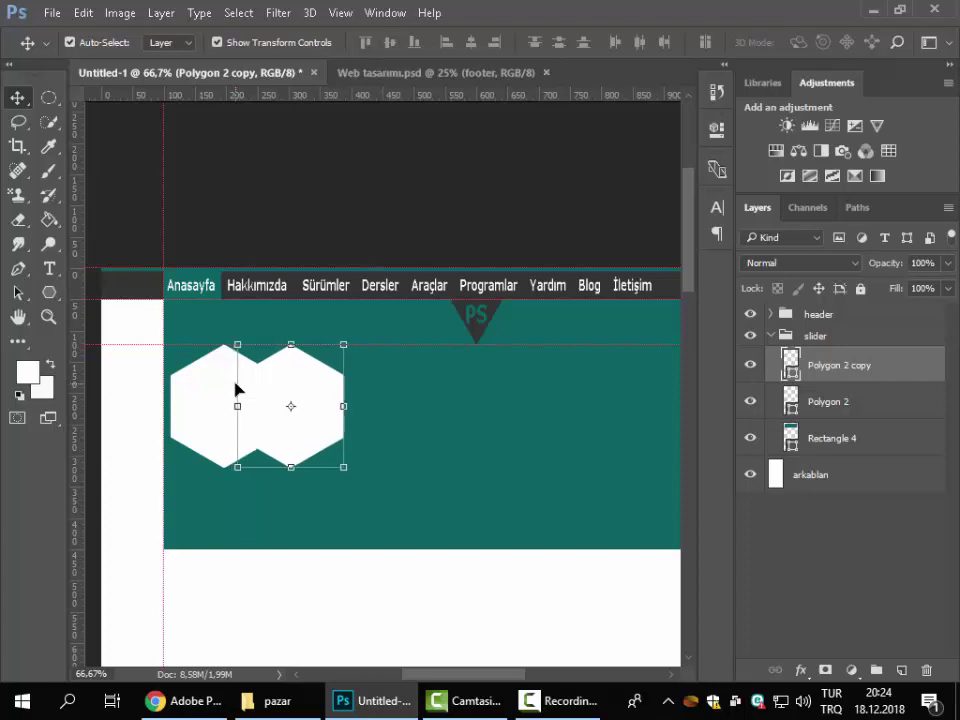
key(Right)
key(Right)
key(Right)
key(Right)
key(Right)
key(Right)
key(Right)
key(Right)
key(Right)
key(Right)
key(Right)
key(Right)
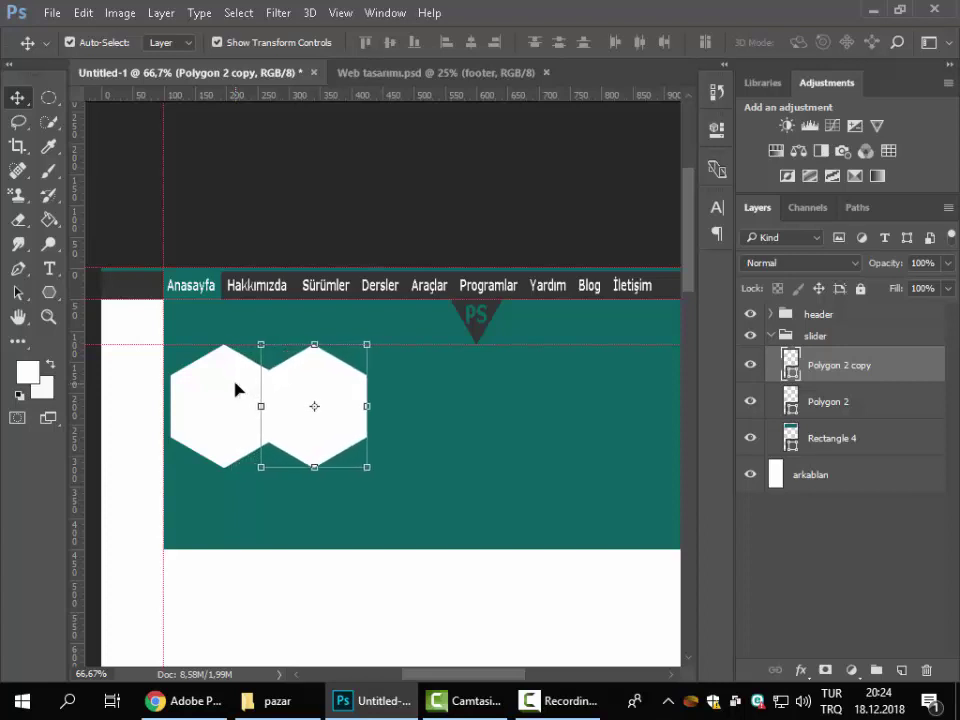
key(Right)
key(Right)
key(Right)
key(Right)
key(Right)
key(Right)
key(Right)
key(Right)
key(Right)
key(Right)
key(Right)
key(Right)
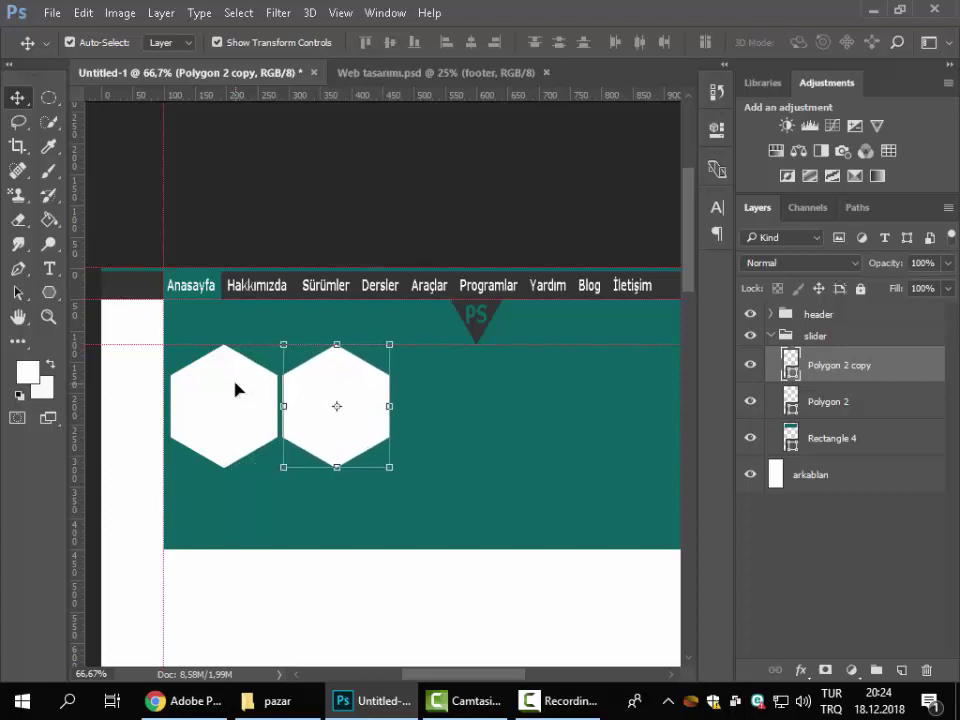
key(Right)
key(Right)
key(Right)
key(Right)
key(Right)
key(Right)
key(Right)
key(Right)
key(Right)
key(Right)
key(Right)
key(Right)
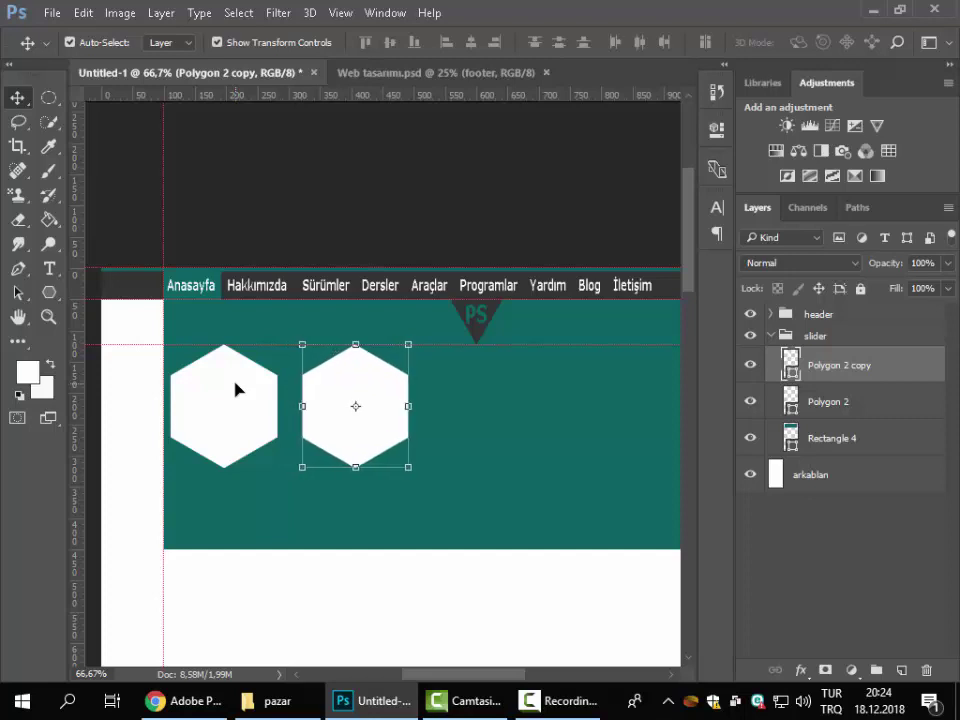
key(Right)
- Widen the gap between the hexagons to 47 px and select both hexagon layers
key(ctrl)
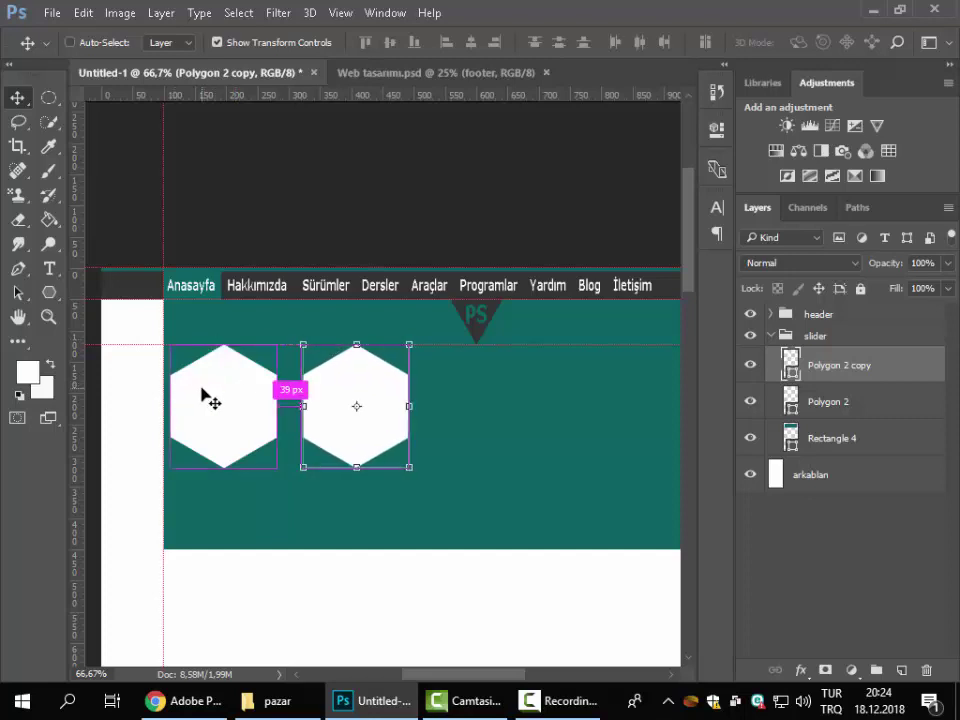
key(Right)
key(Right)
key(Right)
key(Right)
key(Right)
key(Right)
key(Right)
key(Right)
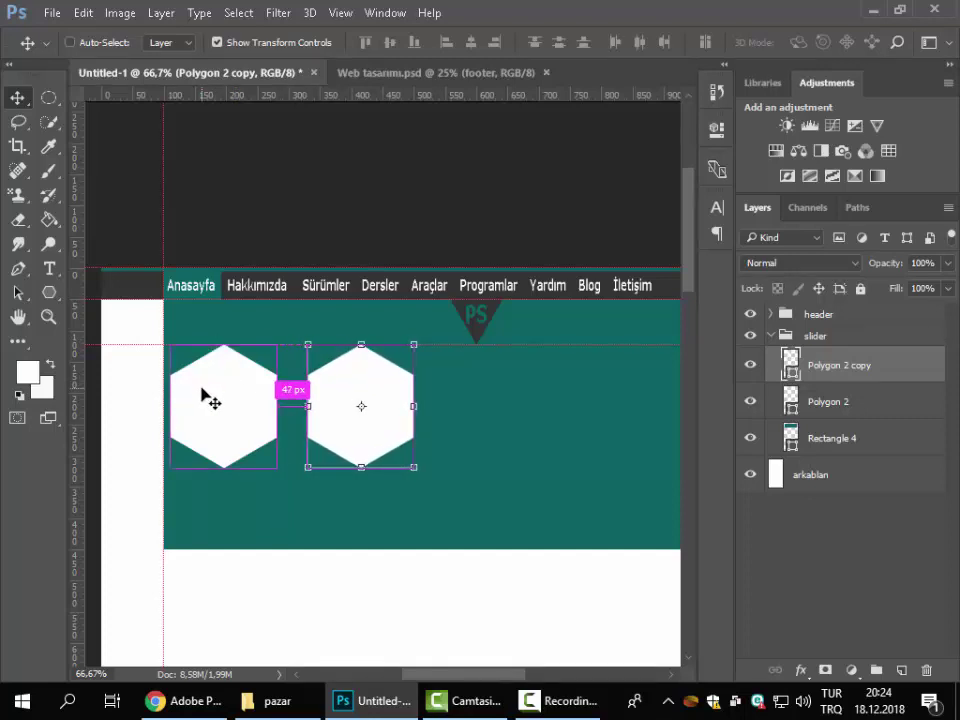
key(Right)
key(Right)
key(Right)
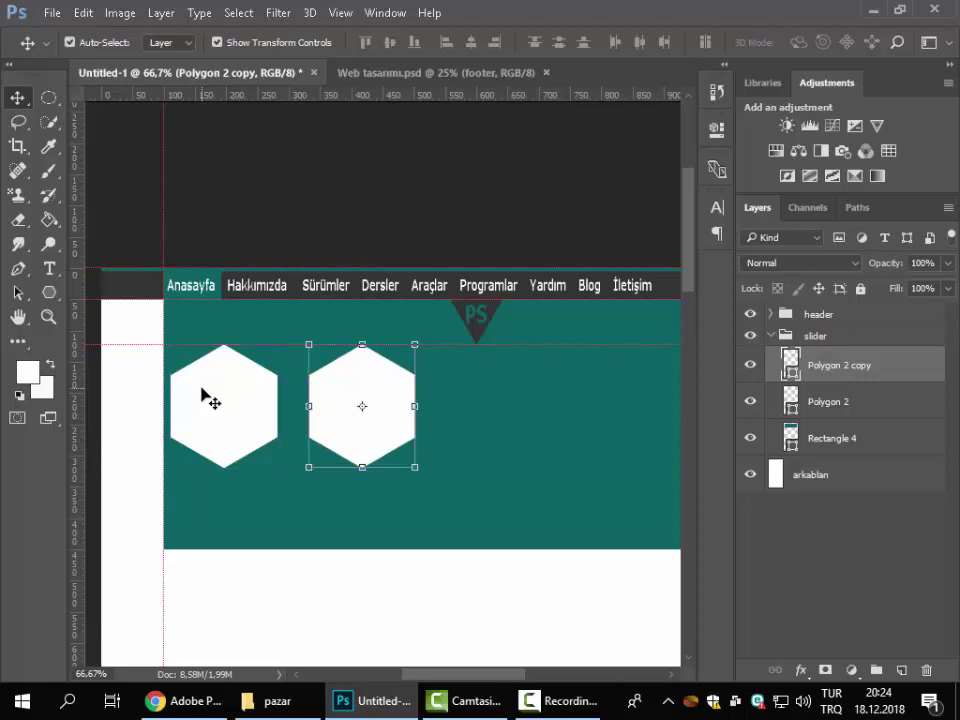
shift+click(836, 408)
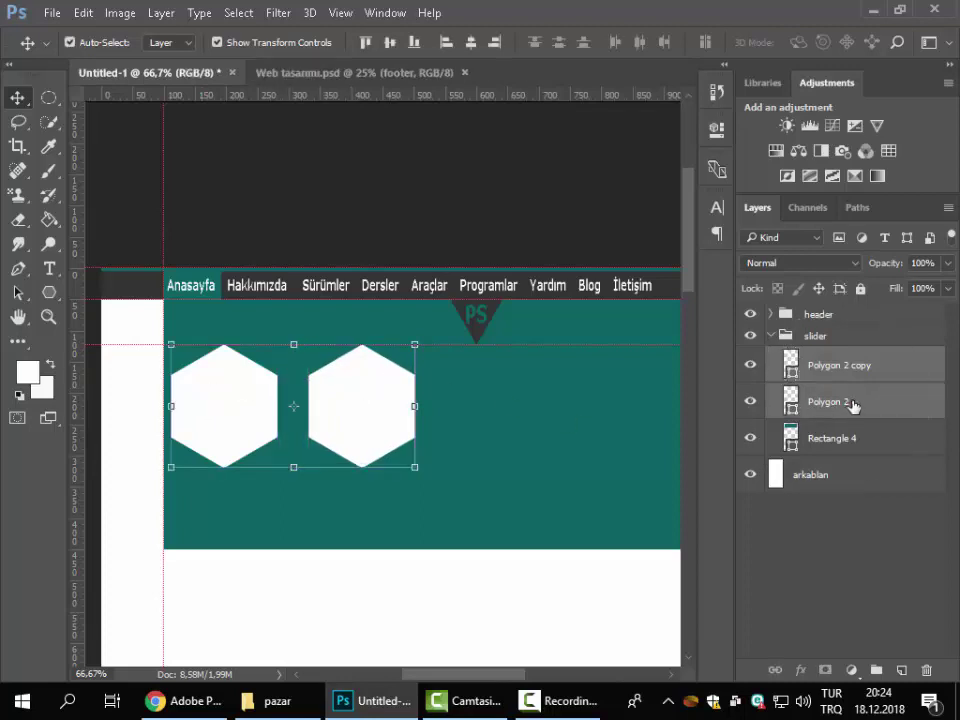
- Duplicate the hexagon pair and nudge the copies right, leaving a 49 px gap
key(ctrl+j)
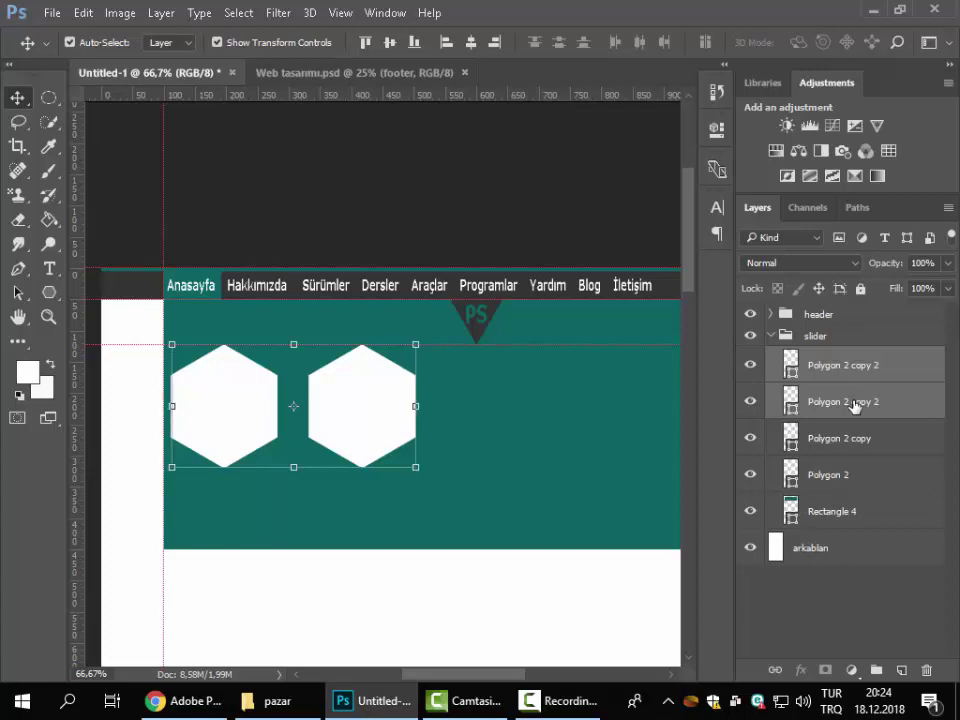
key(Right)
key(Right)
key(Right)
key(Right)
key(Right)
key(Right)
key(Right)
key(Right)
key(Right)
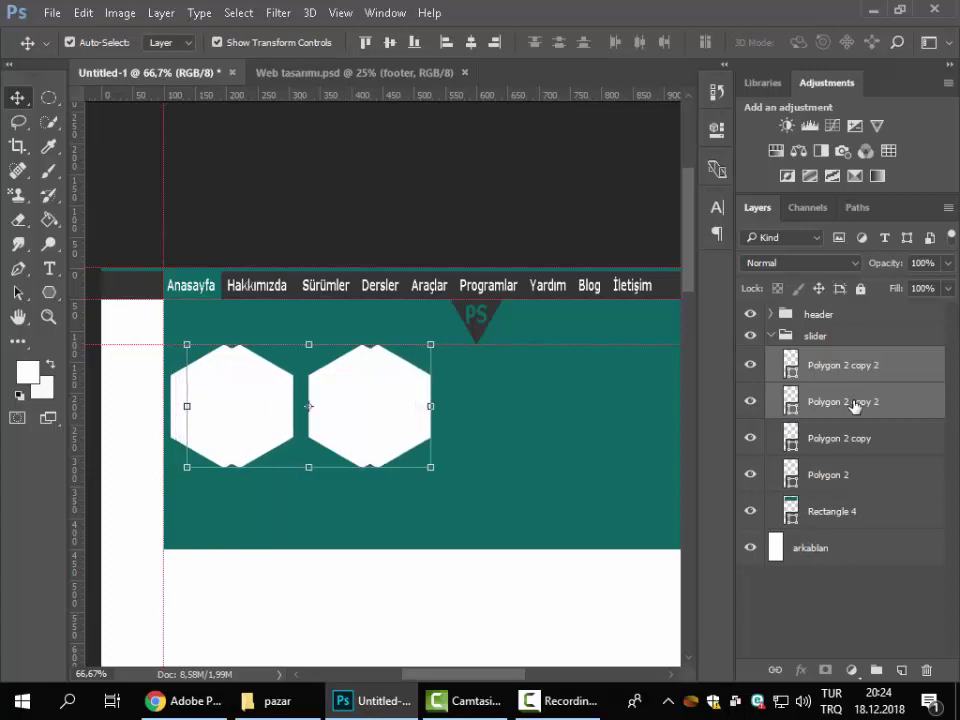
key(Right)
key(Right)
key(Right)
key(Right)
key(Right)
key(Right)
key(Right)
key(Right)
key(Right)
key(Right)
key(Right)
key(Right)
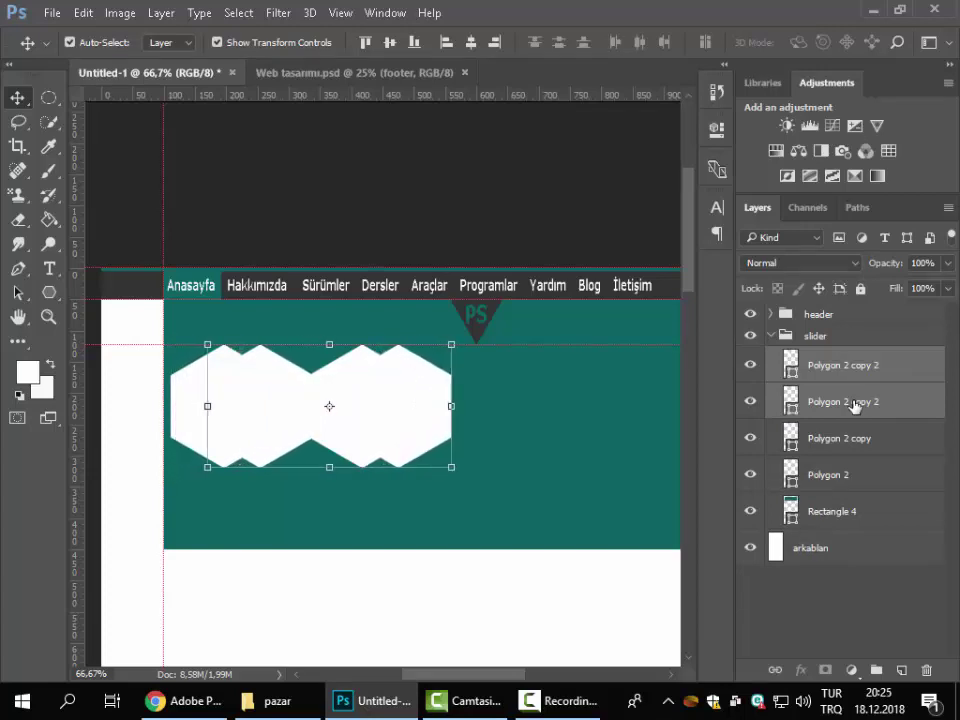
key(Right)
key(Right)
key(Right)
key(Right)
key(Right)
key(Right)
key(Right)
key(Right)
key(Right)
key(Right)
key(Right)
key(Right)
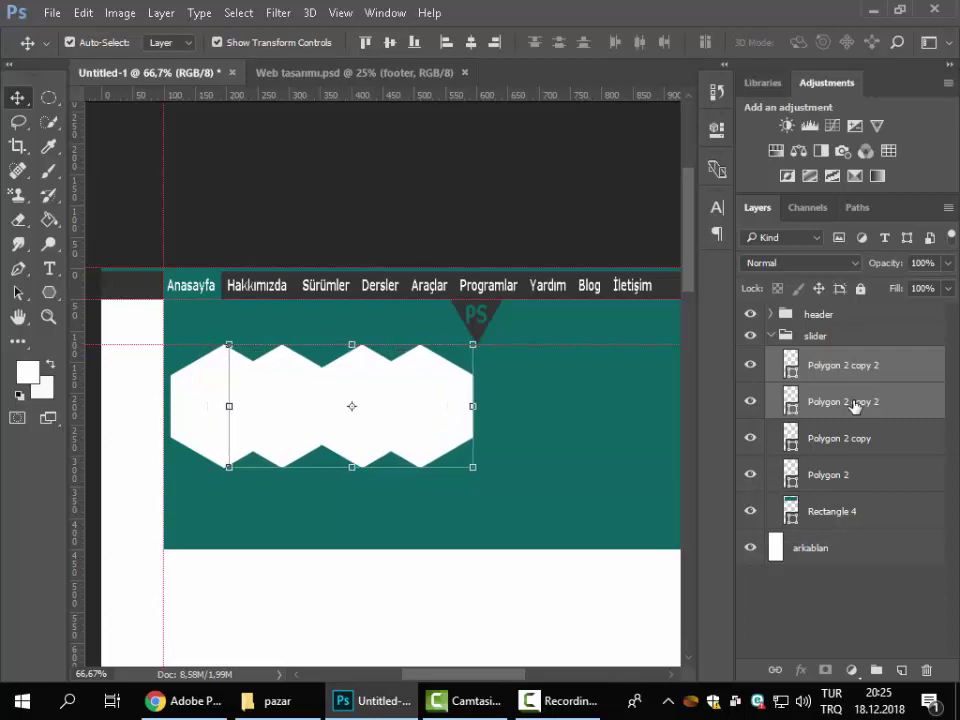
key(Right)
key(Right)
key(Right)
key(Right)
key(Right)
key(Right)
key(Right)
key(Right)
key(Right)
key(Right)
key(Right)
key(Right)
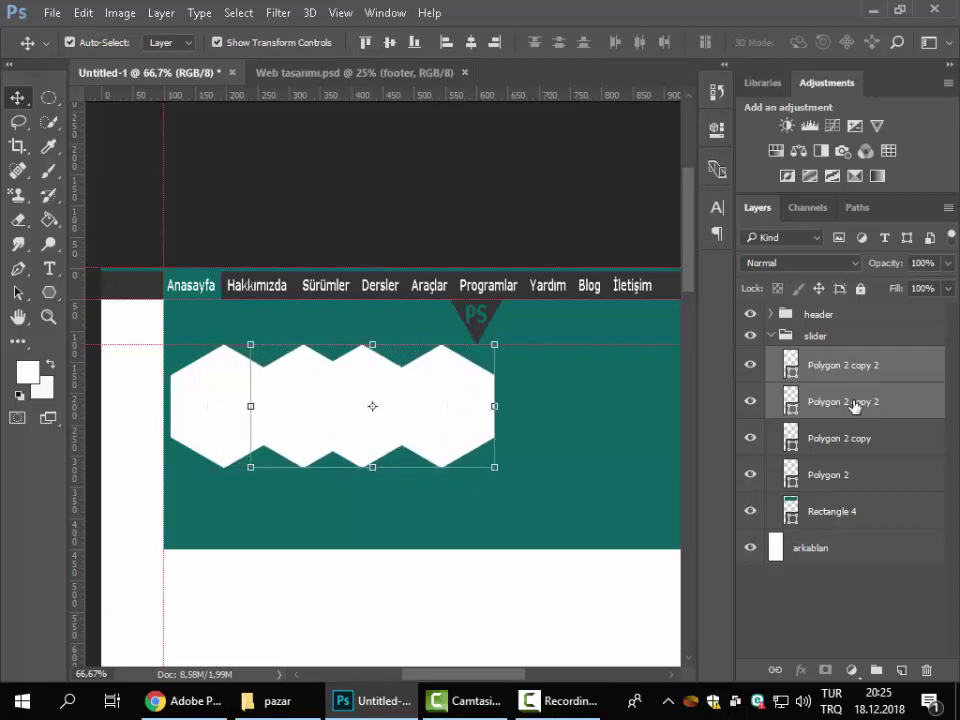
key(Right)
key(Right)
key(Right)
key(Right)
key(Right)
key(Right)
key(Right)
key(Right)
key(Right)
key(Right)
key(Right)
key(Right)
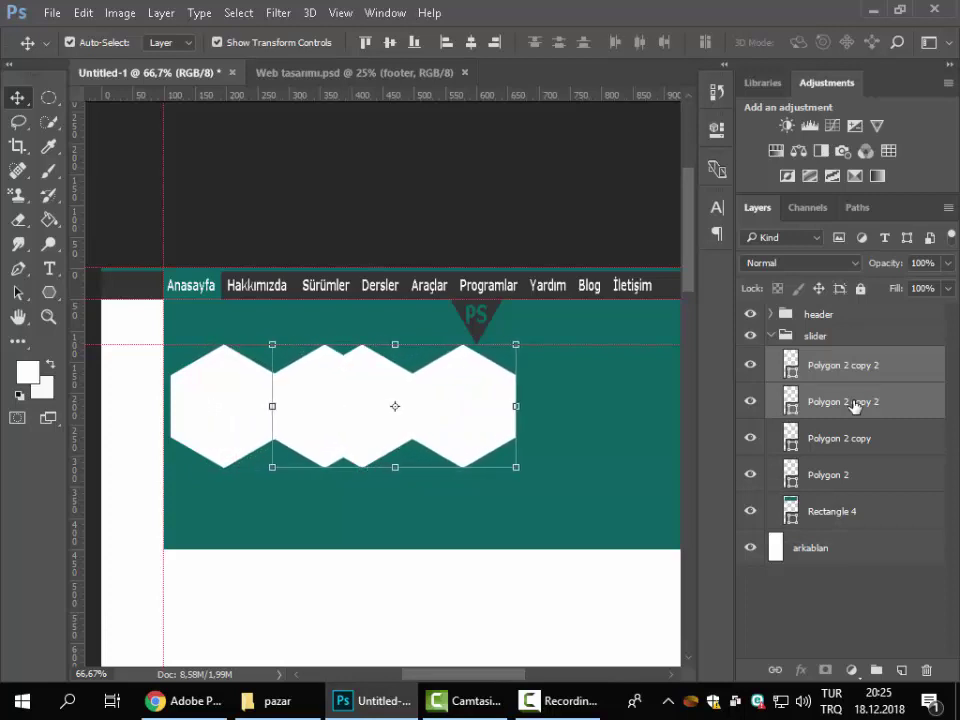
key(Right)
key(Right)
key(Right)
key(Right)
key(Right)
key(Right)
key(Right)
key(Right)
key(Right)
key(Right)
key(Right)
key(Right)
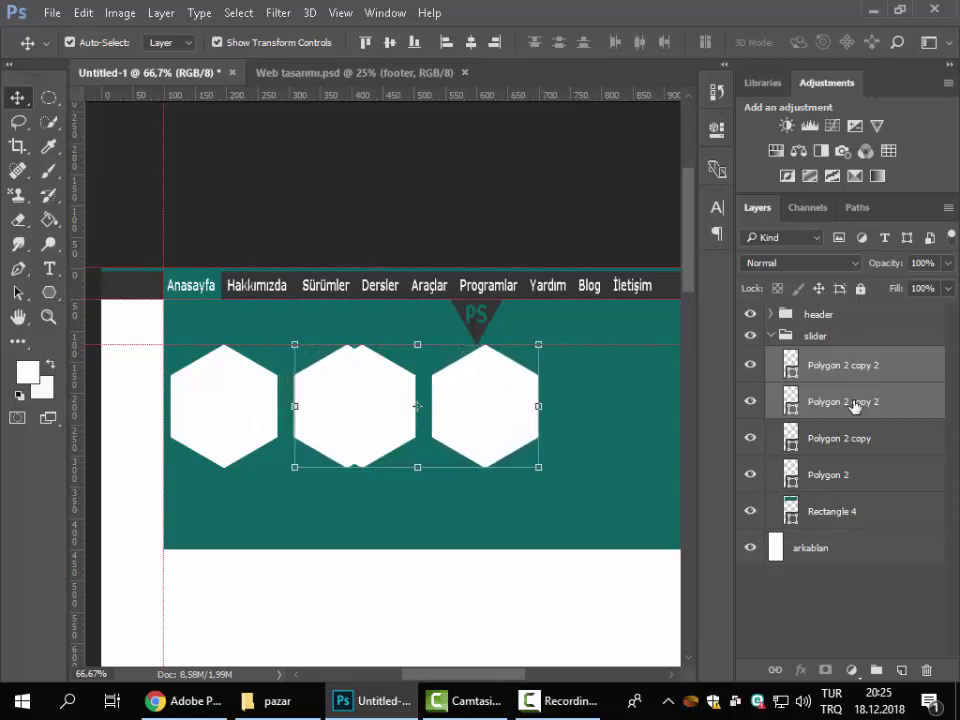
key(Right)
key(Right)
key(Right)
key(Right)
key(Right)
key(Right)
key(Right)
key(Right)
key(Right)
key(Right)
key(Right)
key(Right)
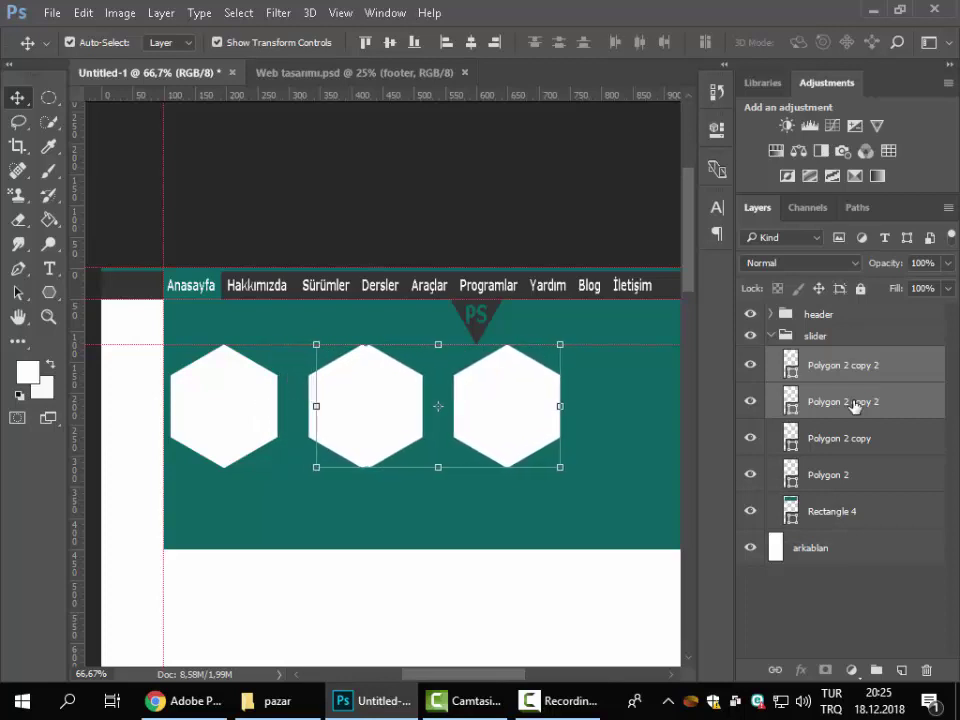
key(Right)
key(Right)
key(Right)
key(Right)
key(Right)
key(Right)
key(Right)
key(Right)
key(Right)
key(Right)
key(Right)
key(Right)
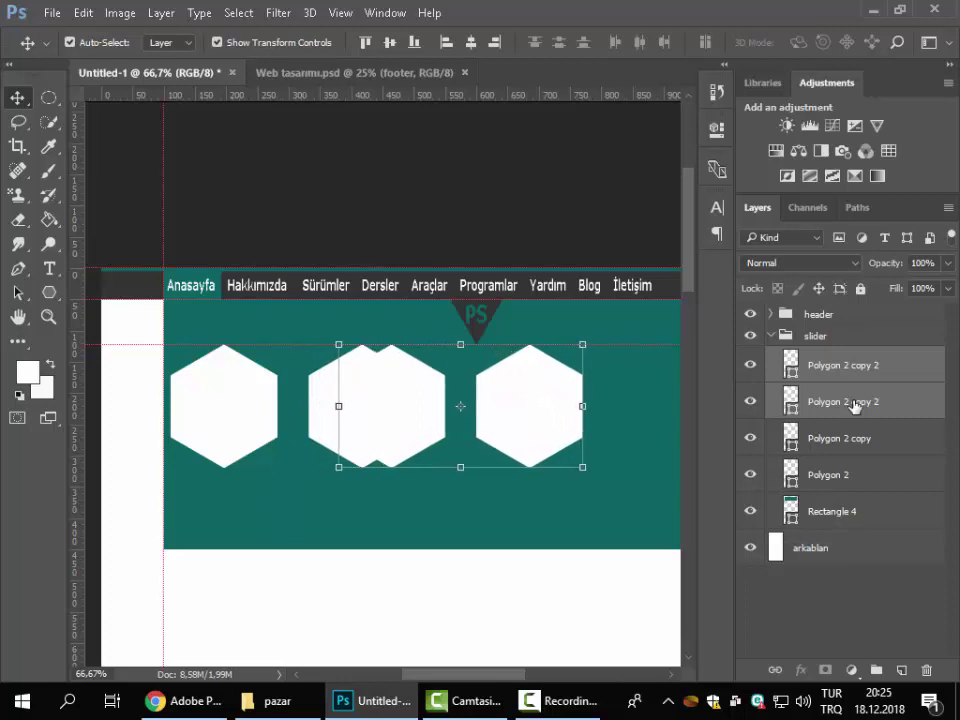
key(Right)
key(Right)
key(Right)
key(Right)
key(Right)
key(Right)
key(Right)
key(Right)
key(Right)
key(Right)
key(Right)
key(Right)
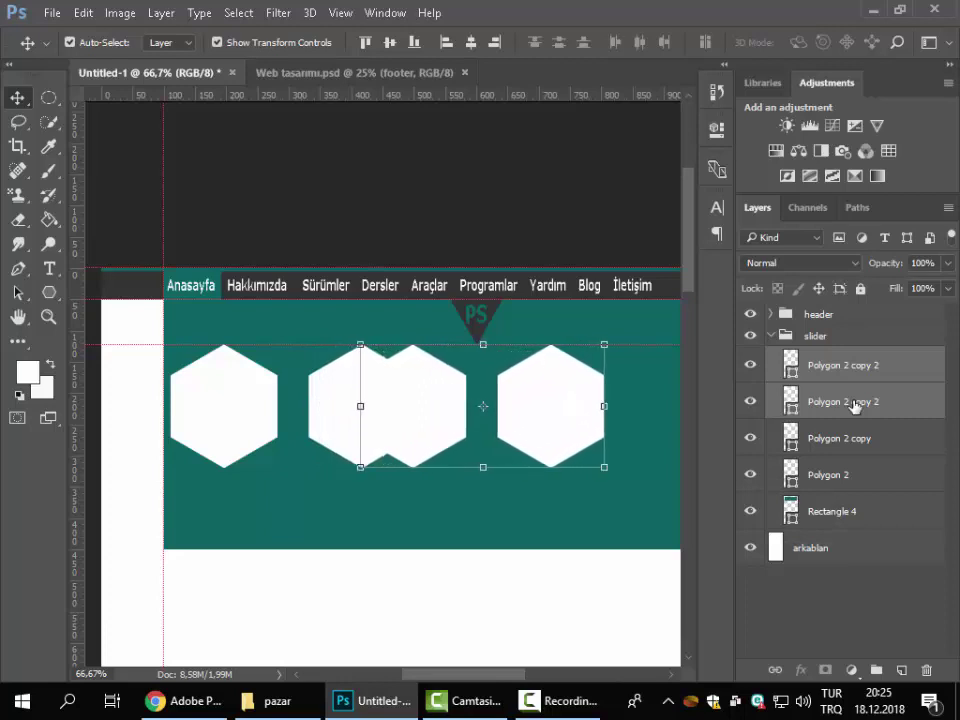
key(Right)
key(Right)
key(Right)
key(Right)
key(Right)
key(Right)
key(Right)
key(Right)
key(Right)
key(Right)
key(Right)
key(Right)
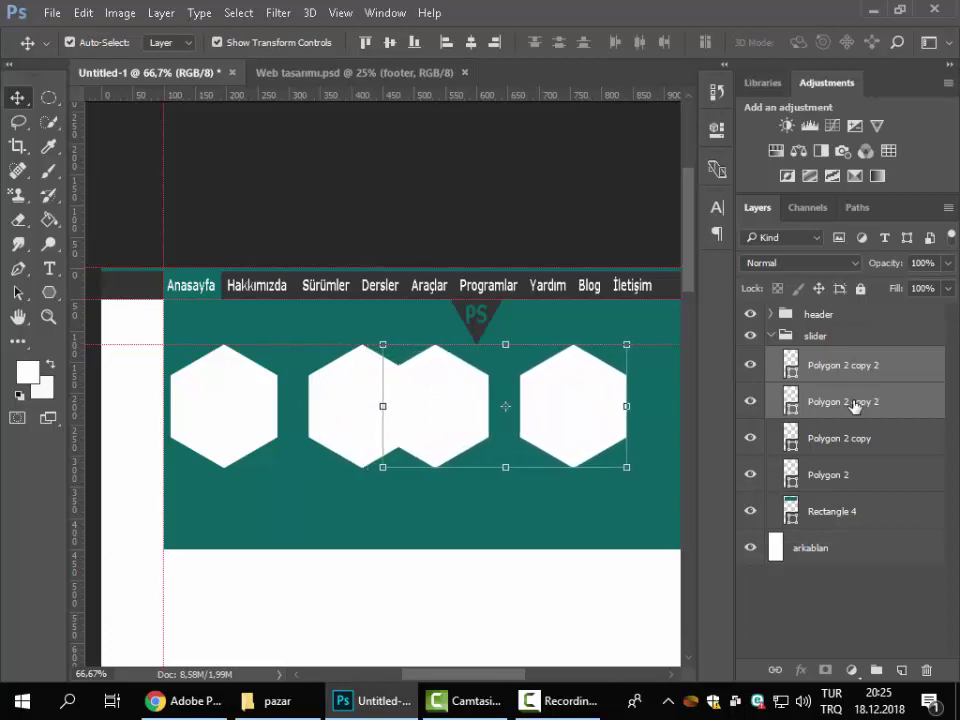
key(Right)
key(Right)
key(Right)
key(Right)
key(Right)
key(Right)
key(Right)
key(Right)
key(Right)
key(Right)
key(Right)
key(Right)
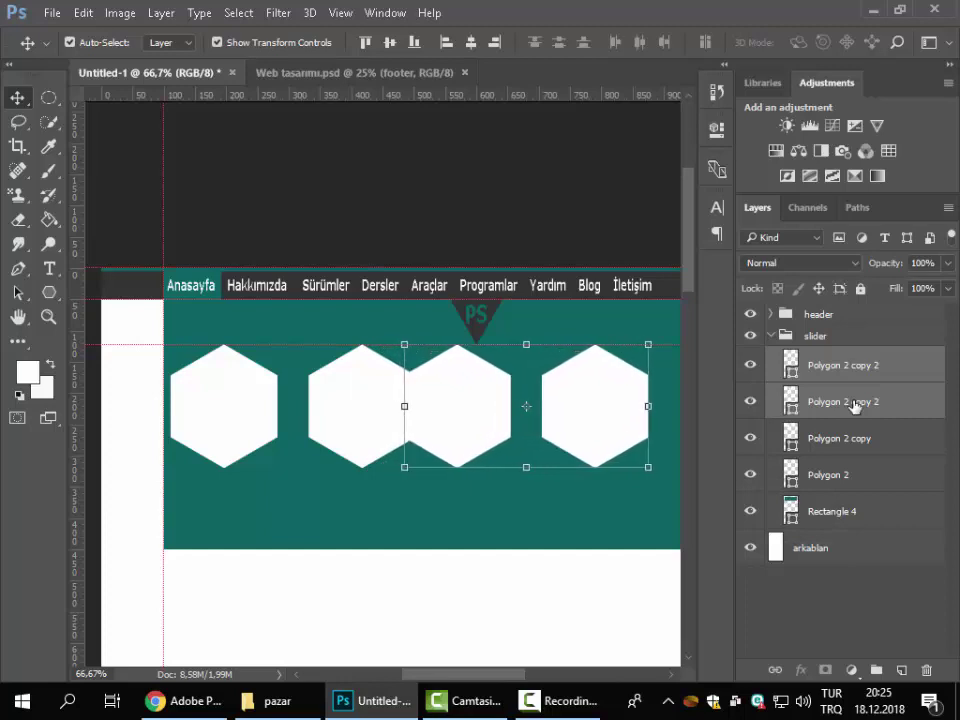
key(Right)
key(Right)
key(Right)
key(Right)
key(Right)
key(Right)
key(Right)
key(Right)
key(Right)
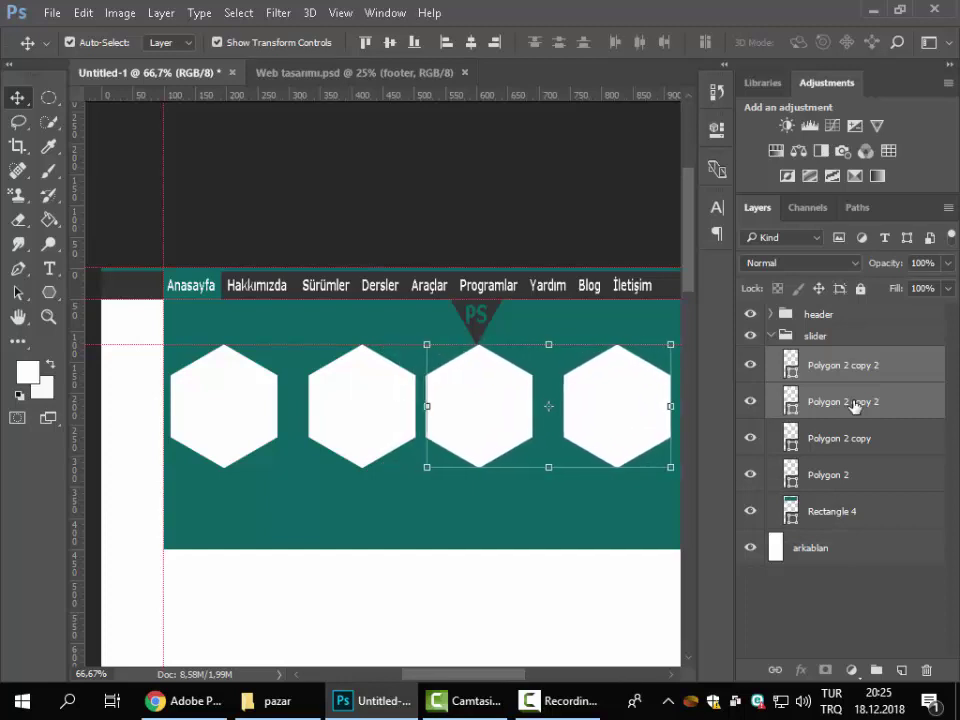
key(Right)
key(Right)
key(Right)
key(Right)
key(Right)
key(Right)
key(Right)
key(Right)
key(Right)
key(Right)
key(Right)
key(Right)
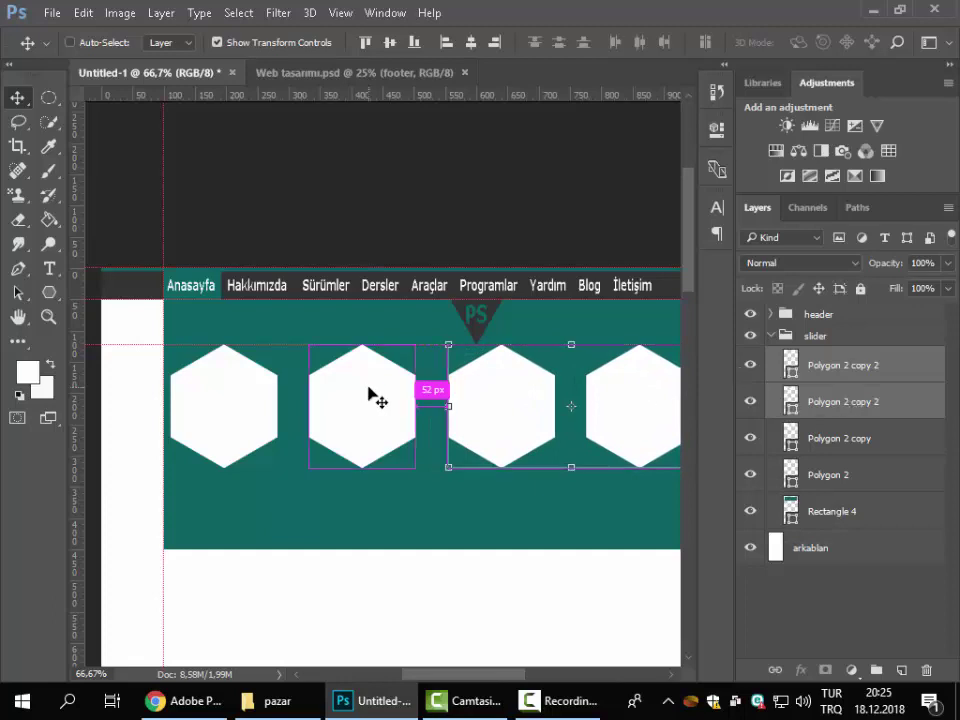
key(Left)
key(Left)
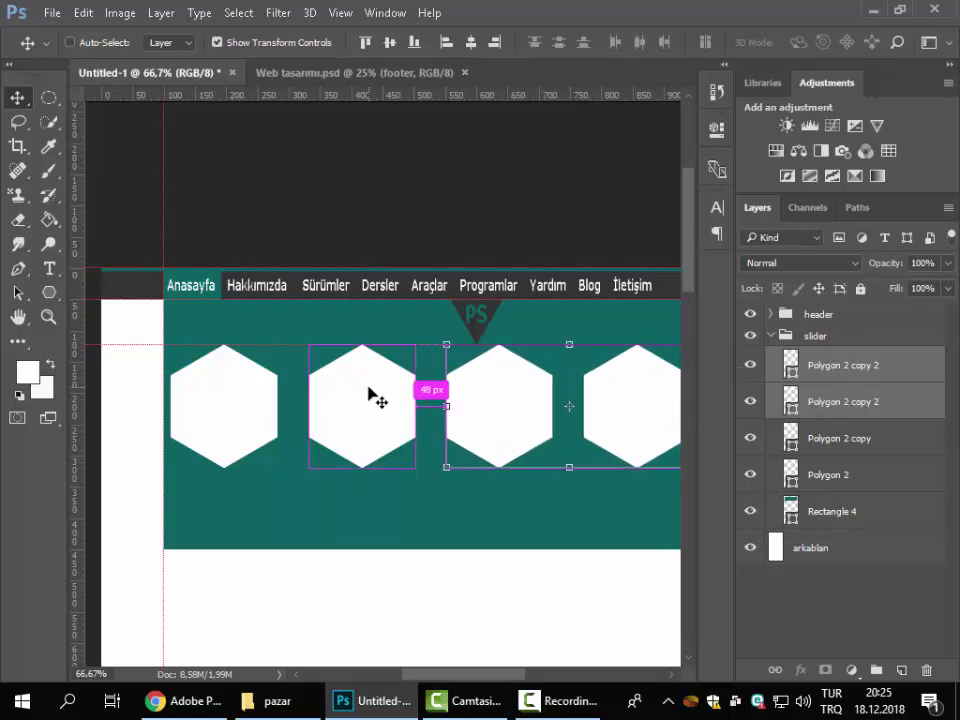
key(Left)
- Select all four hexagon layers together
key(ctrl)
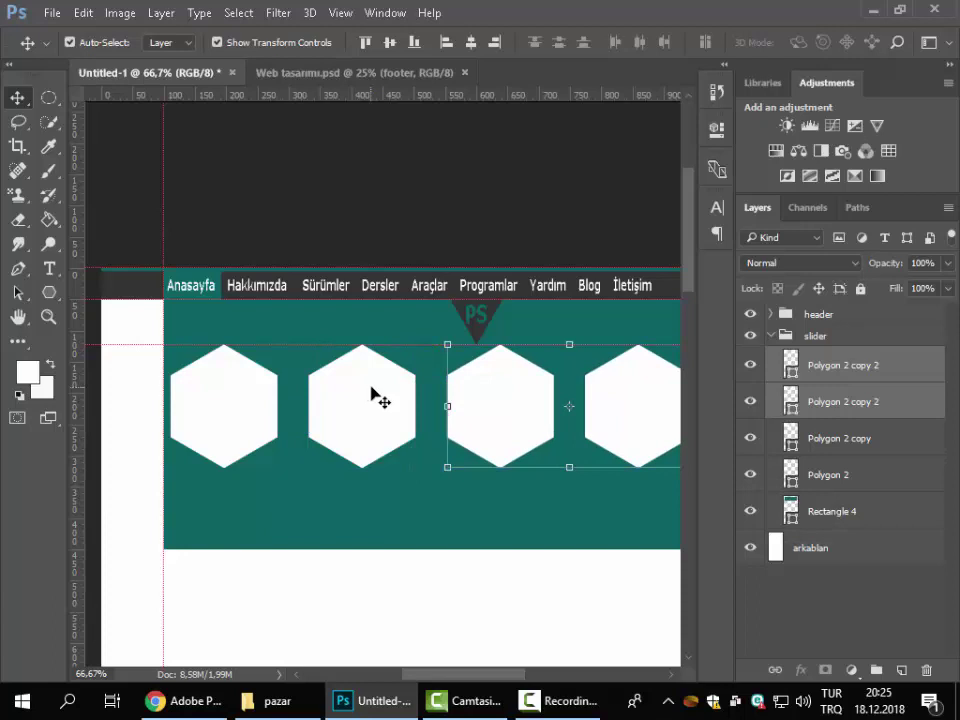
shift+click(848, 486)
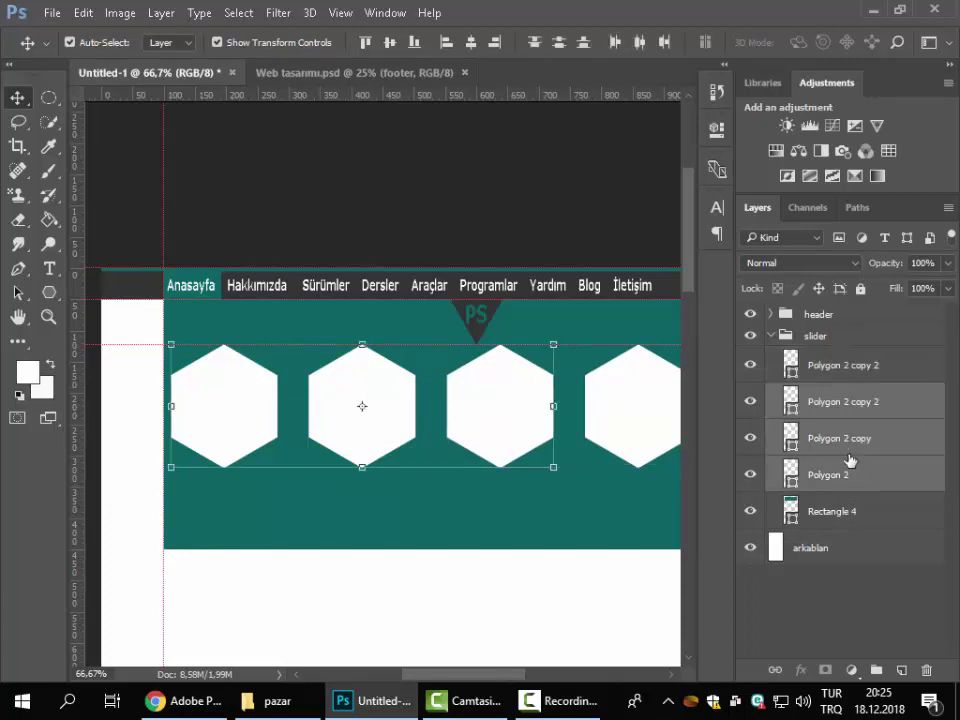
shift+click(838, 378)
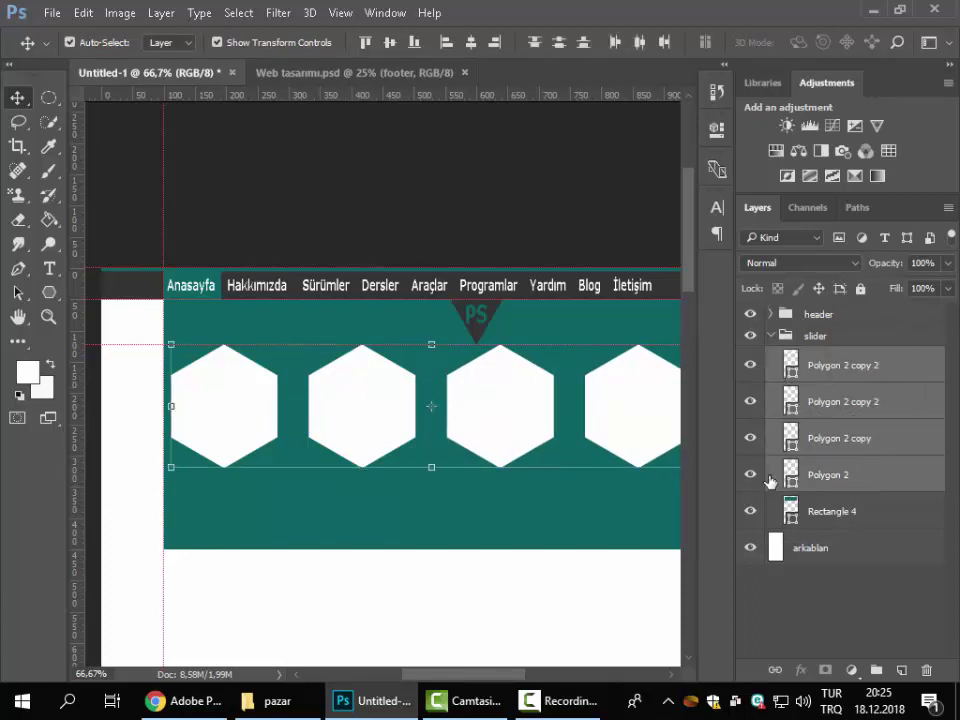
- Nudge the four-hexagon row until it sits 83 px from each slider edge
key(ctrl+minus)
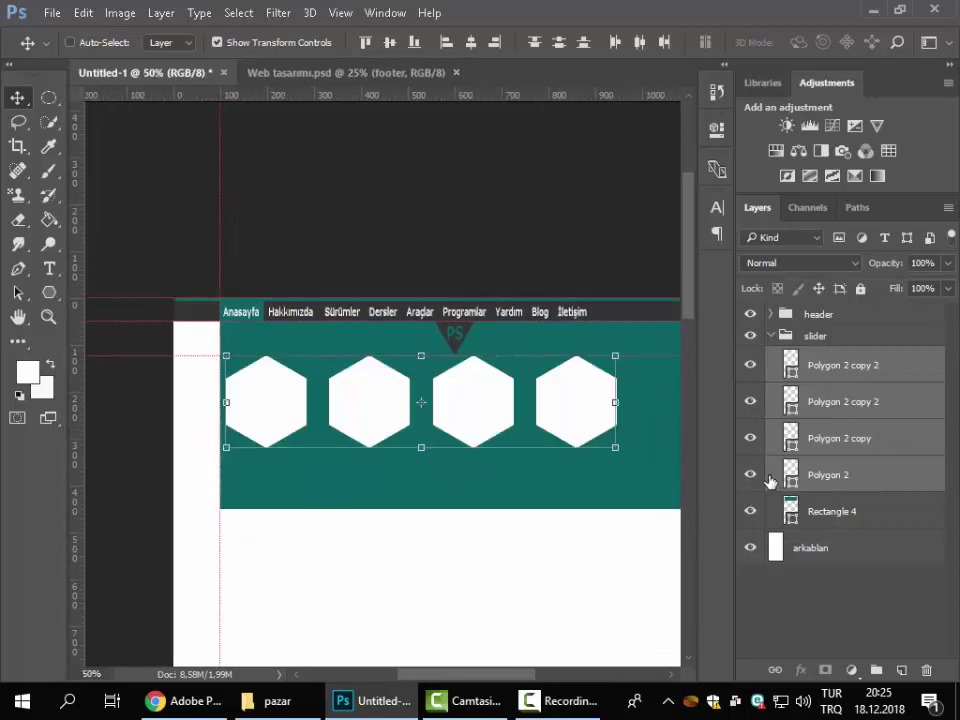
key(ctrl+minus)
key(ctrl)
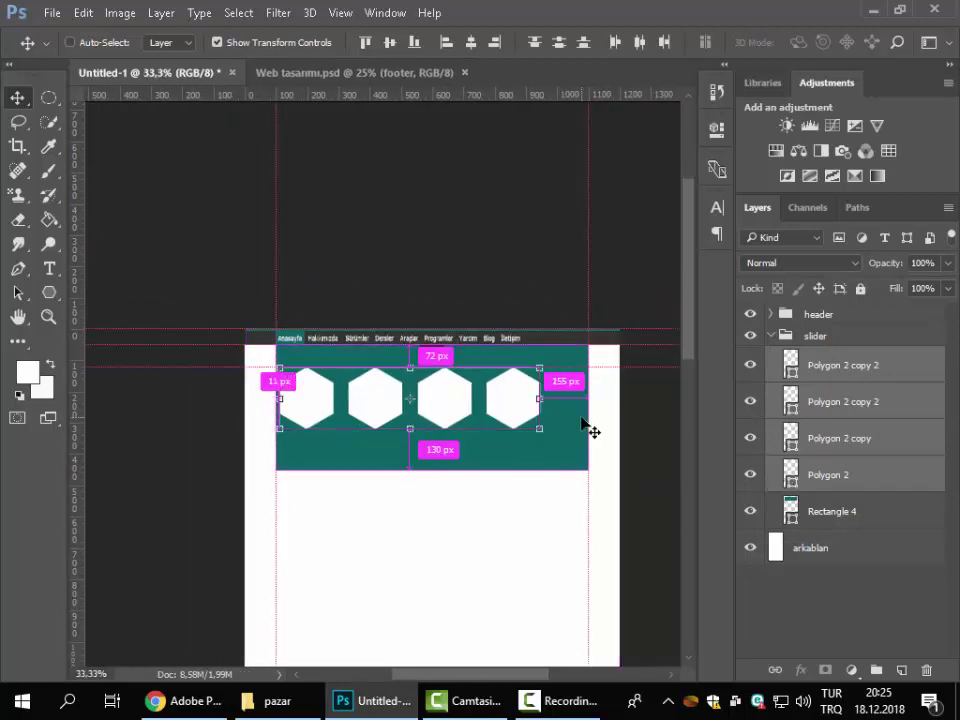
key(shift+Right)
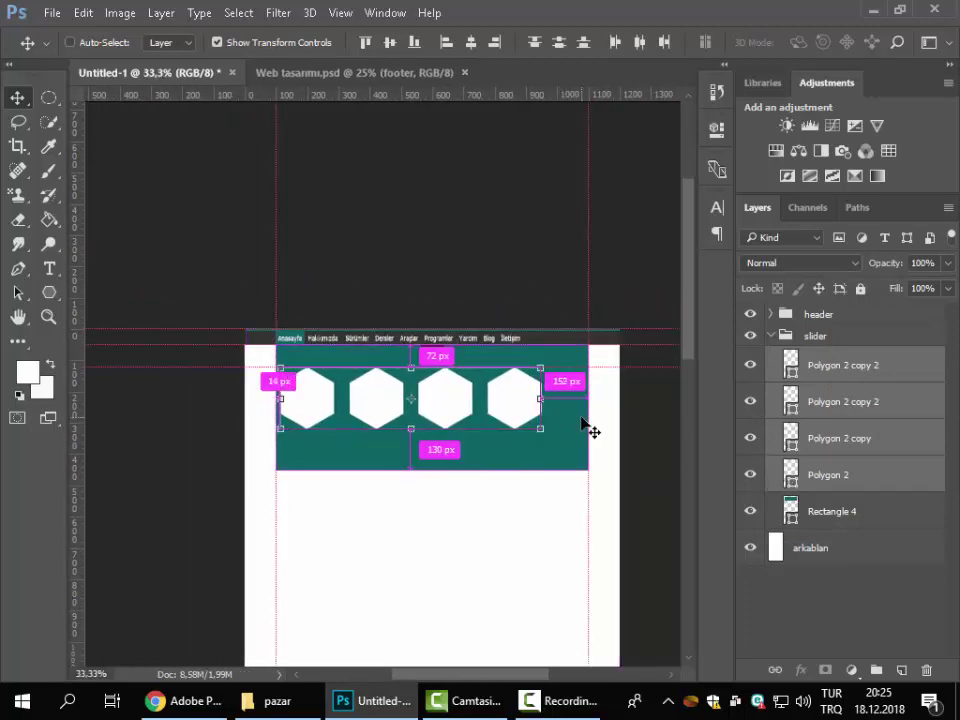
key(shift+Right)
key(shift+Right)
key(shift+Right)
key(shift+Right)
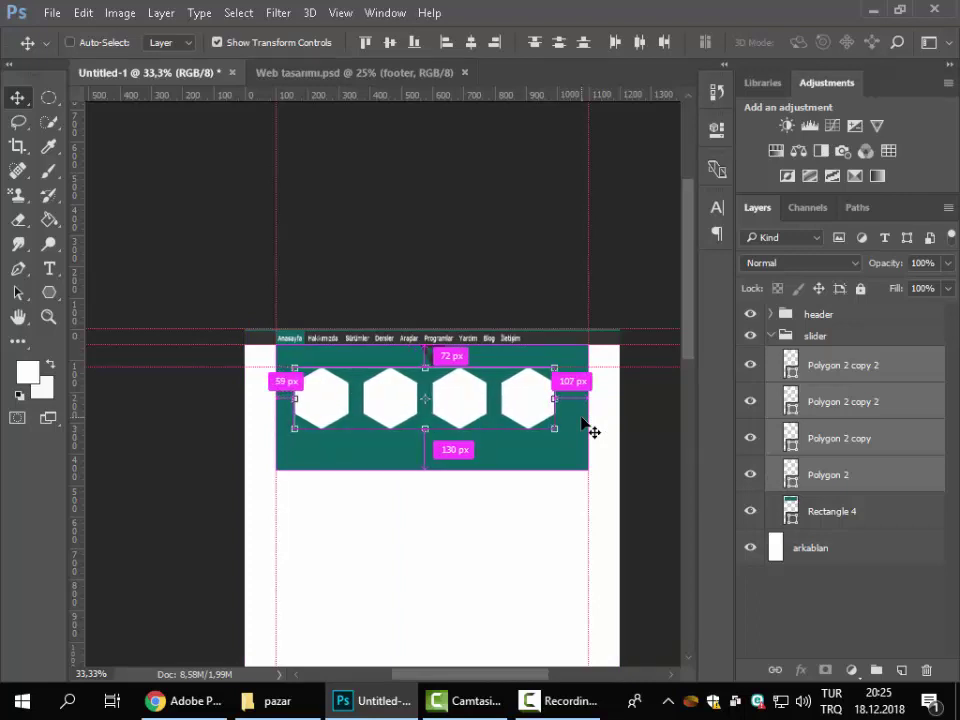
key(shift+Right)
key(shift+Right)
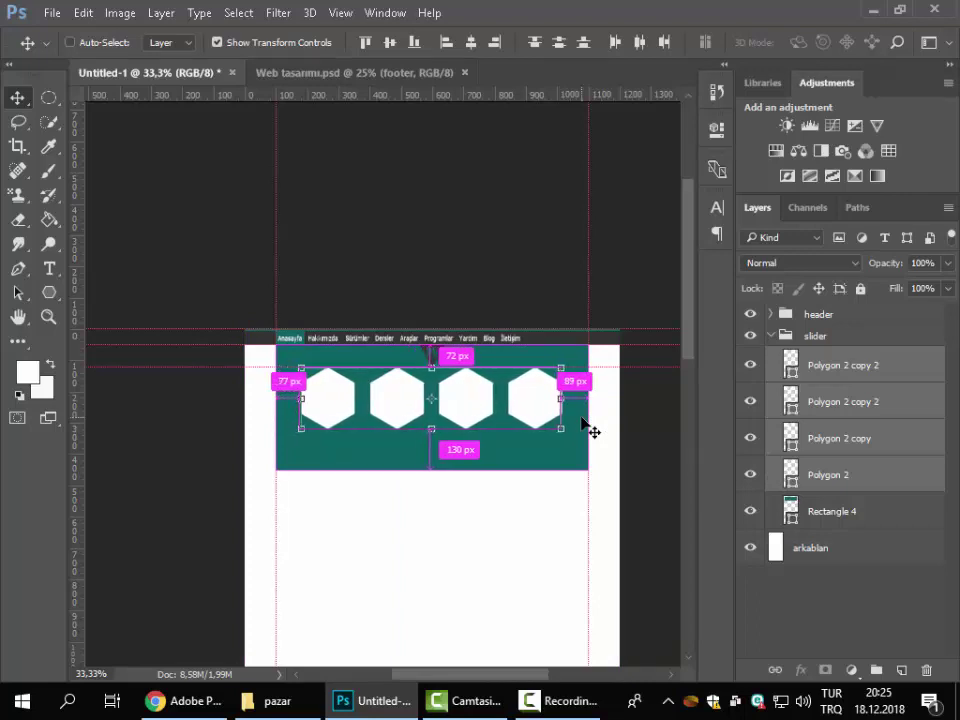
key(shift+Right)
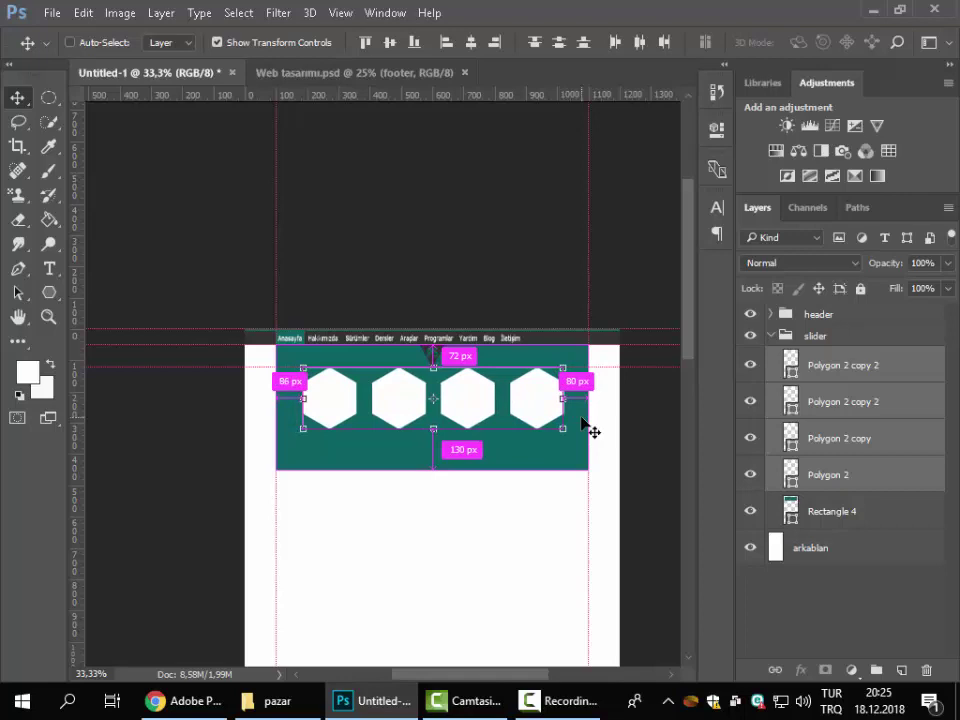
key(Left)
key(Left)
key(Left)
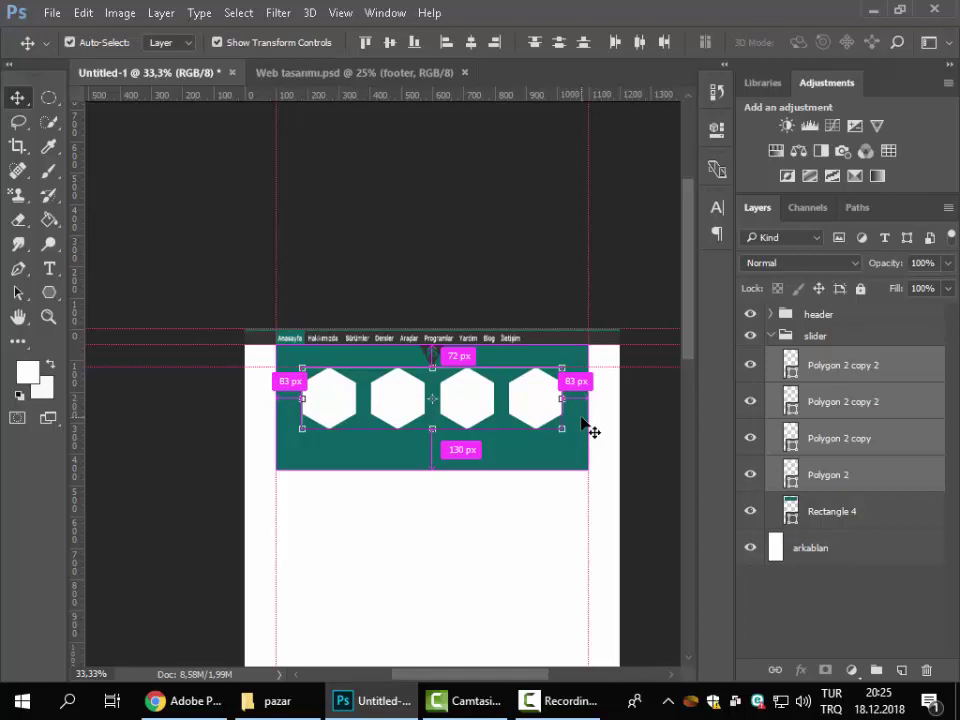
key(ctrl)
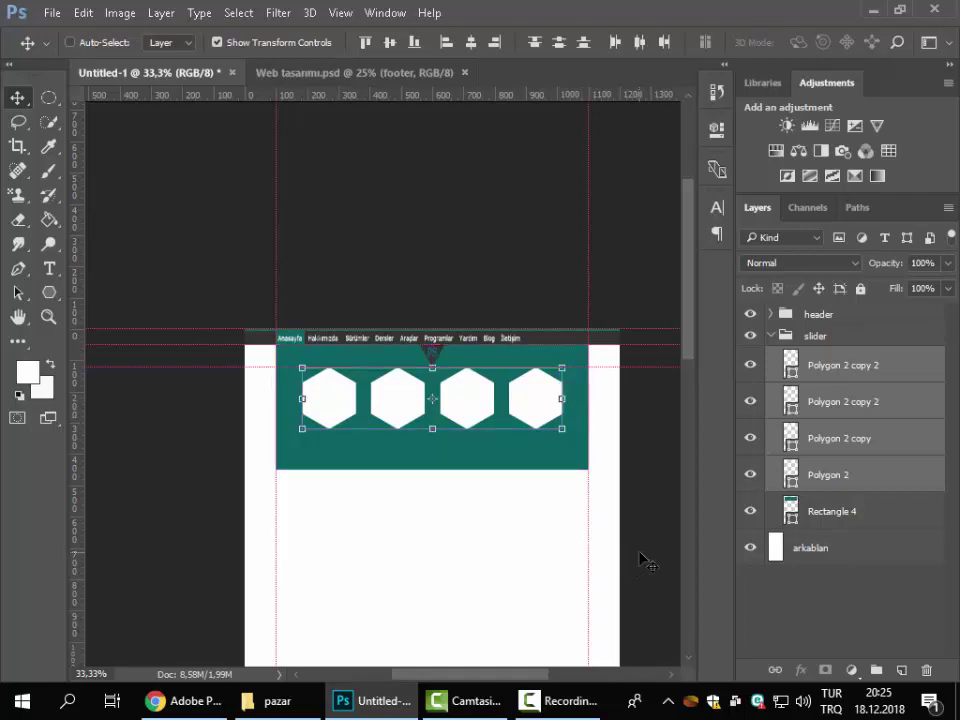
key(ctrl+plus)
key(ctrl+plus)
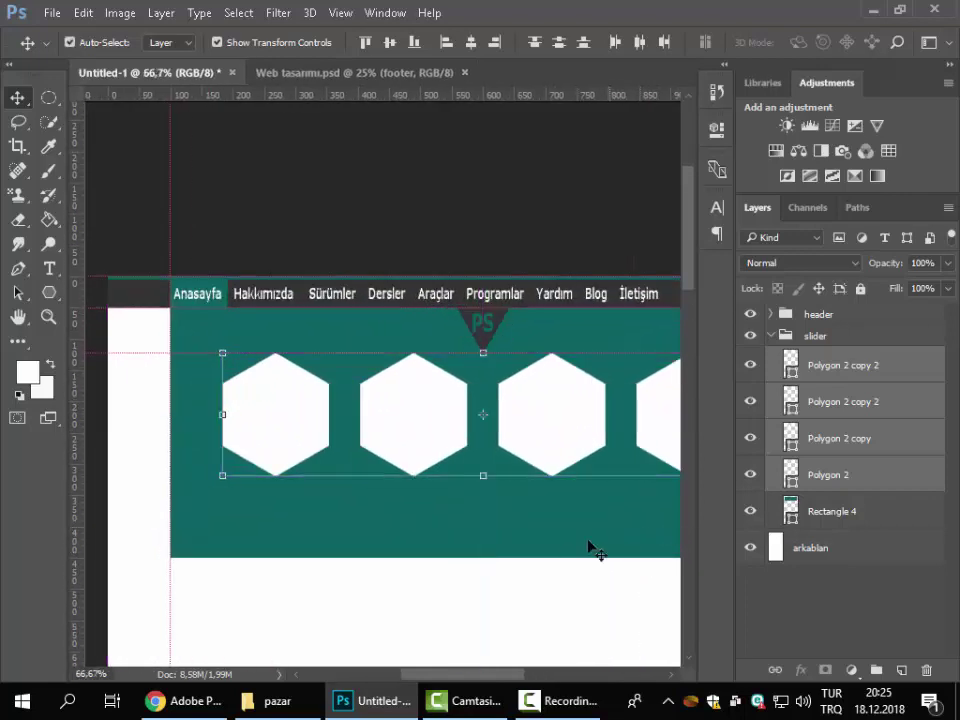
- Stretch Rectangle 4 downward to about 214% of its original height
click(553, 551)
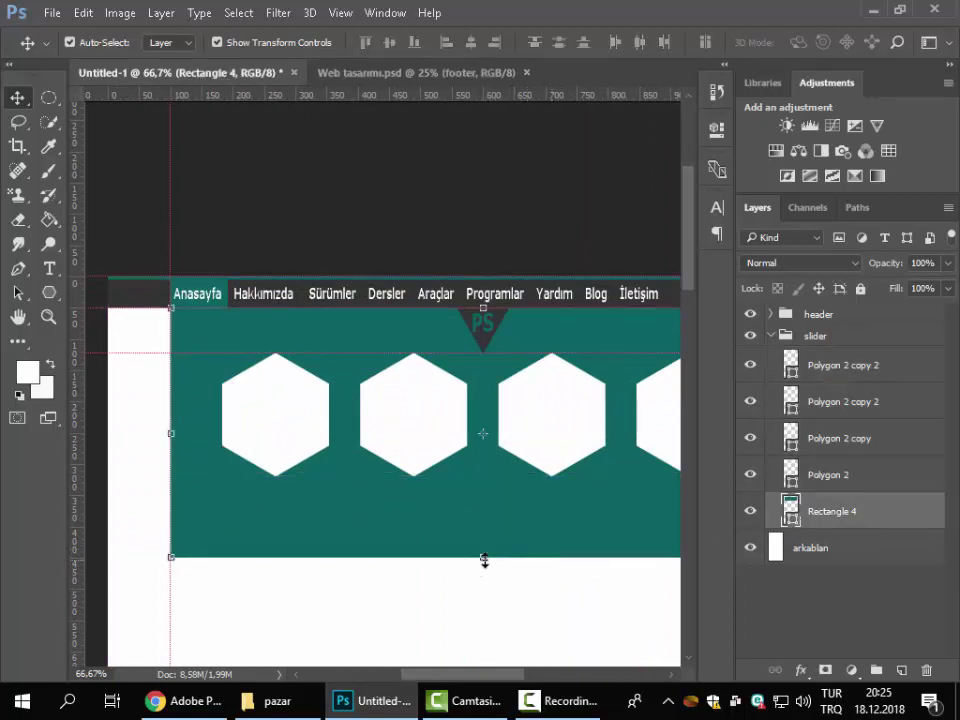
drag(484, 560, 497, 683)
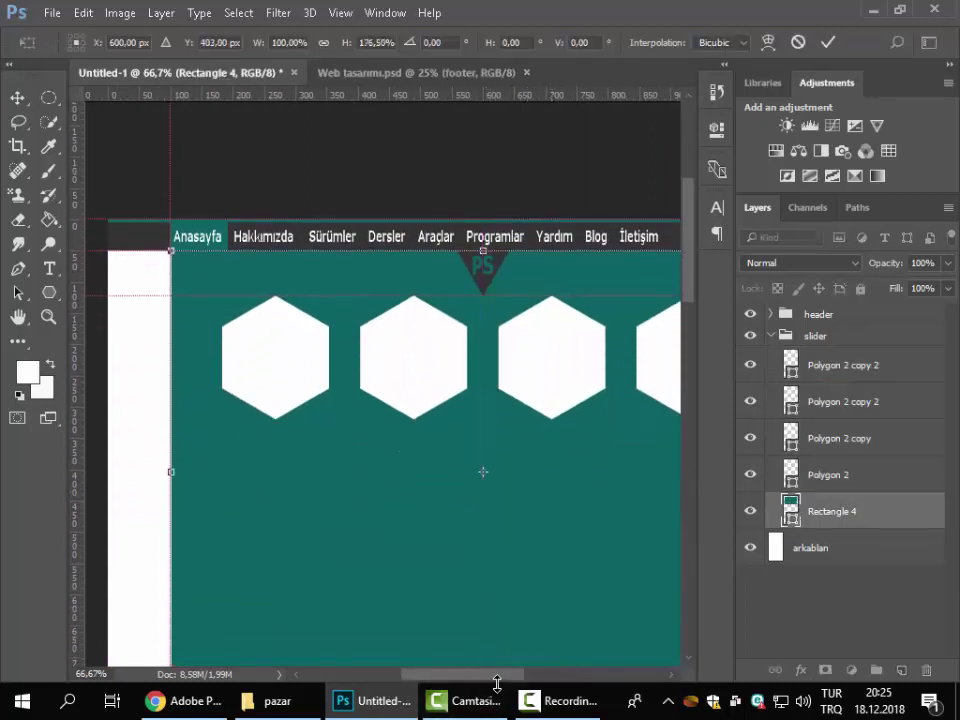
mouse_move(497, 683)
mouse_down()
mouse_move(467, 553)
mouse_move(467, 651)
mouse_up()
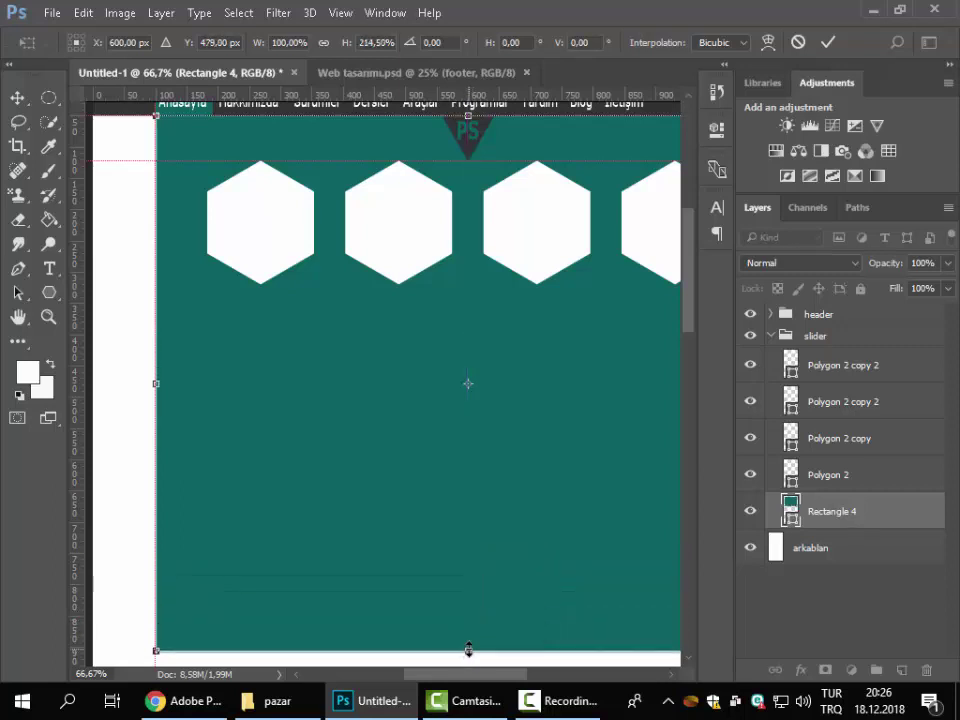
key(Return)
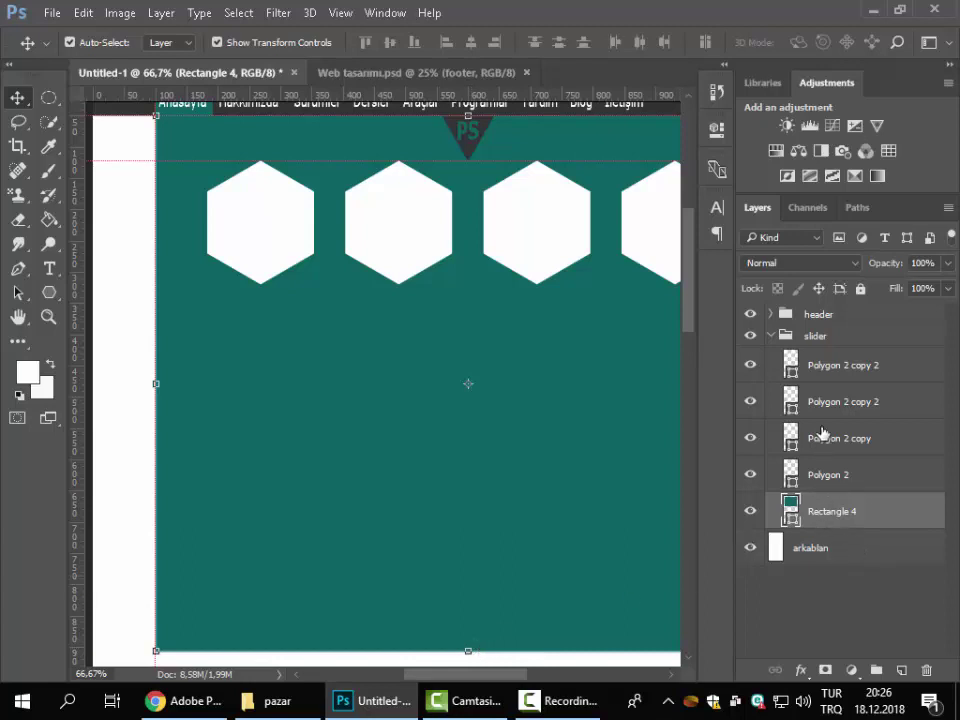
- Select the four hexagon layers and duplicate them
click(833, 367)
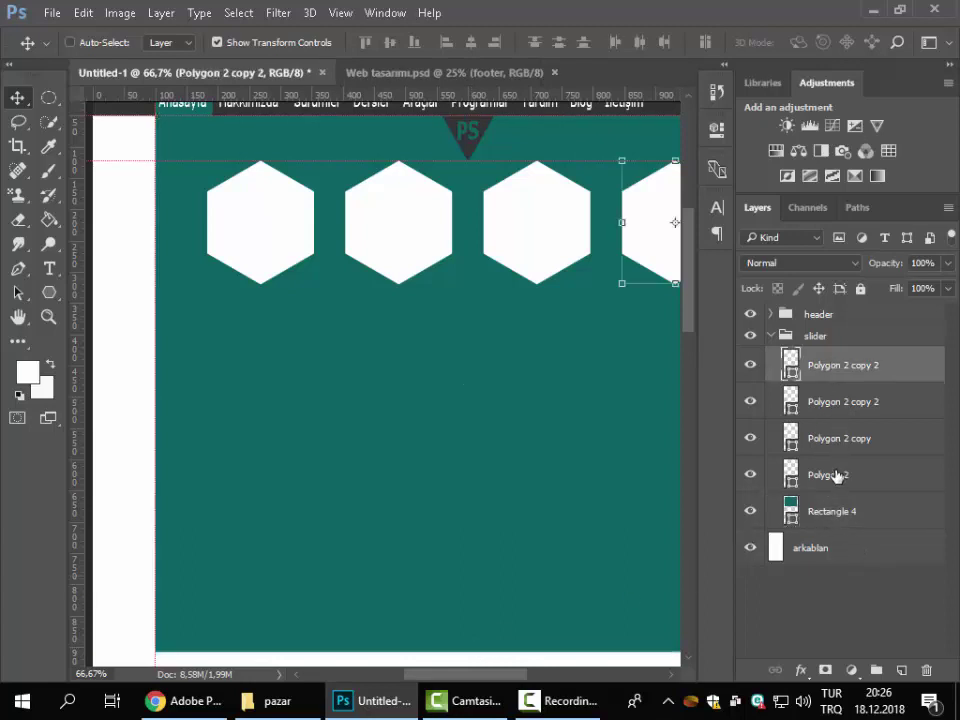
shift+click(837, 476)
click(826, 404)
click(840, 367)
shift+click(846, 478)
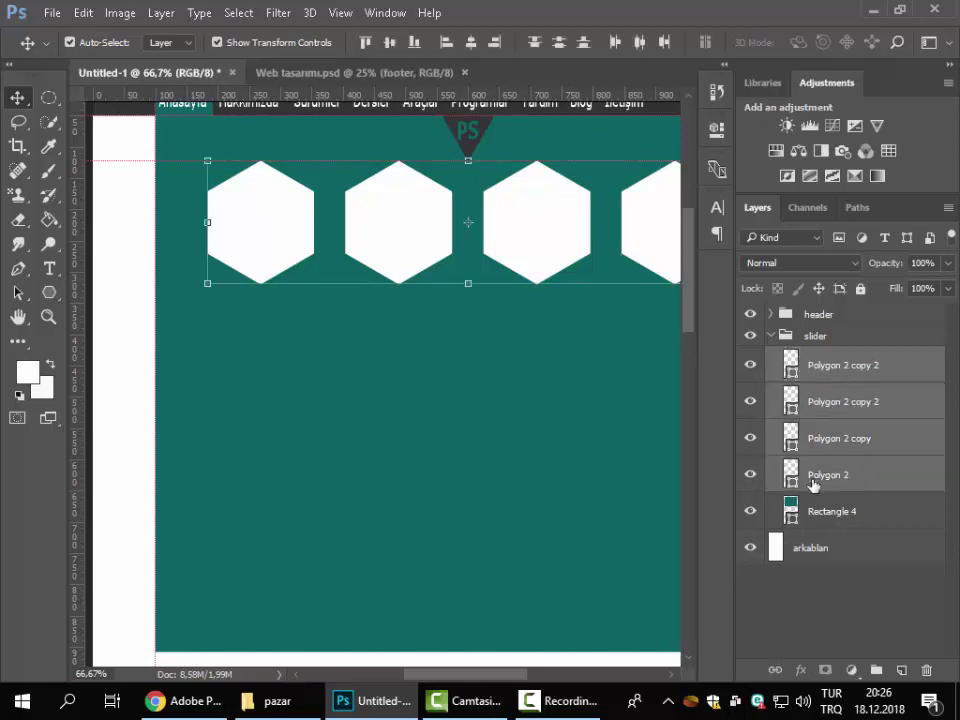
key(ctrl+j)
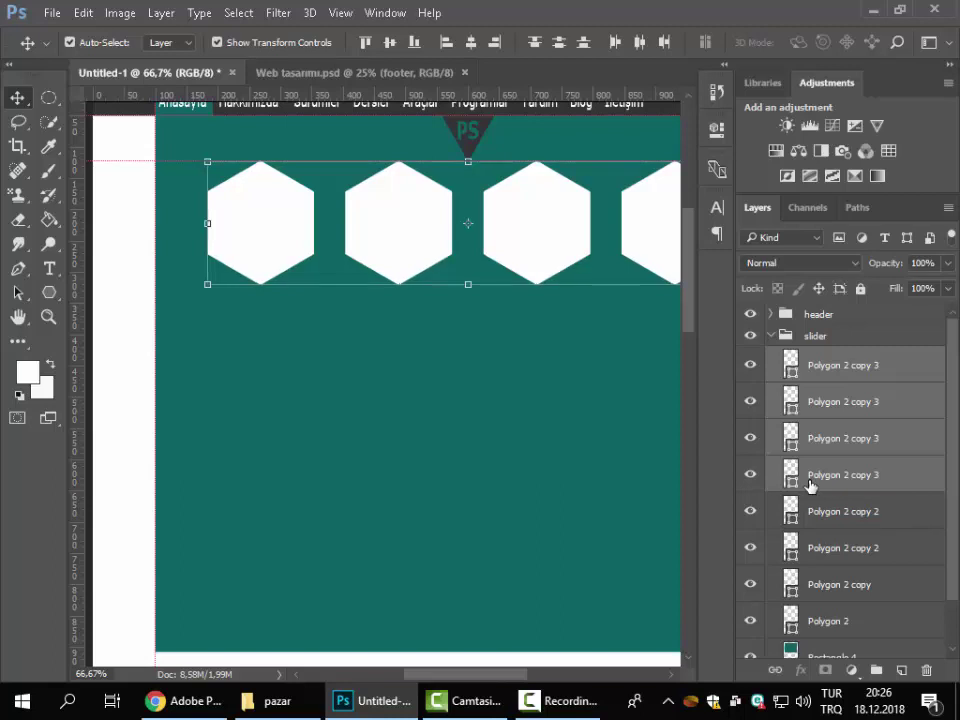
- Move the copied hexagons down to sit beneath the first row
key(Down)
key(Down)
key(Down)
key(Down)
key(Down)
key(Down)
key(Down)
key(Down)
key(Down)
key(Down)
key(Down)
key(Down)
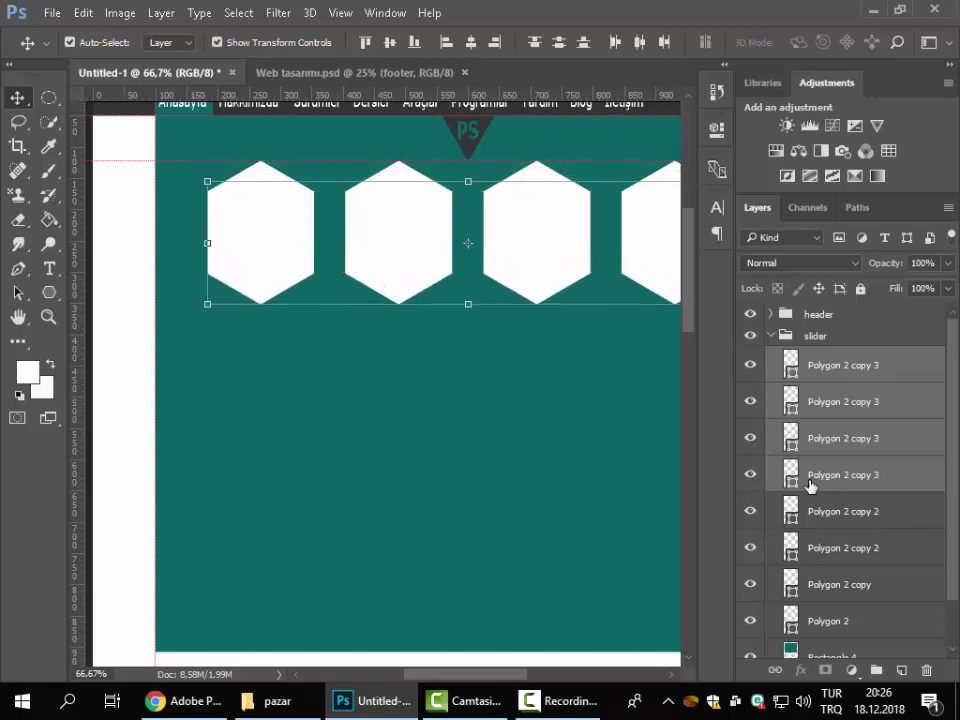
key(Down)
key(Down)
key(Down)
key(Down)
key(Down)
key(Down)
key(Down)
key(Down)
key(Down)
key(Down)
key(Down)
key(Down)
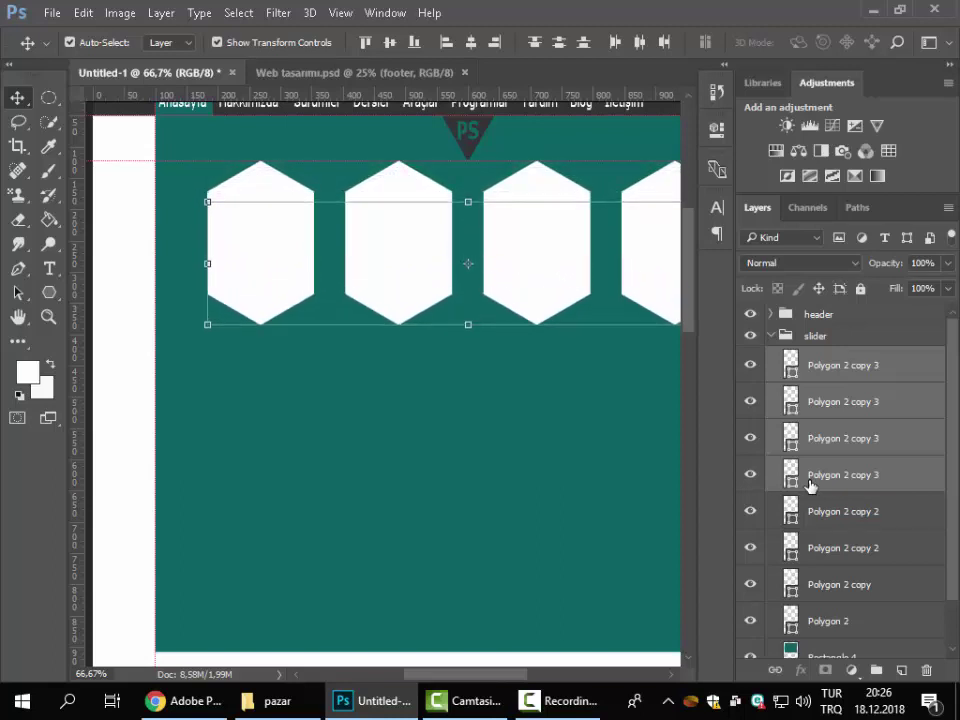
key(Down)
key(Down)
key(Down)
key(Down)
key(Down)
key(Down)
key(Down)
key(Down)
key(Down)
key(Down)
key(Down)
key(Down)
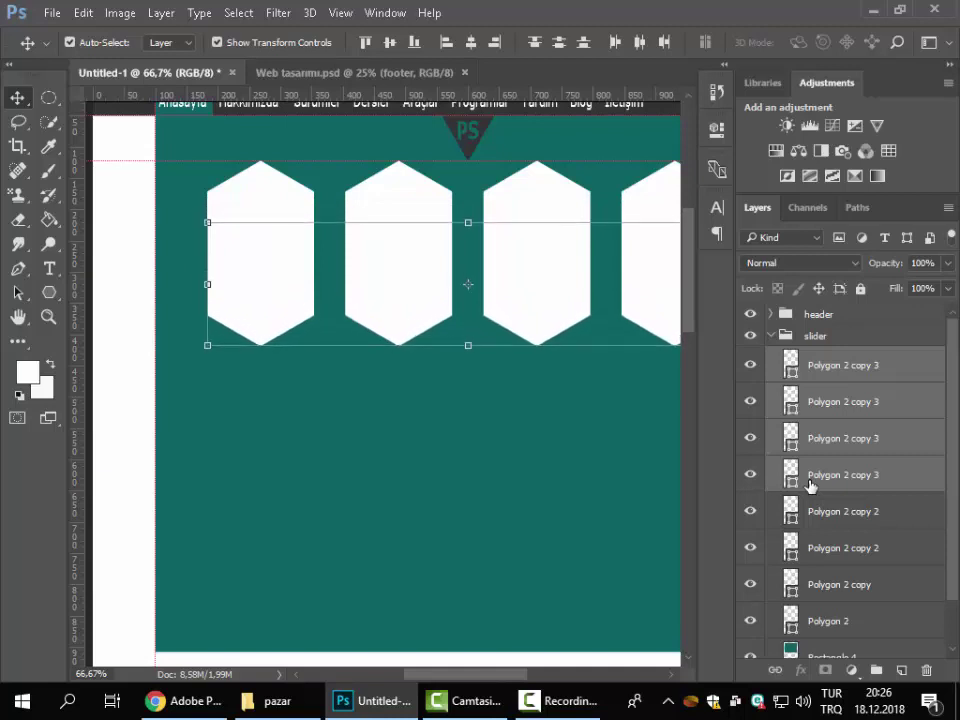
key(Down)
key(Down)
key(Down)
key(Down)
key(Down)
key(Down)
key(Down)
key(Down)
key(Down)
key(Down)
key(Down)
key(Down)
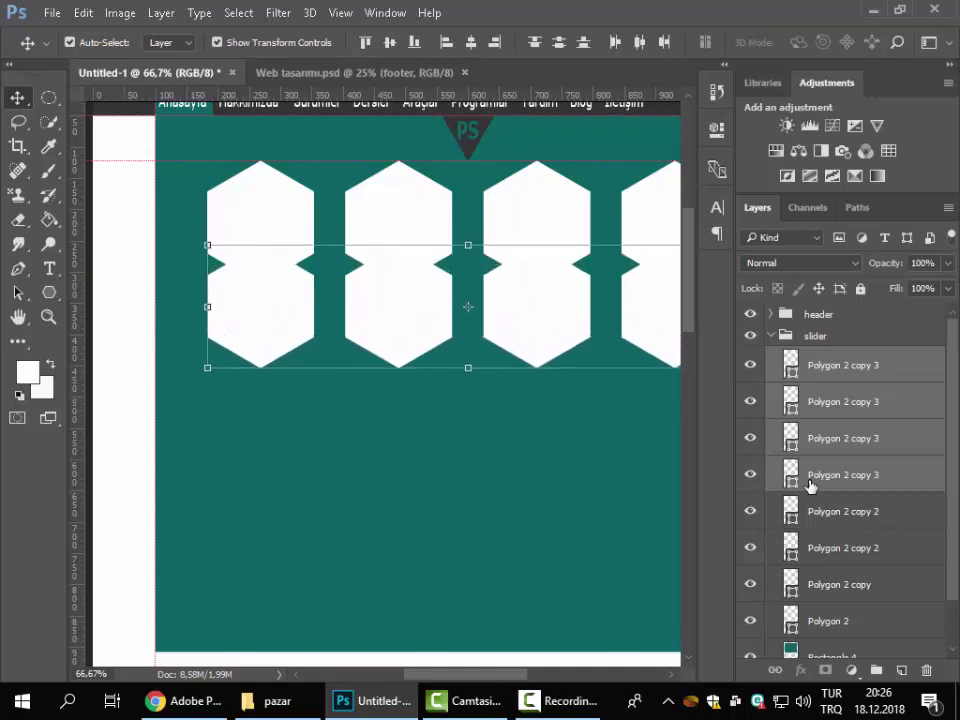
key(Down)
key(Down)
key(Down)
key(Down)
key(Down)
key(Down)
key(Down)
key(Down)
key(Down)
key(Down)
key(Down)
key(Down)
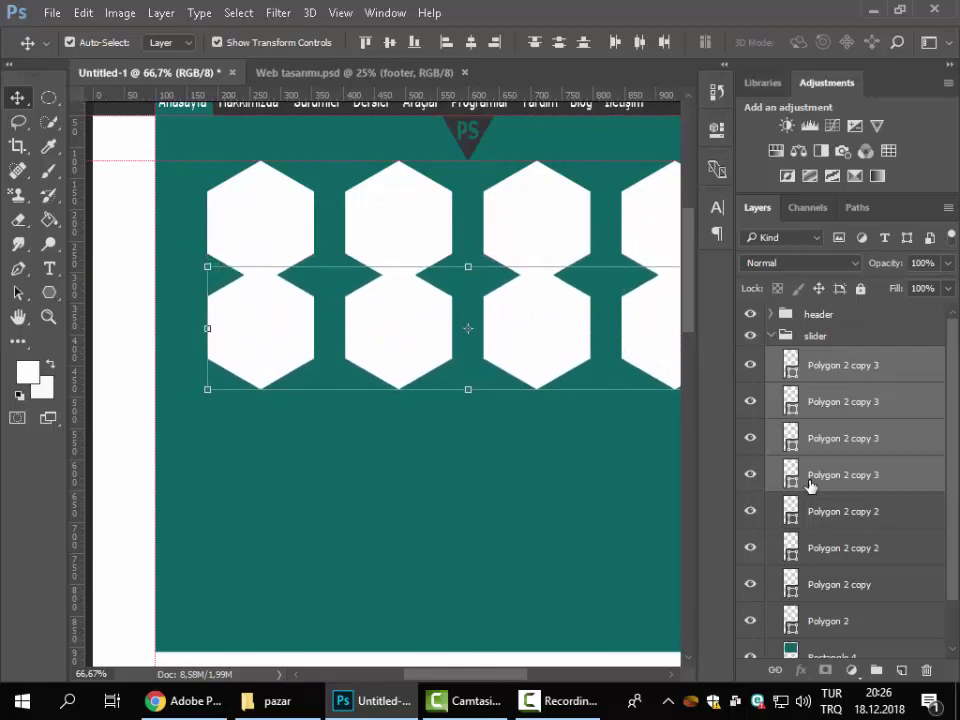
key(Down)
key(Down)
key(Down)
key(Down)
key(Down)
key(Down)
key(Down)
key(Down)
key(Down)
key(Down)
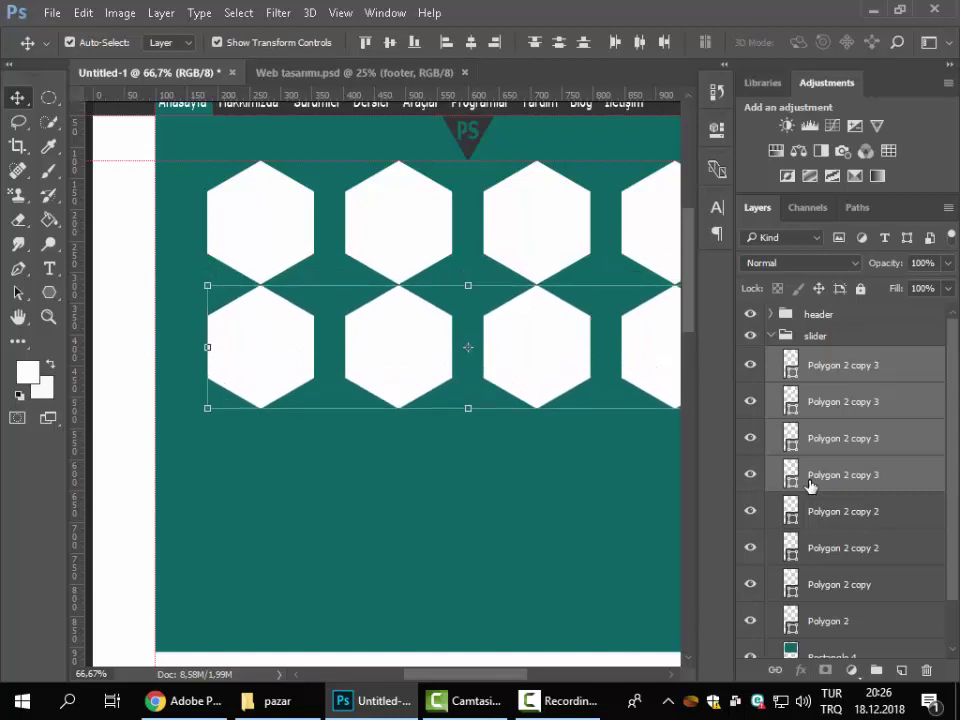
key(Down)
key(Down)
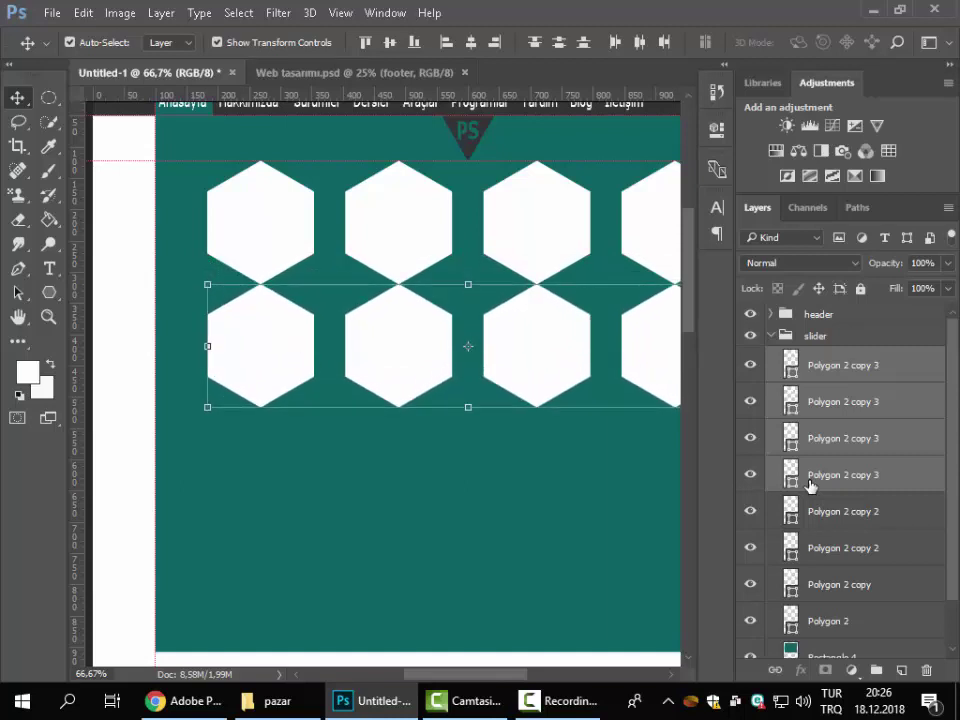
key(ctrl+plus)
key(ctrl+plus)
key(ctrl+plus)
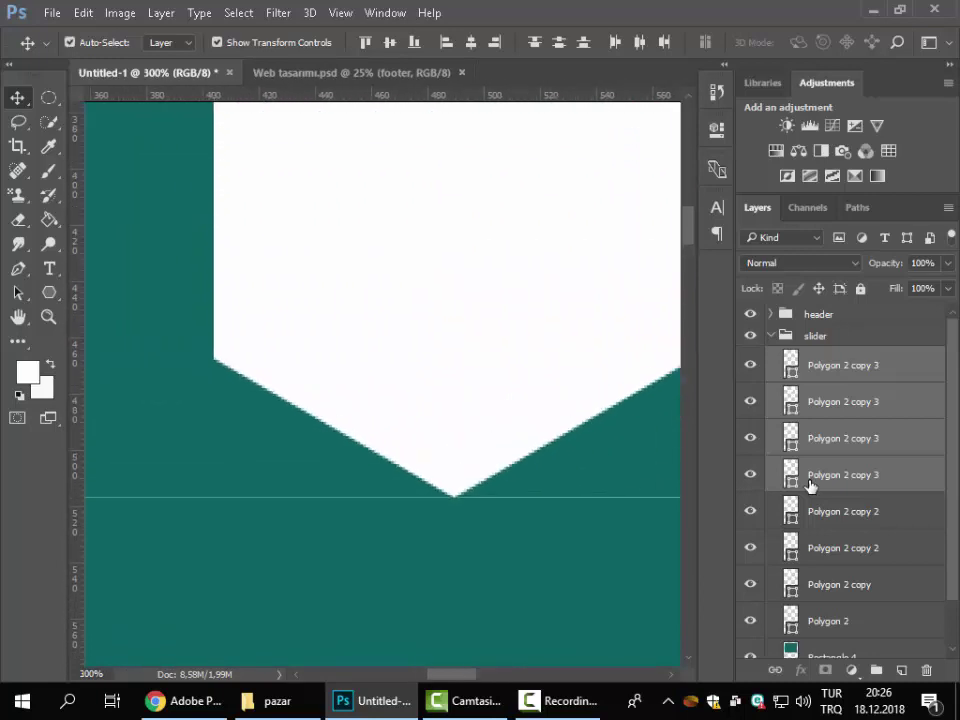
- Shift the lower hexagon row down 1 px and left until it interlocks with the top row
key(ctrl+minus)
key(ctrl+minus)
scroll(550, 418, up, 2)
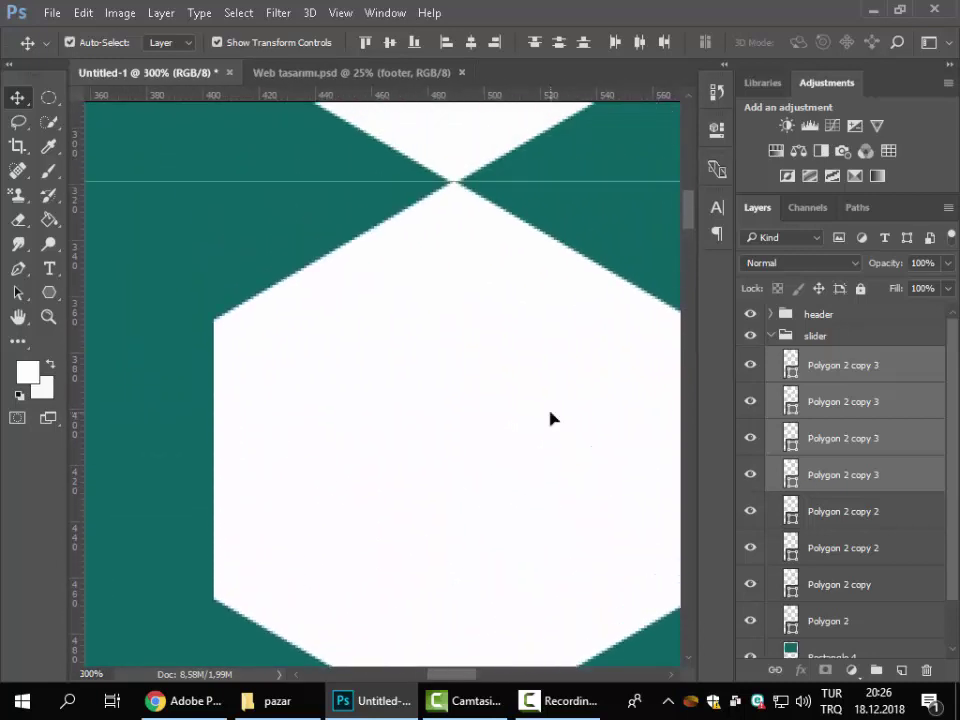
key(ctrl+plus)
key(ctrl+plus)
key(Down)
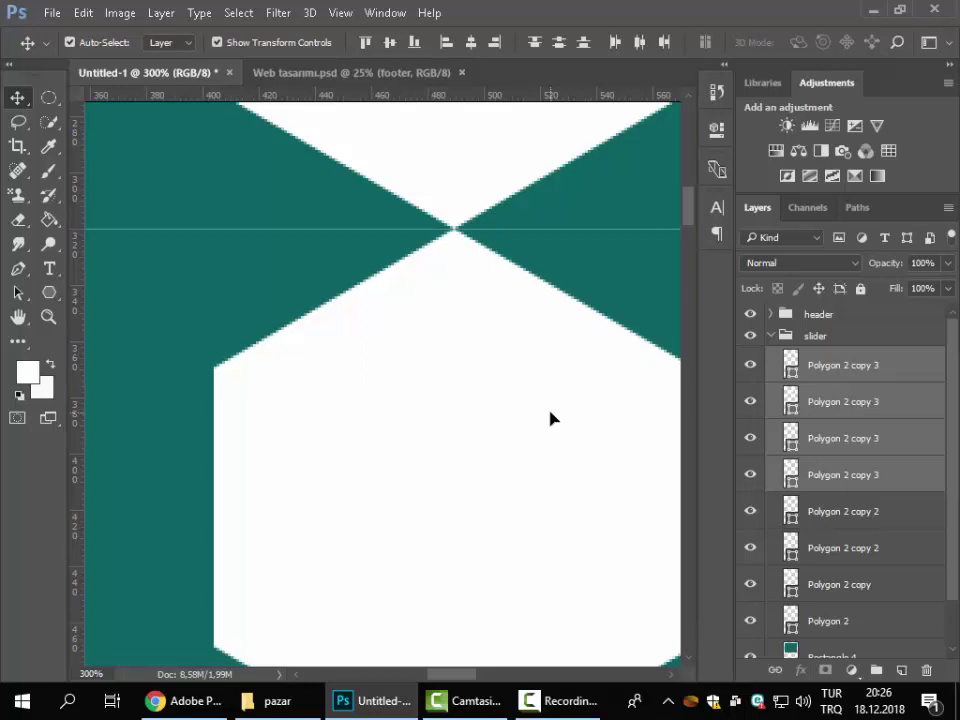
key(Left)
key(Left)
key(Left)
key(Left)
key(Left)
key(Left)
key(Left)
key(Left)
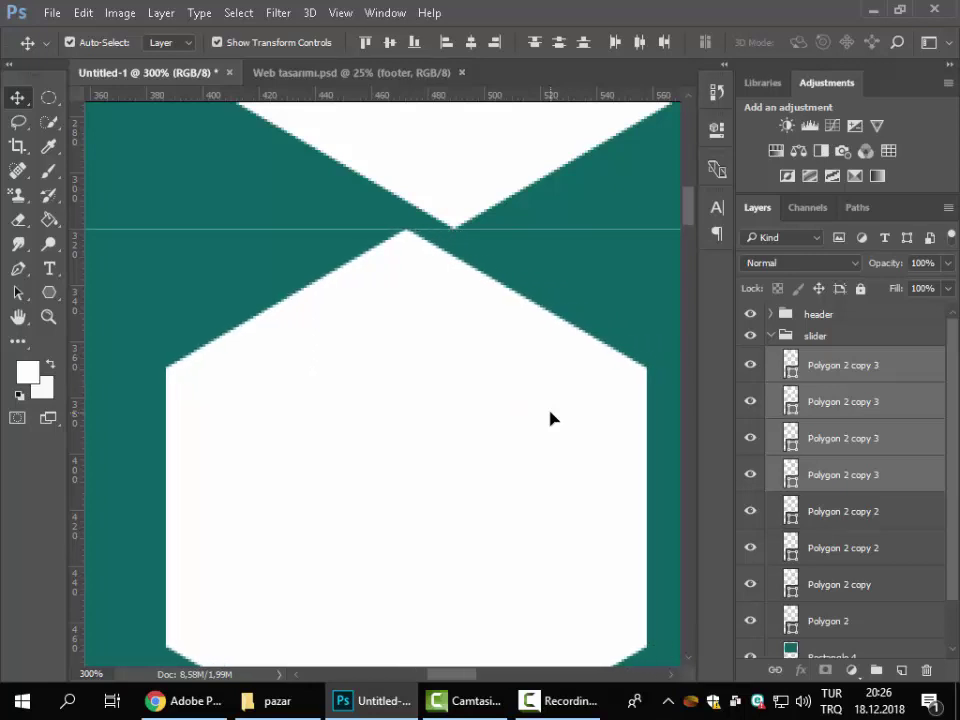
key(Left)
key(Left)
key(Left)
key(Left)
key(Left)
key(Left)
key(Left)
key(Left)
key(Left)
key(Left)
key(Left)
key(Left)
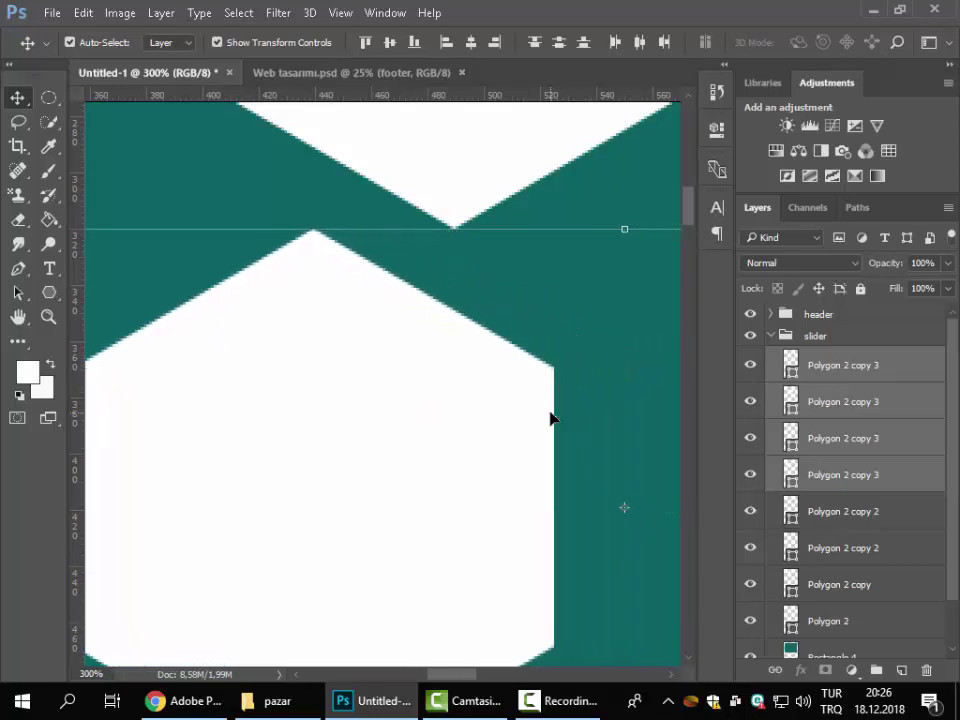
key(Left)
key(Left)
key(Left)
key(Left)
key(Left)
key(Left)
key(Left)
key(Left)
key(Left)
key(Left)
key(Left)
key(Left)
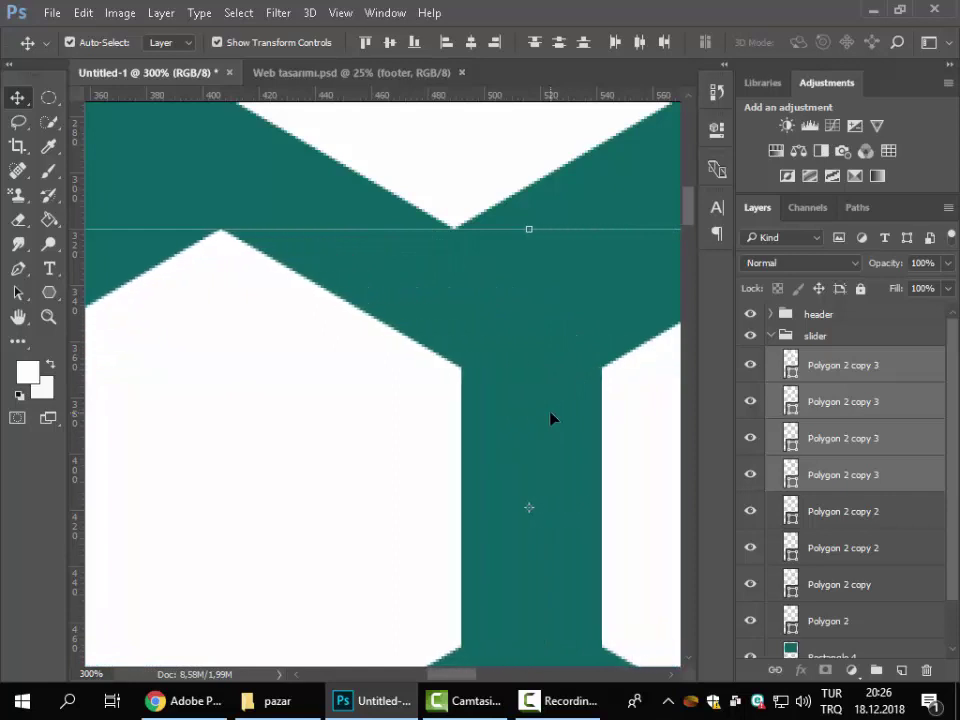
key(Left)
key(Left)
key(Left)
key(Left)
key(Left)
key(Left)
key(Left)
key(Left)
key(Left)
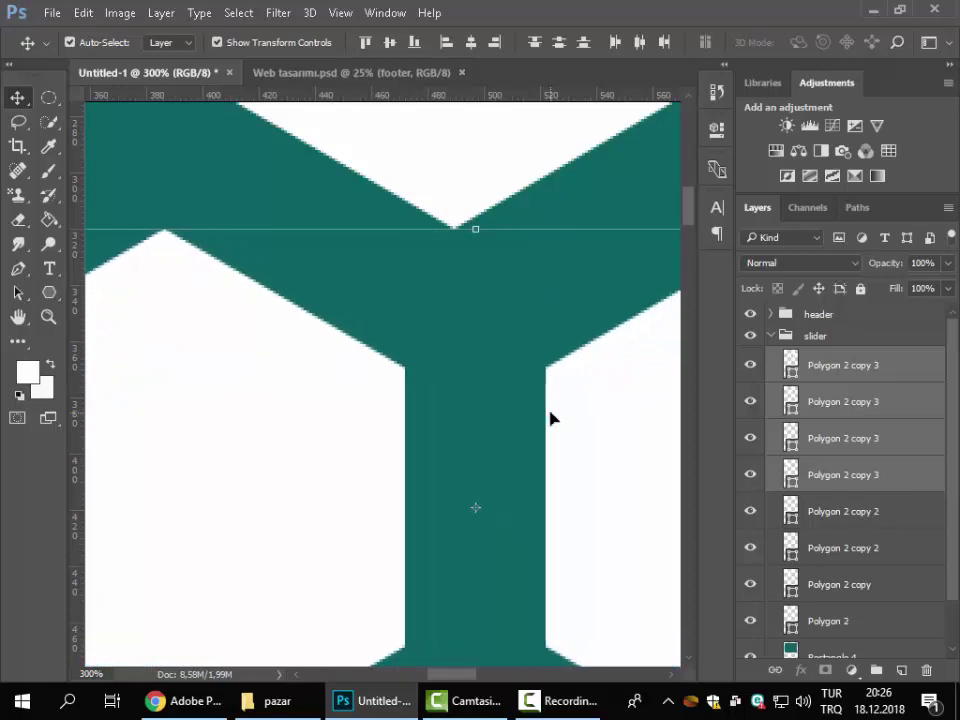
key(ctrl+minus)
key(ctrl+minus)
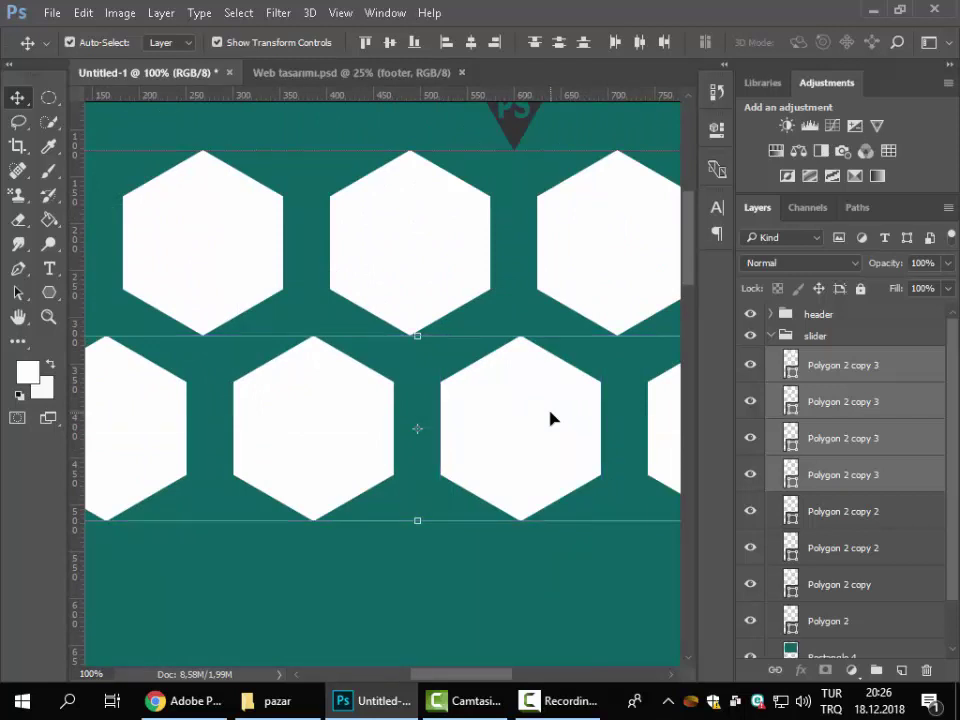
key(Left)
key(Left)
key(Left)
key(Left)
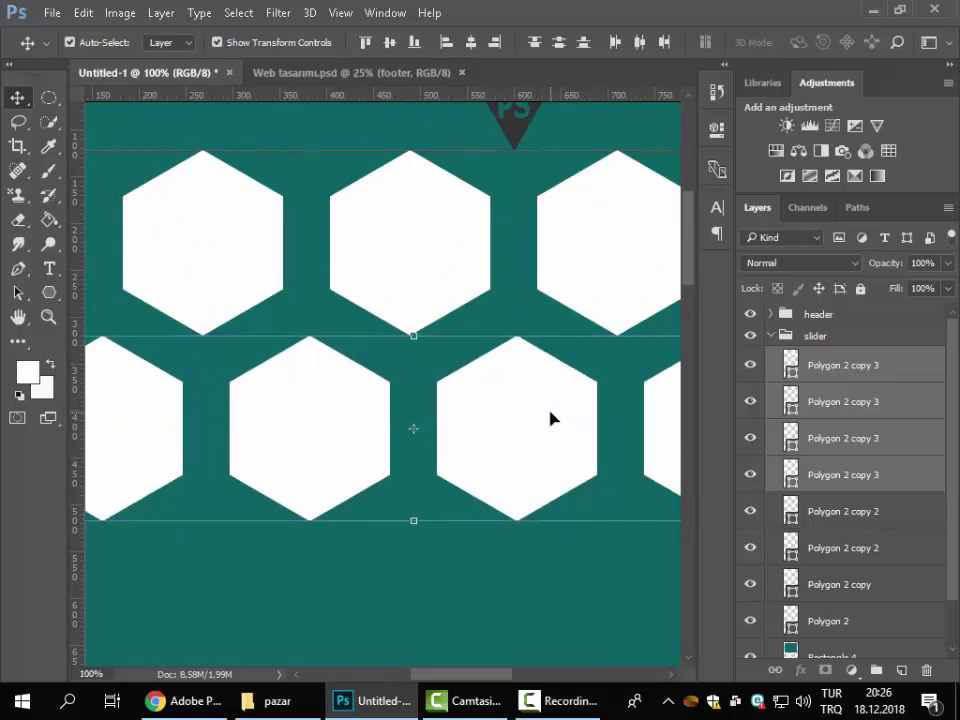
key(Left)
key(Left)
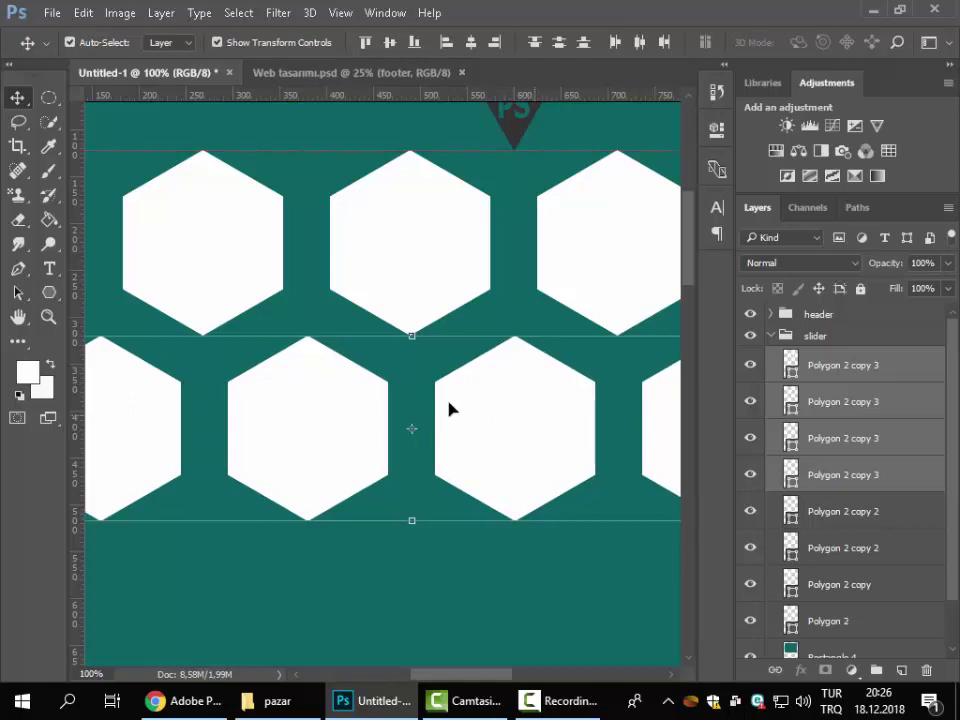
key(ctrl)
- Drag the lower hexagon row sideways to fine-tune its half-hexagon honeycomb offset
mouse_move(447, 677)
mouse_down()
mouse_move(420, 680)
mouse_move(444, 678)
mouse_up()
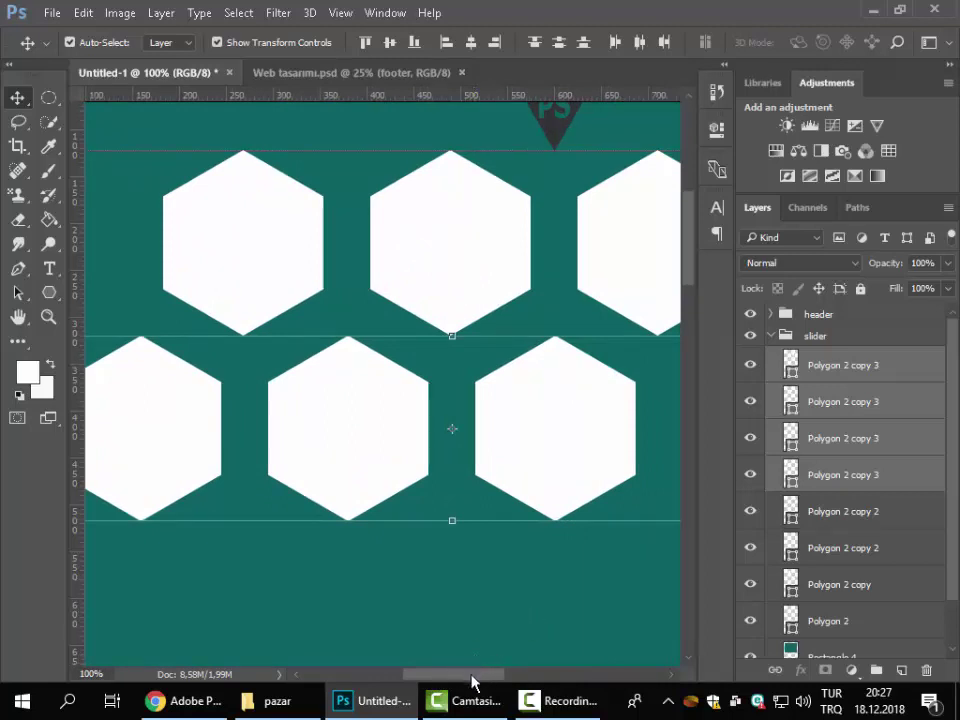
drag(474, 681, 530, 675)
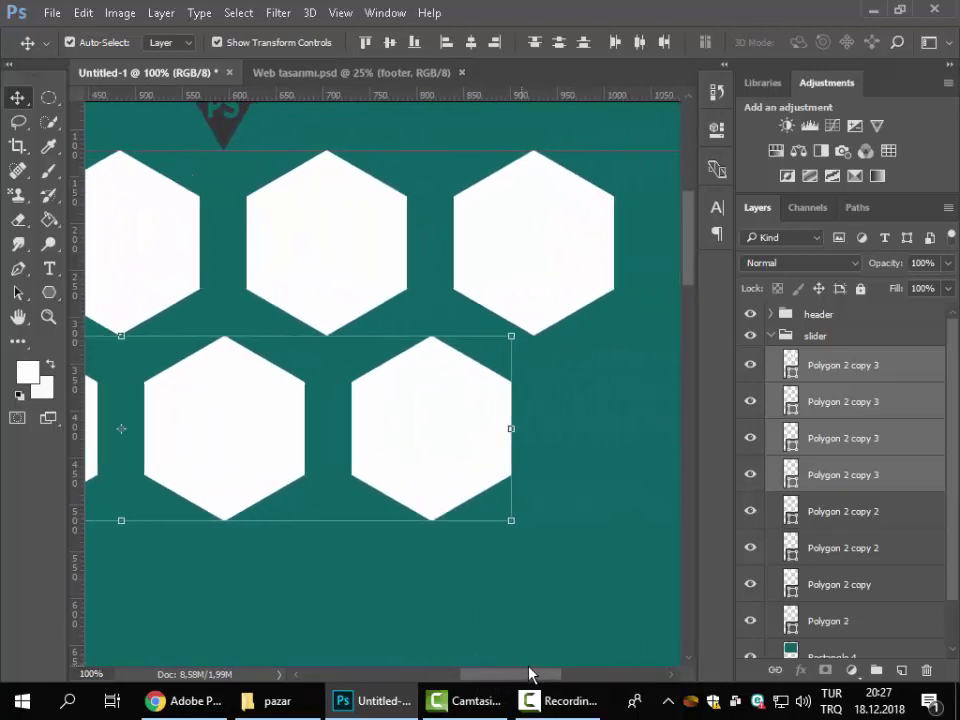
mouse_move(530, 675)
mouse_down()
mouse_move(538, 671)
mouse_move(481, 671)
mouse_up()
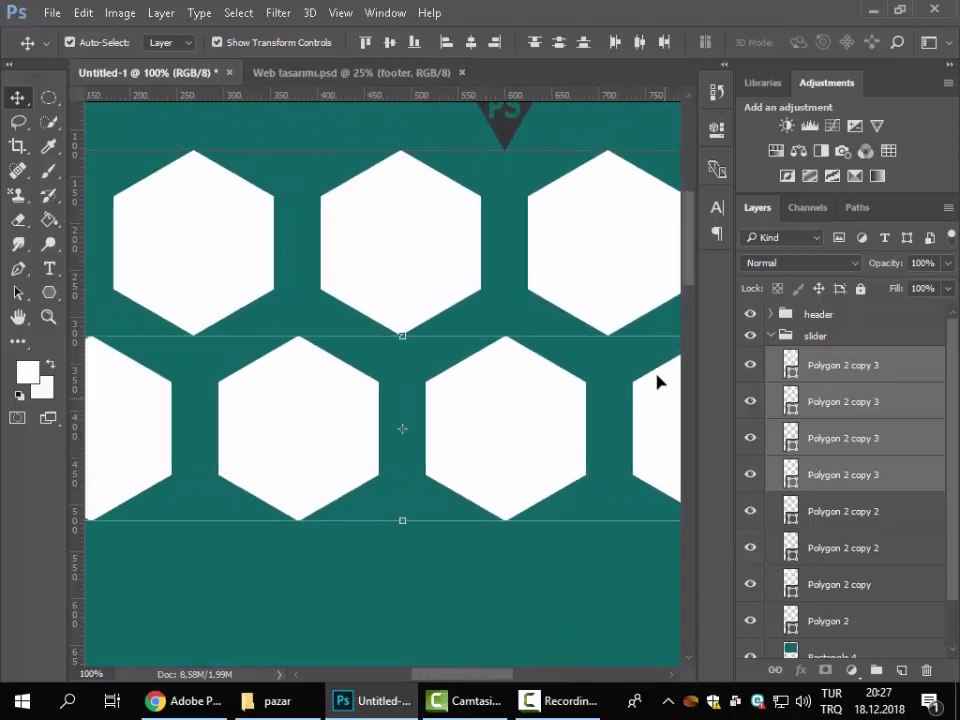
- Duplicate the top row's hexagon layers and start moving the copies down
click(834, 521)
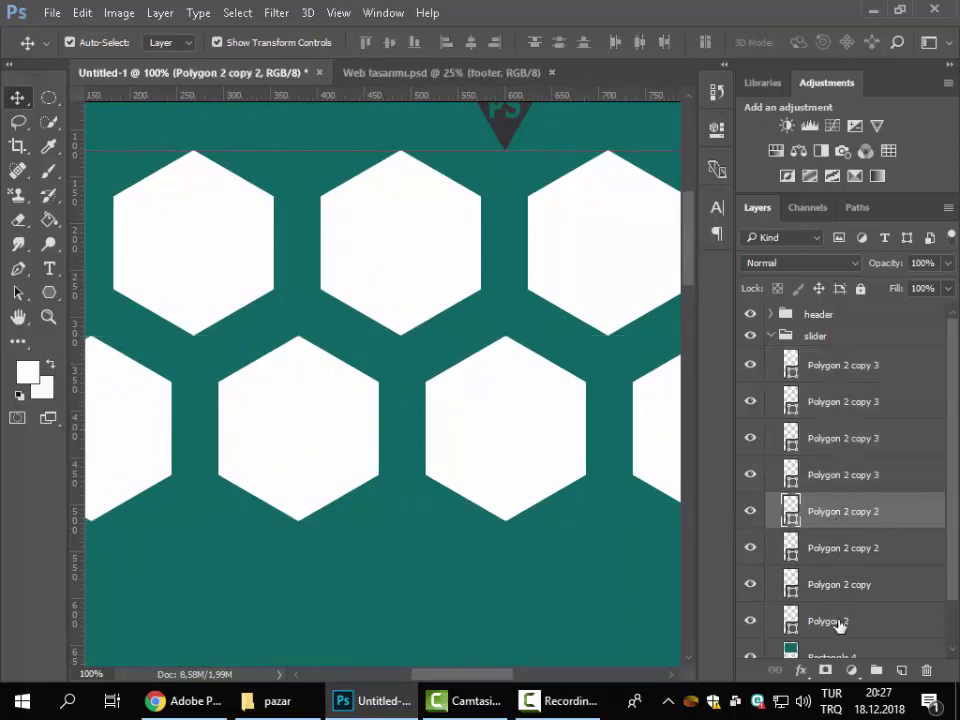
shift+click(838, 625)
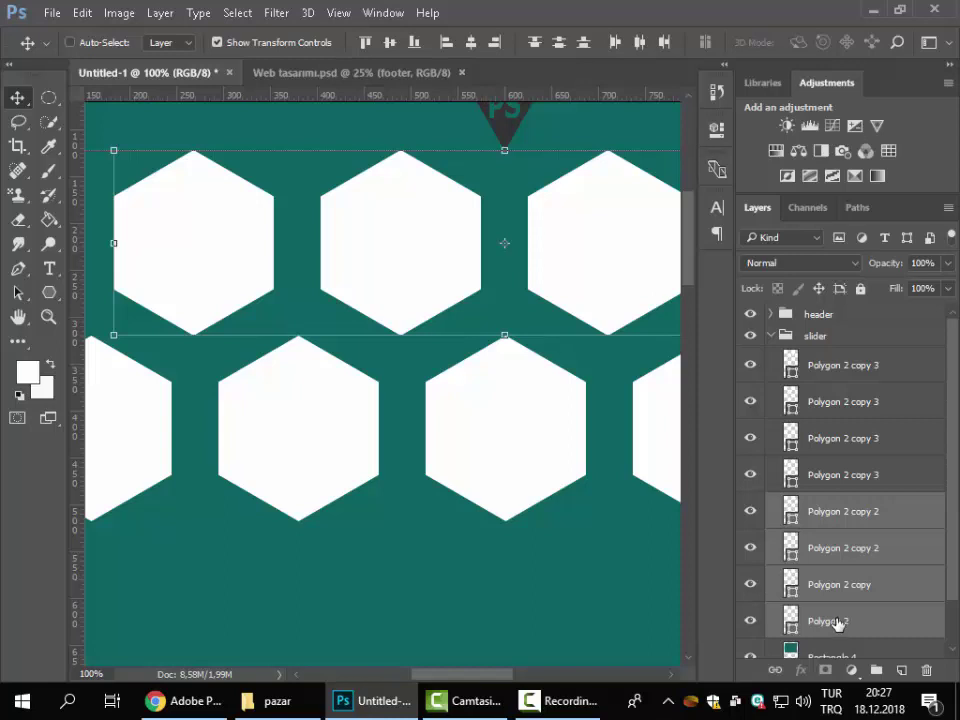
key(ctrl+j)
key(Down)
key(Down)
key(Down)
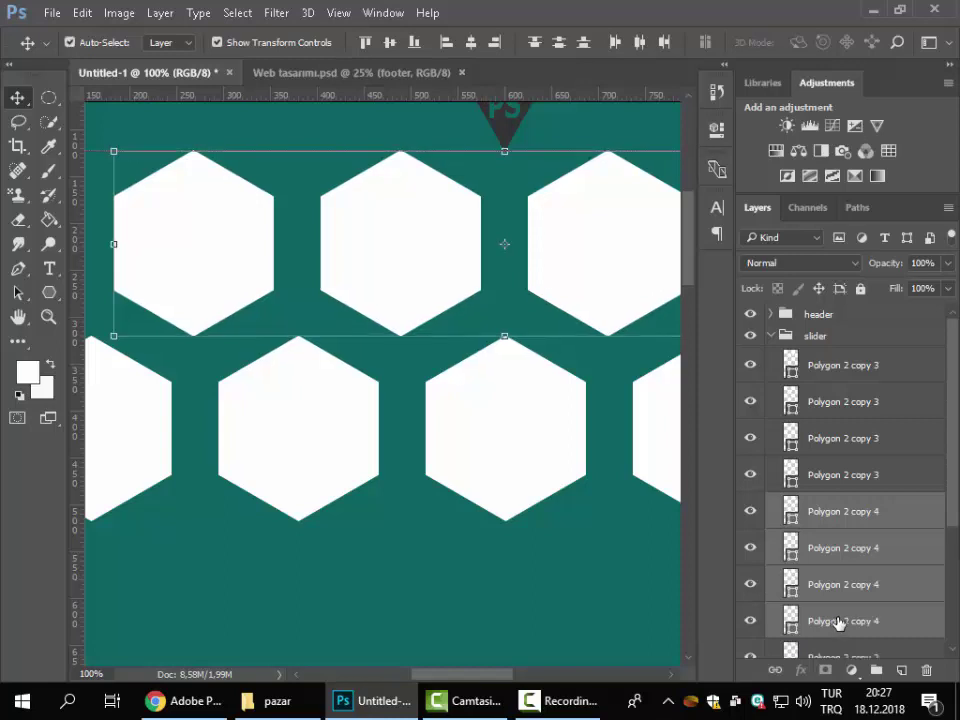
key(Down)
key(Down)
key(Down)
key(Down)
key(Down)
key(Down)
key(Down)
key(Down)
key(Down)
key(Down)
key(Down)
key(Down)
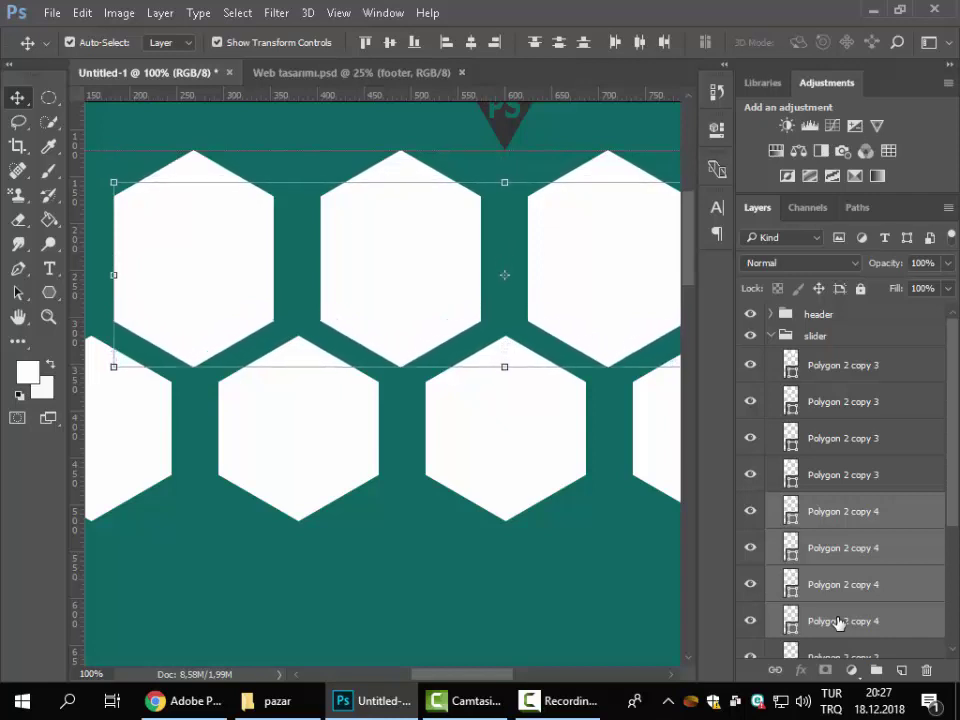
key(Down)
key(Down)
key(Down)
key(Down)
key(Down)
key(Down)
key(Down)
key(Down)
key(Down)
key(Down)
key(Down)
key(Down)
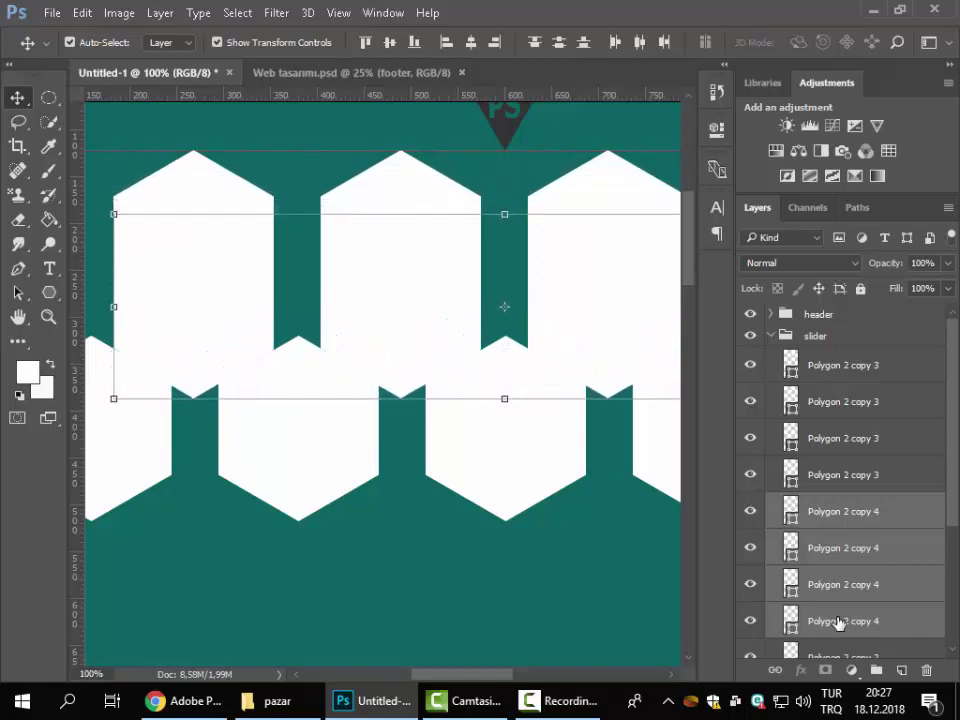
key(Down)
key(Down)
key(Down)
key(Down)
key(Down)
key(Down)
key(Down)
key(Down)
key(Down)
key(Down)
key(Down)
key(Down)
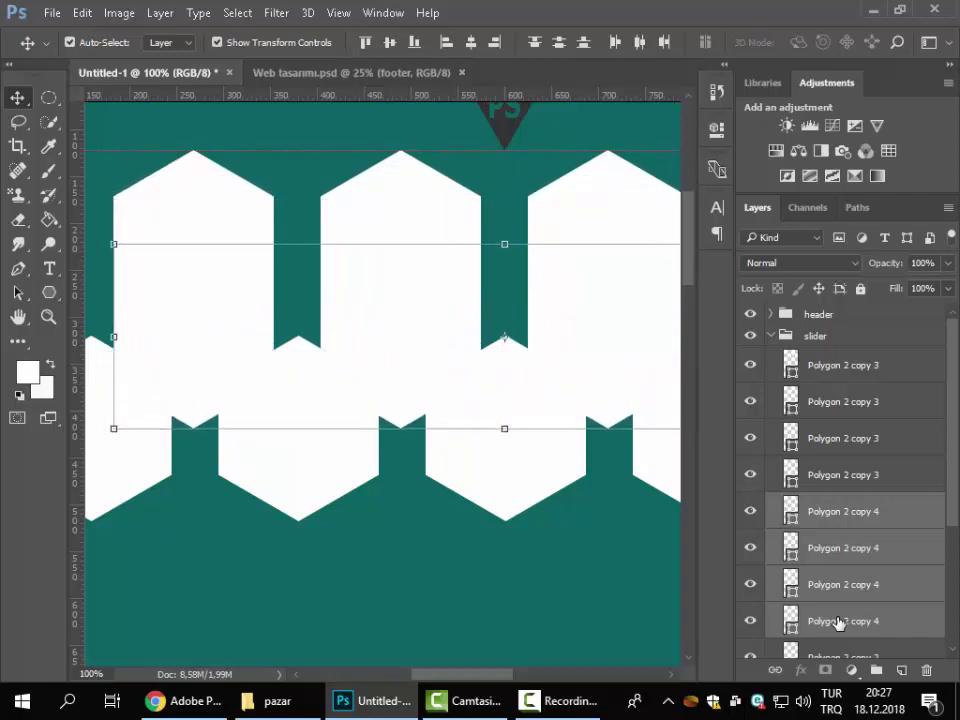
key(Down)
key(Down)
key(Down)
- Position the copied row just beneath the second row, aligned with the top row
key(Down)
key(Down)
key(Down)
key(Down)
key(Down)
key(Down)
key(Down)
key(Down)
key(Down)
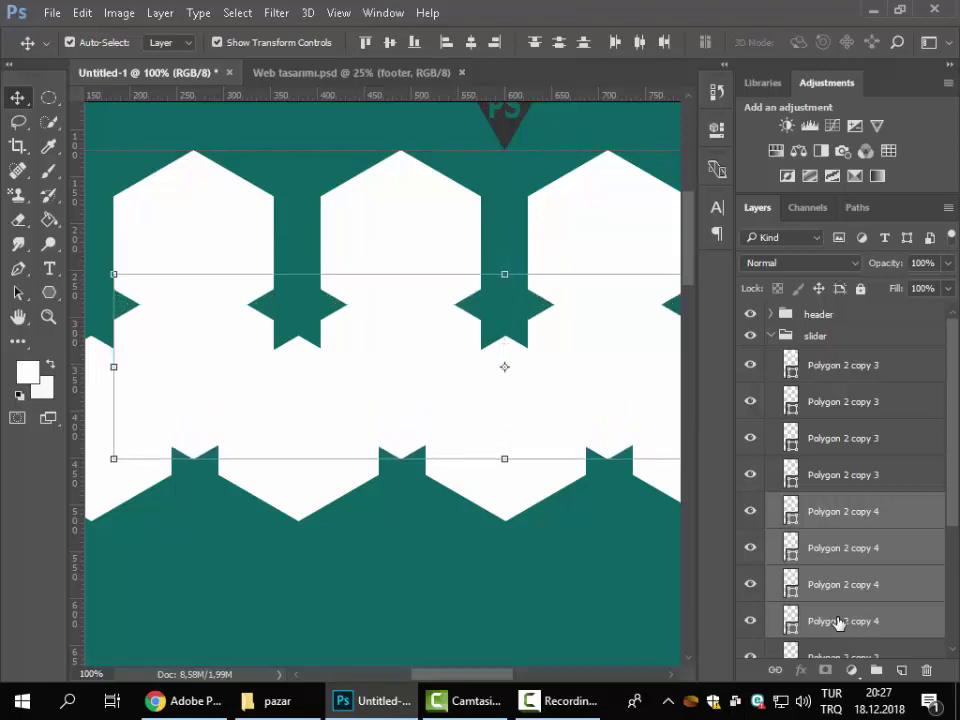
key(Down)
key(Down)
key(Down)
key(Down)
key(Down)
key(Down)
key(Down)
key(Down)
key(Down)
key(Down)
key(Down)
key(Down)
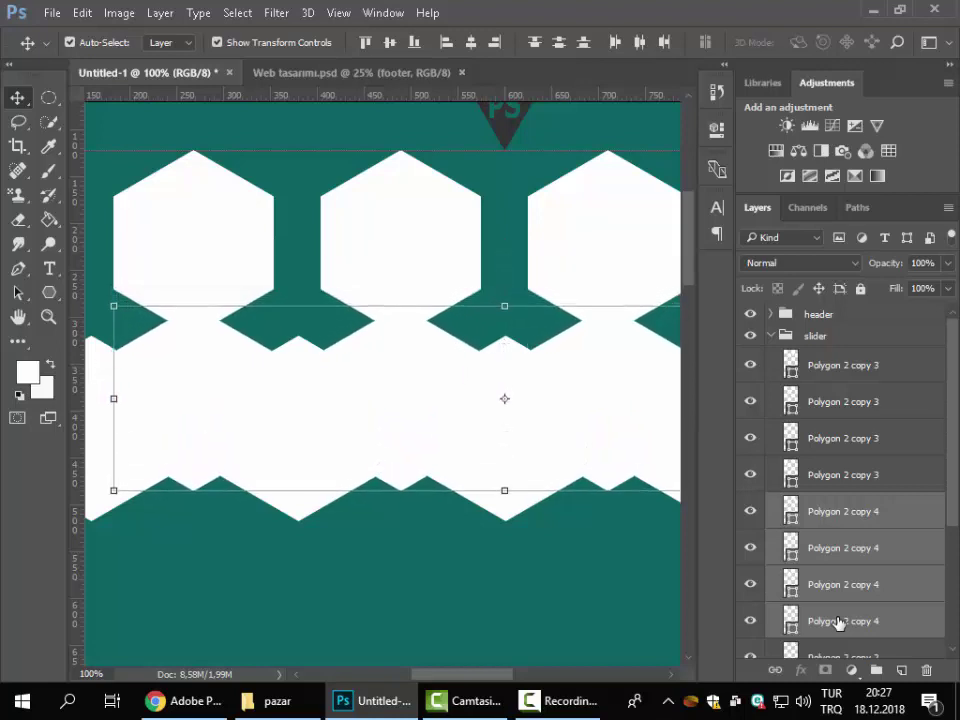
key(Down)
key(Down)
key(Down)
key(Down)
key(Down)
key(Down)
key(Down)
key(Down)
key(Down)
key(Down)
key(Down)
key(Down)
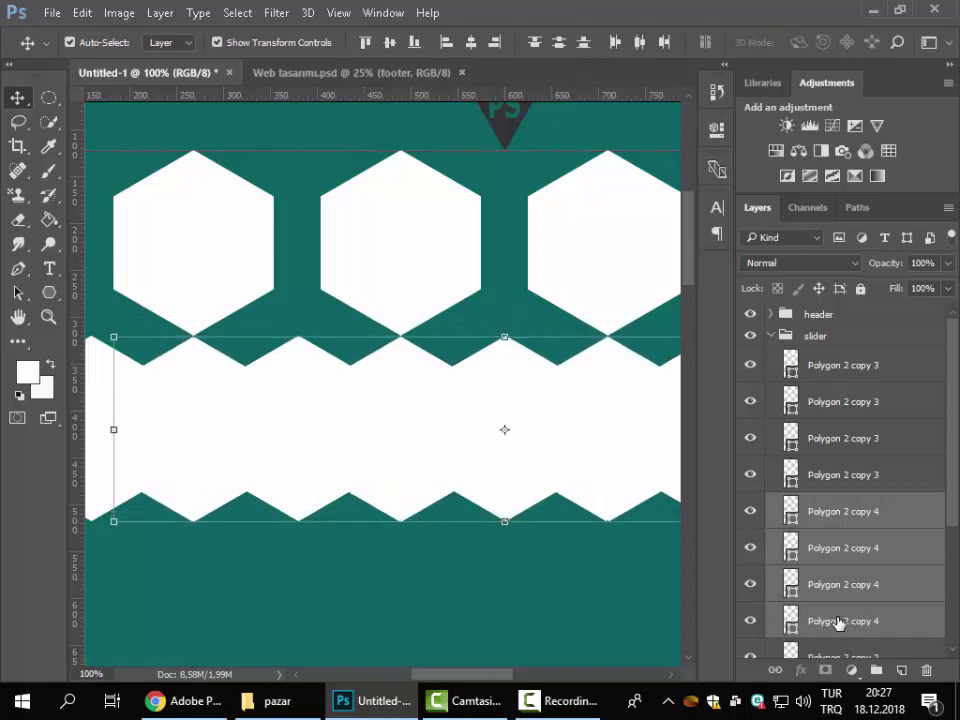
key(Down)
key(Down)
key(Down)
key(Down)
key(Down)
key(Down)
key(Down)
key(Down)
key(Down)
key(Down)
key(Down)
key(Down)
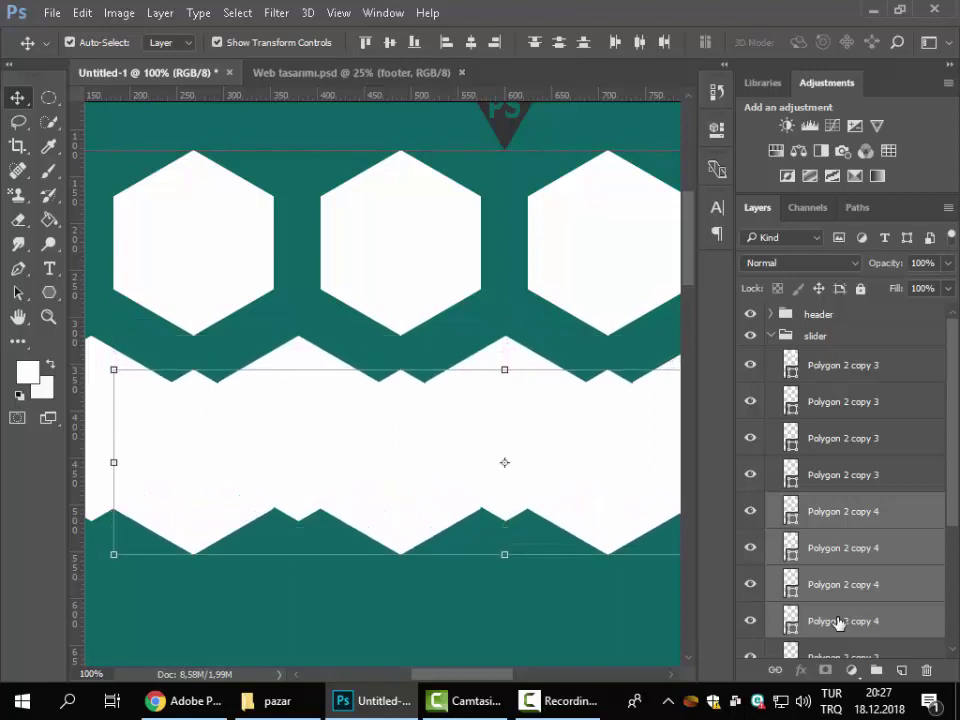
key(Down)
key(Down)
key(Down)
key(Down)
key(Down)
key(Down)
key(Down)
key(Down)
key(Down)
key(Down)
key(Down)
key(Down)
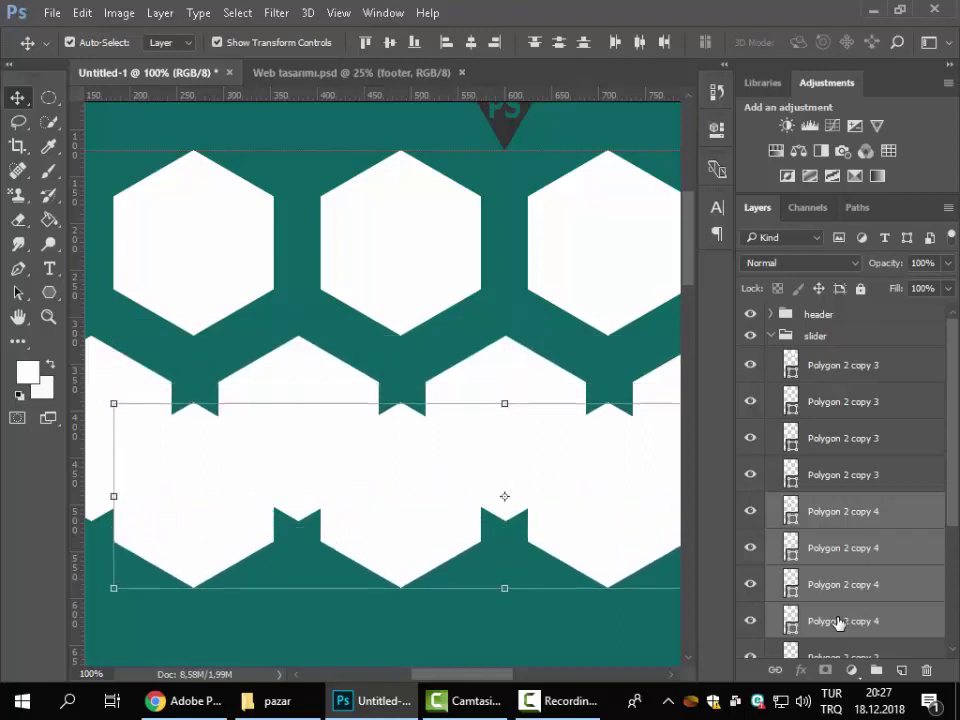
key(Down)
key(Down)
key(Down)
key(Down)
key(Down)
key(Down)
key(Down)
key(Down)
key(Down)
key(Down)
key(Down)
key(Down)
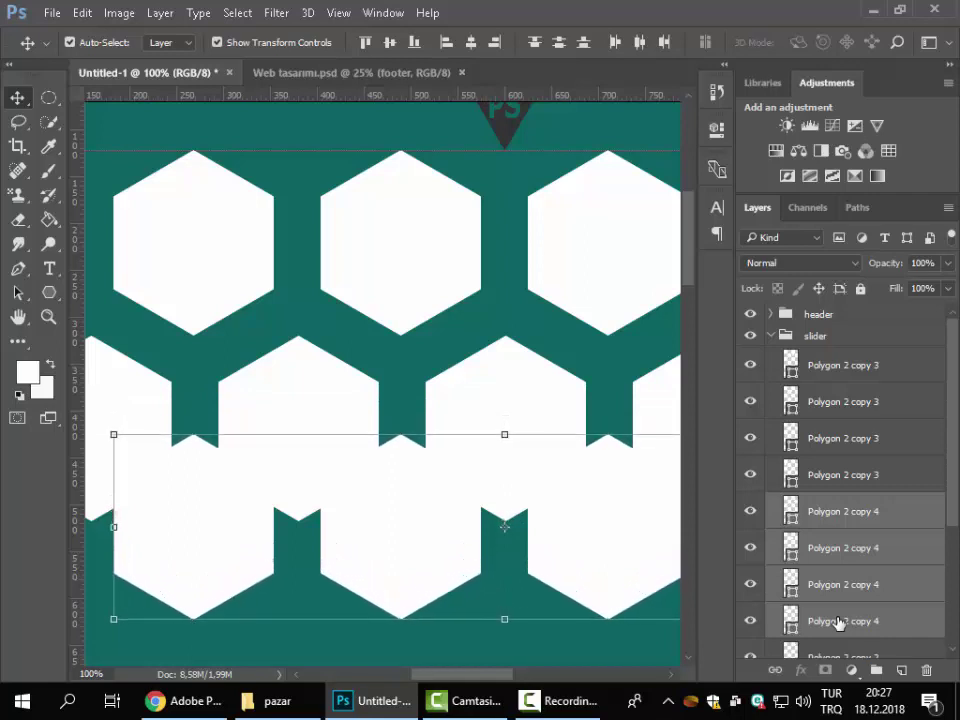
key(Down)
key(Down)
key(Down)
key(Down)
key(Down)
key(Down)
key(Down)
key(Down)
key(Down)
key(Down)
key(Down)
key(Down)
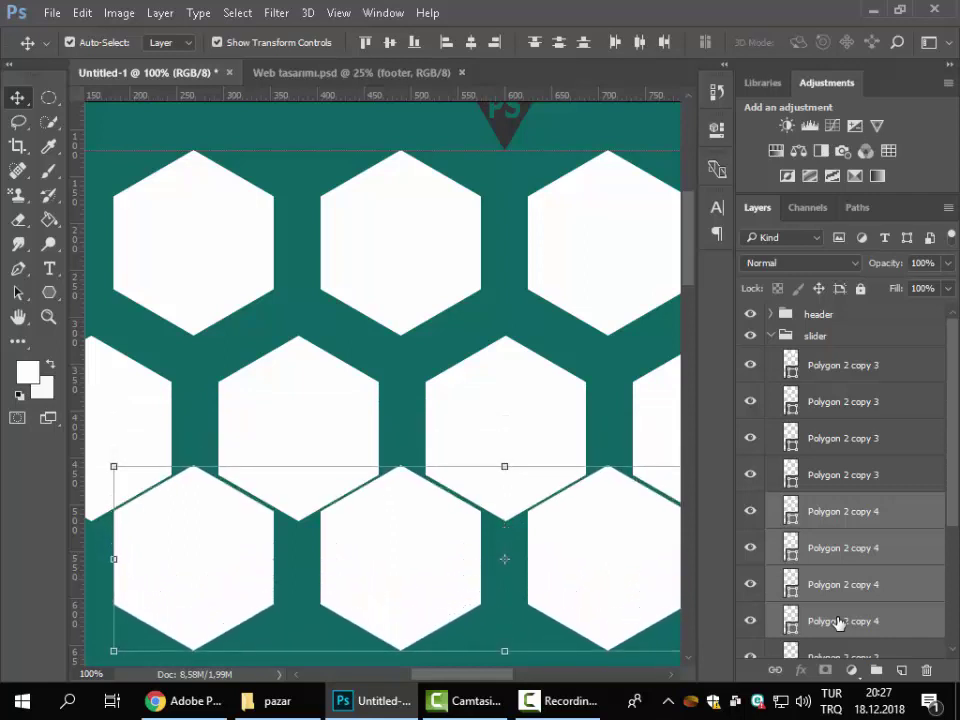
key(Down)
key(Down)
key(Down)
key(Down)
key(Down)
key(Down)
key(Down)
key(Down)
key(Down)
key(Down)
key(Down)
key(Down)
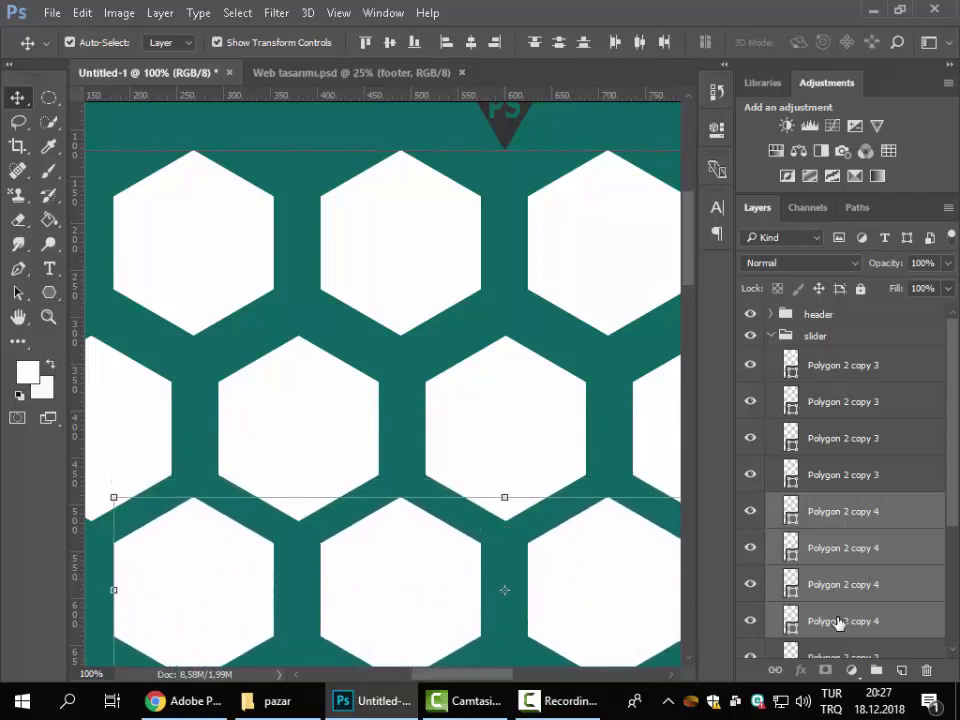
key(Down)
key(Down)
key(Down)
key(Down)
key(Down)
key(Down)
key(Down)
key(Down)
key(Down)
key(Down)
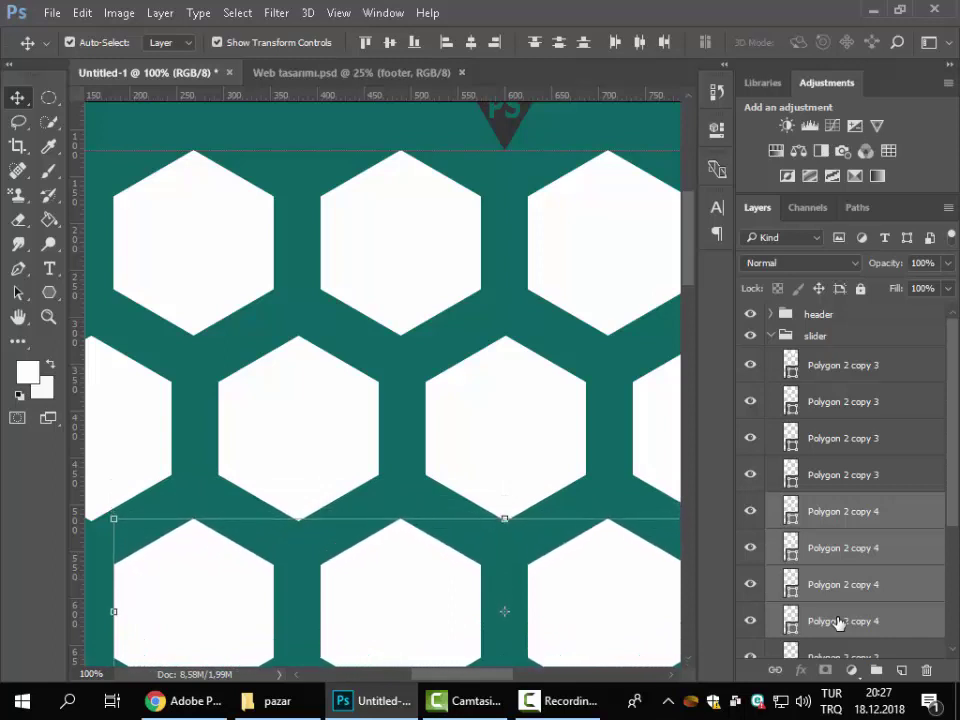
key(Down)
key(Down)
key(Down)
key(Up)
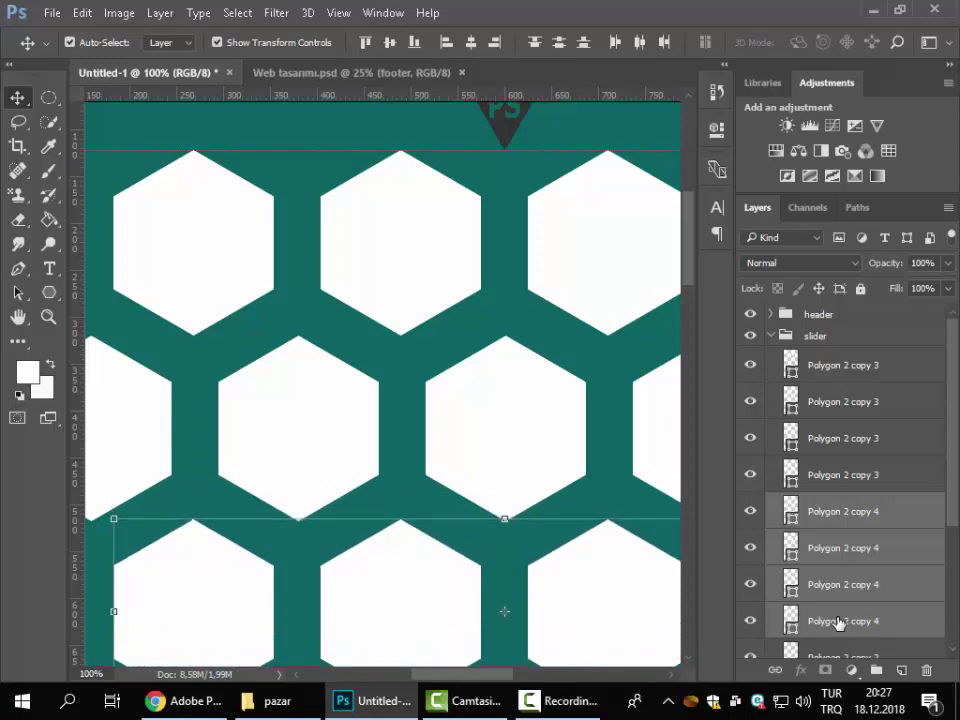
key(Up)
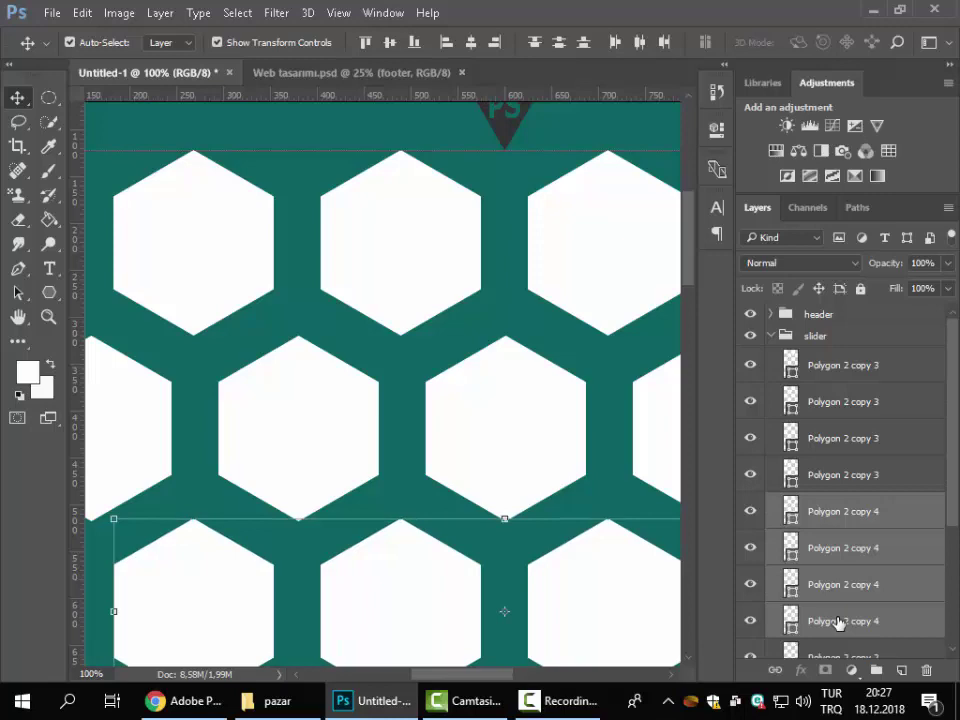
key(ctrl+minus)
- Copy the rightmost middle-row hexagon and nudge it right to match the row spacing
key(ctrl+minus)
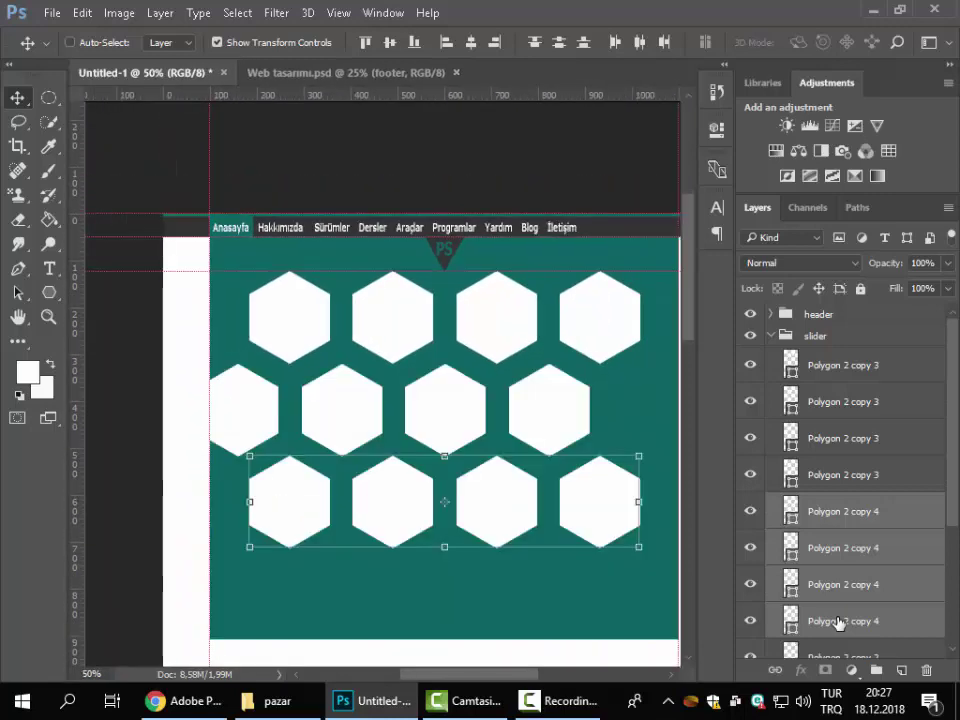
key(ctrl+minus)
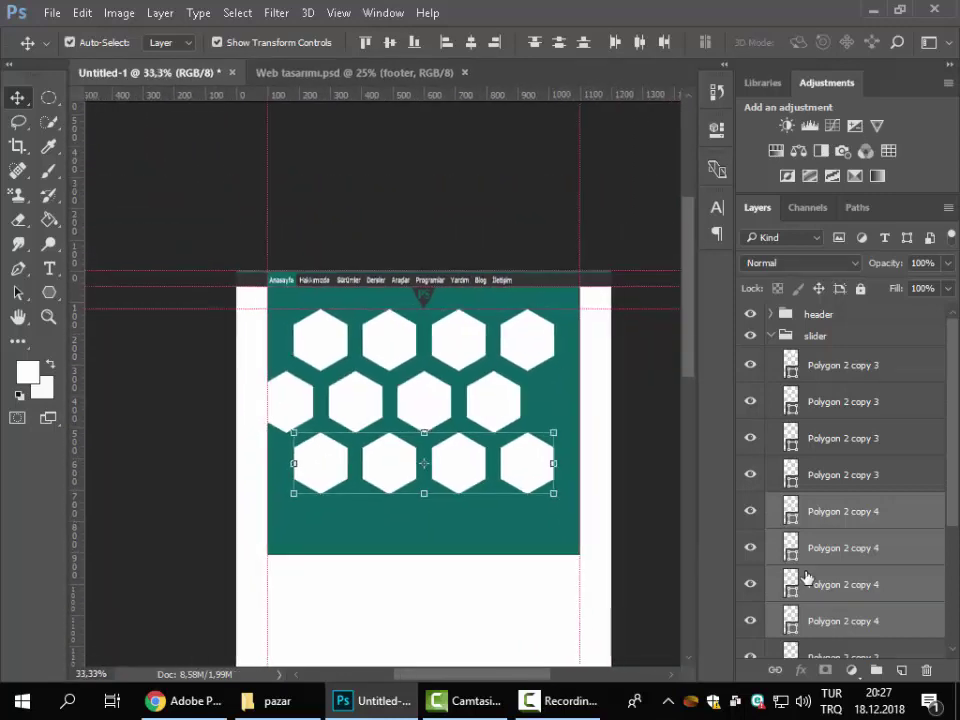
click(503, 410)
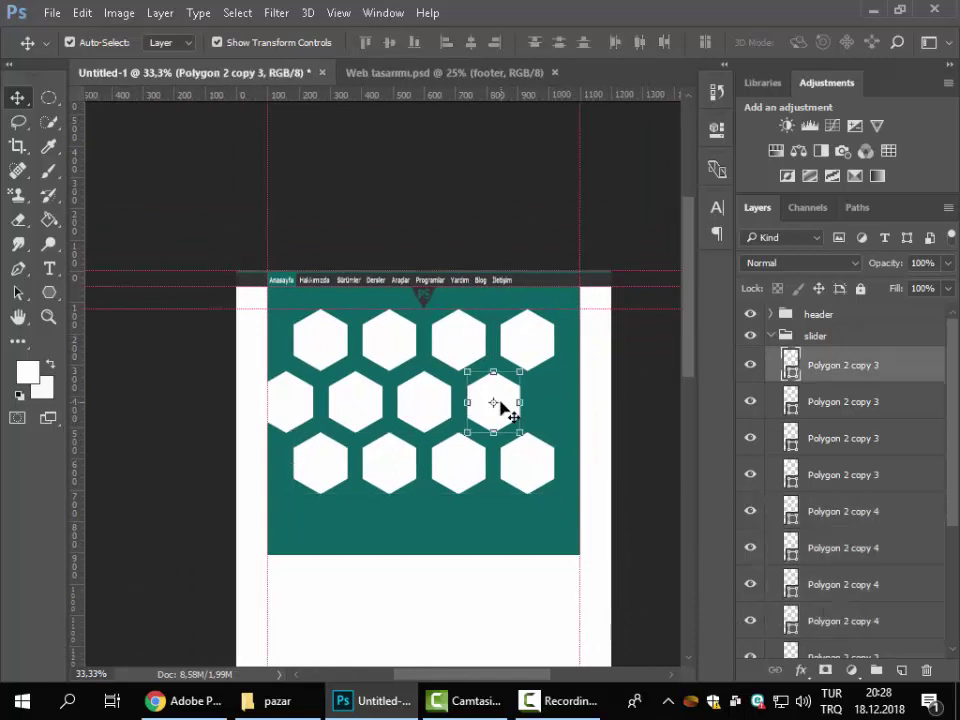
drag(503, 410, 504, 410)
key(shift+Right)
key(shift+Right)
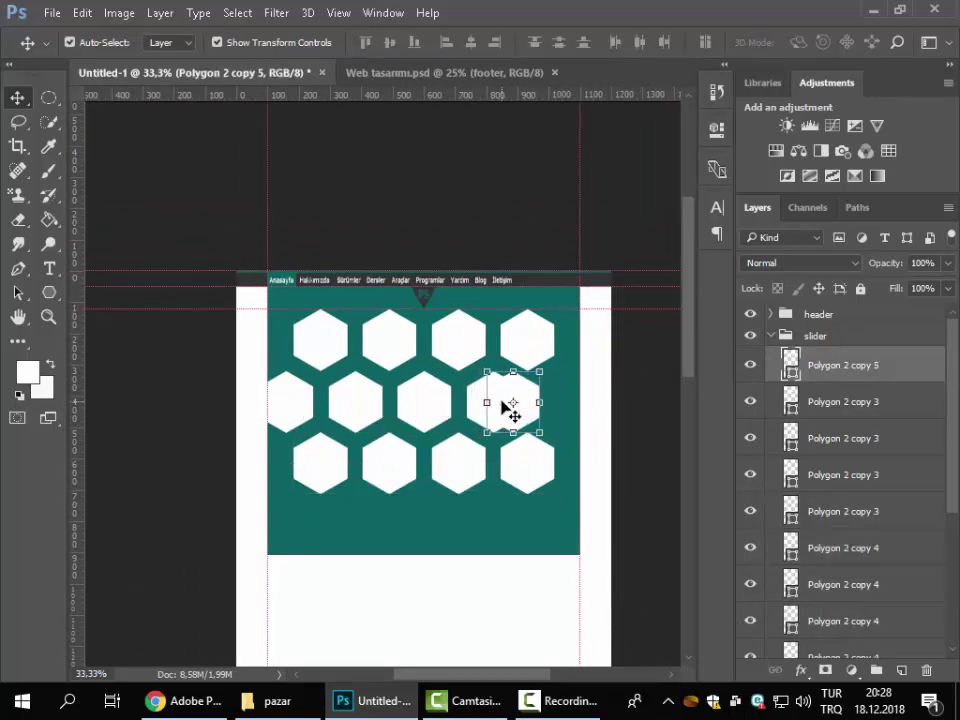
key(shift+Right)
key(shift+Right)
key(shift+Right)
key(shift+Right)
key(shift+Right)
key(shift+Right)
key(shift+Right)
key(shift+Right)
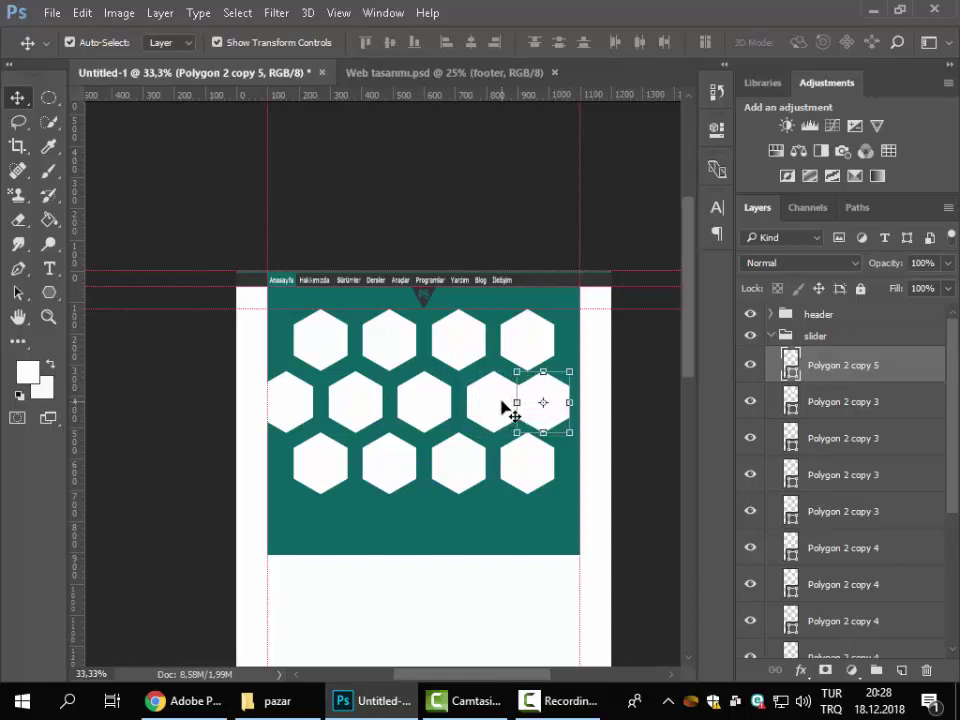
key(shift+Right)
key(shift+Right)
key(shift+Right)
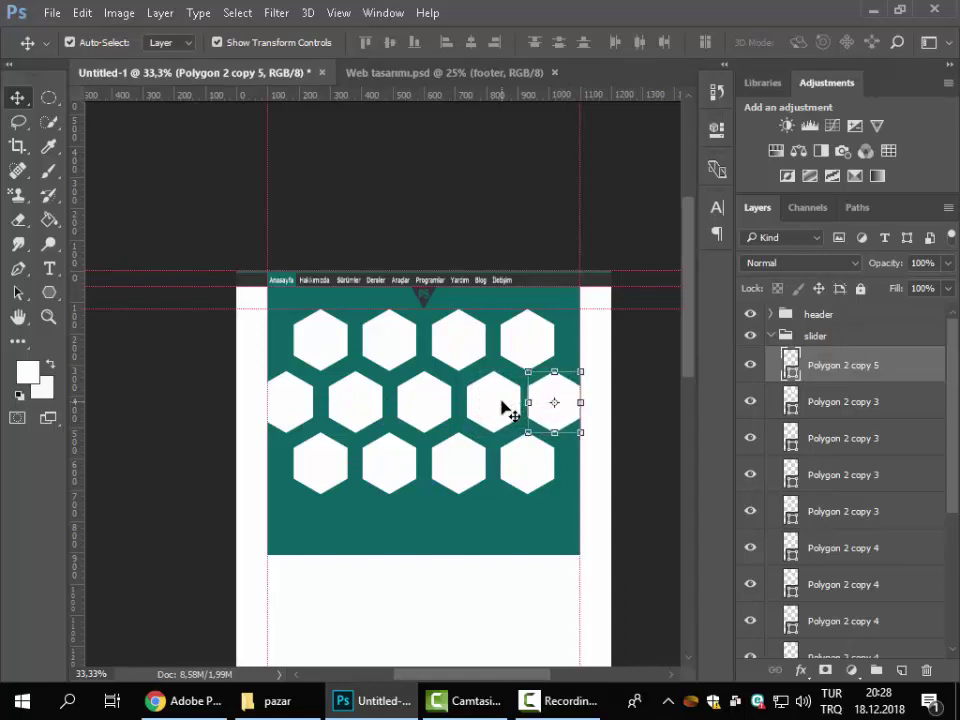
key(shift+Right)
key(ctrl)
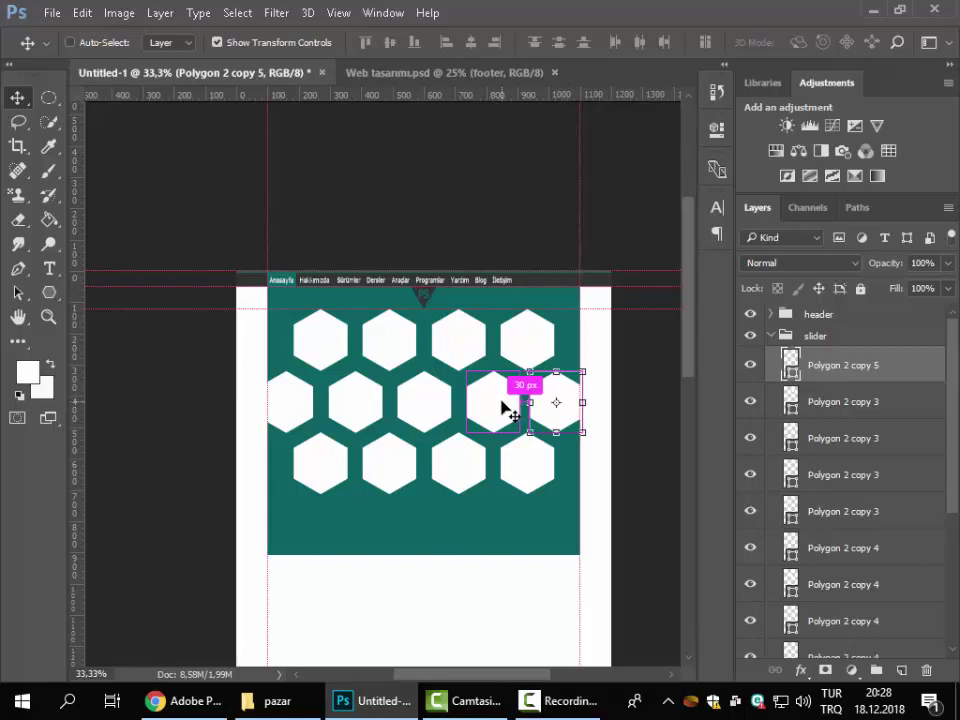
key(shift+Right)
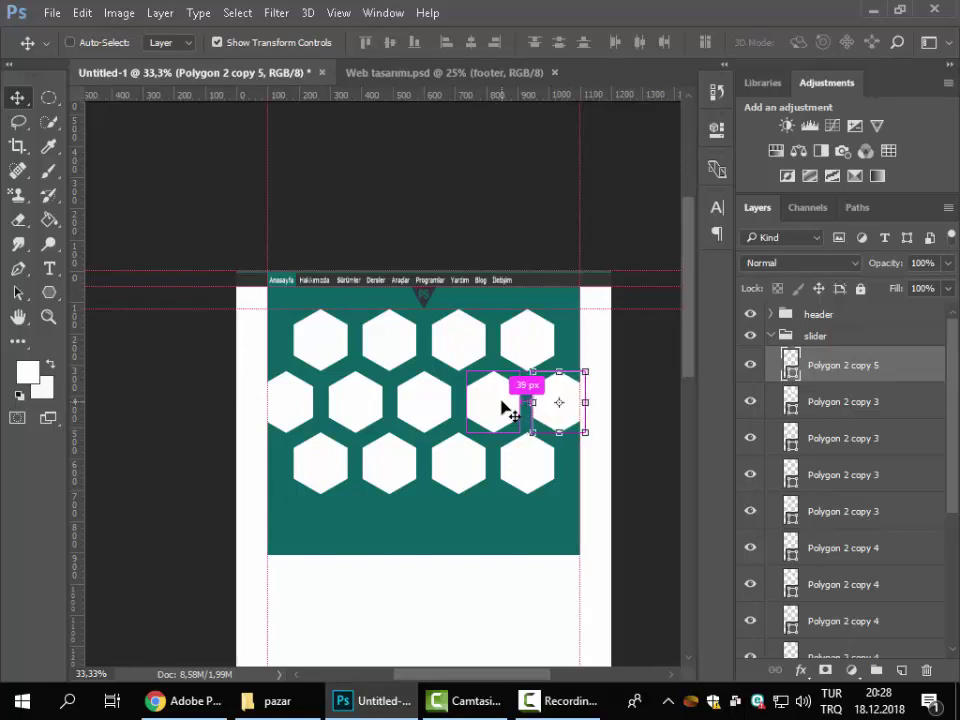
key(shift+Right)
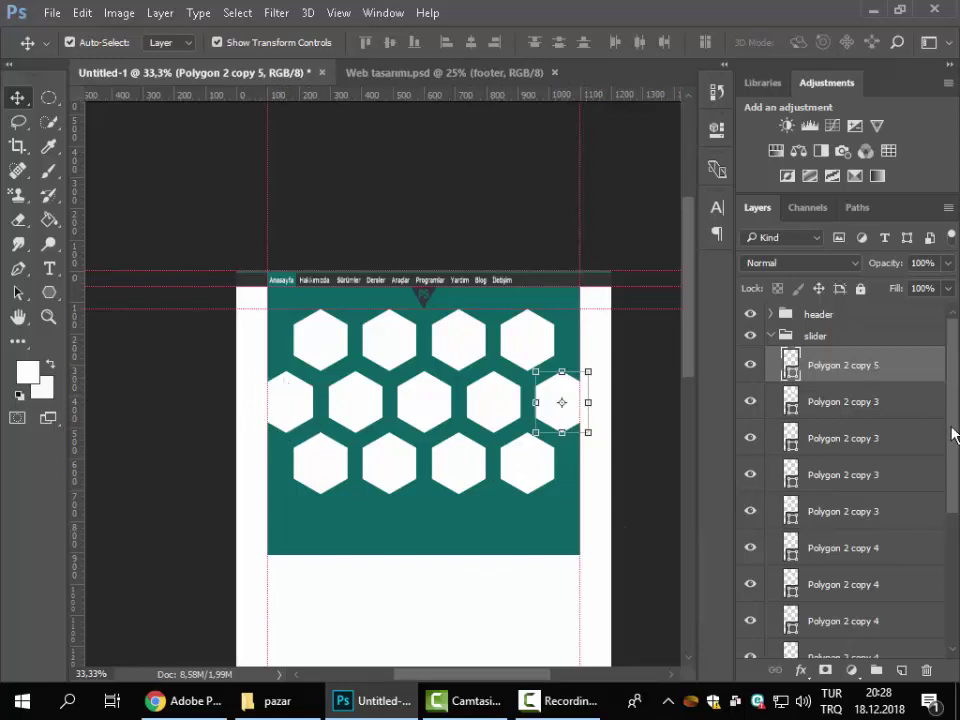
drag(952, 434, 957, 572)
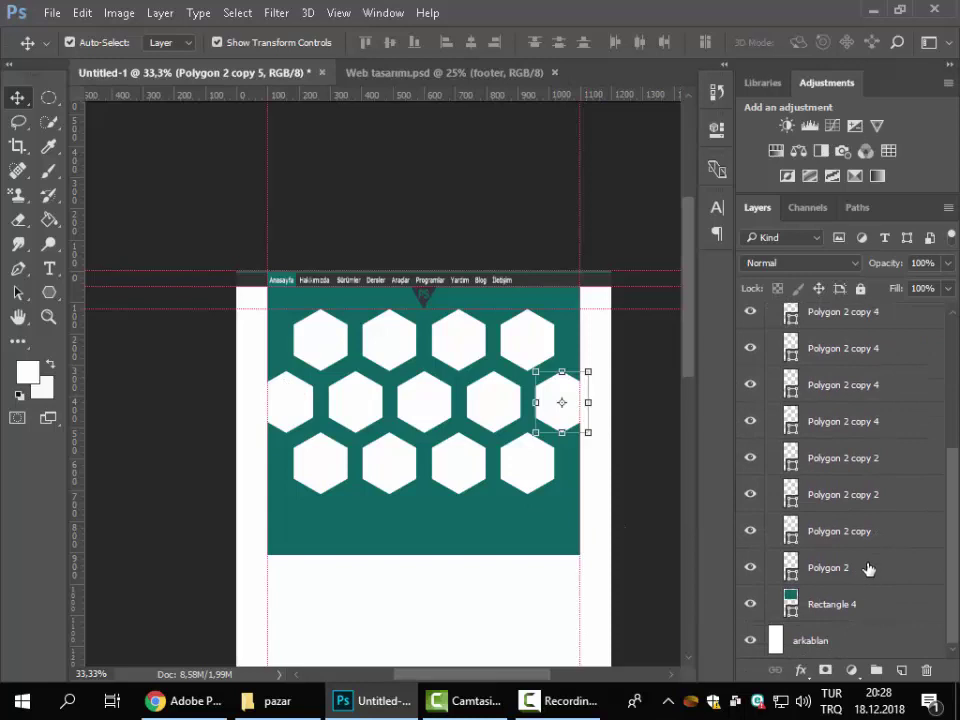
- Scale all hexagon layers down to about 95% so they fit the slider width
shift+click(868, 569)
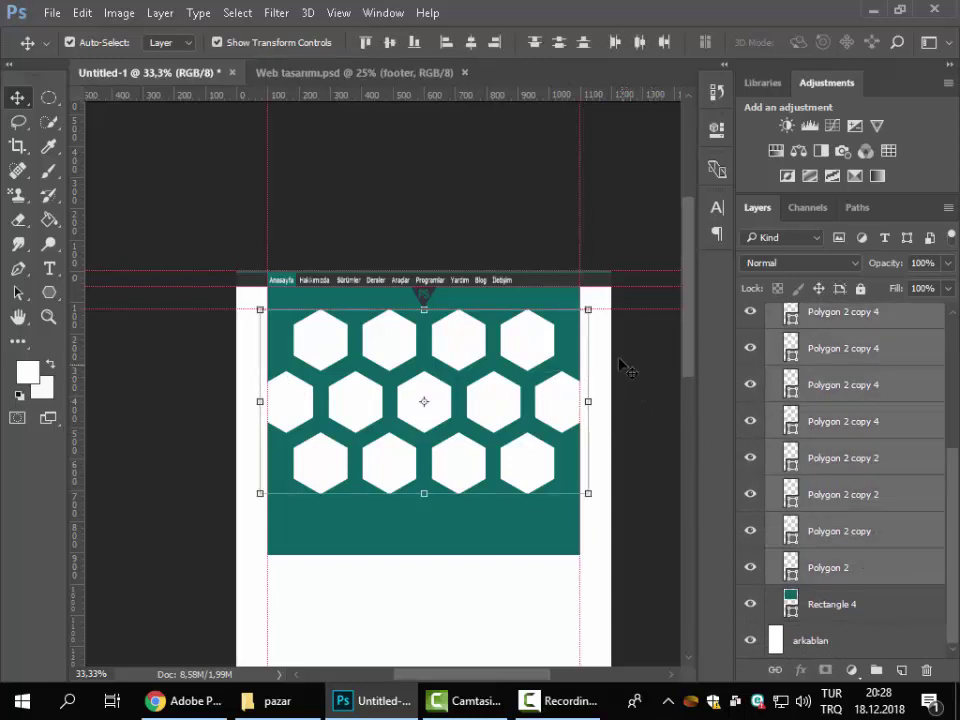
drag(586, 311, 580, 314)
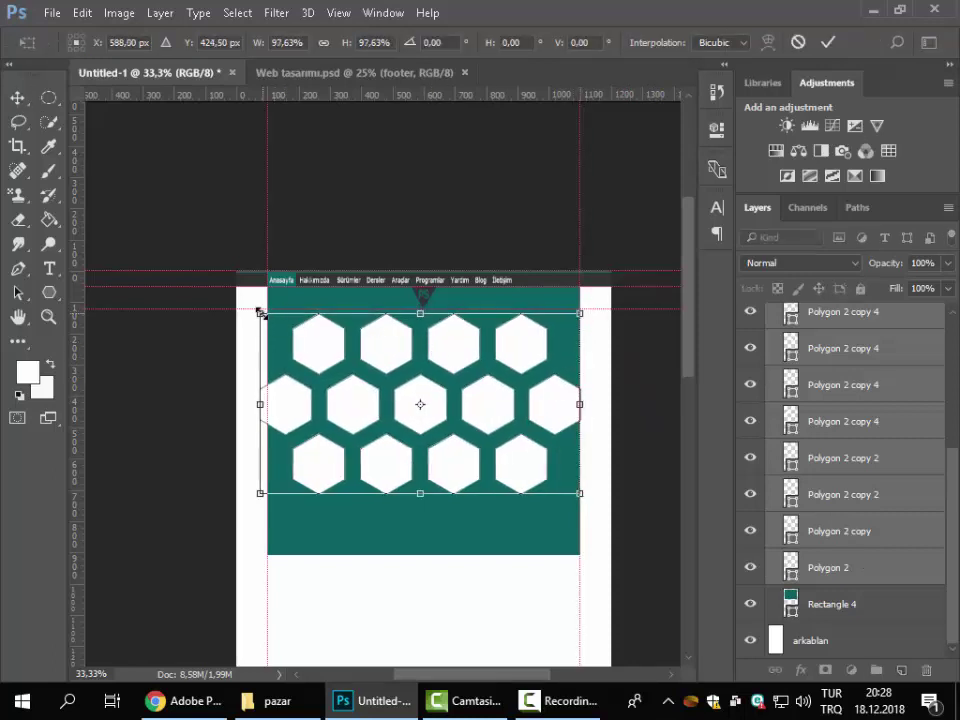
drag(260, 313, 268, 317)
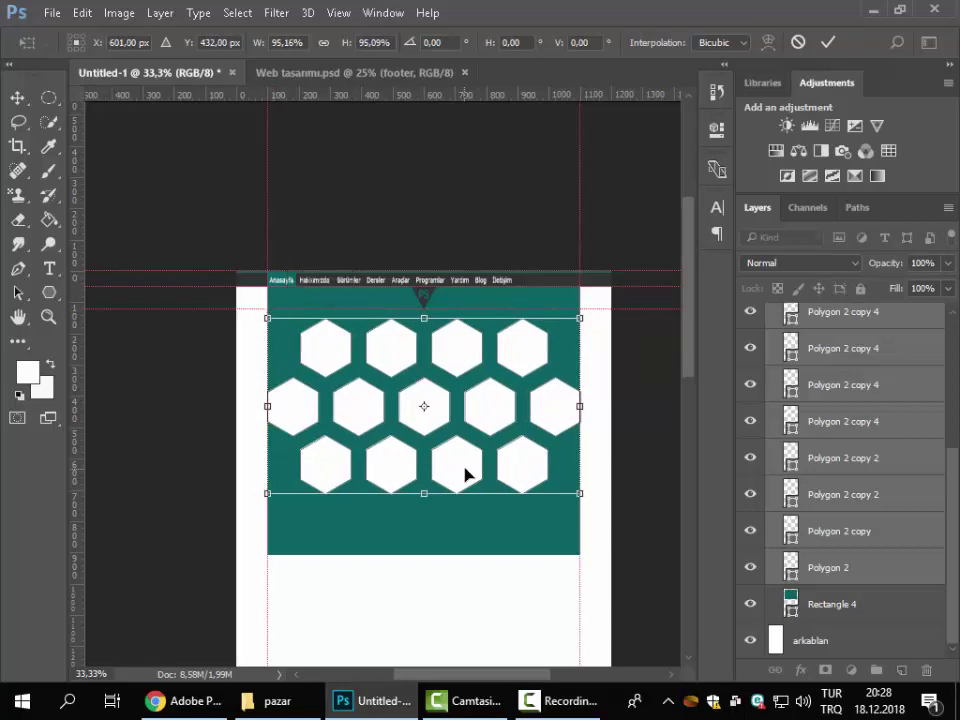
key(Return)
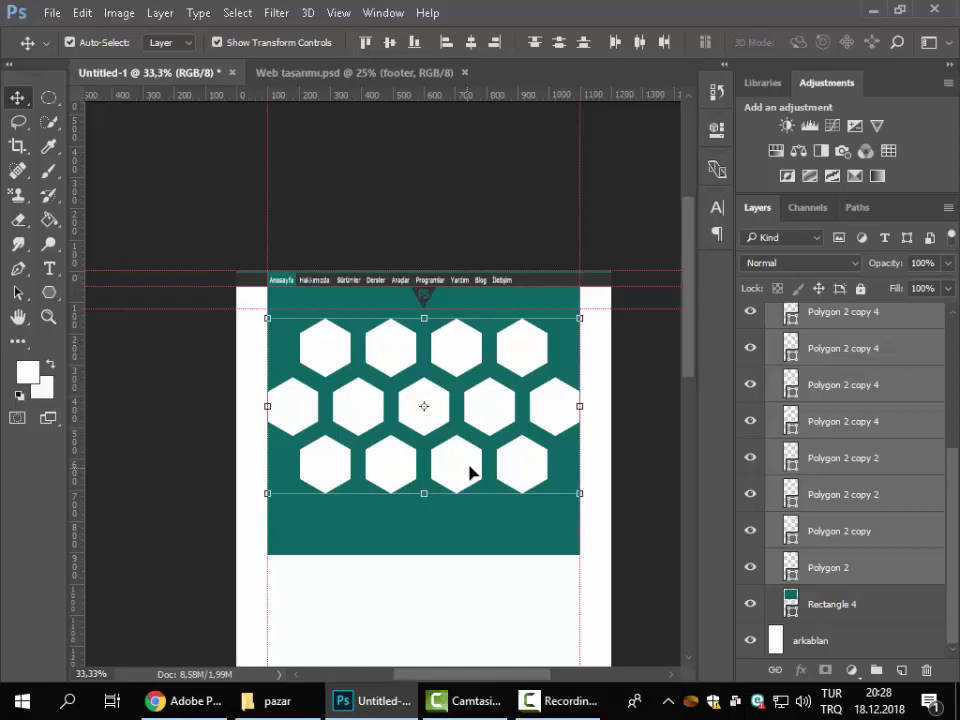
- Shorten Rectangle 4 to 708 px height, then delete the layer
click(430, 542)
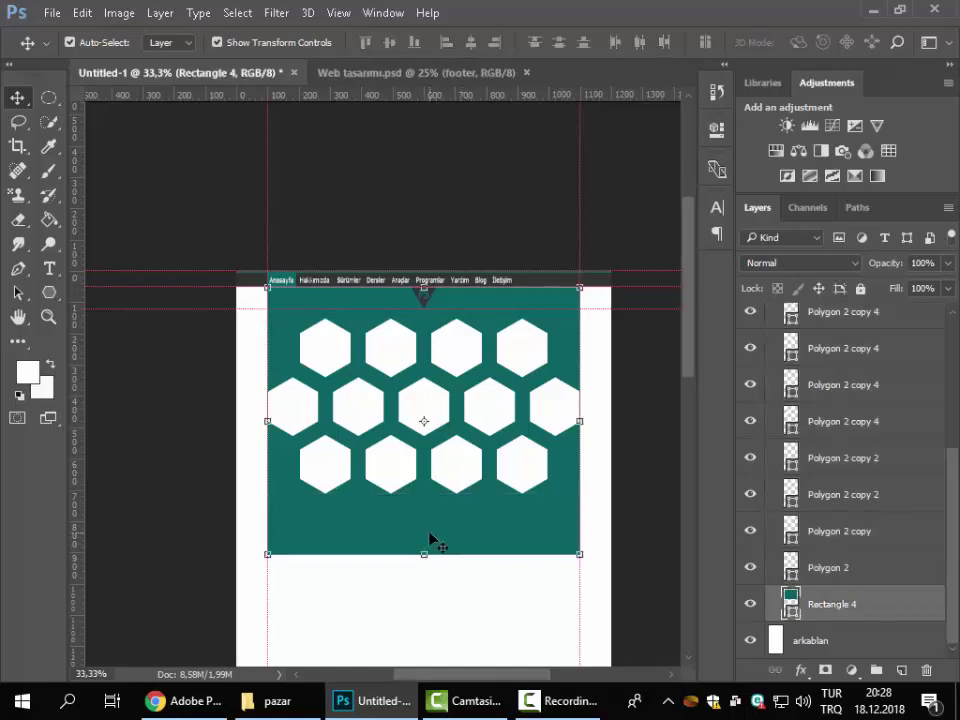
drag(424, 556, 421, 509)
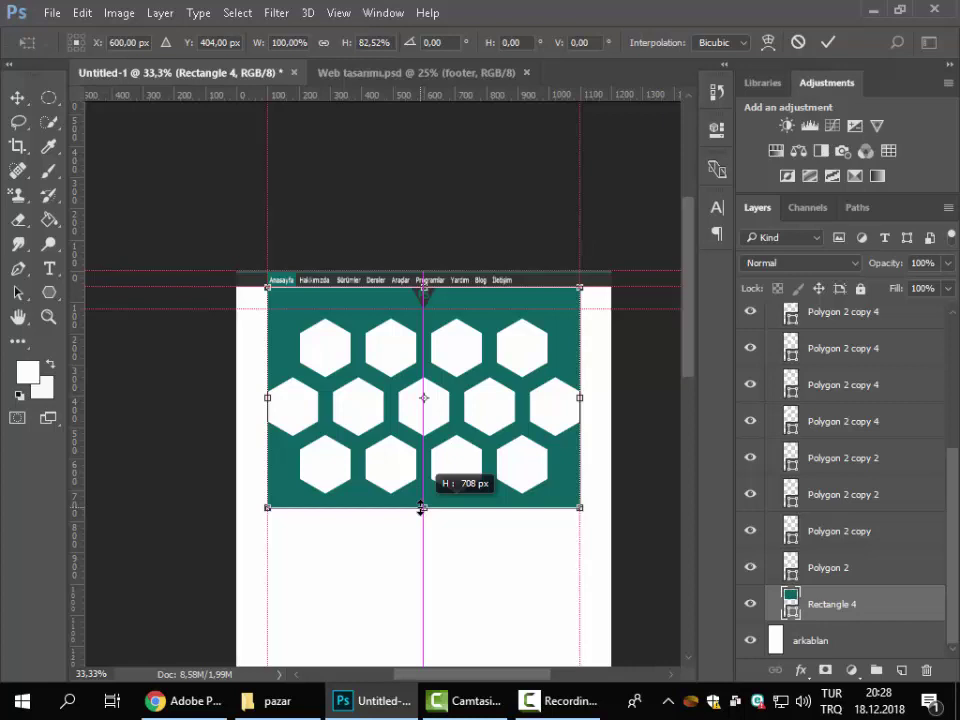
drag(421, 508, 421, 508)
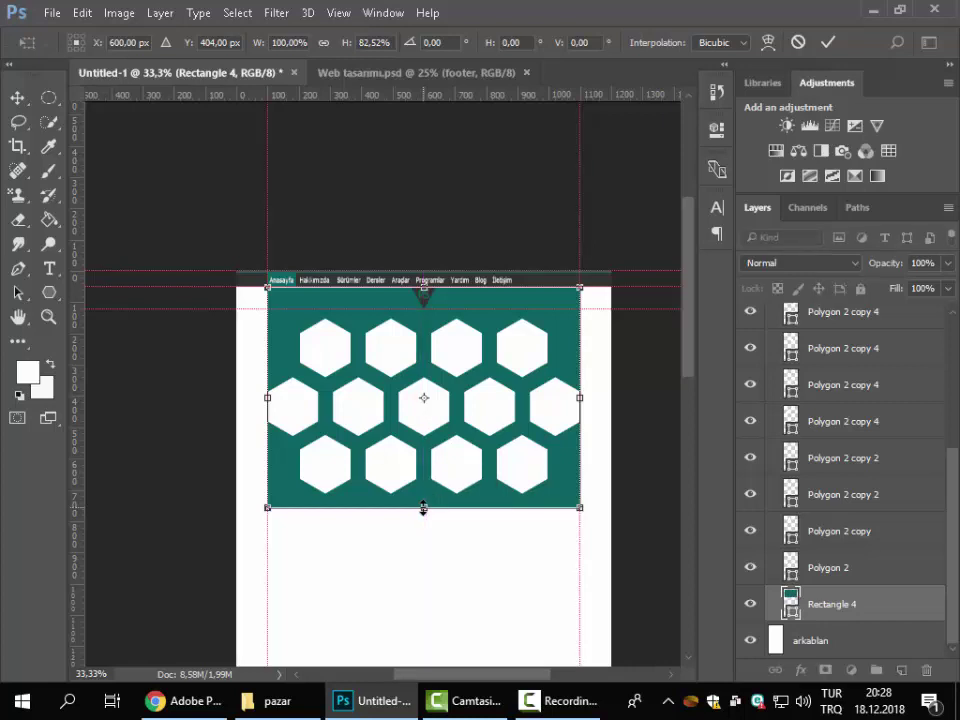
key(Return)
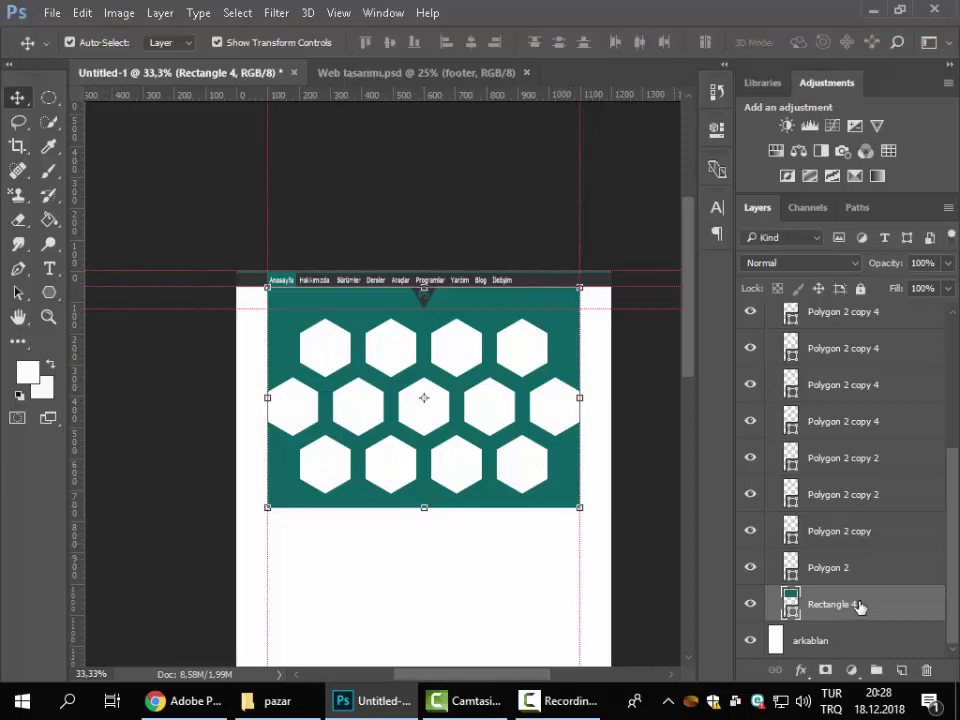
key(Delete)
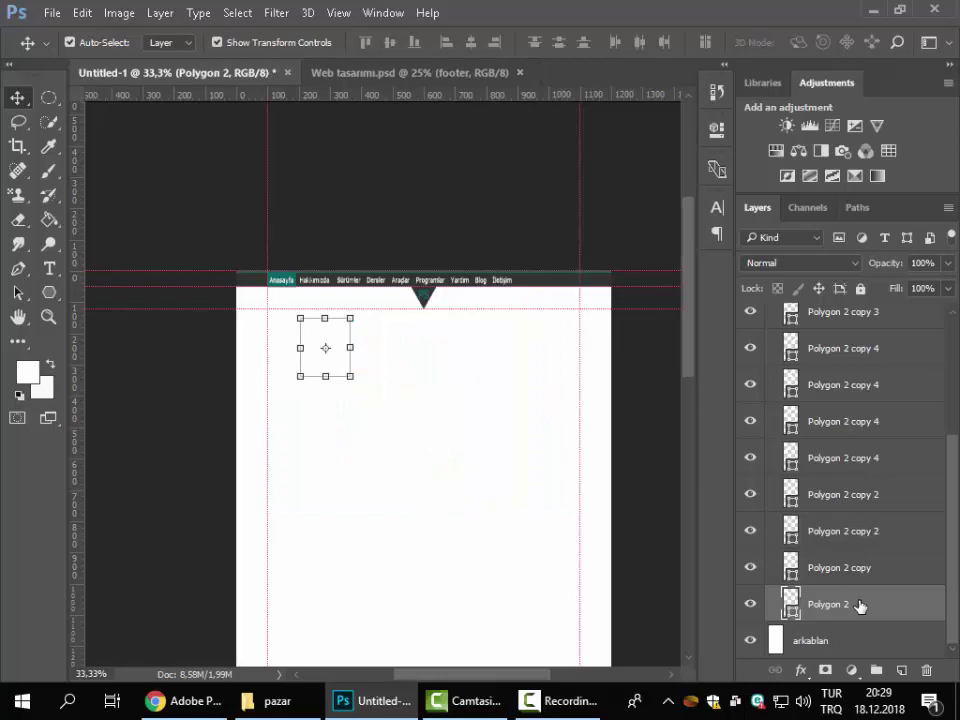
- Locate pexels-photo-490130-2 in Downloads from Chrome's download bar and drag it onto the Photoshop canvas
click(874, 10)
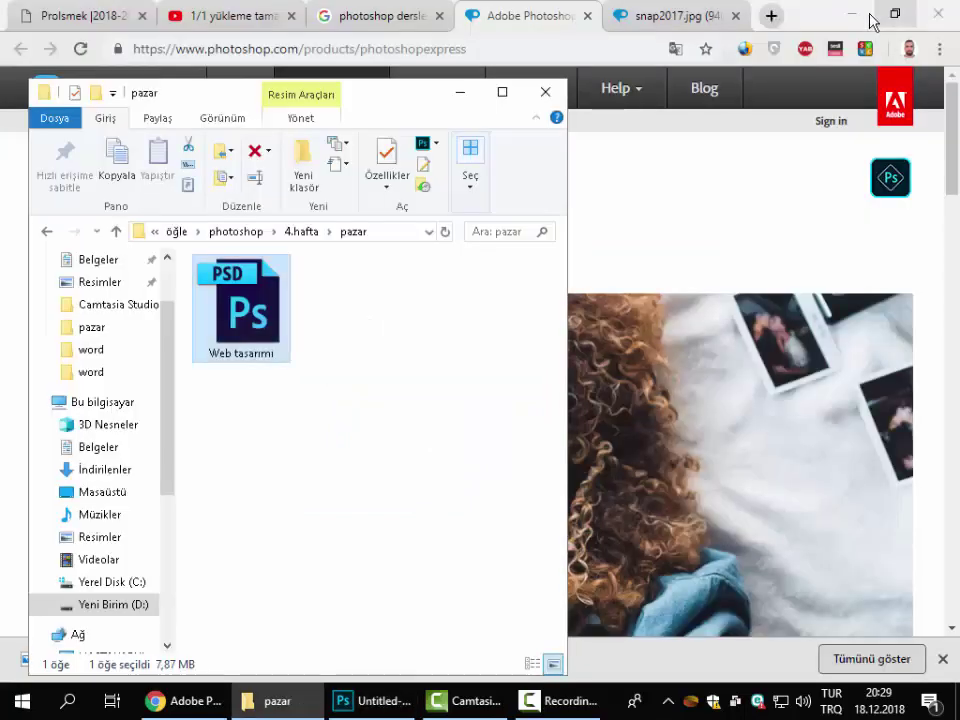
click(838, 18)
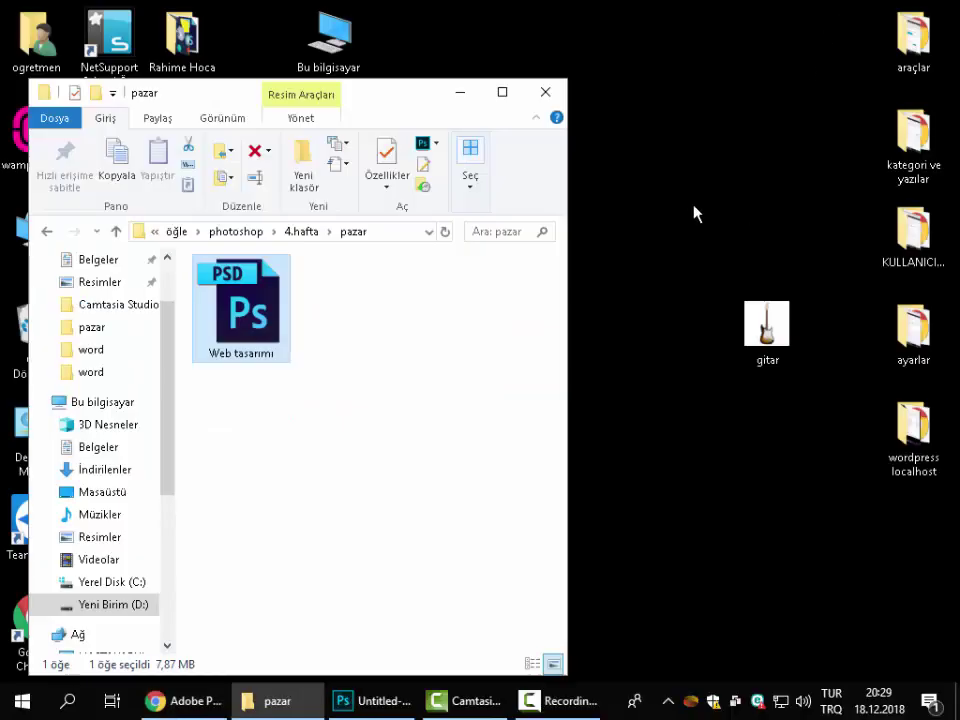
click(460, 97)
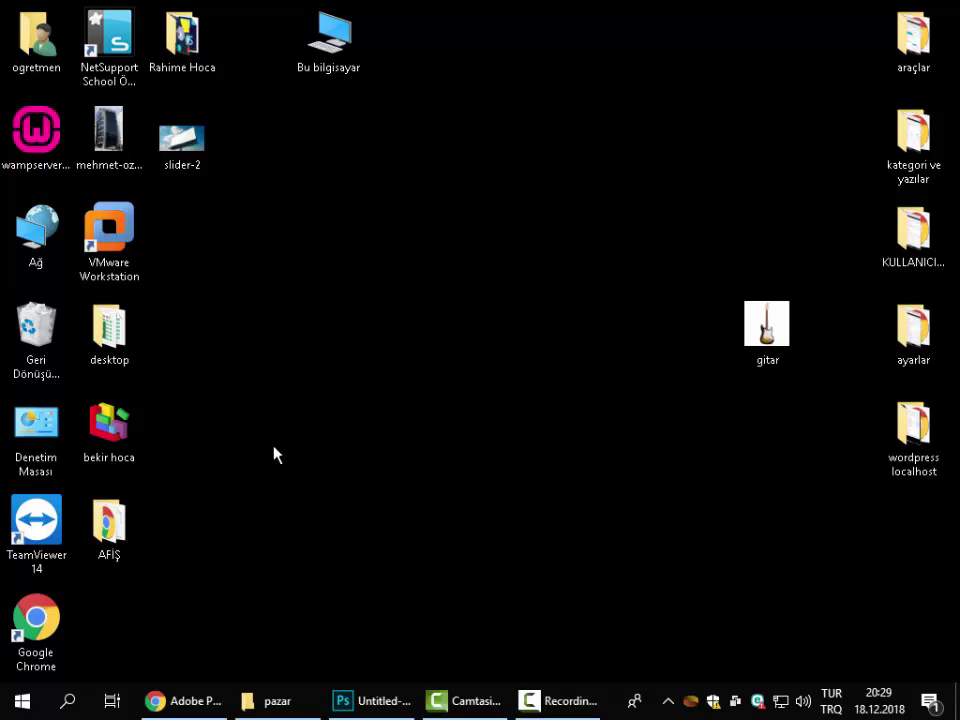
click(197, 706)
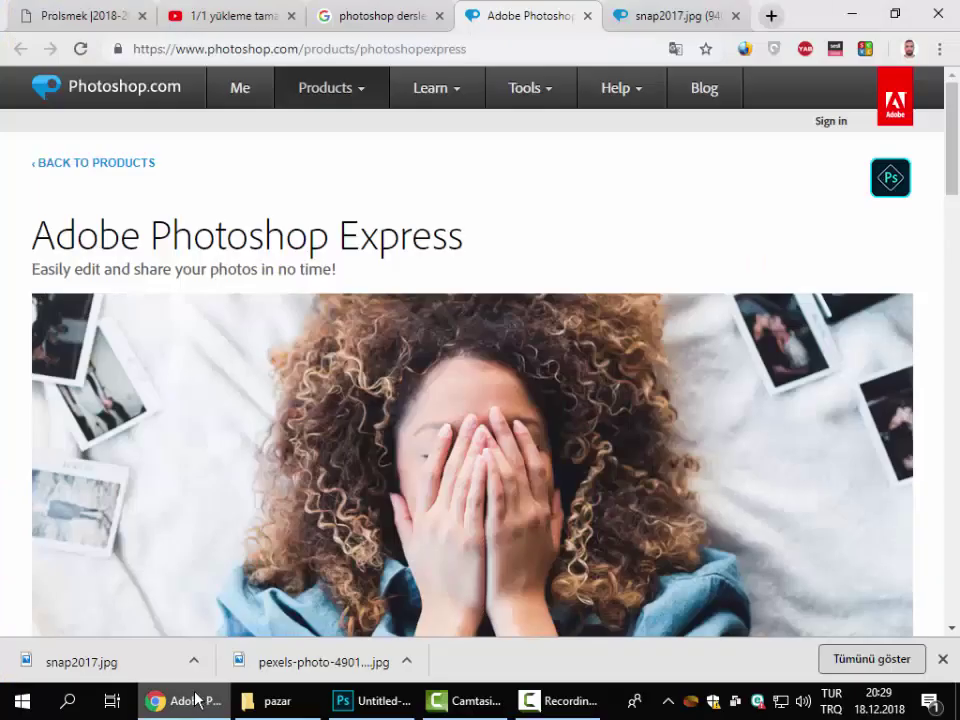
click(409, 662)
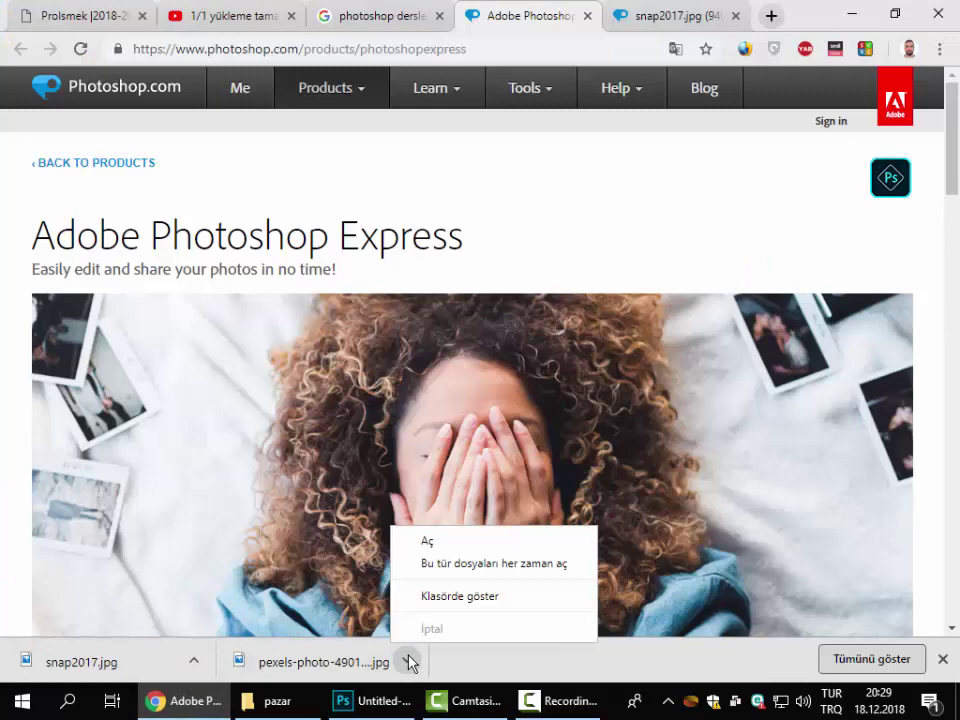
click(441, 598)
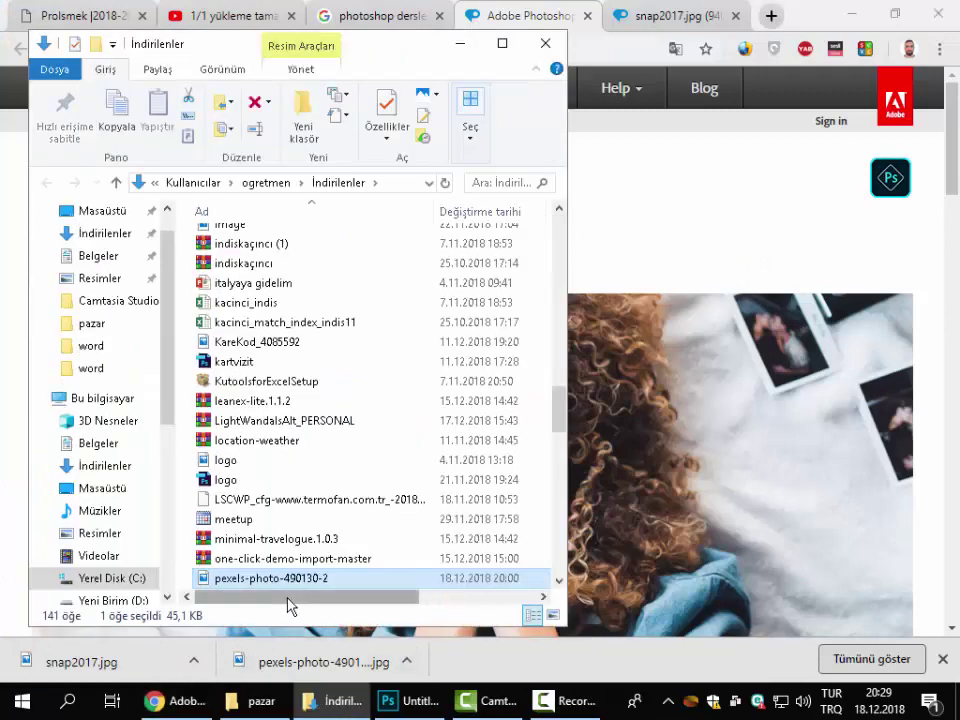
mouse_move(287, 580)
mouse_down()
mouse_move(397, 640)
mouse_move(390, 366)
mouse_up()
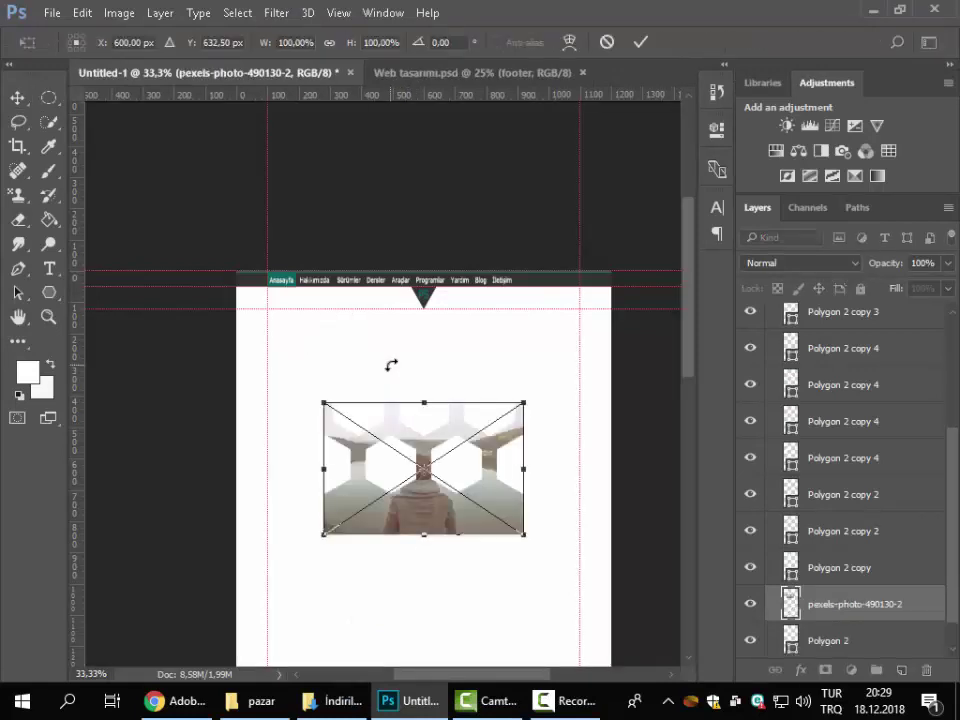
click(186, 705)
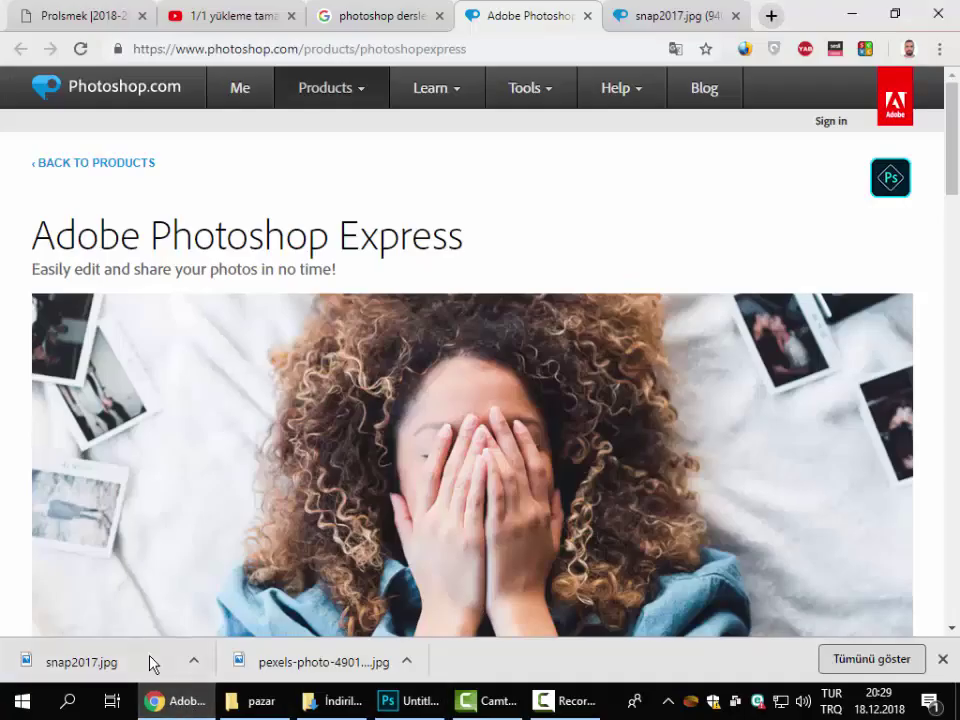
click(193, 660)
click(238, 596)
text(snap)
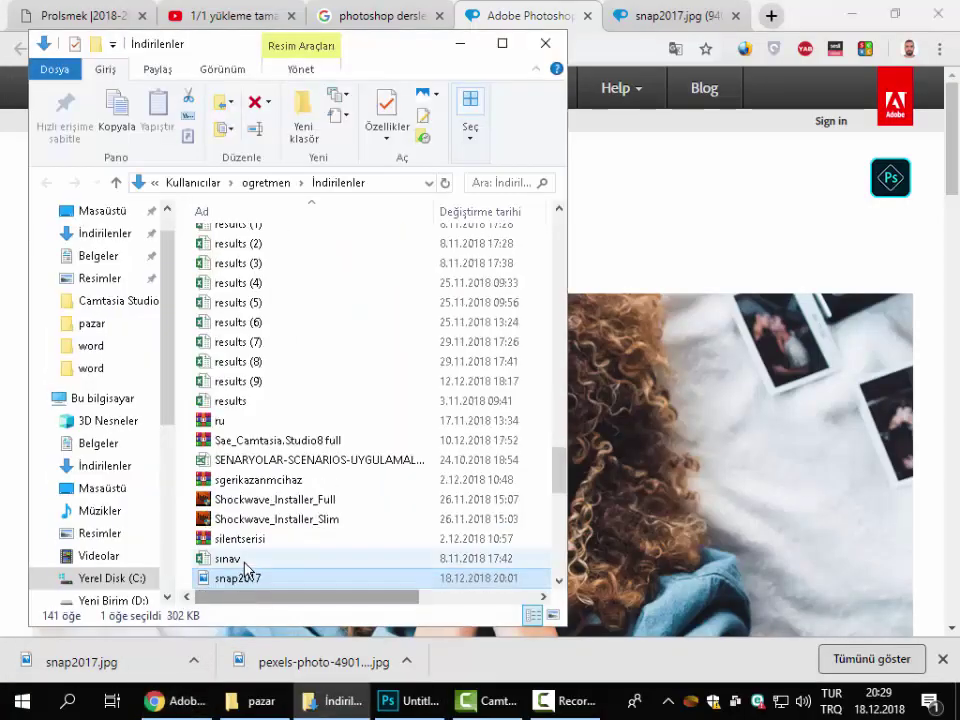
mouse_move(238, 580)
mouse_down()
mouse_move(286, 597)
mouse_move(399, 453)
mouse_up()
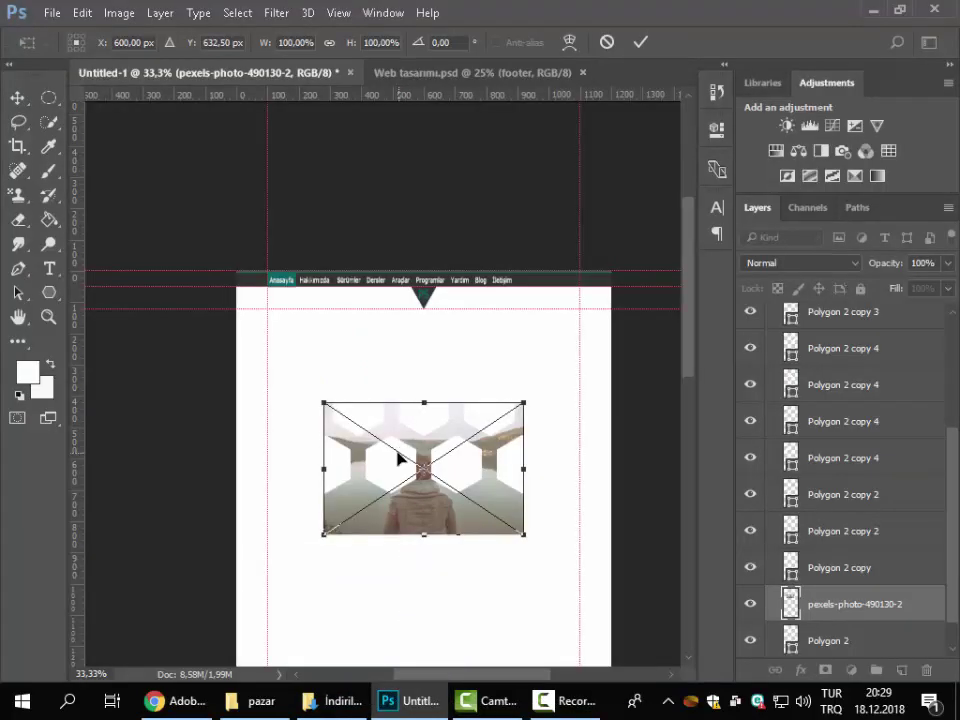
key(Return)
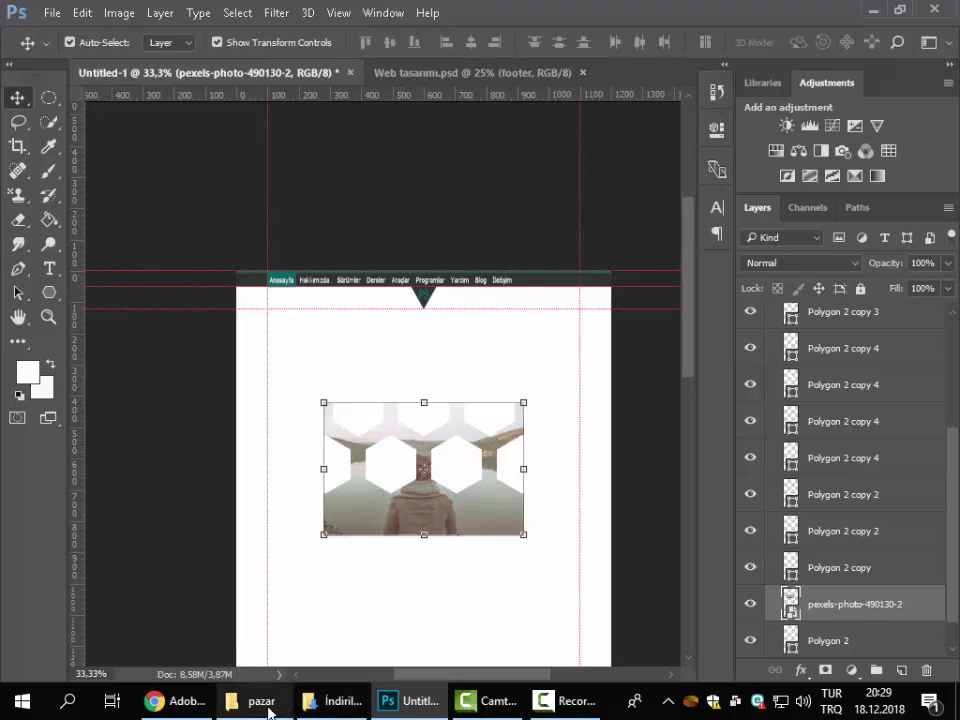
click(306, 701)
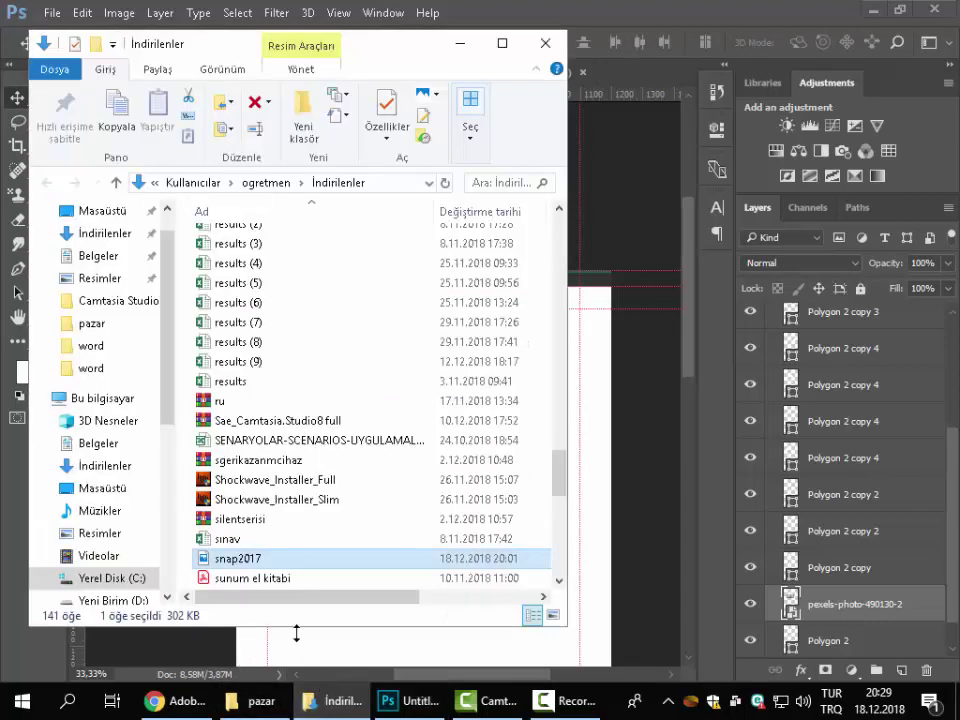
click(414, 703)
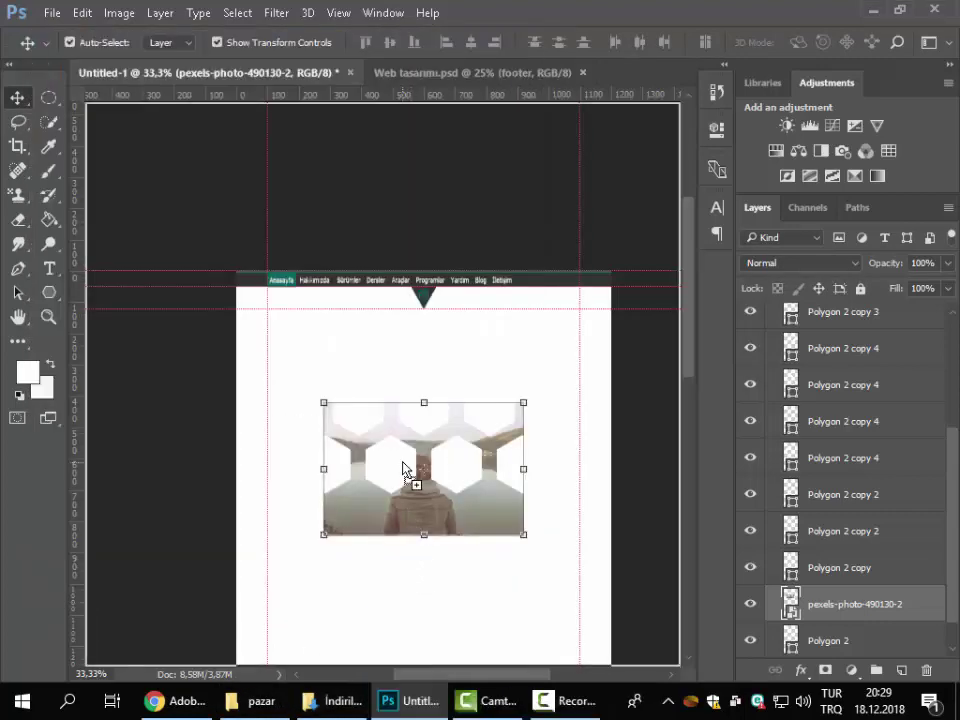
drag(414, 703, 405, 468)
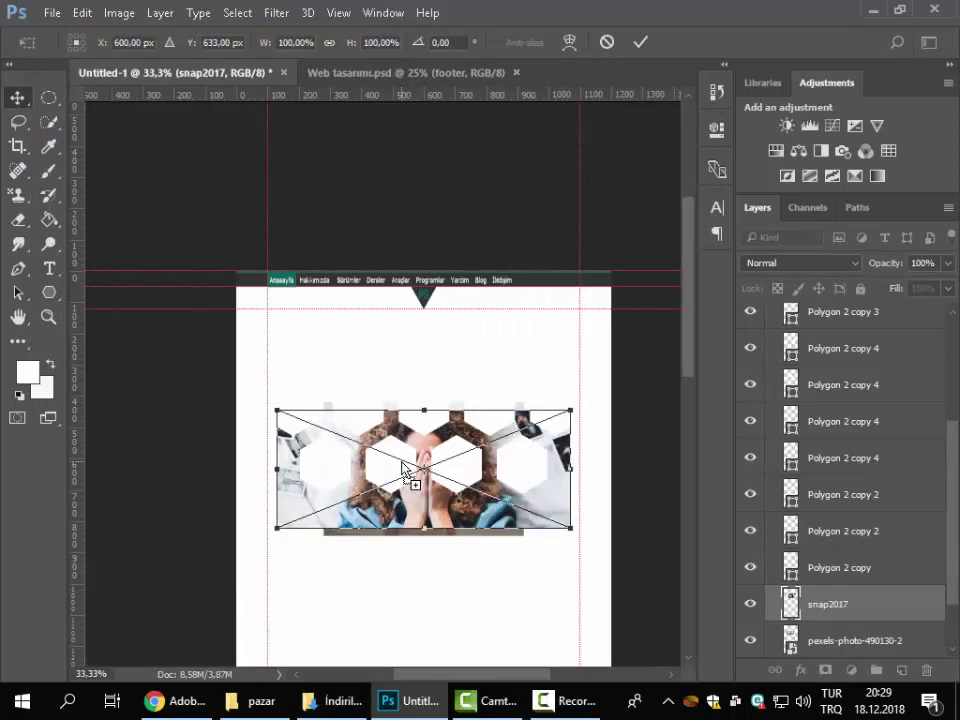
key(Return)
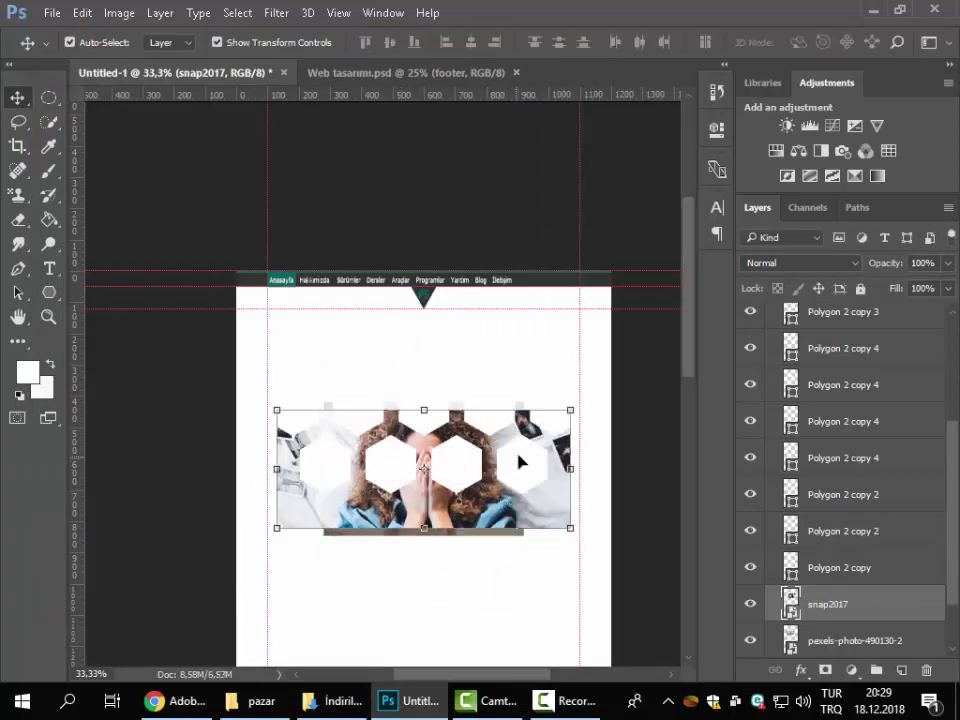
mouse_move(570, 410)
mouse_down()
mouse_move(607, 357)
mouse_move(631, 381)
mouse_up()
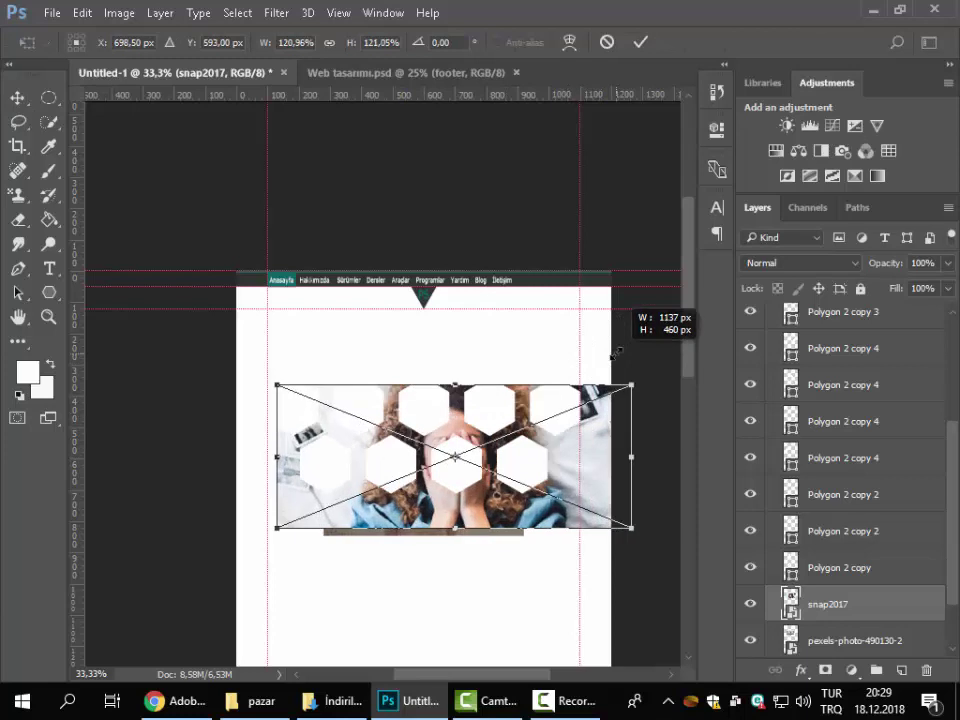
mouse_move(277, 388)
mouse_down()
mouse_move(241, 350)
mouse_move(176, 325)
mouse_up()
drag(565, 447, 568, 463)
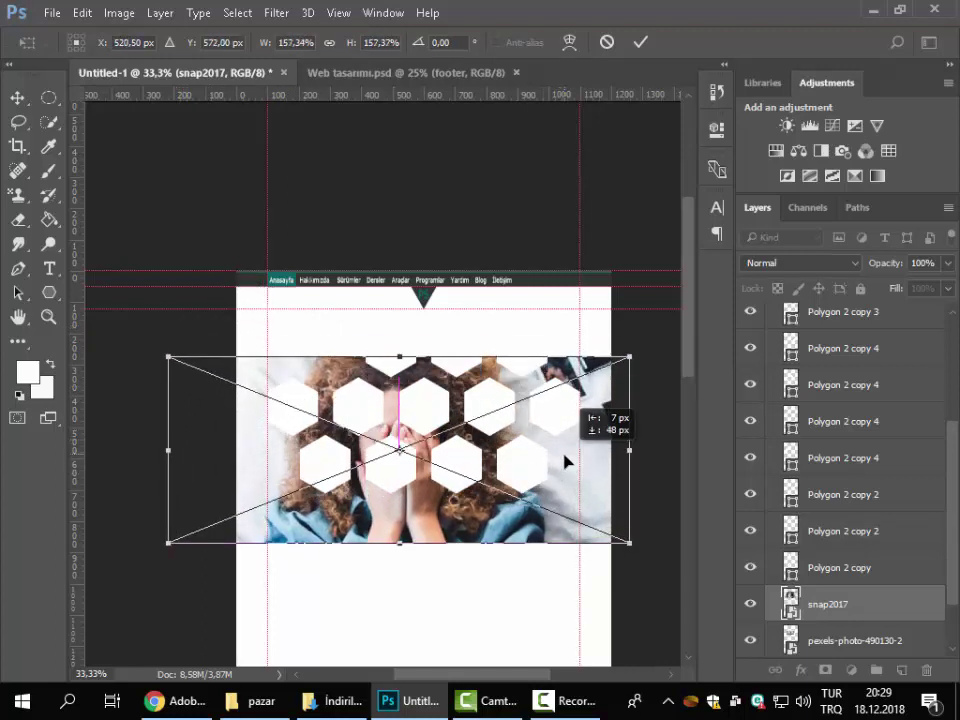
key(Escape)
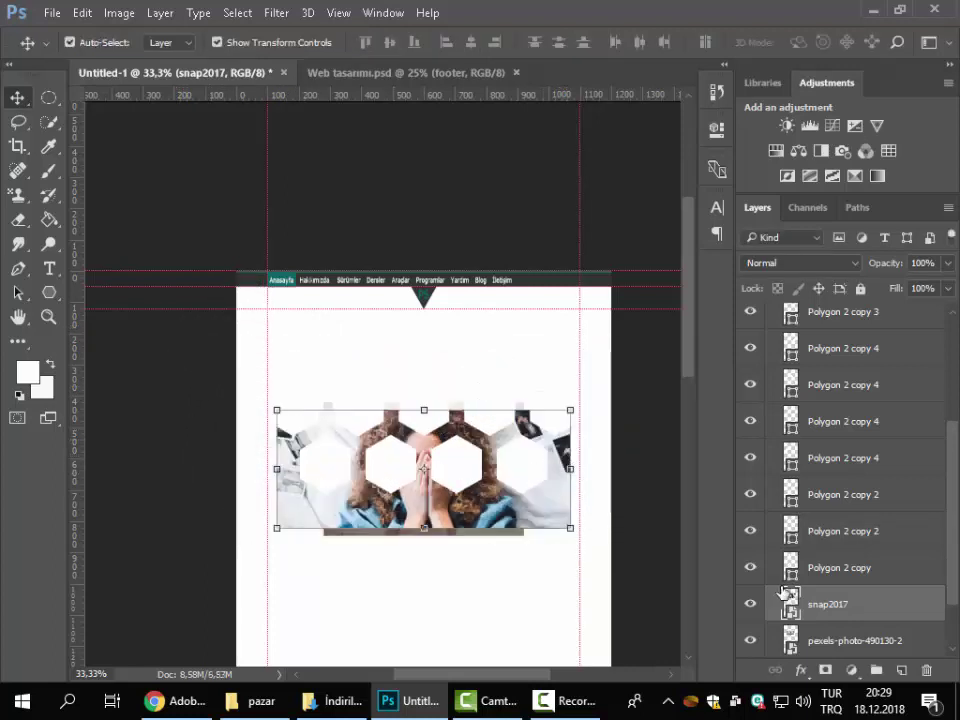
key(Delete)
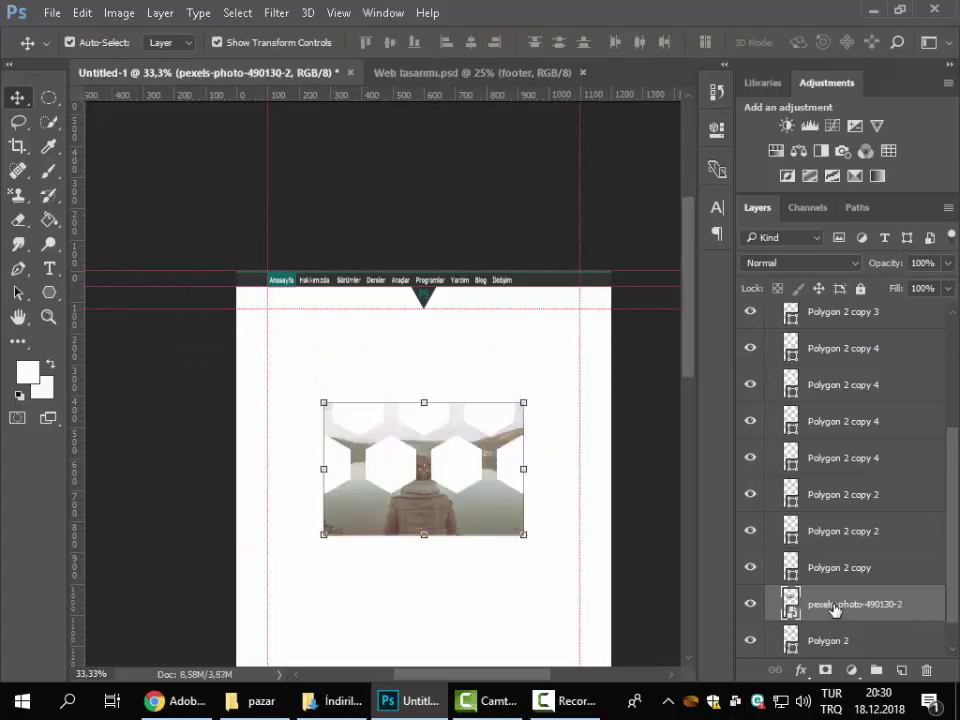
key(Delete)
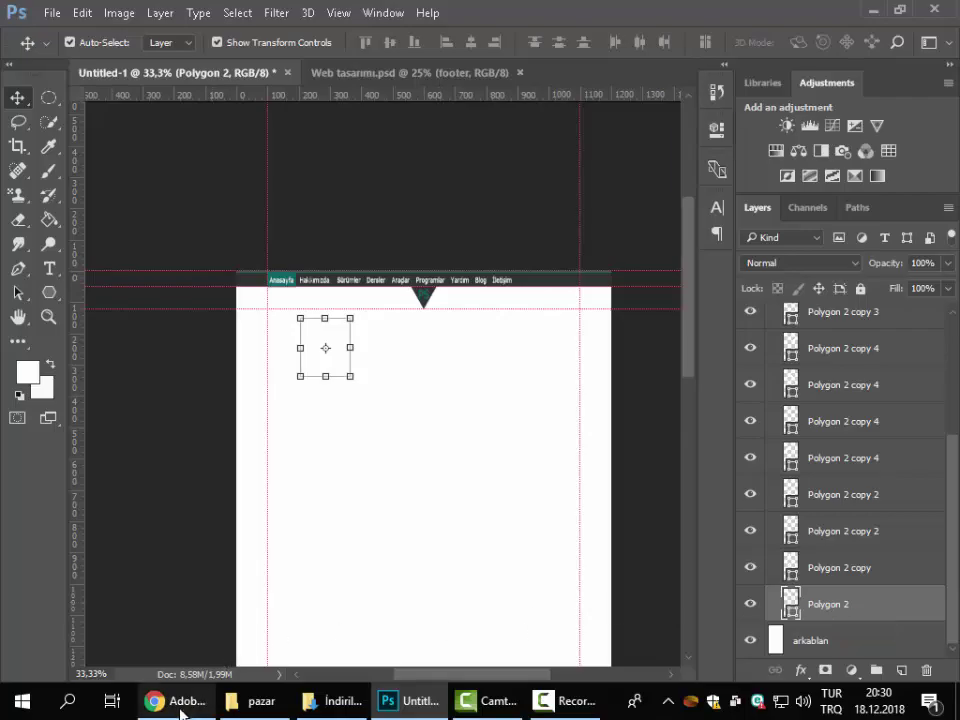
click(178, 696)
- Search Google in a new tab for 'doğa' and show the image results
click(767, 17)
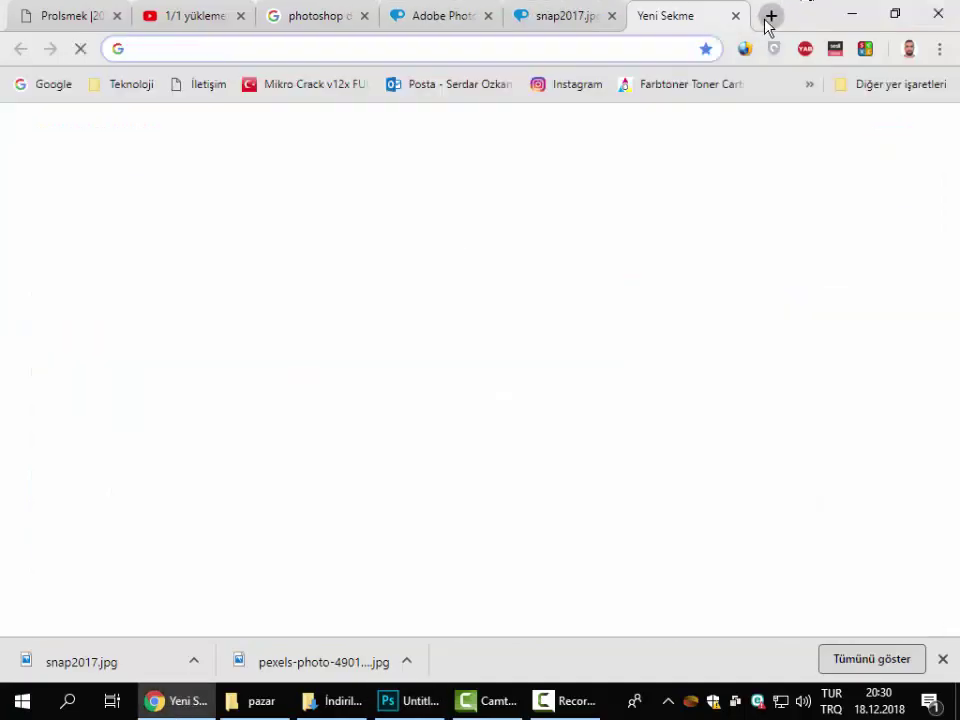
text(p)
key(BackSpace)
key(BackSpace)
text(d)
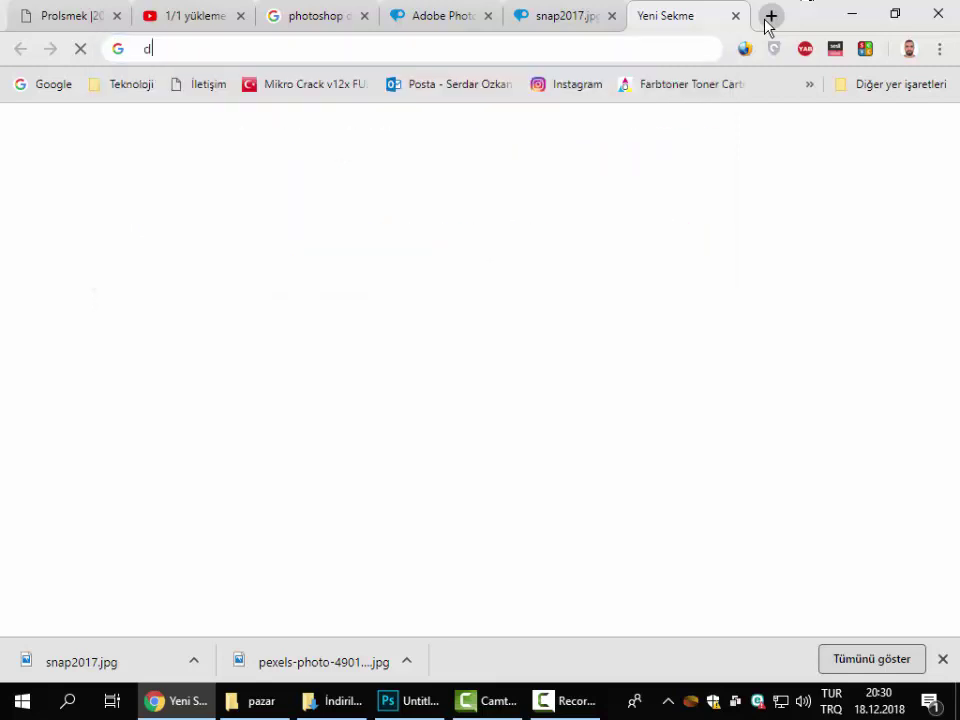
text(oğa)
key(Return)
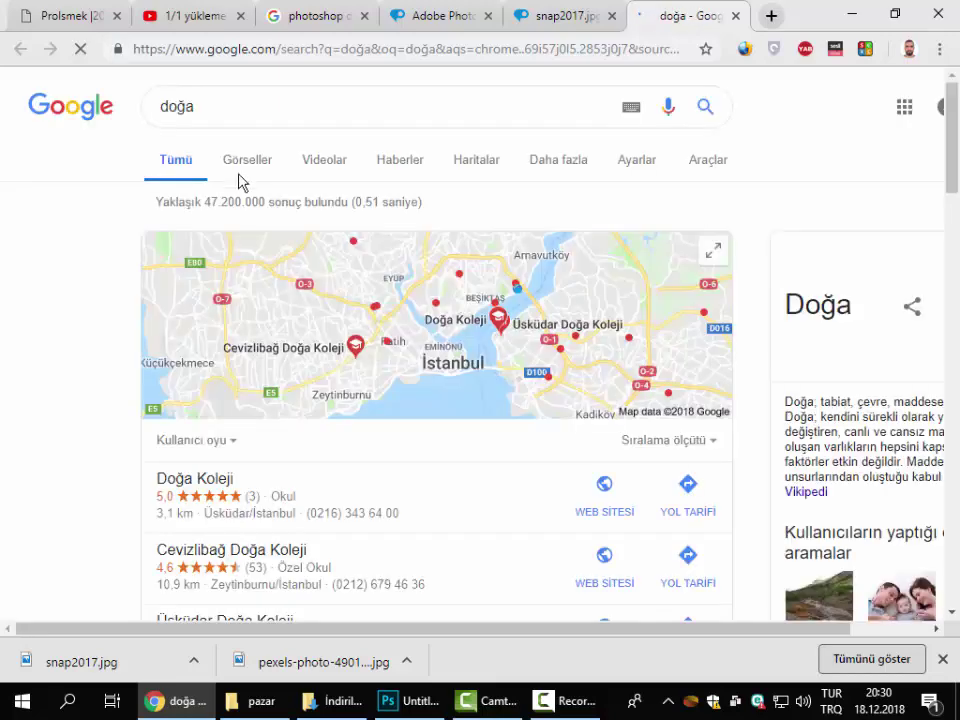
click(250, 168)
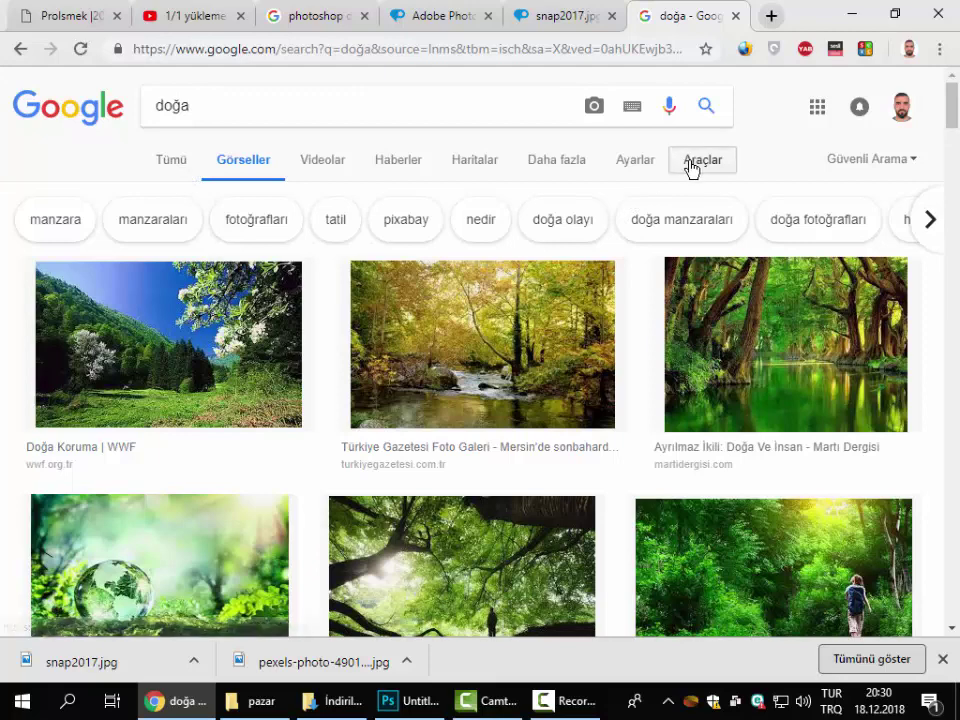
- Filter the images to larger than 4 MP and open the waterfall photo's source page
click(692, 162)
click(193, 200)
mouse_move(181, 332)
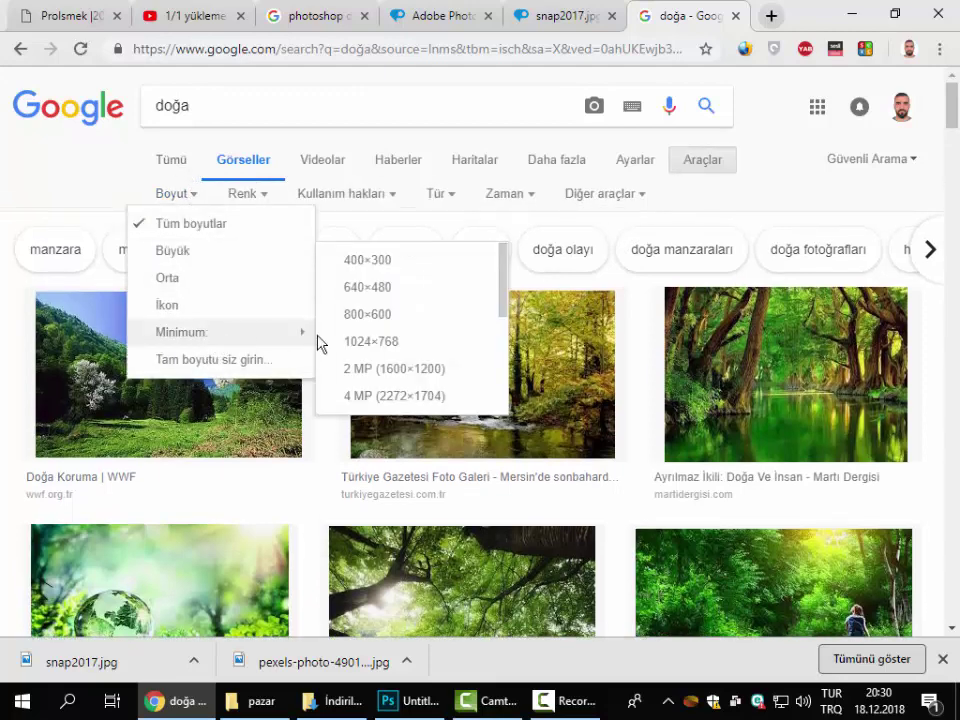
click(374, 396)
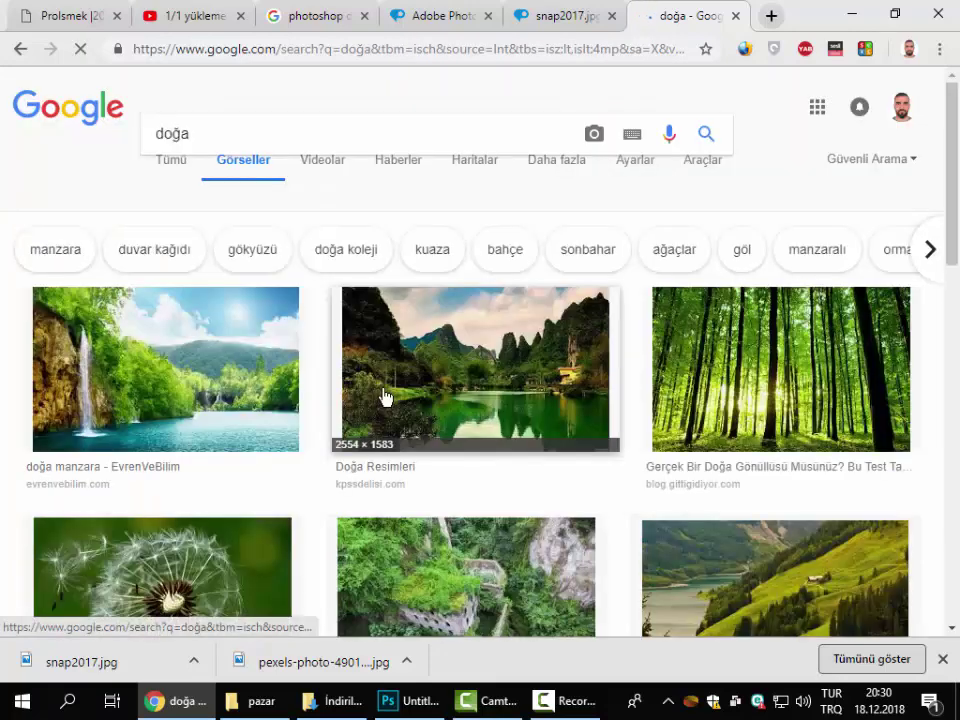
click(206, 372)
click(521, 314)
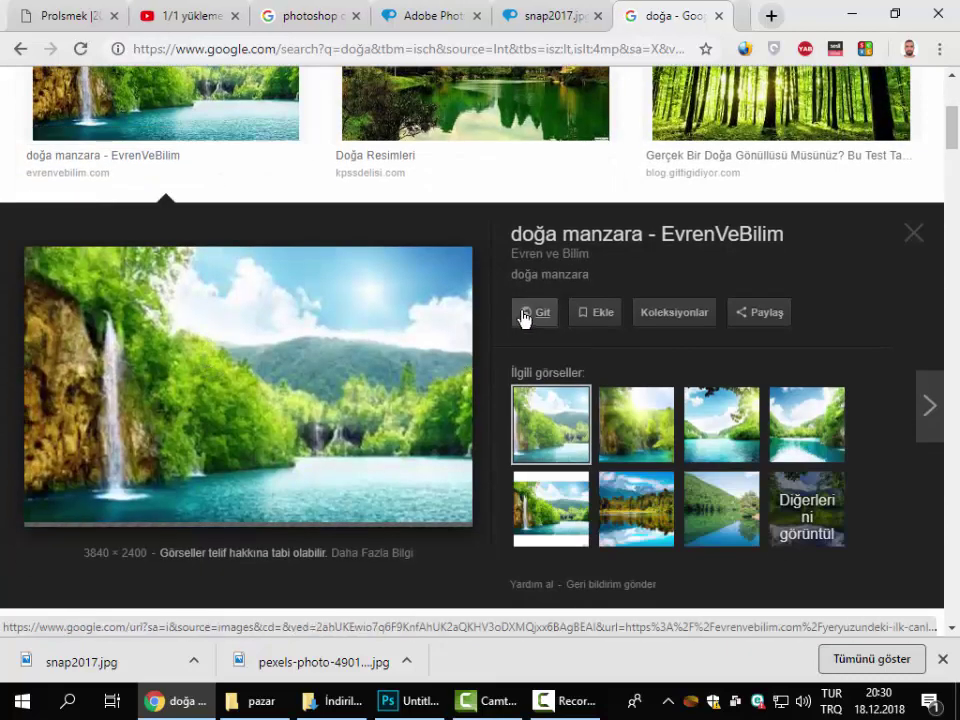
click(690, 16)
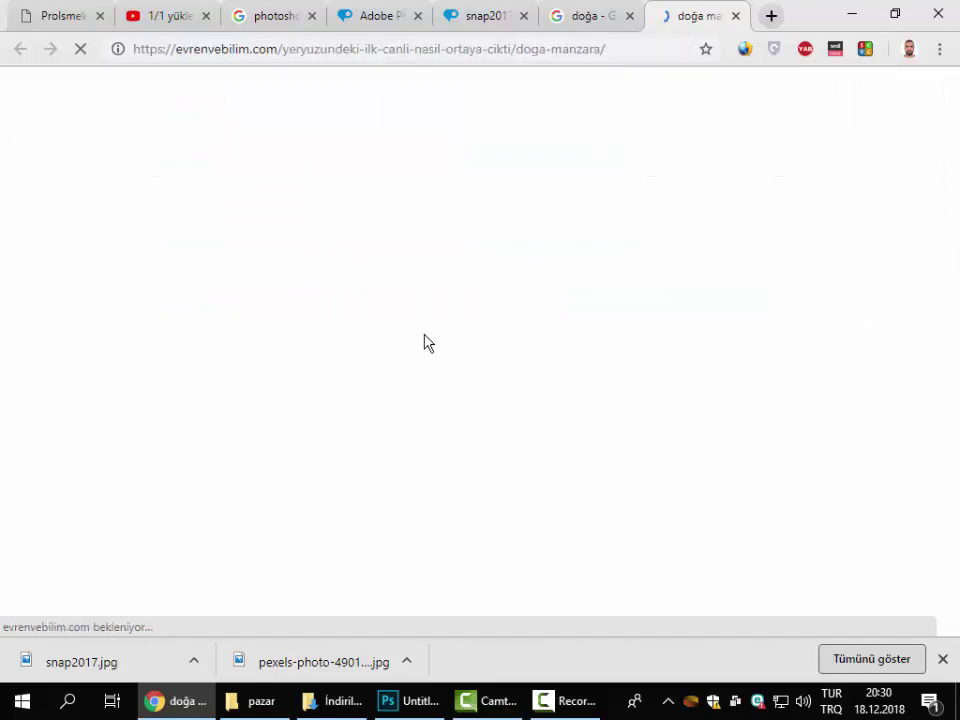
- Open the waterfall photo full-size in a new tab
click(943, 659)
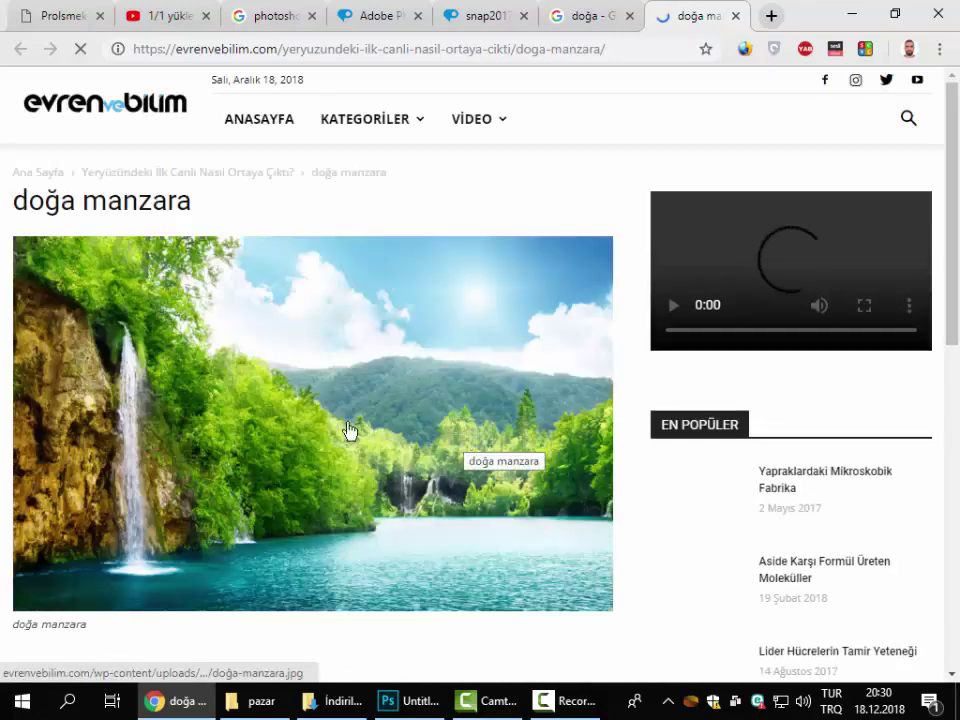
right_click(301, 383)
click(441, 529)
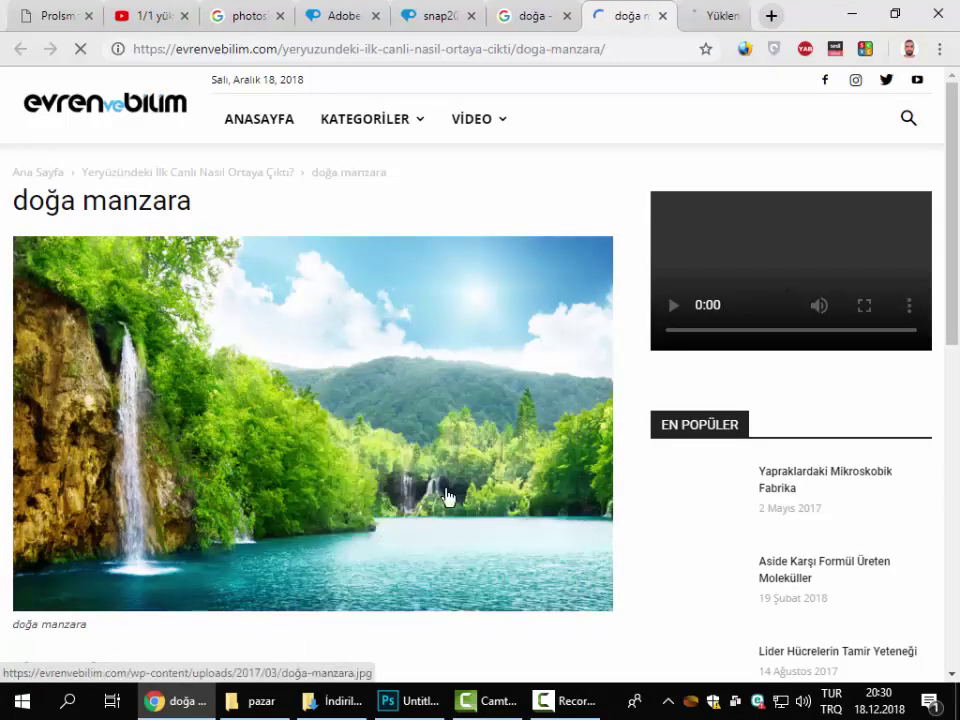
click(712, 15)
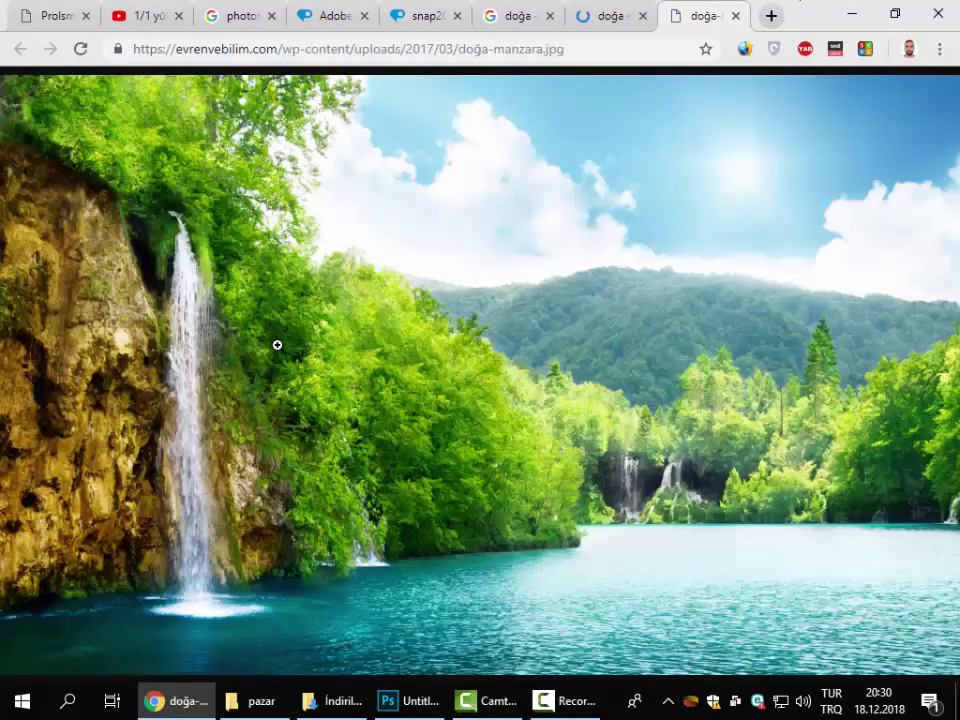
- Save the full-size image to the desktop as doğa-manzara
right_click(278, 345)
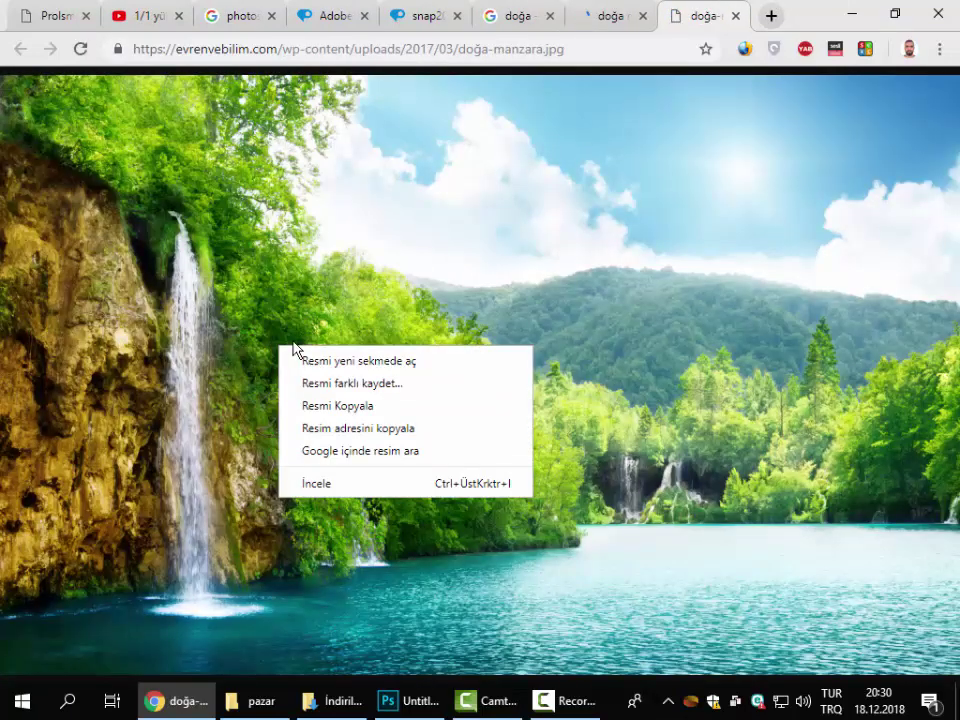
click(362, 384)
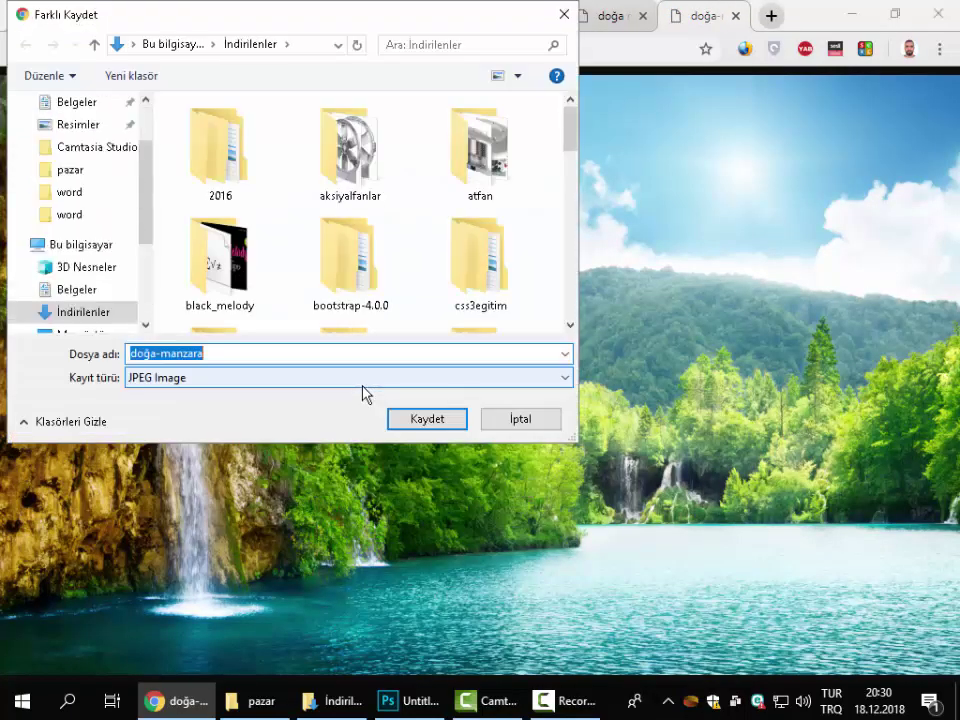
scroll(144, 176, up, 1)
scroll(108, 152, down, 1)
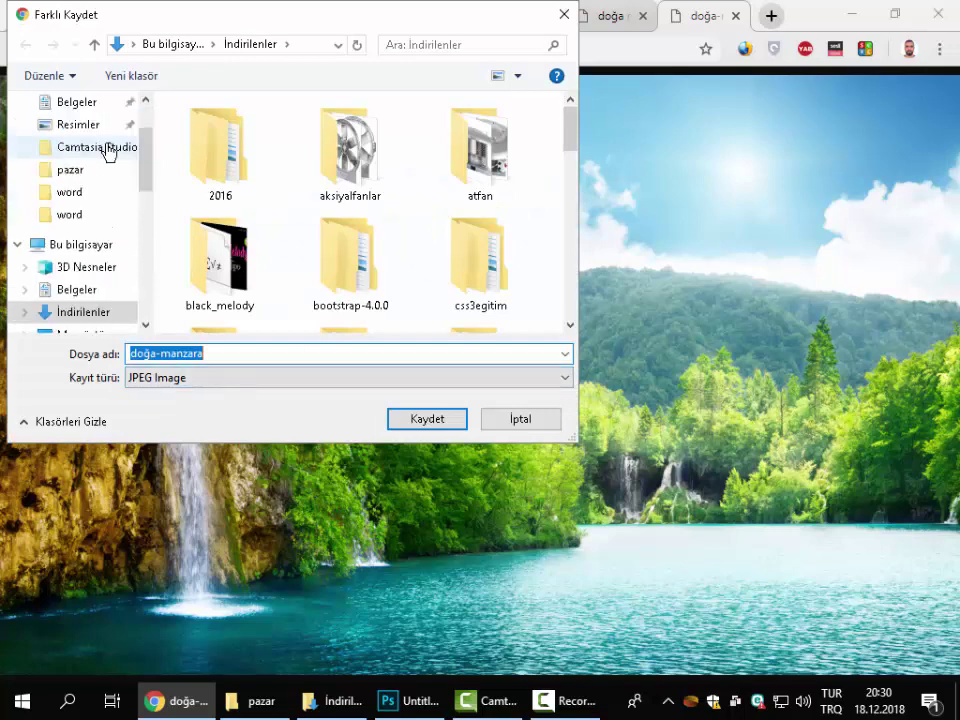
click(108, 150)
scroll(148, 176, up, 2)
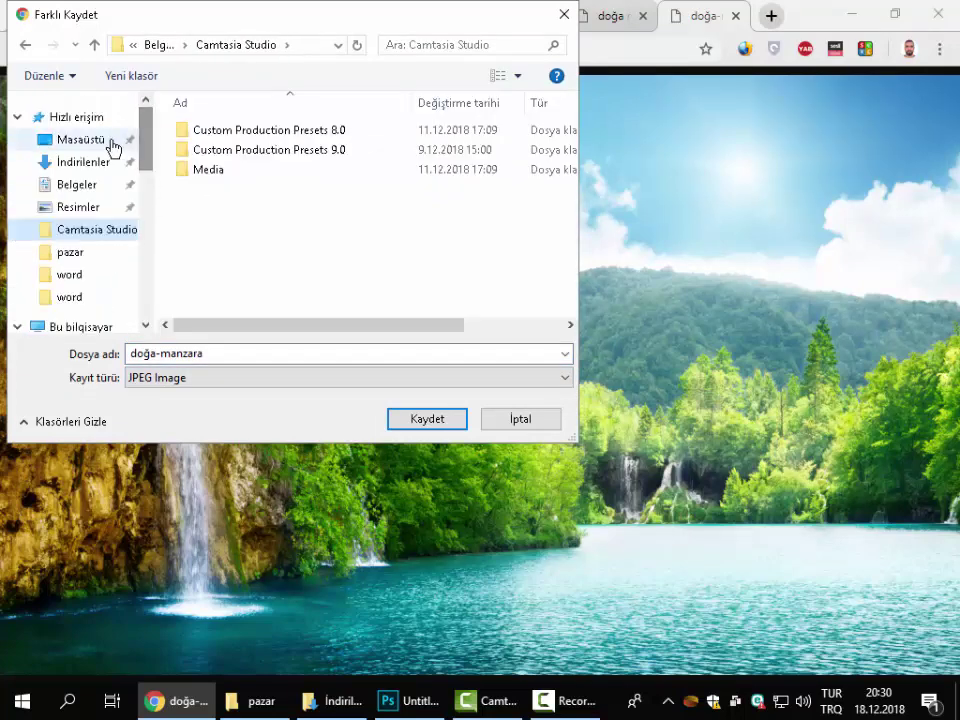
click(113, 148)
click(444, 422)
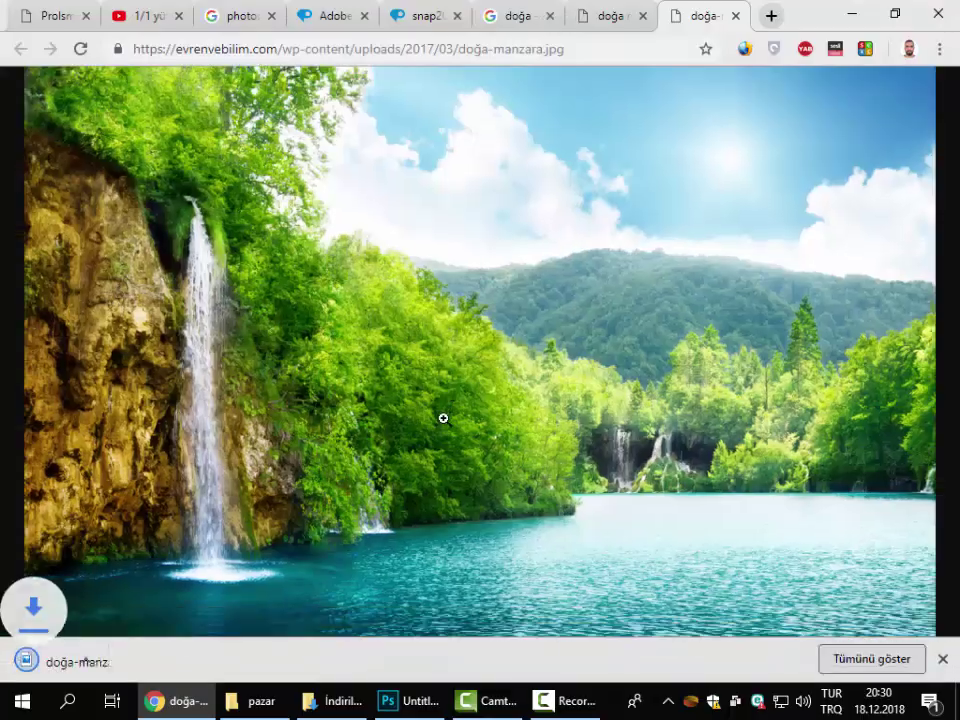
- Drag doğa-manzara from the desktop onto the mockup canvas, nudge it up and commit the placement
key(super+d)
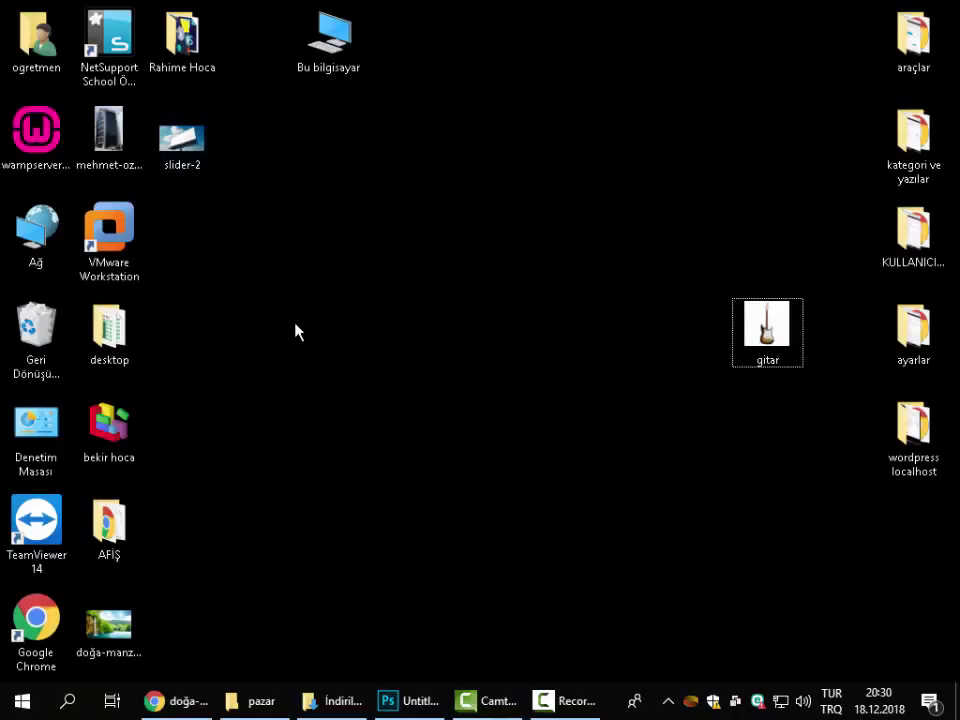
drag(108, 625, 395, 697)
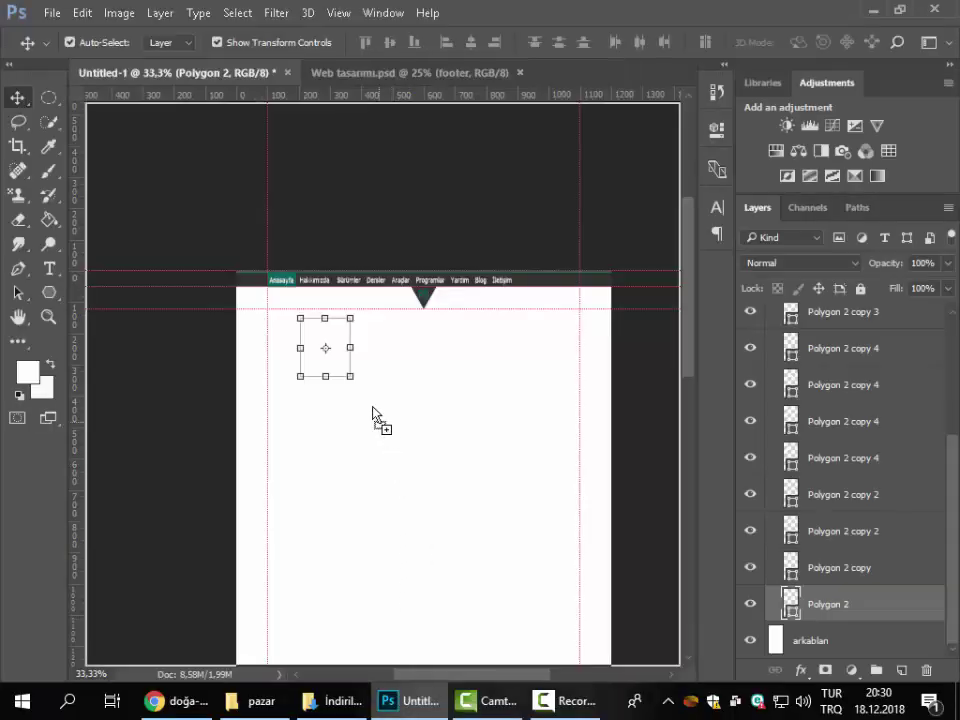
drag(395, 697, 392, 392)
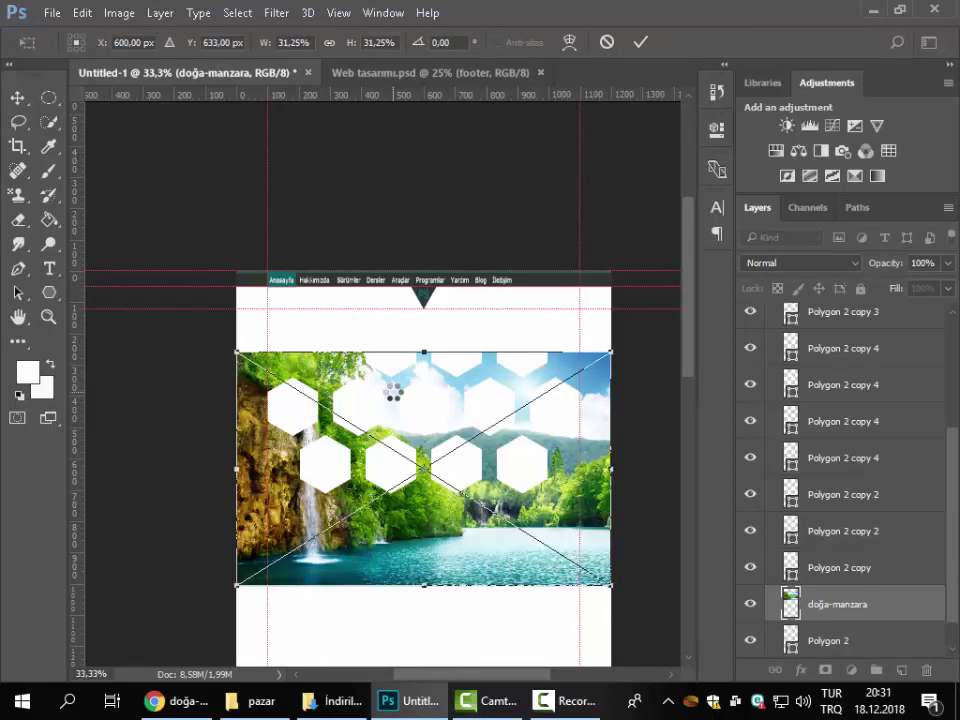
drag(393, 402, 393, 393)
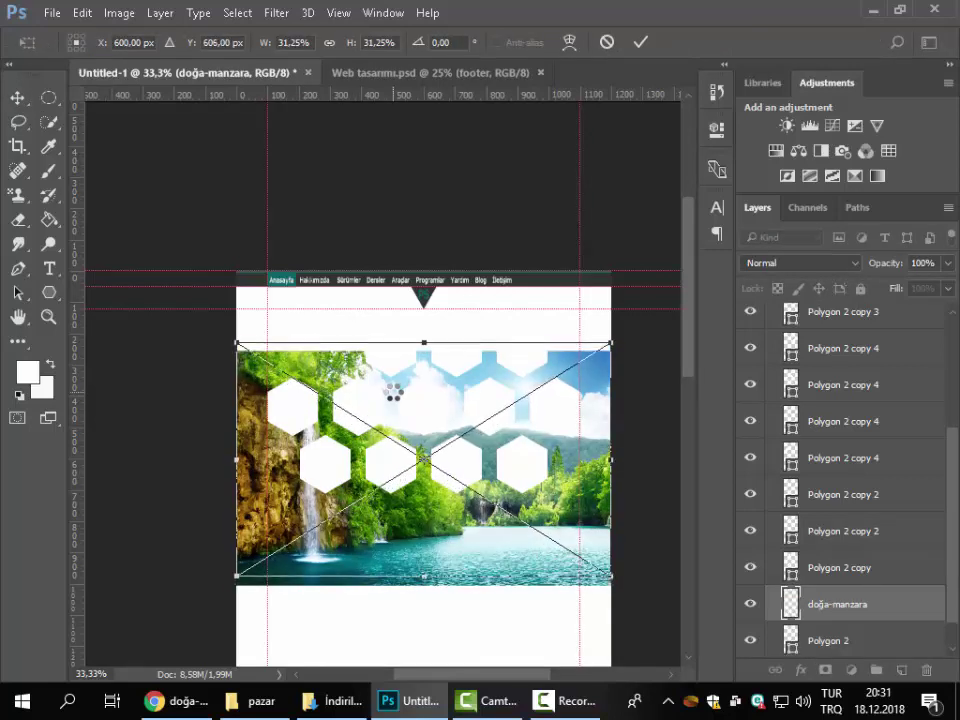
key(Up)
key(Up)
key(Up)
key(Up)
key(Up)
key(Up)
key(Up)
key(Up)
key(Up)
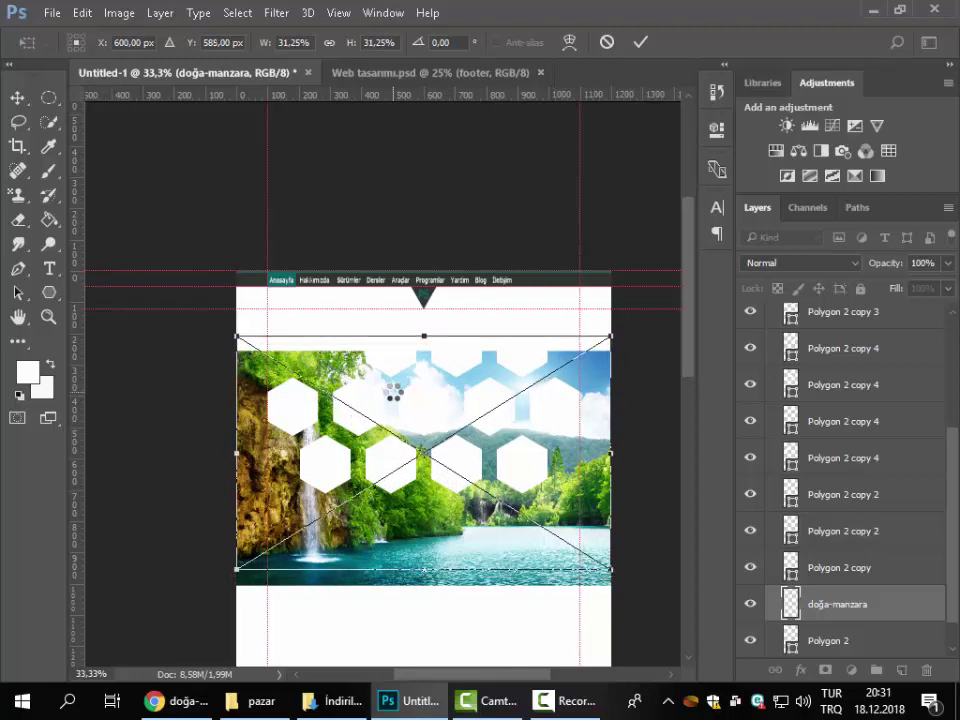
key(Up)
key(Up)
key(Up)
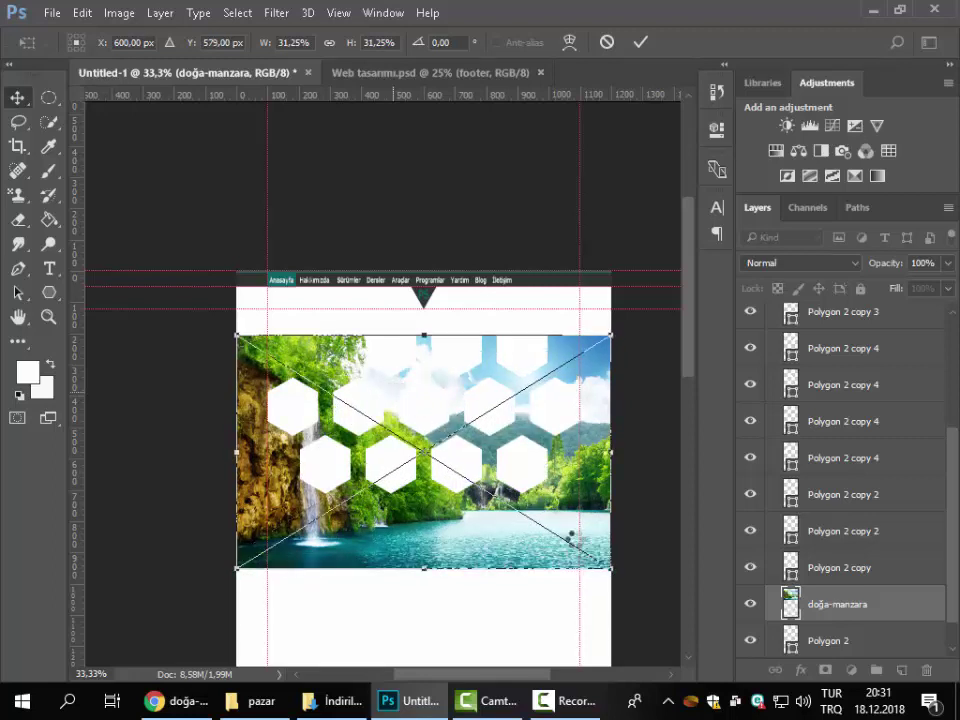
key(Return)
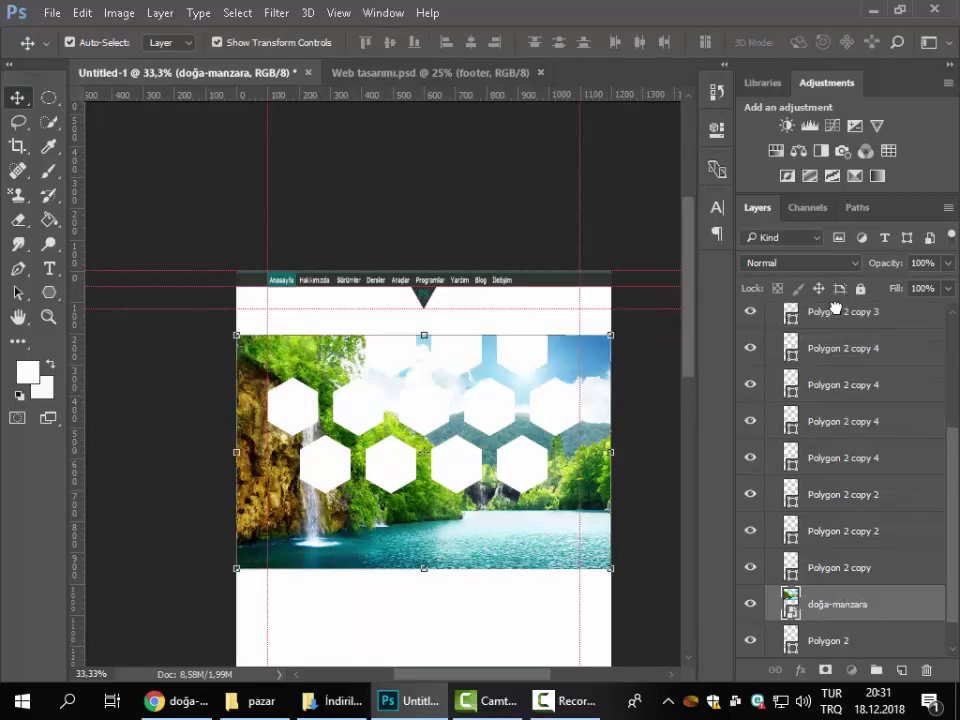
- Move the doğa-manzara layer just above the slider group and collapse the group
drag(862, 597, 840, 312)
drag(883, 491, 848, 350)
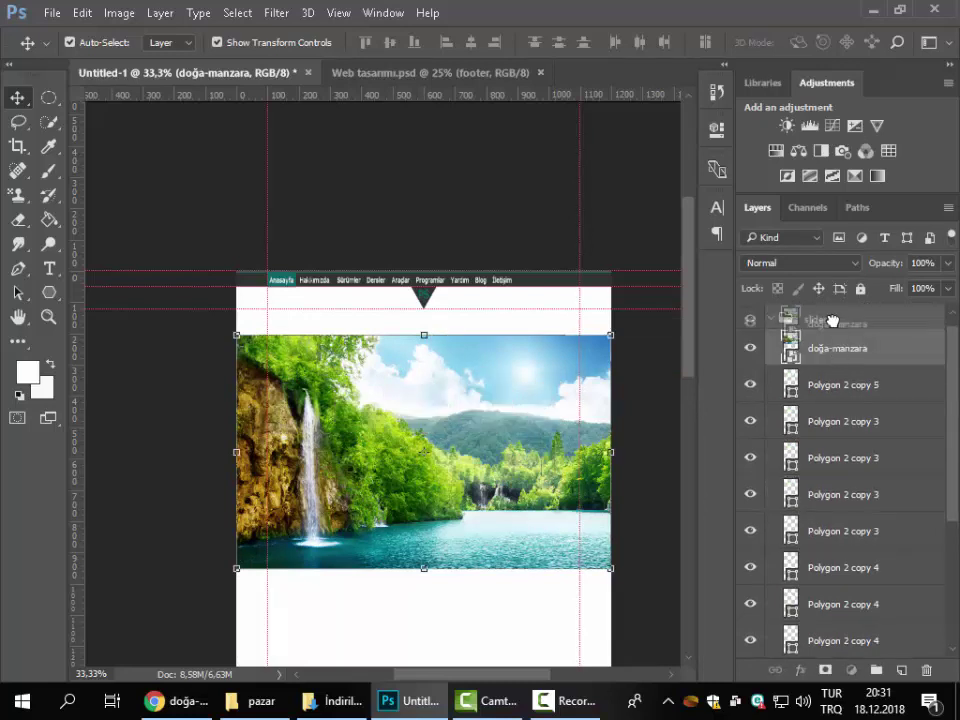
drag(838, 350, 831, 312)
click(776, 356)
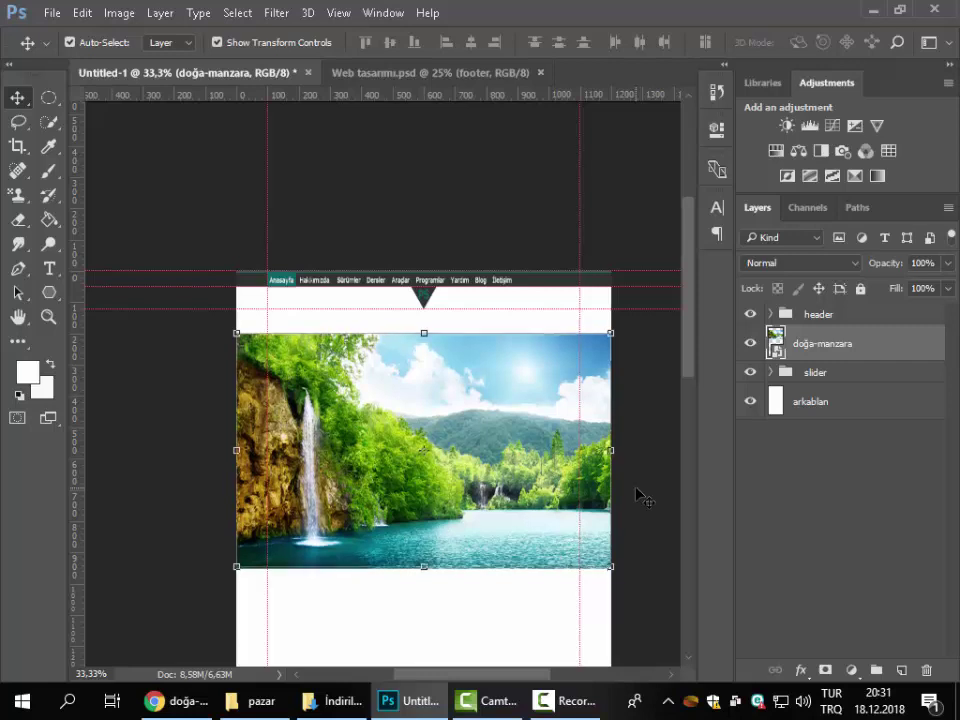
- Align the photo under the header and clip it into the slider's hexagons
key(shift+Up)
key(shift+Up)
key(shift+Up)
key(shift+Up)
key(shift+Up)
key(shift+Up)
key(shift+Up)
key(shift+Up)
key(shift+Up)
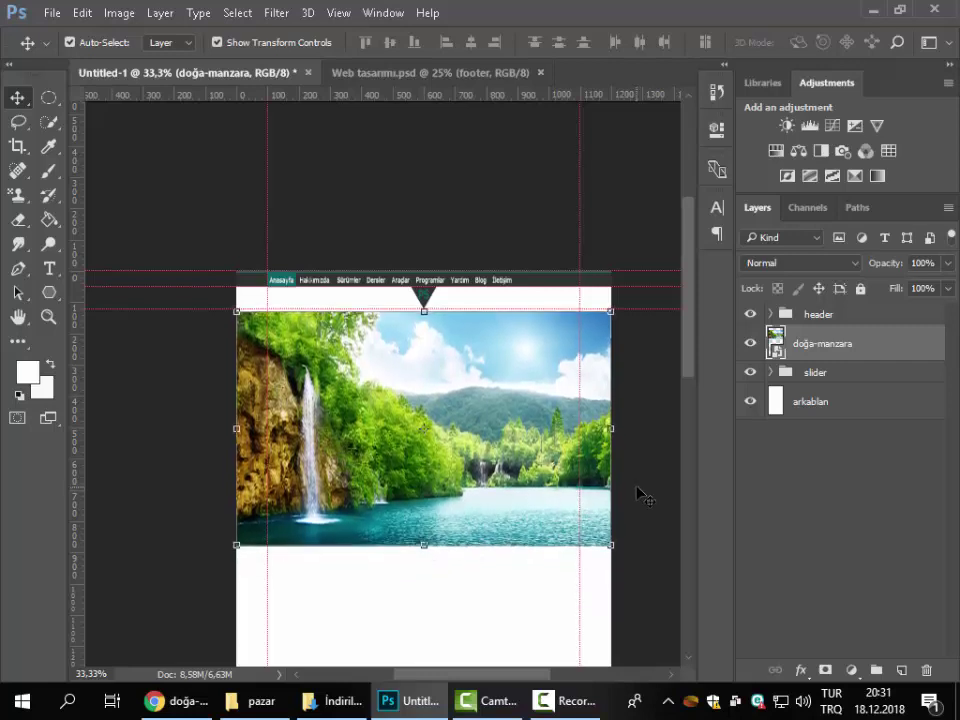
key(shift+Up)
key(shift+Up)
key(shift+Up)
key(Up)
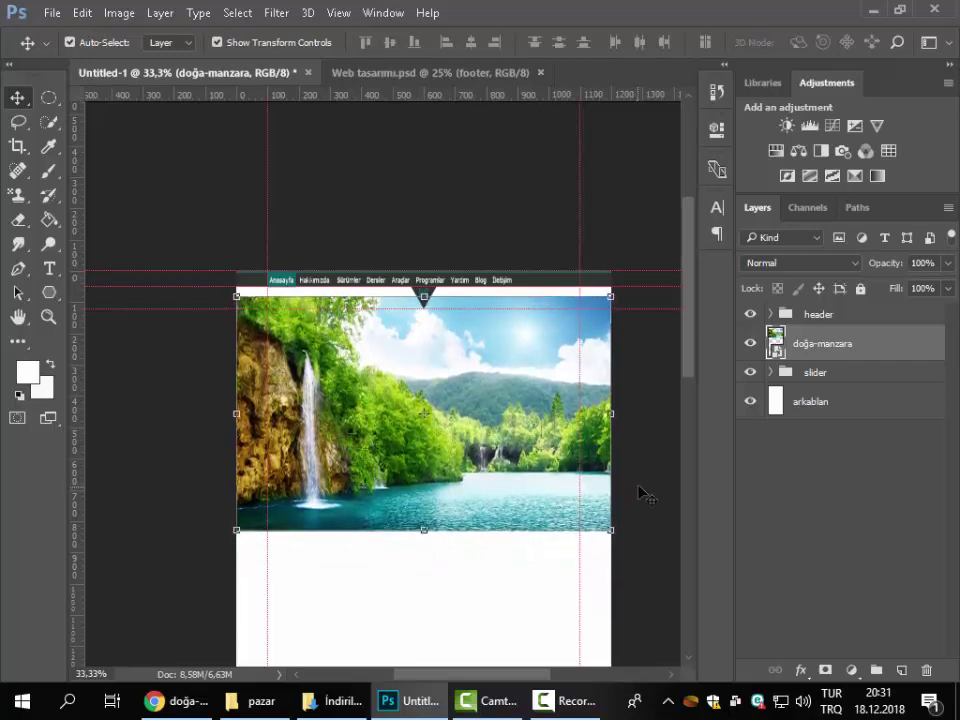
key(Up)
key(shift+Down)
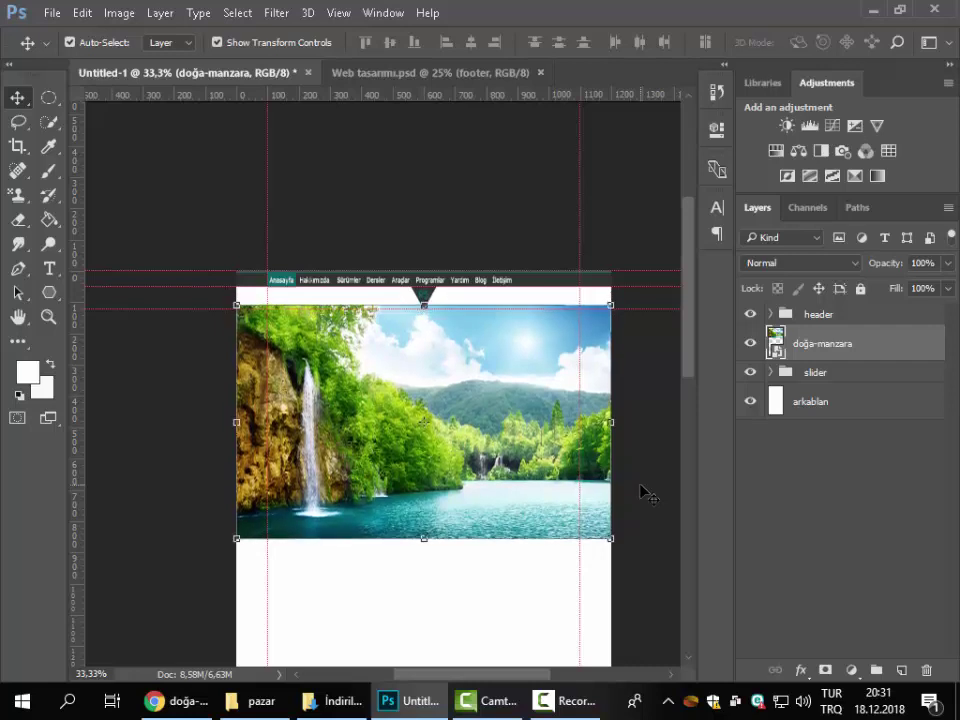
key(shift+Down)
key(shift+Down)
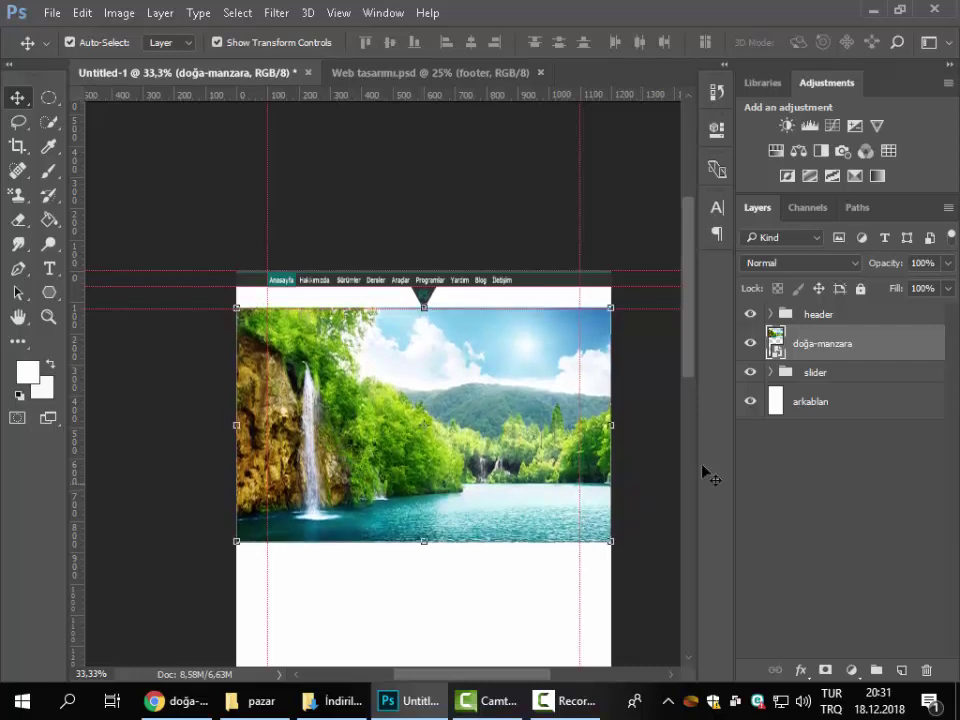
drag(822, 366, 820, 354)
alt+click(820, 357)
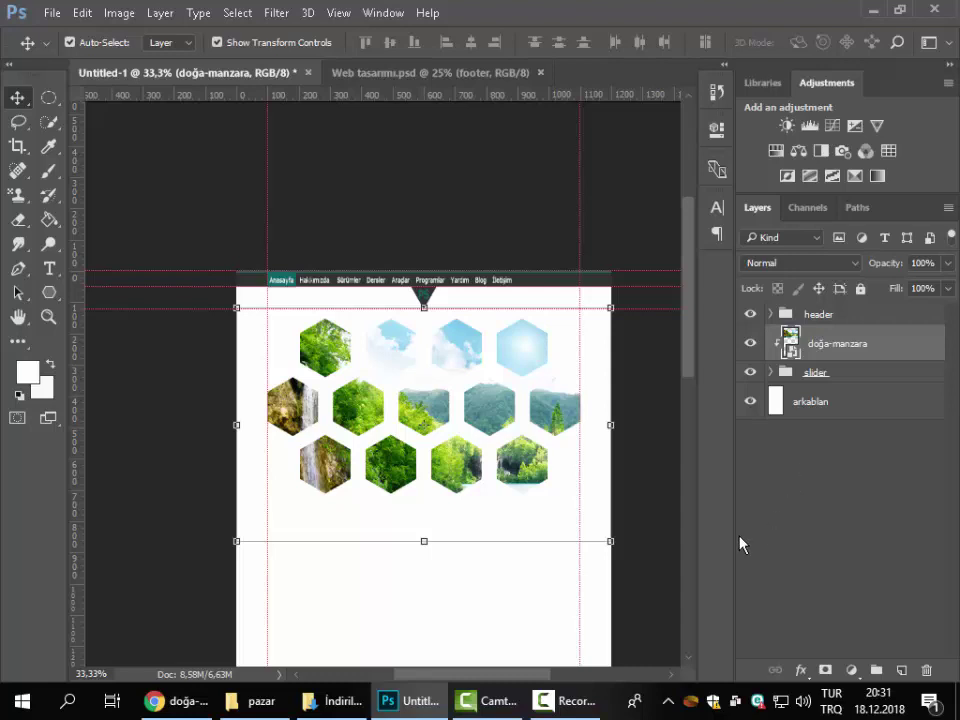
- Release and reapply the doğa-manzara clipping mask on the slider group
key(ctrl+alt+g)
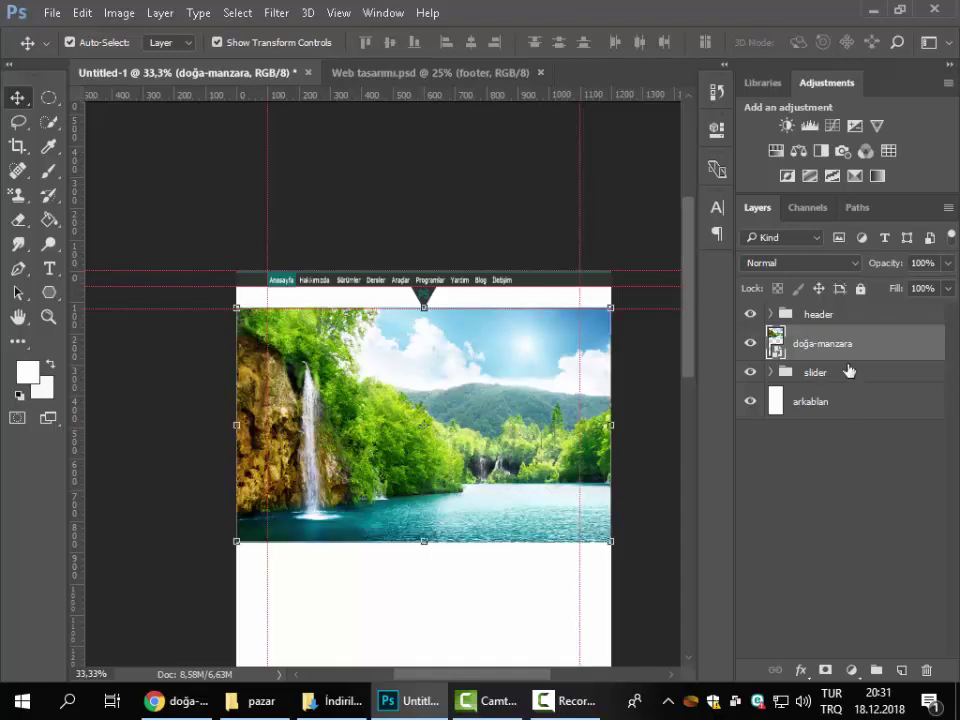
click(769, 373)
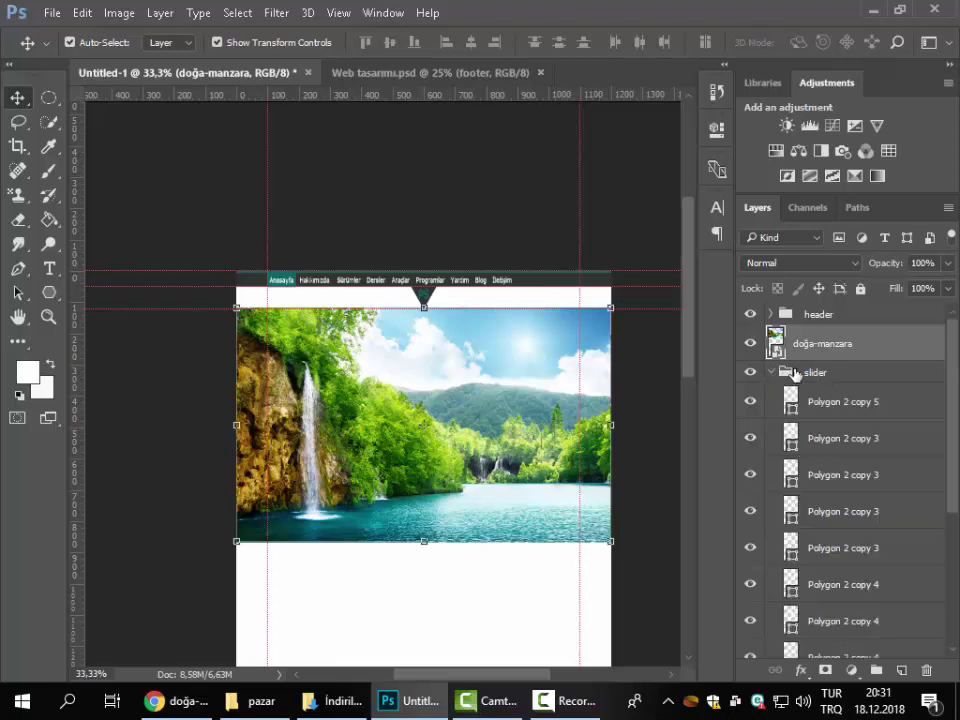
click(771, 373)
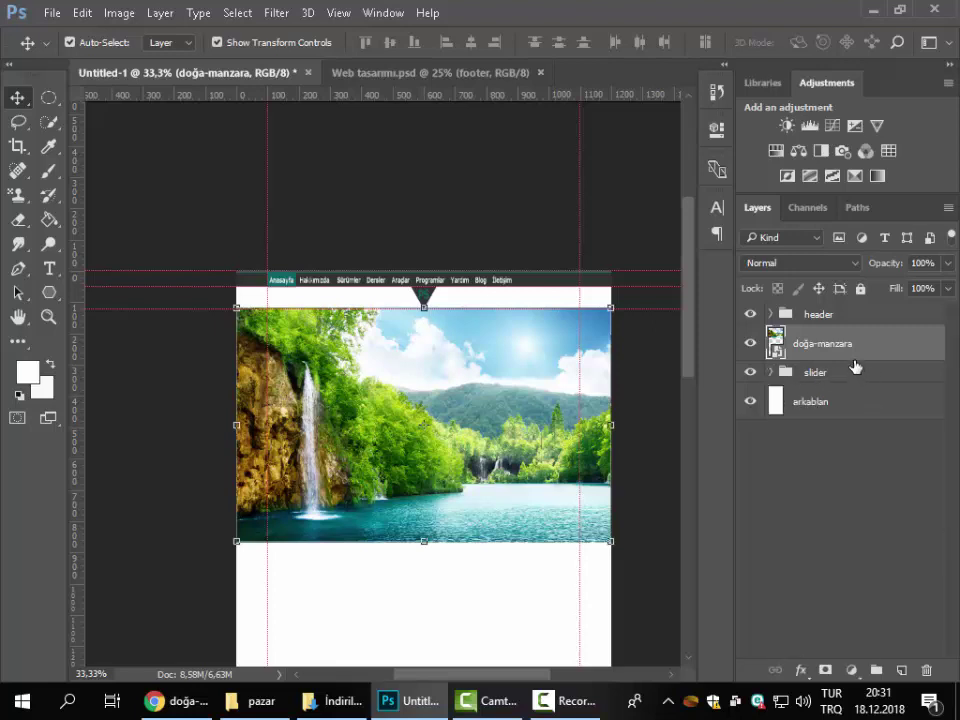
drag(855, 367, 854, 353)
alt+click(857, 358)
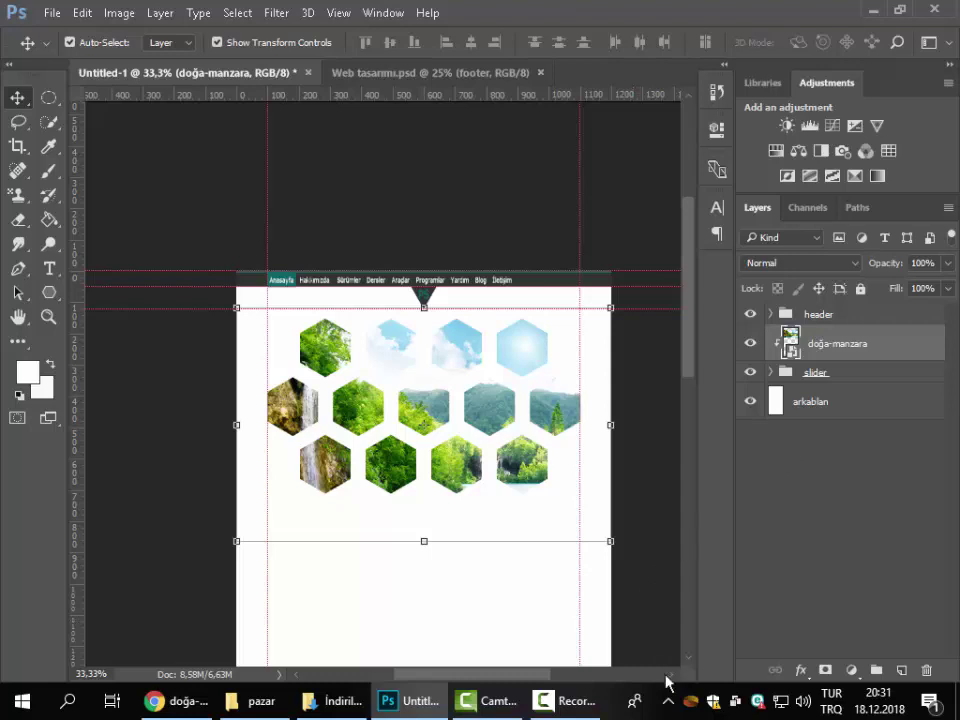
click(587, 703)
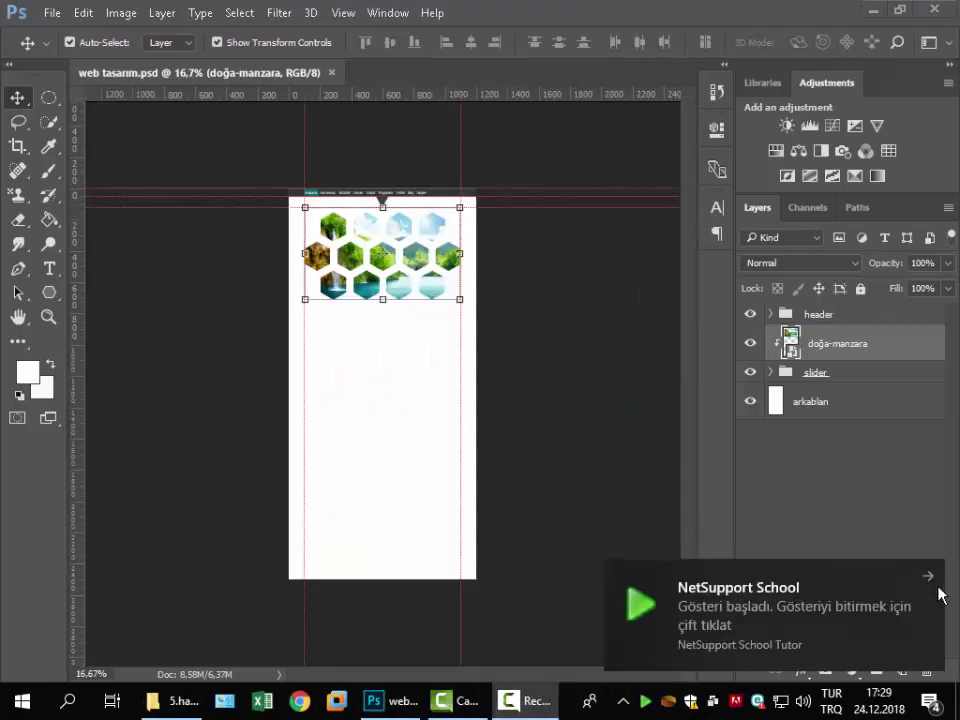
- Zoom in close on the hexagon slider and bring up the shape tool flyout
click(928, 577)
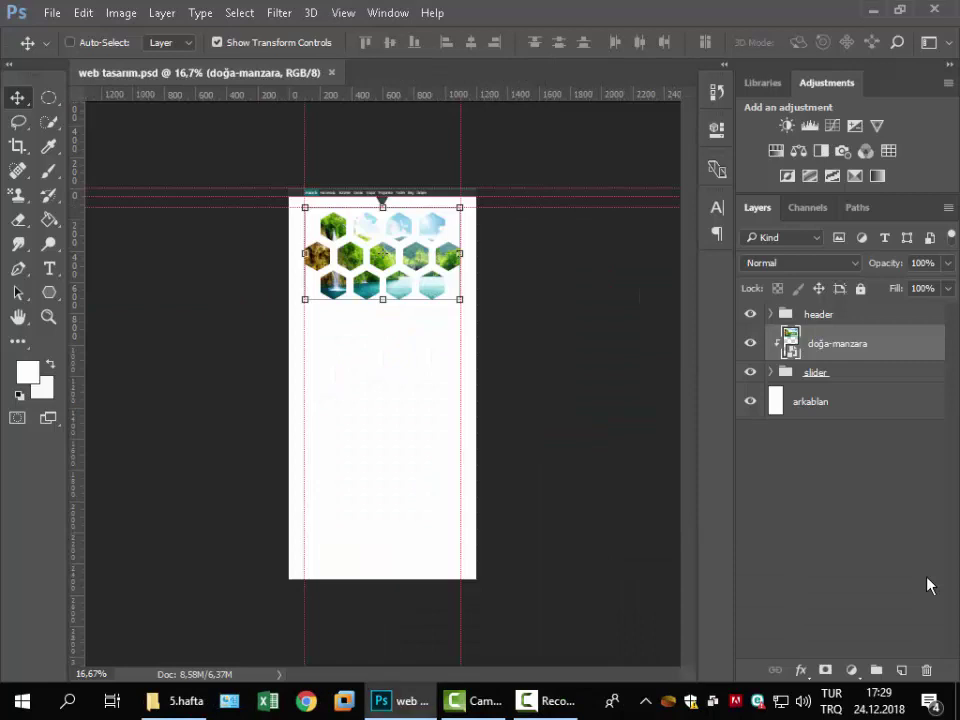
key(ctrl+minus)
key(ctrl+plus)
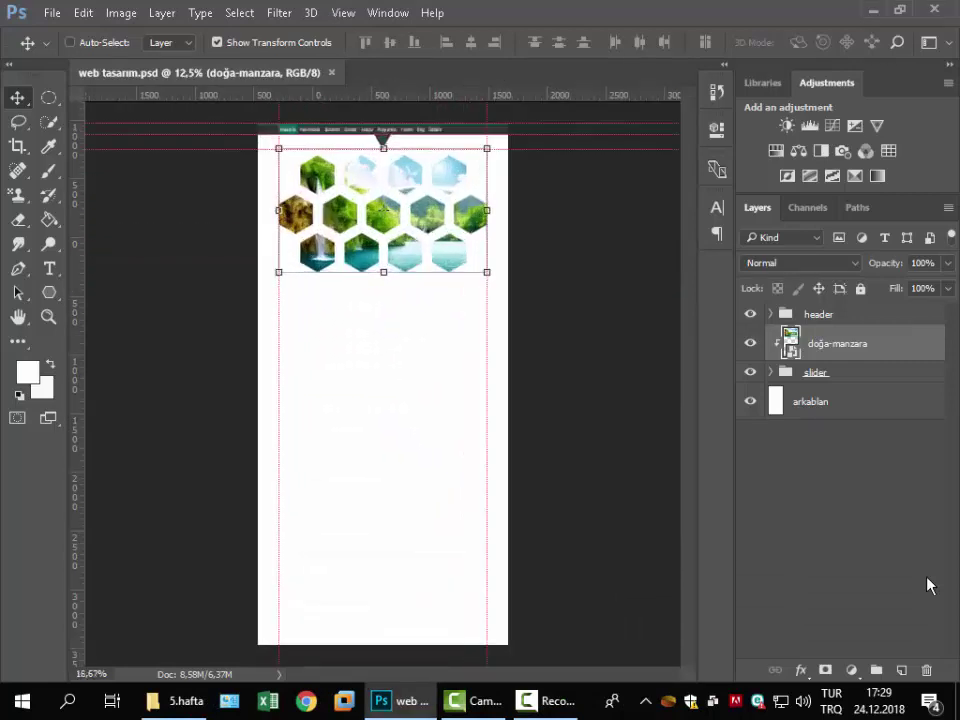
scroll(285, 347, up, 1)
scroll(285, 347, up, 3)
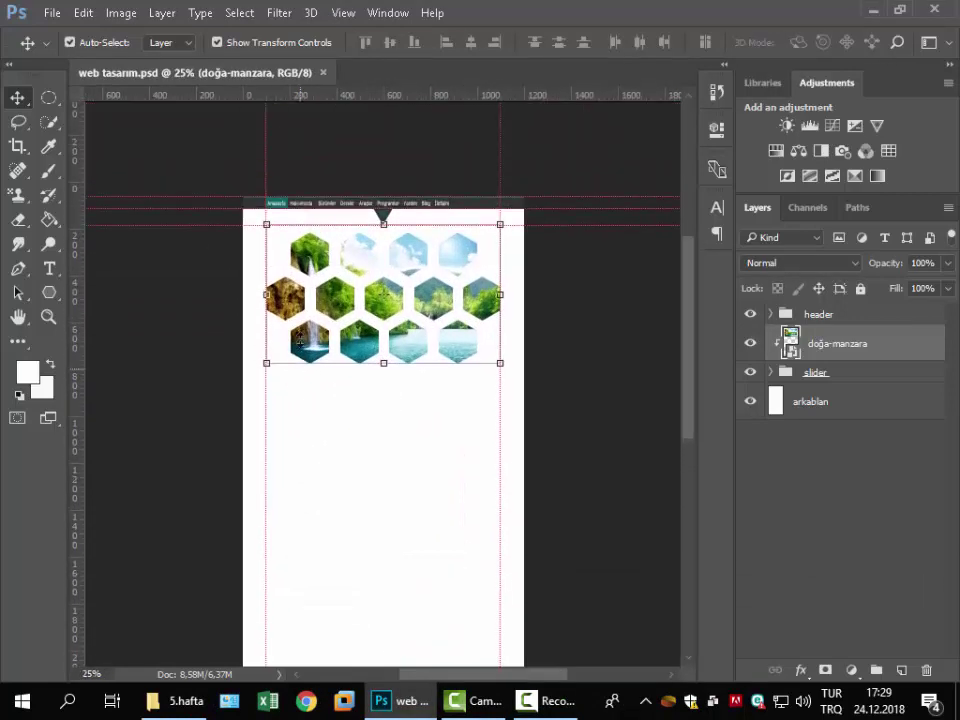
scroll(290, 345, up, 2)
key(ctrl+plus)
key(ctrl+plus)
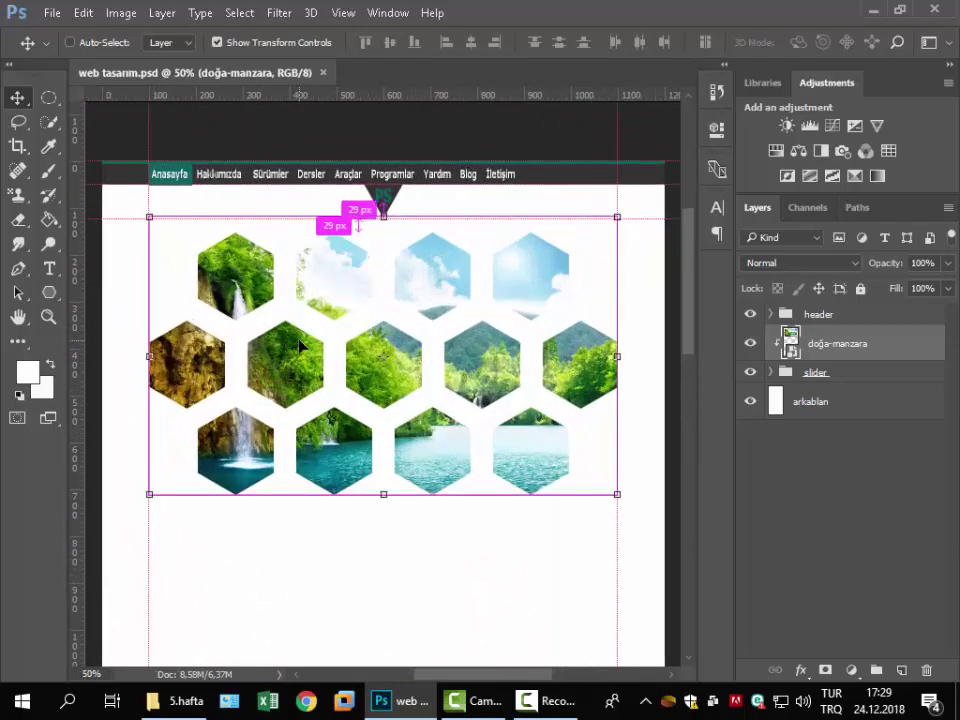
key(ctrl+plus)
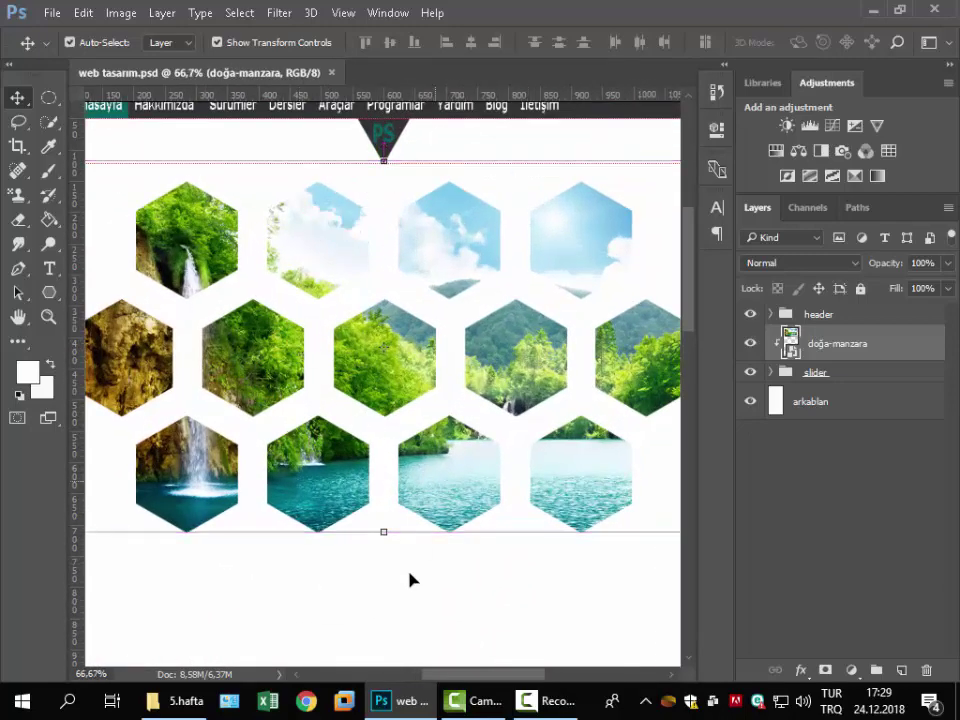
drag(460, 676, 436, 676)
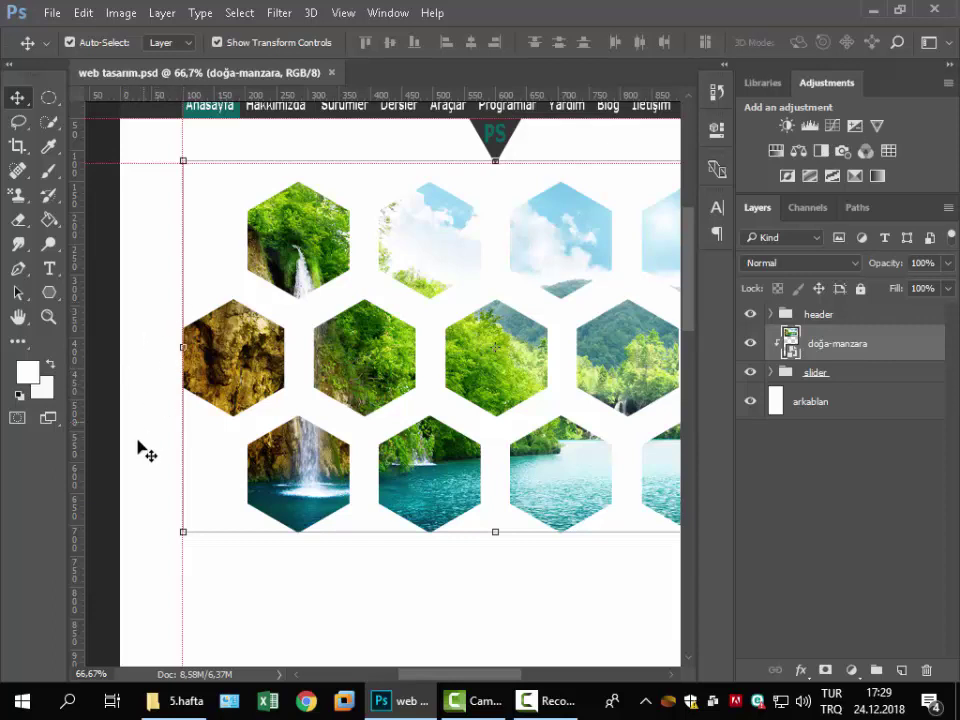
click(49, 292)
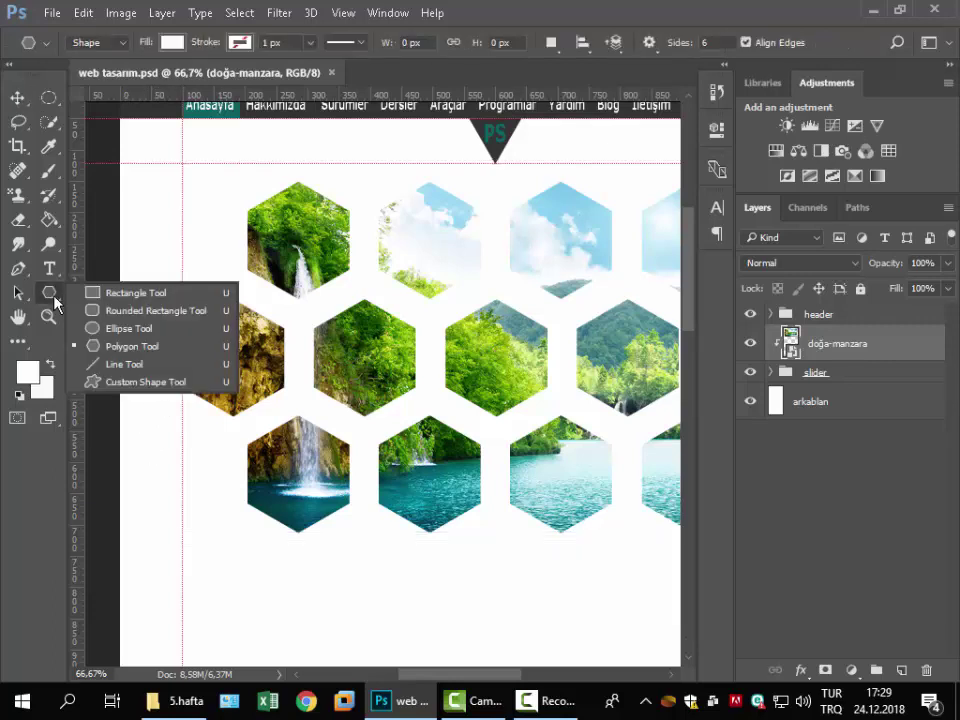
- Draw a small chevron arrow custom shape right of the hexagon grid's middle row
click(140, 382)
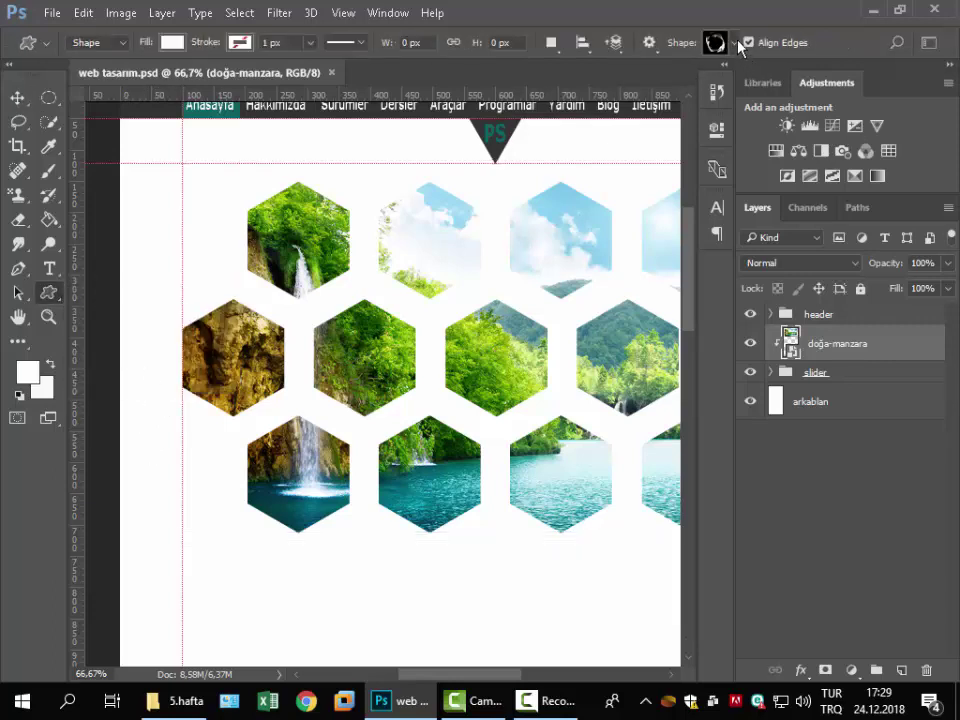
click(738, 44)
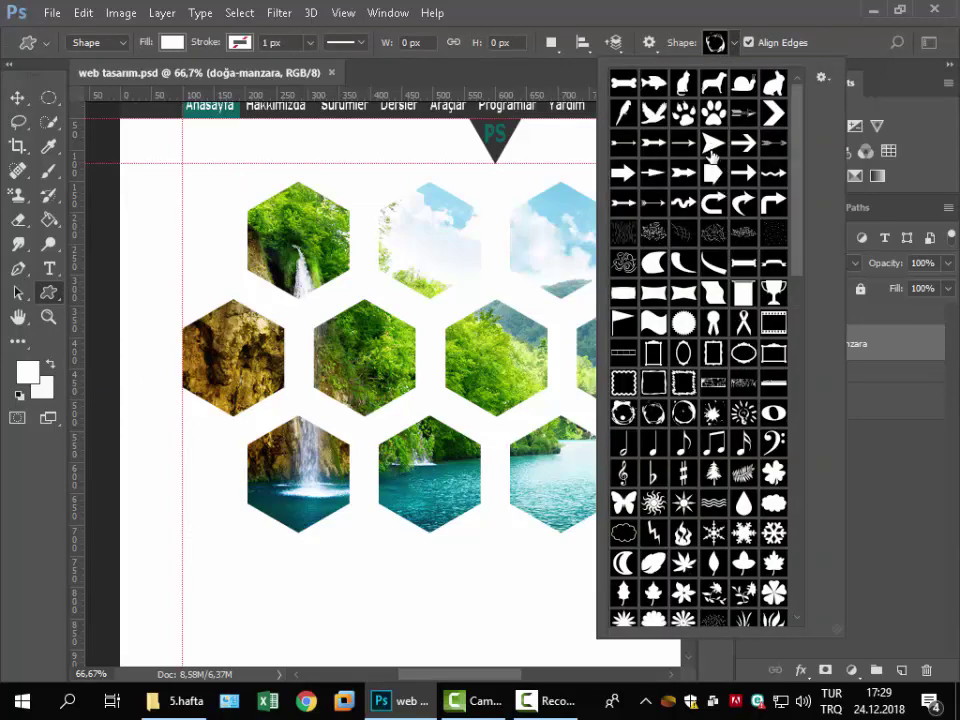
click(772, 115)
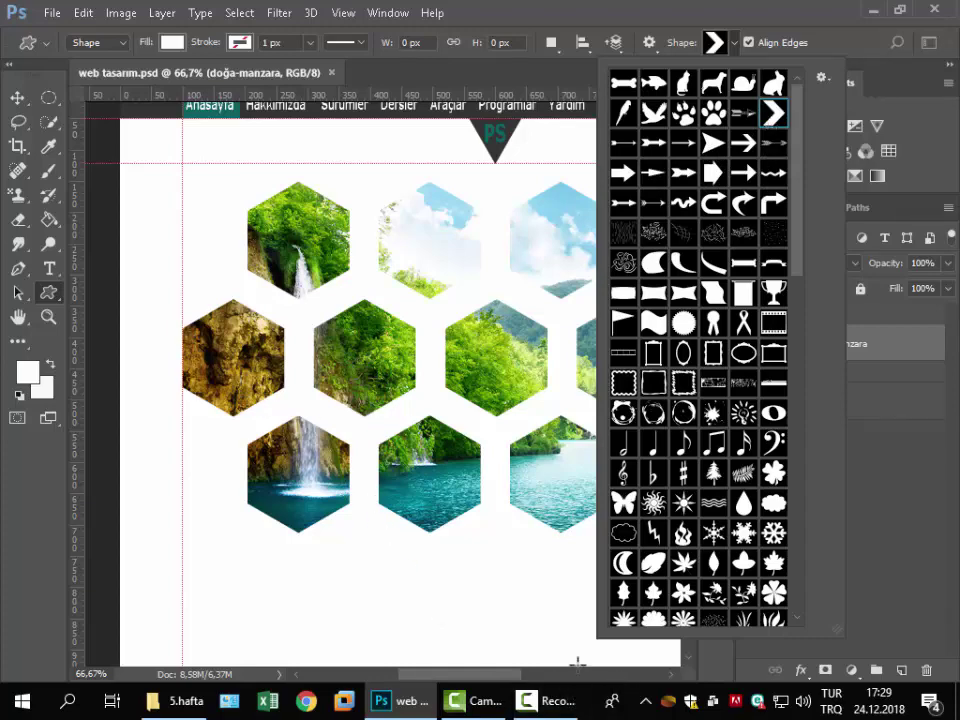
drag(490, 678, 555, 678)
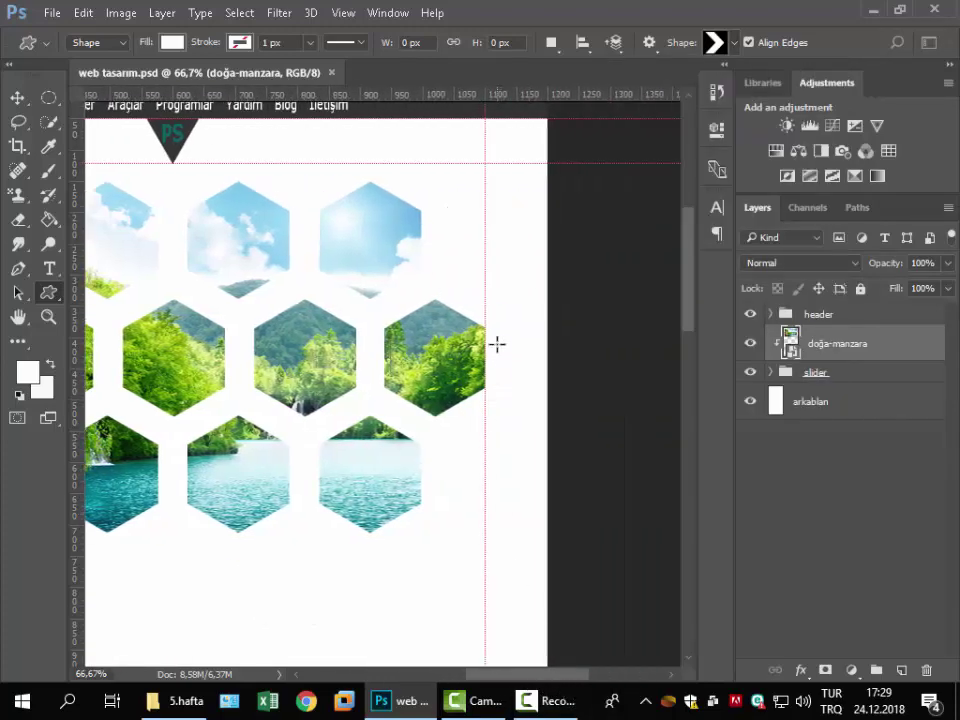
drag(504, 333, 539, 373)
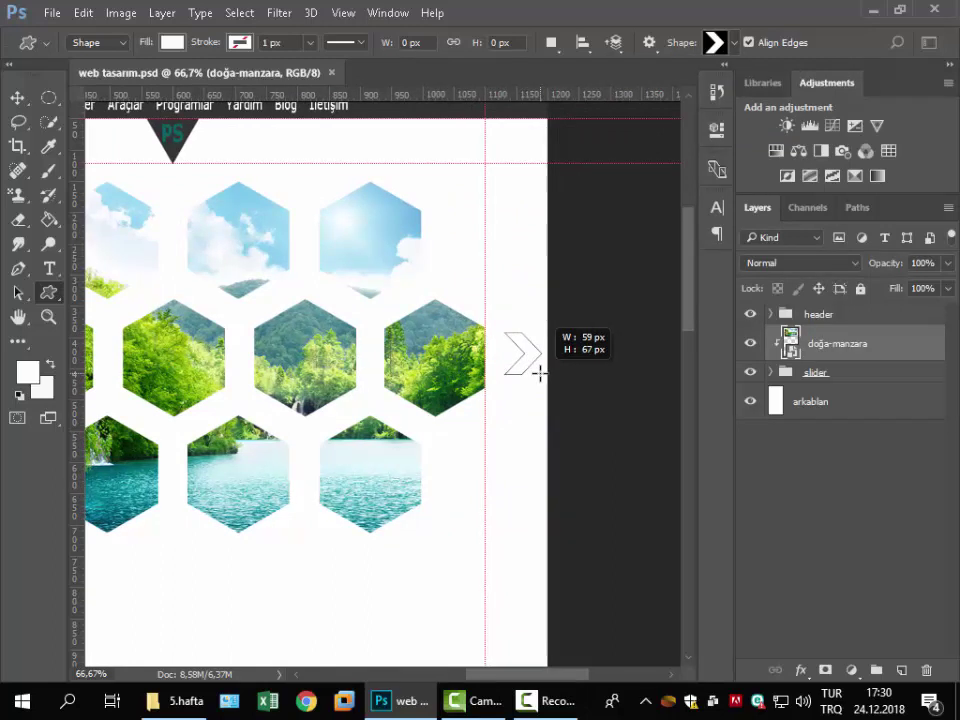
drag(539, 373, 530, 385)
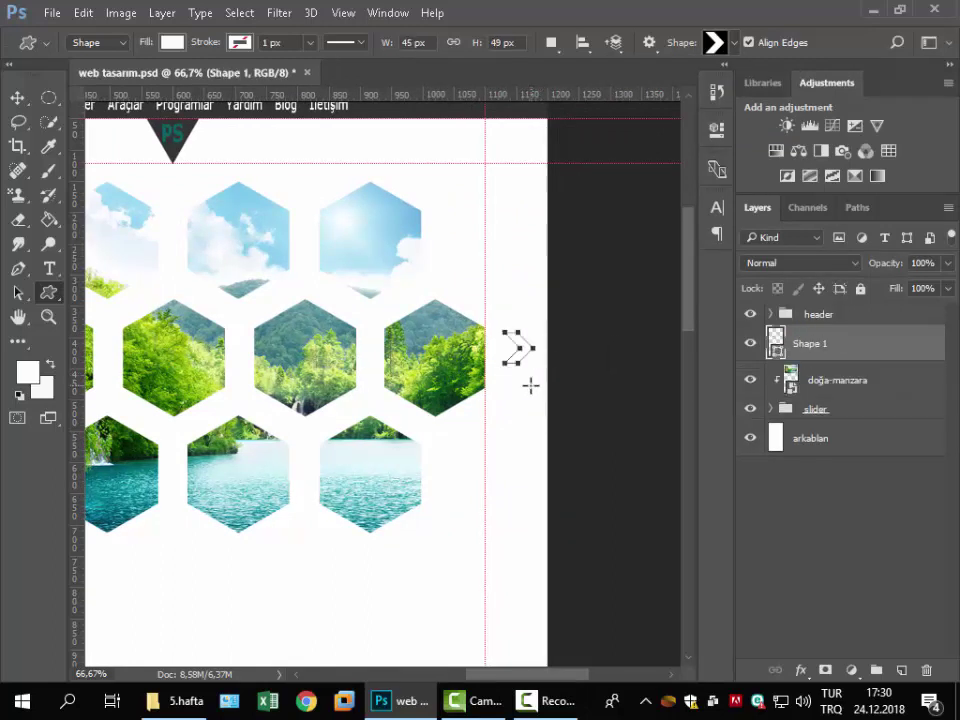
click(19, 100)
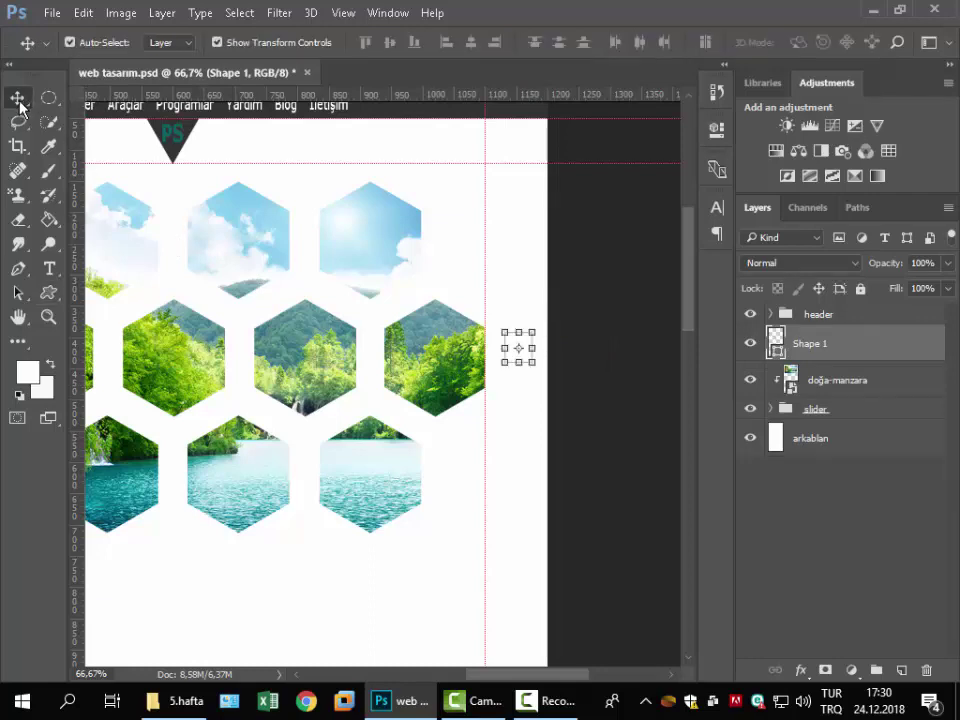
- Nudge the chevron left and fill it teal #0a6261 sampled from the PS logo
key(Left)
key(Left)
key(Left)
key(Left)
key(Left)
key(Left)
key(Left)
key(Left)
key(Left)
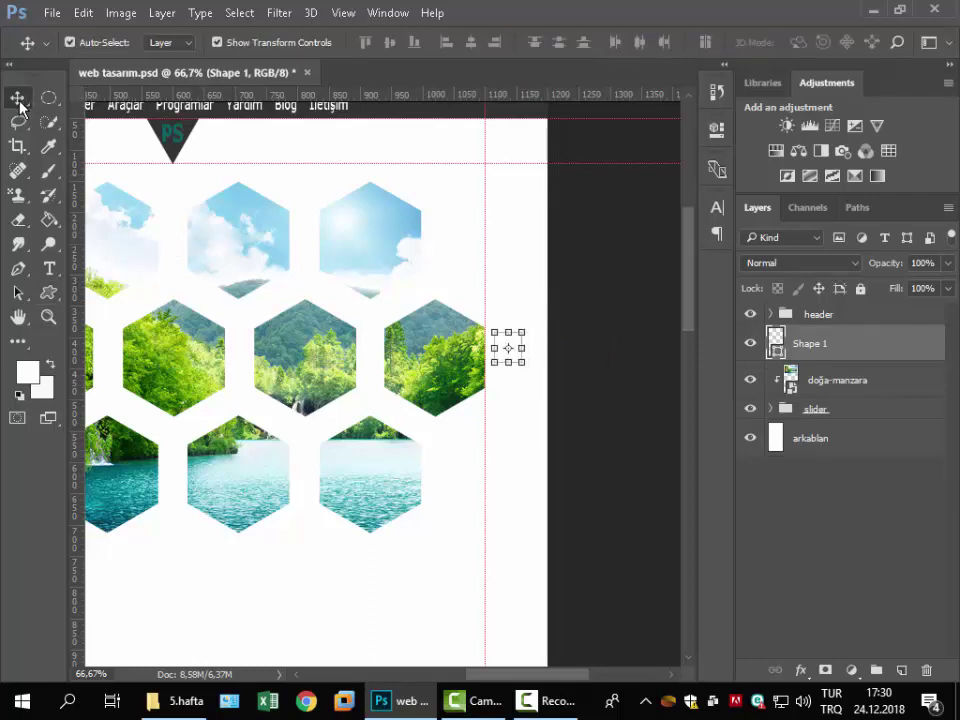
key(Left)
key(Left)
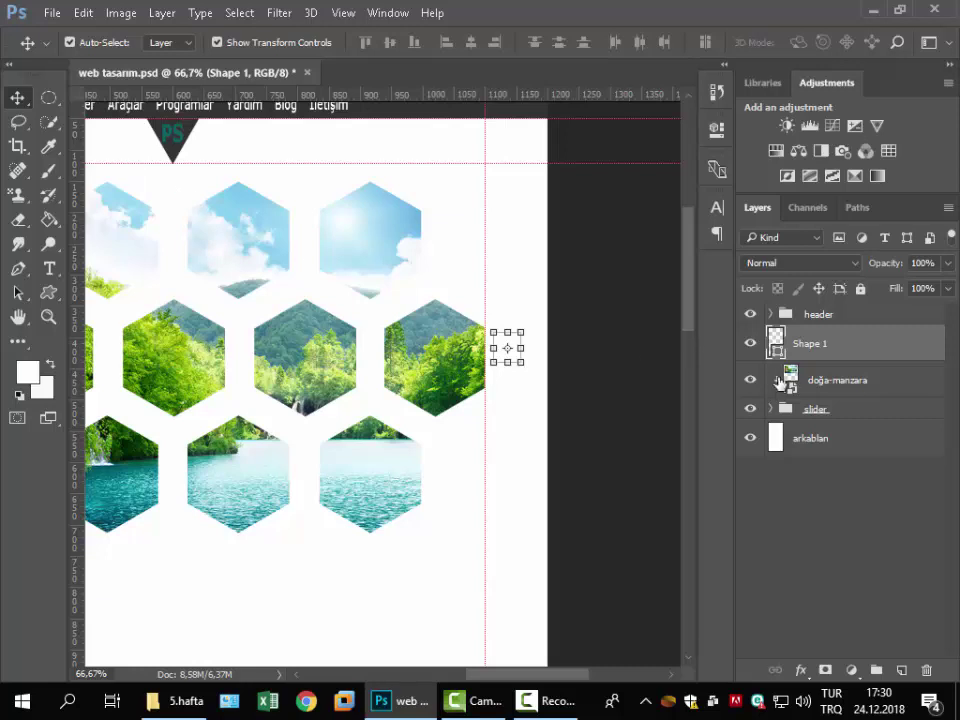
double_click(777, 355)
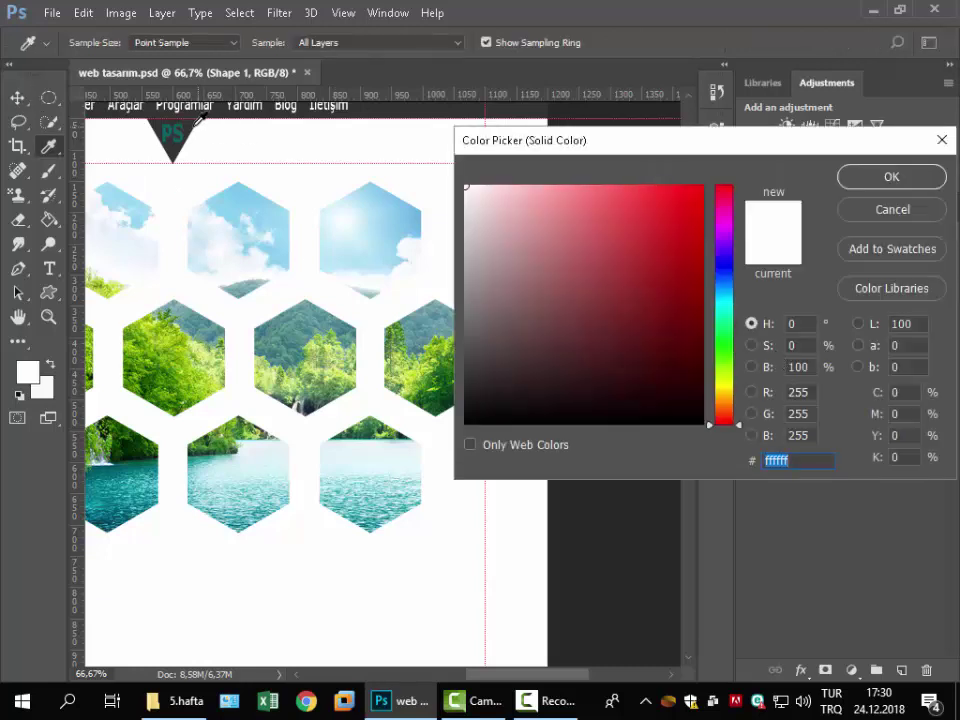
click(196, 120)
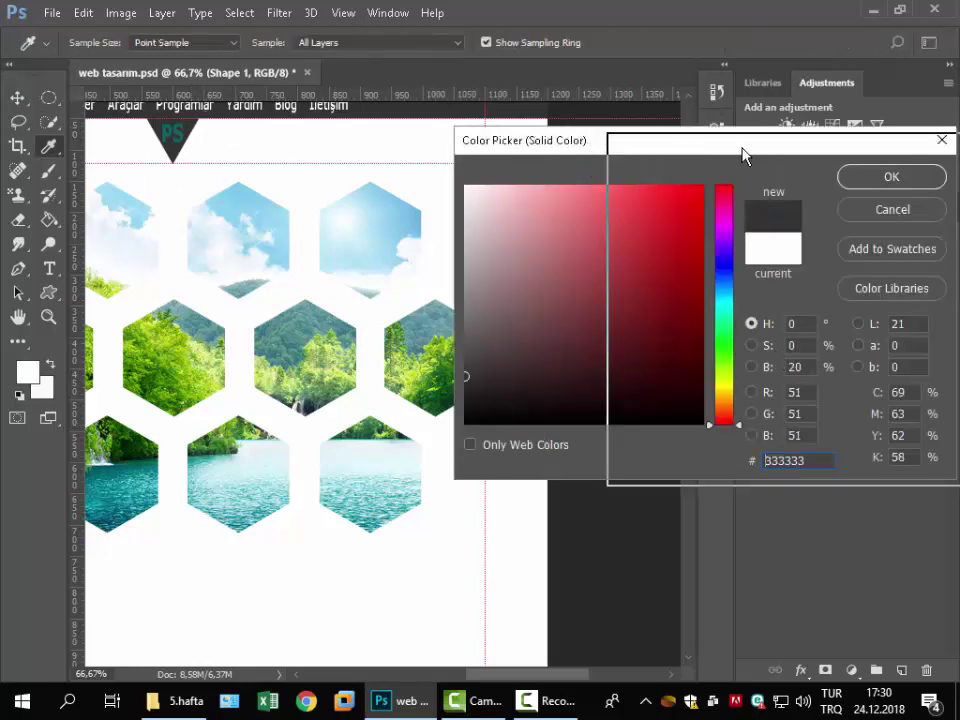
drag(590, 148, 743, 155)
click(173, 125)
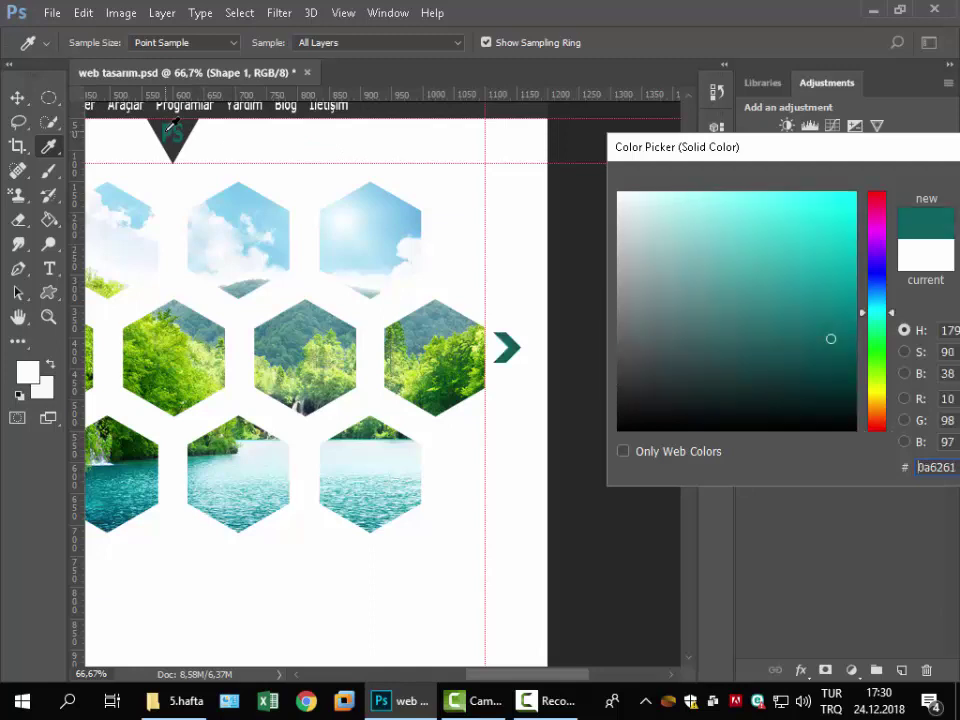
drag(910, 160, 742, 173)
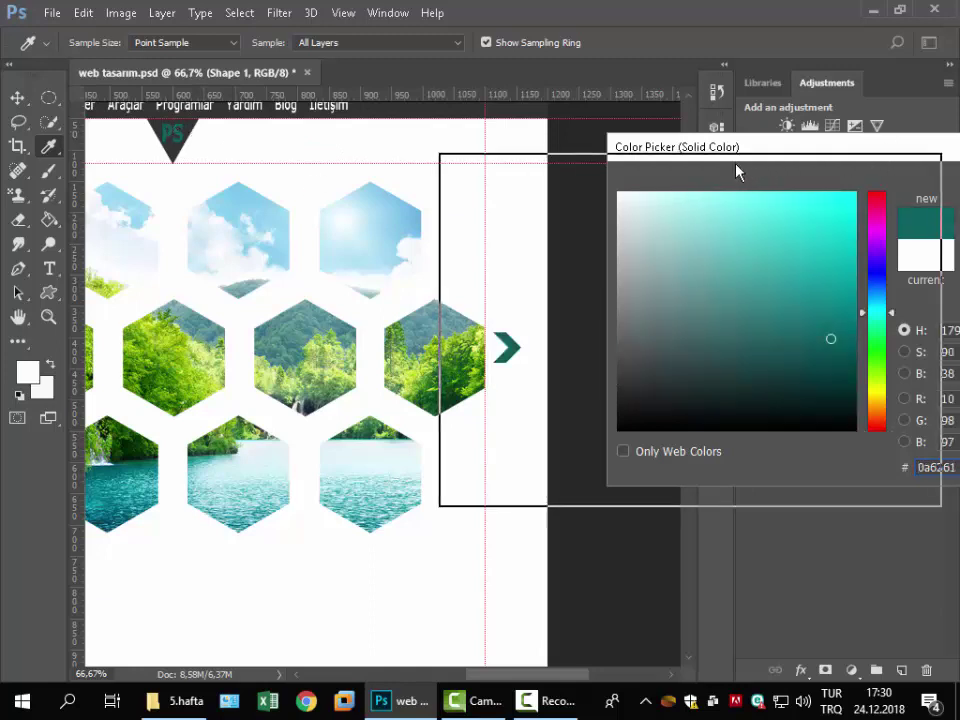
click(852, 204)
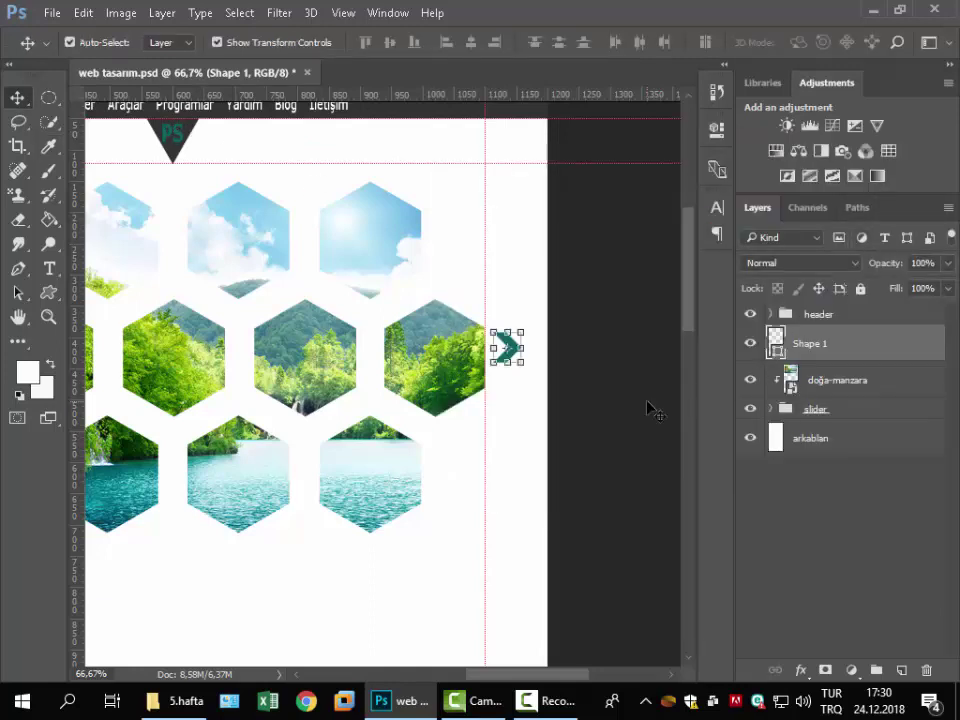
- Nudge the teal chevron down and left until it sits 5 px from the hexagons
key(Down)
key(Down)
key(Down)
key(Down)
key(Down)
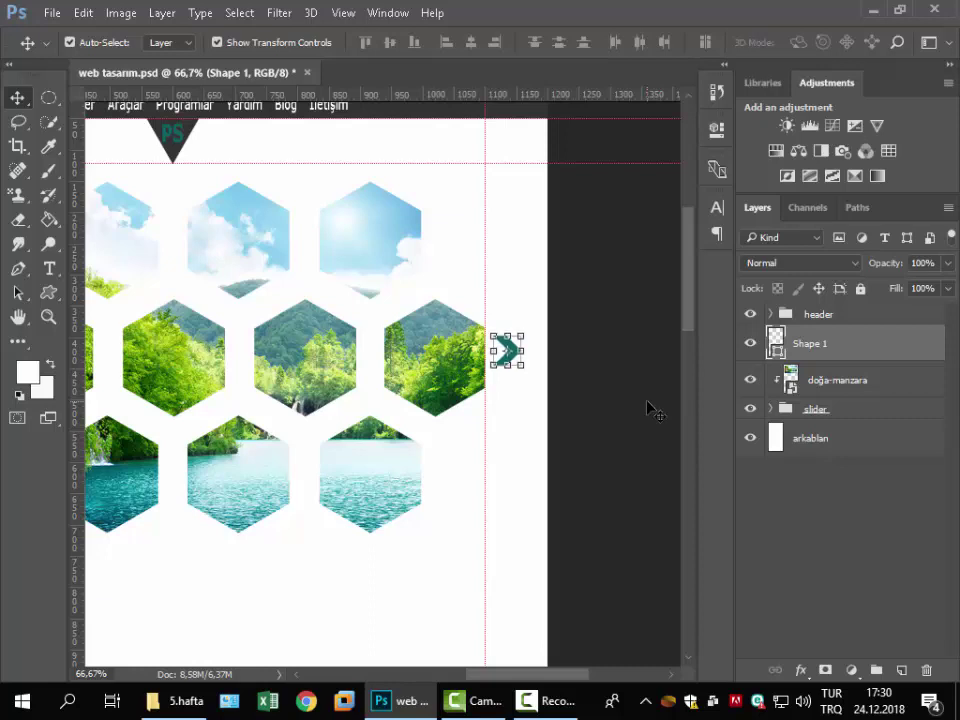
key(Down)
key(Down)
key(Down)
key(Down)
key(Down)
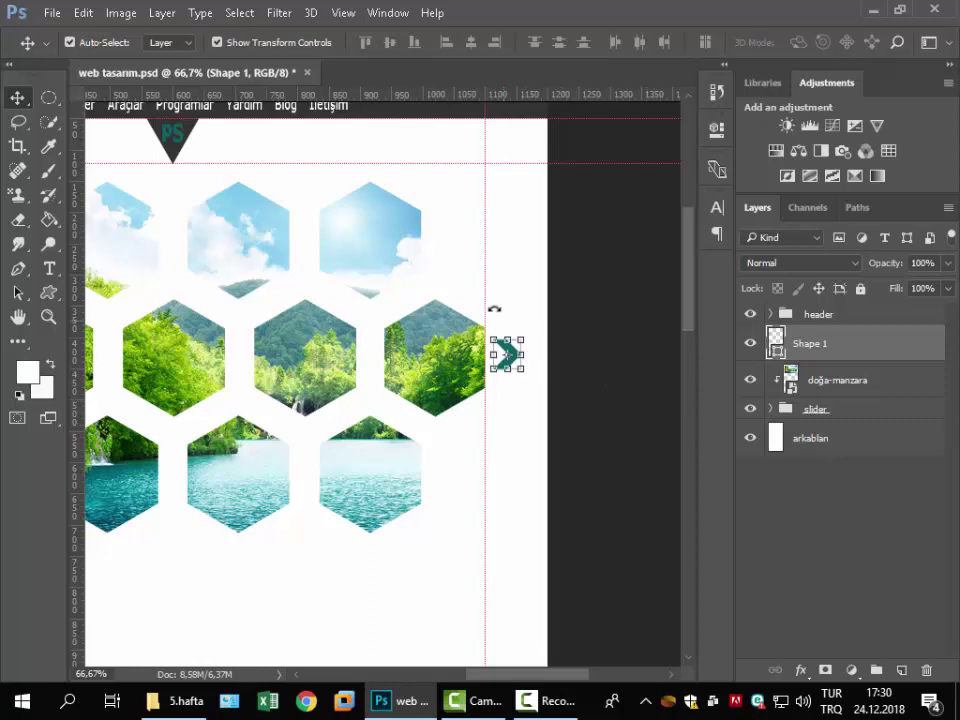
key(ctrl)
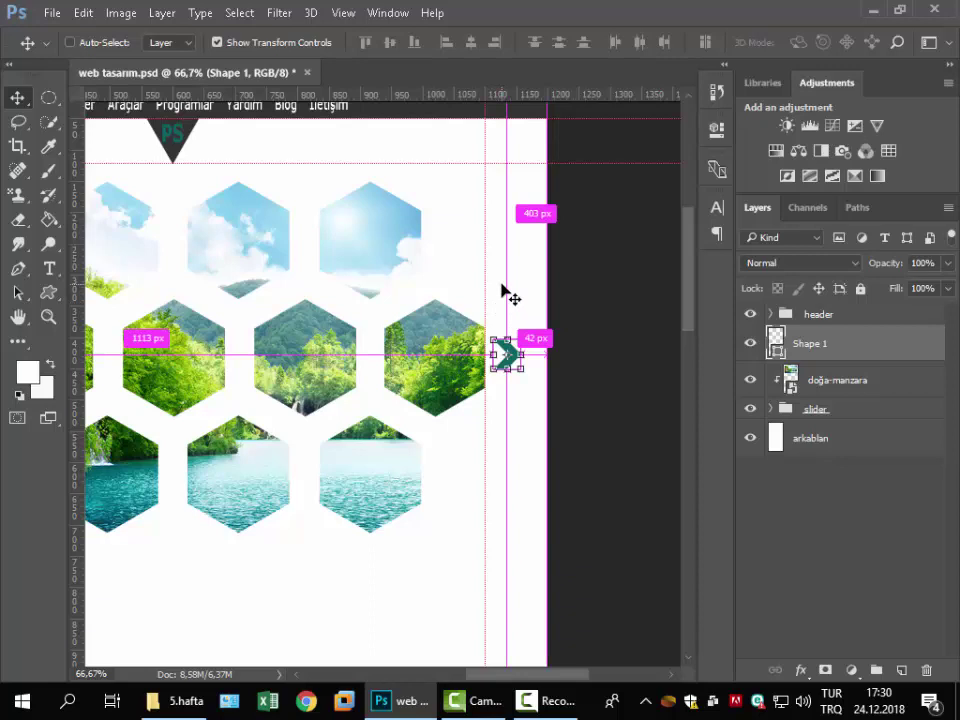
key(Left)
key(Left)
key(Left)
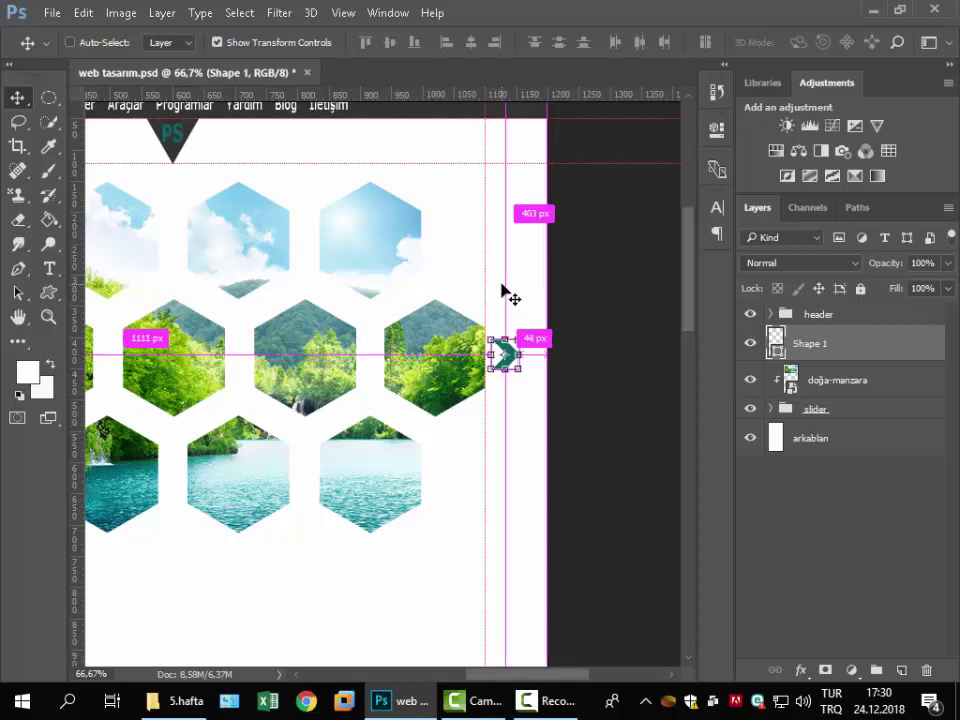
key(Left)
key(Left)
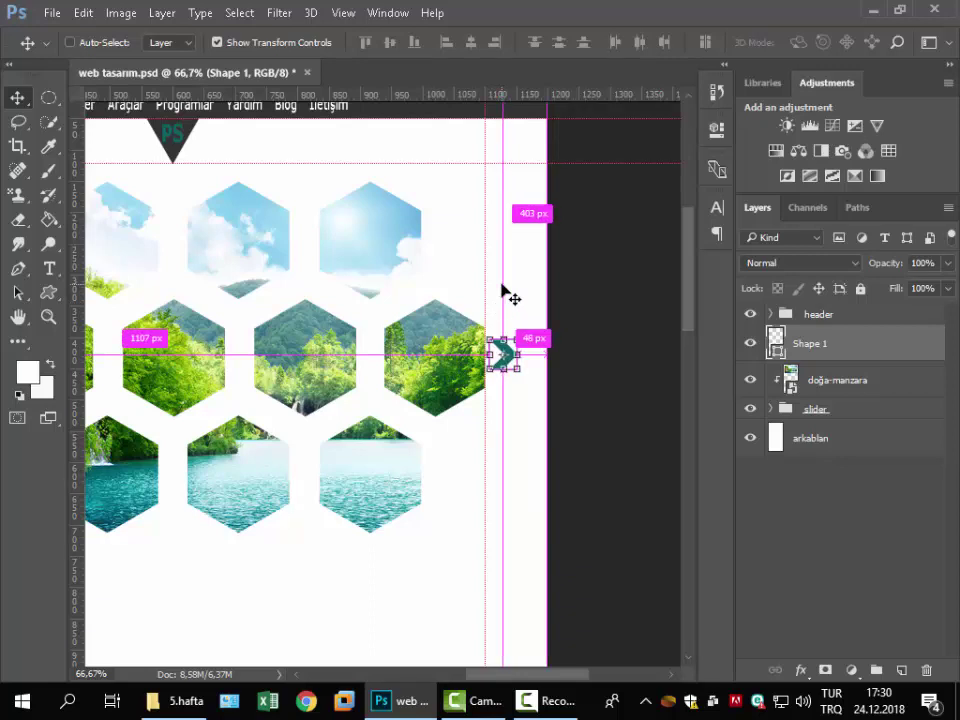
key(Left)
key(Left)
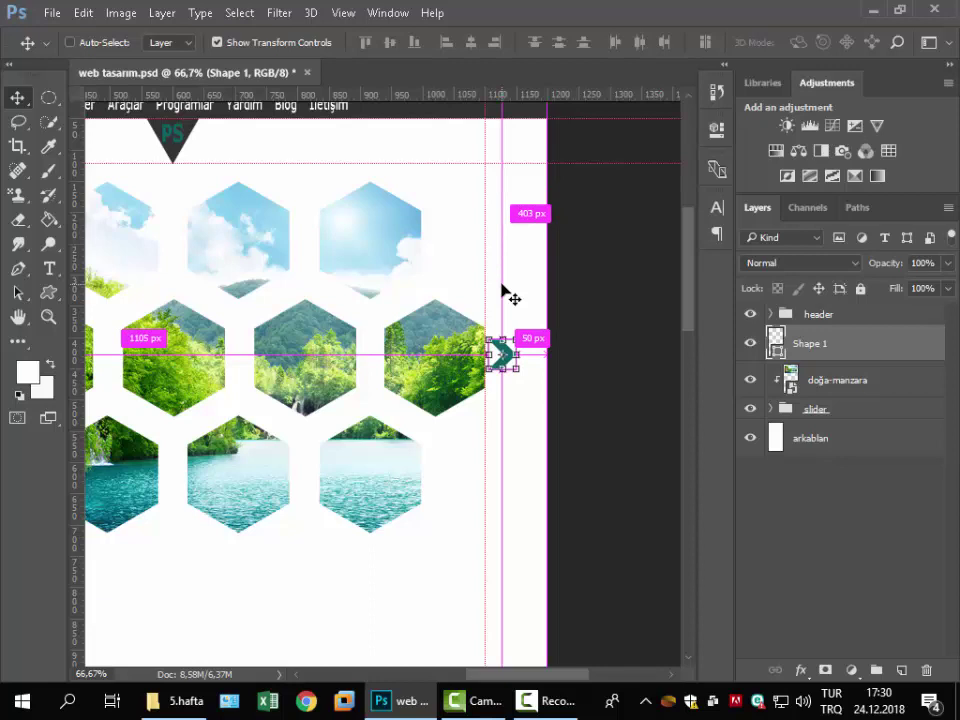
key(ctrl)
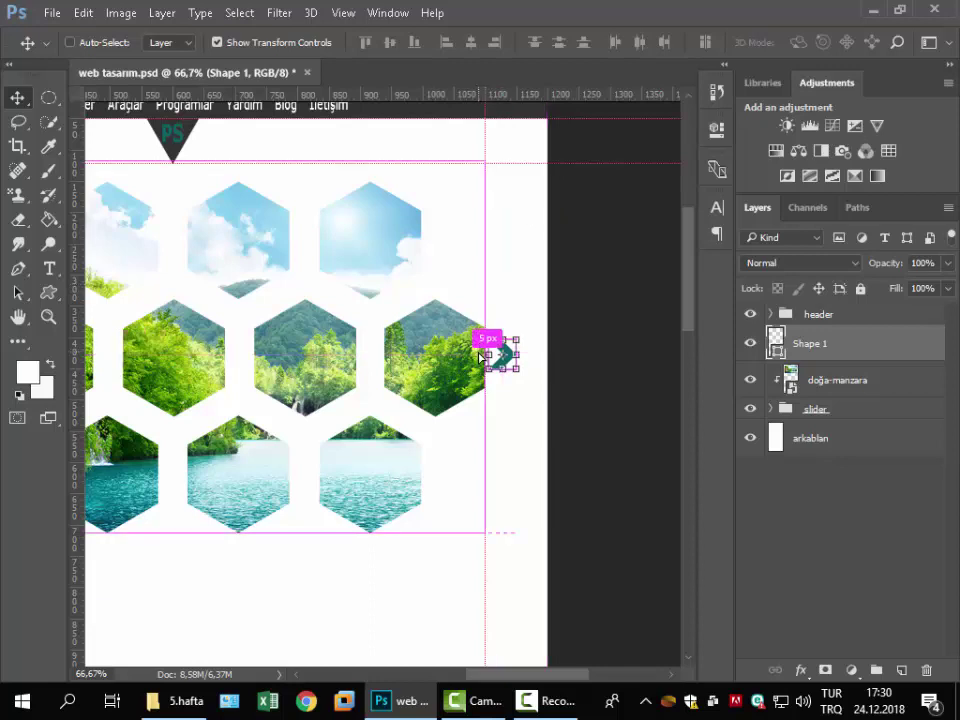
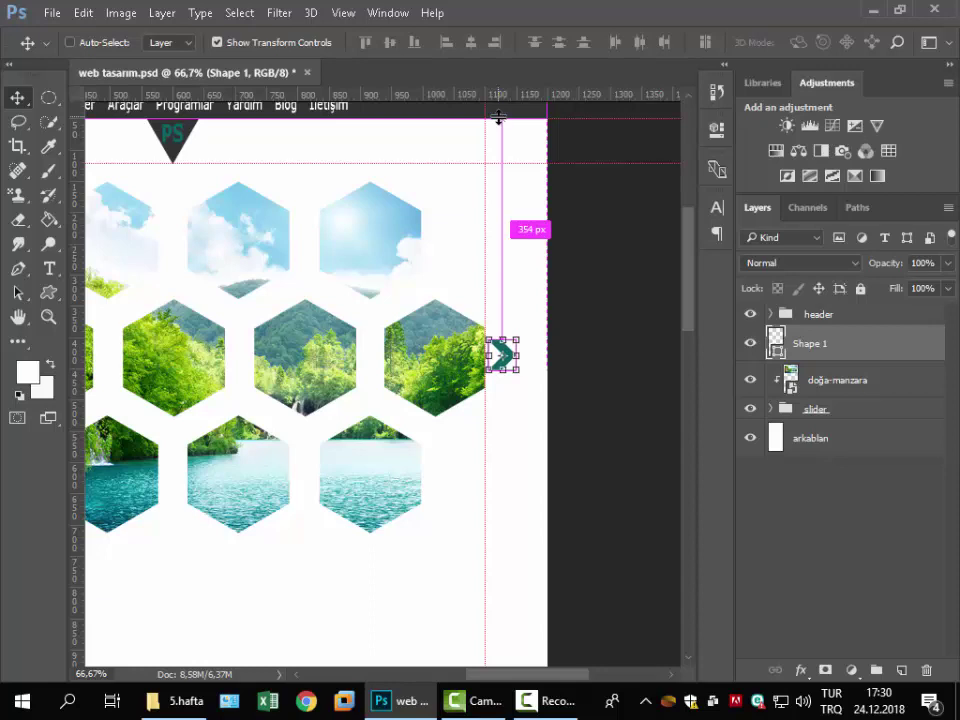
- Duplicate the teal right arrow as Shape 1 copy and shift the copy left across the hexagon row
key(Down)
key(ctrl+j)
key(shift+Left)
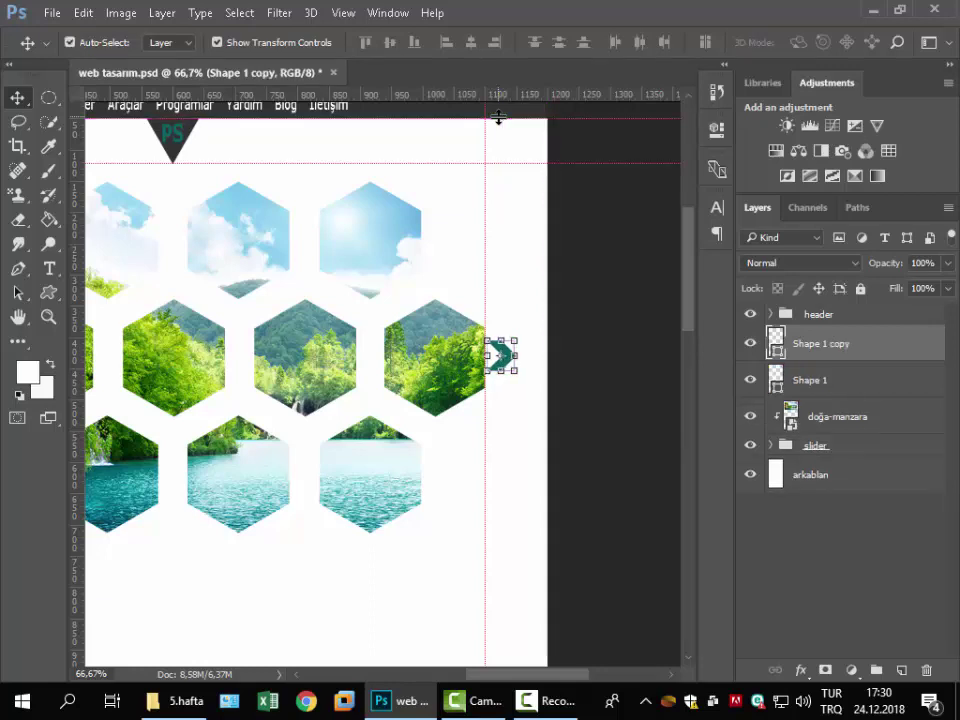
key(shift+Left)
key(shift+Left)
key(shift+Left)
key(shift+Left)
key(shift+Left)
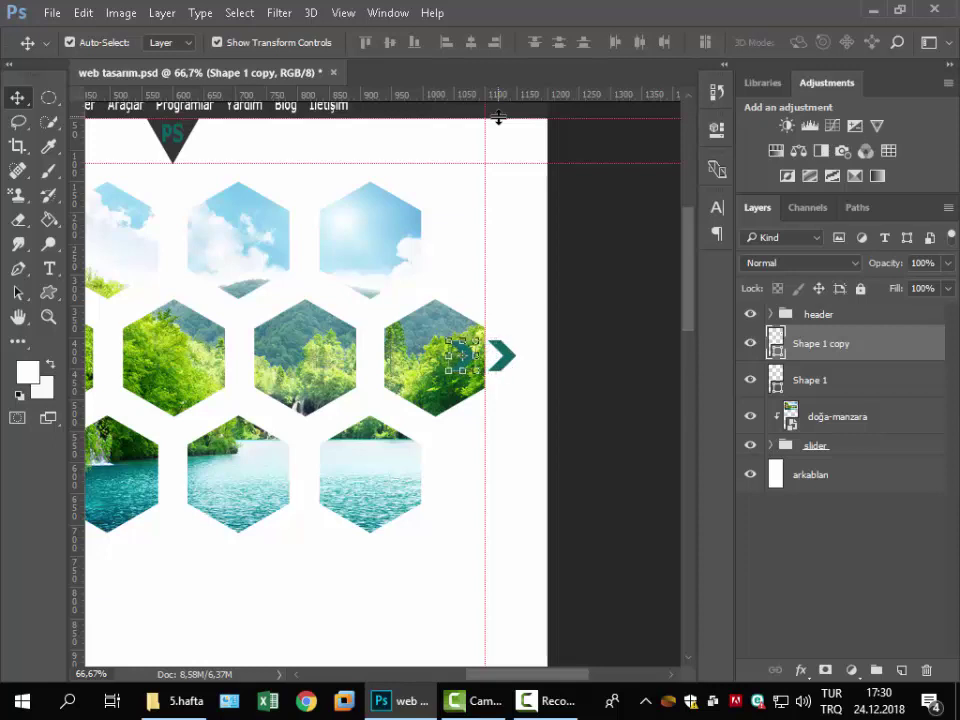
key(shift+Left)
key(shift+Left)
key(shift+Left)
key(shift+Left)
key(shift+Left)
key(shift+Left)
key(shift+Left)
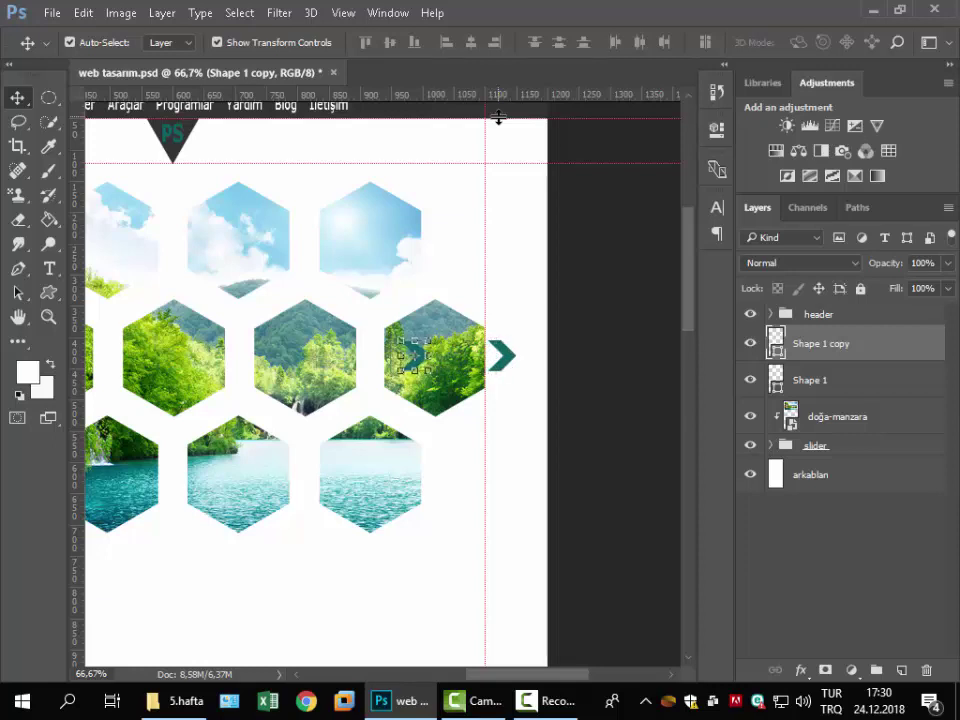
key(shift+Left)
key(shift+Left)
key(shift+Left)
key(shift+Left)
key(shift+Left)
key(shift+Left)
key(shift+Left)
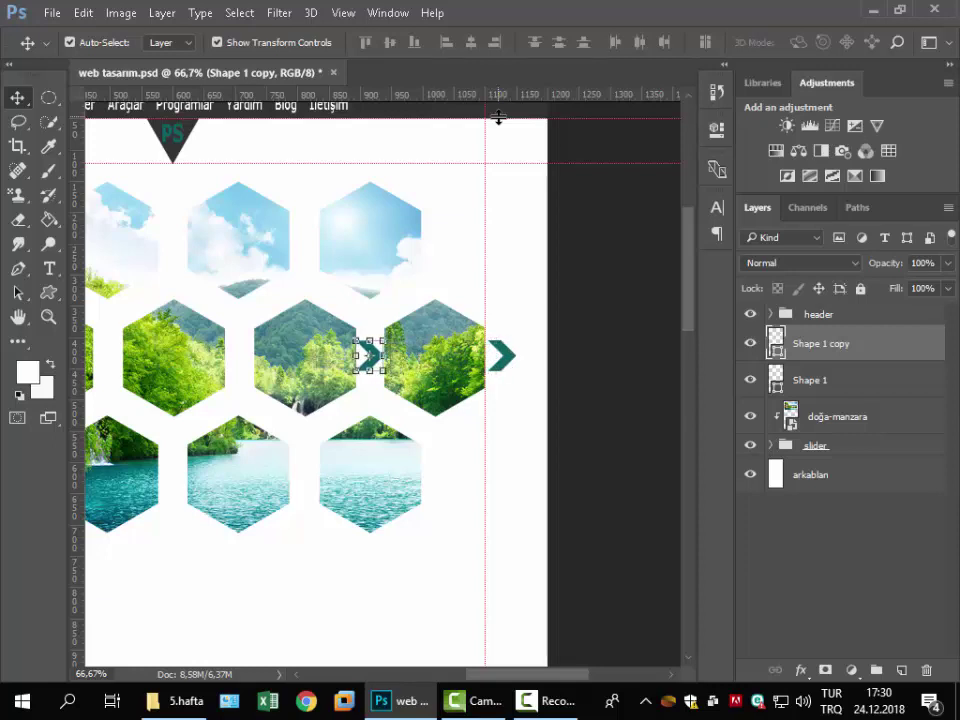
key(shift+Left)
key(shift+Left)
key(shift+Left)
key(shift+Left)
key(shift+Left)
key(shift+Left)
key(shift+Left)
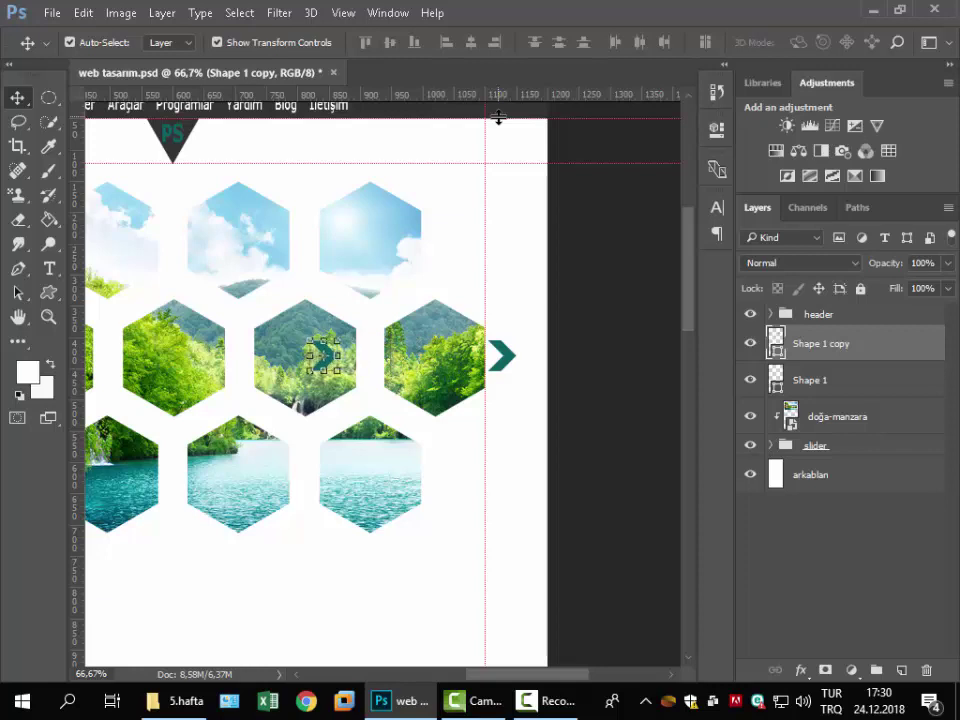
key(shift+Left)
key(shift+Left)
key(shift+Left)
key(shift+Left)
key(shift+Left)
key(shift+Left)
key(shift+Left)
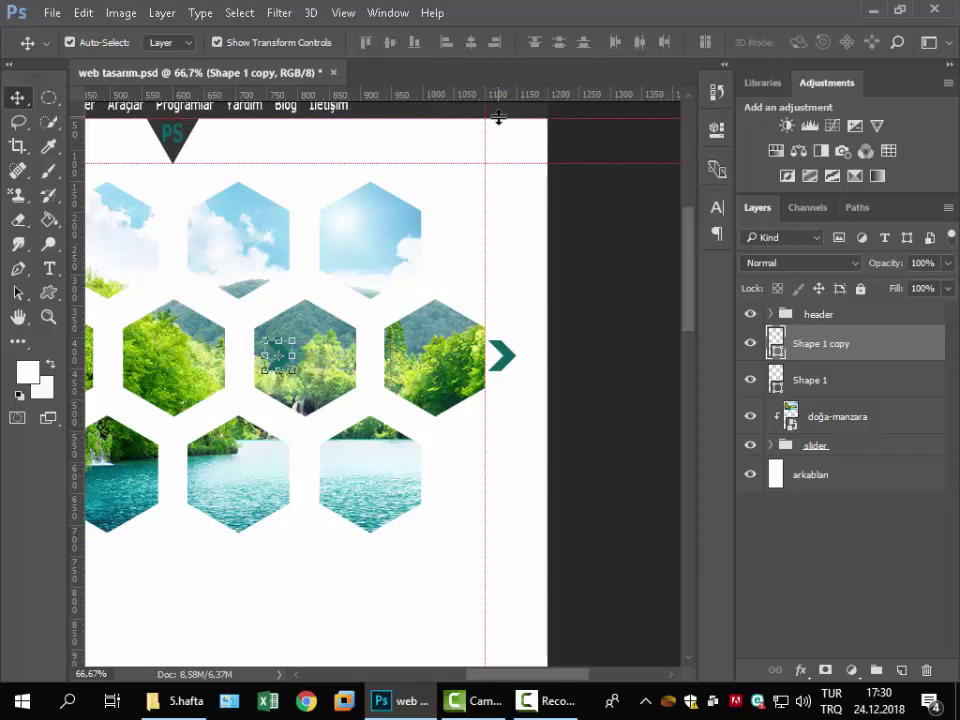
key(shift+Left)
key(shift+Left)
key(shift+Left)
key(shift+Left)
key(shift+Left)
key(shift+Left)
key(shift+Left)
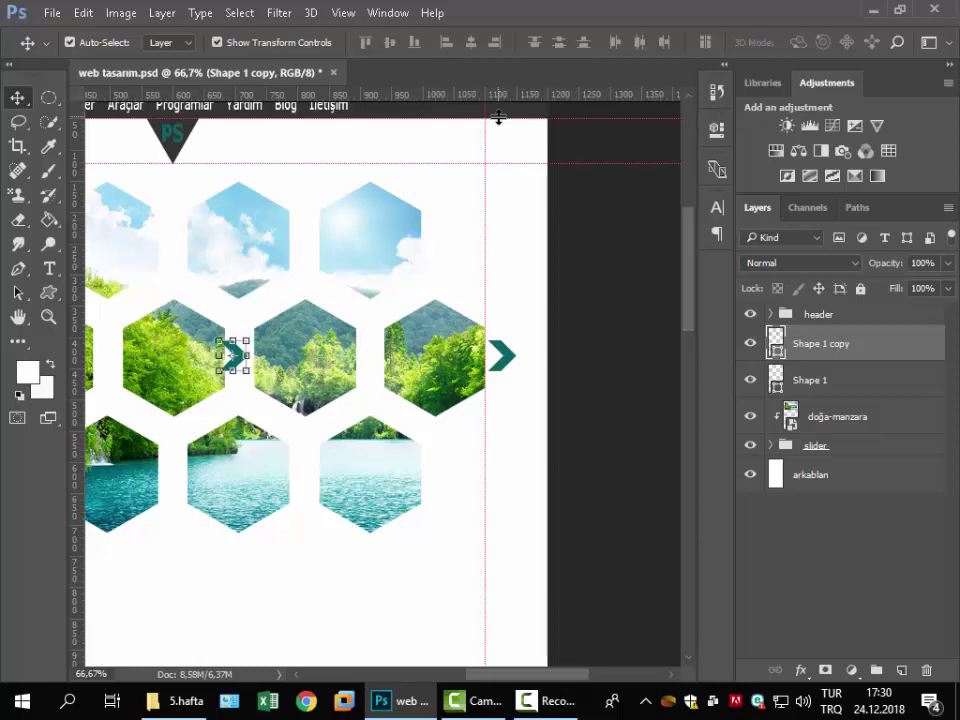
key(shift+Left)
key(shift+Left)
key(shift+Left)
key(shift+Left)
key(shift+Left)
key(shift+Left)
key(shift+Left)
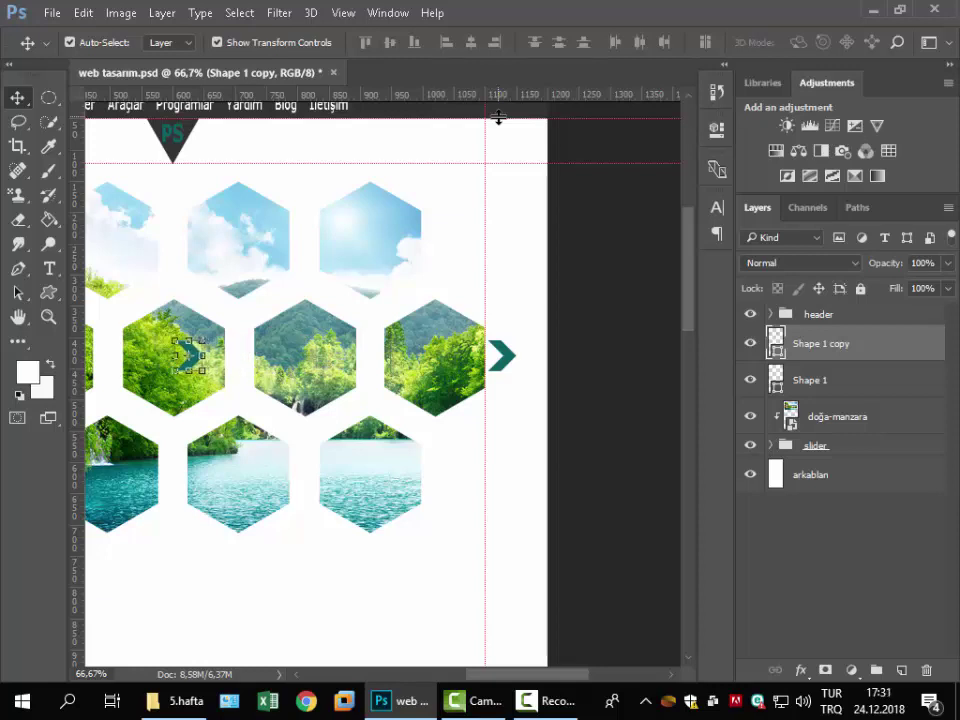
key(shift+Left)
key(shift+Left)
key(shift+Left)
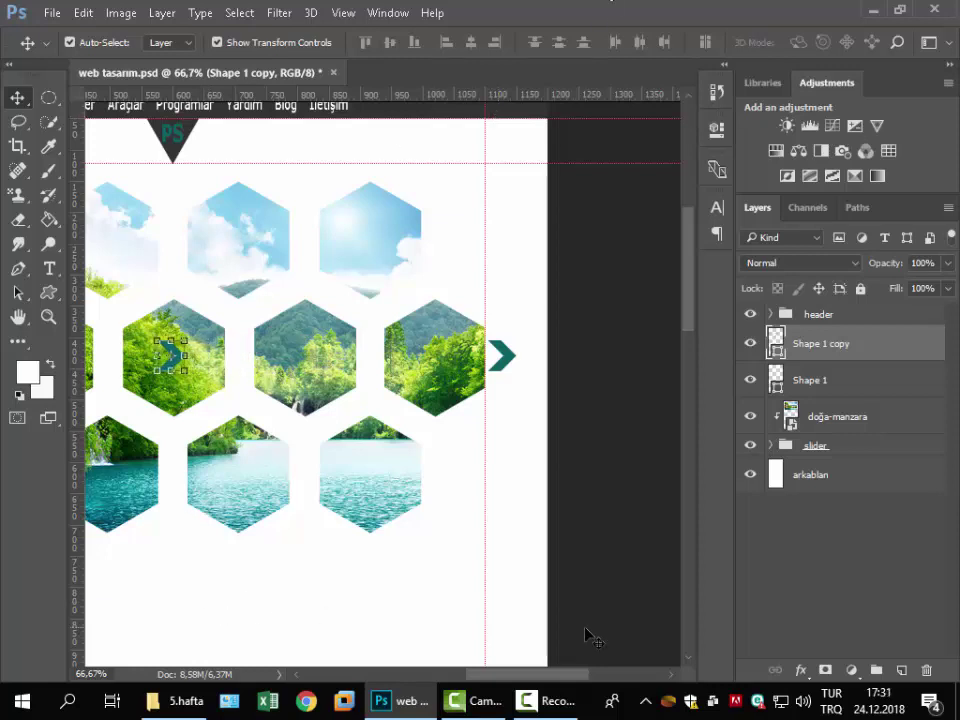
- Flip the arrow copy horizontally to point left and place it at the slider's left edge
drag(568, 678, 490, 678)
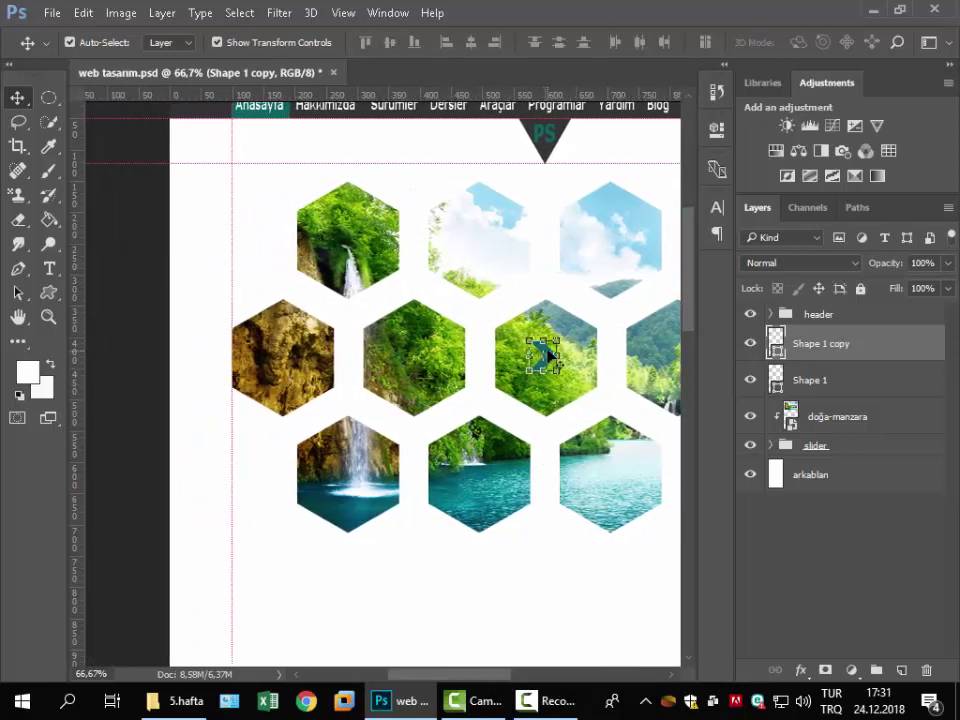
drag(548, 355, 205, 362)
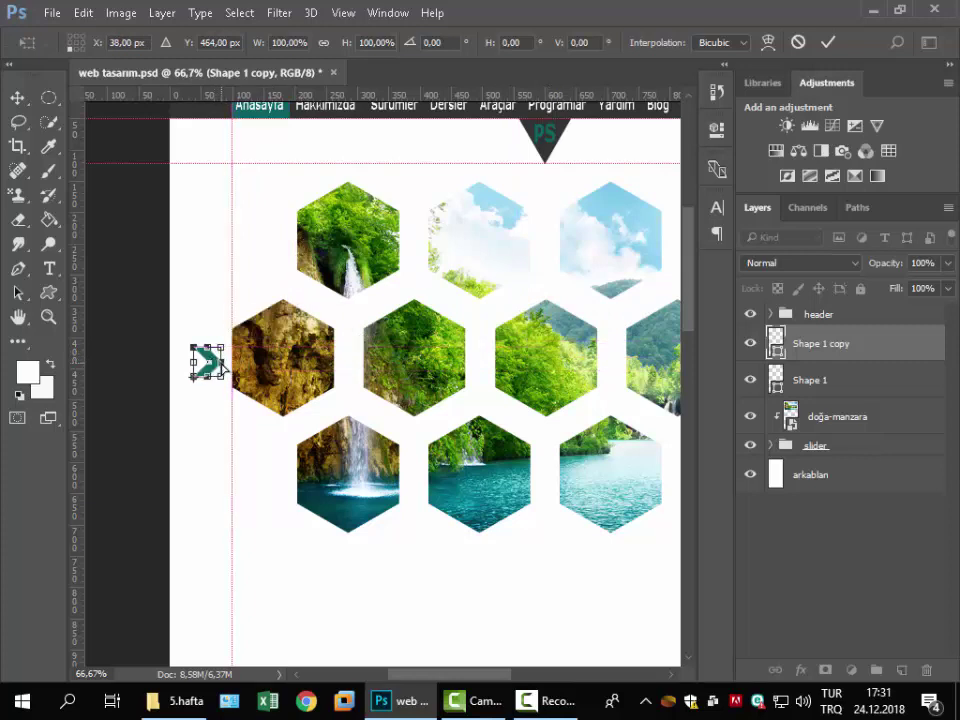
right_click(205, 362)
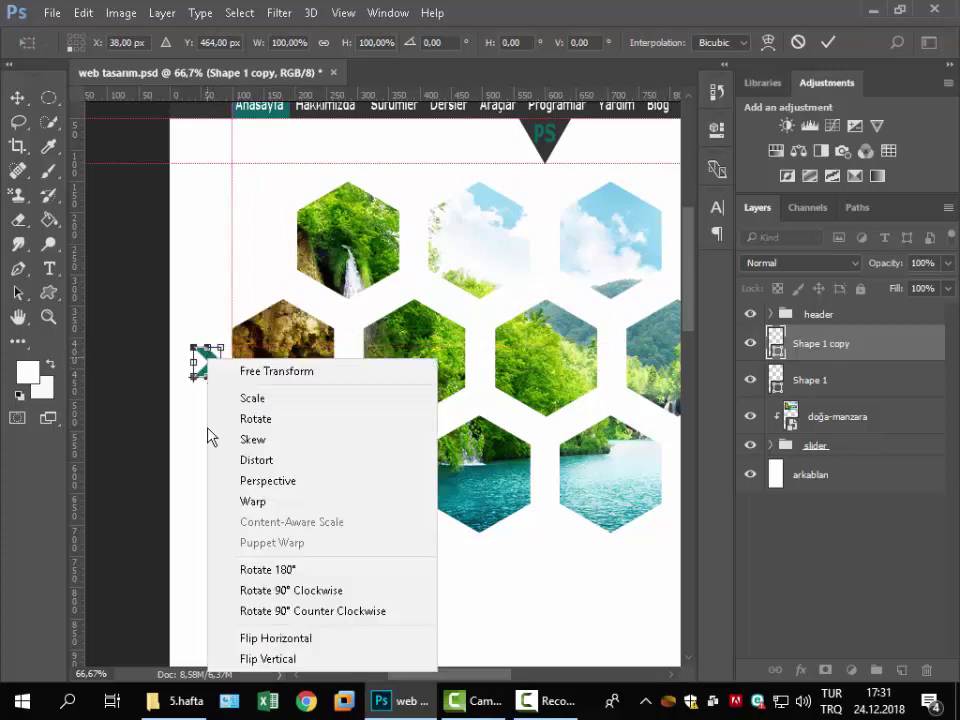
click(258, 637)
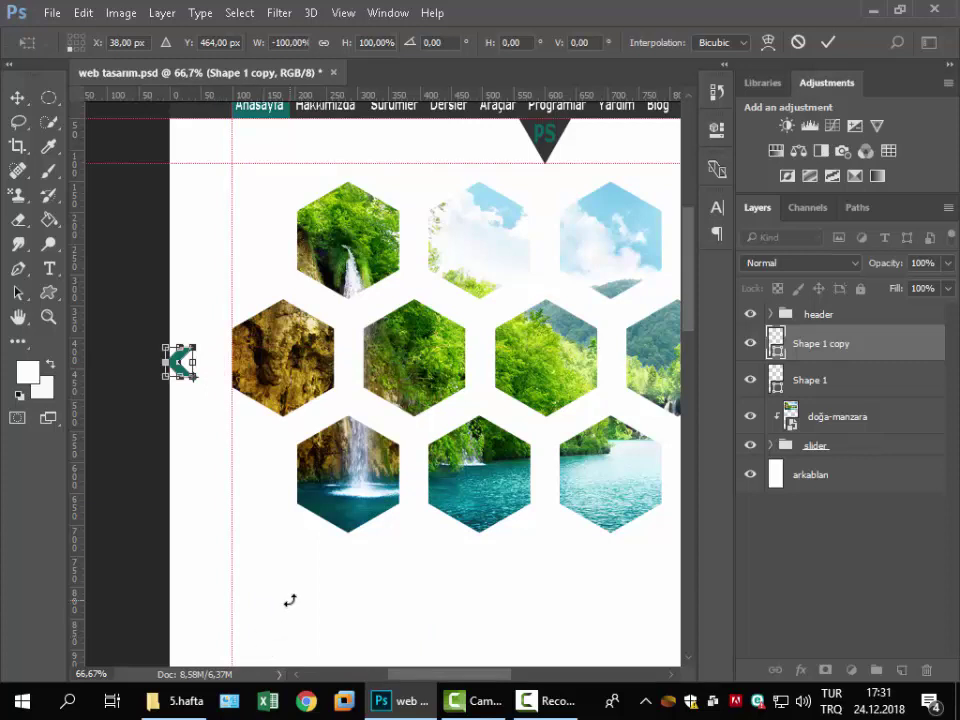
key(Right)
key(Right)
key(Right)
key(Right)
key(Right)
key(Right)
key(Right)
key(Right)
key(Right)
key(Right)
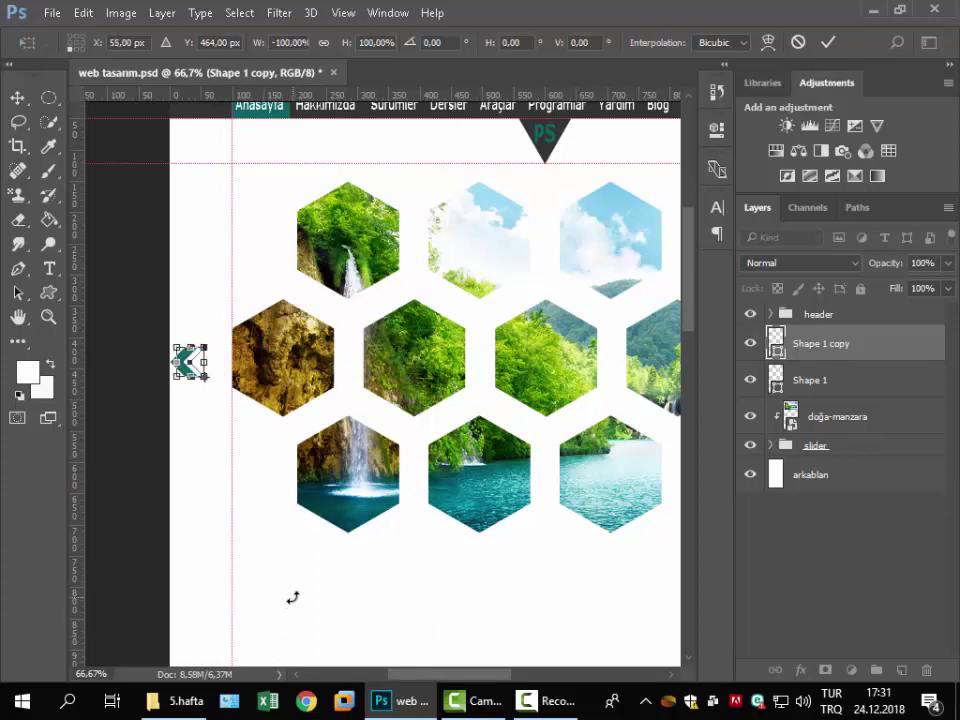
key(Right)
key(Right)
key(Right)
key(Right)
key(Right)
key(Right)
key(Right)
key(Right)
key(Right)
key(Right)
key(Right)
key(Right)
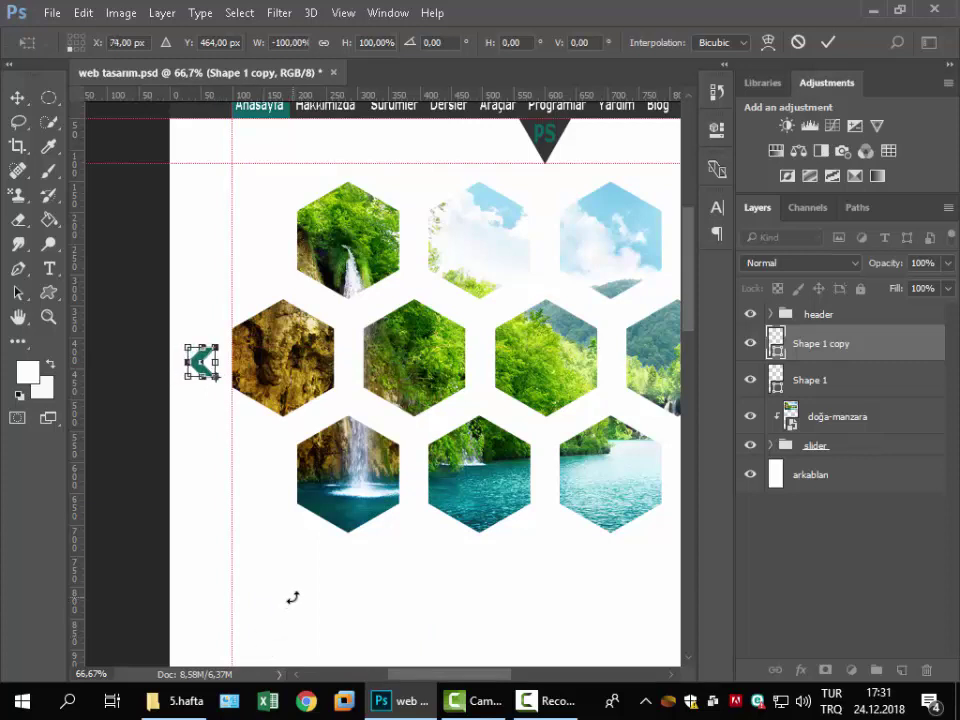
key(Right)
key(Right)
key(Right)
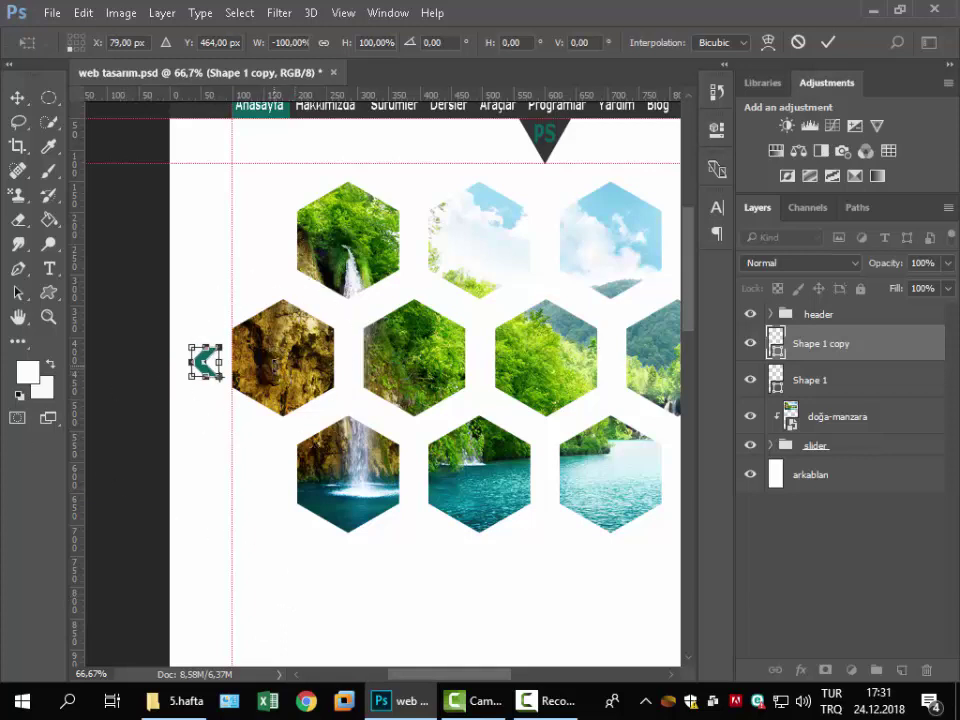
key(Return)
drag(207, 362, 210, 363)
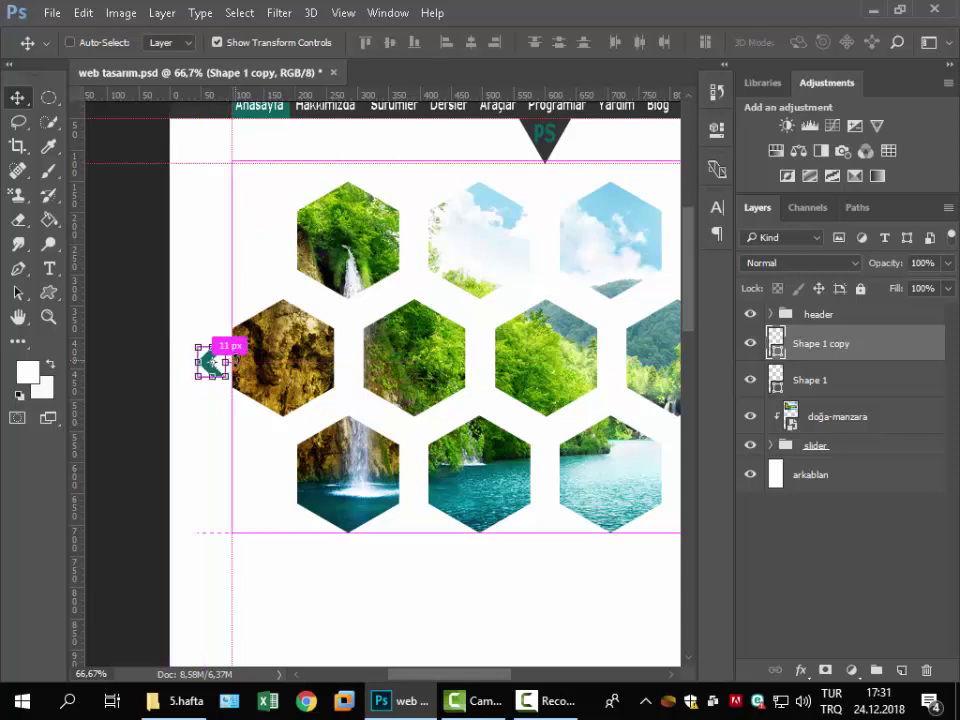
- Nudge the left arrow toward the hexagons and up three pixels to level it with the right arrow
drag(210, 363, 216, 362)
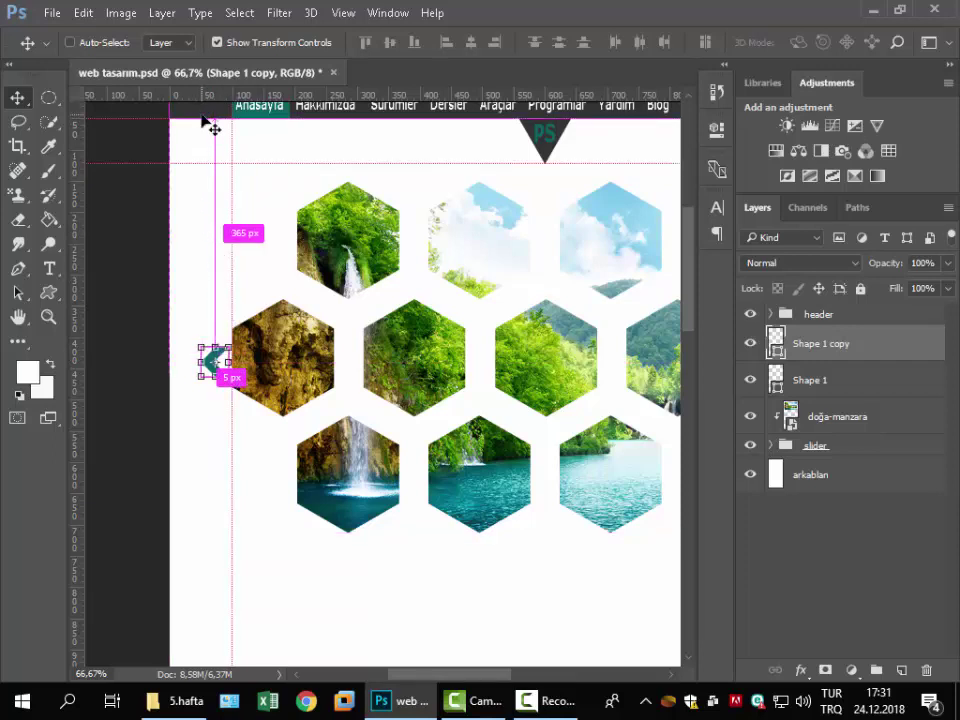
key(Up)
key(Up)
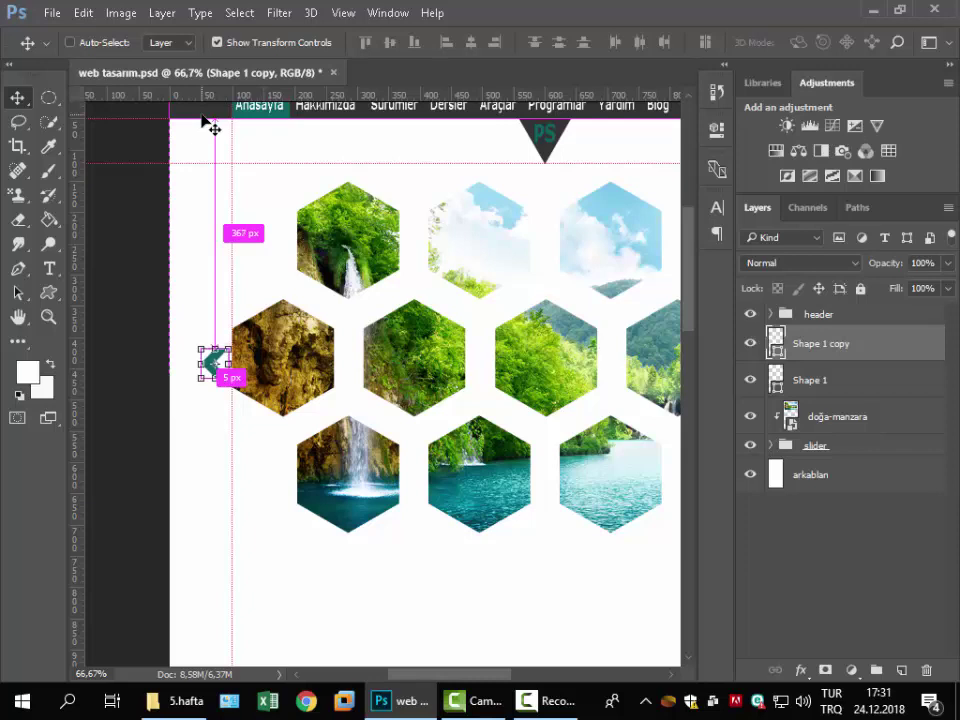
key(Up)
key(Up)
key(Up)
key(Up)
key(Up)
key(Up)
key(Up)
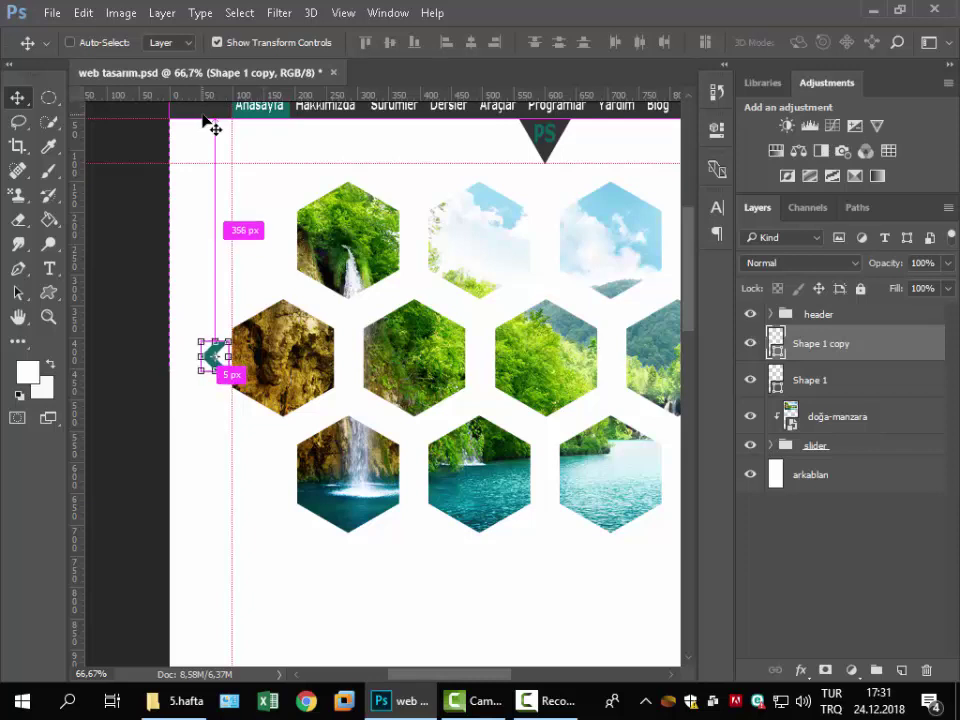
key(Up)
key(Up)
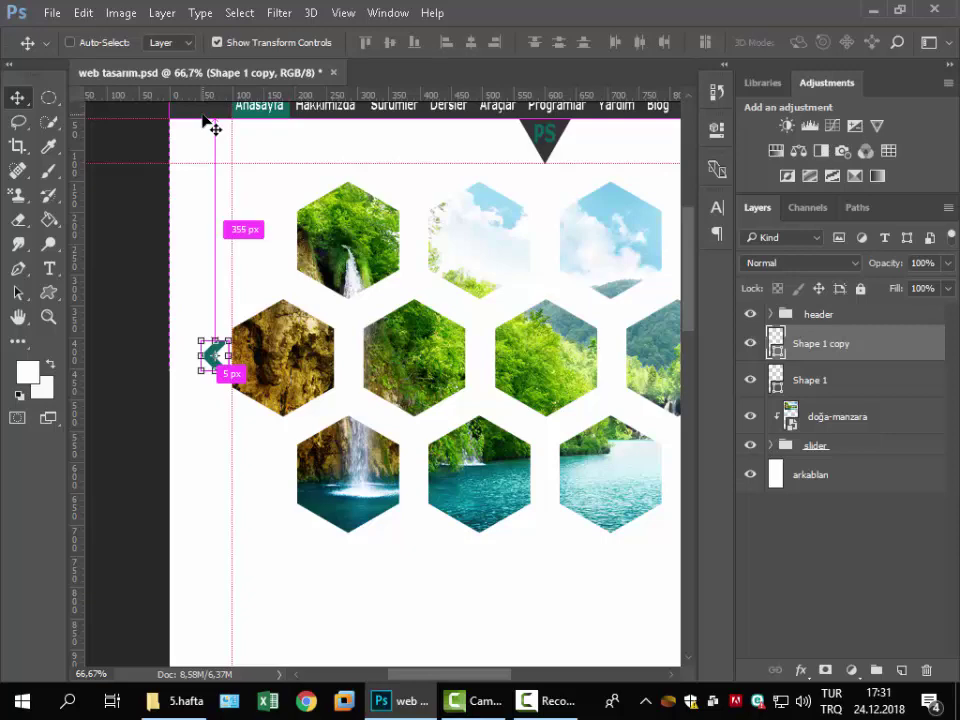
key(ctrl)
key(ctrl+minus)
key(ctrl+minus)
key(ctrl+minus)
key(ctrl+minus)
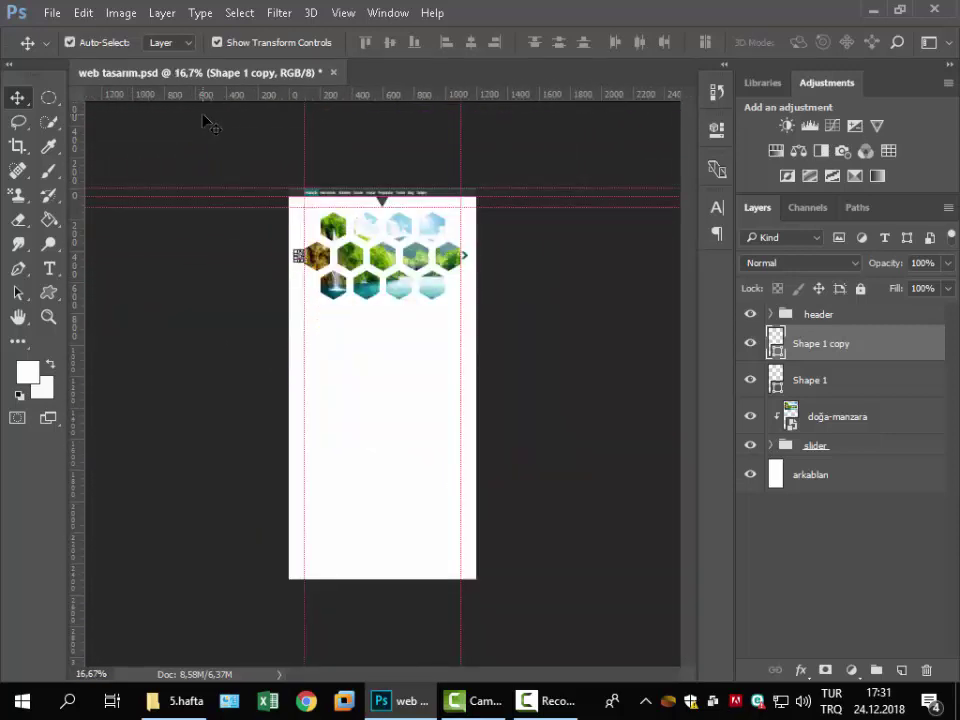
click(575, 705)
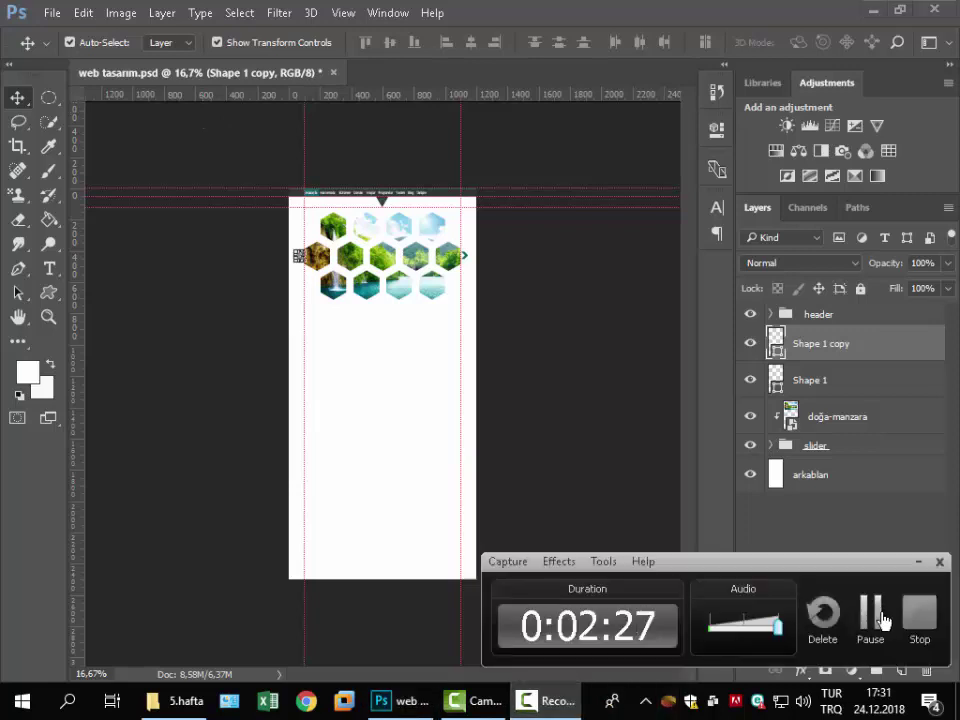
click(872, 618)
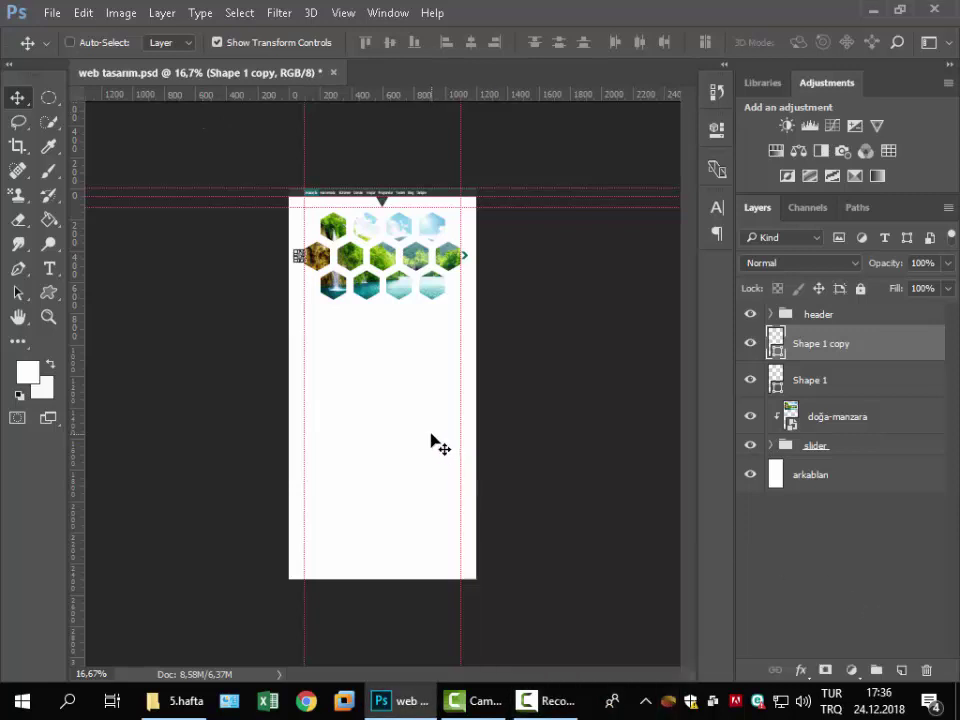
- Place a horizontal guide at about Y 752 px, just below the hexagon slider
key(ctrl+plus)
key(ctrl+plus)
key(ctrl+plus)
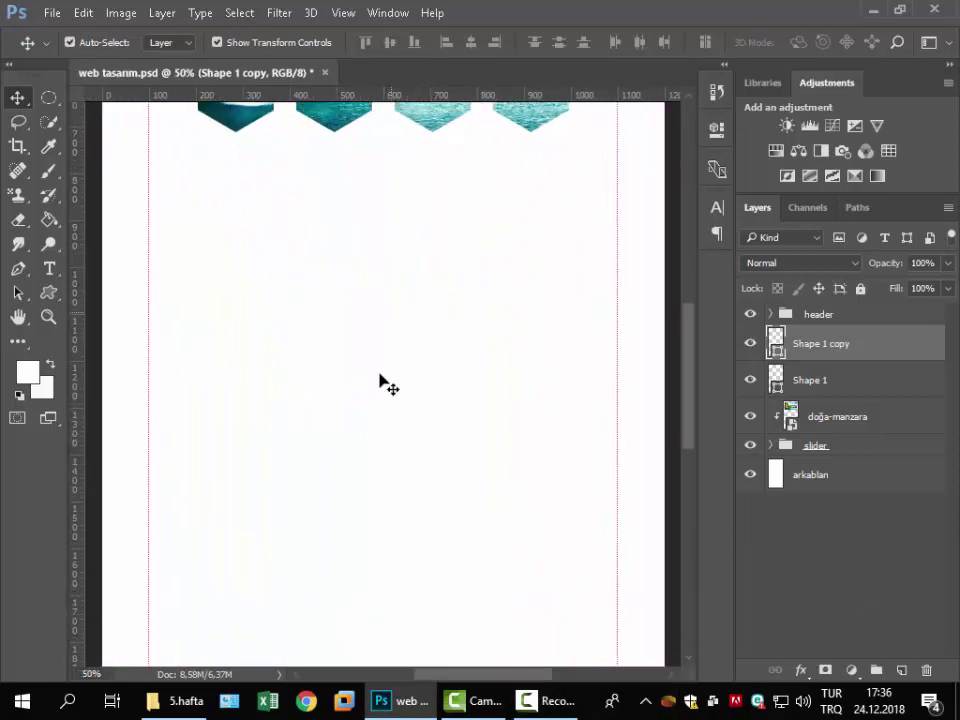
scroll(360, 410, up, 3)
scroll(360, 410, up, 2)
click(808, 476)
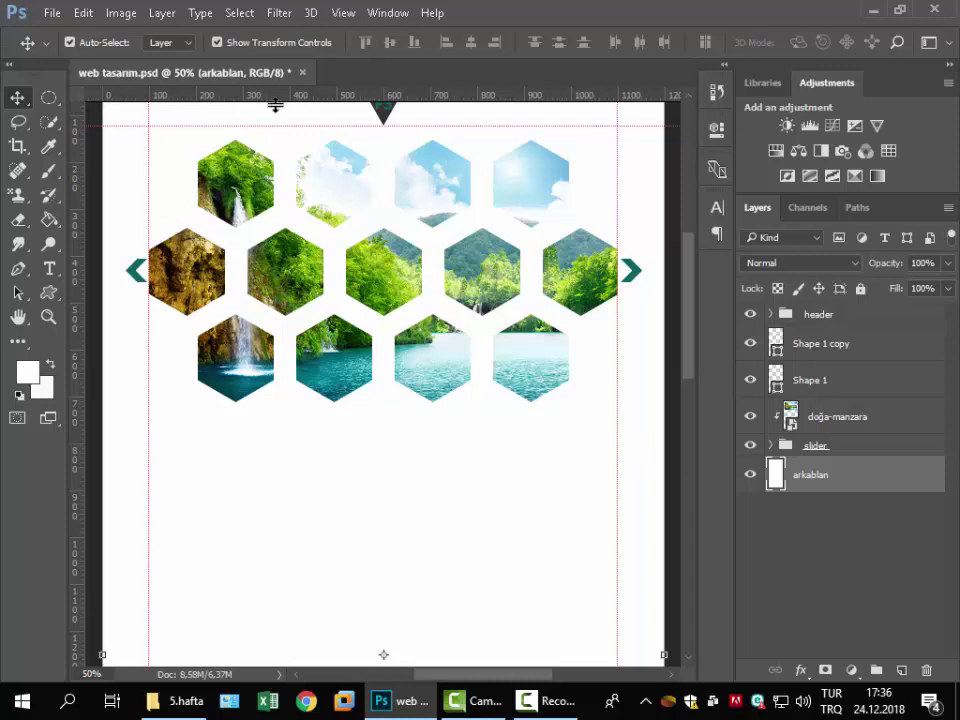
drag(275, 105, 348, 404)
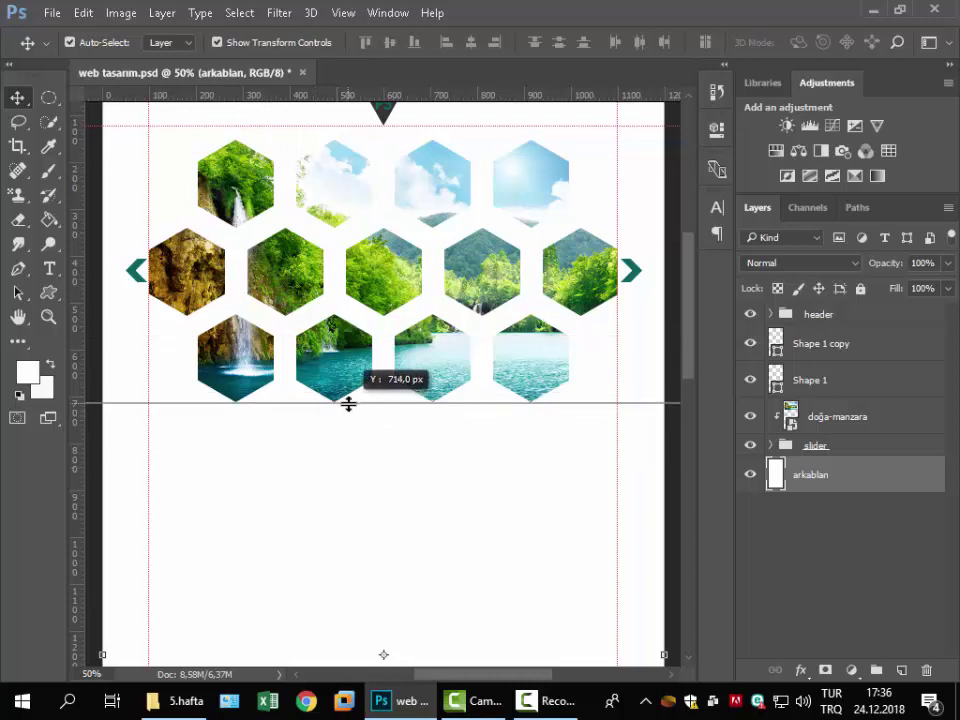
drag(348, 404, 348, 404)
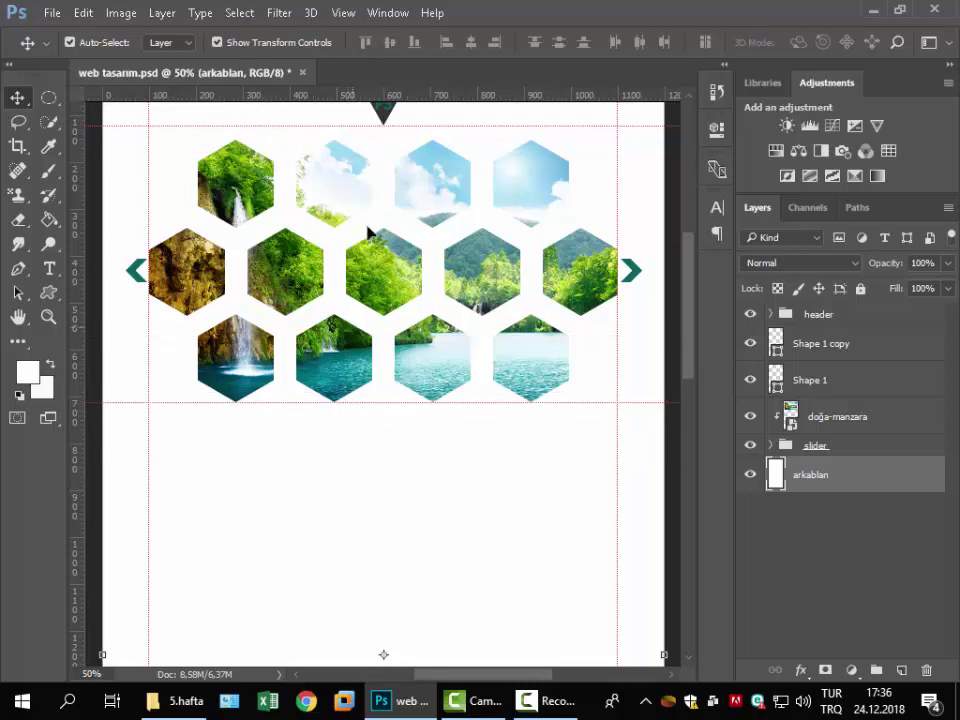
click(336, 178)
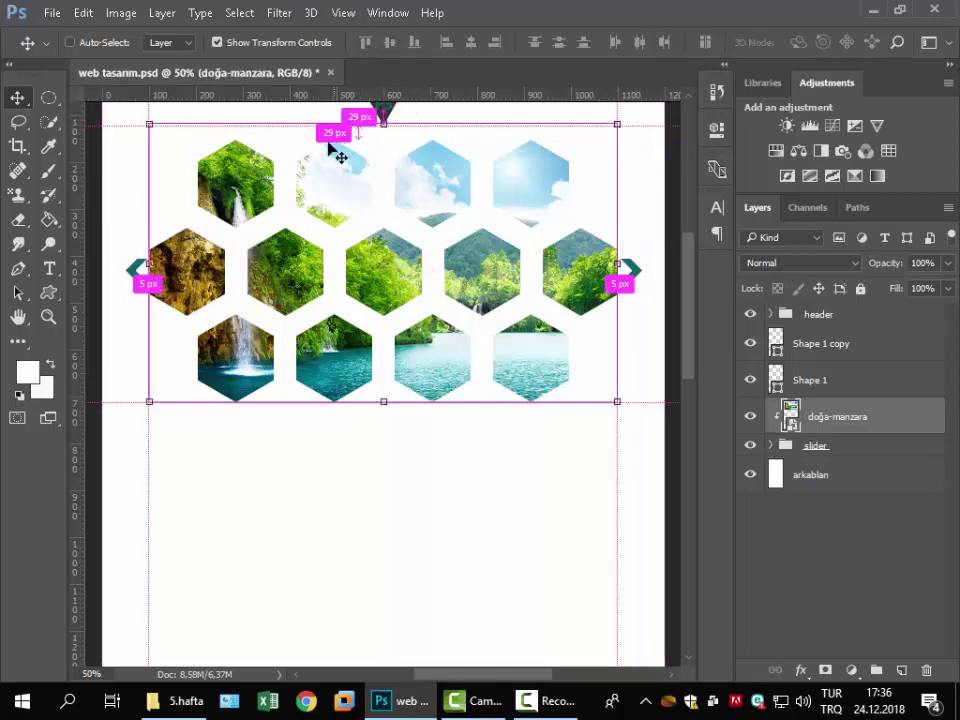
key(ctrl)
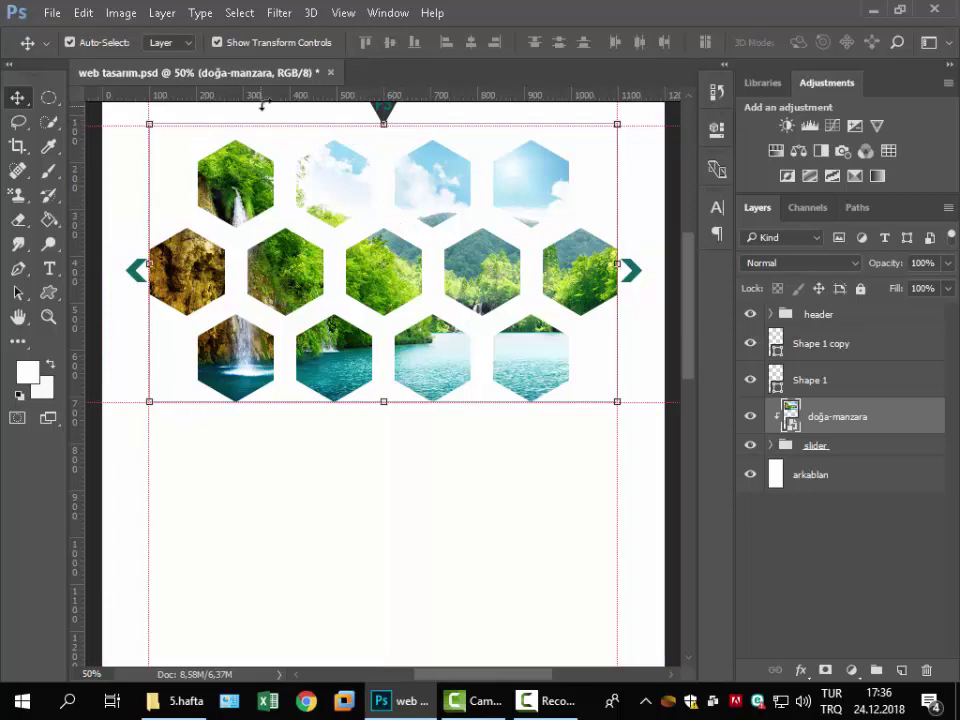
mouse_move(274, 96)
mouse_down()
mouse_move(262, 438)
mouse_move(264, 420)
mouse_up()
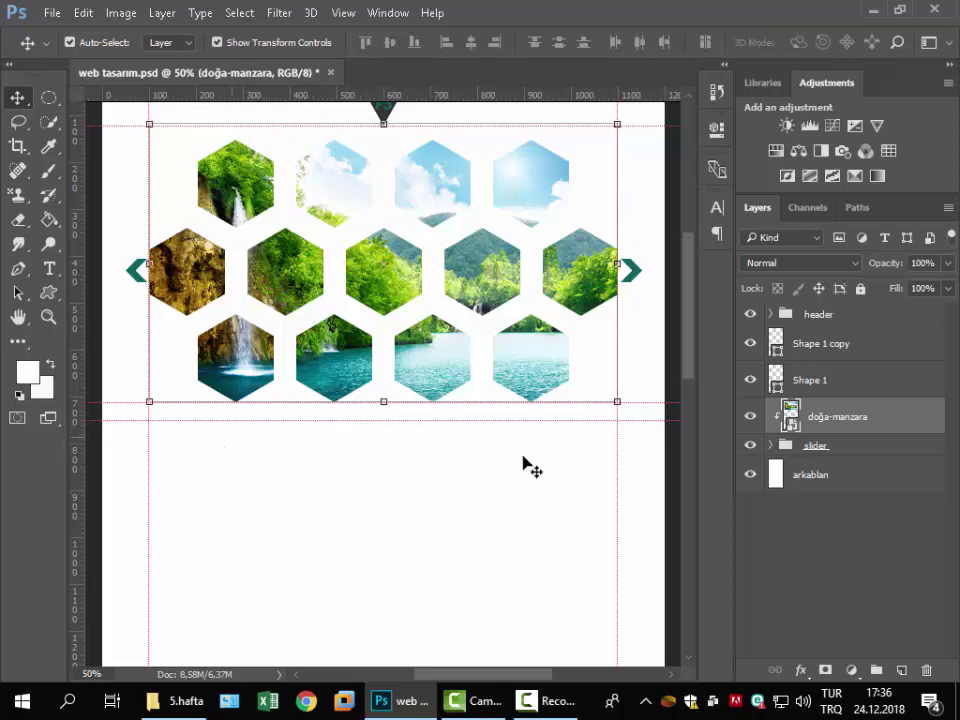
click(48, 292)
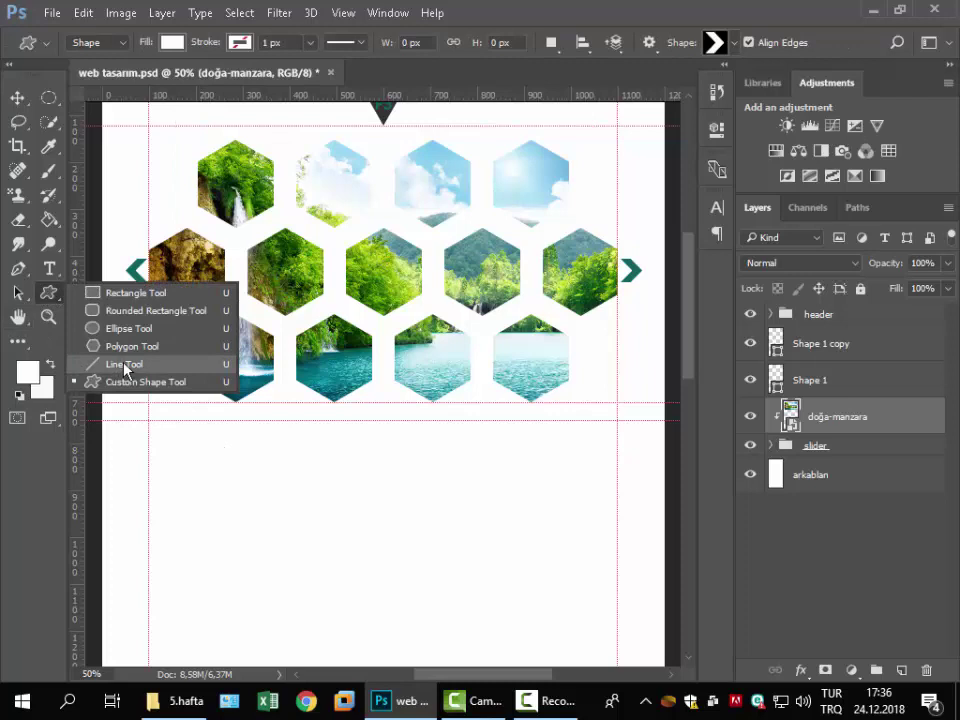
- Draw a teal 1000 × 5 px Rectangle 4 bar beneath the hexagon slider at Y 732 px
click(125, 364)
click(48, 292)
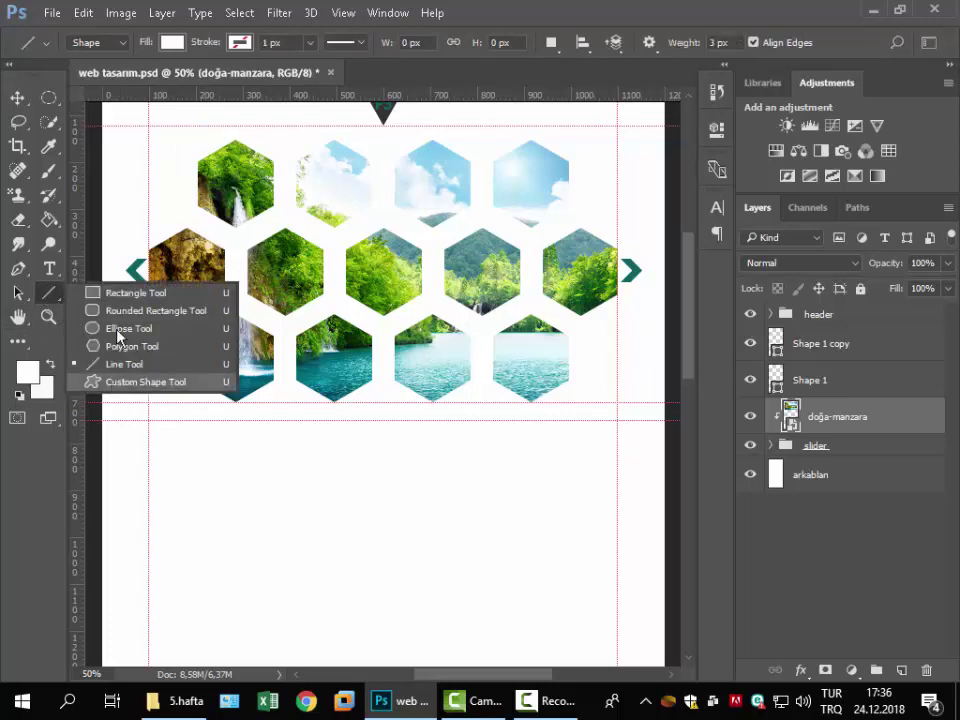
click(120, 292)
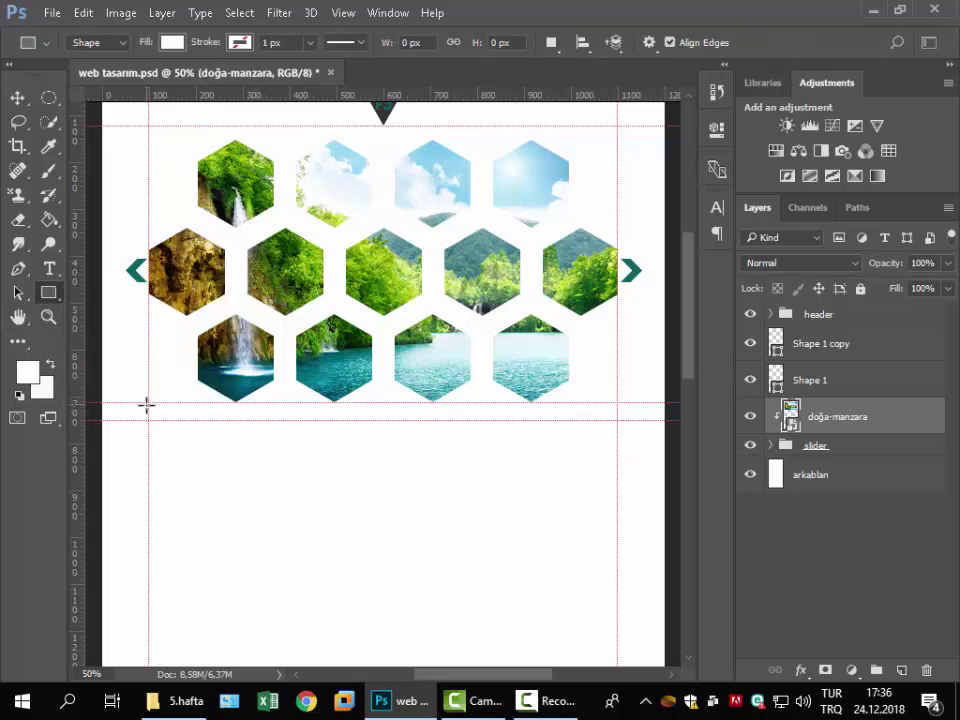
drag(148, 411, 613, 427)
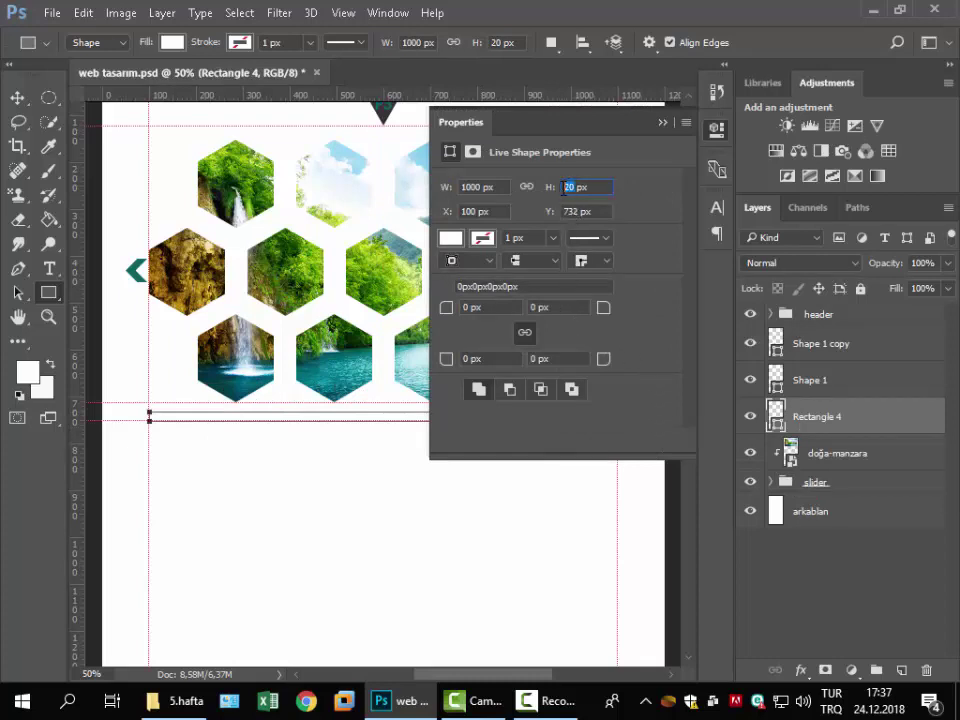
text(10)
key(Return)
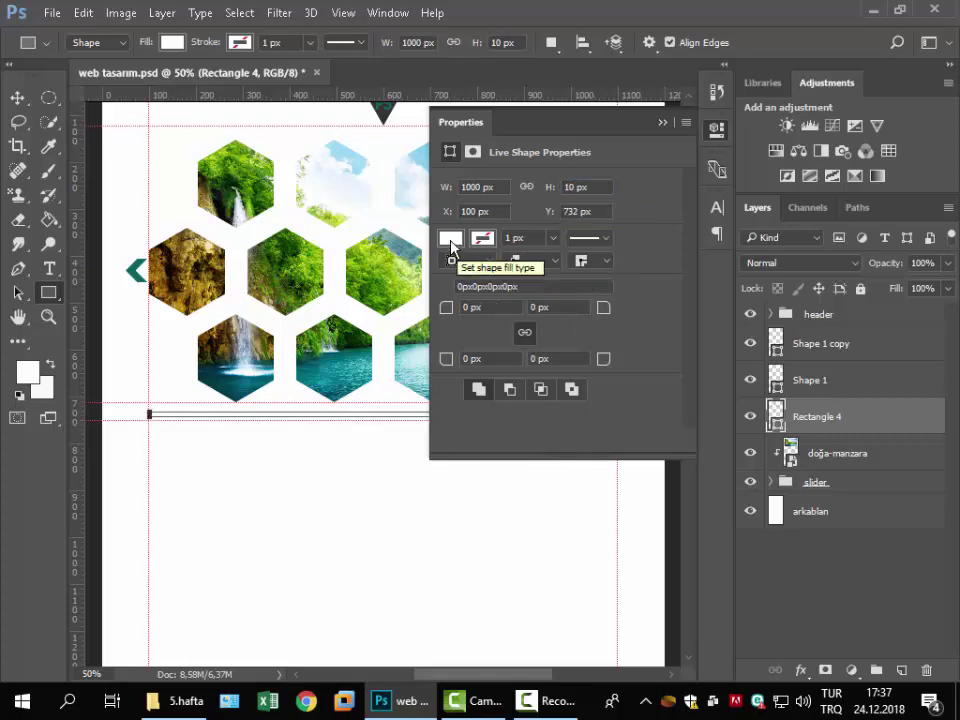
click(450, 240)
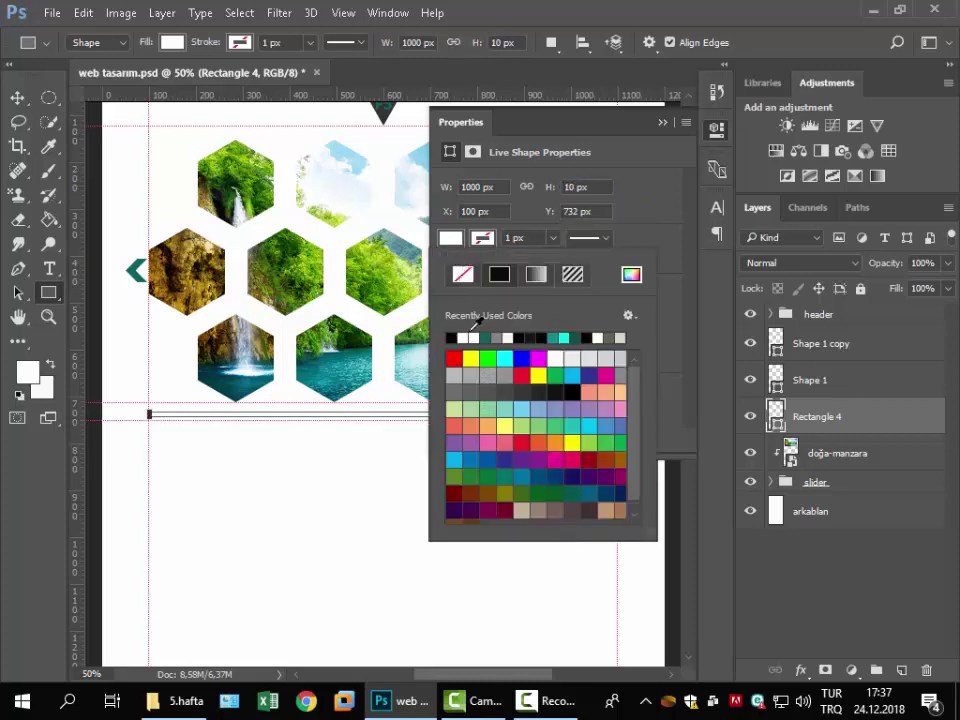
click(490, 337)
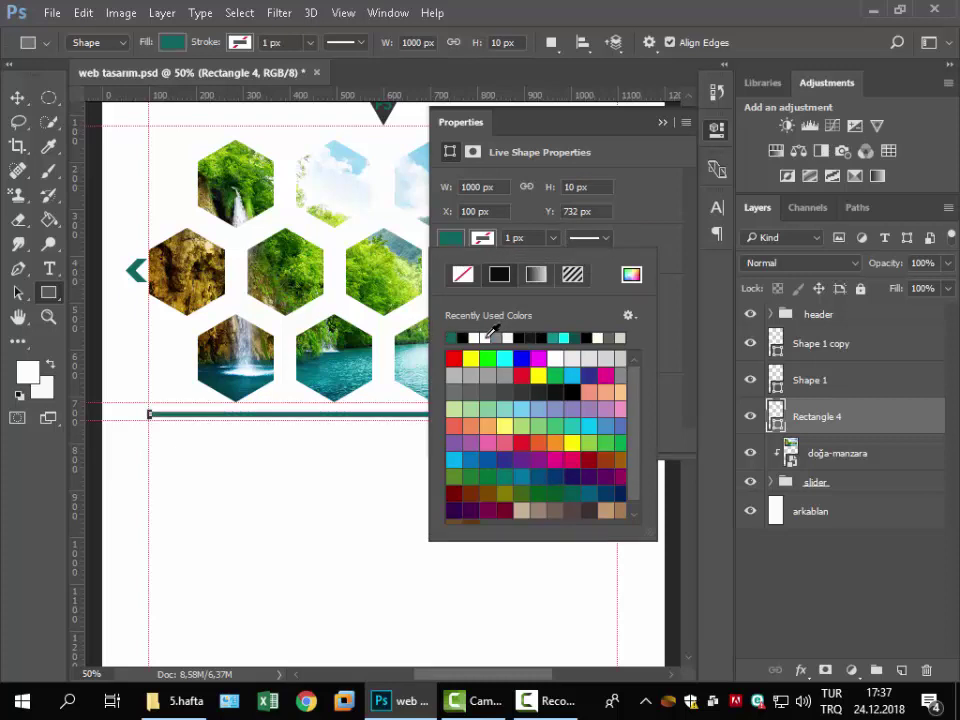
click(574, 186)
text(5)
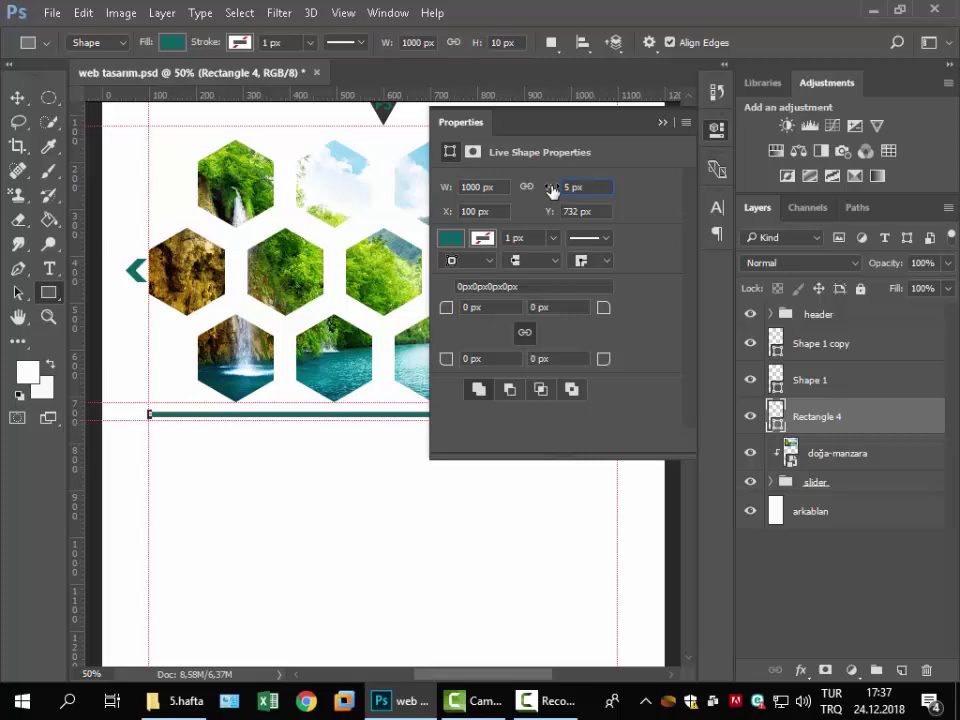
click(663, 123)
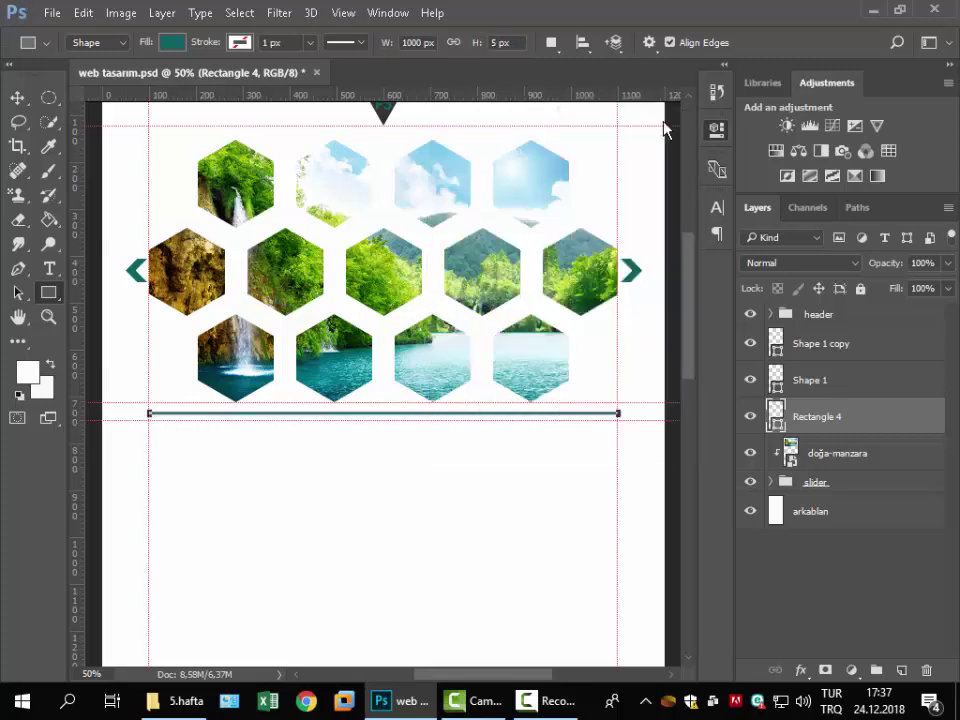
click(18, 97)
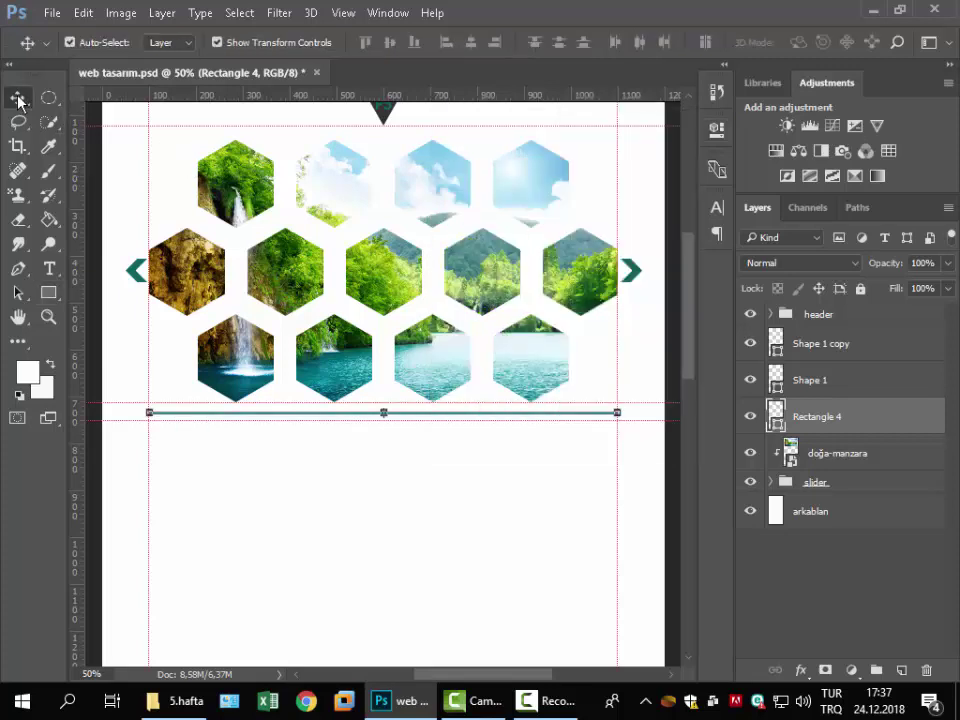
- Nudge the teal bar down onto the guide and start a new layer group named SİLİDER
key(Down)
key(Down)
key(Down)
key(Down)
key(Down)
key(Down)
key(Down)
key(Down)
key(Down)
key(Down)
key(Down)
key(Down)
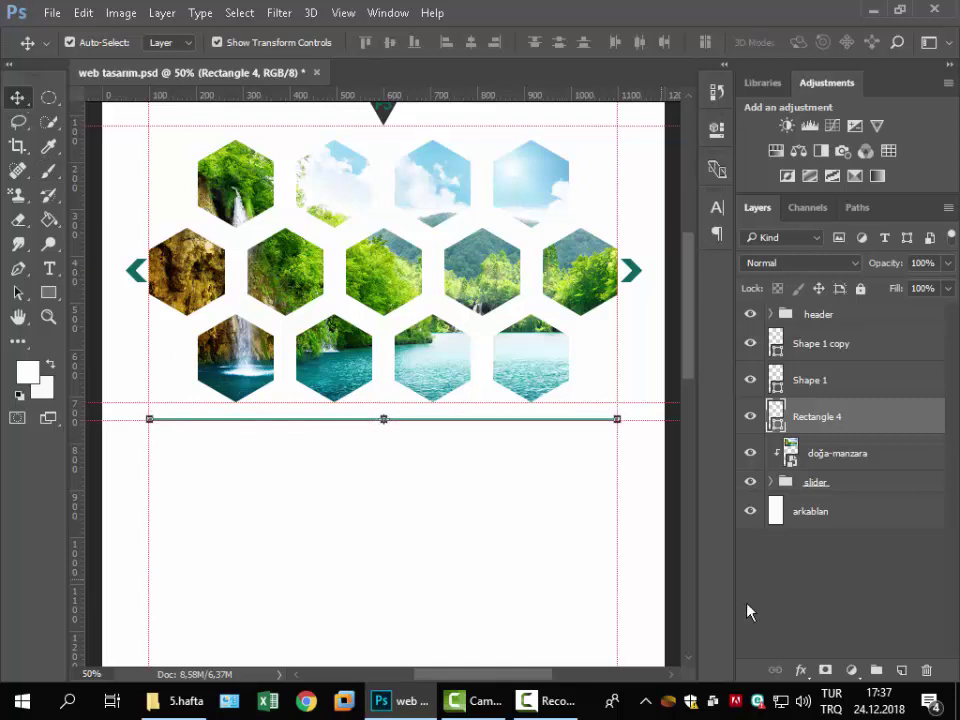
ctrl+click(808, 580)
click(821, 343)
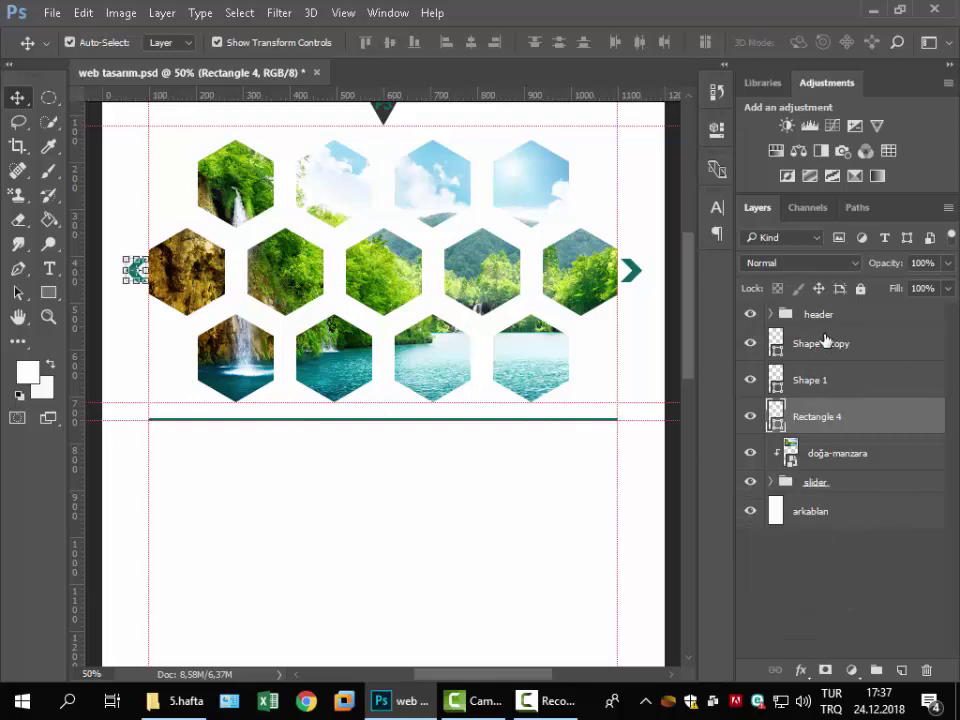
click(874, 670)
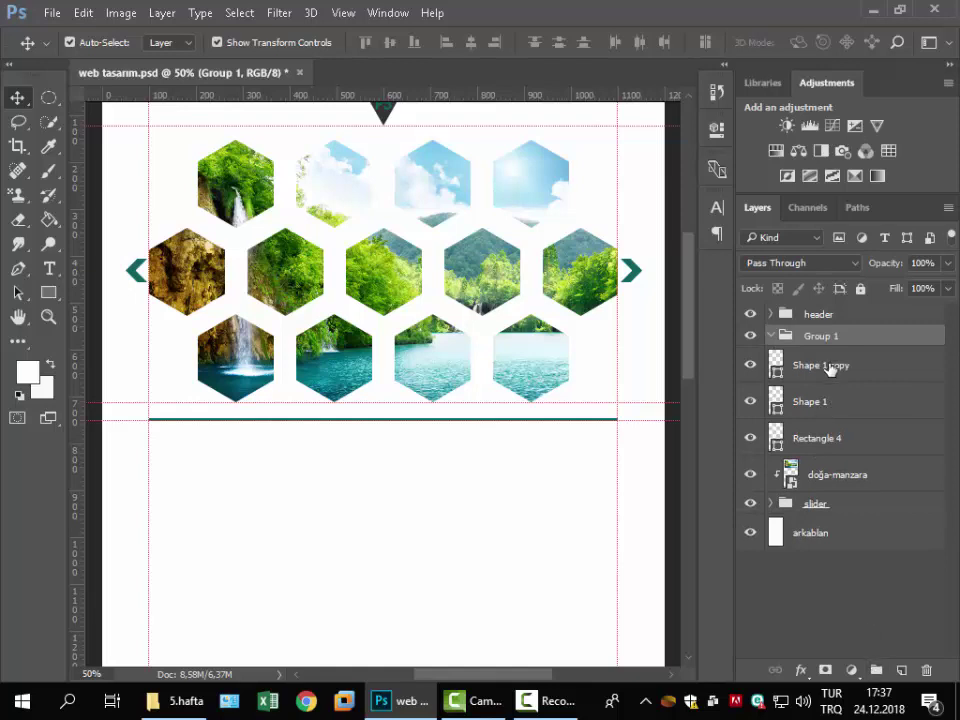
double_click(822, 335)
text(s)
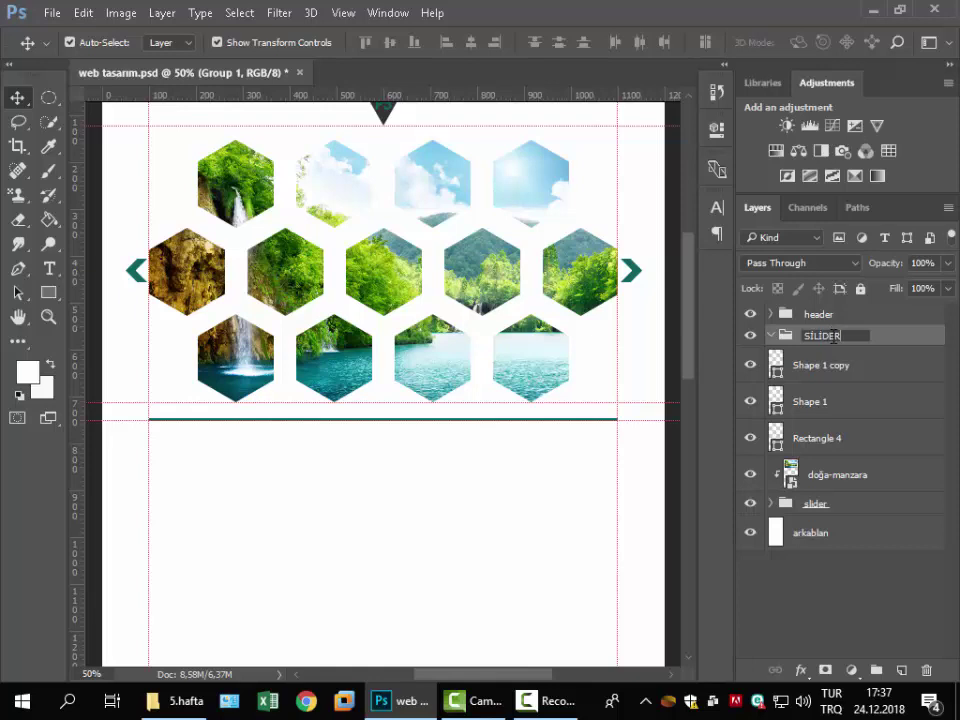
- Commit the SİLİDER group name and rename the hexagon slider group below doğa-manzara to petek
key(Return)
click(843, 366)
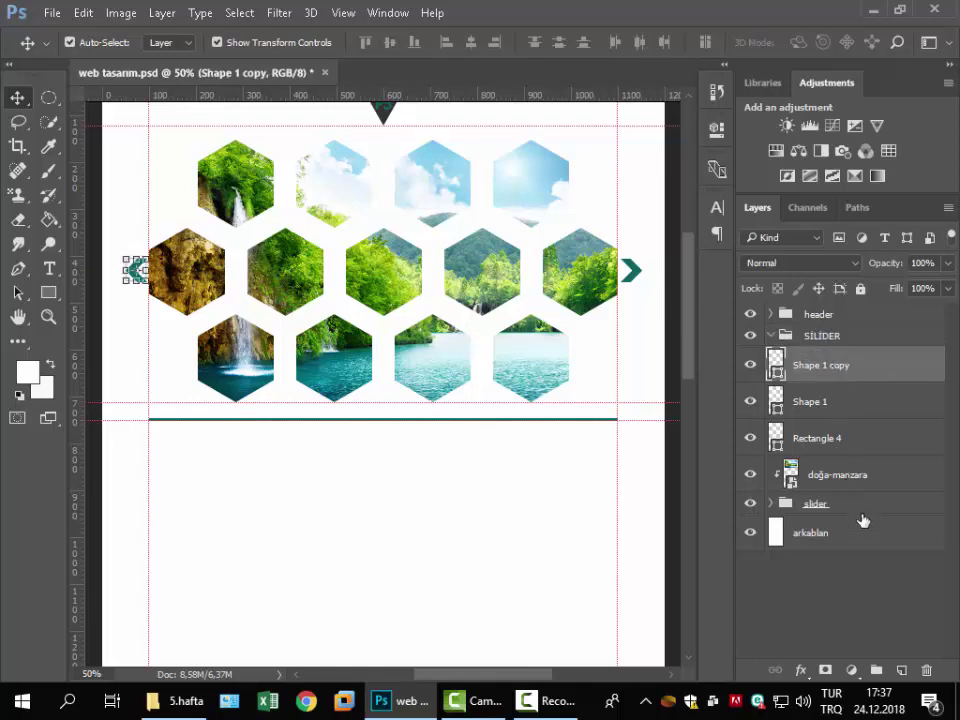
click(790, 402)
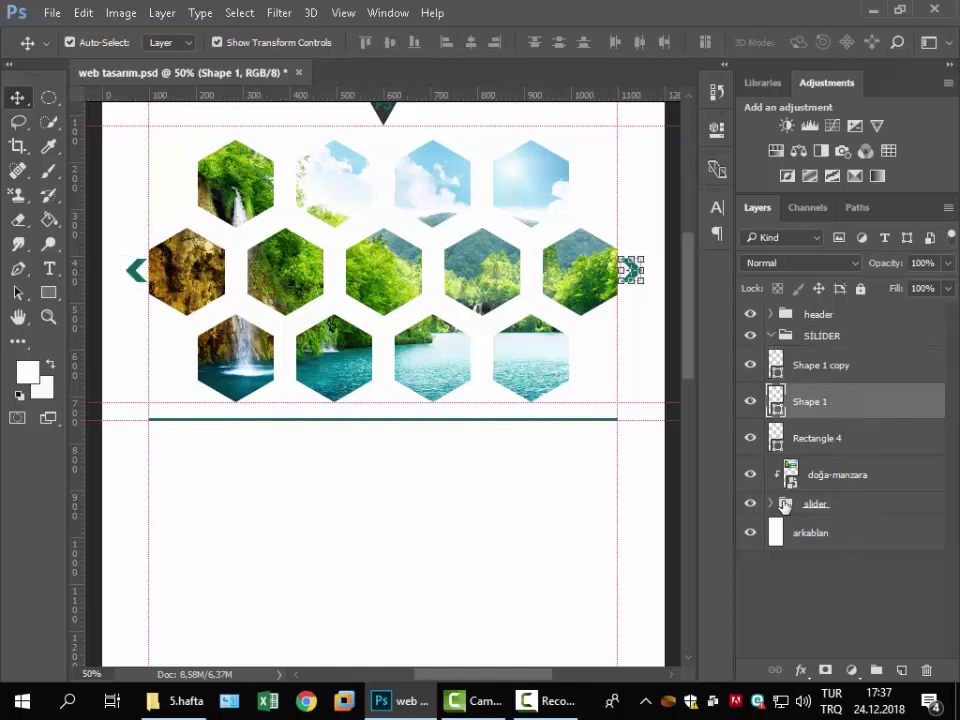
click(822, 507)
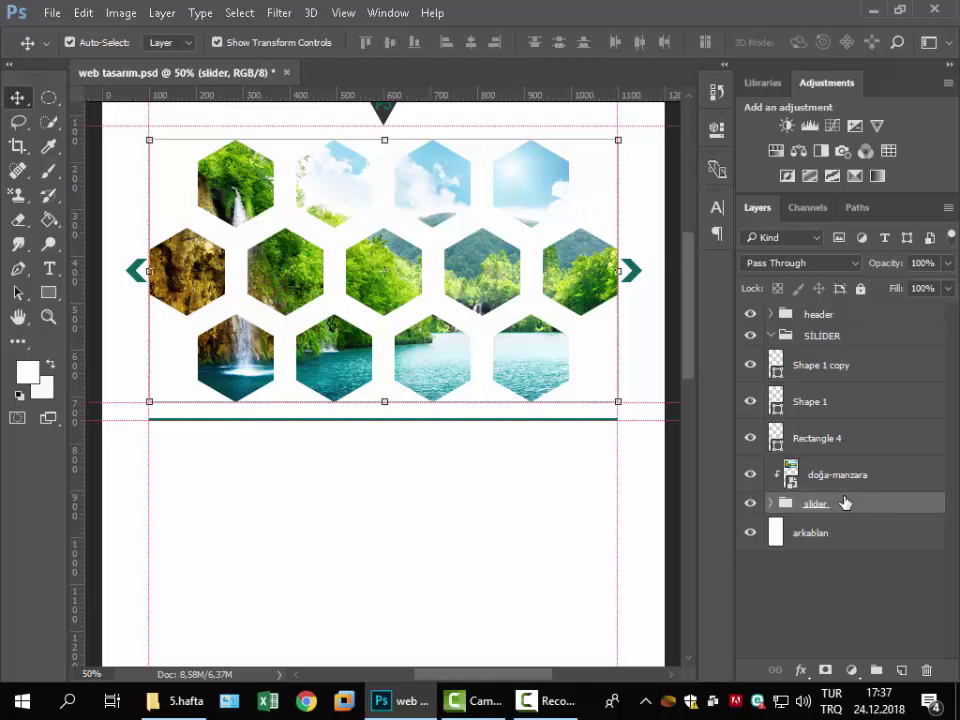
click(831, 478)
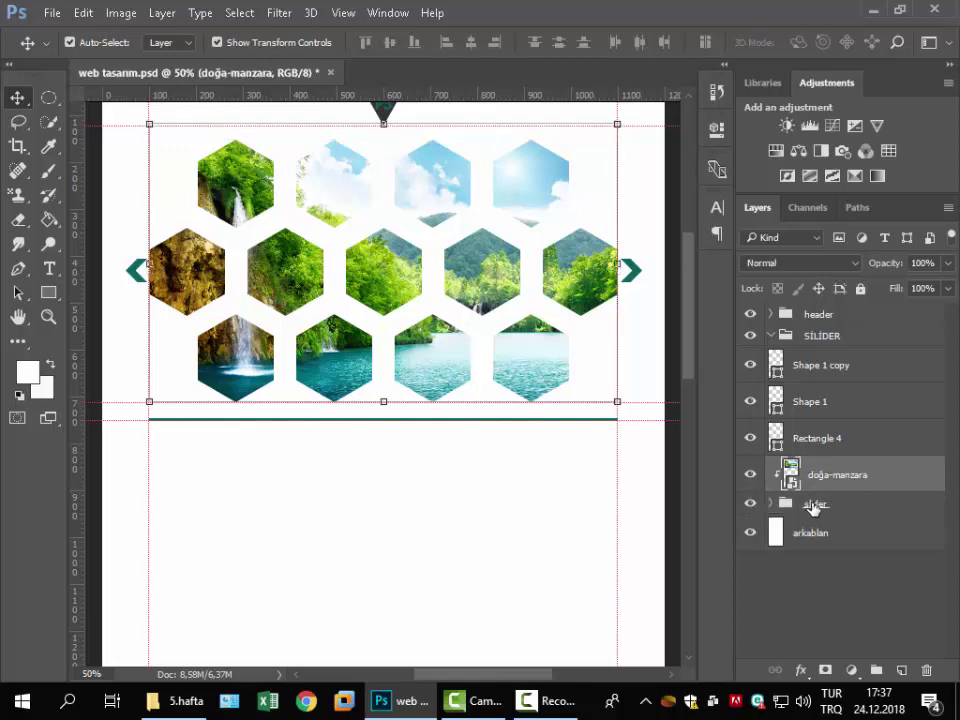
double_click(814, 504)
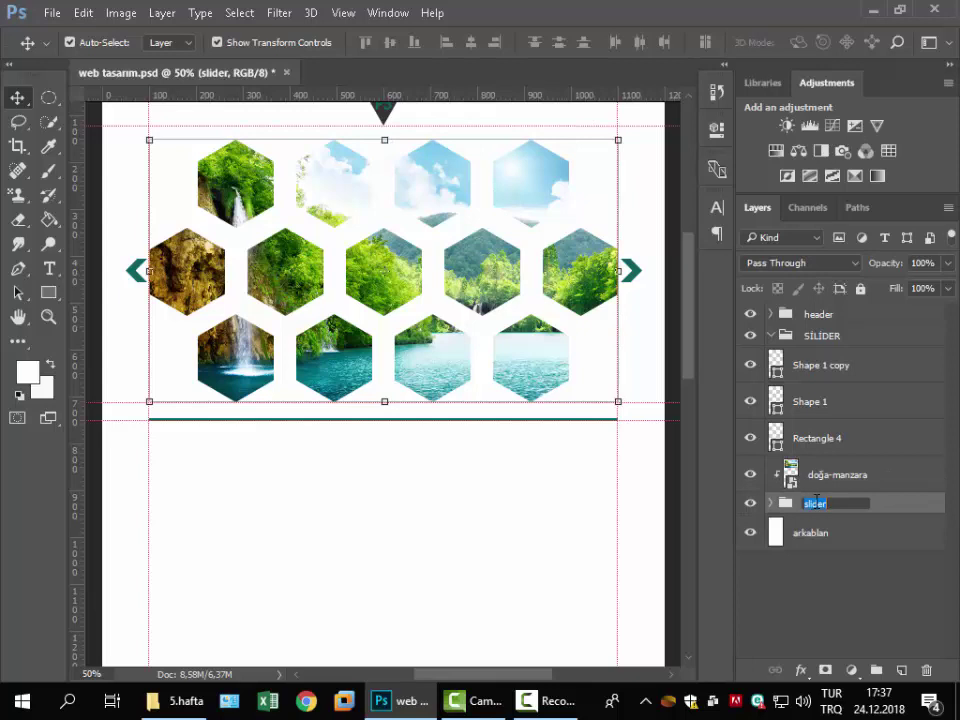
text(PE)
- Confirm the petek name and move the arrows, bar, photo and petek layers into SİLİDER
key(Return)
click(838, 366)
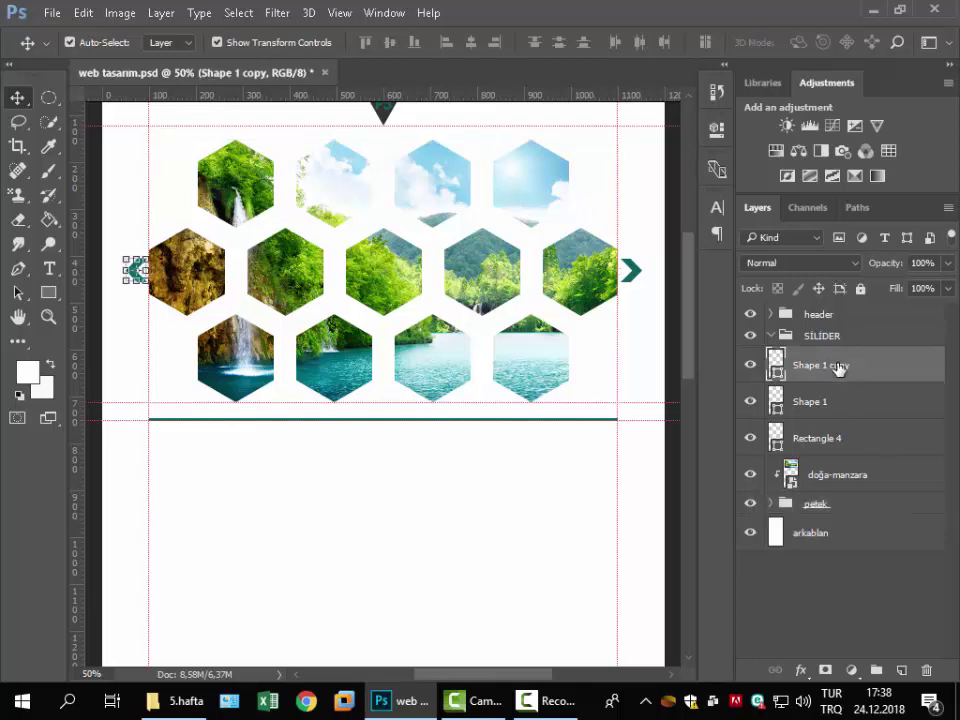
shift+click(849, 505)
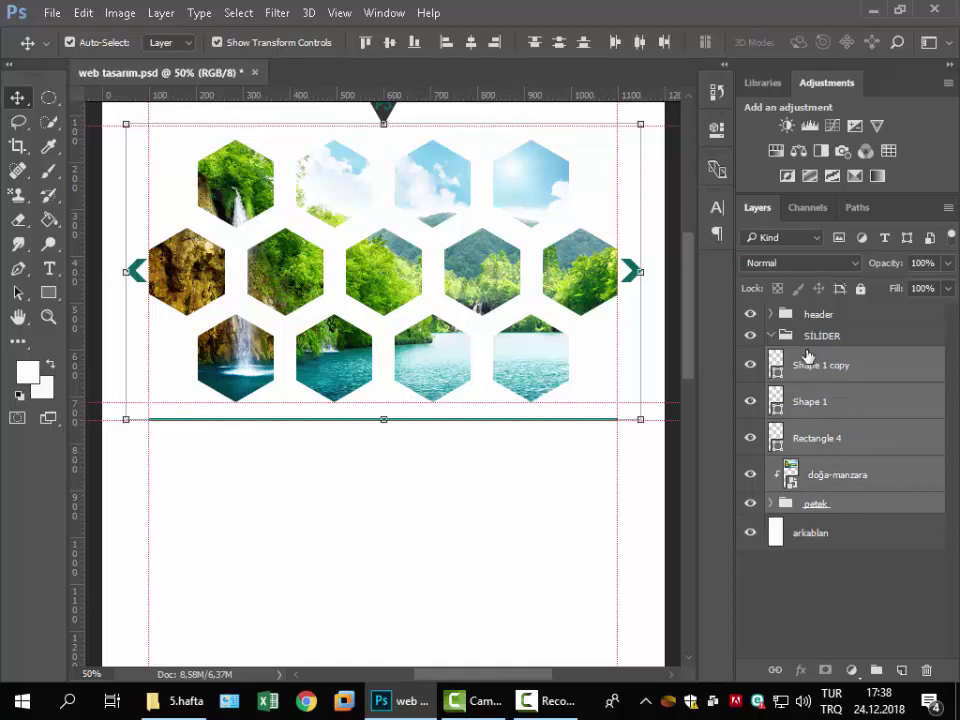
drag(820, 366, 820, 336)
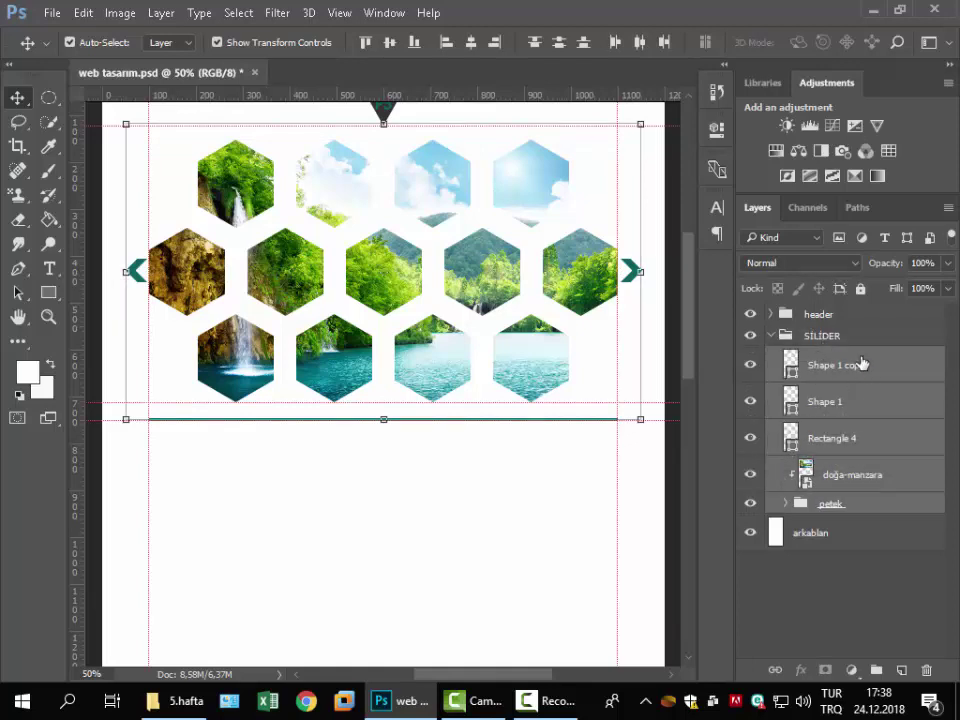
- Create a new group named oklar inside SİLİDER above the left arrow
click(853, 366)
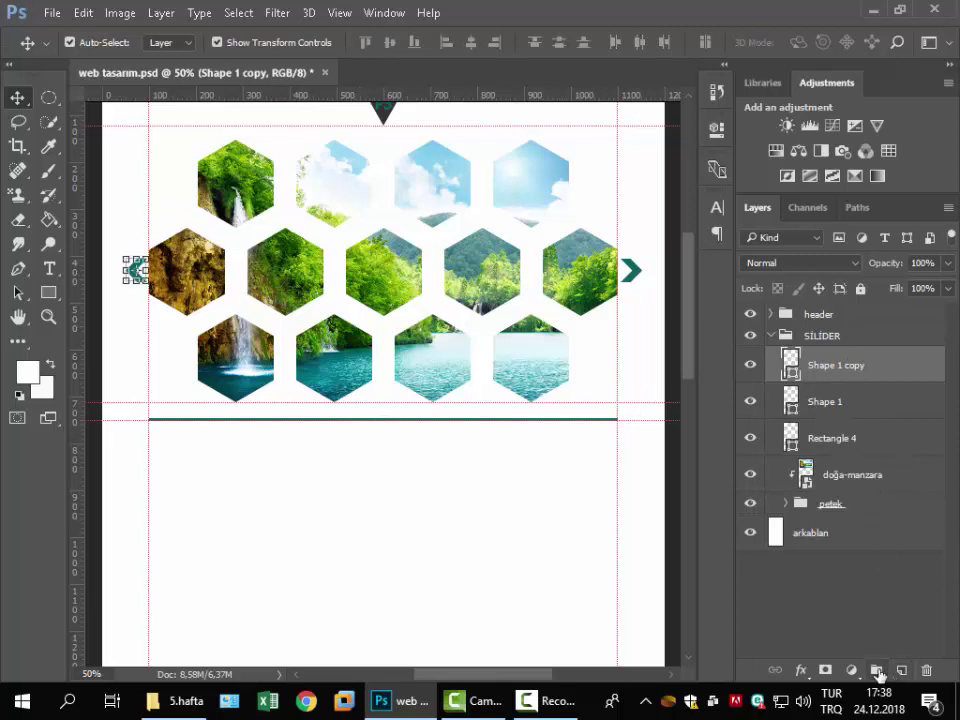
click(876, 670)
double_click(838, 357)
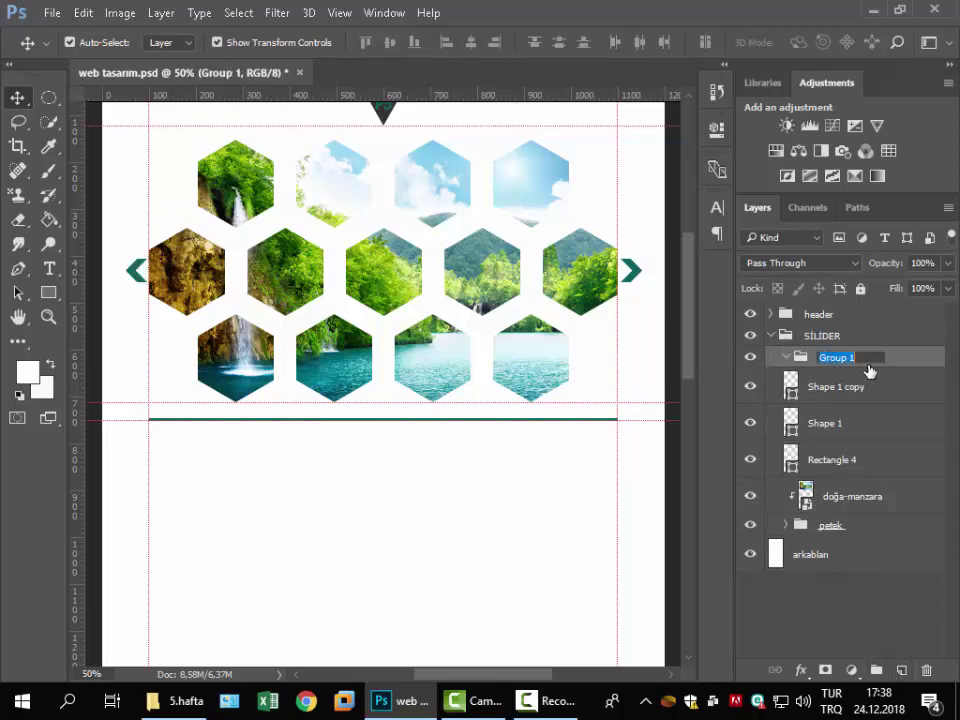
text(klar)
- Rename the right arrow layer sağ, the left arrow sol, and the divider bar alt çizgi
click(822, 424)
double_click(822, 424)
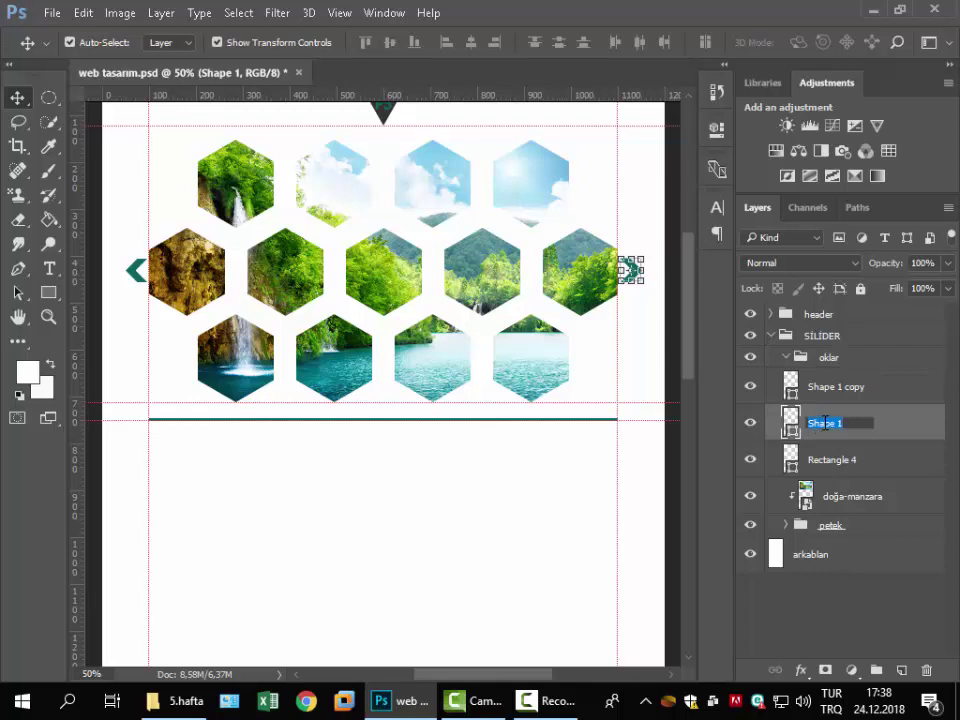
text(sağ)
click(826, 390)
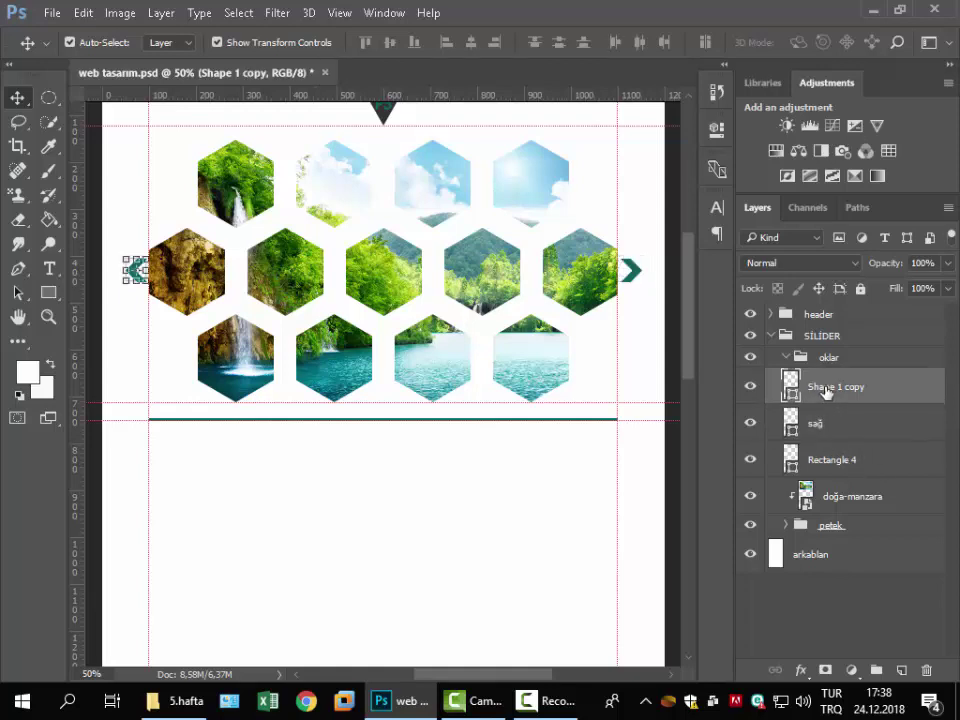
double_click(826, 390)
text(sol)
click(883, 424)
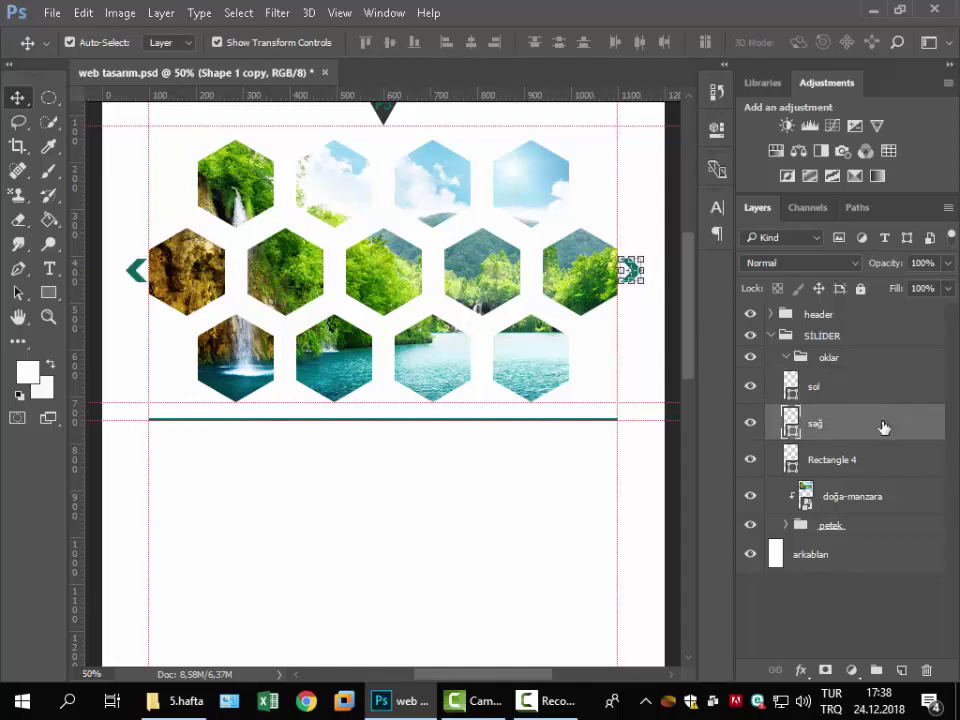
click(832, 464)
double_click(832, 462)
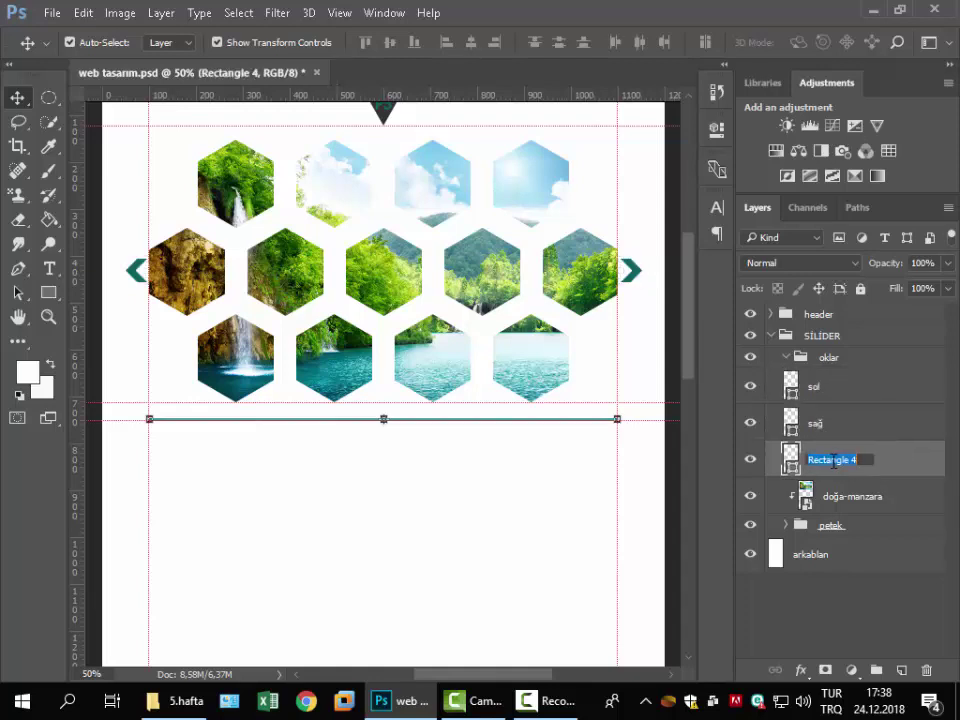
text(alt çizgi)
click(870, 386)
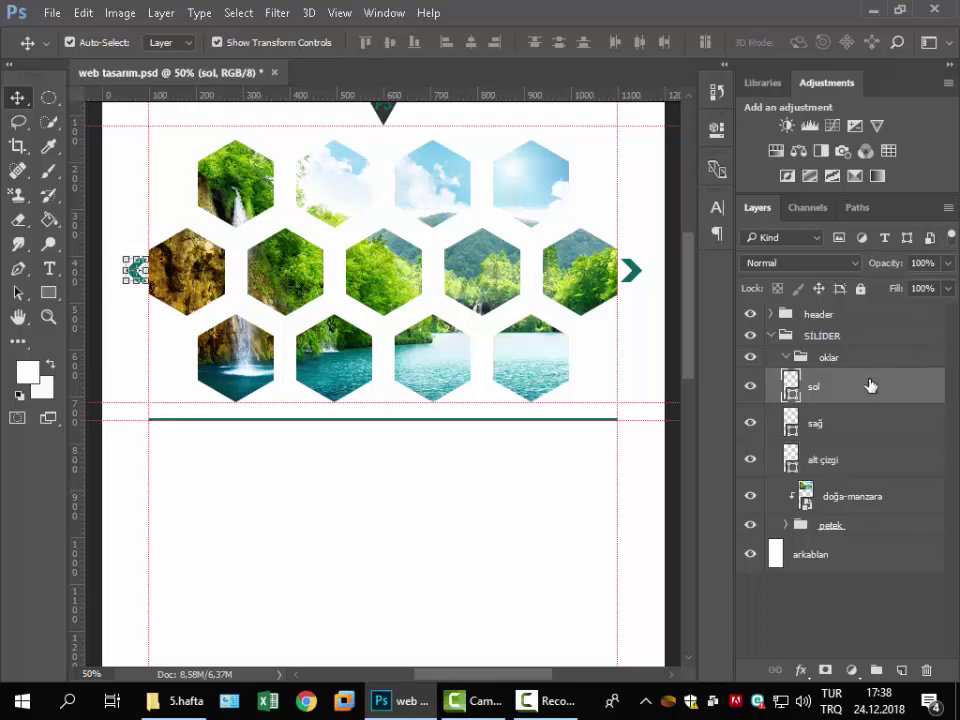
- Move sol, sağ and alt çizgi into the oklar group and collapse it
shift+click(859, 459)
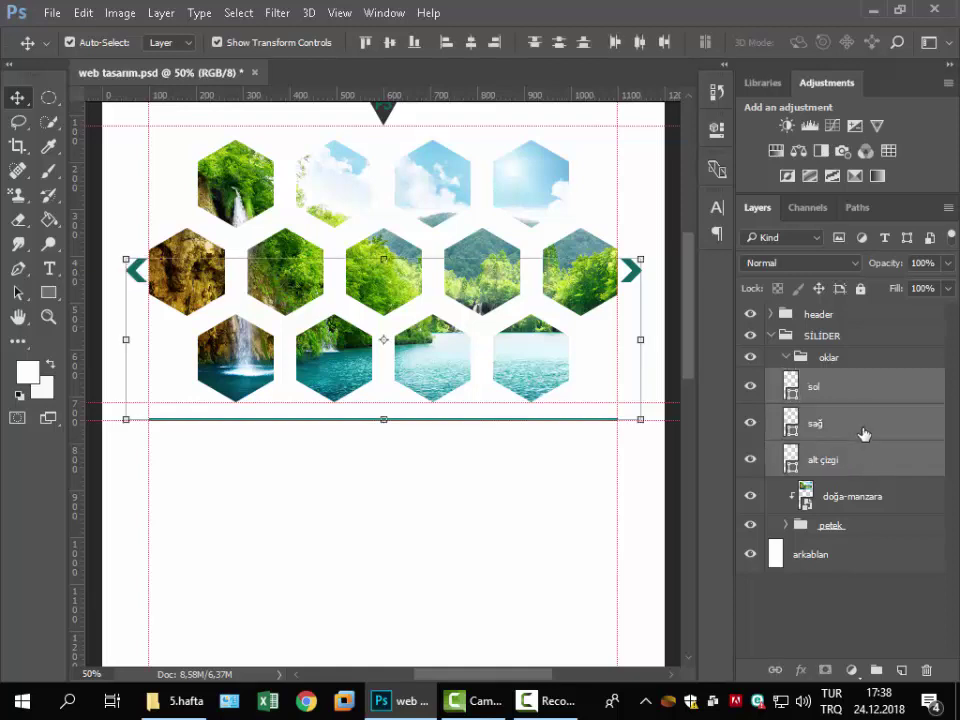
drag(853, 390, 850, 360)
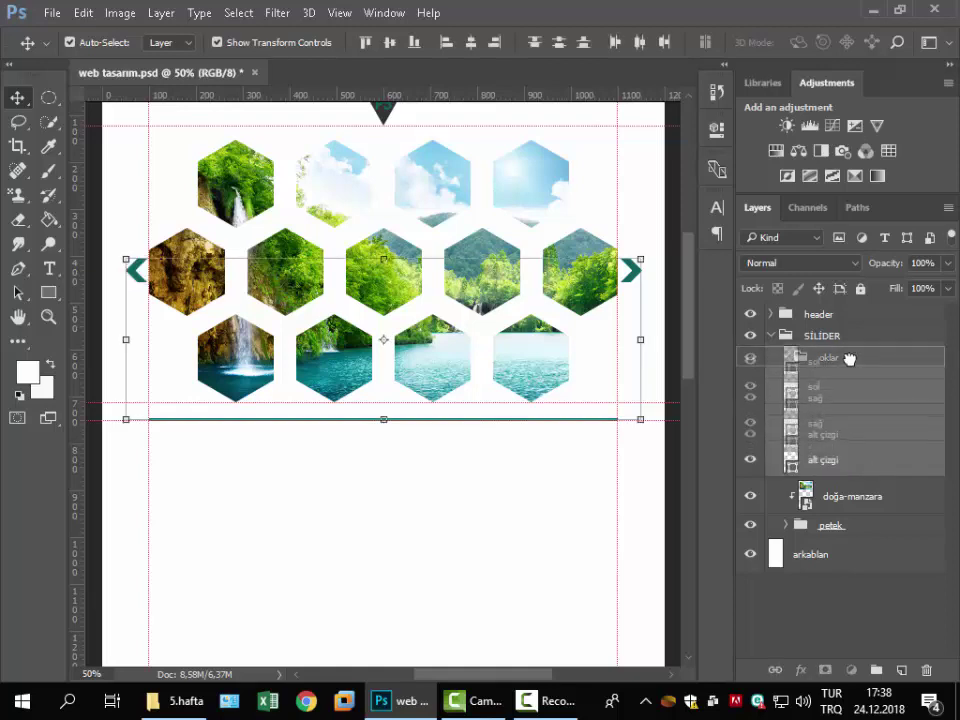
click(779, 358)
click(786, 357)
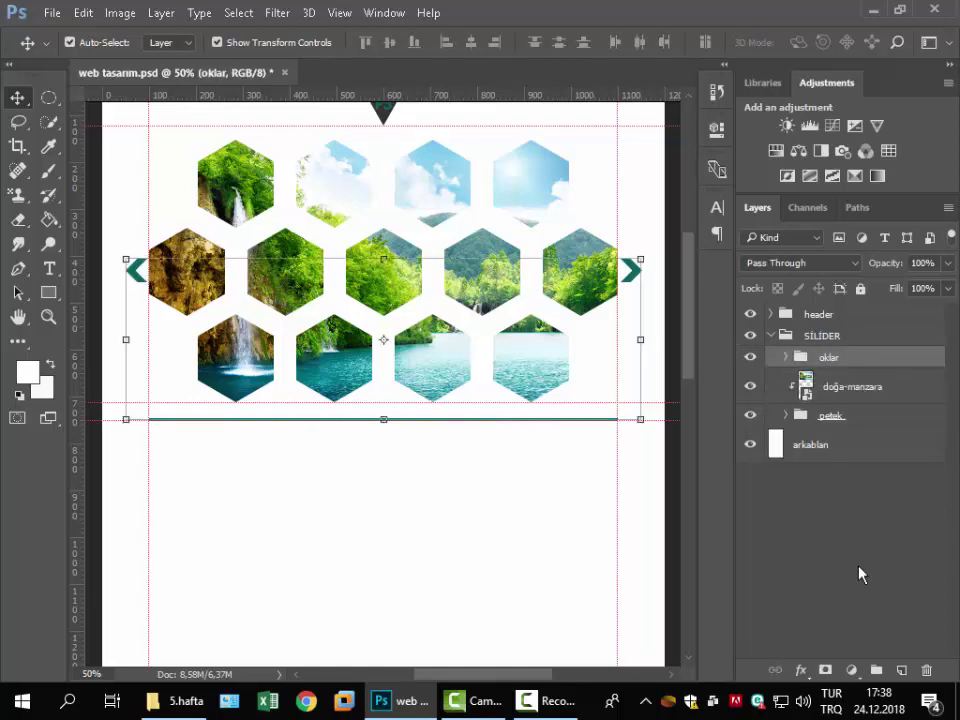
- Create a new group named kutular above oklar and add an empty Layer 1 inside it
click(876, 670)
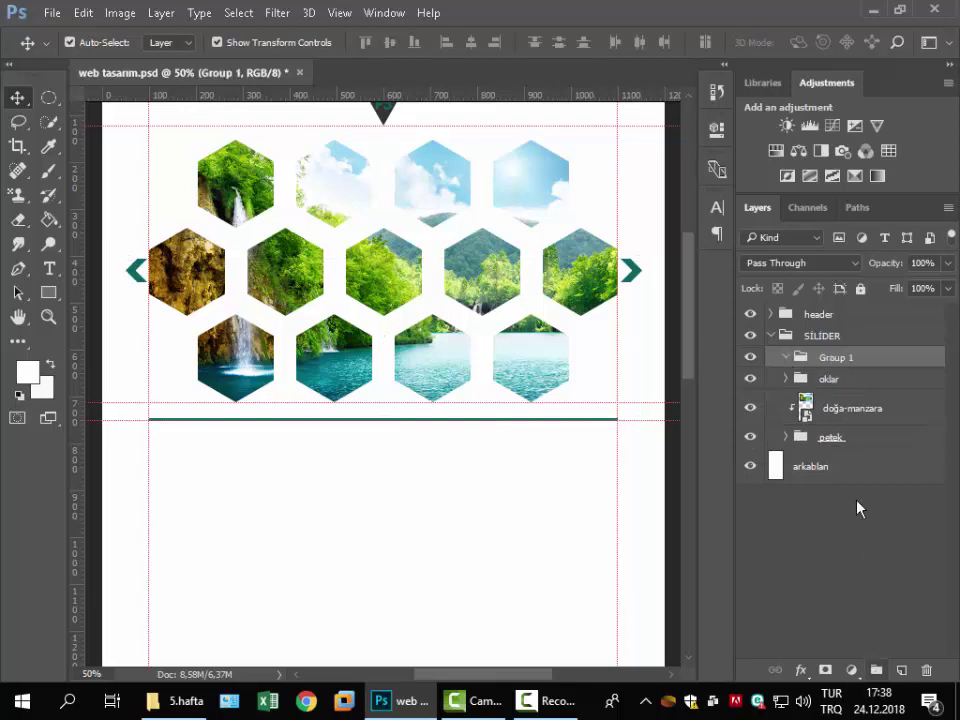
double_click(836, 357)
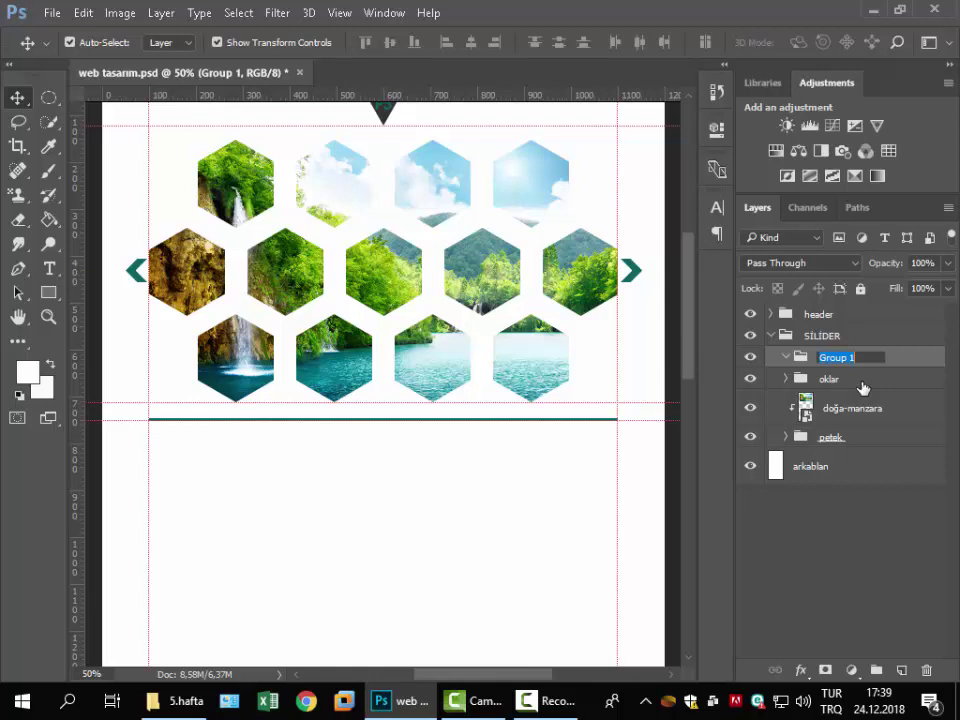
text(kutular)
key(Return)
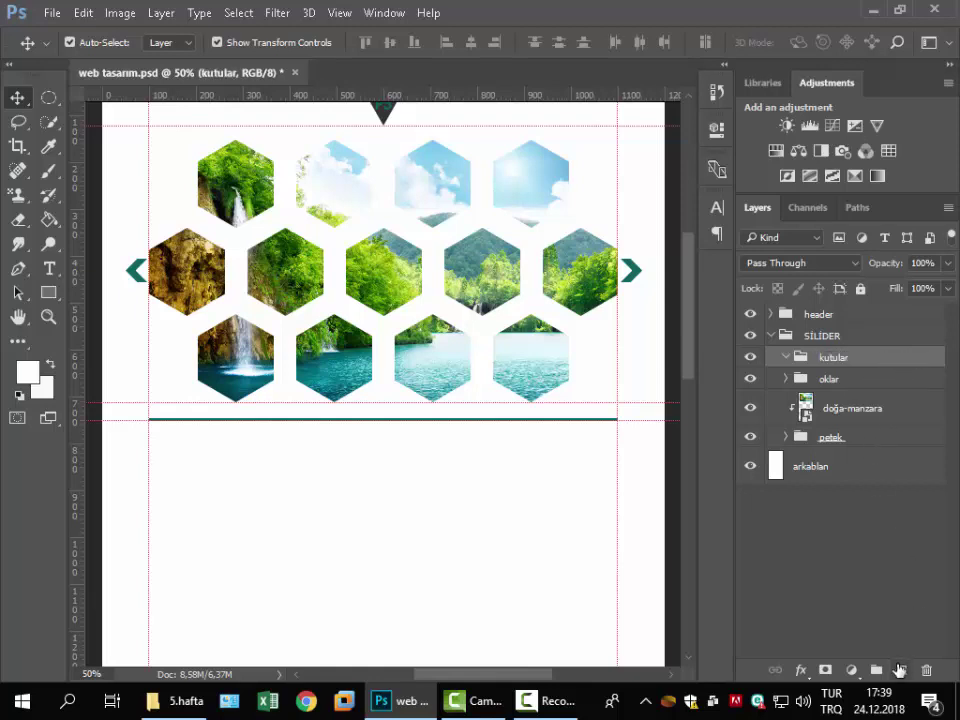
click(901, 670)
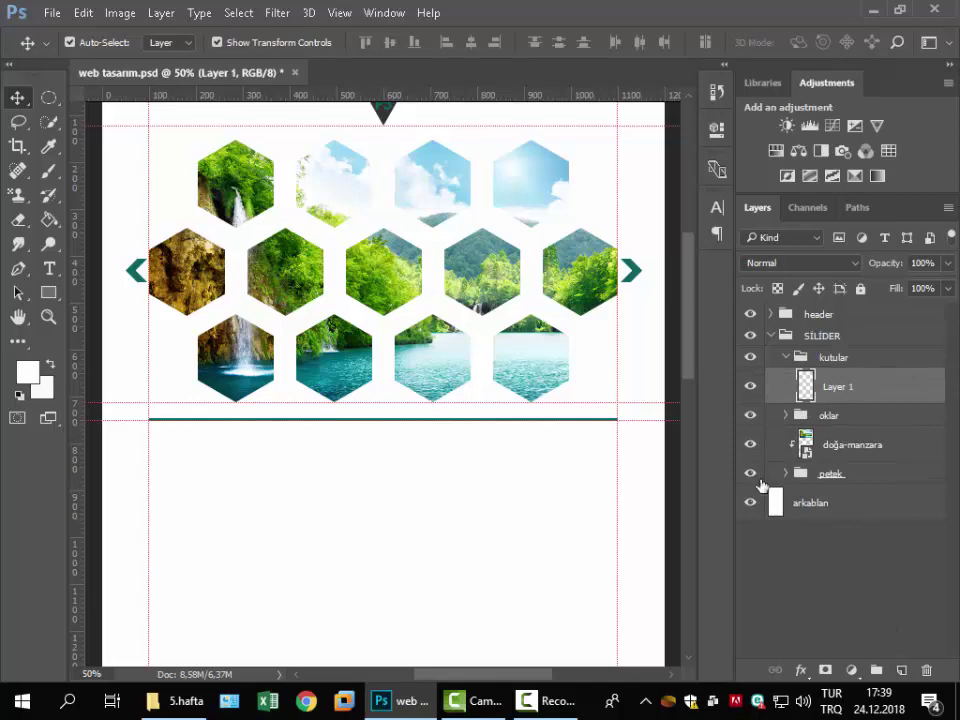
- Duplicate the Polygon 2 copy 5 hexagon as Polygon 2 copy 6 and keep the copy in petek
key(ctrl+plus)
key(ctrl+plus)
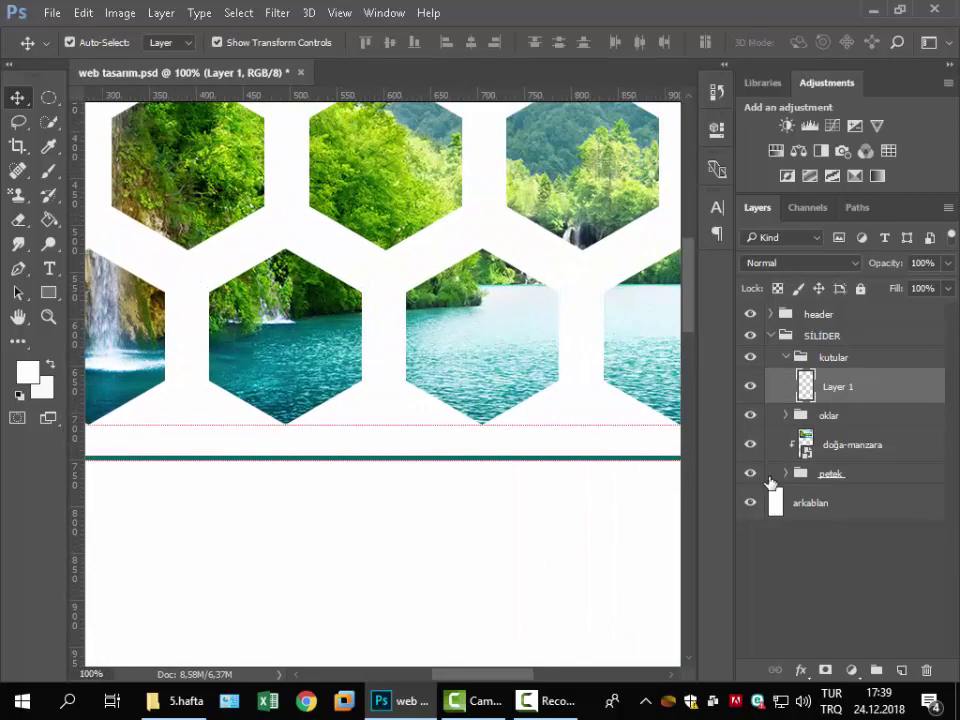
drag(507, 676, 456, 676)
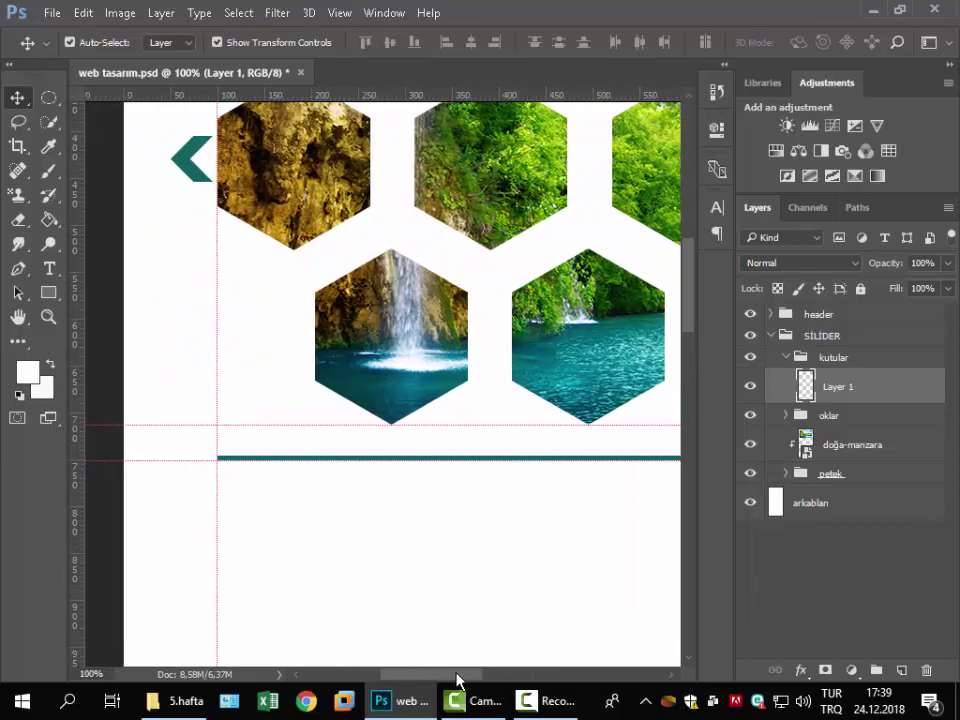
click(785, 475)
click(849, 513)
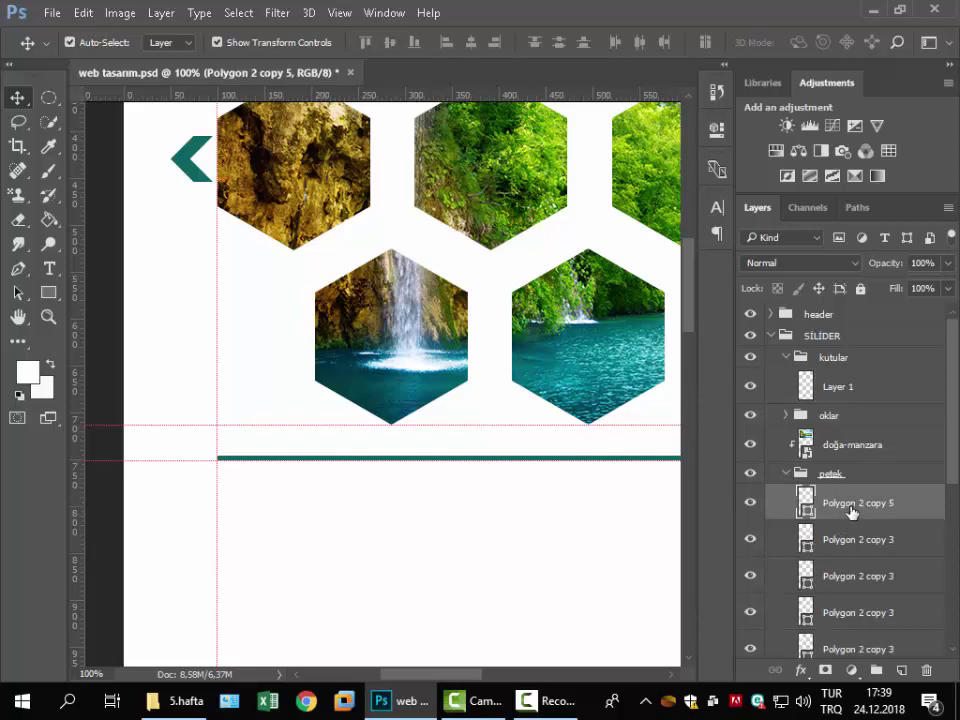
key(ctrl+j)
click(750, 504)
click(750, 505)
drag(845, 503, 849, 381)
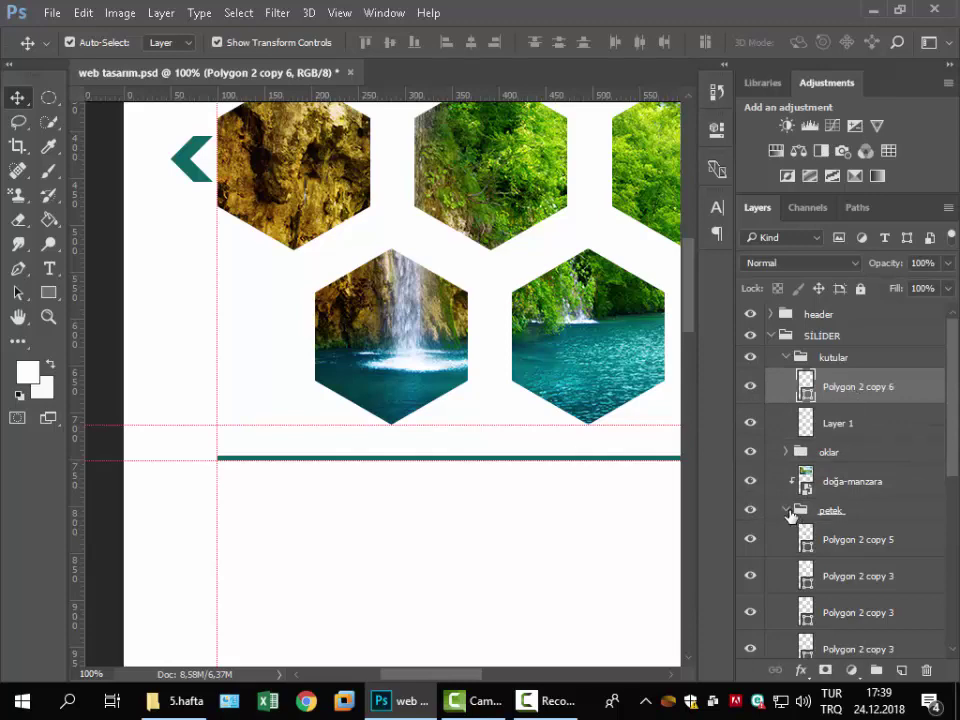
click(789, 511)
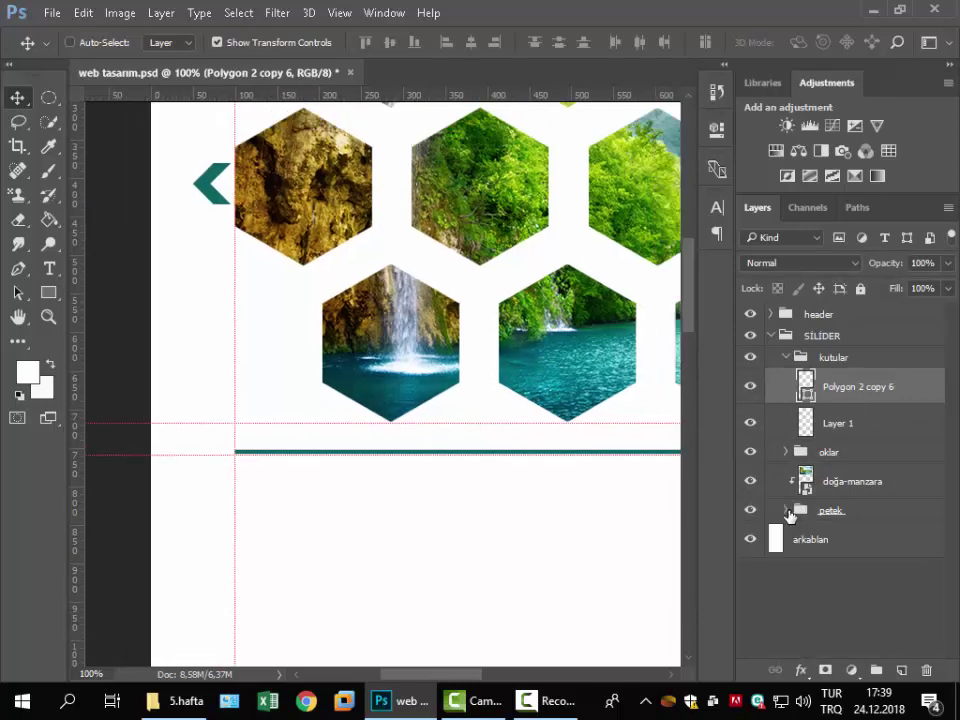
key(ctrl+minus)
key(ctrl+minus)
key(ctrl+minus)
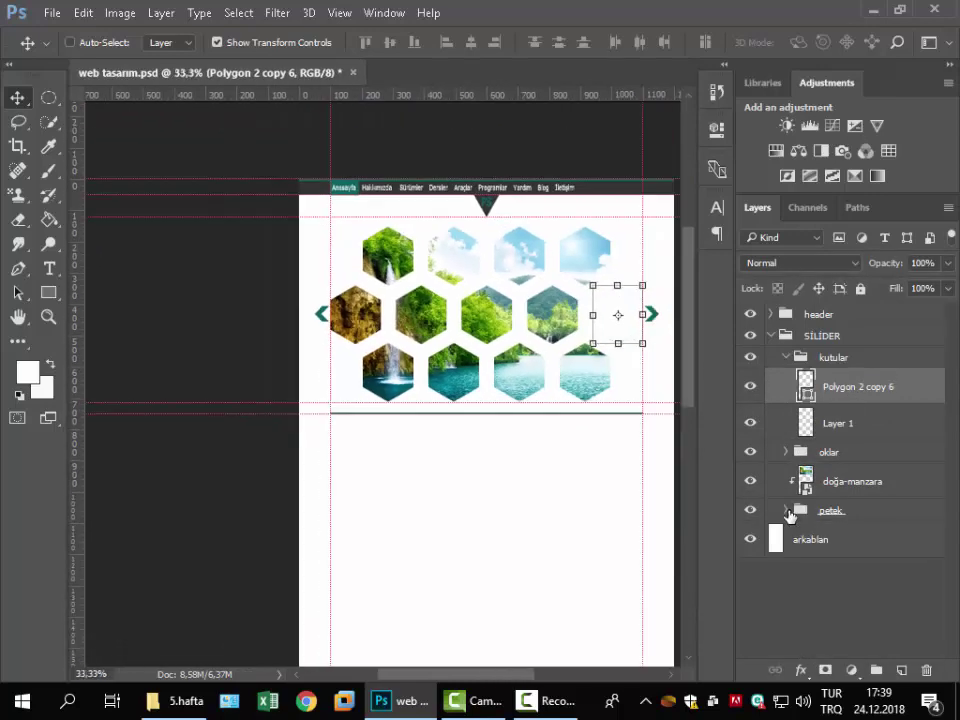
drag(789, 512, 790, 515)
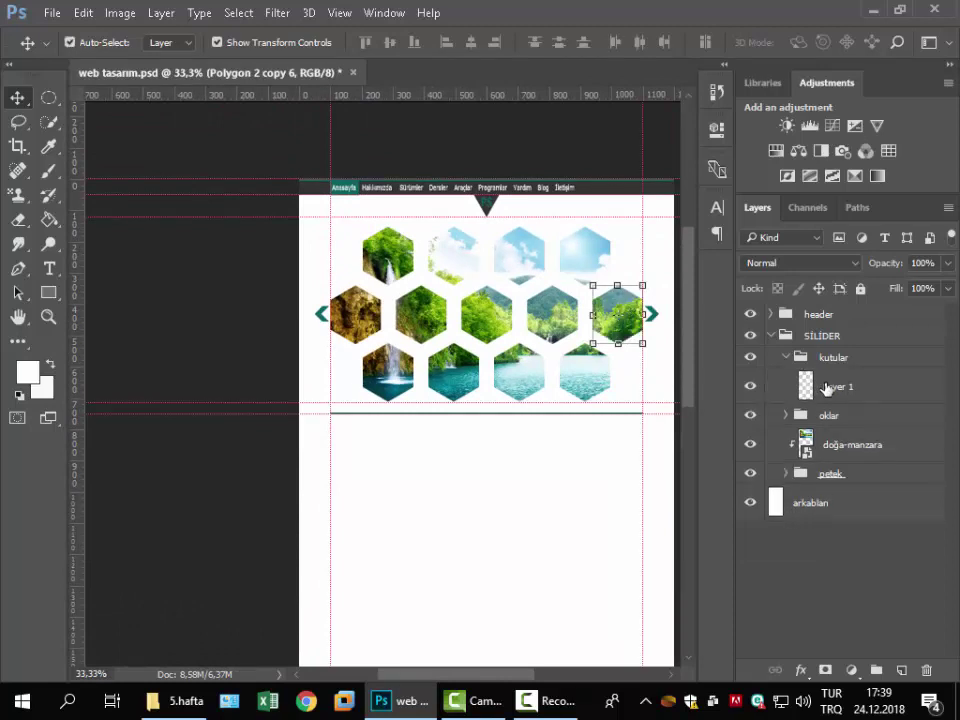
- Duplicate Polygon 2 copy 6 and move the new copy 7 into the kutular group
click(786, 415)
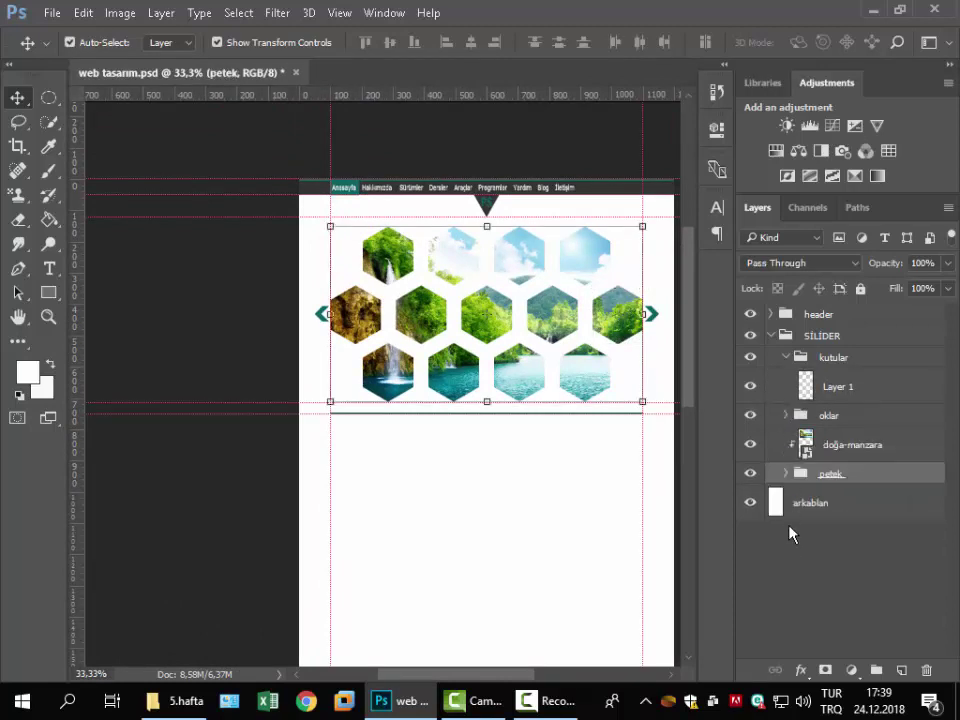
click(784, 474)
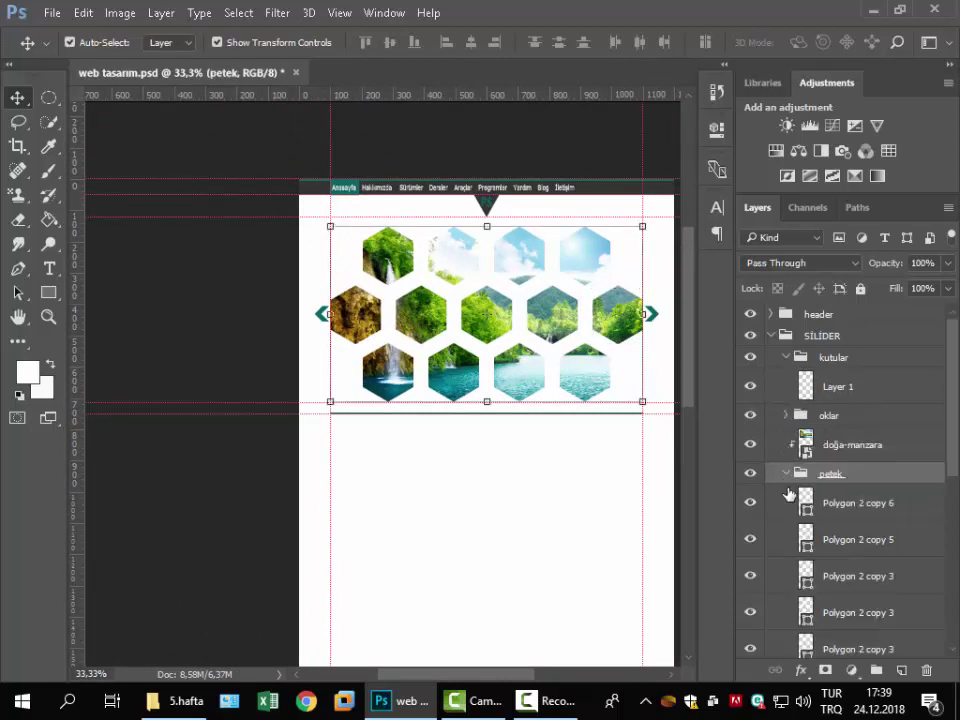
click(856, 512)
key(ctrl+j)
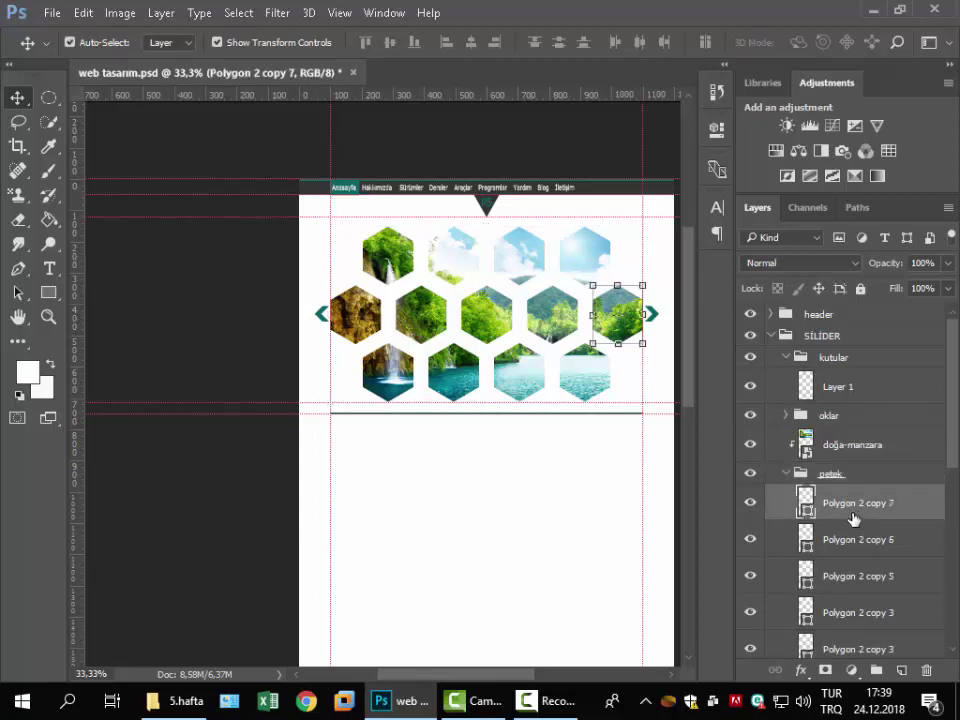
drag(853, 514, 858, 384)
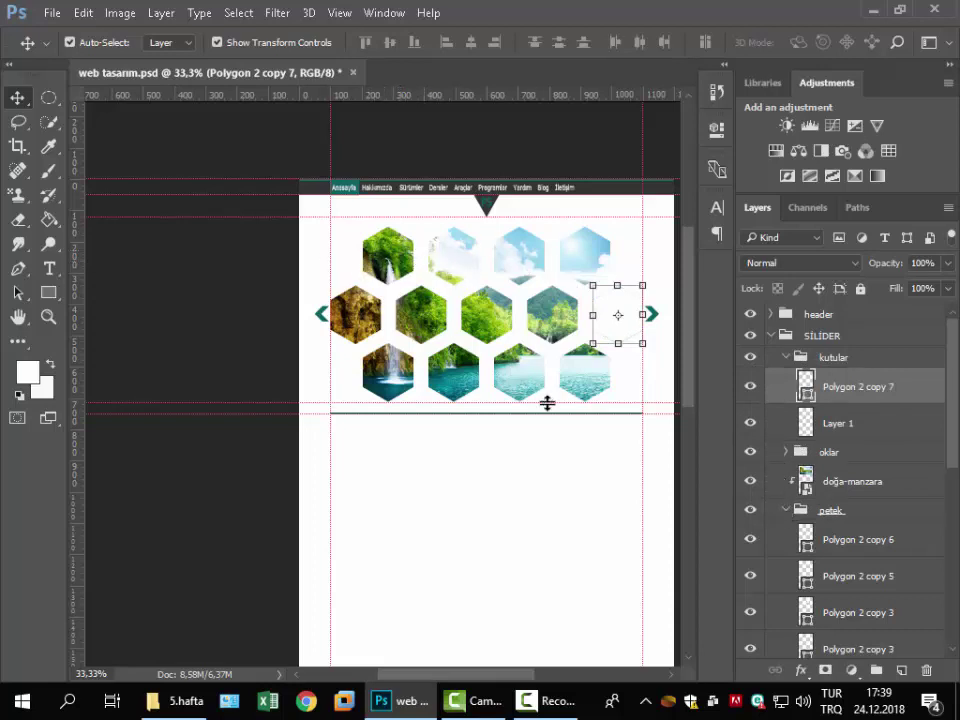
- Recheck Polygon 2 copy 6's visibility and re-clip the doğa-manzara photo into the hexagons
click(786, 542)
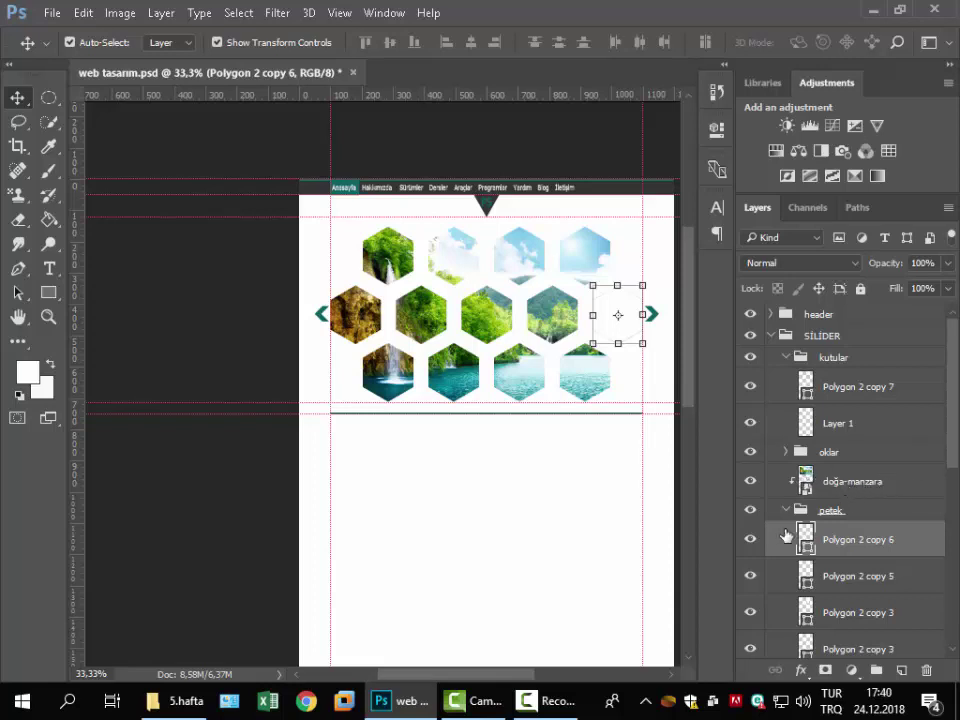
click(750, 540)
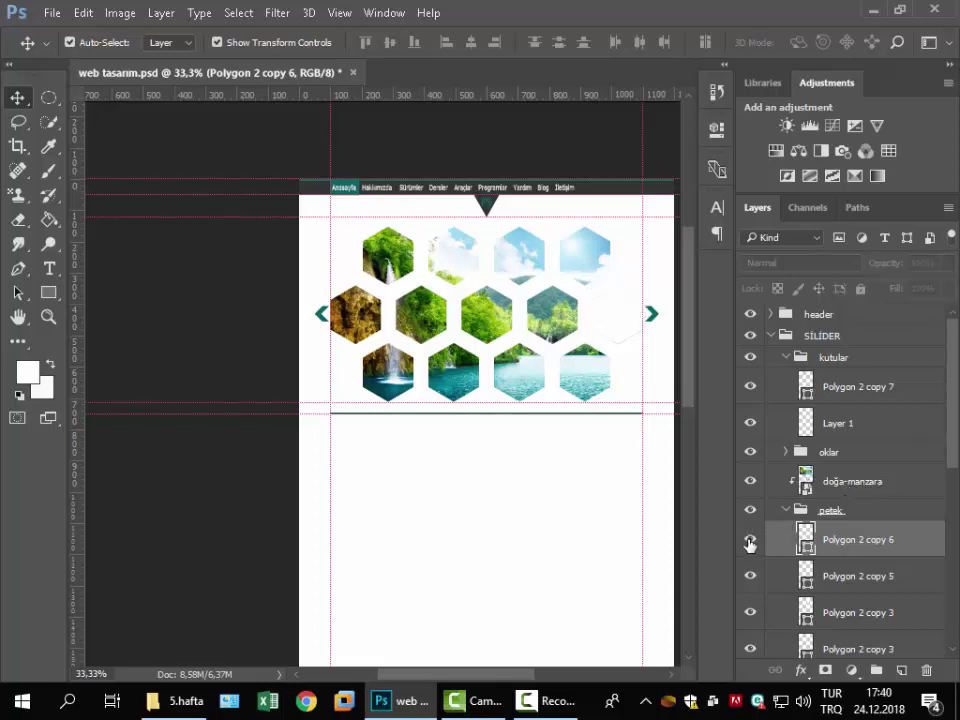
click(750, 541)
click(750, 543)
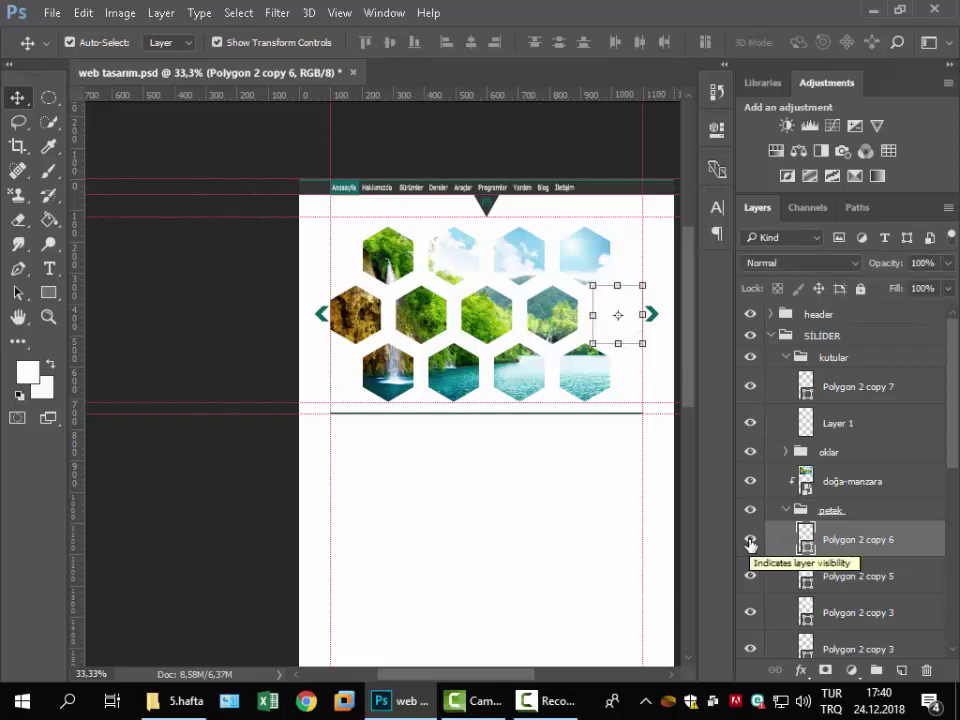
click(788, 512)
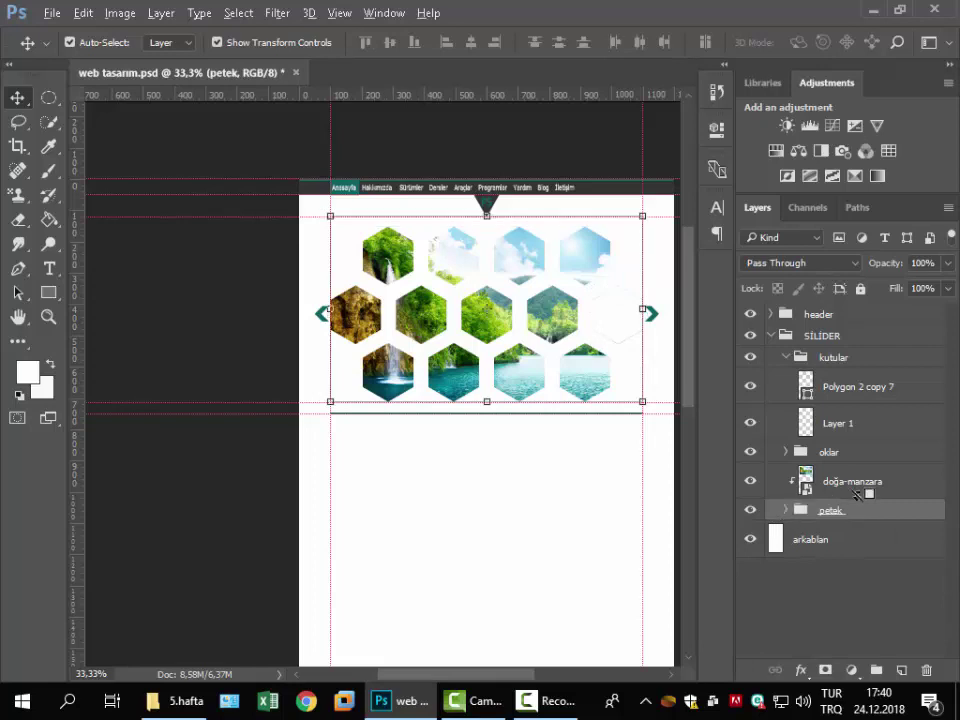
mouse_move(855, 482)
mouse_down()
mouse_move(857, 493)
mouse_move(835, 510)
mouse_move(840, 496)
mouse_up()
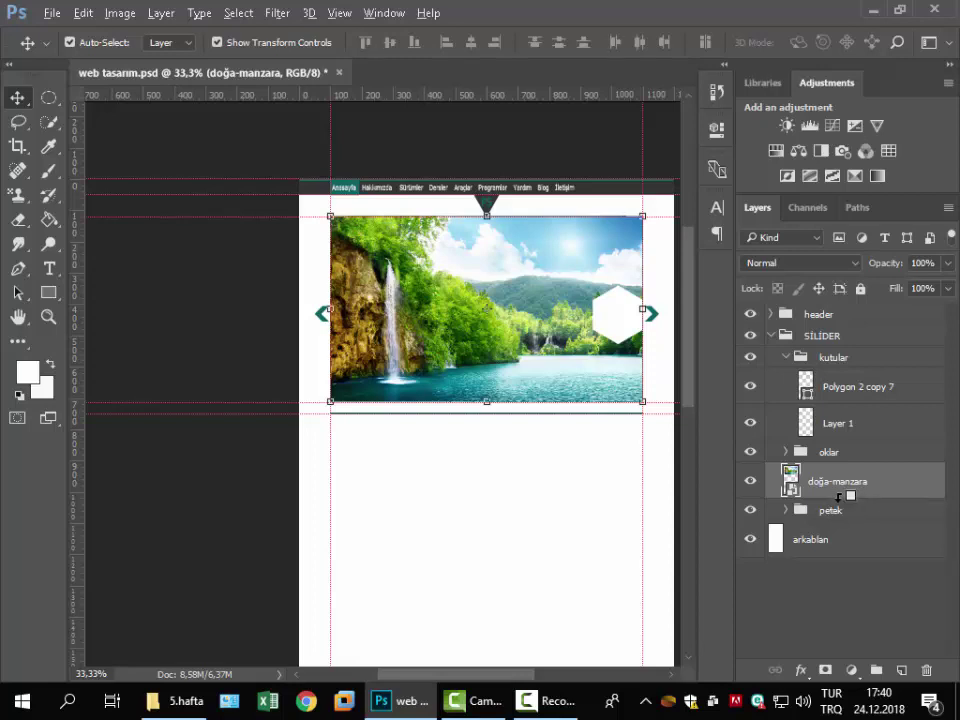
alt+click(840, 496)
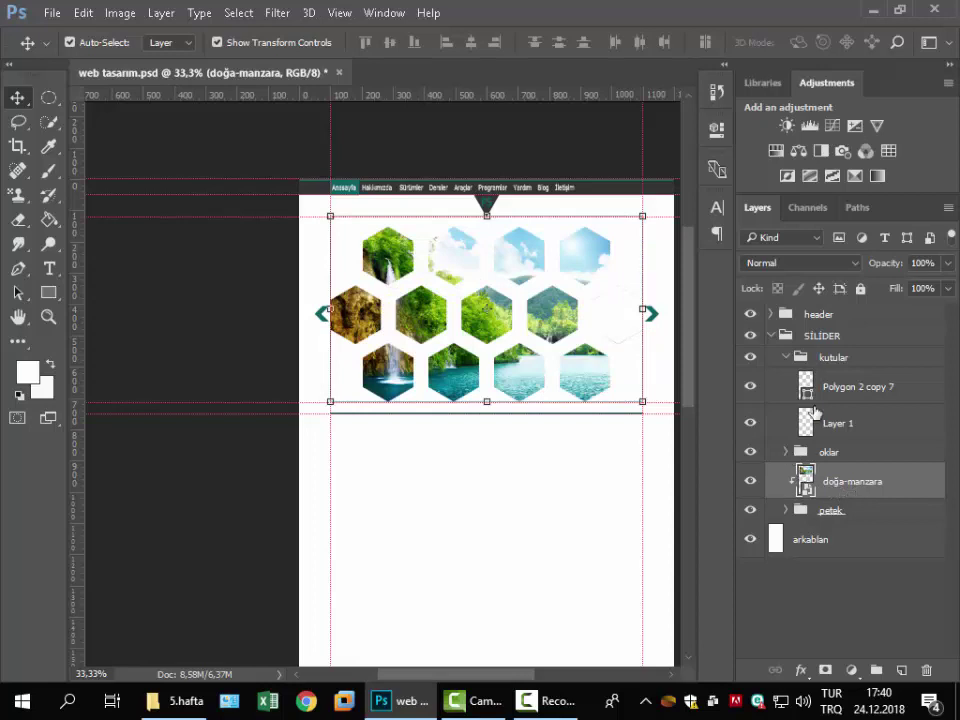
- Nudge Polygon 2 copy 7 down and drag it left onto the left margin guide
click(783, 378)
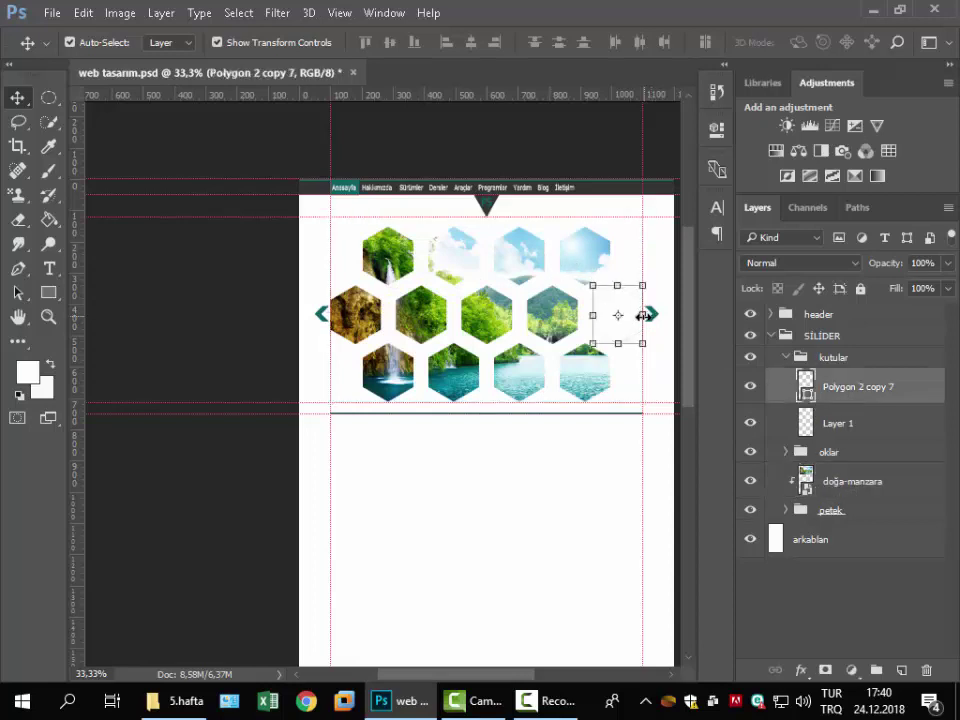
key(shift+Down)
key(shift+Down)
key(shift+Down)
key(shift+Down)
key(shift+Down)
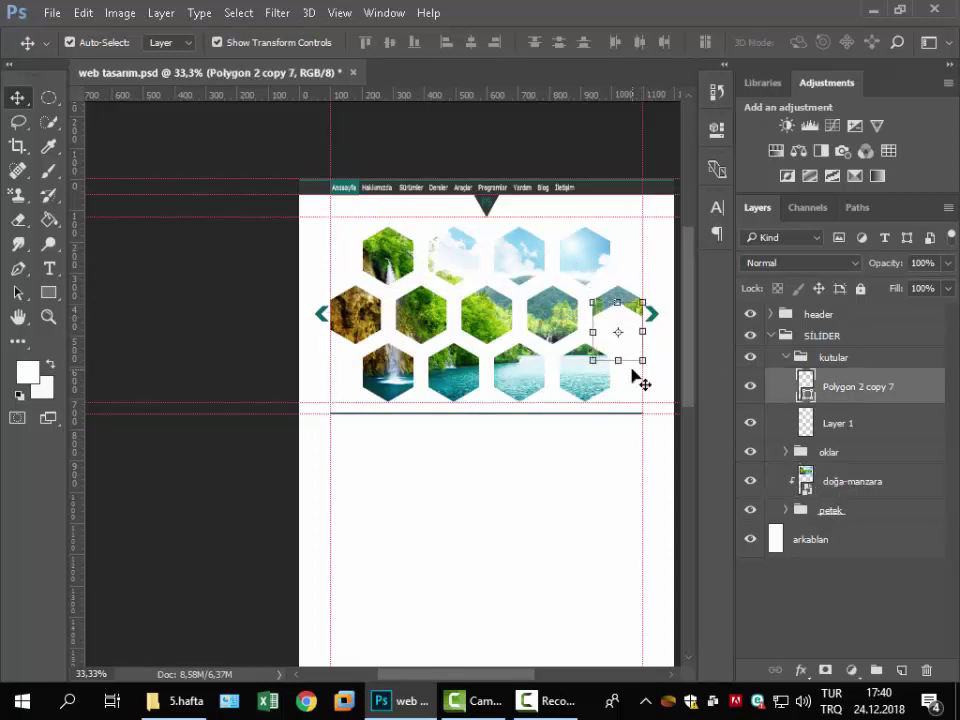
key(shift+Down)
key(shift+Down)
key(shift+Down)
key(shift+Down)
key(shift+Down)
key(shift+Down)
key(shift+Down)
key(shift+Down)
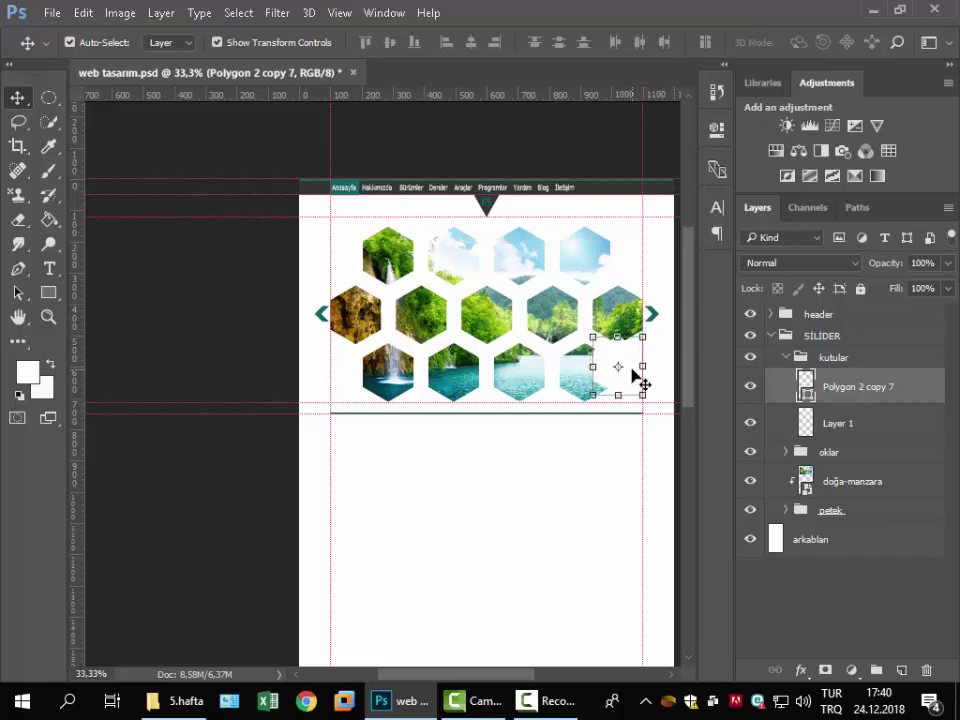
key(shift+Down)
key(shift+Down)
key(shift+Down)
key(shift+Down)
key(shift+Down)
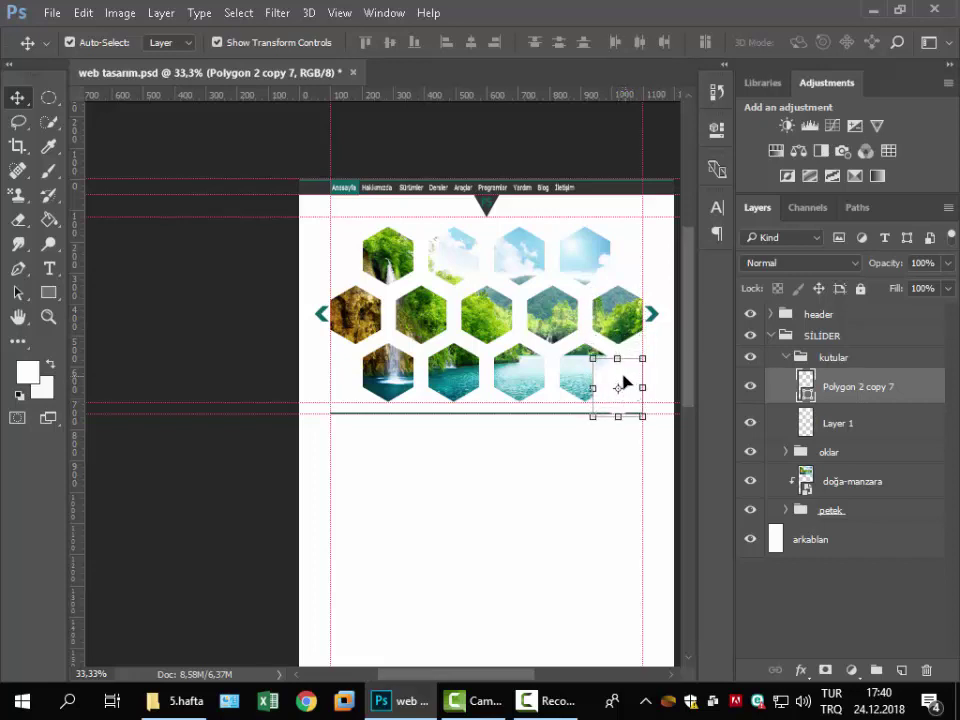
drag(615, 380, 364, 383)
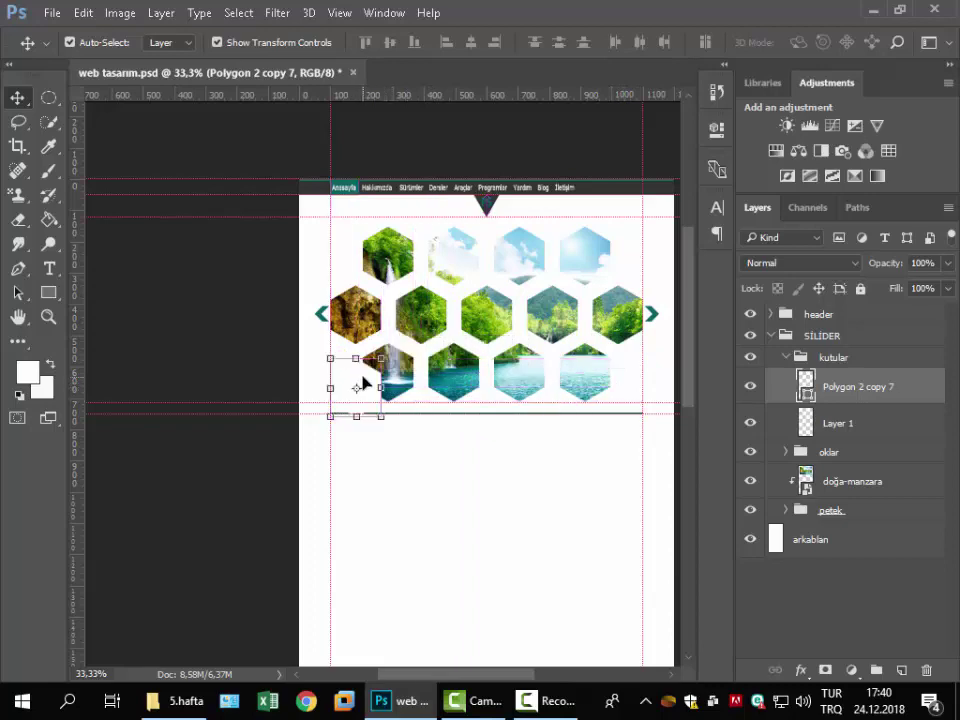
key(ctrl+plus)
key(ctrl+plus)
key(ctrl+plus)
key(ctrl+plus)
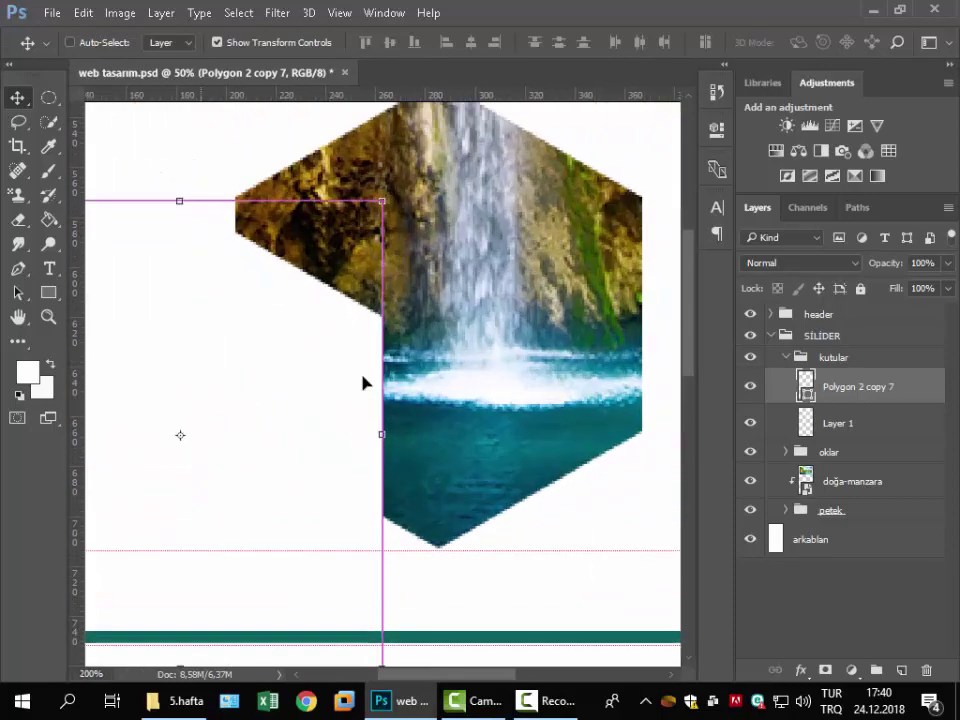
key(ctrl+plus)
- Scale Polygon 2 copy 7 down to about 17%, a small dot above the divider
mouse_move(418, 677)
mouse_down()
mouse_move(363, 678)
mouse_move(388, 677)
mouse_up()
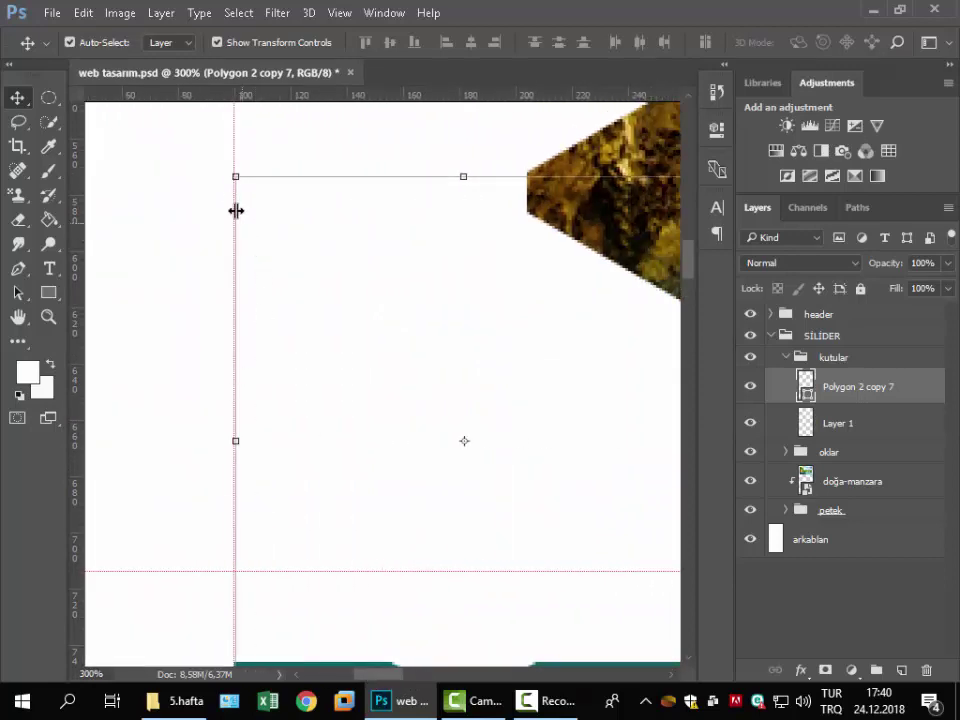
mouse_move(236, 177)
mouse_down()
mouse_move(435, 471)
mouse_move(555, 590)
mouse_up()
mouse_move(624, 624)
mouse_down()
mouse_move(410, 535)
mouse_move(301, 574)
mouse_up()
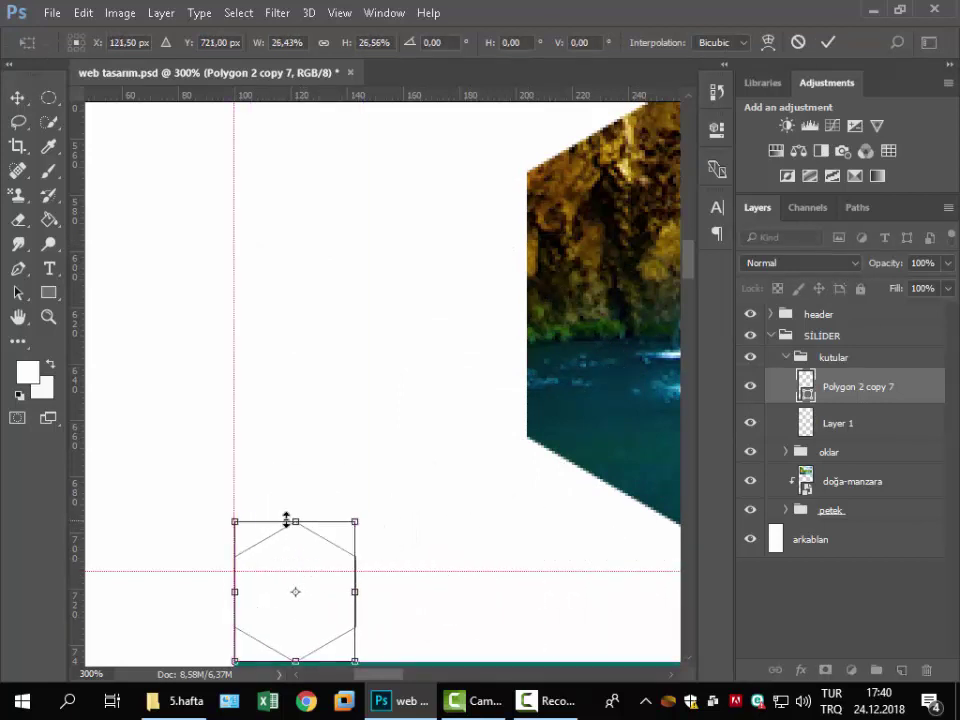
drag(356, 521, 324, 580)
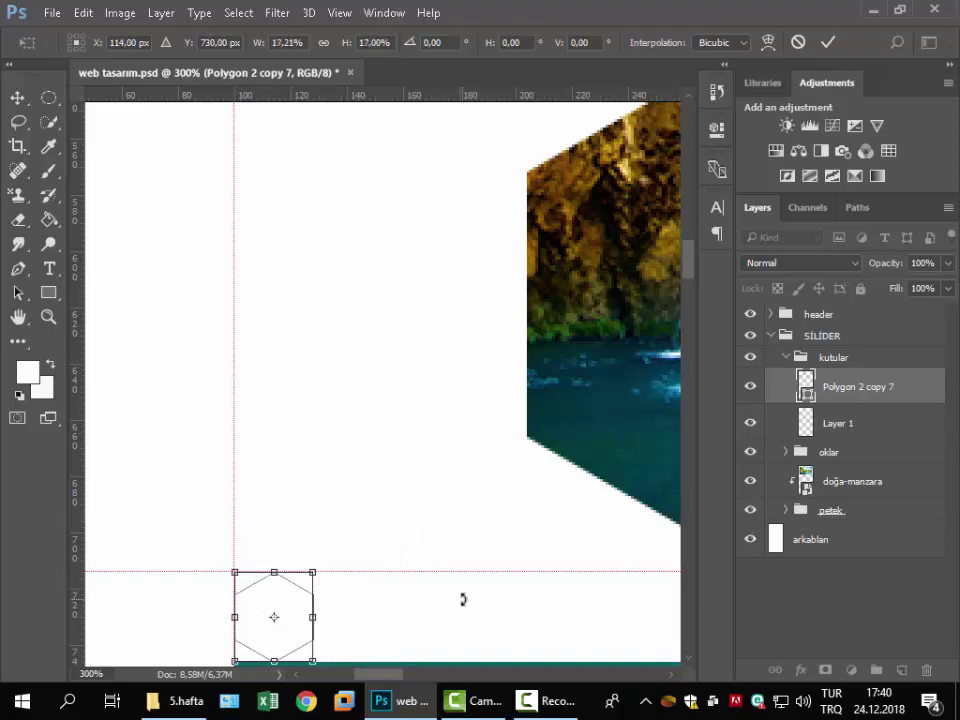
key(ctrl+minus)
key(Return)
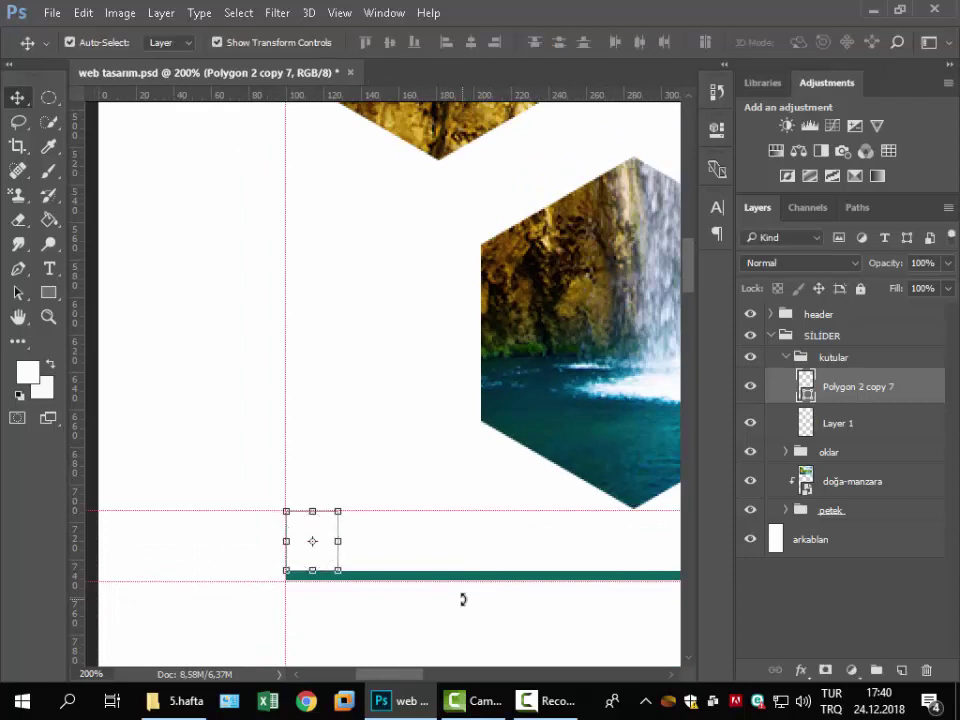
- Fill the small hexagon dot dark grey #333333
double_click(808, 394)
text(333333)
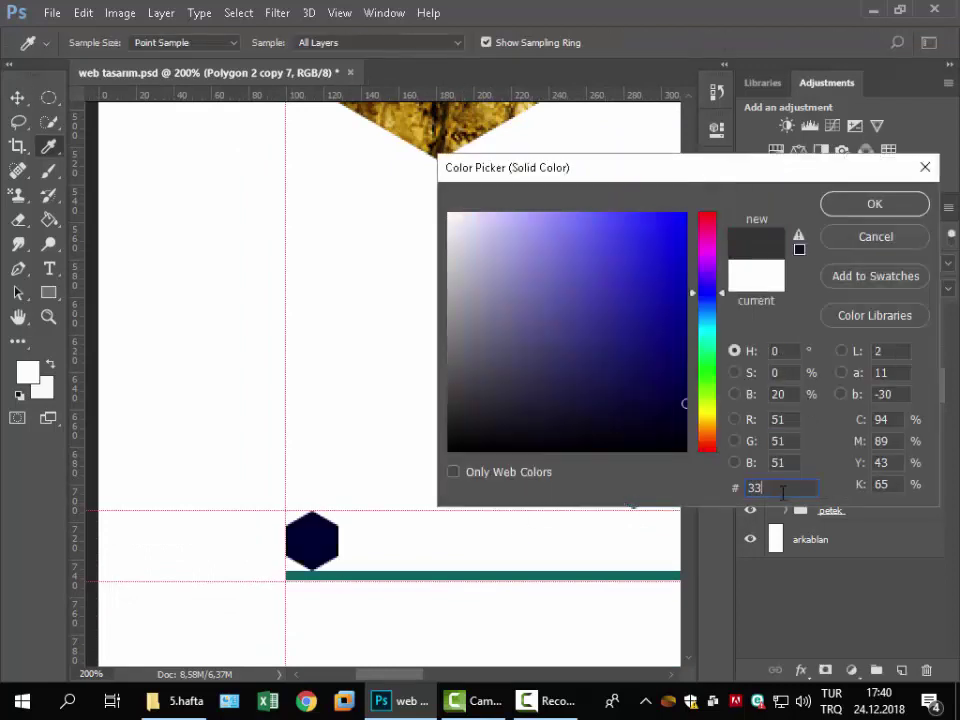
key(Return)
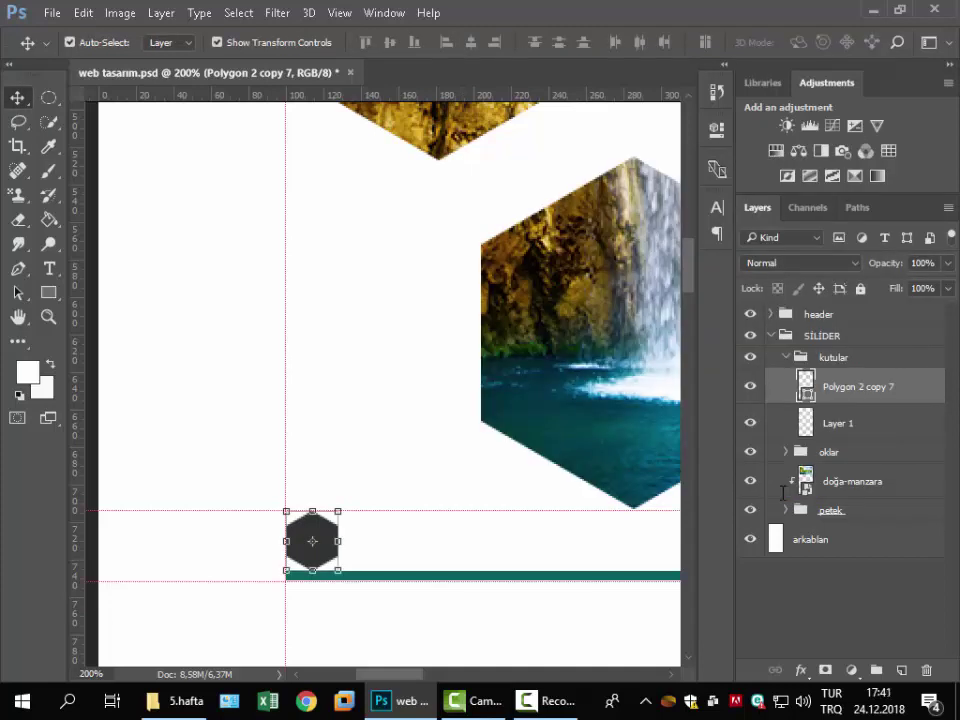
- Delete Layer 1 and place a second hexagon dot just right of the first
click(842, 425)
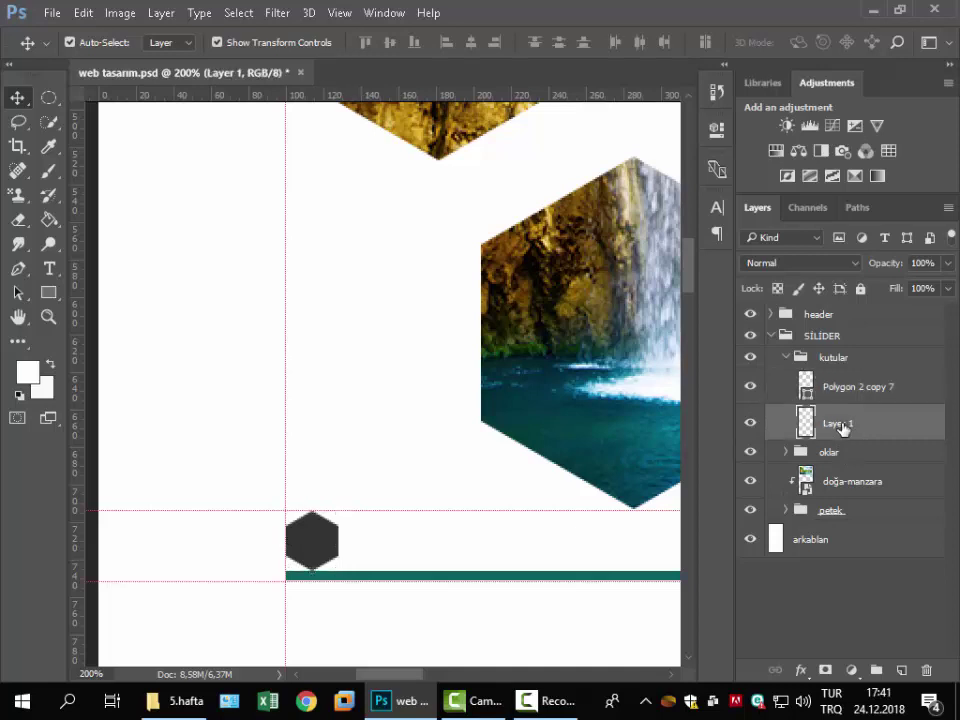
key(Delete)
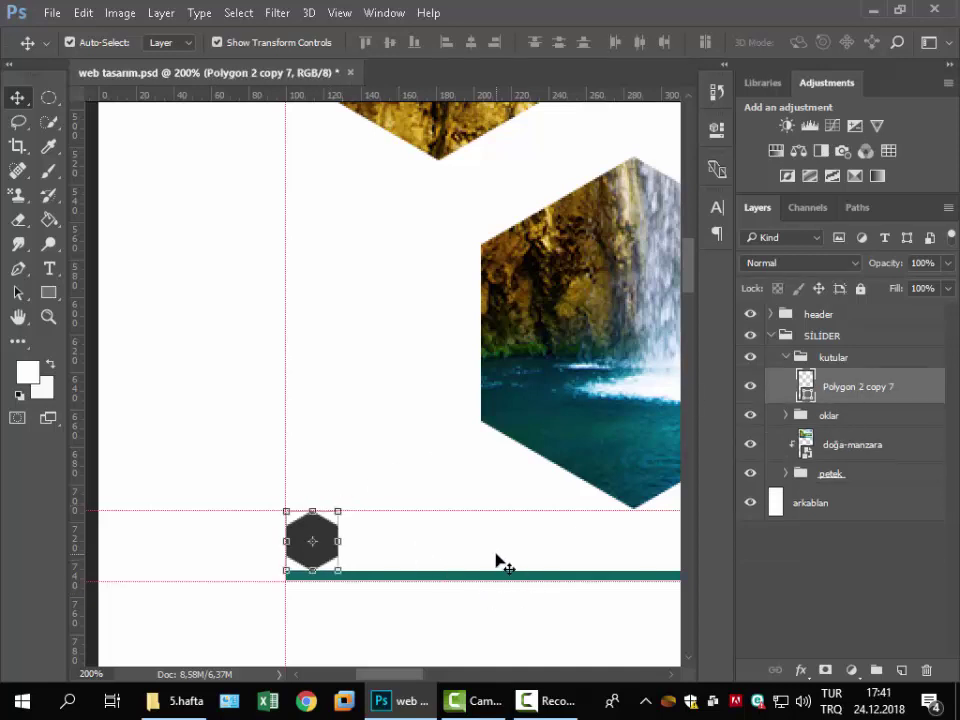
key(alt+Right)
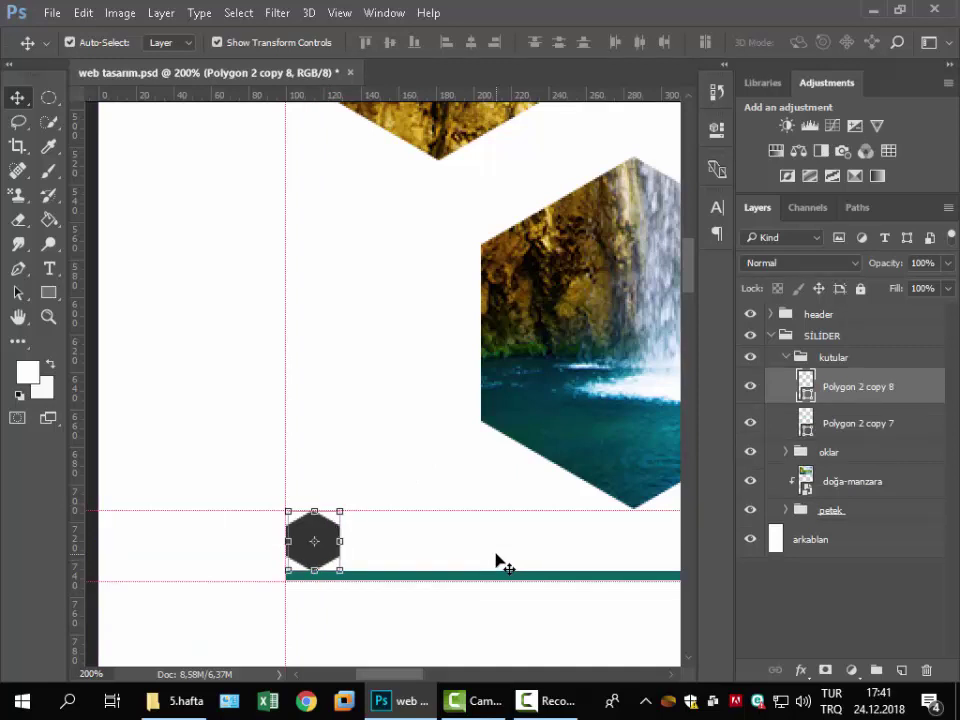
key(Right)
key(Right)
key(Right)
key(Right)
key(Right)
key(Right)
key(Right)
key(Right)
key(Right)
key(Right)
key(Right)
key(Right)
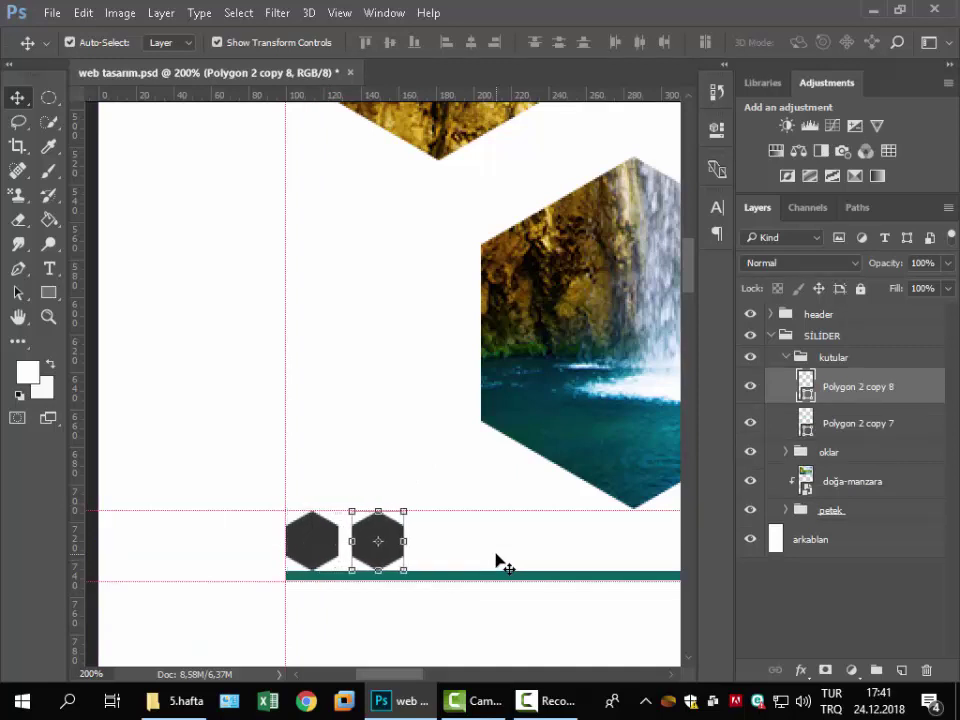
key(ctrl)
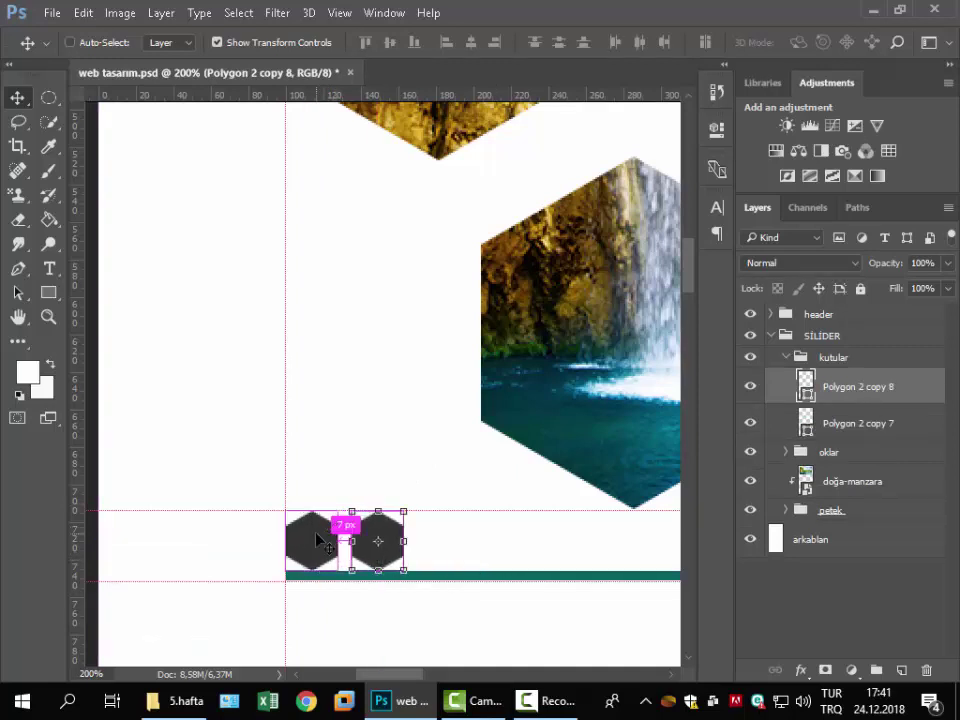
key(Right)
key(Right)
key(Right)
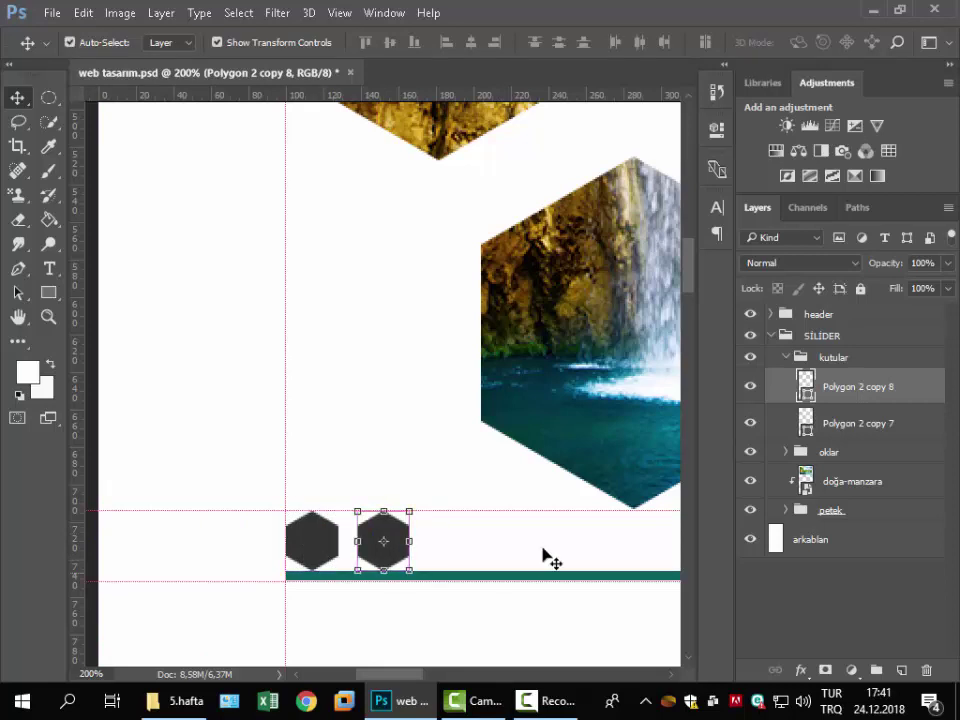
- Duplicate both dots and shift the pair right, giving four evenly spaced dots
ctrl+click(880, 425)
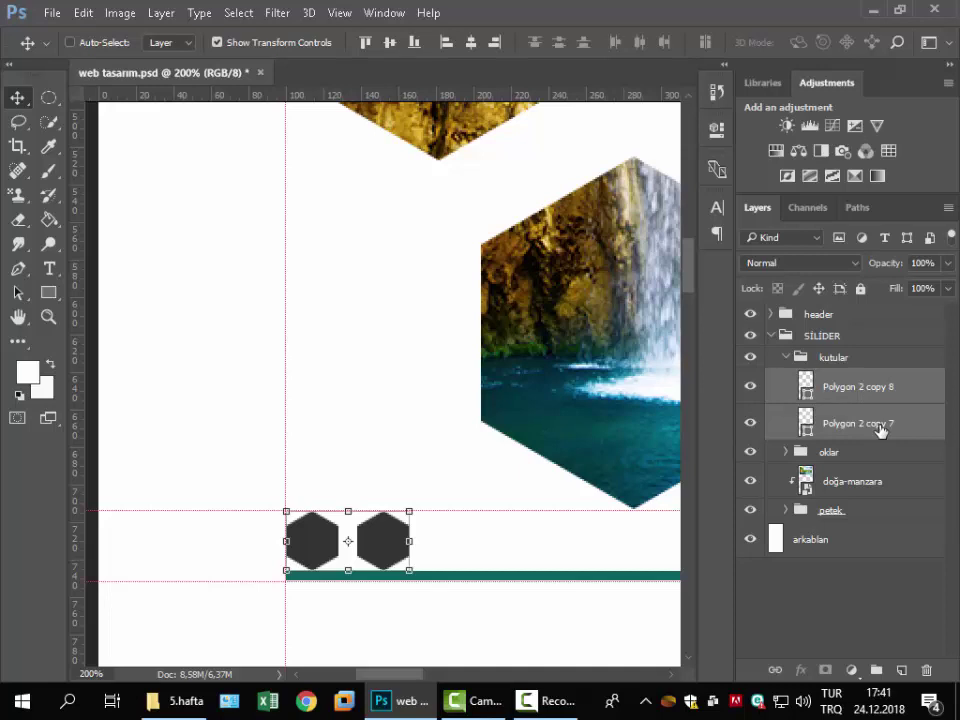
key(ctrl+j)
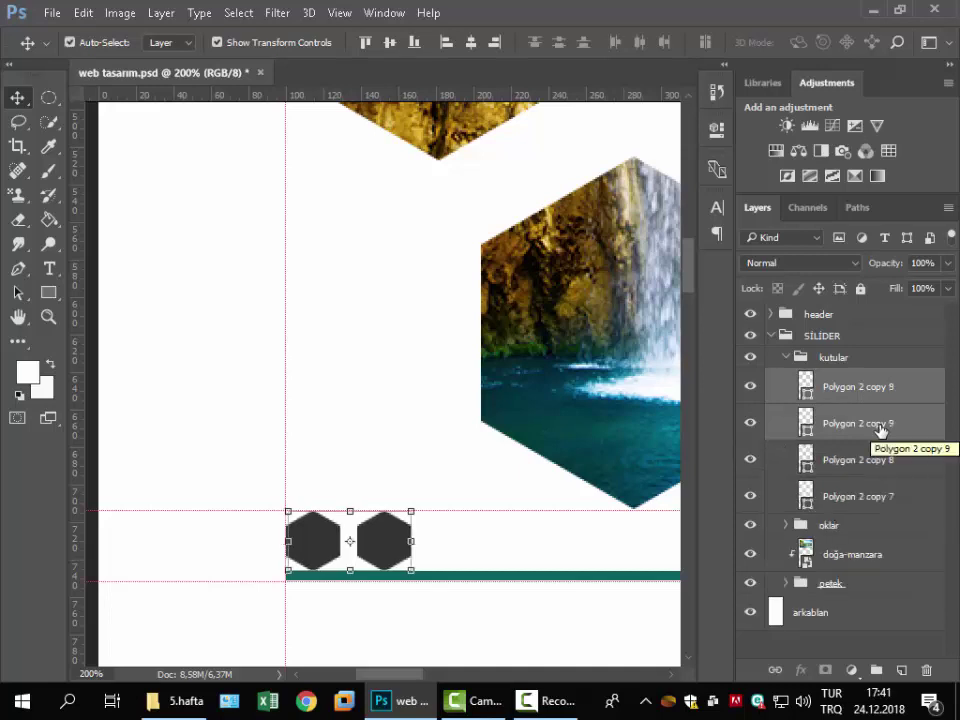
key(Right)
key(Right)
key(Right)
key(Right)
key(Right)
key(Right)
key(Right)
key(Right)
key(Right)
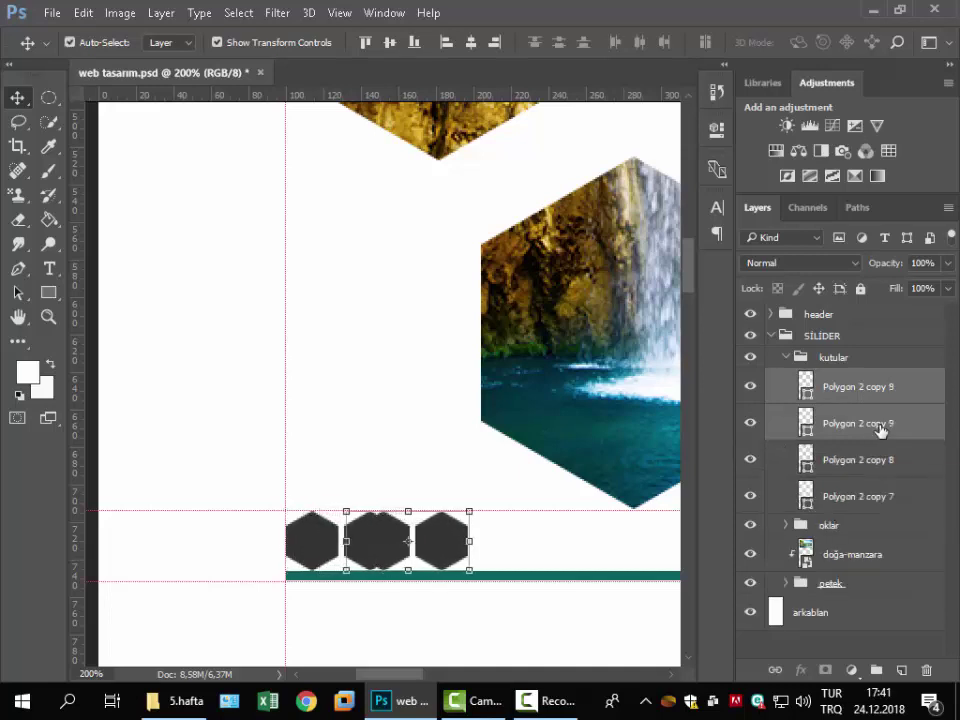
key(Right)
key(Right)
key(Right)
key(Right)
key(Right)
key(Right)
key(Right)
key(Right)
key(Right)
key(Right)
key(Right)
key(Right)
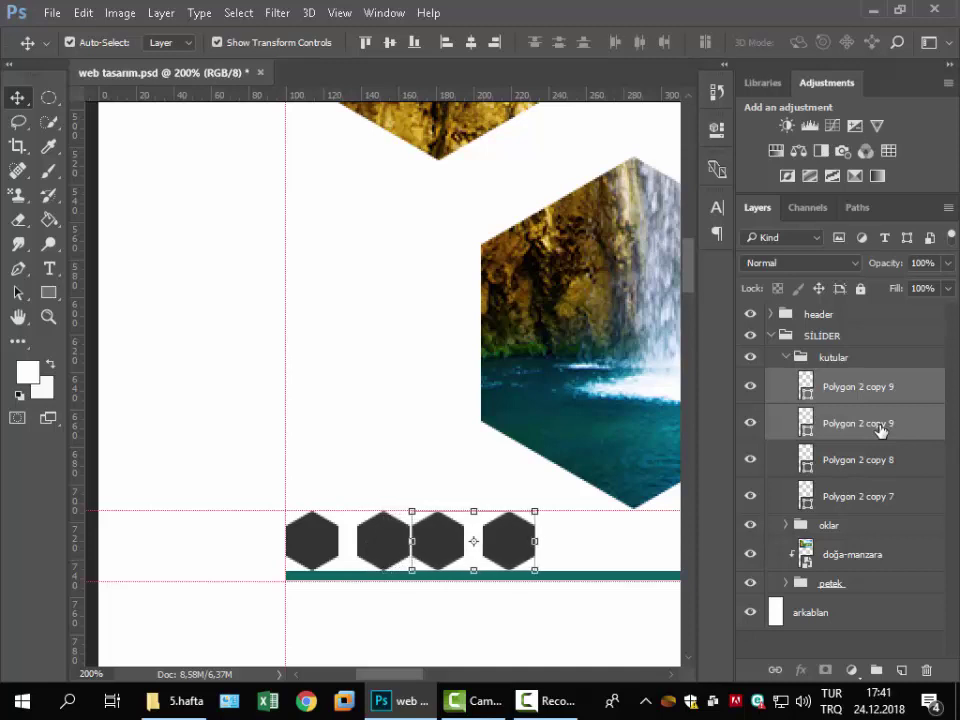
key(Right)
key(Right)
key(Right)
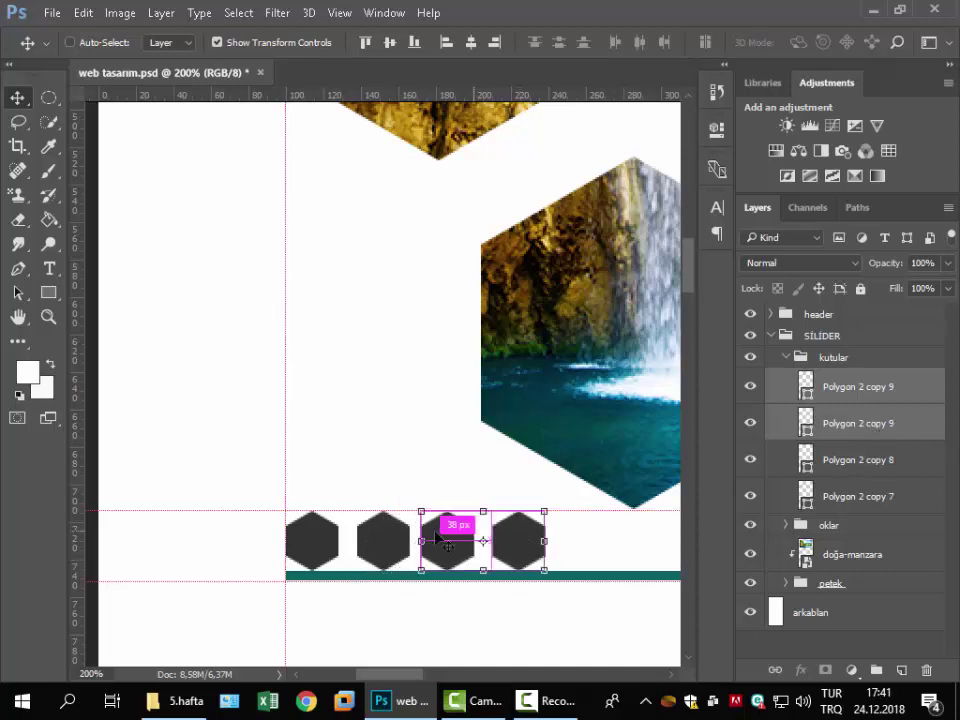
key(Right)
key(Right)
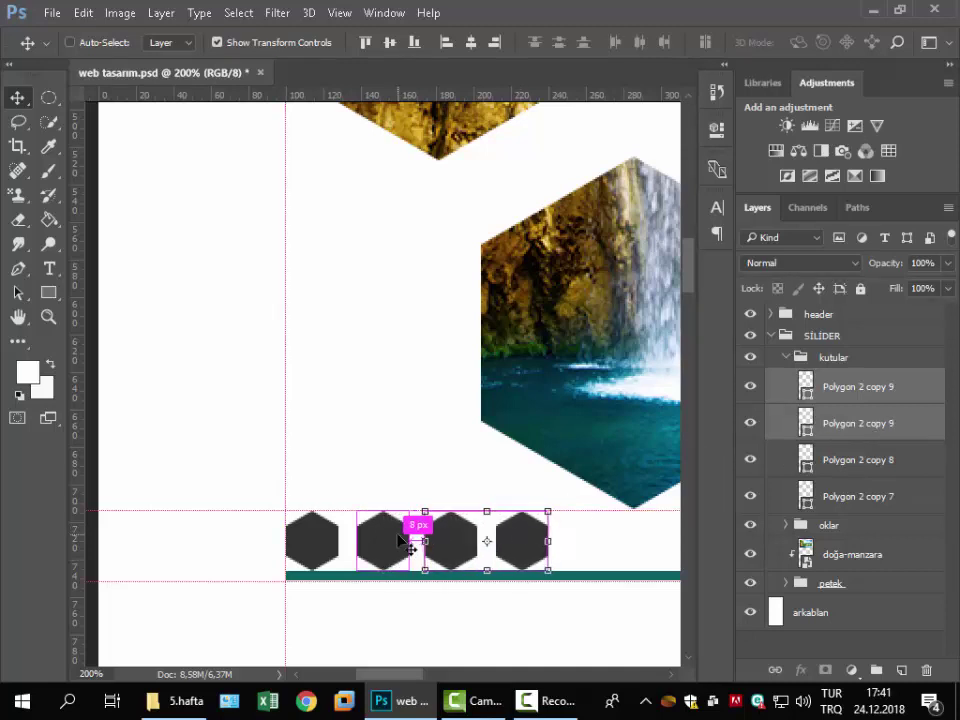
key(Right)
key(Right)
key(ctrl)
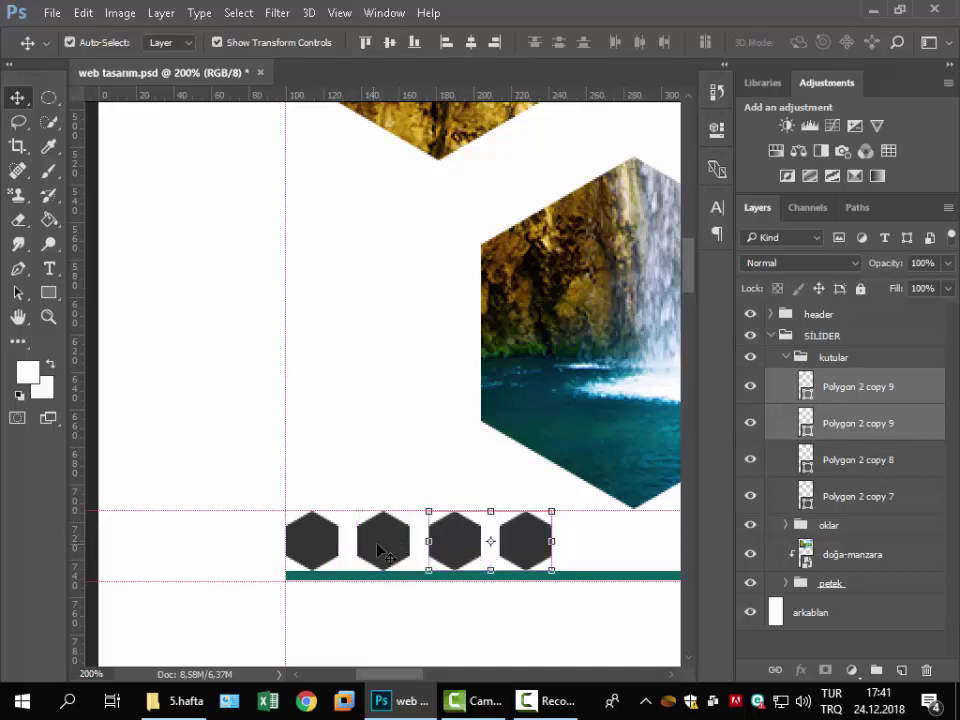
- Add a fifth dot at the row's right end with matching spacing
click(855, 388)
key(ctrl+j)
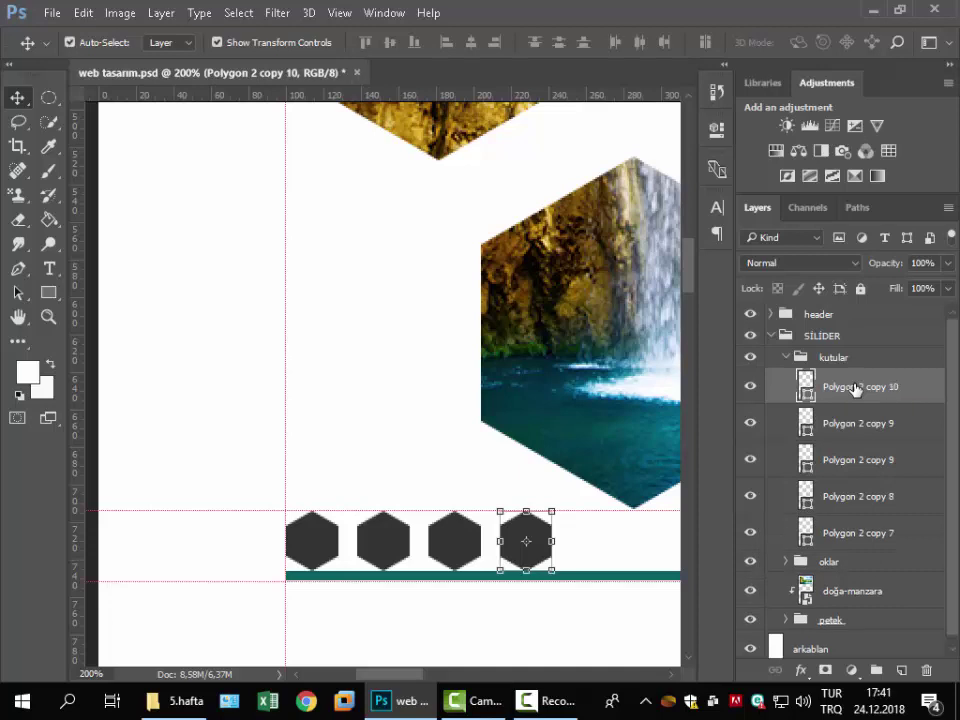
key(Right)
key(Right)
key(Right)
key(Right)
key(Right)
key(Right)
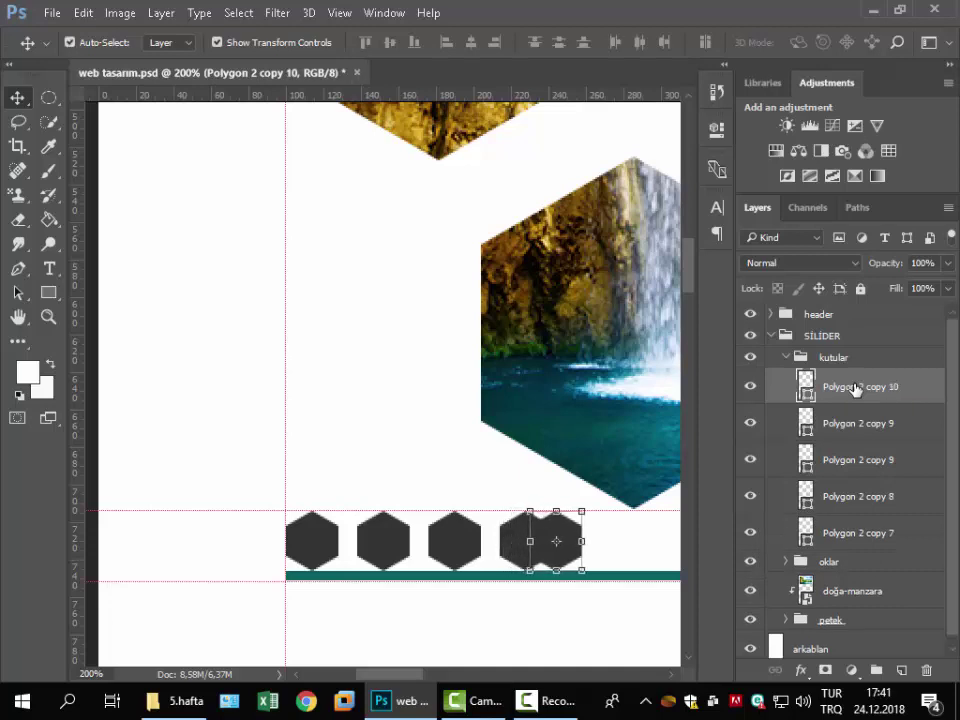
key(Right)
key(Right)
key(Right)
key(Right)
key(Right)
key(Right)
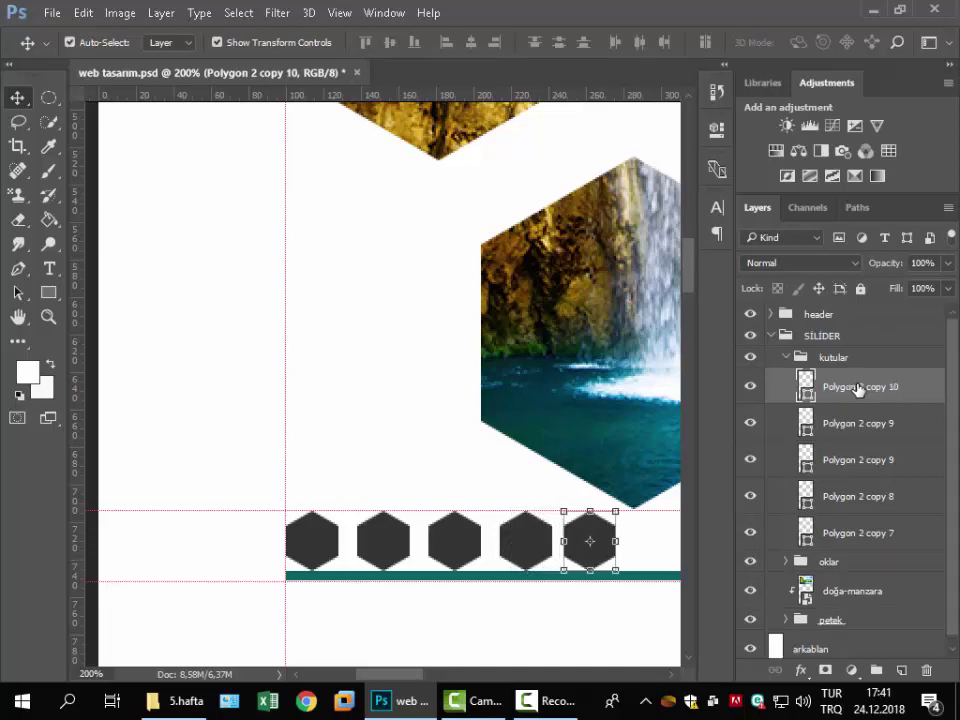
key(ctrl)
key(Right)
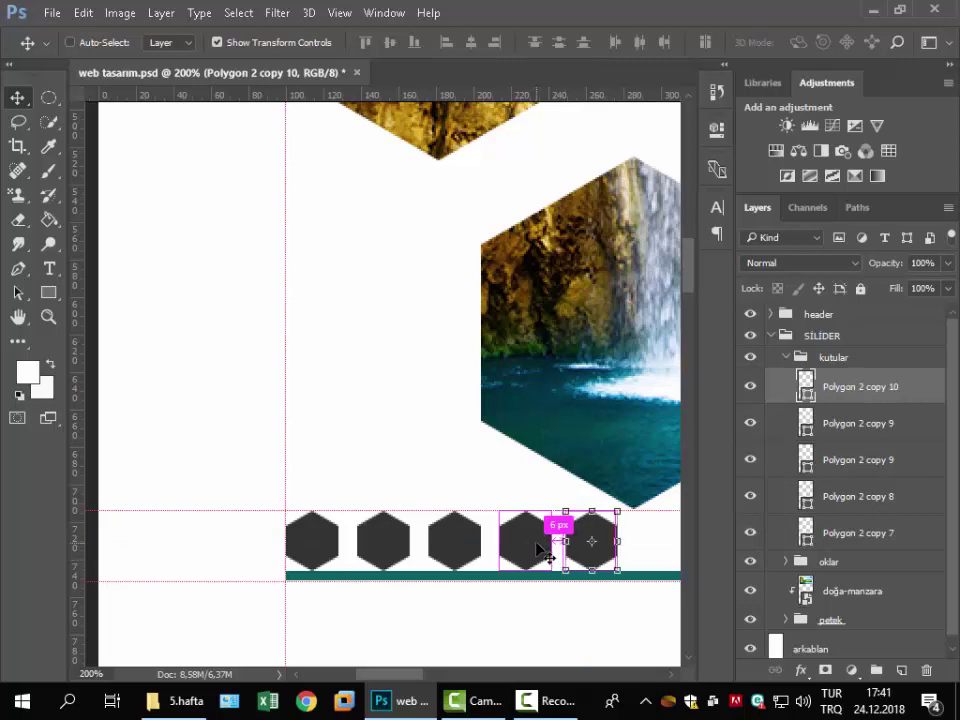
key(Right)
key(Right)
key(Right)
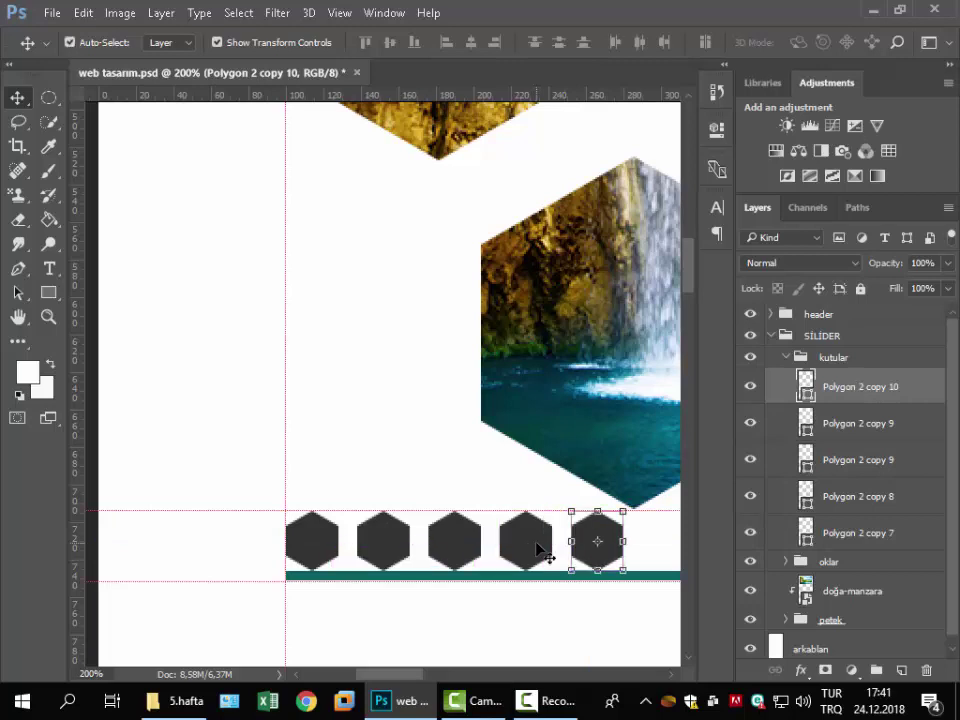
- Fill the middle dot, Polygon 2 copy 9, with the divider's teal #0a6261
click(453, 541)
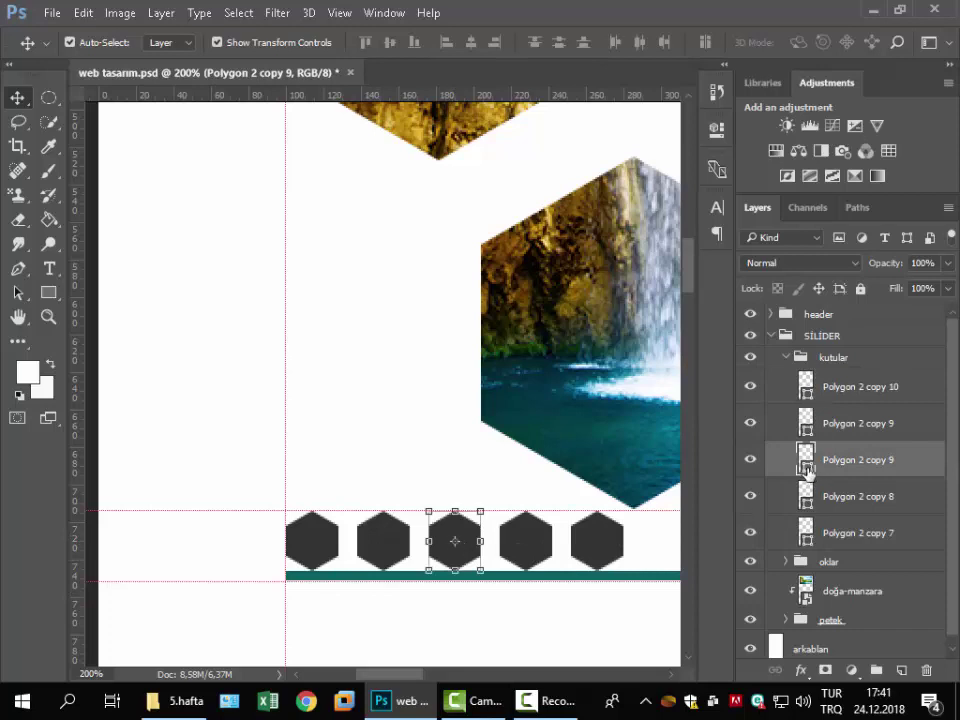
double_click(806, 465)
click(461, 571)
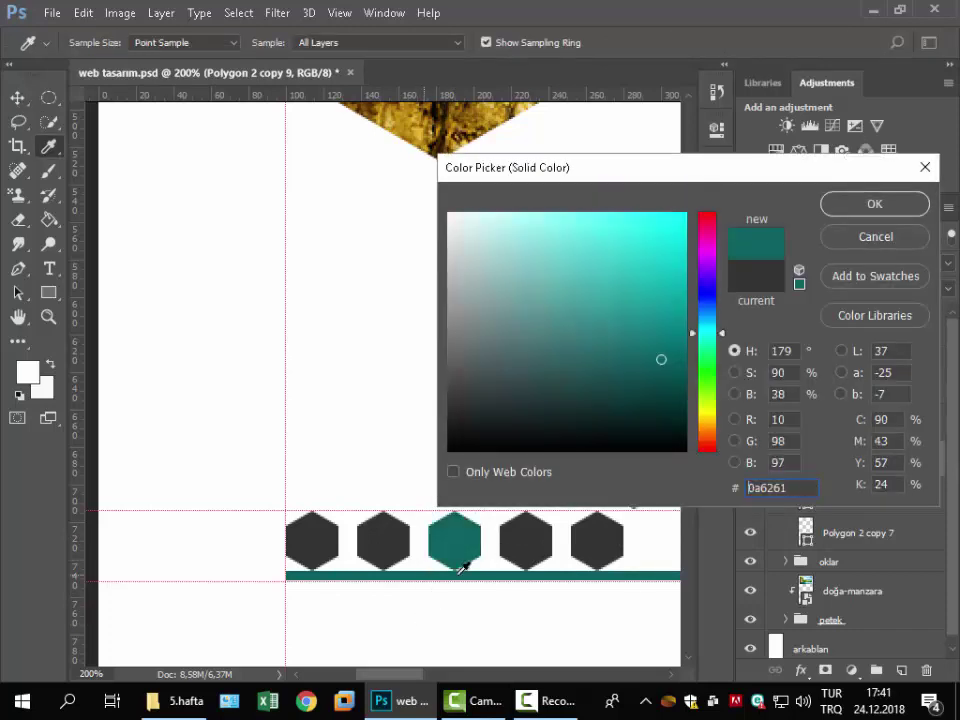
click(884, 210)
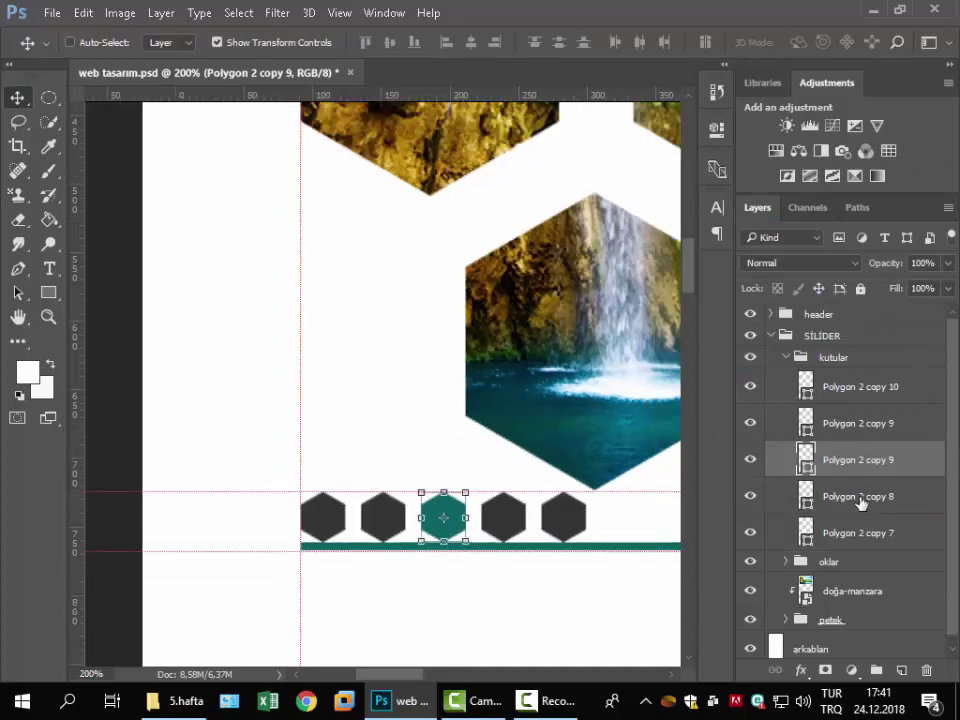
key(ctrl+minus)
key(ctrl+minus)
key(ctrl+minus)
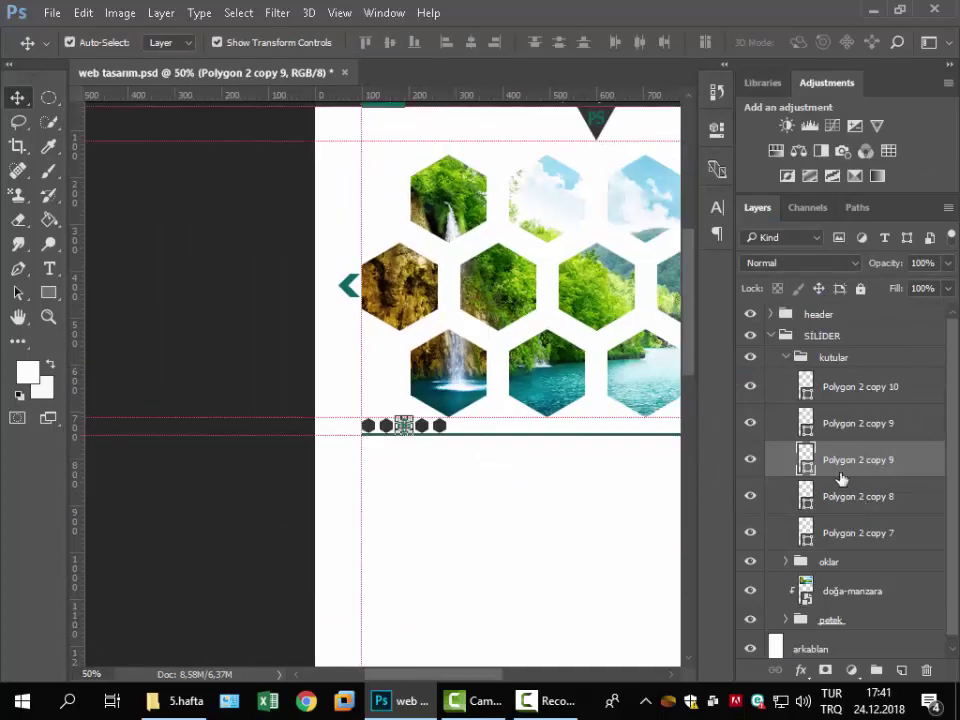
- Zoom out and toggle the kutular group's visibility to inspect its contents
click(790, 358)
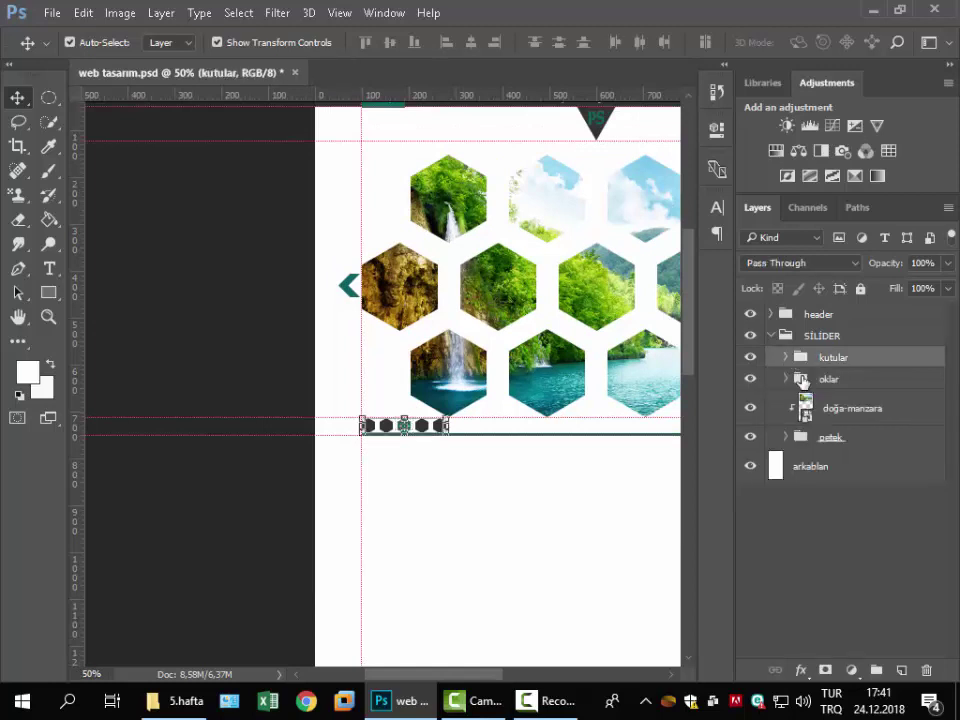
click(855, 577)
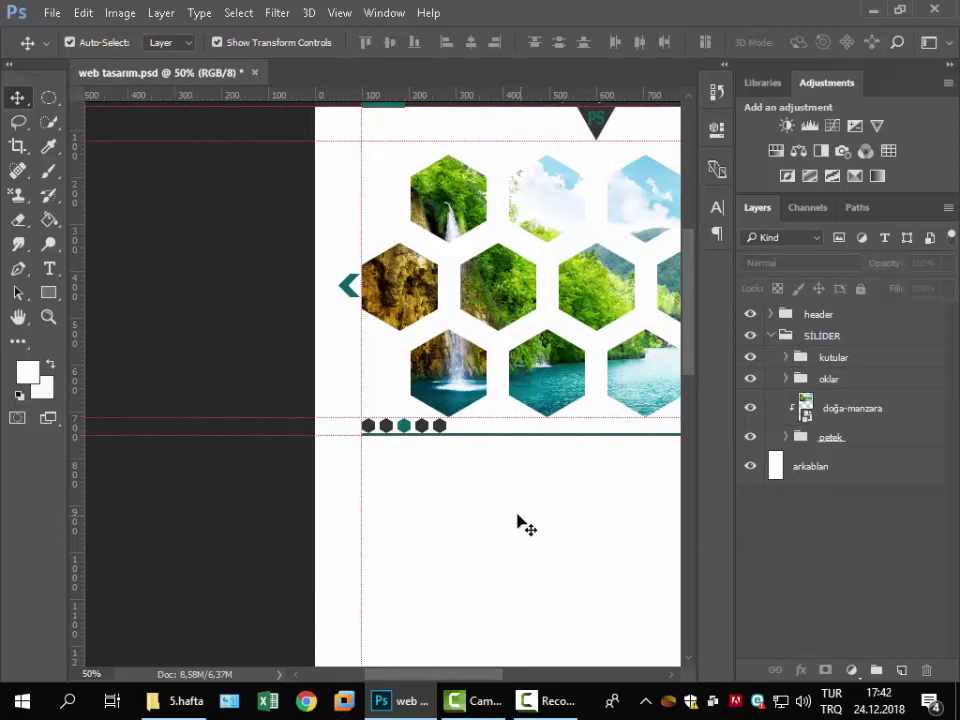
scroll(520, 514, up, 2)
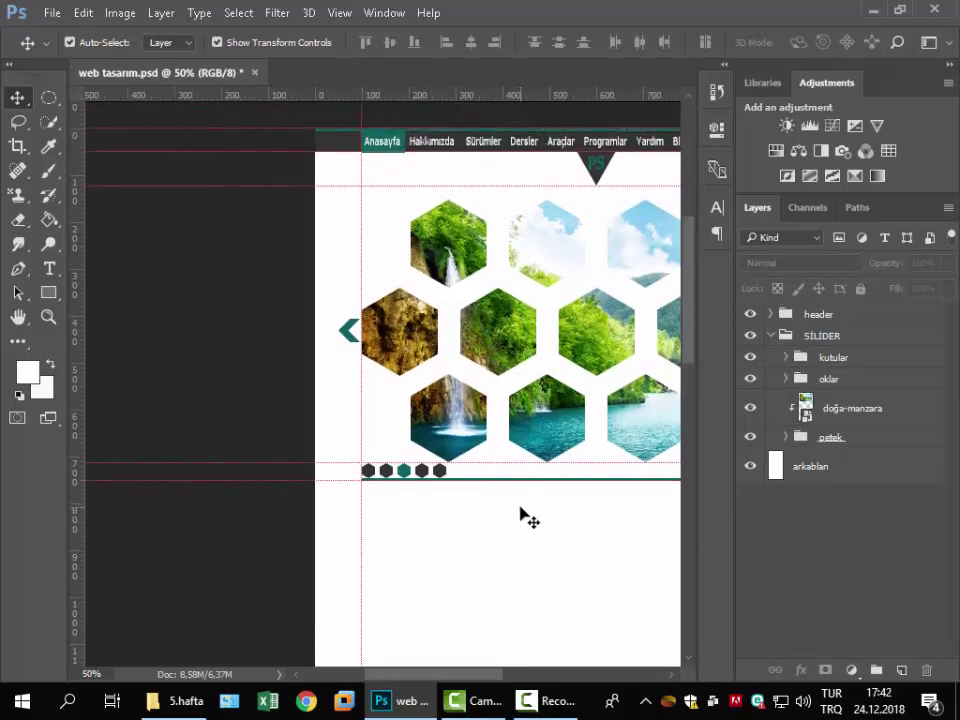
key(ctrl+minus)
key(ctrl+minus)
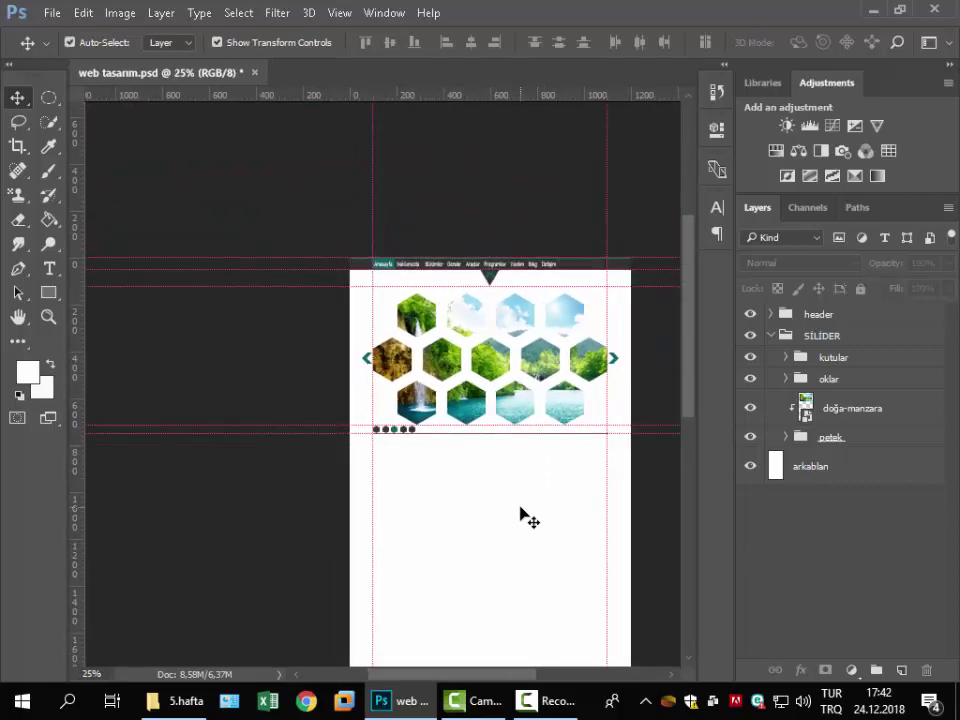
click(810, 360)
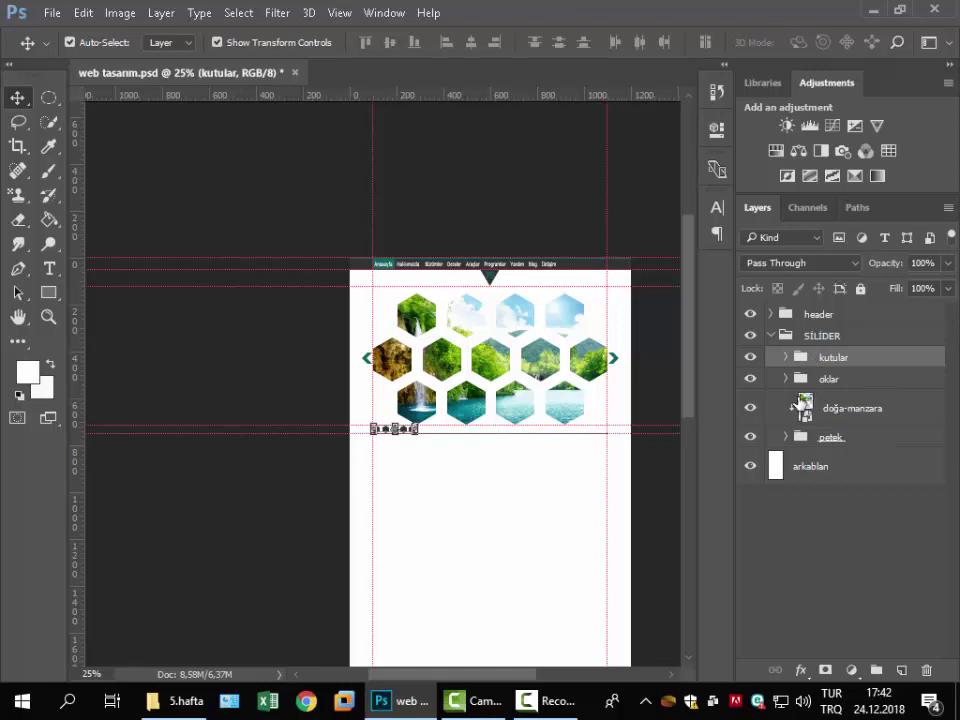
click(749, 358)
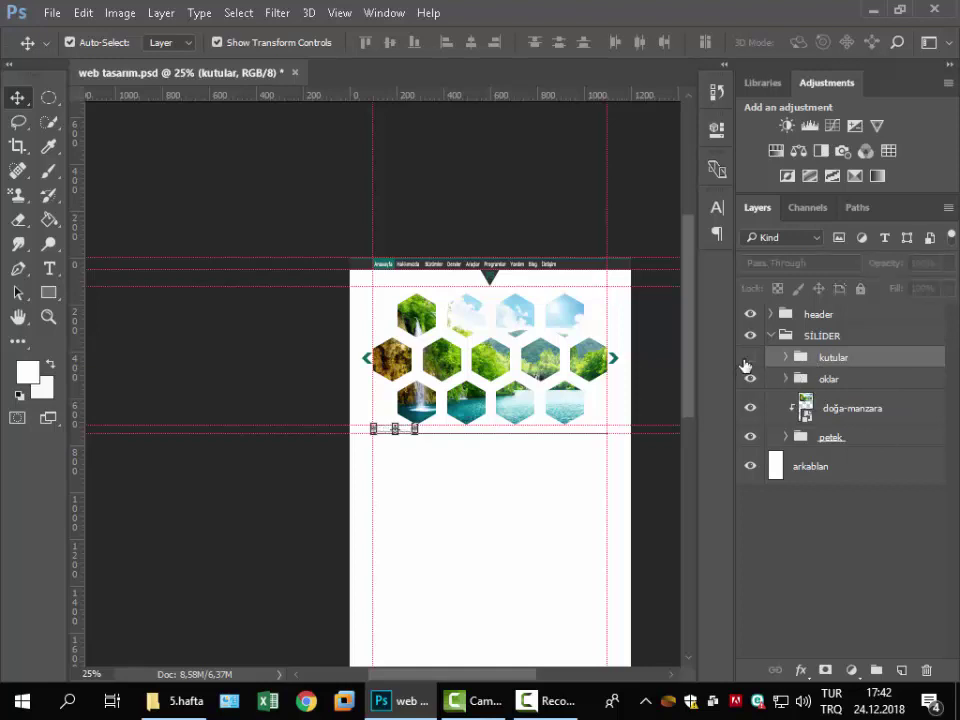
click(749, 358)
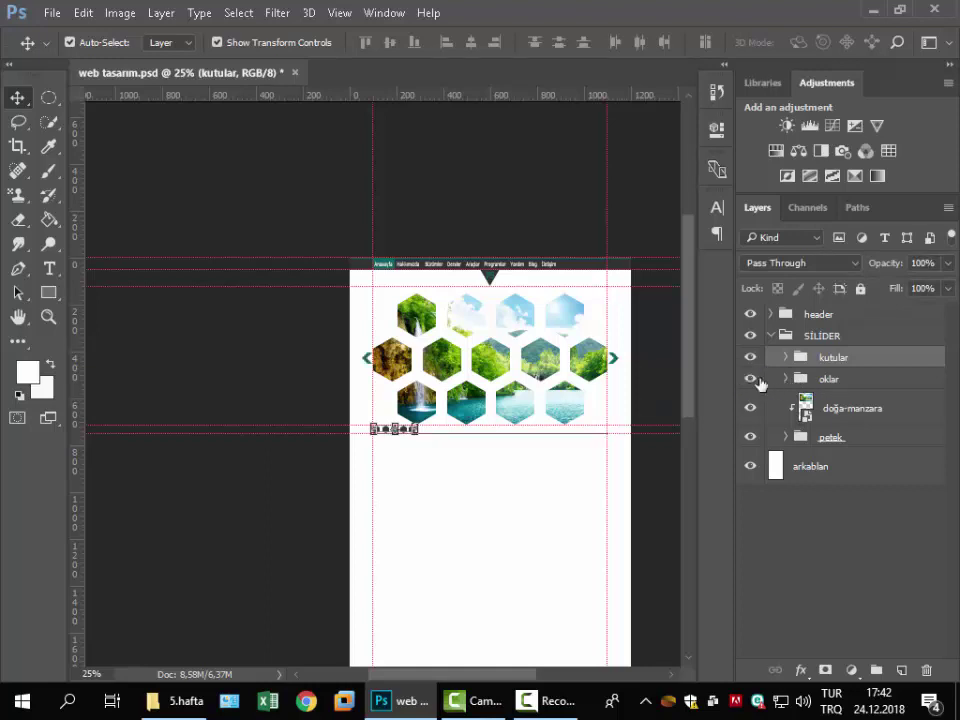
- Drag the alt çizgi divider from oklar into kutular and confirm it moves with the group
click(786, 379)
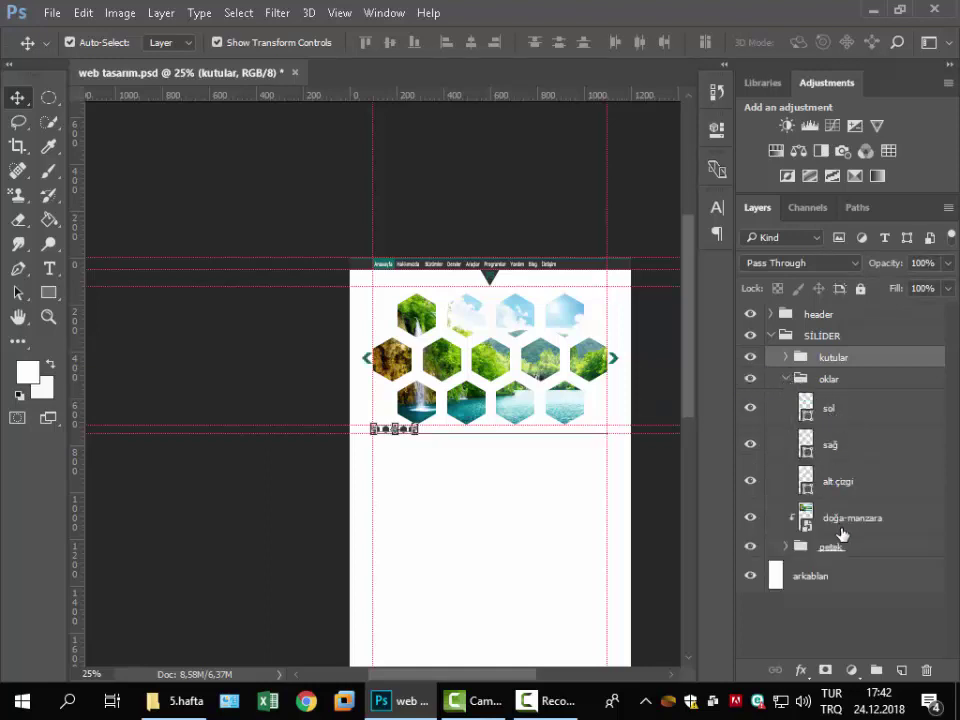
drag(848, 487, 850, 358)
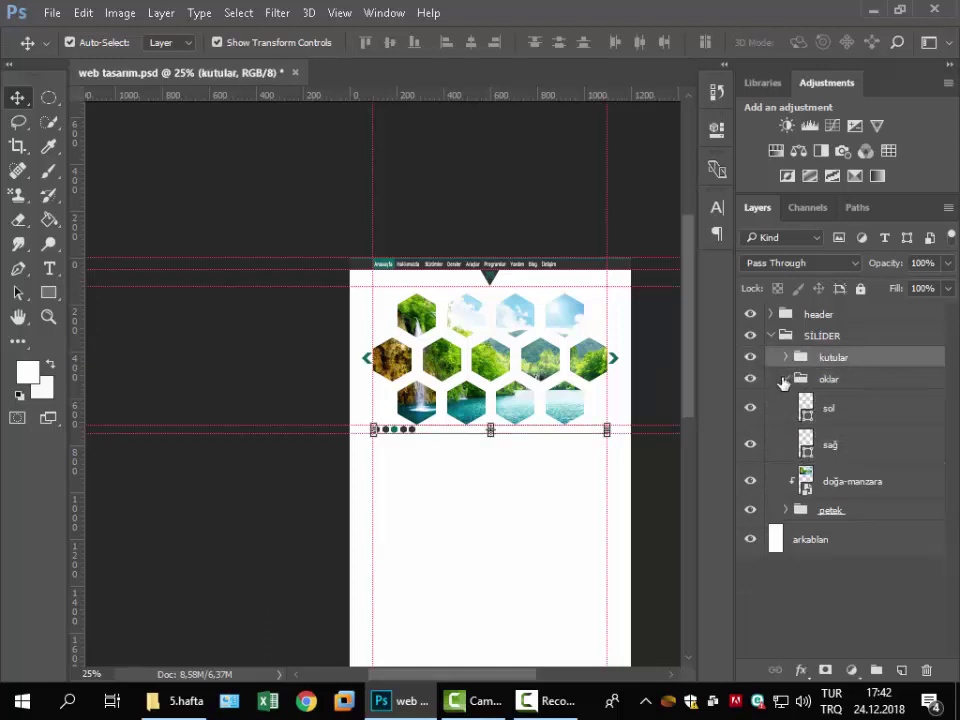
click(786, 379)
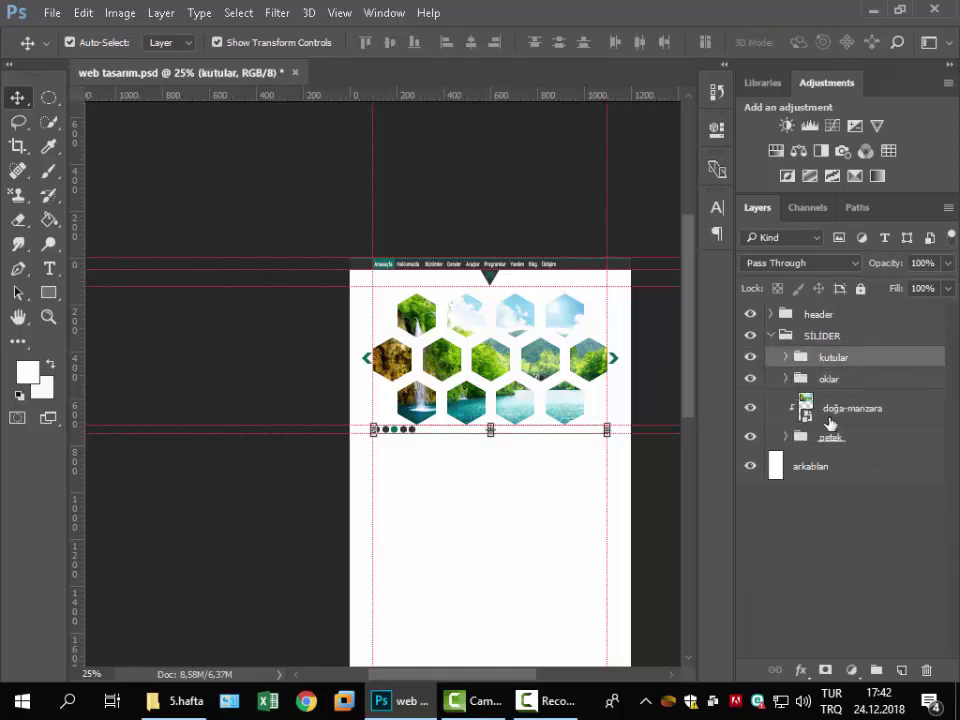
click(751, 361)
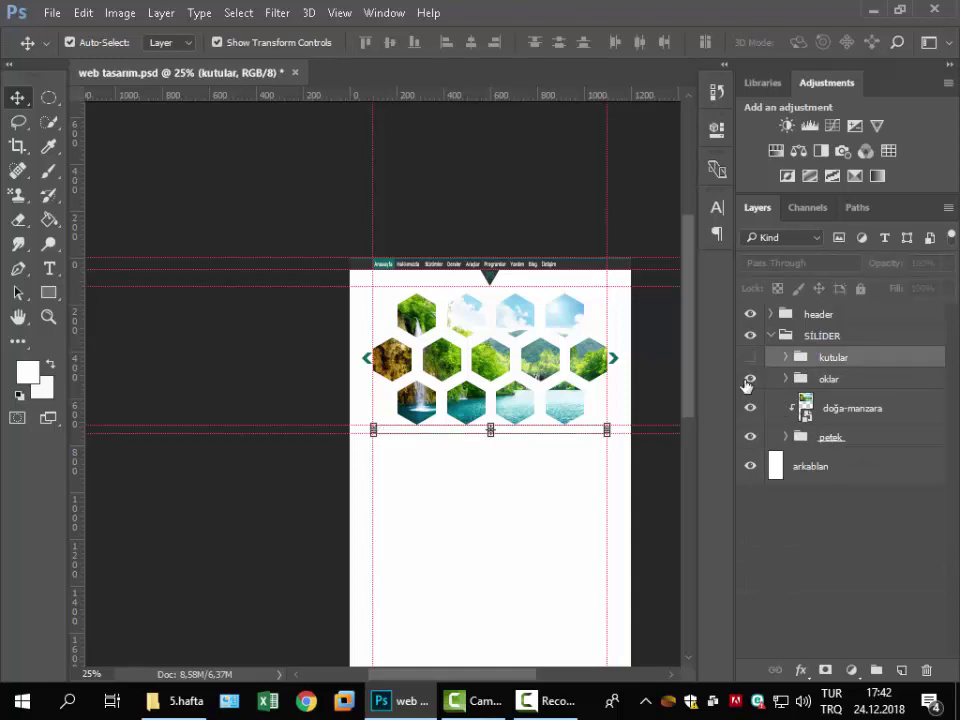
click(849, 468)
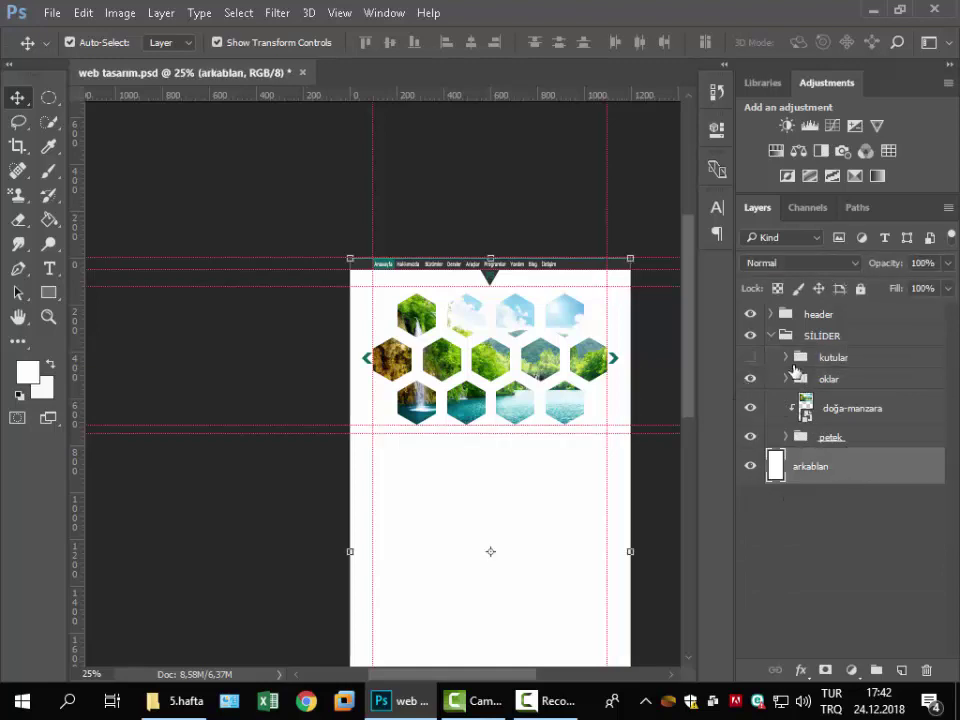
click(751, 358)
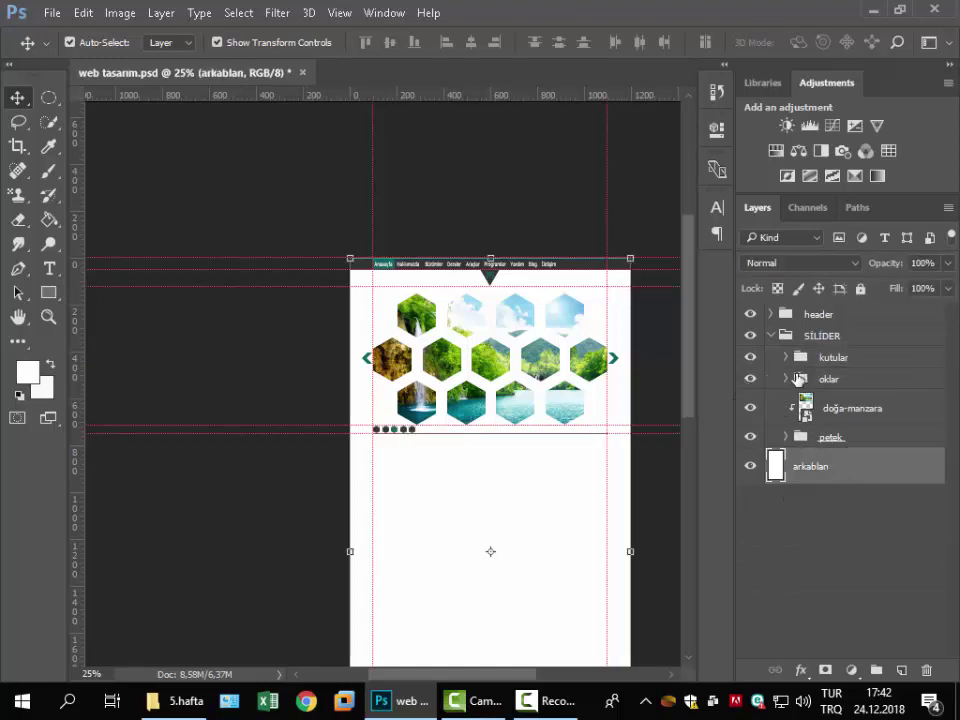
click(838, 362)
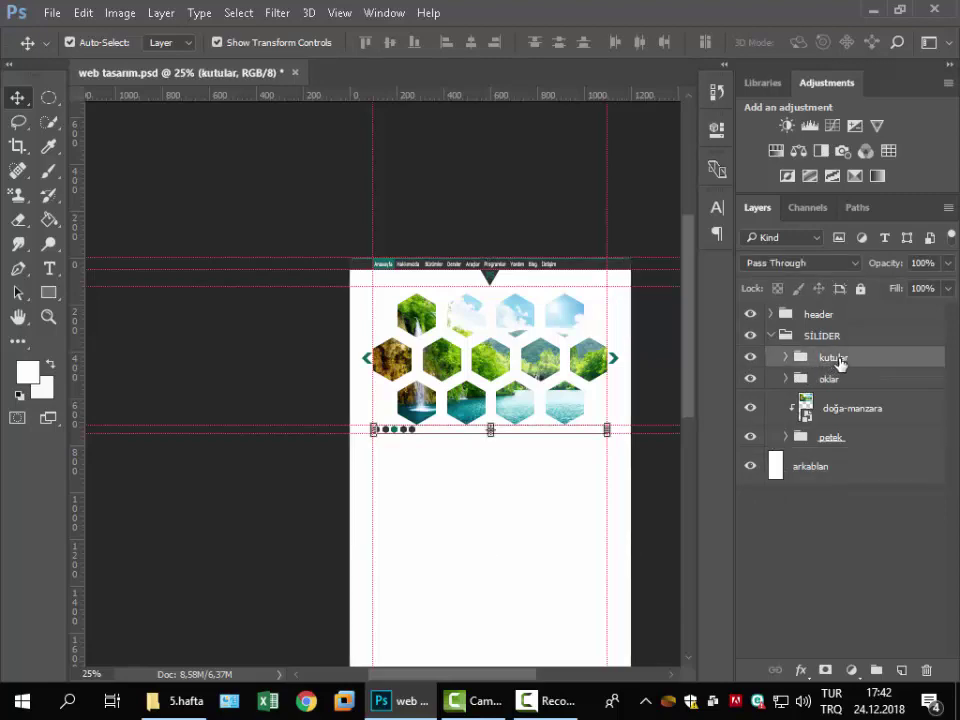
key(ctrl+plus)
key(ctrl+plus)
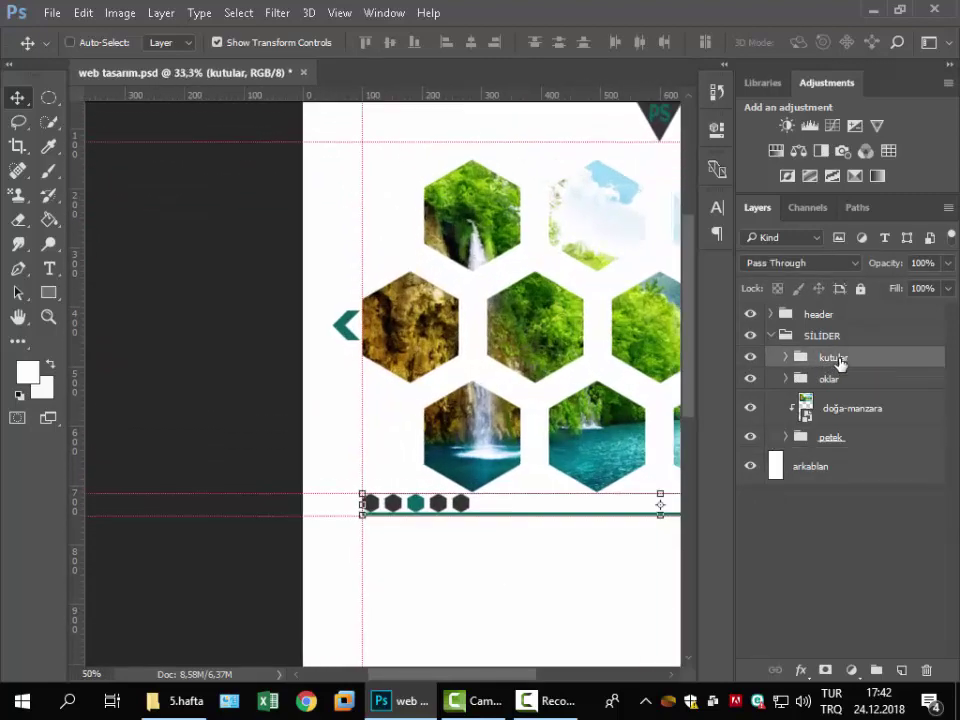
key(ctrl+plus)
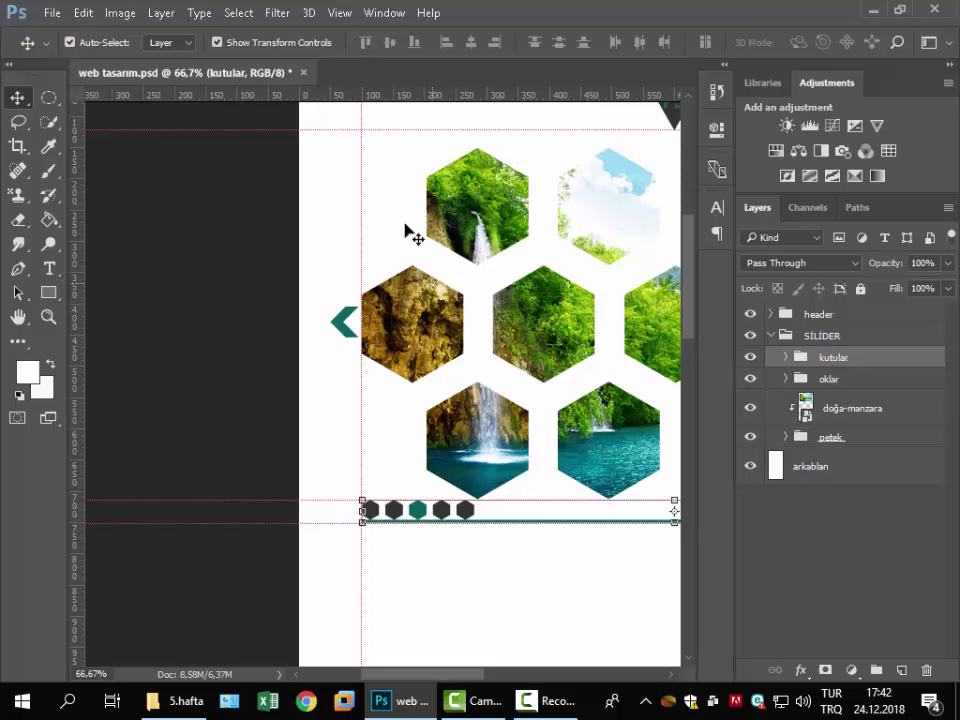
click(186, 43)
- Switch the Move tool's Auto-Select from Layer to Group and test picking groups on canvas
click(187, 44)
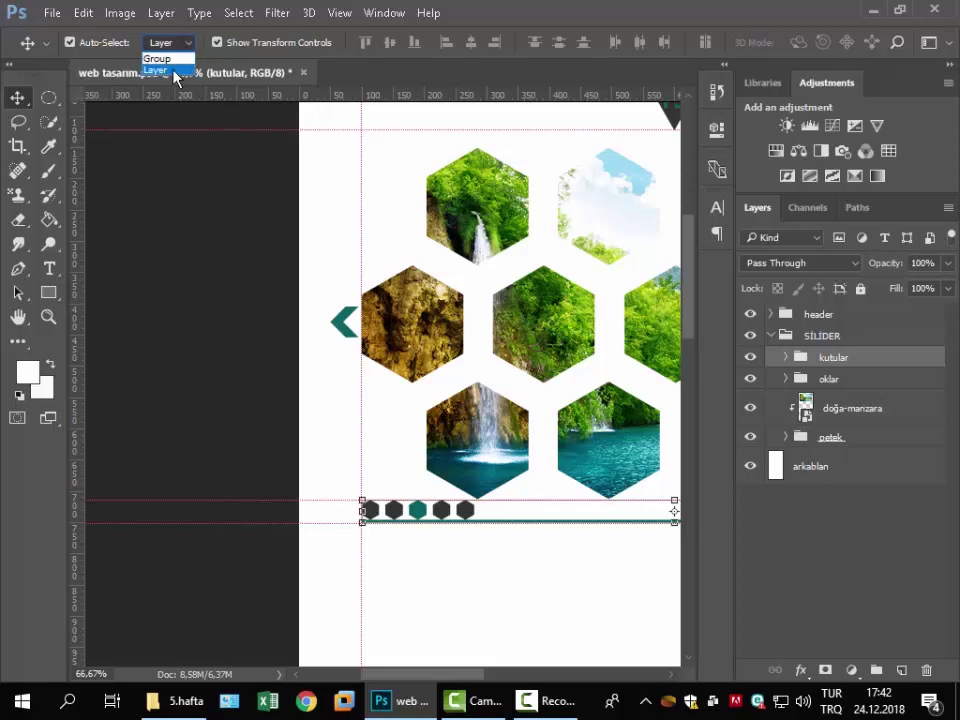
click(130, 56)
click(875, 449)
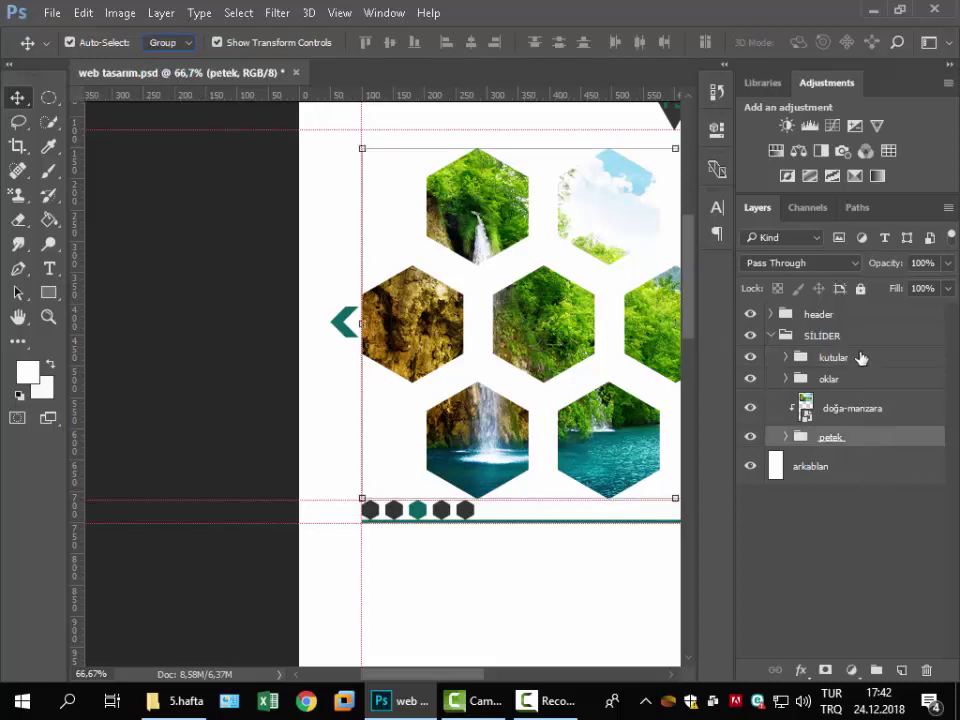
click(860, 357)
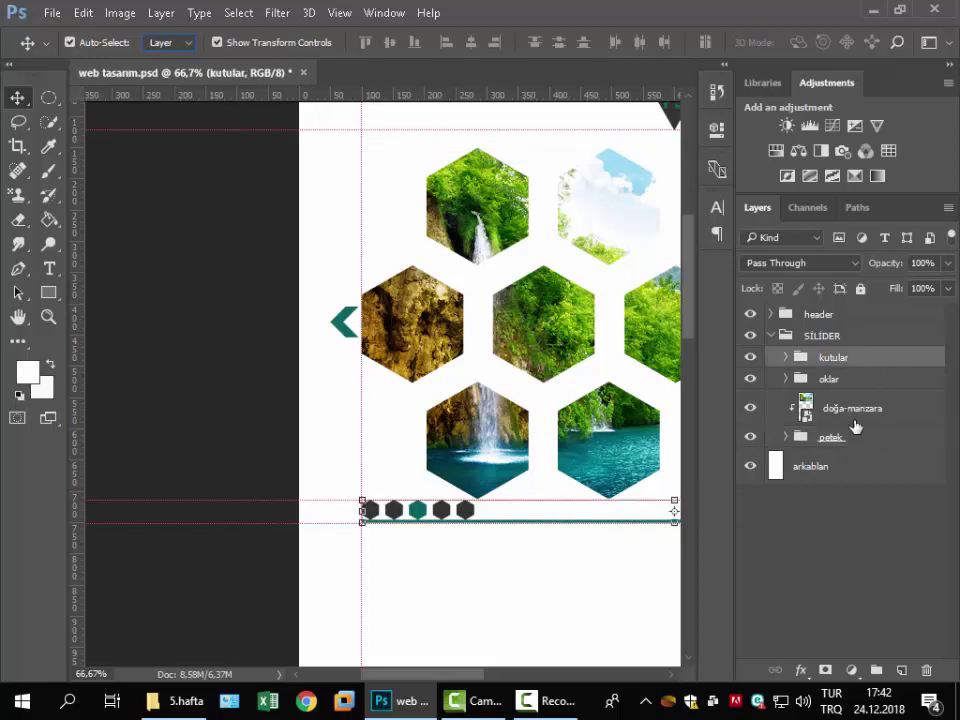
click(172, 45)
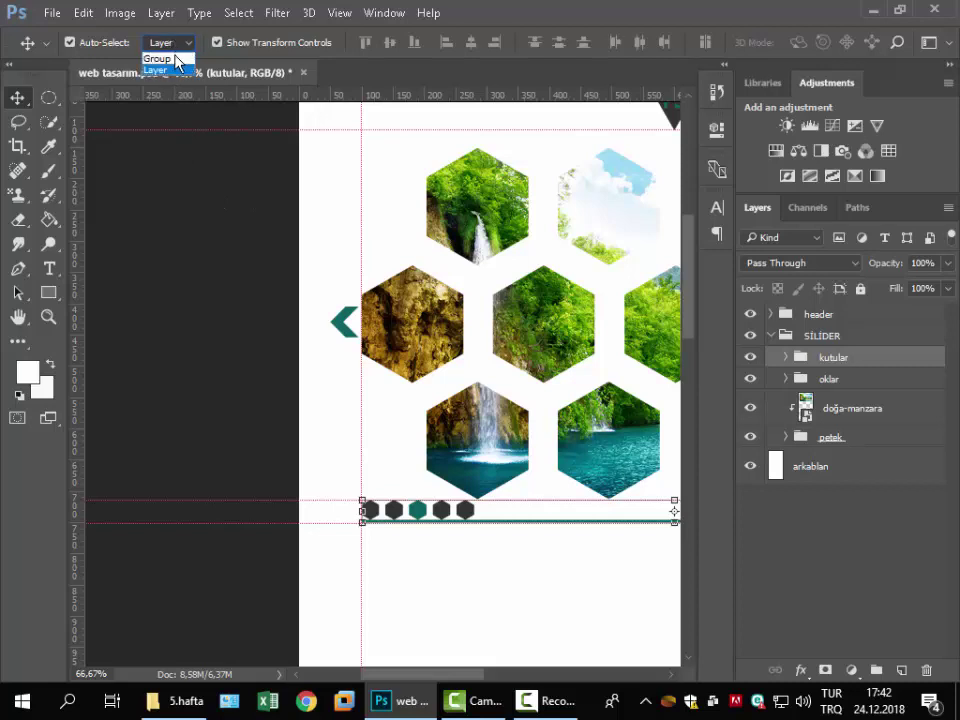
click(874, 378)
click(175, 50)
click(551, 514)
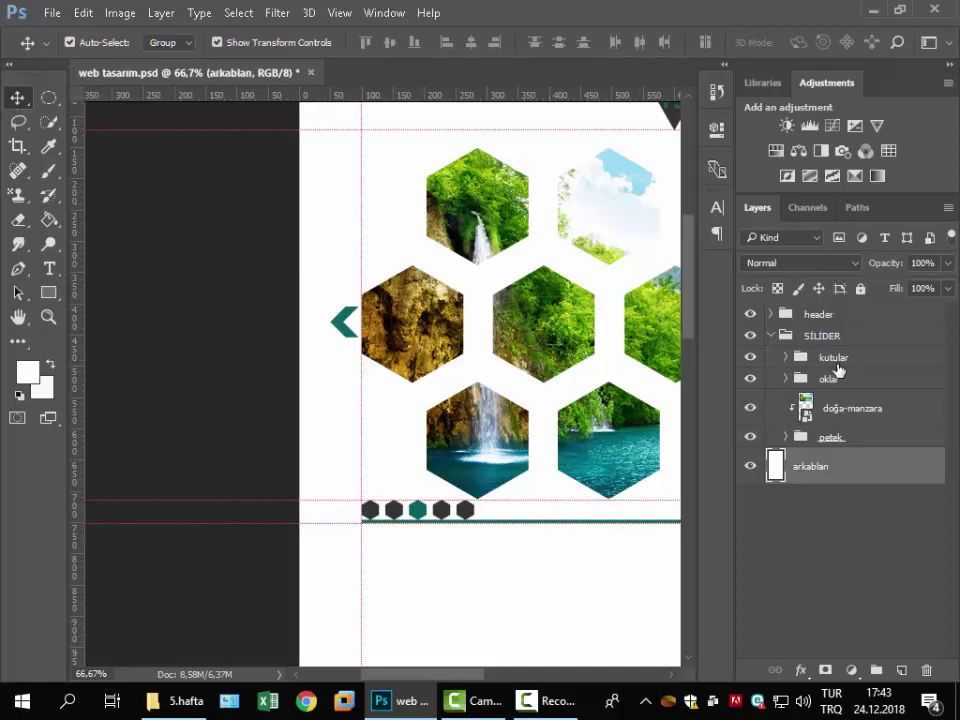
click(531, 521)
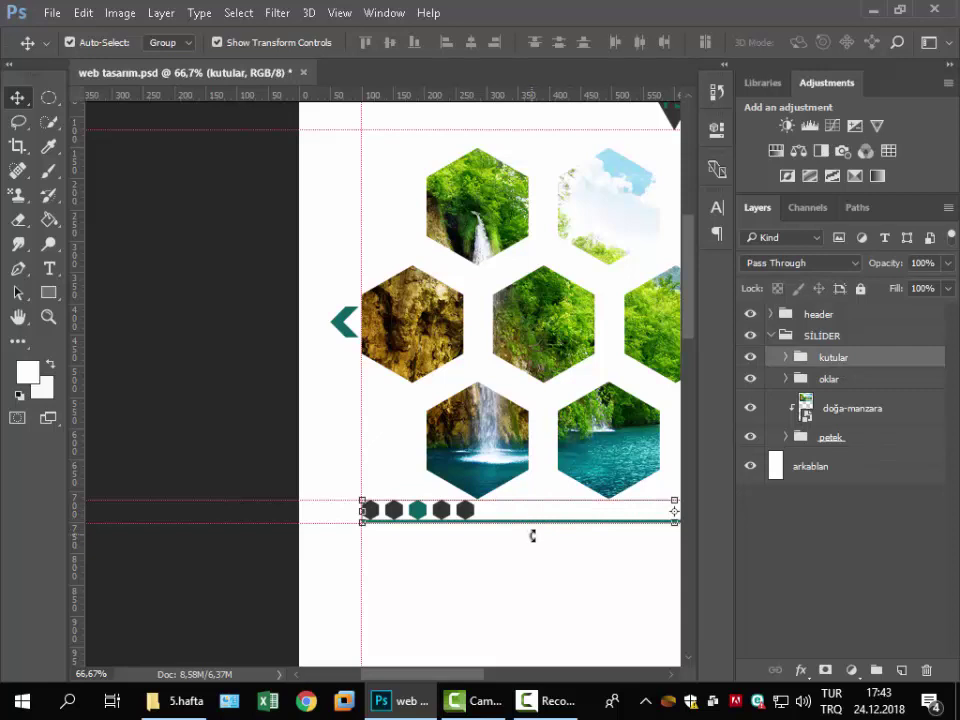
click(541, 514)
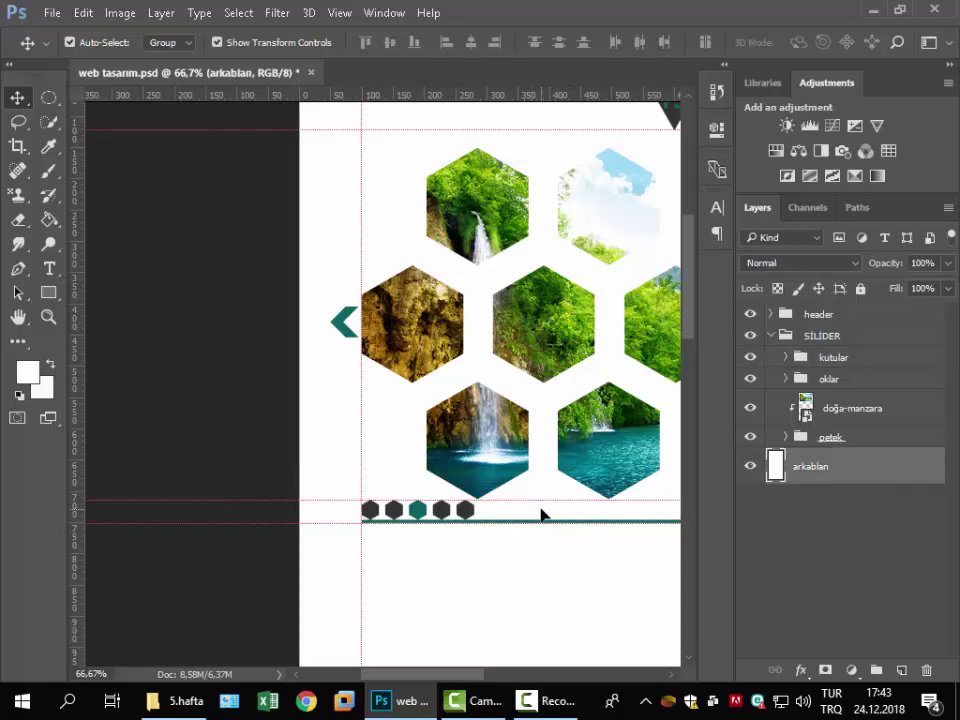
click(835, 357)
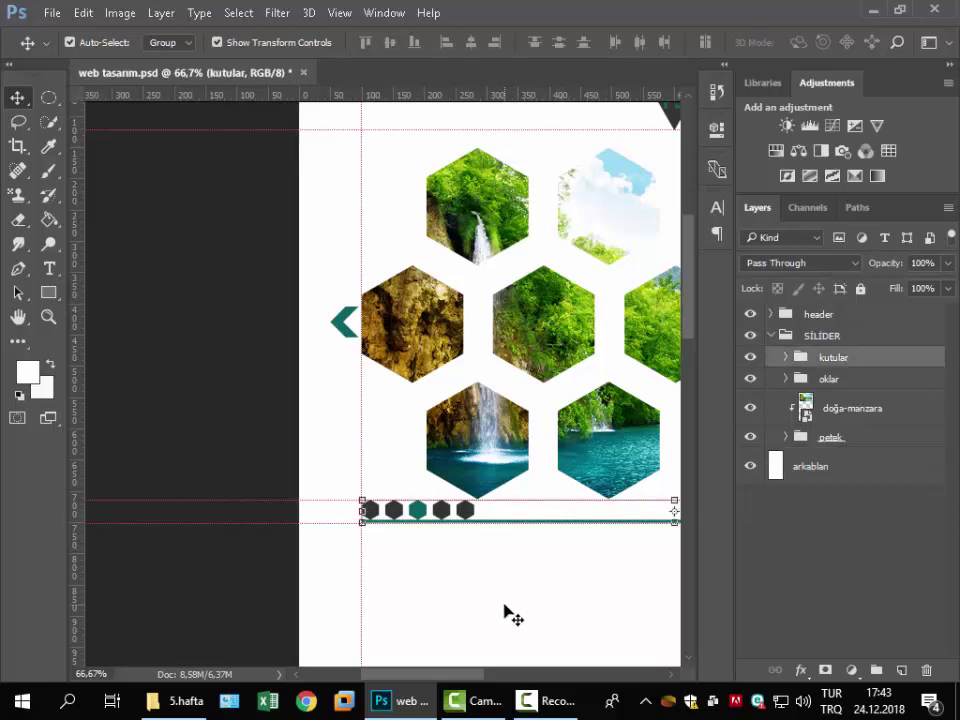
key(Down)
key(Down)
key(Down)
key(Down)
key(Down)
key(Down)
key(Down)
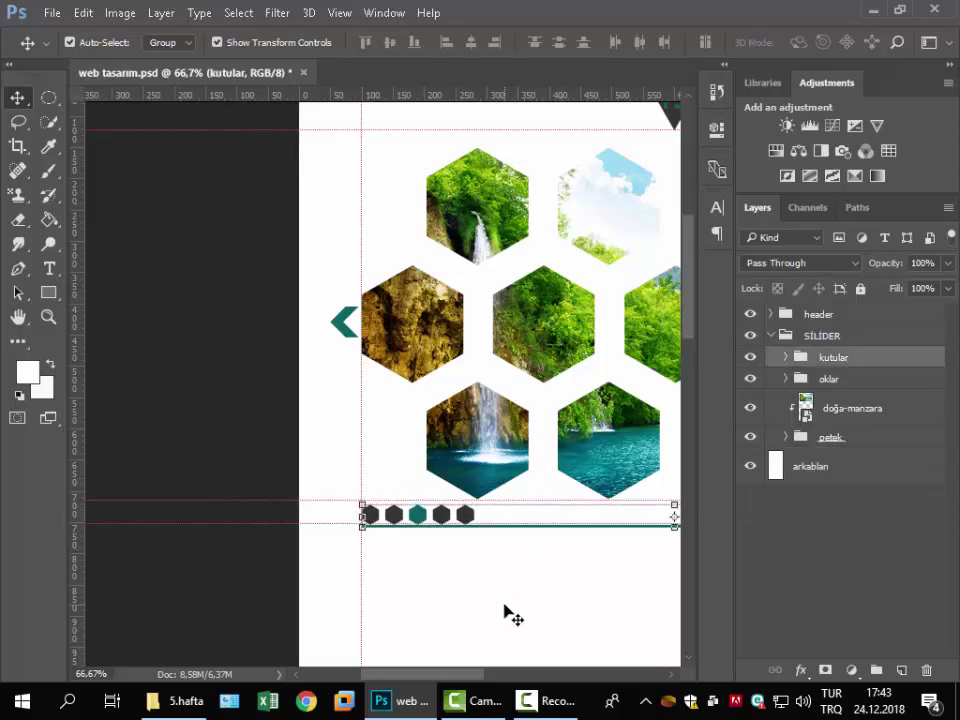
key(Down)
key(Down)
key(Down)
key(Down)
key(Down)
key(Down)
key(Down)
key(Down)
key(Down)
key(Down)
key(Down)
key(Down)
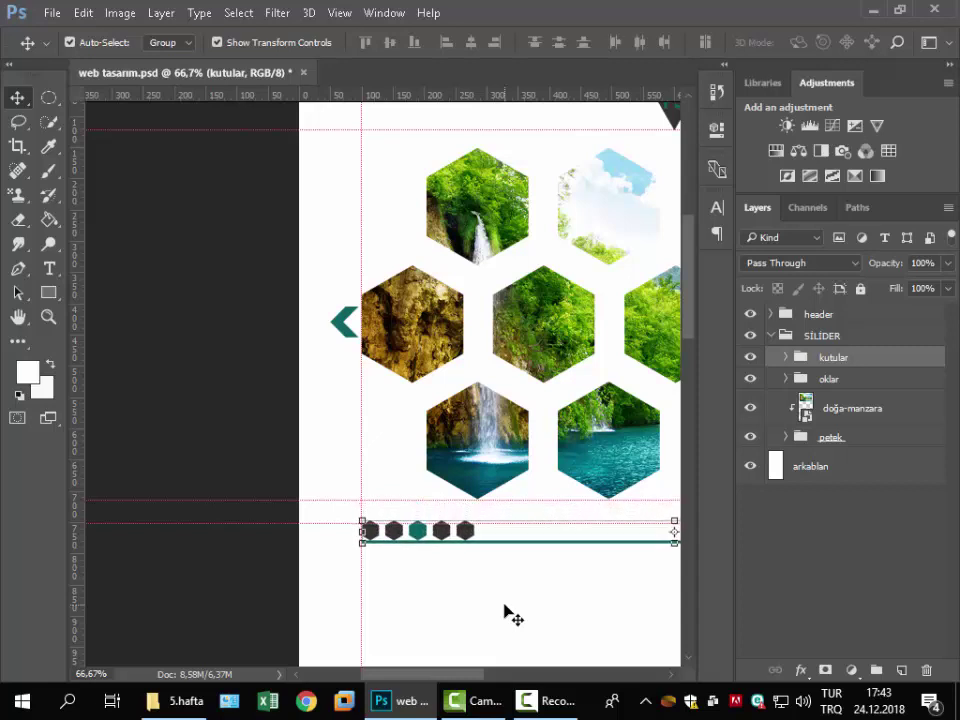
key(Down)
key(Down)
key(Down)
key(Down)
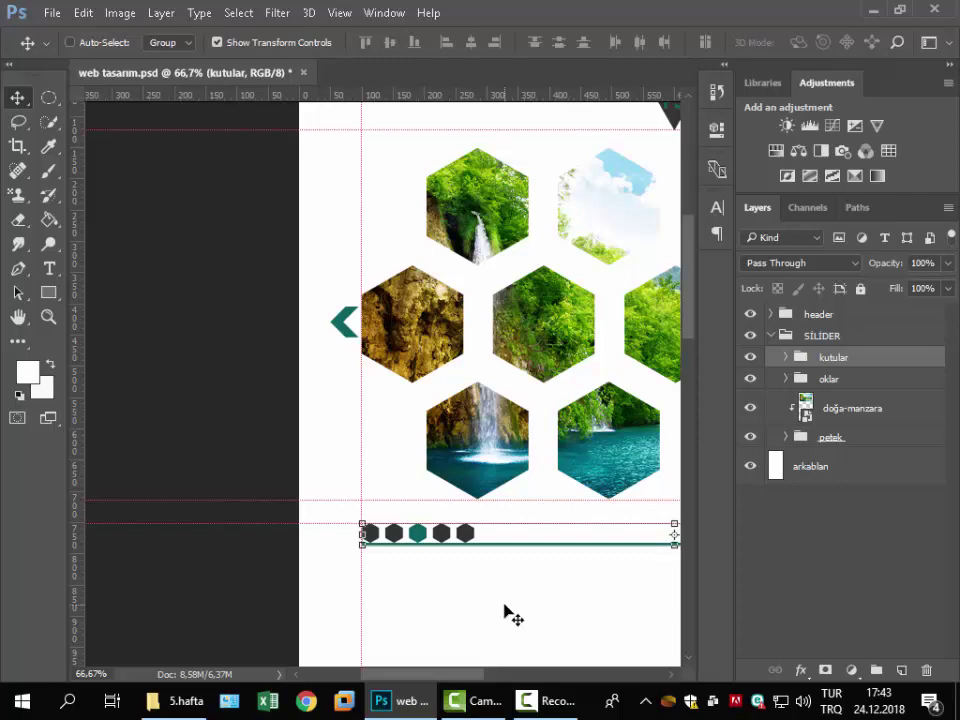
key(ctrl+minus)
key(ctrl+minus)
key(ctrl+minus)
key(ctrl+minus)
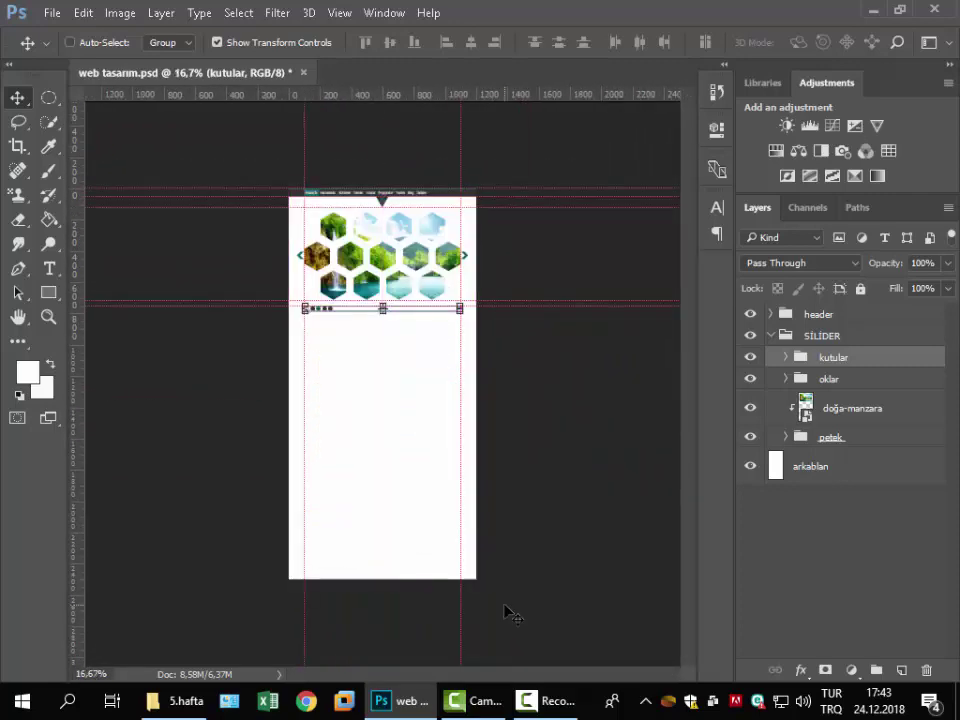
key(ctrl+plus)
key(ctrl+plus)
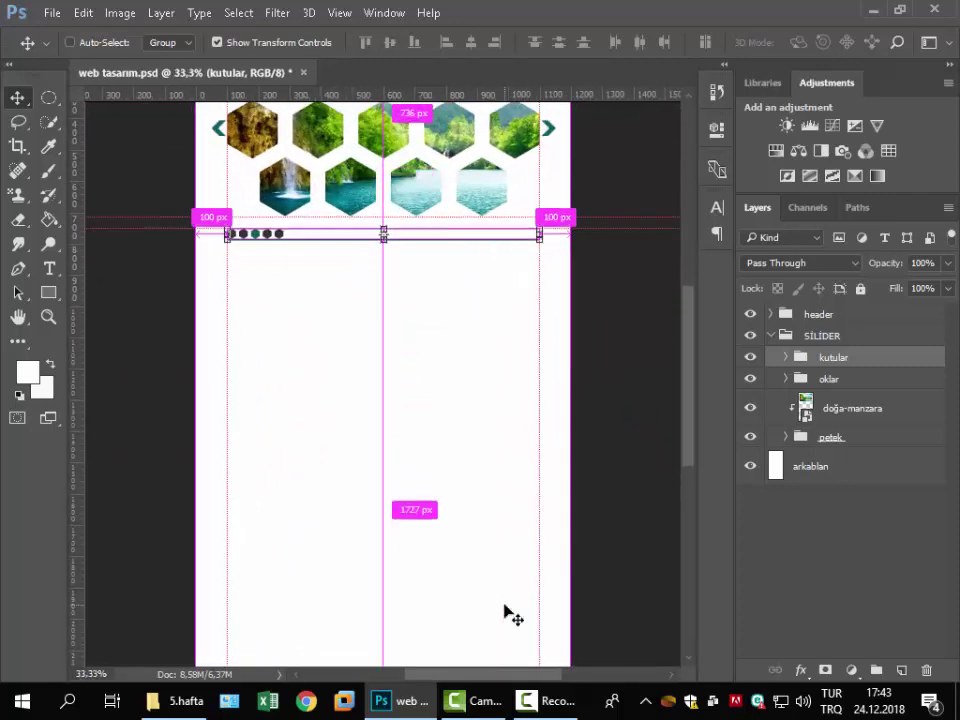
click(903, 412)
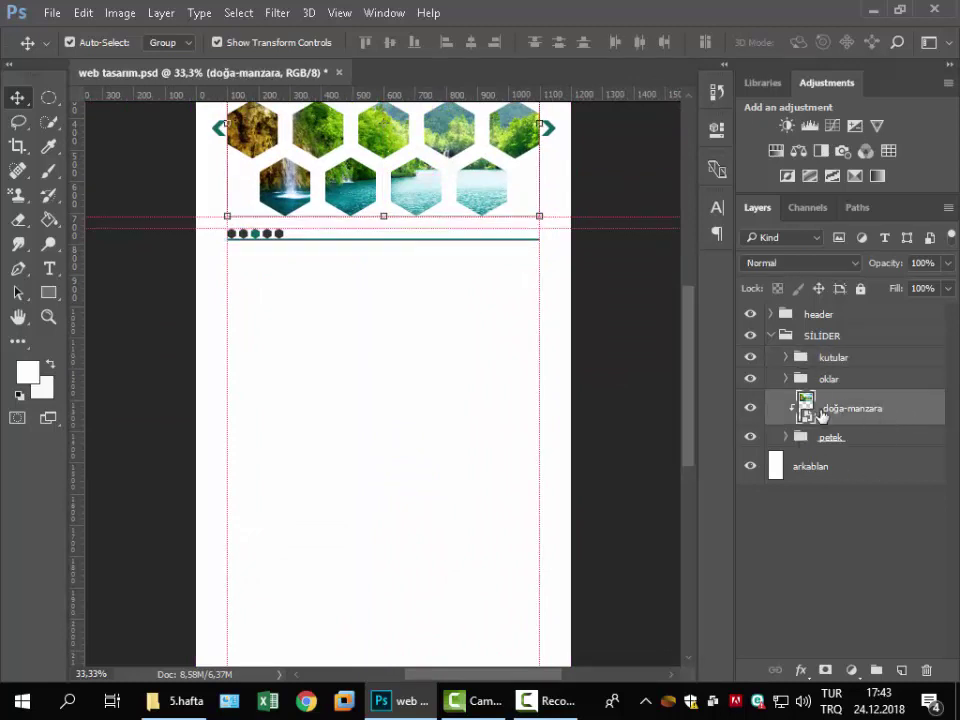
scroll(358, 336, up, 3)
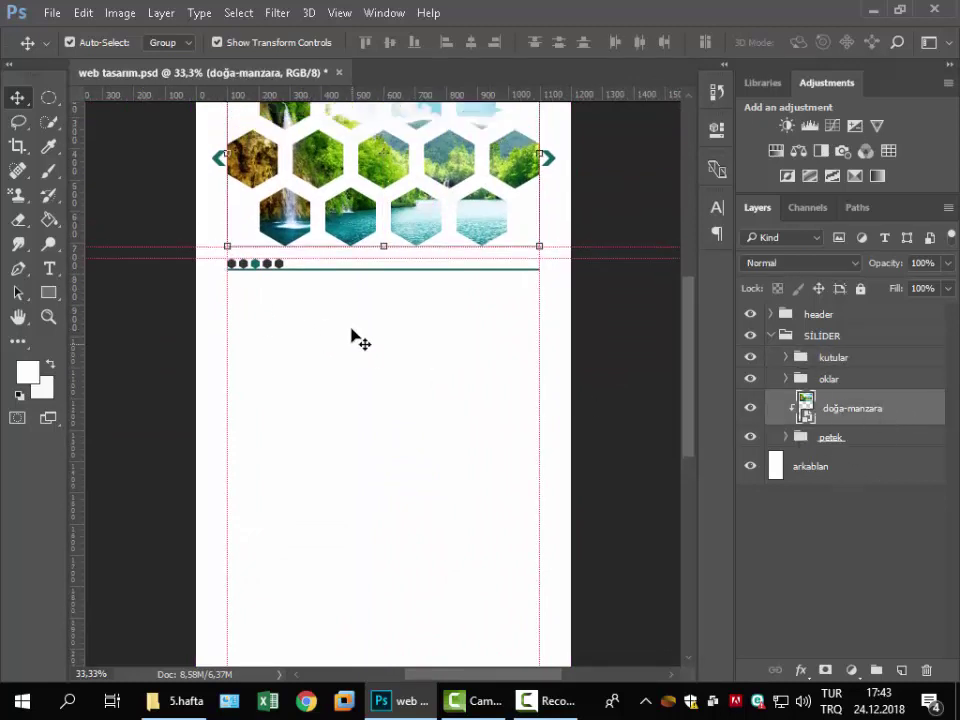
click(549, 690)
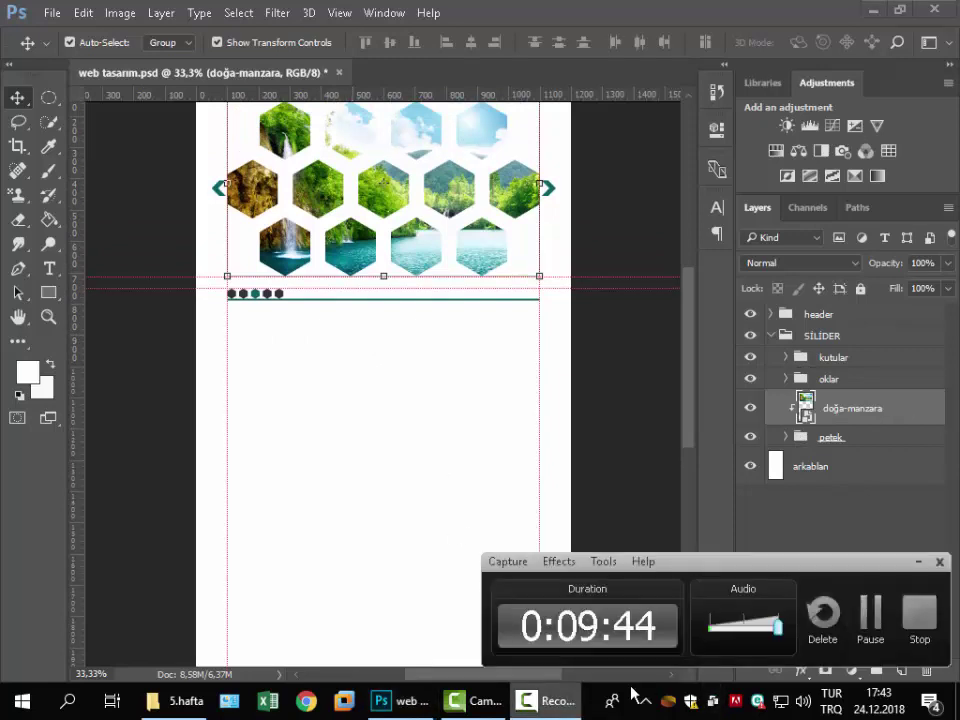
- Add a guide near Y 820 px and draw a 1000 px wide rectangle beneath it
click(865, 628)
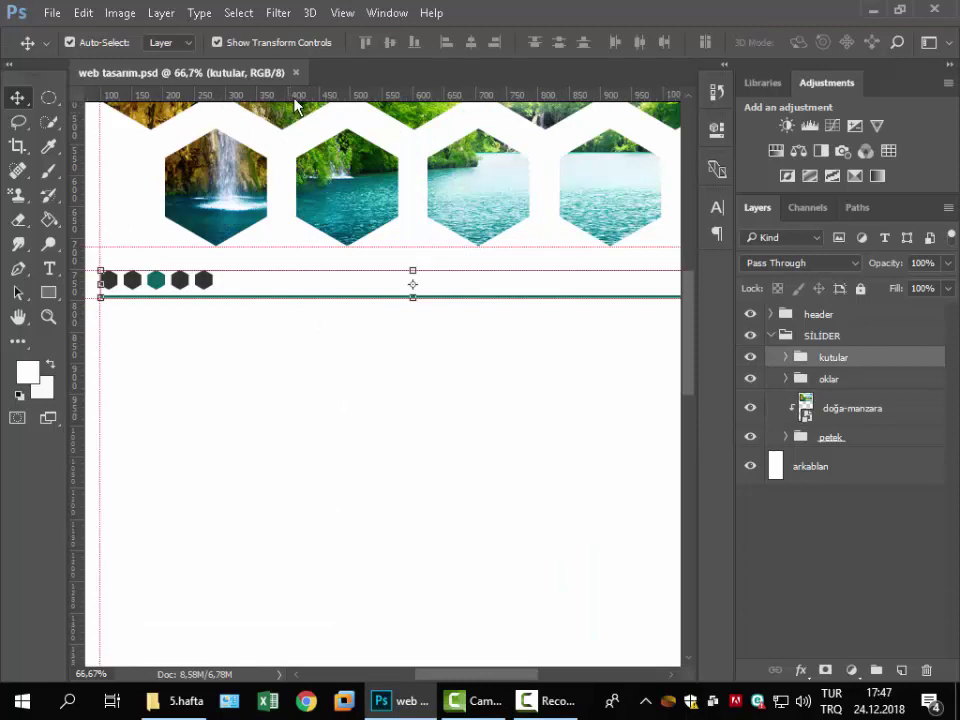
drag(297, 102, 301, 325)
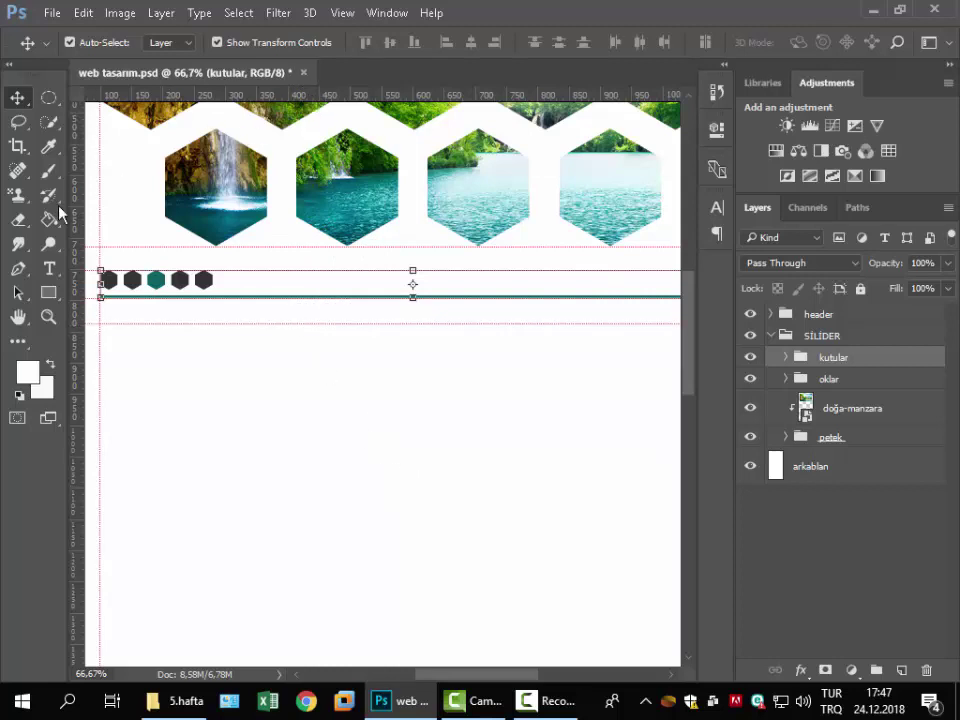
click(49, 294)
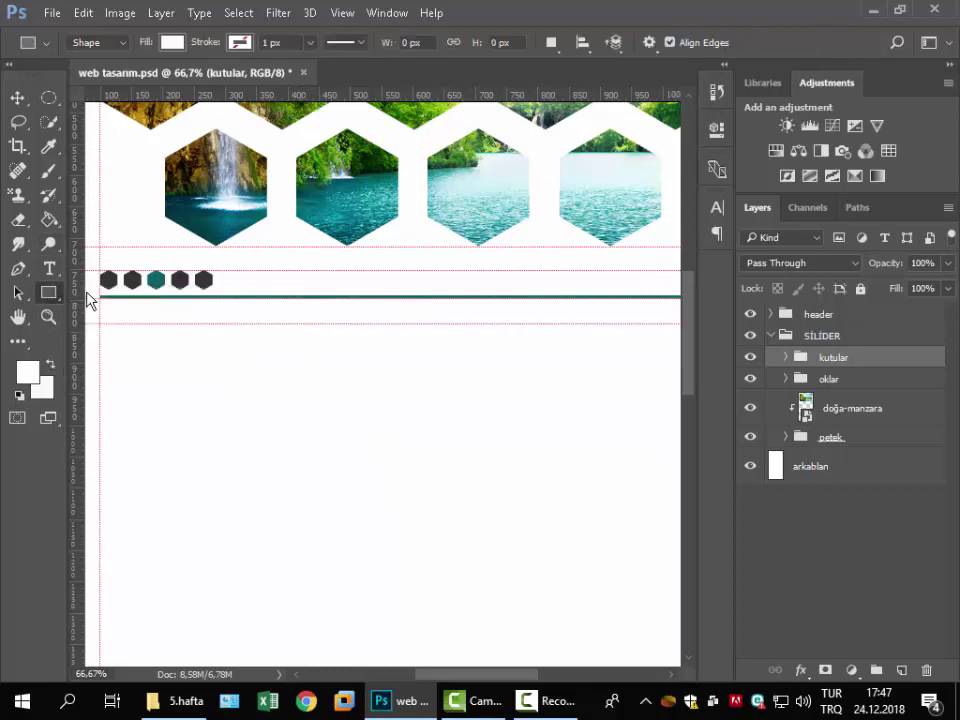
mouse_move(100, 324)
mouse_down()
mouse_move(272, 634)
mouse_move(705, 632)
mouse_move(558, 638)
mouse_up()
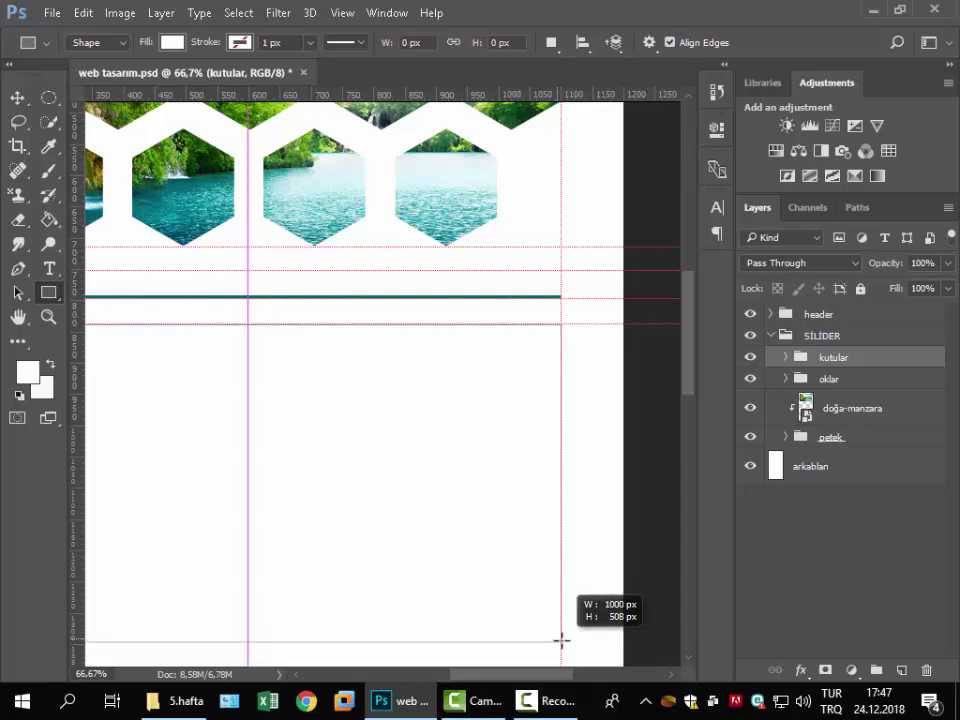
drag(557, 638, 563, 647)
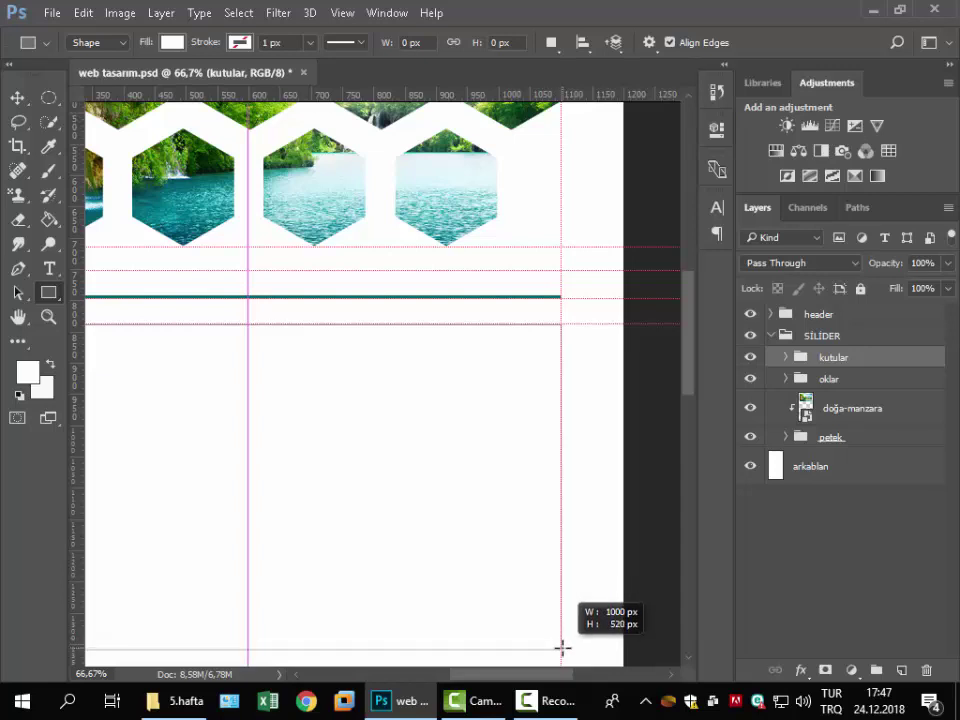
drag(563, 647, 564, 659)
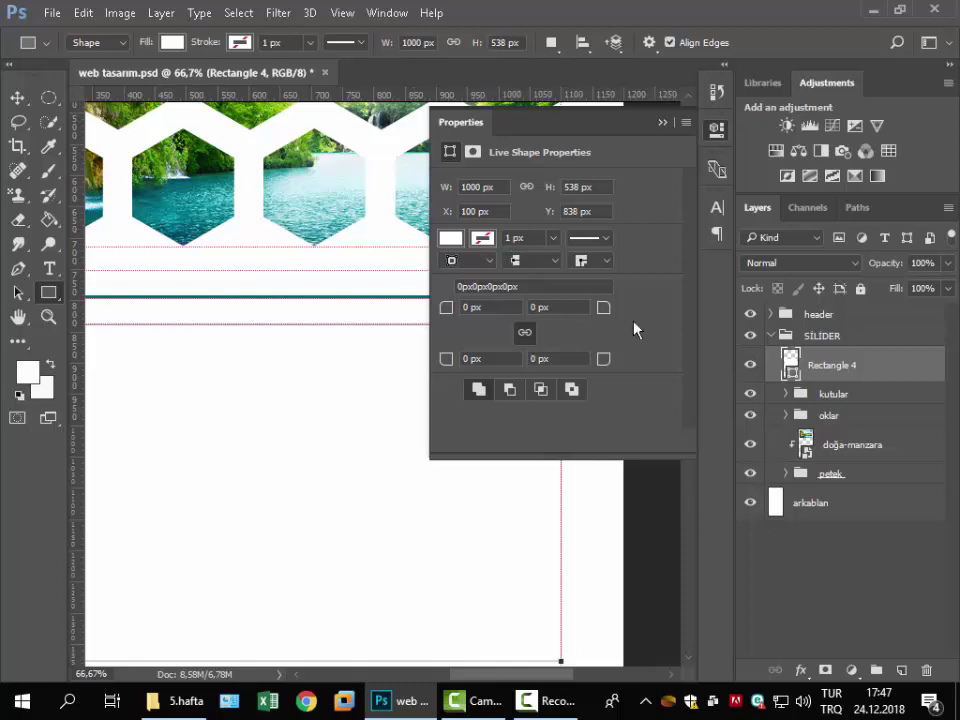
- Eyedrop the divider's teal #0a6261 as Rectangle 4's fill colour
double_click(789, 368)
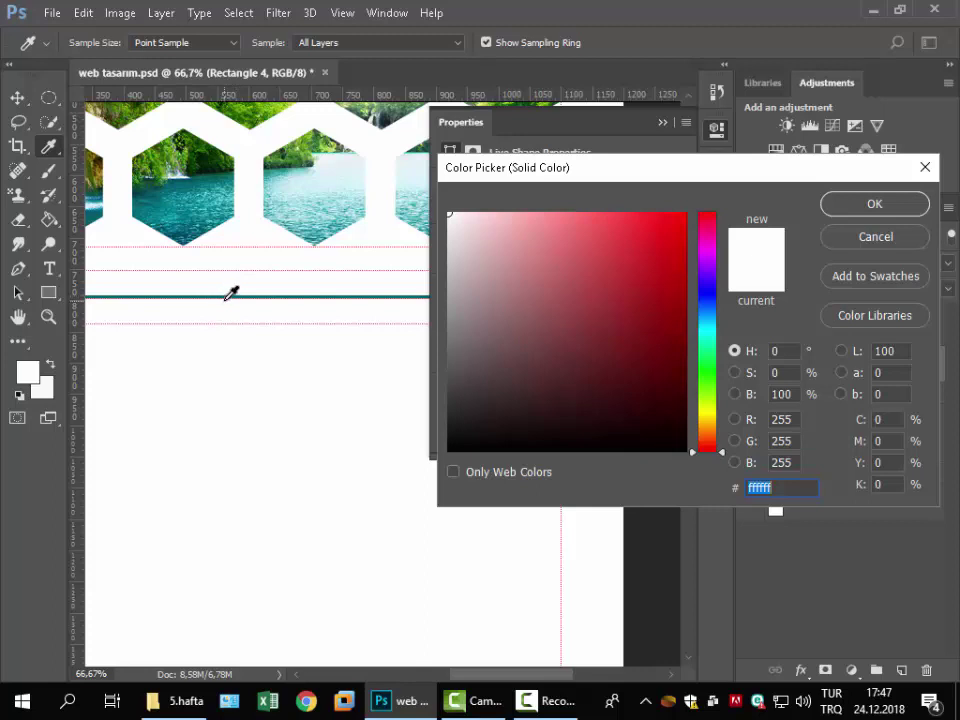
click(227, 296)
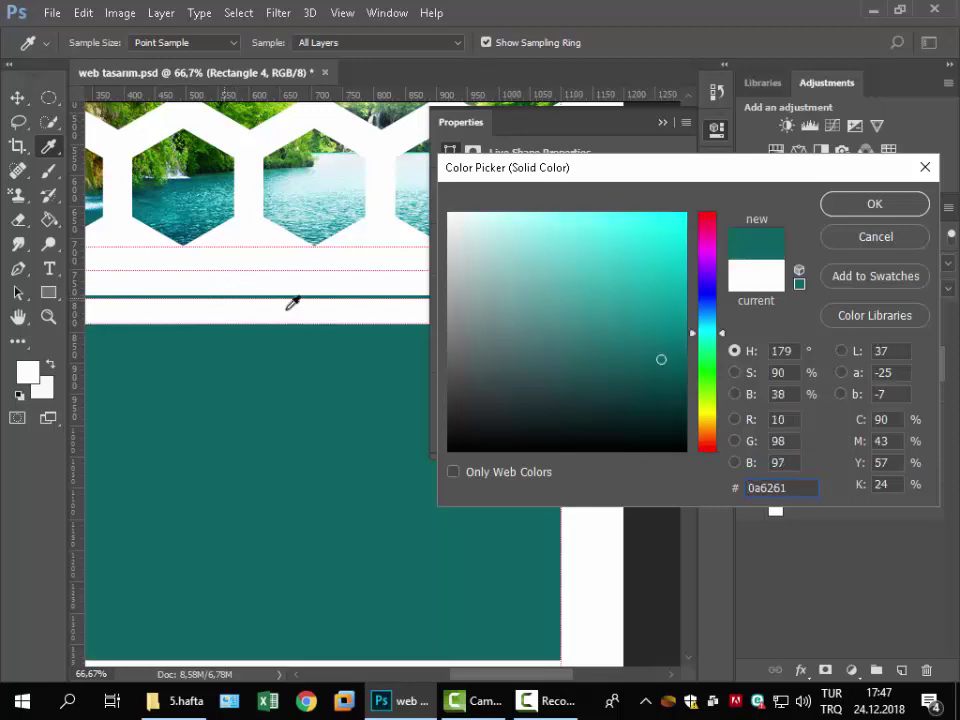
click(876, 205)
text(600)
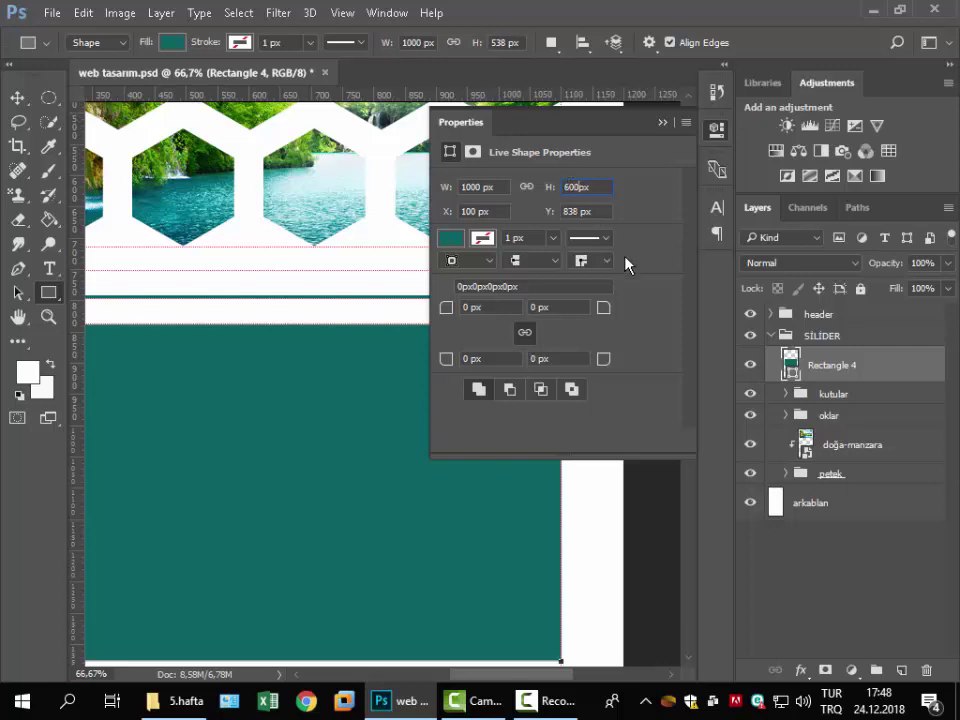
- Set Rectangle 4 to X 0, width 1200 px and height 500 px in Properties
key(Return)
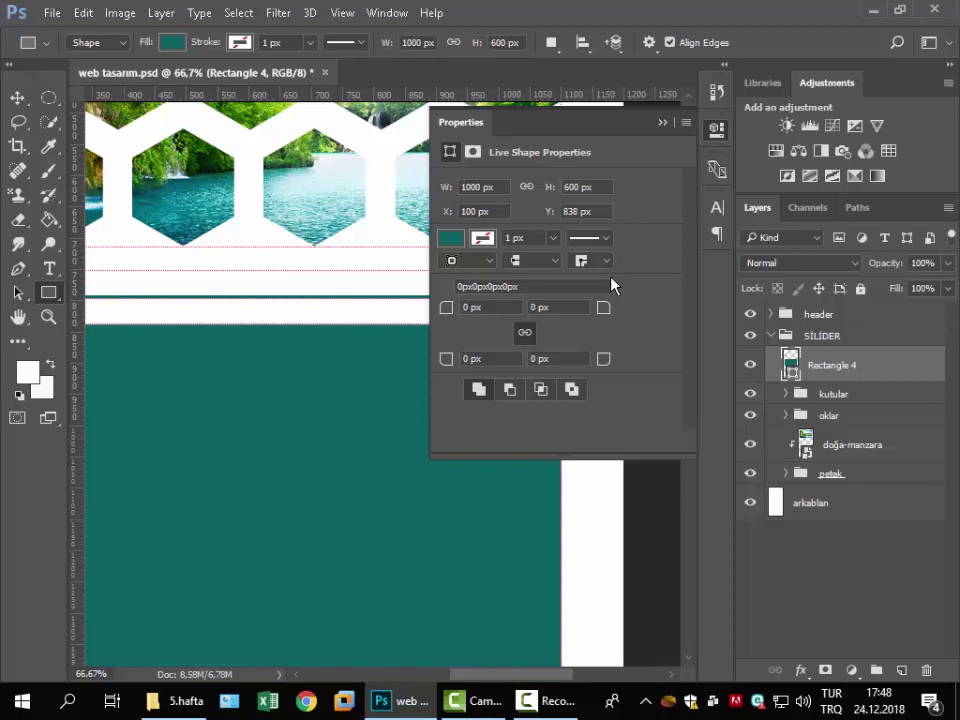
click(660, 124)
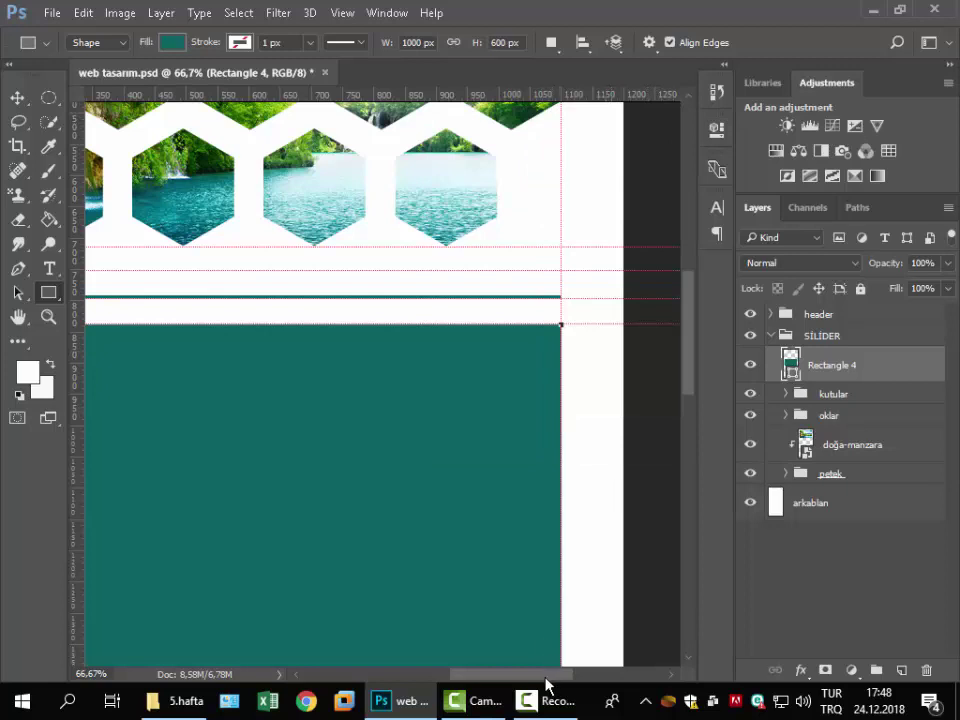
drag(546, 678, 480, 680)
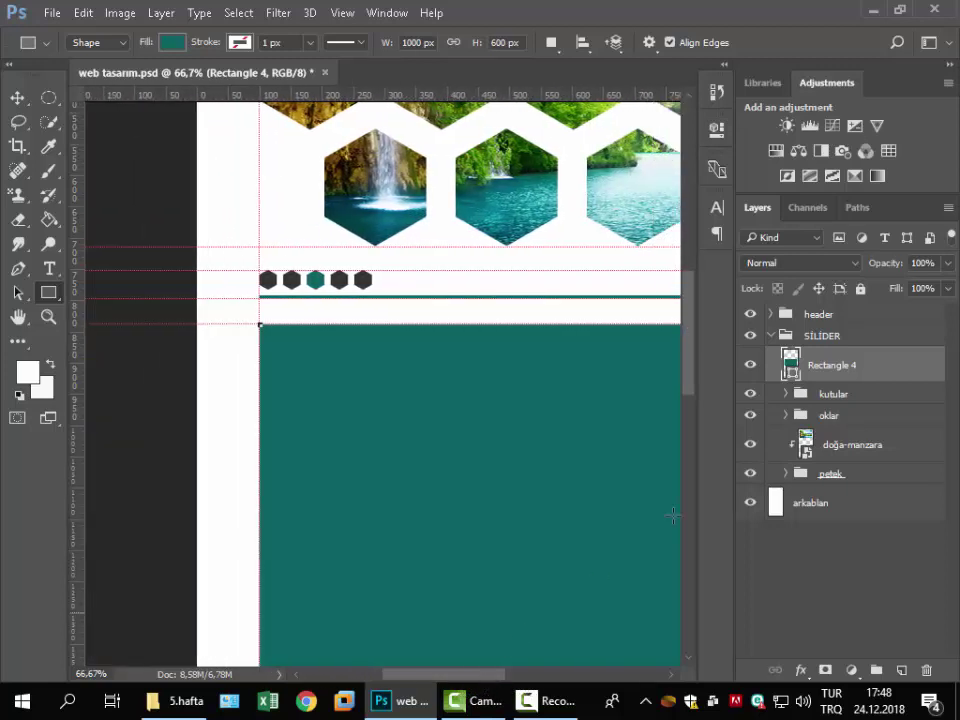
click(718, 131)
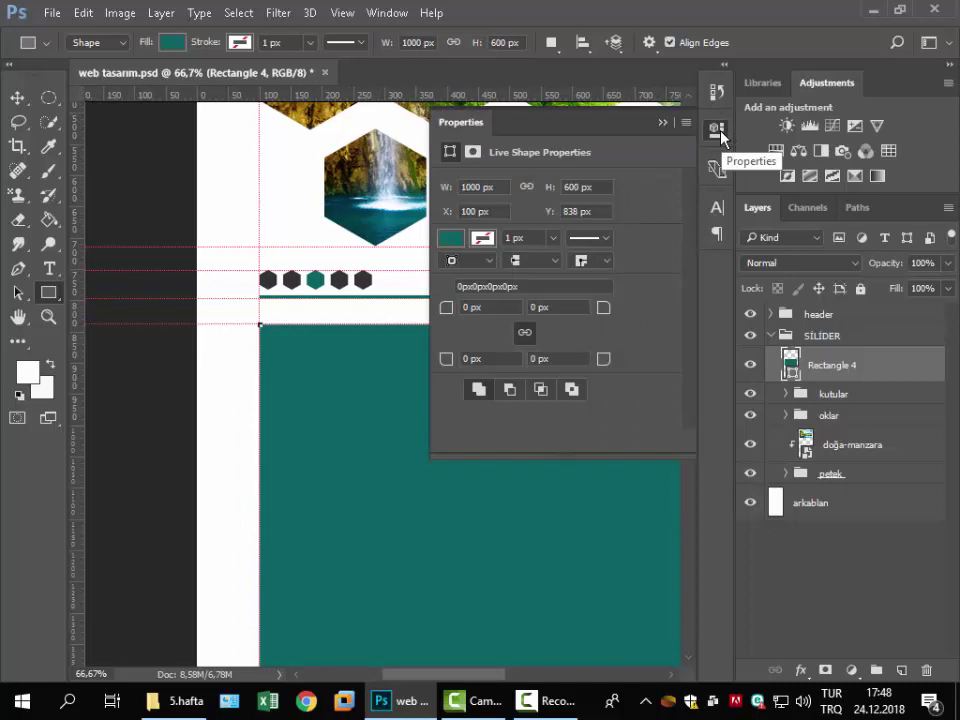
click(718, 131)
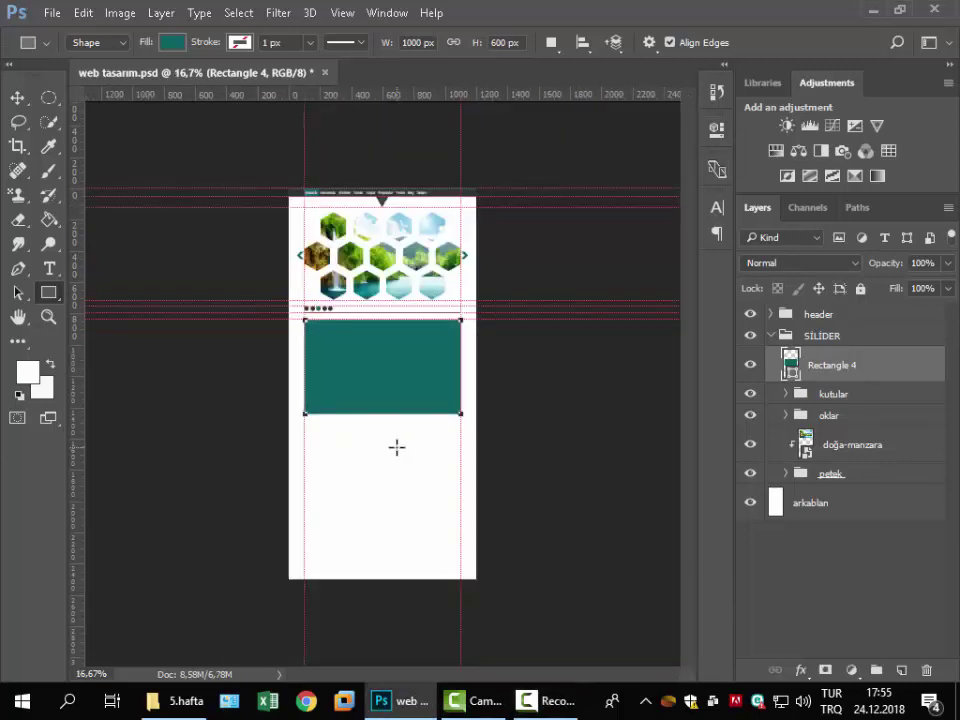
key(ctrl+plus)
key(ctrl+plus)
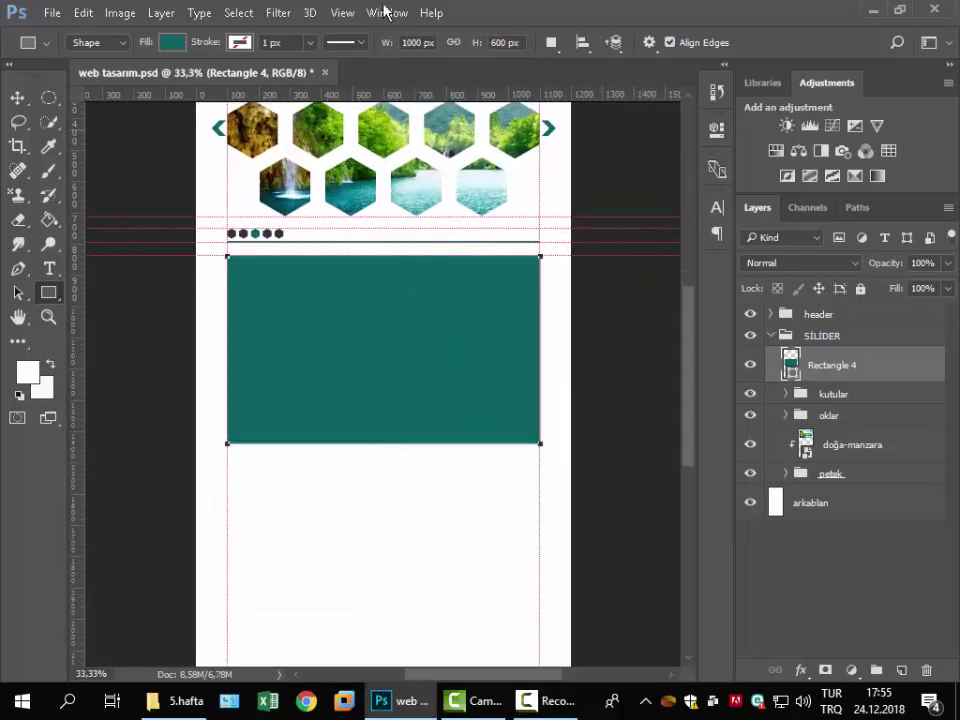
click(716, 128)
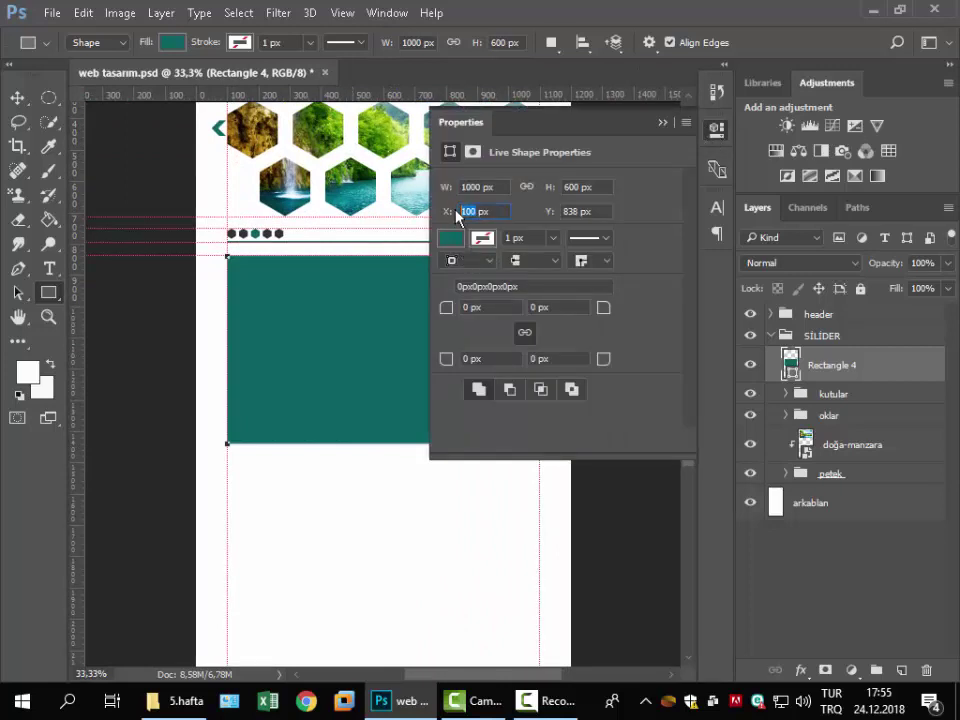
text(0)
key(Return)
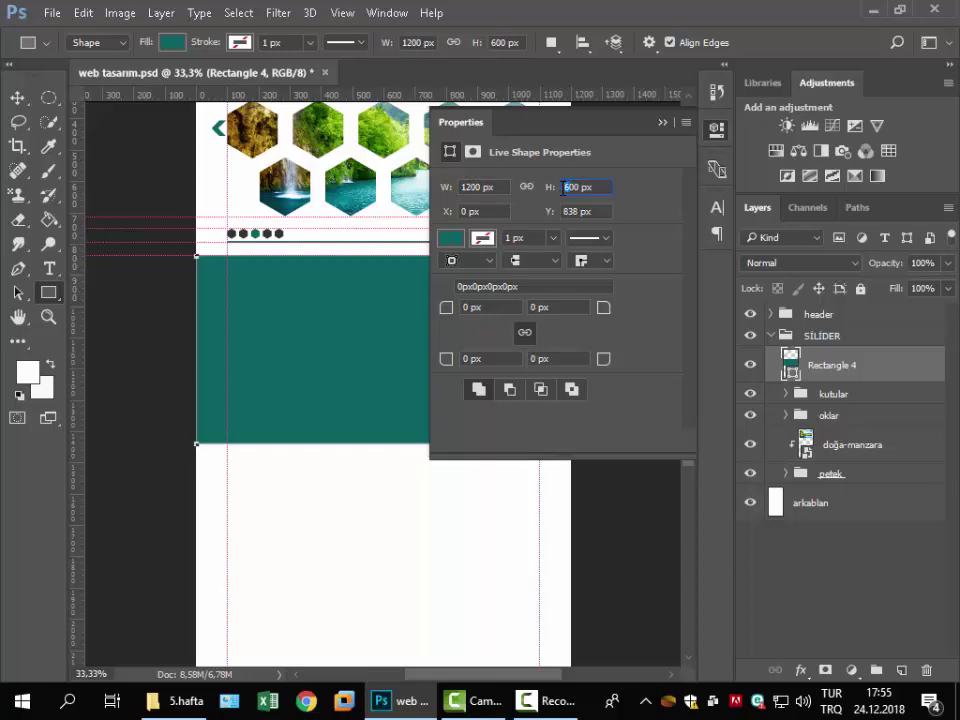
text(500)
key(Return)
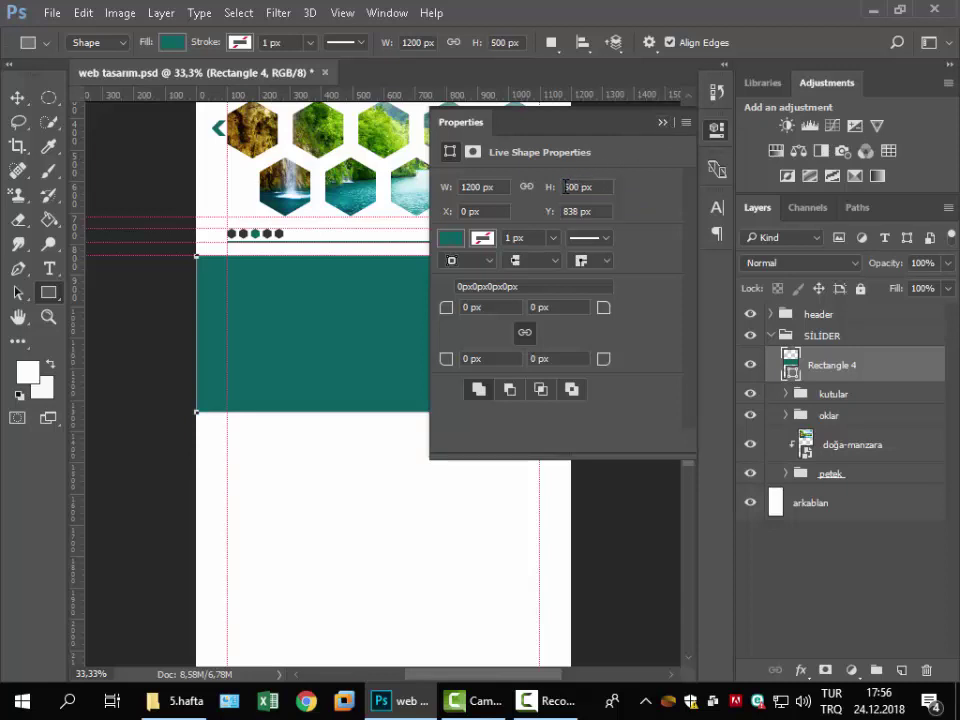
click(657, 123)
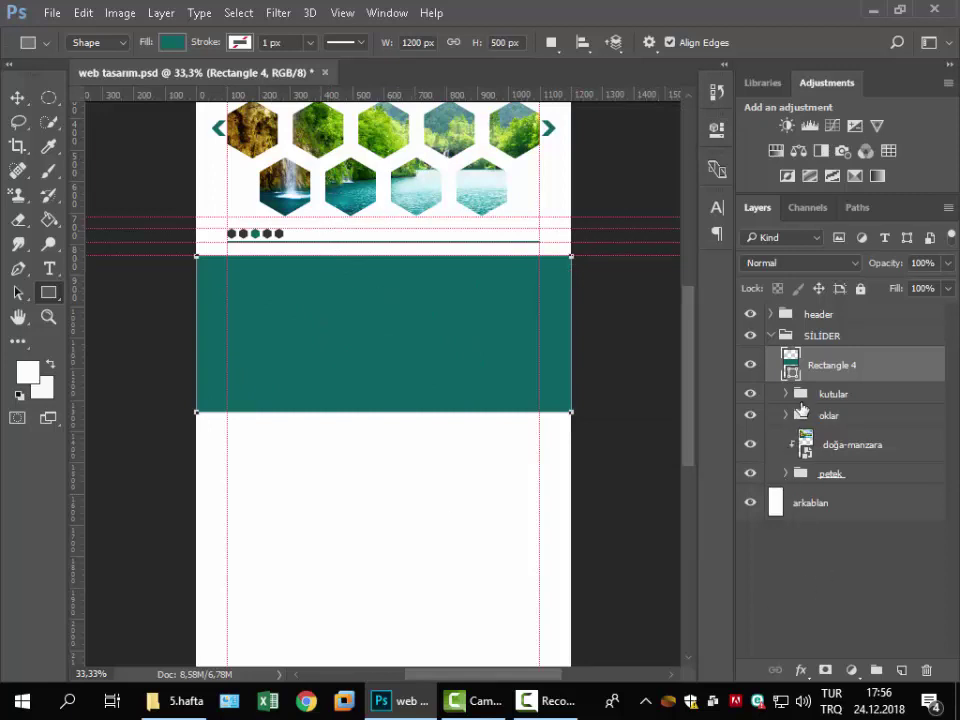
- Duplicate the Polygon 2 copy 6 hexagon in the petek group as Polygon 2 copy 11
click(788, 474)
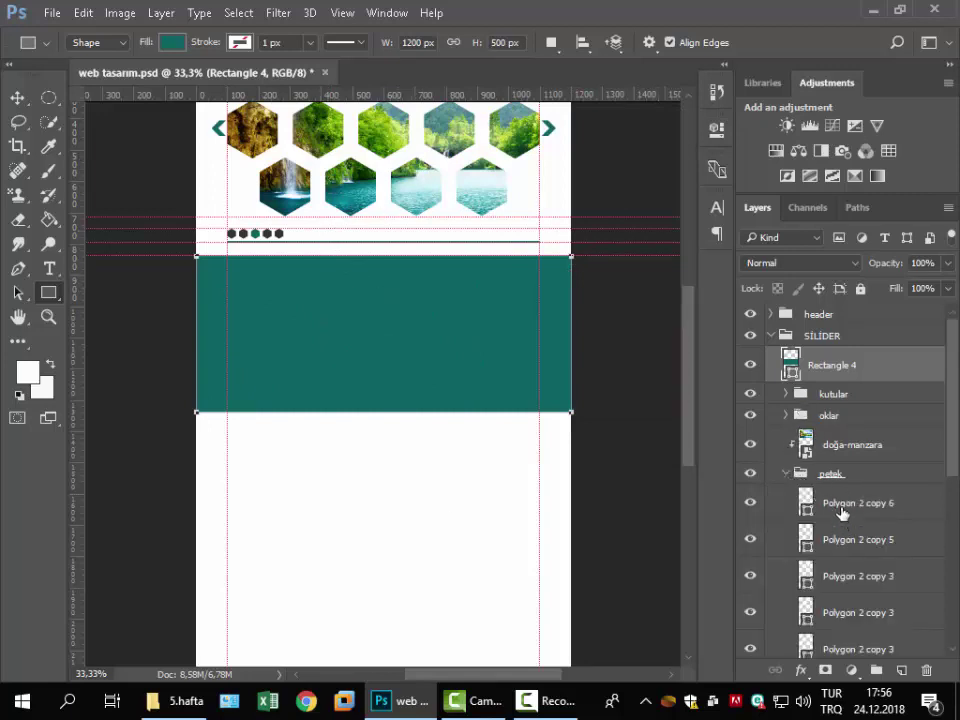
click(843, 510)
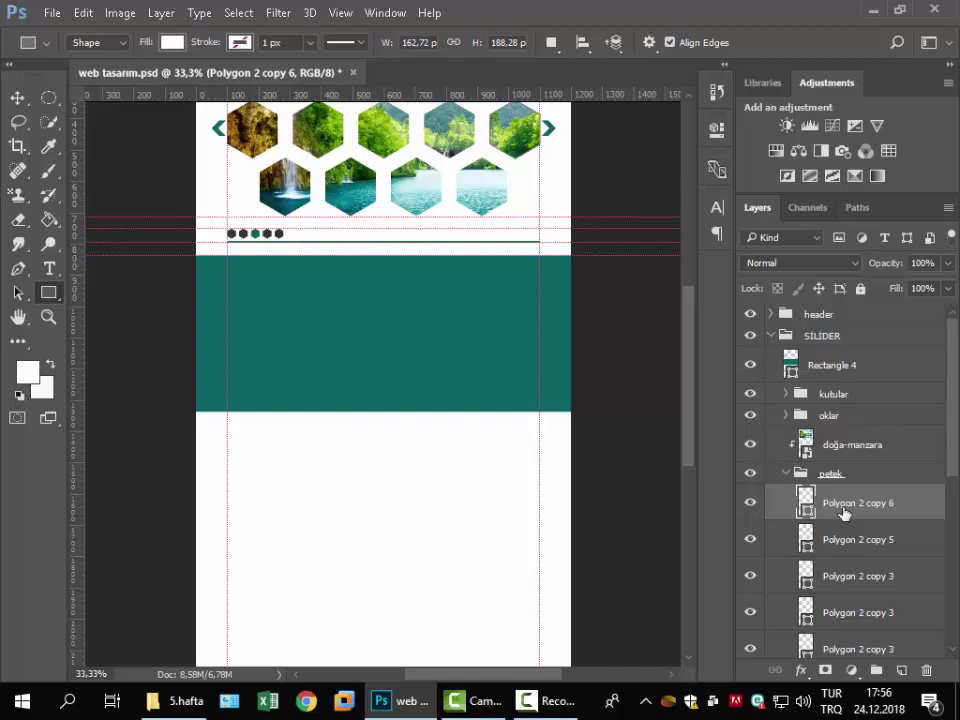
key(ctrl+j)
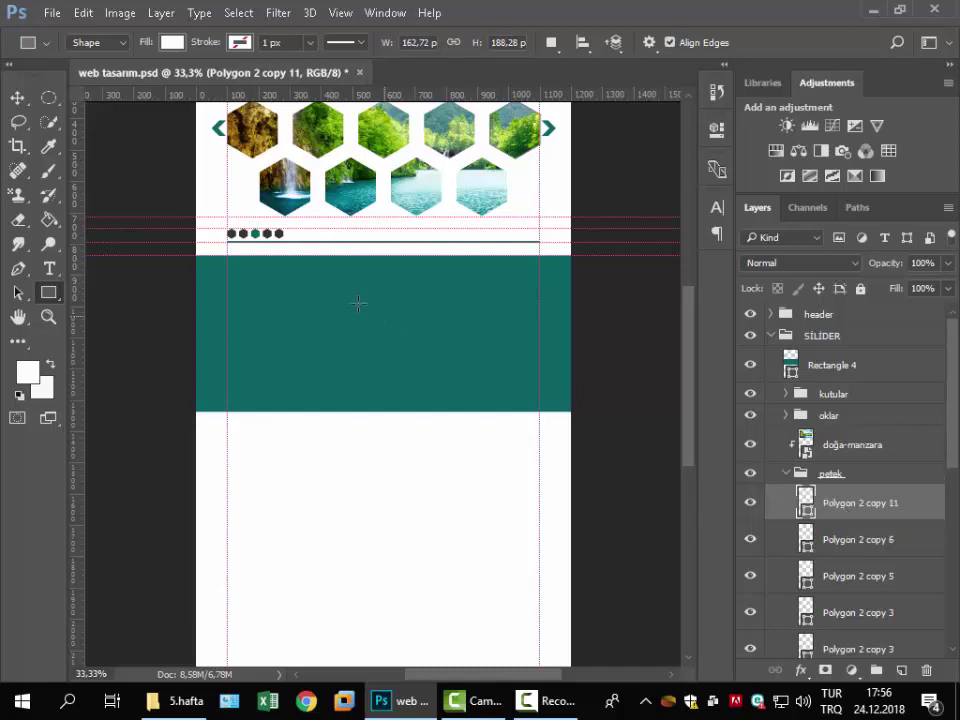
- Nudge the copied hexagon down out of the slider onto the teal band's top-right
click(18, 98)
key(shift+Down)
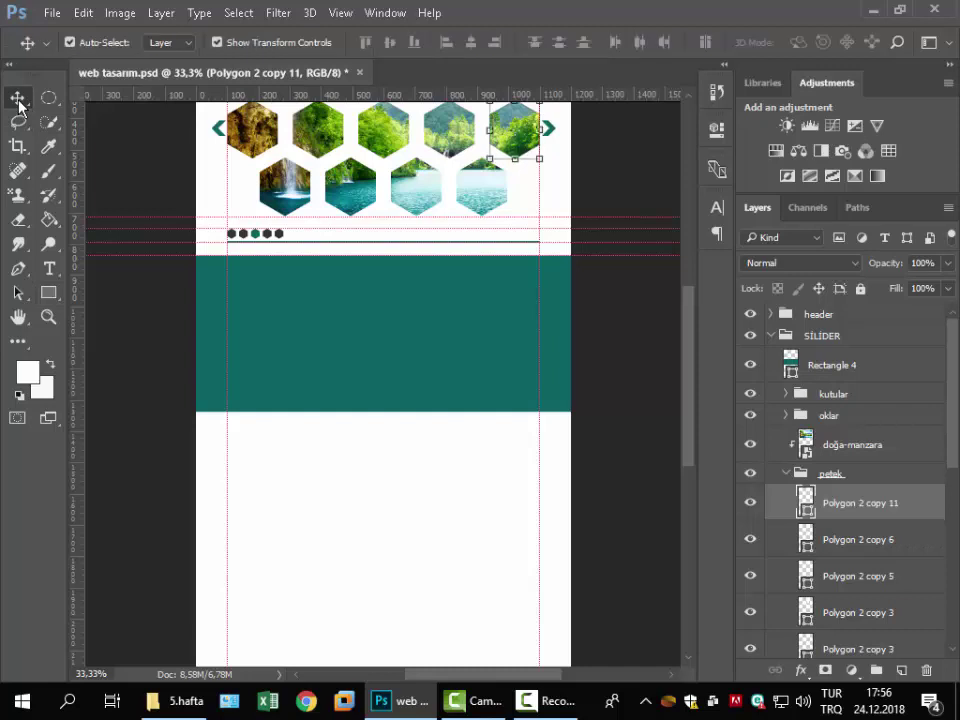
key(shift+Down)
key(shift+Down)
key(shift+Down)
key(shift+Down)
key(shift+Down)
key(shift+Down)
key(shift+Down)
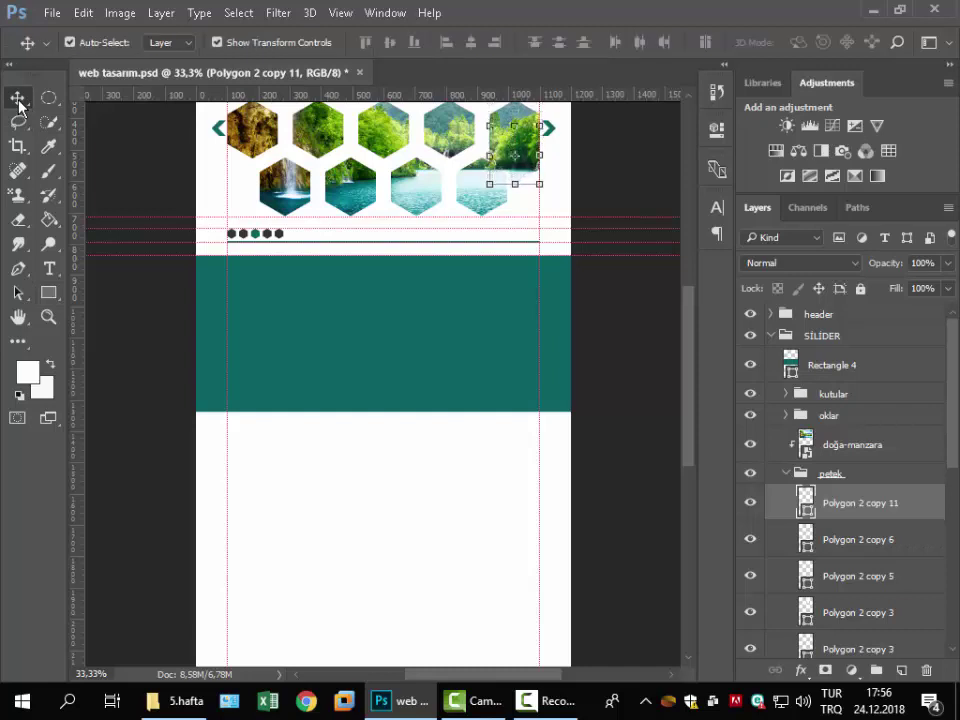
key(shift+Down)
key(shift+Down)
key(shift+Down)
key(shift+Down)
key(shift+Down)
key(shift+Down)
key(shift+Down)
key(shift+Down)
key(shift+Down)
key(shift+Down)
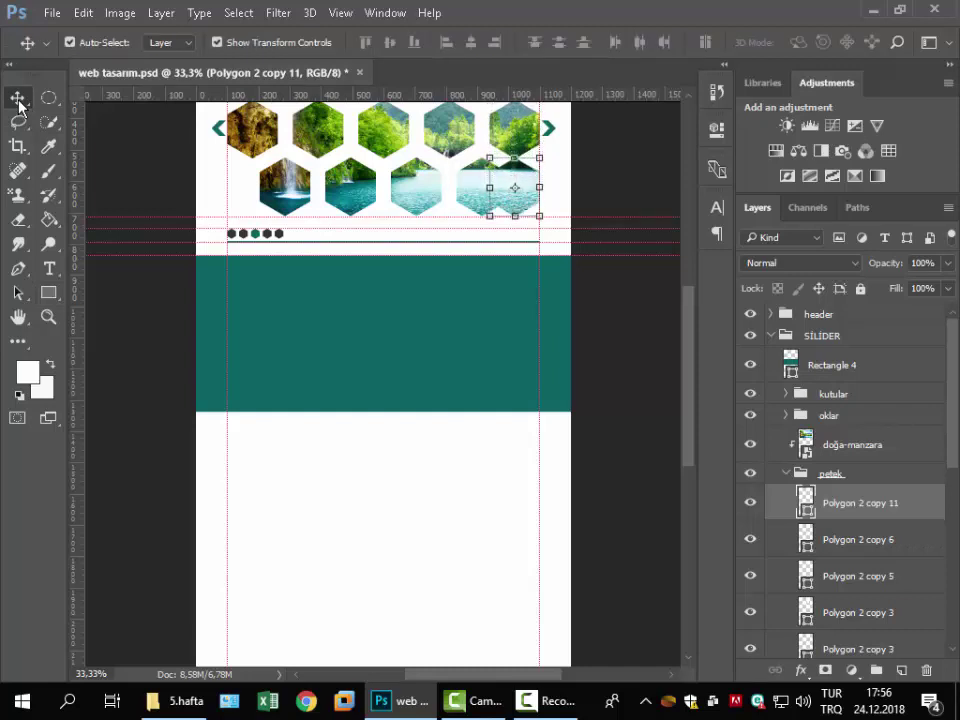
key(shift+Down)
key(shift+Down)
key(shift+Down)
key(shift+Down)
key(shift+Down)
key(shift+Down)
key(shift+Down)
key(shift+Down)
key(shift+Down)
key(shift+Down)
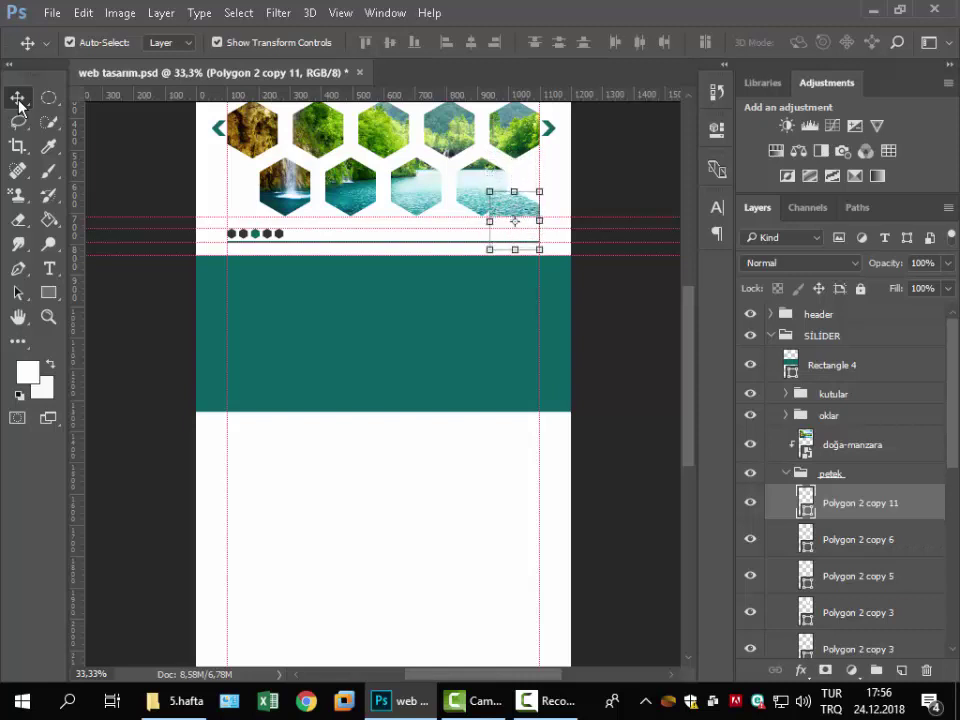
key(shift+Down)
key(shift+Down)
key(shift+Down)
key(shift+Down)
key(shift+Down)
key(shift+Down)
key(shift+Down)
key(shift+Down)
key(shift+Down)
key(shift+Down)
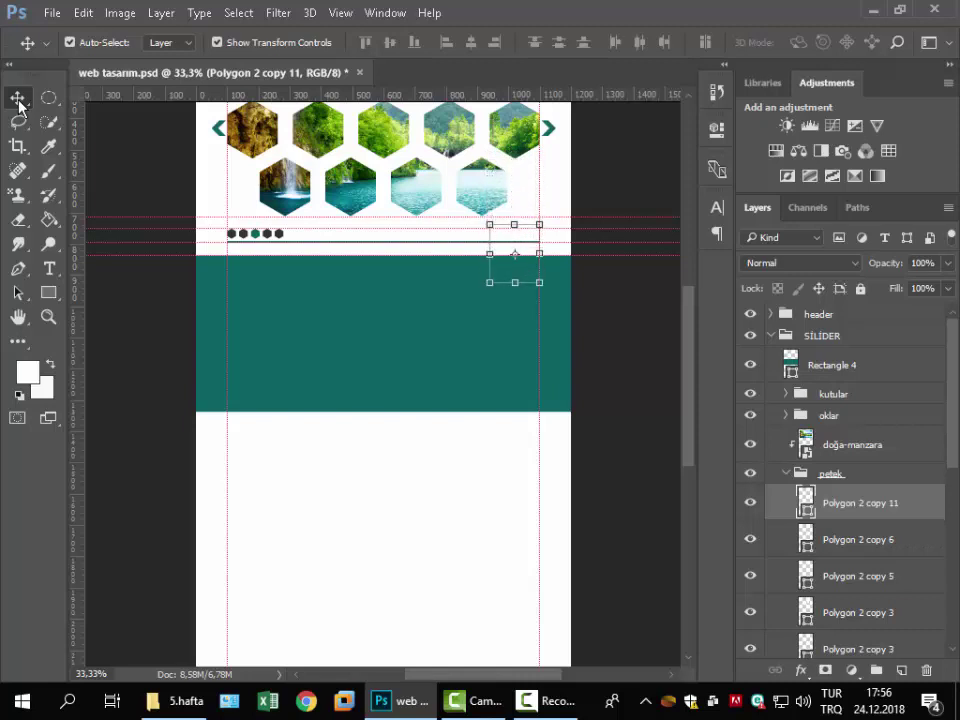
key(shift+Down)
key(shift+Down)
key(shift+Down)
key(shift+Down)
key(shift+Down)
key(shift+Down)
key(shift+Down)
key(shift+Down)
key(shift+Down)
key(shift+Down)
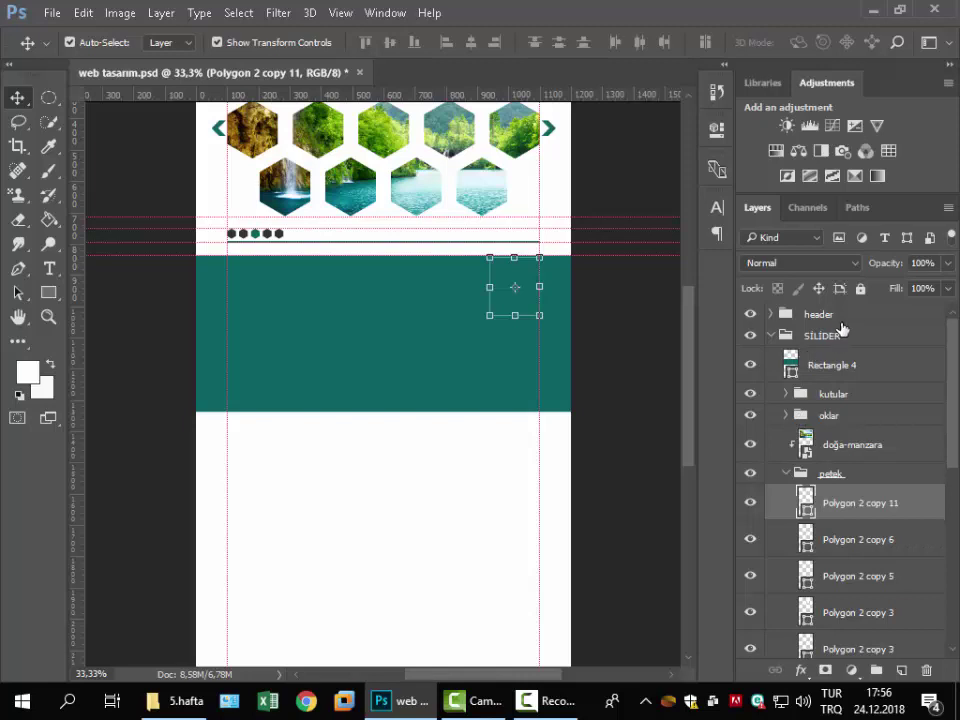
- Group the teal band Rectangle 4 as Group 1 and move Polygon 2 copy 11 into it
click(832, 362)
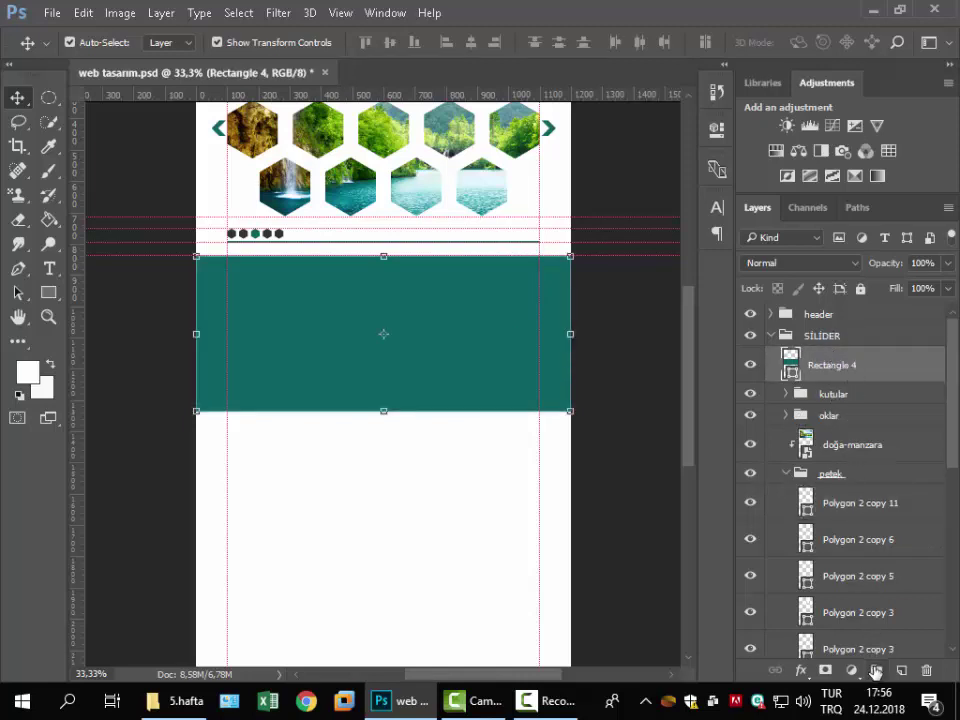
click(875, 670)
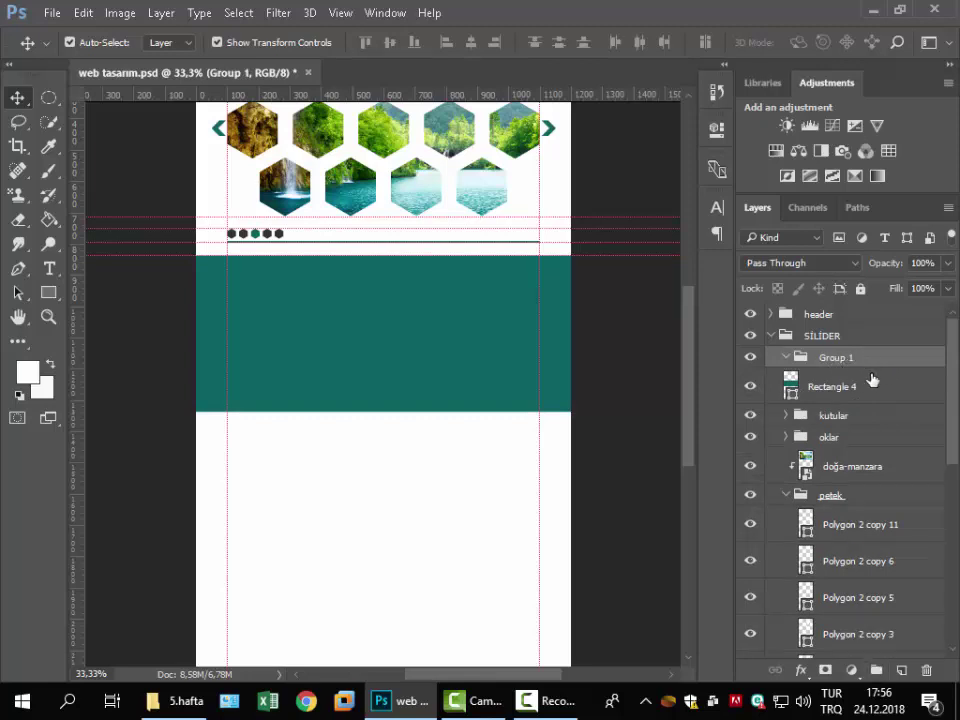
click(786, 358)
drag(852, 537, 850, 358)
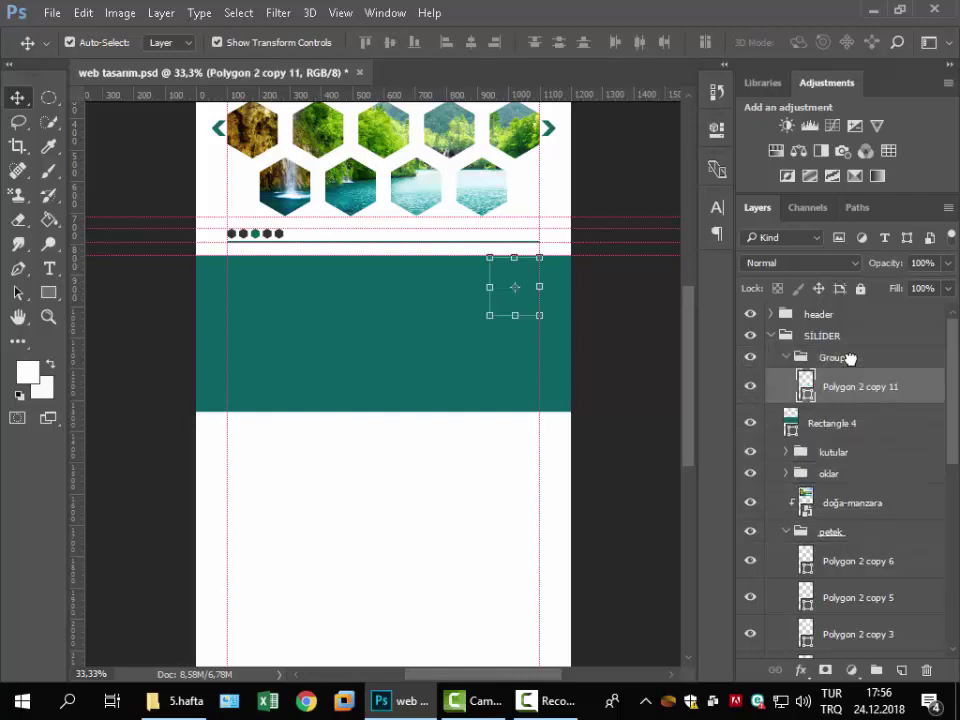
- Move Group 1 out of SİLİDER to sit just below header, then collapse SİLİDER
click(830, 405)
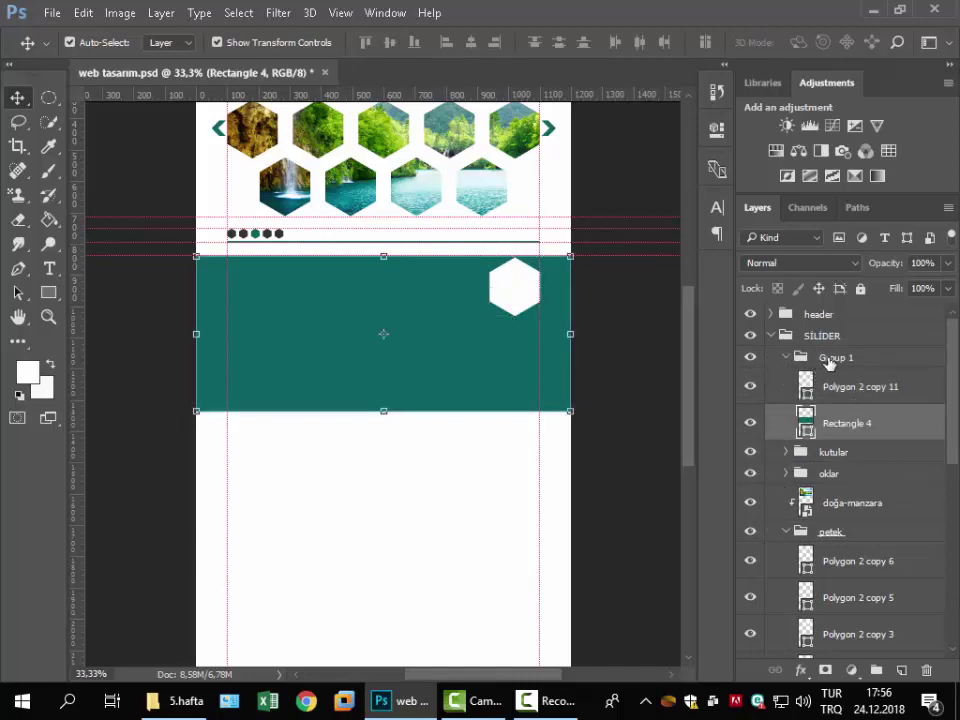
click(787, 358)
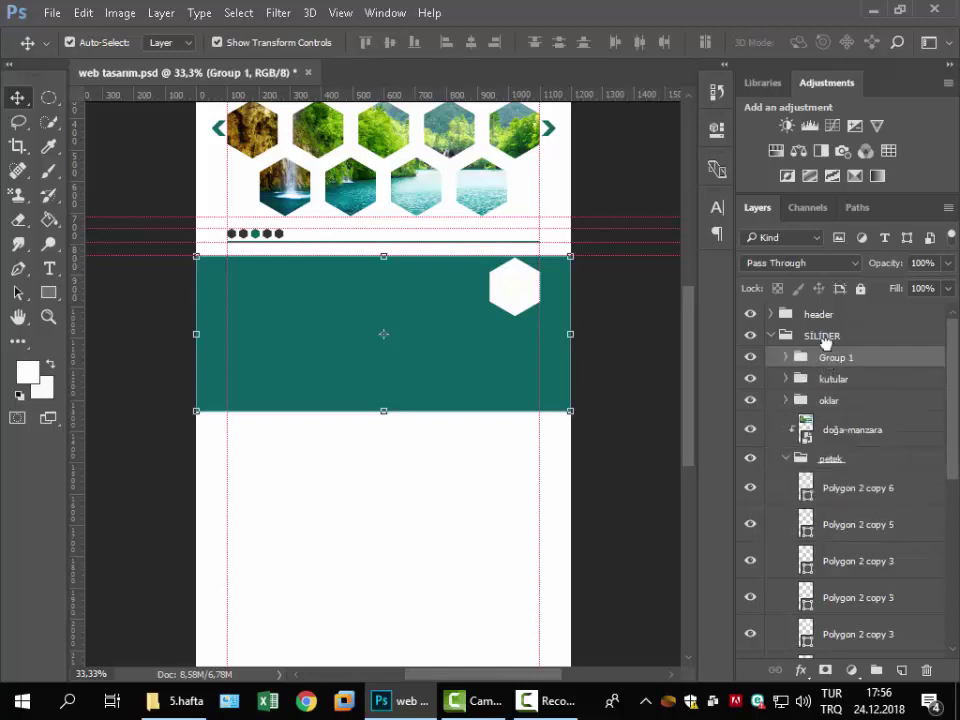
drag(826, 343, 825, 324)
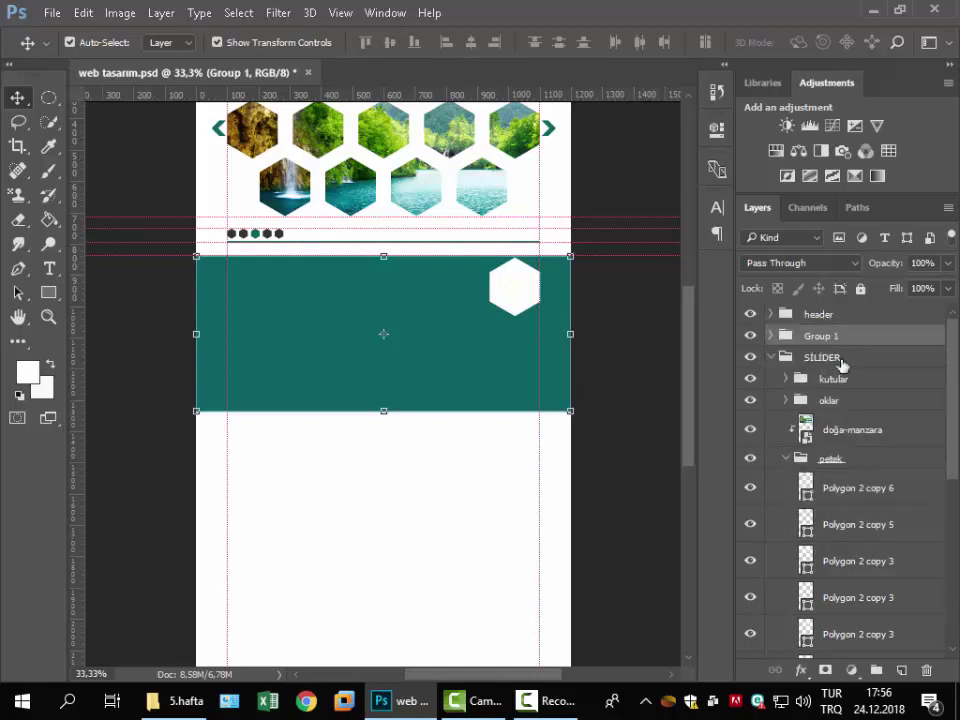
click(771, 358)
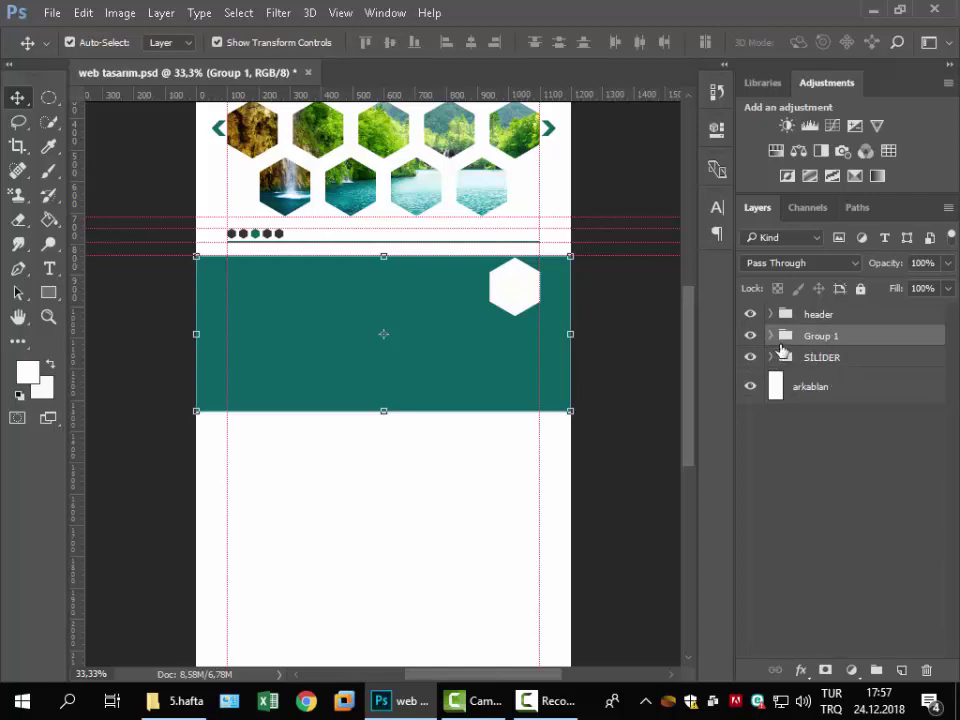
- Select the white hexagon in Group 1 and nudge it left across the teal band
click(770, 337)
click(780, 368)
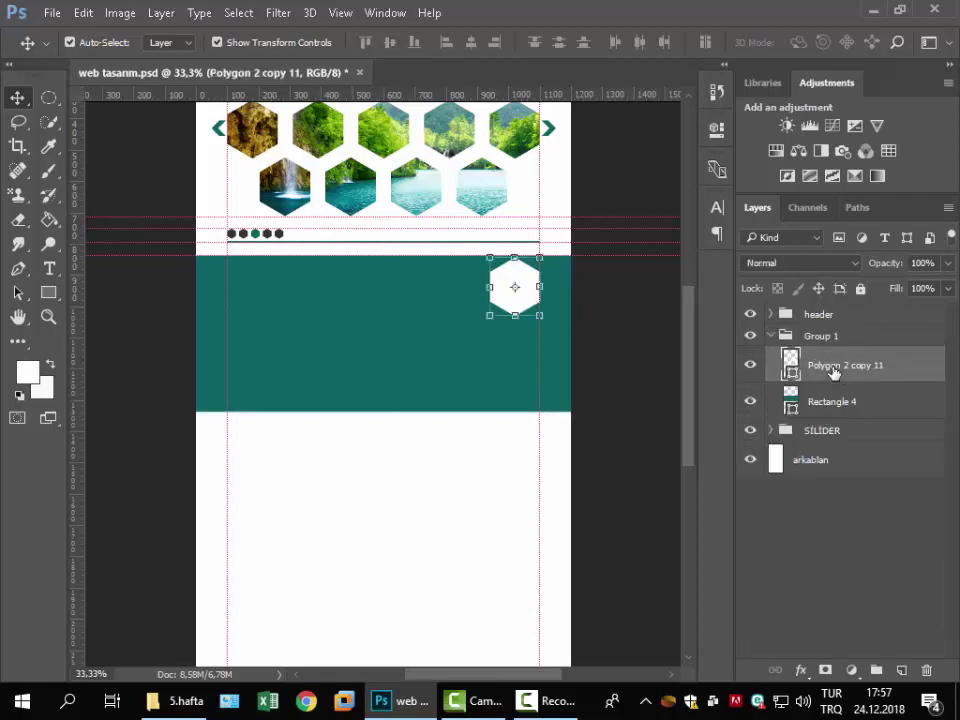
key(Left)
key(Left)
key(Left)
key(Left)
key(Left)
key(Left)
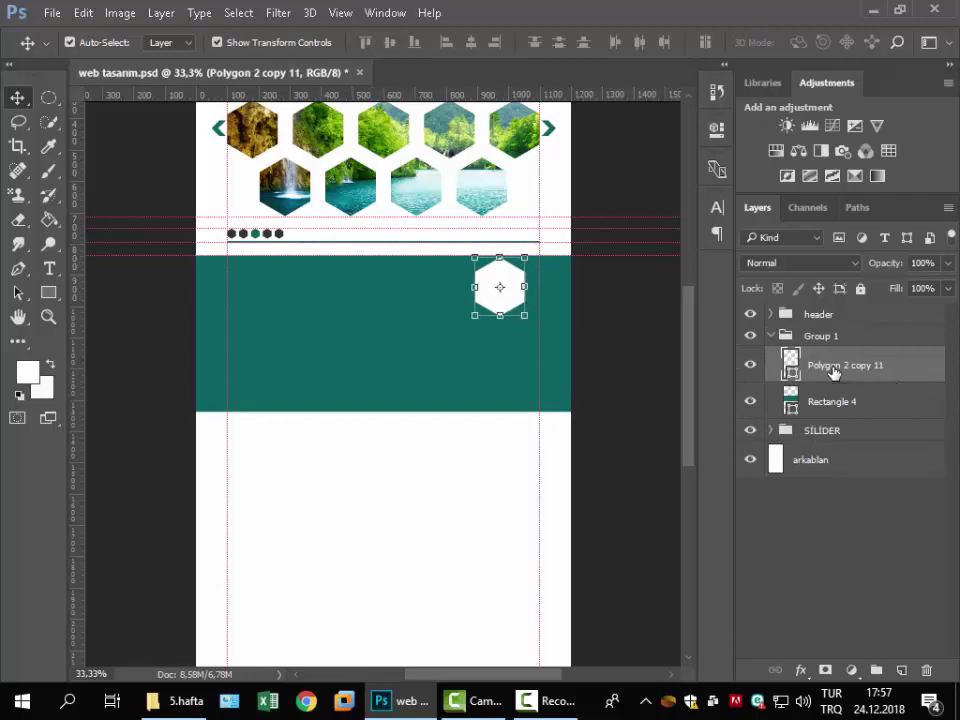
key(Left)
key(Left)
key(Left)
key(Left)
key(Left)
key(Left)
key(Left)
key(Left)
key(Left)
key(Left)
key(Left)
key(Left)
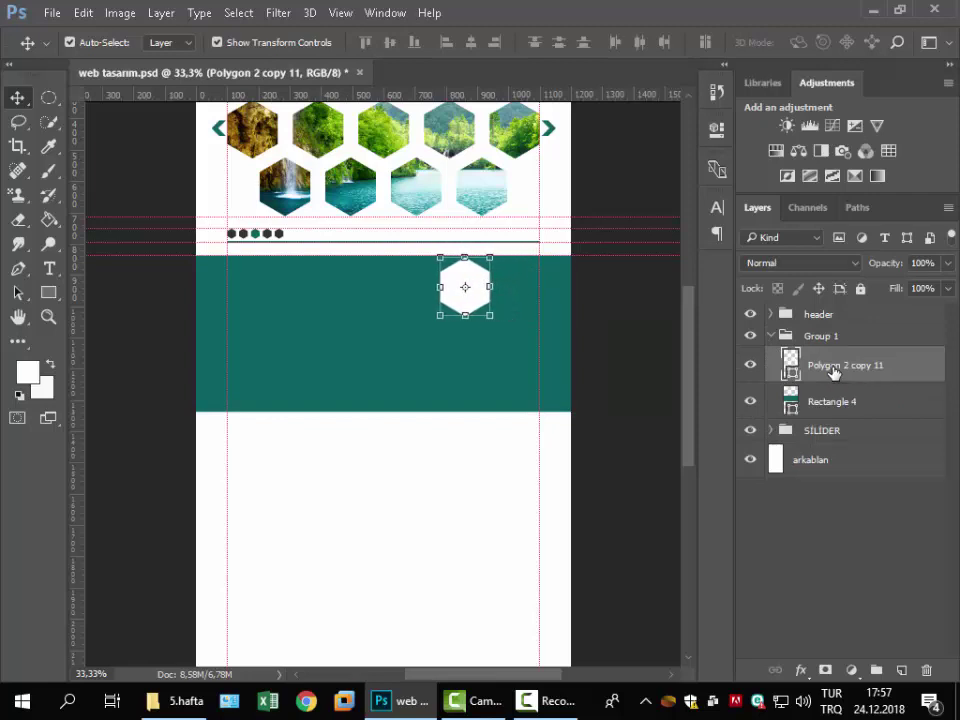
key(Left)
key(Left)
key(Left)
key(Left)
key(Left)
key(Left)
key(Left)
key(Left)
key(Left)
key(Left)
key(Left)
key(Left)
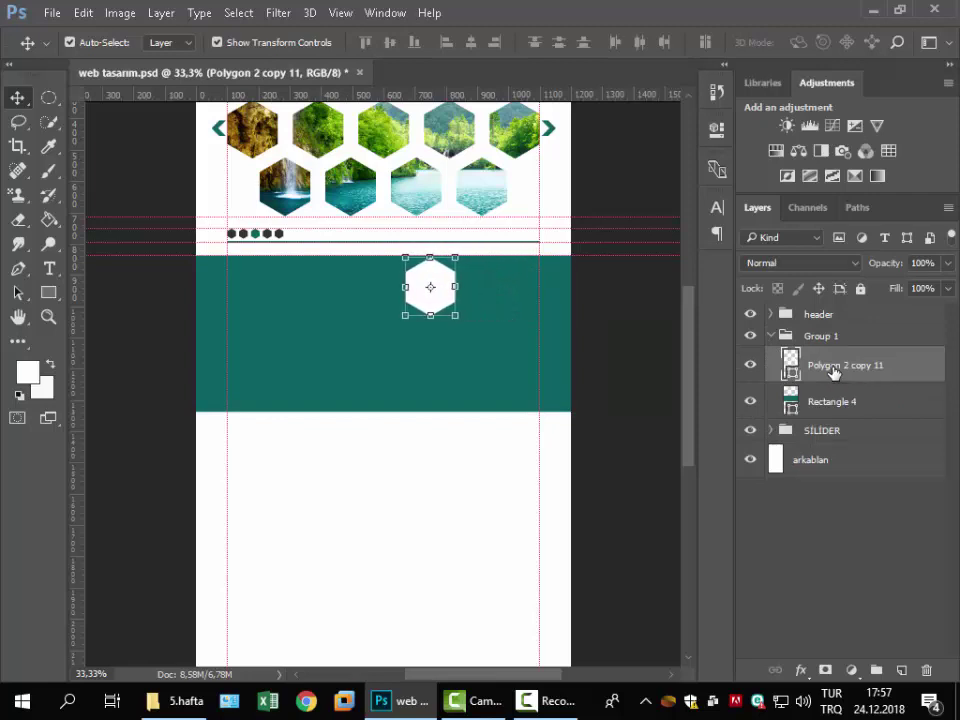
key(Left)
key(Left)
key(Left)
key(Left)
key(Left)
key(Left)
key(Left)
key(Left)
key(Left)
key(Left)
key(Left)
key(Left)
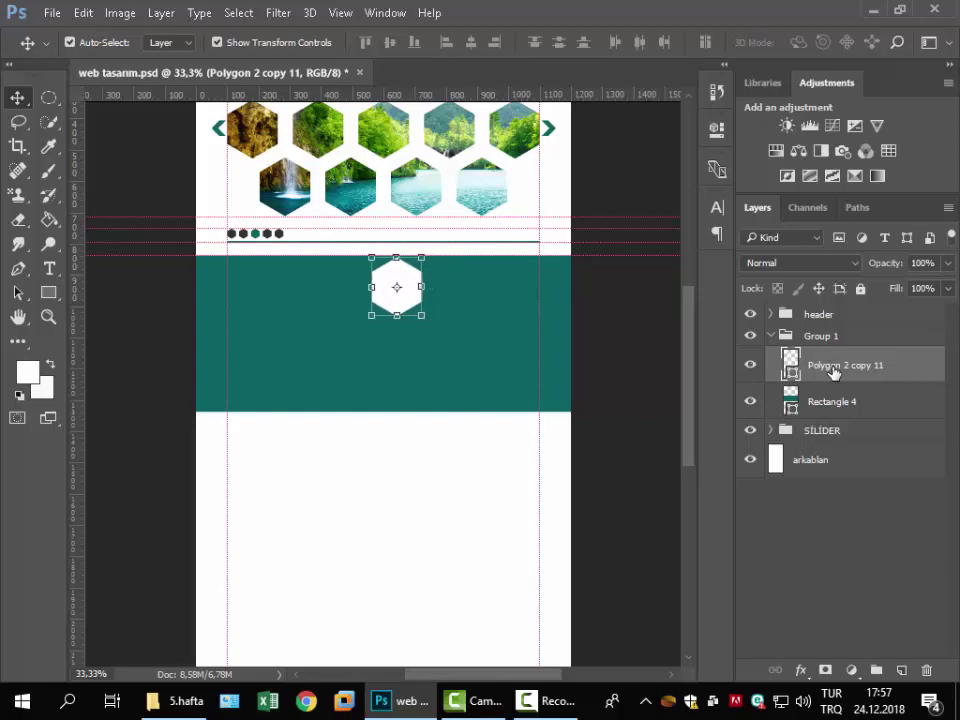
key(Left)
key(Left)
key(Left)
key(Left)
key(Left)
key(Left)
key(Left)
key(Left)
key(Left)
key(Left)
key(Left)
key(Left)
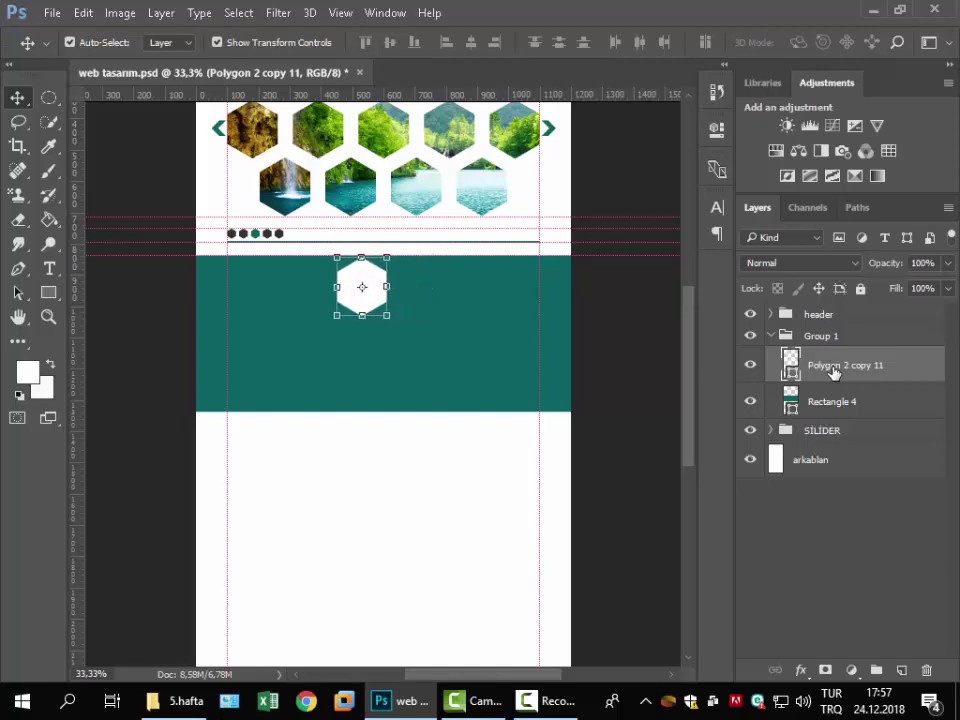
key(Left)
key(Left)
key(Left)
key(Left)
key(Left)
key(Left)
key(Left)
key(Left)
key(Left)
key(Left)
key(Left)
key(Left)
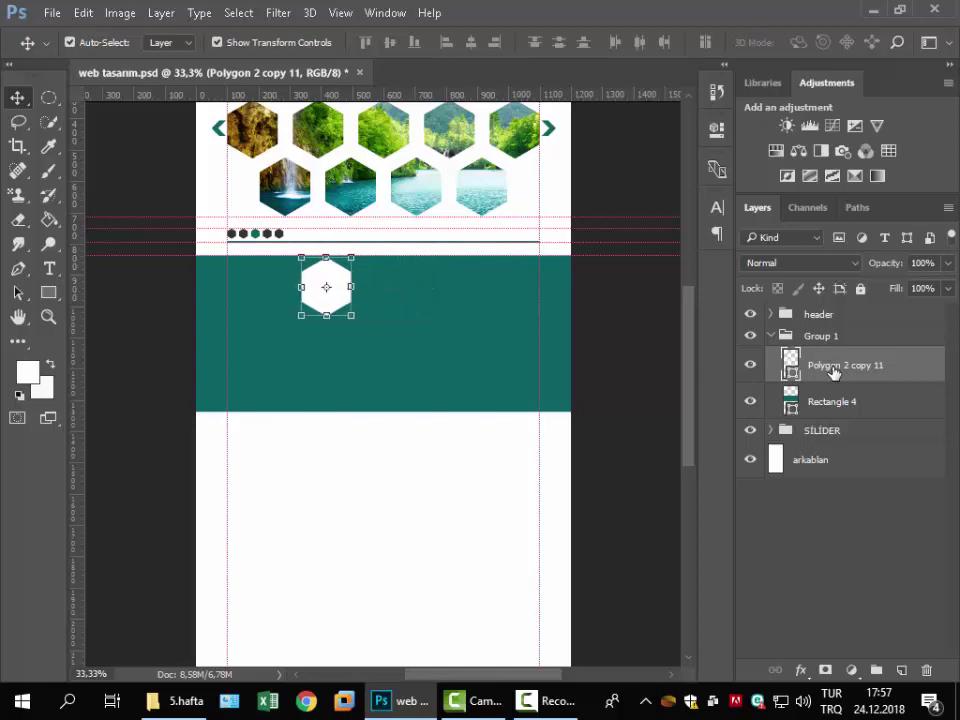
key(Left)
key(Left)
key(Left)
key(Left)
key(Left)
key(Left)
key(Left)
key(Left)
key(Left)
key(Left)
key(Left)
key(Left)
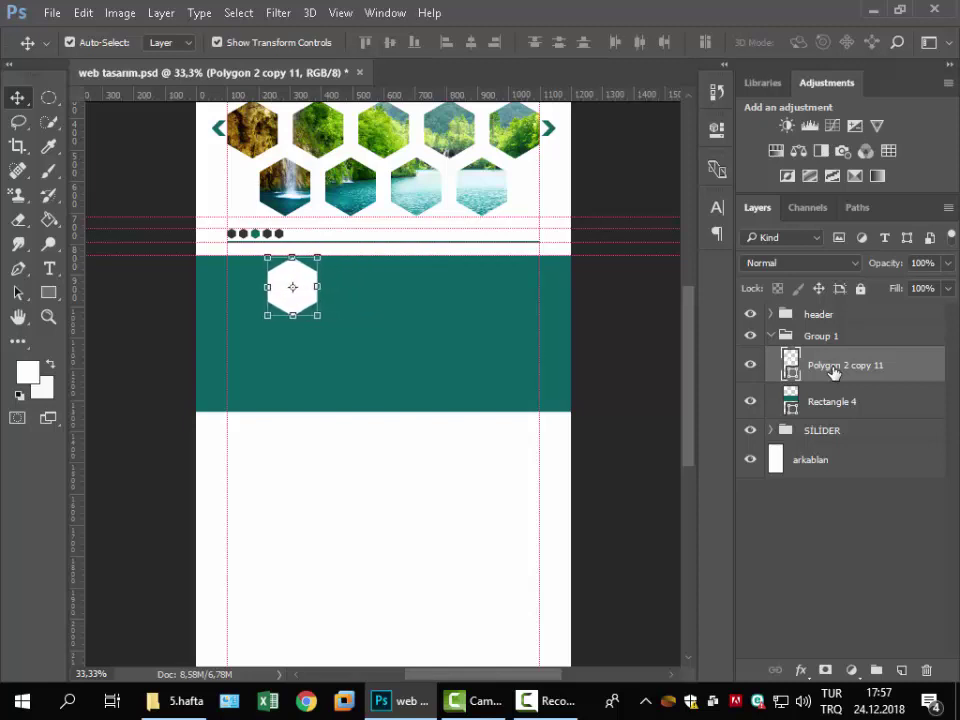
key(Left)
key(Left)
key(Left)
key(Left)
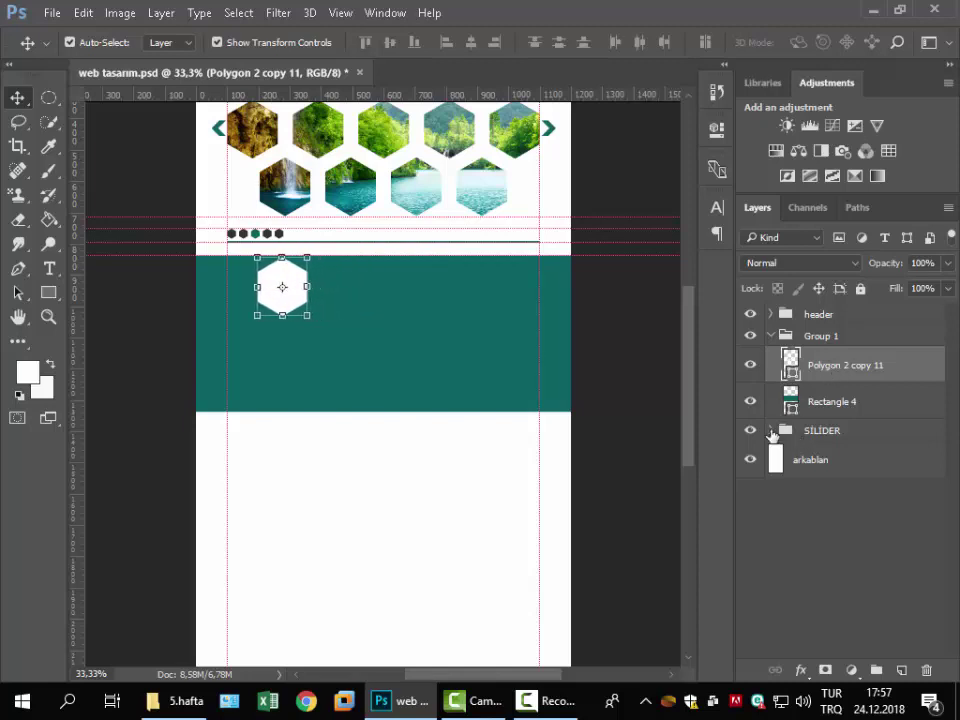
- Place the white hexagon exactly on the left margin guide at the band's top-left corner
click(771, 431)
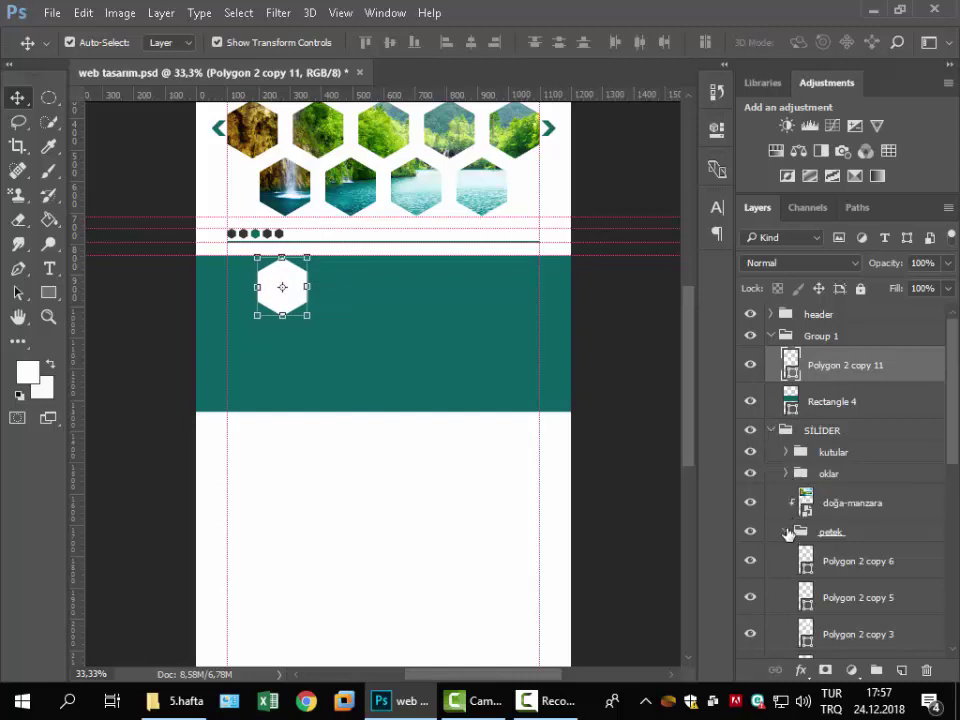
click(787, 531)
click(768, 430)
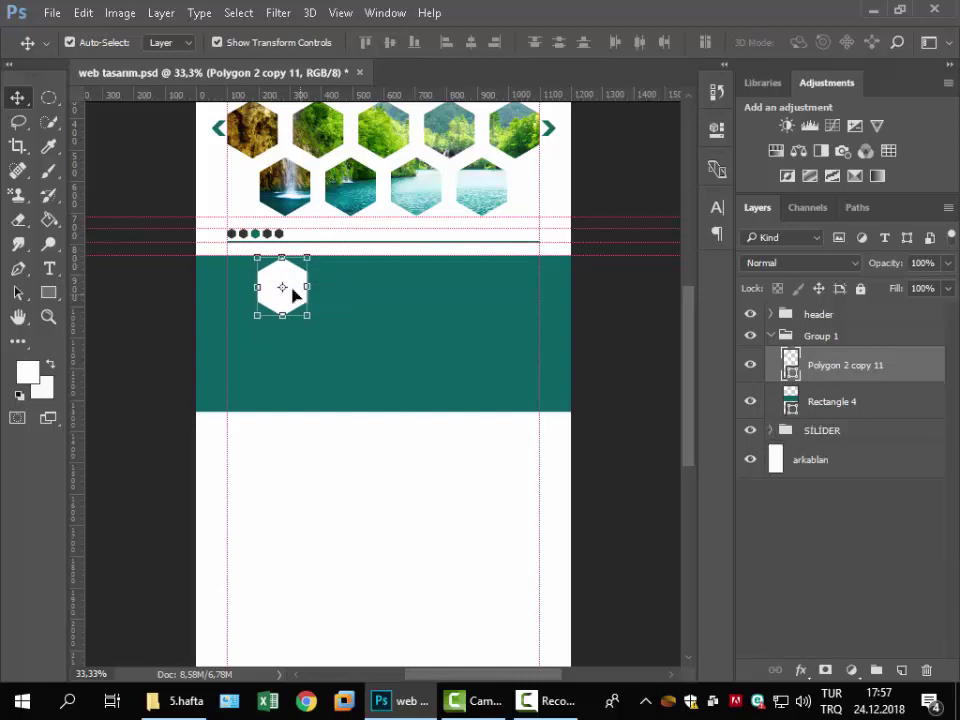
drag(292, 287, 282, 287)
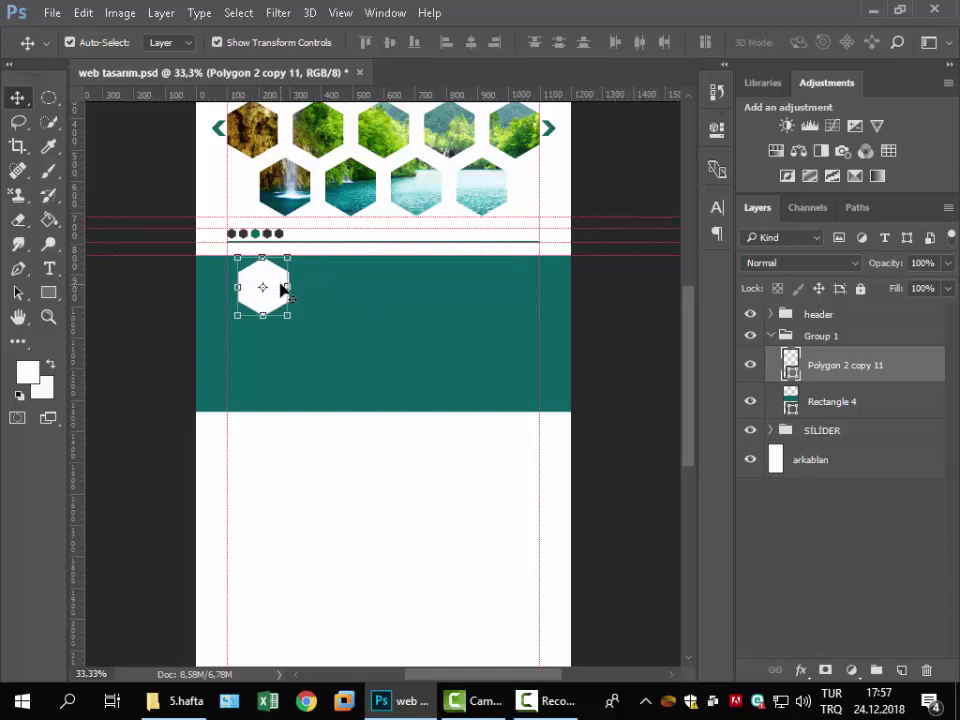
key(shift+Left)
key(shift+Left)
key(shift+Left)
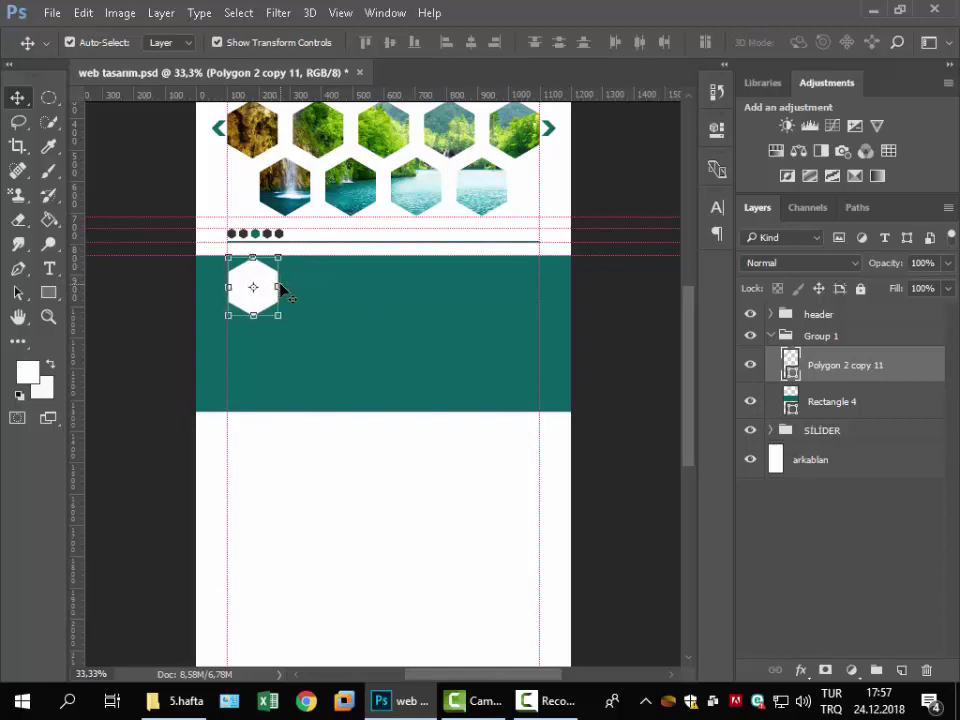
key(ctrl+plus)
key(ctrl+plus)
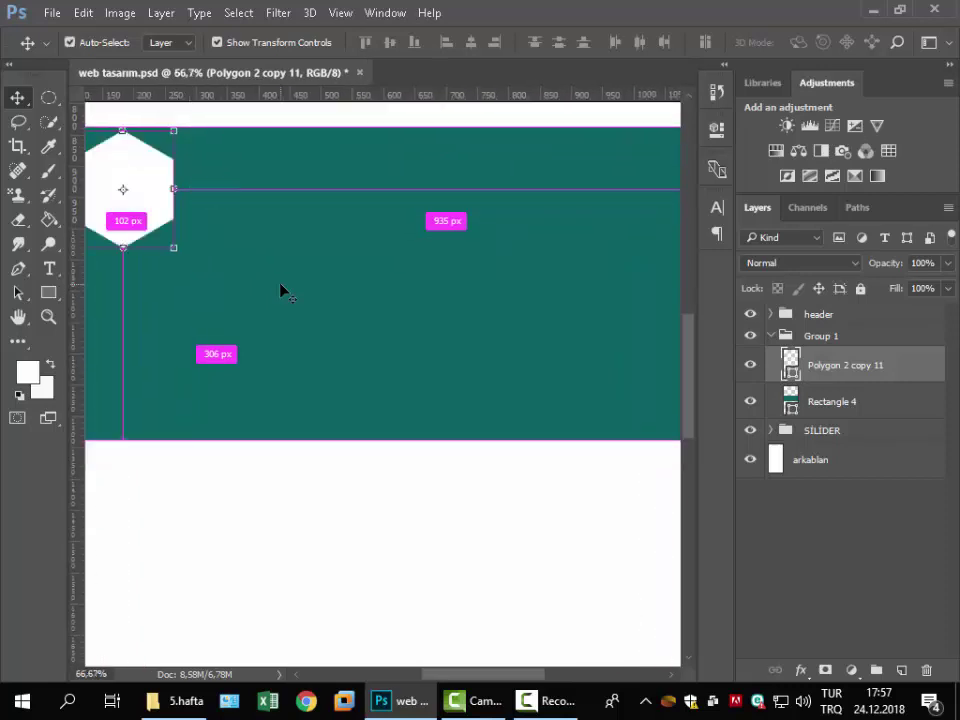
- Nudge the white hexagon down until it sits about 145 px below the teal band's top
drag(486, 677, 450, 677)
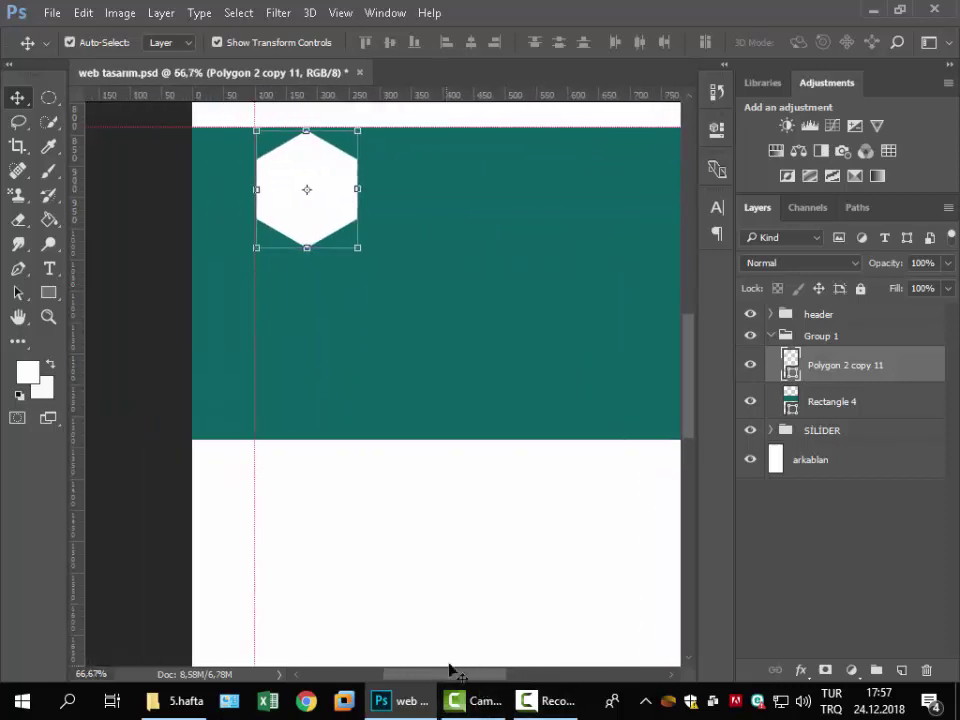
scroll(405, 475, up, 1)
scroll(405, 475, up, 1)
key(Down)
key(Down)
key(Down)
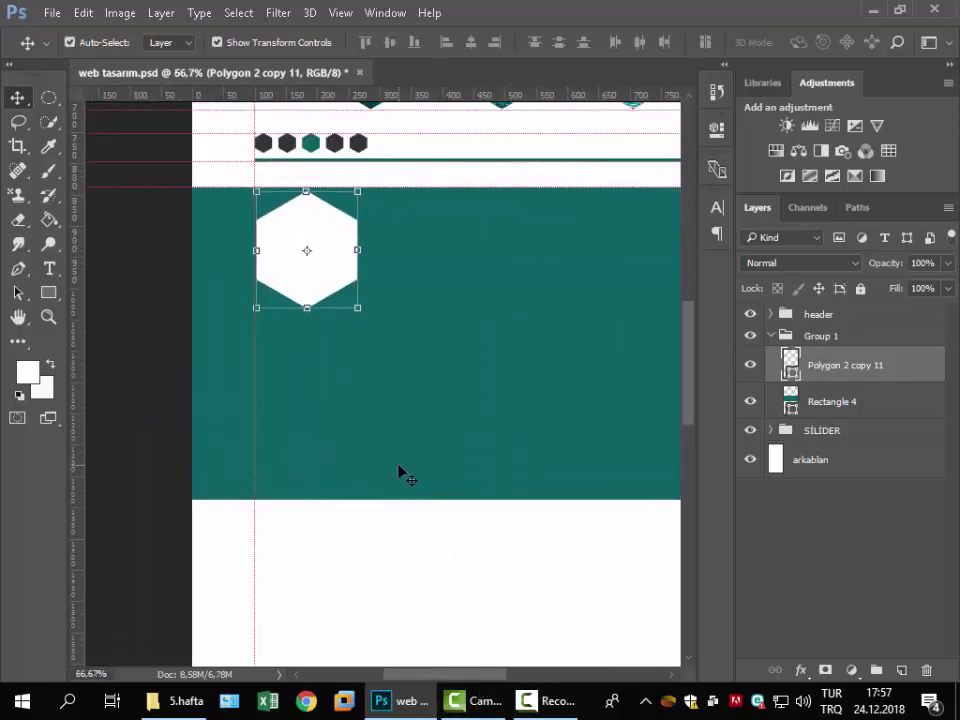
key(Down)
key(Down)
key(Down)
key(Down)
key(Down)
key(Down)
key(Down)
key(Down)
key(Down)
key(Down)
key(Down)
key(Down)
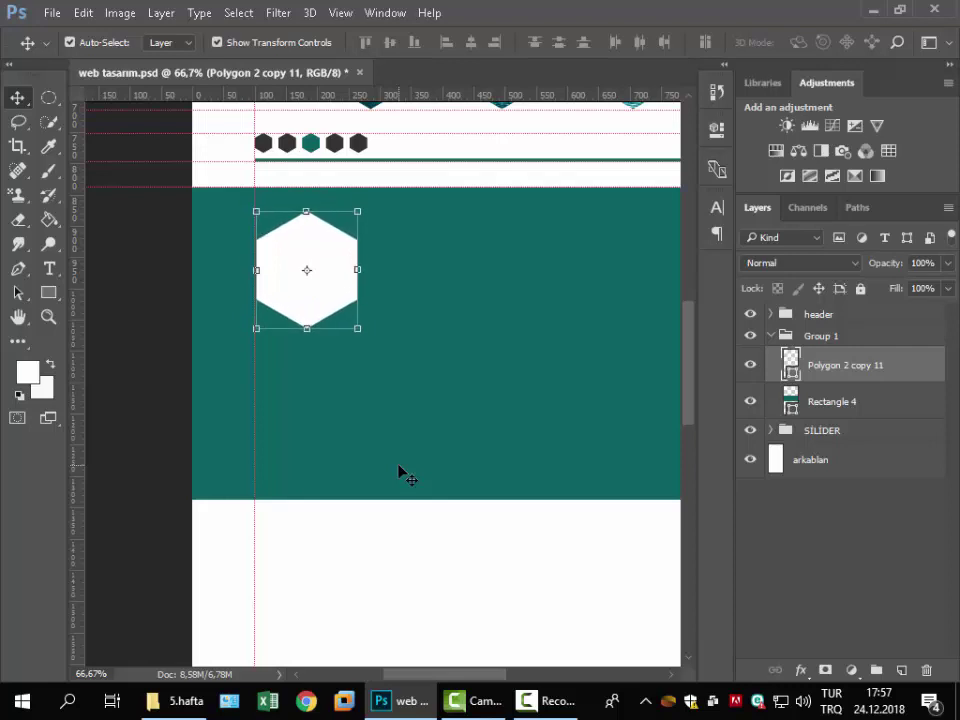
key(Down)
key(Down)
key(Down)
key(Down)
key(Down)
key(Down)
key(Down)
key(Down)
key(Down)
key(Down)
key(Down)
key(Down)
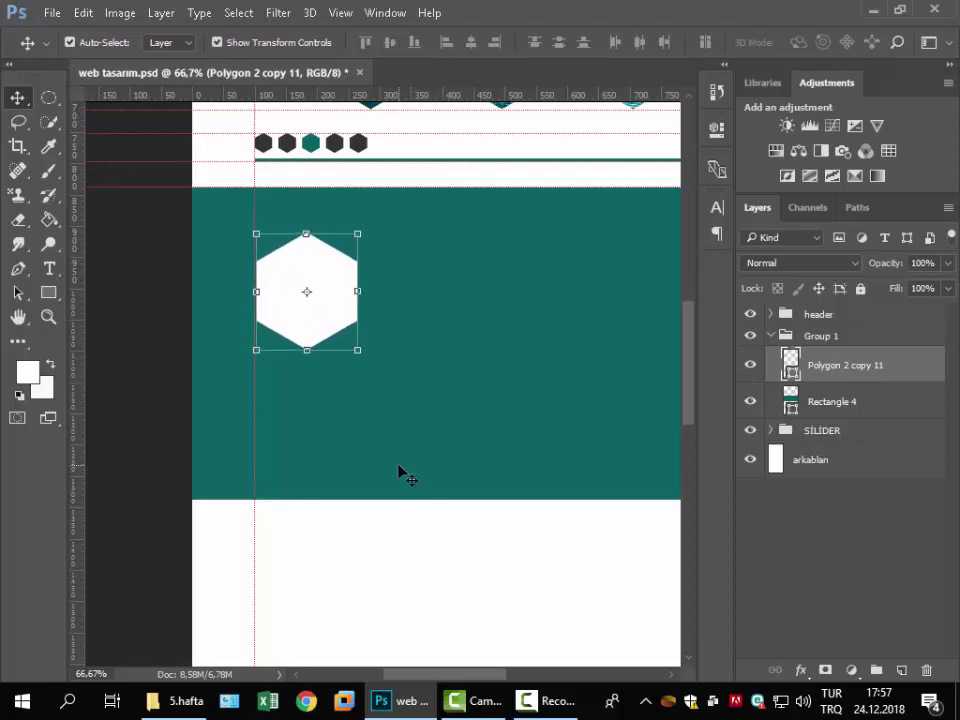
key(Down)
key(Down)
key(Down)
key(Down)
key(Down)
key(Down)
key(Down)
key(Down)
key(Down)
key(Down)
key(Down)
key(Down)
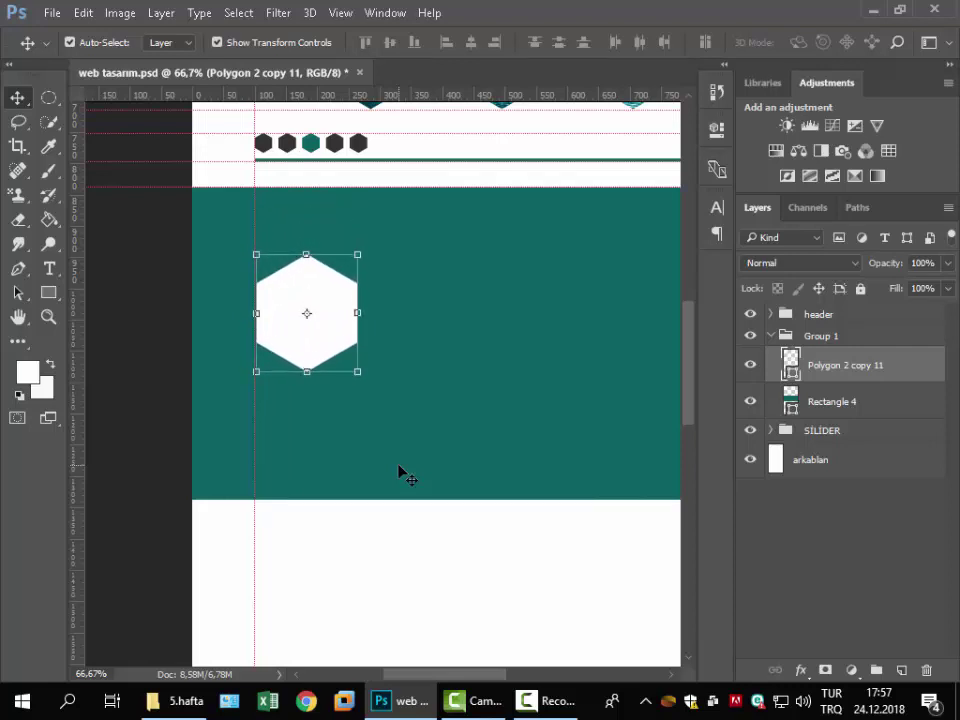
key(Down)
key(Down)
key(Down)
key(Down)
key(Down)
key(Down)
key(Down)
key(Down)
key(Down)
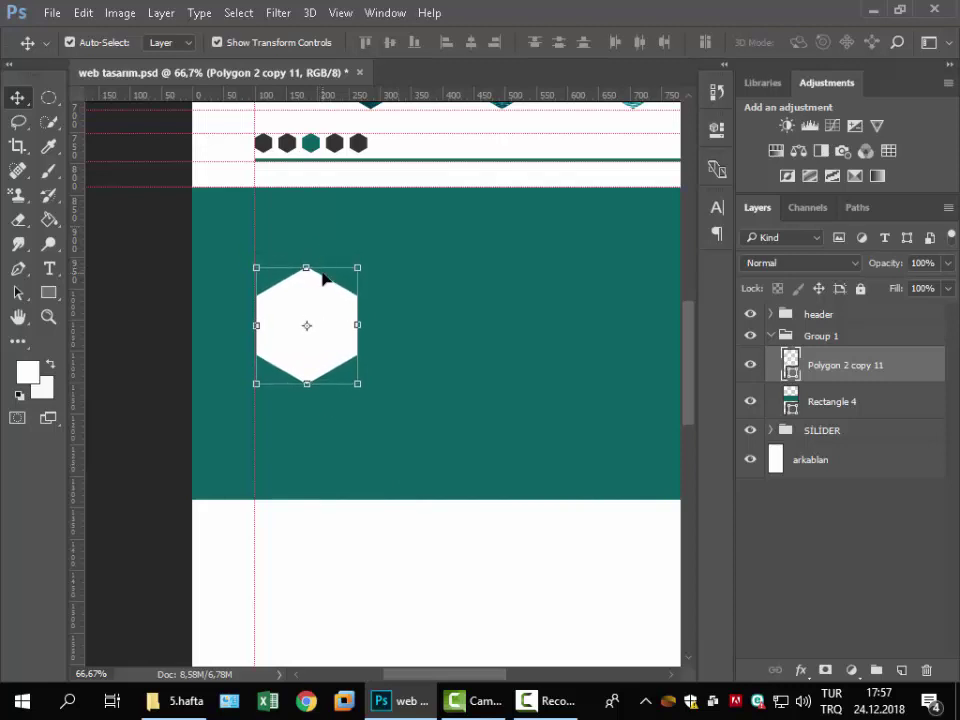
key(ctrl)
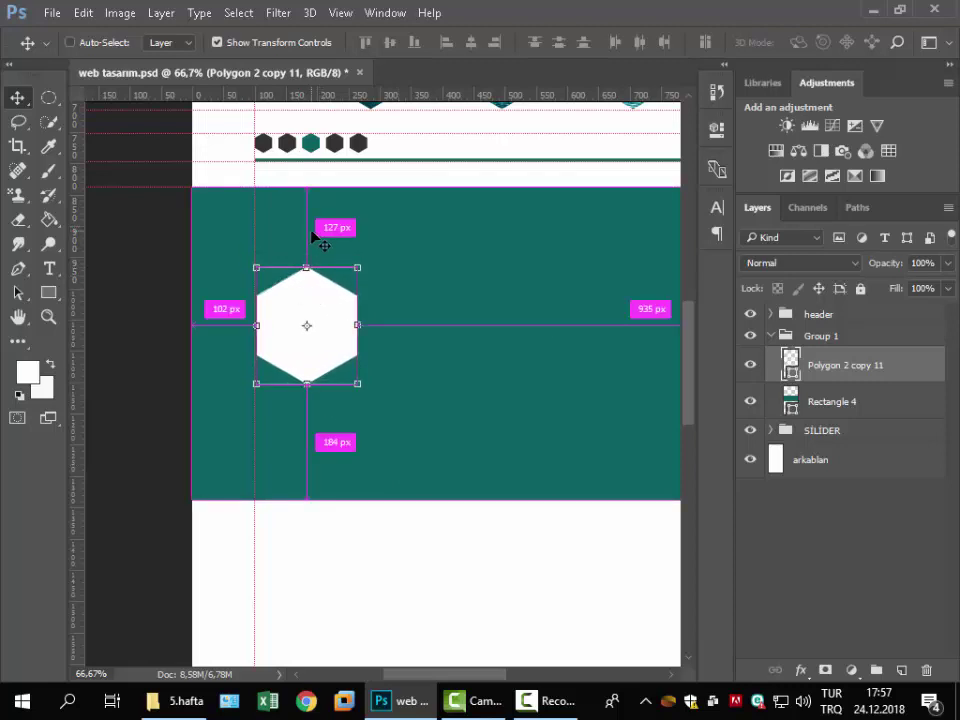
key(Down)
key(Down)
key(Down)
key(Down)
key(Down)
key(Down)
key(Down)
key(Down)
key(Down)
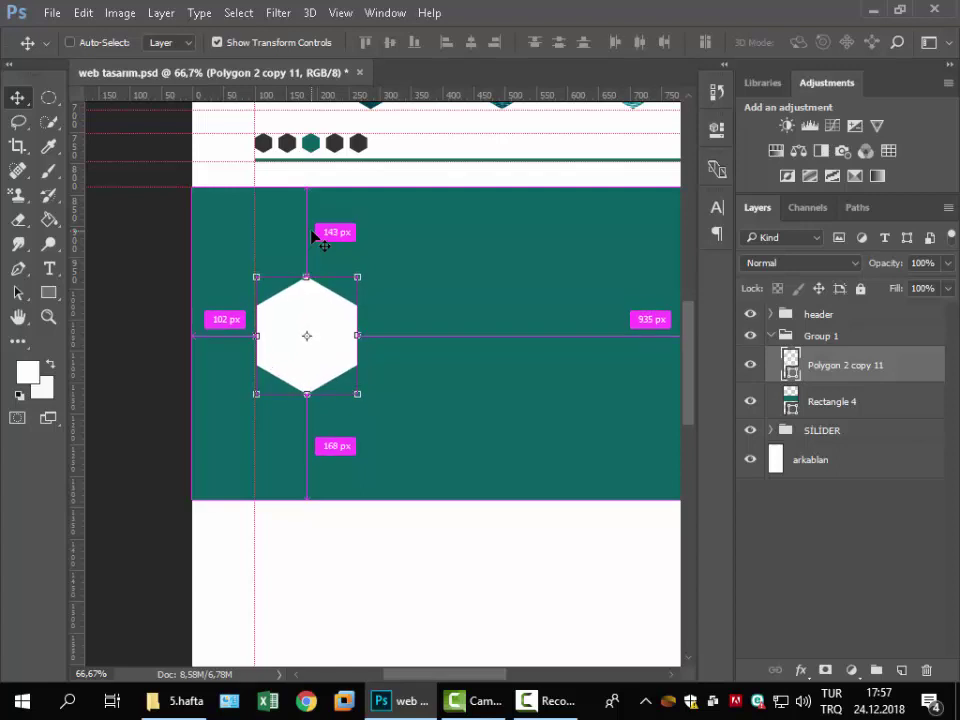
key(Down)
key(Down)
key(Down)
key(Down)
key(Down)
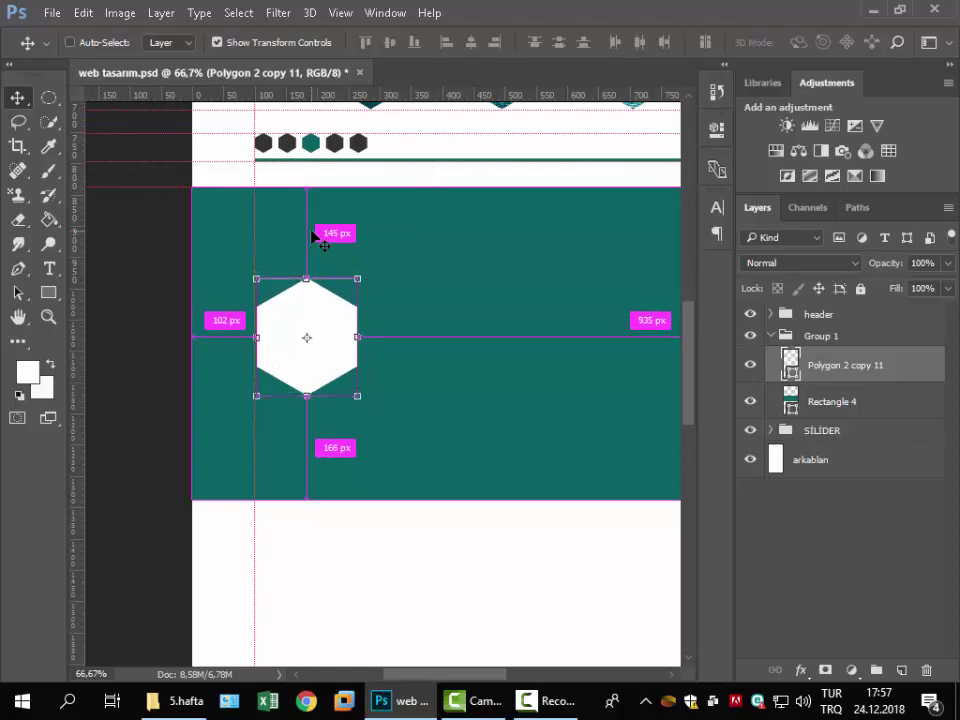
key(Down)
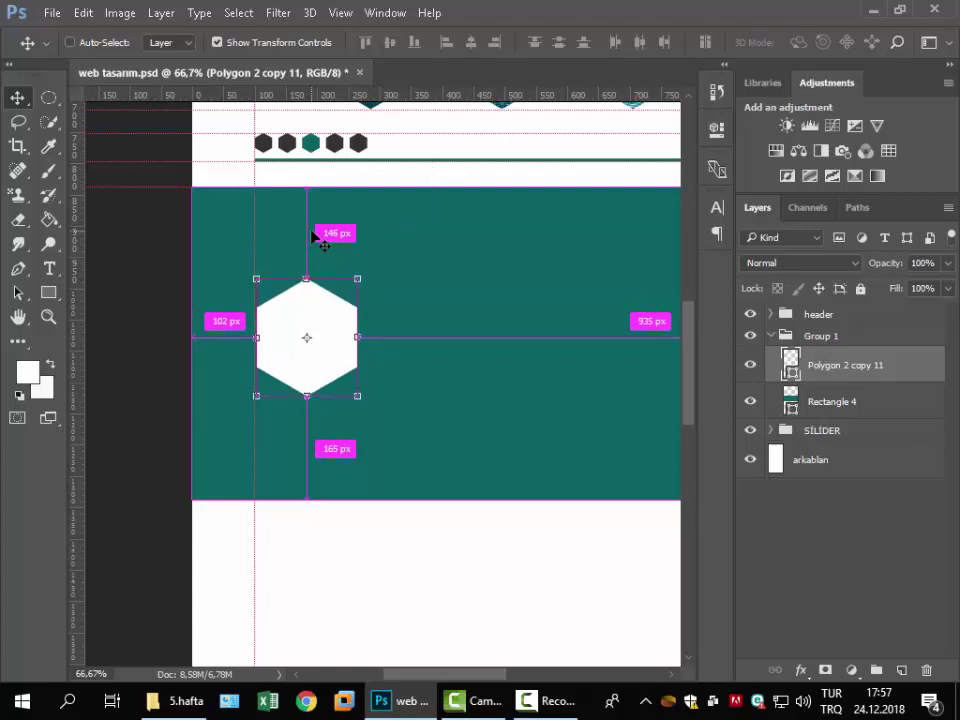
- Align the hexagon's horizontal and vertical centres to Rectangle 4, then reselect only the hexagon
ctrl+click(860, 402)
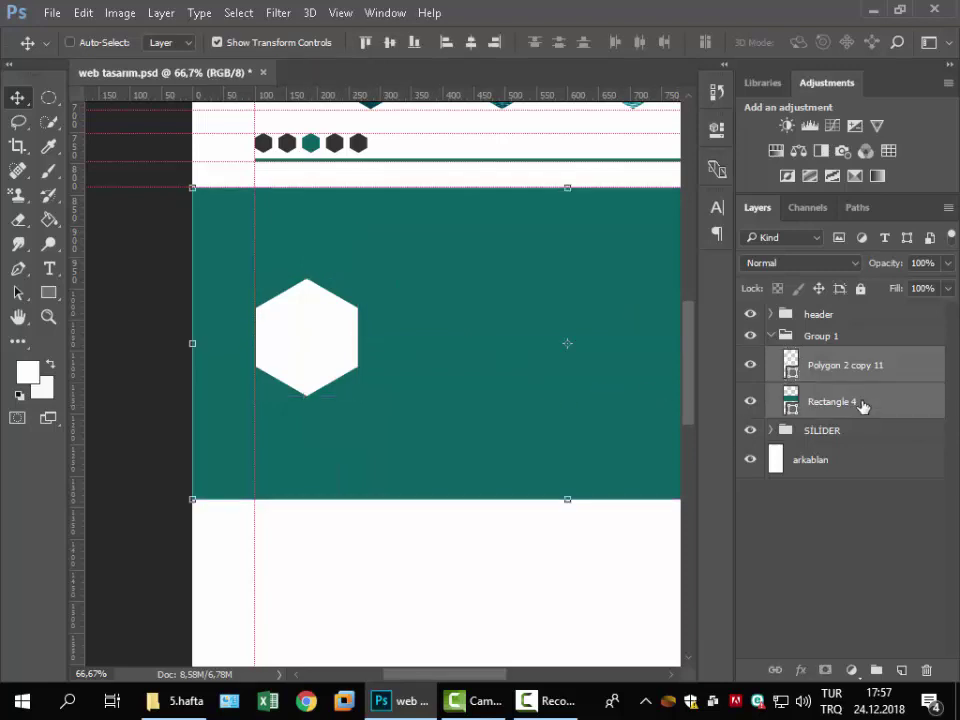
click(471, 44)
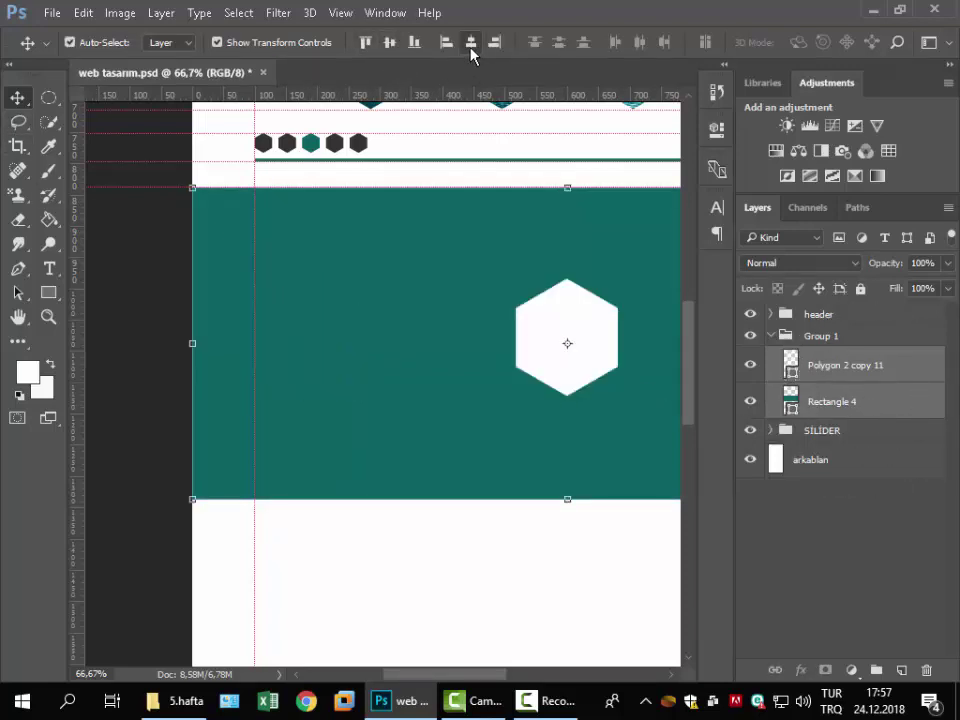
click(390, 44)
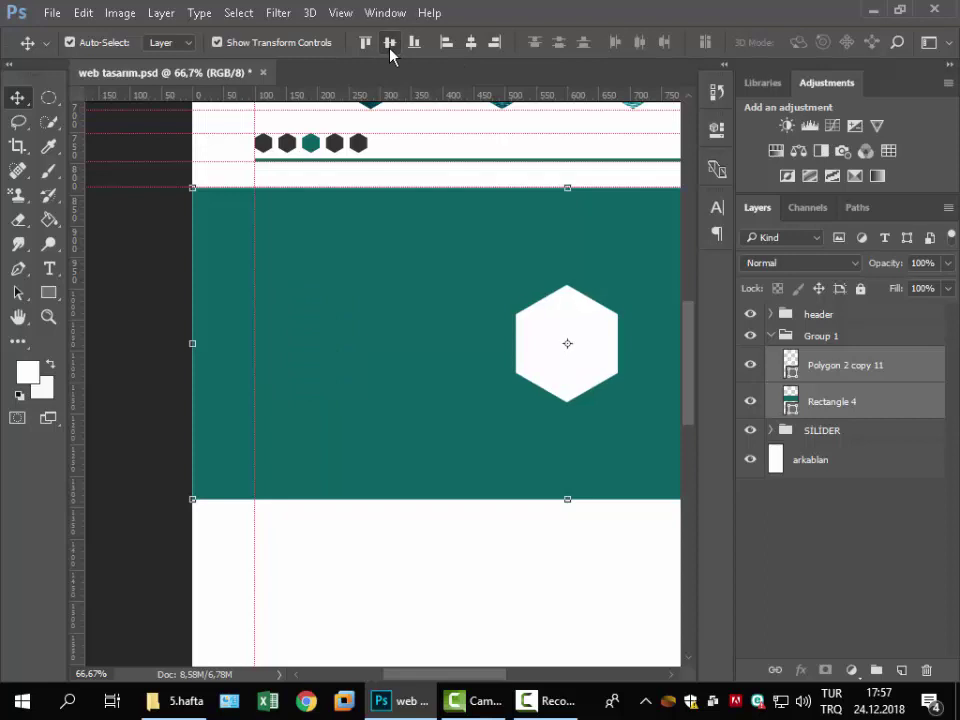
click(858, 368)
- Nudge the centred hexagon back left to the left margin guide
key(Left)
key(Left)
key(Left)
key(Left)
key(Left)
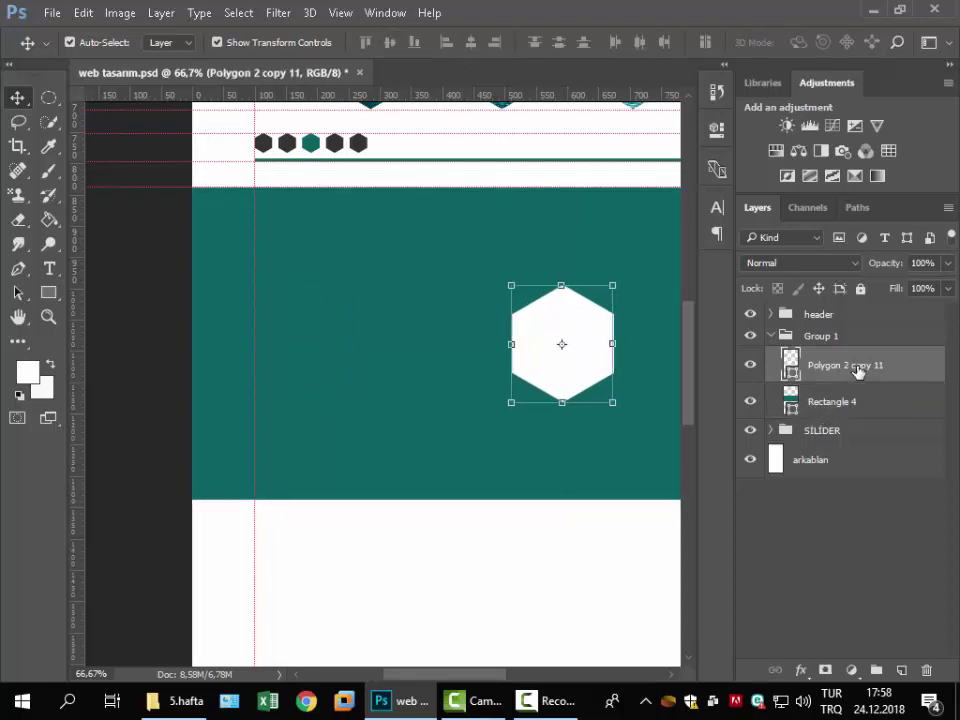
key(Left)
key(Left)
key(Left)
key(Left)
key(Left)
key(Left)
key(Left)
key(Left)
key(Left)
key(Left)
key(Left)
key(Left)
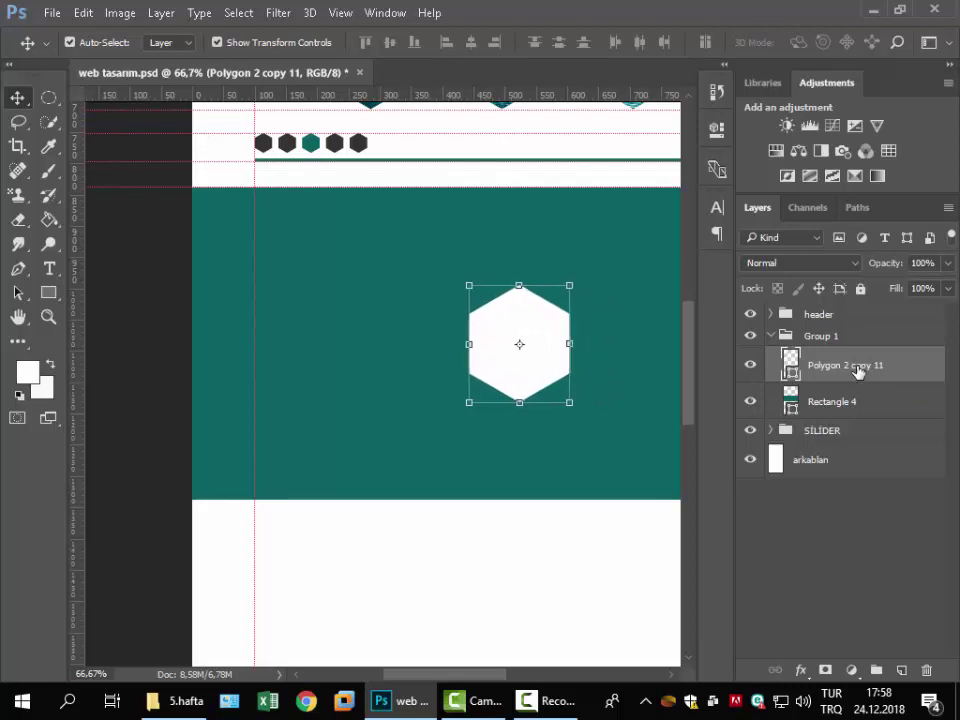
key(Left)
key(Left)
key(Left)
key(Left)
key(Left)
key(Left)
key(Left)
key(Left)
key(Left)
key(Left)
key(Left)
key(Left)
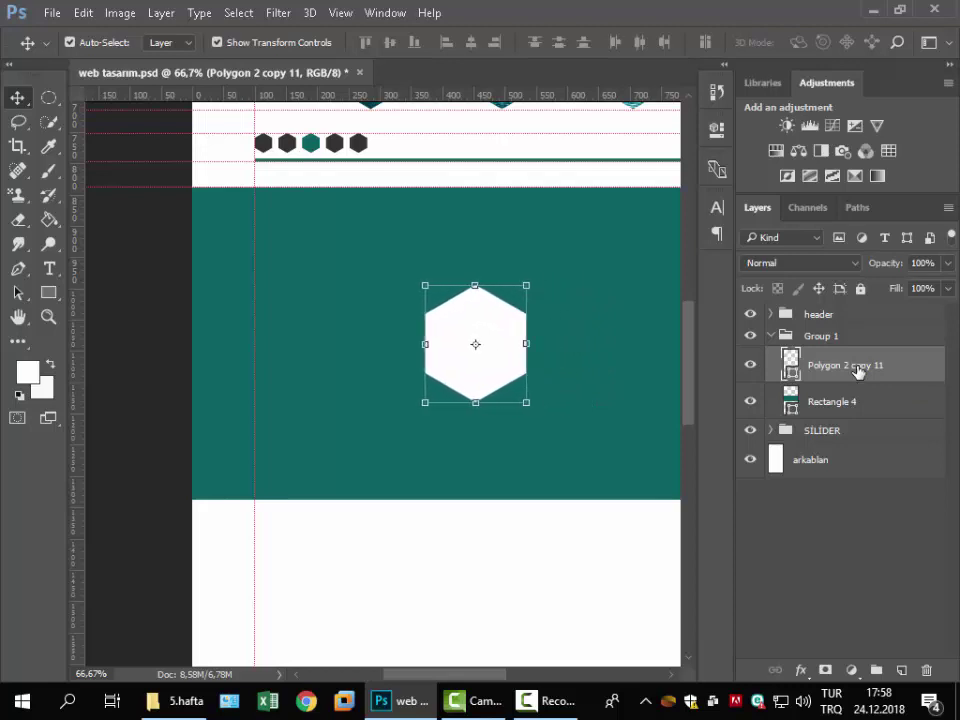
key(Left)
key(Left)
key(Left)
key(Left)
key(Left)
key(Left)
key(Left)
key(Left)
key(Left)
key(Left)
key(Left)
key(Left)
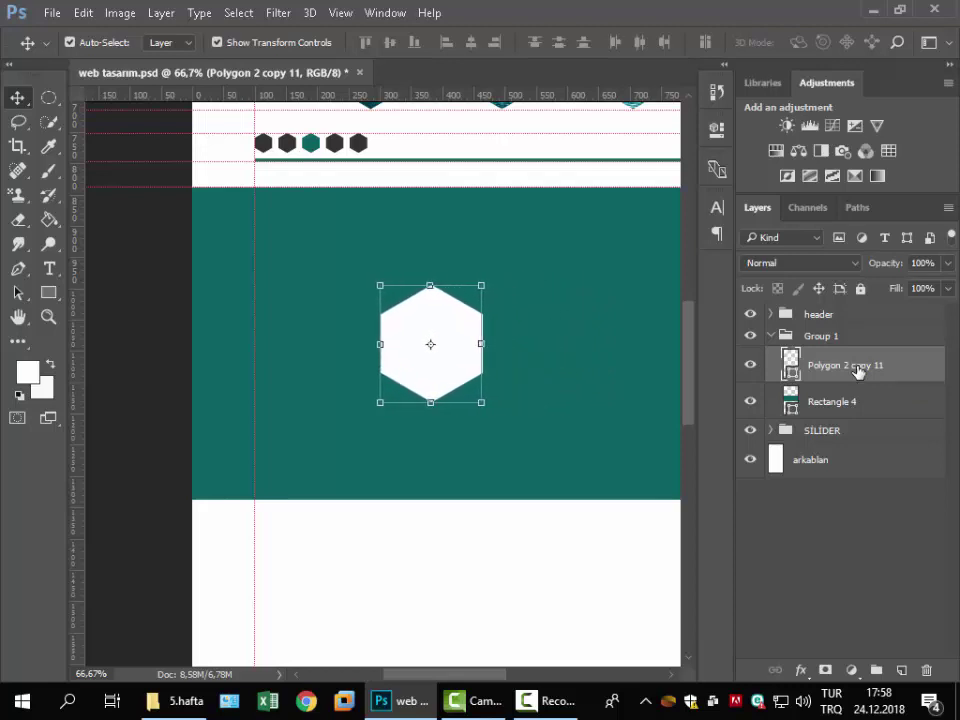
key(Left)
key(Left)
key(Left)
key(Left)
key(Left)
key(Left)
key(Left)
key(Left)
key(Left)
key(Left)
key(Left)
key(Left)
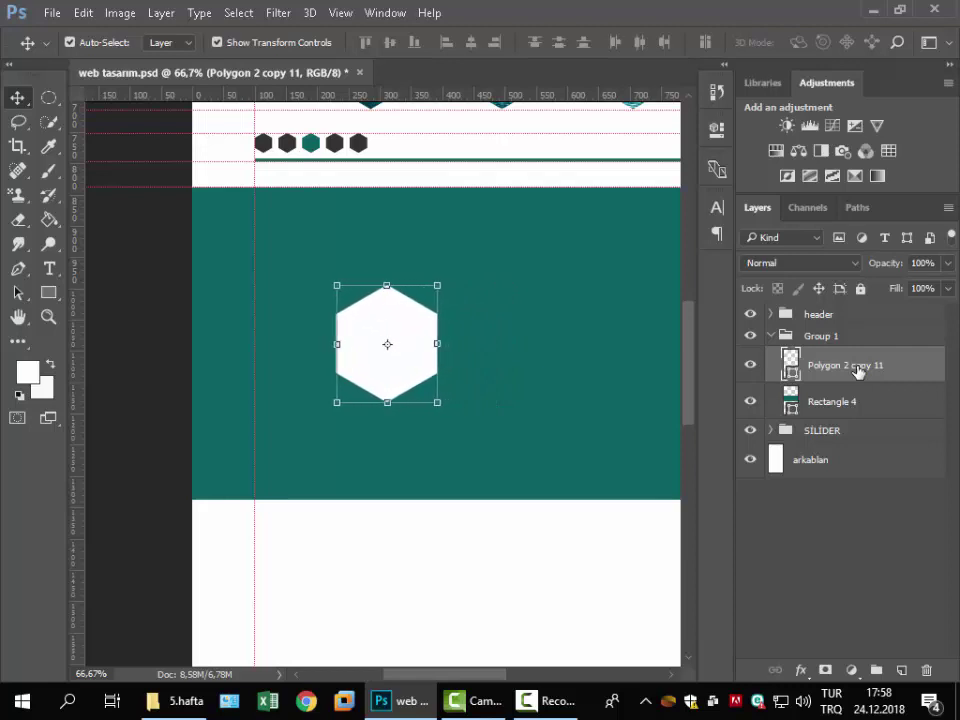
key(Left)
key(Left)
key(Left)
key(Left)
key(Left)
key(Left)
key(Left)
key(Left)
key(Left)
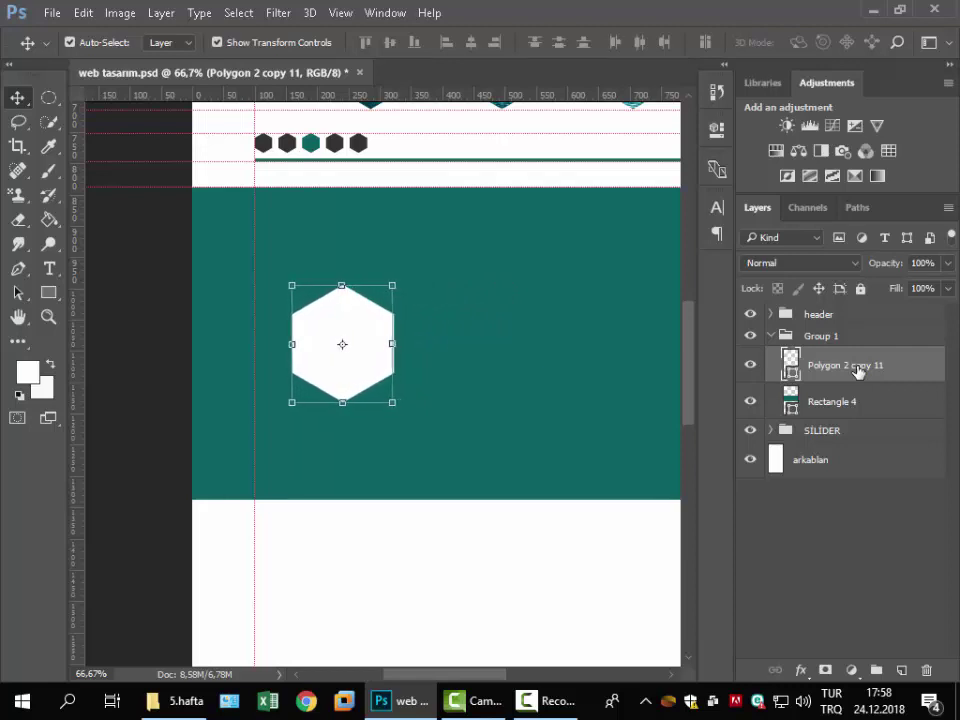
key(Left)
key(Left)
key(Left)
key(Left)
key(Left)
key(Left)
key(Left)
key(Left)
key(Left)
key(Left)
key(Left)
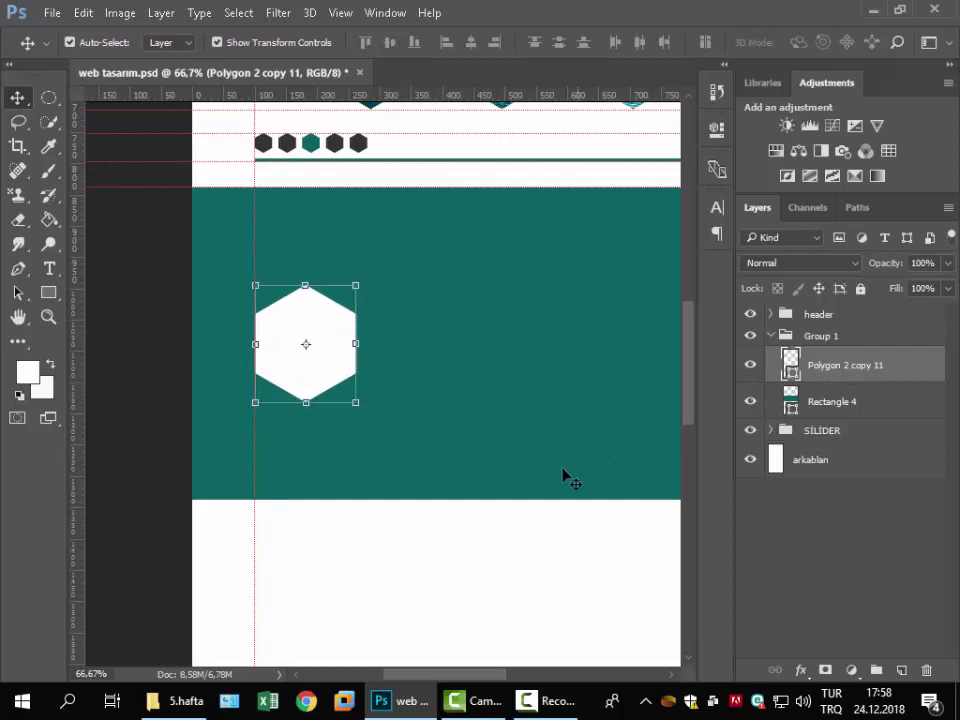
- Scale the white hexagon to about 157% and vertically centre it on Rectangle 4
drag(356, 285, 446, 245)
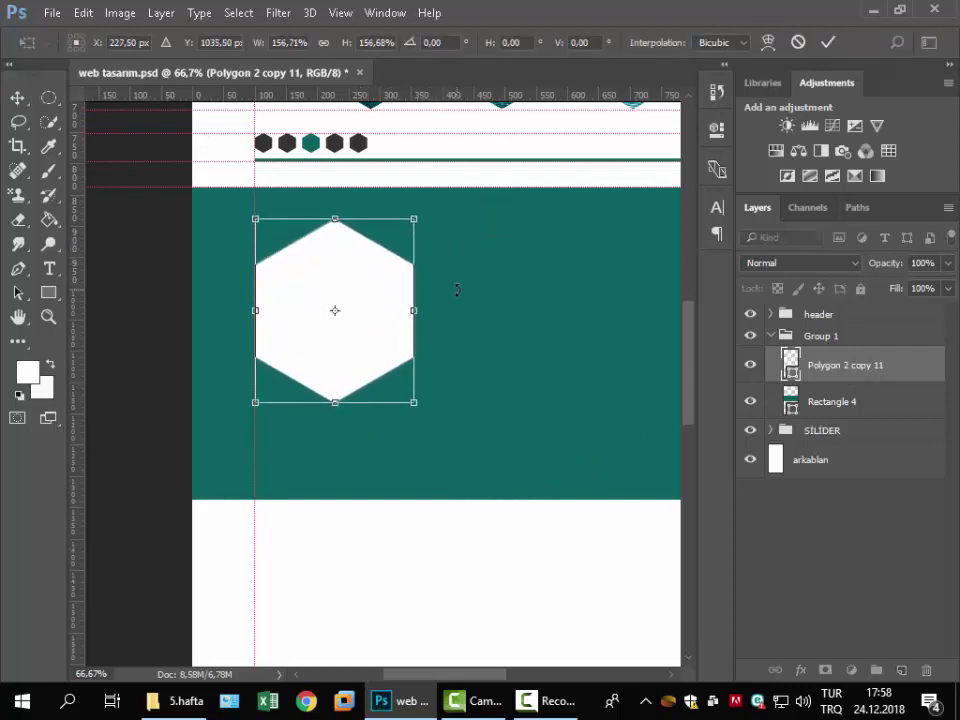
key(Return)
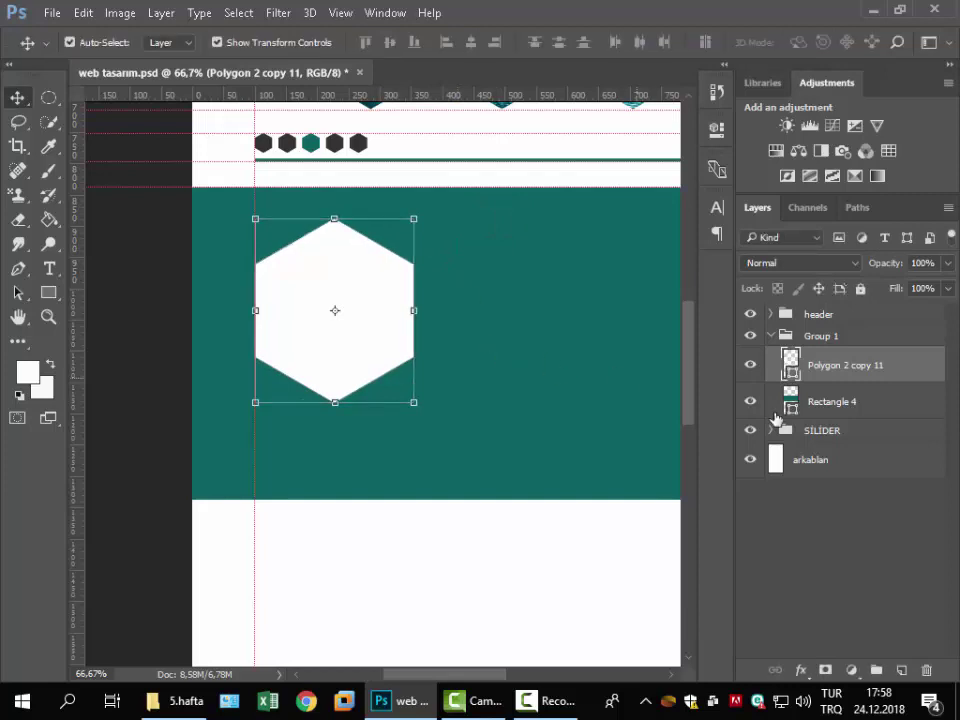
shift+click(800, 401)
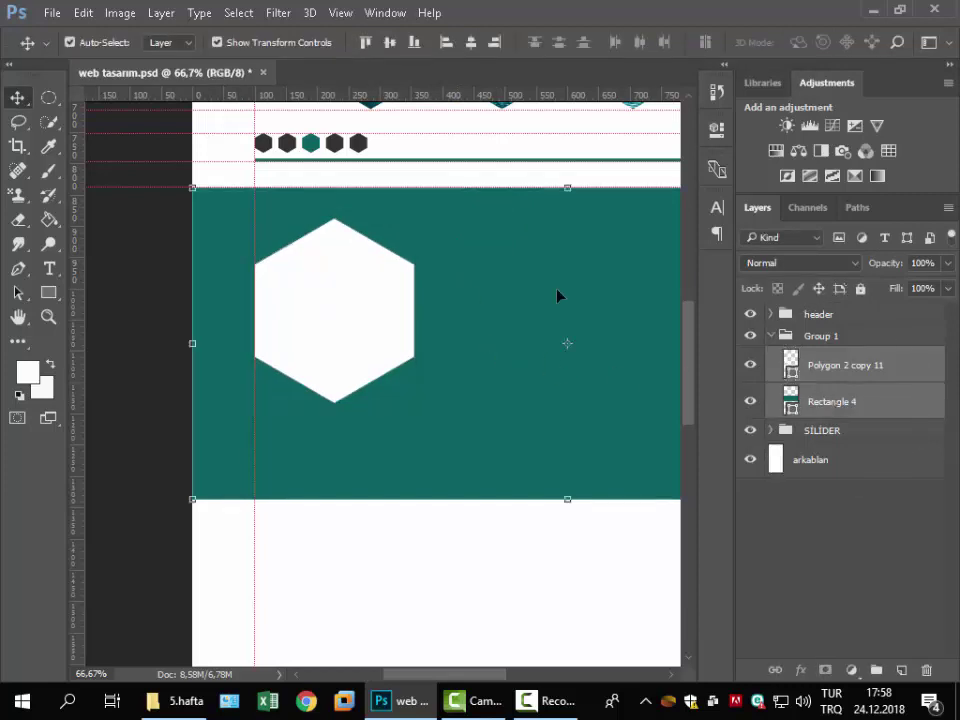
click(395, 44)
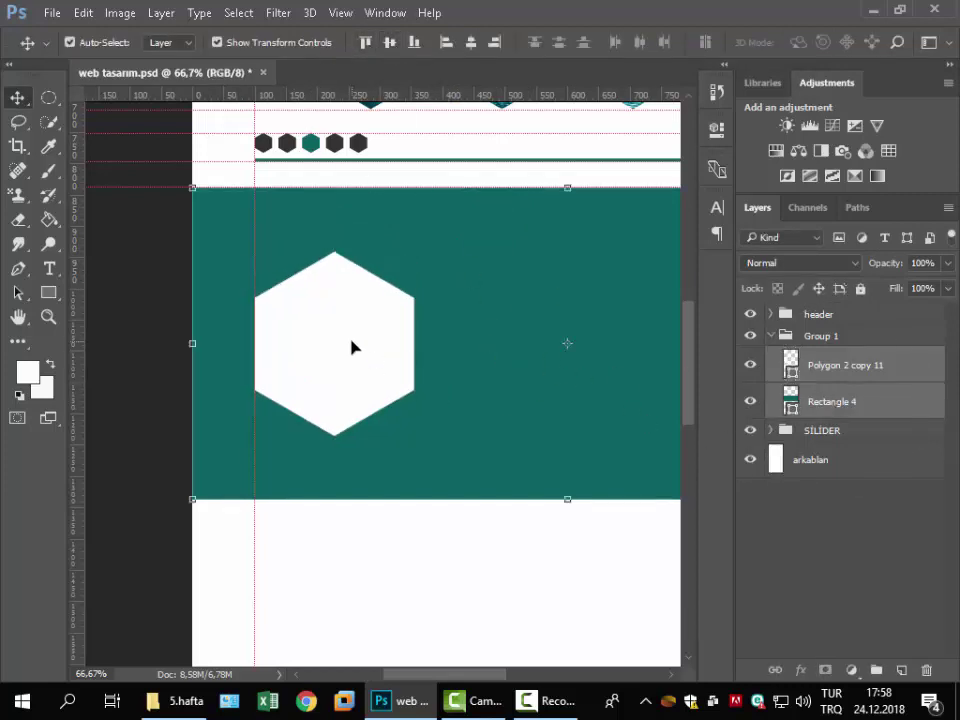
click(830, 365)
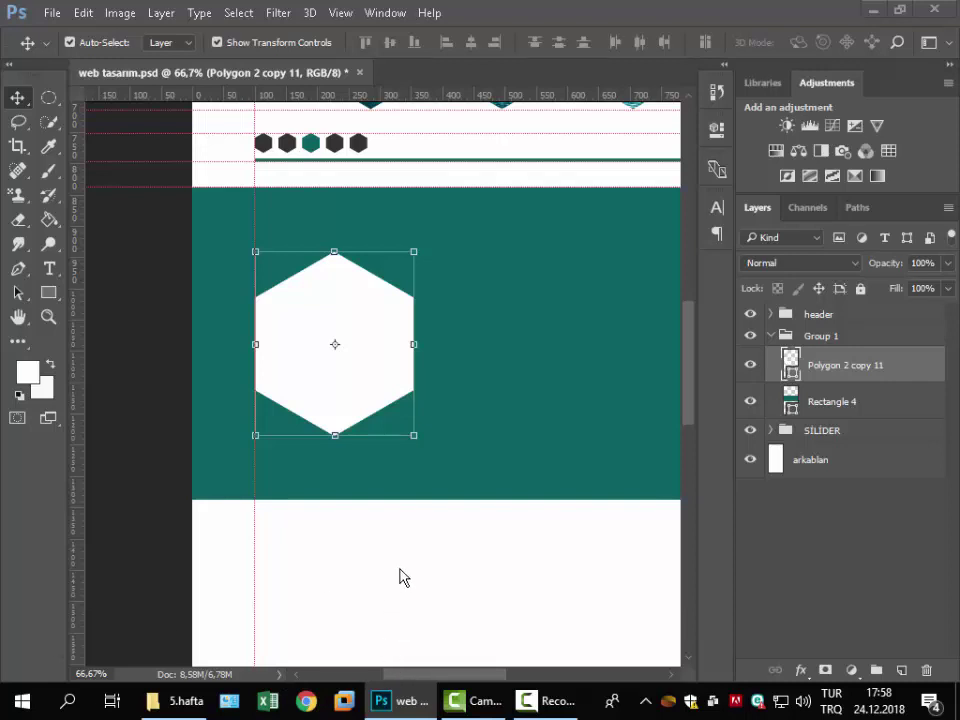
click(304, 703)
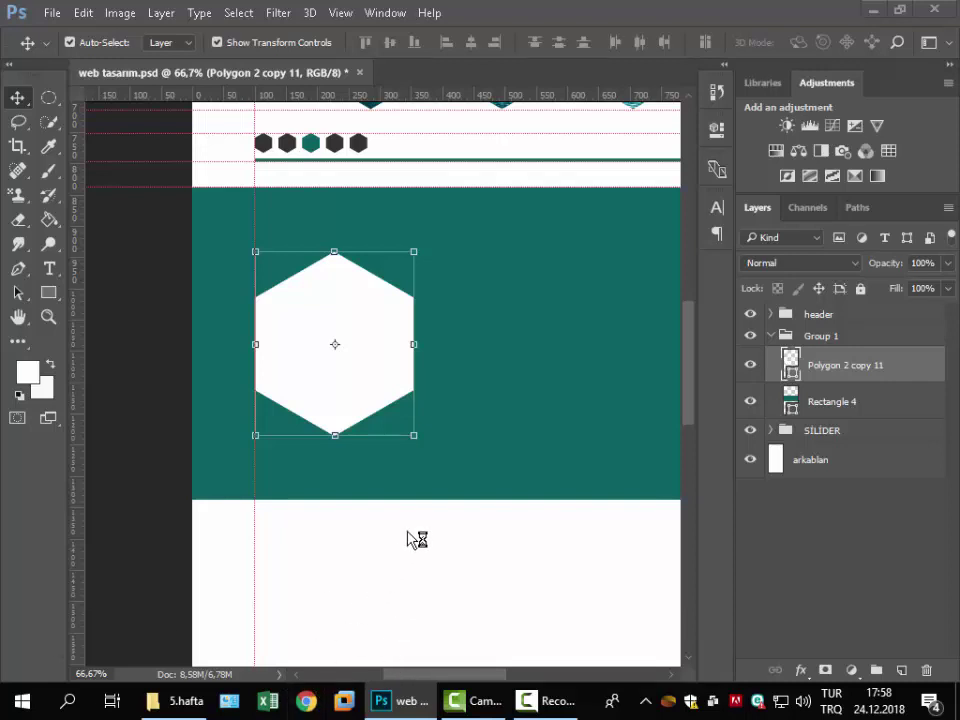
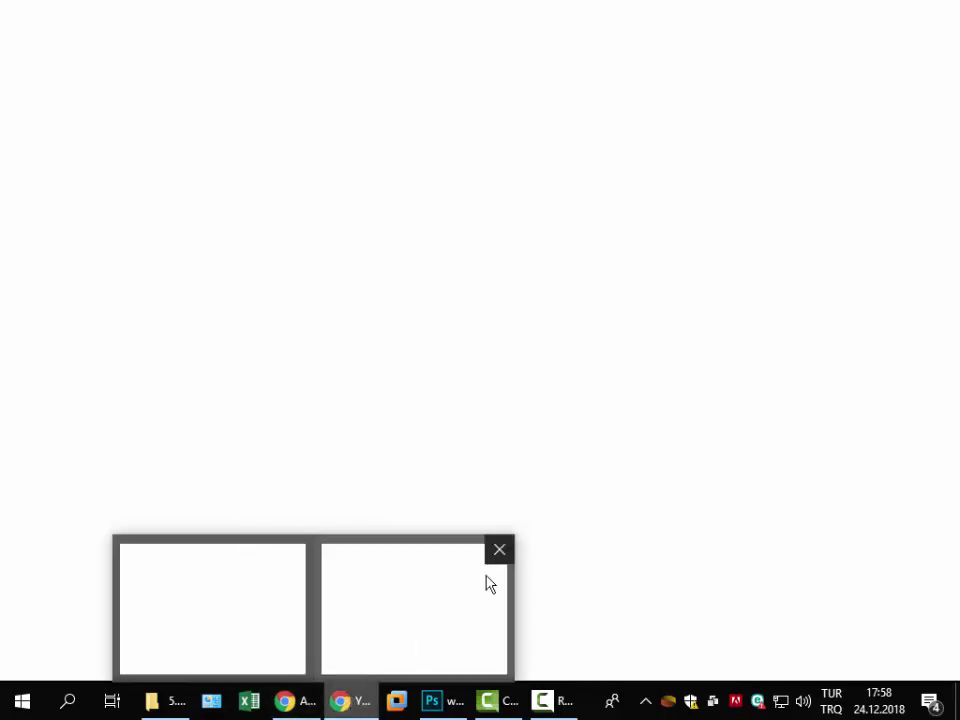
- Close the extra Chrome browser window from its taskbar preview and return to Photoshop
mouse_move(212, 608)
middle_click(279, 652)
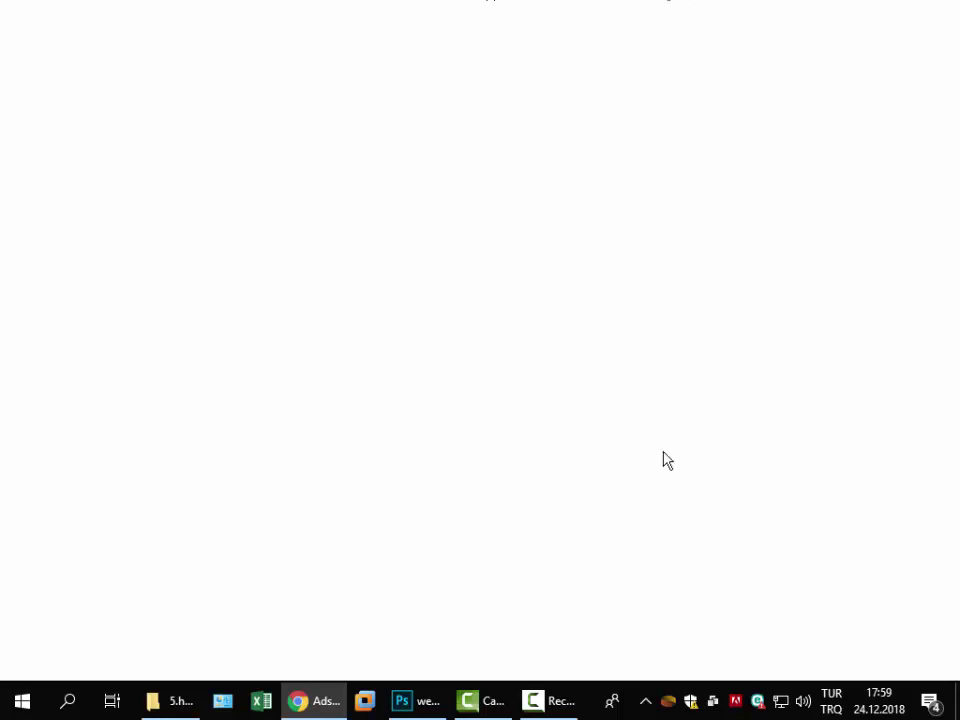
click(551, 711)
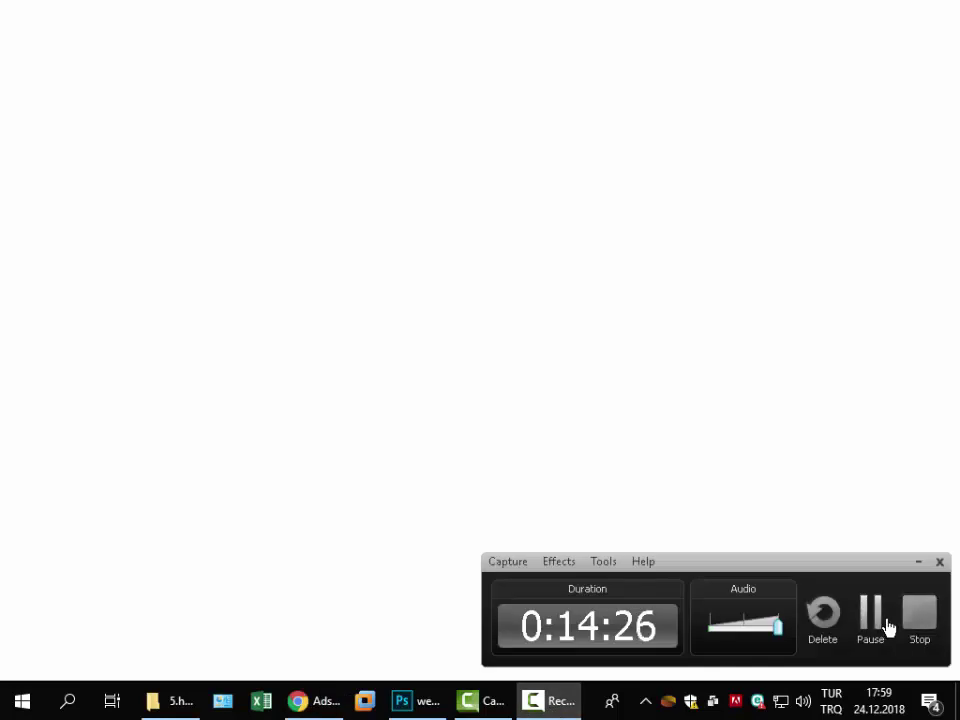
click(880, 625)
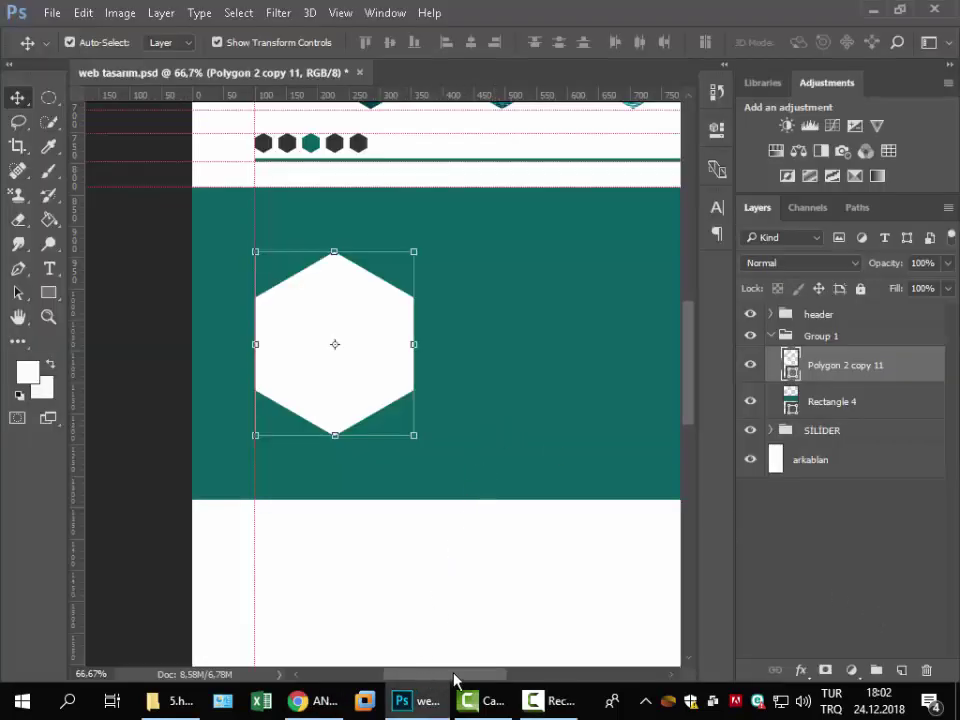
- Paste Lorem ipsum into a new paragraph text box right of the hexagon, then widen and lengthen it
mouse_move(456, 677)
mouse_down()
mouse_move(505, 683)
mouse_move(472, 681)
mouse_up()
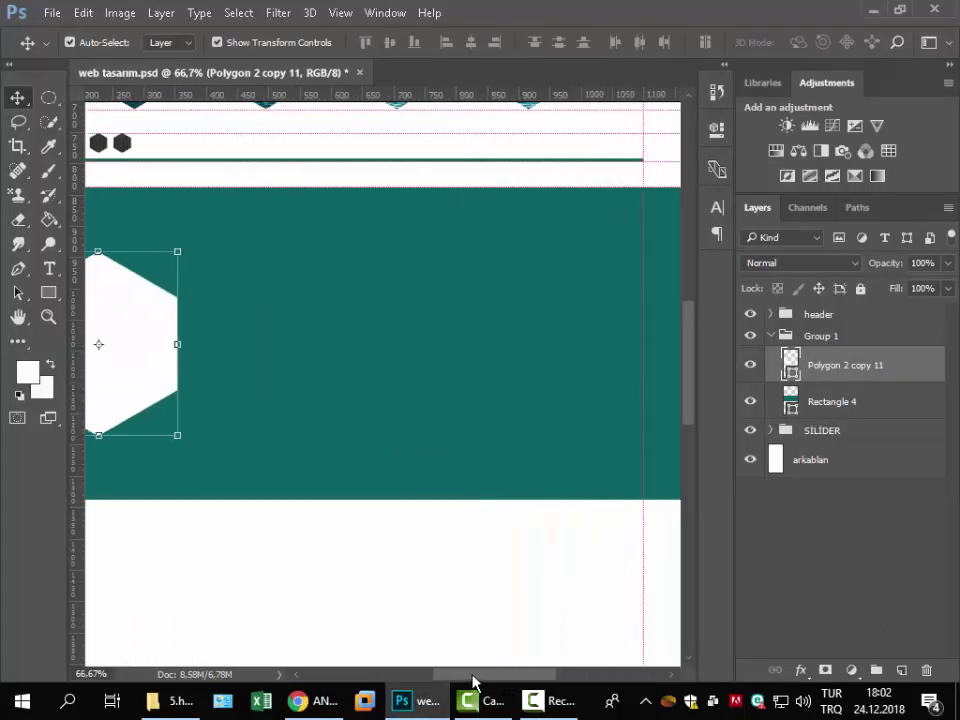
click(49, 268)
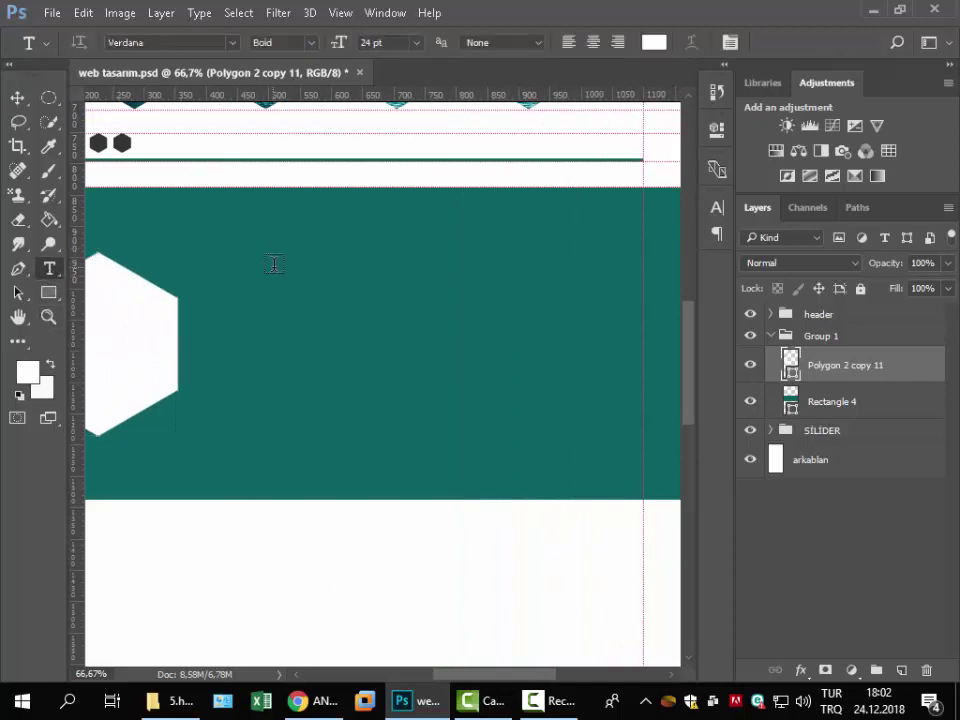
mouse_move(265, 252)
mouse_down()
mouse_move(433, 393)
mouse_move(579, 425)
mouse_up()
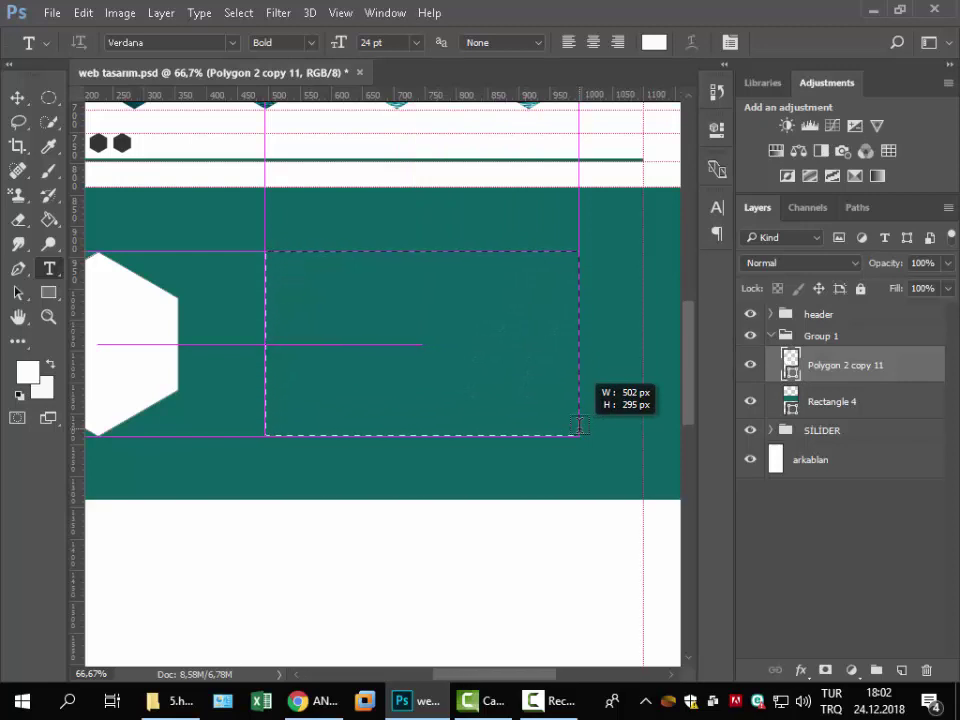
drag(579, 425, 579, 425)
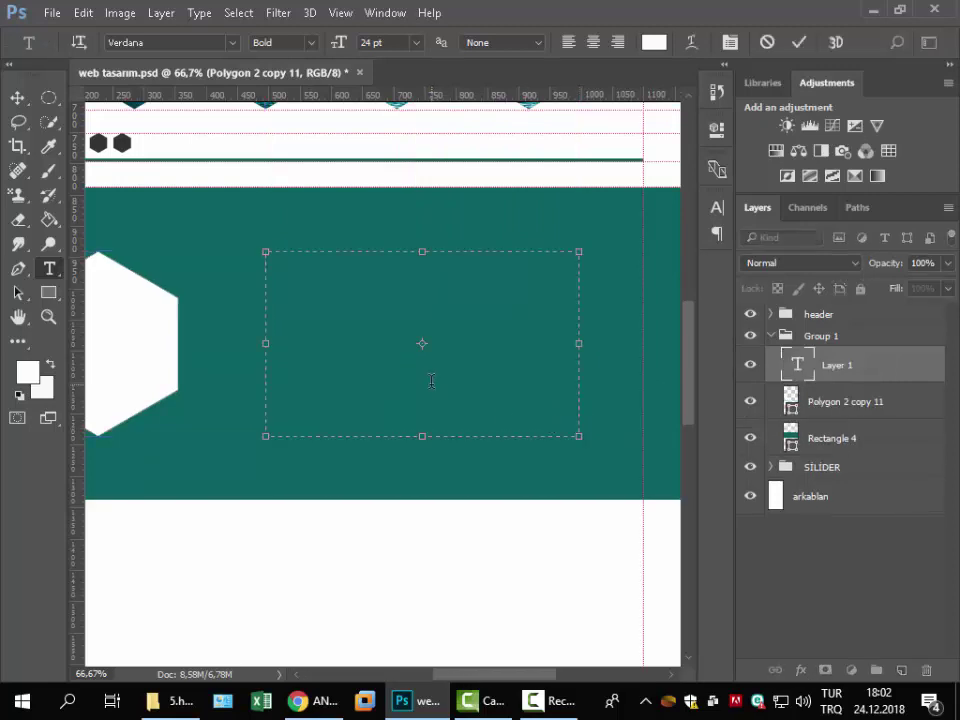
key(ctrl+v)
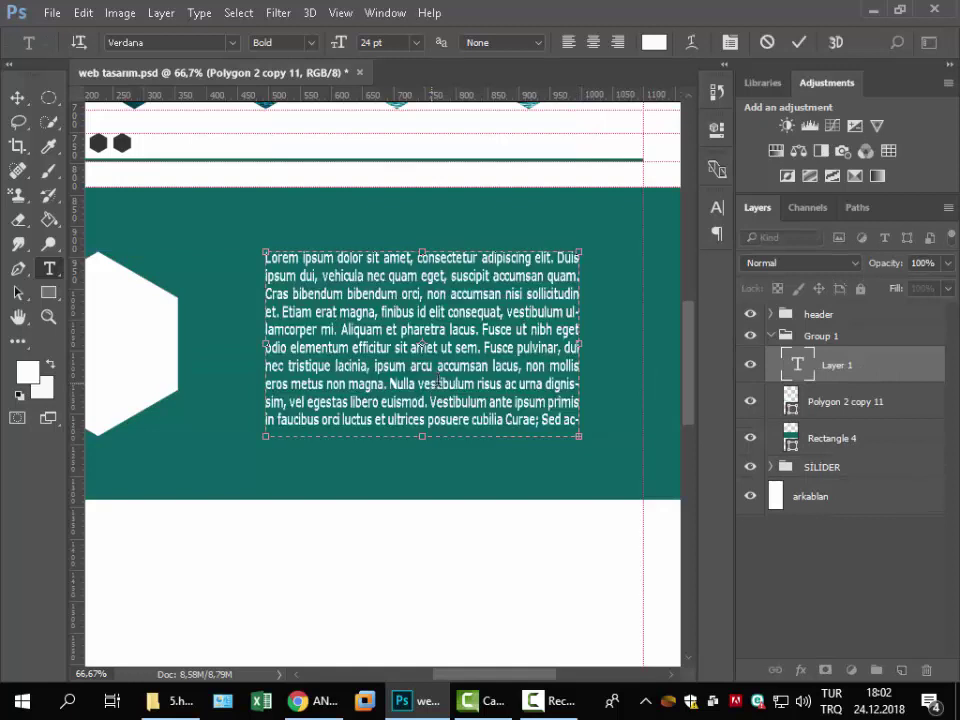
drag(581, 345, 643, 345)
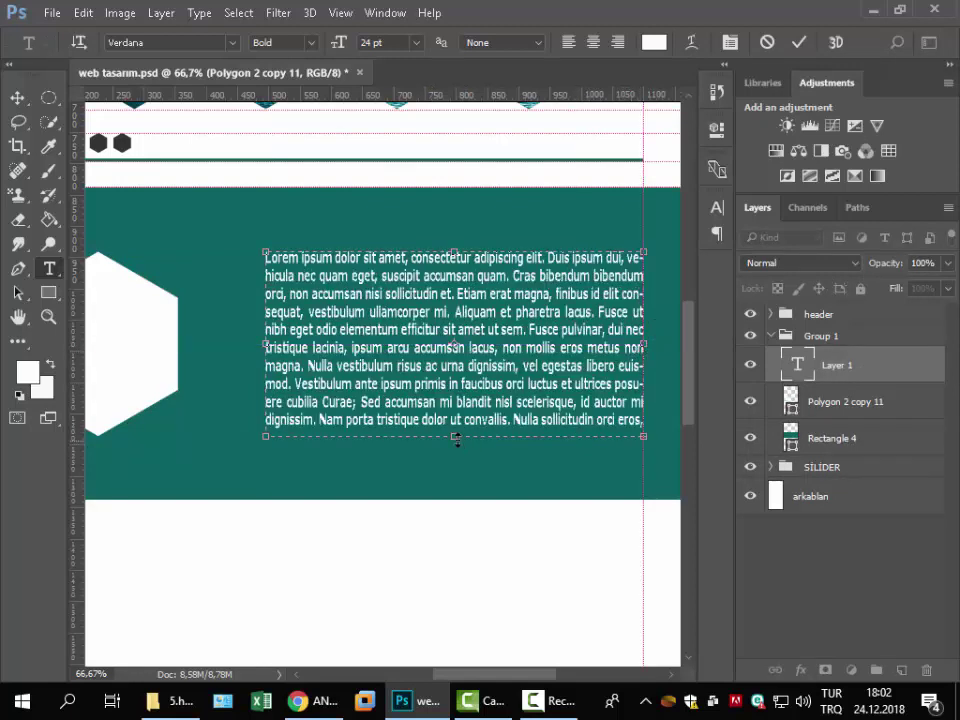
mouse_move(454, 436)
mouse_down()
mouse_move(457, 482)
mouse_move(462, 436)
mouse_up()
- Select all the paragraph text and try font sizes 12, 11 and 14 pt
key(ctrl+a)
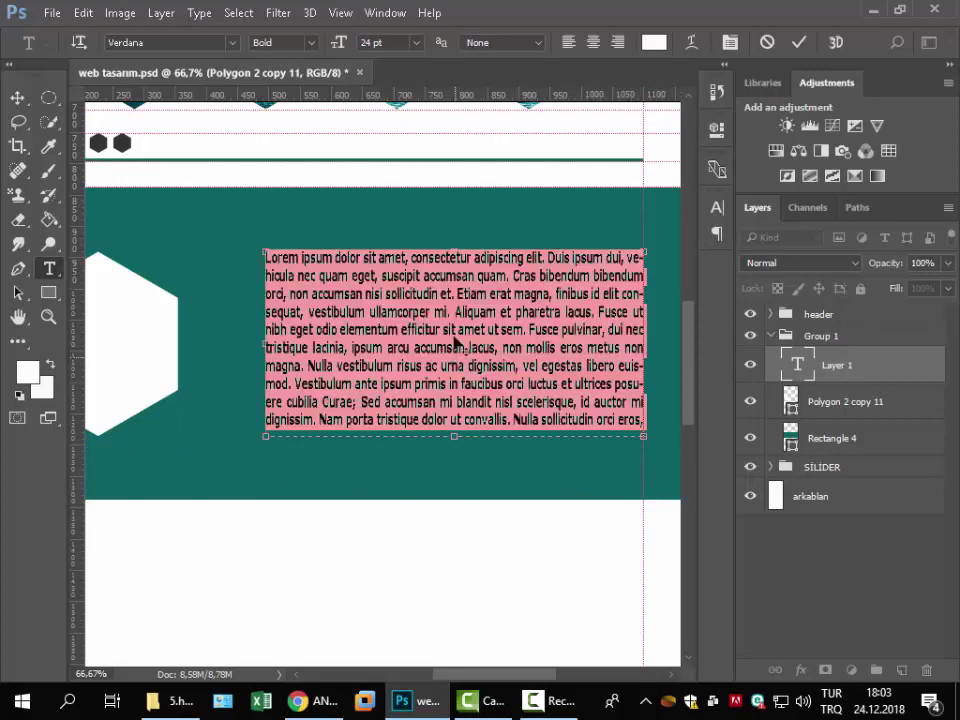
click(416, 42)
click(412, 194)
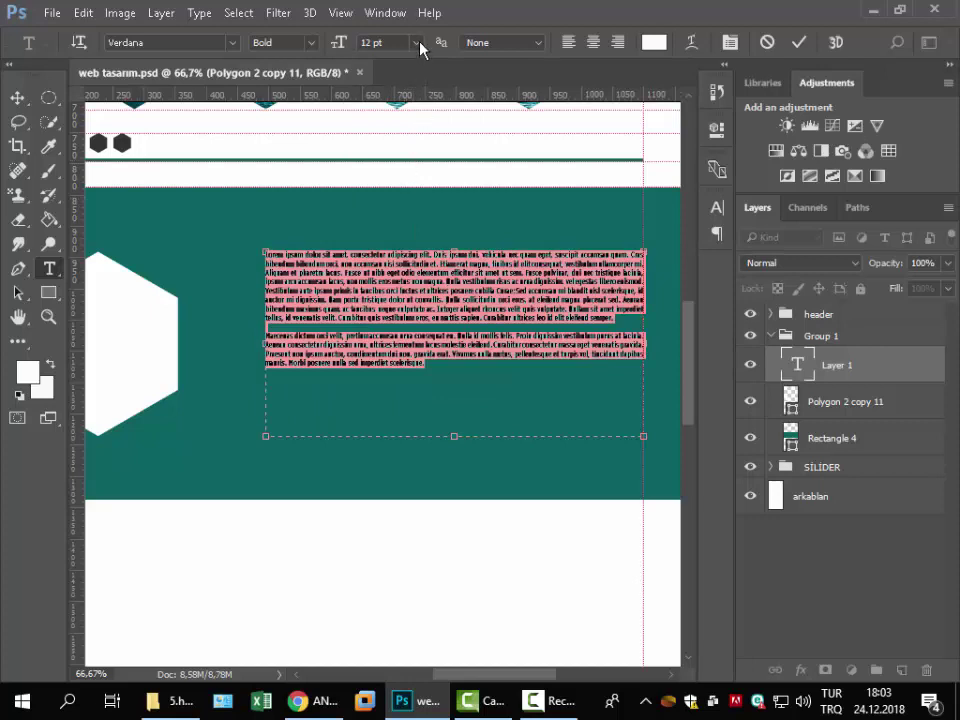
click(416, 42)
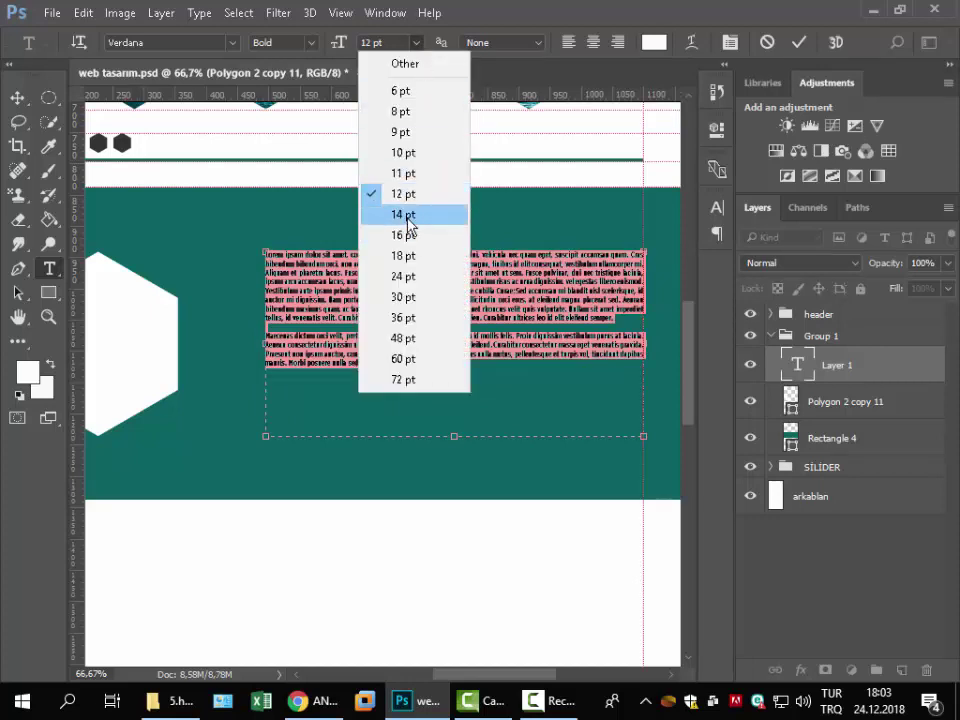
click(405, 174)
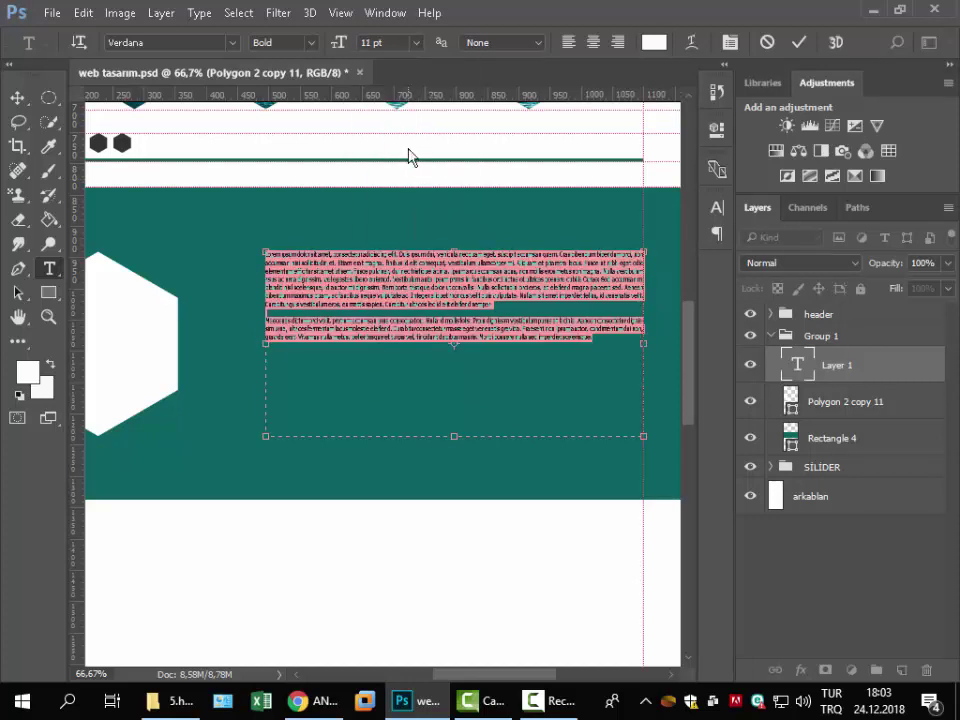
click(414, 42)
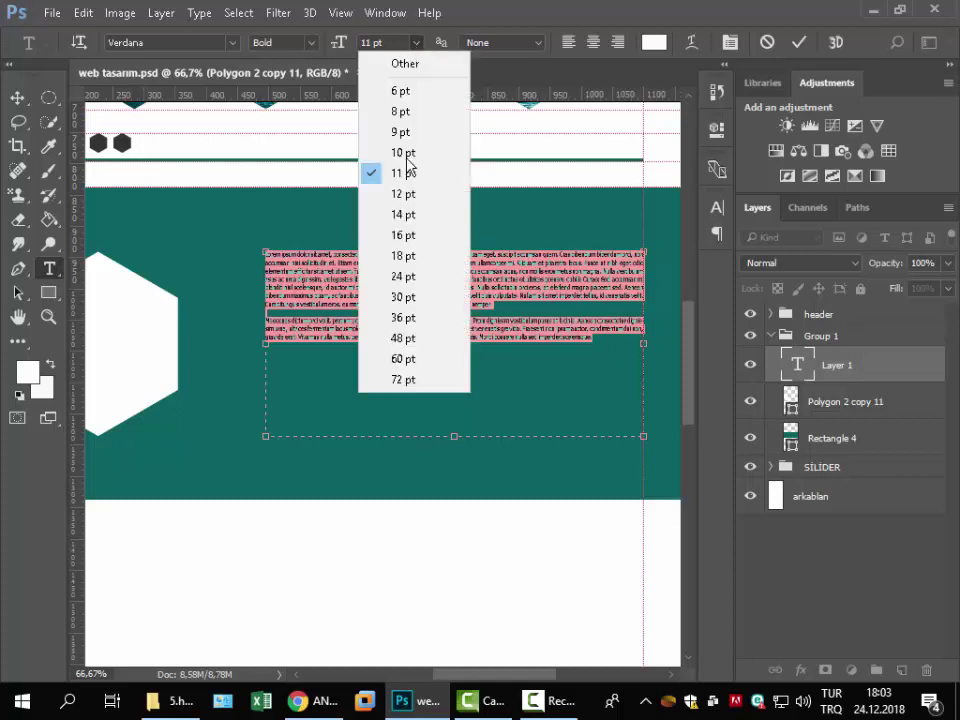
click(426, 216)
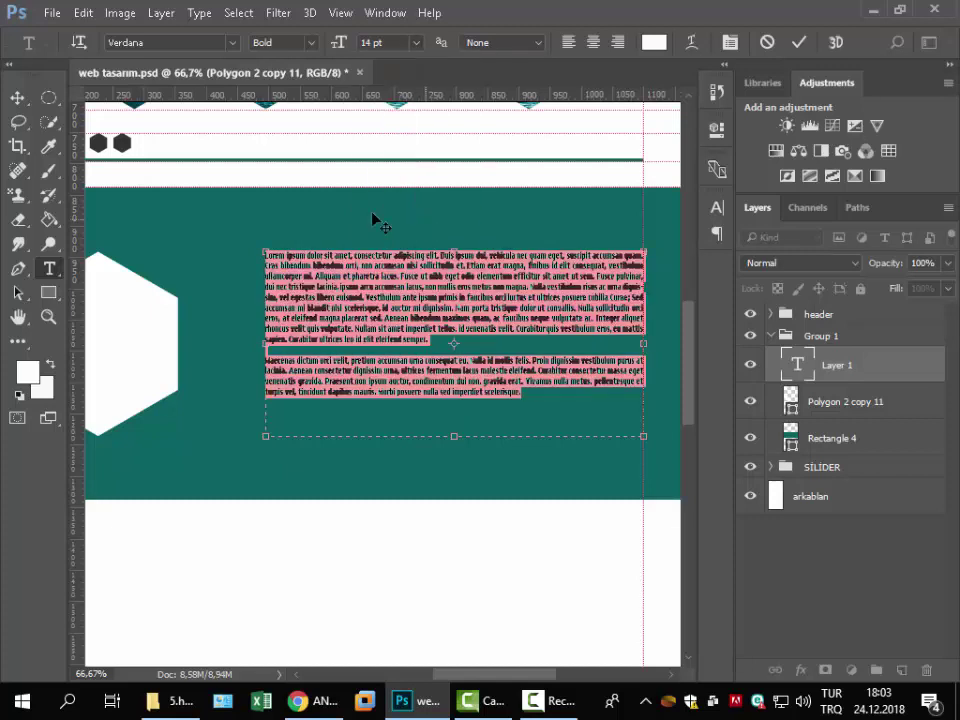
- Switch the paragraph from Bold to Regular, set it to 15 pt, and commit the edit
click(311, 43)
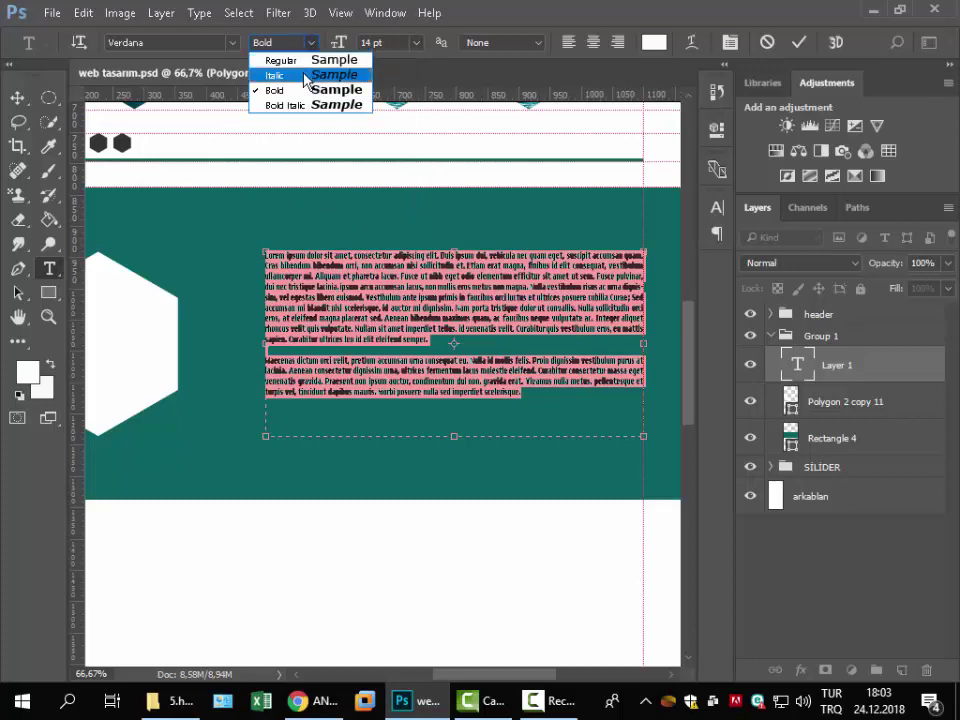
click(305, 60)
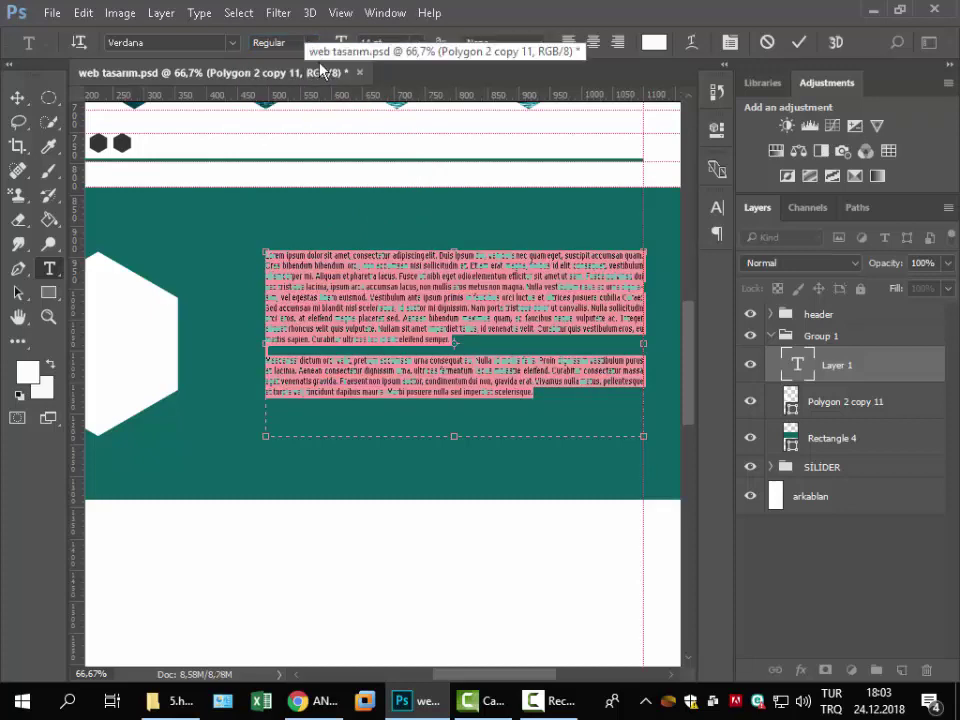
click(416, 43)
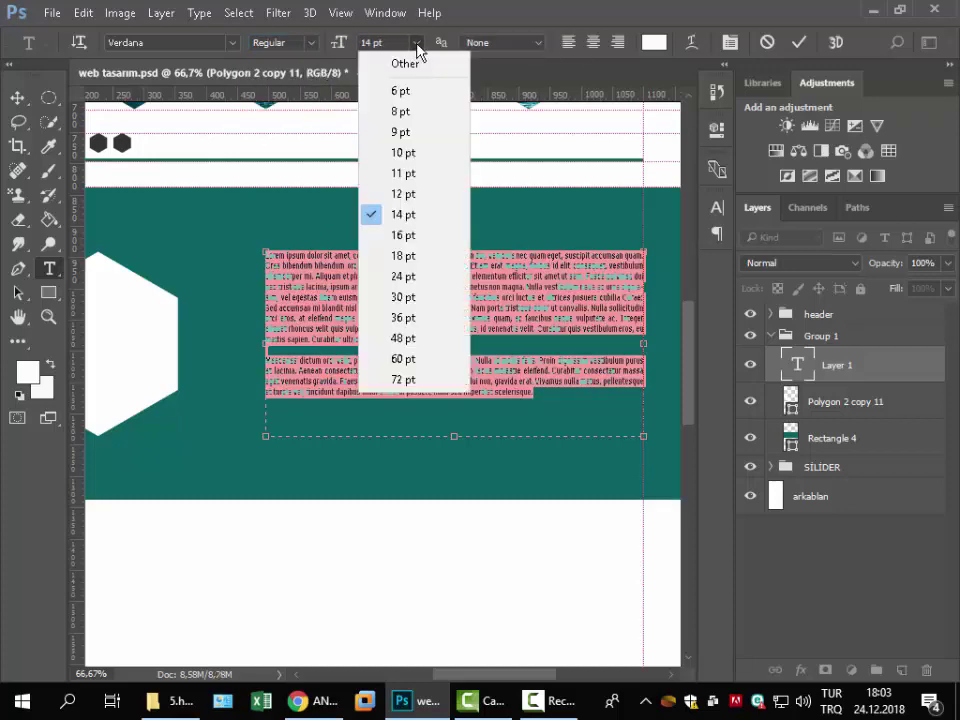
click(405, 235)
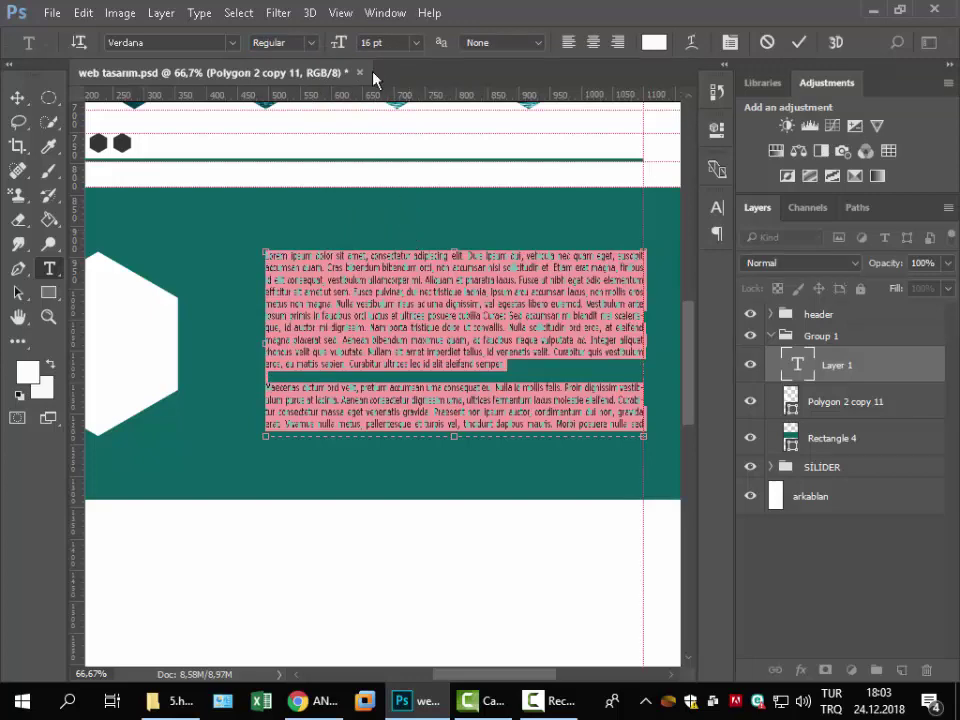
text(15)
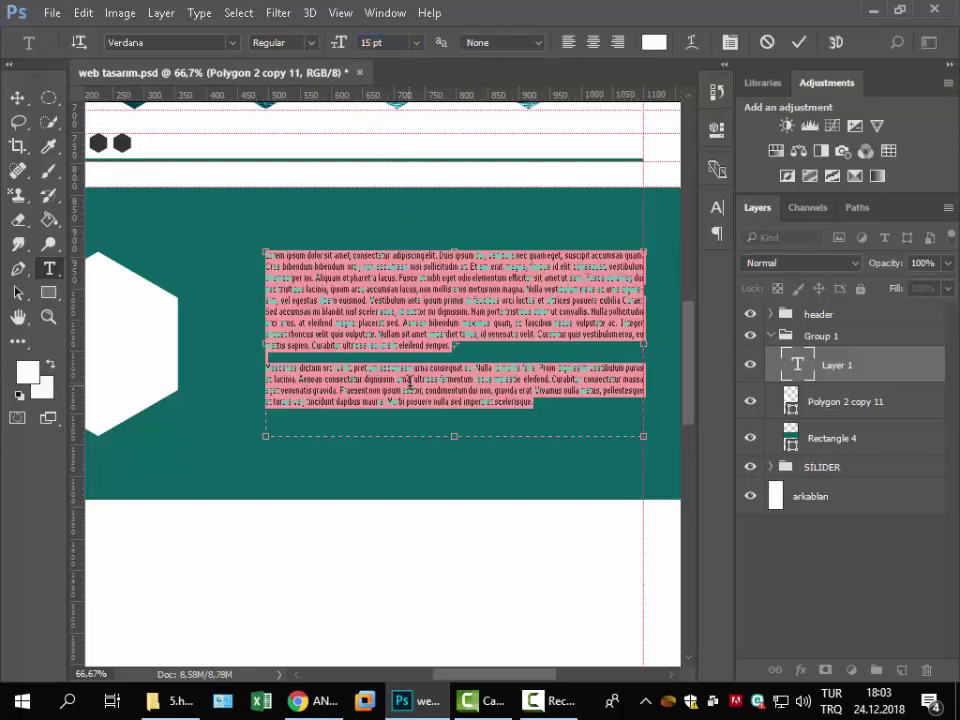
click(730, 43)
click(581, 200)
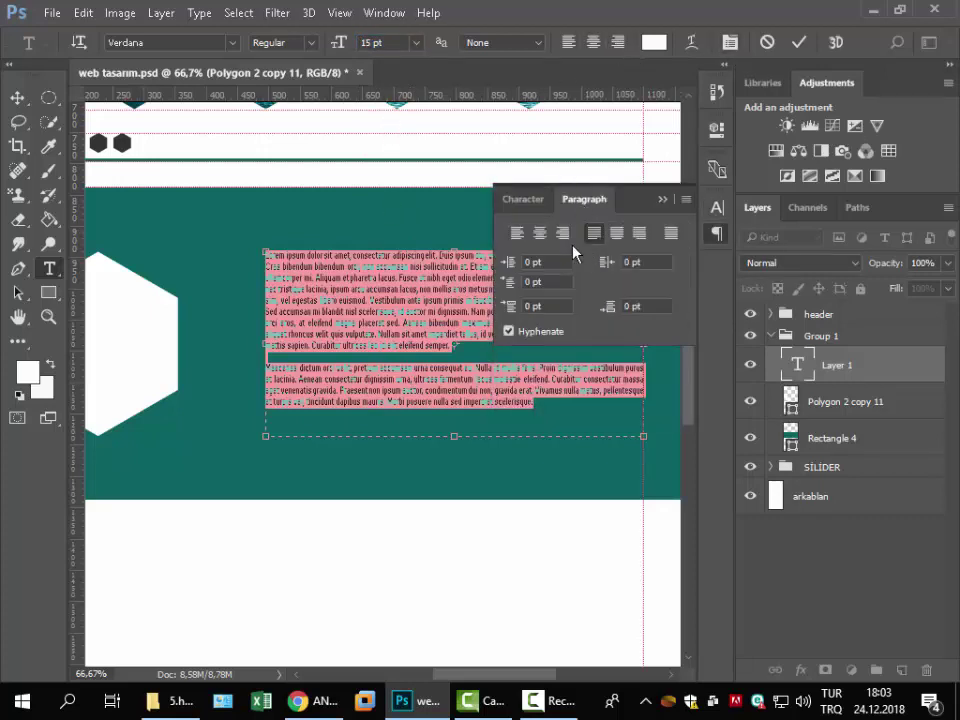
click(662, 199)
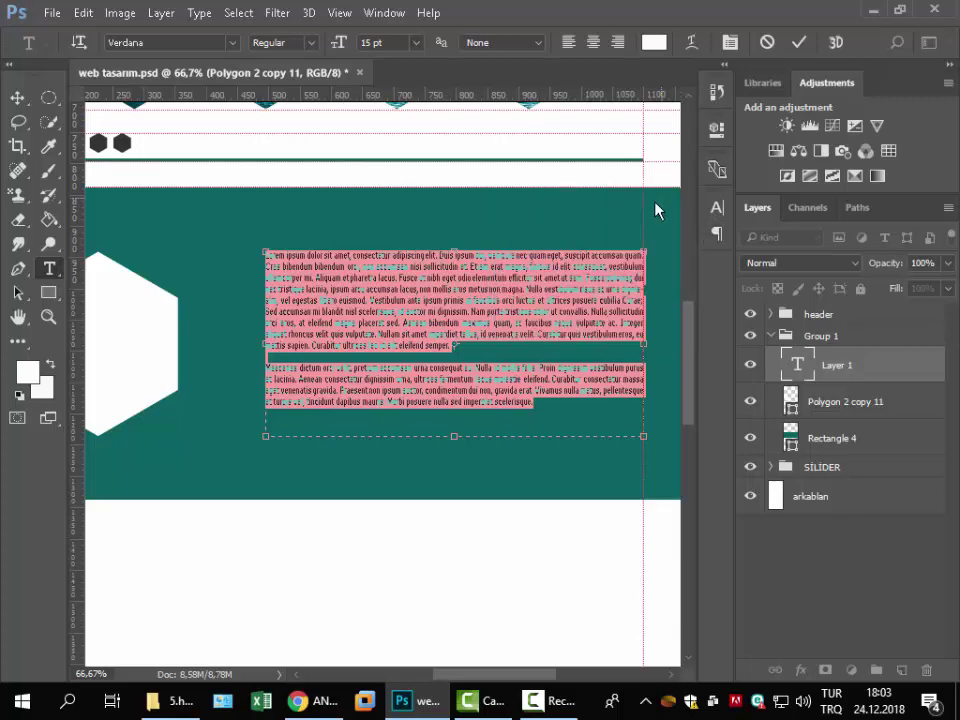
click(18, 97)
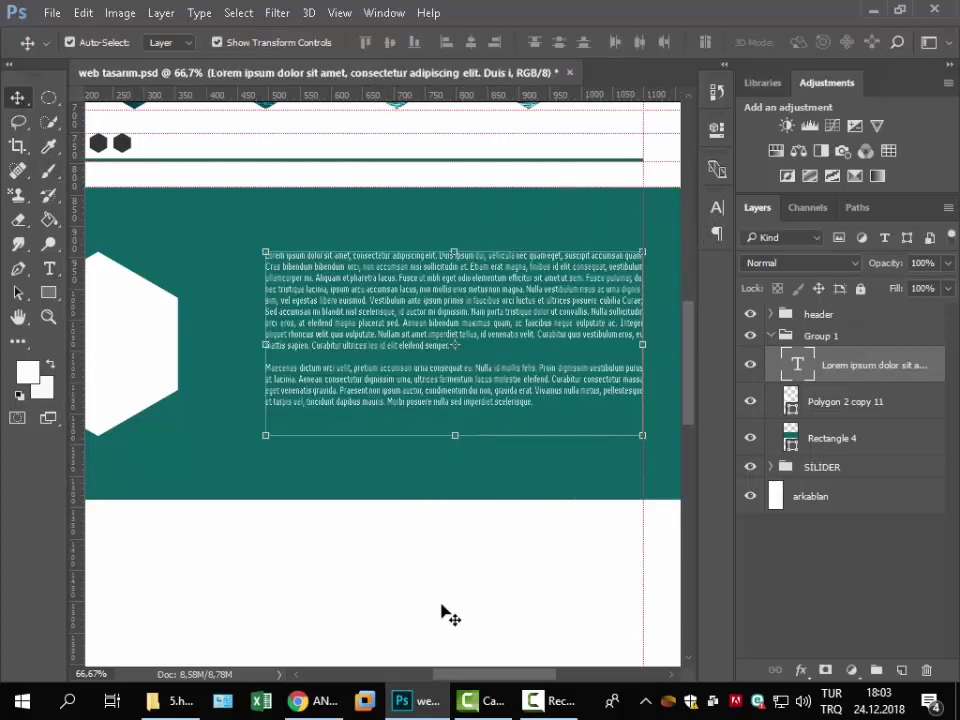
- Nudge the paragraph text box left, closer to the hexagon
mouse_move(456, 676)
mouse_down()
mouse_move(418, 677)
mouse_move(414, 624)
mouse_up()
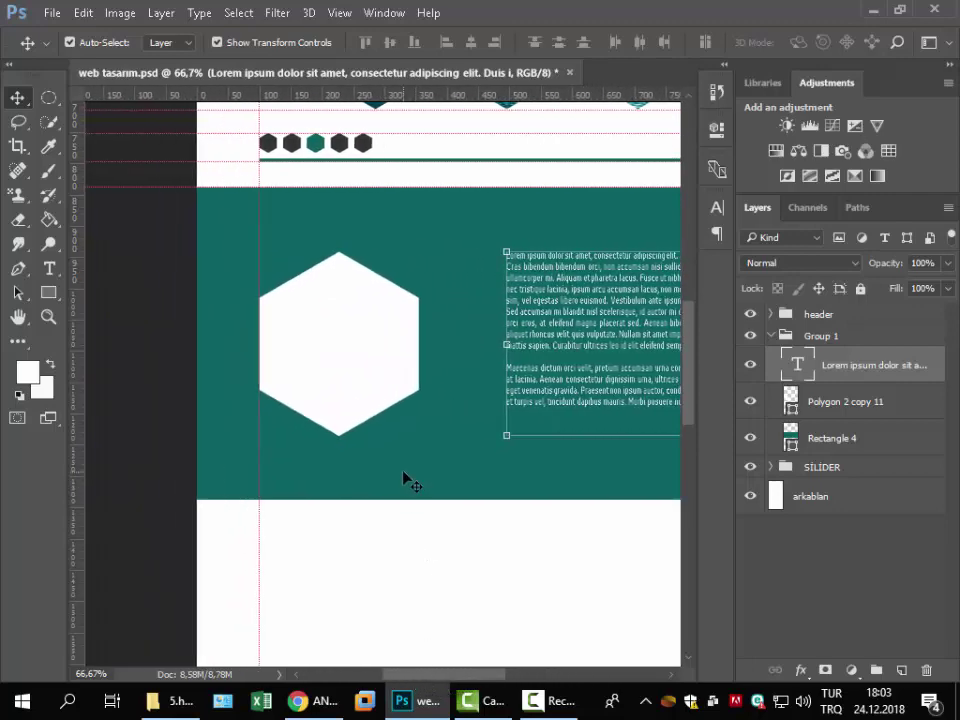
key(ctrl)
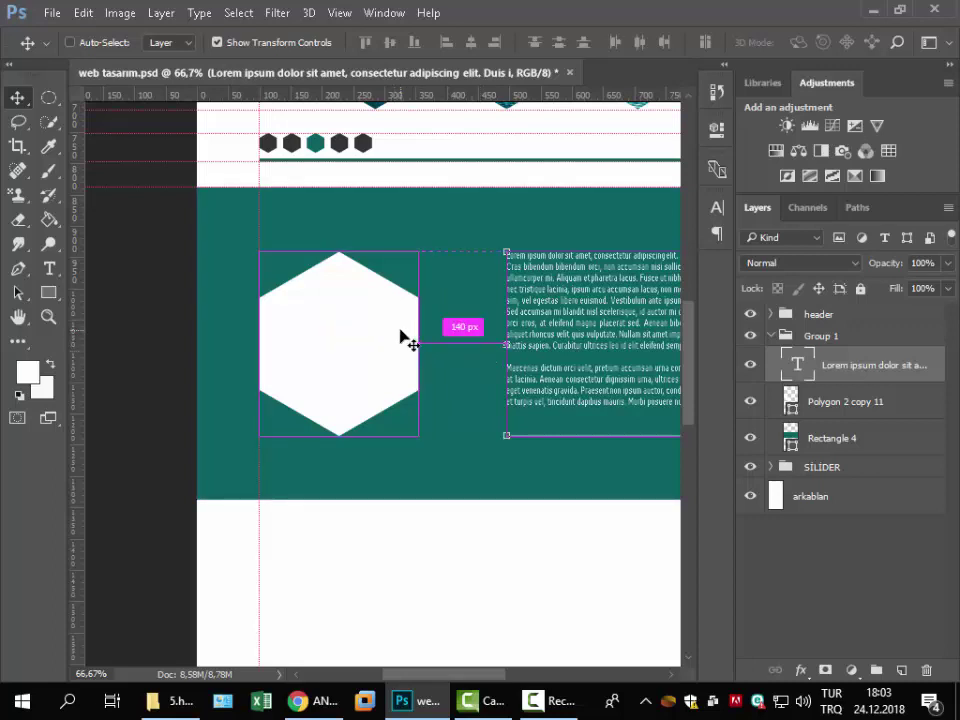
key(Left)
key(Left)
key(Left)
key(Left)
key(Left)
key(Left)
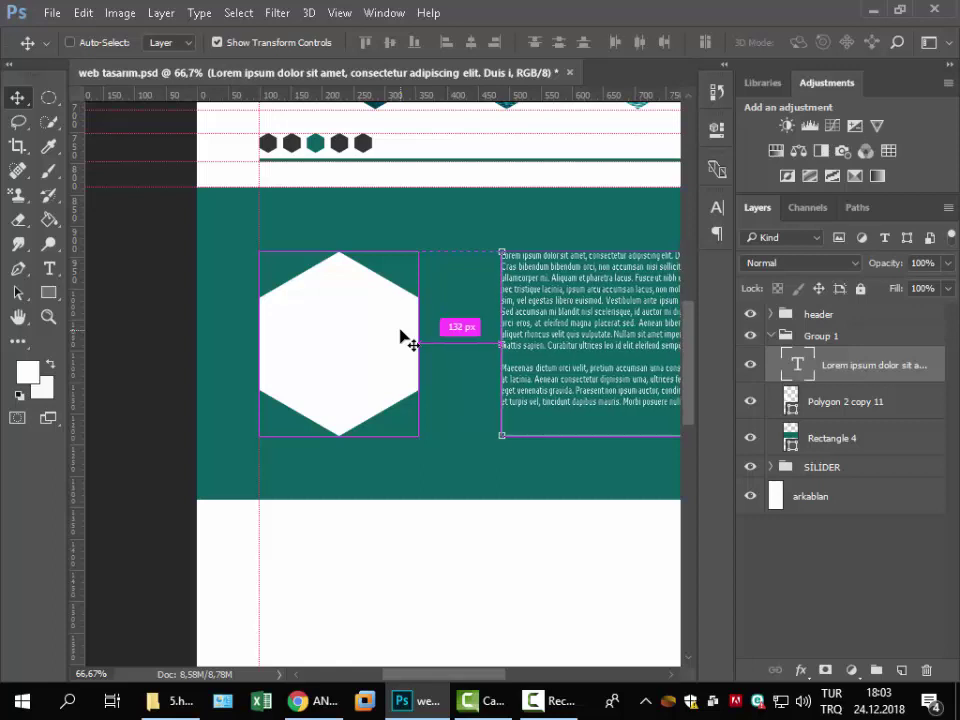
key(Left)
key(Left)
key(Left)
key(Left)
key(Left)
key(Left)
key(Left)
key(Left)
key(Left)
key(Left)
key(Left)
key(Left)
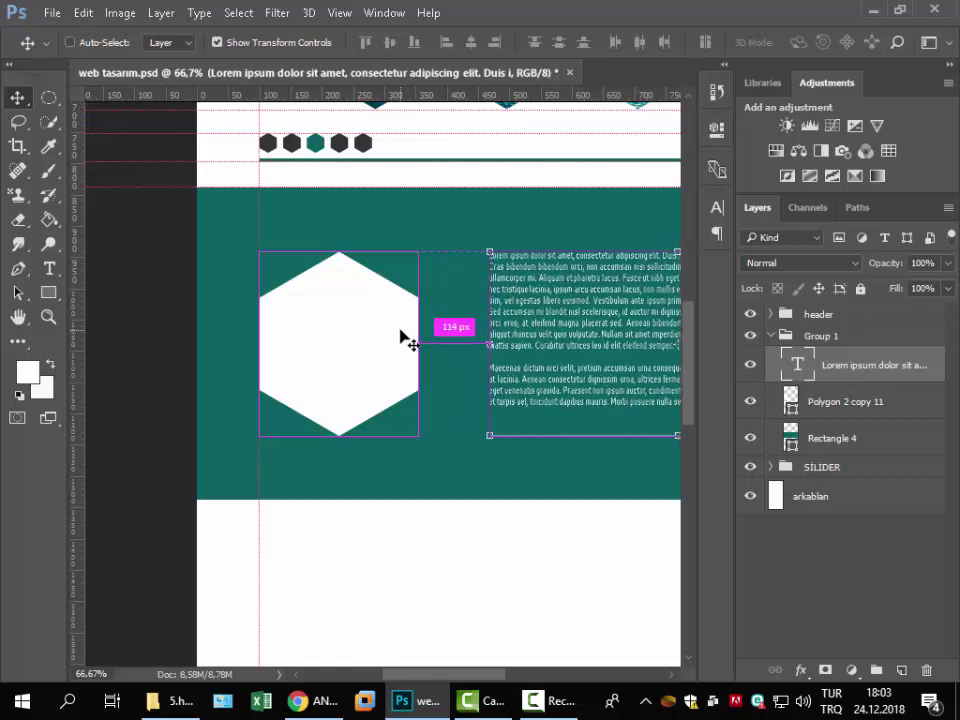
key(Left)
key(Left)
key(Left)
key(Left)
key(Left)
key(Left)
key(Left)
key(Left)
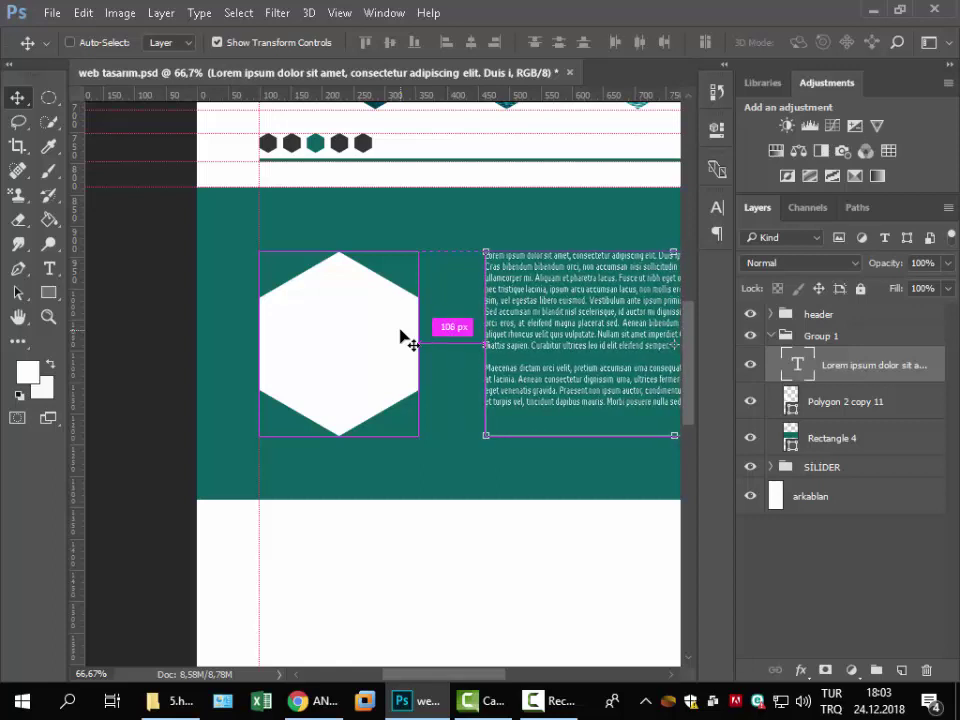
key(Left)
key(Left)
key(Left)
key(Left)
key(Left)
key(Left)
key(Left)
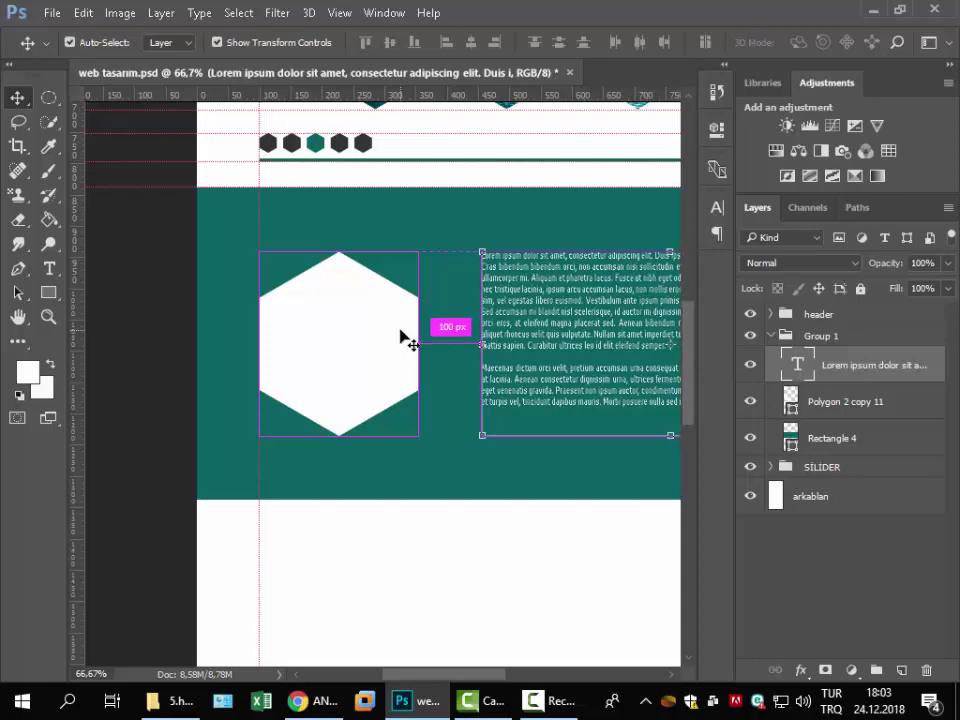
- Widen the paragraph box so the text reflows and set the text to 16 pt
double_click(798, 368)
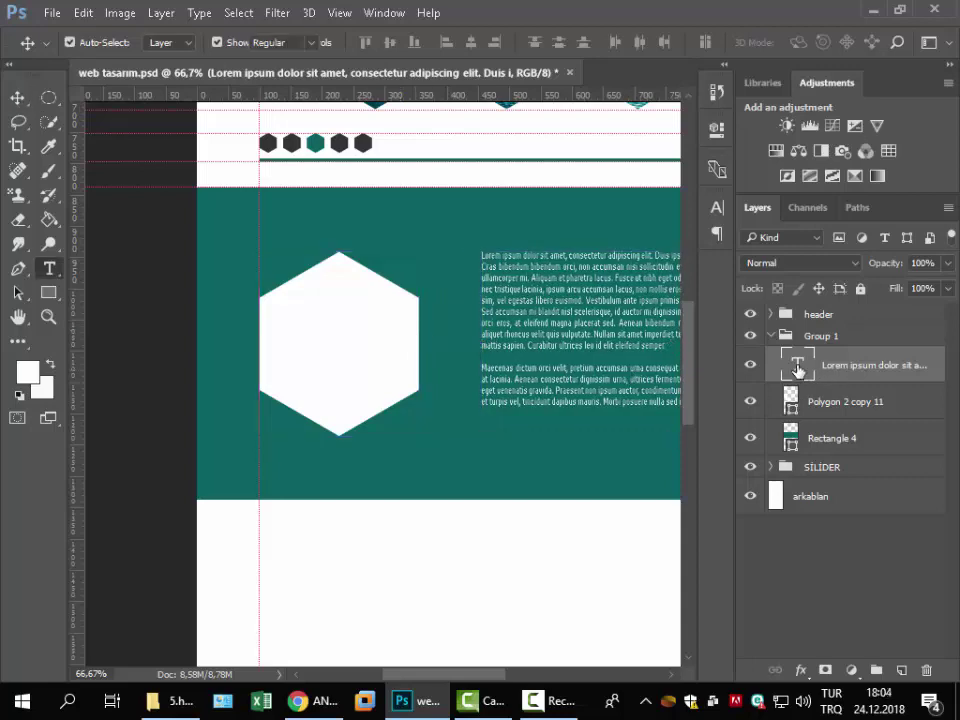
drag(465, 678, 565, 677)
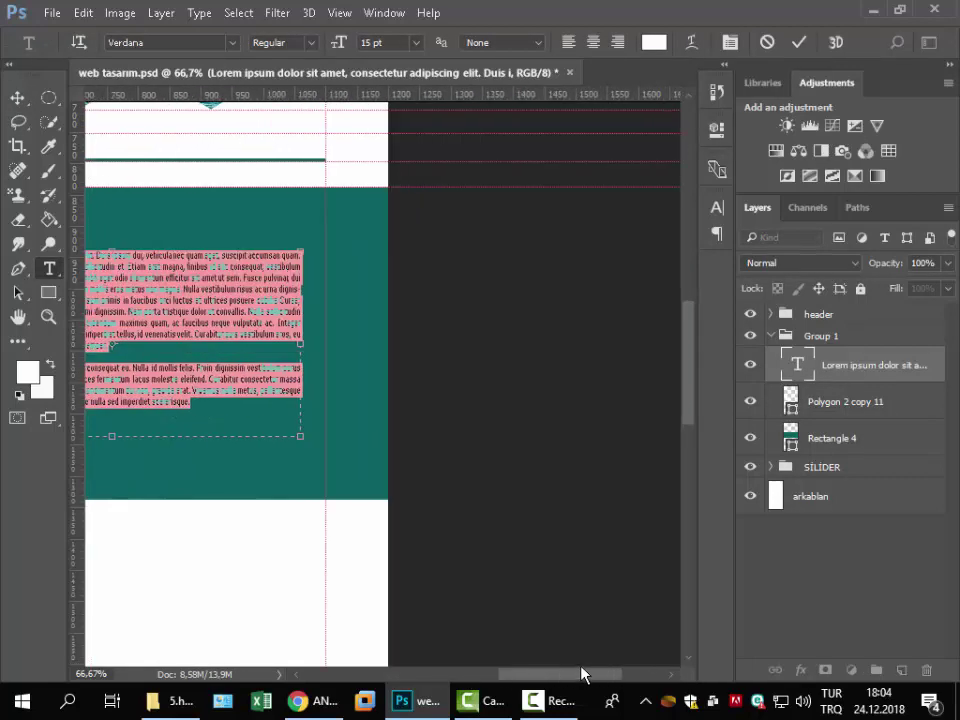
drag(389, 346, 410, 346)
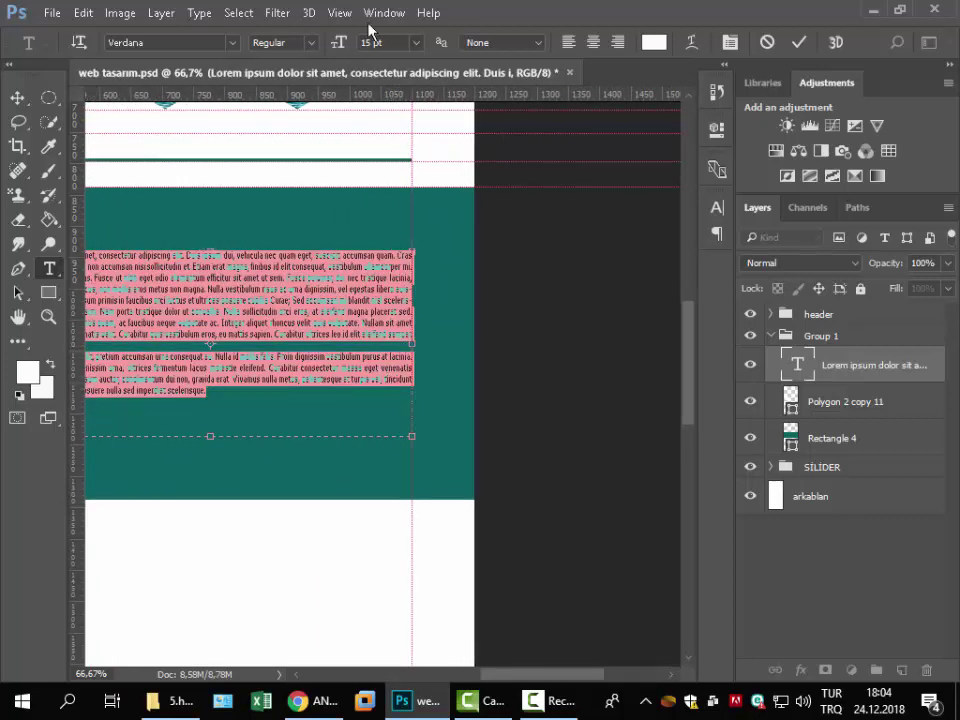
click(420, 44)
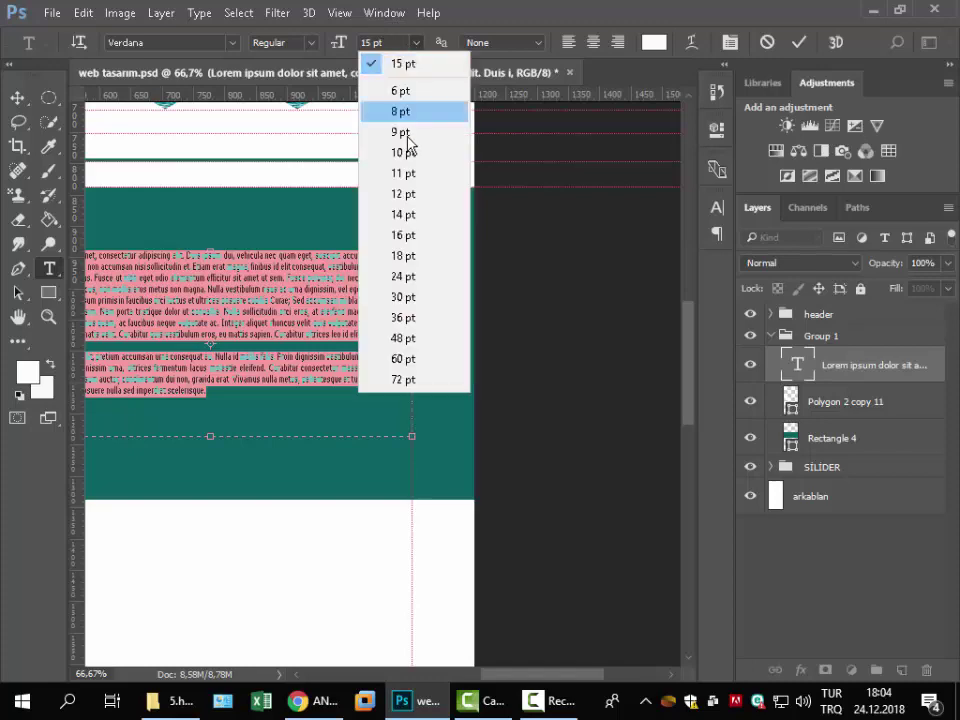
click(409, 236)
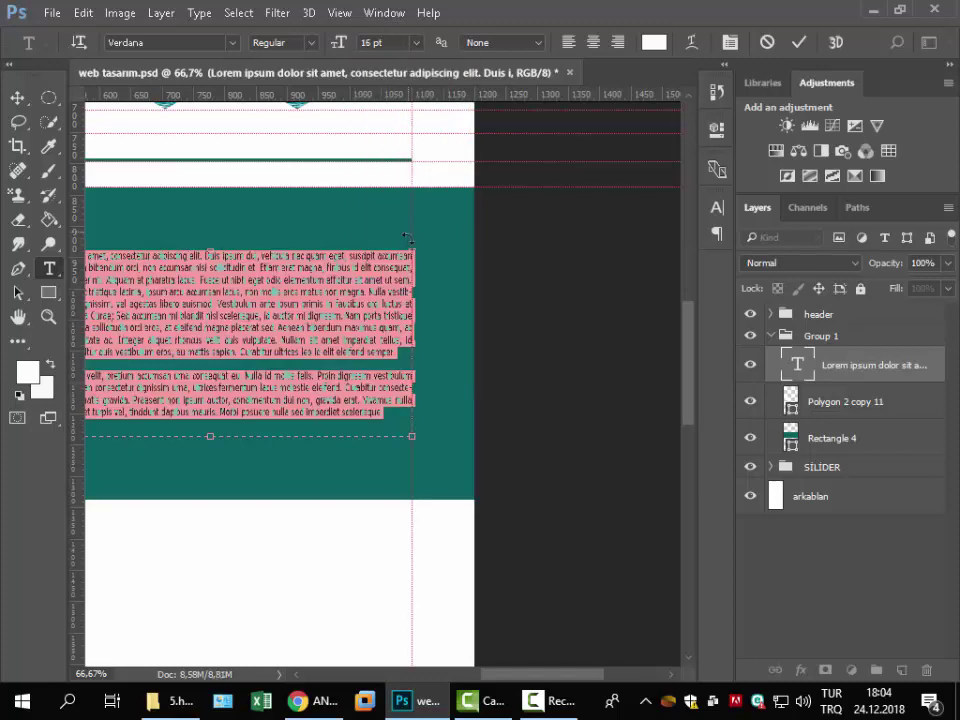
drag(512, 677, 486, 677)
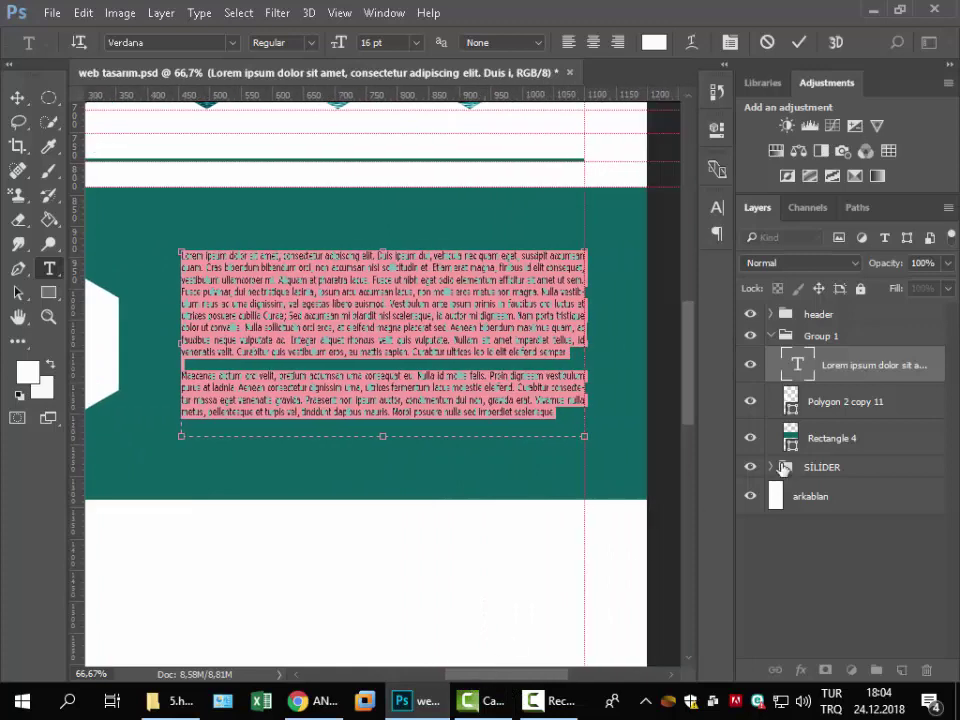
- Commit the text, select the Polygon 2 copy 11 hexagon layer, and drag the portrait file from the desktop
click(784, 401)
key(v)
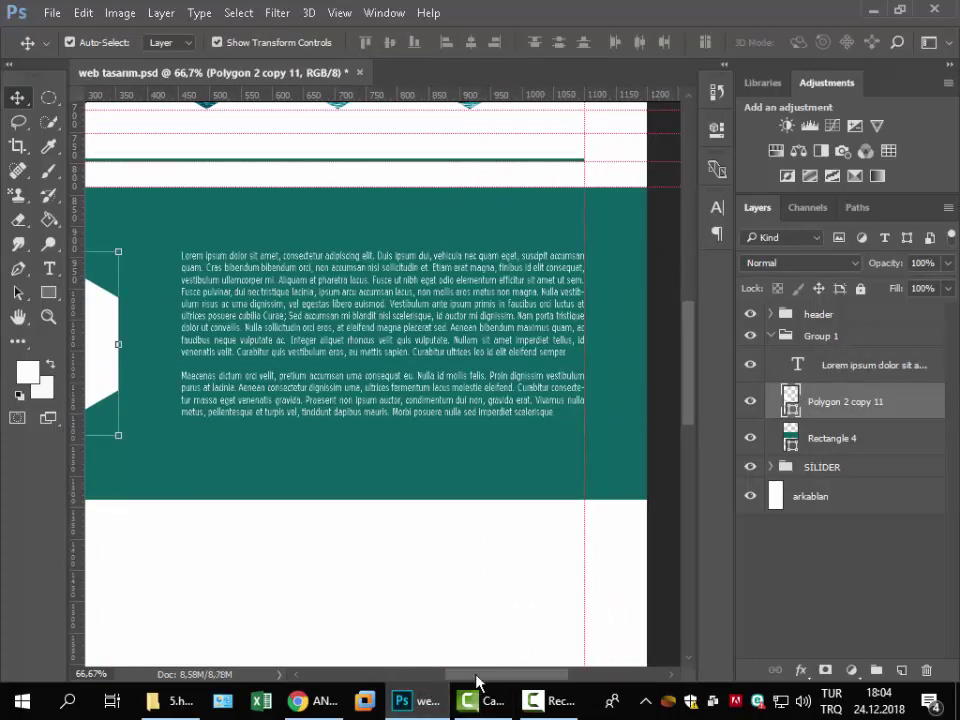
key(super+d)
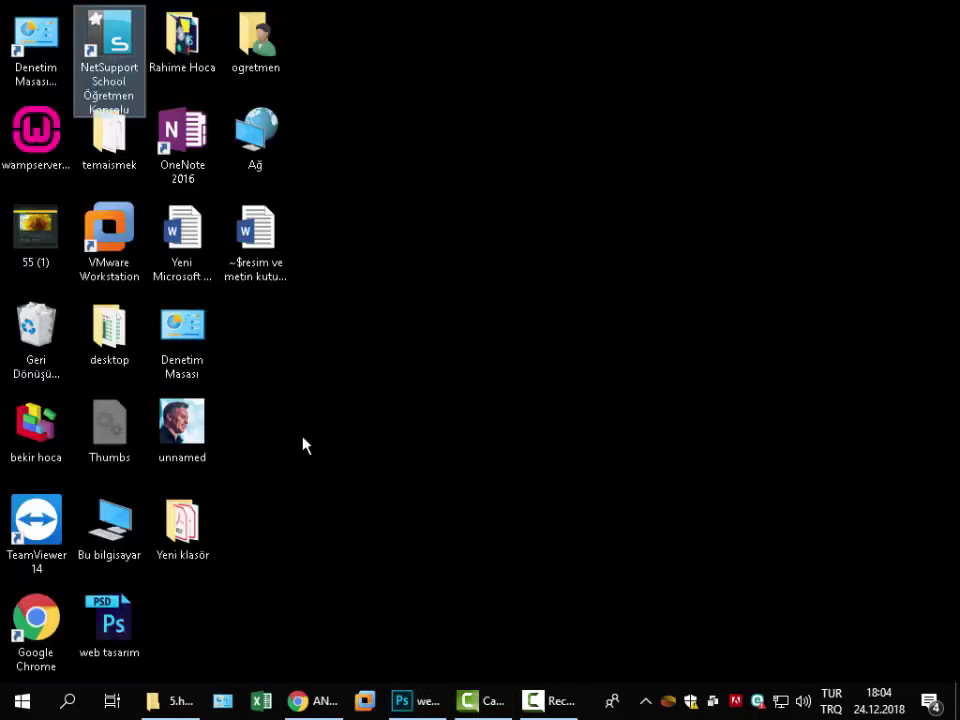
mouse_move(166, 440)
mouse_down()
mouse_move(383, 662)
mouse_move(251, 454)
mouse_up()
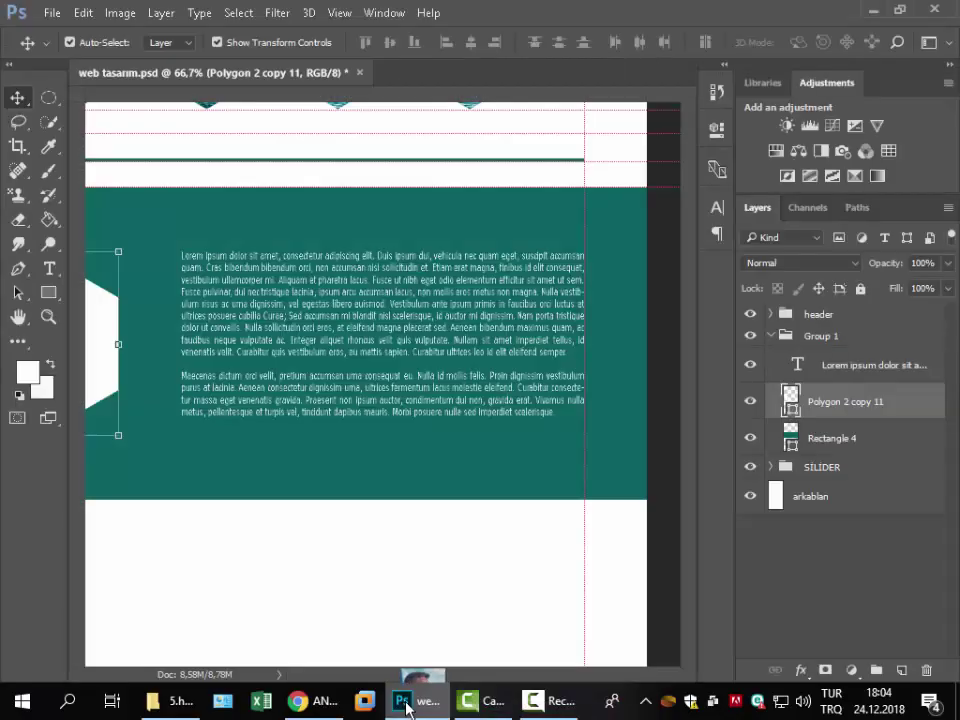
- Place the 'unnamed' portrait photo, scale it to about 36% and move it over the hexagon
drag(118, 345, 117, 345)
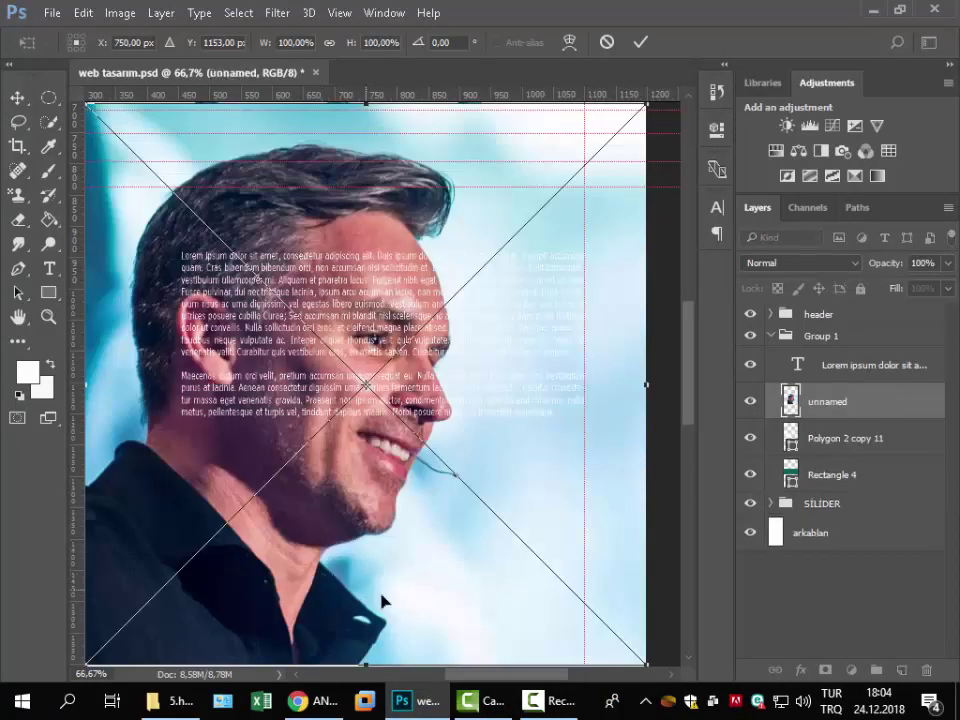
key(Return)
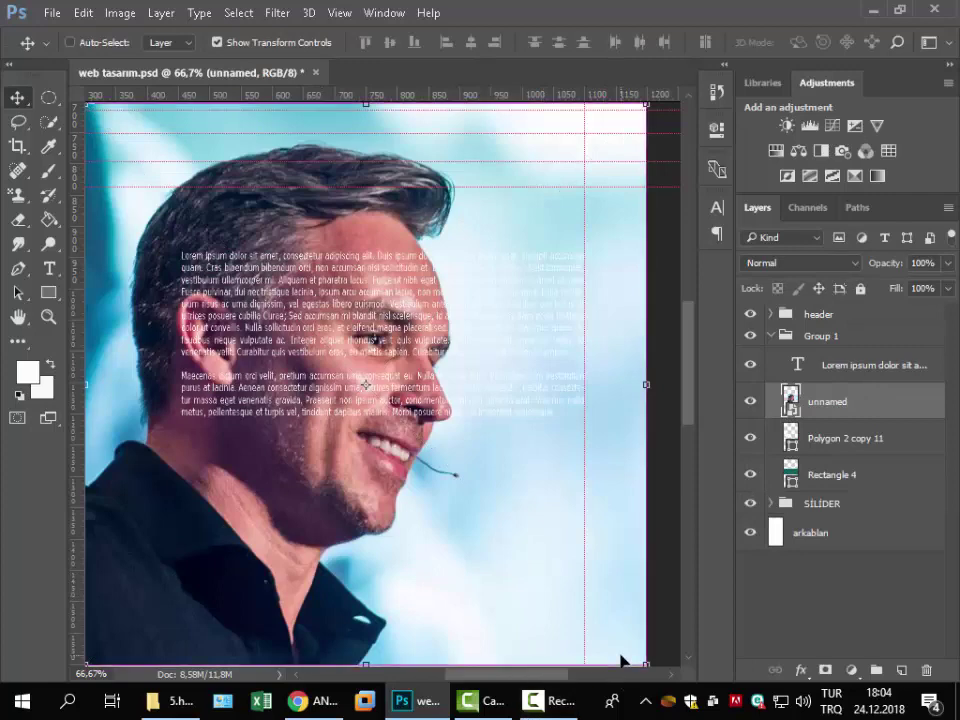
key(ctrl+minus)
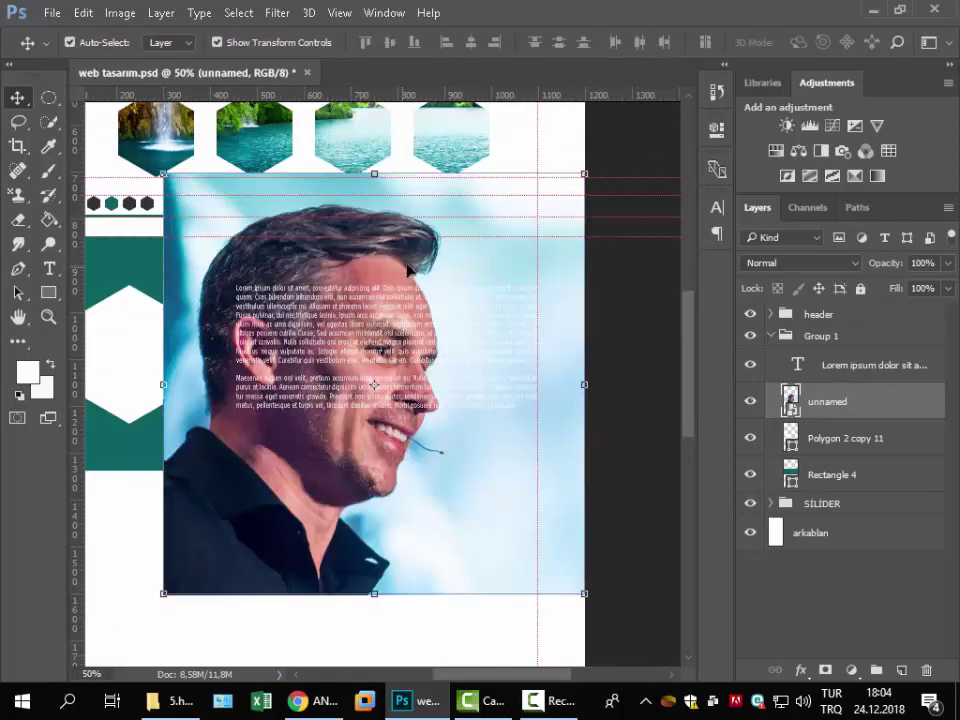
key(ctrl+t)
drag(163, 173, 435, 446)
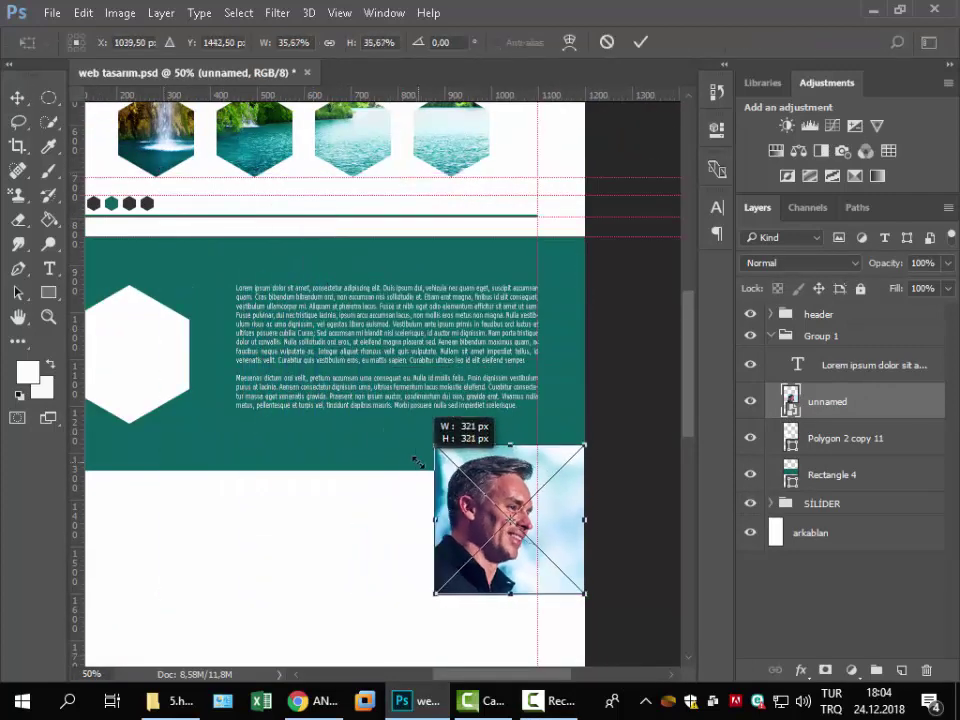
mouse_move(510, 565)
mouse_down()
mouse_move(157, 445)
mouse_move(163, 420)
mouse_up()
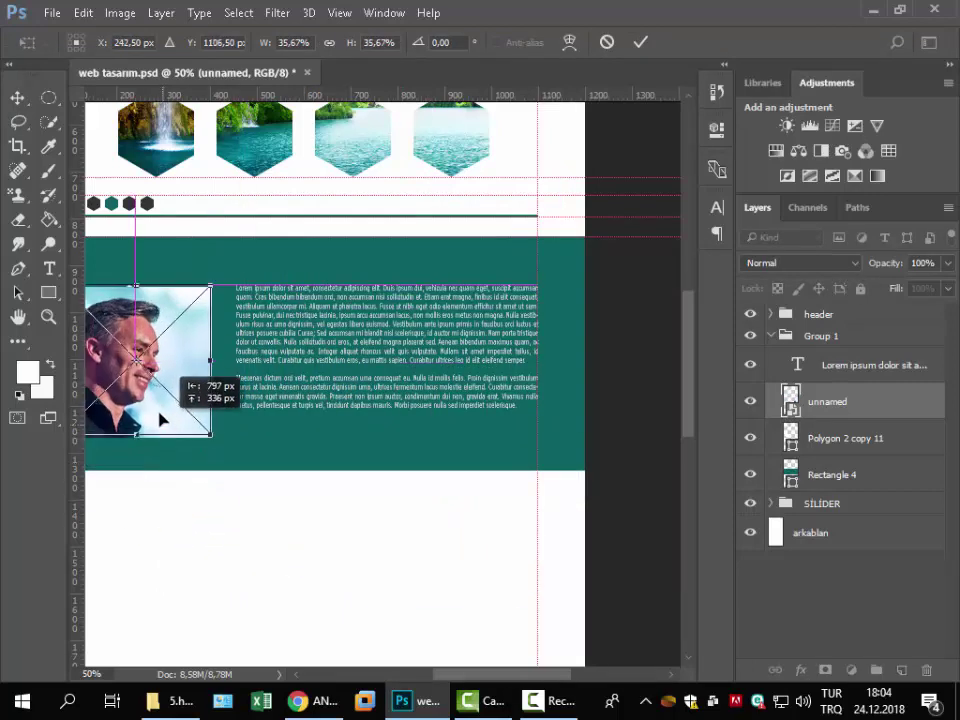
key(ctrl+minus)
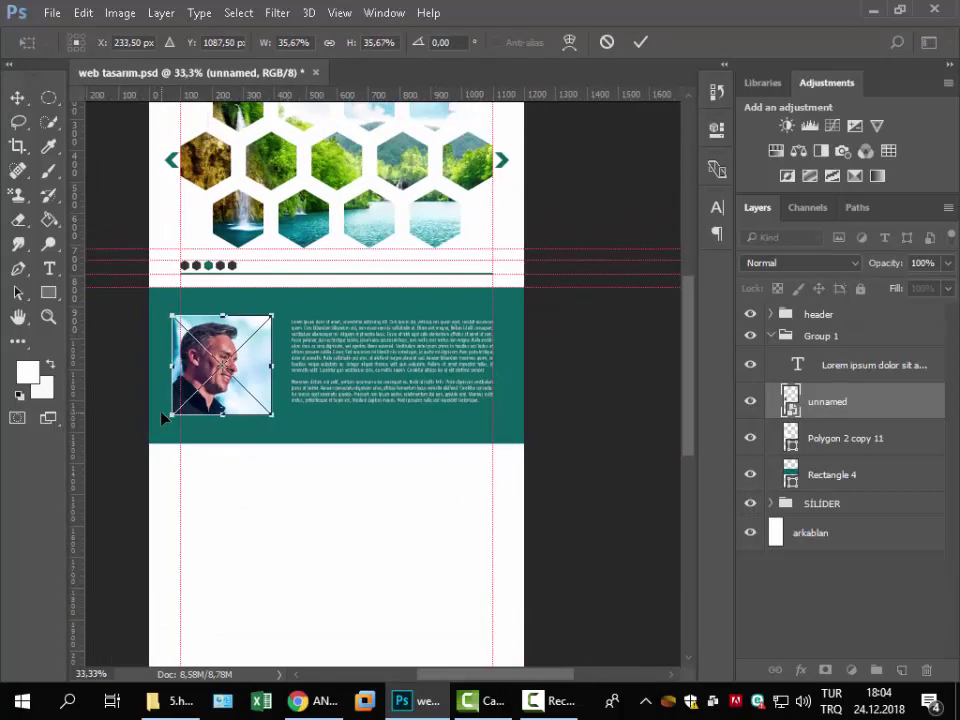
key(Return)
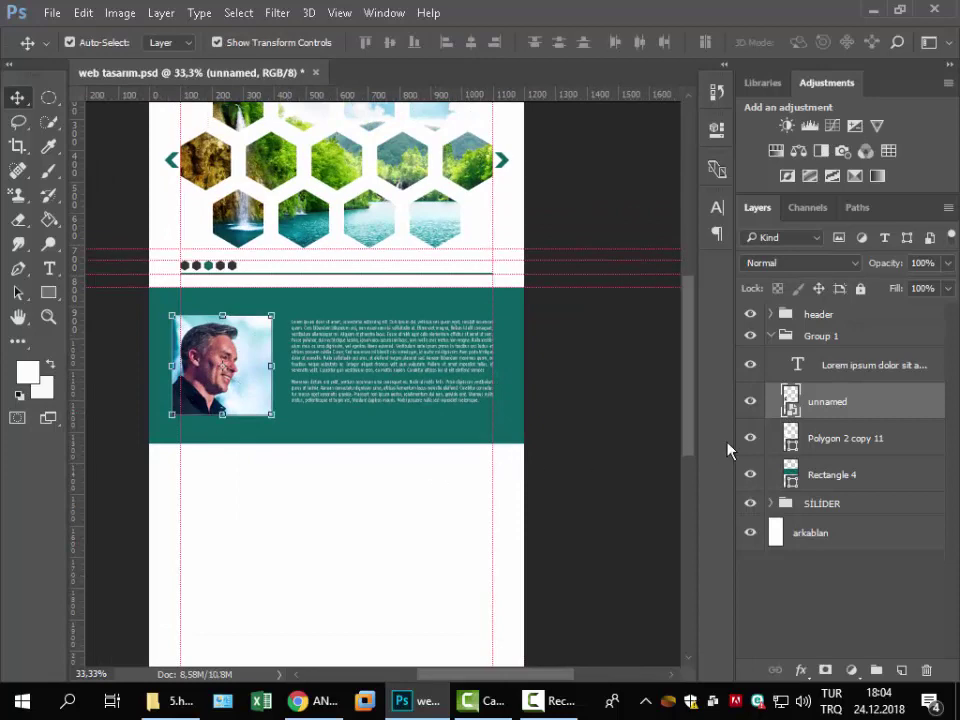
drag(829, 421, 831, 416)
- Clip the portrait into Polygon 2 copy 11, scale it to 312 px and nudge it right
alt+click(831, 416)
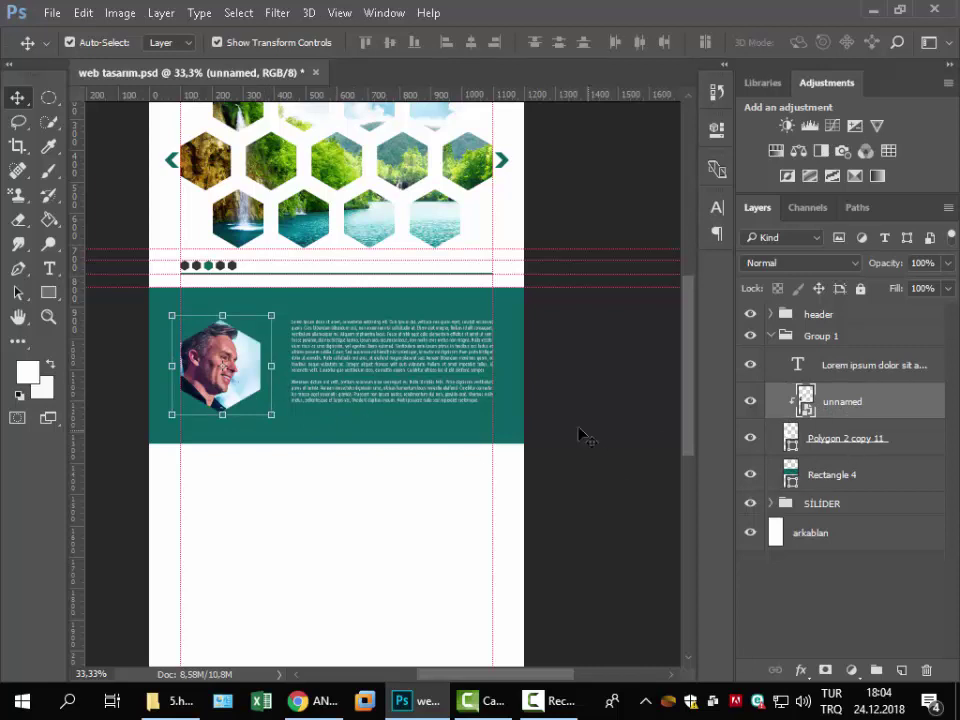
mouse_move(271, 316)
mouse_down()
mouse_move(256, 326)
mouse_move(266, 321)
mouse_up()
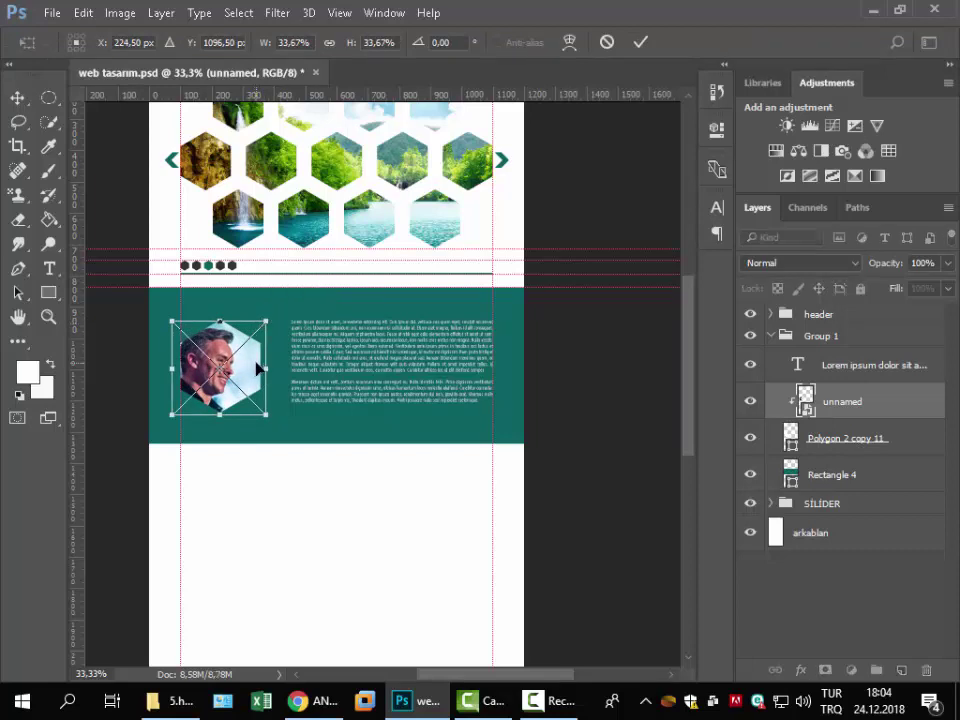
key(shift+Right)
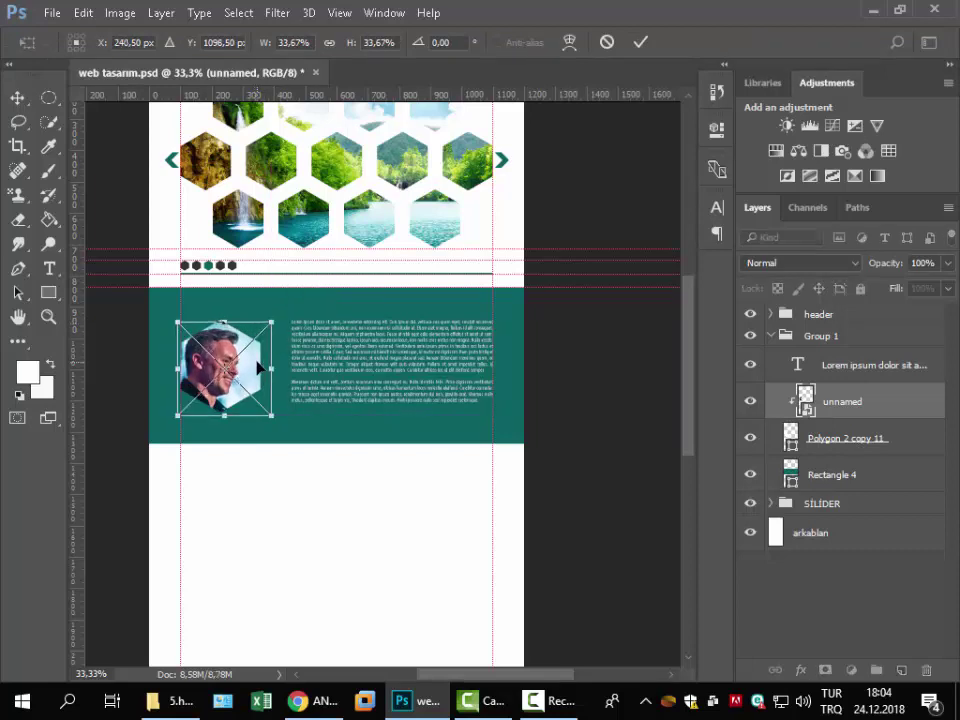
key(Right)
key(Right)
key(Right)
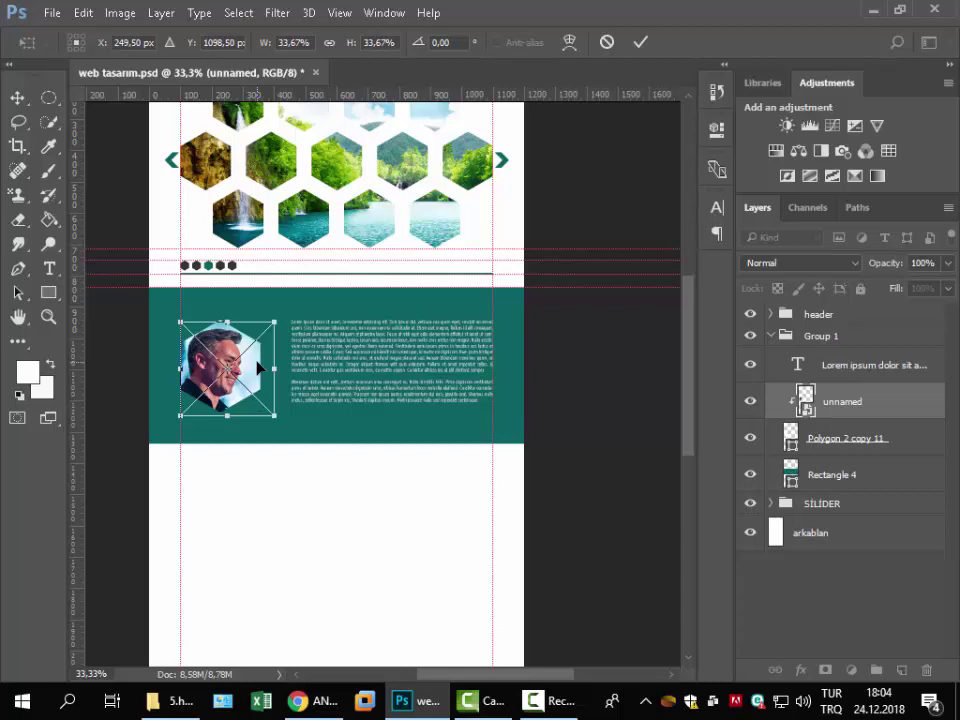
key(Return)
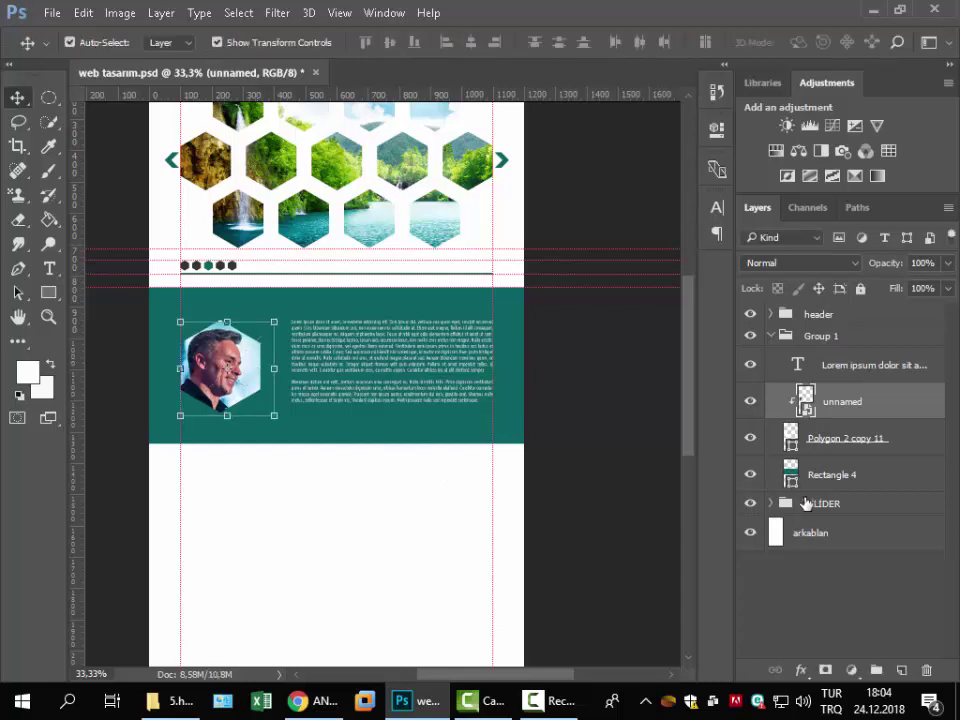
click(840, 479)
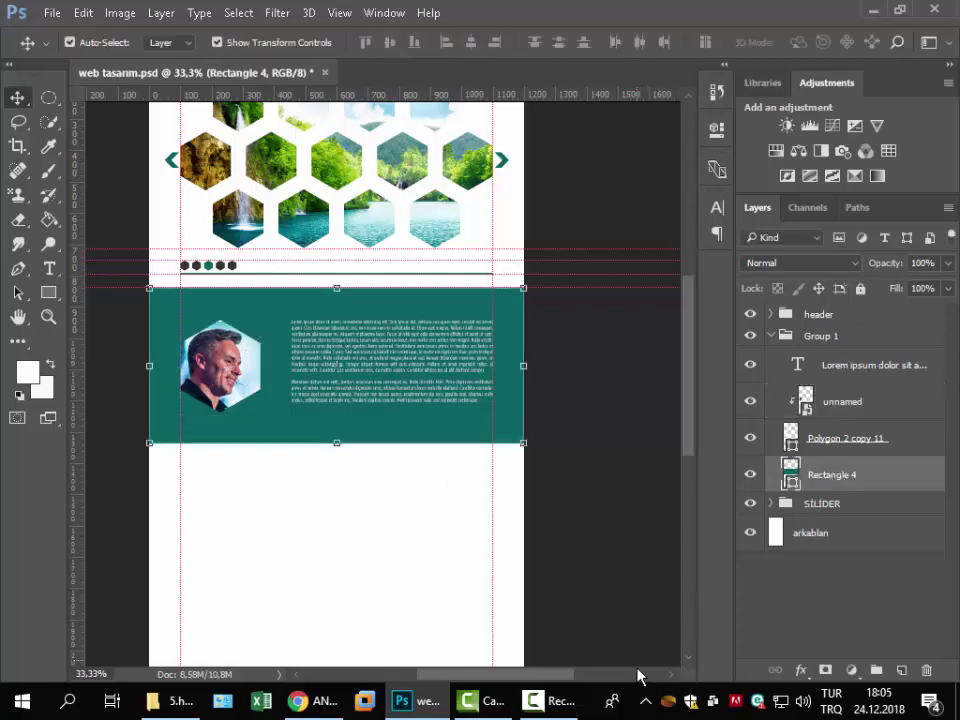
- Type a name heading in a new text layer above the Lorem ipsum paragraph
click(557, 697)
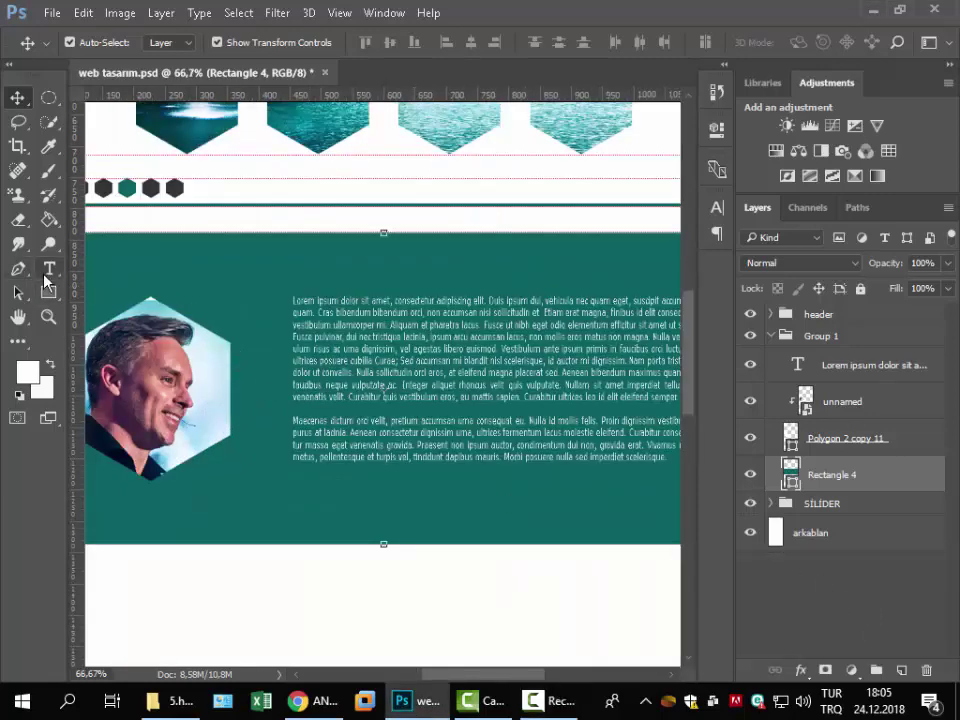
click(48, 268)
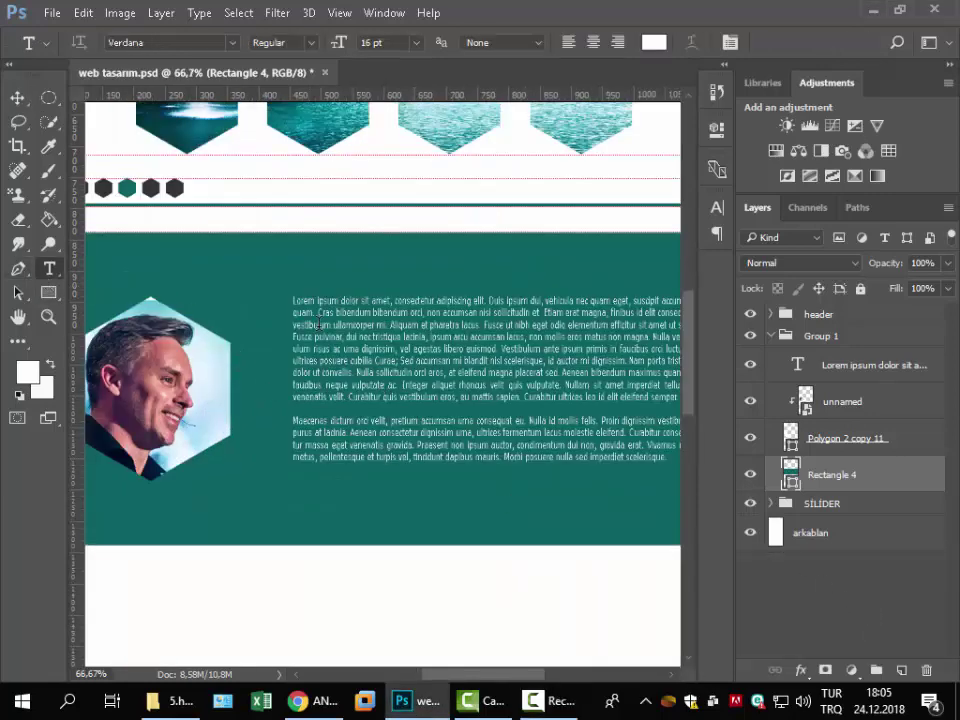
click(812, 365)
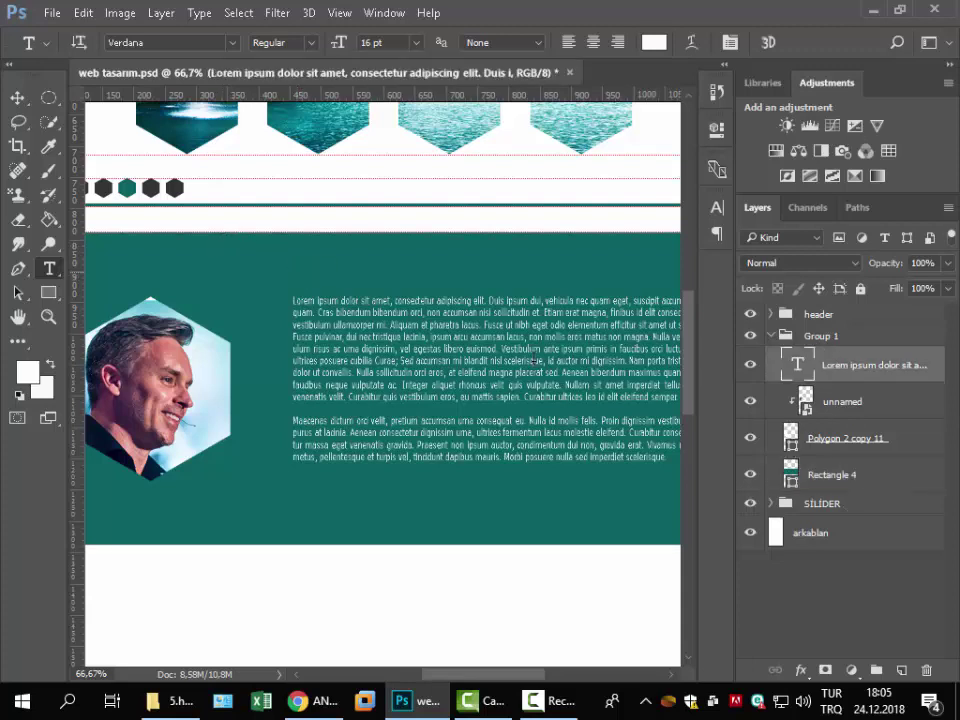
click(900, 671)
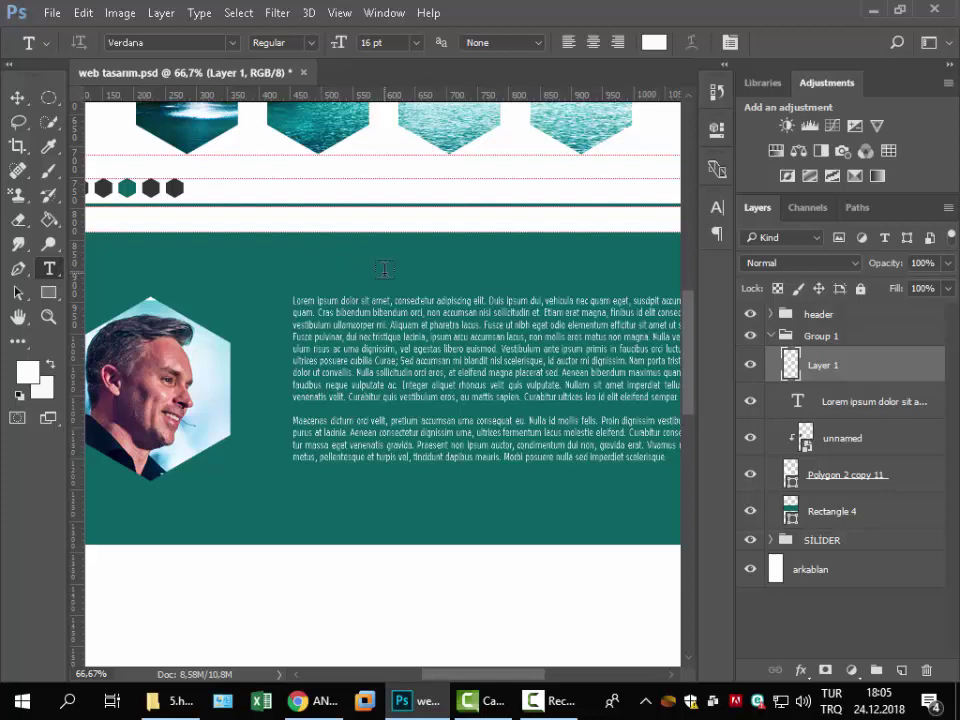
click(403, 268)
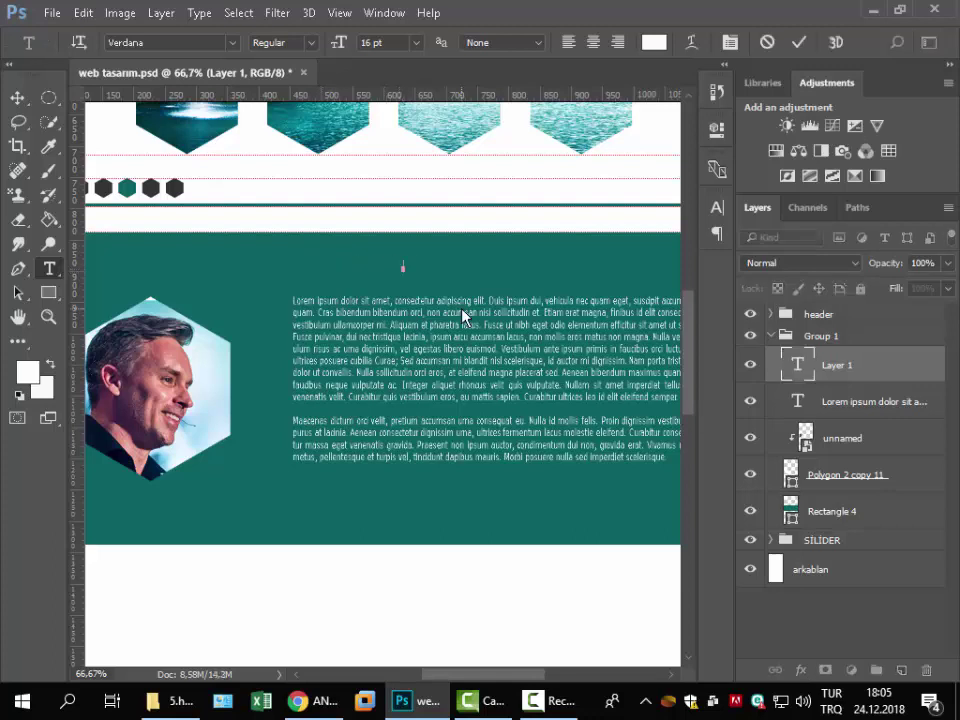
text(P)
text(aul T)
text(ran)
- Make the name heading Bold at 48 pt, commit it, and select it with the paragraph
key(ctrl+a)
click(416, 43)
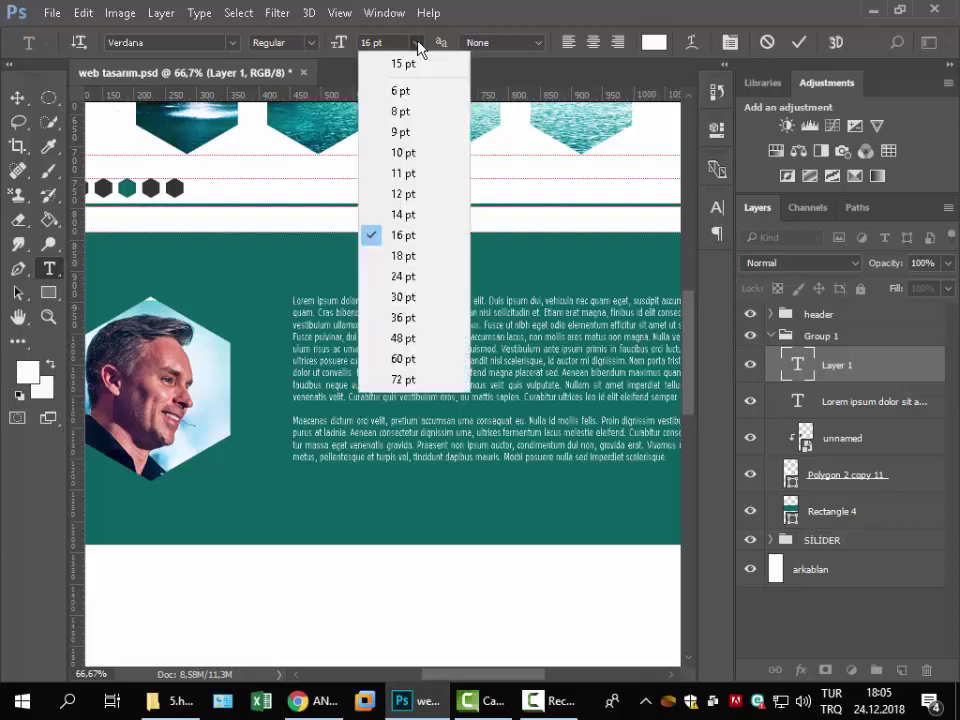
click(410, 317)
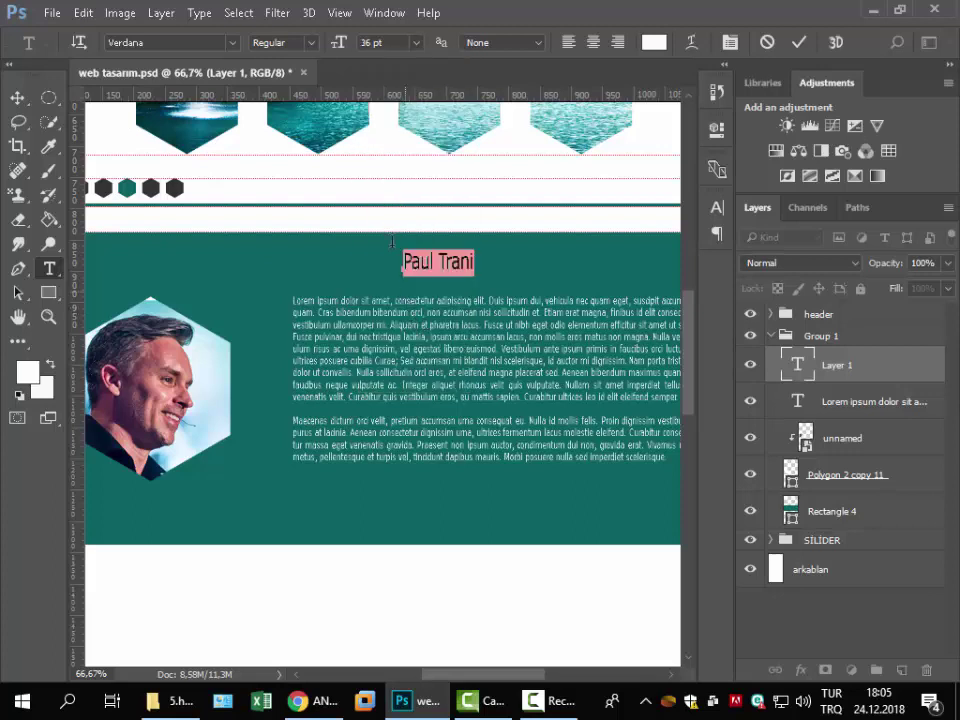
click(300, 43)
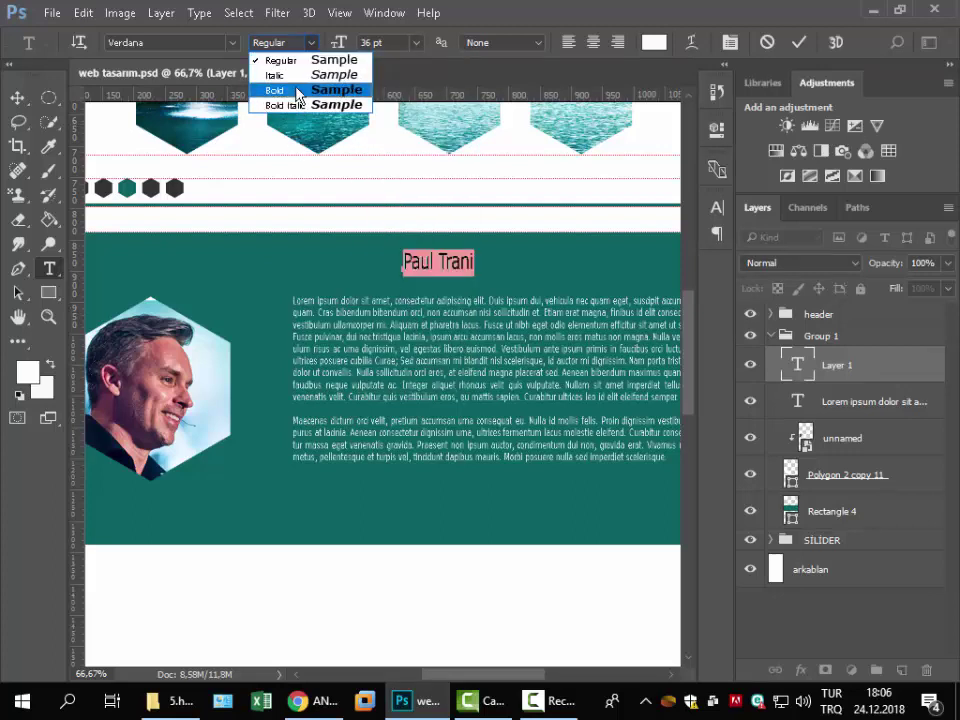
click(285, 90)
click(416, 43)
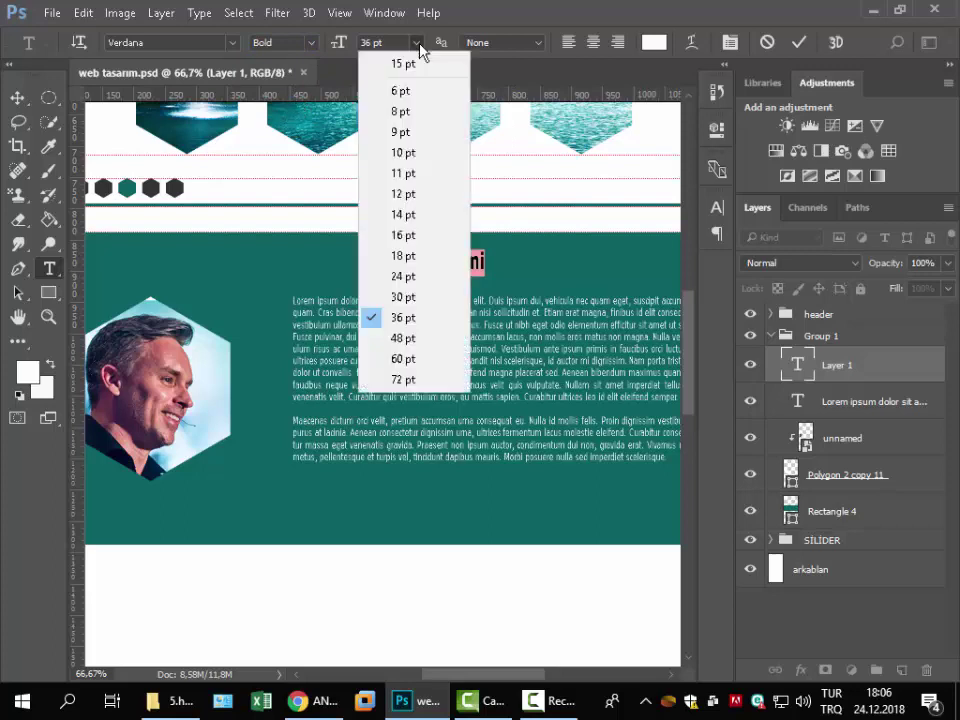
click(405, 338)
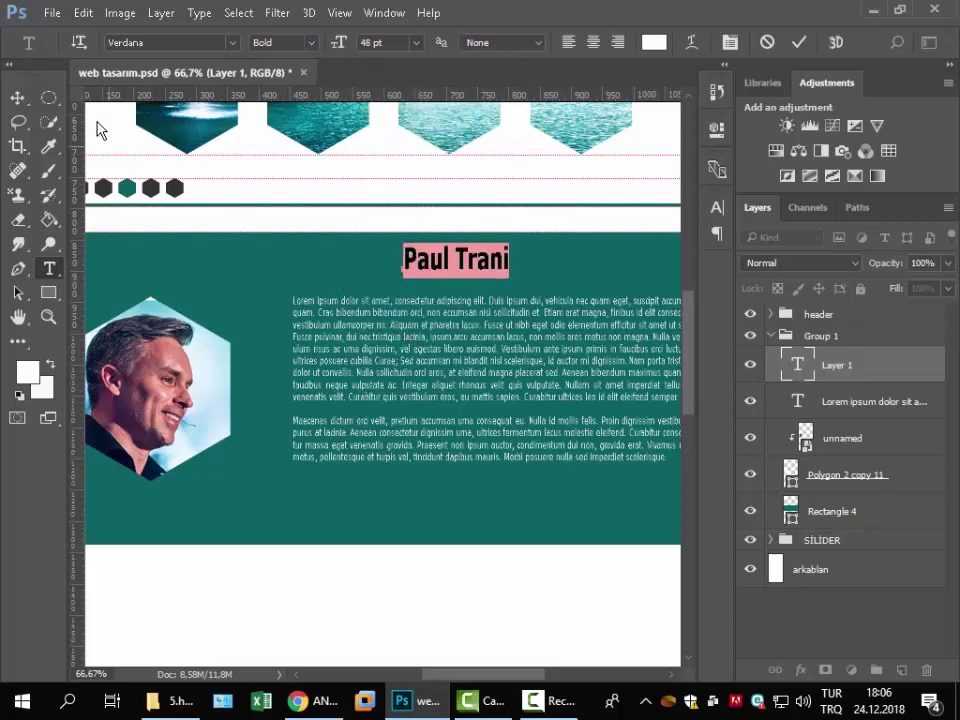
click(18, 97)
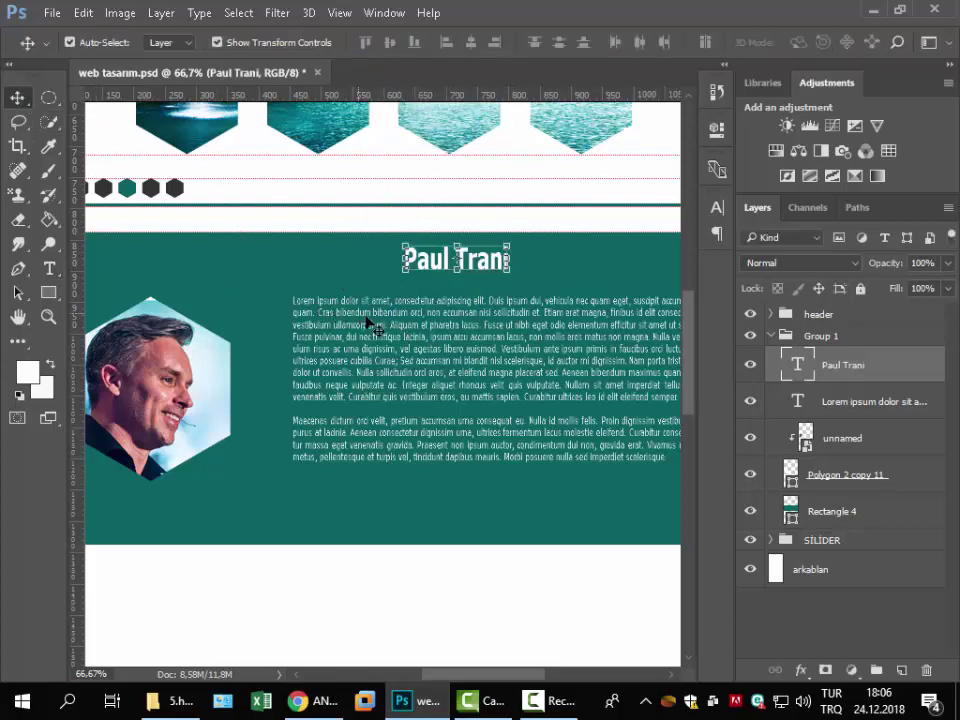
scroll(420, 362, down, 1)
scroll(420, 360, down, 1)
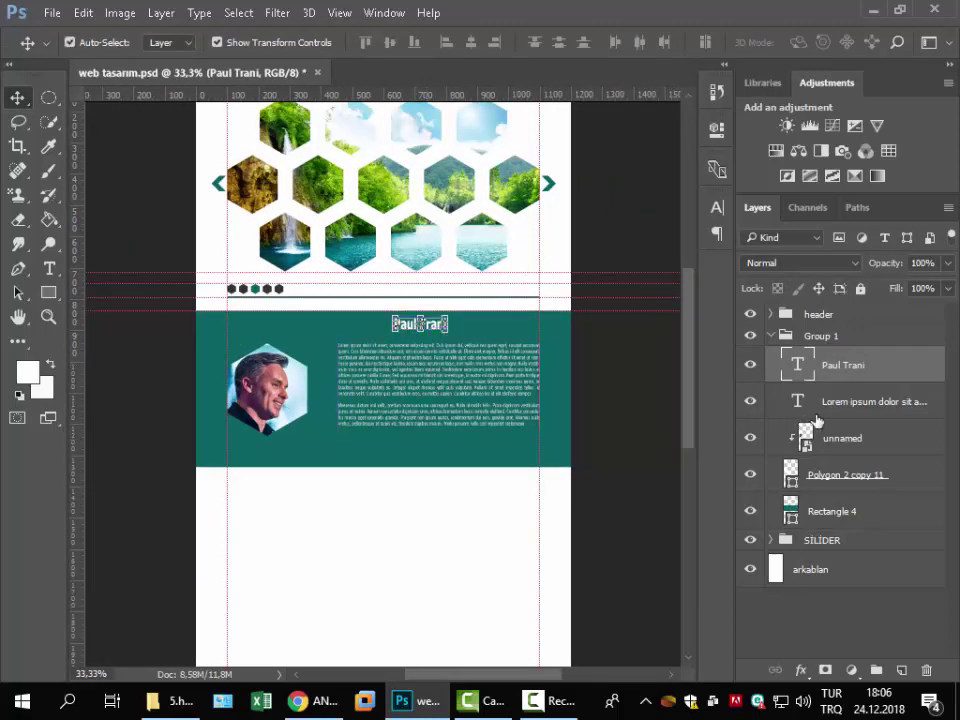
ctrl+click(848, 402)
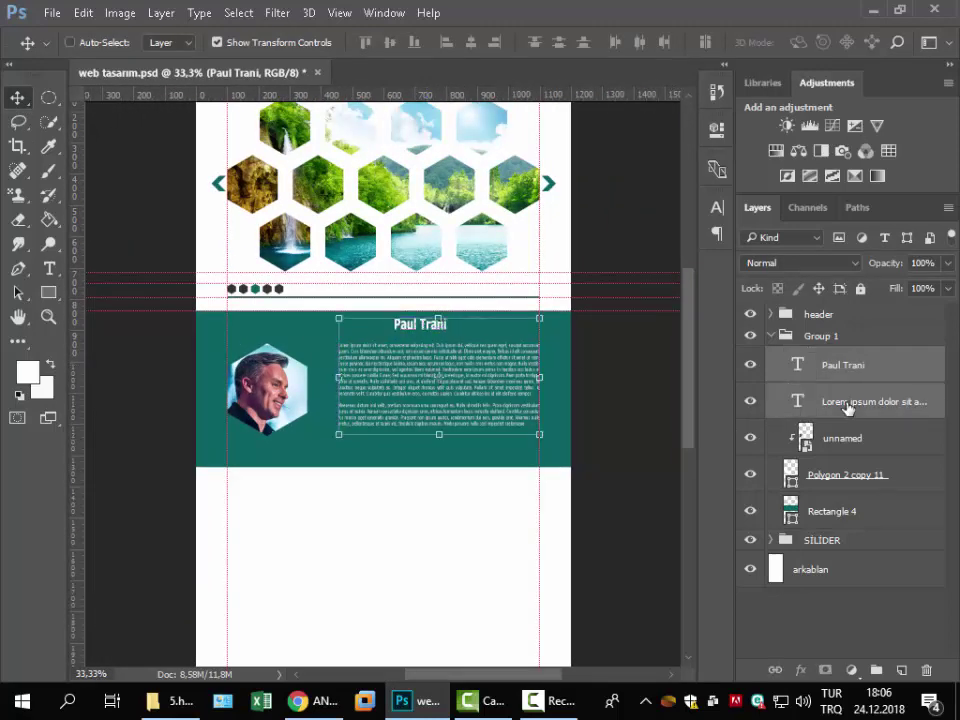
- Align the title and paragraph on horizontal centres and nudge the paragraph down
click(390, 43)
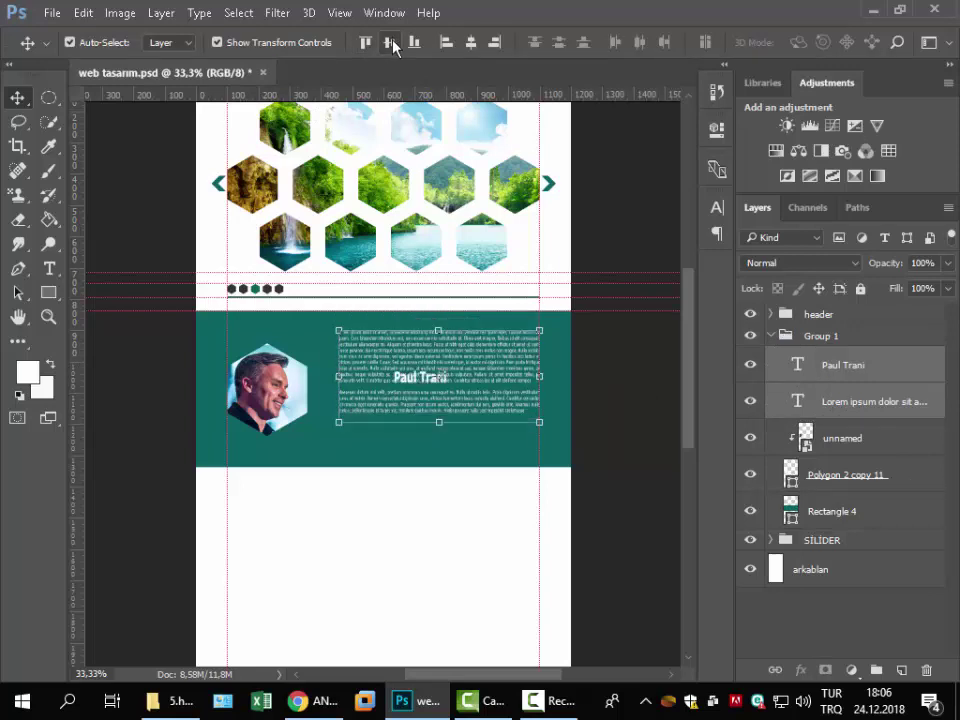
click(470, 43)
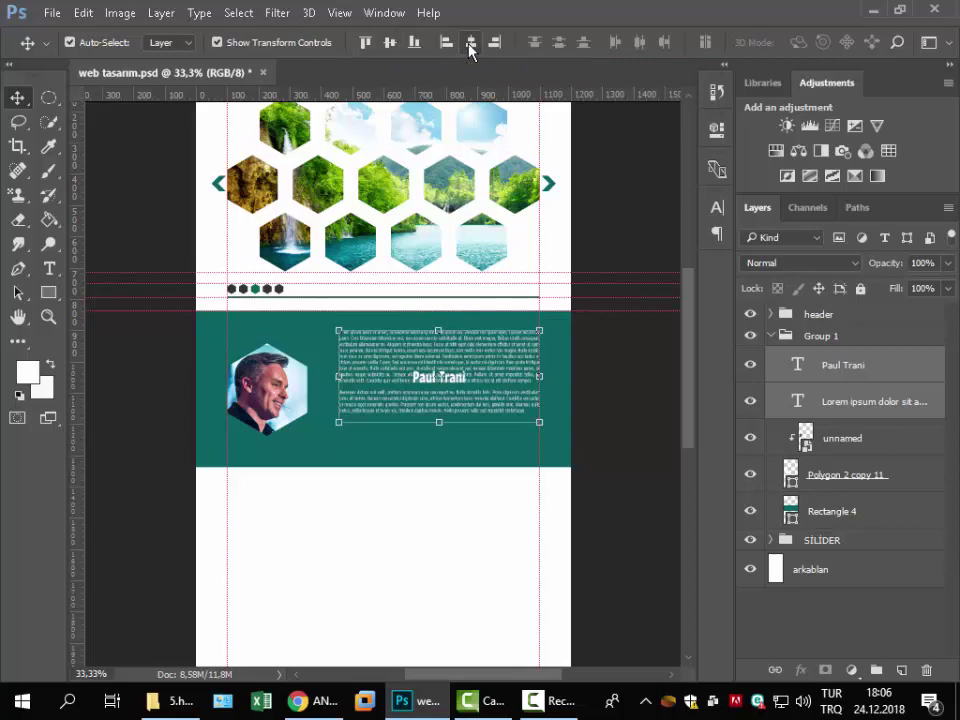
key(ctrl)
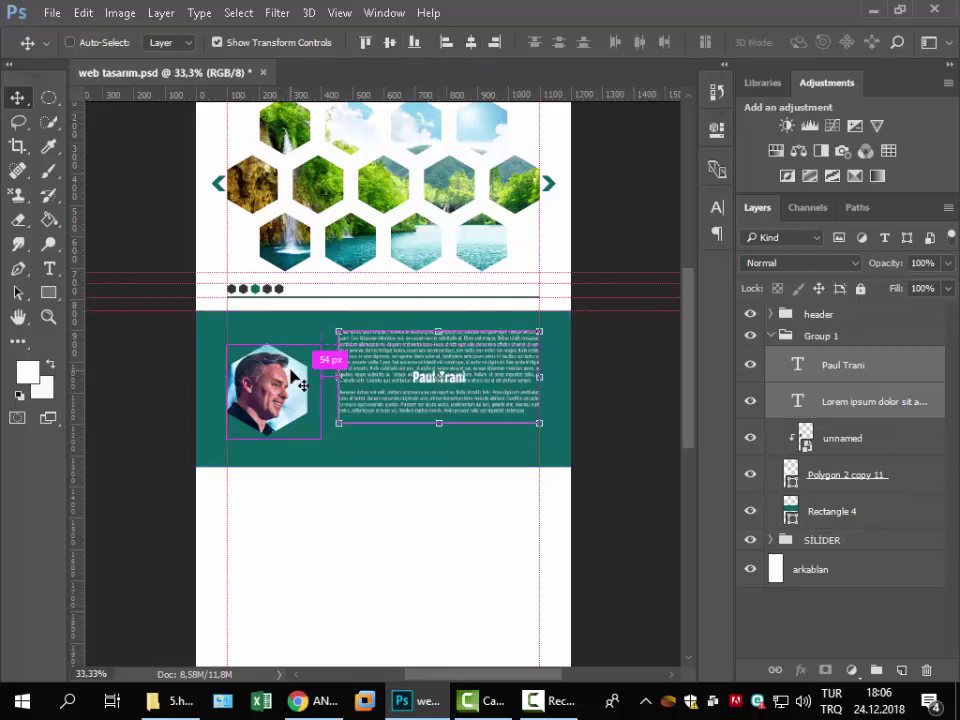
key(shift+Down)
key(shift+Down)
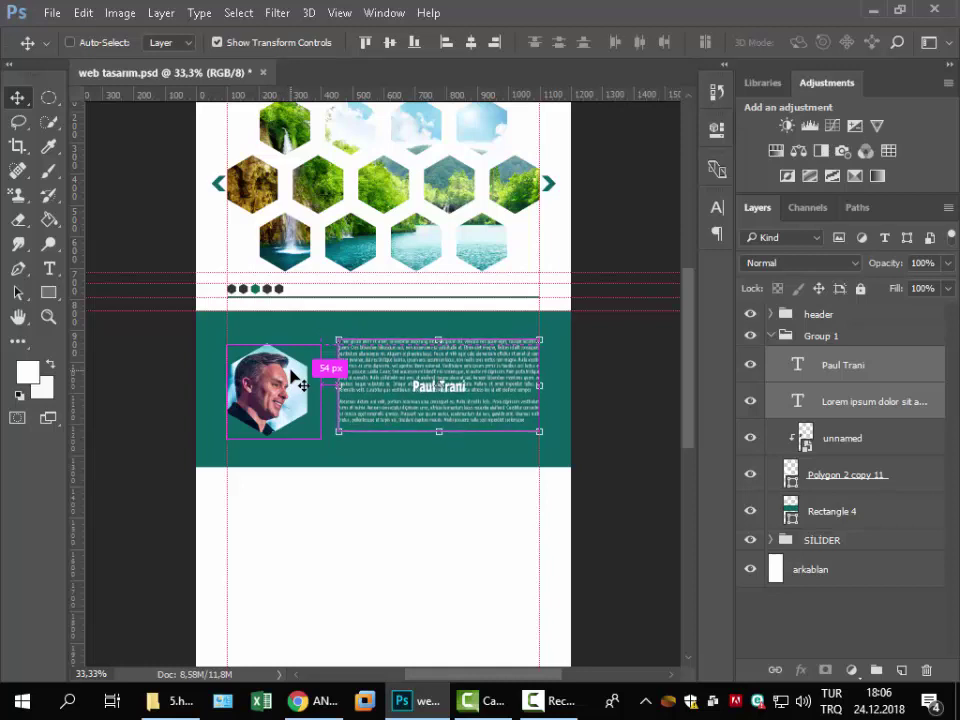
key(shift+Down)
key(shift+Down)
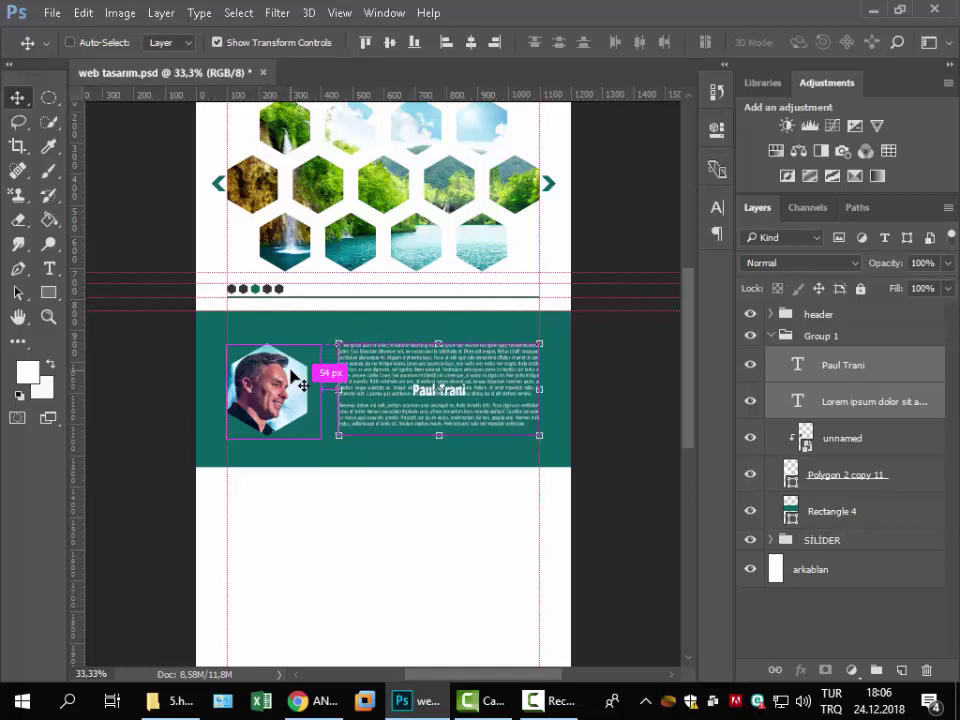
key(shift+Down)
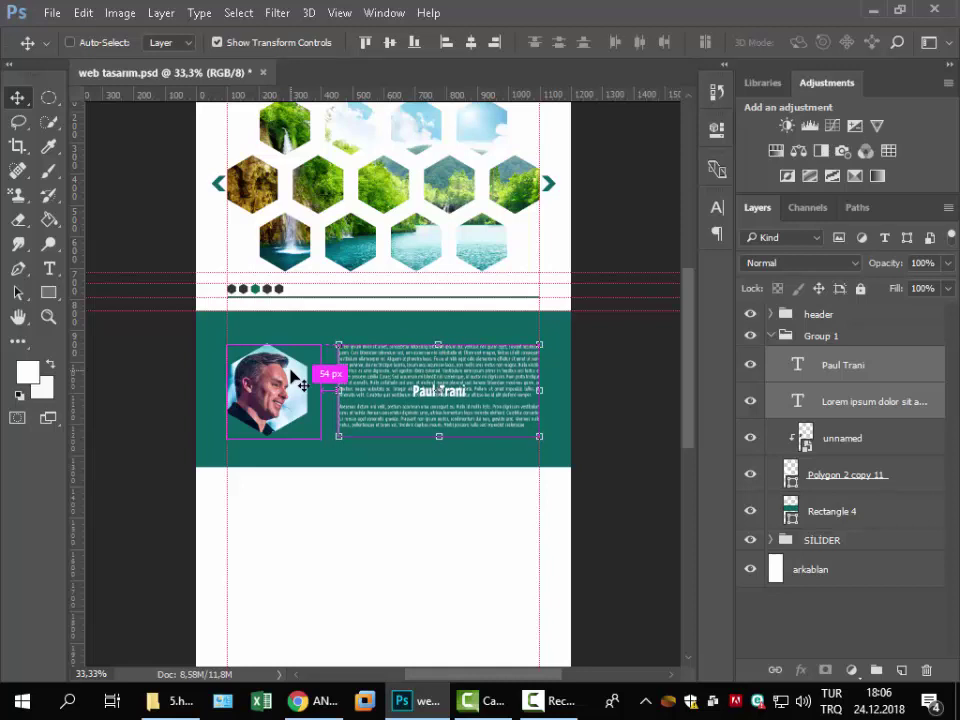
- Nudge the name title upward, leaving a small gap above the paragraph
click(874, 368)
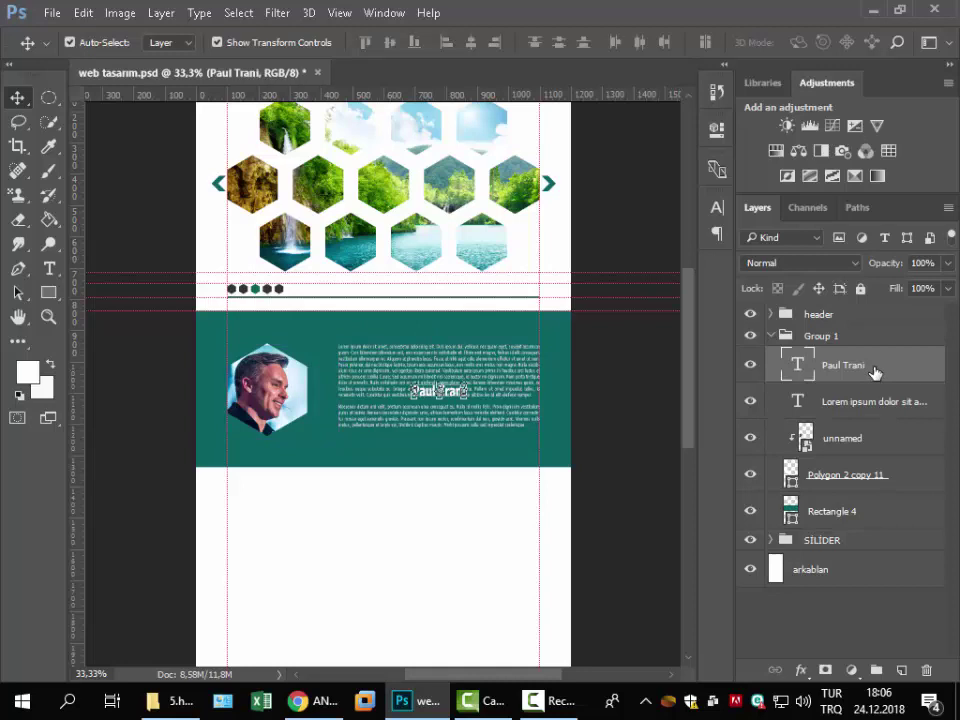
key(shift+Up)
key(shift+Up)
key(shift+Up)
key(shift+Up)
key(shift+Up)
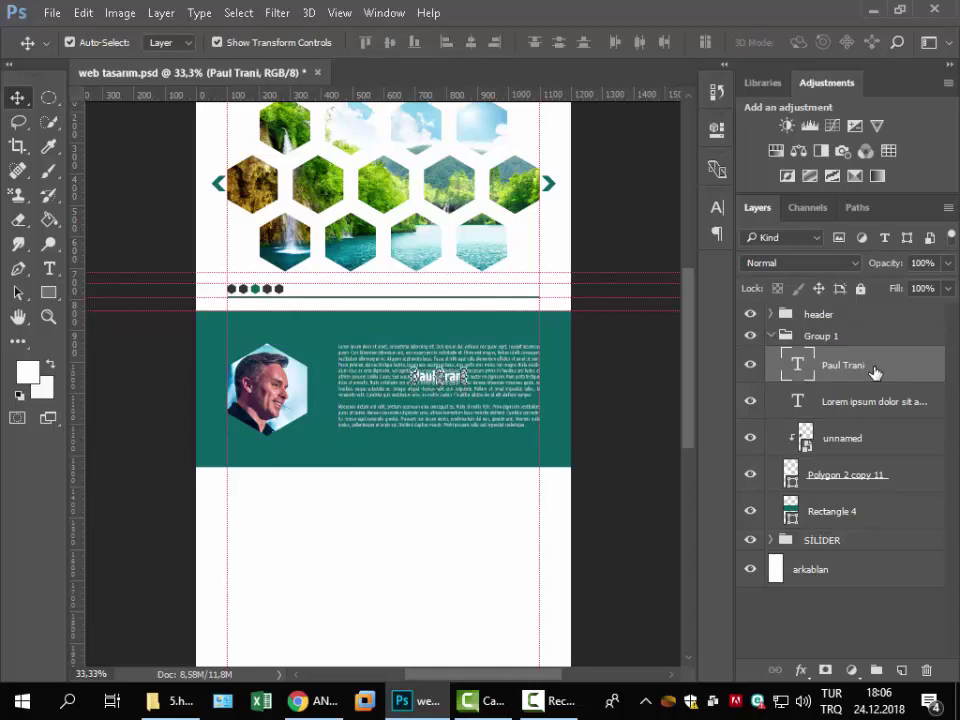
key(shift+Up)
key(shift+Up)
key(shift+Up)
key(shift+Up)
key(shift+Up)
key(shift+Up)
key(shift+Up)
key(shift+Up)
key(shift+Up)
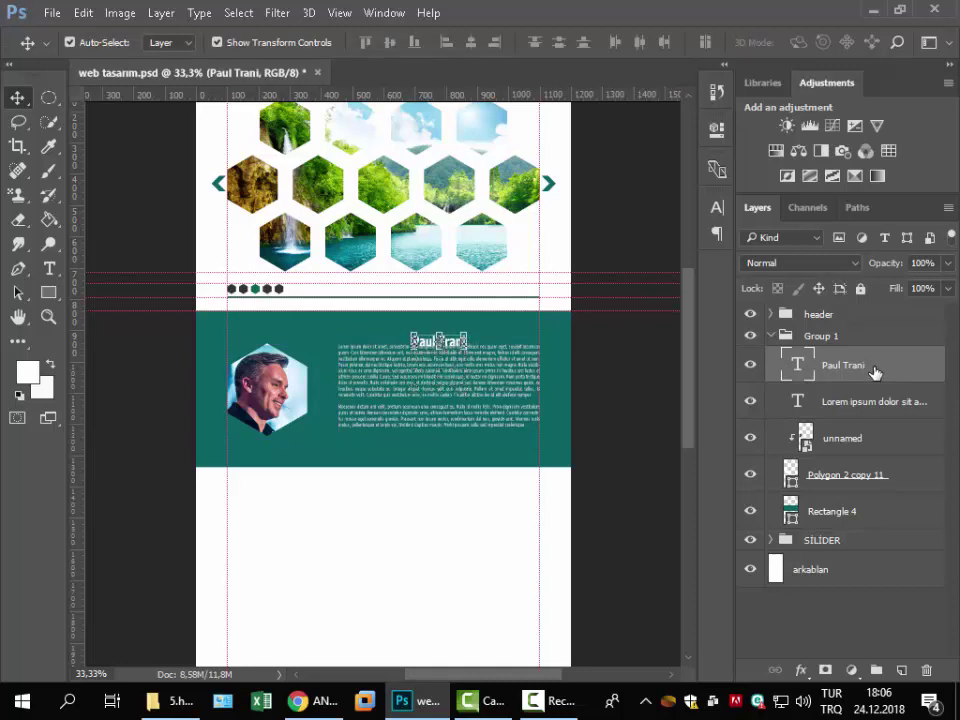
key(shift+Up)
key(shift+Up)
key(shift+Up)
key(shift+Up)
key(shift+Up)
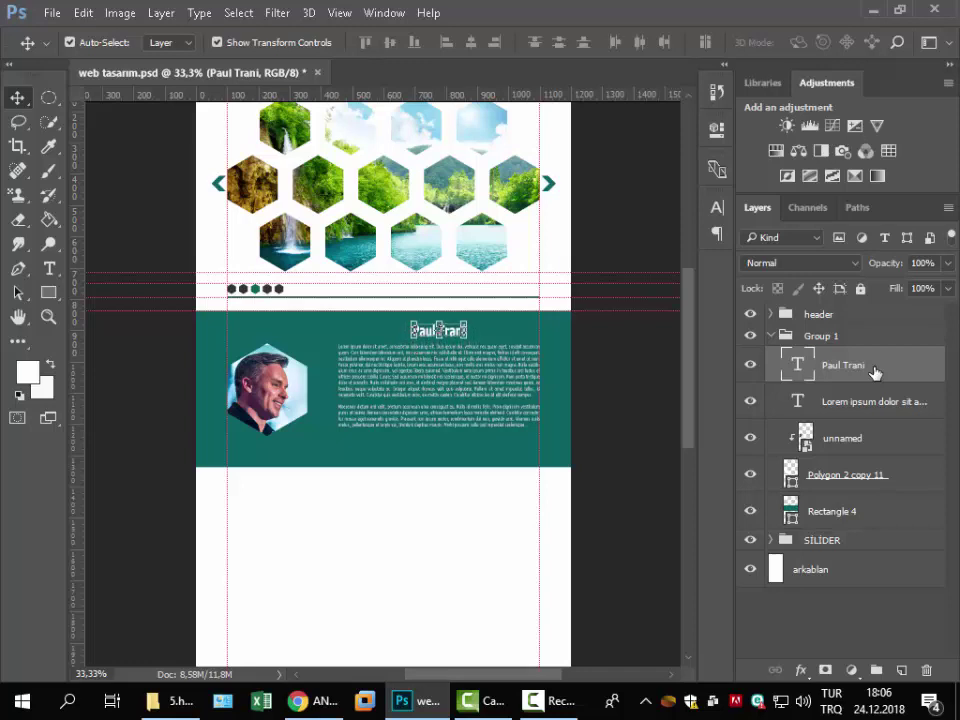
key(shift+Up)
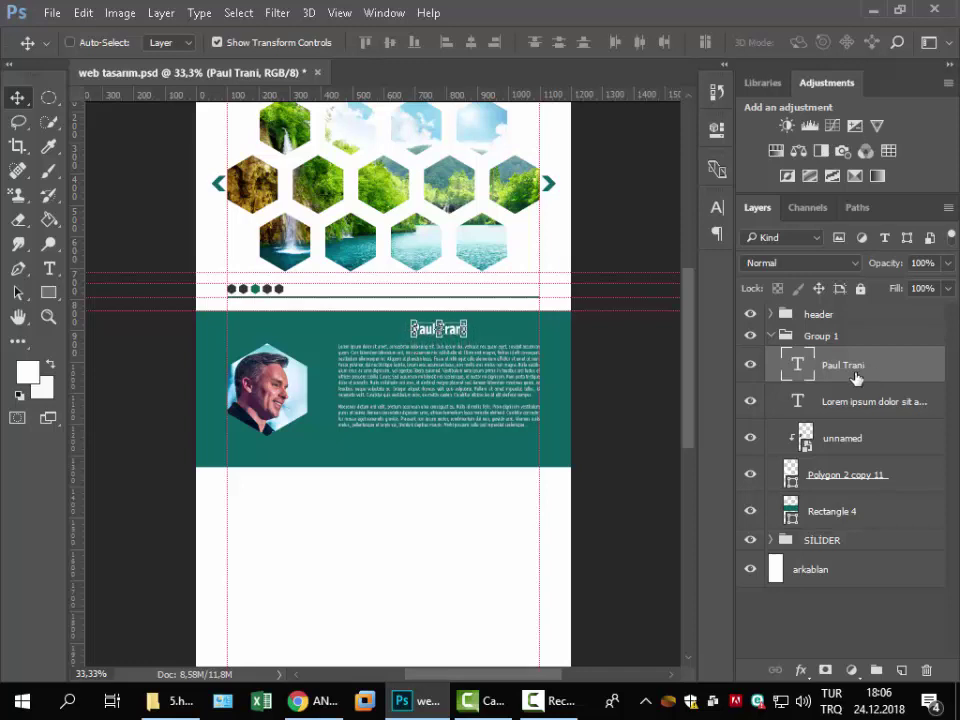
key(ctrl)
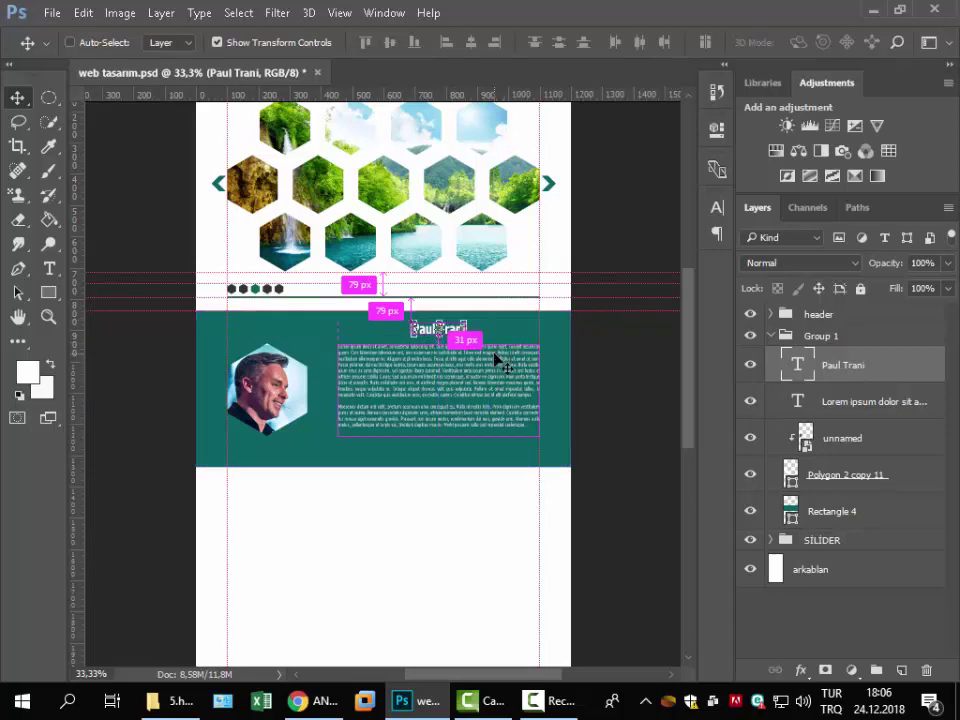
key(Up)
key(Up)
key(Up)
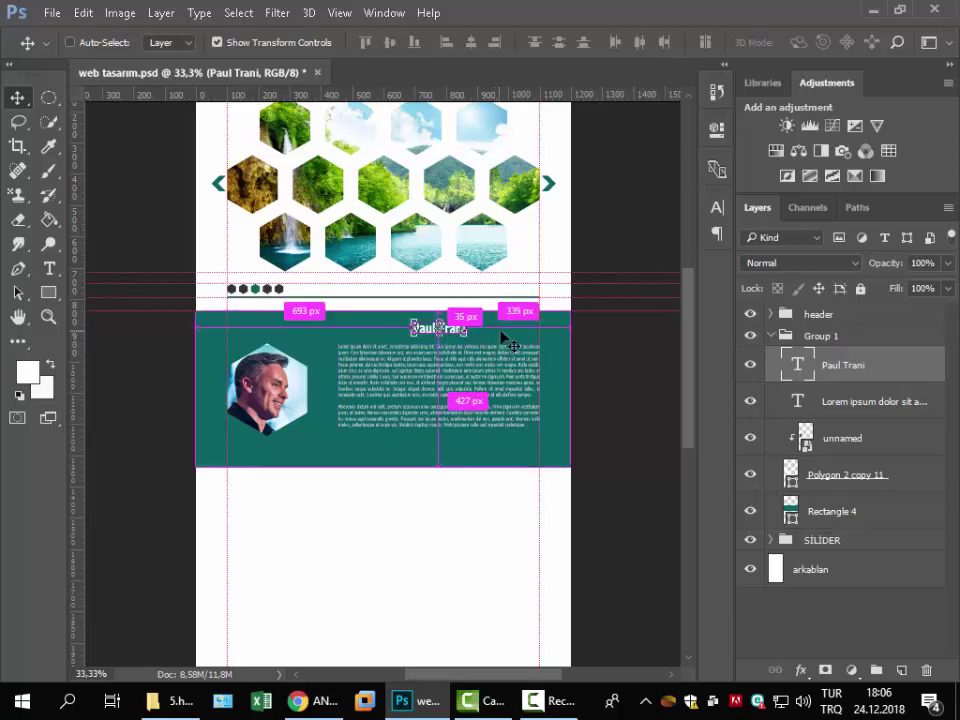
key(ctrl)
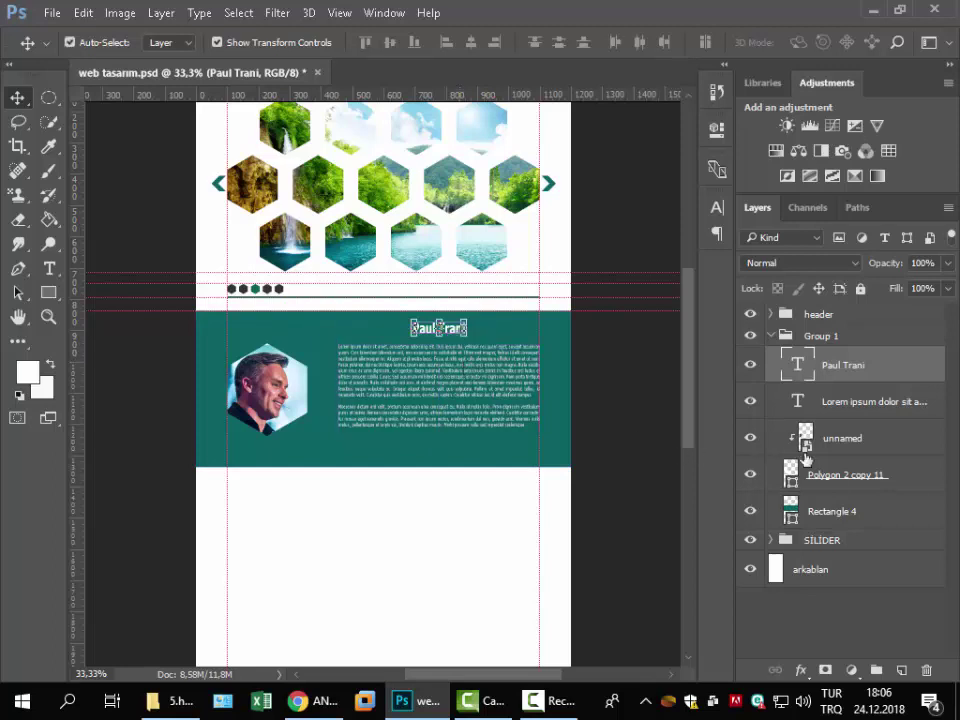
click(645, 700)
click(665, 630)
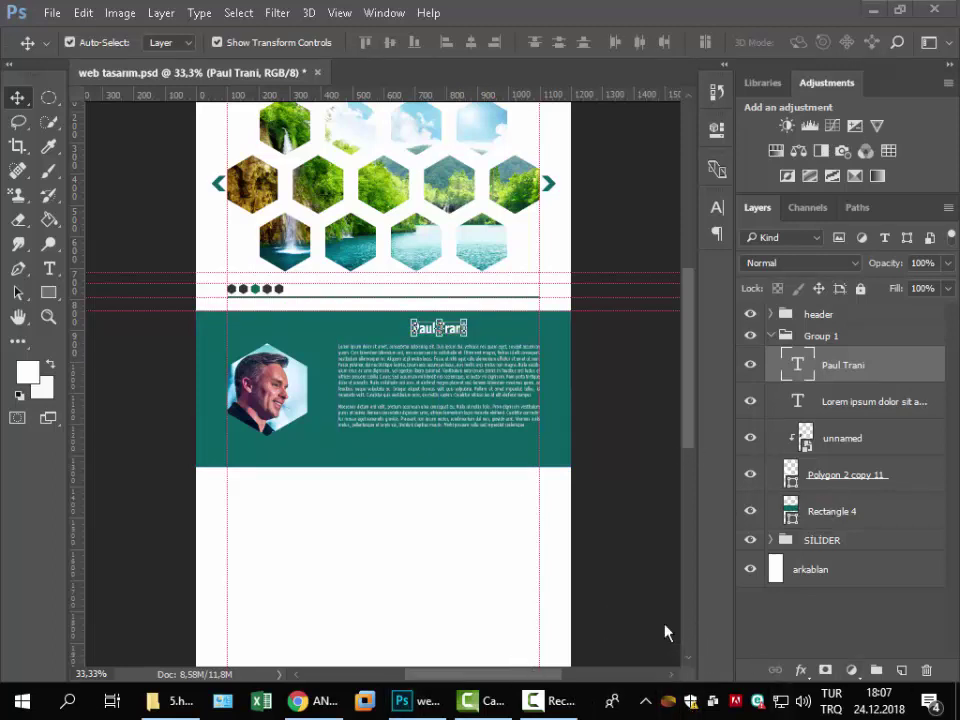
- Rename the Group 1 layer group to 'ekip'
click(636, 212)
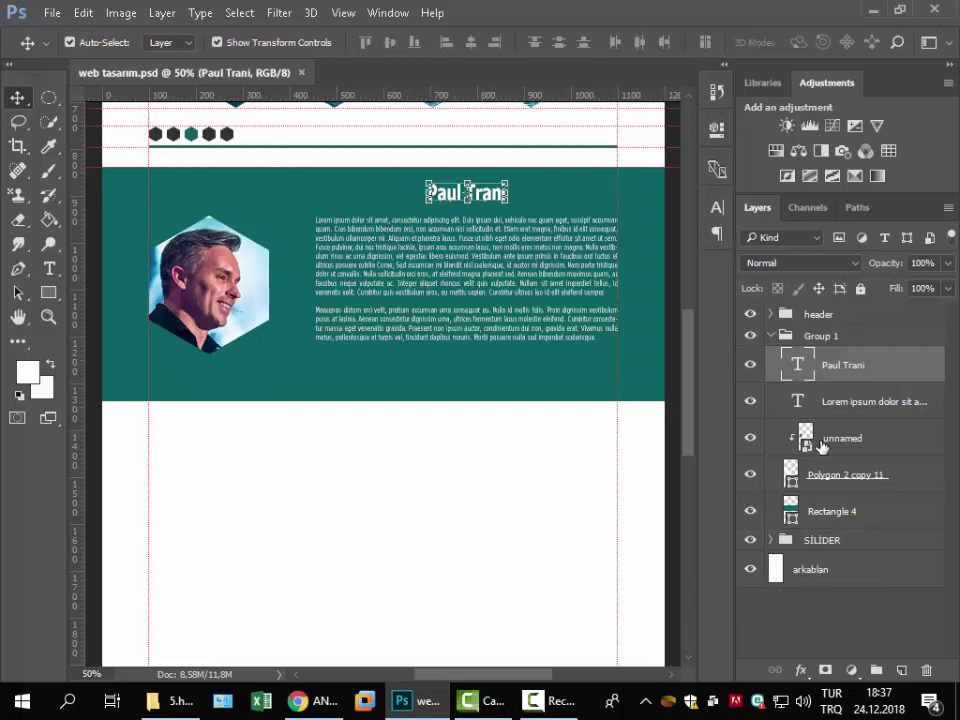
double_click(821, 336)
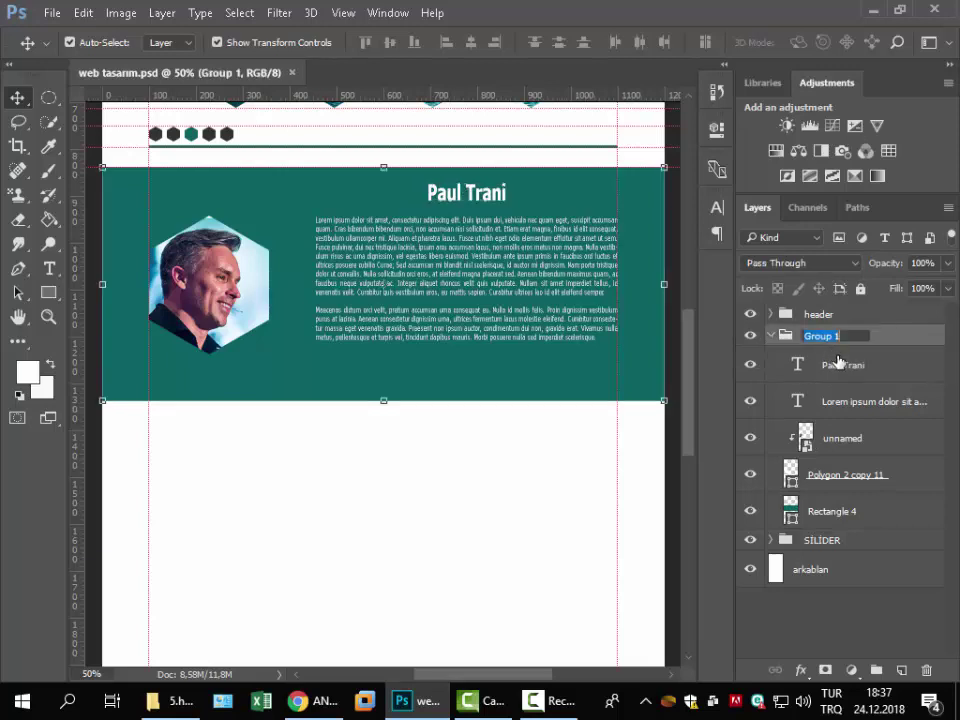
text(t)
click(770, 336)
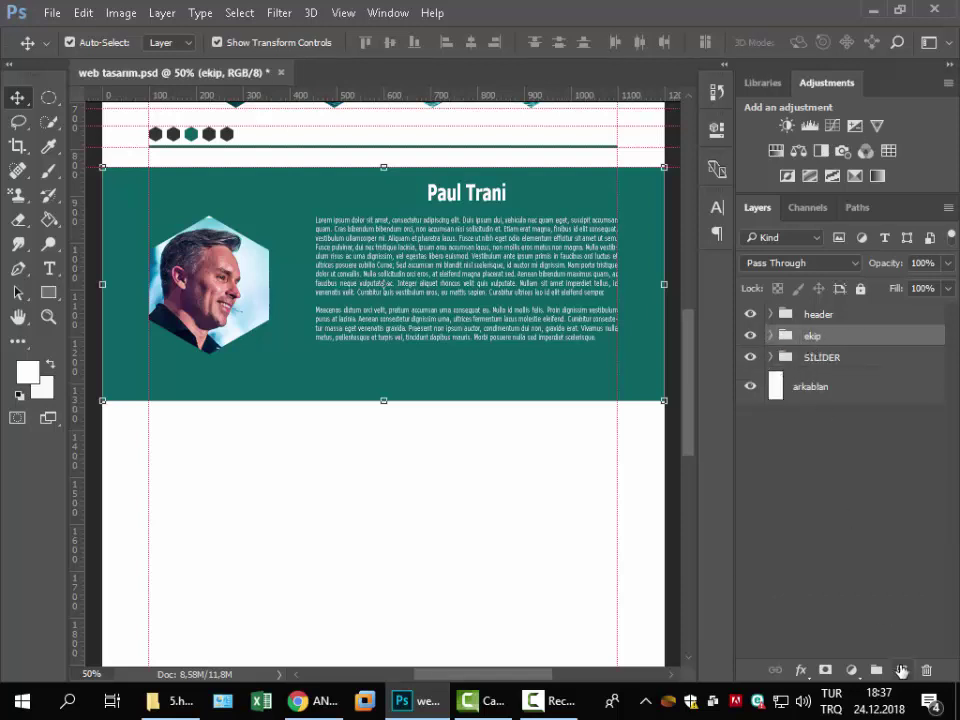
- Create a new group named 'iletişim bölümü' containing an empty layer
click(876, 670)
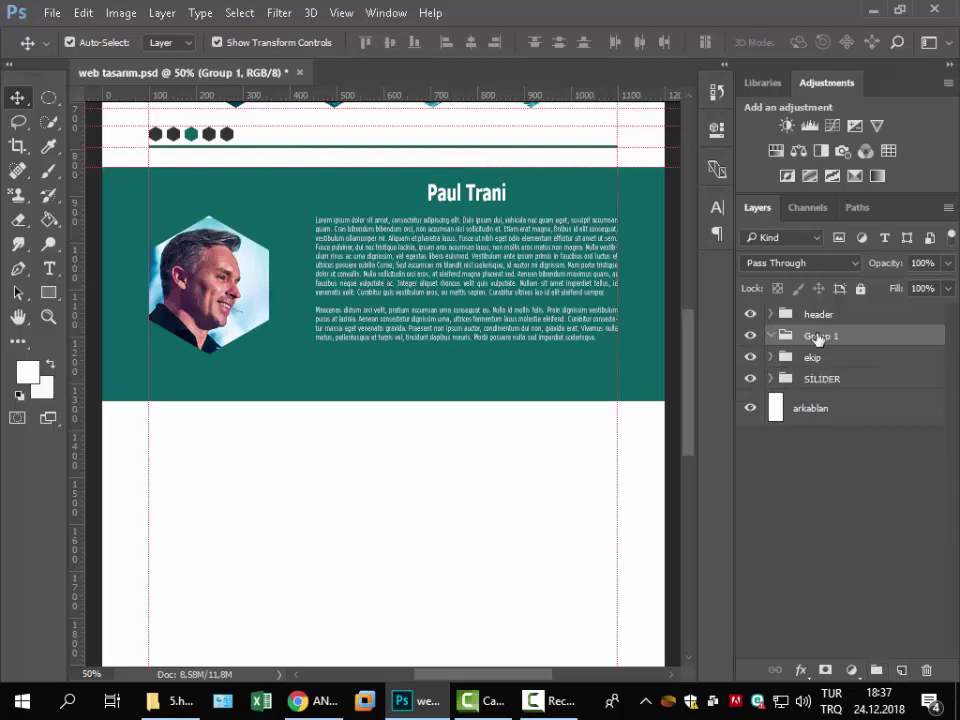
double_click(818, 335)
text(h)
click(902, 671)
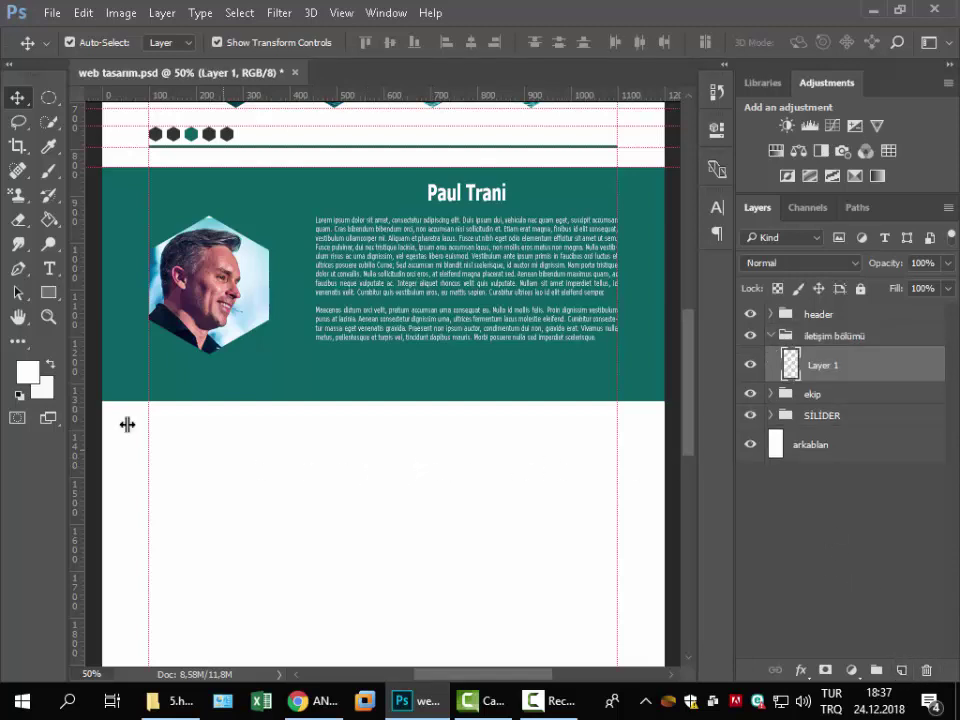
click(48, 293)
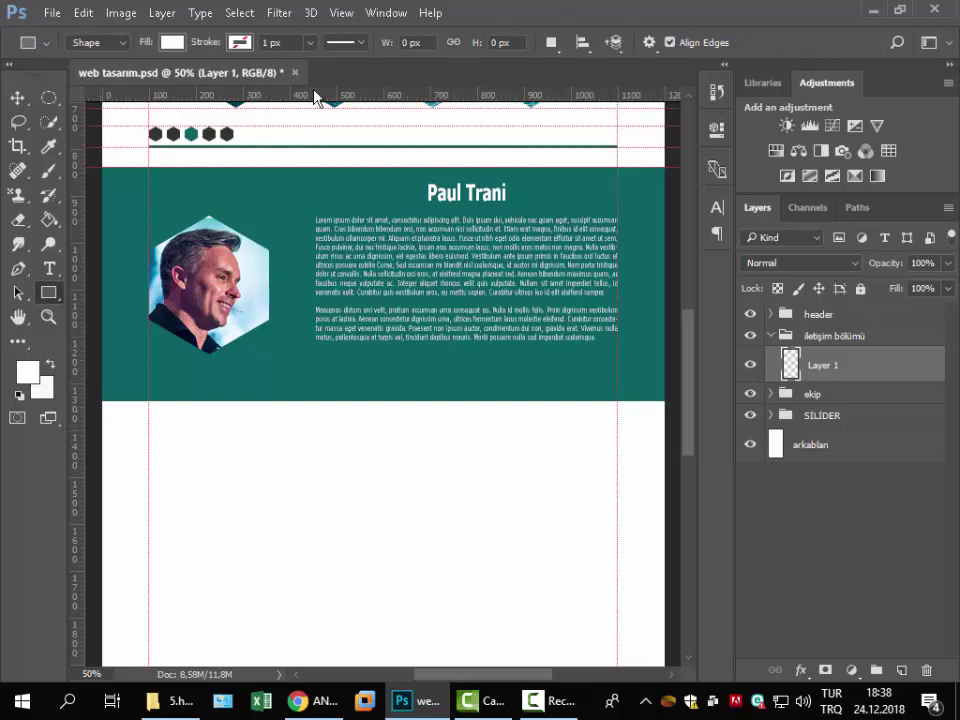
- Place a horizontal guide at 1340 px along the teal section's bottom
drag(316, 106, 320, 404)
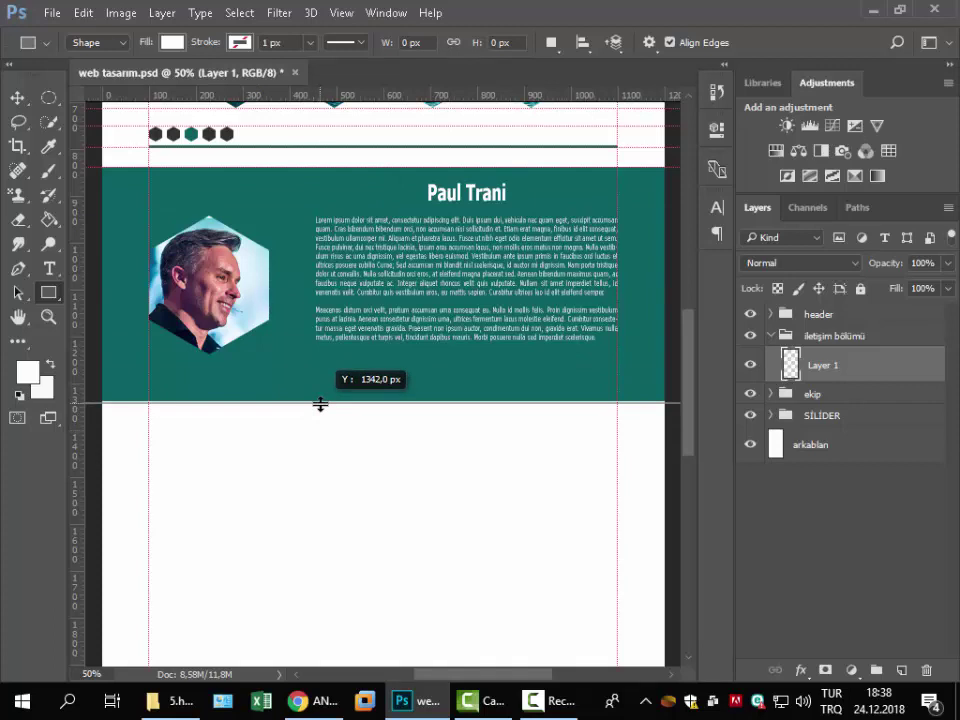
drag(320, 404, 322, 402)
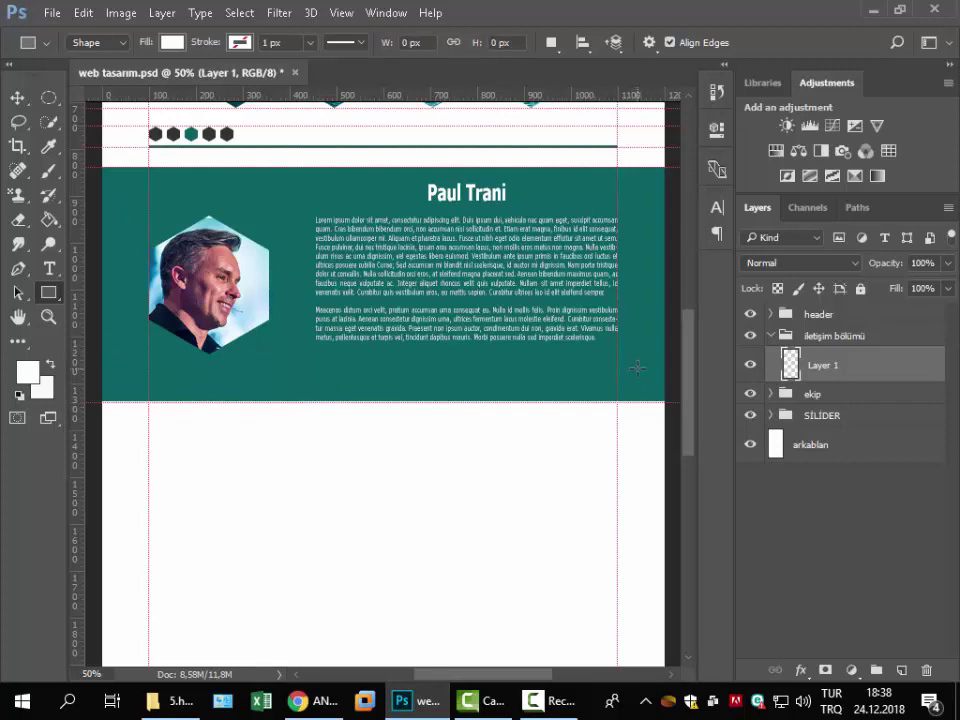
key(ctrl+minus)
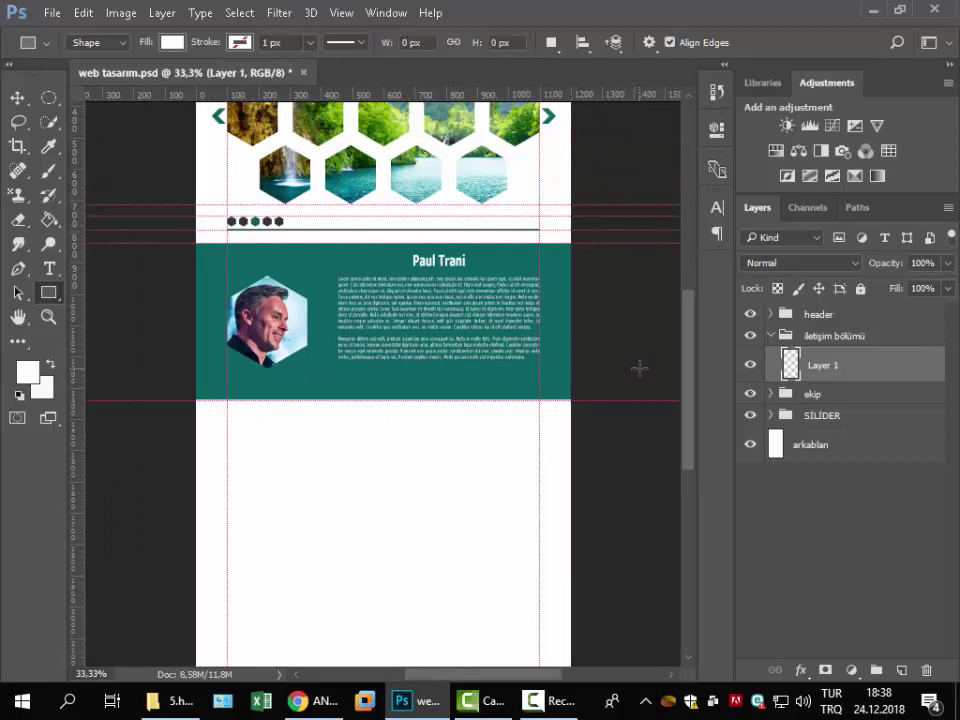
- Add vertical guides near both page edges and draw a white 49 × 346 px rectangle at X 51, Y 893
drag(86, 336, 210, 370)
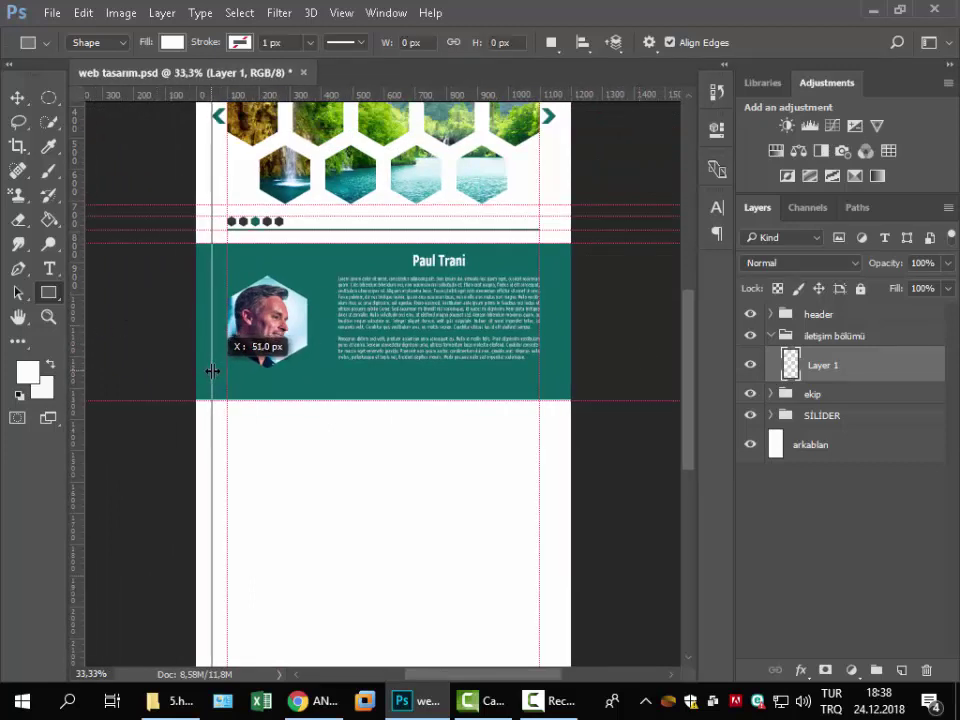
drag(210, 370, 210, 372)
drag(79, 427, 554, 469)
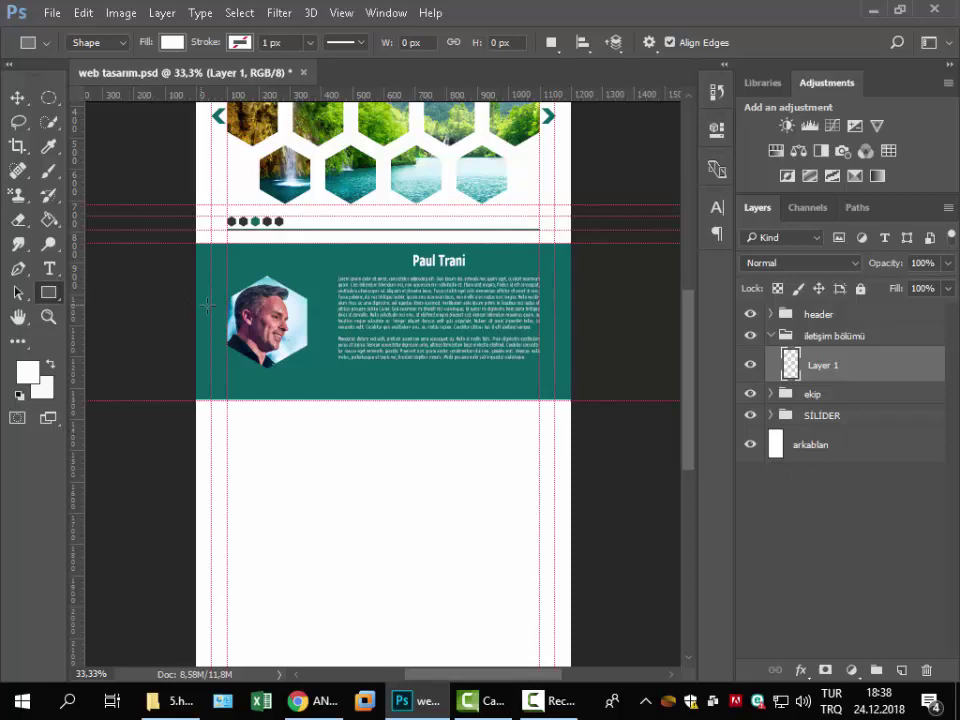
drag(210, 260, 210, 369)
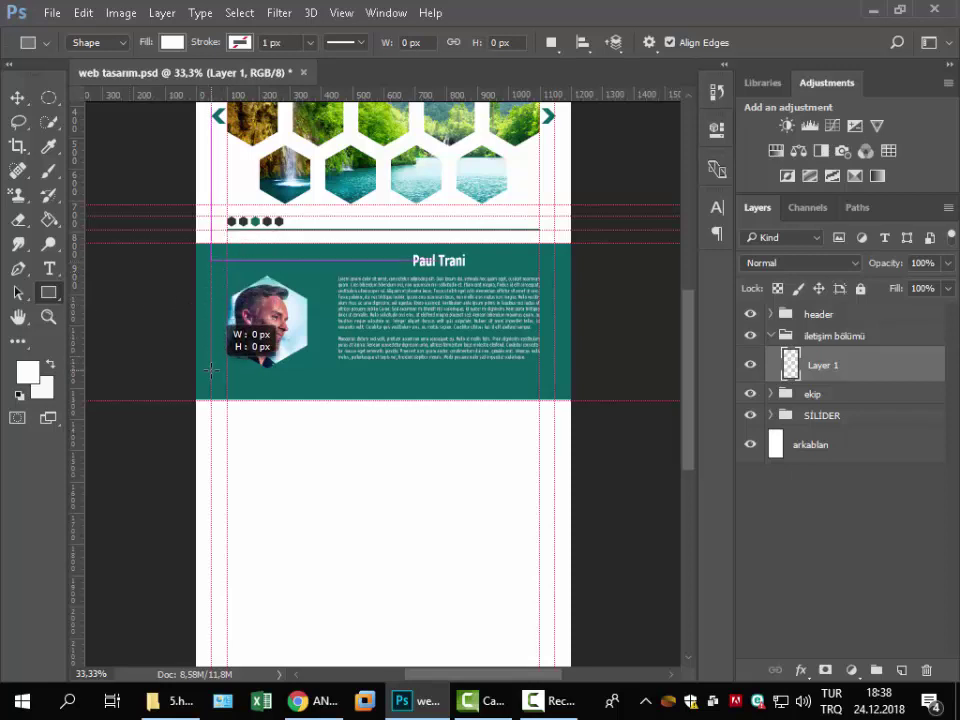
drag(210, 369, 228, 369)
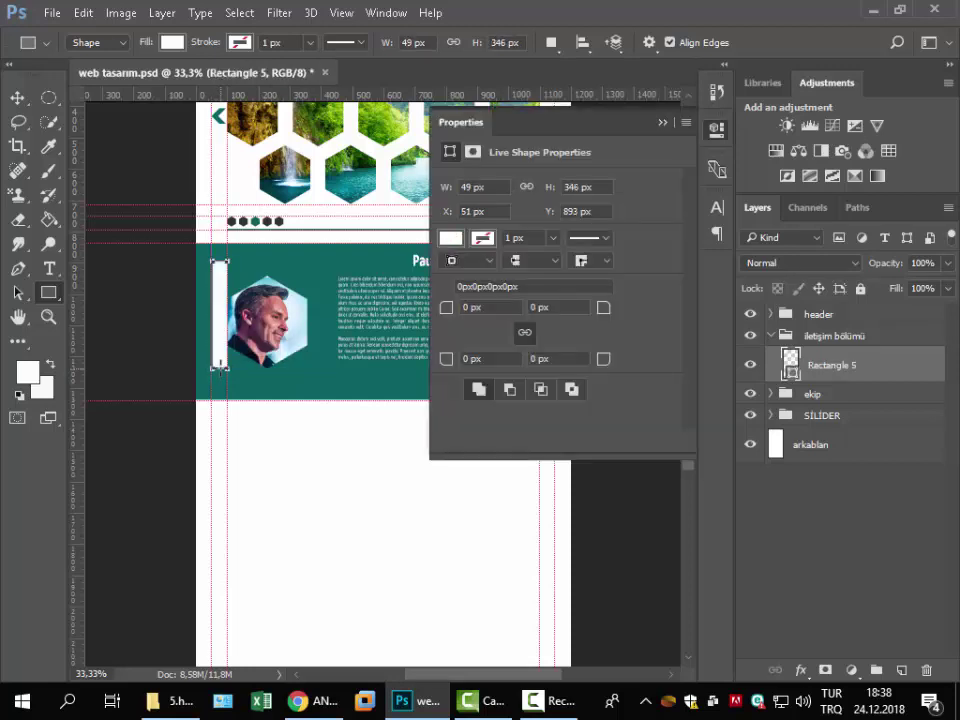
- Move the Rectangle 5 layer into the ekip group above the Paul Trani heading
click(660, 126)
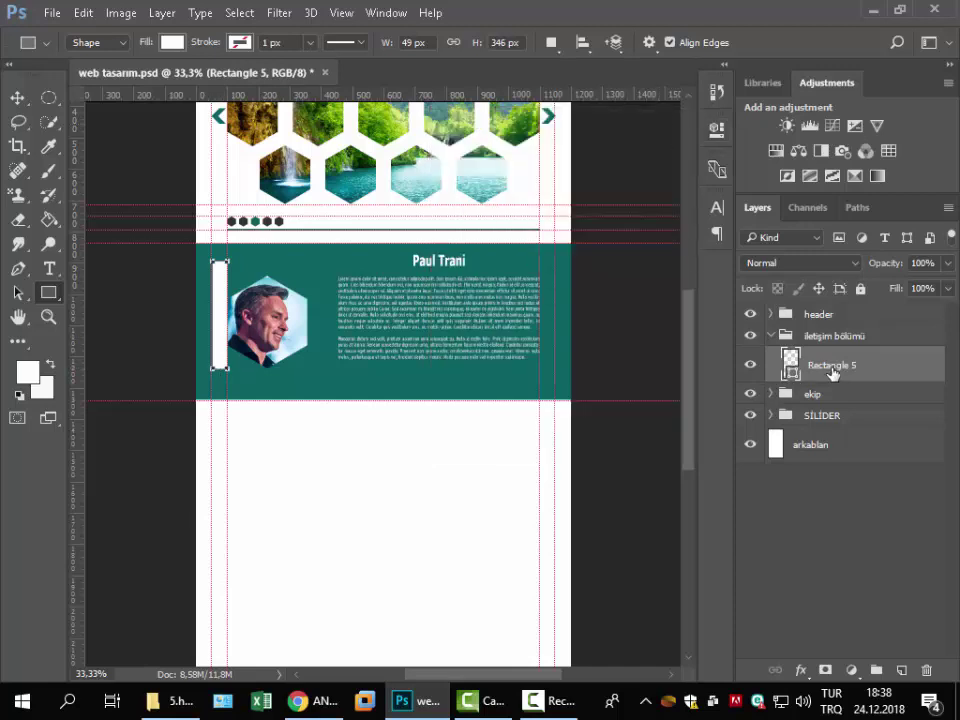
drag(775, 368, 822, 396)
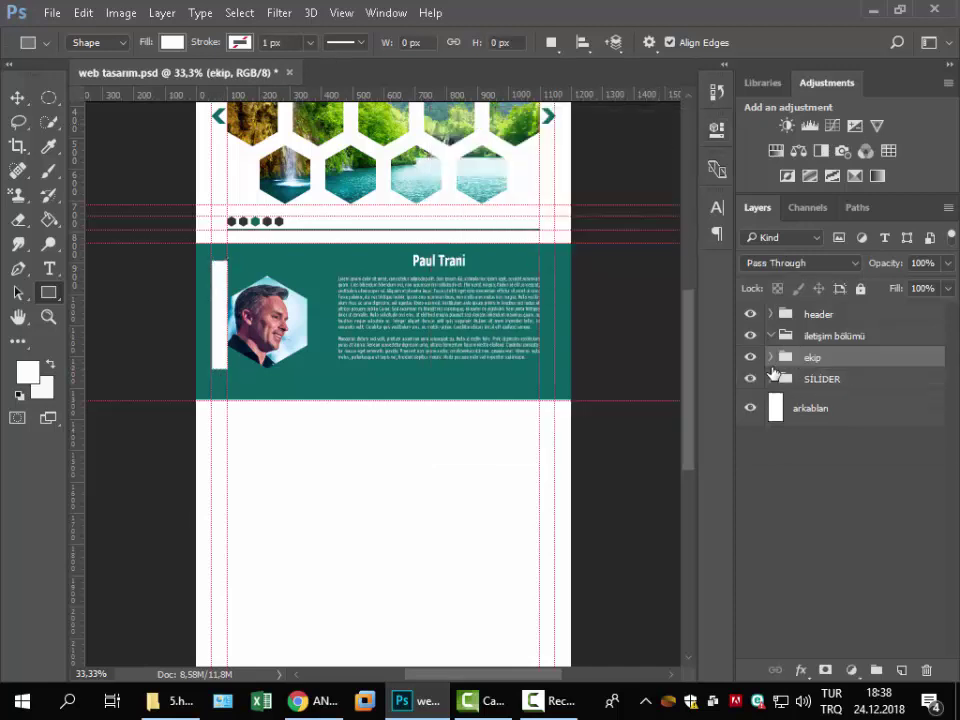
key(ctrl+z)
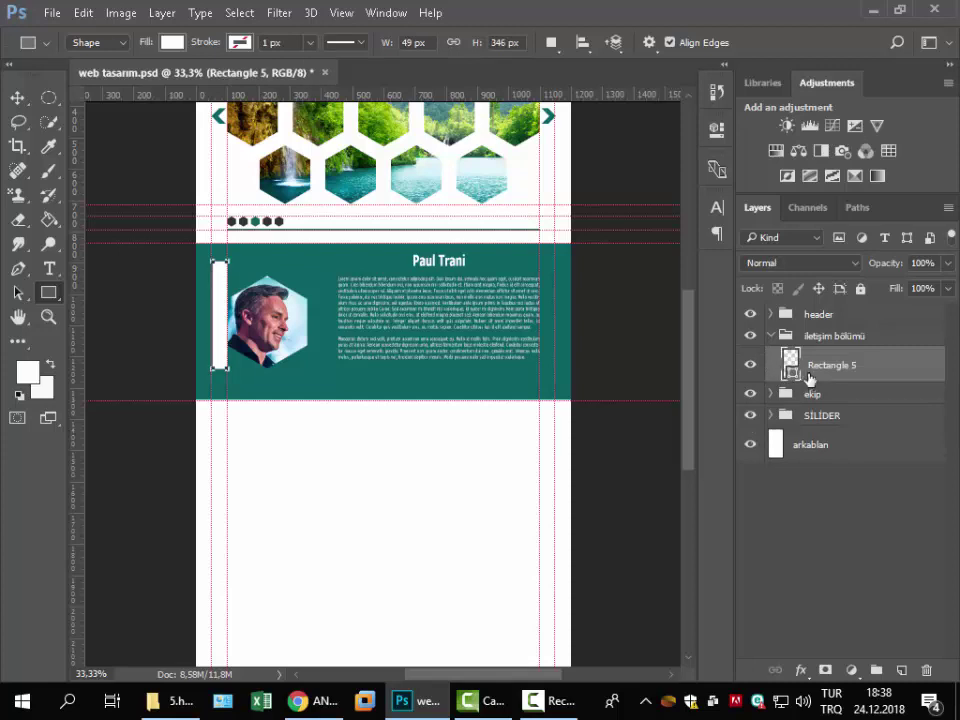
drag(846, 372, 822, 394)
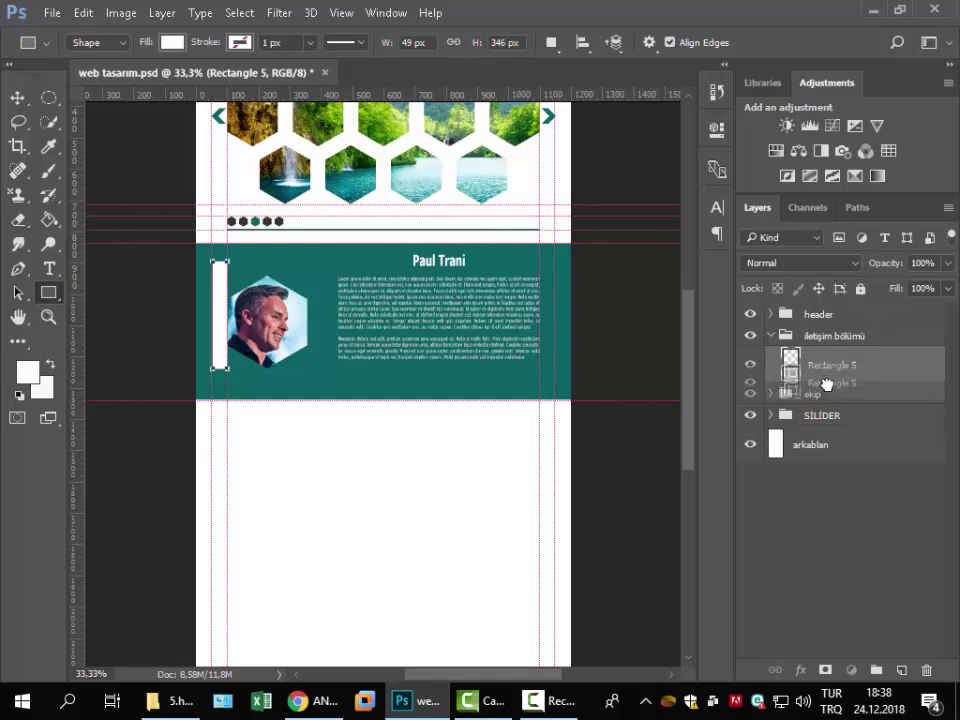
click(770, 357)
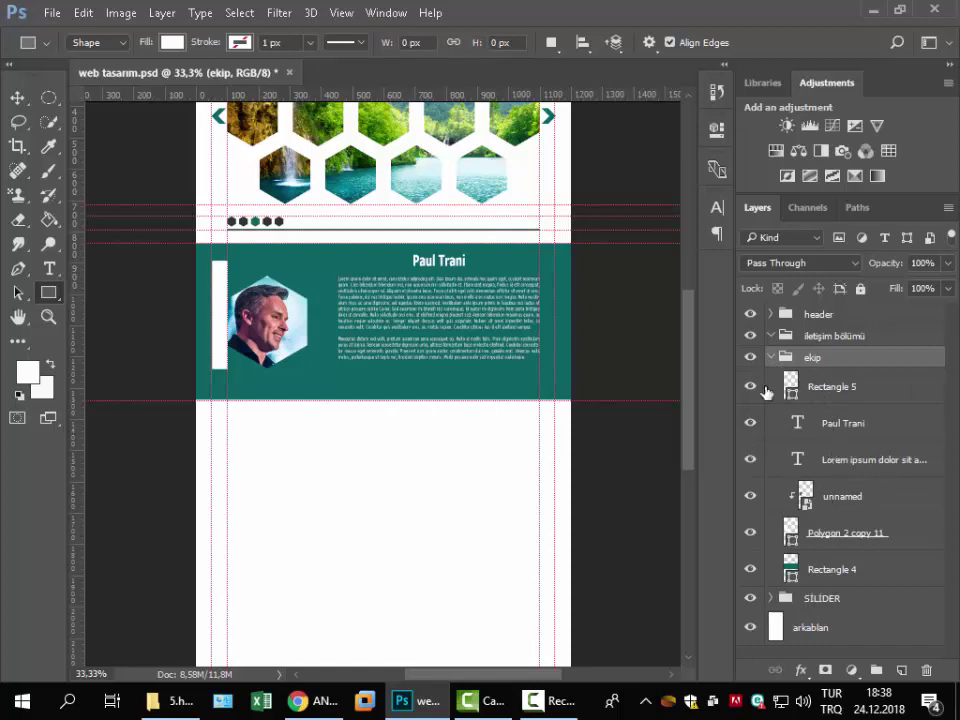
click(750, 387)
click(827, 390)
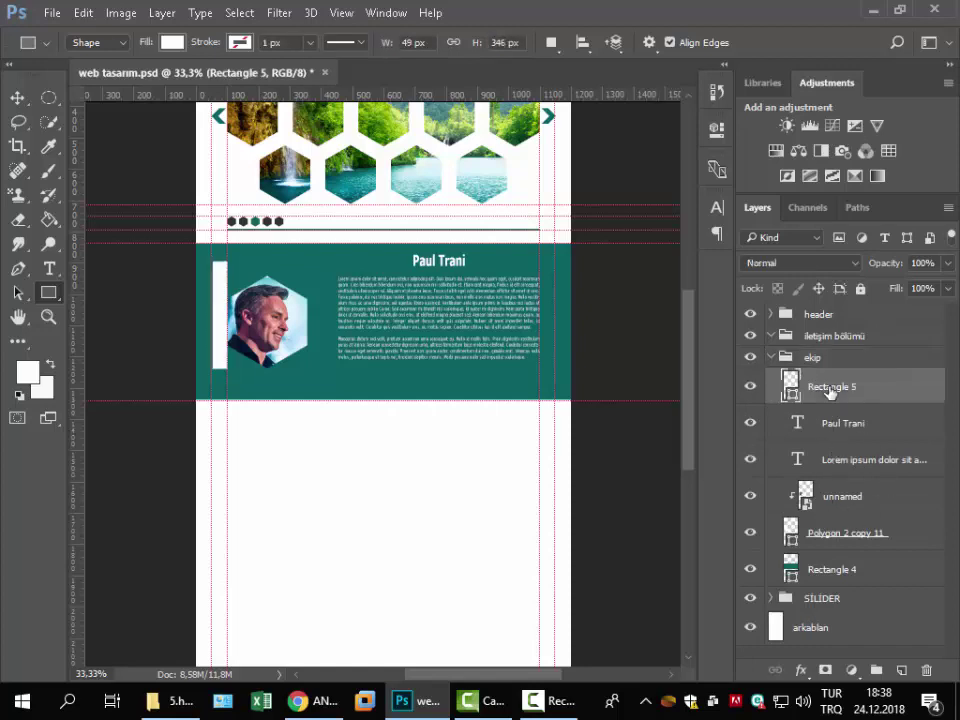
click(717, 131)
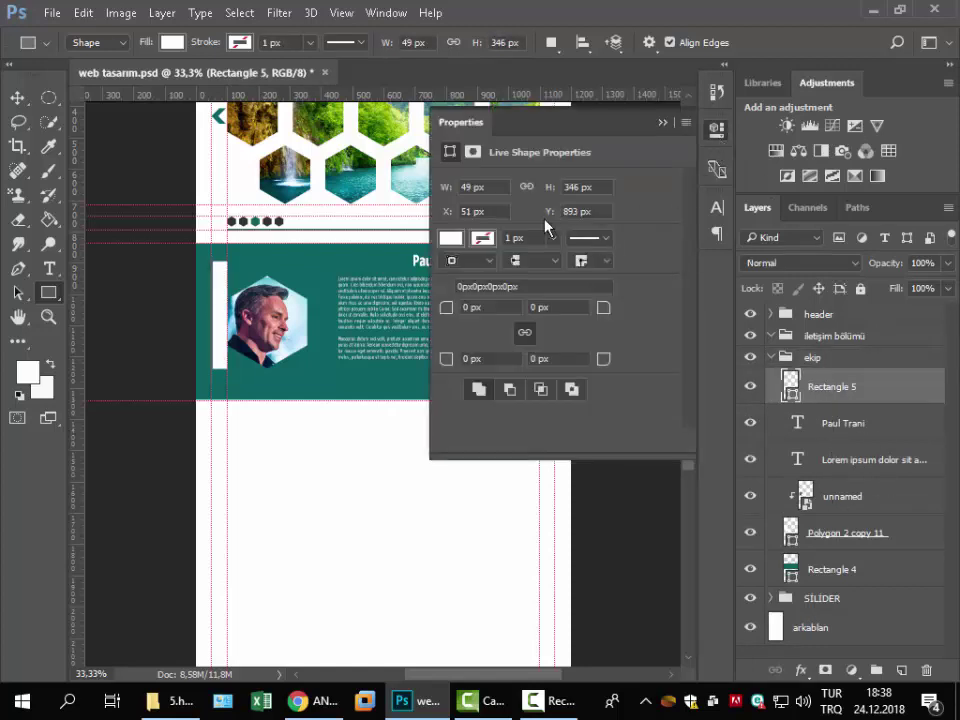
click(470, 210)
- Zoom to 100% and set the white strip's width to 5 px
key(ctrl+plus)
key(ctrl+plus)
key(ctrl+plus)
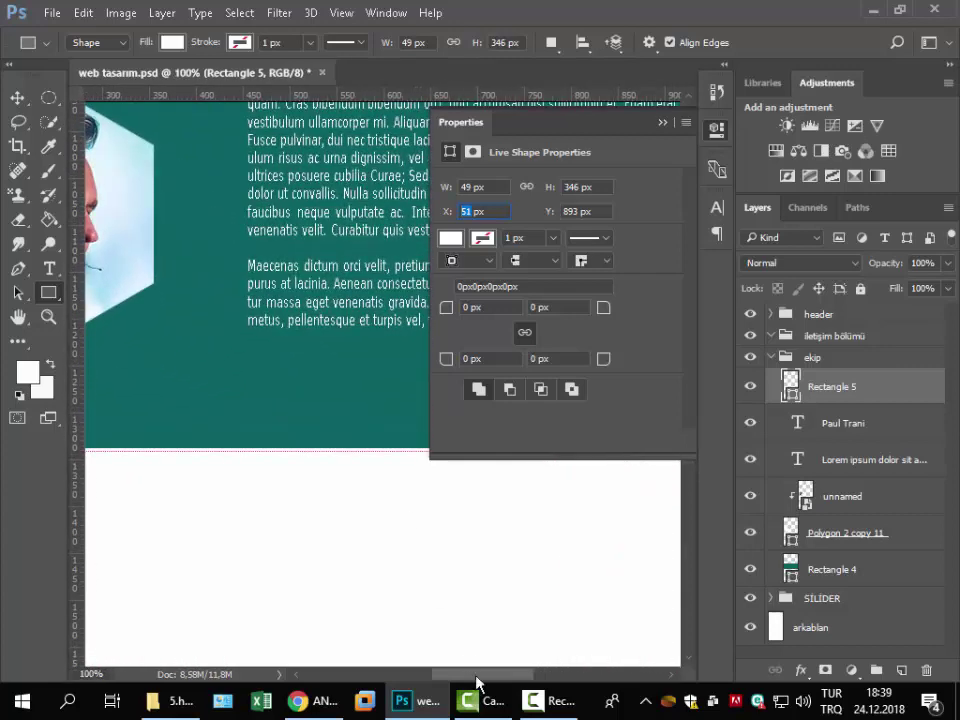
drag(478, 674, 405, 676)
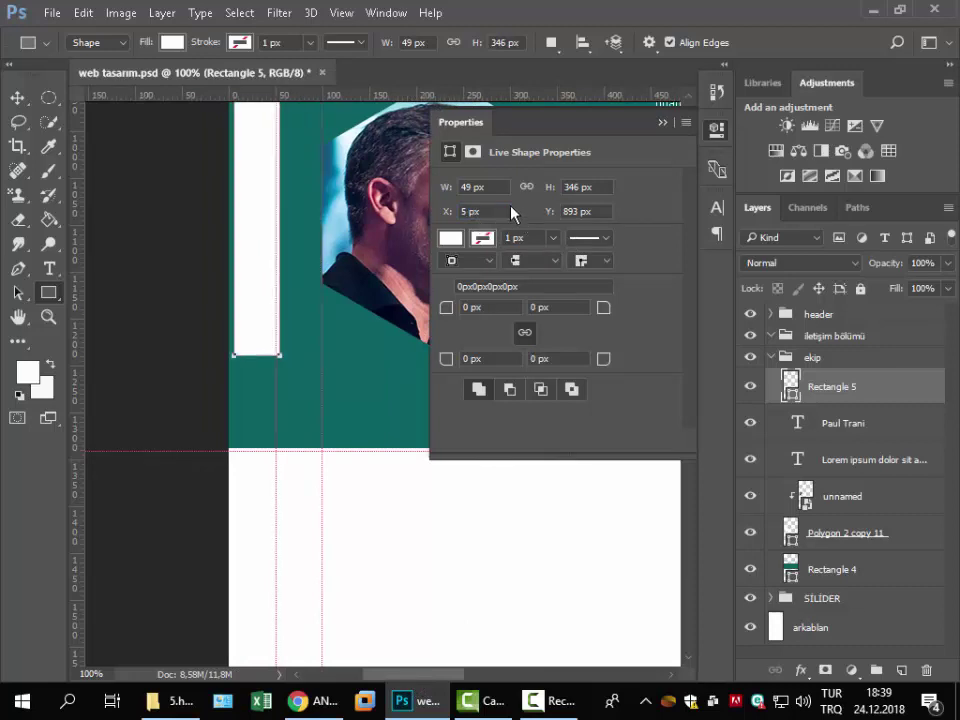
double_click(474, 187)
text(5)
key(Return)
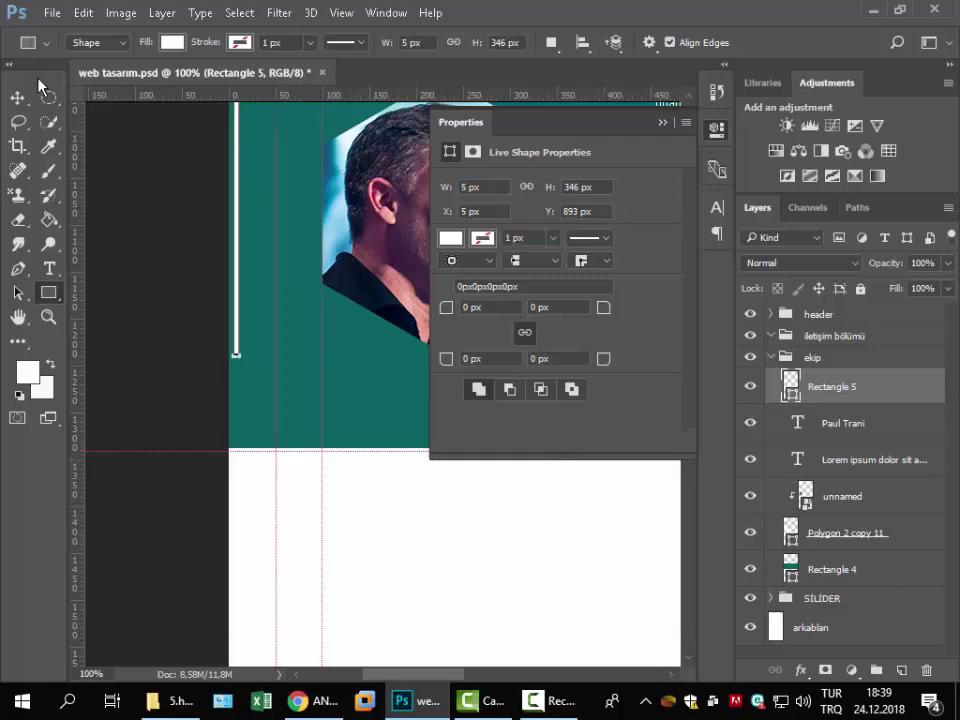
- Nudge the strip three pixels right and one pixel up with the Move tool
click(17, 97)
key(Right)
key(Right)
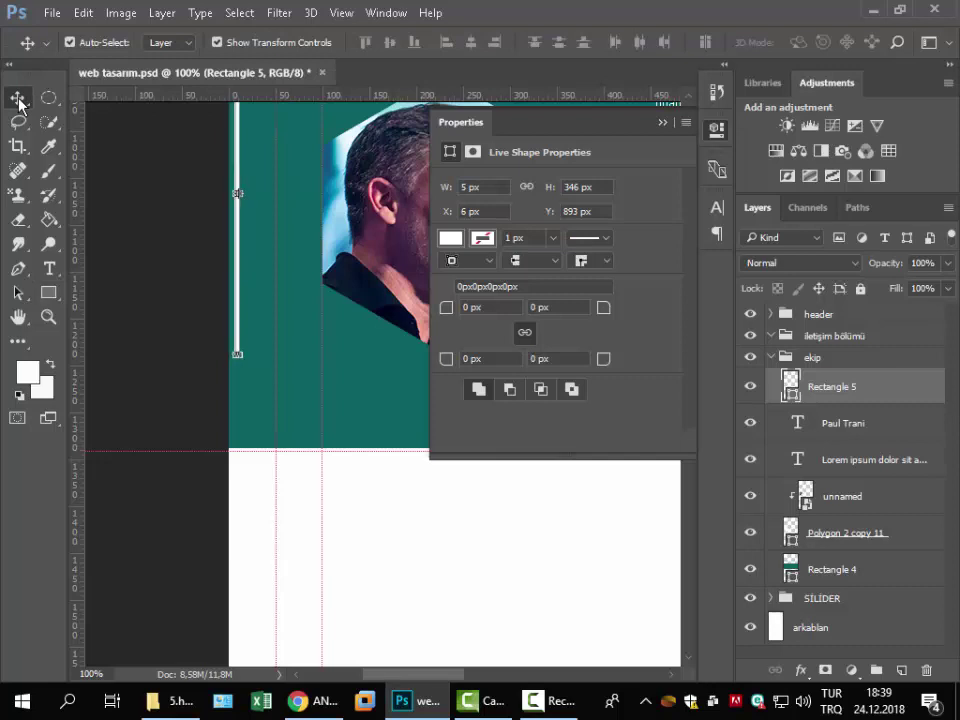
key(Right)
key(Right)
key(Right)
key(Right)
key(Right)
key(Right)
key(Right)
key(Right)
key(Right)
key(Right)
key(Right)
key(Right)
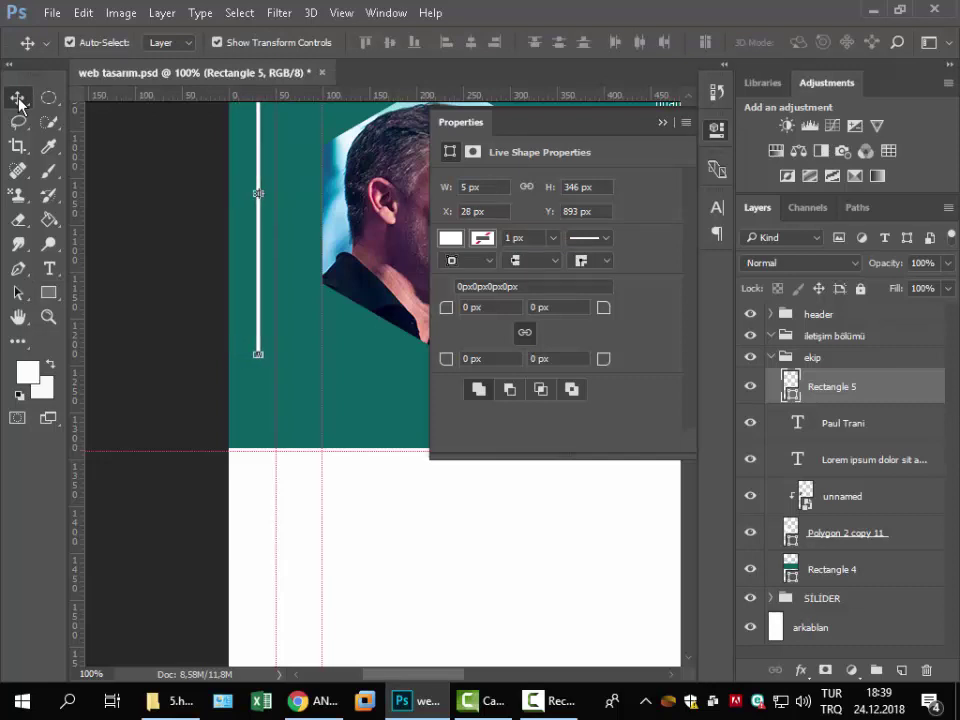
key(Right)
key(Right)
key(Right)
key(Right)
key(Right)
key(Right)
key(Right)
key(Right)
key(Right)
key(Right)
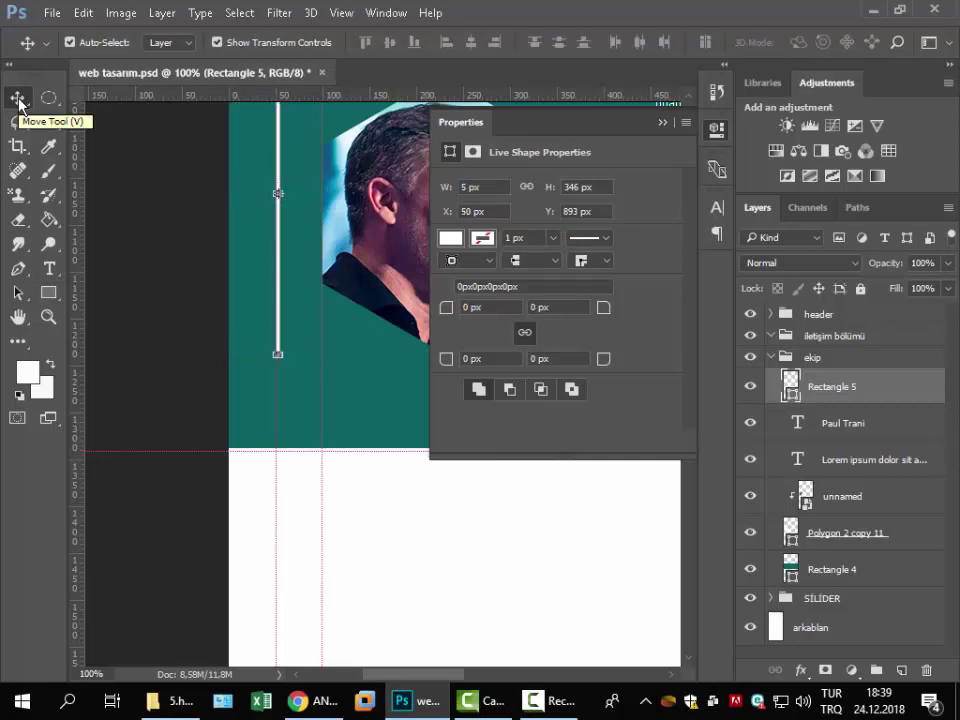
scroll(453, 452, up, 1)
scroll(453, 452, up, 2)
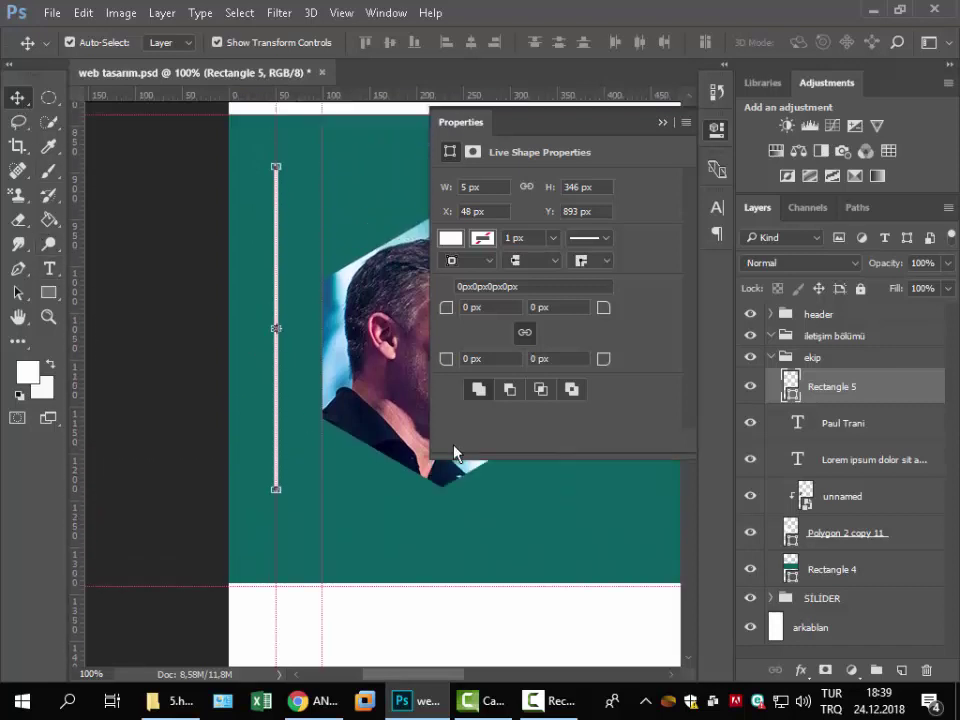
scroll(455, 450, up, 1)
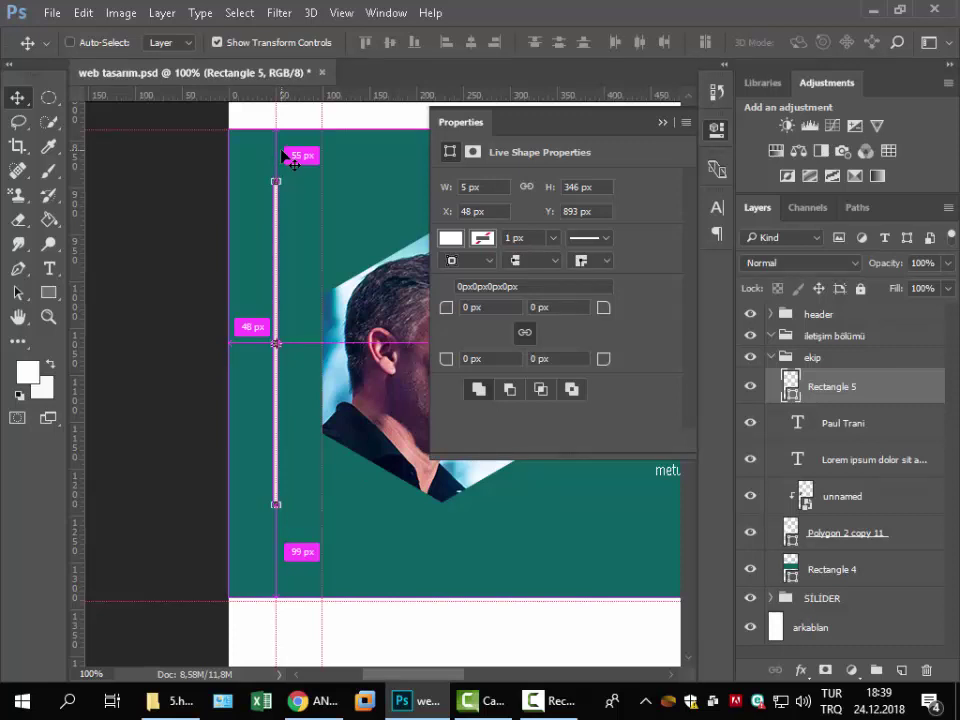
key(Up)
key(Up)
key(Up)
key(Up)
key(Up)
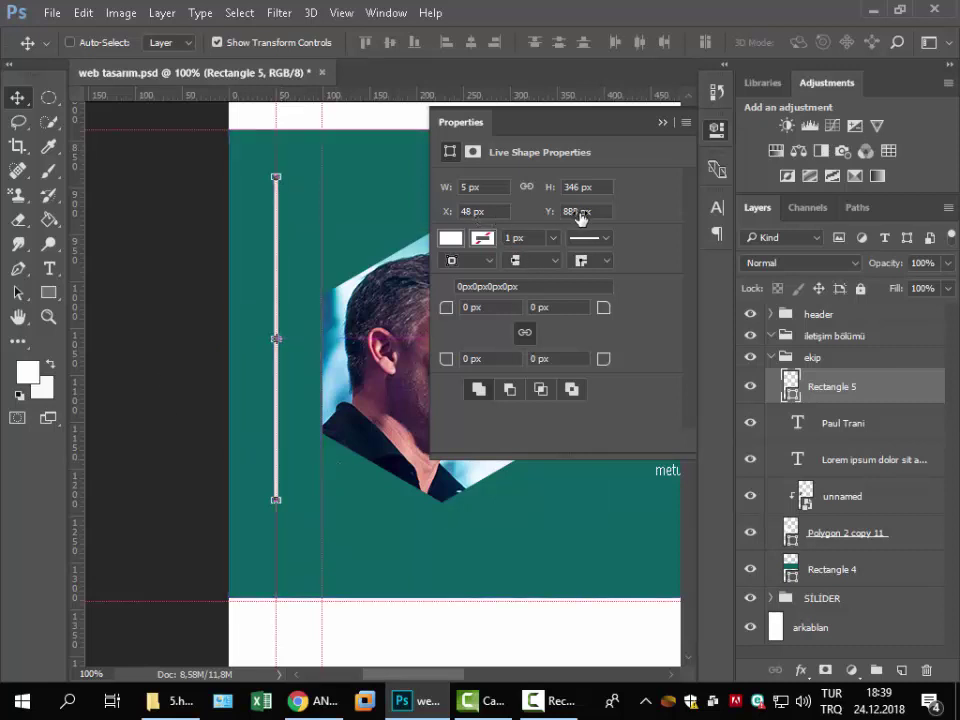
key(ctrl)
- Set the strip's height to 400 px and nudge it 1 px right
drag(580, 186, 565, 187)
text(400)
key(Return)
key(ctrl)
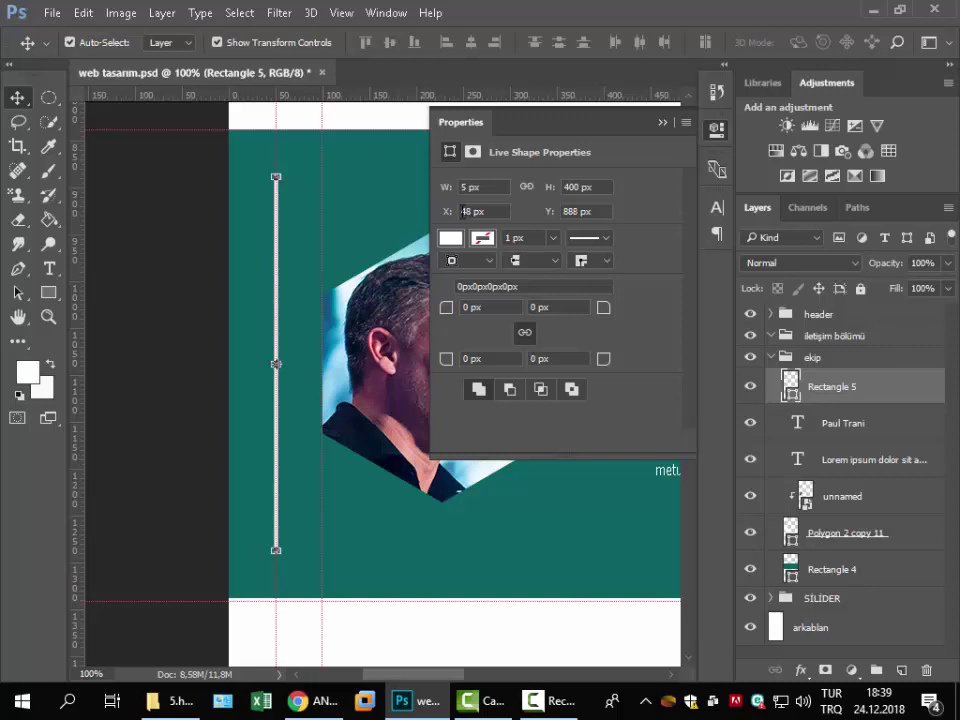
key(ctrl)
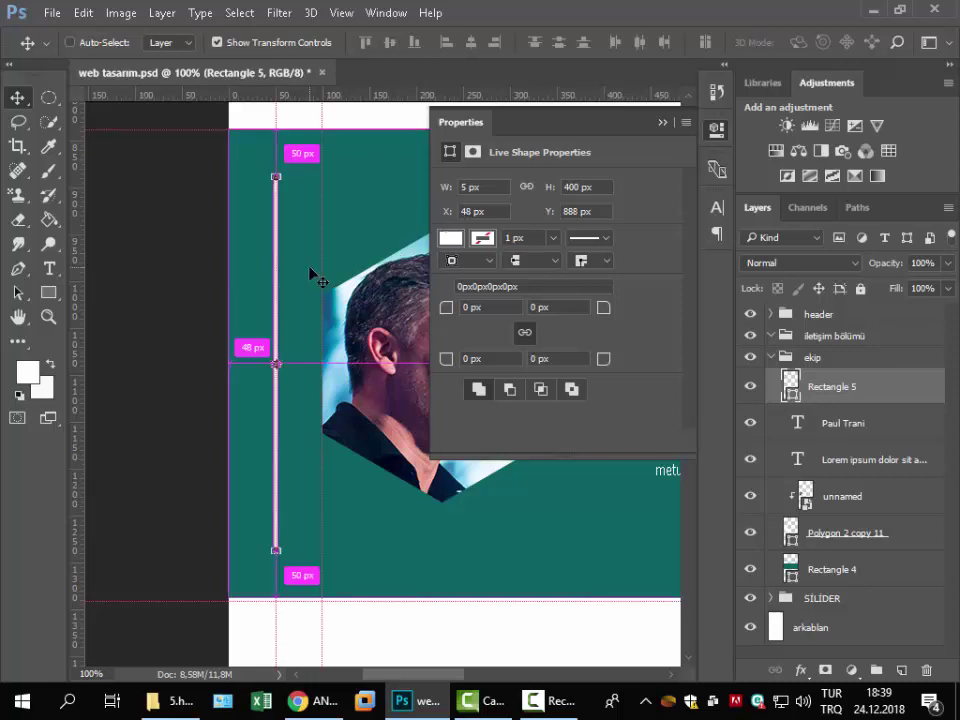
key(Right)
key(Right)
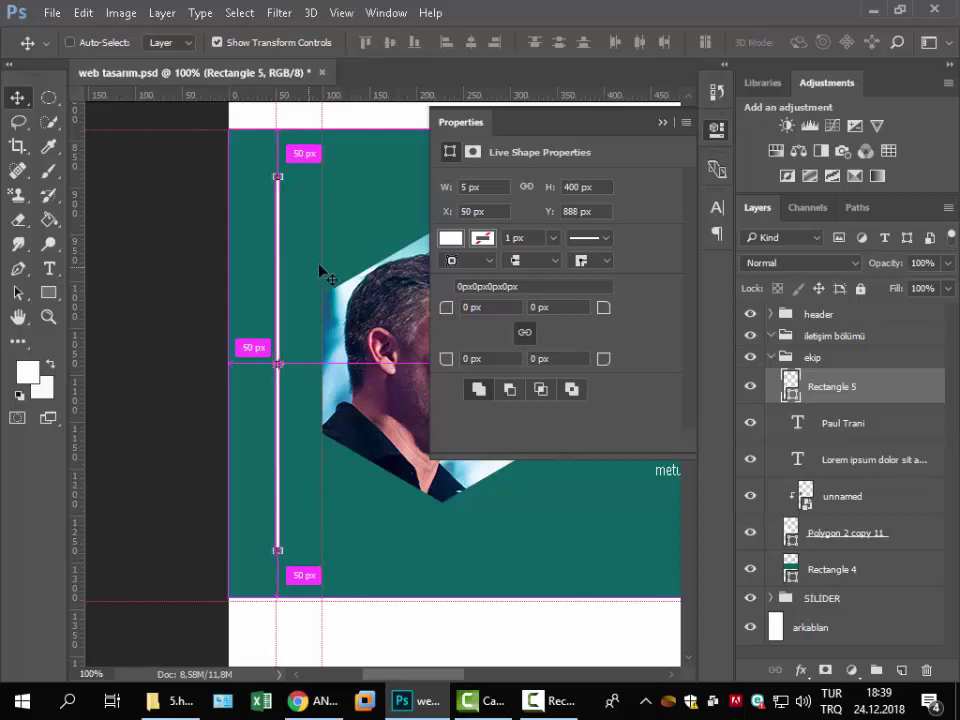
- Narrow the vertical line to 3 px wide
drag(463, 187, 456, 190)
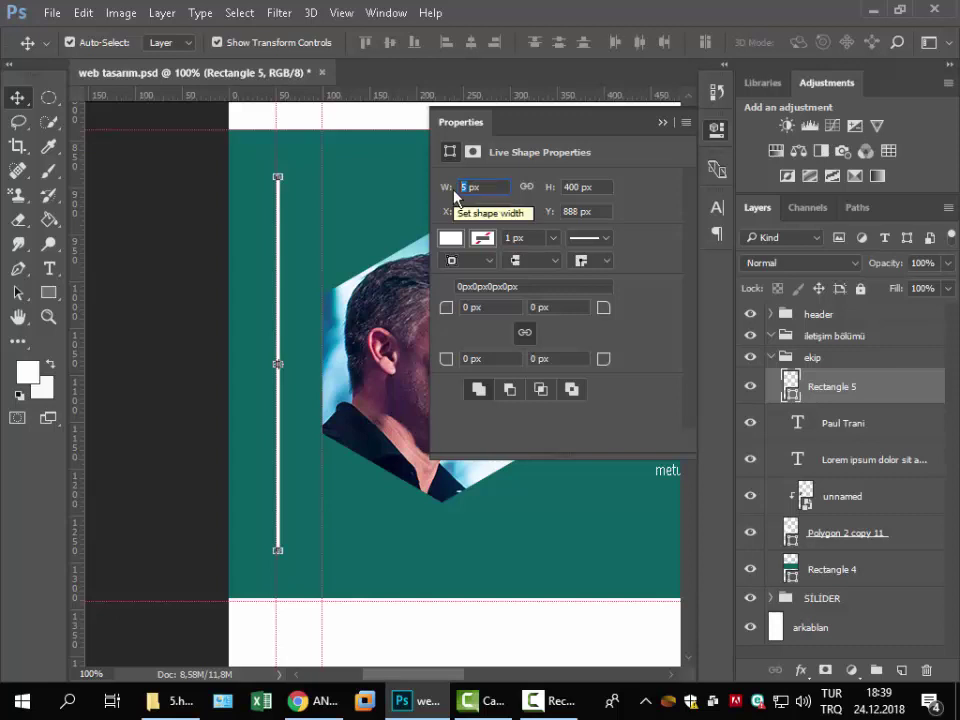
text(3)
key(Return)
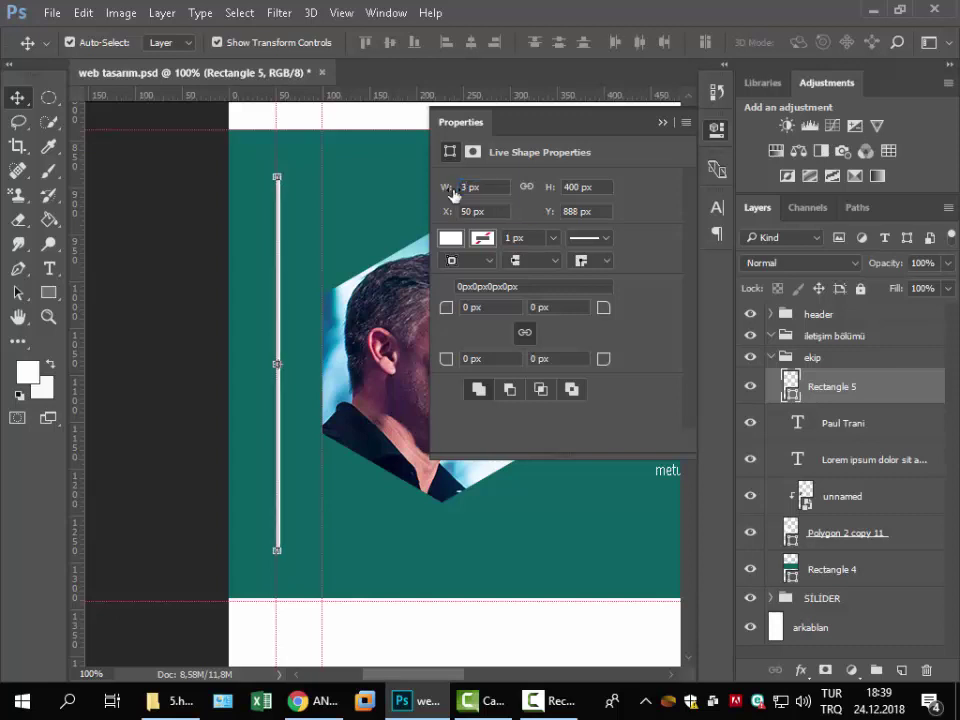
click(662, 122)
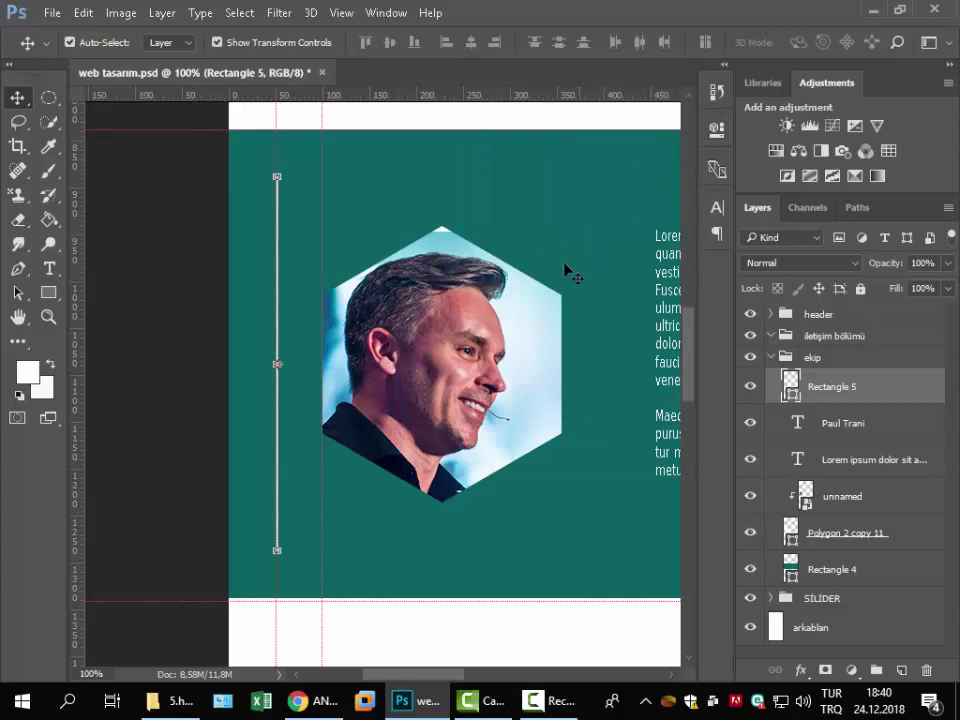
- Duplicate the vertical line and move the copy to the section's right side
key(ctrl)
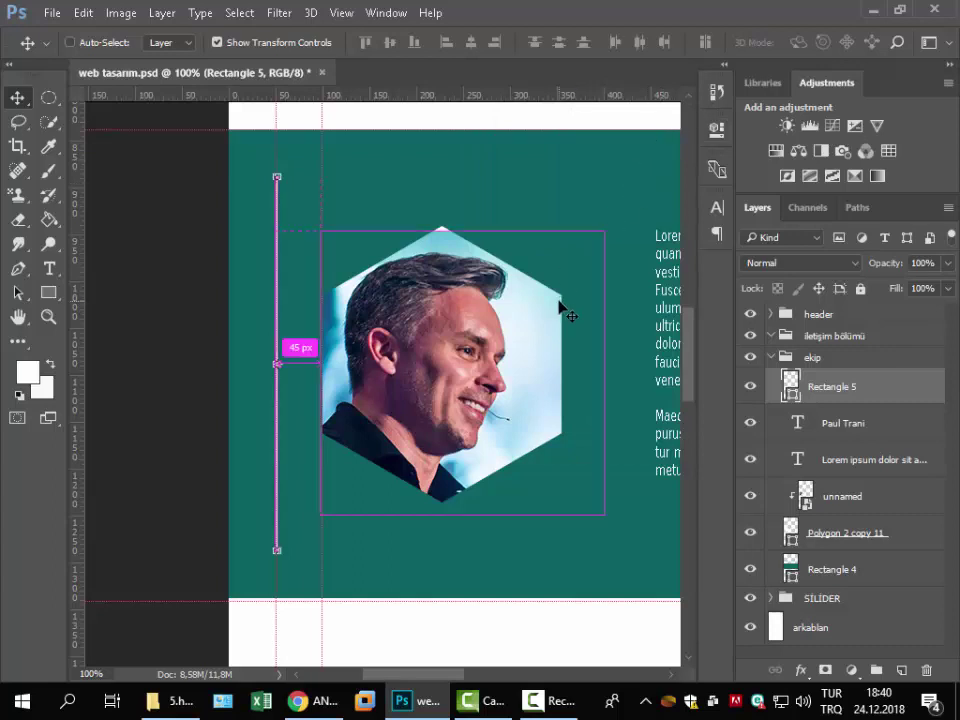
key(ctrl+j)
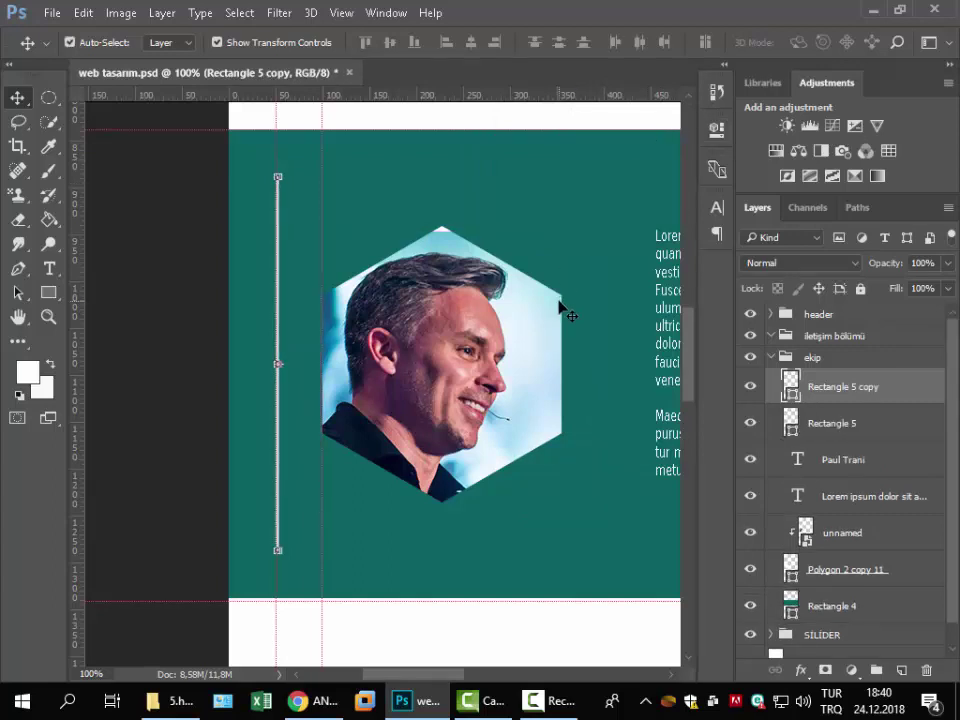
key(Right)
key(Right)
key(Right)
key(Right)
key(Right)
key(Right)
key(Right)
key(Right)
key(Right)
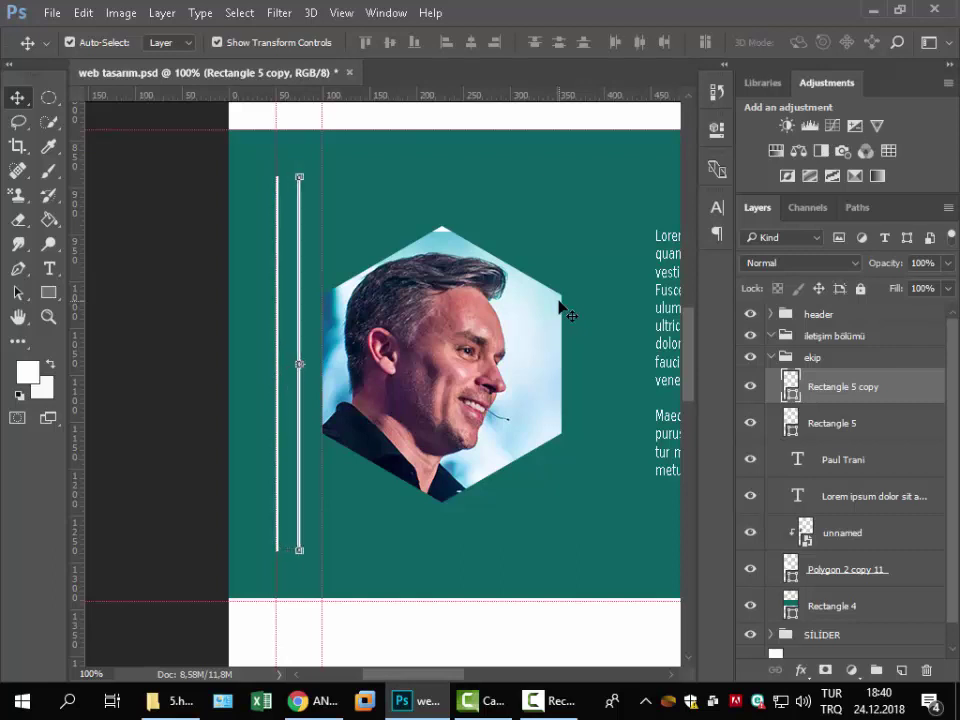
key(Right)
key(Right)
key(Right)
key(Right)
key(Right)
key(Right)
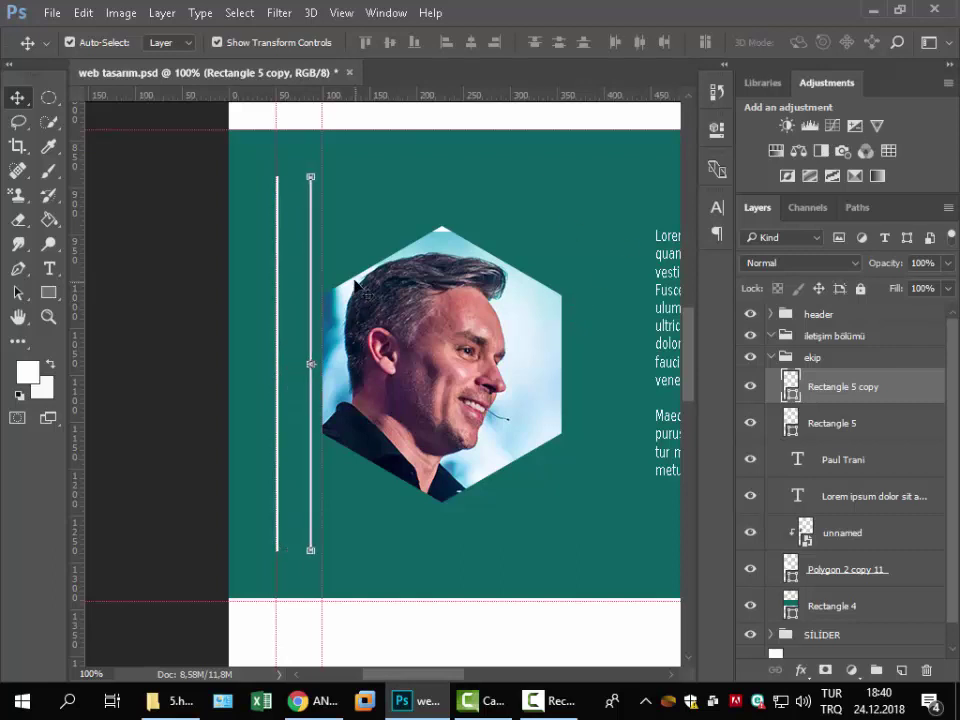
mouse_move(314, 273)
mouse_down()
mouse_move(688, 296)
mouse_move(651, 297)
mouse_up()
- Nudge the copied line up so it sits 50 px from the section's top and bottom
key(ctrl)
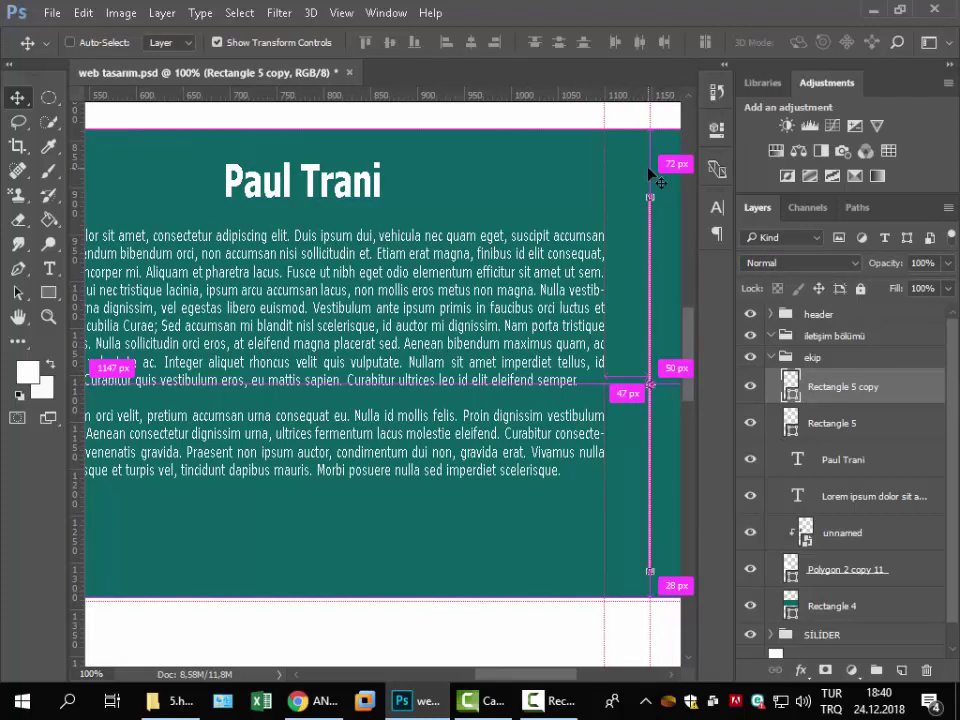
key(Up)
key(Up)
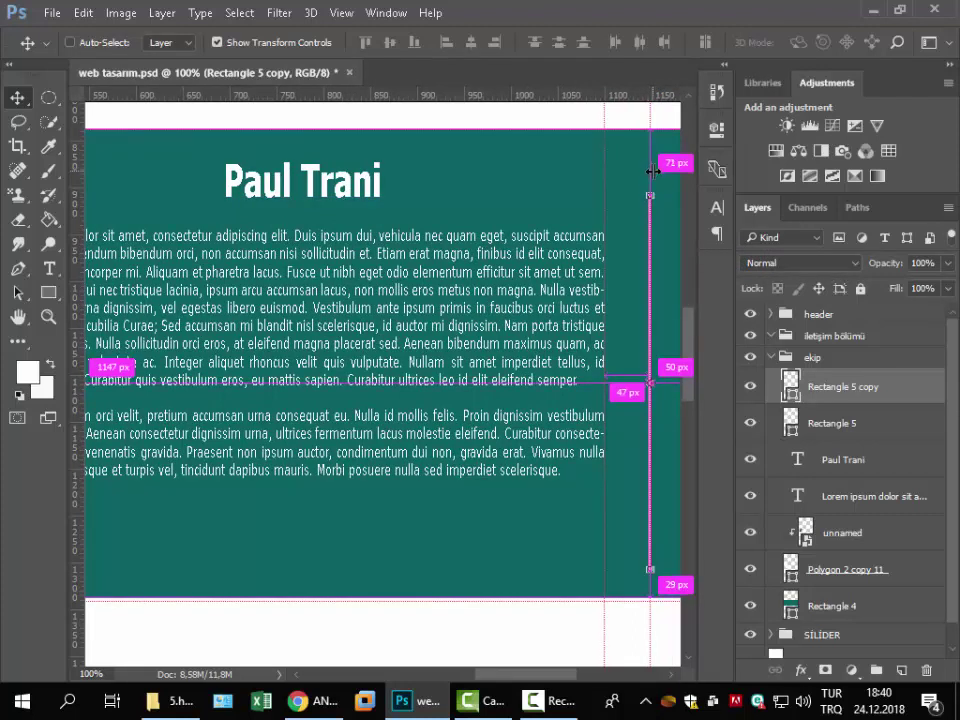
key(Up)
key(Up)
key(Up)
key(Up)
key(Up)
key(Up)
key(Up)
key(Up)
key(Up)
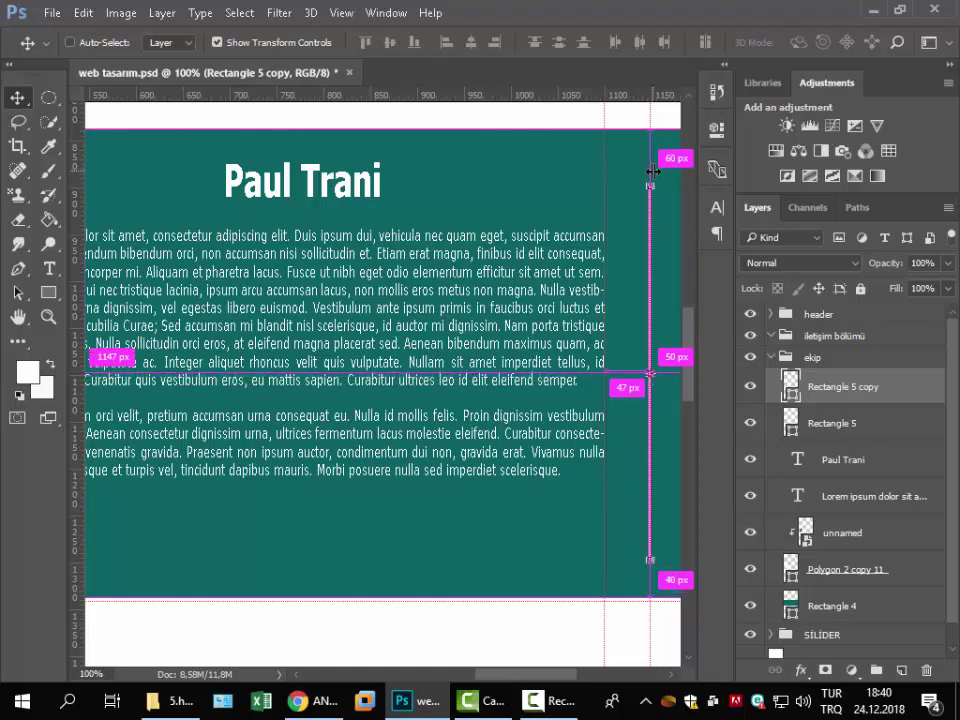
key(Up)
key(Up)
key(Up)
key(Up)
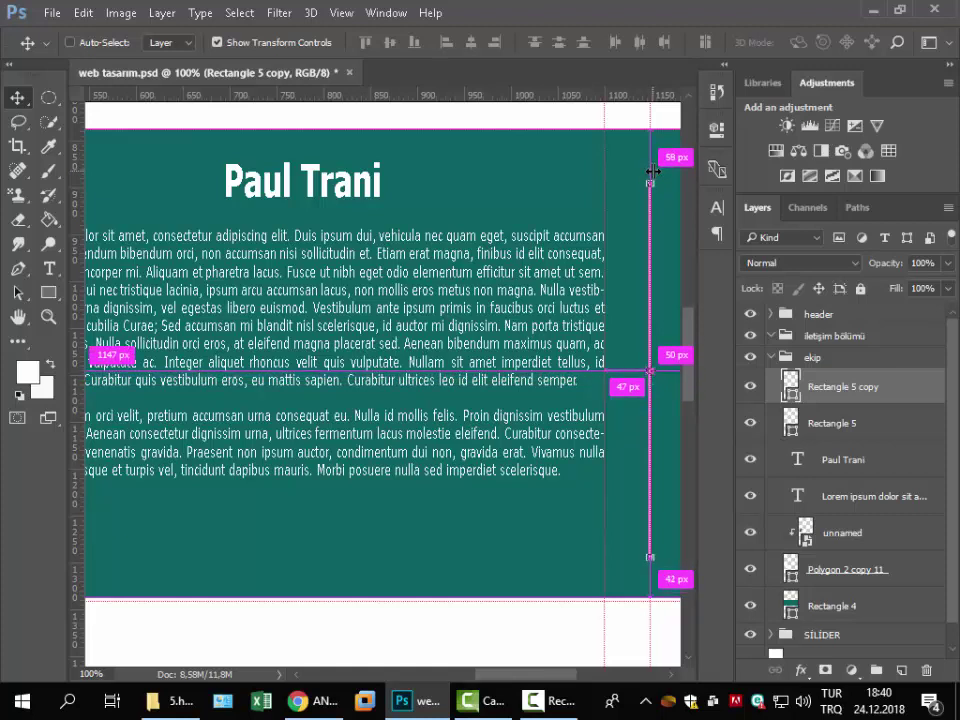
key(Up)
key(Up)
key(Up)
key(Up)
key(Up)
key(Up)
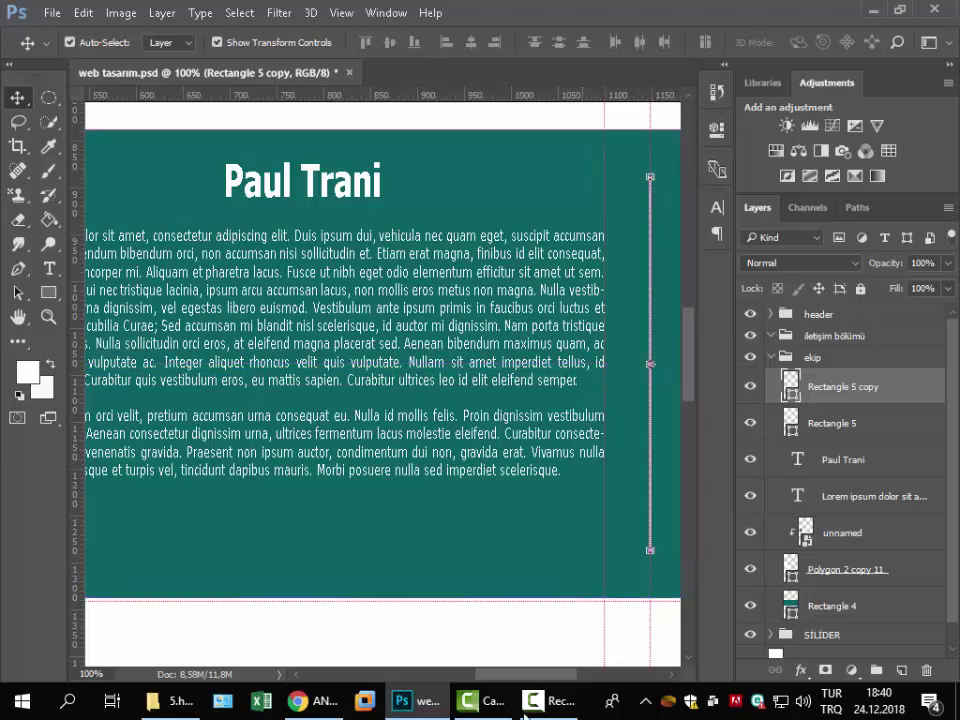
key(ctrl+minus)
key(ctrl+minus)
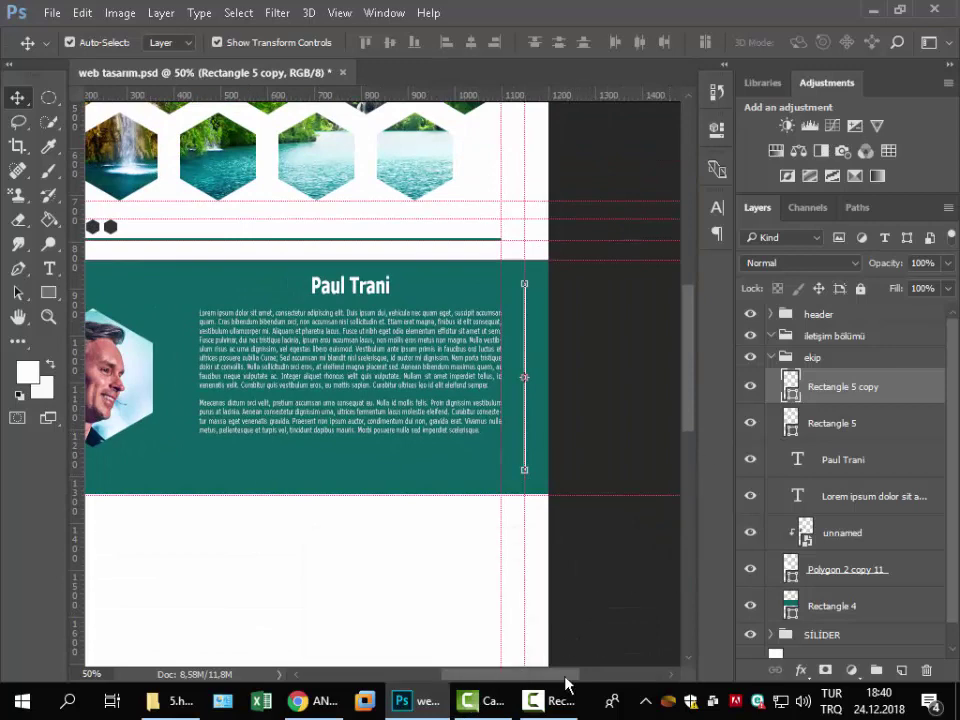
- Place horizontal guides at the teal section's bottom edge, around 1338–1350 px
drag(563, 677, 521, 677)
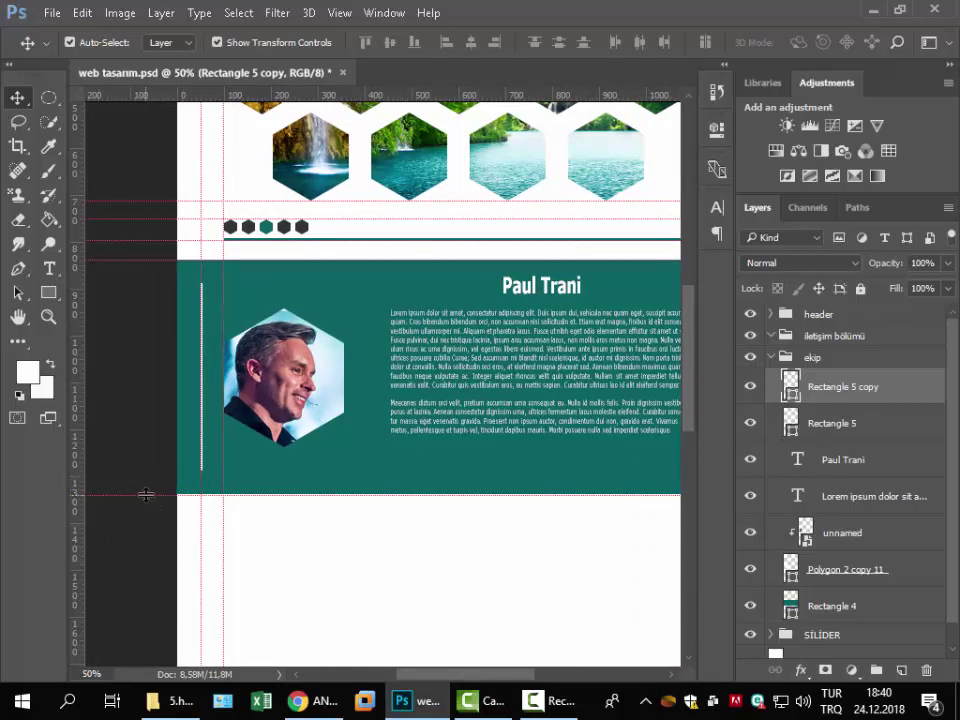
drag(145, 494, 145, 493)
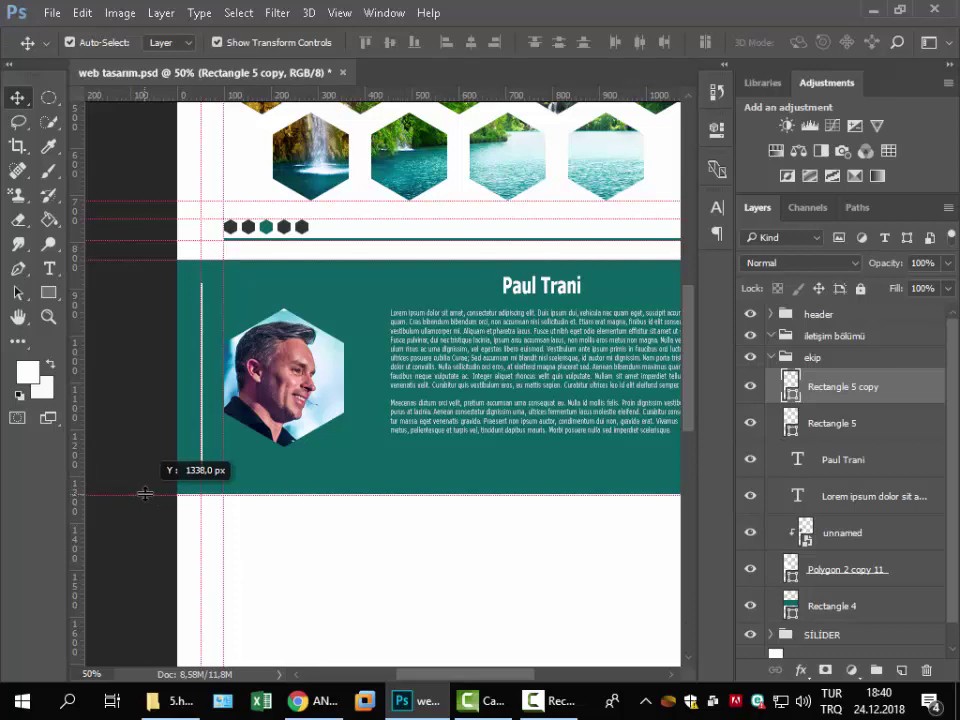
key(ctrl+plus)
key(ctrl+plus)
key(ctrl+plus)
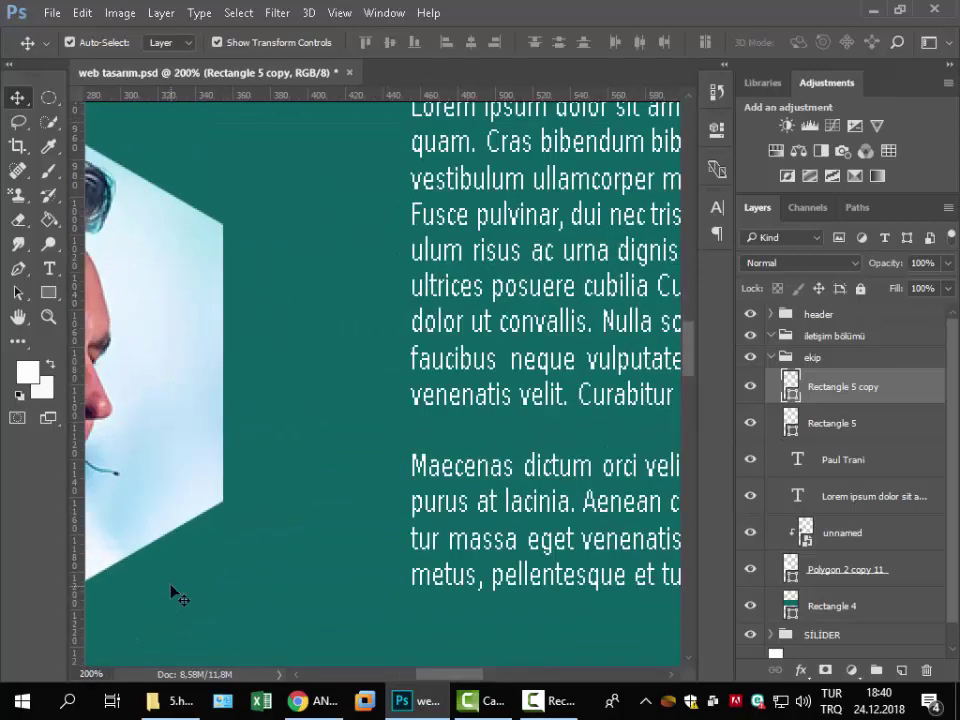
scroll(220, 463, down, 5)
scroll(257, 568, down, 5)
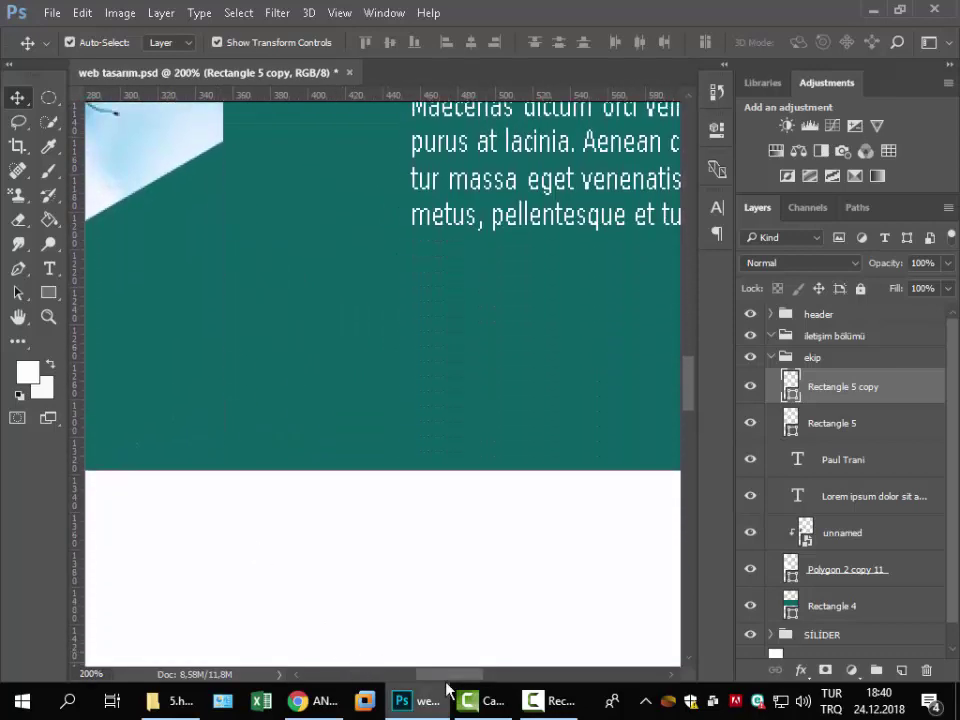
drag(433, 677, 366, 677)
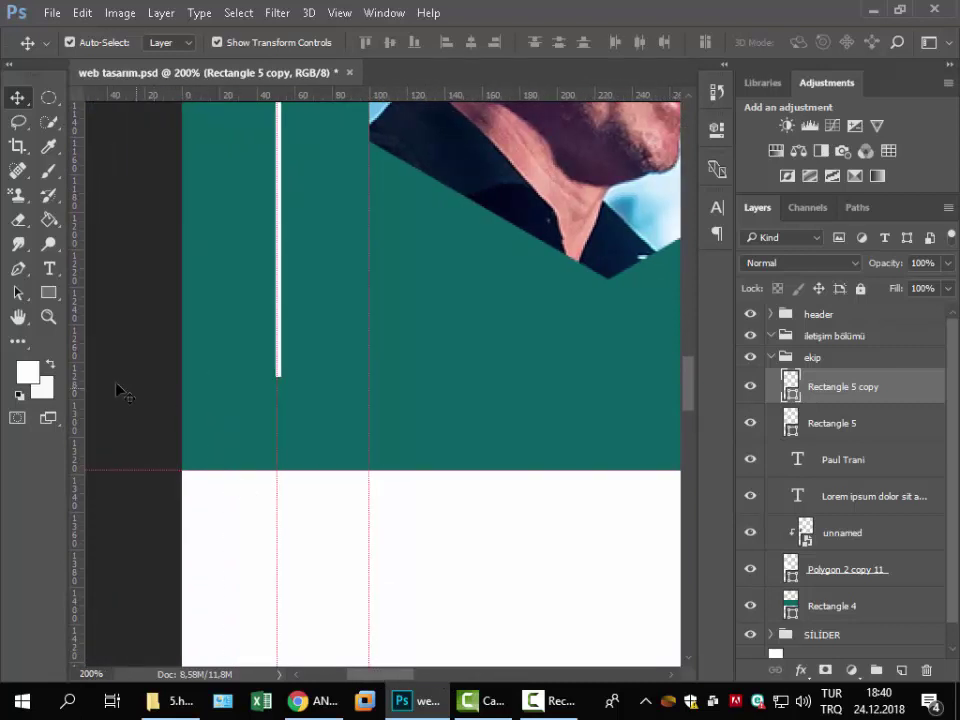
mouse_move(448, 97)
mouse_down()
mouse_move(419, 511)
mouse_move(425, 493)
mouse_up()
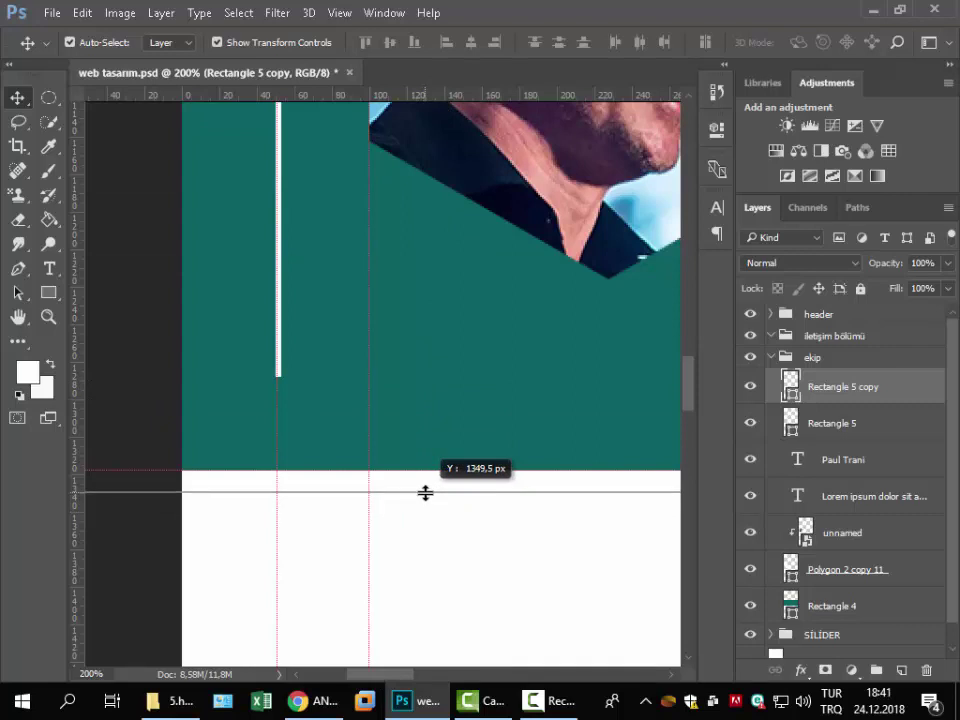
drag(425, 493, 425, 492)
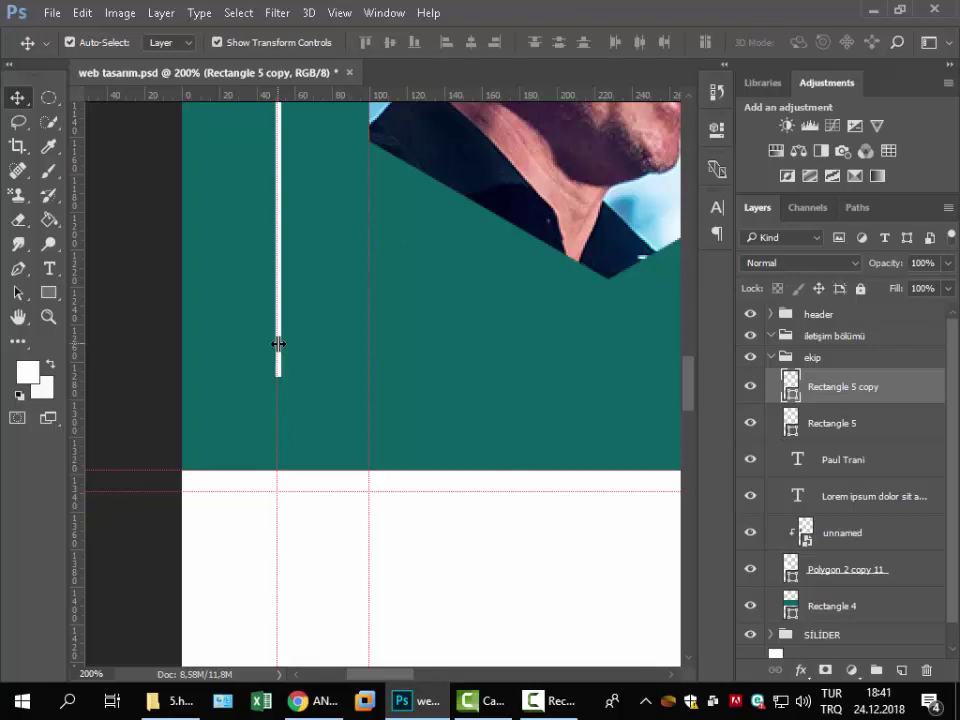
key(ctrl+minus)
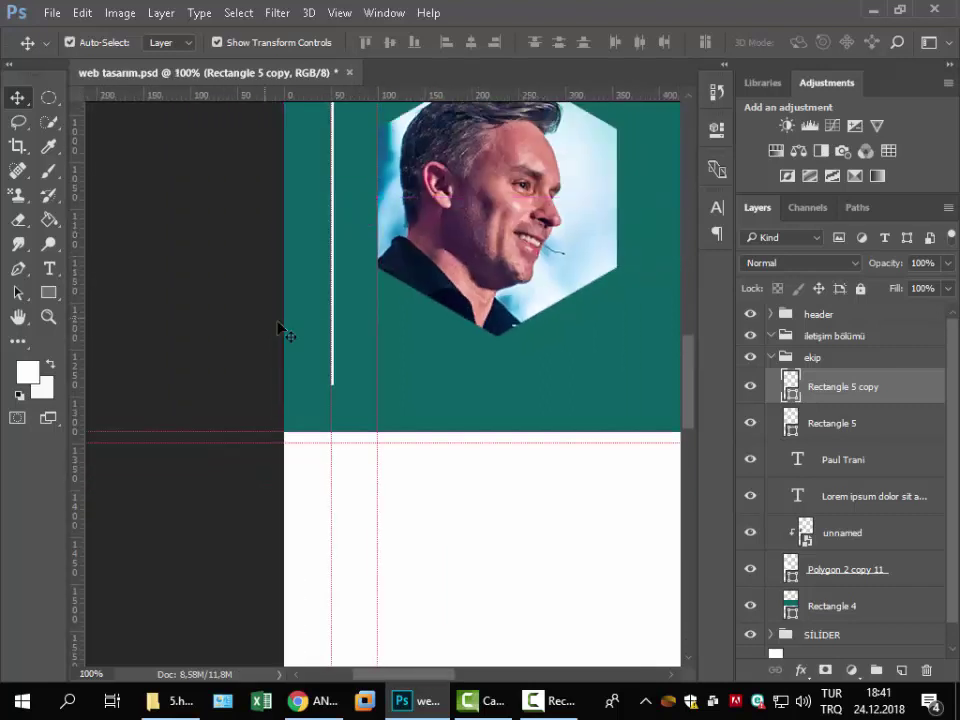
- Set both divider lines, Rectangle 5 copy and Rectangle 5, to 2 px wide
click(715, 128)
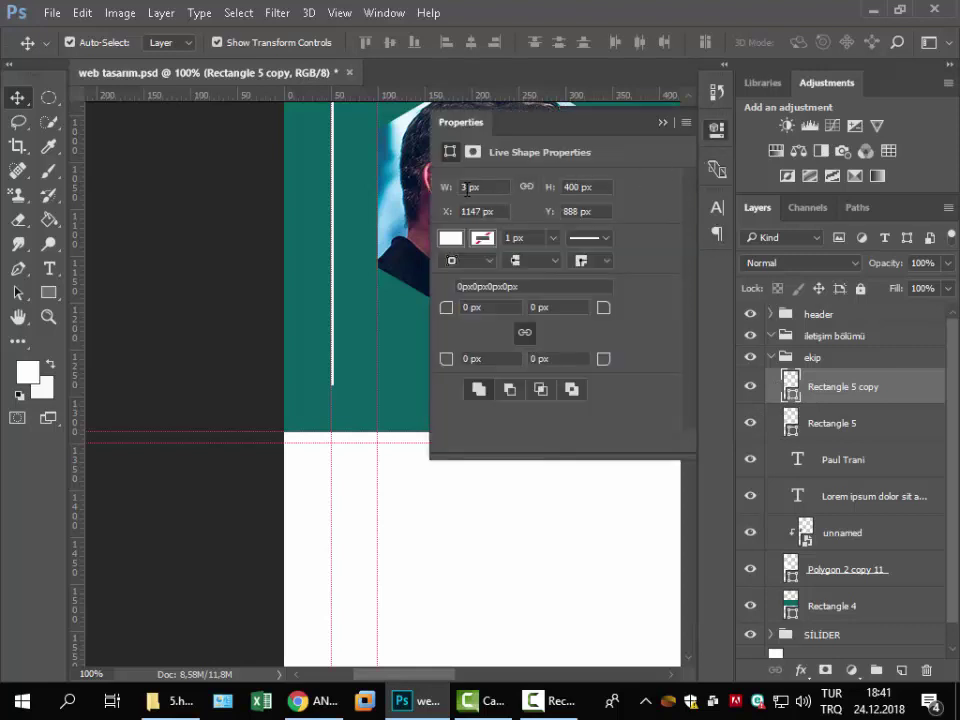
click(466, 189)
text(2)
click(780, 423)
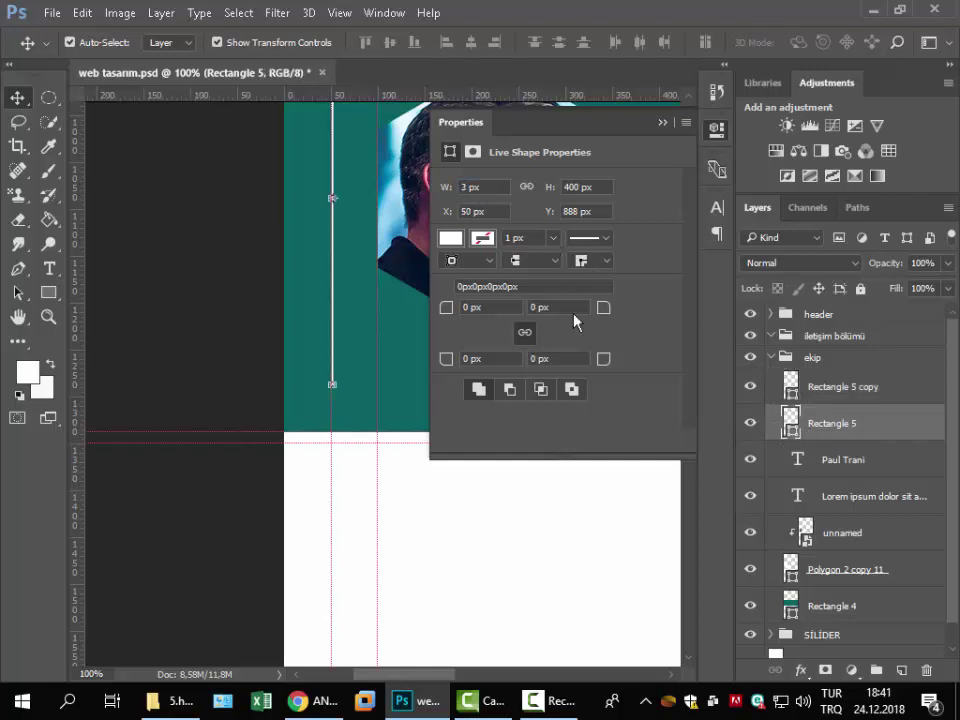
click(463, 190)
text(2)
key(Return)
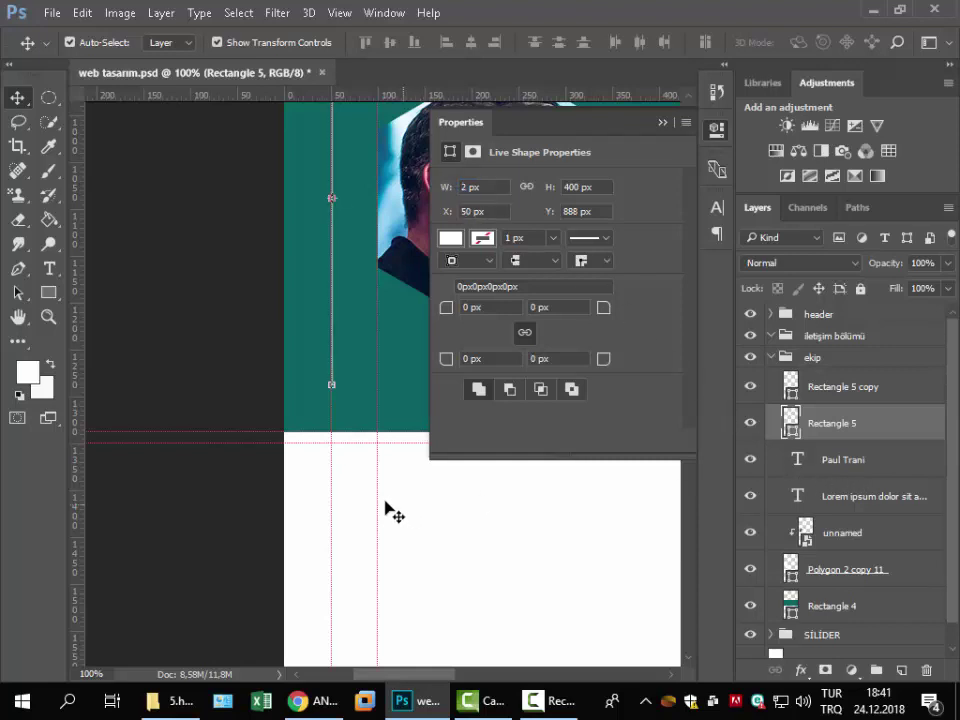
click(662, 124)
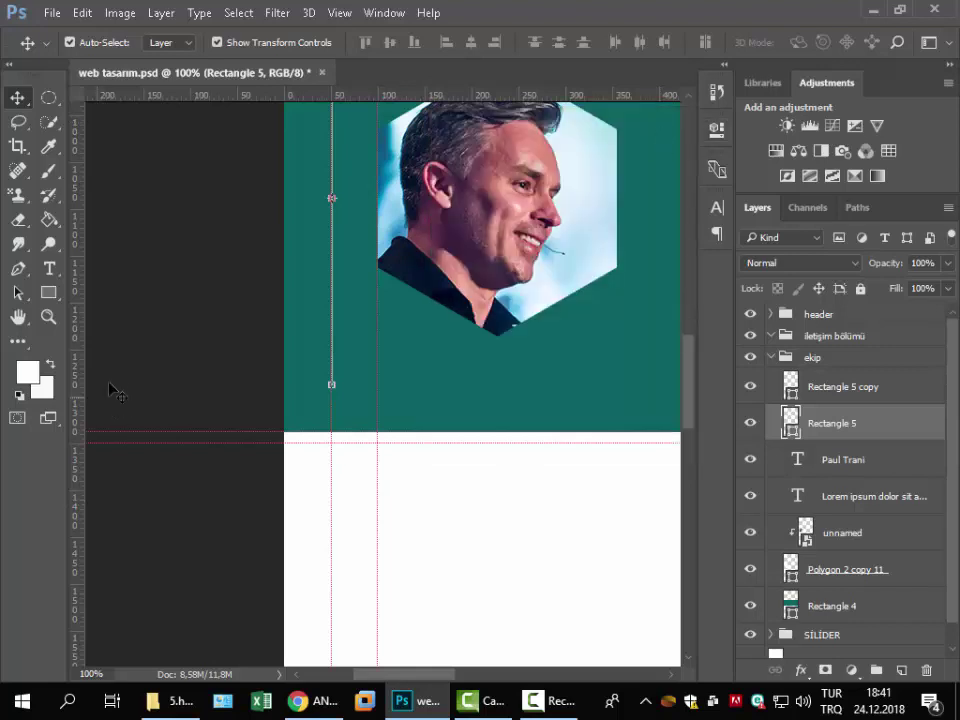
click(48, 292)
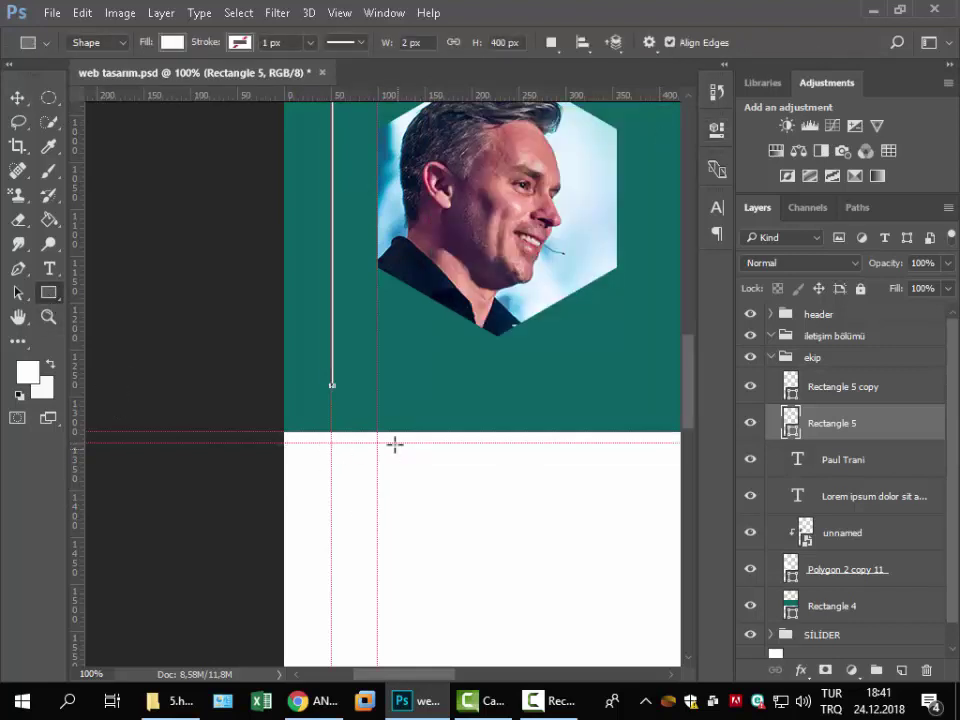
- Draw a wide rectangle below the team section and fill it teal
key(ctrl+minus)
key(ctrl+minus)
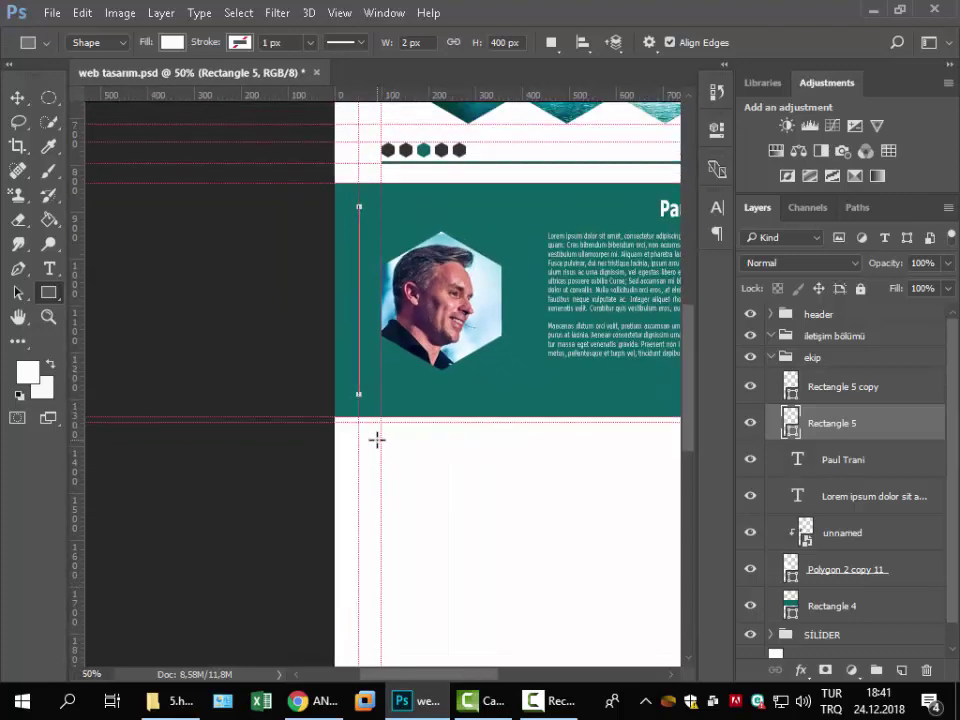
key(ctrl+minus)
key(ctrl+minus)
key(ctrl+minus)
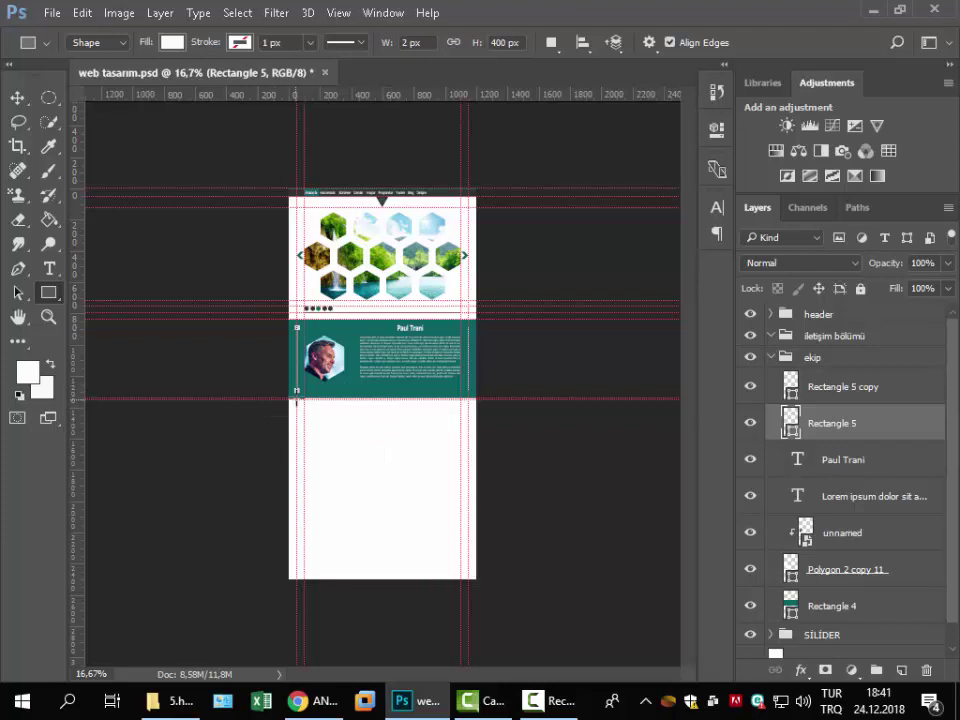
drag(296, 402, 467, 407)
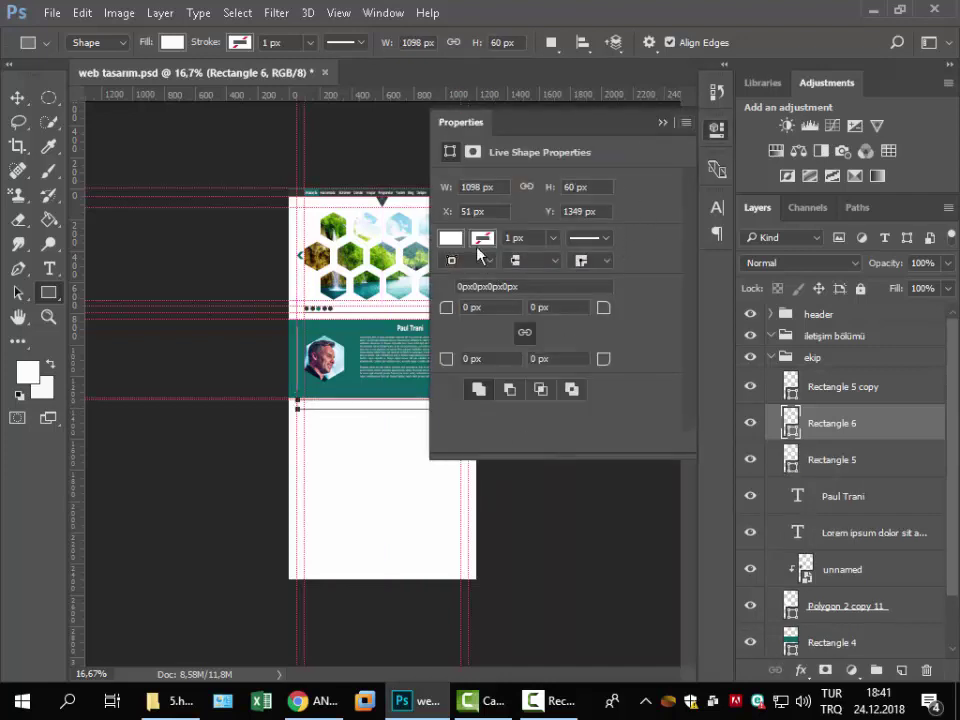
click(482, 240)
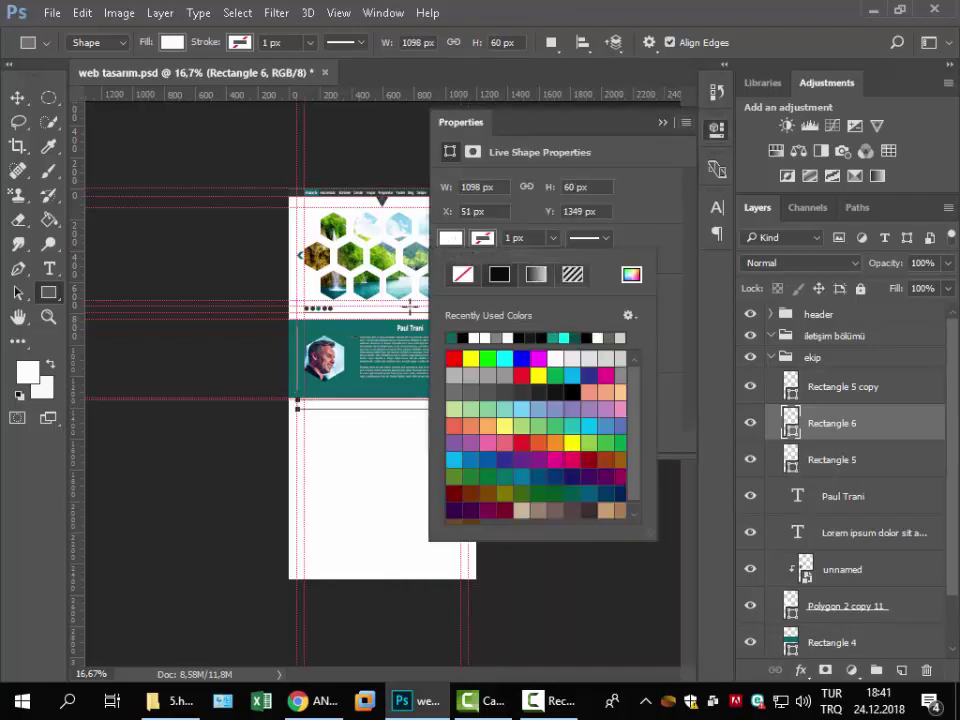
click(452, 337)
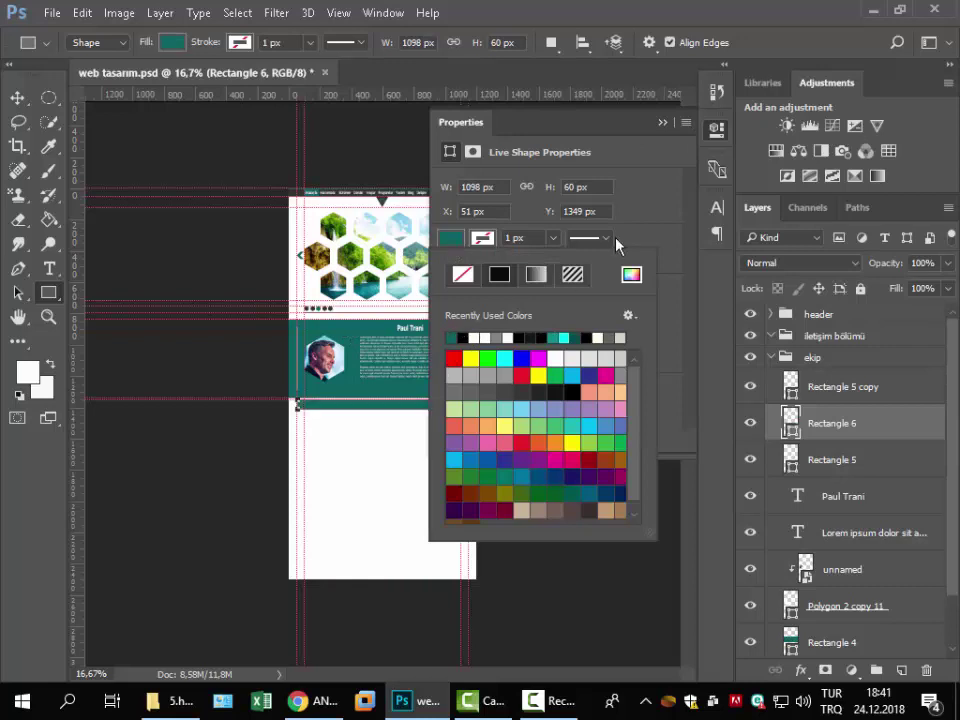
click(662, 122)
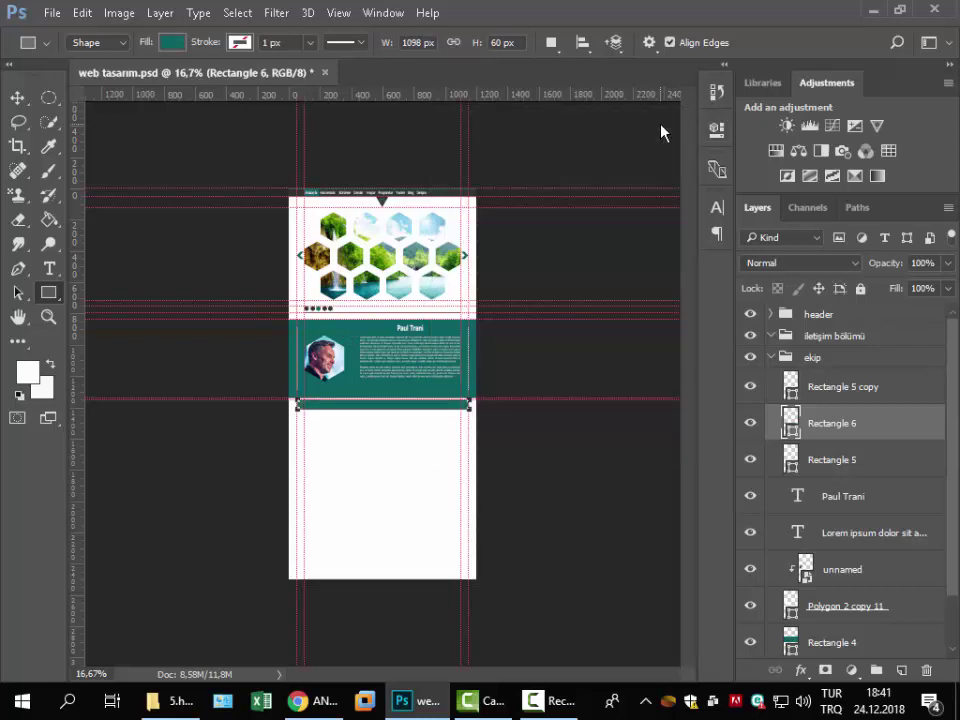
- Size the teal bar to 1100 × 5 px at X 50
click(716, 132)
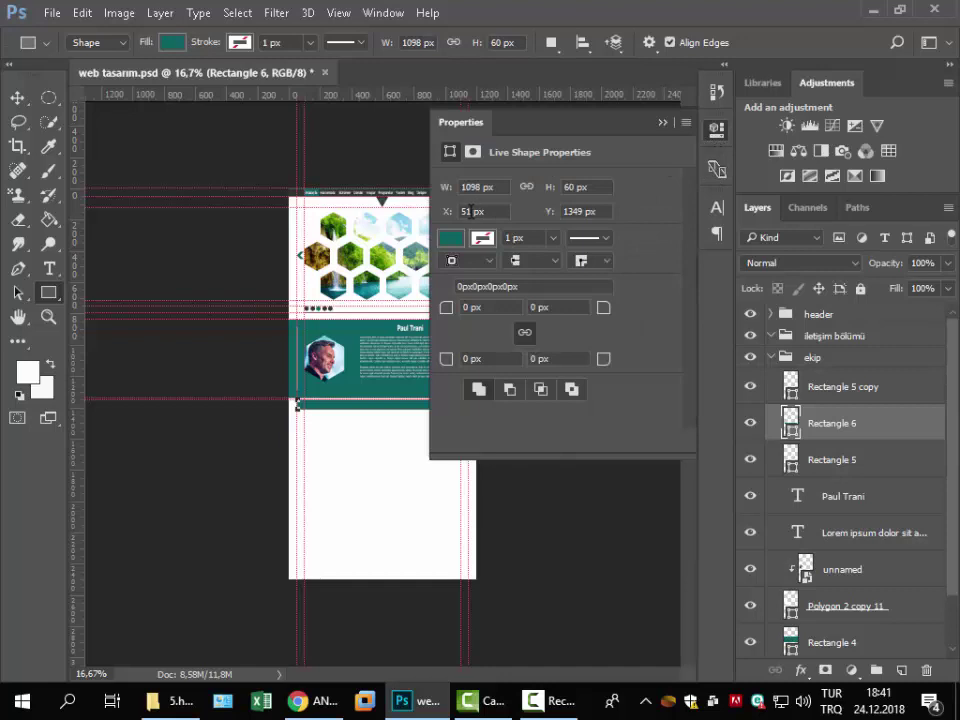
double_click(567, 187)
text(5)
key(Return)
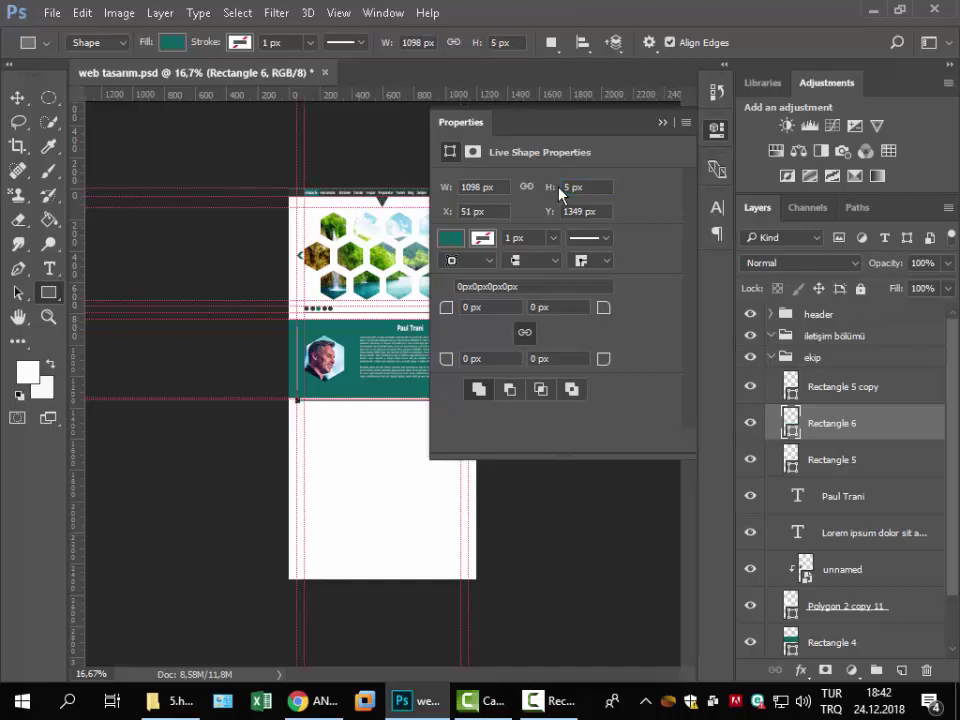
double_click(482, 186)
text(1000)
click(466, 211)
text(5)
text(0)
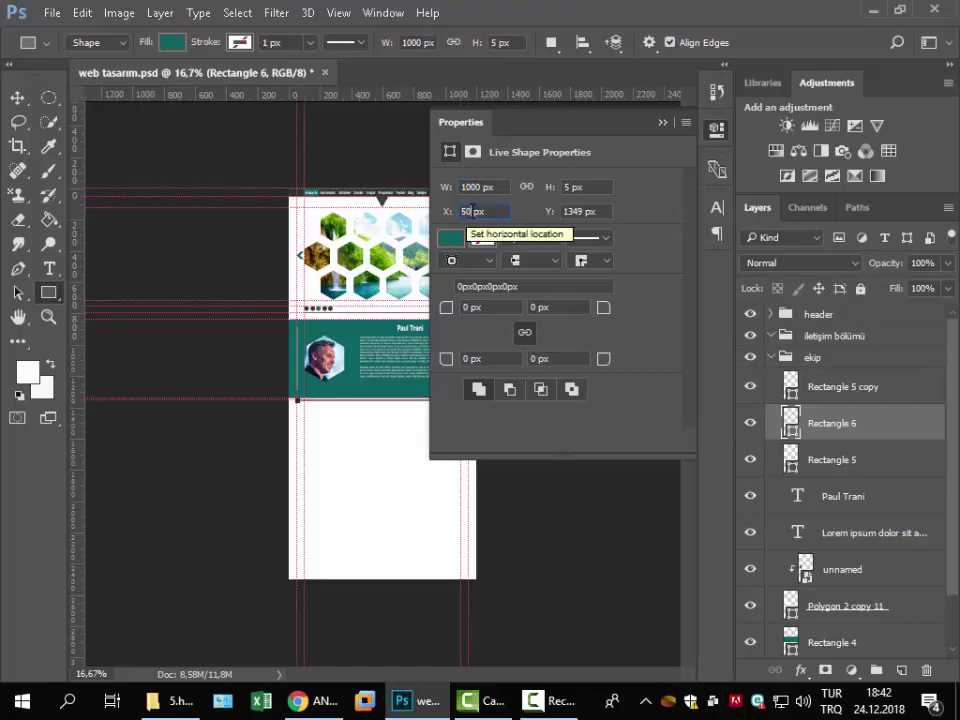
click(470, 187)
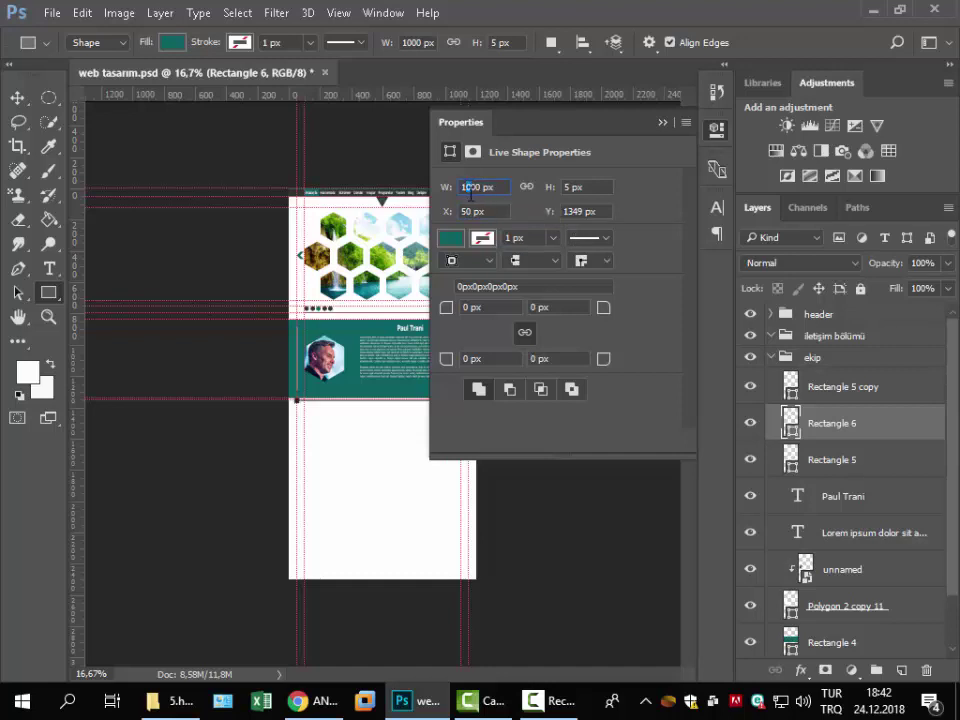
text(1)
click(662, 124)
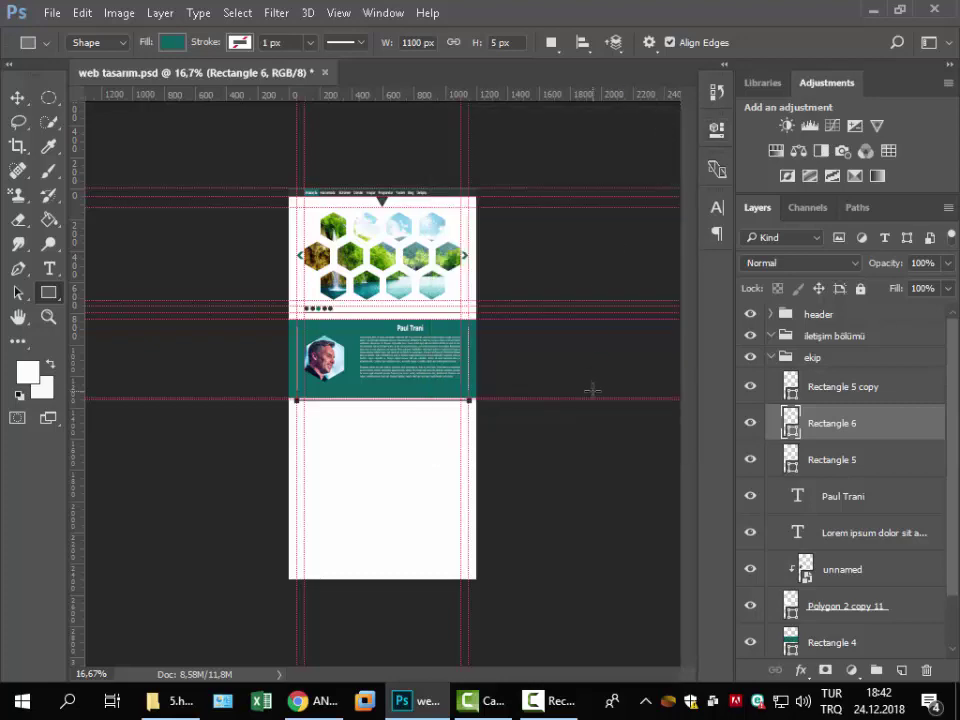
- Zoom in on the teal section with guides hidden to preview the bar
key(ctrl+plus)
key(ctrl+plus)
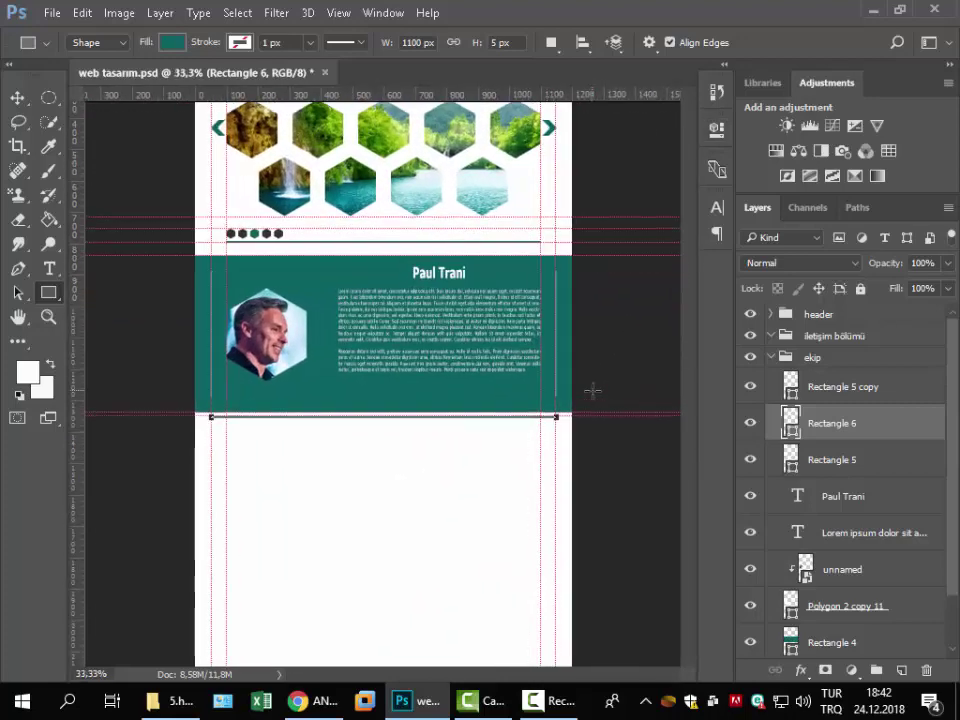
key(ctrl+plus)
key(ctrl+h)
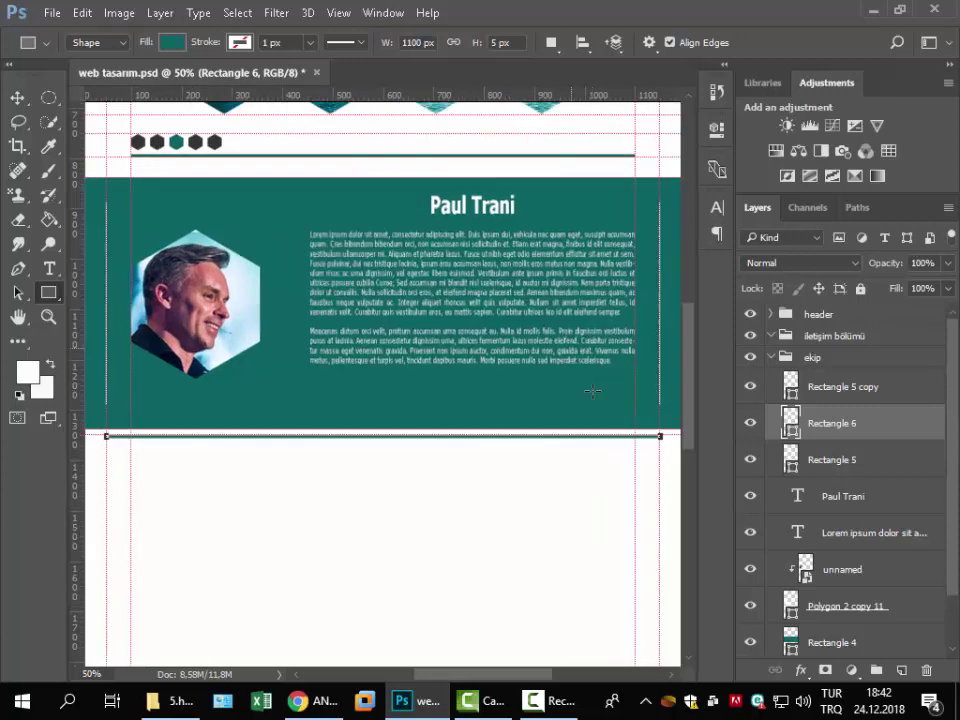
key(ctrl+plus)
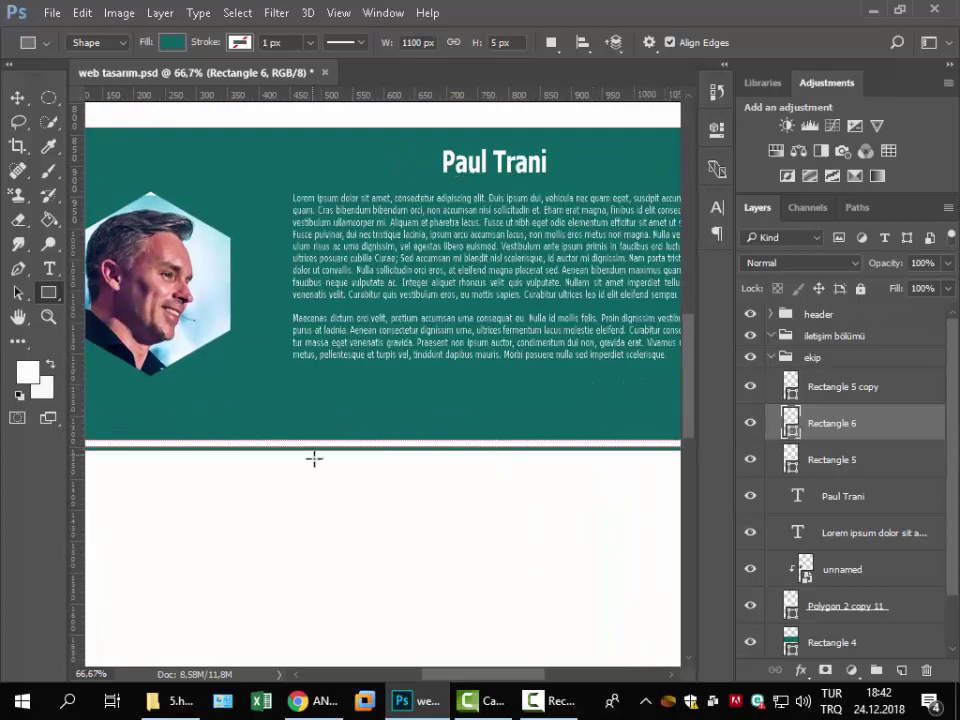
- Drag and nudge the thin teal line down below the team section
click(17, 97)
drag(355, 425, 360, 430)
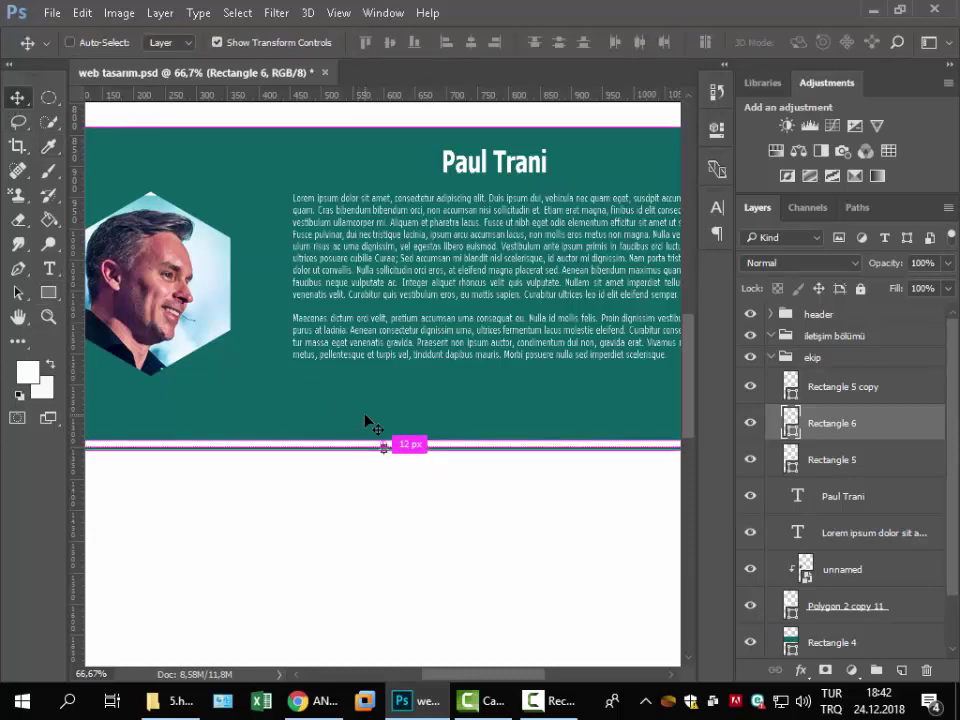
key(ctrl+plus)
key(Down)
key(Down)
key(Down)
key(Down)
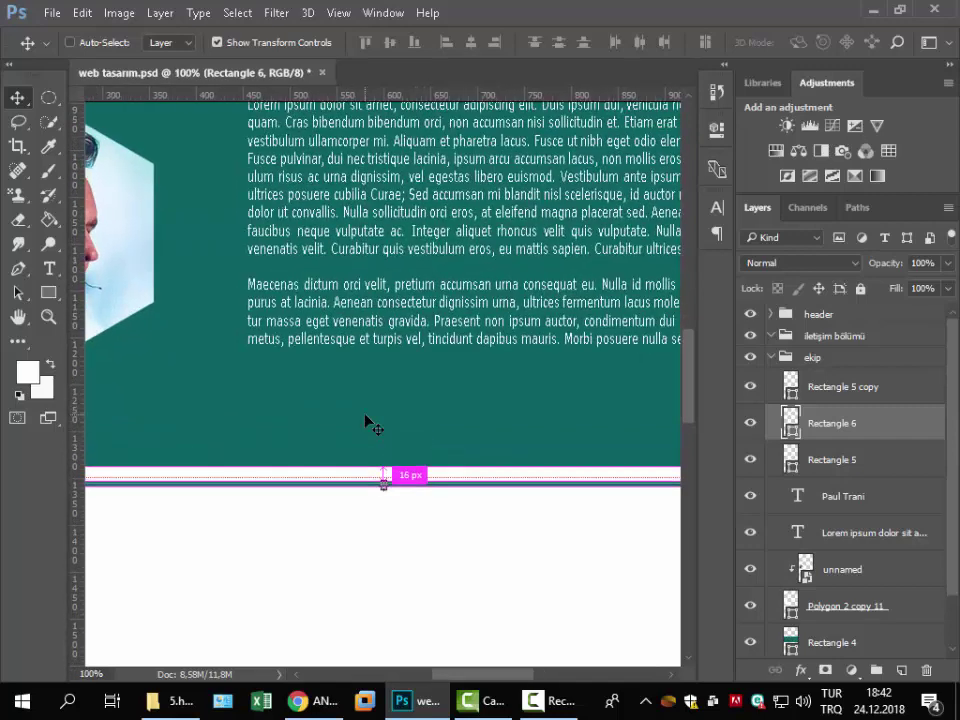
key(Down)
key(Down)
key(Down)
key(ctrl)
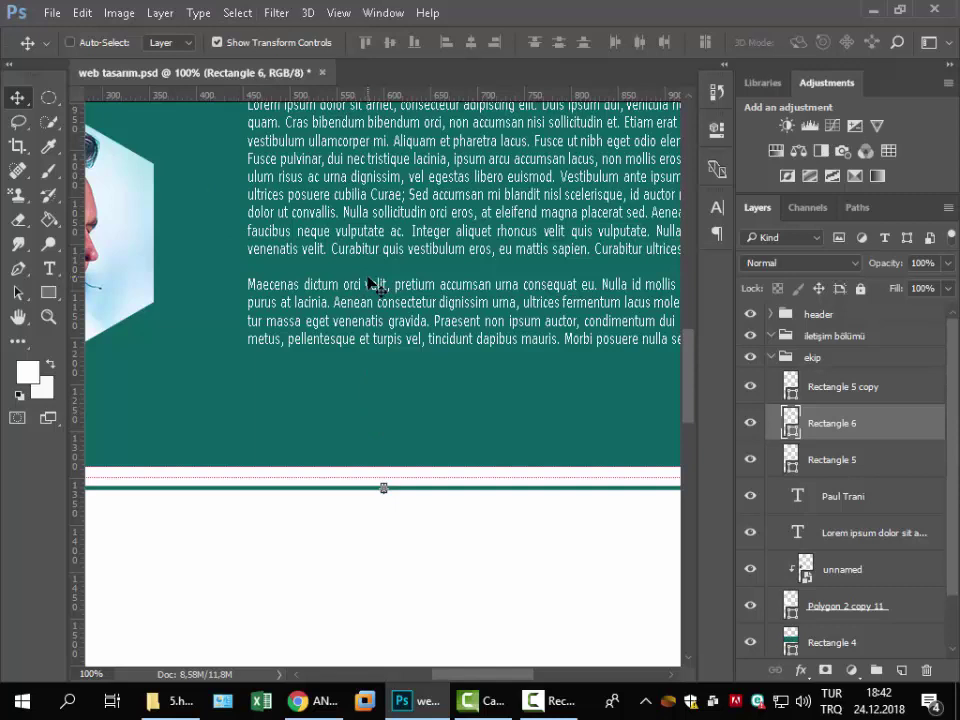
key(Up)
key(Up)
key(Up)
key(Up)
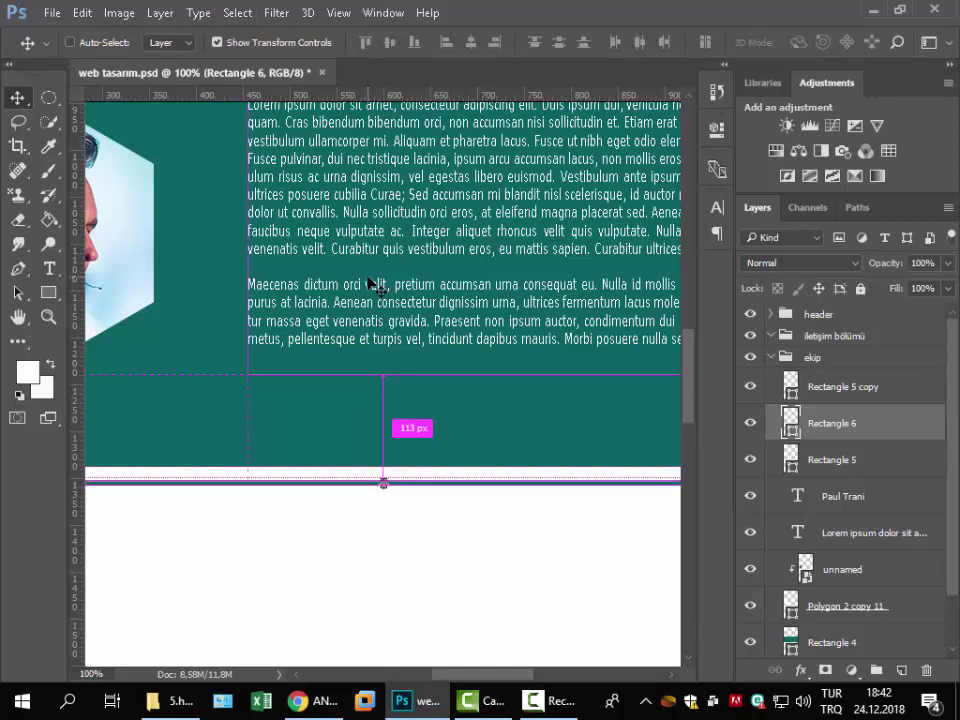
- Settle the line slightly higher and add a horizontal guide beneath it at about 1361 px
drag(372, 285, 350, 405)
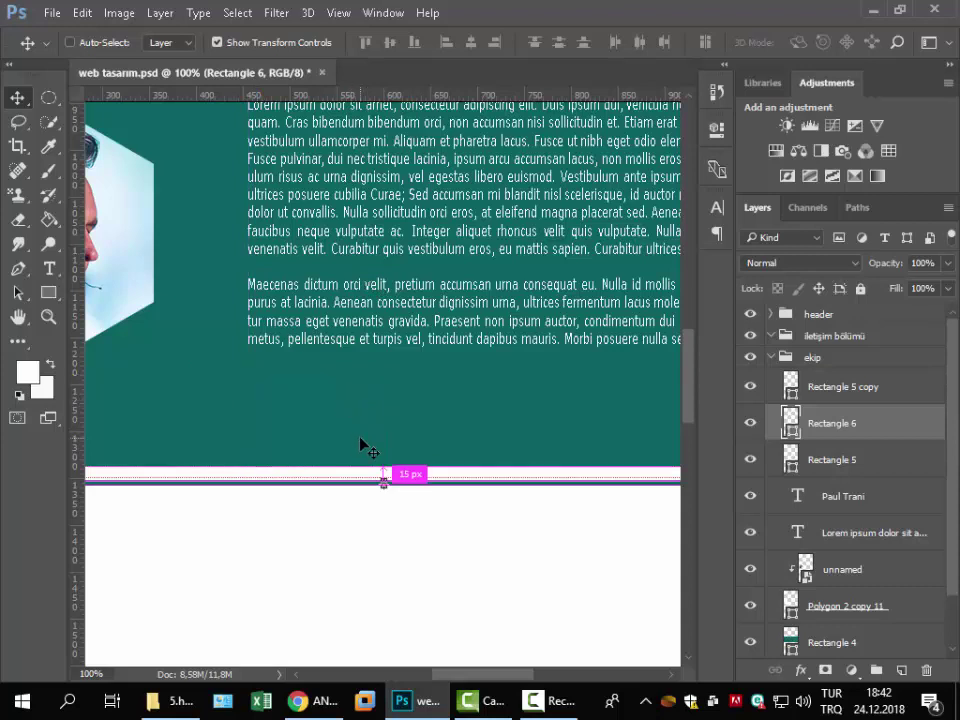
key(Up)
key(Up)
key(Up)
key(Up)
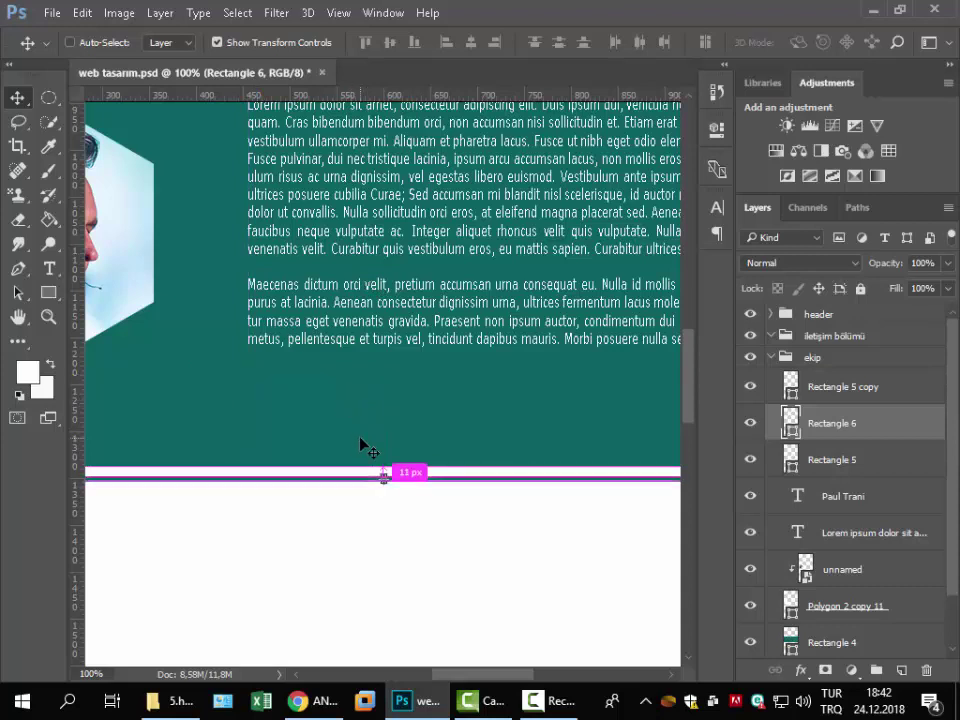
key(Up)
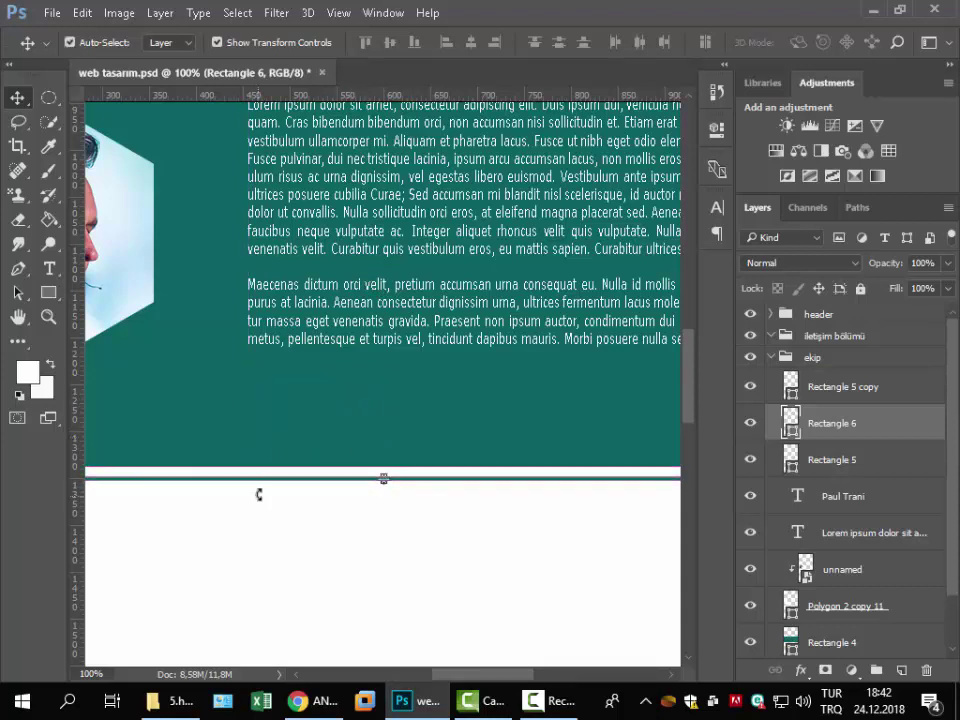
mouse_move(274, 477)
mouse_down()
mouse_move(271, 507)
mouse_move(278, 489)
mouse_up()
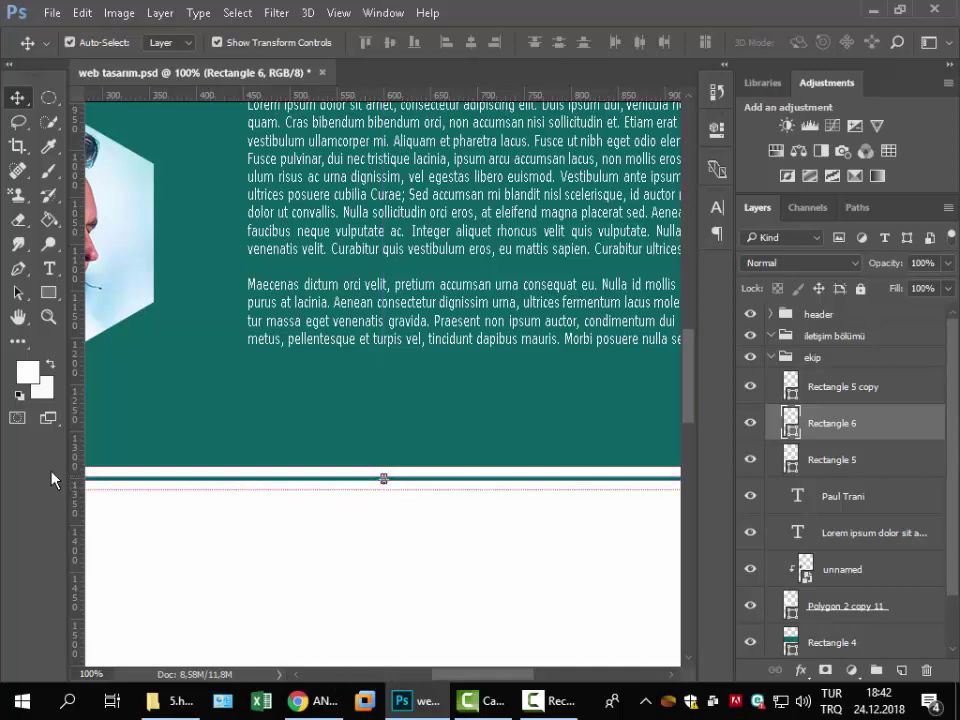
click(48, 292)
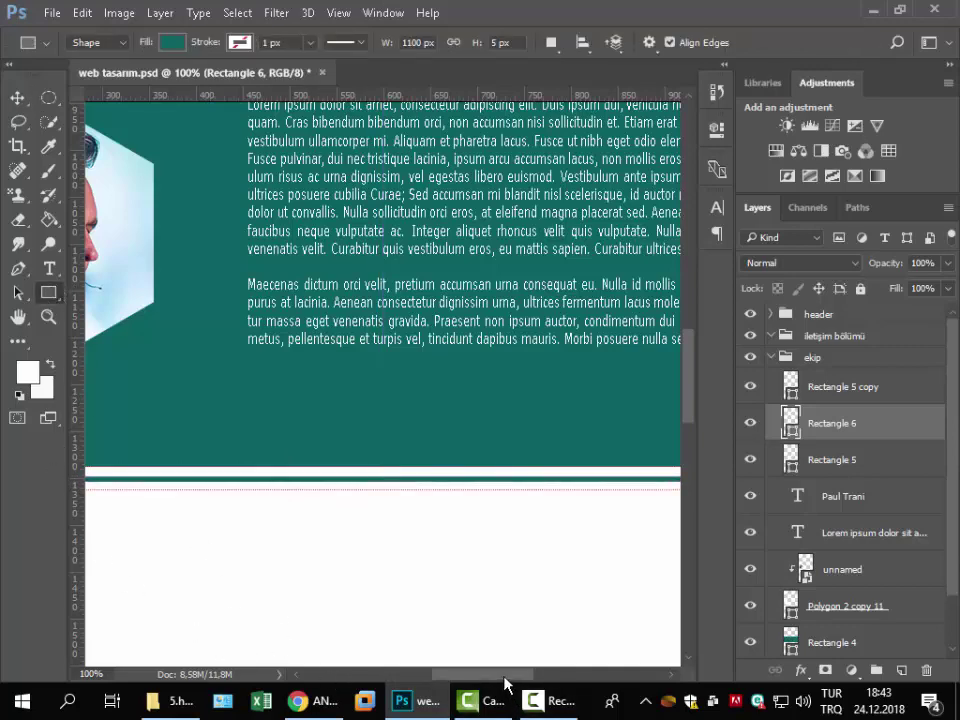
- Draw a large rectangle below the thin teal bar for the contact section
drag(505, 684, 446, 681)
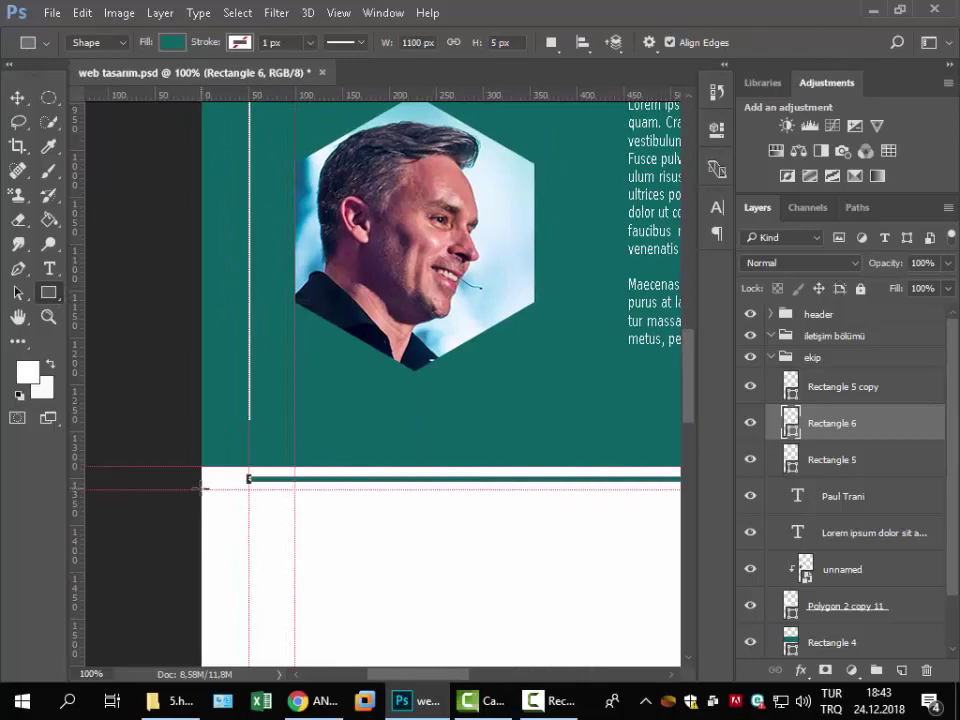
drag(199, 489, 724, 620)
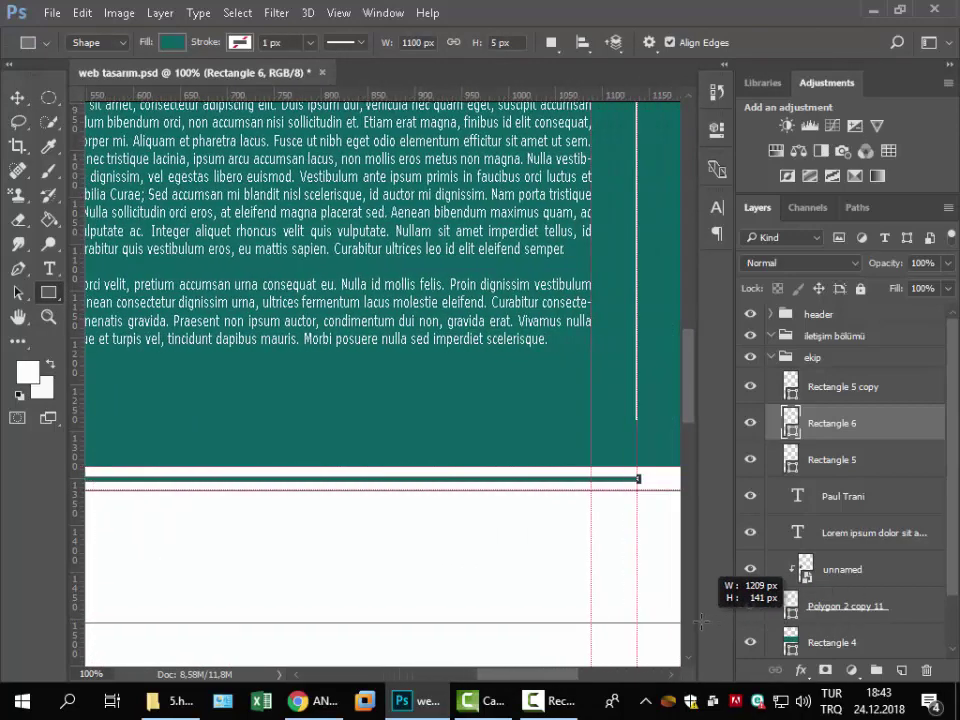
mouse_move(724, 620)
mouse_down()
mouse_move(636, 622)
mouse_move(646, 626)
mouse_move(650, 676)
mouse_move(648, 651)
mouse_up()
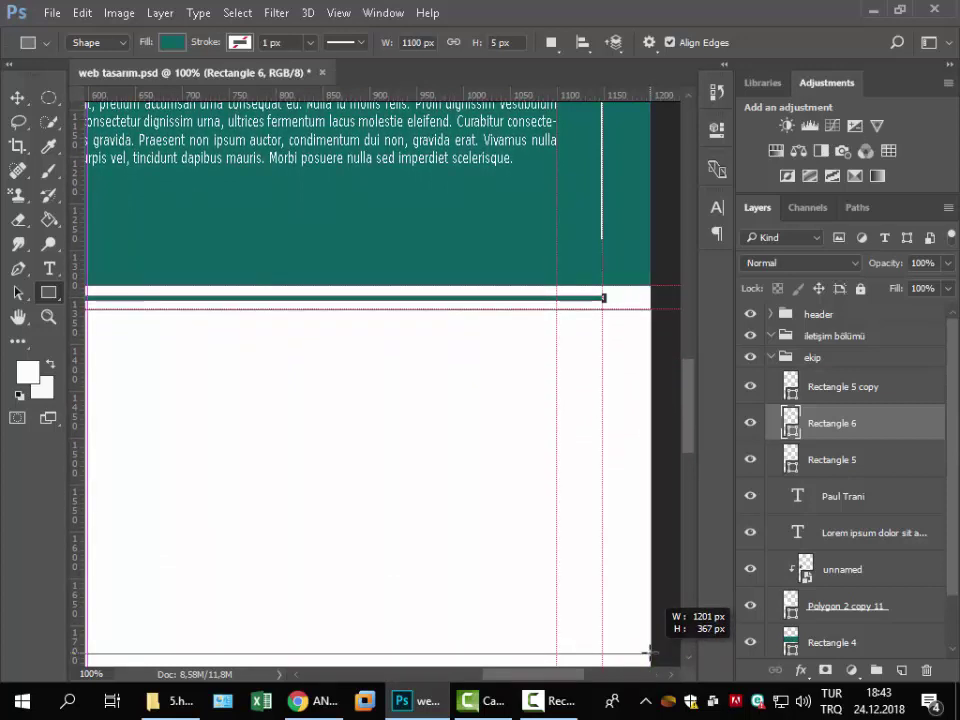
drag(648, 651, 650, 655)
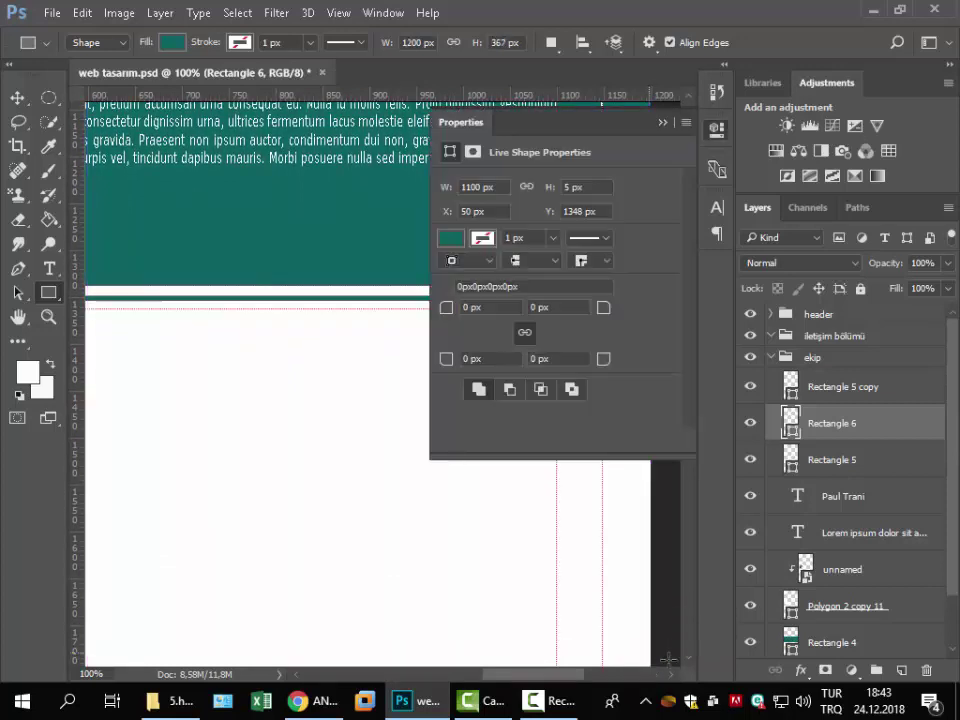
click(662, 122)
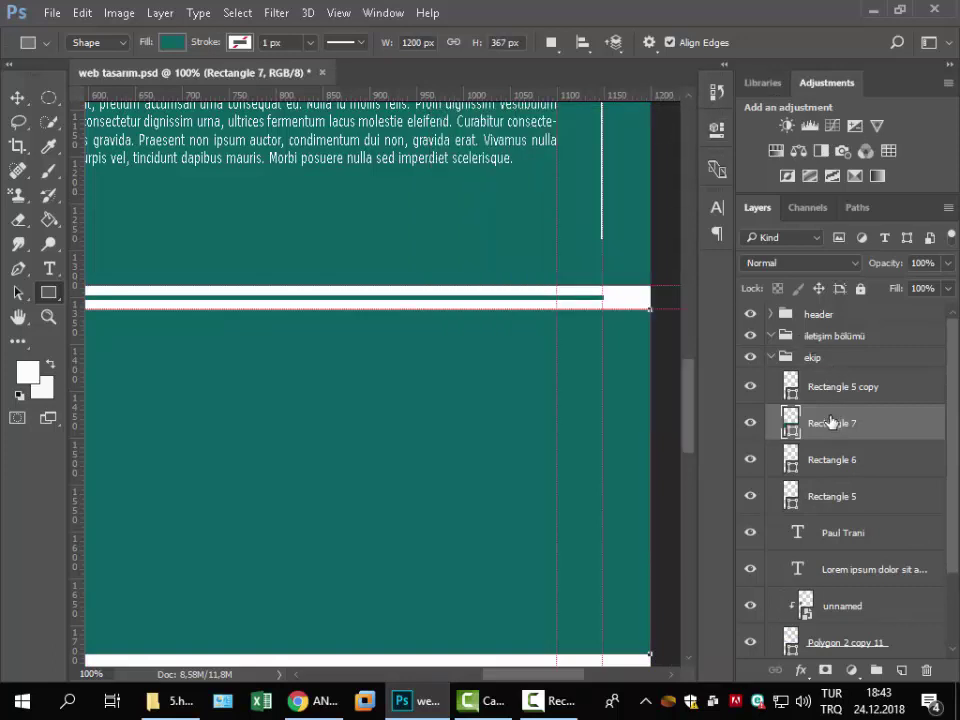
- Move Rectangle 7 into the iletişim bölümü group and set X 0, height 400 px
drag(830, 425, 845, 335)
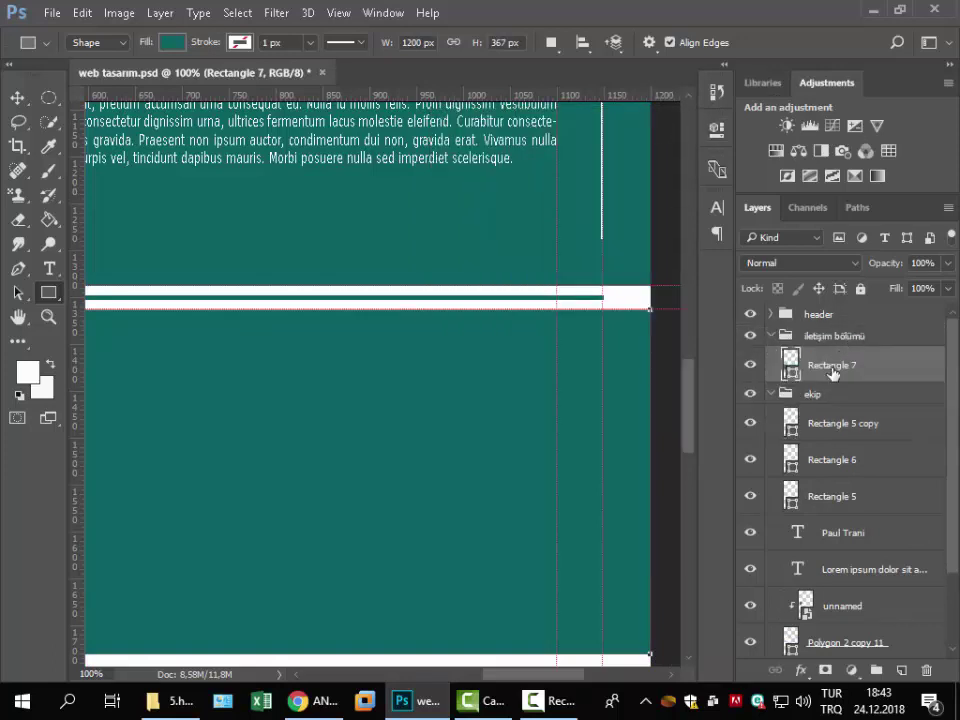
click(772, 395)
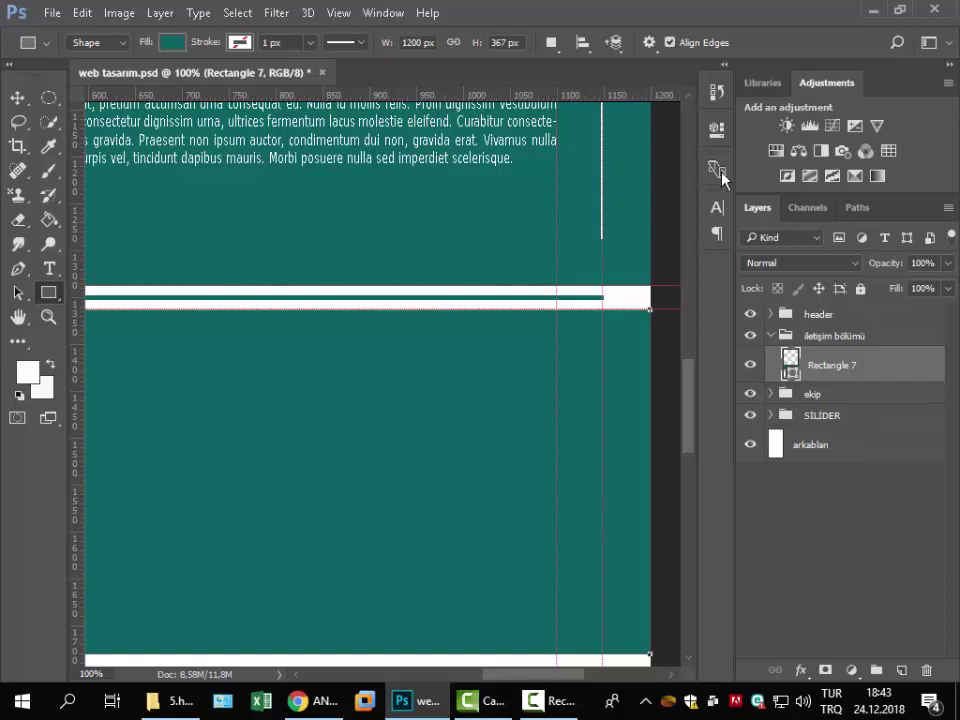
click(718, 133)
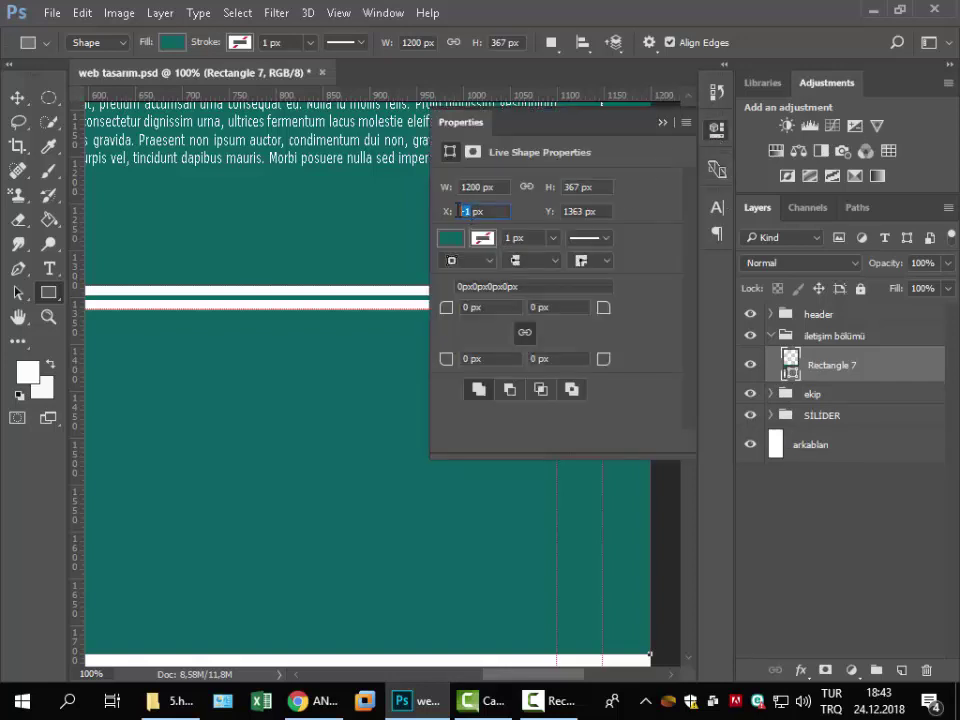
key(Return)
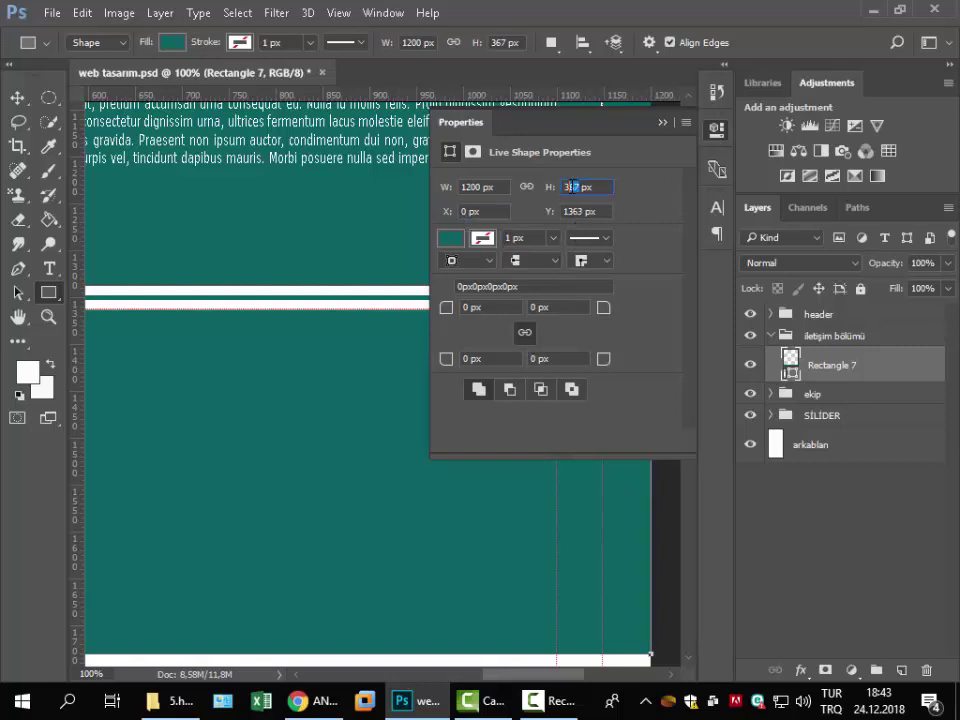
text(400)
key(Return)
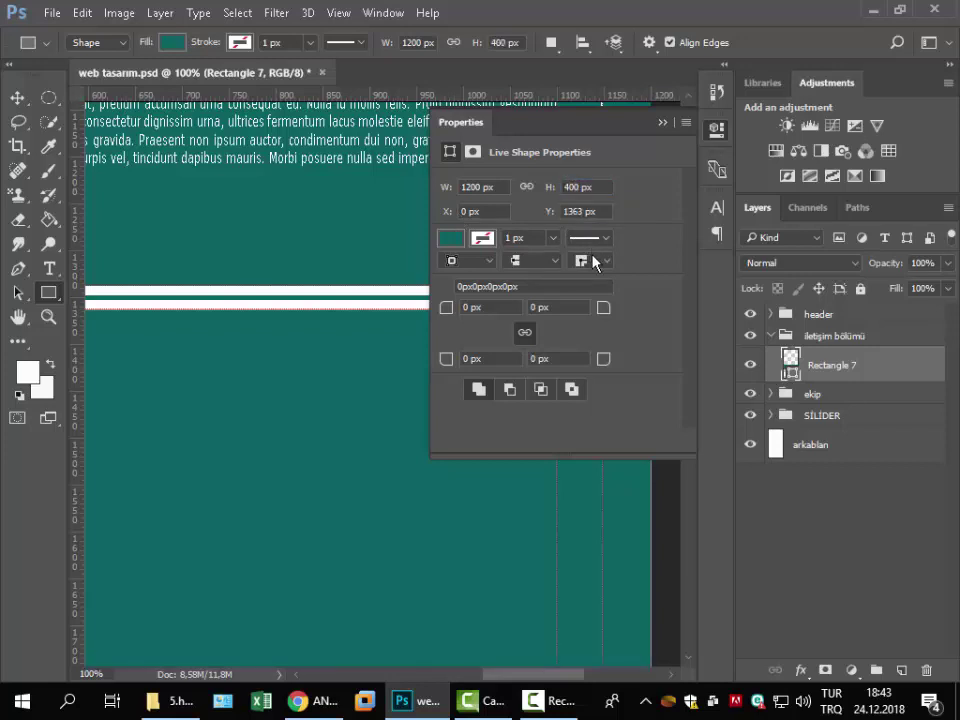
scroll(390, 462, down, 2)
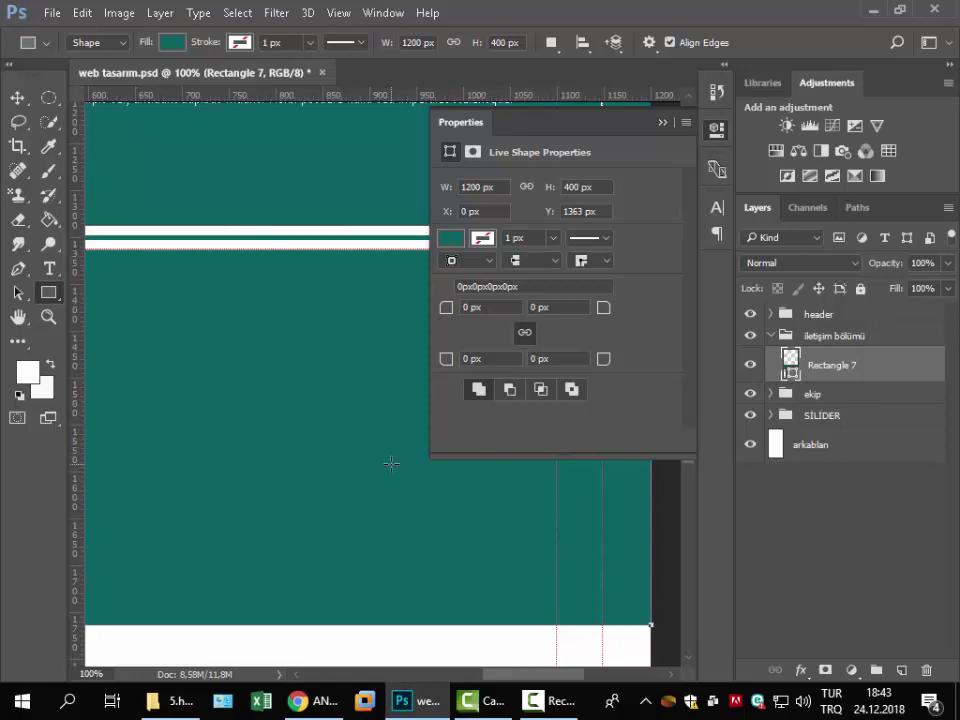
- Fill Rectangle 7 with dark grey #333333 instead of teal
click(453, 240)
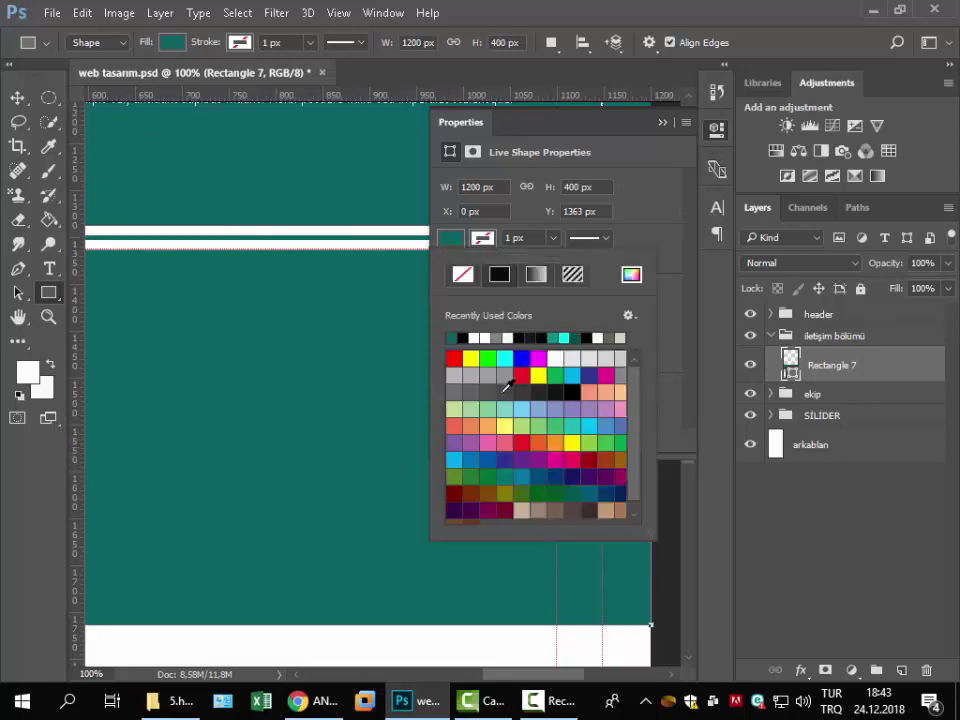
click(522, 392)
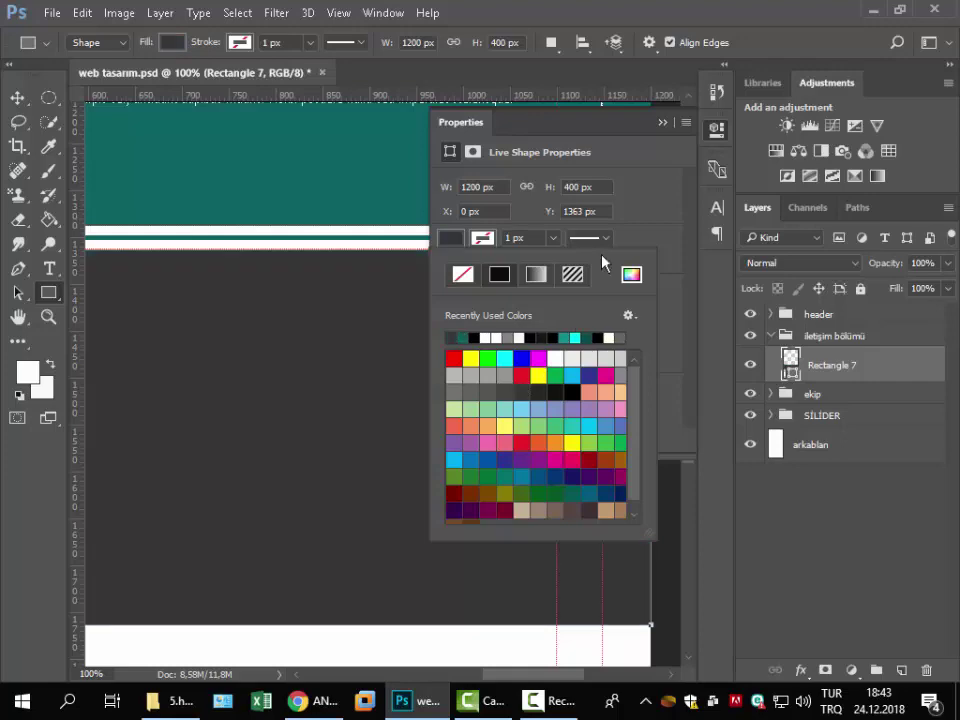
click(657, 126)
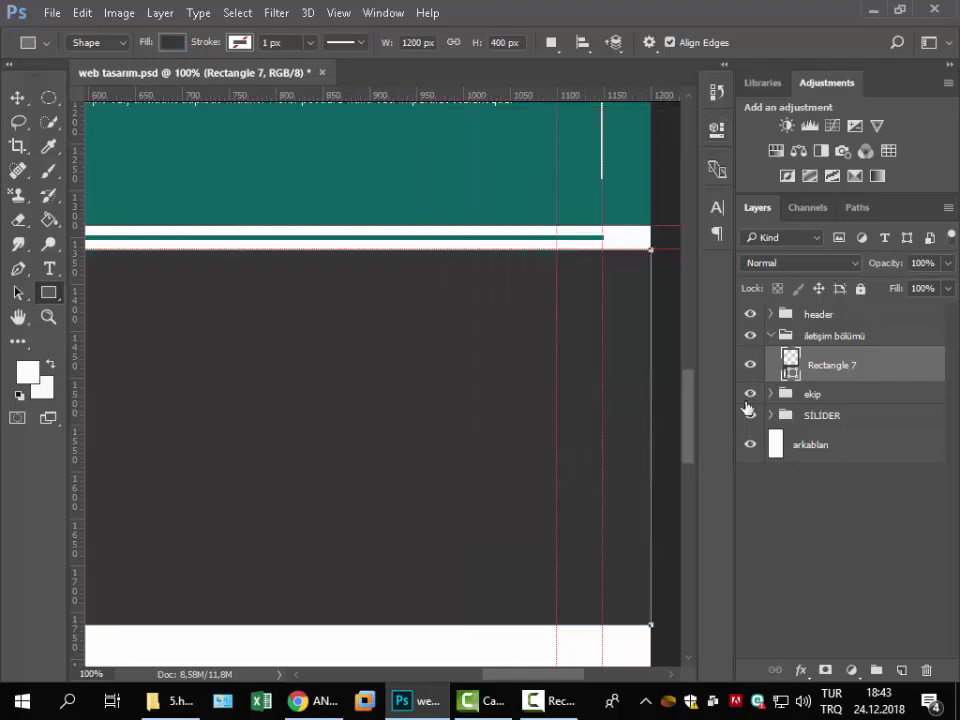
drag(694, 407, 688, 206)
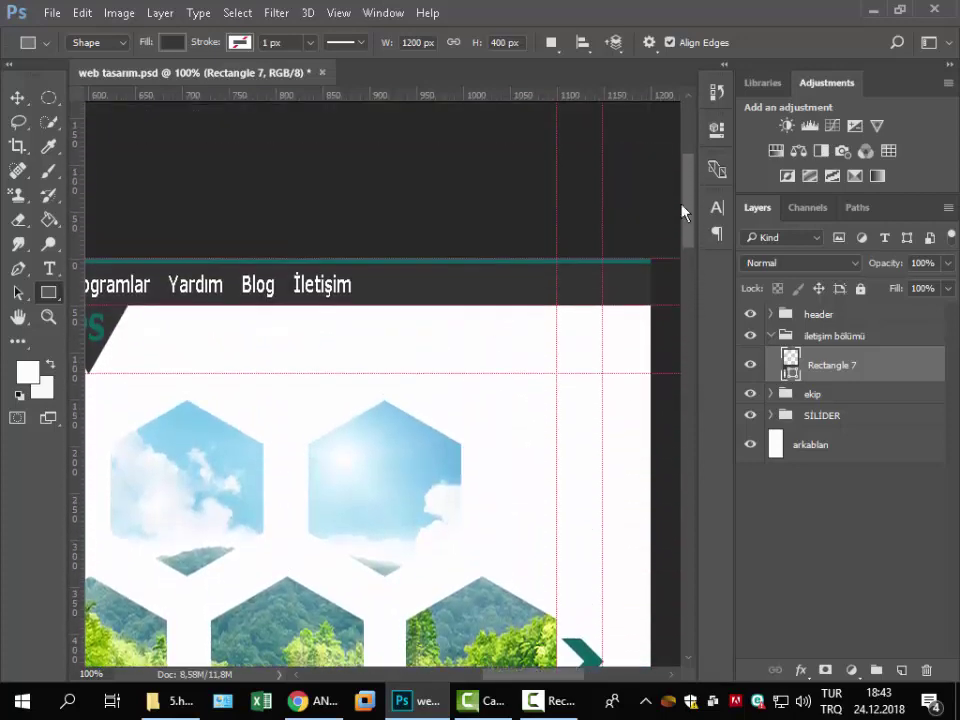
double_click(793, 372)
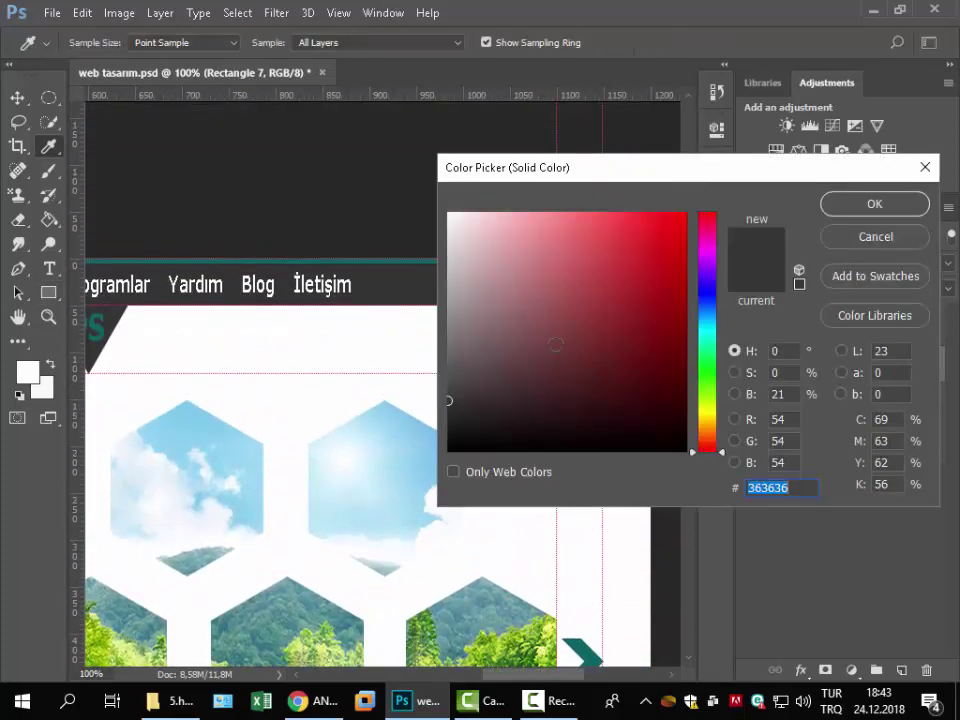
click(417, 276)
click(873, 207)
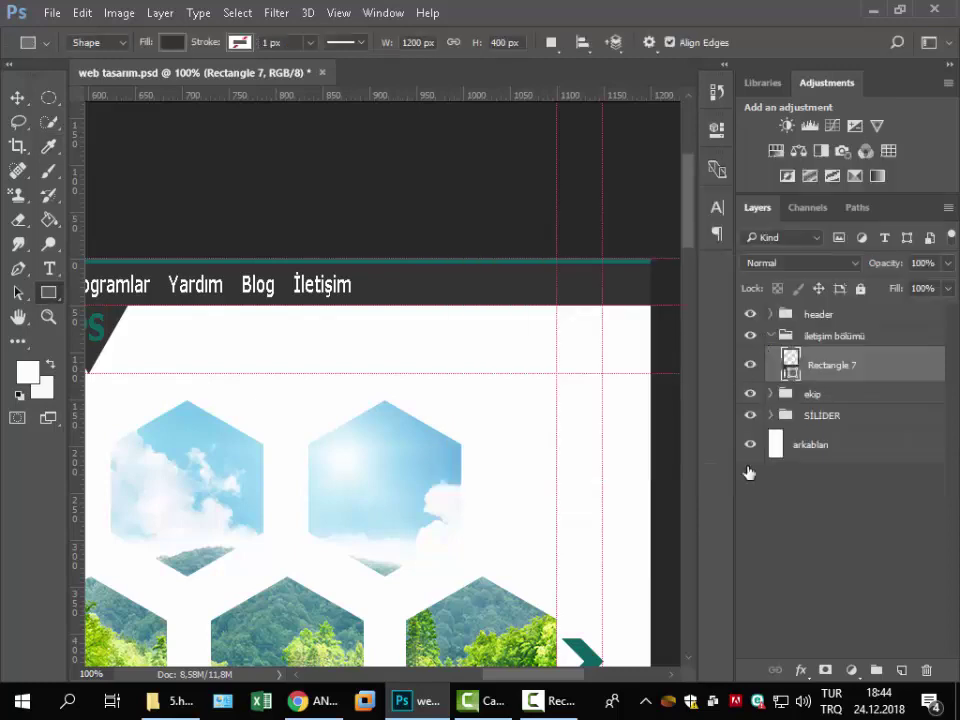
- Zoom out to 33.3% to view the team section above the dark grey contact block
key(ctrl+minus)
key(ctrl+minus)
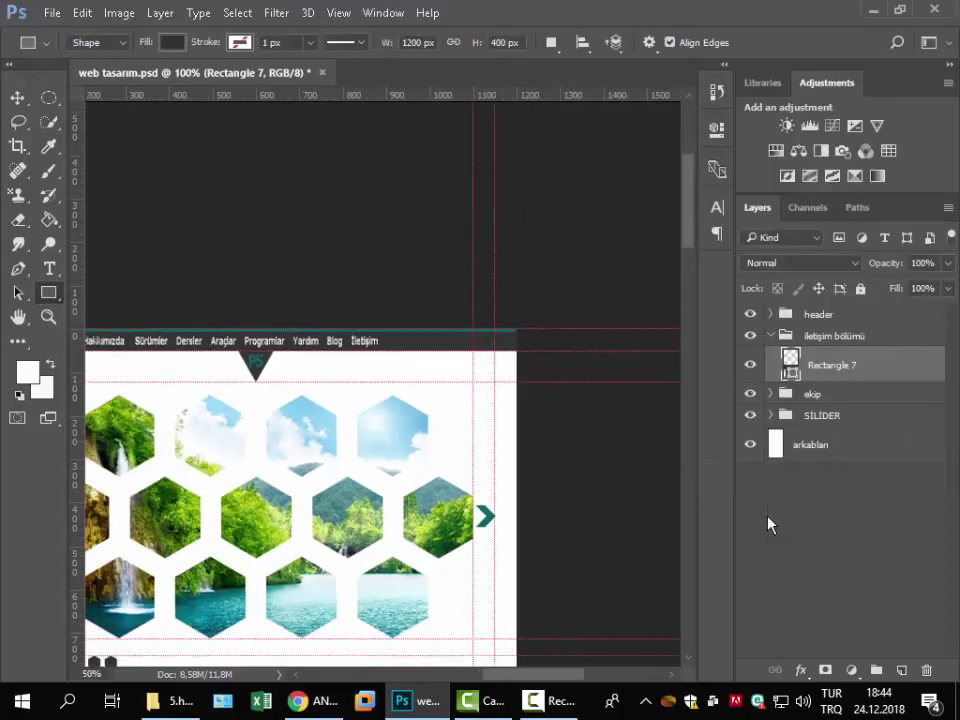
key(ctrl+minus)
key(ctrl+minus)
key(ctrl+minus)
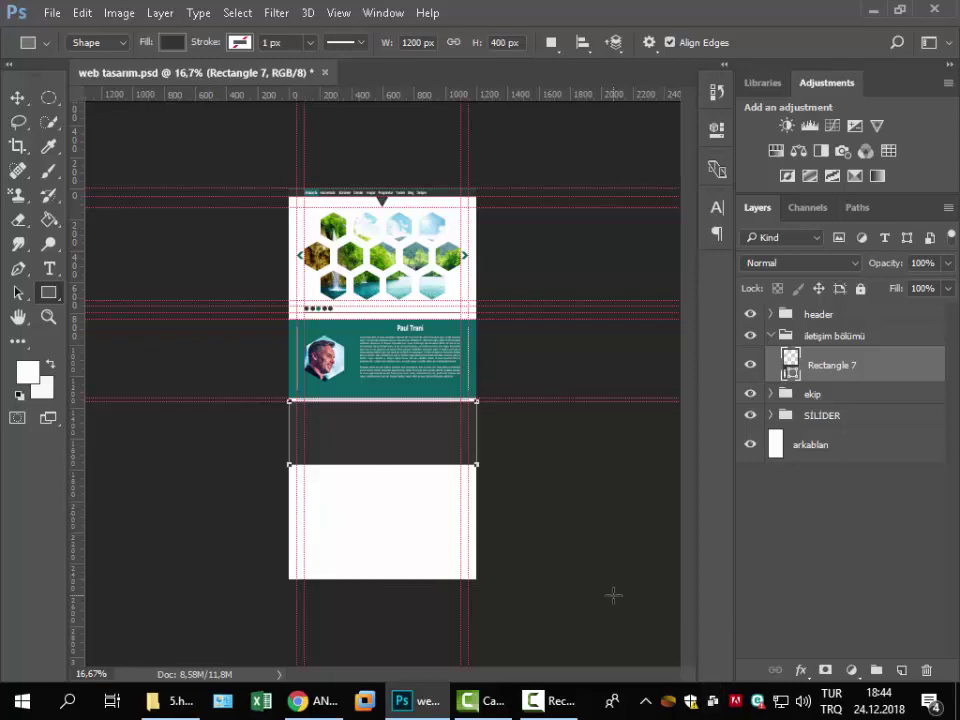
key(ctrl+plus)
key(ctrl+plus)
key(ctrl+plus)
key(ctrl+plus)
key(ctrl+plus)
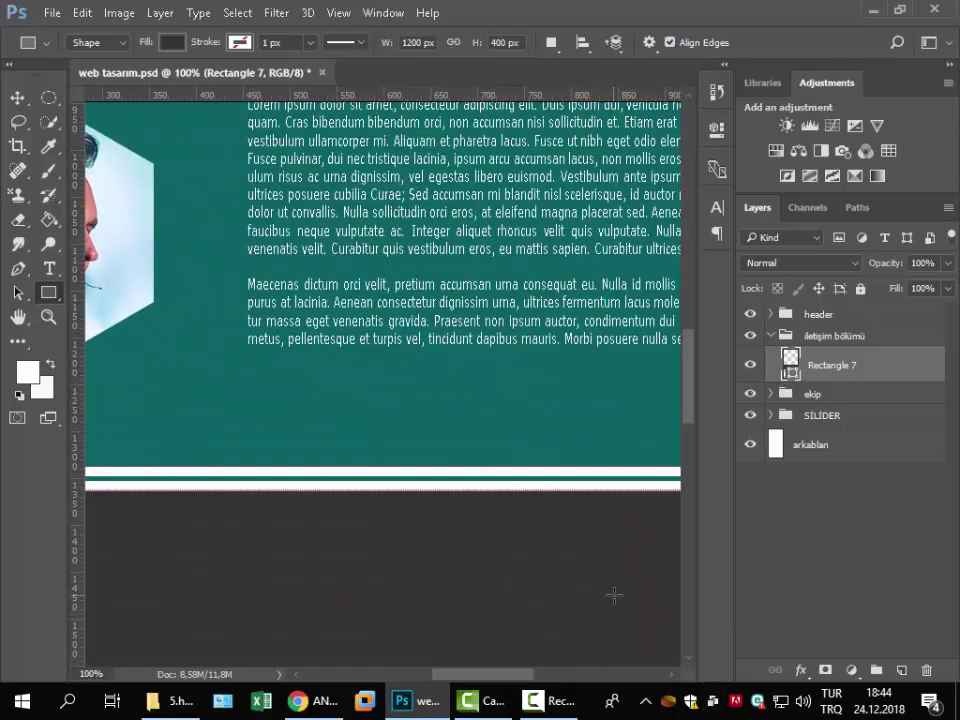
drag(688, 415, 694, 454)
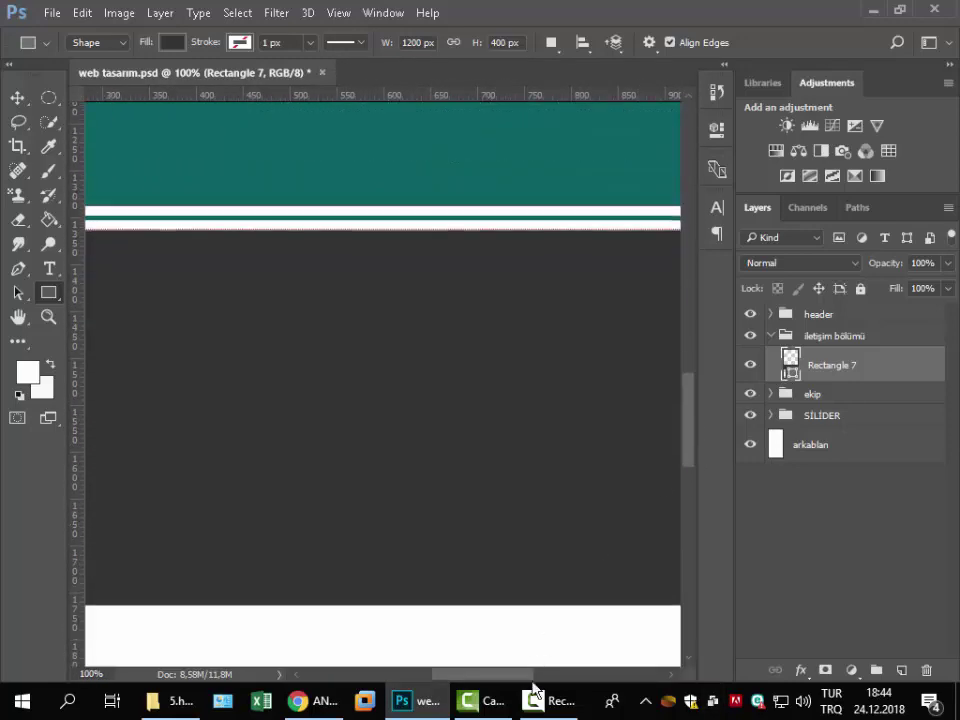
drag(484, 677, 452, 677)
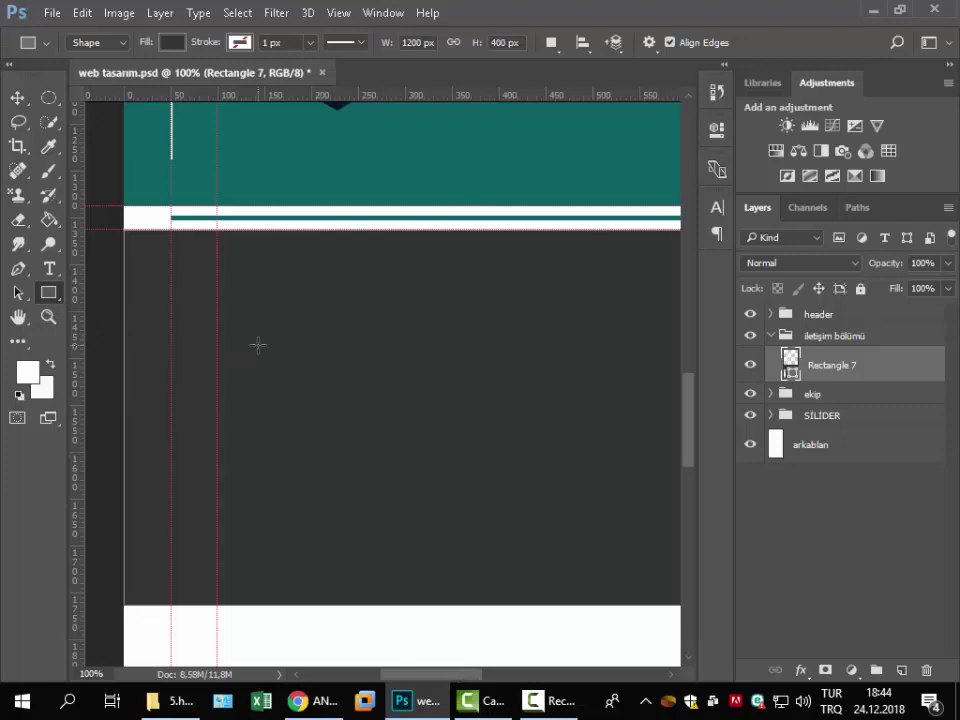
key(ctrl+minus)
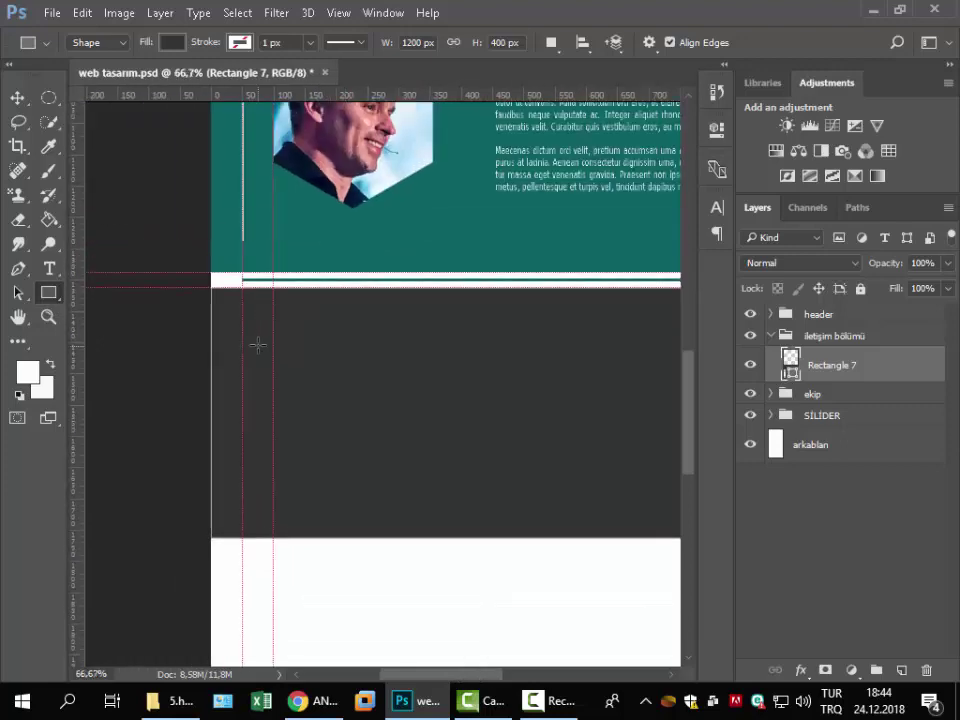
key(ctrl+minus)
key(ctrl+minus)
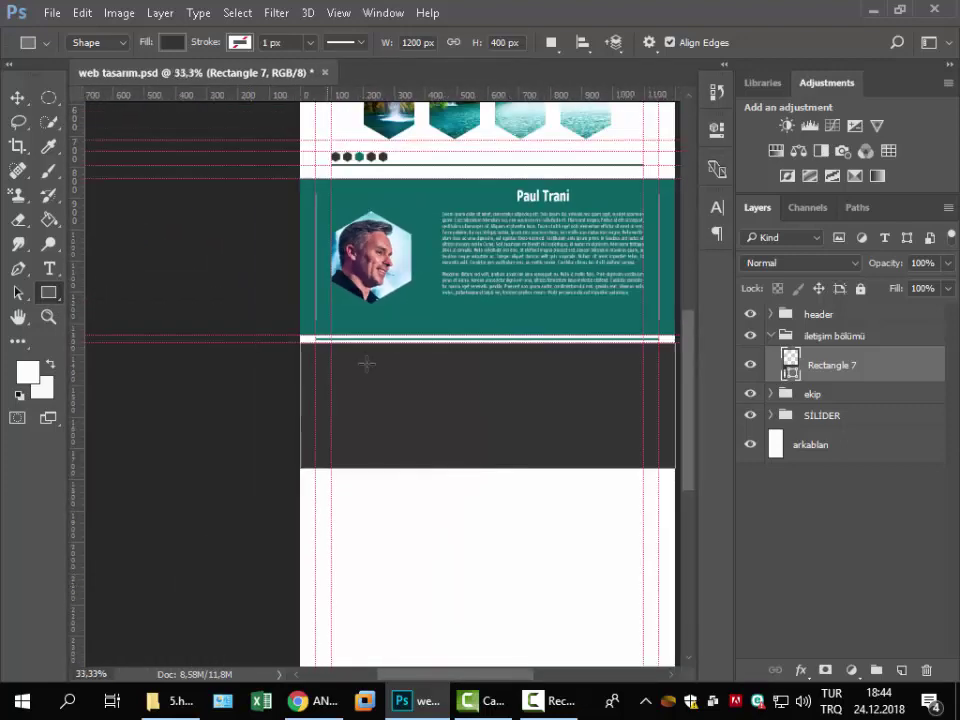
- On a new layer, type the text 'İletişim Formu' just below the white bar
click(50, 269)
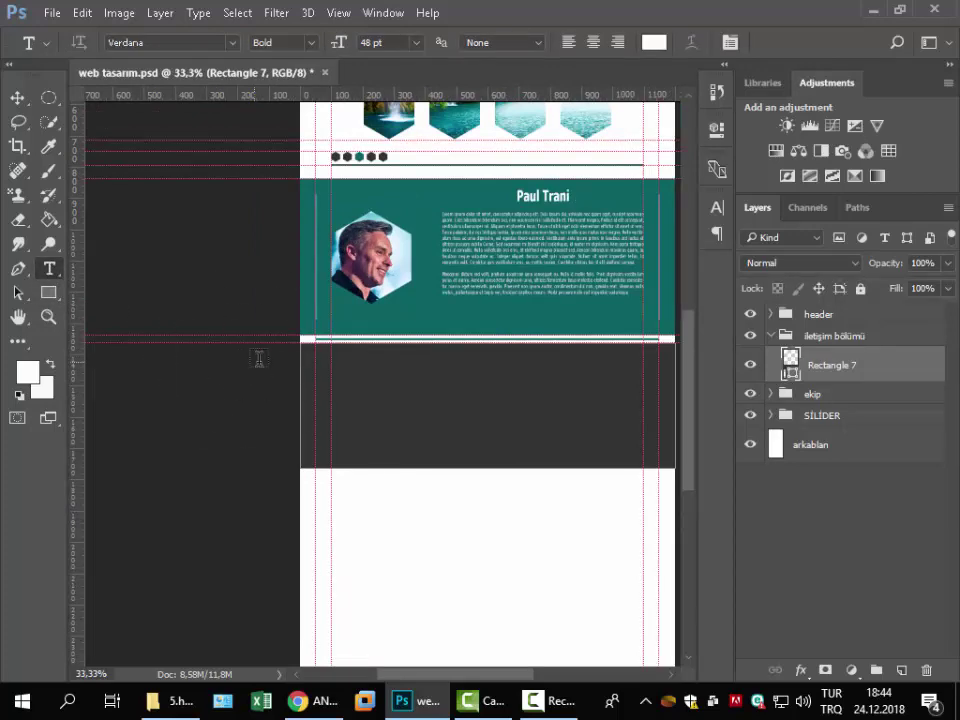
scroll(344, 376, up, 1)
scroll(344, 376, up, 1)
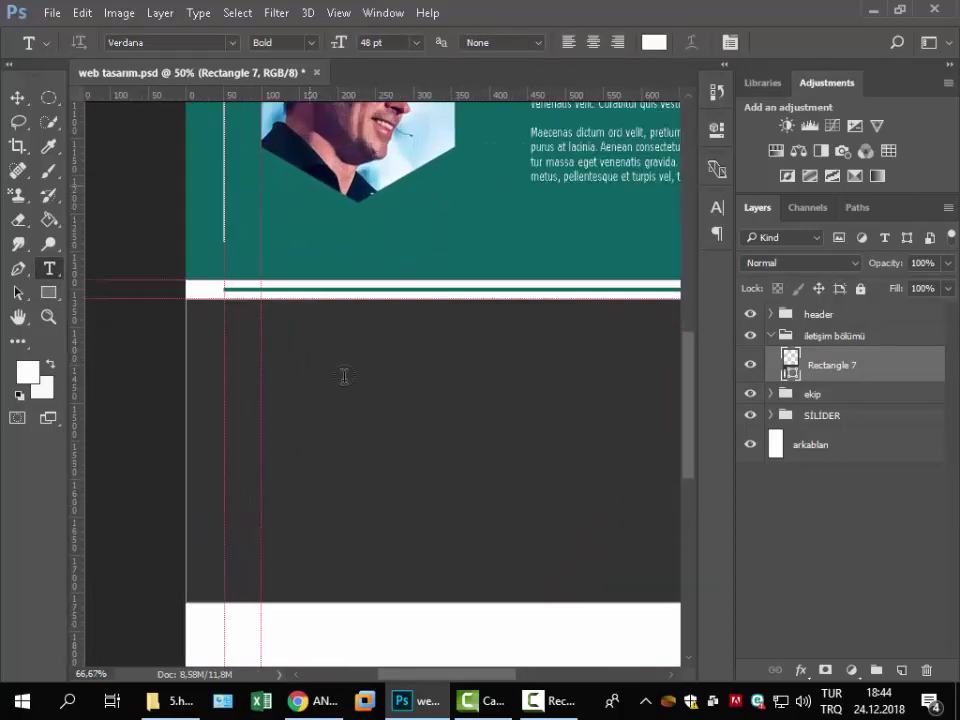
scroll(344, 376, up, 1)
scroll(344, 376, up, 1)
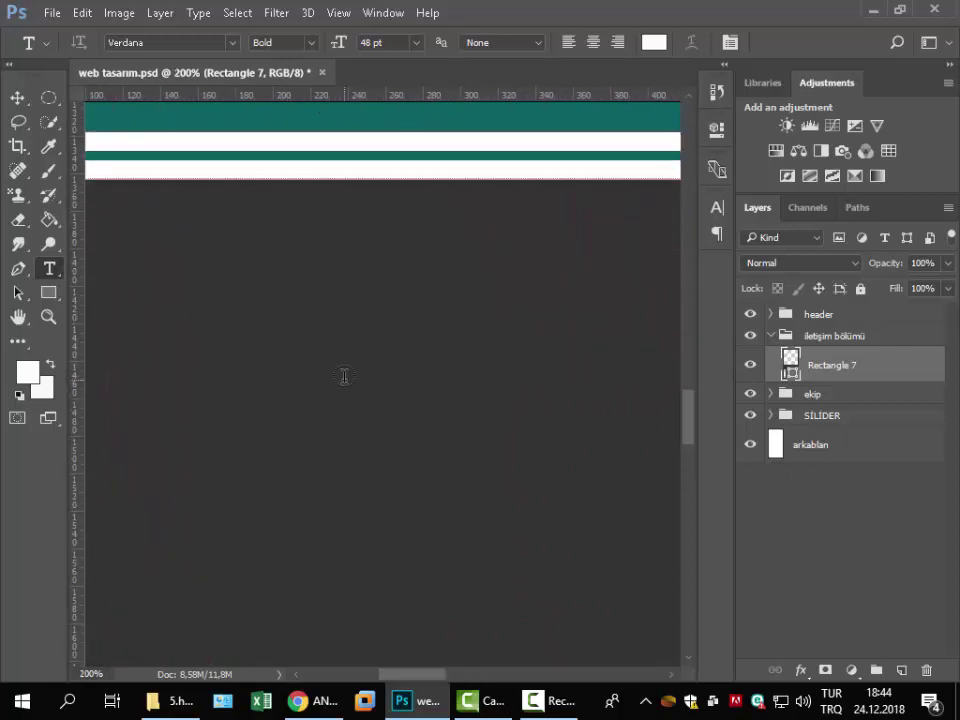
scroll(344, 376, down, 1)
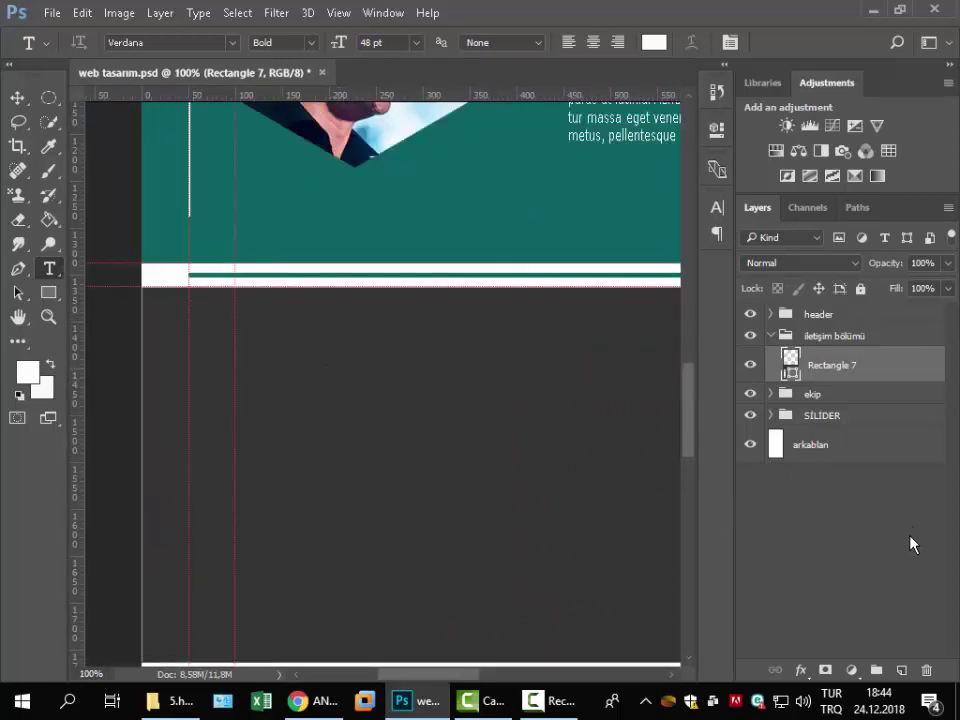
click(901, 670)
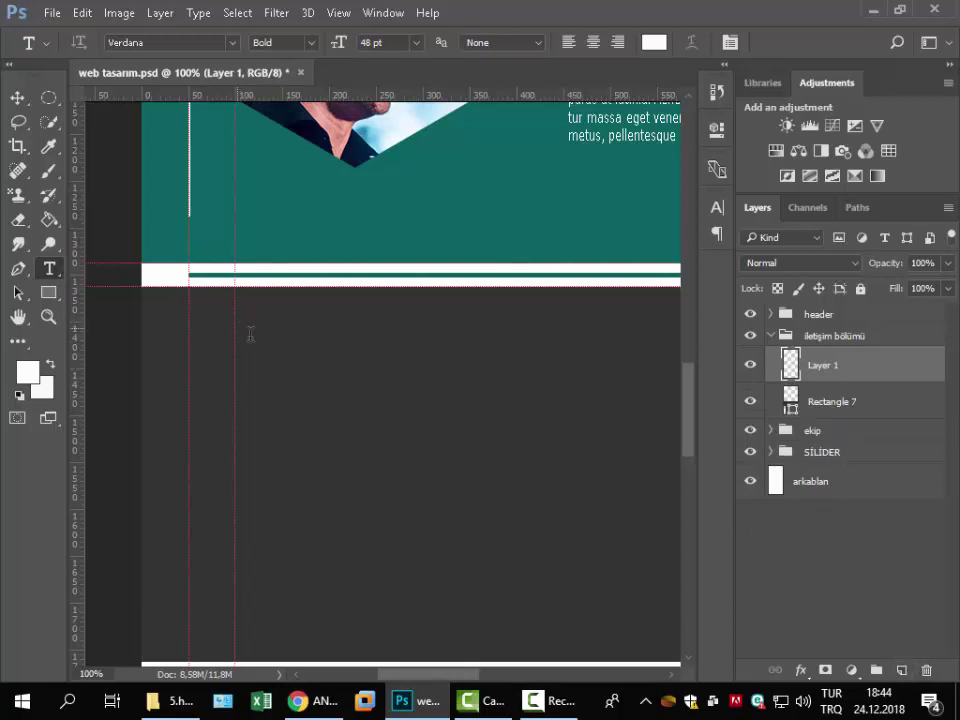
click(237, 327)
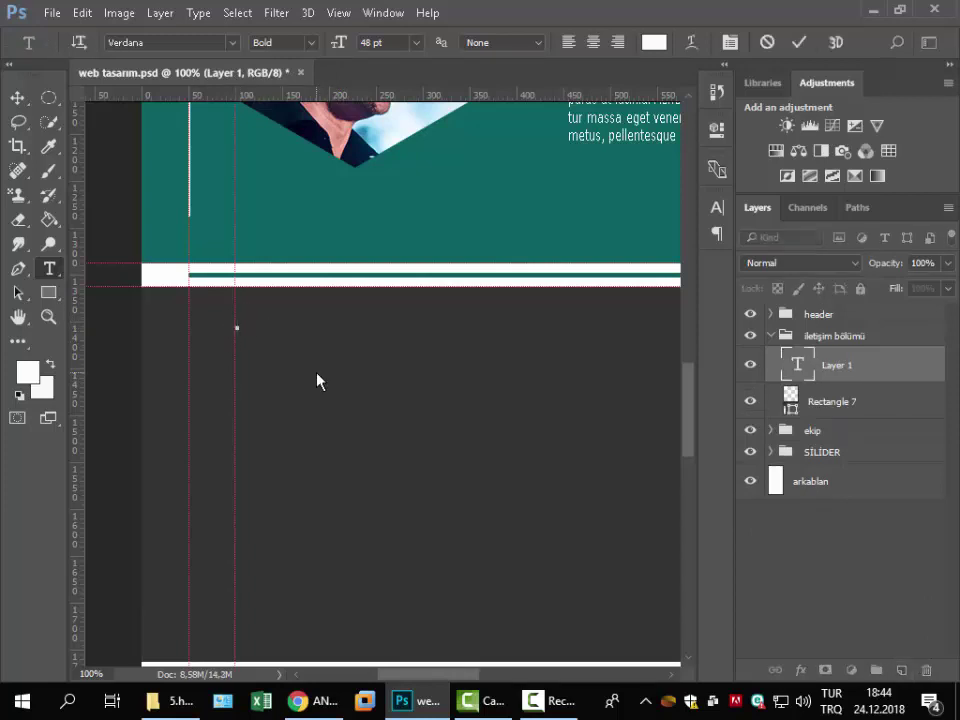
text(İle)
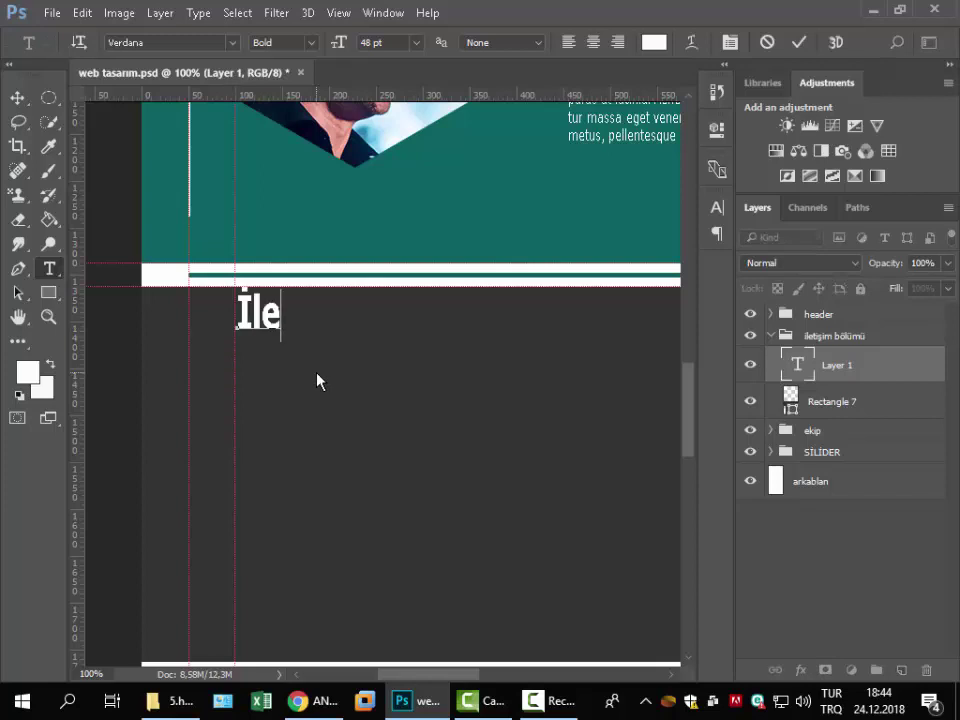
text(tişim F)
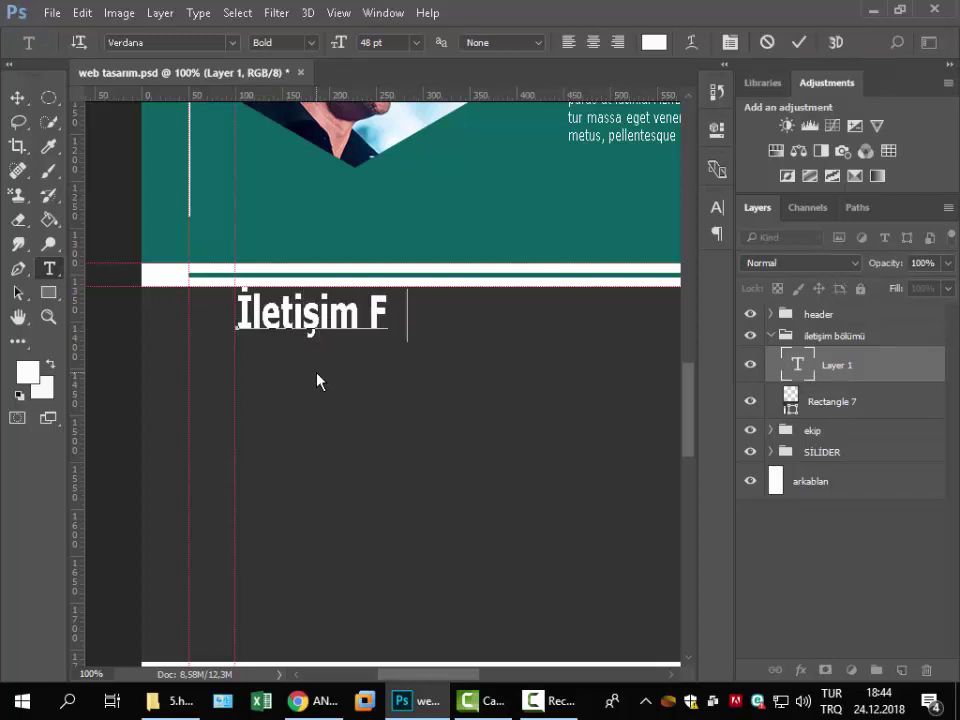
text(ormu)
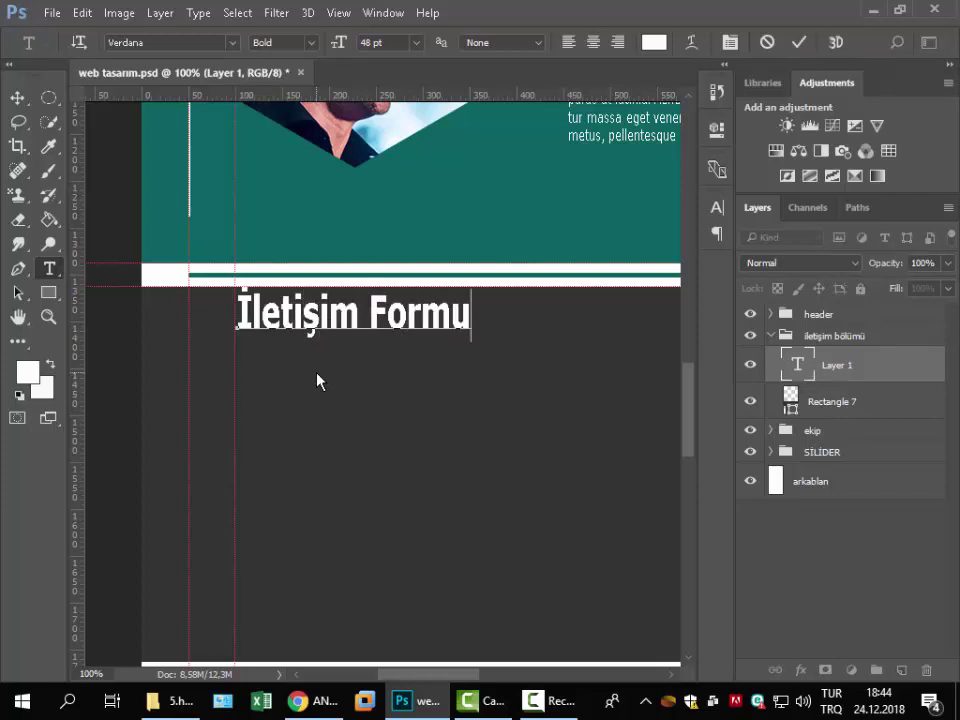
- Set the heading's font size to 18 pt
key(ctrl+a)
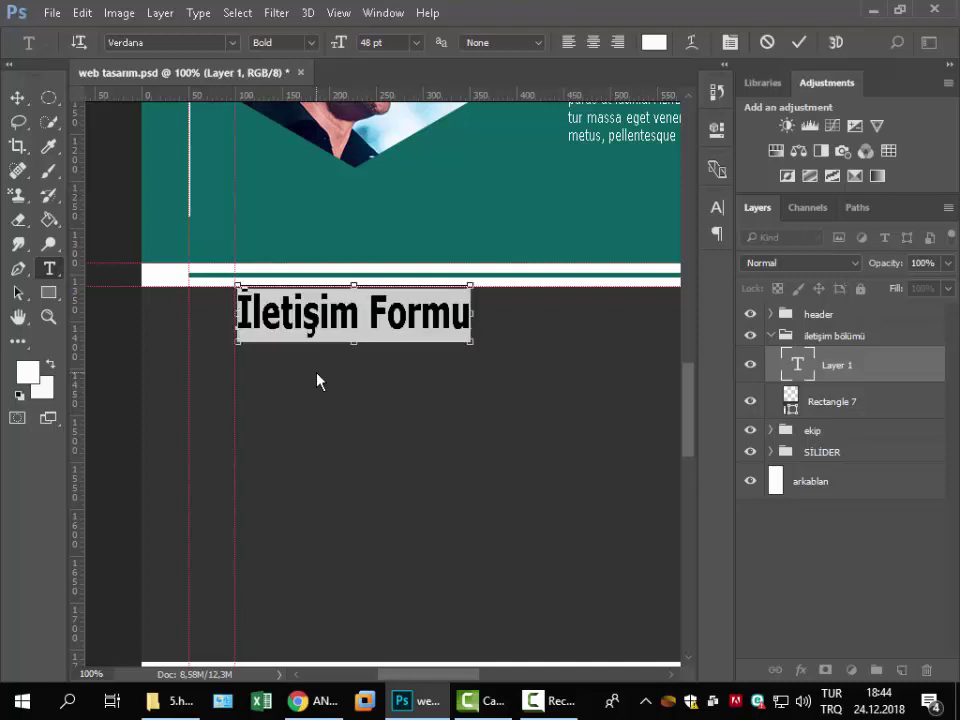
click(416, 43)
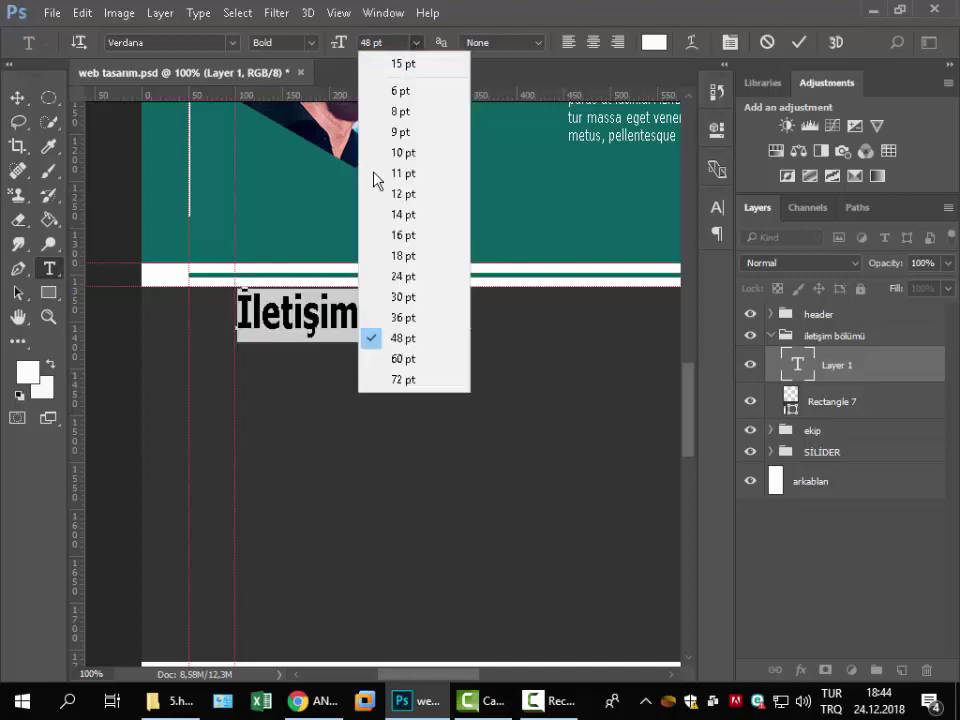
click(412, 318)
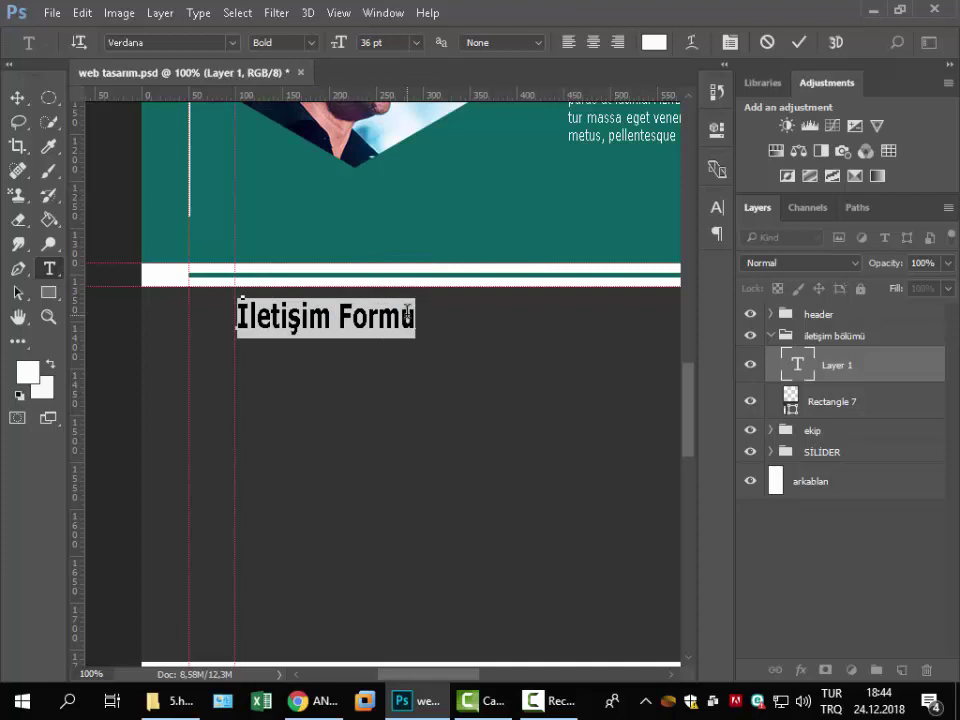
click(416, 43)
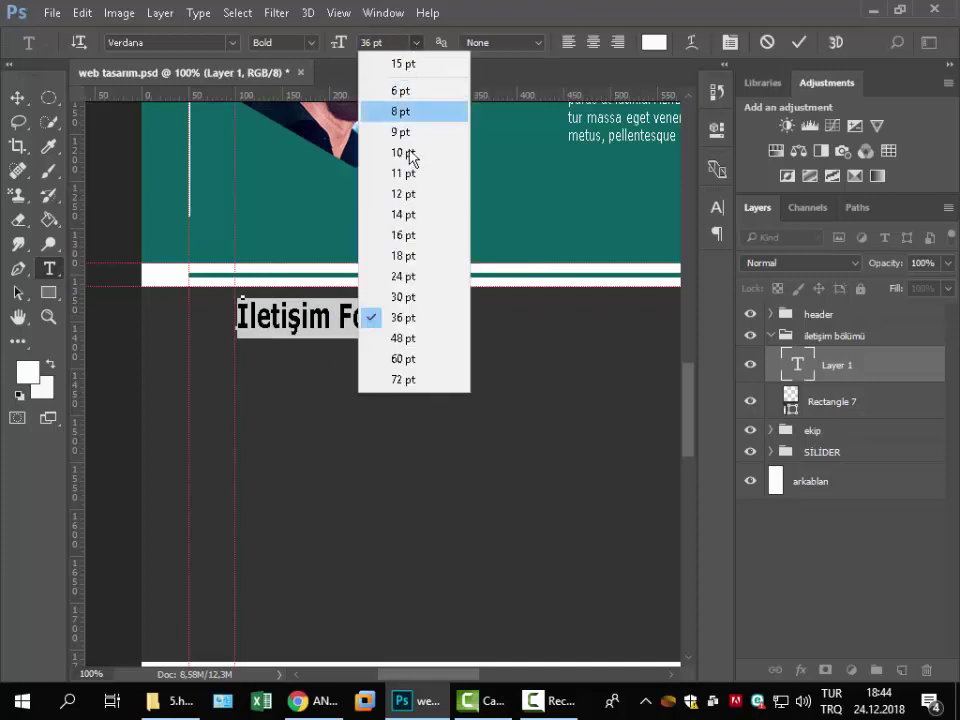
click(425, 277)
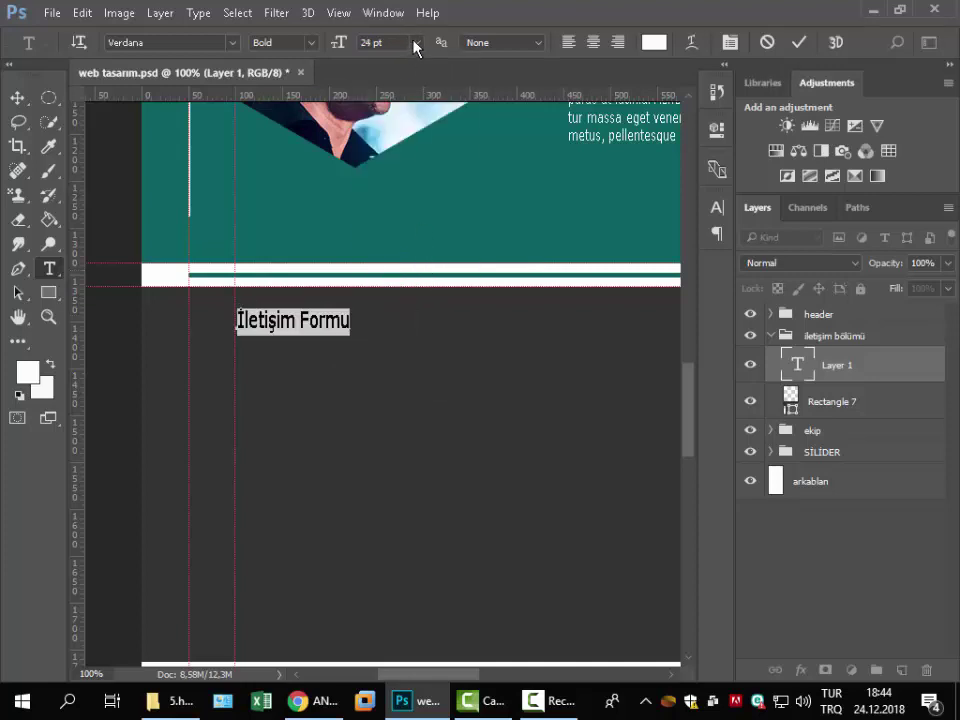
click(416, 43)
click(395, 253)
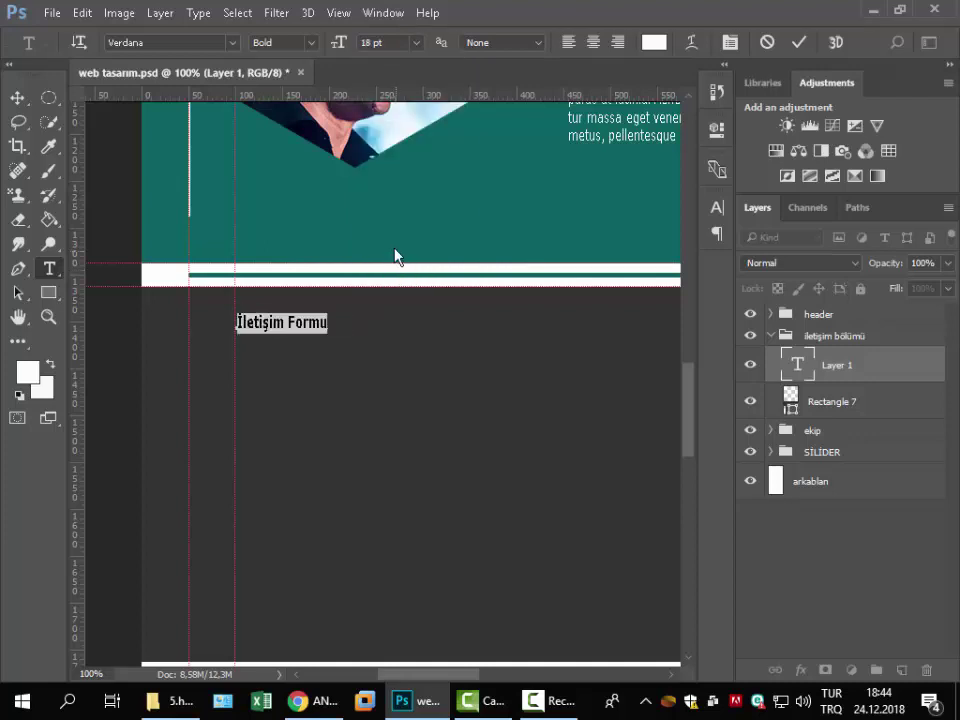
- Commit the heading and nudge it up about 5 px
click(17, 97)
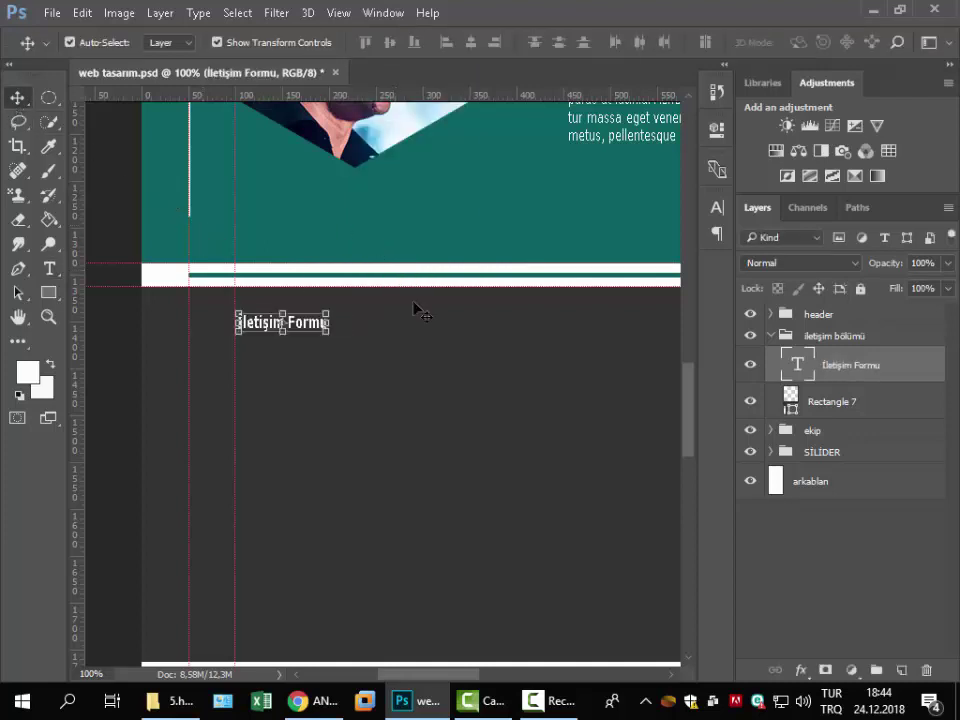
key(ctrl)
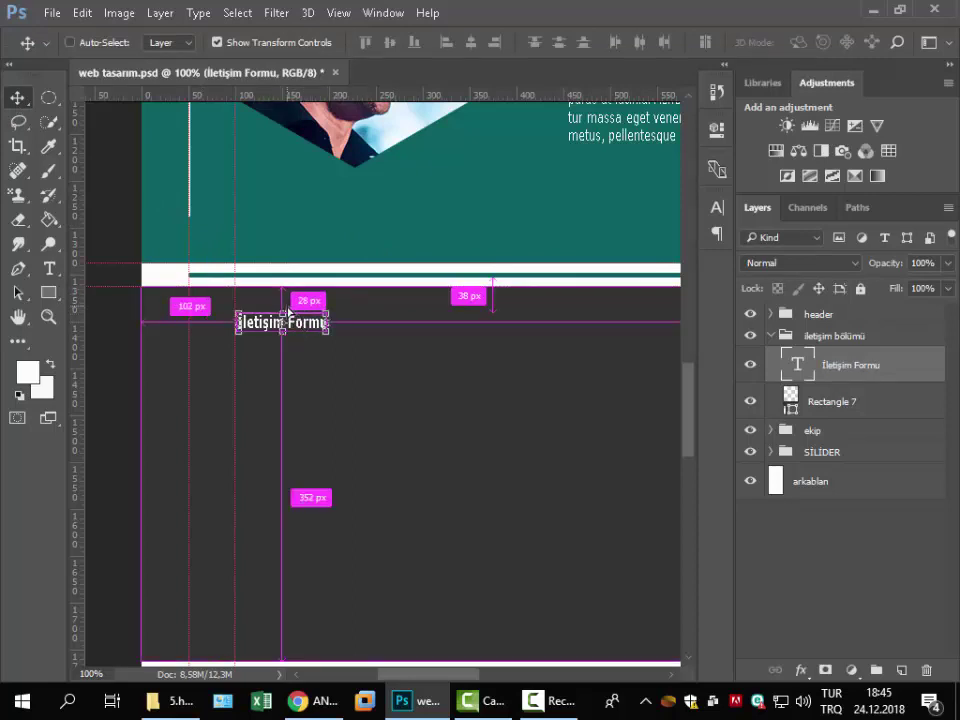
drag(289, 309, 289, 304)
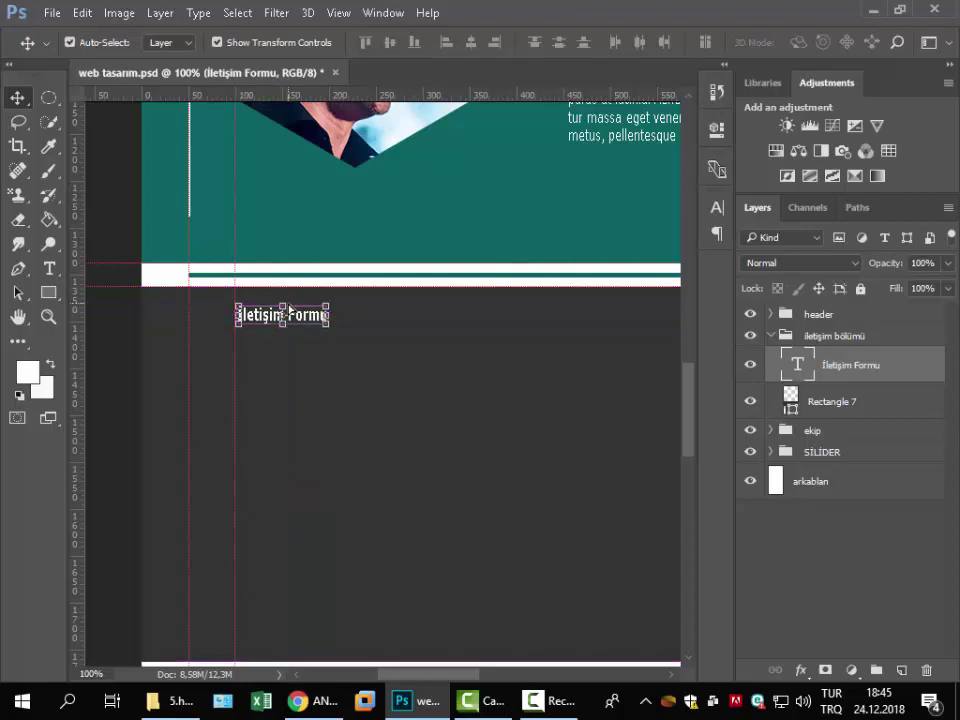
- Draw a white rectangle about 400 px wide under the heading and set its height to 50 px
key(u)
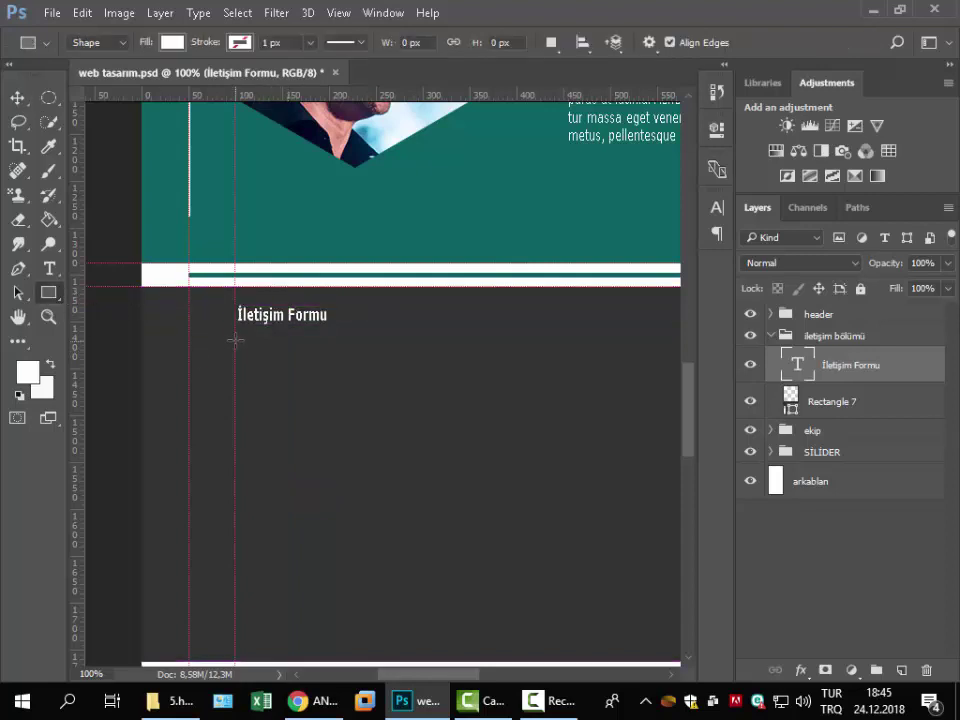
mouse_move(234, 338)
mouse_down()
mouse_move(557, 405)
mouse_move(561, 387)
mouse_move(625, 386)
mouse_up()
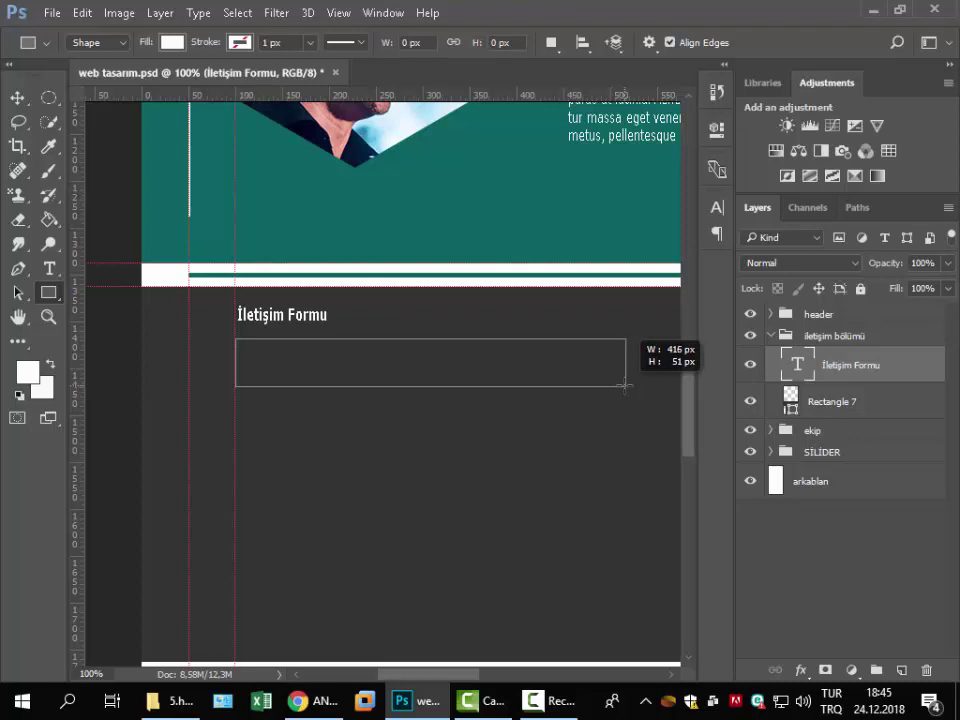
drag(625, 386, 610, 381)
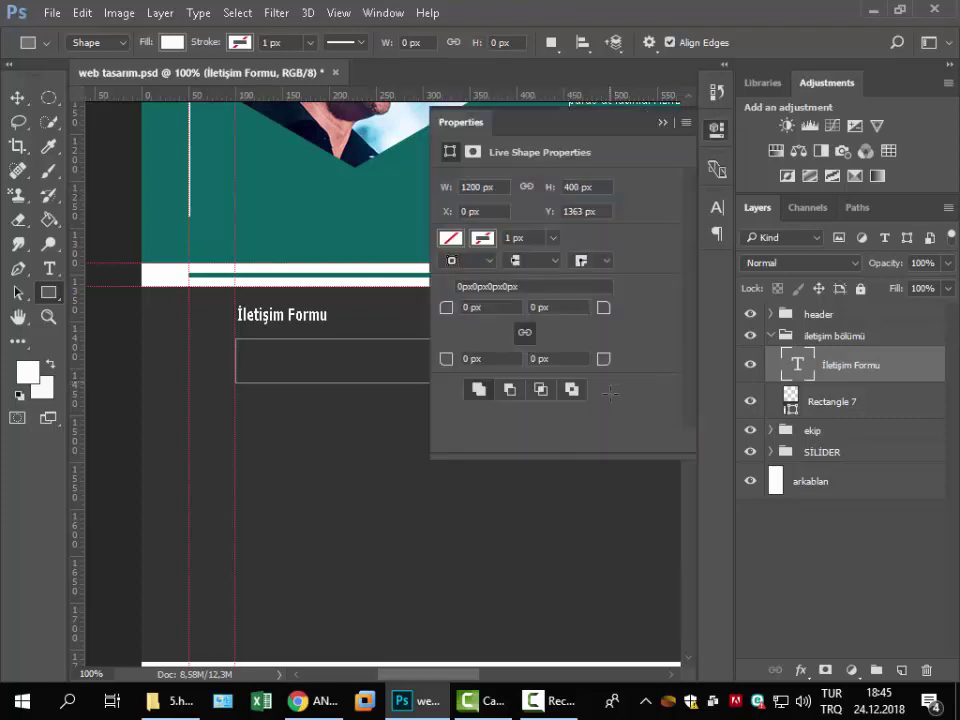
click(566, 187)
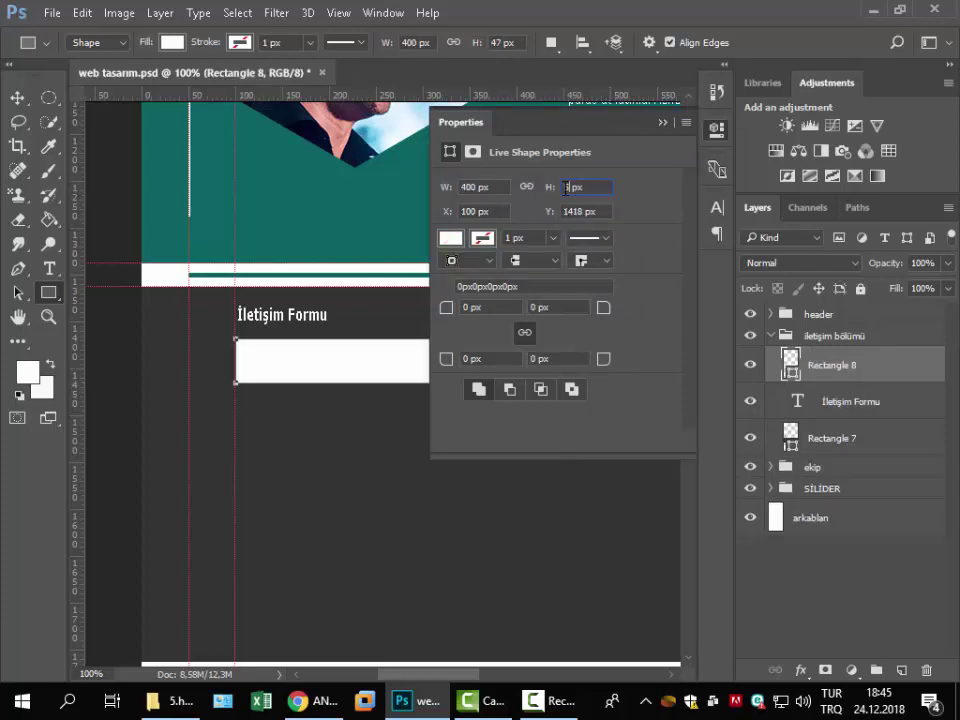
text(50)
key(Return)
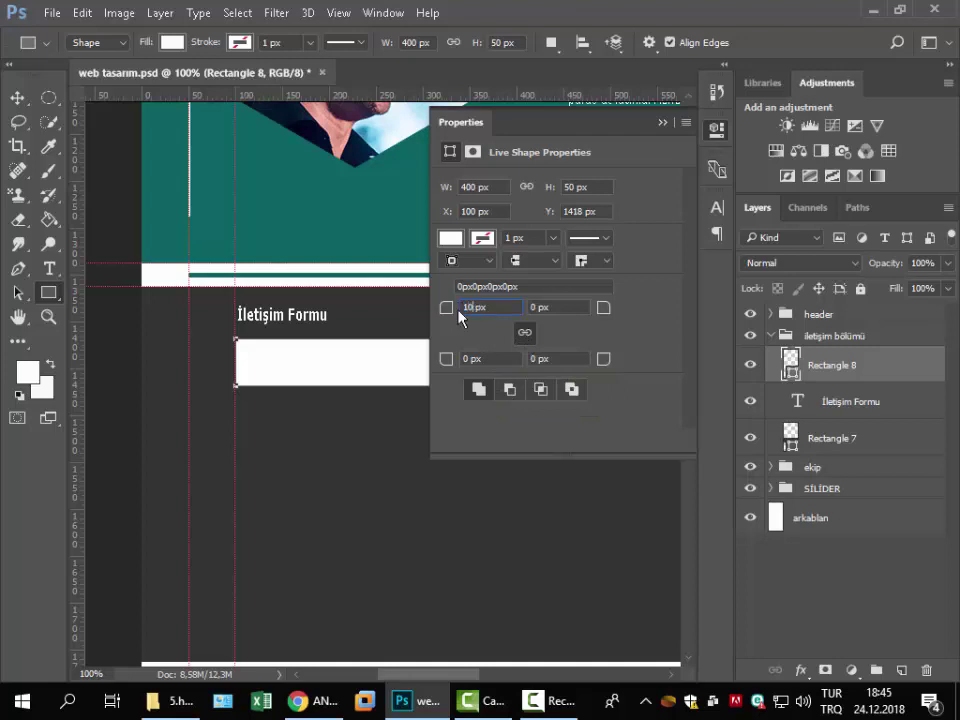
- Round the field's corners to 10 px and fill it with teal 0a6261
key(Return)
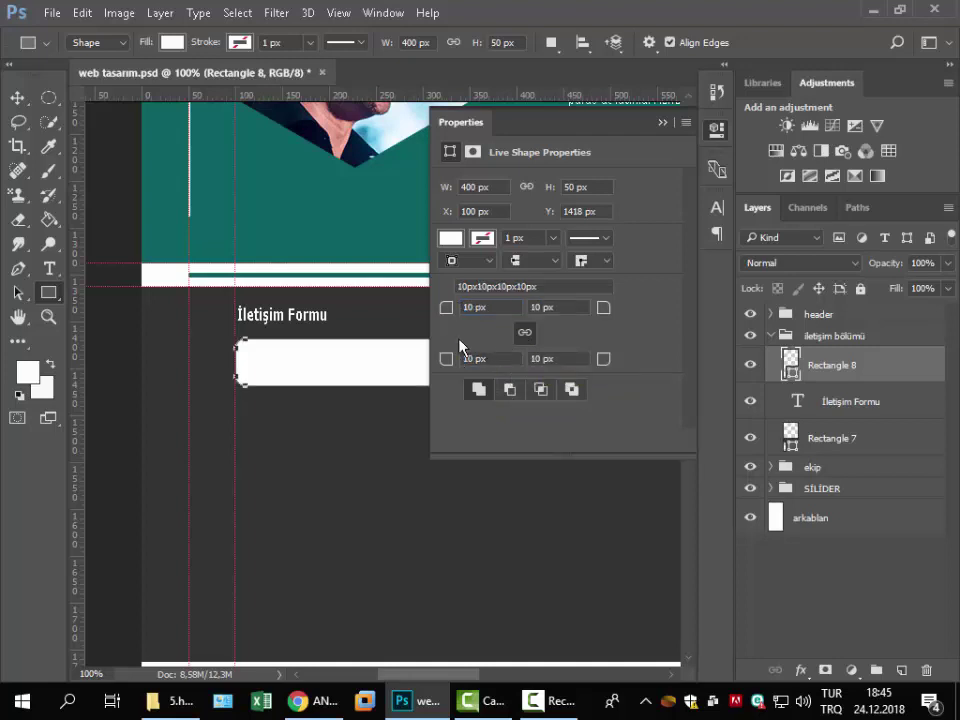
double_click(792, 370)
click(320, 222)
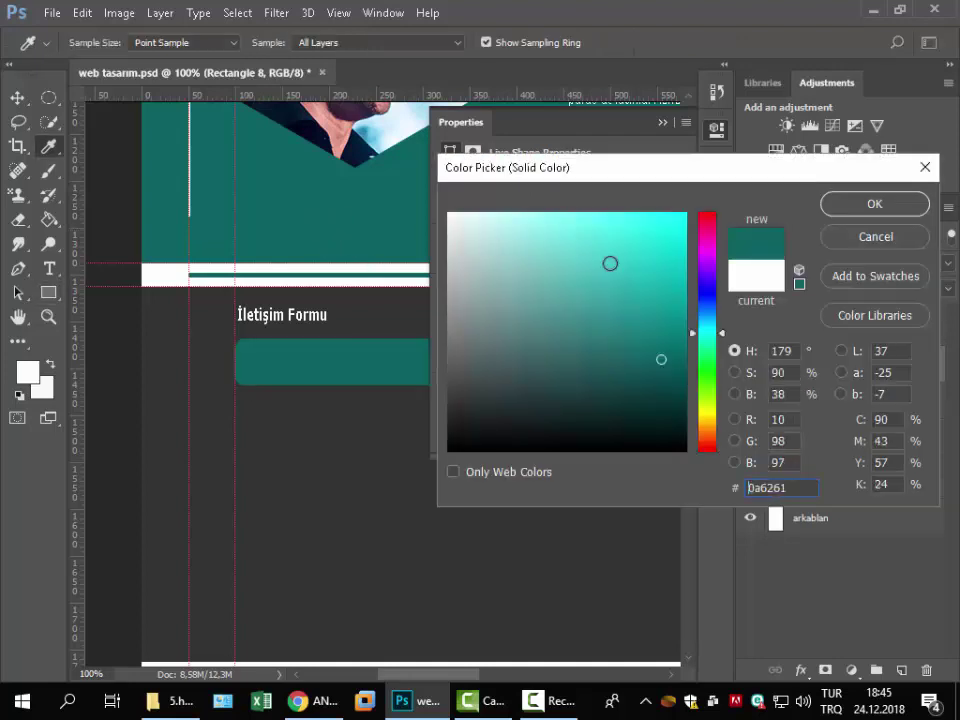
click(872, 204)
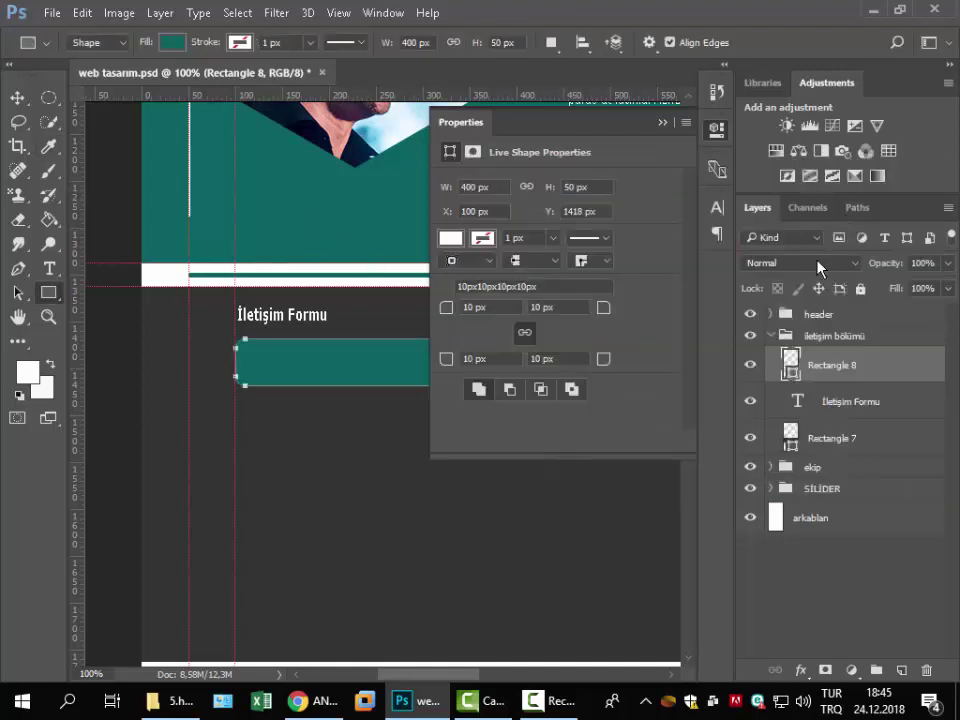
click(662, 124)
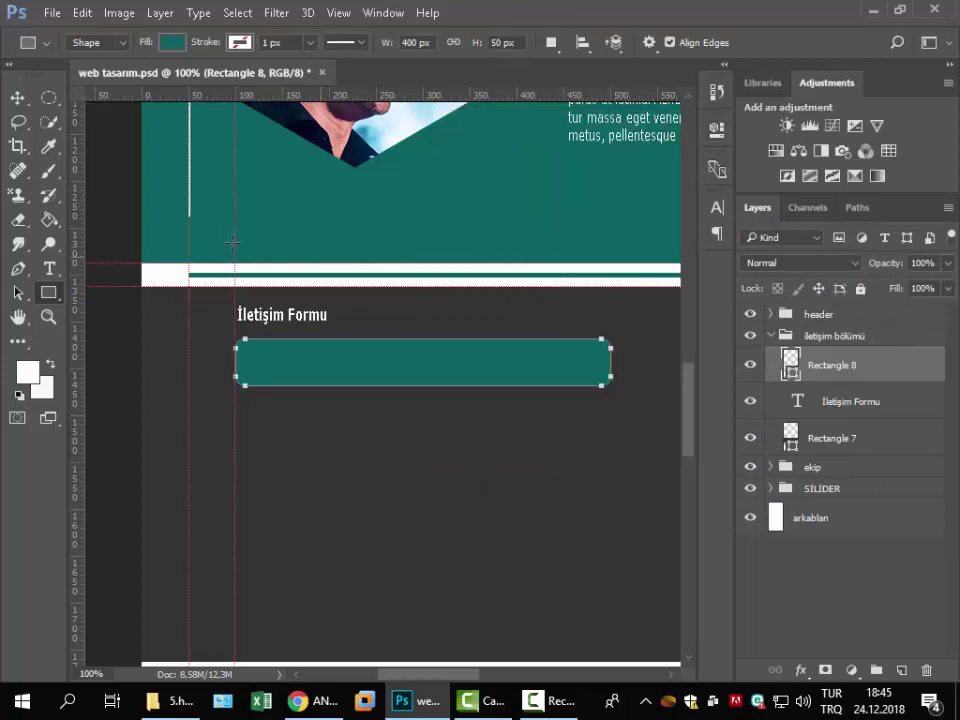
- Reselect Rectangle 8 and preview its rounded corners with guides hidden, then shown again
click(18, 98)
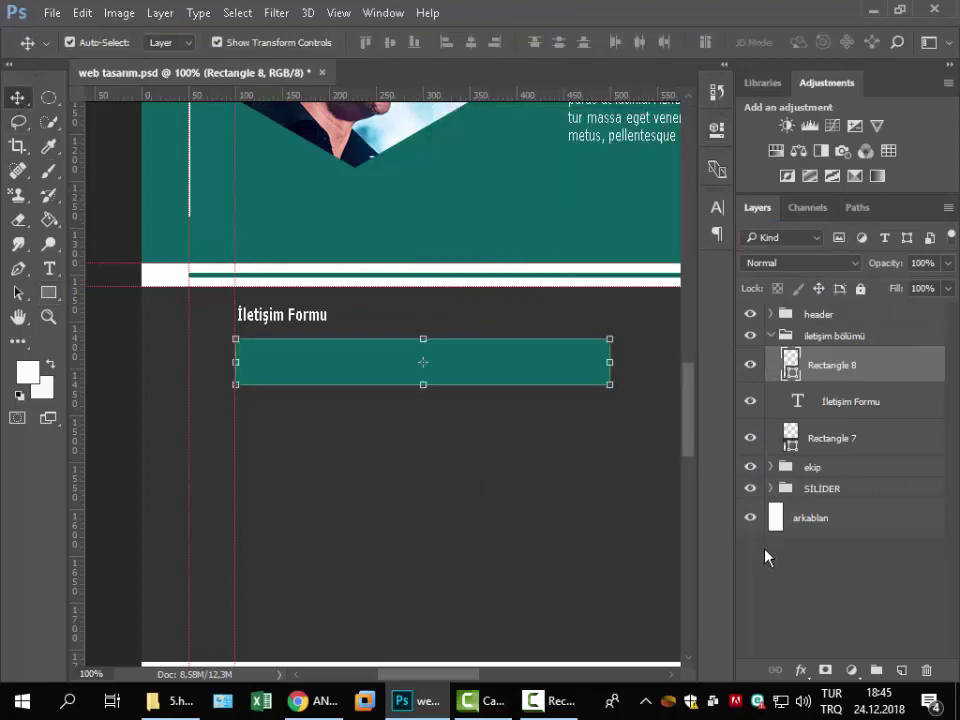
click(855, 526)
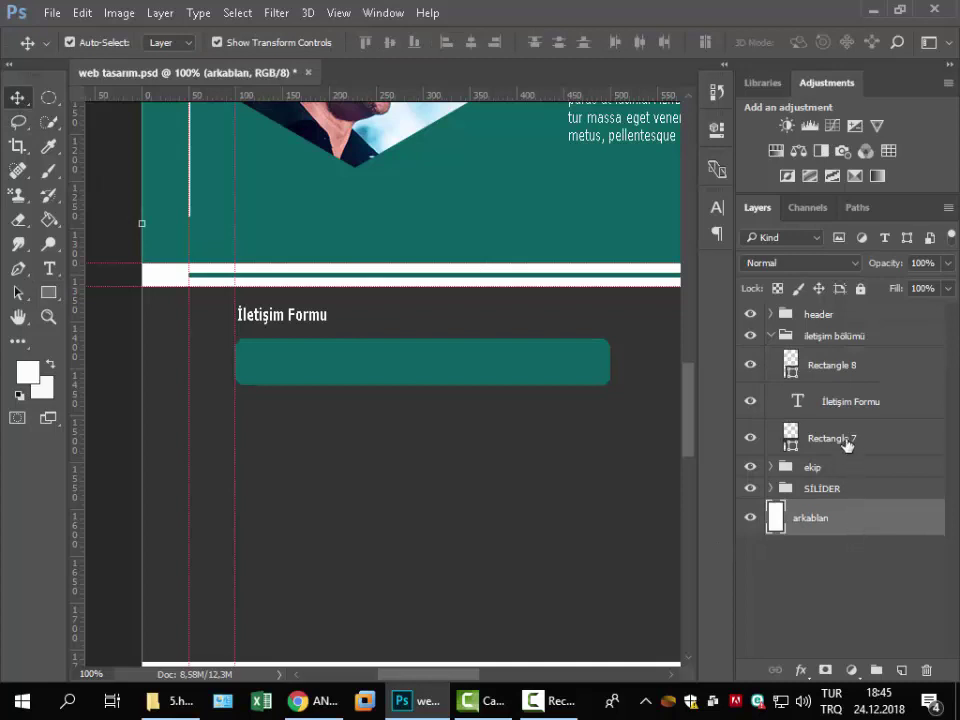
click(852, 367)
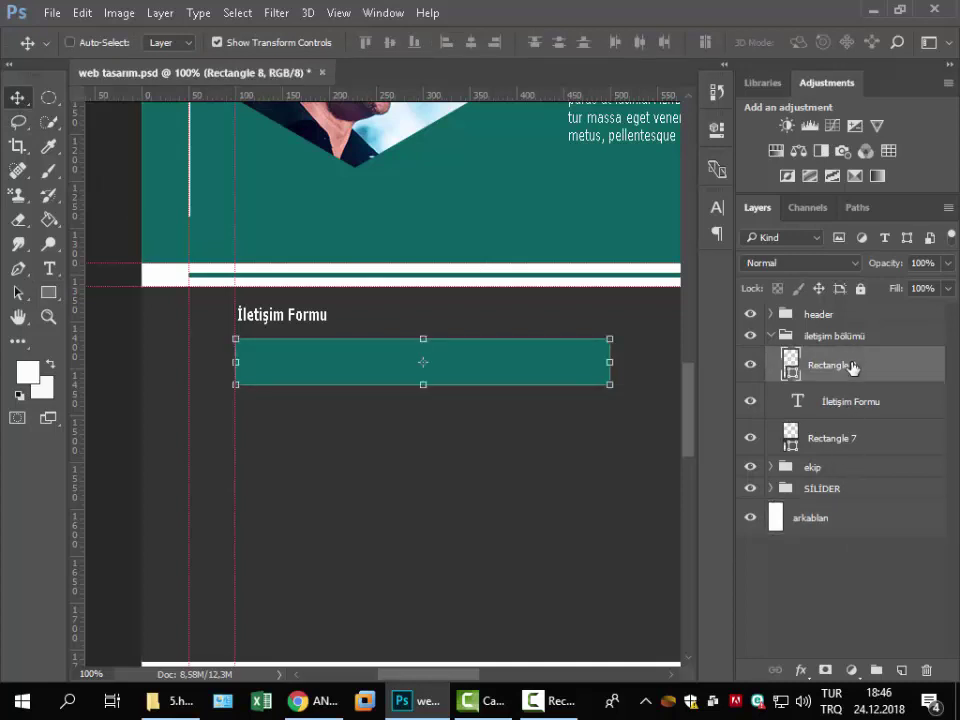
key(ctrl+h)
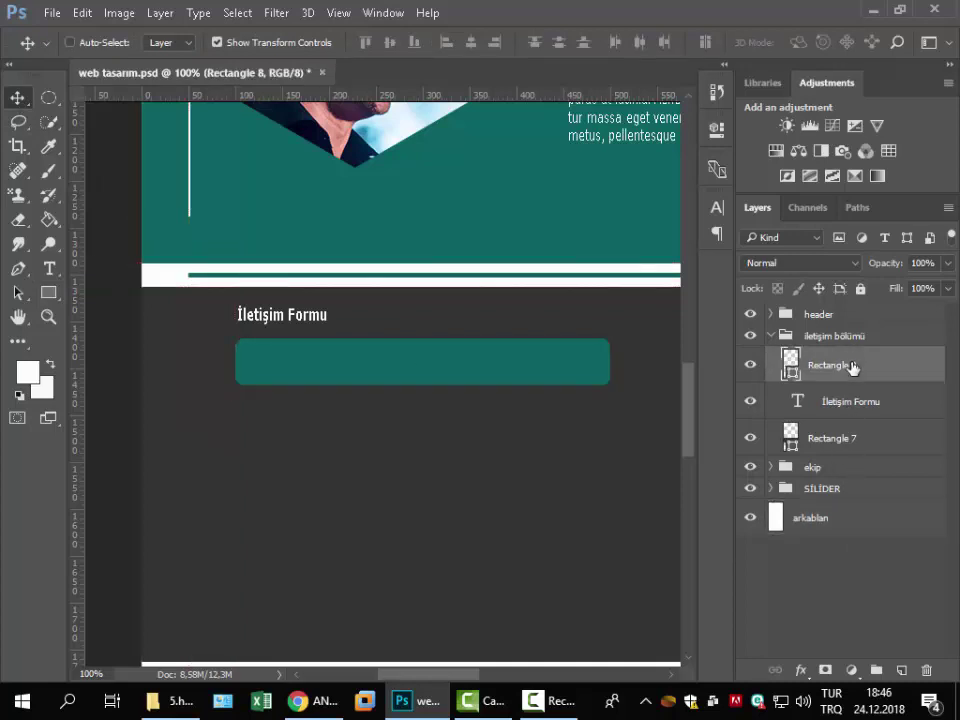
key(ctrl+h)
- Duplicate the teal rectangle, discard the copy, and add an empty Layer 1
key(ctrl+j)
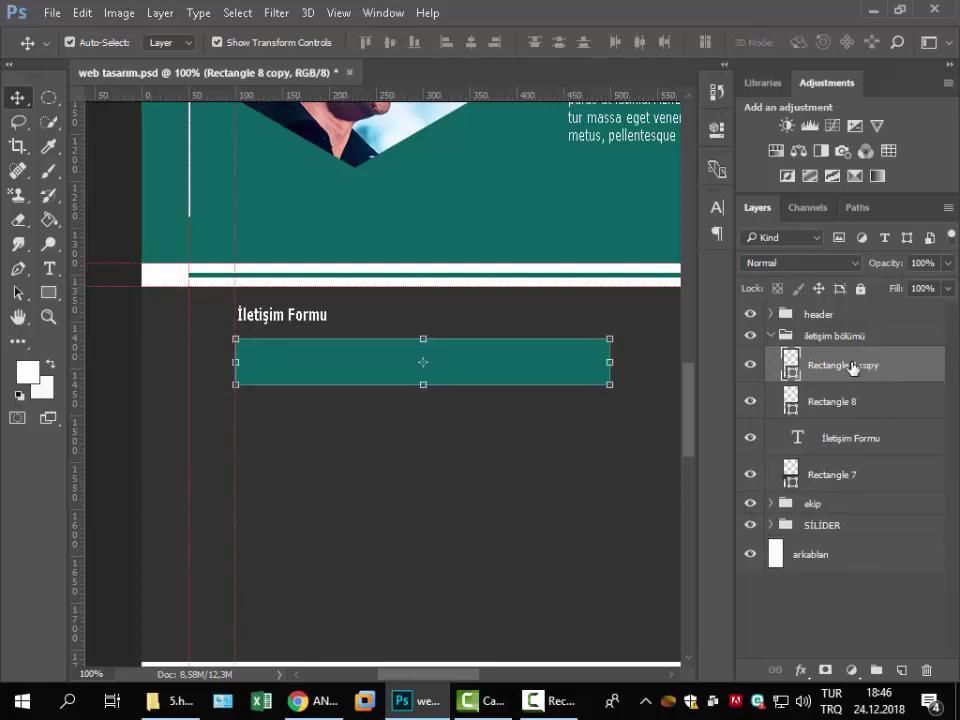
key(Down)
key(Down)
key(Down)
key(Down)
key(Down)
key(Down)
key(Down)
key(Down)
key(Down)
key(Down)
key(Down)
key(Down)
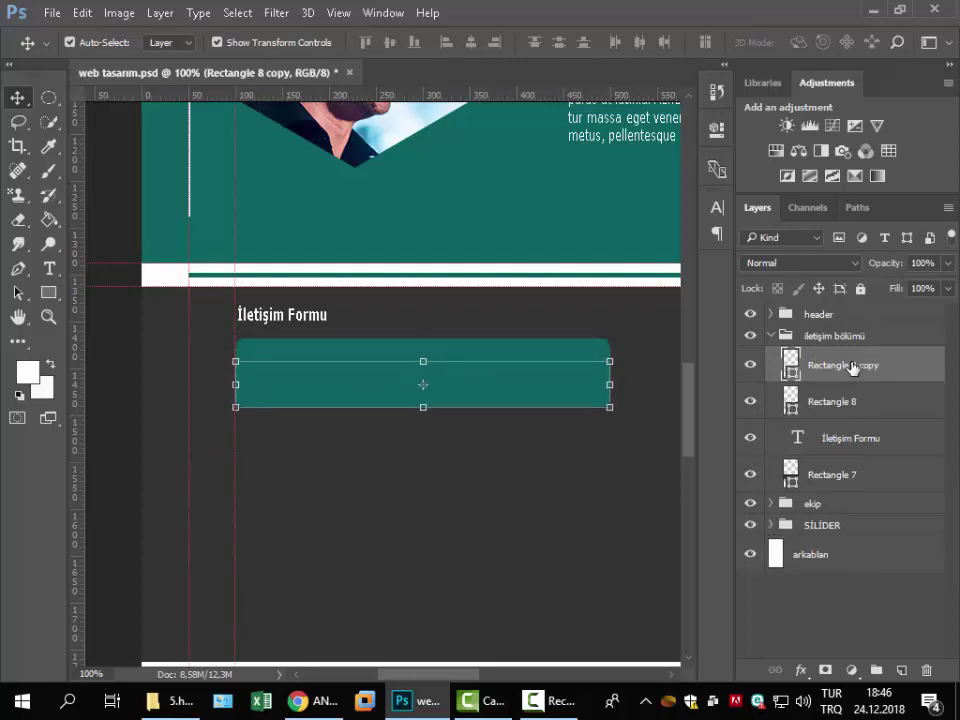
key(Down)
key(Down)
key(Down)
key(Down)
key(Down)
key(Down)
key(Down)
key(Down)
key(Down)
key(Down)
key(Down)
key(Down)
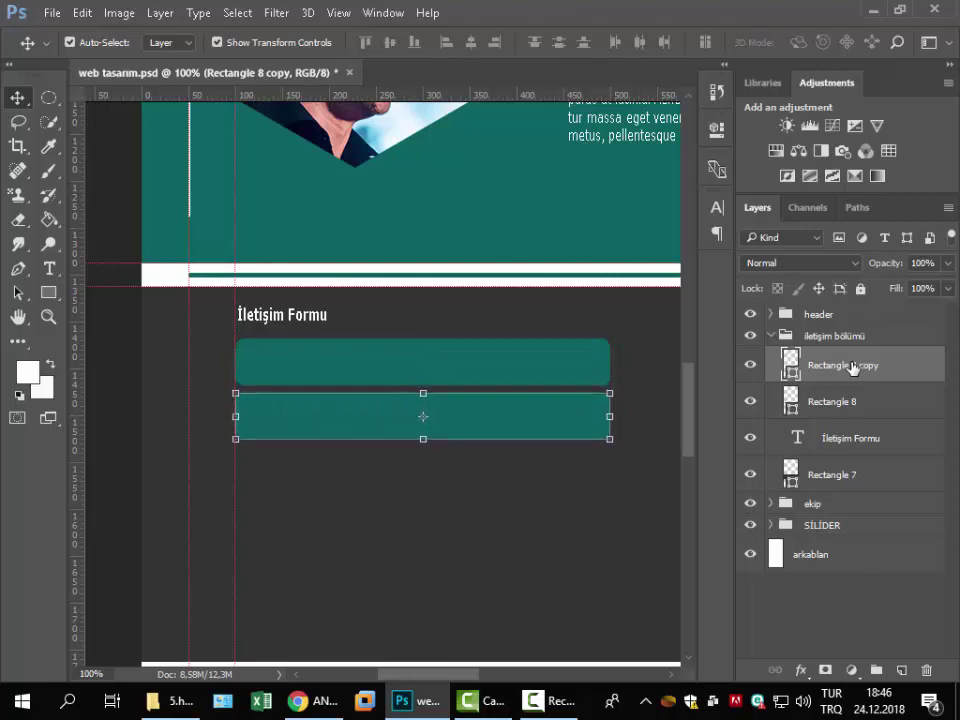
key(Delete)
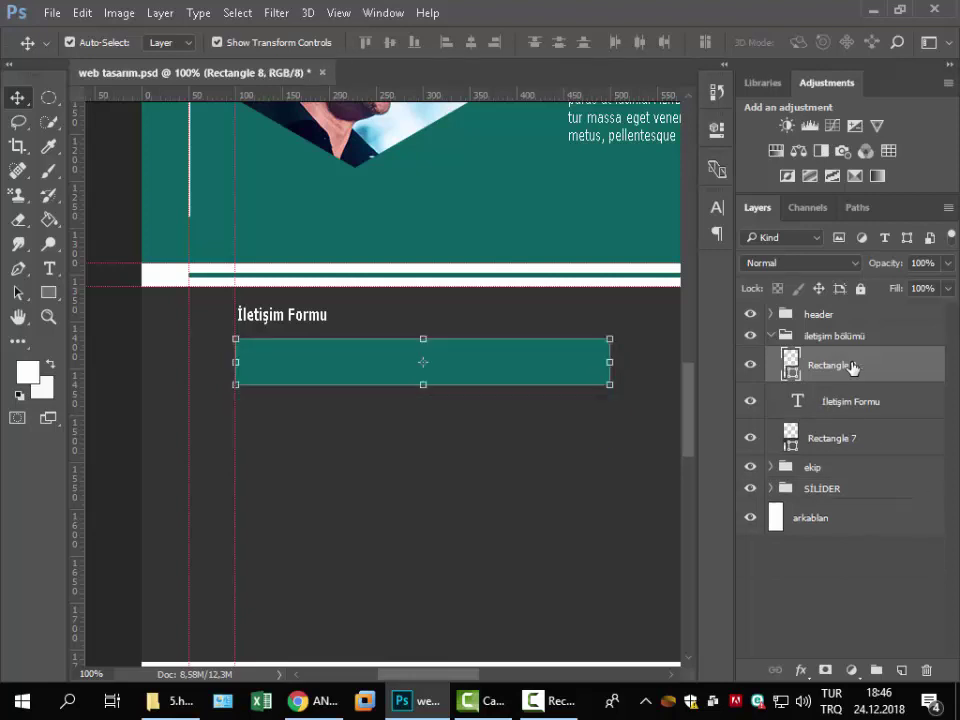
click(902, 670)
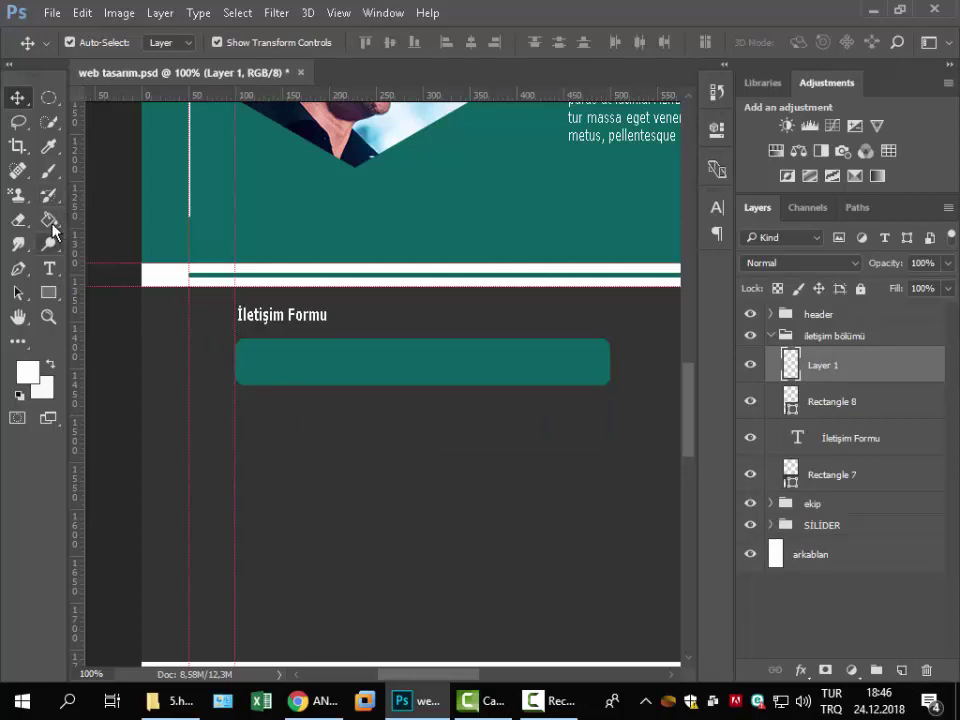
- Type the label 'Adı Soyadı:' inside the teal field
key(t)
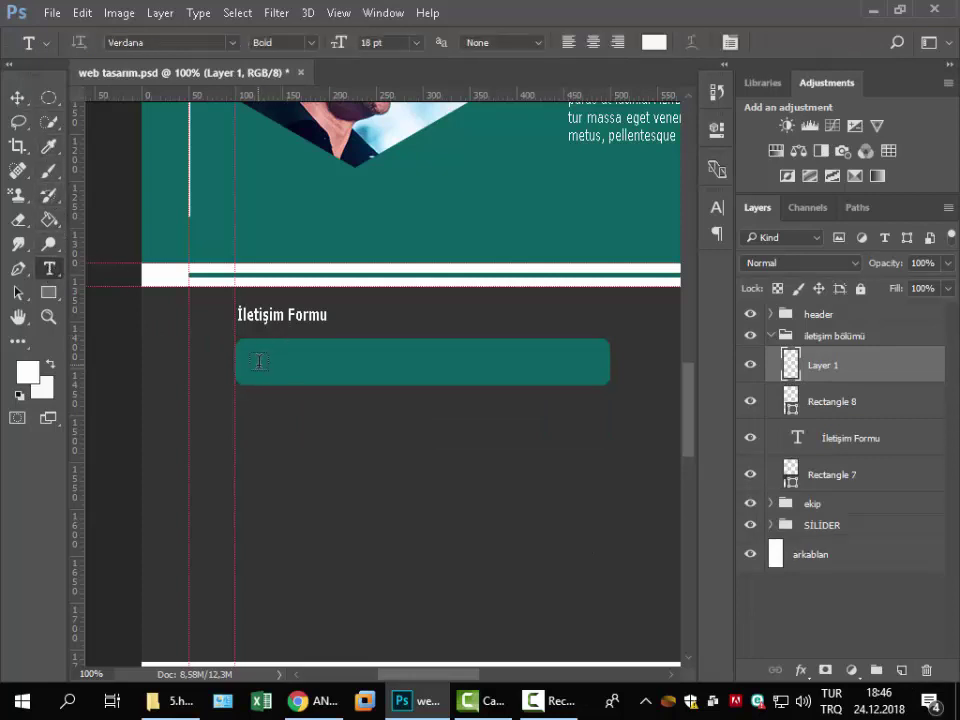
click(260, 361)
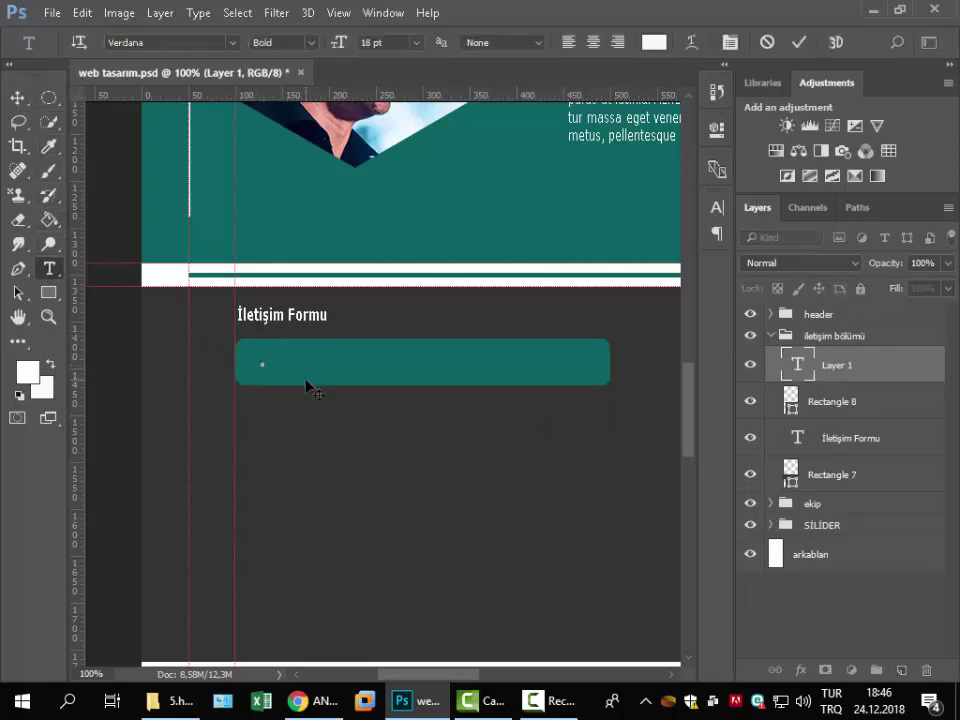
text(A)
text(dı Soyadı:)
click(313, 381)
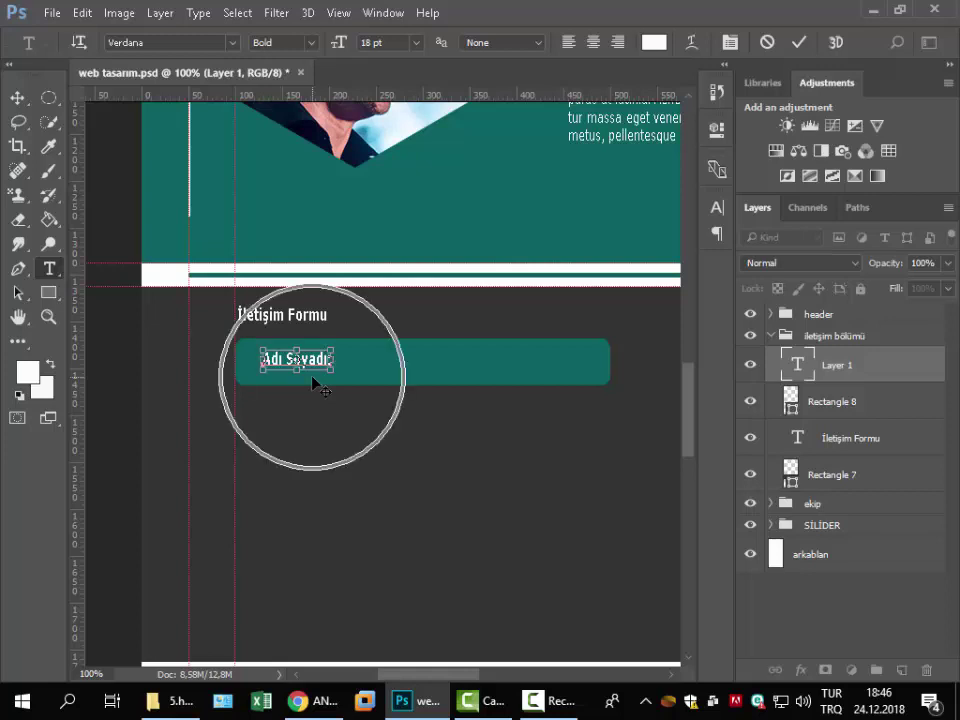
- Centre the label vertically on the field rectangle
click(862, 400)
ctrl+click(860, 370)
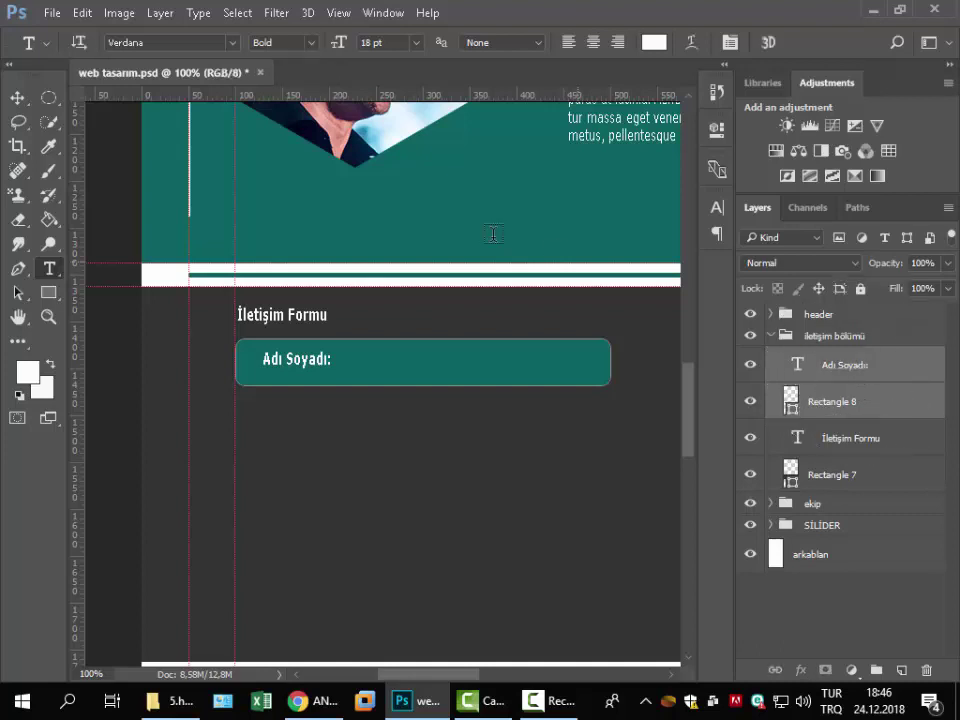
click(18, 98)
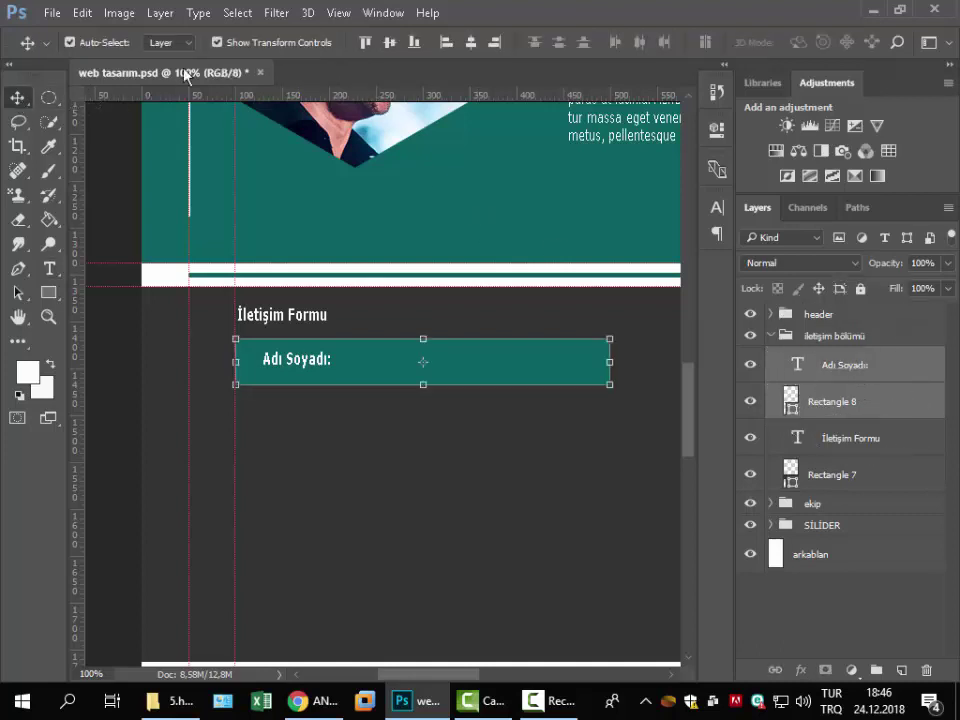
click(386, 48)
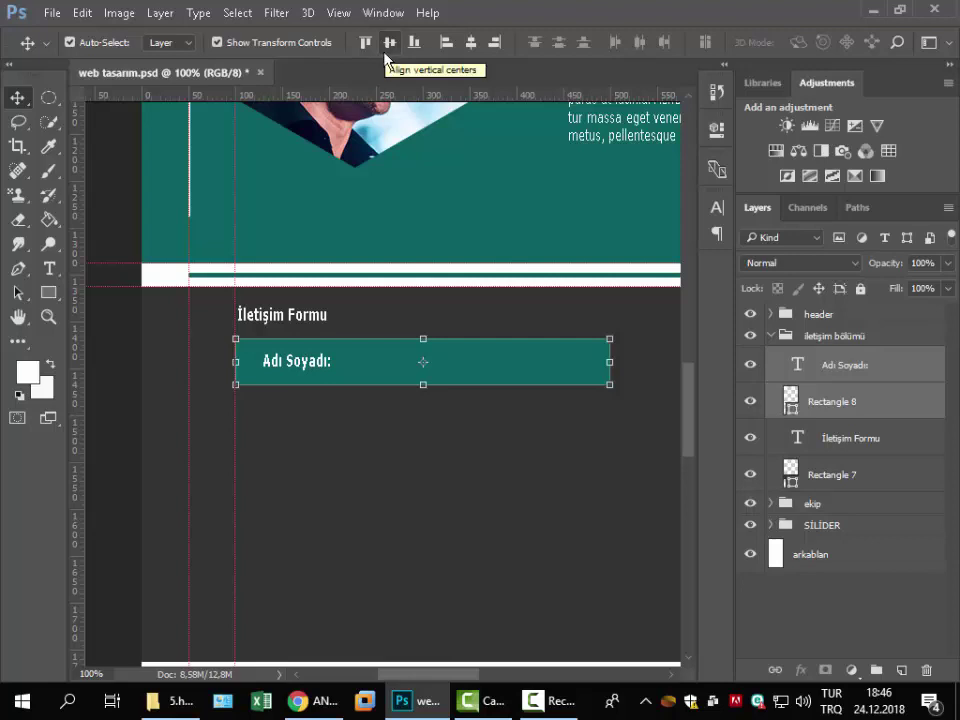
- Shift the label left toward the field's edge and select its text
click(830, 367)
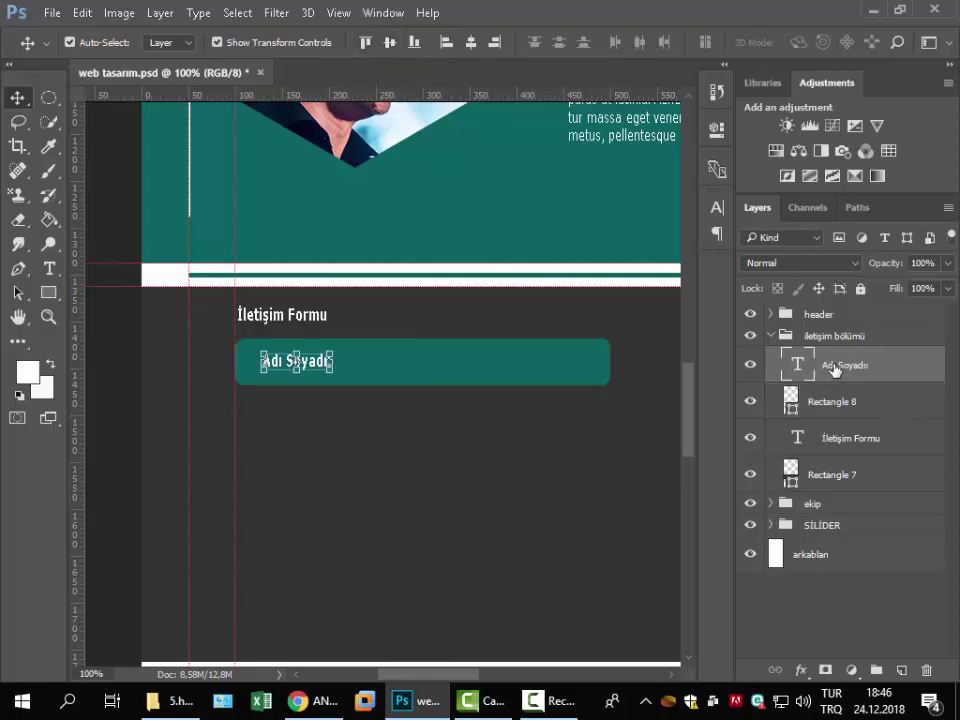
key(Left)
key(Left)
key(Left)
key(Left)
key(Left)
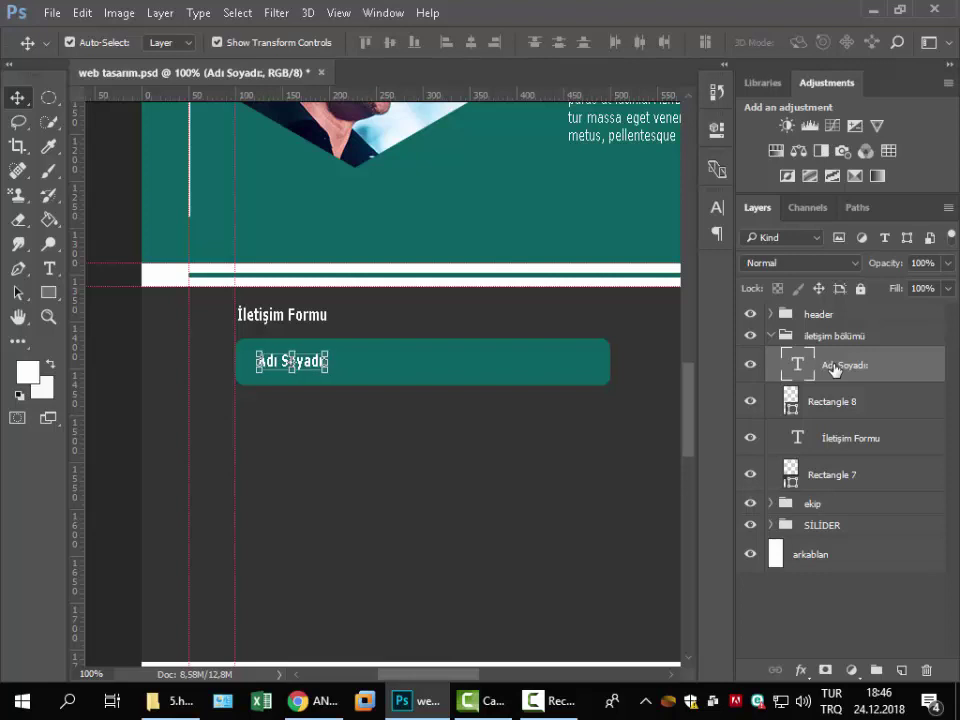
key(Left)
key(Left)
key(Left)
key(Left)
key(Left)
key(Left)
key(Left)
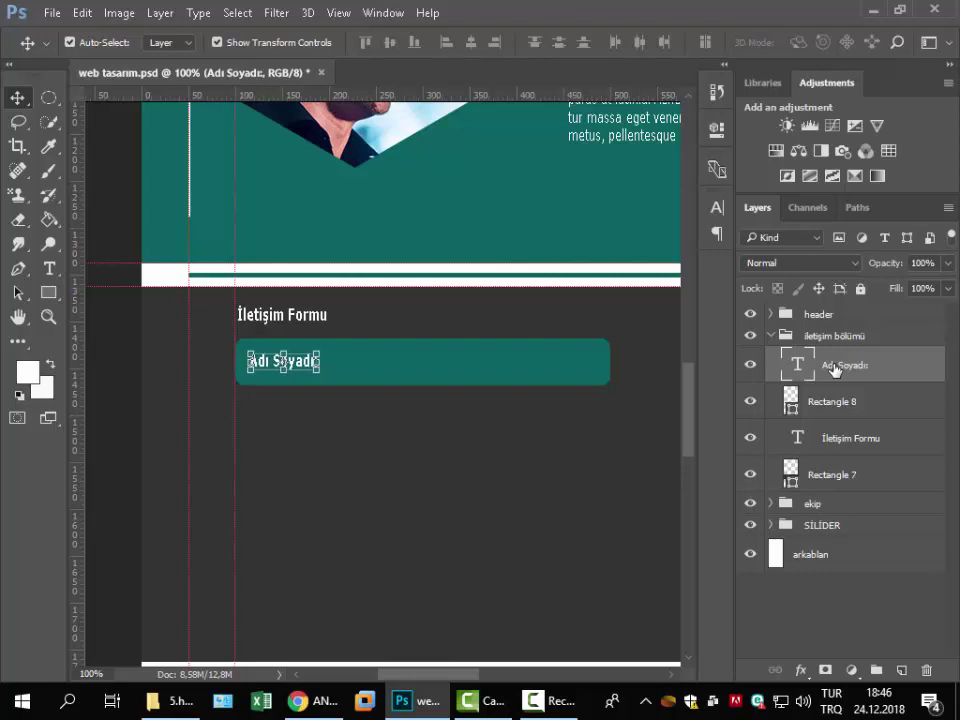
key(Left)
key(Left)
double_click(797, 364)
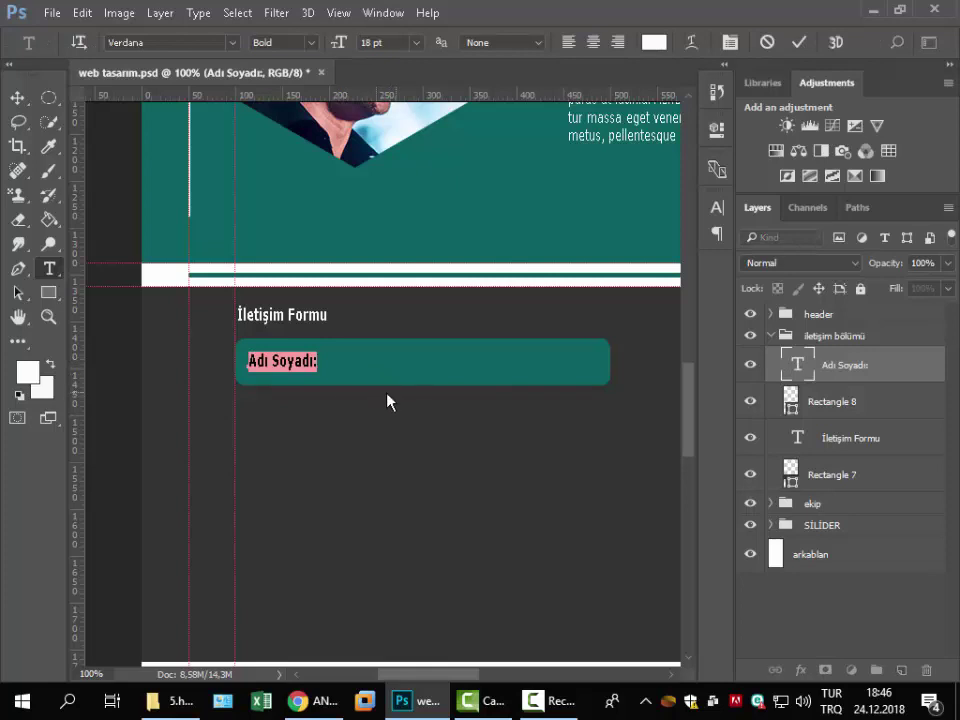
- Lower the Adı Soyadı: label's fill to 25%
click(233, 43)
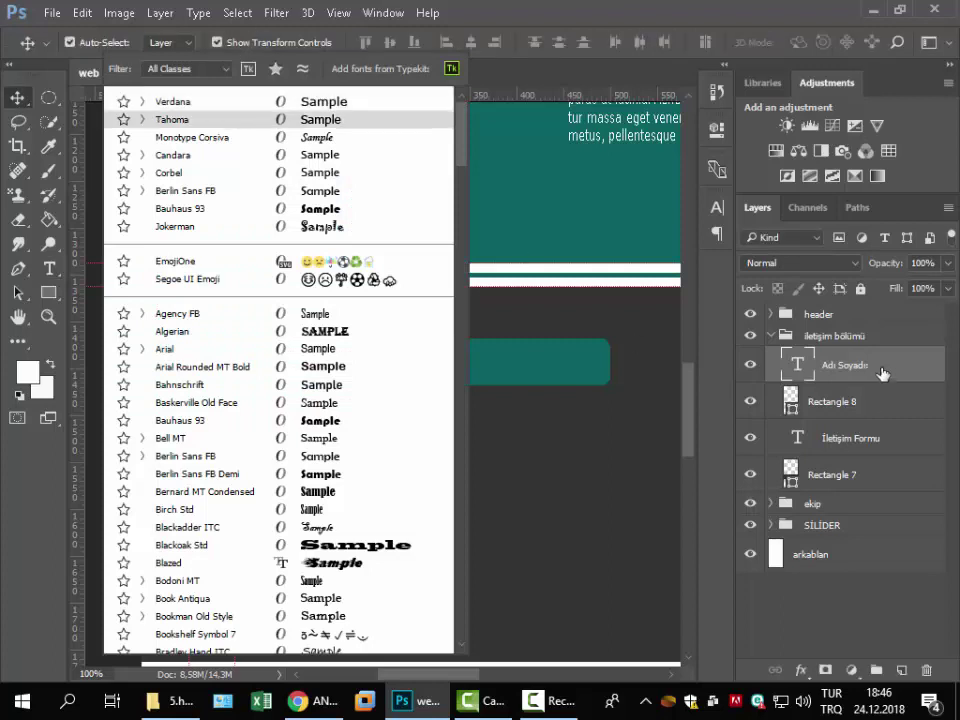
key(v)
click(853, 405)
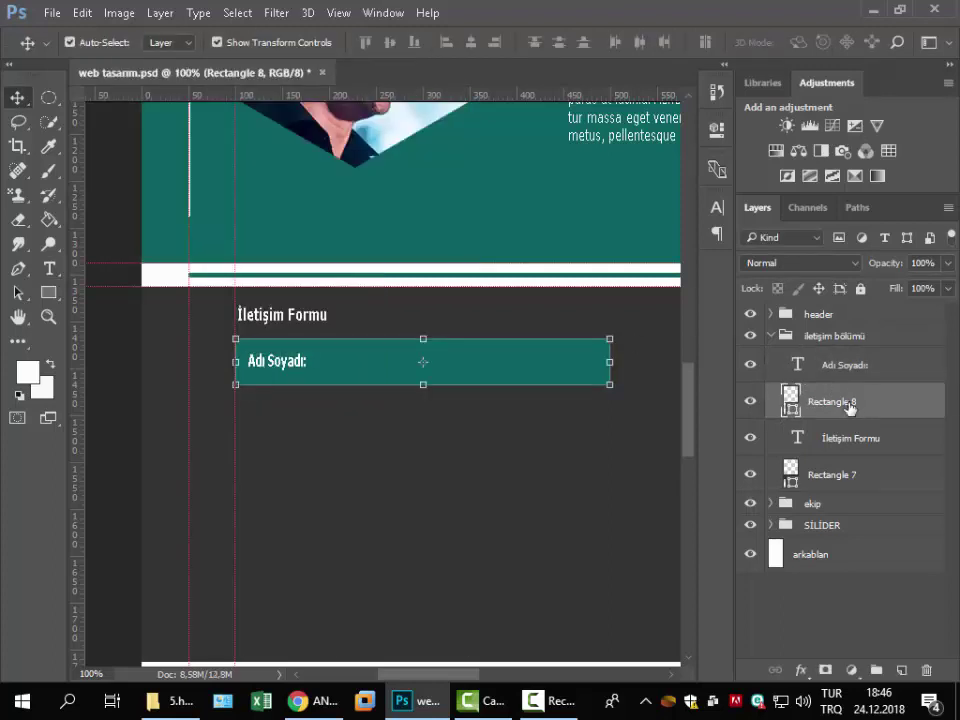
click(828, 367)
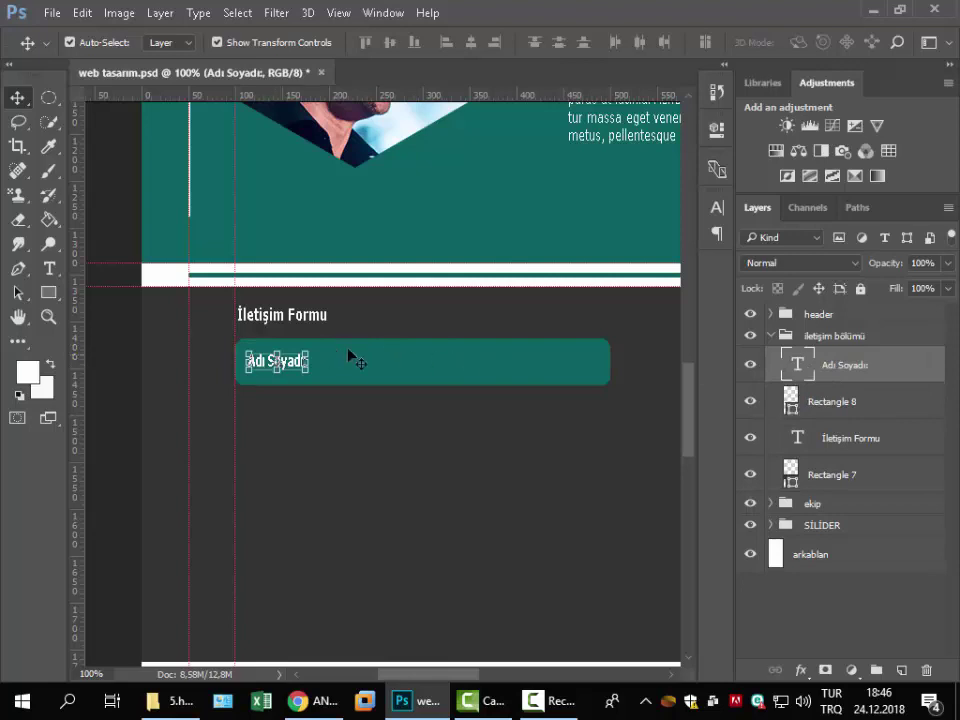
click(947, 288)
drag(944, 311, 893, 313)
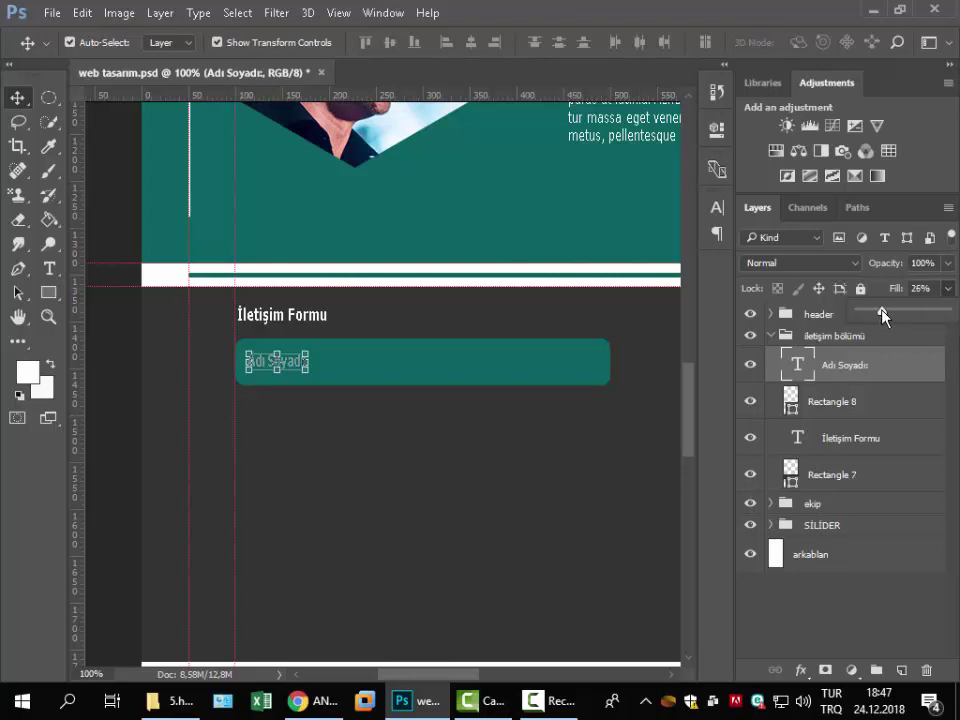
- Select only the Rectangle 8 field layer
click(887, 404)
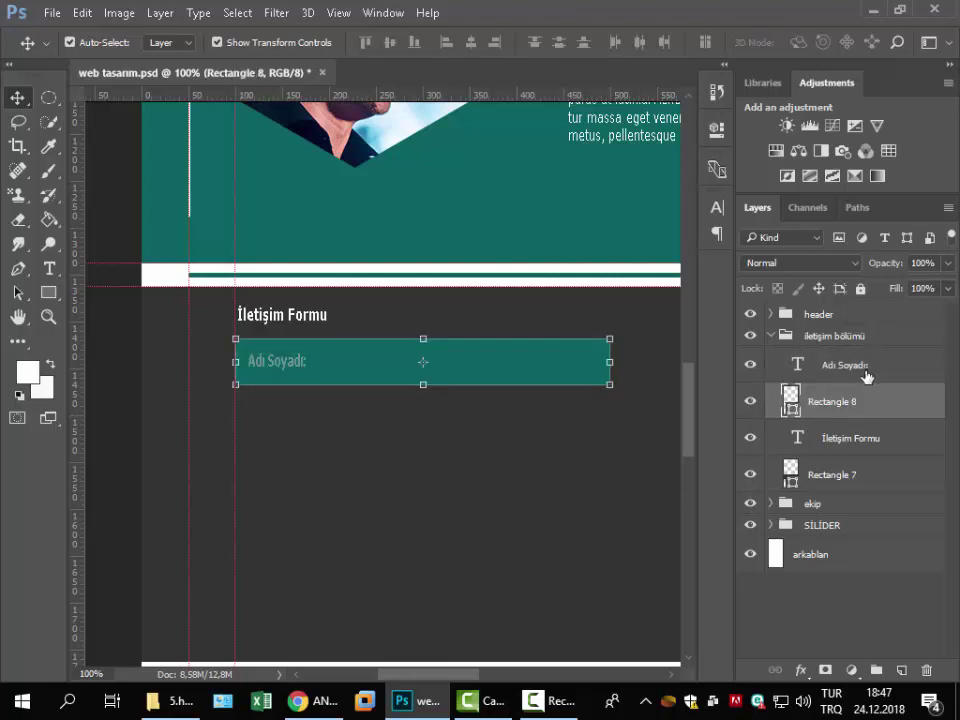
key(ctrl)
ctrl+click(867, 372)
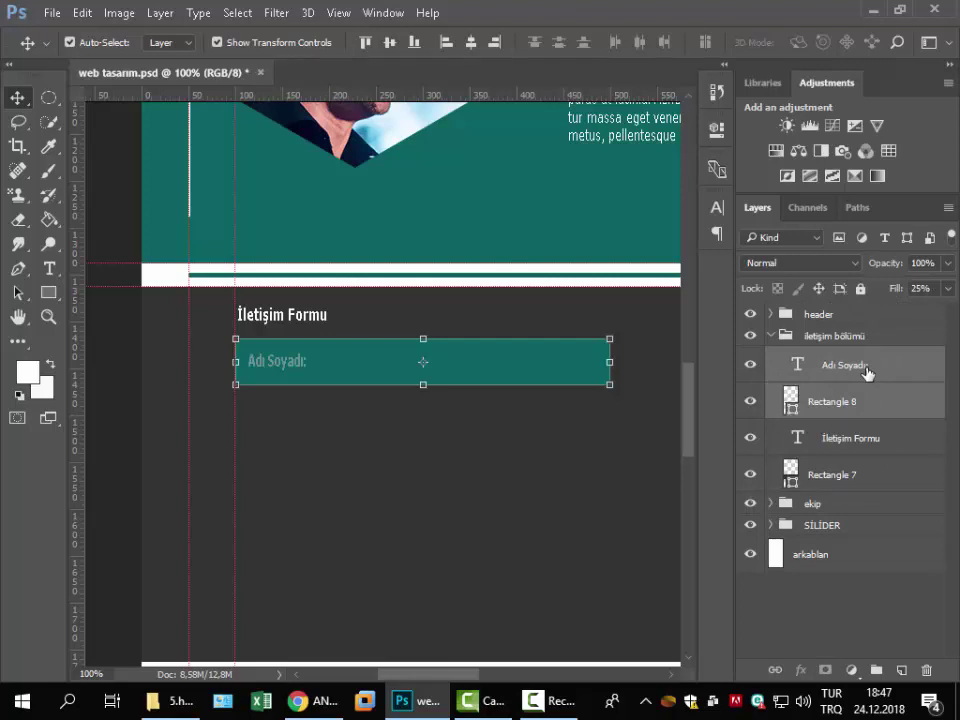
click(792, 402)
- Make the field rectangle 40 px tall and centre its label vertically
click(716, 136)
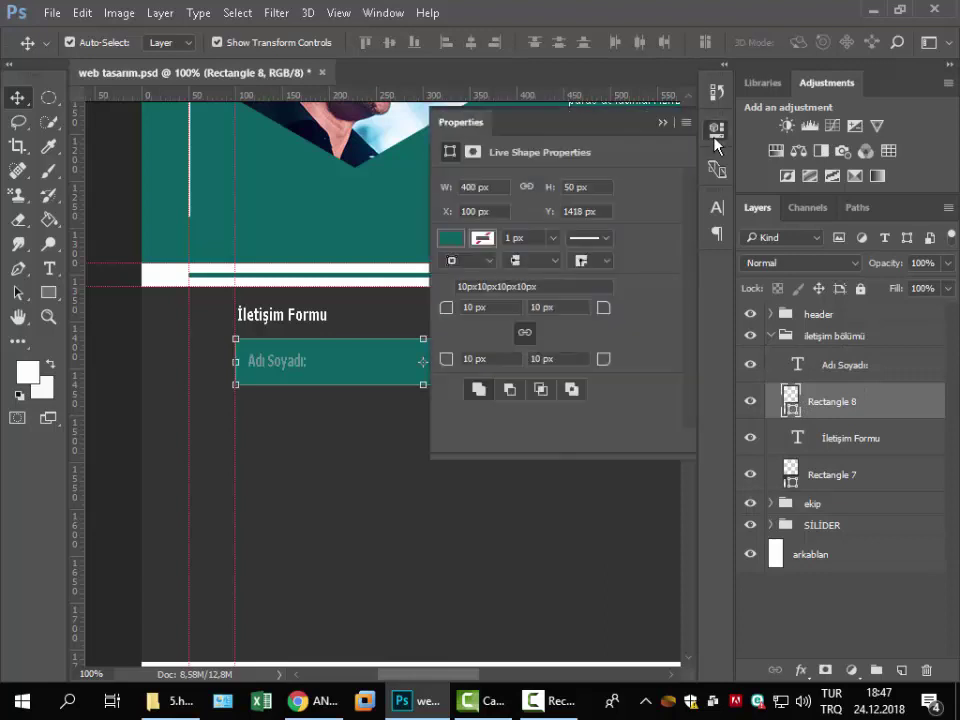
click(568, 187)
text(4)
key(Return)
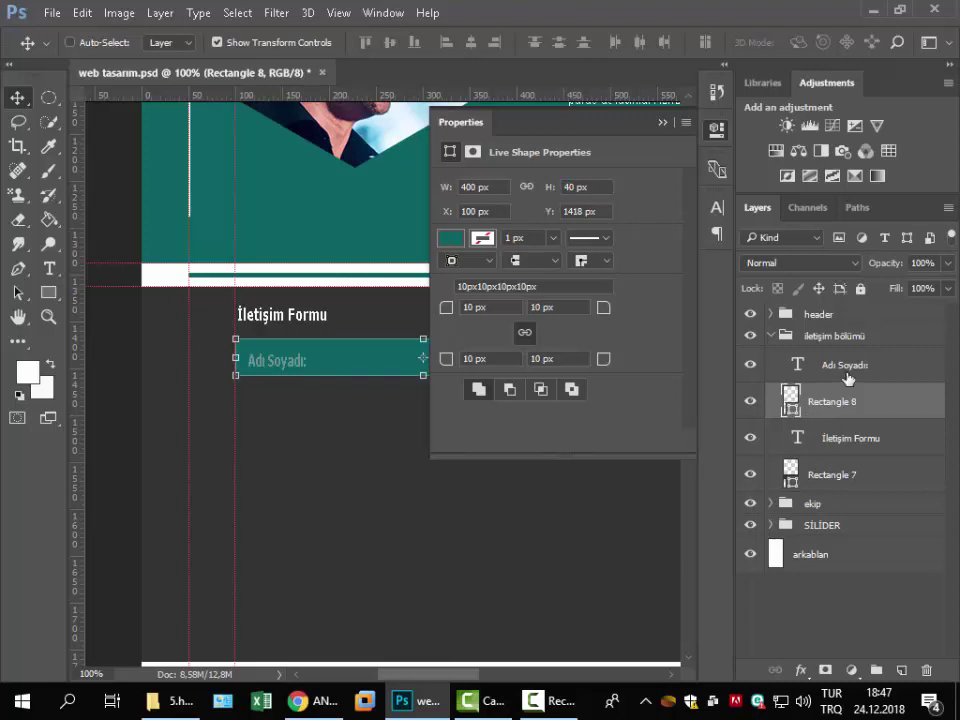
shift+click(793, 372)
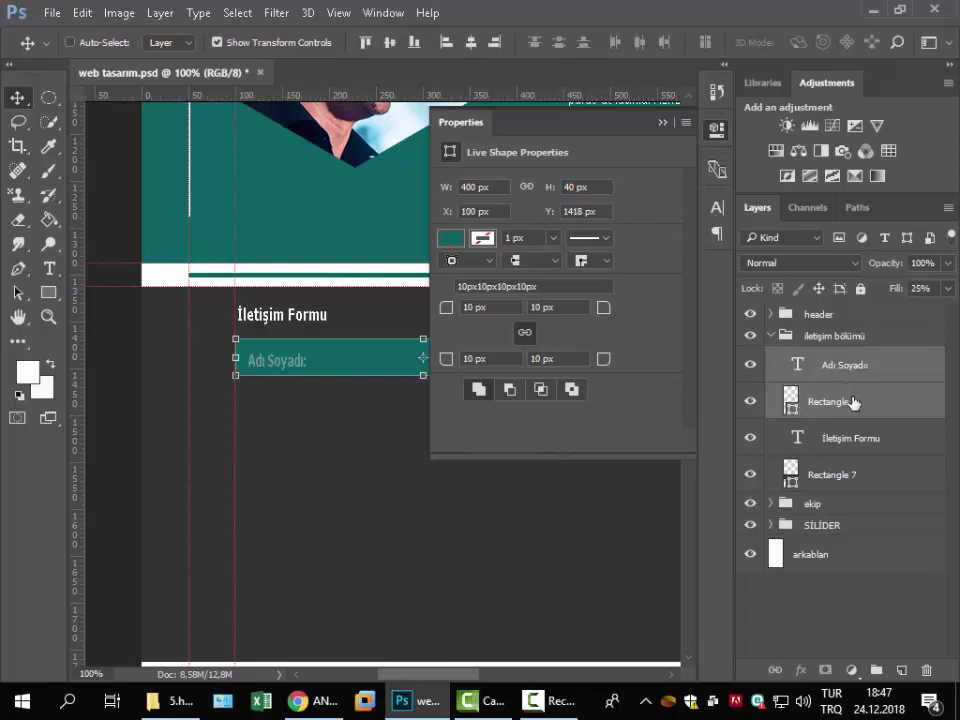
click(389, 42)
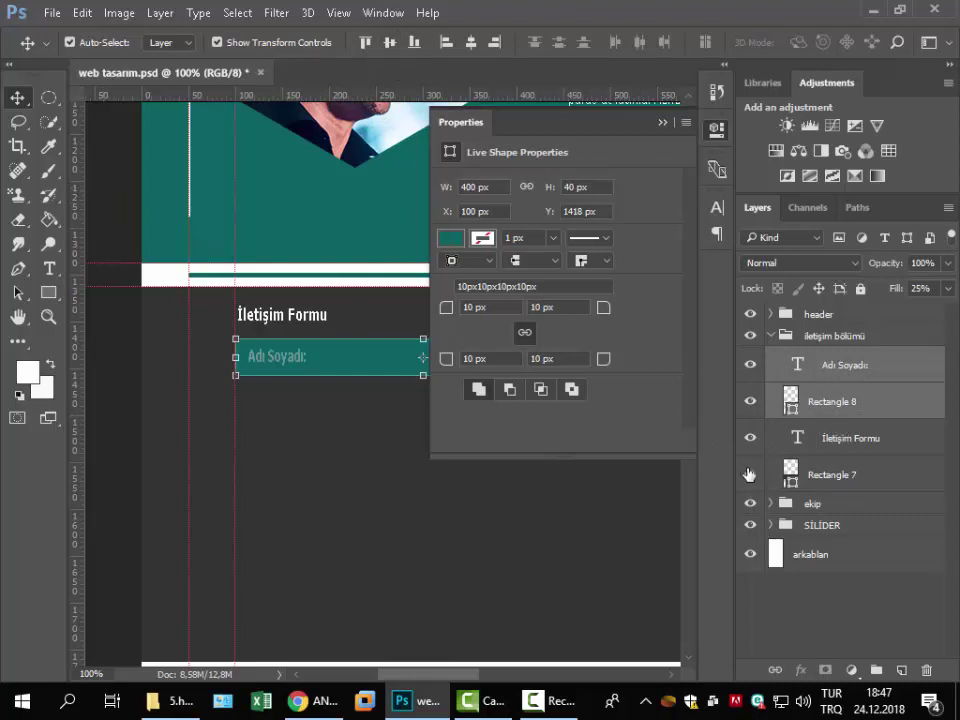
- Duplicate the field and label, placing the copy 20 px below the first
key(ctrl)
key(ctrl+j)
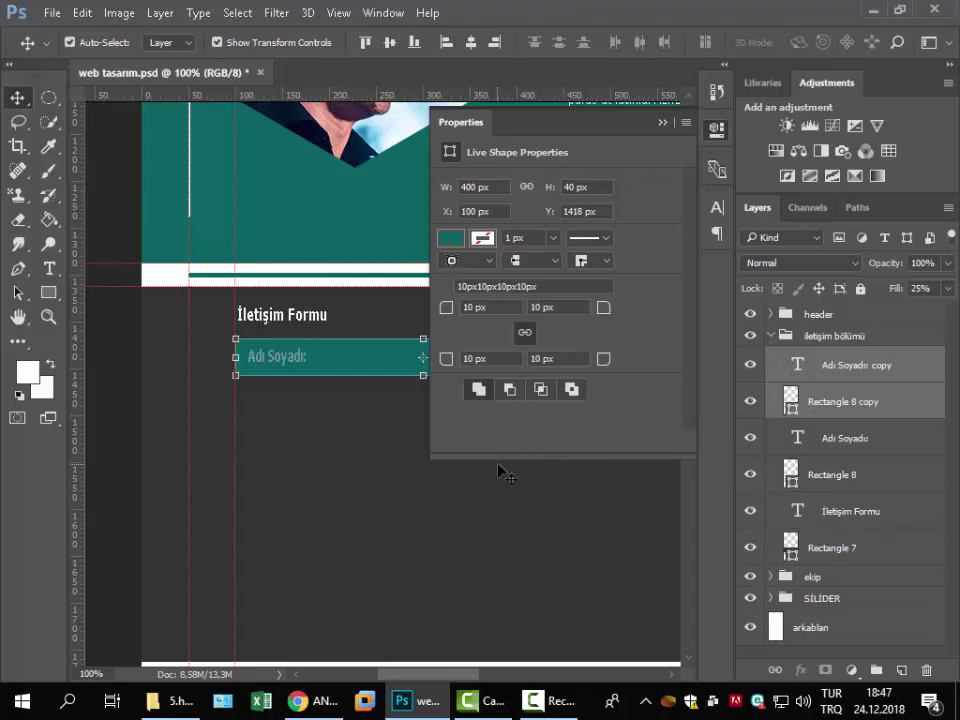
key(Down)
key(Down)
key(Down)
key(Down)
key(Down)
key(Down)
key(Down)
key(Down)
key(Down)
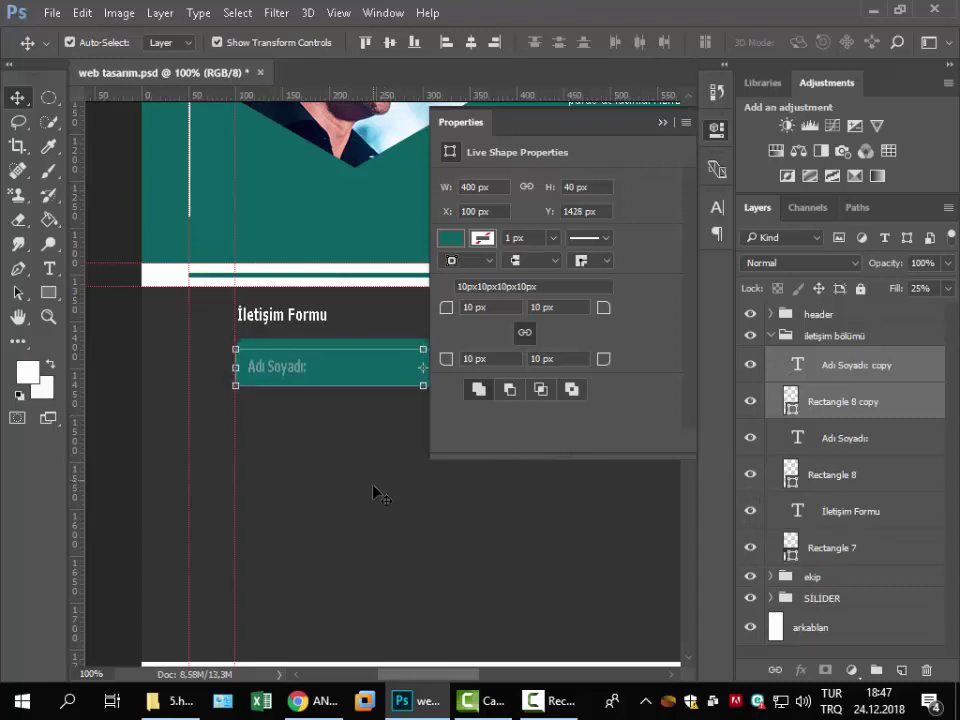
key(Down)
key(Down)
key(Down)
key(Down)
key(Down)
key(Down)
key(Down)
key(Down)
key(Down)
key(Down)
key(Down)
key(Down)
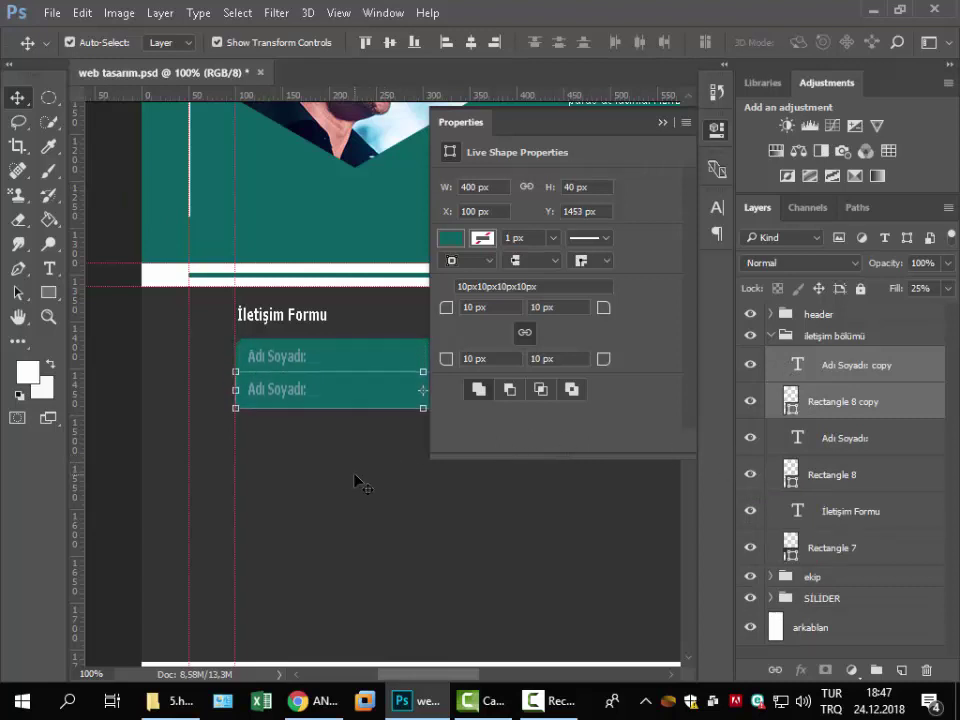
key(Down)
key(Down)
key(Down)
key(Down)
key(Down)
key(Down)
key(Down)
key(Down)
key(Down)
key(Down)
key(Down)
key(Down)
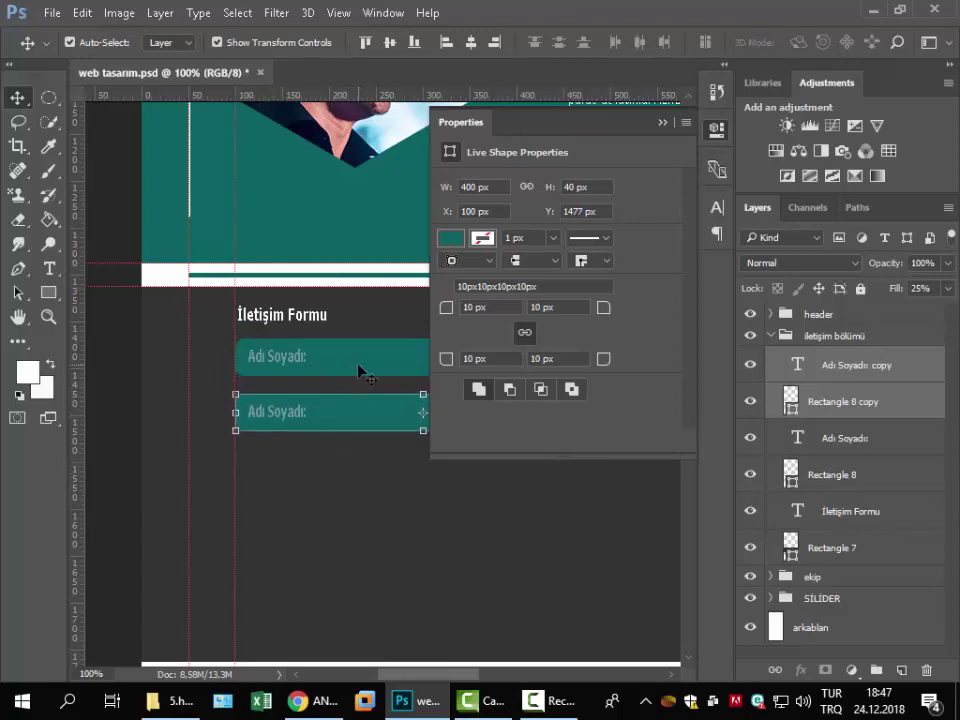
key(Down)
key(Down)
click(662, 123)
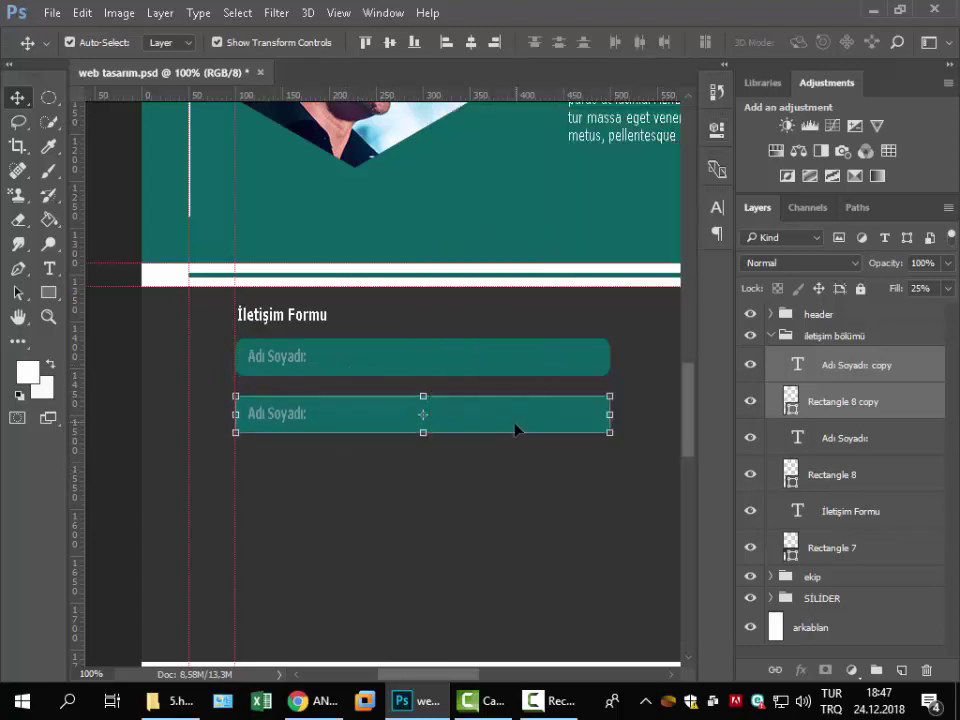
click(843, 404)
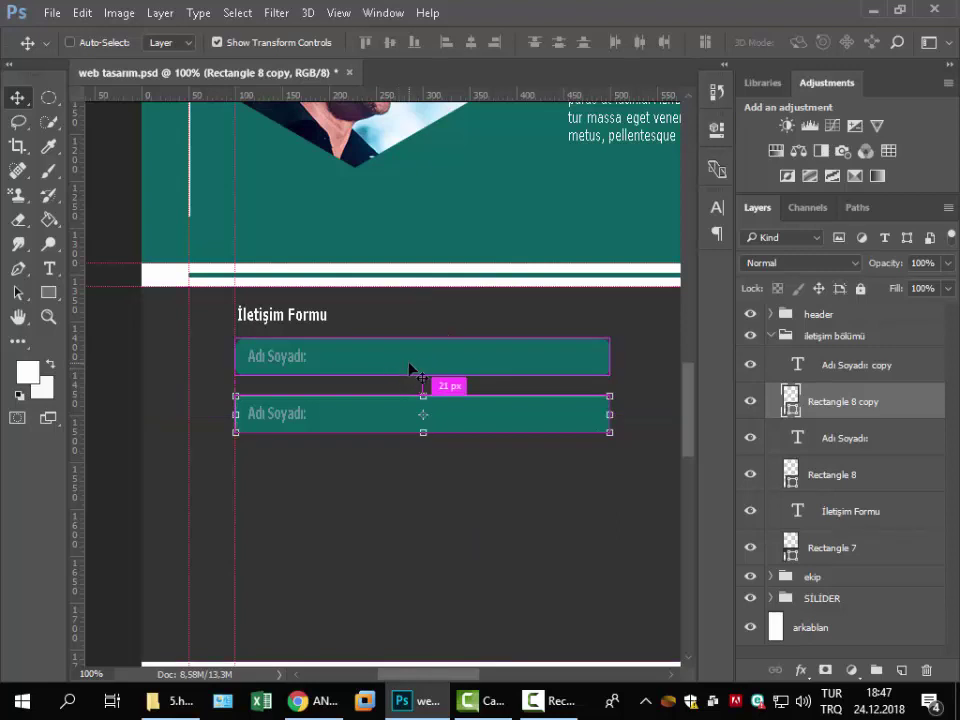
ctrl+click(843, 378)
key(Up)
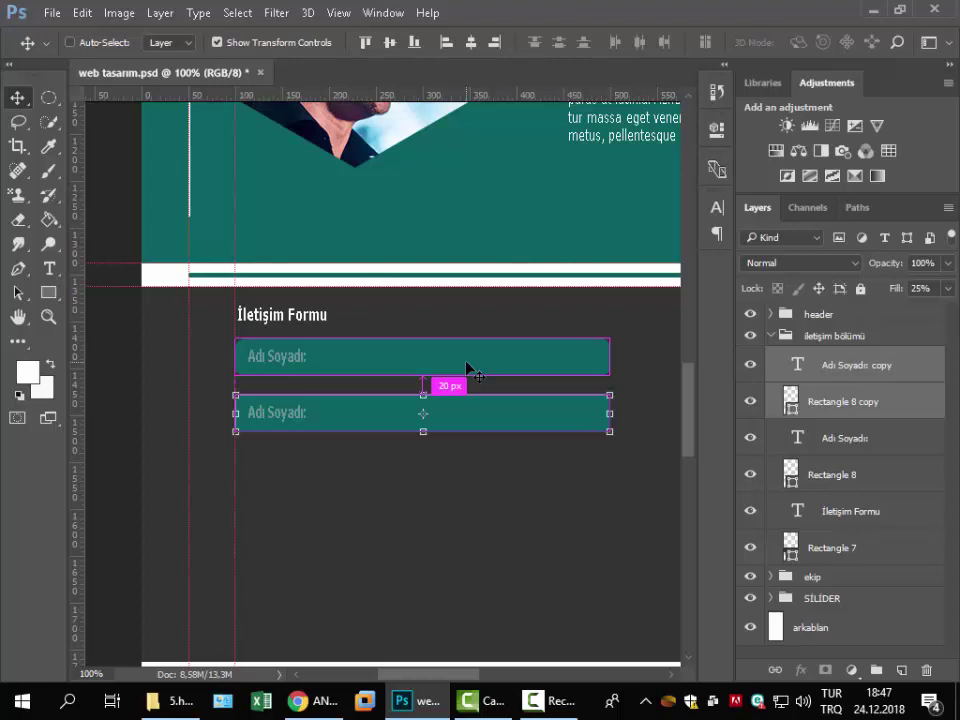
- Create a third field 20 px below the second
key(ctrl)
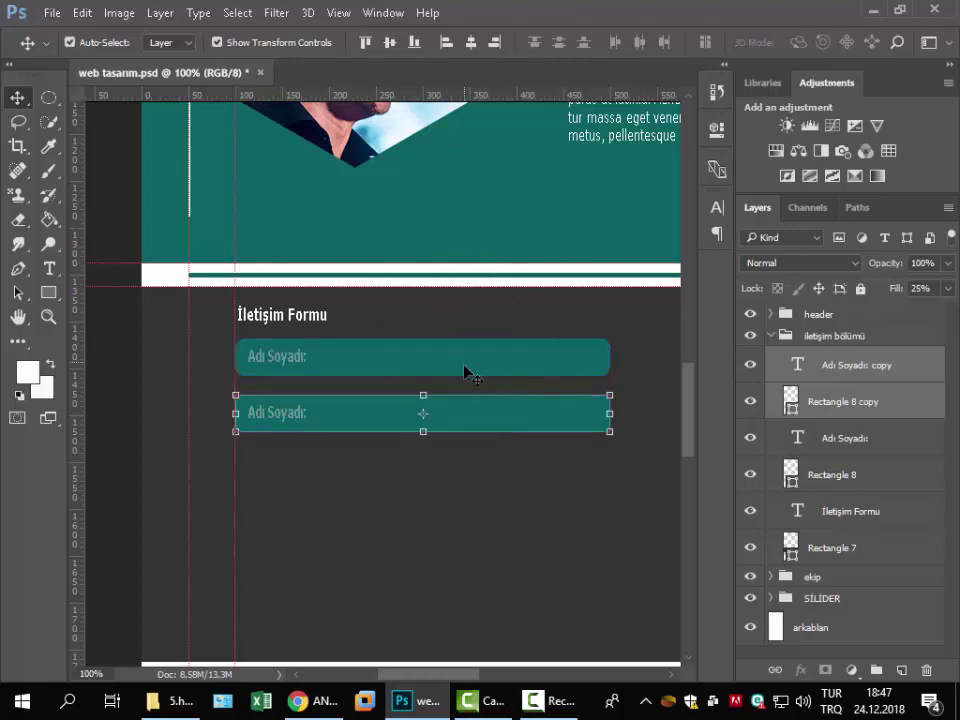
key(alt+Down)
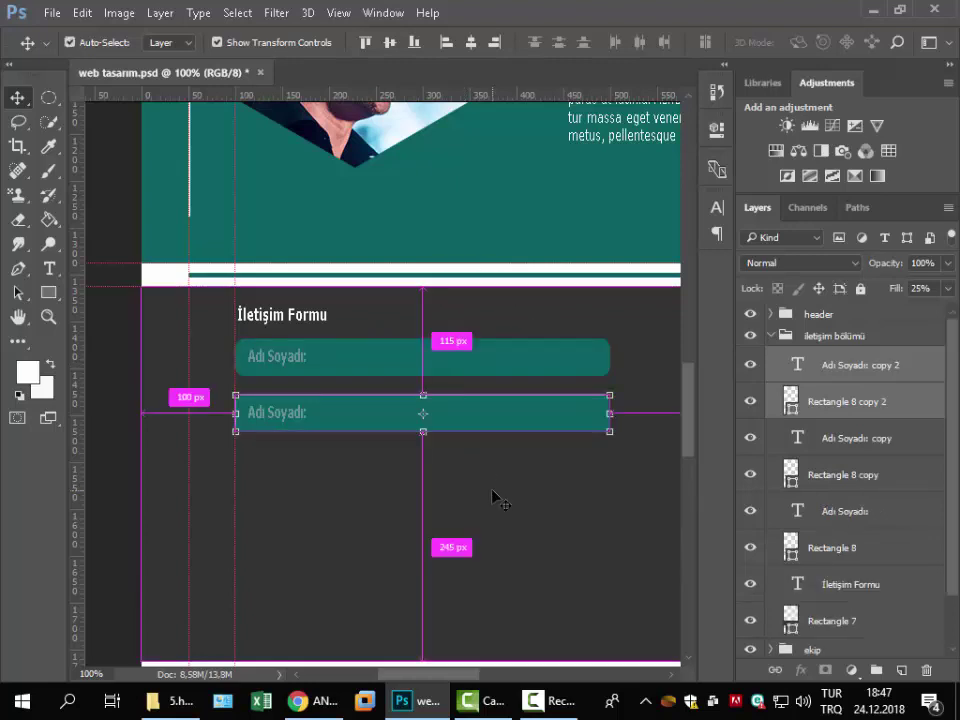
key(Down)
key(Down)
key(Down)
key(Down)
key(Down)
key(Down)
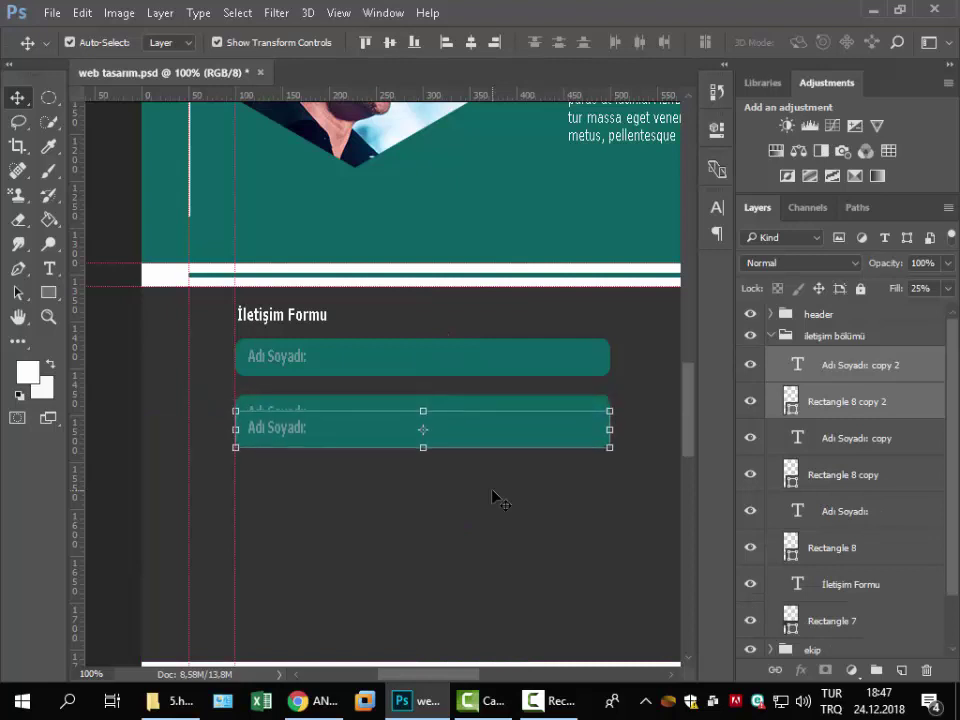
key(Down)
key(Down)
key(Down)
key(Down)
key(Down)
key(Down)
key(Down)
key(Down)
key(Down)
key(Down)
key(Down)
key(Down)
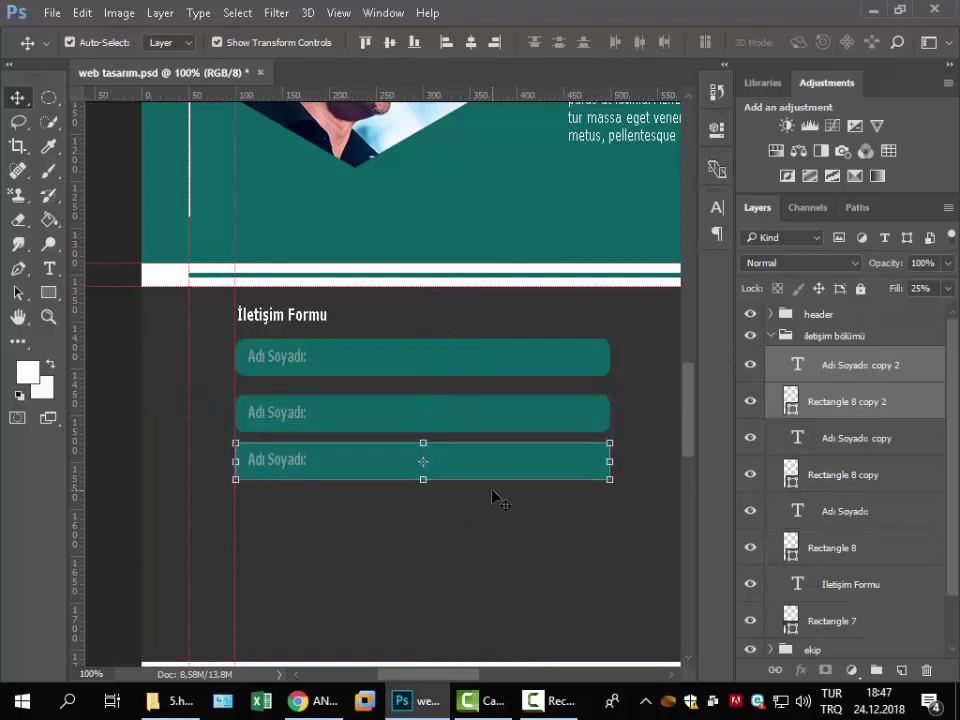
key(Down)
key(Down)
key(Down)
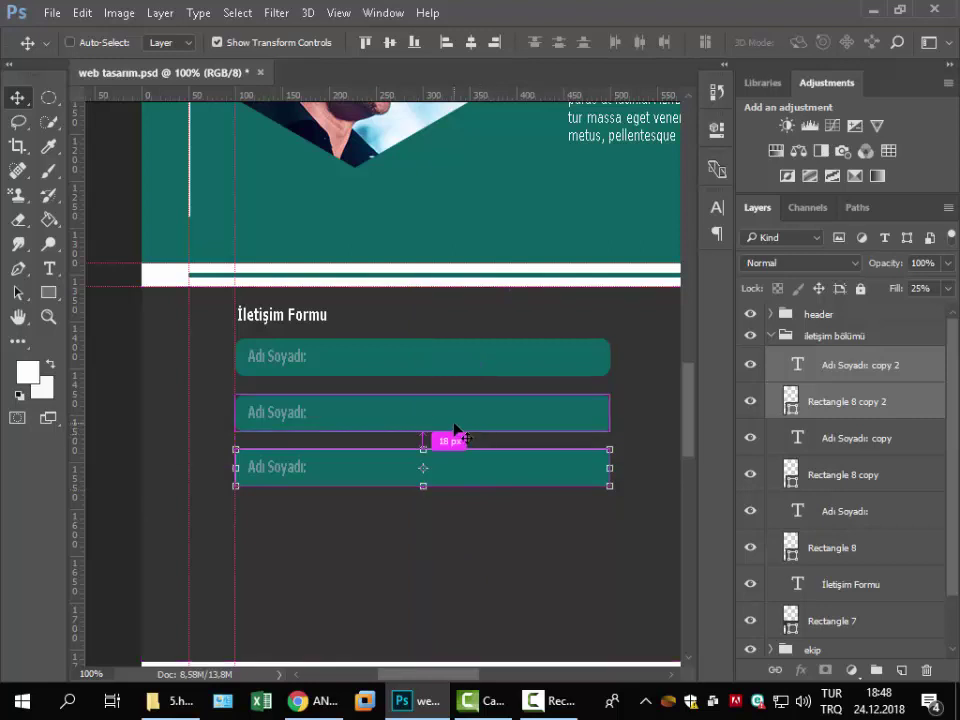
key(Down)
key(Down)
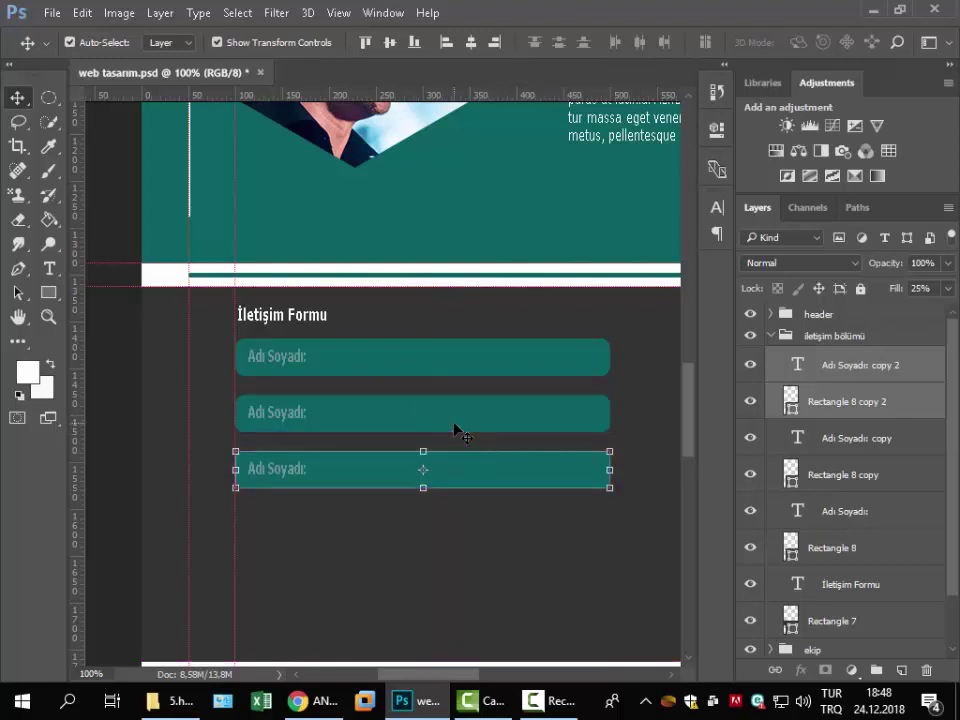
- Create a fourth field 20 px below the third
key(alt+Down)
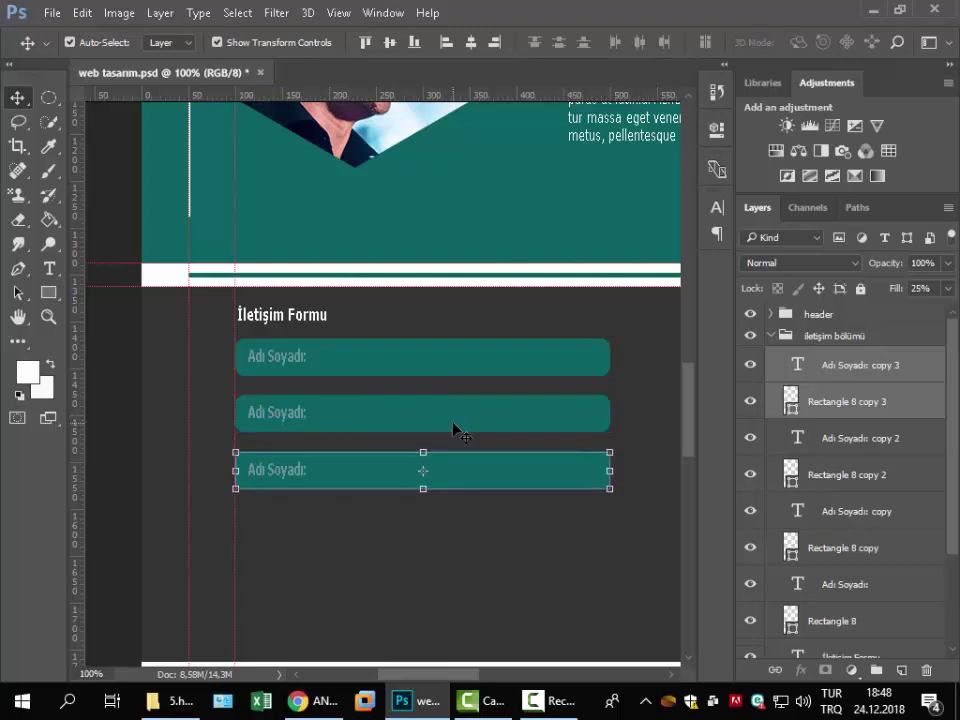
key(Down)
key(Down)
key(Down)
key(Down)
key(Down)
key(Down)
key(Down)
key(Down)
key(Down)
key(Down)
key(Down)
key(Down)
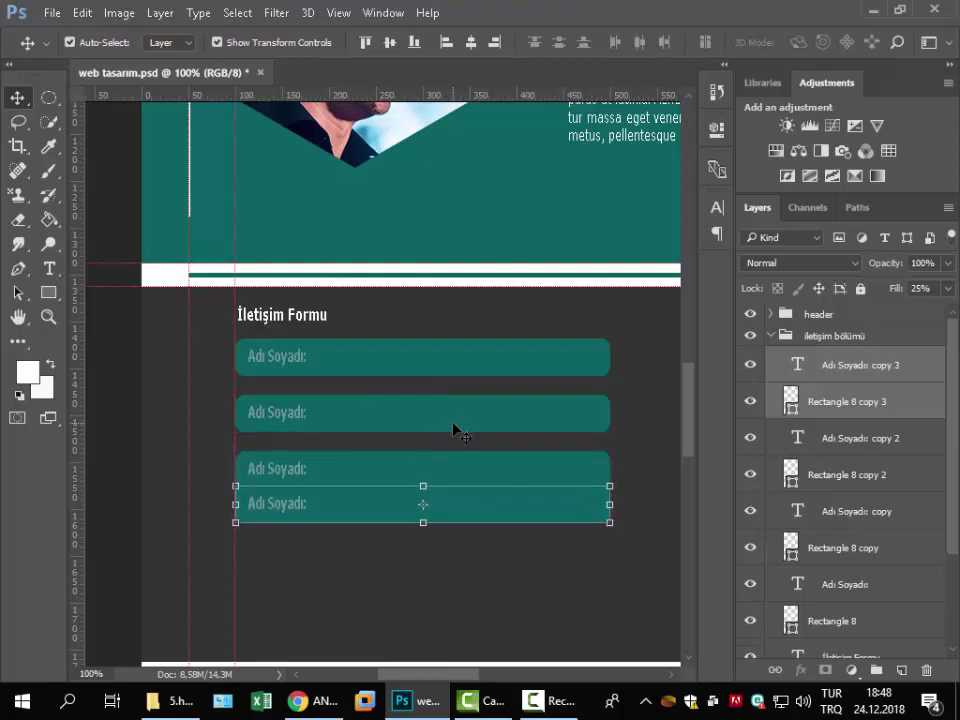
key(Down)
key(Down)
key(Down)
key(Down)
key(Down)
key(Down)
key(Down)
key(Down)
key(Down)
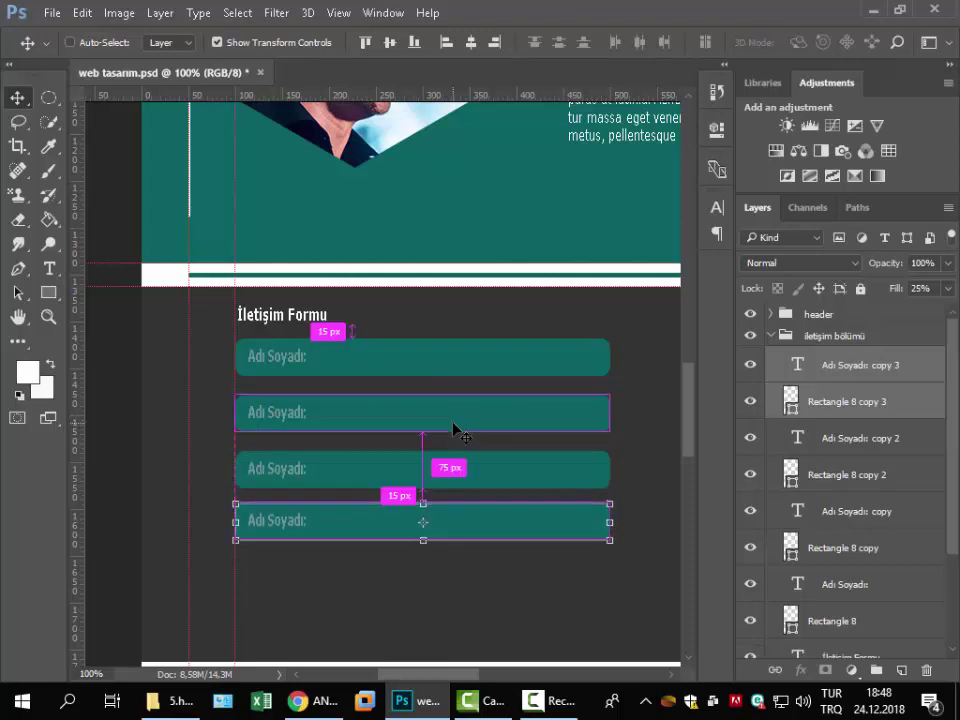
key(Down)
key(Down)
key(Down)
key(Down)
key(Down)
key(Down)
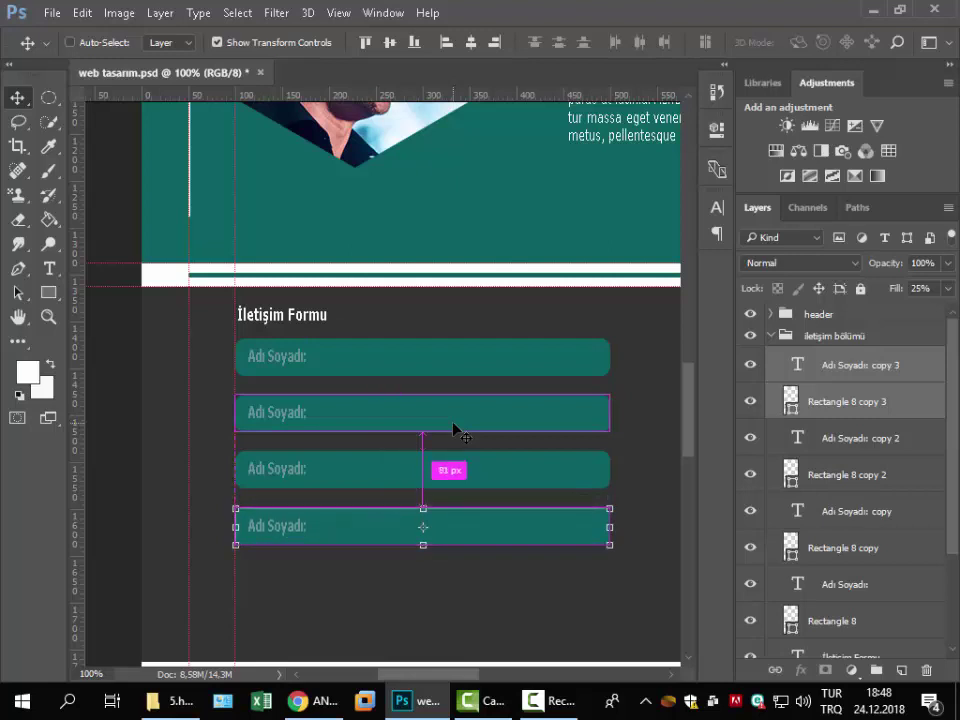
key(Up)
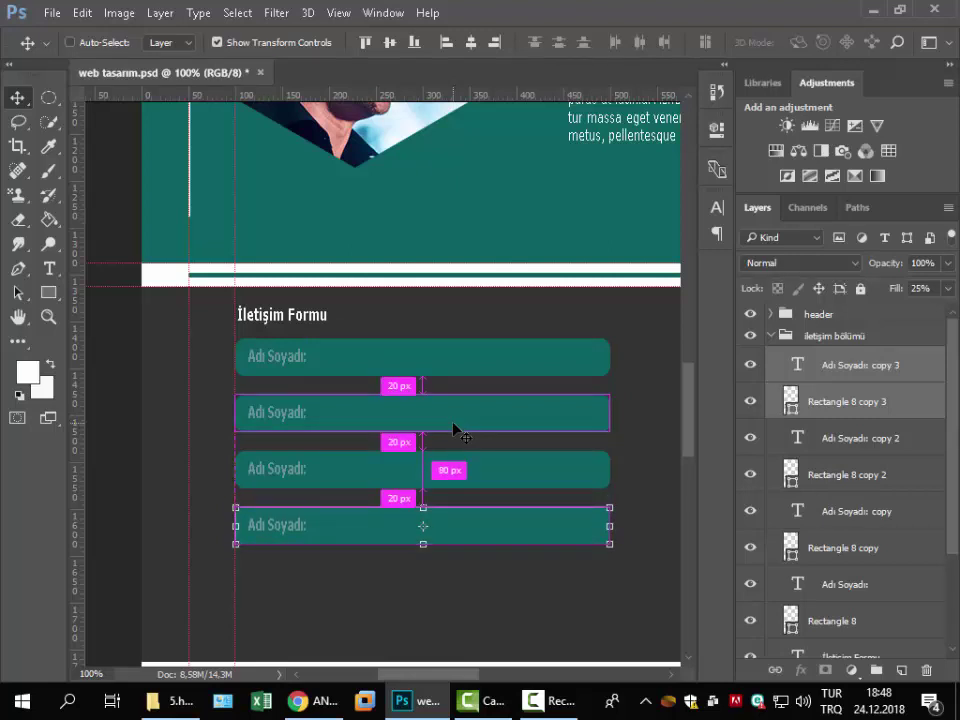
- Create a fifth field 20 px below the fourth
key(ctrl)
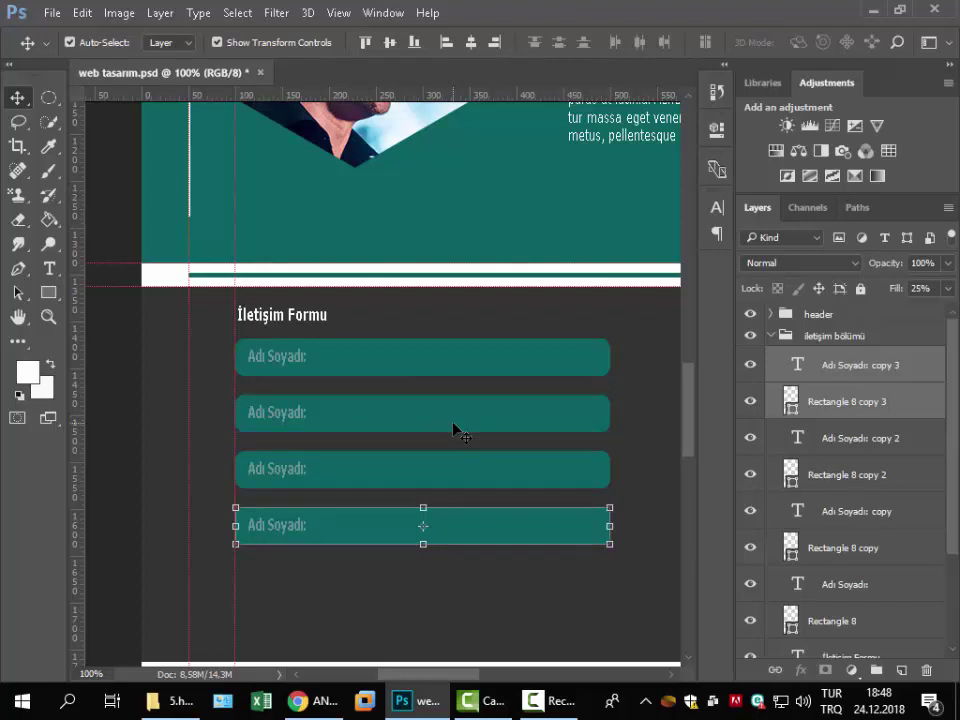
key(ctrl+j)
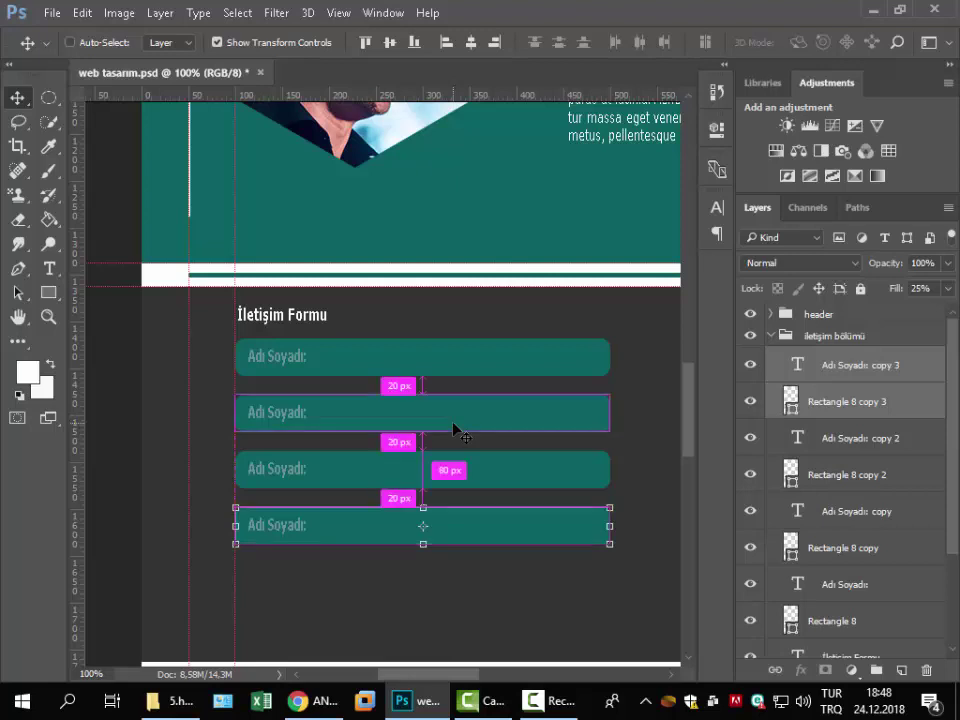
key(Down)
key(Down)
key(Down)
key(Down)
key(Down)
key(Down)
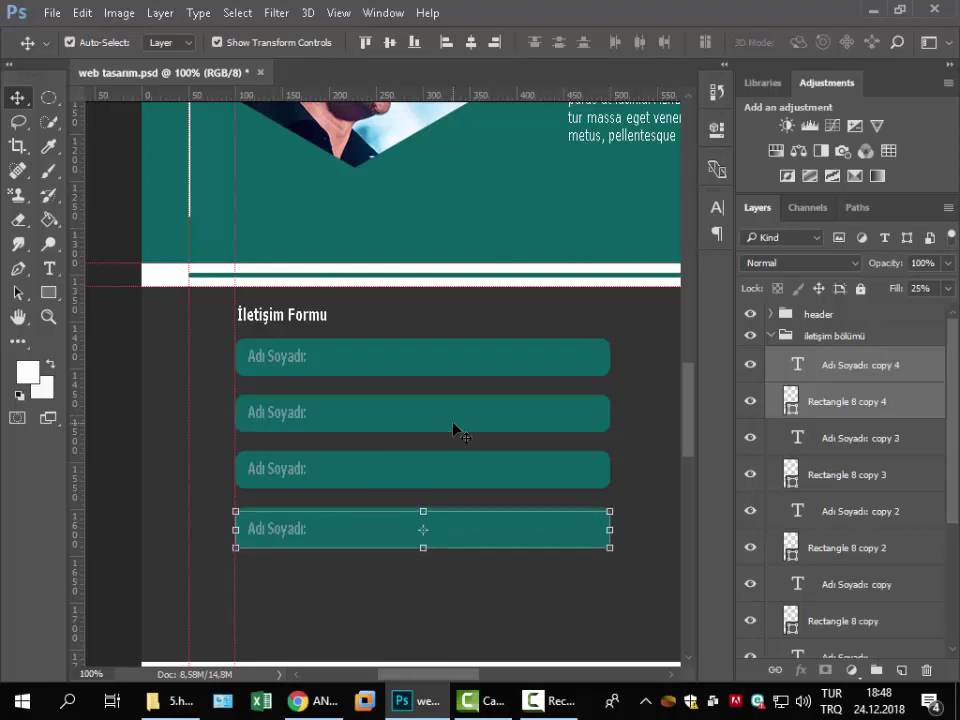
key(Down)
key(Down)
key(Down)
key(Down)
key(Down)
key(Down)
key(Down)
key(Down)
key(Down)
key(Down)
key(Down)
key(Down)
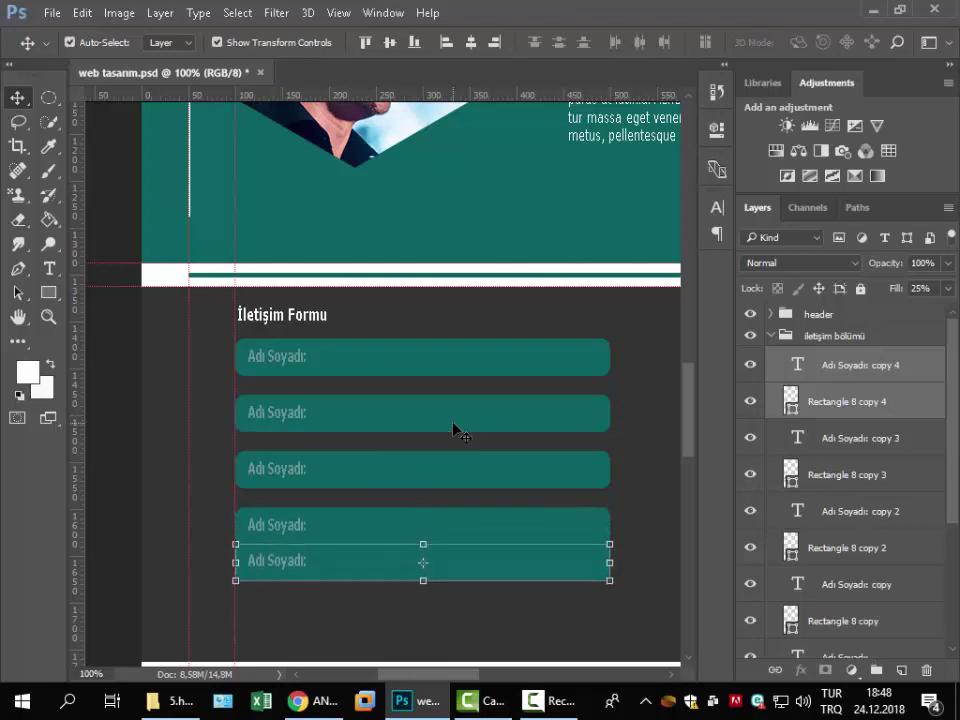
key(Down)
key(Down)
key(Down)
key(ctrl)
key(Down)
key(Down)
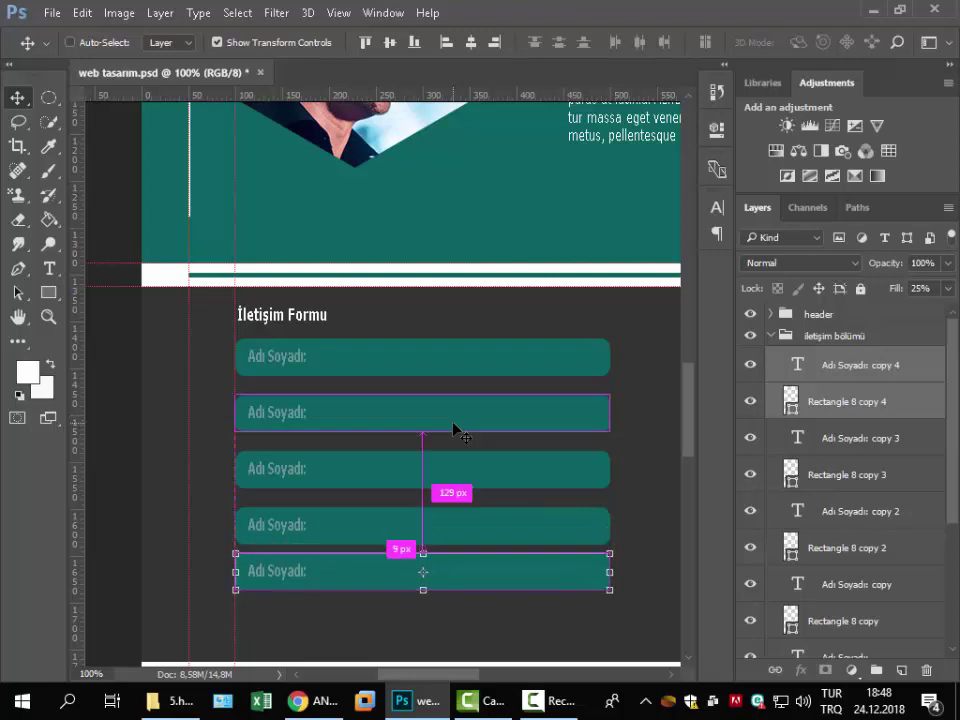
key(Down)
key(Down)
key(Down)
key(Down)
key(Down)
key(Down)
key(Down)
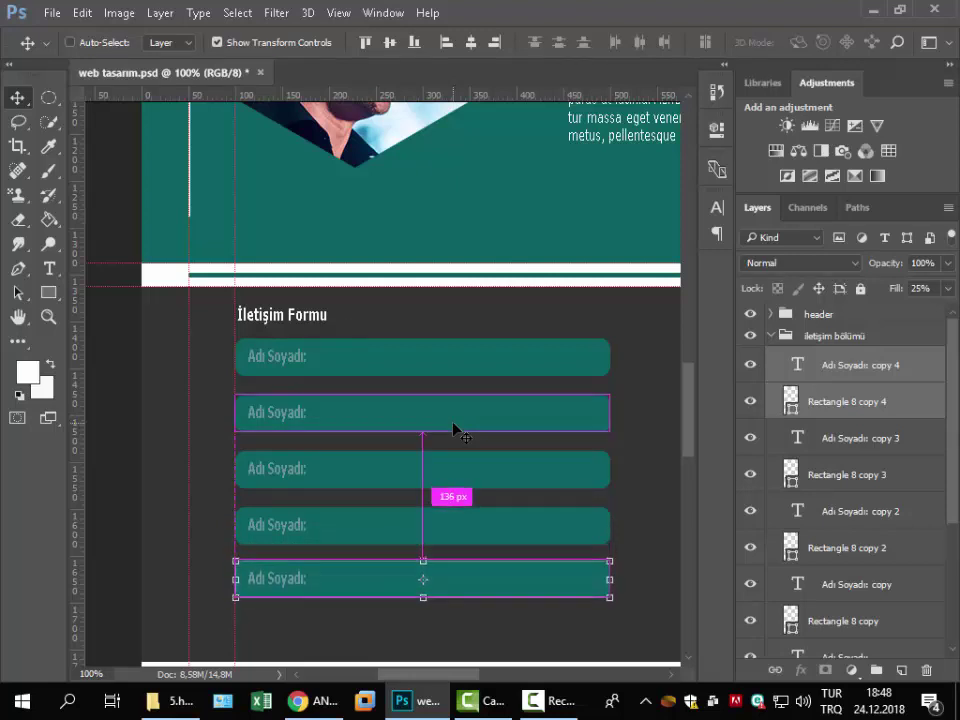
key(Down)
key(Down)
key(Down)
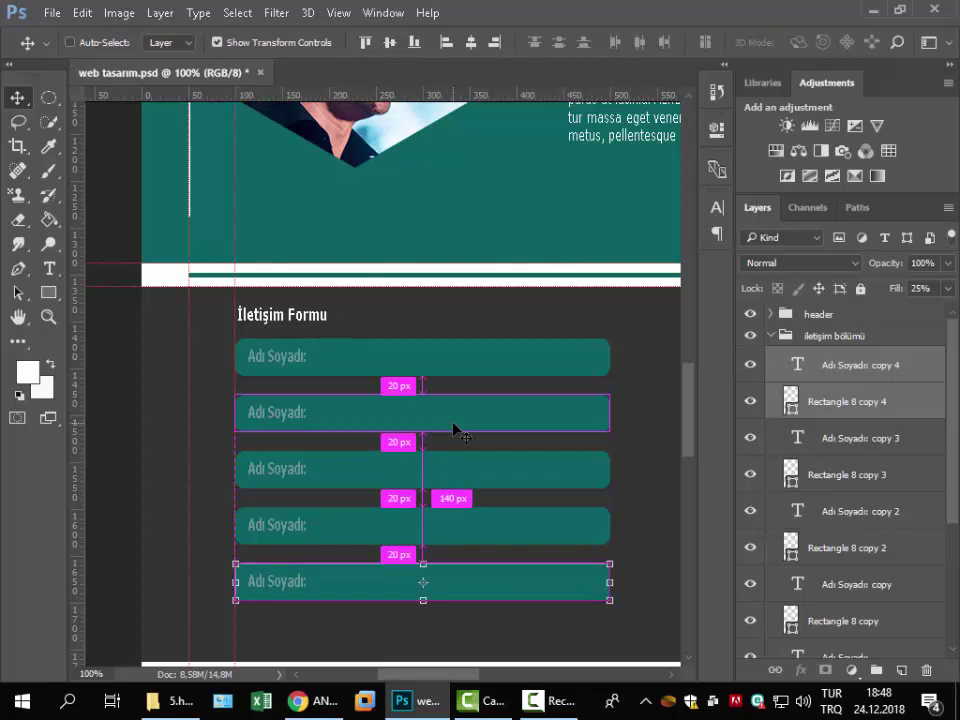
key(ctrl)
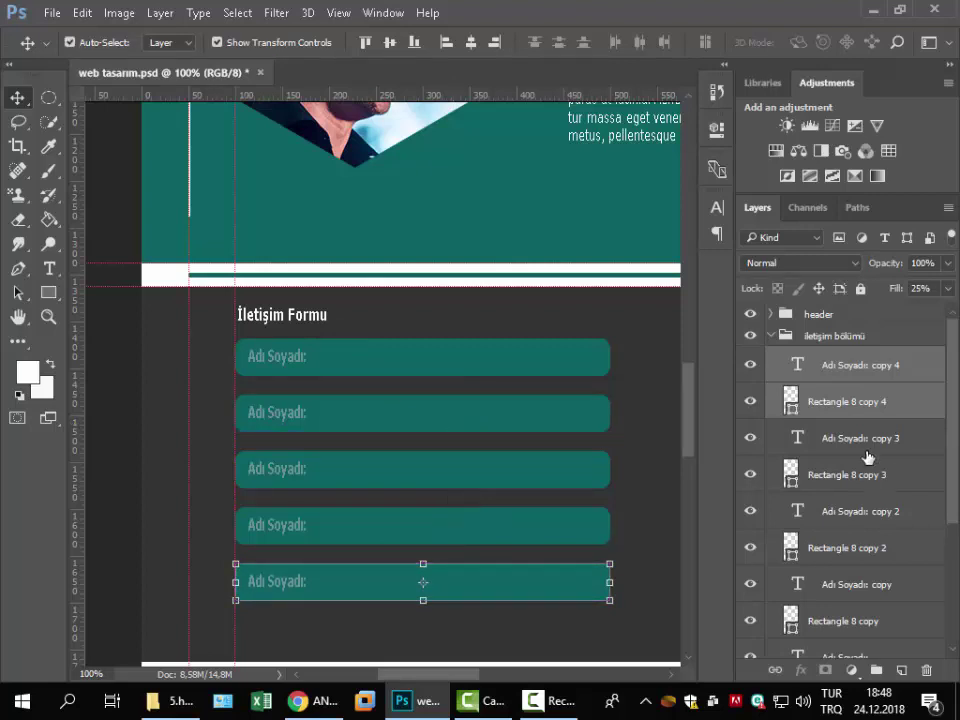
- Relabel the second field 'Mail Adresi:'
scroll(852, 550, down, 1)
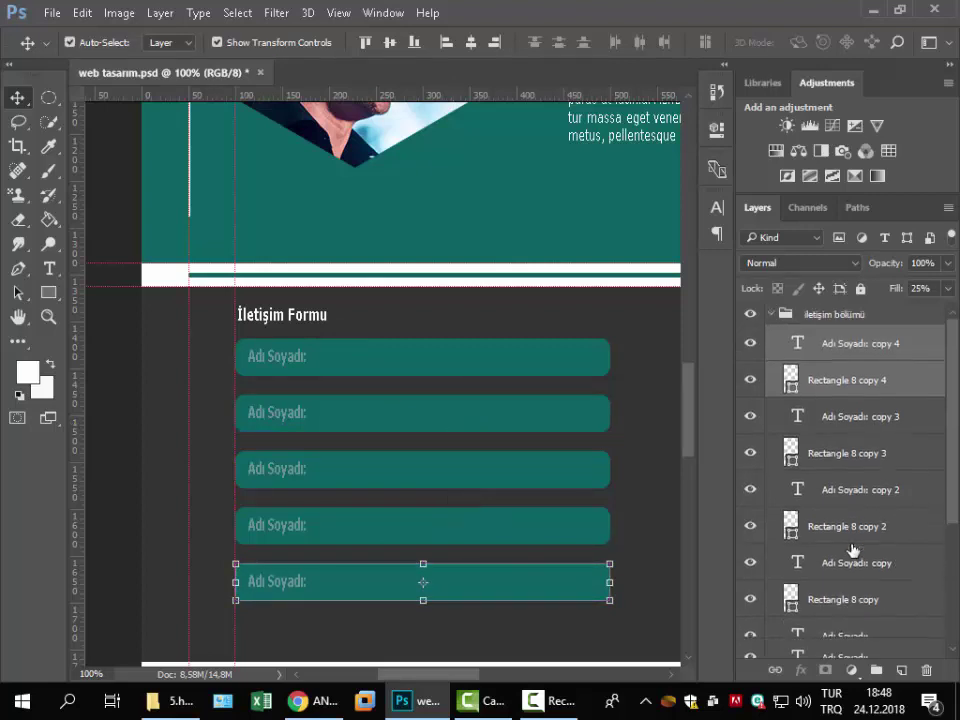
scroll(852, 549, down, 1)
scroll(883, 620, down, 1)
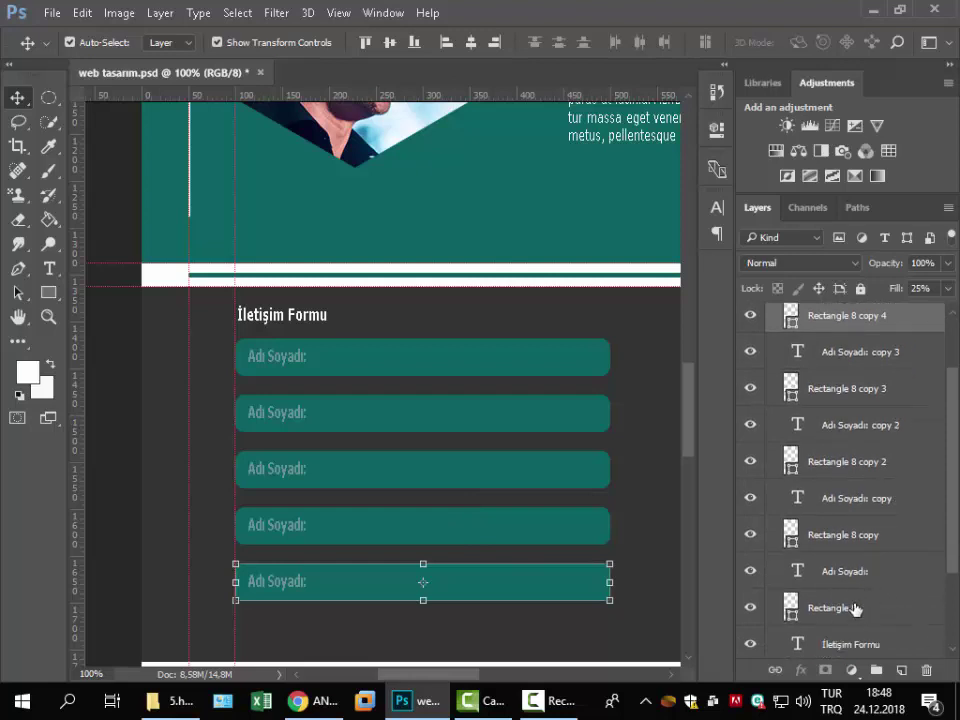
click(851, 500)
click(800, 498)
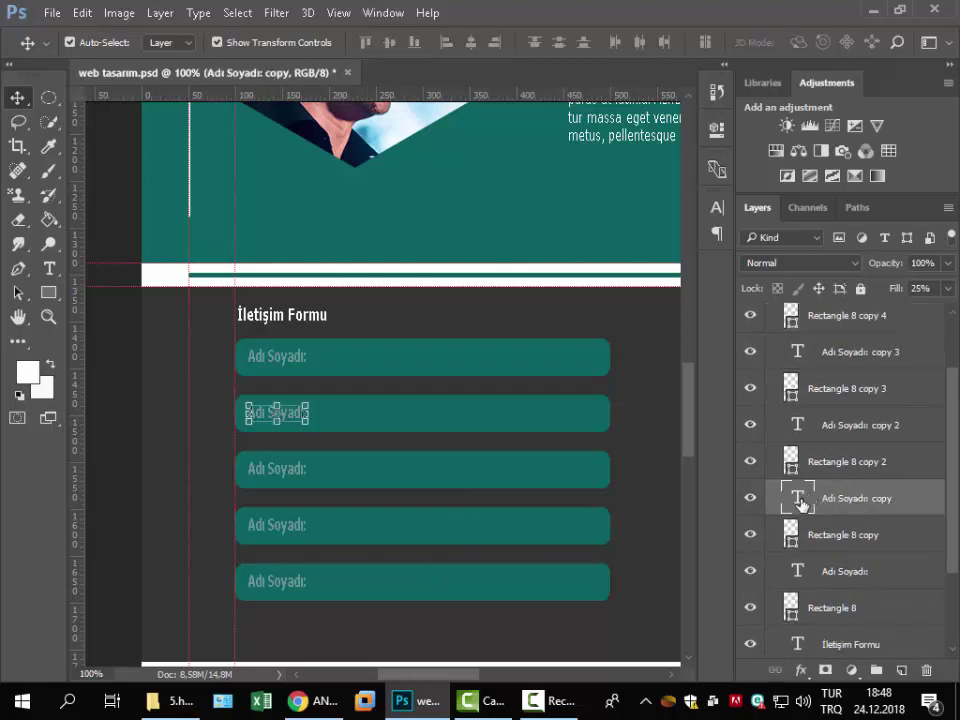
double_click(800, 500)
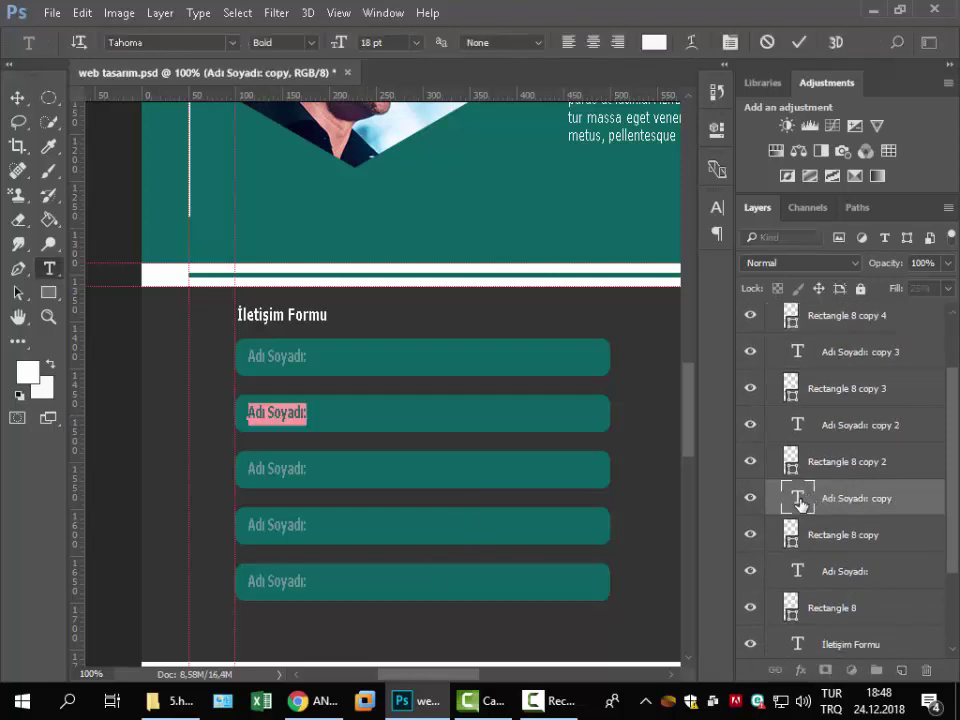
text(Mail)
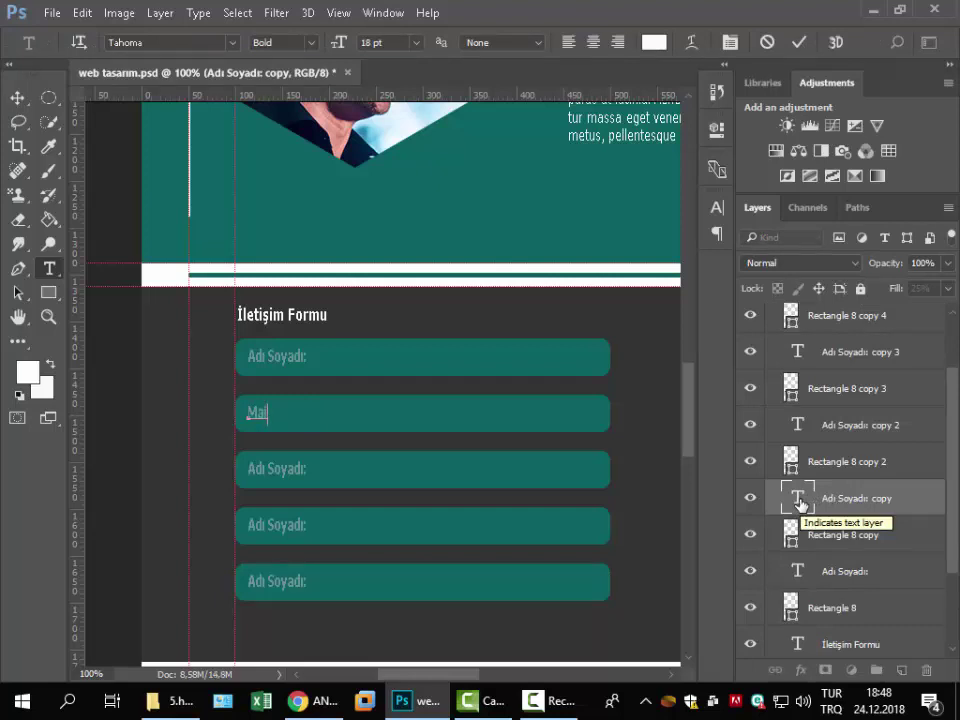
text( Adres)
text(i:)
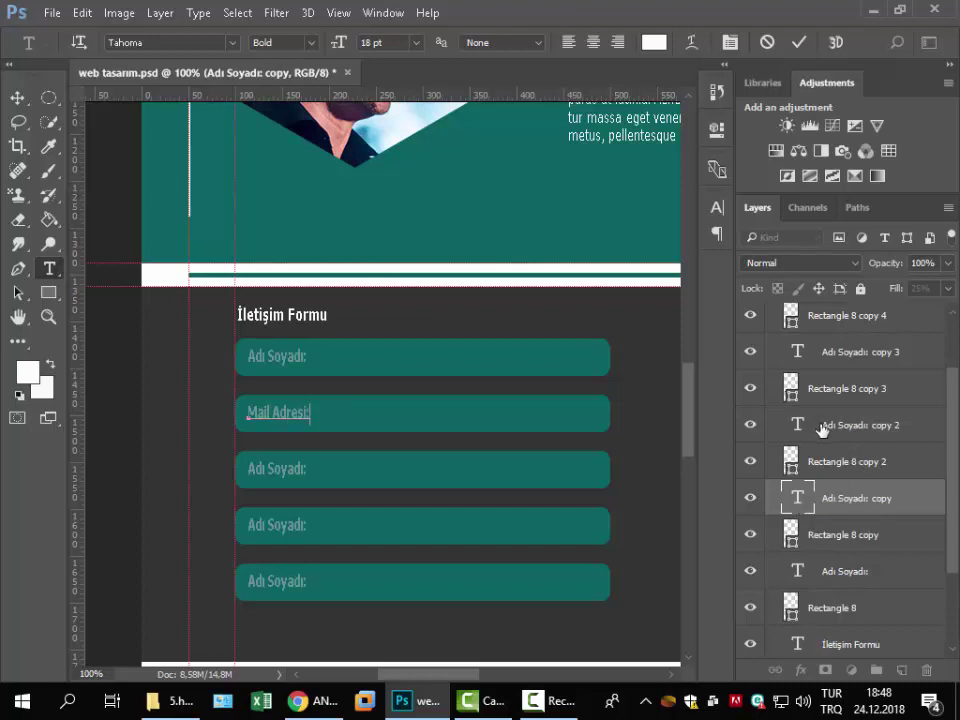
- Relabel the third field 'Telefon Numarası:'
double_click(803, 428)
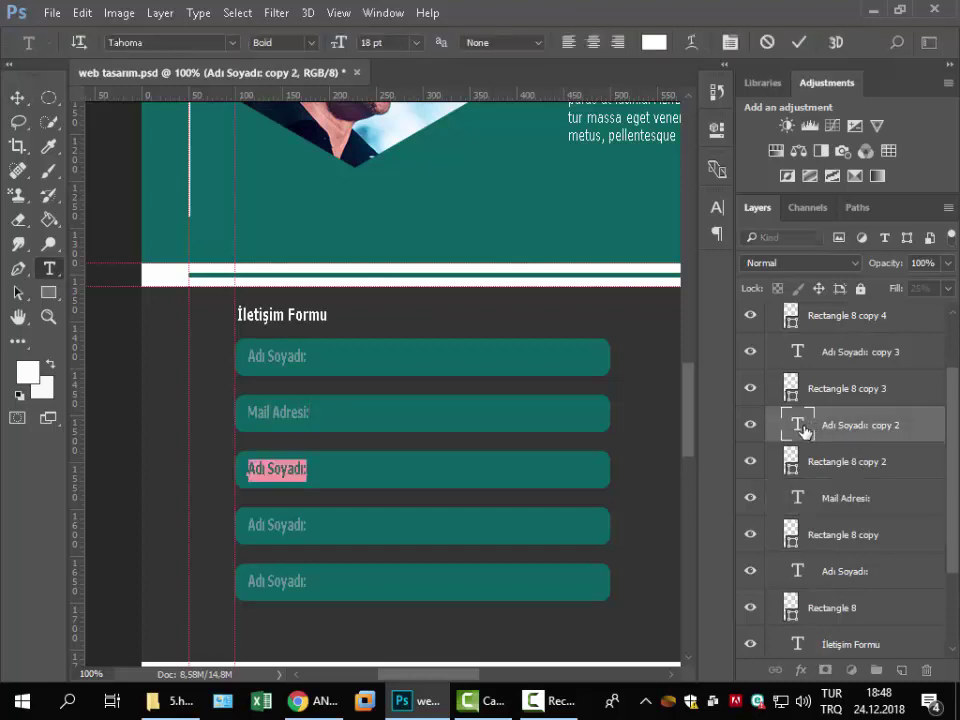
text(Te)
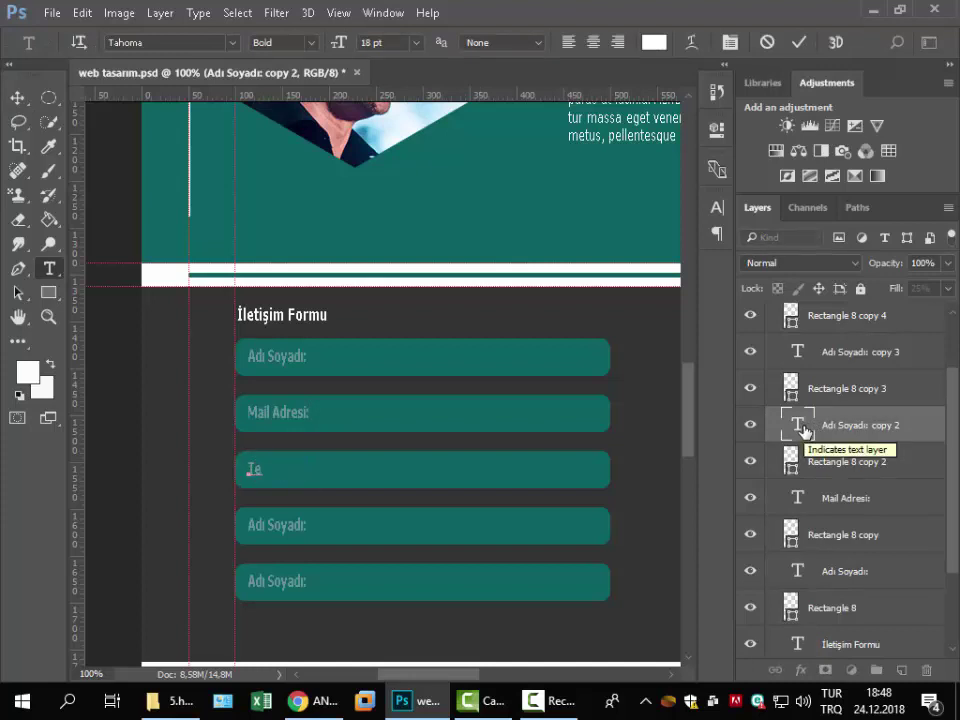
text(leg)
key(BackSpace)
text(fo)
text(n)
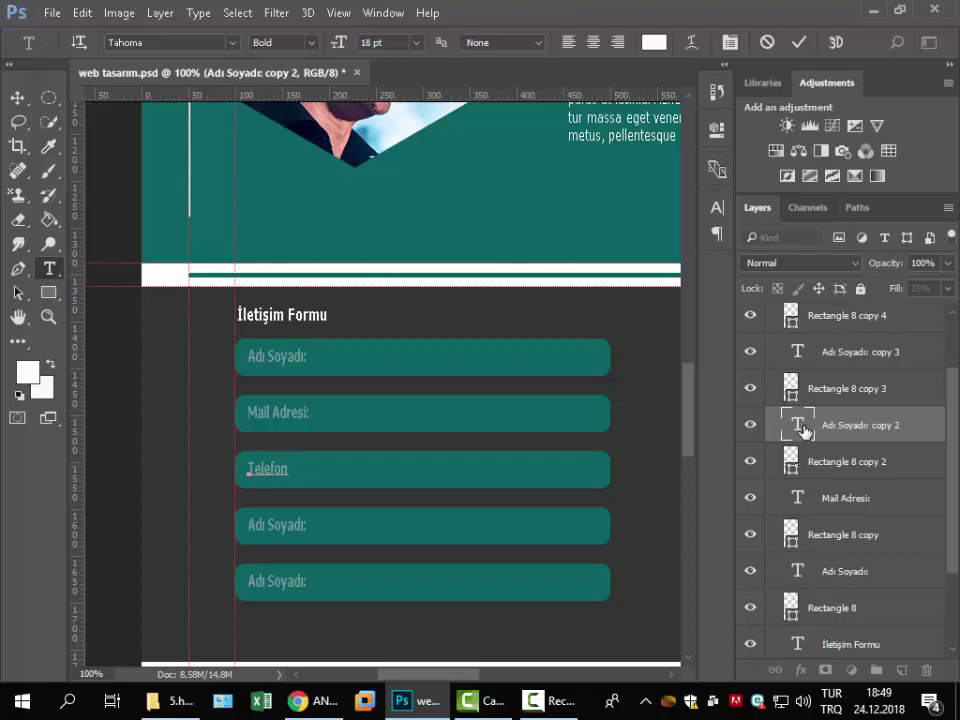
text( Numarası)
text(:)
click(797, 352)
- Relabel the fourth field 'Konu:' and commit the text
double_click(797, 352)
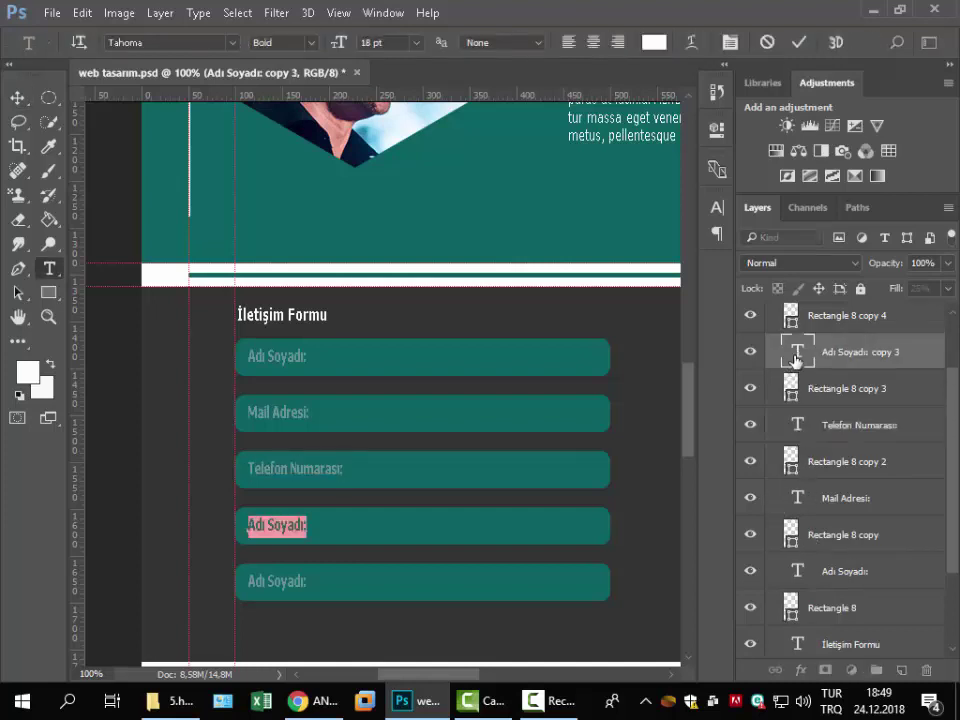
text(Konu)
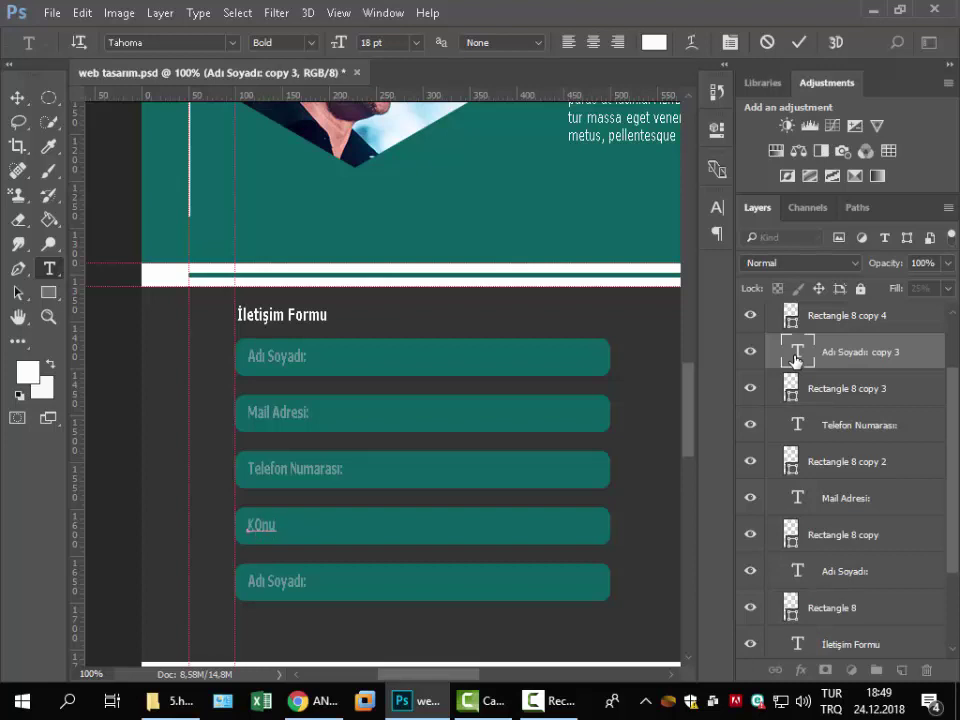
key(BackSpace)
key(BackSpace)
key(BackSpace)
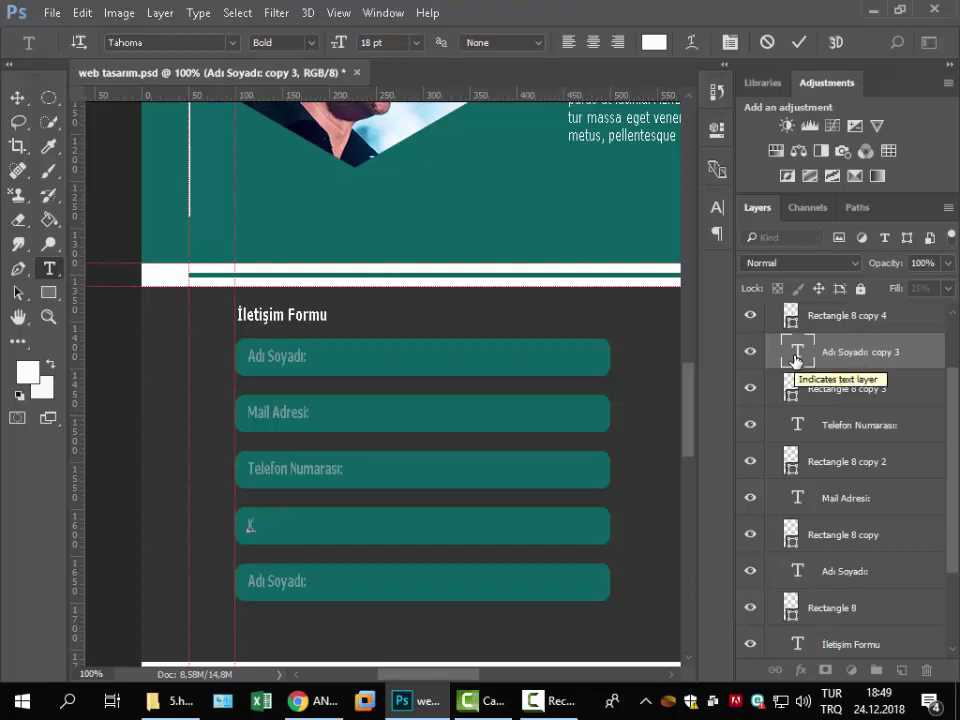
text(onu:)
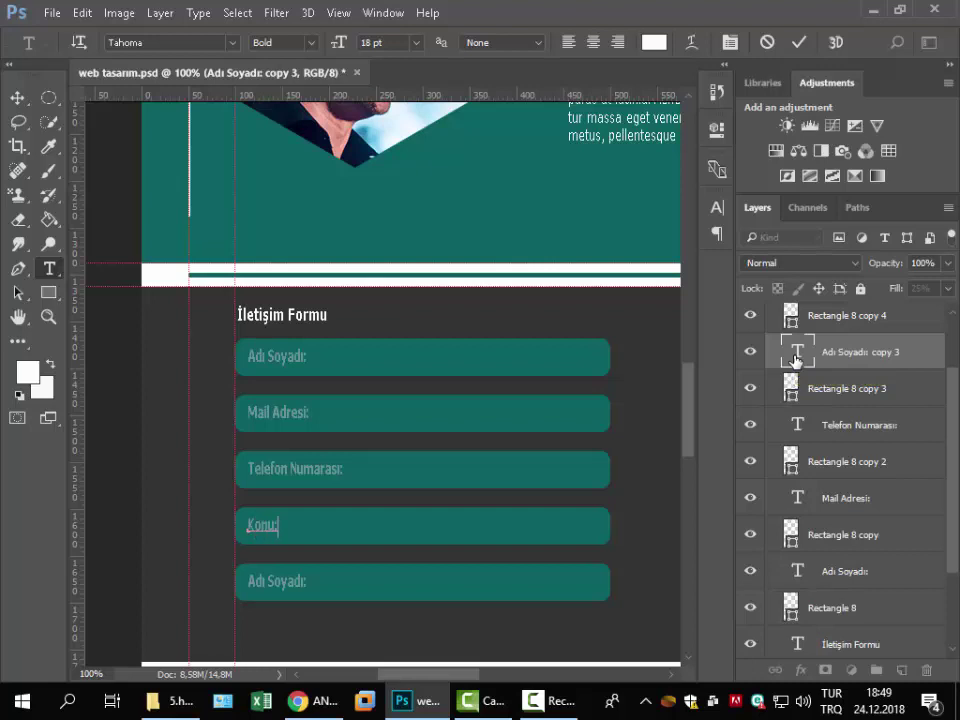
scroll(816, 398, up, 1)
key(ctrl)
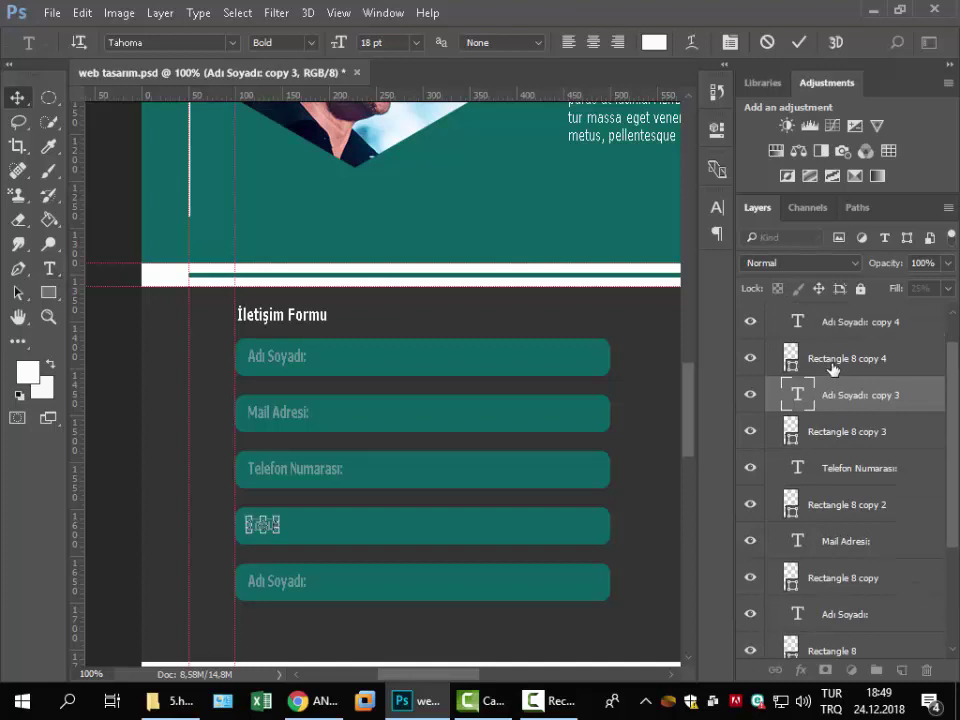
click(833, 369)
- Duplicate the last field with its label and move the copy down
ctrl+click(838, 326)
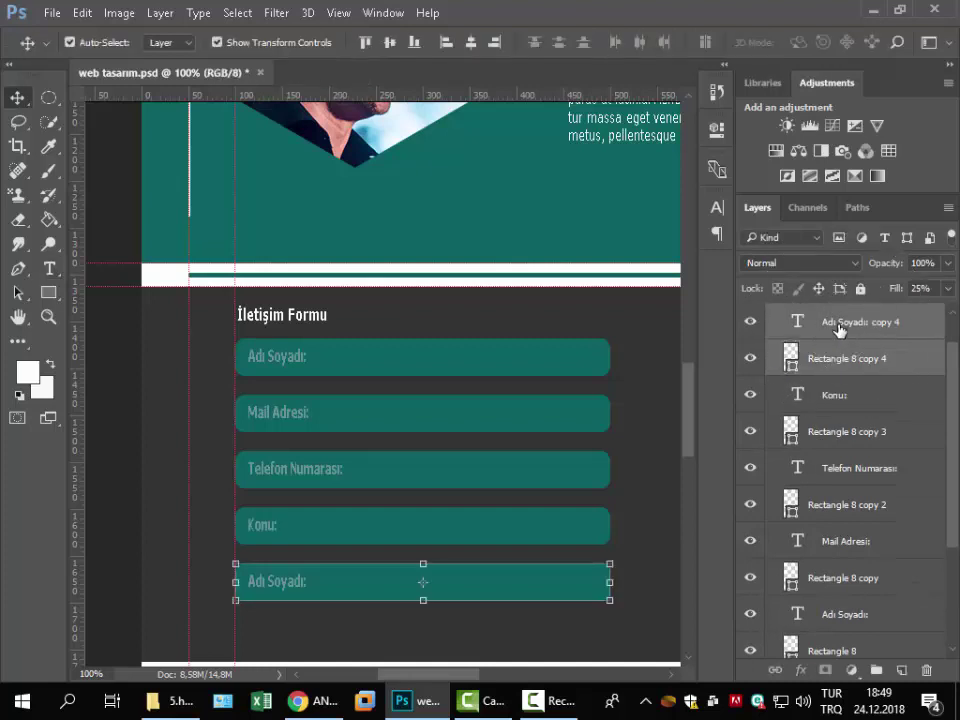
key(ctrl+j)
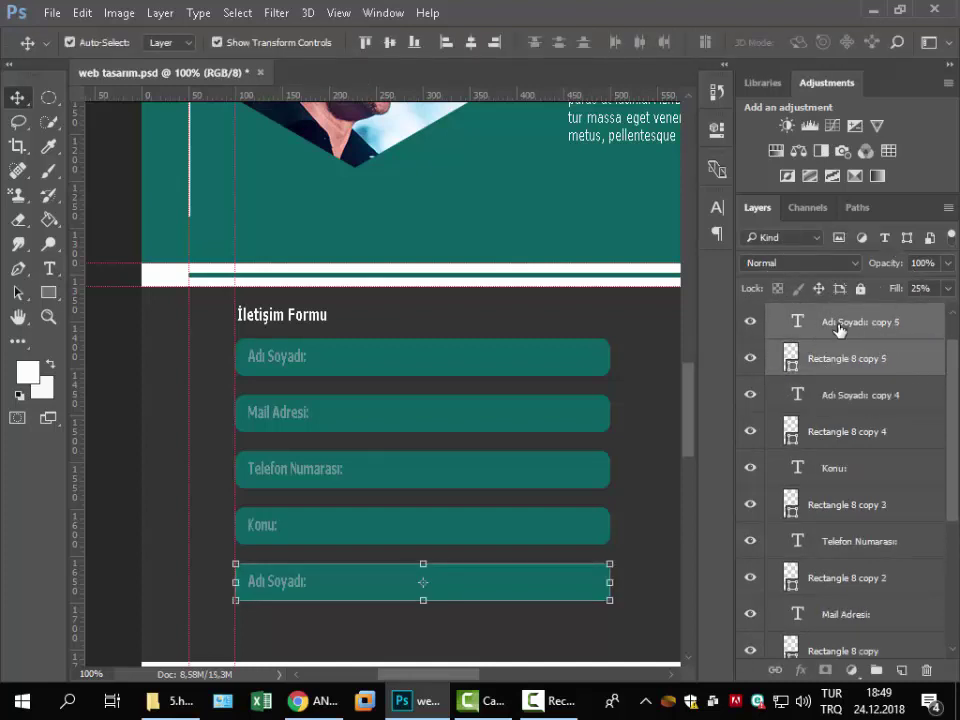
key(Down)
key(Down)
key(Down)
key(Down)
key(Down)
key(Down)
key(Down)
key(Down)
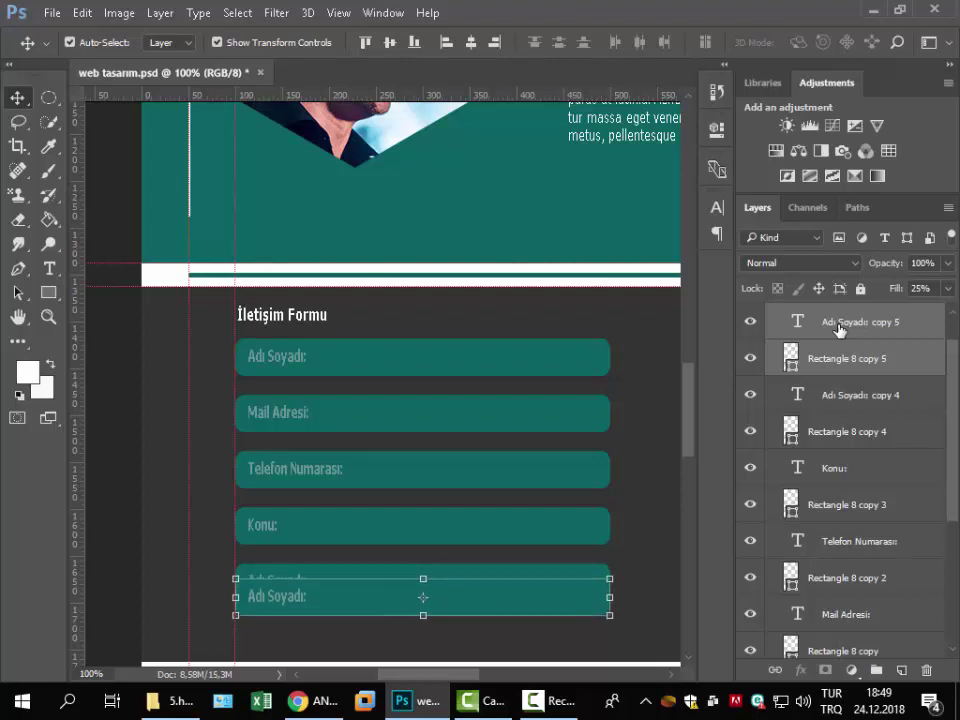
key(Down)
key(Down)
key(Down)
key(Down)
key(Down)
key(Down)
key(Down)
key(Down)
key(Down)
key(Down)
key(Down)
key(Down)
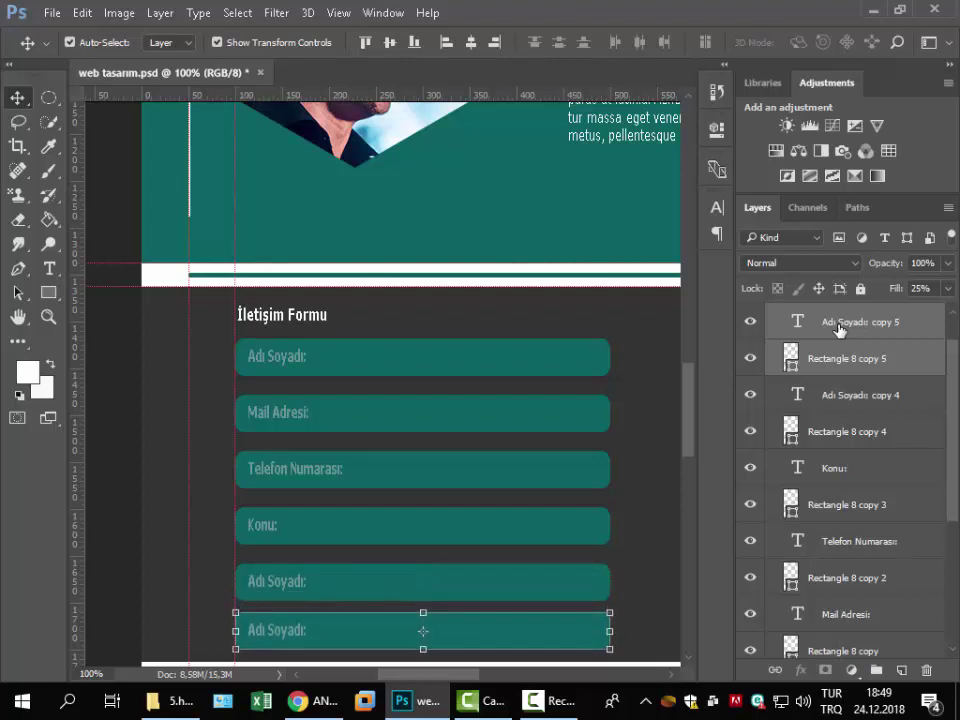
key(Down)
key(Down)
key(Down)
key(Down)
key(Down)
key(Down)
key(Down)
key(Down)
key(Down)
key(Down)
key(Down)
key(Down)
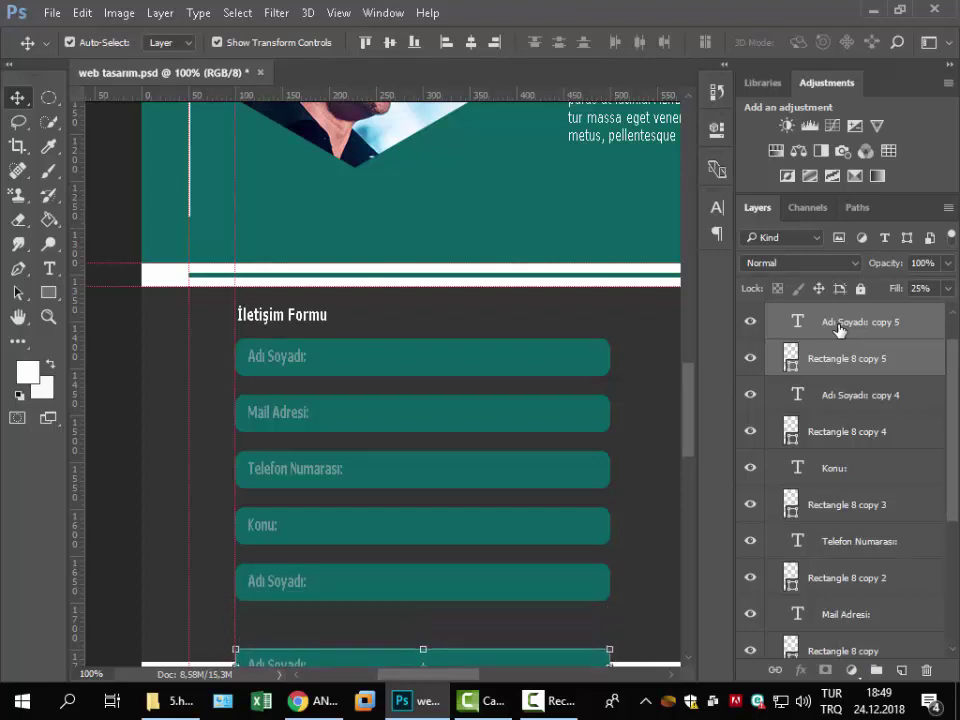
key(Down)
key(Down)
key(Down)
key(Down)
key(Down)
key(Down)
key(Down)
key(Down)
key(Down)
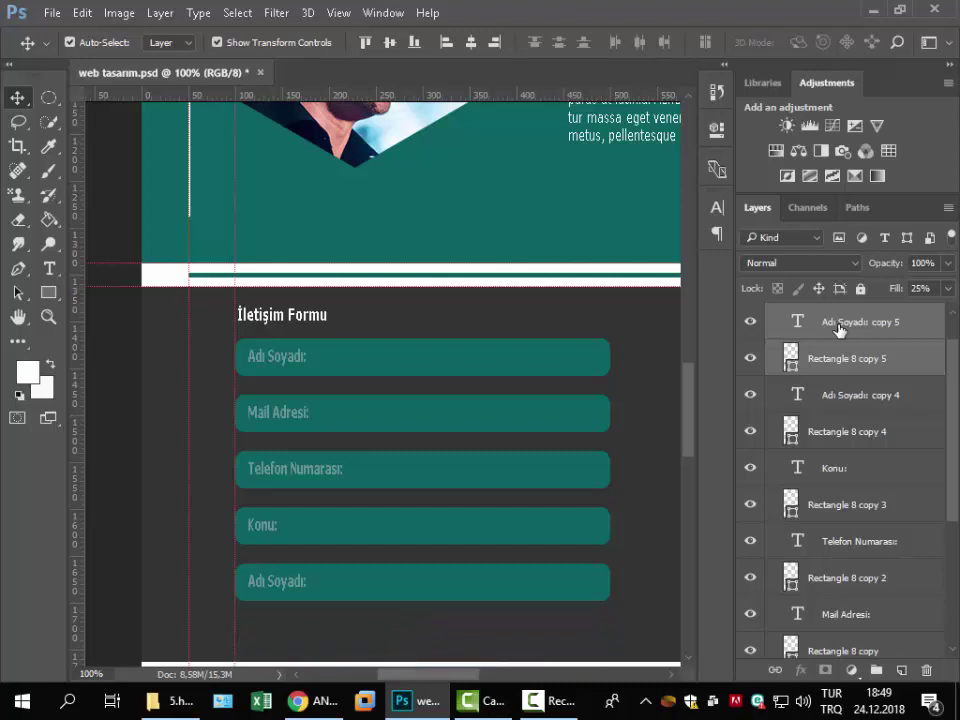
- Nudge the copy into the white area below the contact section
scroll(585, 460, down, 1)
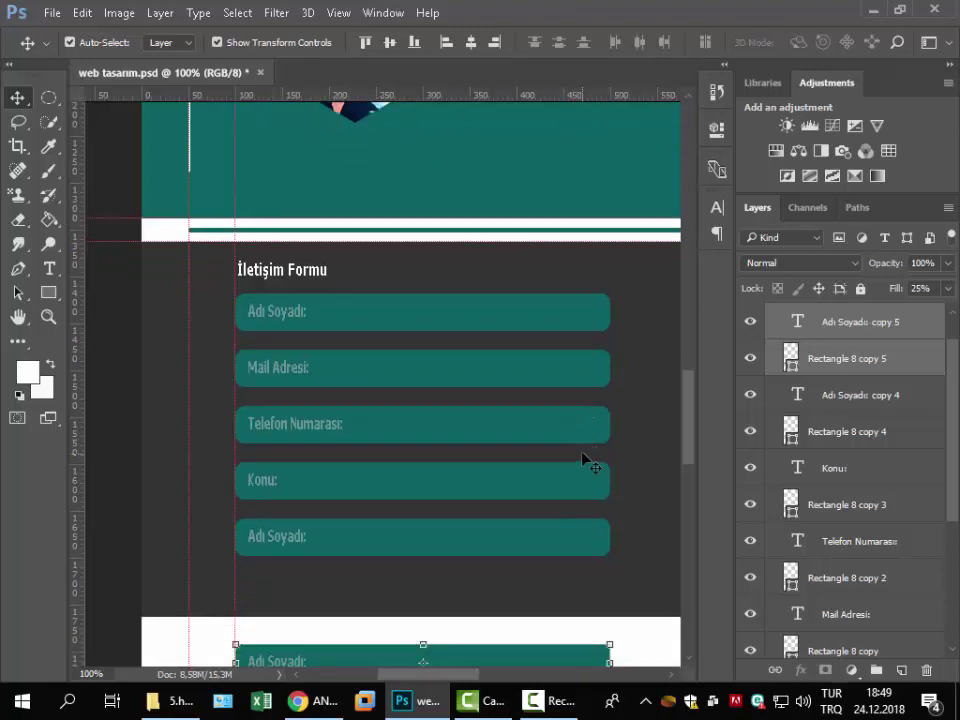
scroll(590, 463, down, 2)
scroll(584, 456, down, 1)
scroll(640, 431, down, 1)
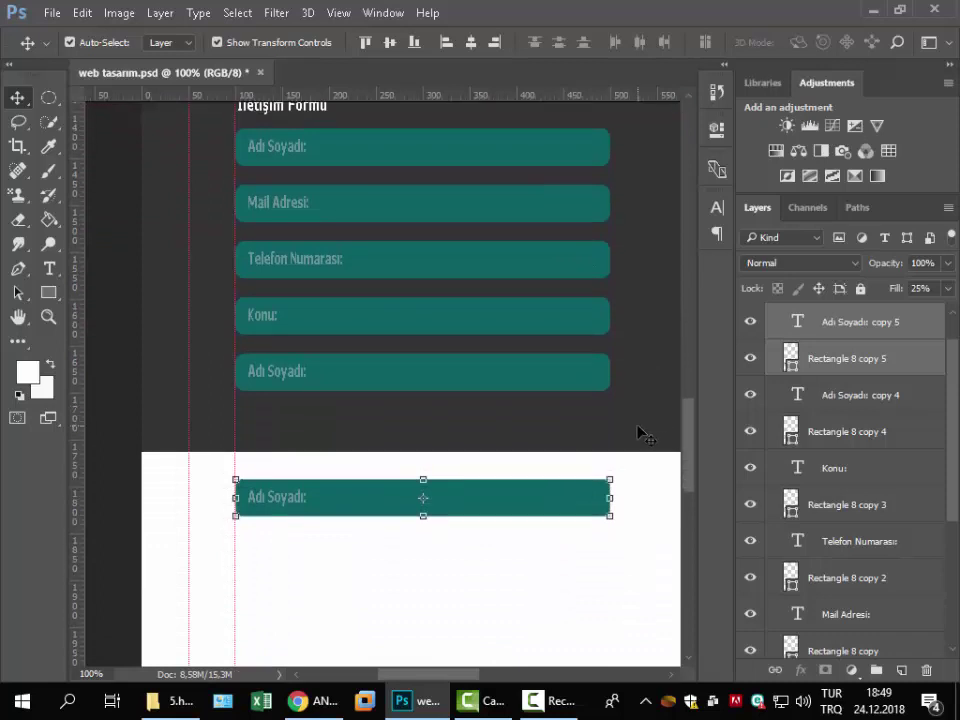
key(Down)
key(Down)
key(Down)
key(Down)
key(Down)
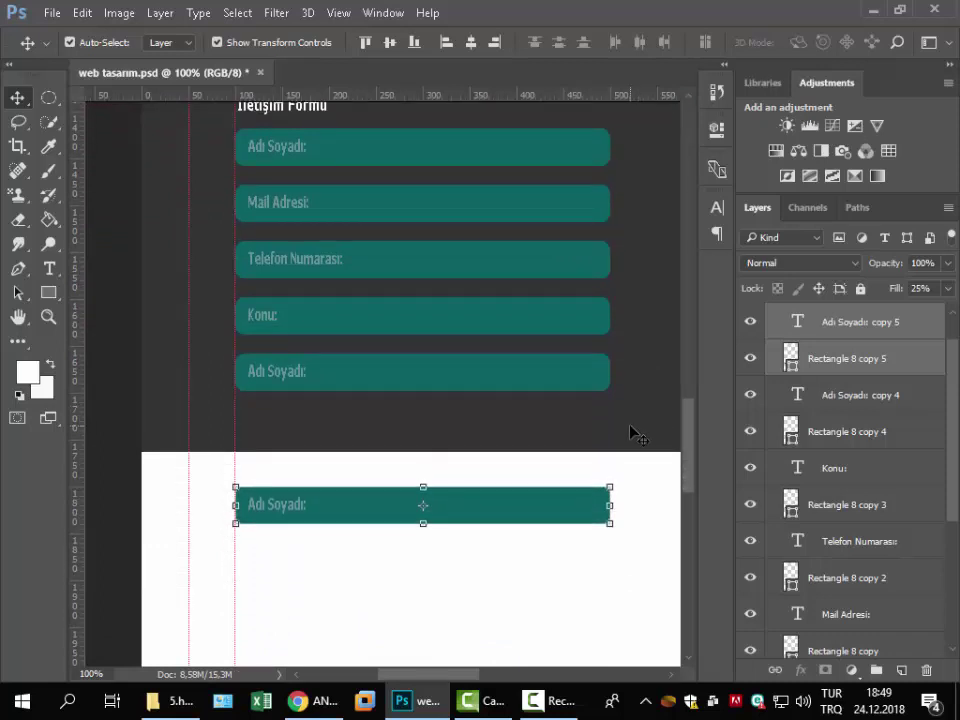
key(Down)
key(Down)
key(Down)
key(Down)
key(Down)
key(Down)
key(Down)
key(Down)
key(Down)
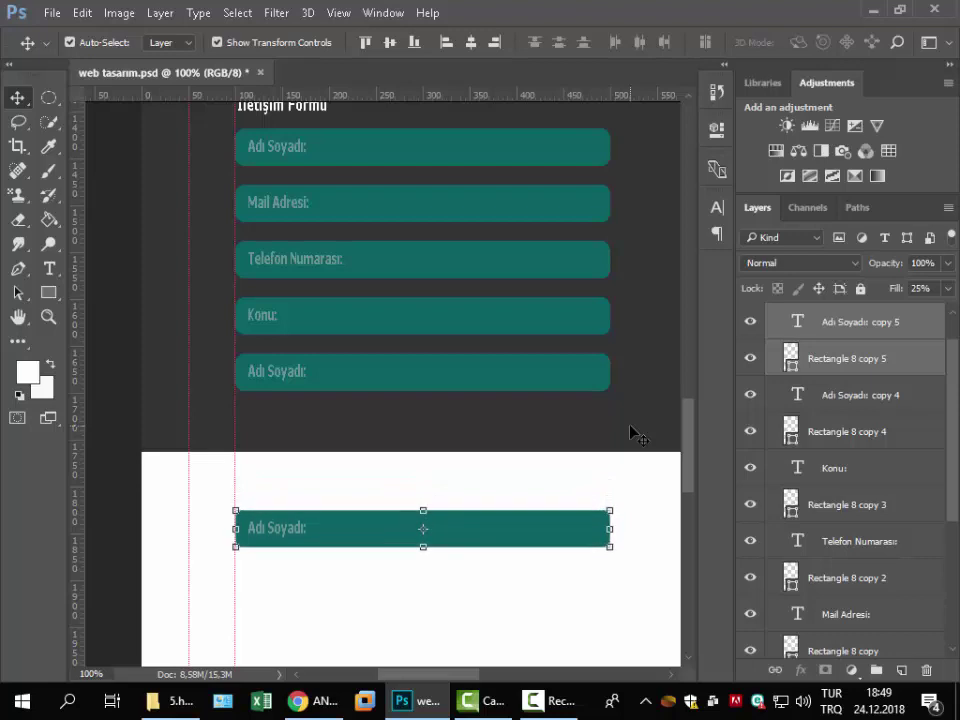
key(Down)
key(Down)
key(Down)
key(Down)
key(Down)
key(Down)
key(Down)
key(Down)
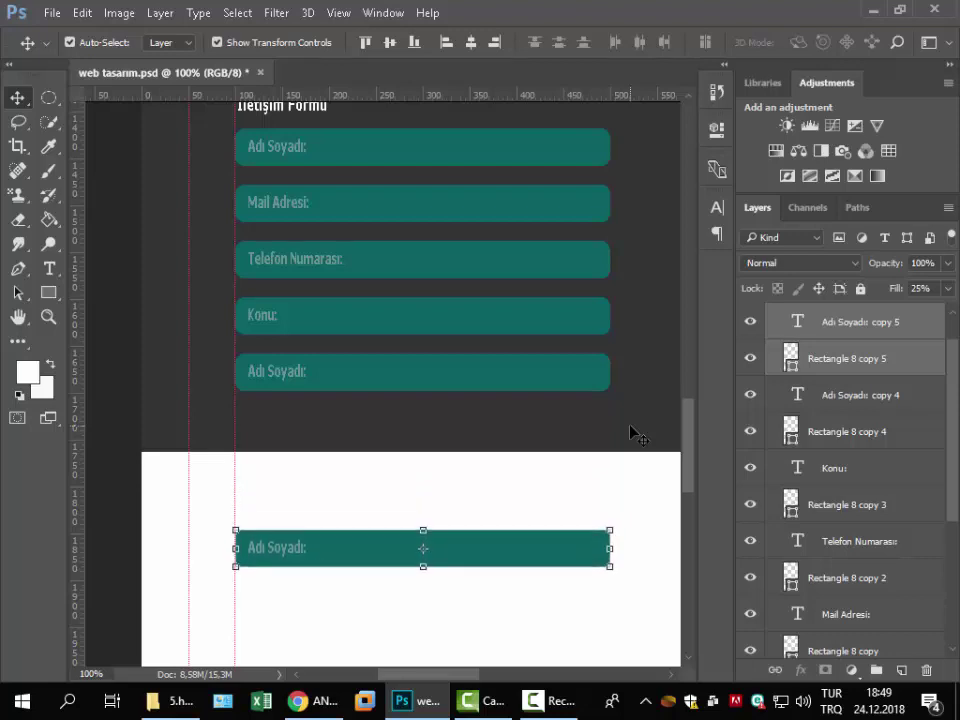
key(Down)
key(Down)
key(Down)
key(Down)
key(Down)
key(Down)
key(Down)
key(Down)
key(Down)
key(Down)
key(Down)
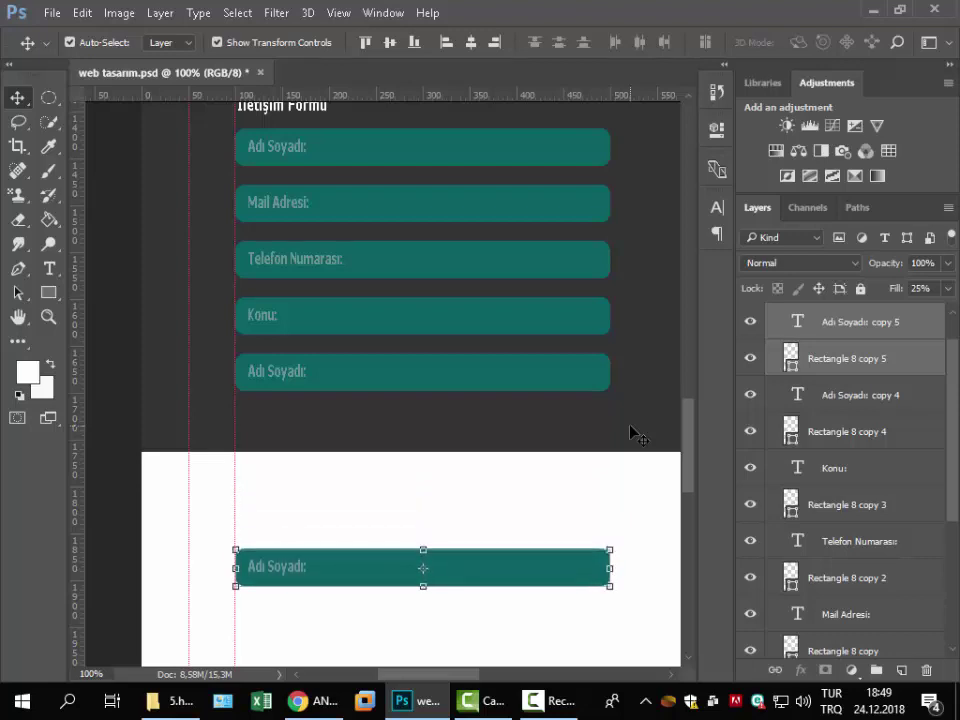
key(Down)
key(Down)
key(Down)
key(Down)
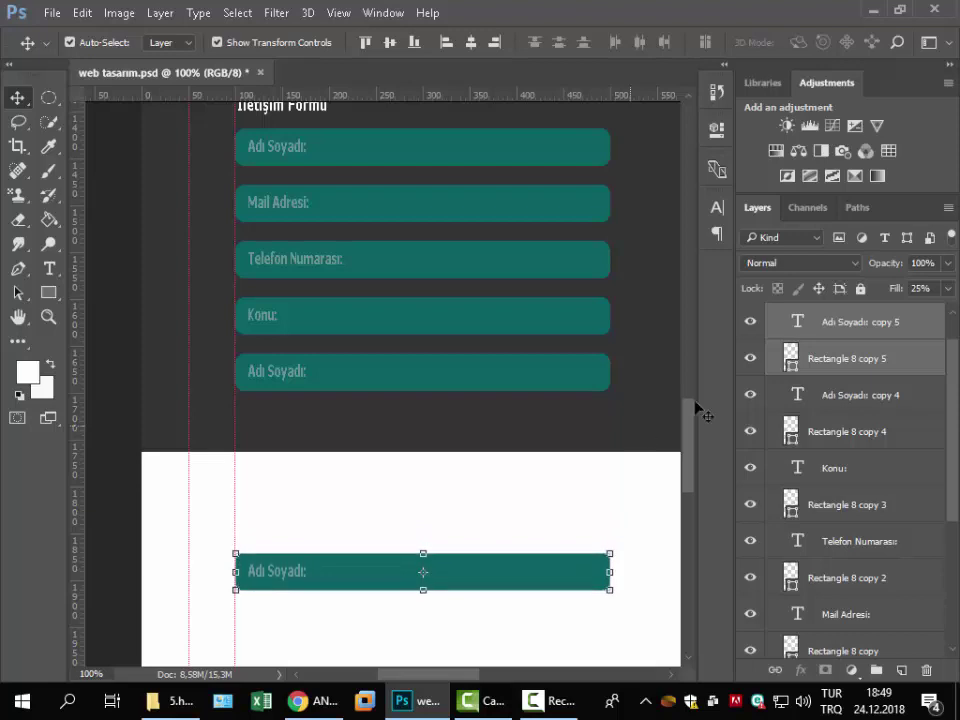
- Relabel the fifth field 'Mesajınız:'
double_click(797, 395)
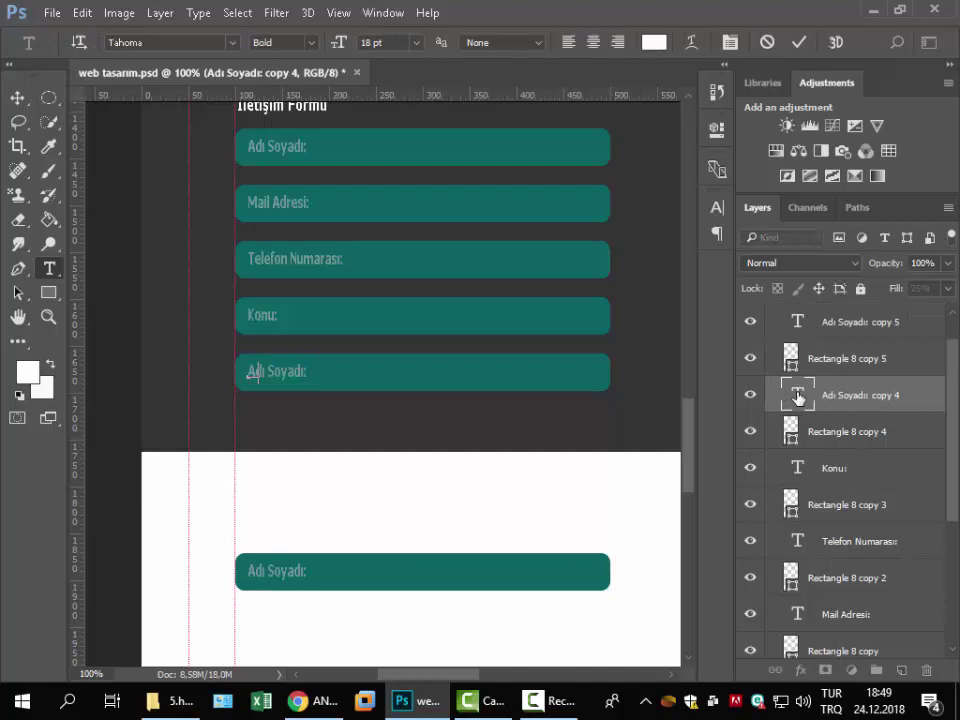
text(Mesaj: nız)
click(825, 430)
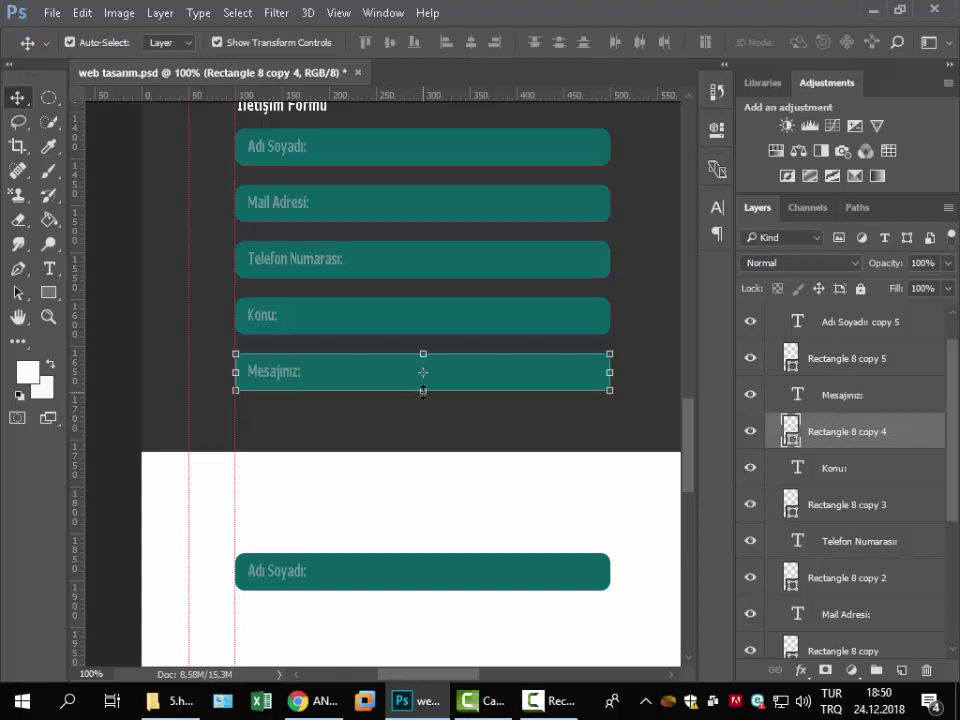
- Stretch the Mesajınız box to exactly 150 px tall
drag(423, 390, 422, 485)
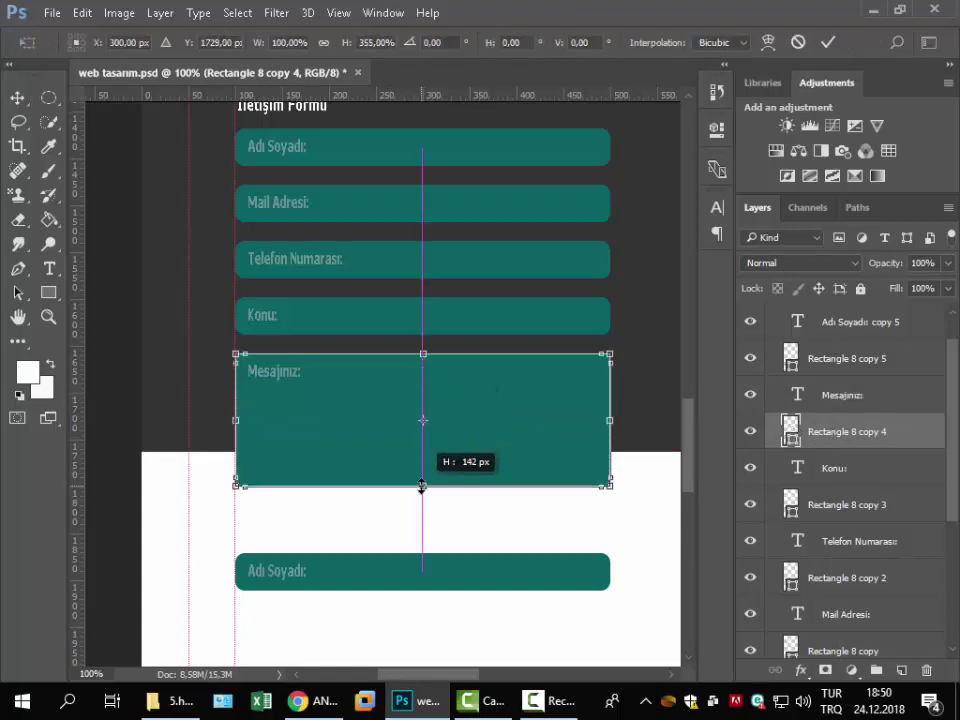
mouse_move(422, 486)
mouse_down()
mouse_move(422, 499)
mouse_move(422, 490)
mouse_up()
click(715, 130)
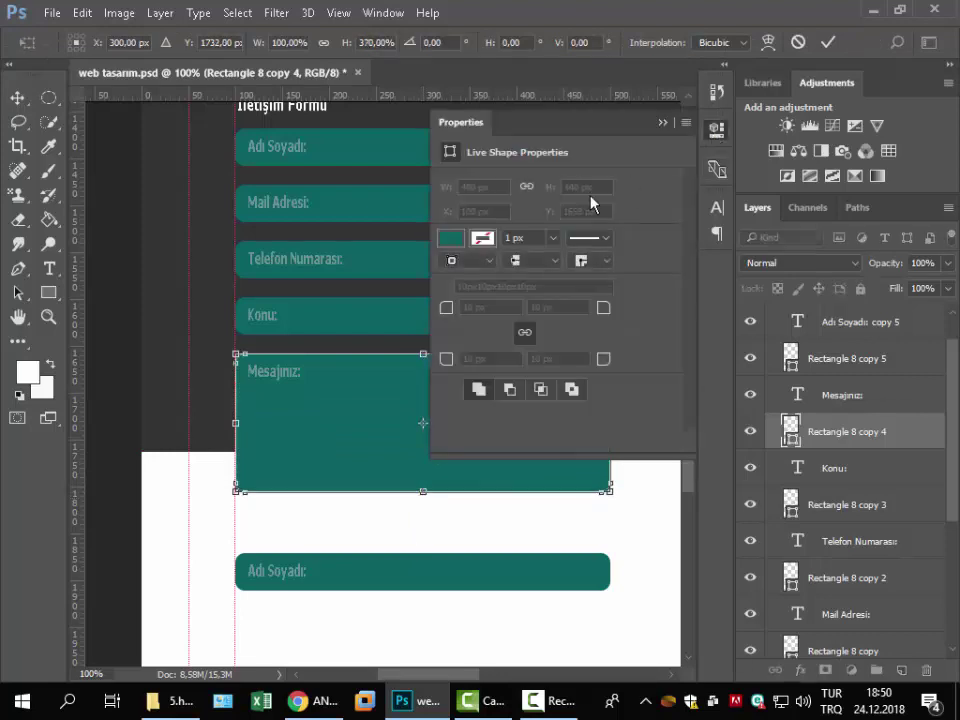
key(Return)
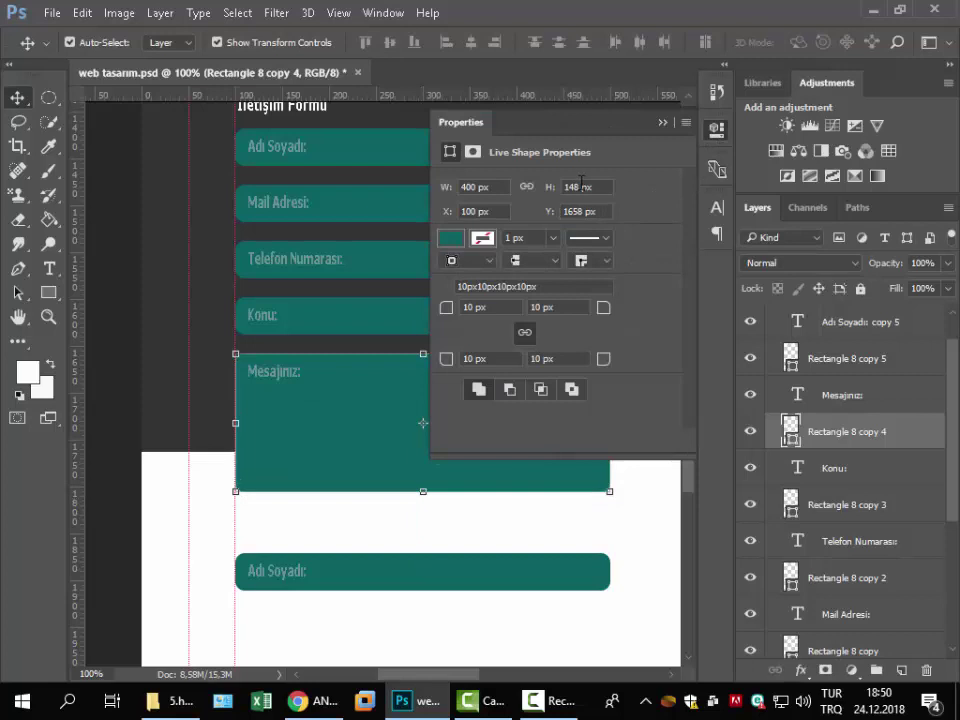
double_click(566, 187)
text(1)
key(Return)
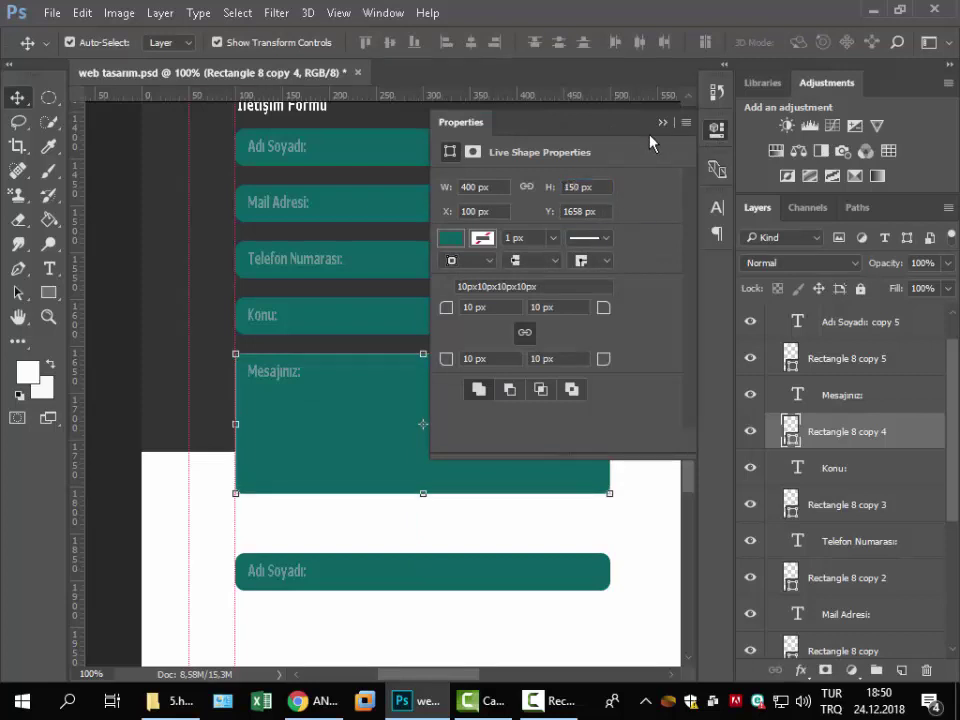
click(660, 124)
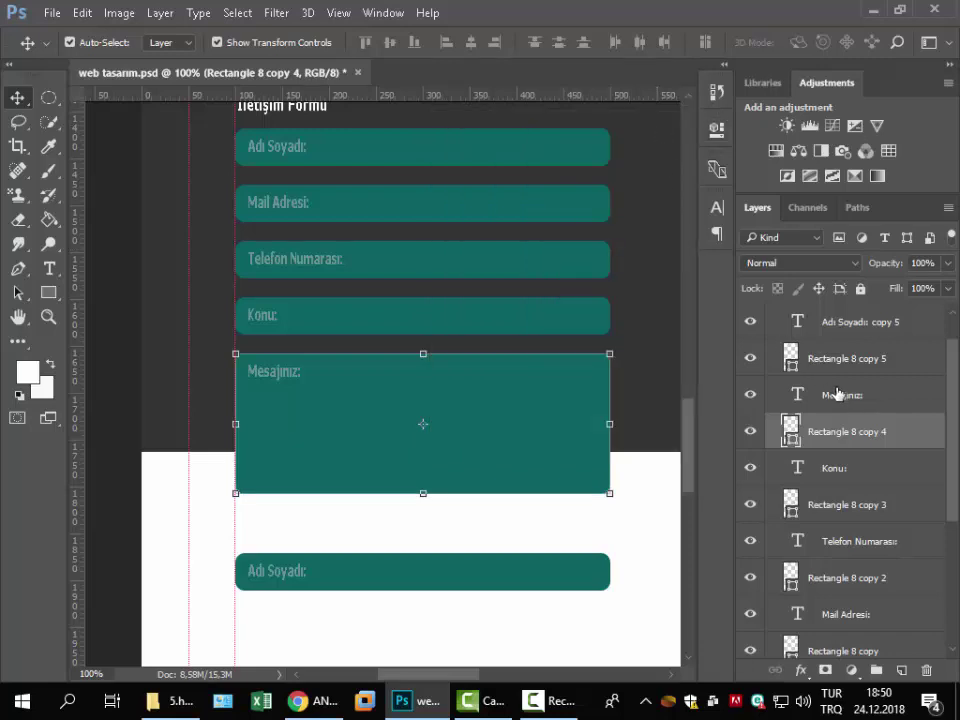
- Move the bottom field up to about 20 px below the message box
scroll(782, 394, up, 1)
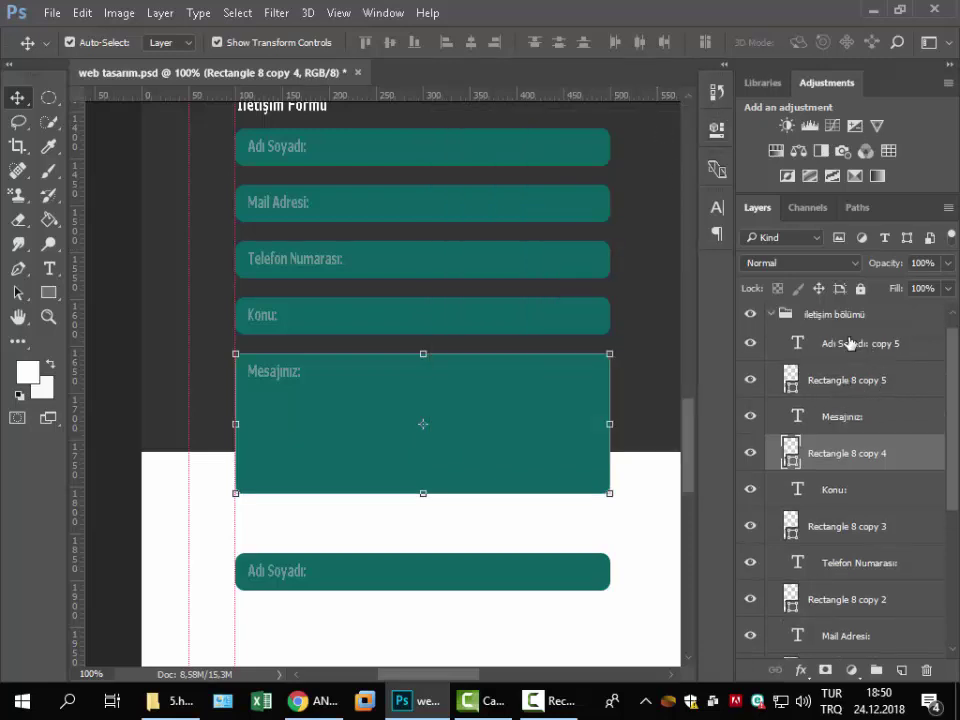
click(850, 344)
shift+click(789, 378)
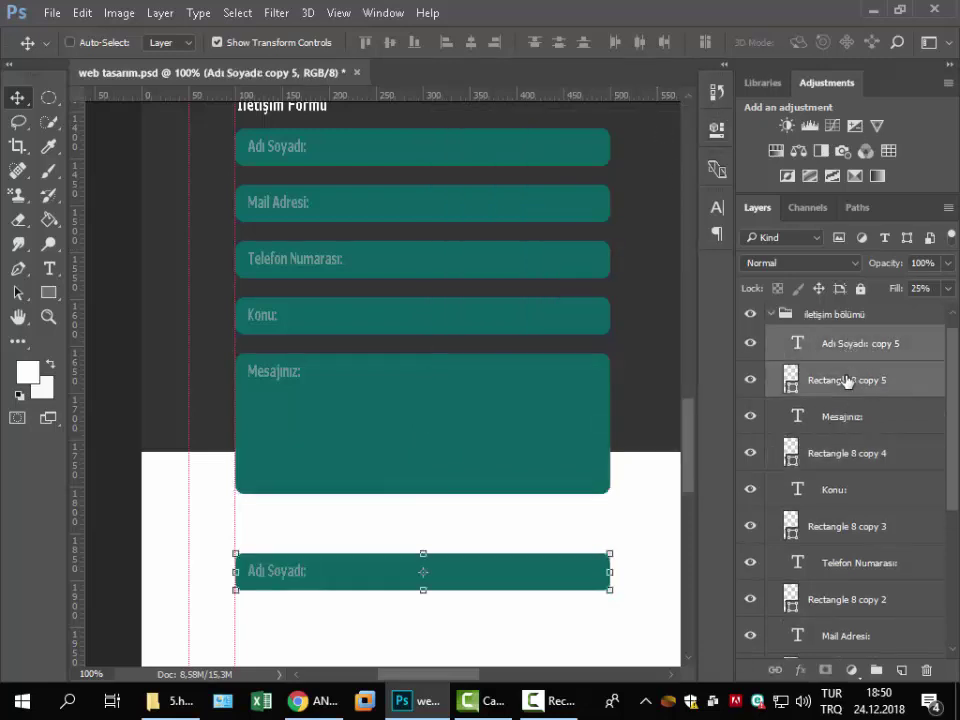
key(ctrl)
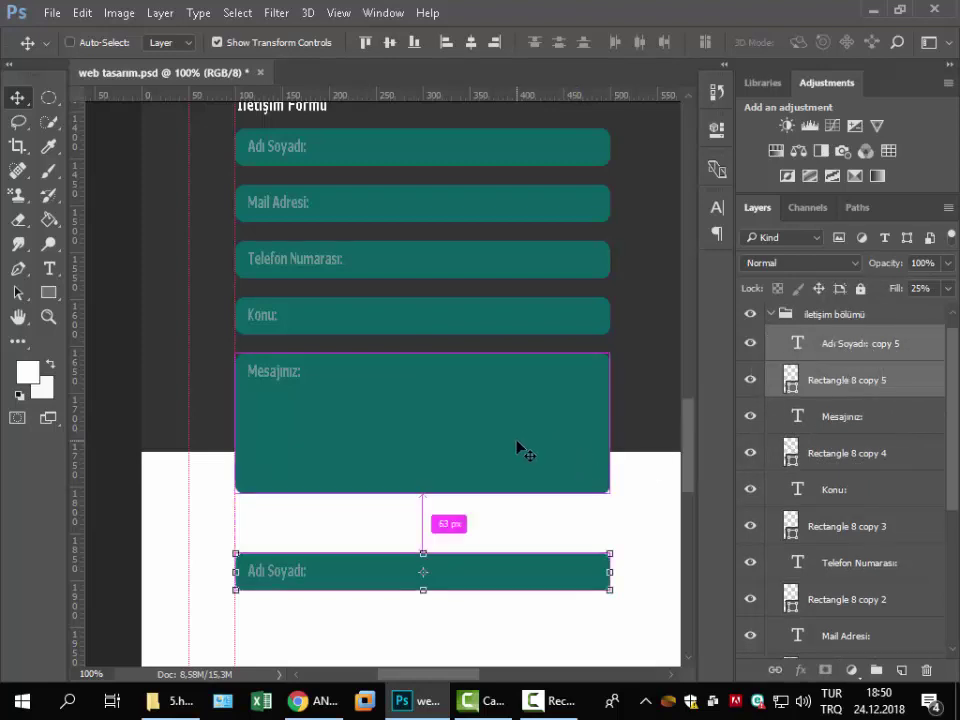
key(Up)
key(Up)
key(Up)
key(Up)
key(Up)
key(Up)
key(Up)
key(Up)
key(Up)
key(Up)
key(Up)
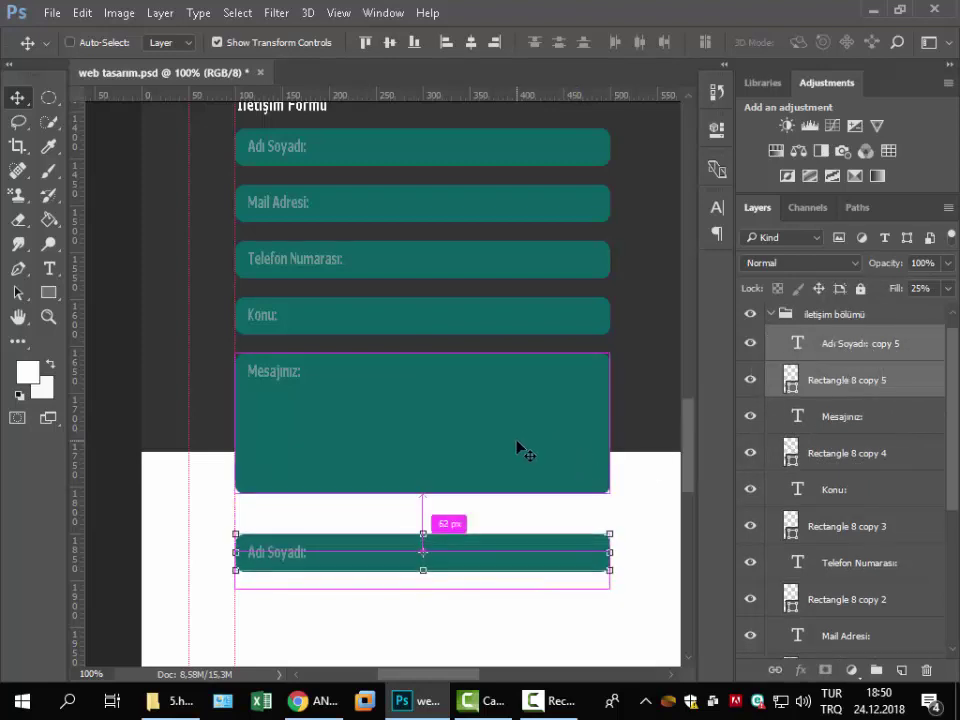
key(Up)
key(Up)
key(Up)
key(Up)
key(Up)
key(Up)
key(Up)
key(Up)
key(Up)
key(Up)
key(Up)
key(Up)
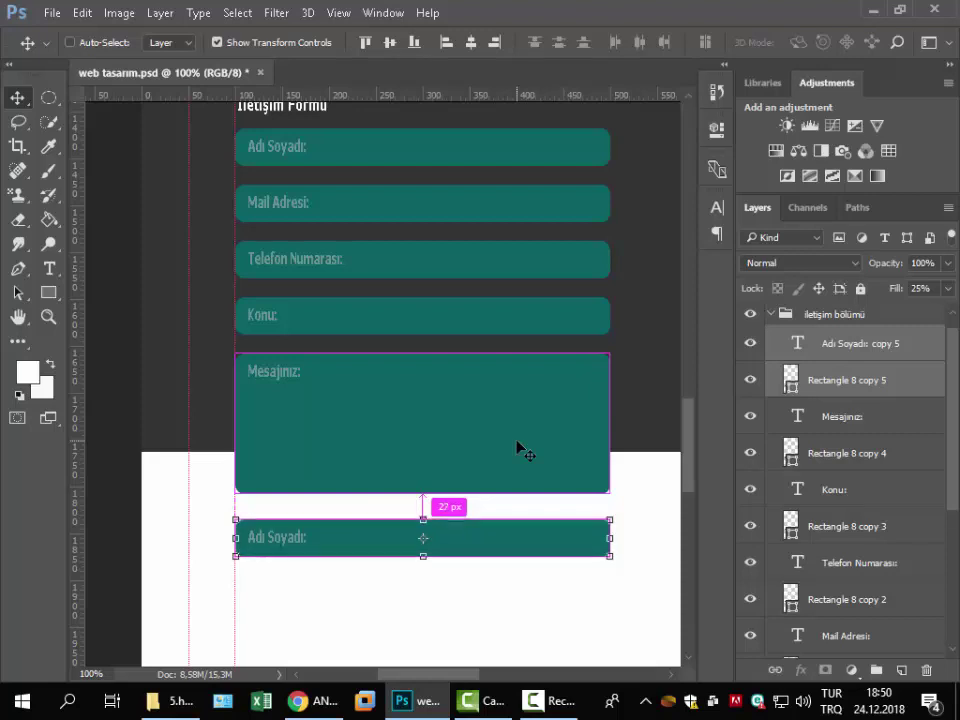
key(Up)
key(Up)
key(Up)
key(Up)
key(Up)
key(Up)
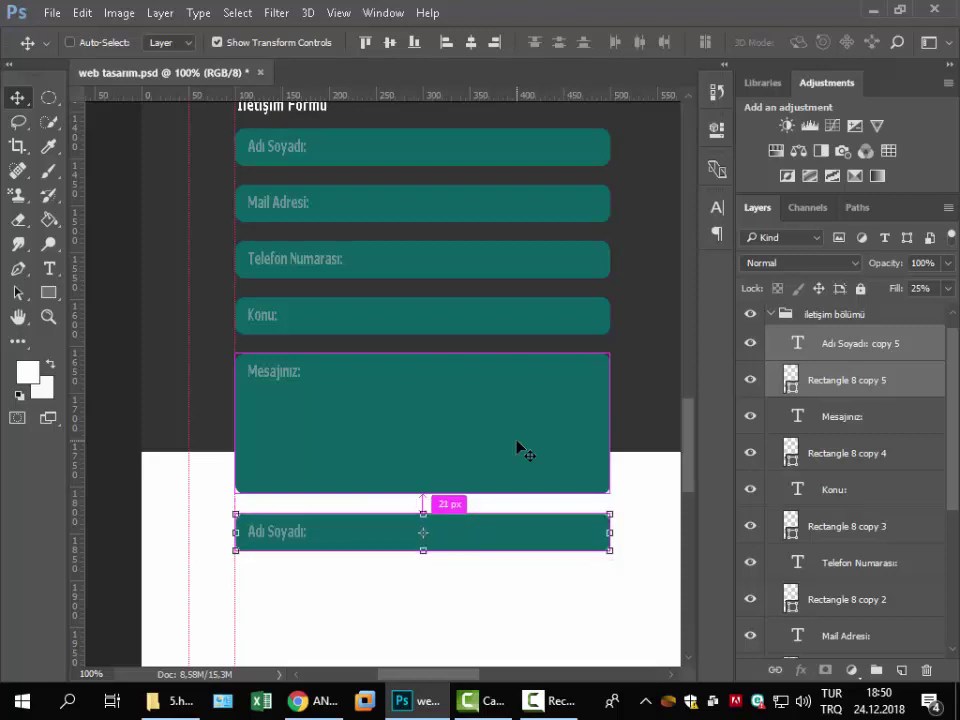
key(Up)
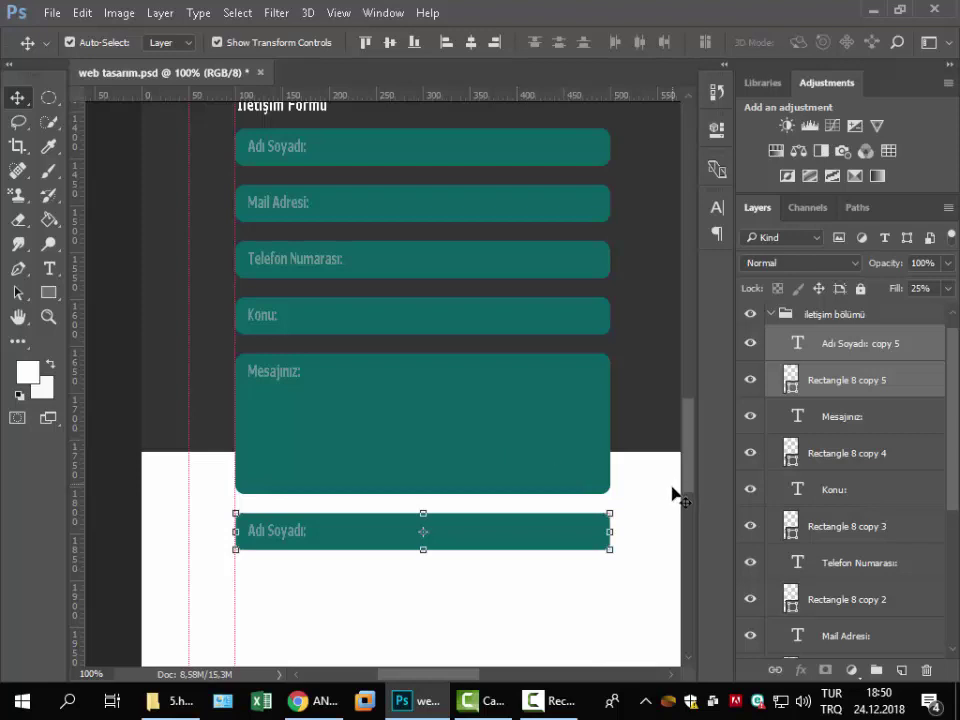
- Set the dark background Rectangle 7 to 600 px tall
click(176, 330)
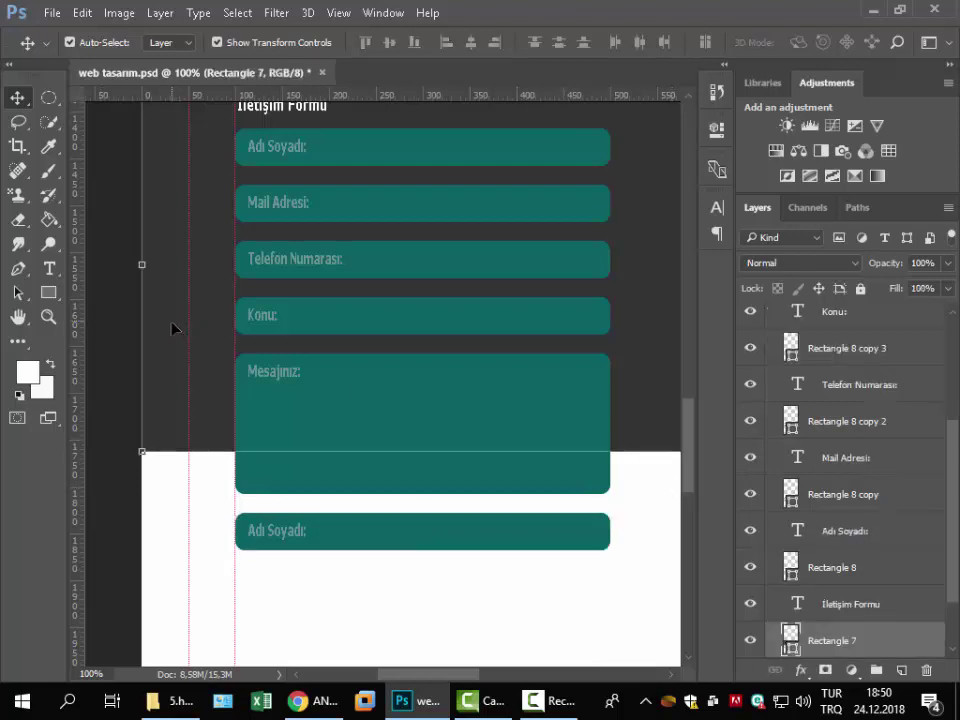
drag(465, 680, 487, 680)
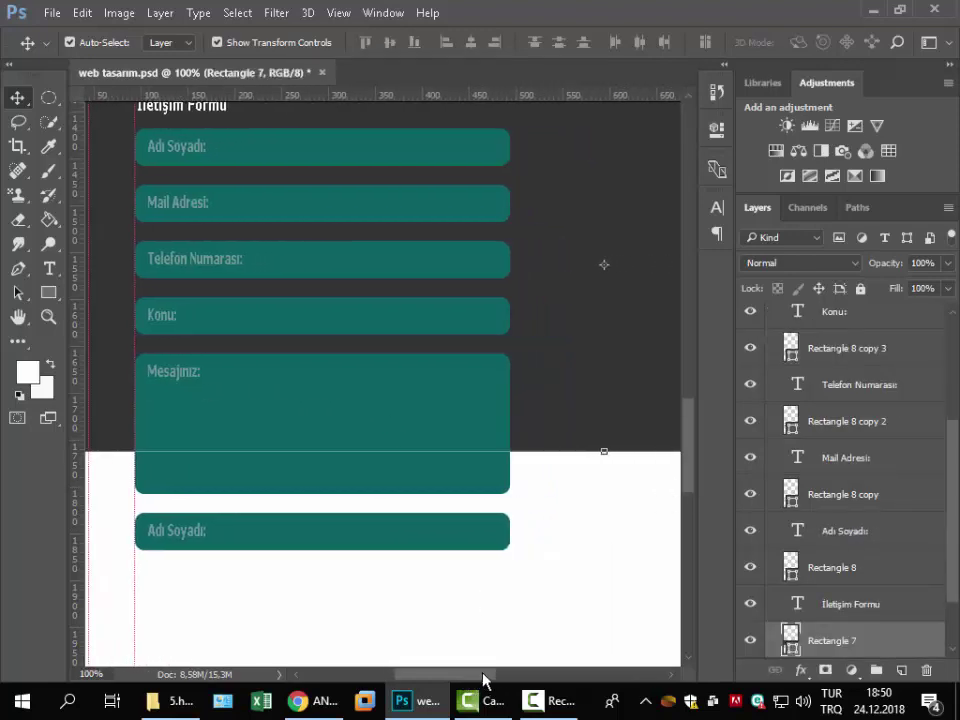
click(717, 132)
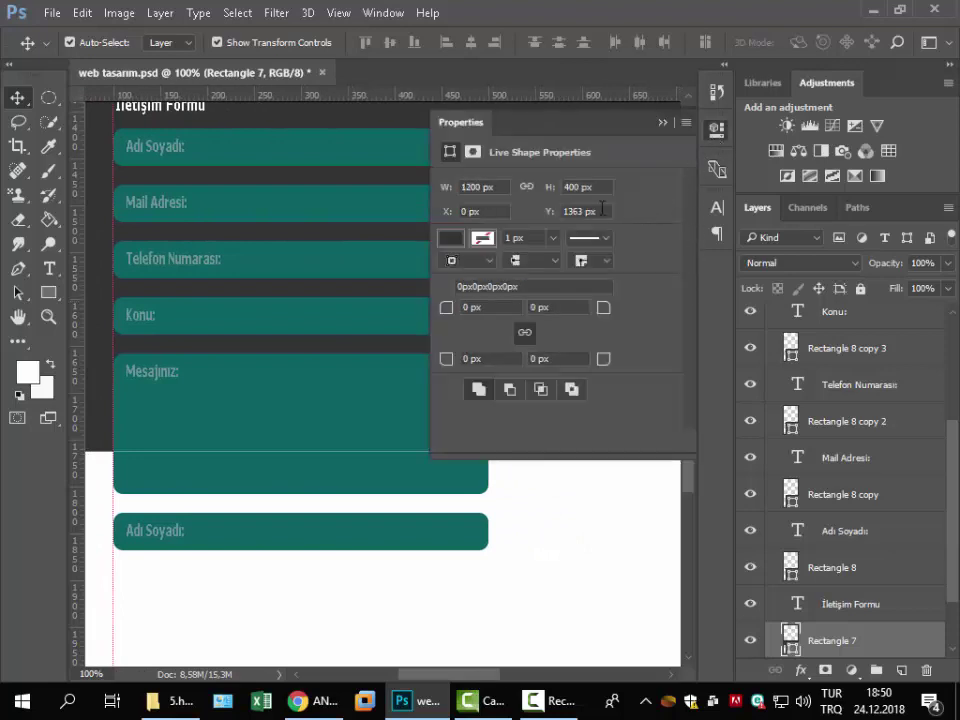
click(568, 186)
text(600)
key(Return)
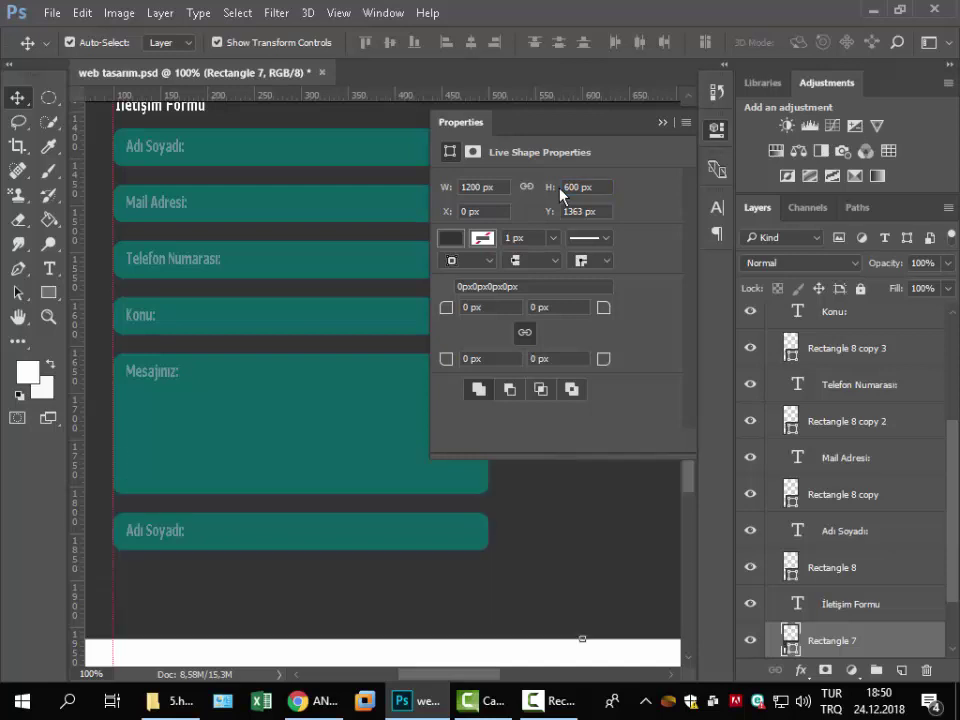
click(661, 122)
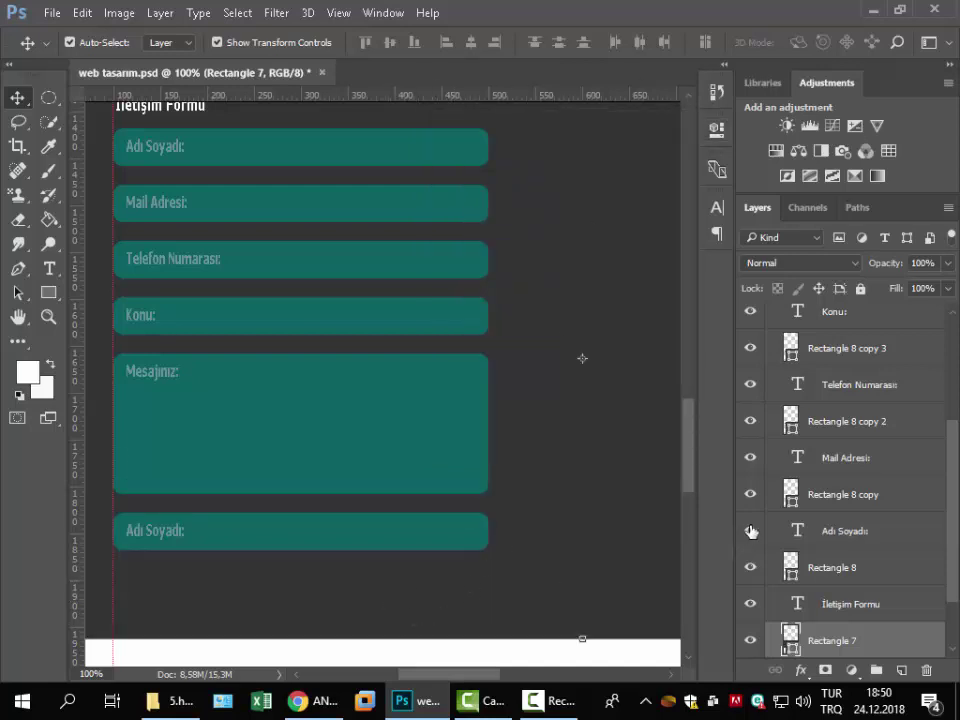
- Replace the Adı Soyadı copy 5 label text with 'Gönder' to make the send button
scroll(848, 600, up, 1)
scroll(848, 600, up, 3)
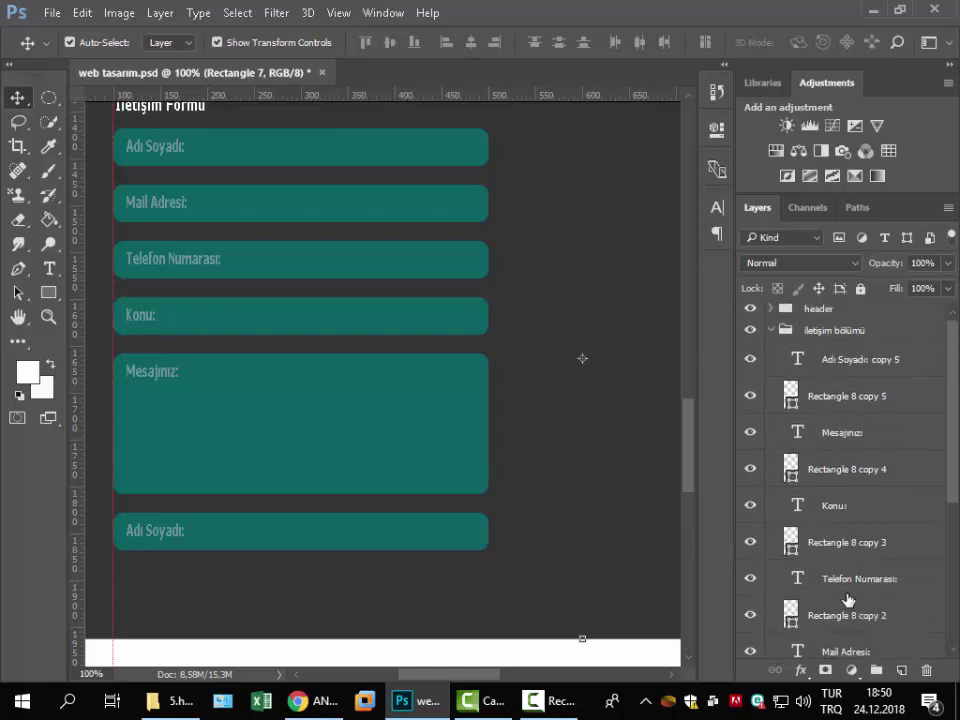
click(848, 365)
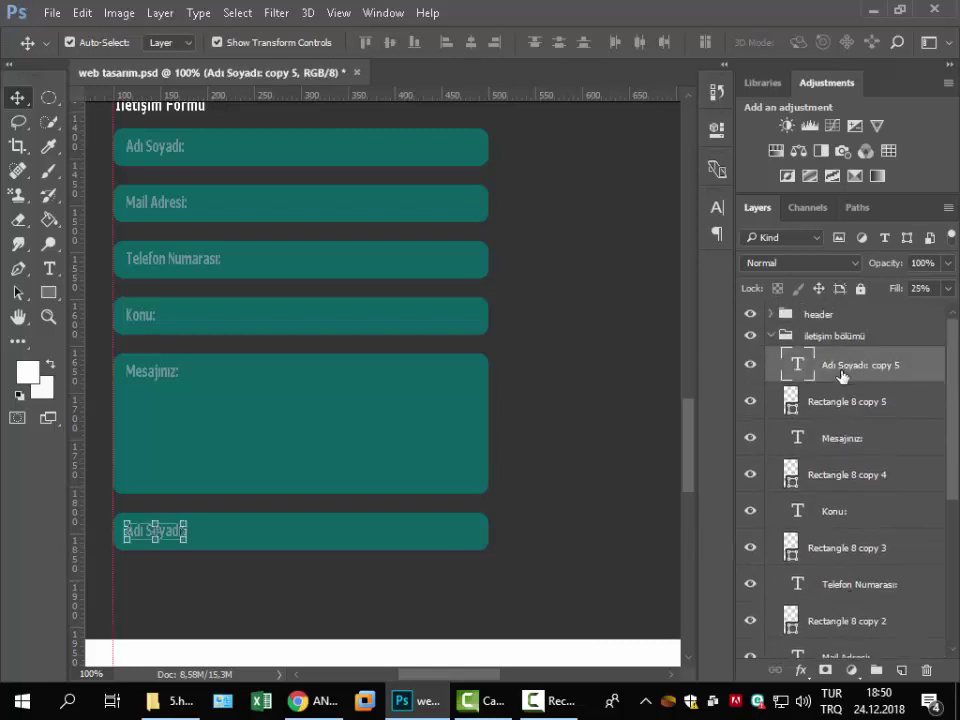
double_click(801, 375)
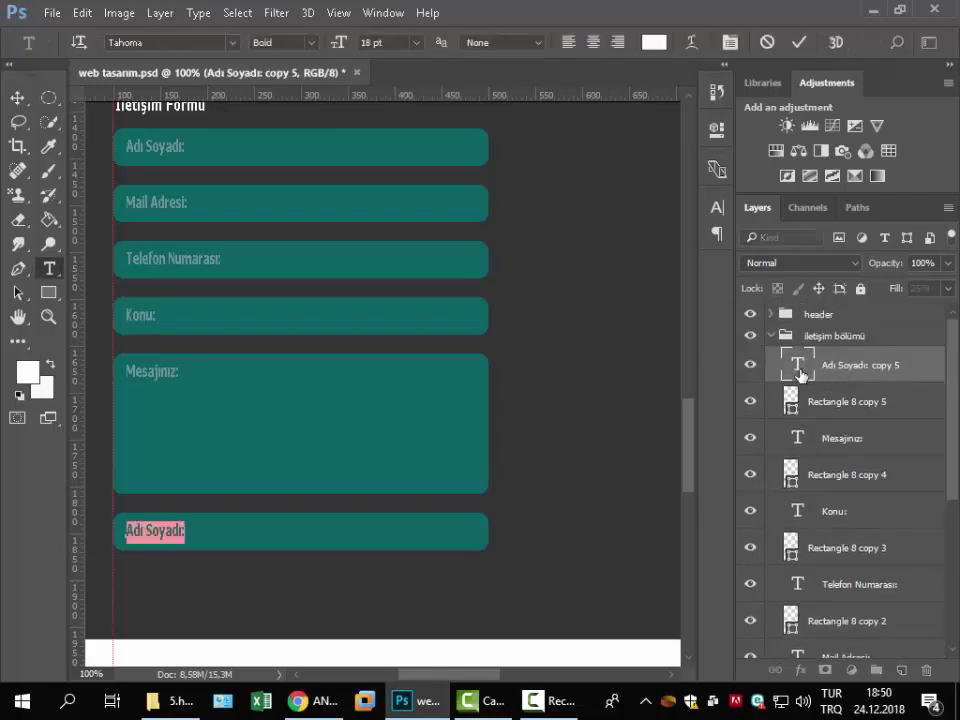
key(BackSpace)
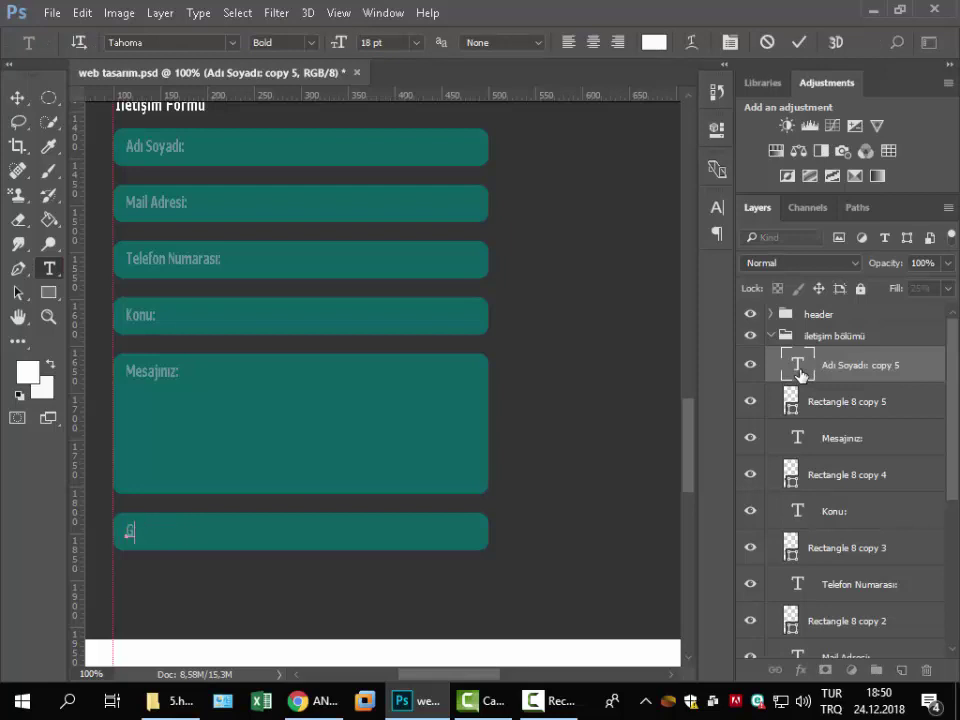
text(Gönde)
key(ctrl+Return)
click(821, 412)
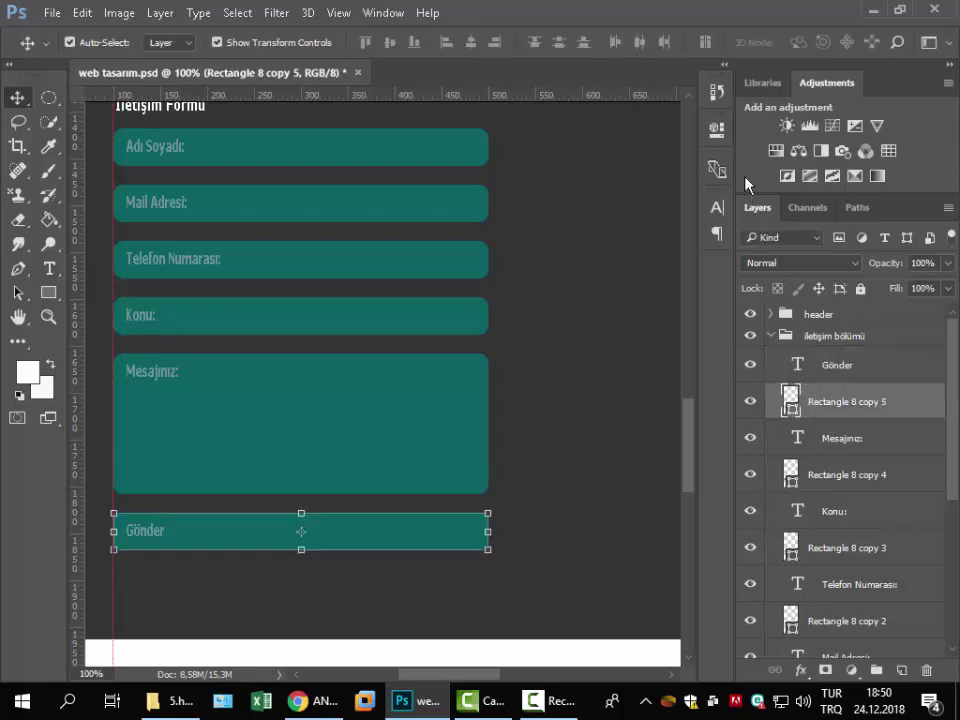
- Set the Gönder box width to 150 px
click(717, 130)
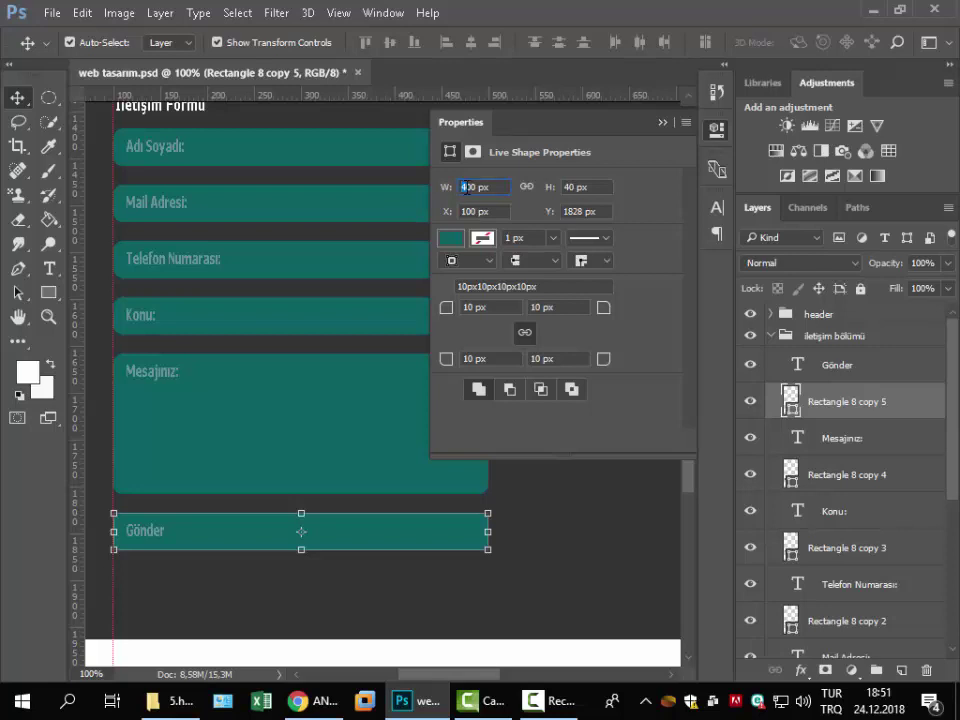
key(BackSpace)
text(15)
key(Return)
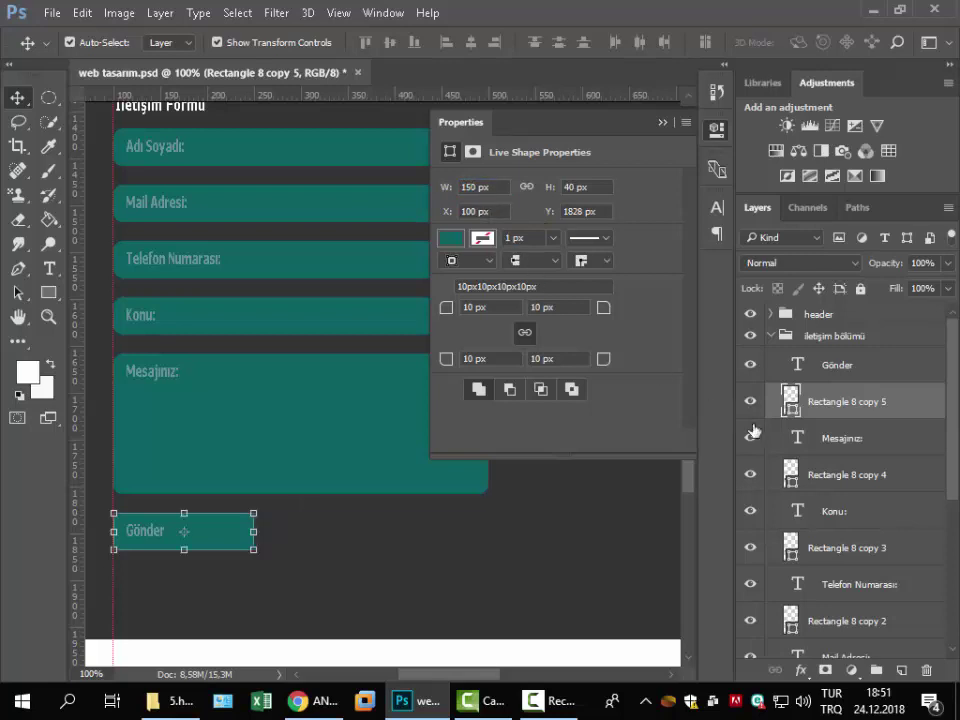
- Centre the Gönder label vertically and horizontally within its box
key(ctrl)
ctrl+click(846, 369)
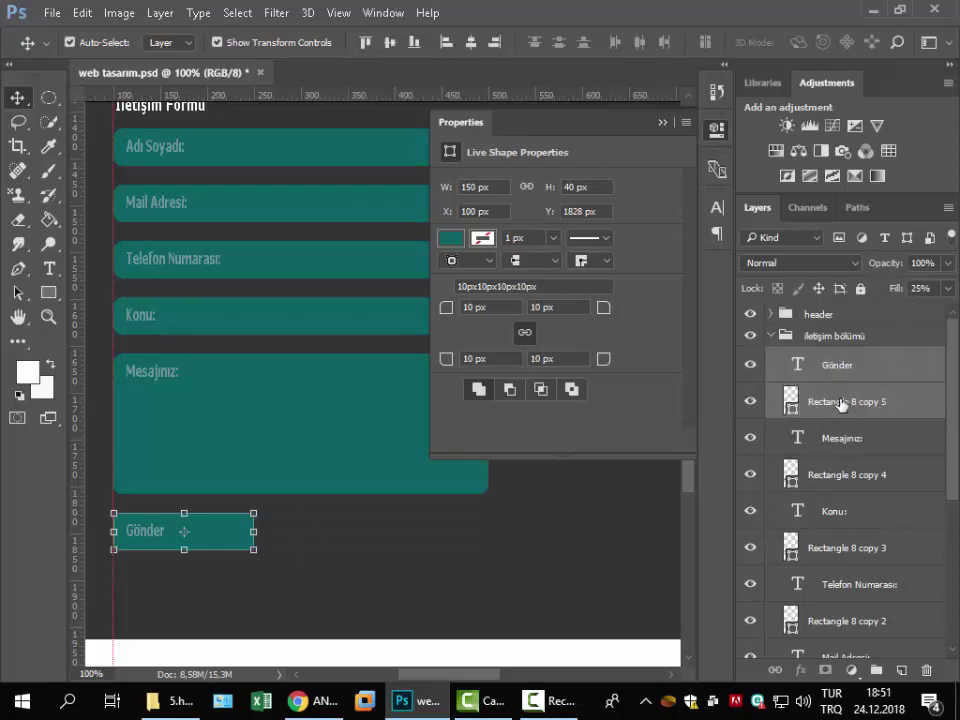
click(391, 45)
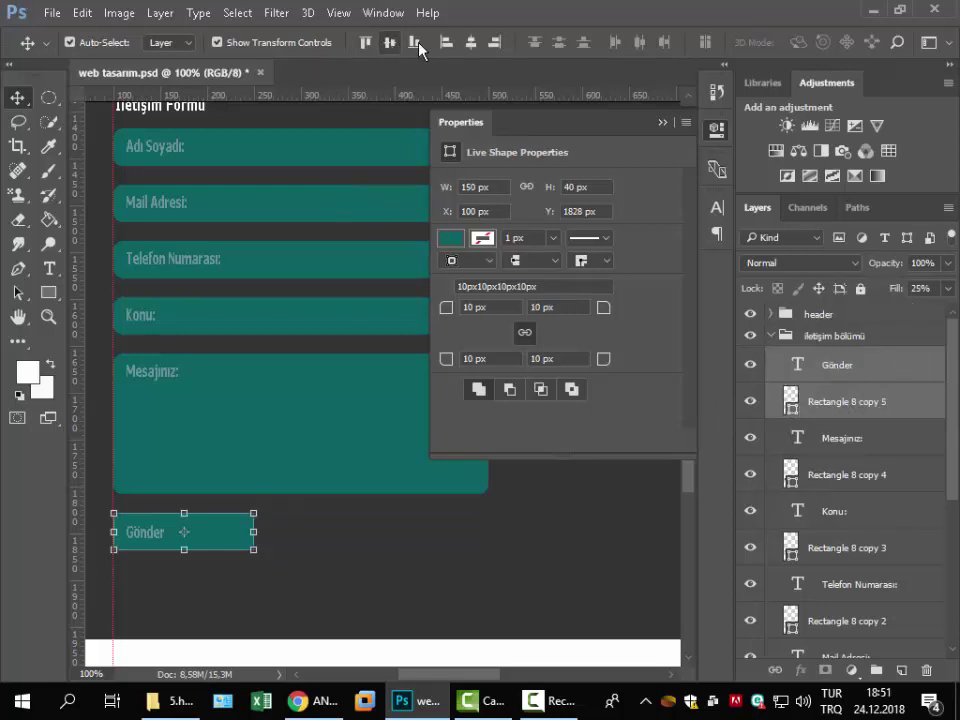
click(470, 45)
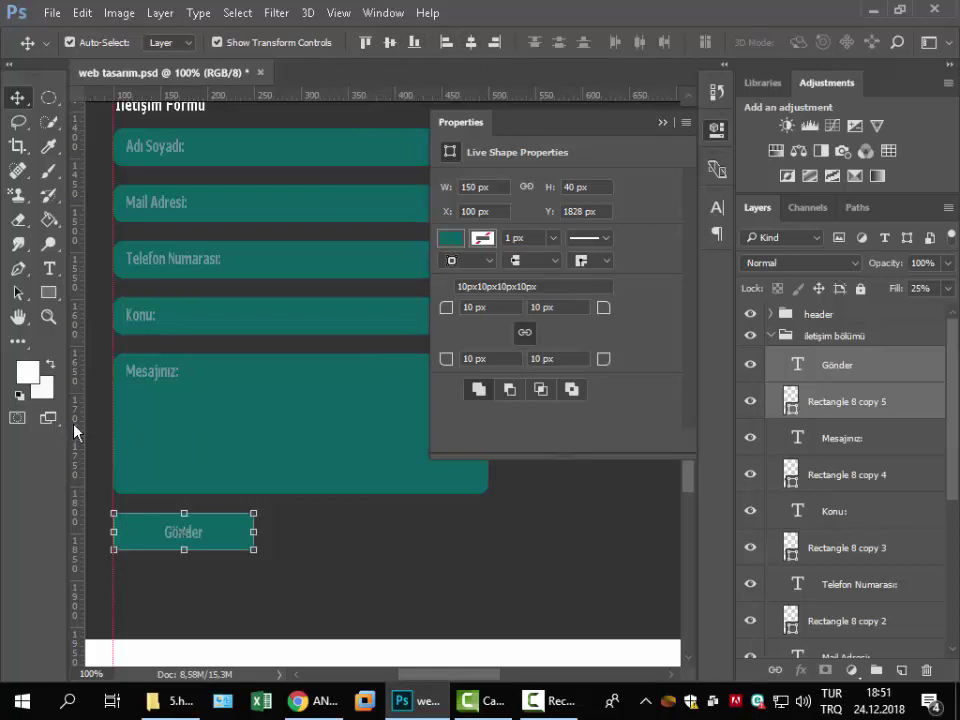
- Add a vertical guide at 500 px, shift the button slightly right, and duplicate it
drag(75, 432, 488, 520)
drag(184, 530, 417, 532)
key(ctrl+j)
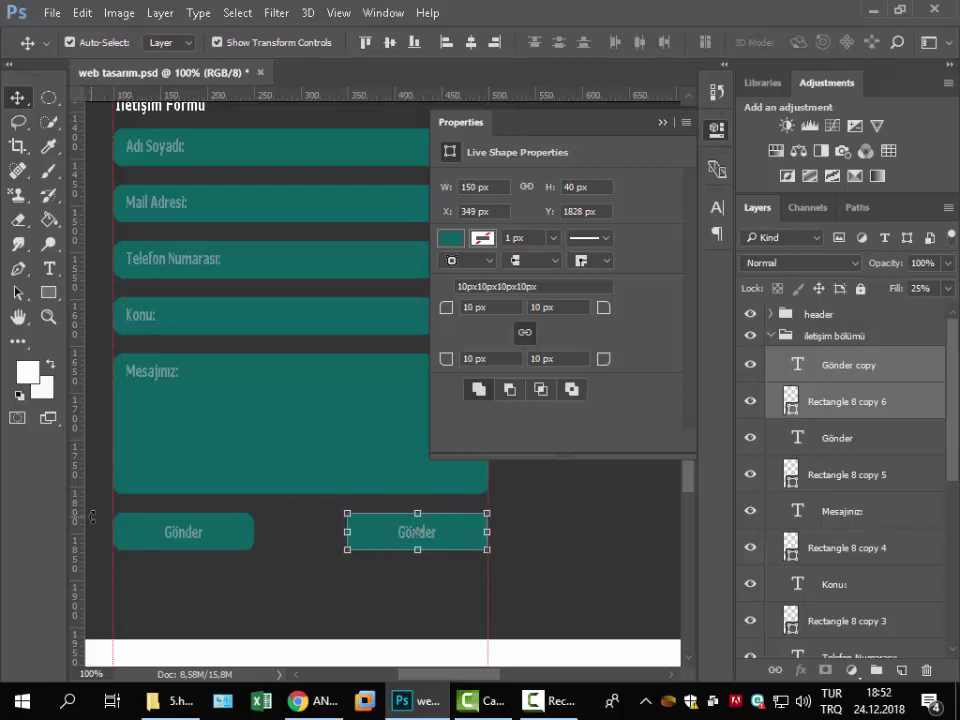
- Check the copied button's spacing and change the left button's label to 'Temizle'
key(ctrl)
click(798, 440)
double_click(798, 440)
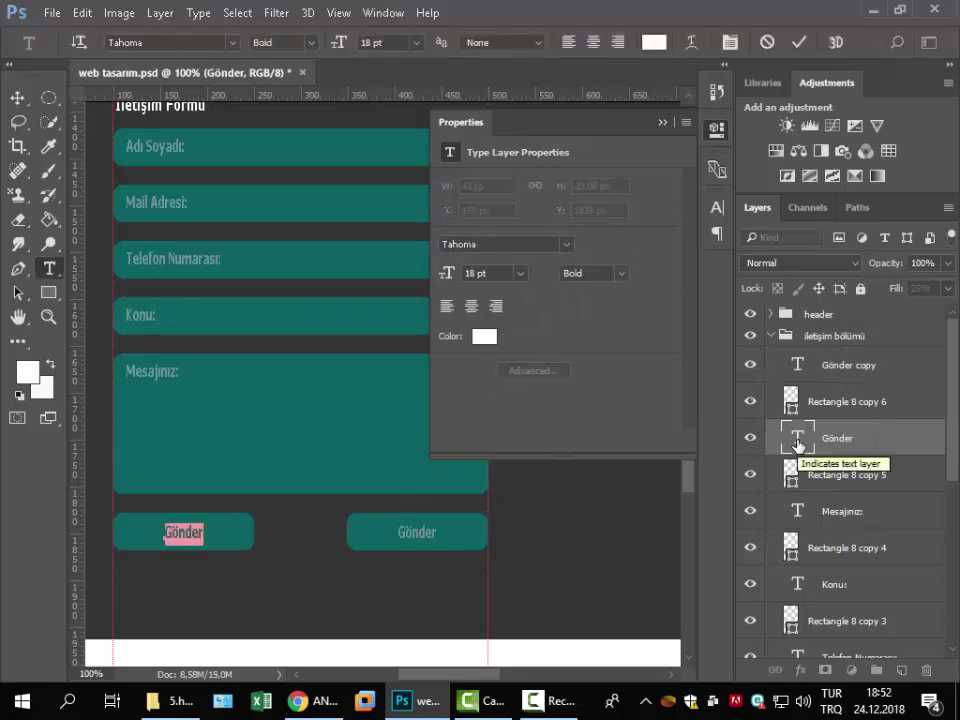
text(Temizle)
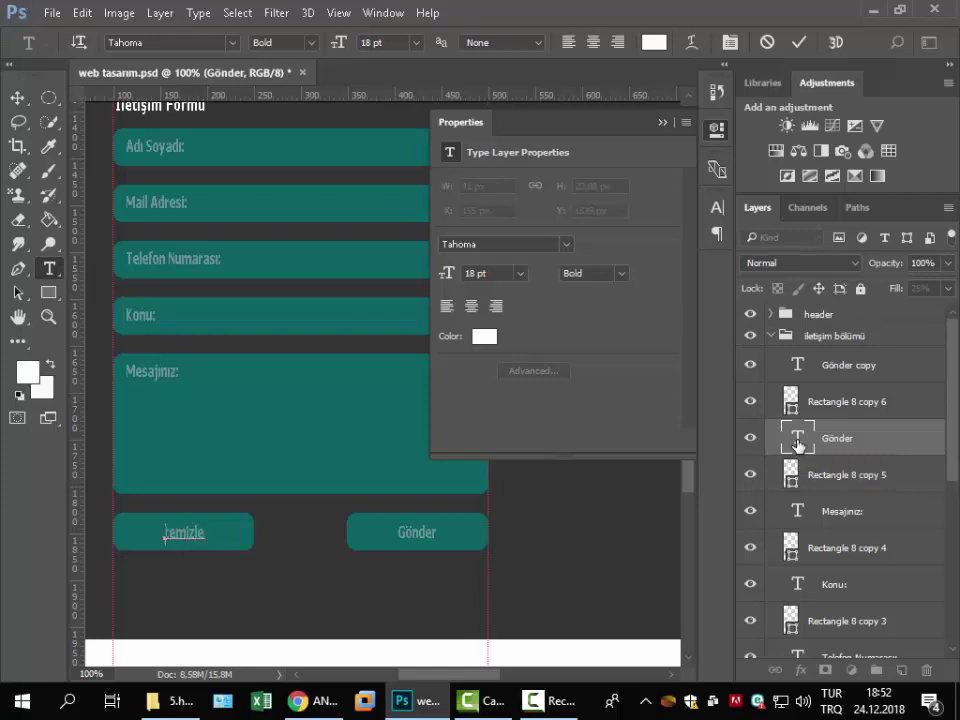
key(Delete)
text(T)
click(661, 122)
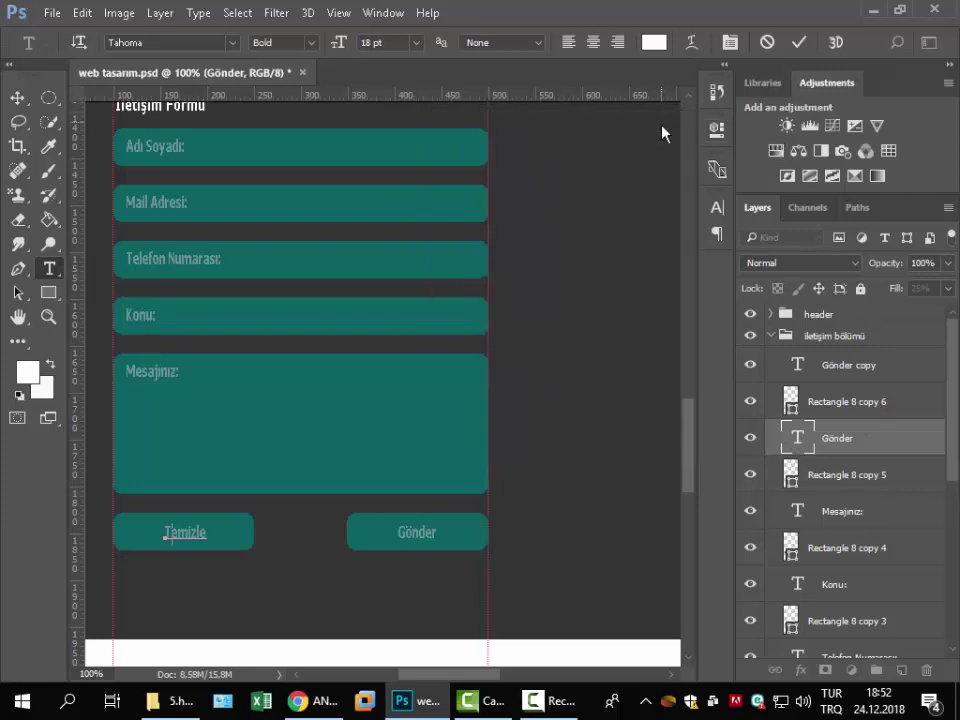
- Draw Rectangle 9, about 479 × 439 px at X 621, Y 1420, beside the form
key(ctrl+minus)
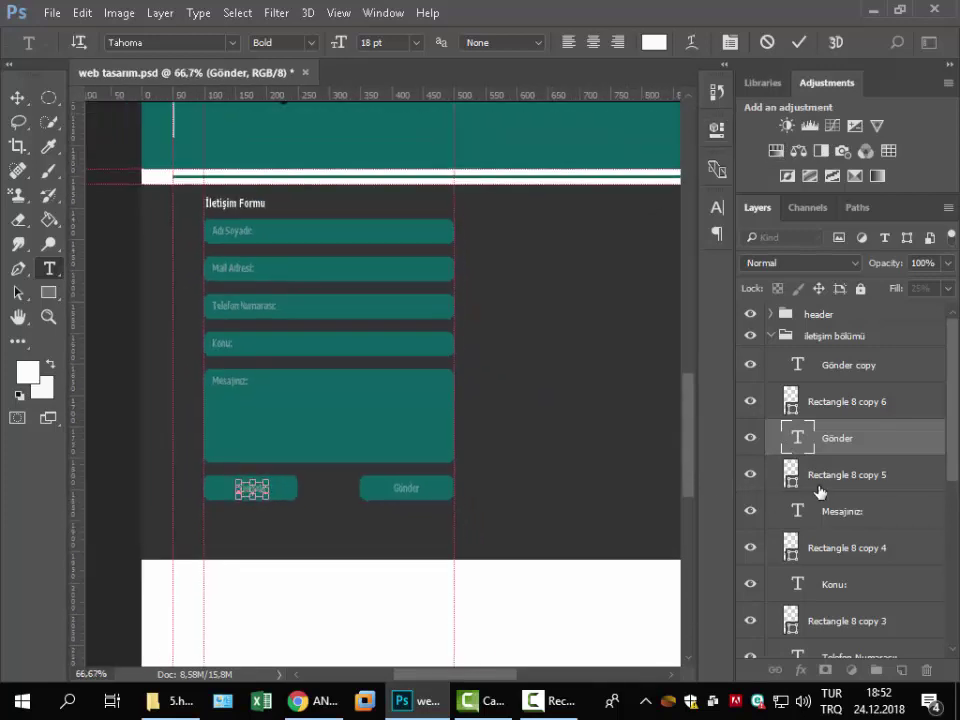
key(ctrl+minus)
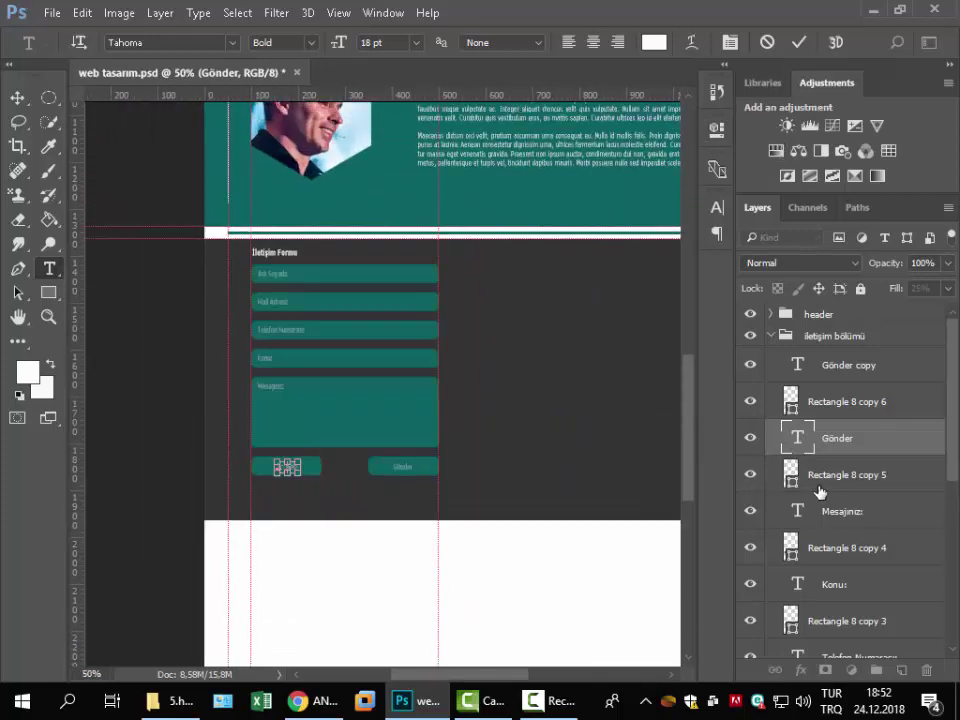
key(ctrl+minus)
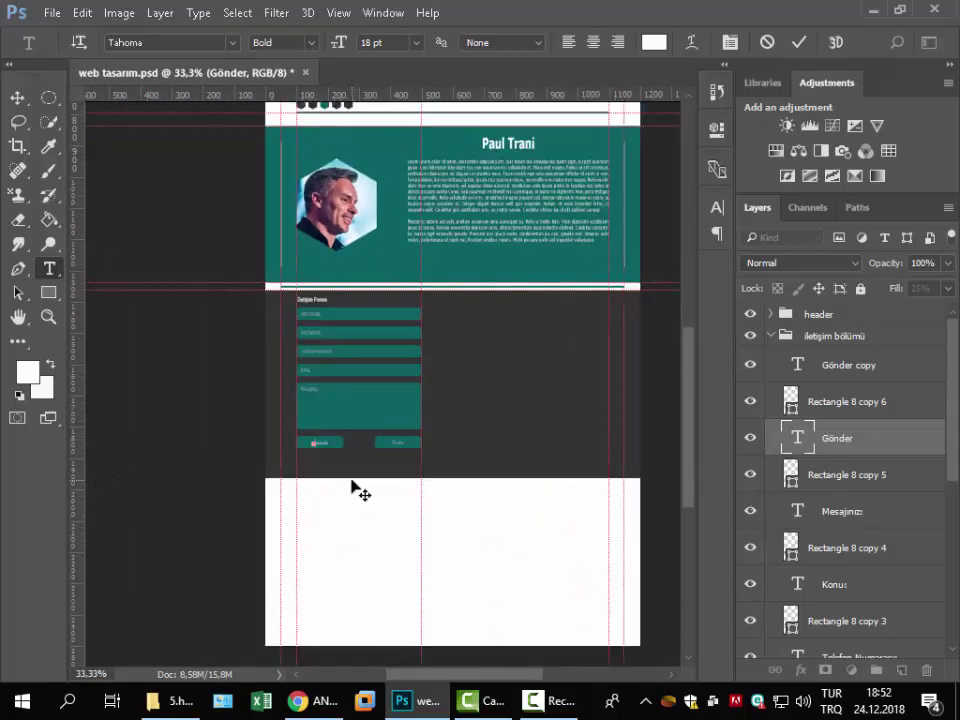
click(47, 294)
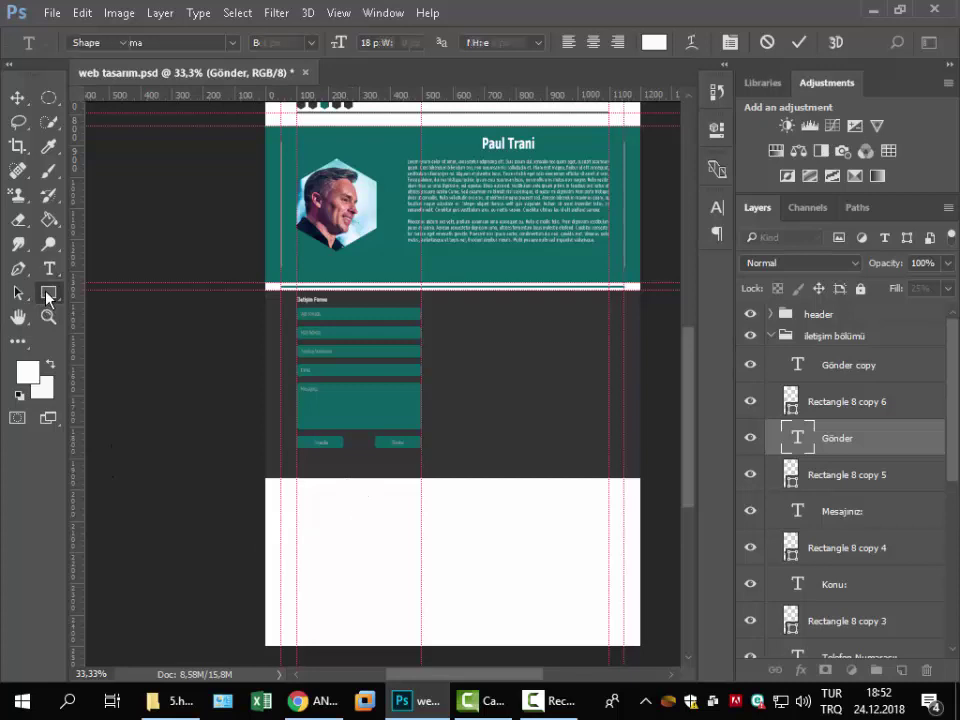
click(137, 292)
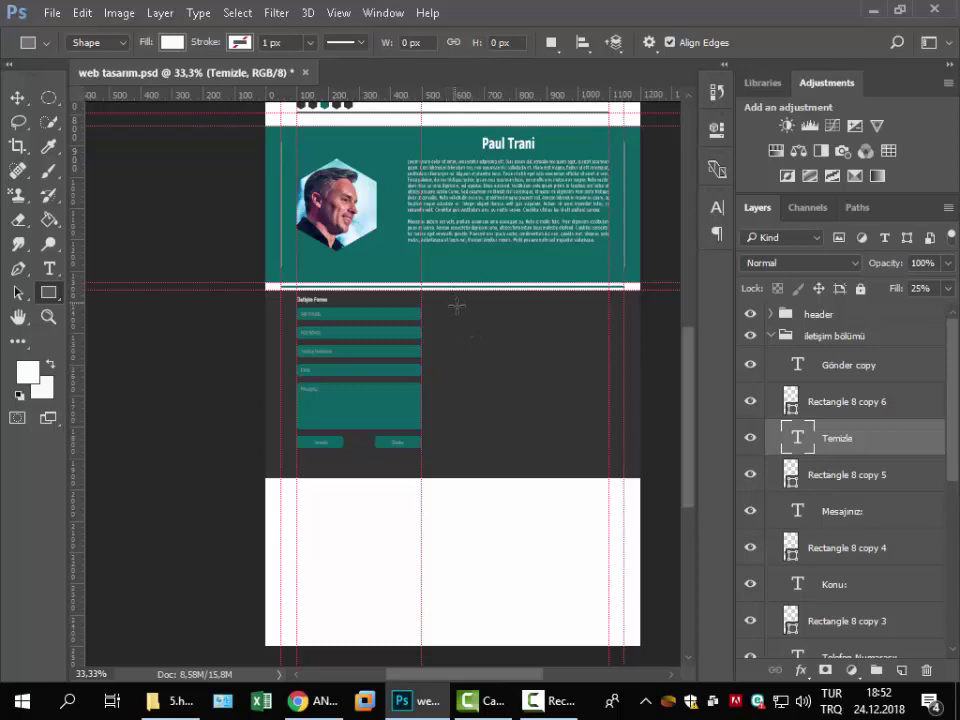
drag(459, 309, 604, 430)
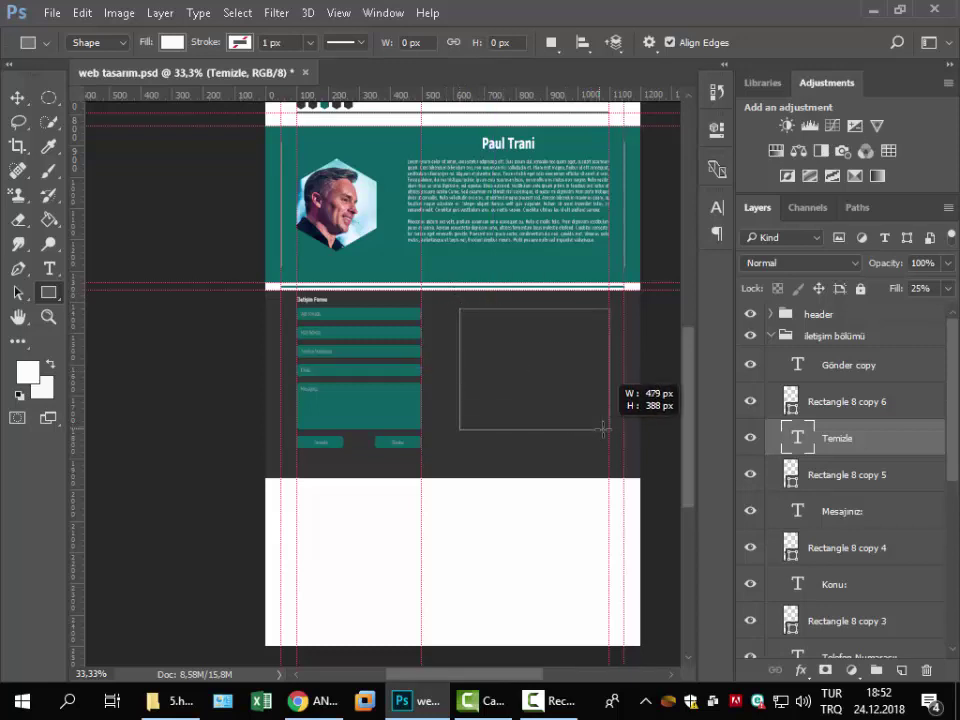
drag(604, 430, 602, 444)
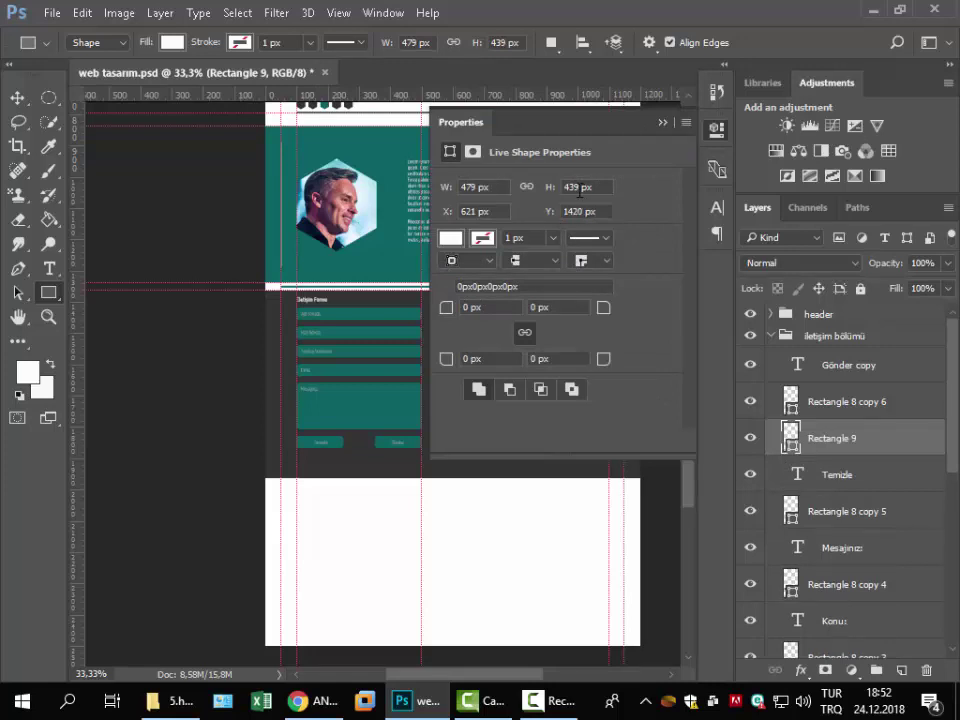
- Edit the rectangle's height, set its X position to 600 px and width to 400 px
drag(563, 188, 570, 190)
text(00)
drag(462, 212, 474, 213)
text(0)
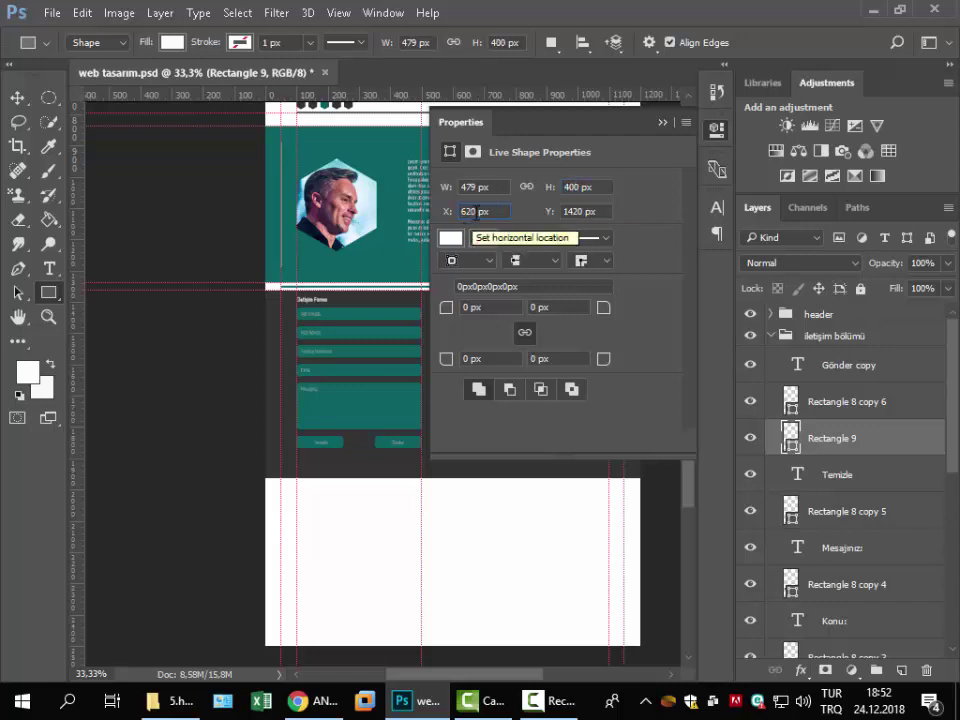
text(0)
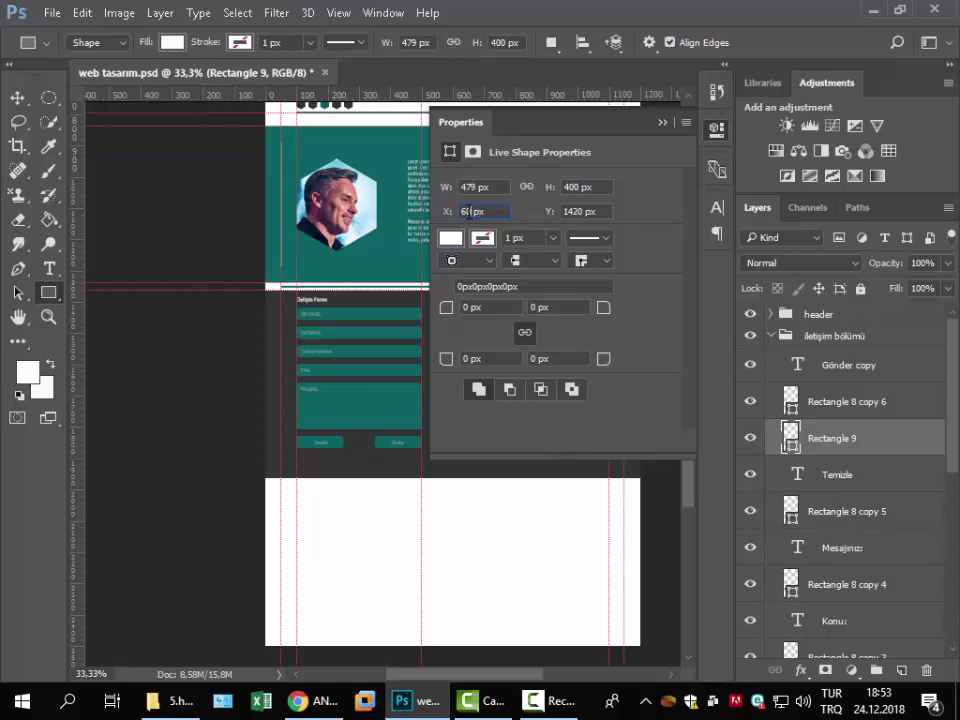
key(Return)
drag(473, 187, 476, 187)
double_click(466, 187)
text(400)
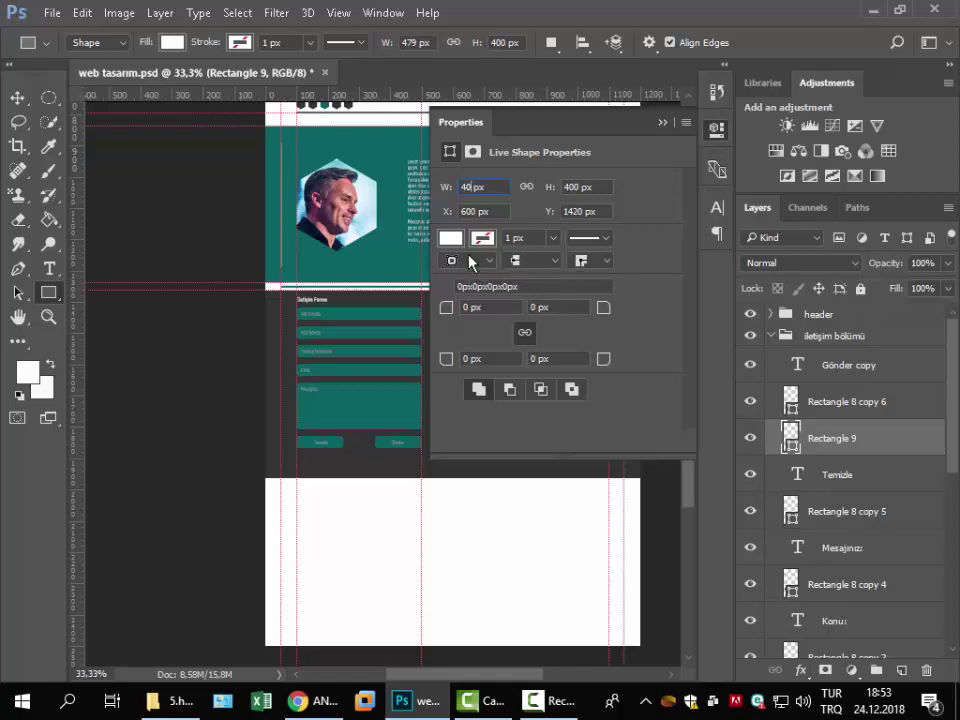
key(Return)
click(658, 124)
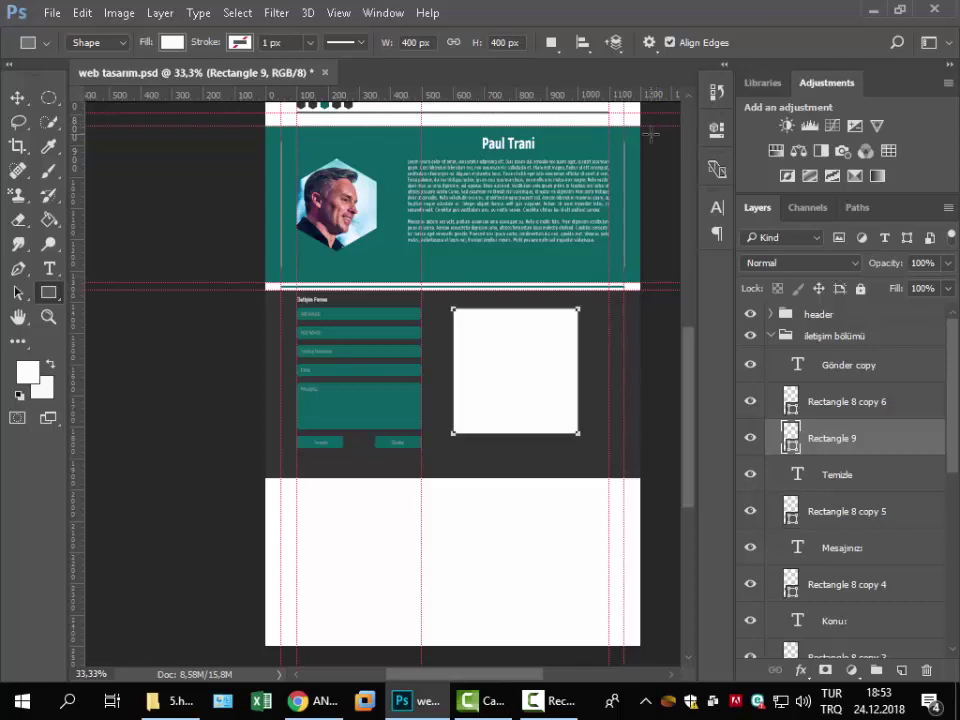
- Change the rectangle width to 500 px and nudge it down slightly
click(716, 131)
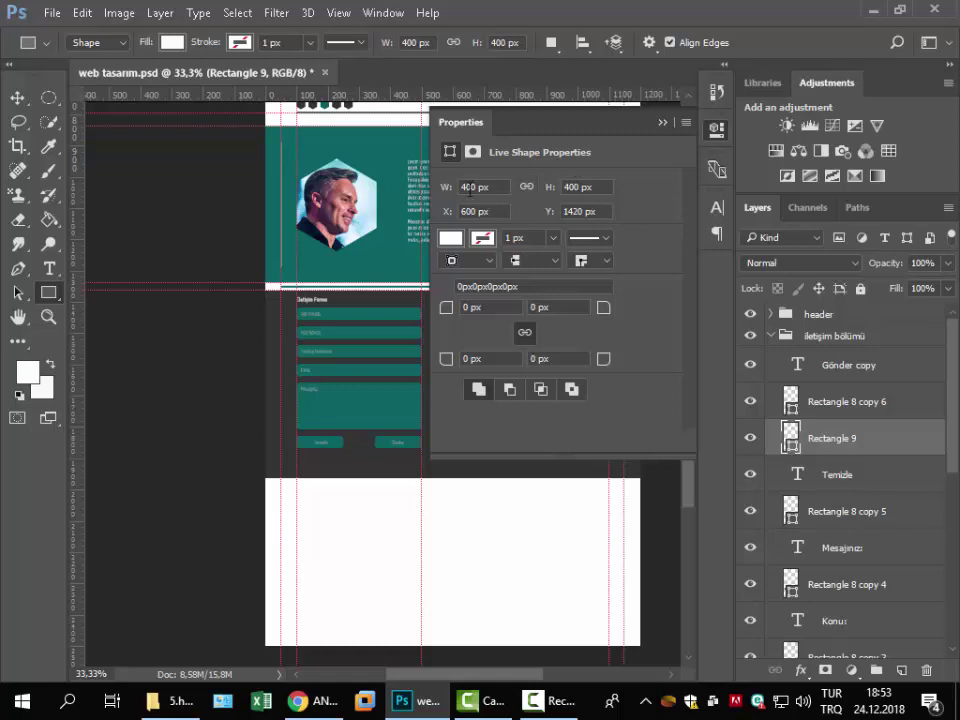
click(463, 187)
text(500)
key(Return)
click(663, 123)
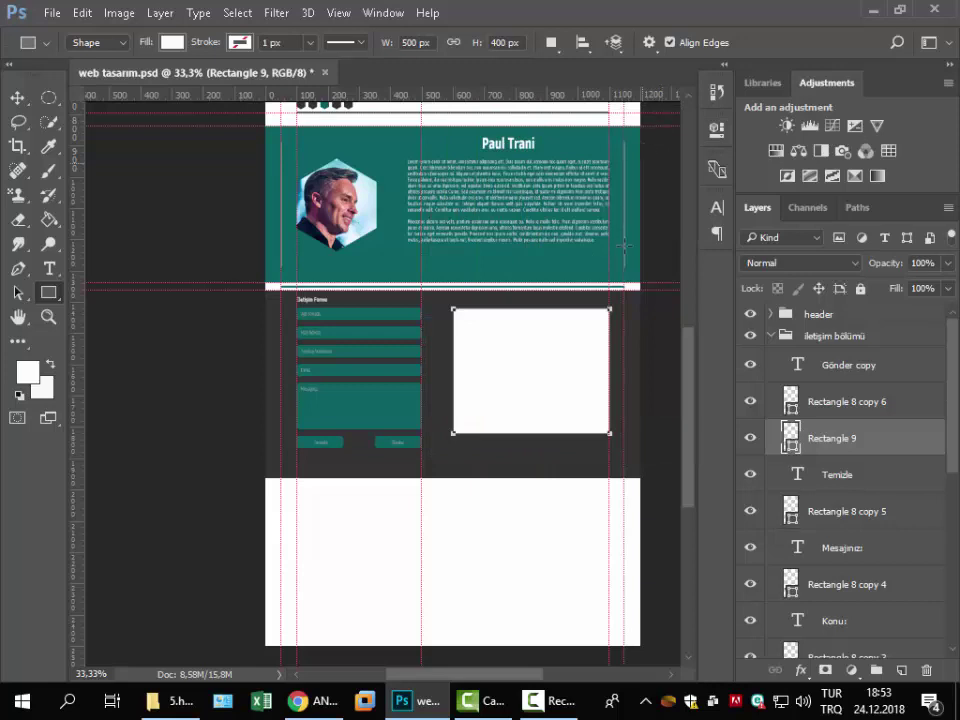
click(17, 97)
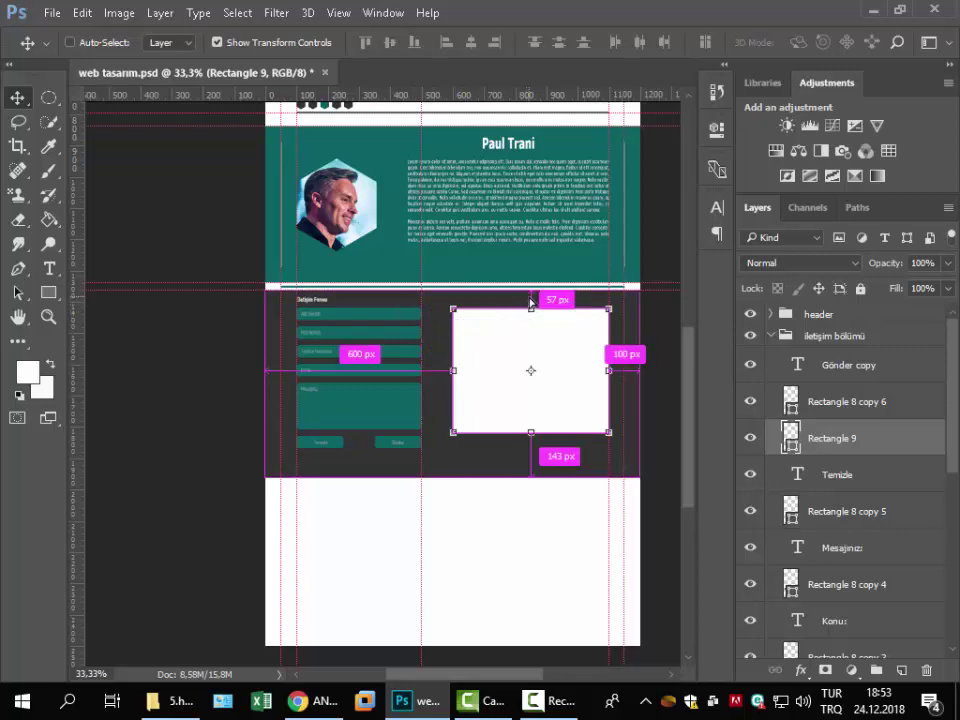
key(Down)
key(Down)
key(Down)
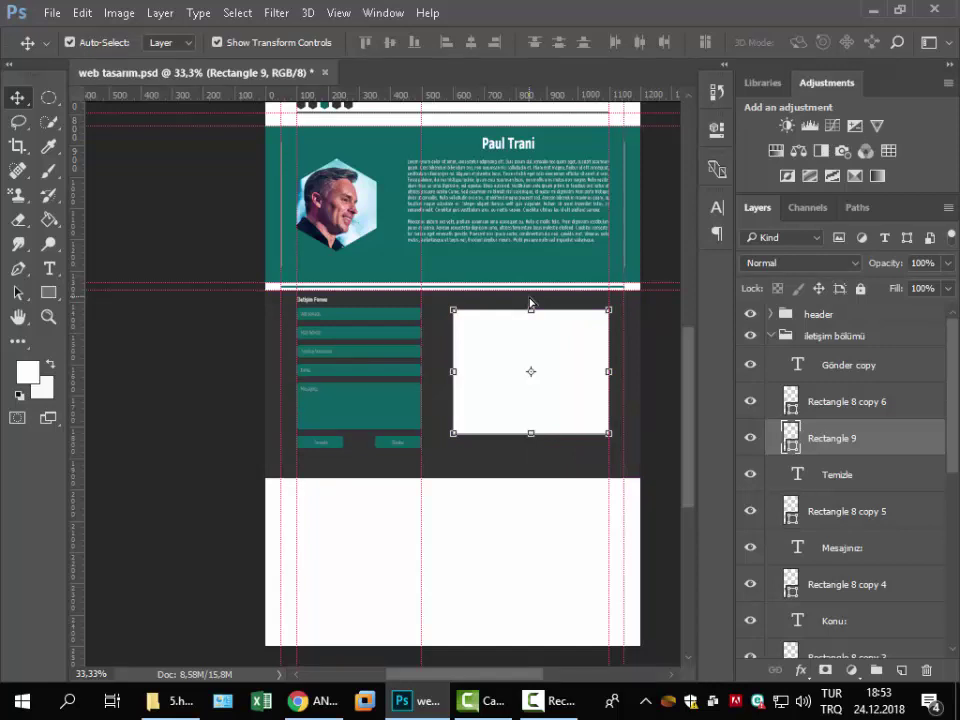
key(ctrl)
- Set the rectangle height to 450 px and add a horizontal guide along its bottom edge
click(716, 128)
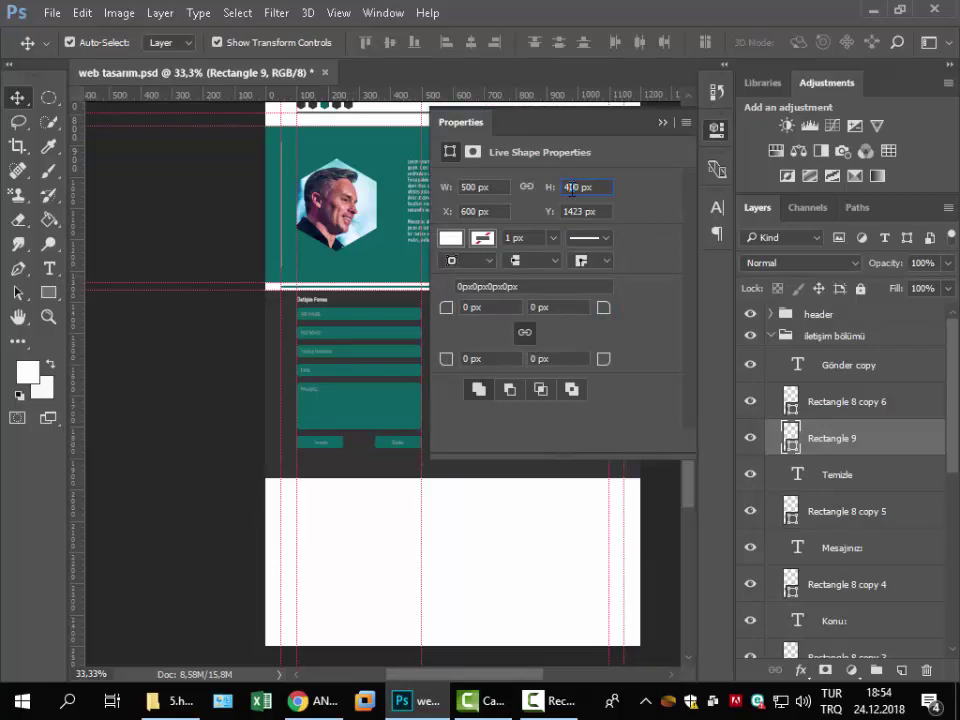
text(450)
click(661, 124)
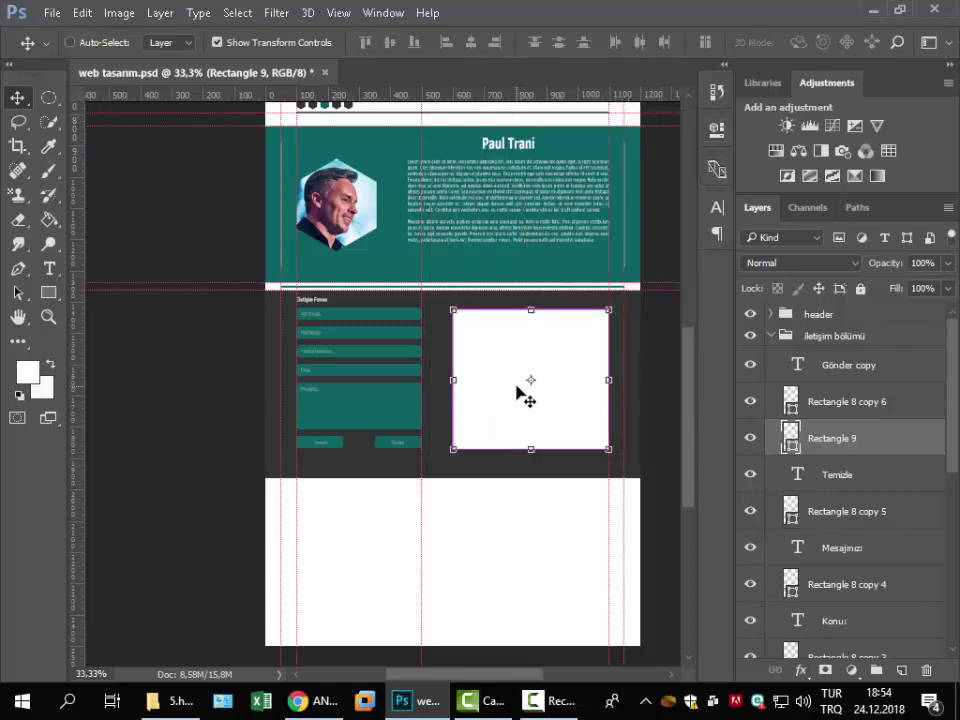
drag(467, 96, 528, 451)
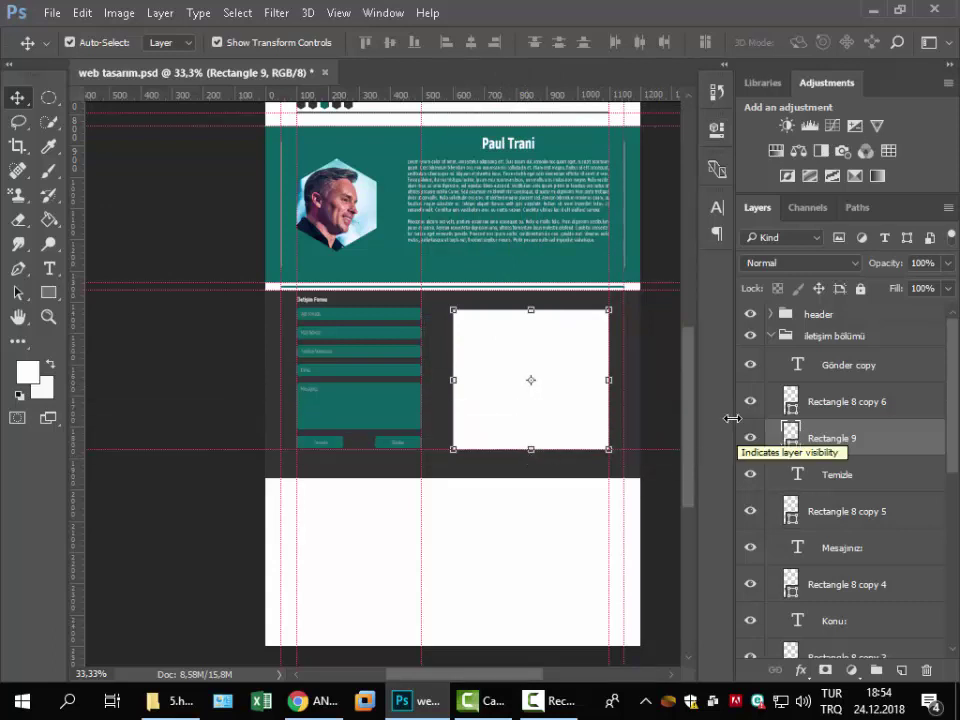
- Open Google Maps in a new Chrome tab through a 'maps' search
click(297, 702)
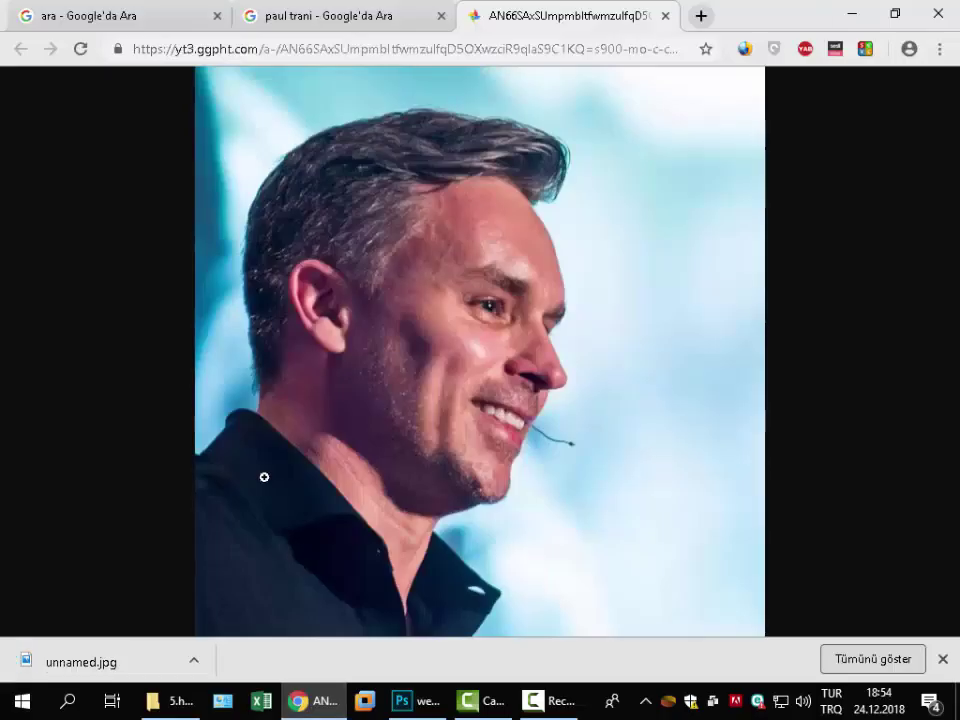
click(704, 15)
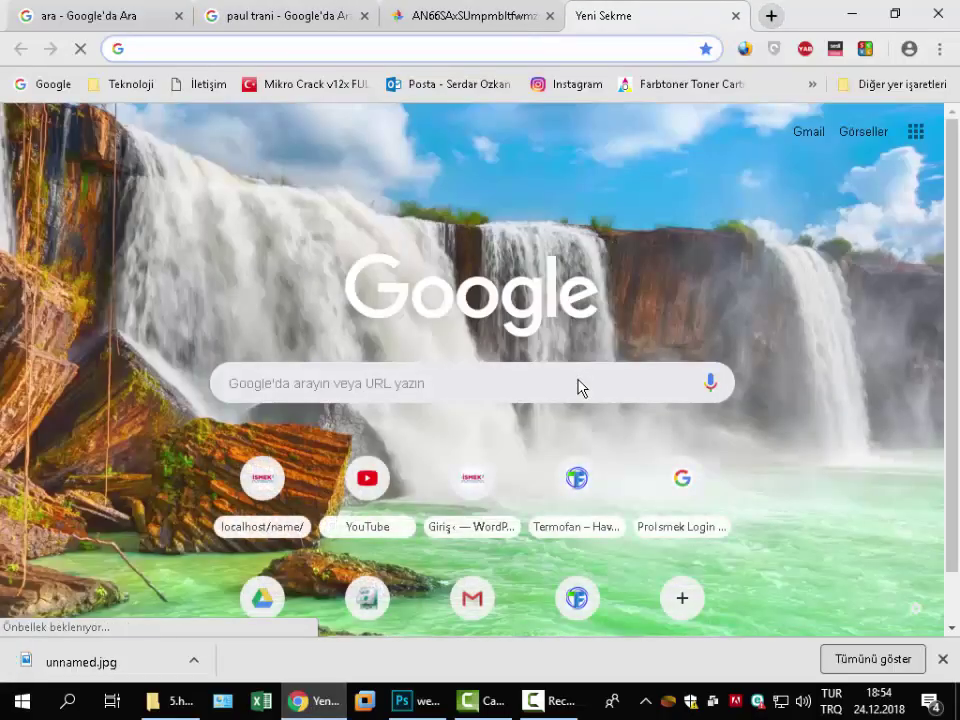
text(mam)
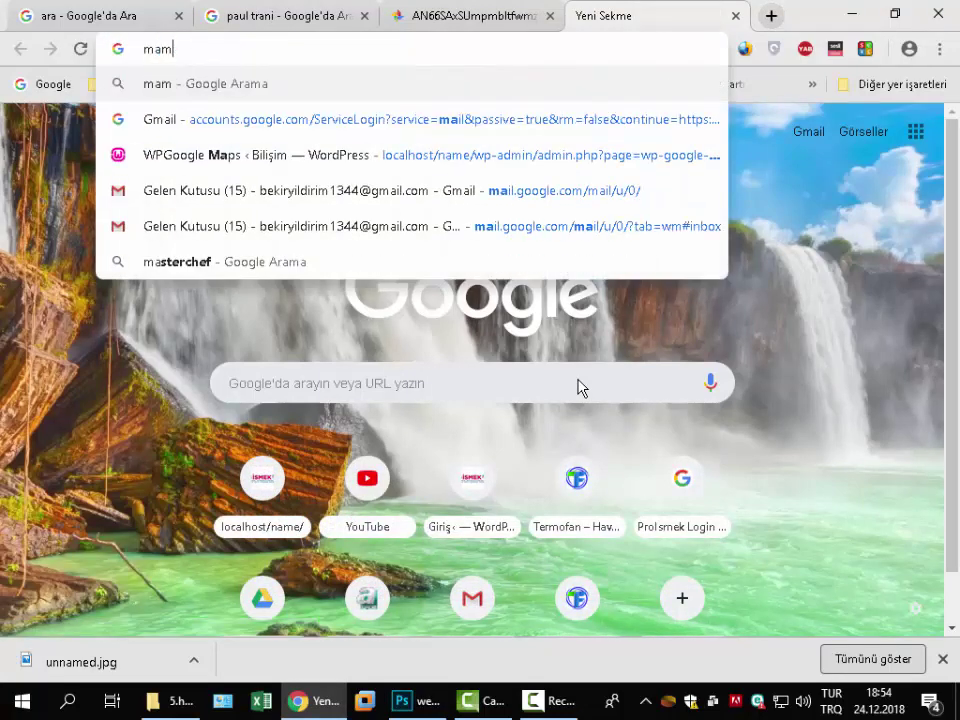
text(s)
key(Return)
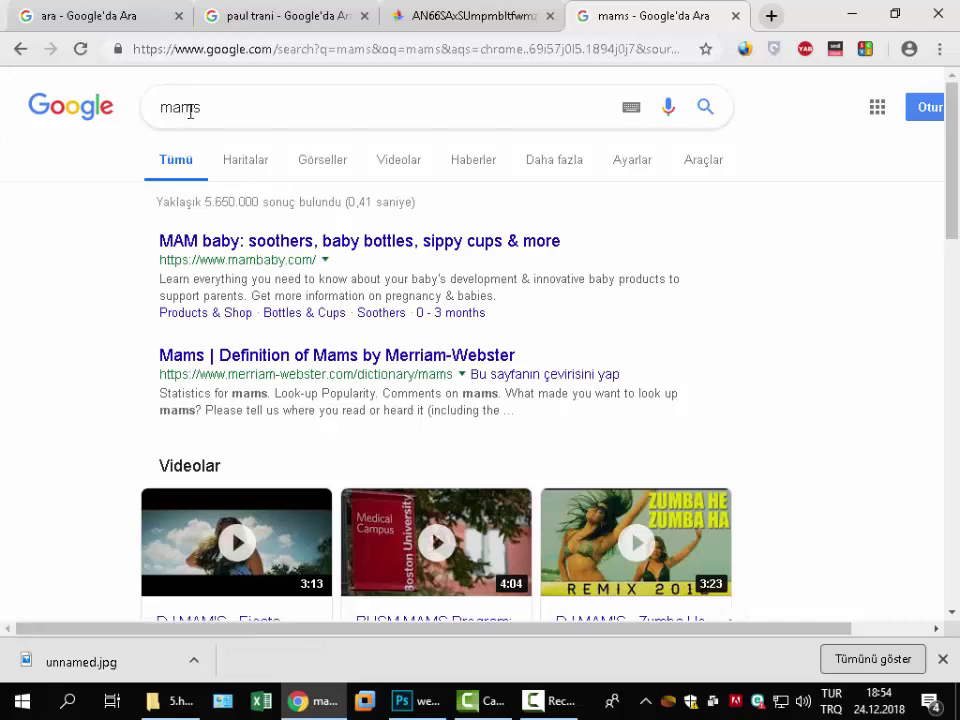
click(186, 107)
text(p)
key(Return)
click(213, 245)
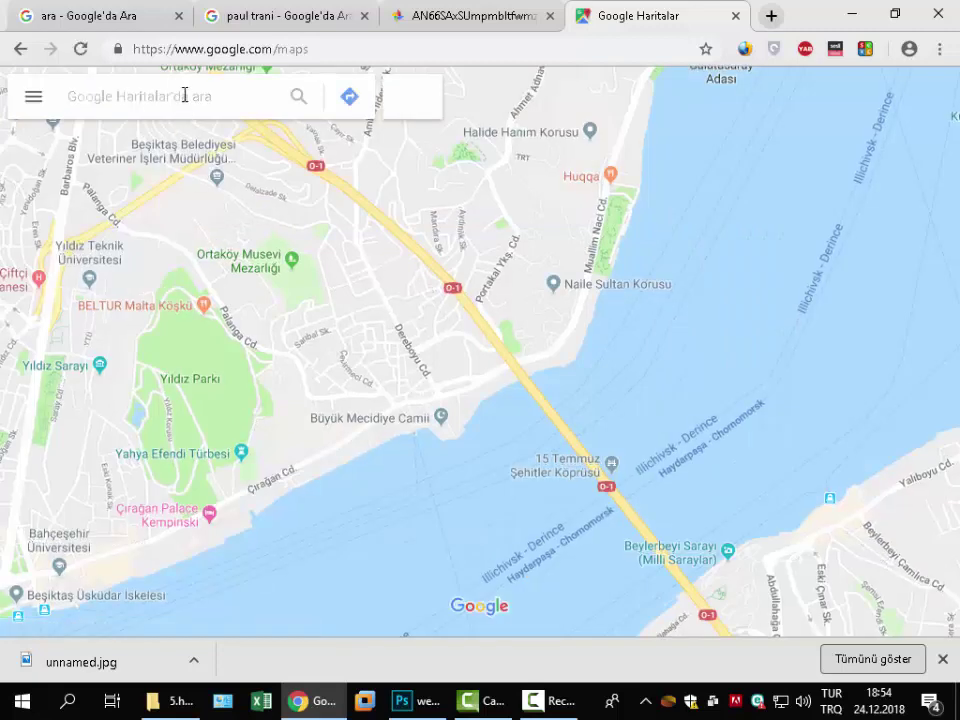
- Search Google Maps for 'ortaköy ismek' and screenshot the pinned result
text(or)
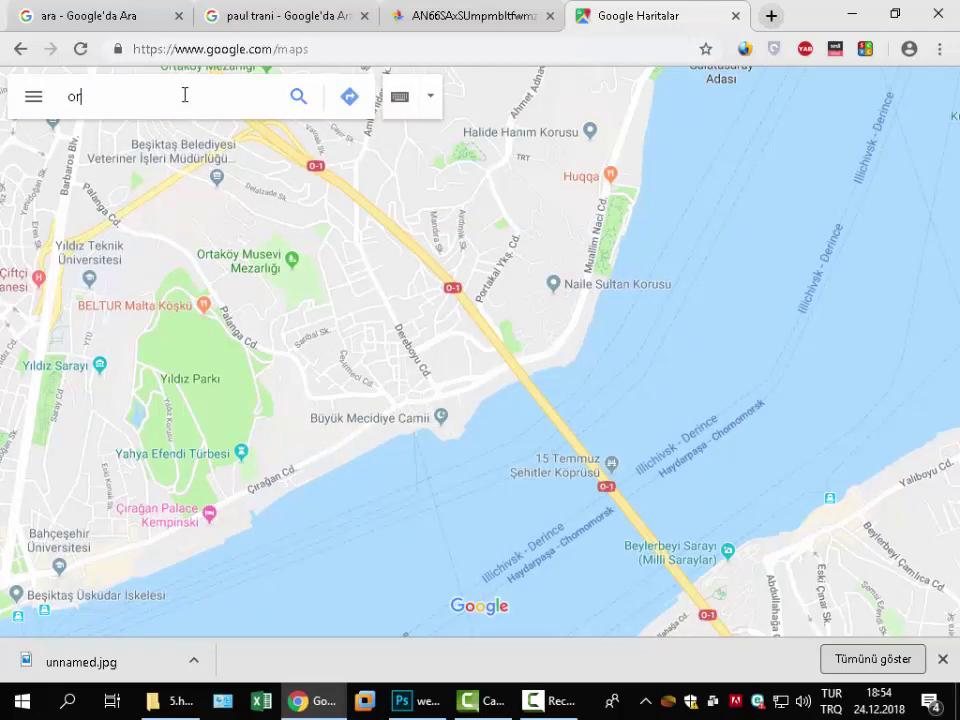
text(tako)
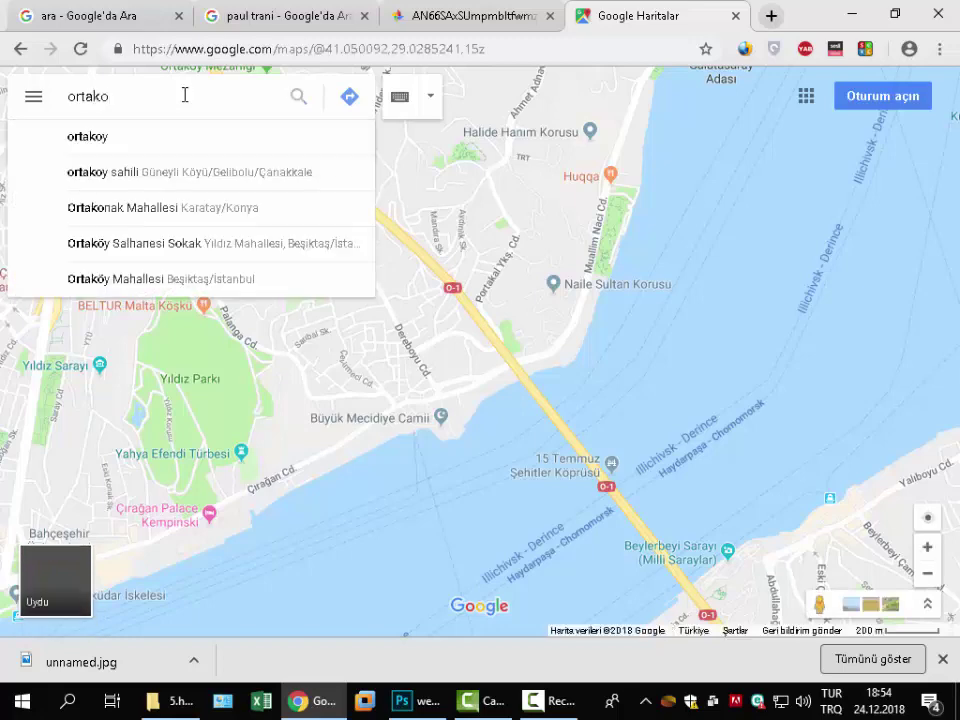
key(BackSpace)
text(öy ismek)
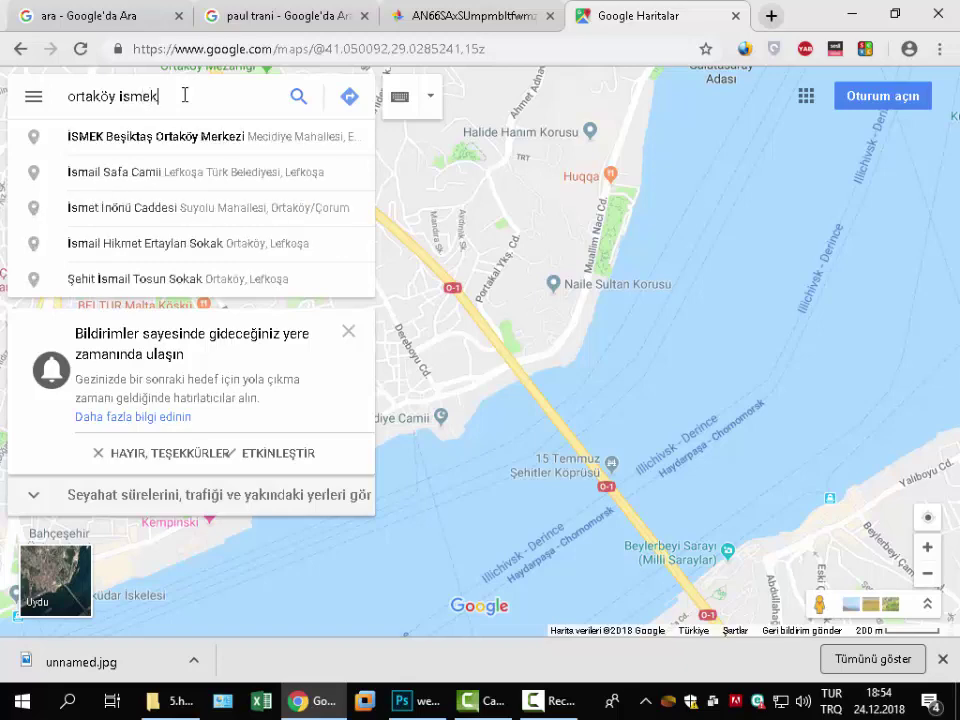
key(Return)
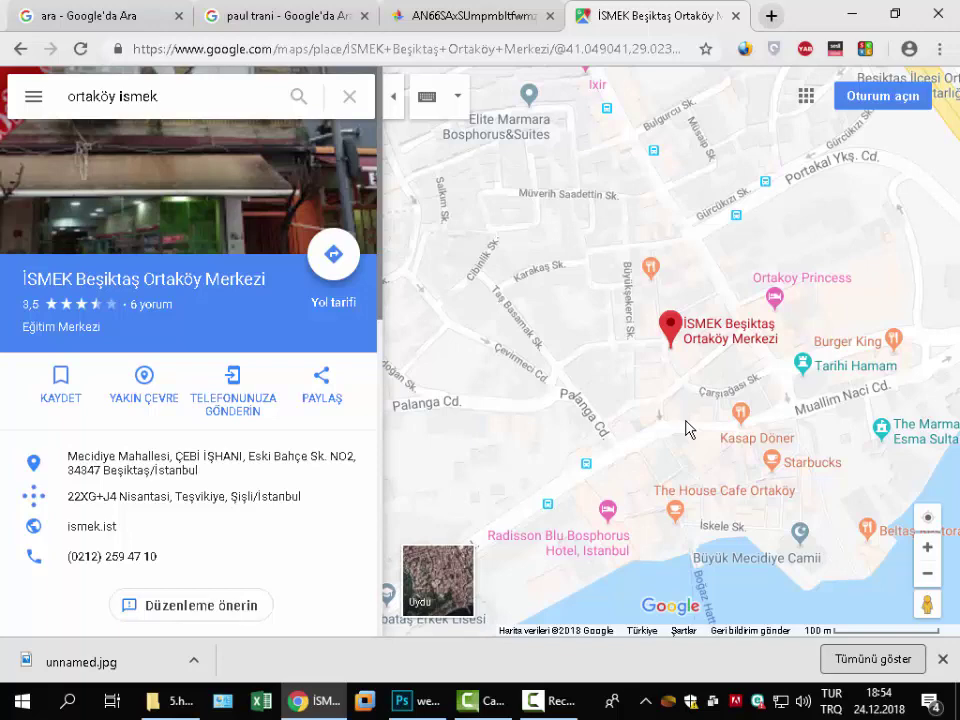
key(super)
key(super)
click(686, 428)
click(178, 700)
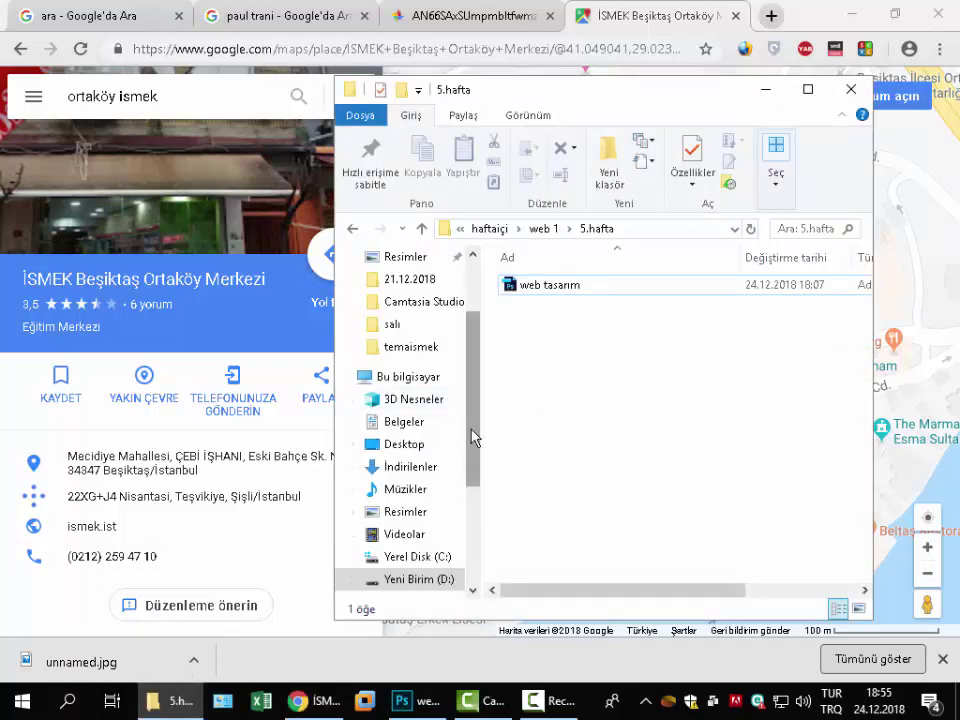
- Open Pictures > Ekran Görüntüleri and drag Ekran Görüntüsü (6) onto Photoshop
click(403, 511)
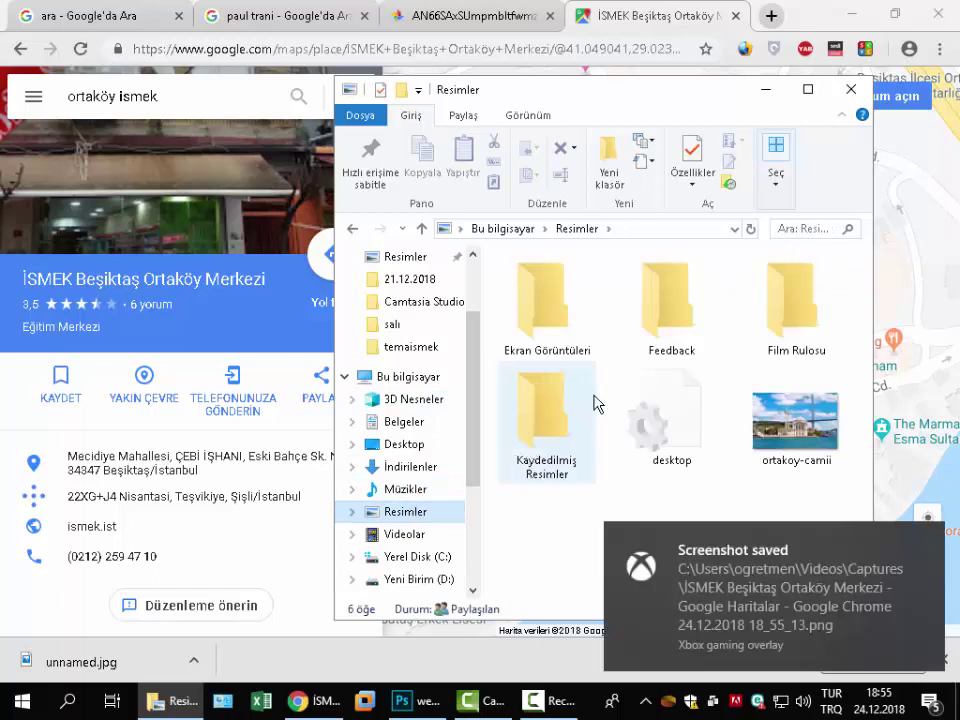
double_click(576, 320)
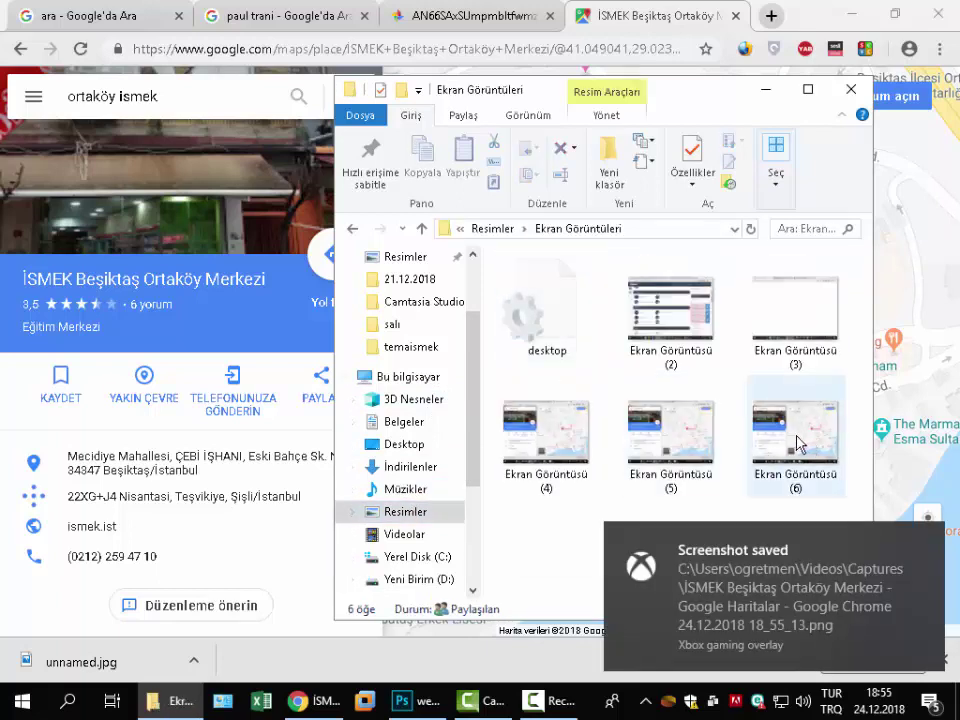
click(808, 444)
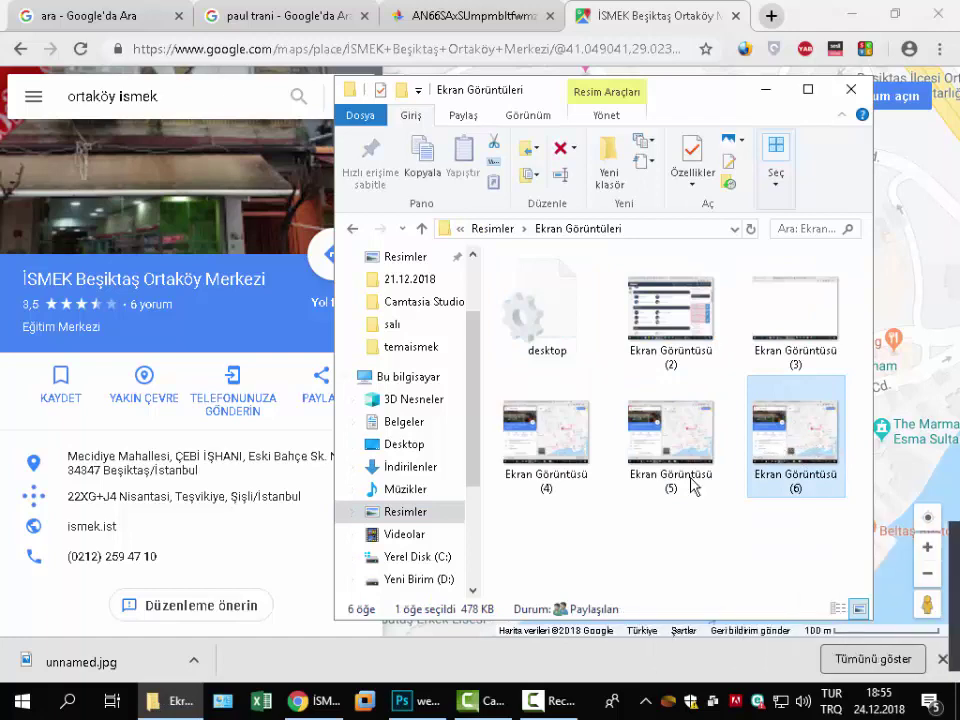
drag(808, 444, 462, 133)
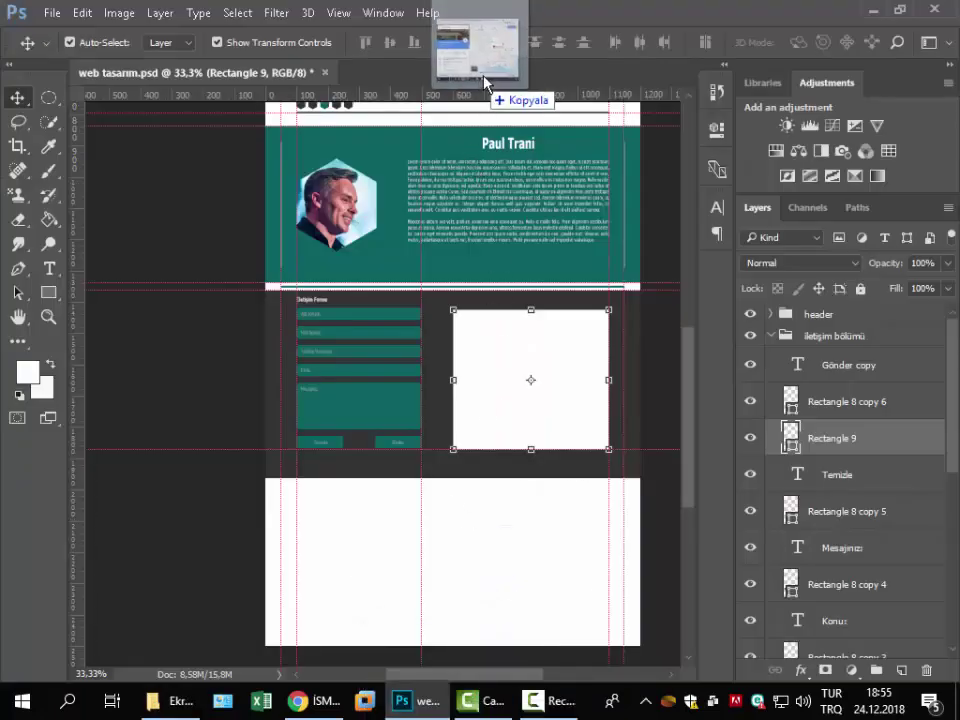
- Crop the map screenshot's left, bottom and top edges, then drag it to web tasarım.psd
drag(462, 133, 485, 72)
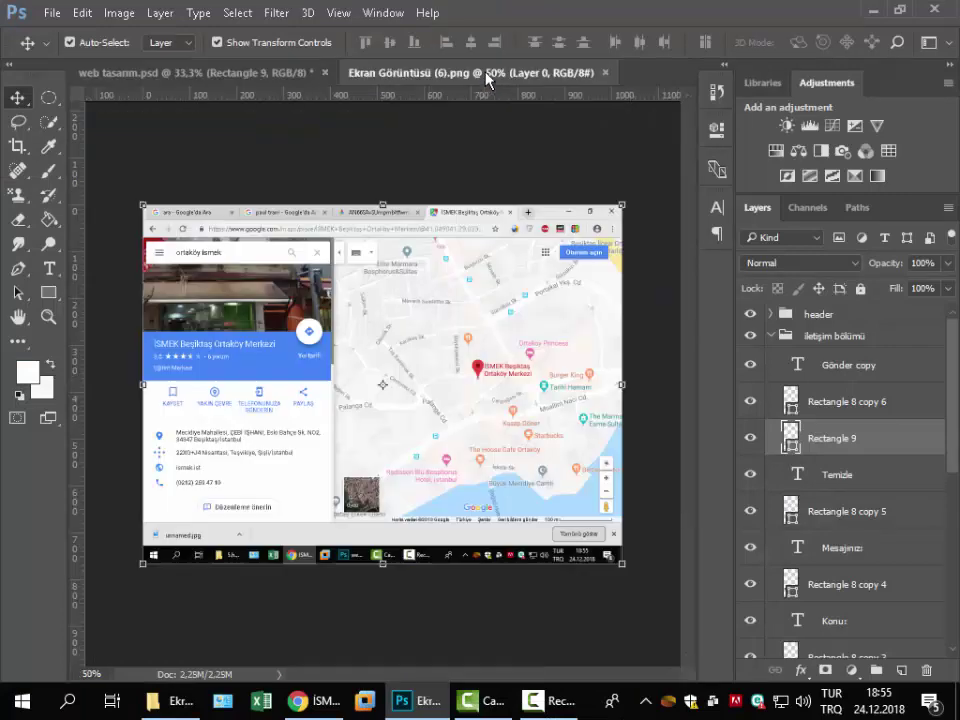
click(15, 148)
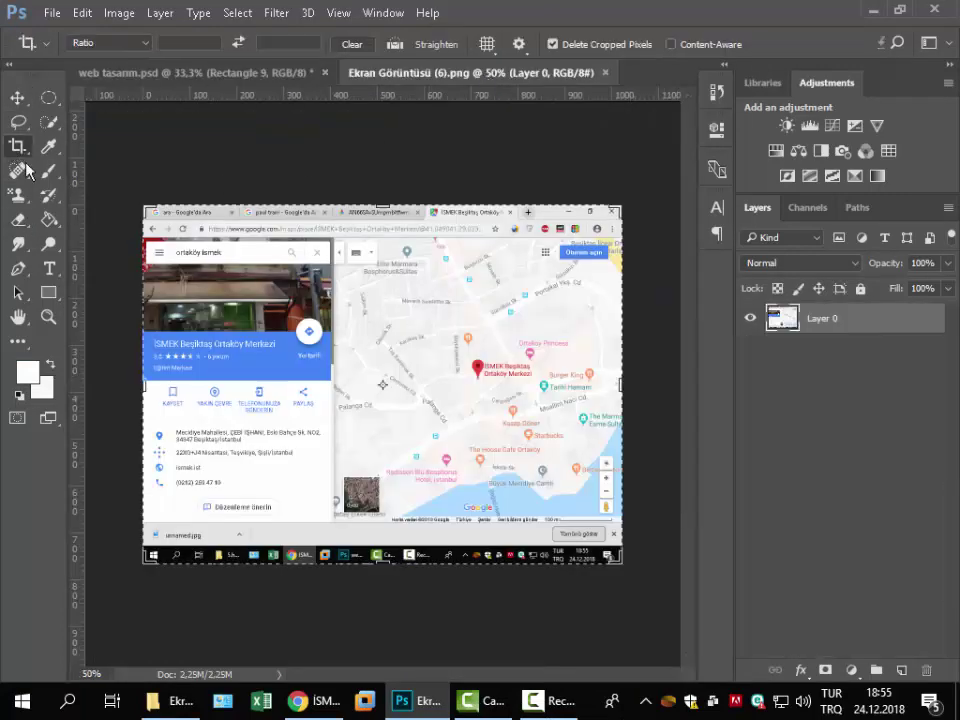
mouse_move(143, 385)
mouse_down()
mouse_move(297, 406)
mouse_move(238, 390)
mouse_up()
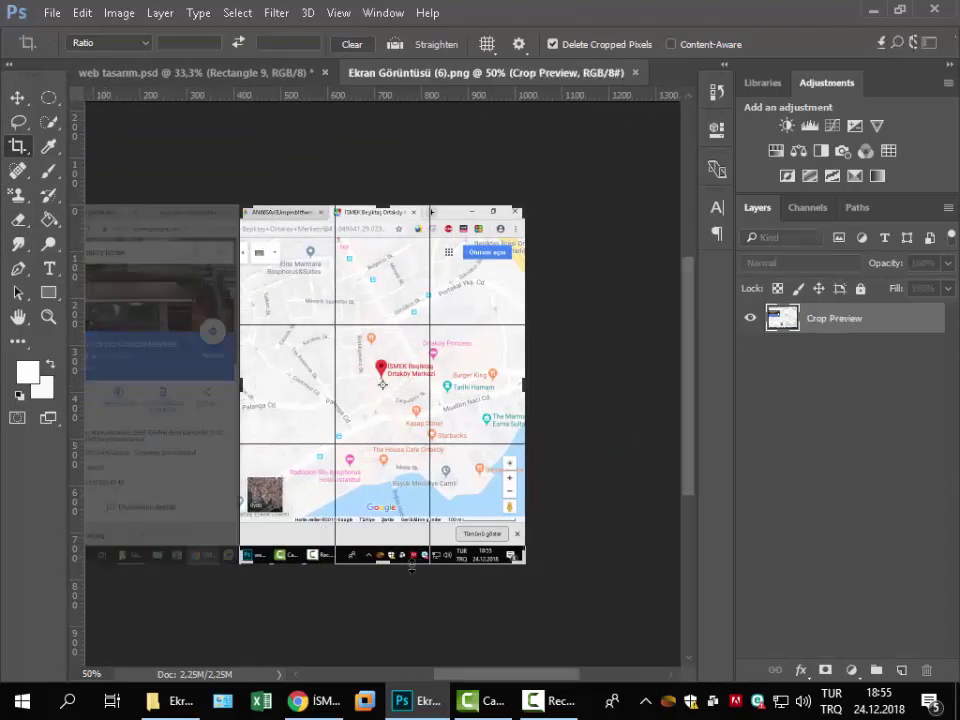
drag(382, 561, 384, 506)
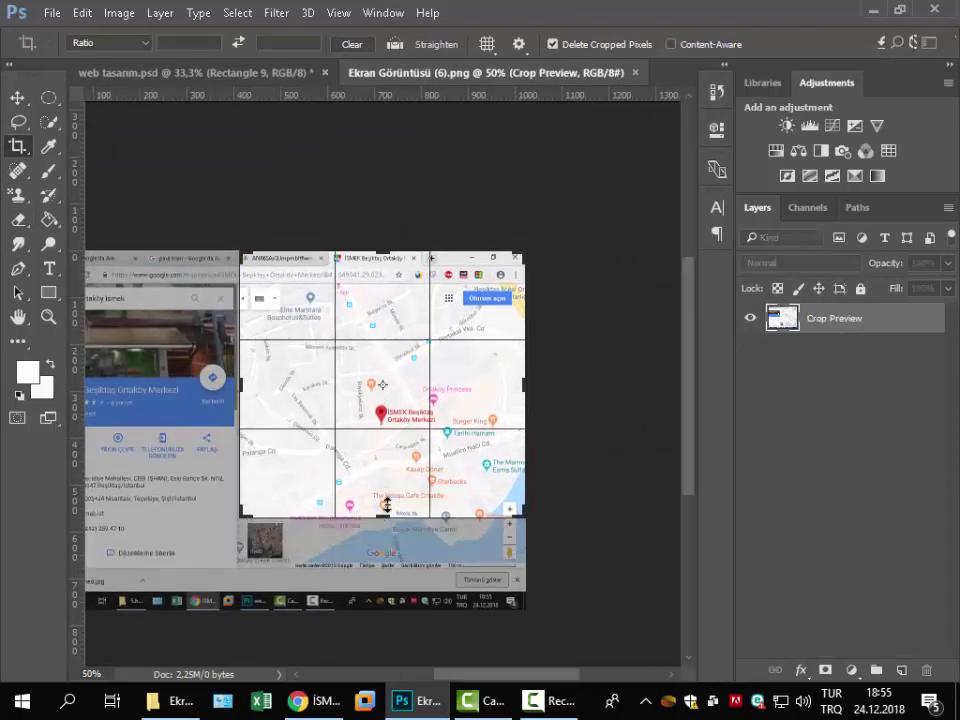
drag(385, 253, 387, 285)
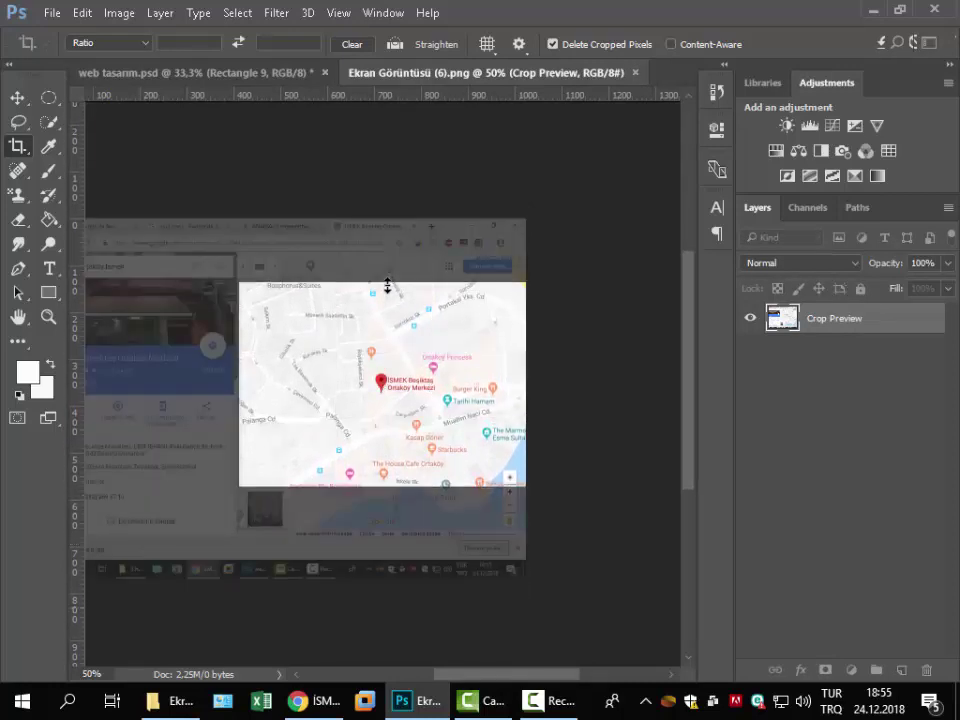
key(Return)
click(18, 100)
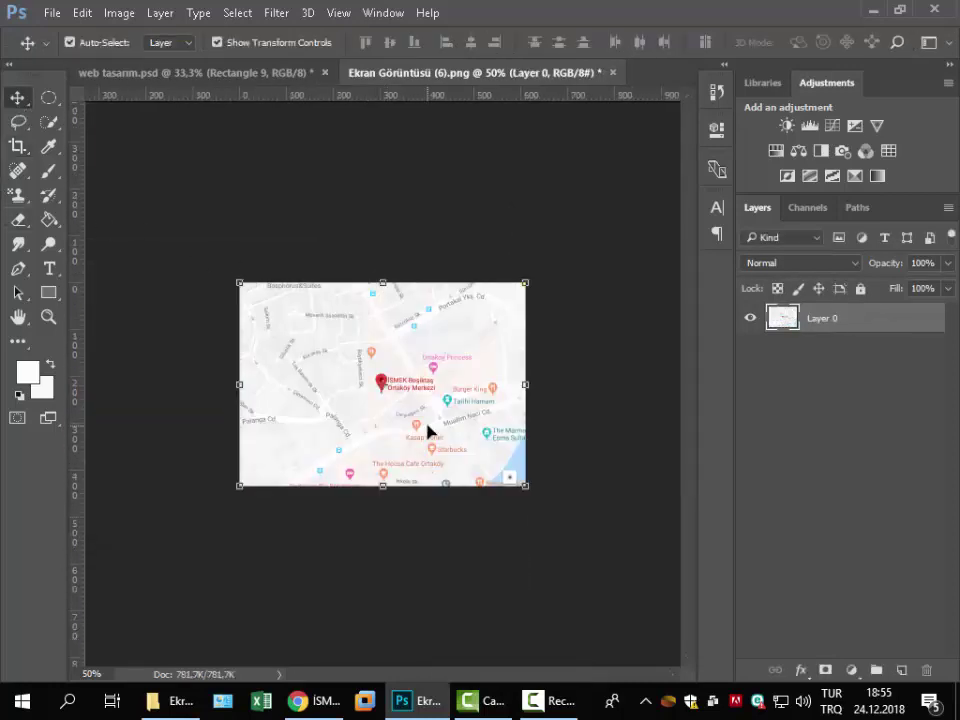
mouse_move(428, 428)
mouse_down()
mouse_move(282, 92)
mouse_move(553, 410)
mouse_up()
- Drop the map beside the contact form and stack Rectangle 9 directly beneath it
drag(551, 361, 564, 372)
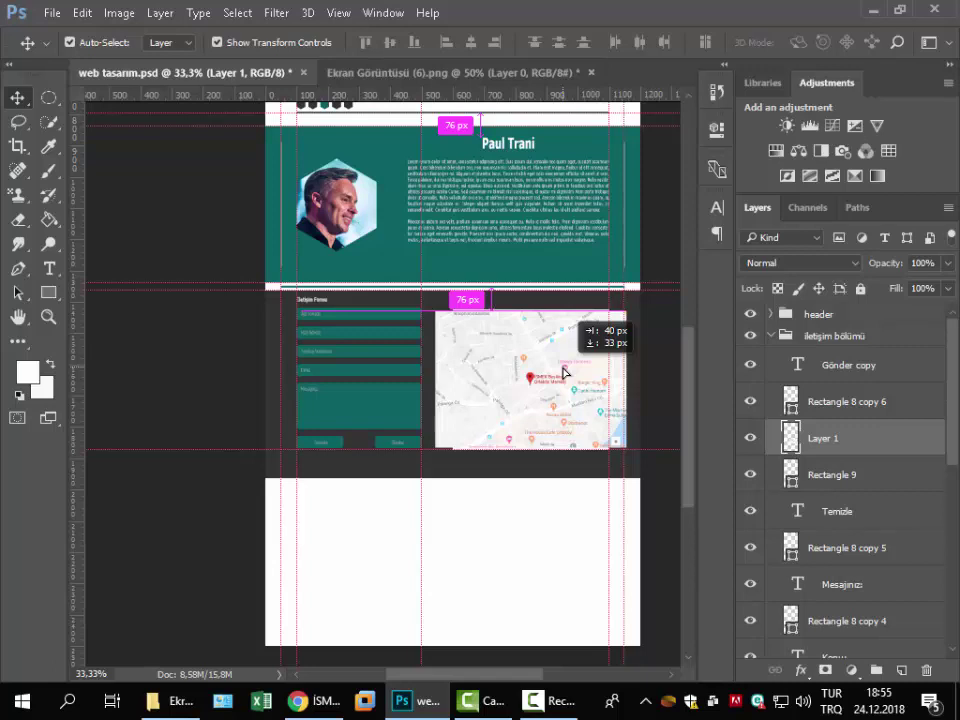
drag(563, 372, 563, 372)
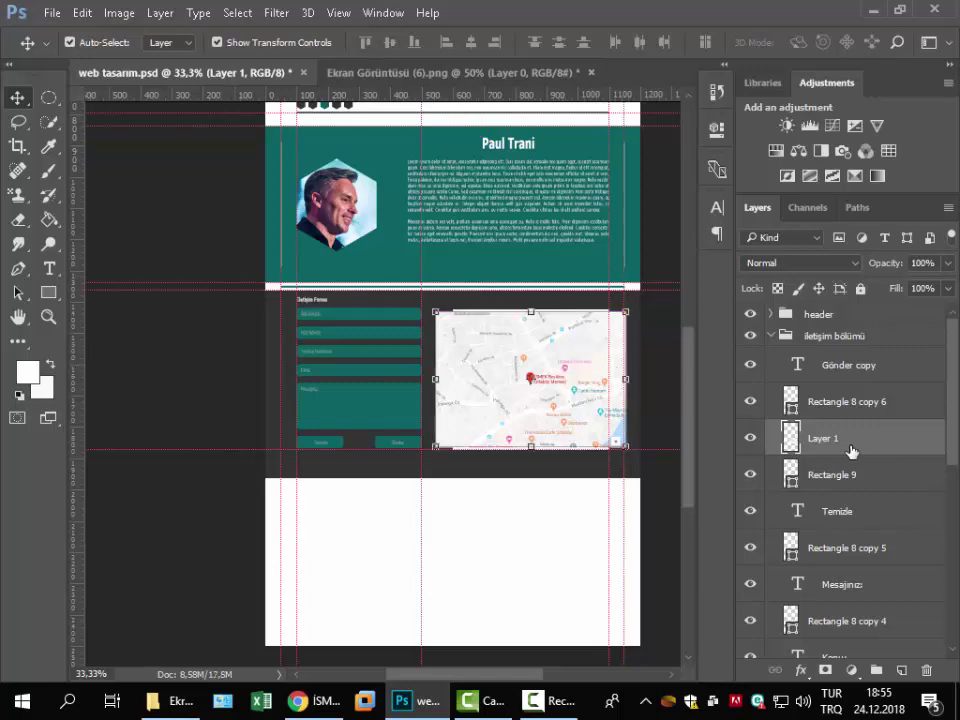
click(753, 404)
click(751, 402)
drag(867, 431, 868, 362)
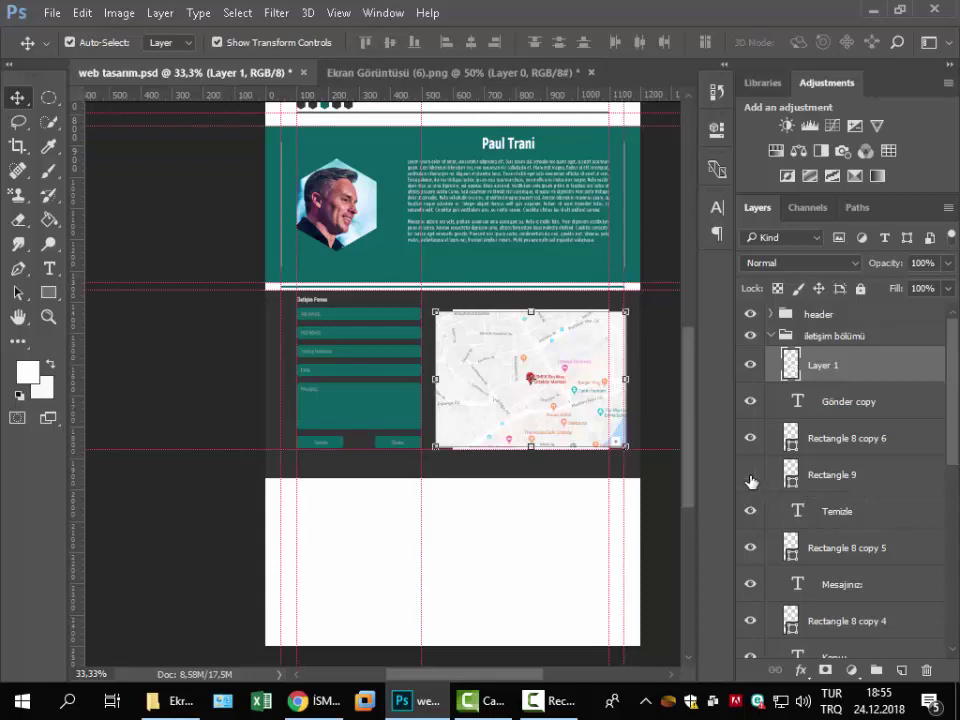
drag(864, 478, 867, 380)
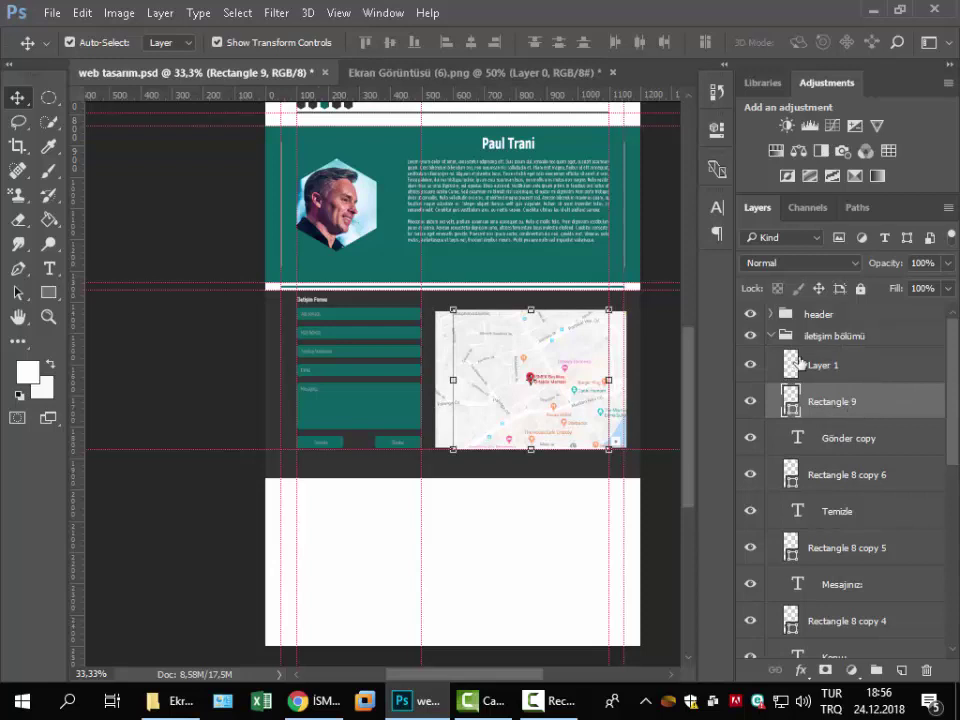
- Give Rectangle 9 a 10 px corner radius on all corners
click(716, 130)
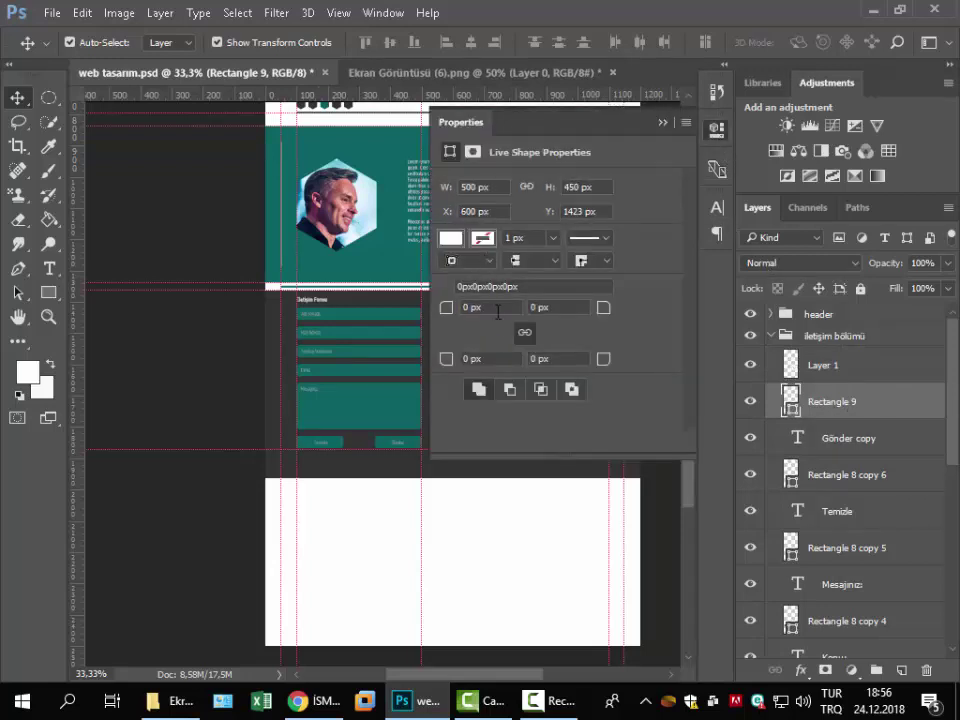
click(466, 308)
text(10)
key(Return)
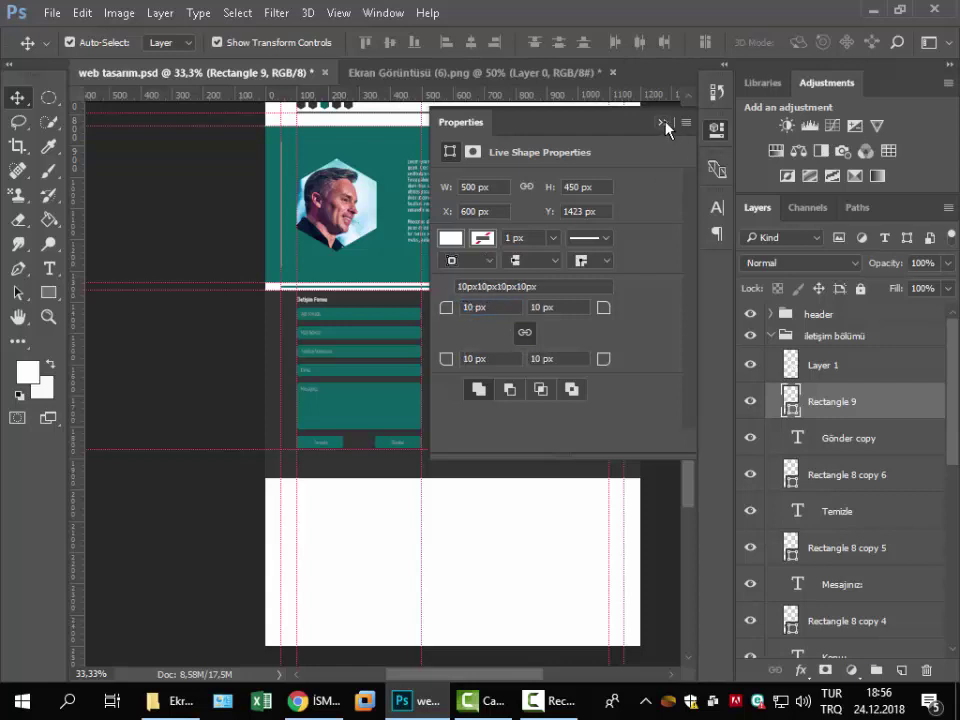
click(662, 123)
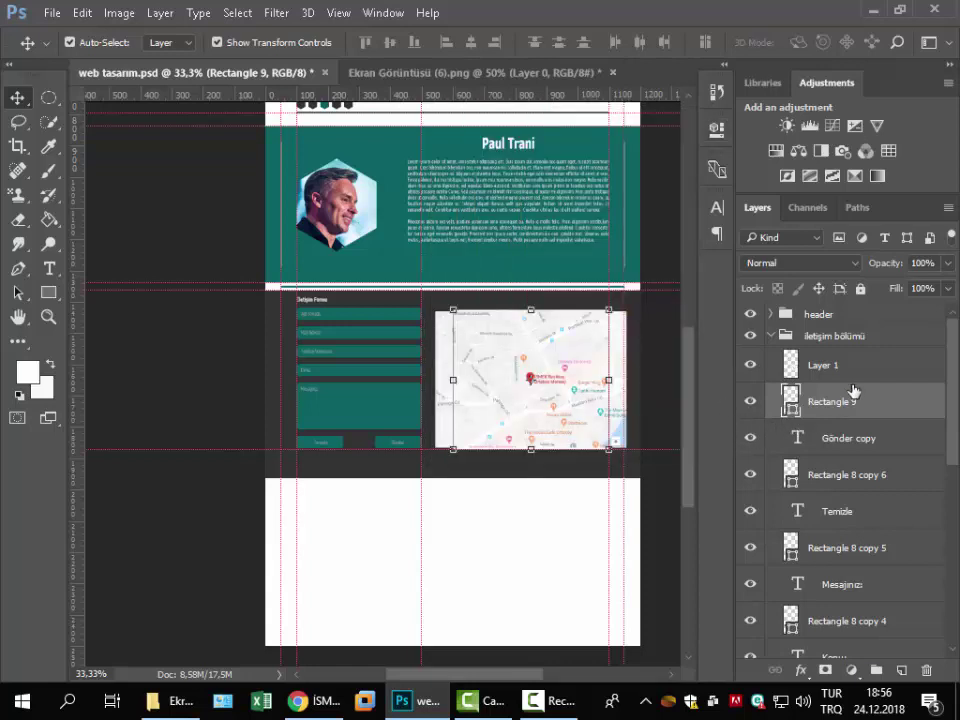
drag(854, 390, 855, 380)
- Clip the map layer into Rectangle 9 and shift it inside the rounded box
alt+click(854, 380)
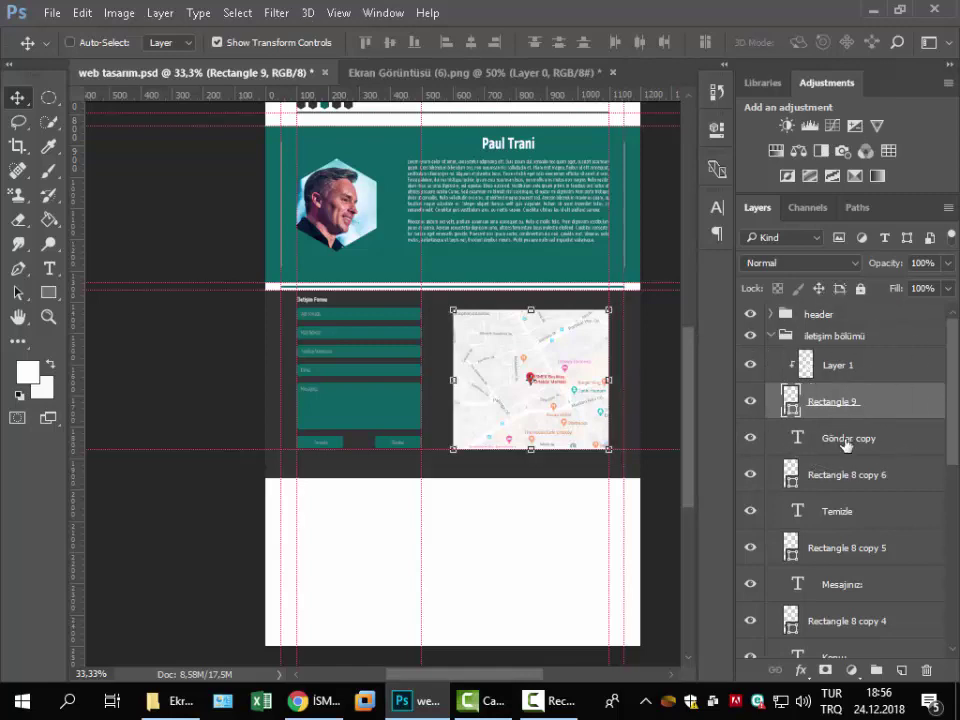
key(ctrl+plus)
key(ctrl+plus)
key(ctrl+plus)
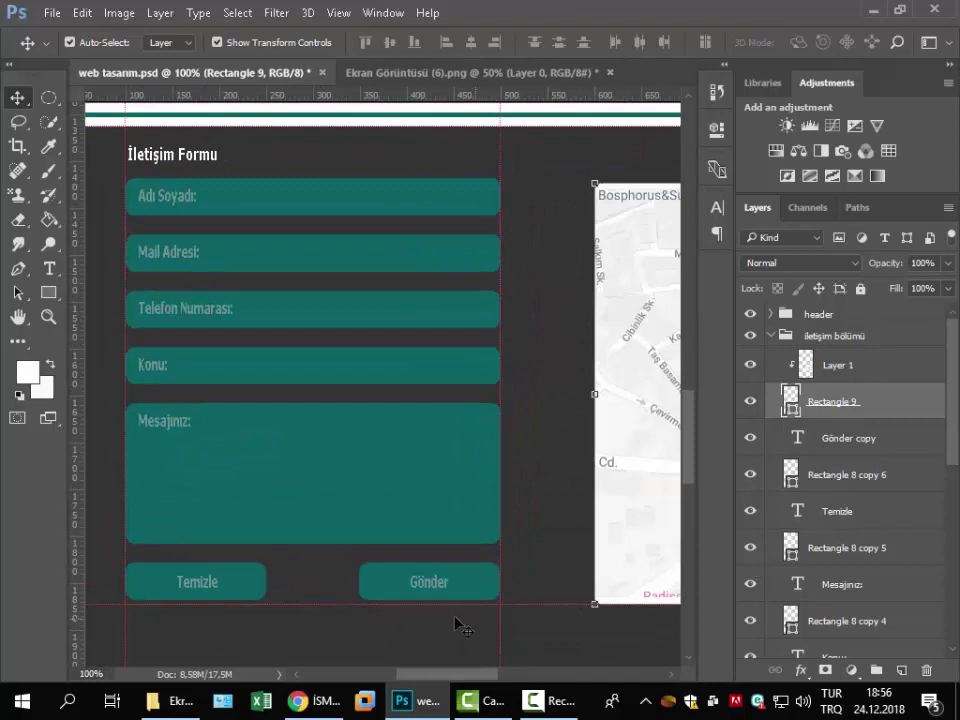
drag(460, 673, 541, 676)
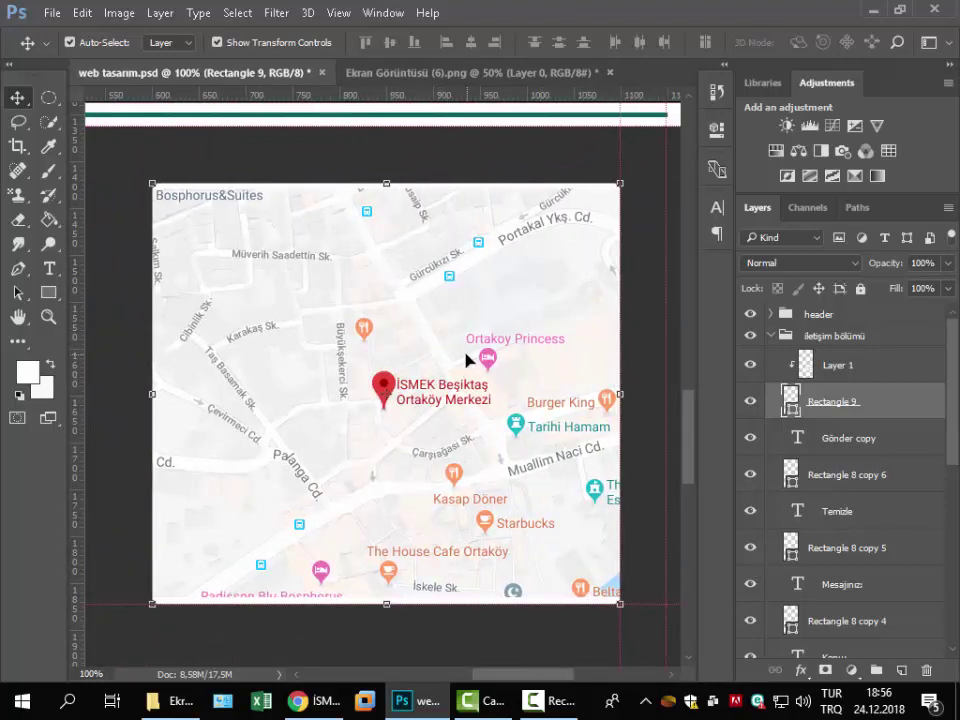
click(782, 367)
drag(529, 403, 505, 401)
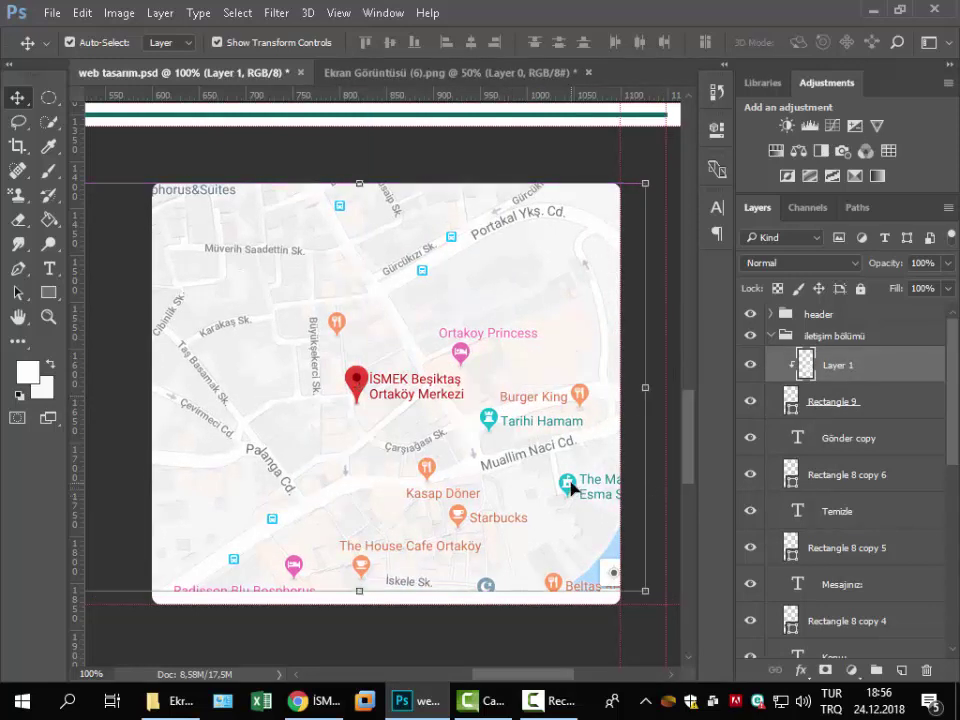
key(Down)
key(Down)
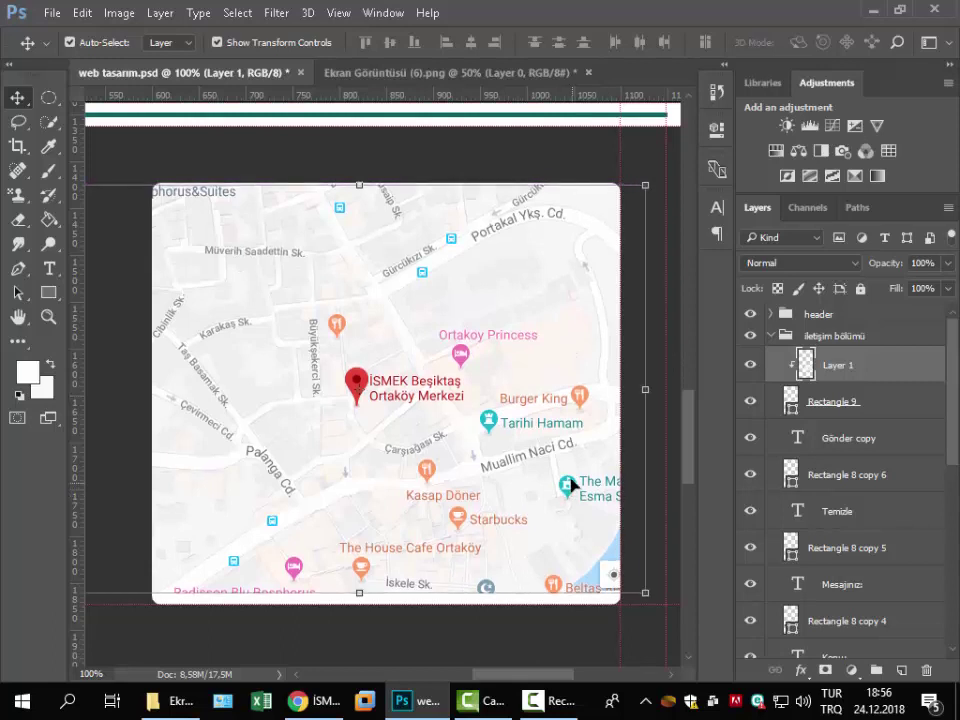
key(Up)
key(Up)
key(Up)
key(Up)
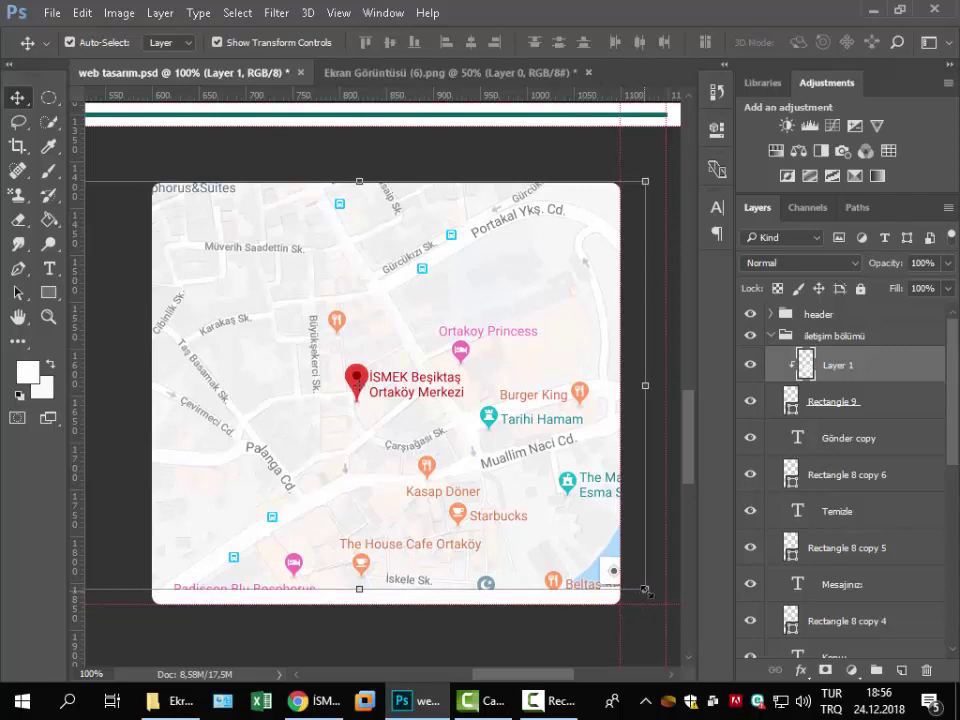
- Scale the map to about 105% and centre it on Rectangle 9 both ways
mouse_move(645, 590)
mouse_down()
mouse_move(675, 610)
mouse_move(579, 593)
mouse_up()
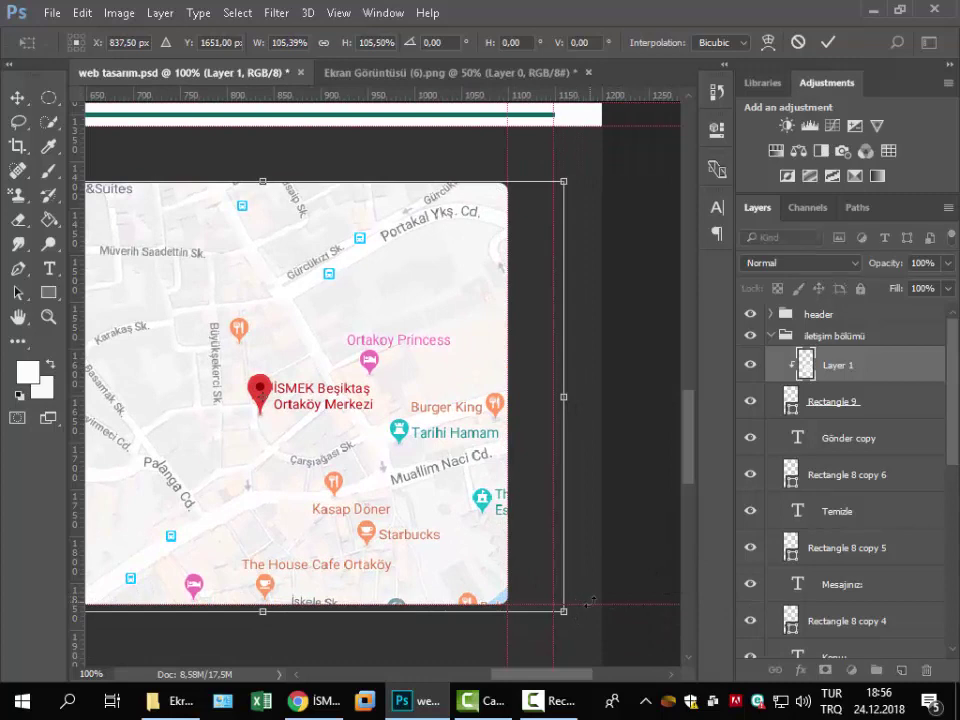
key(Up)
key(Up)
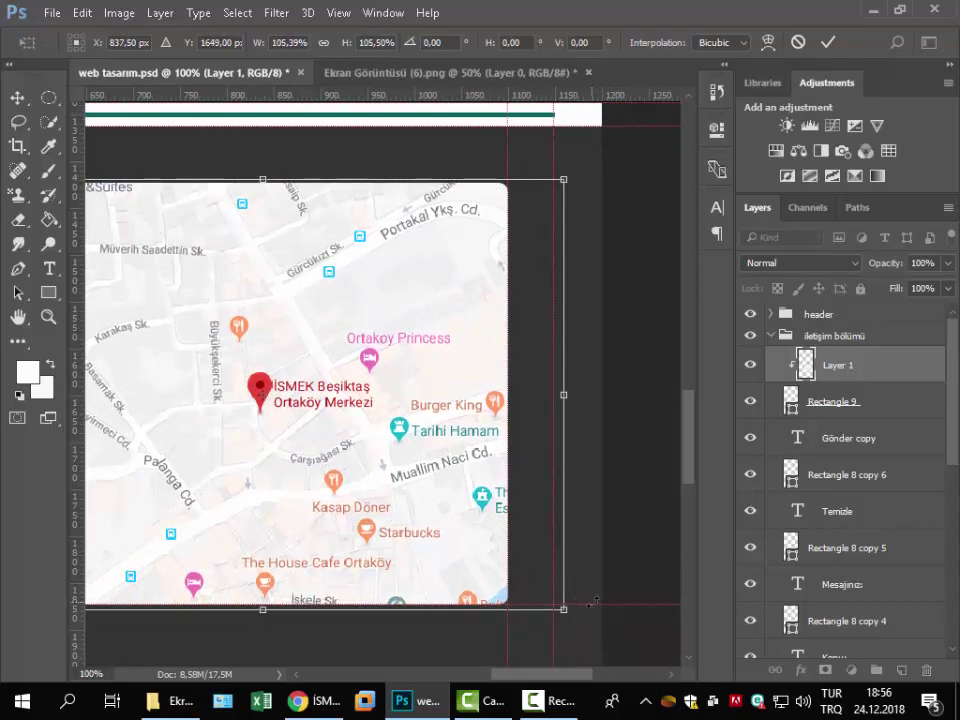
key(Return)
key(ctrl+minus)
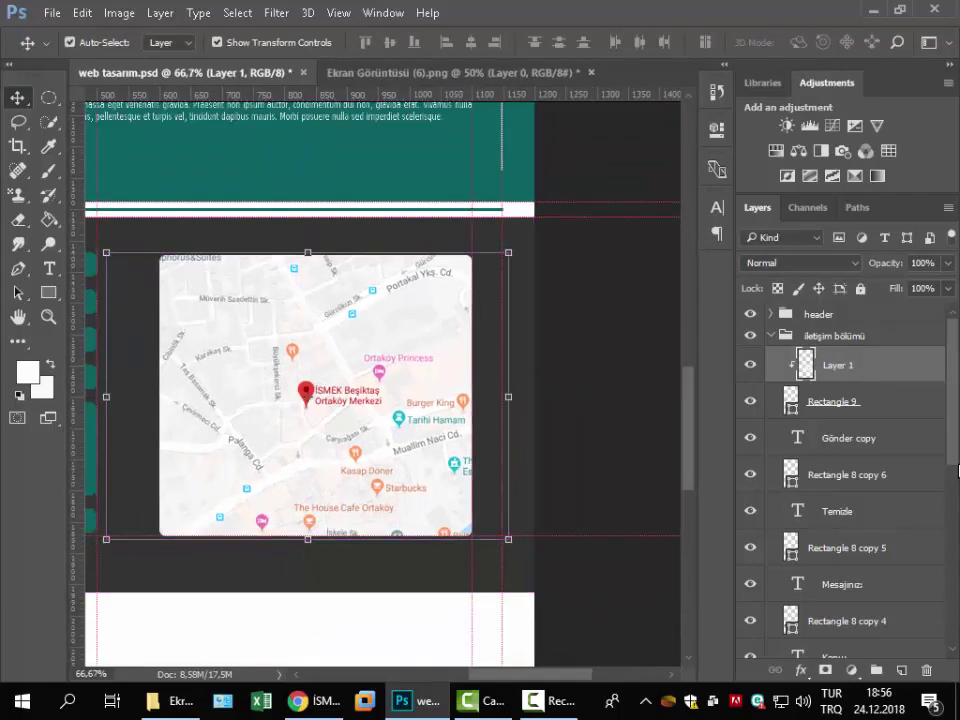
shift+click(867, 401)
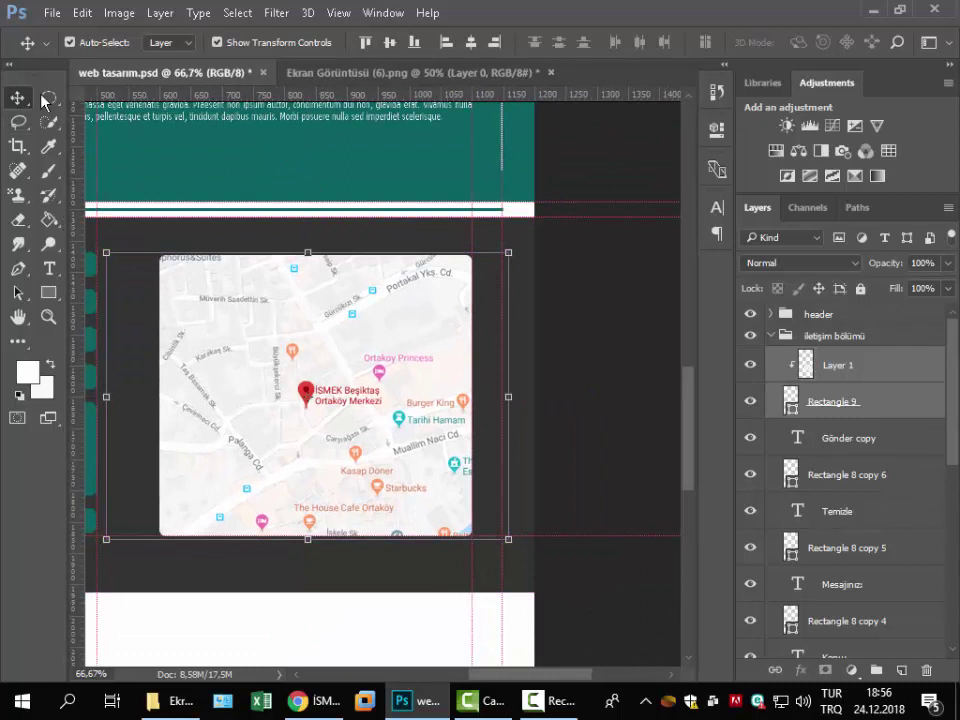
click(390, 43)
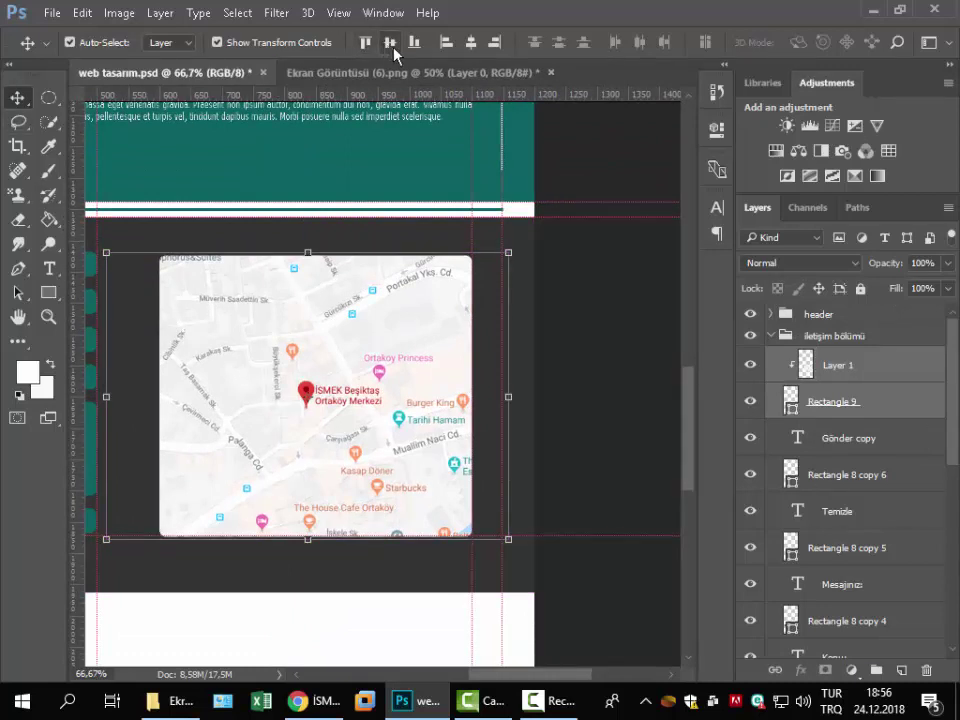
click(471, 43)
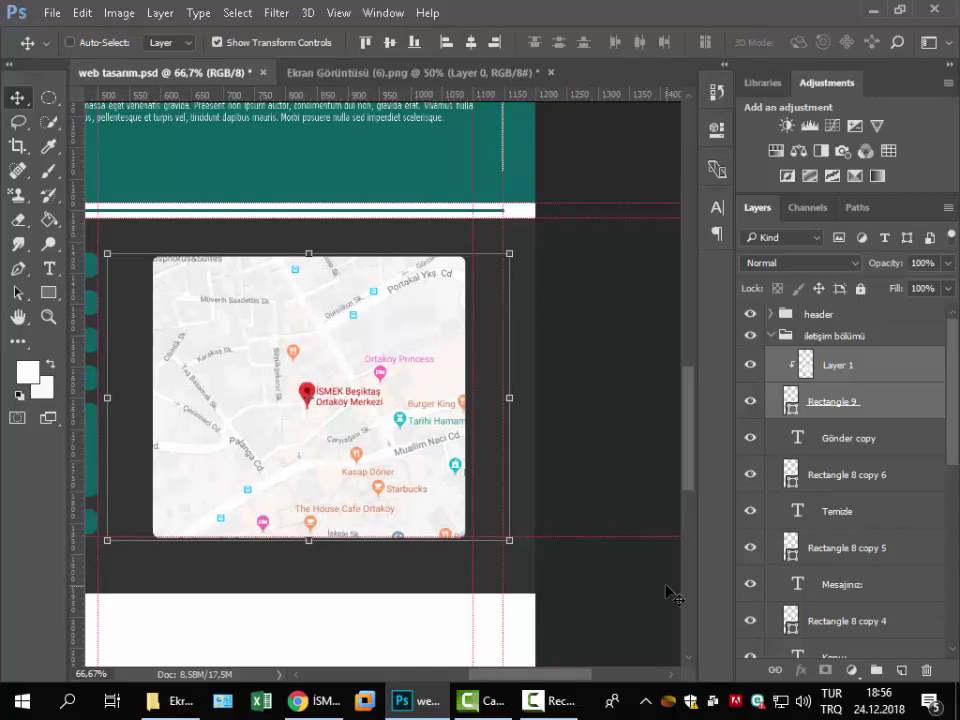
key(ctrl+minus)
key(ctrl+minus)
key(ctrl+minus)
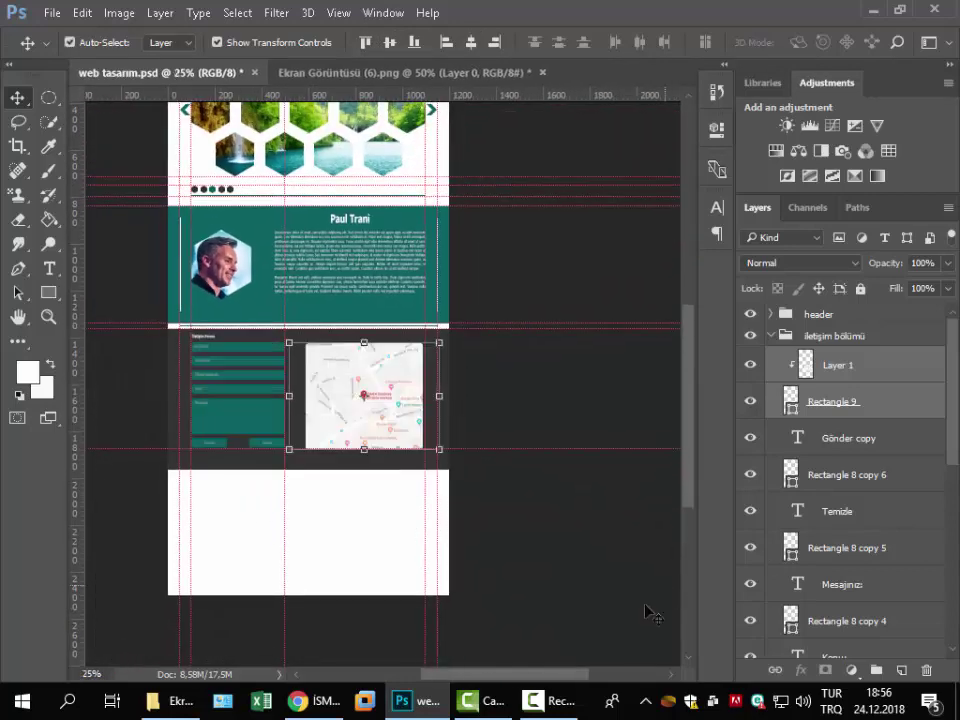
- Group the map image with Rectangle 9 into a subgroup named harita
click(550, 700)
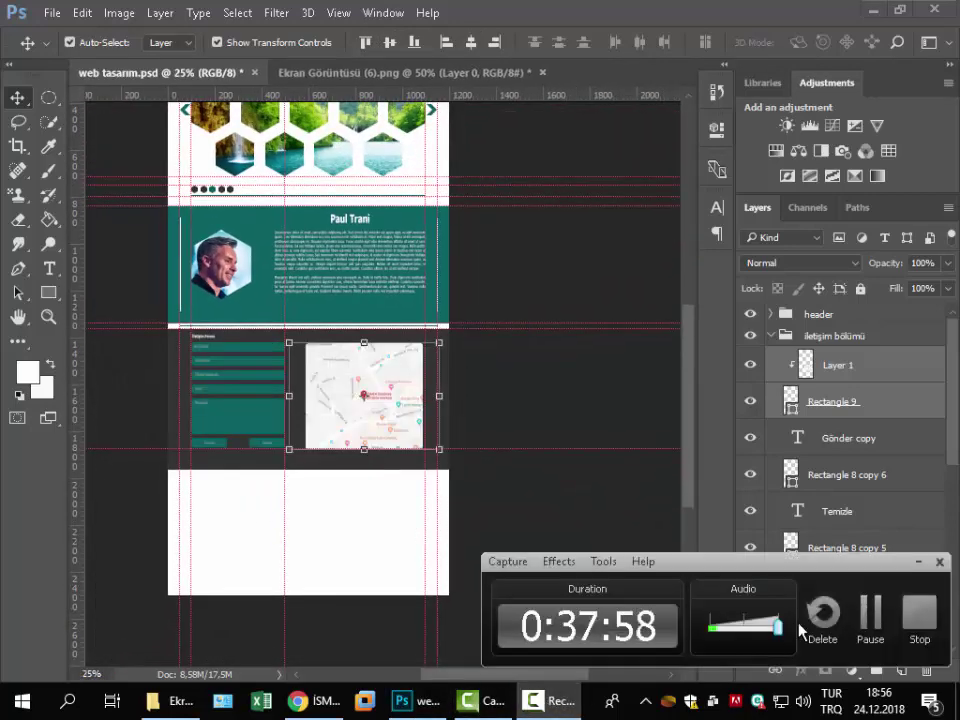
click(872, 605)
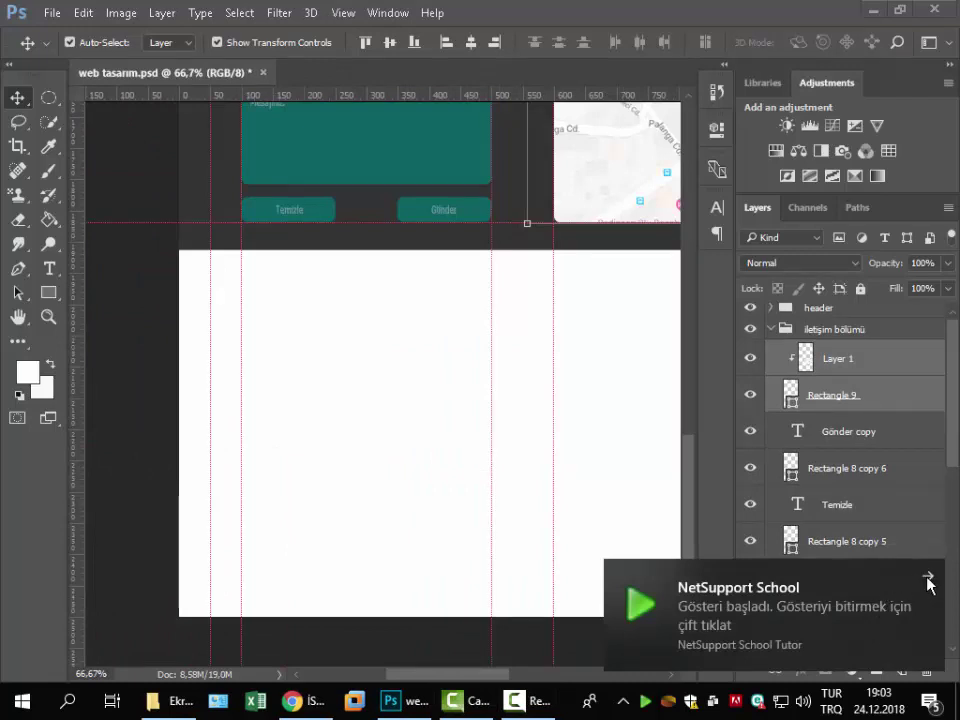
click(926, 574)
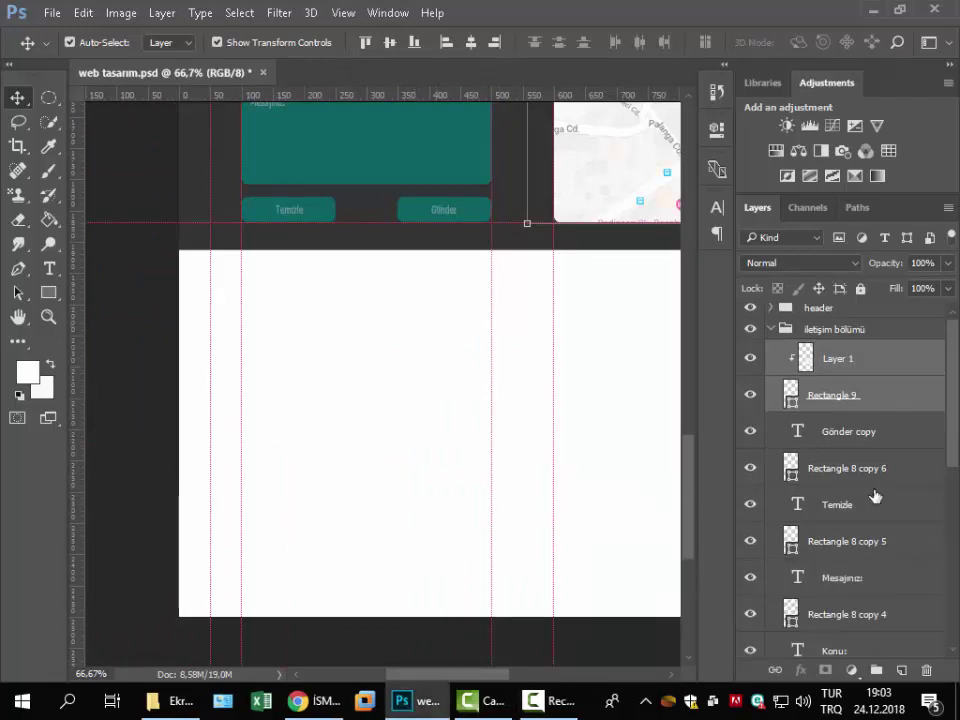
click(852, 362)
click(852, 390)
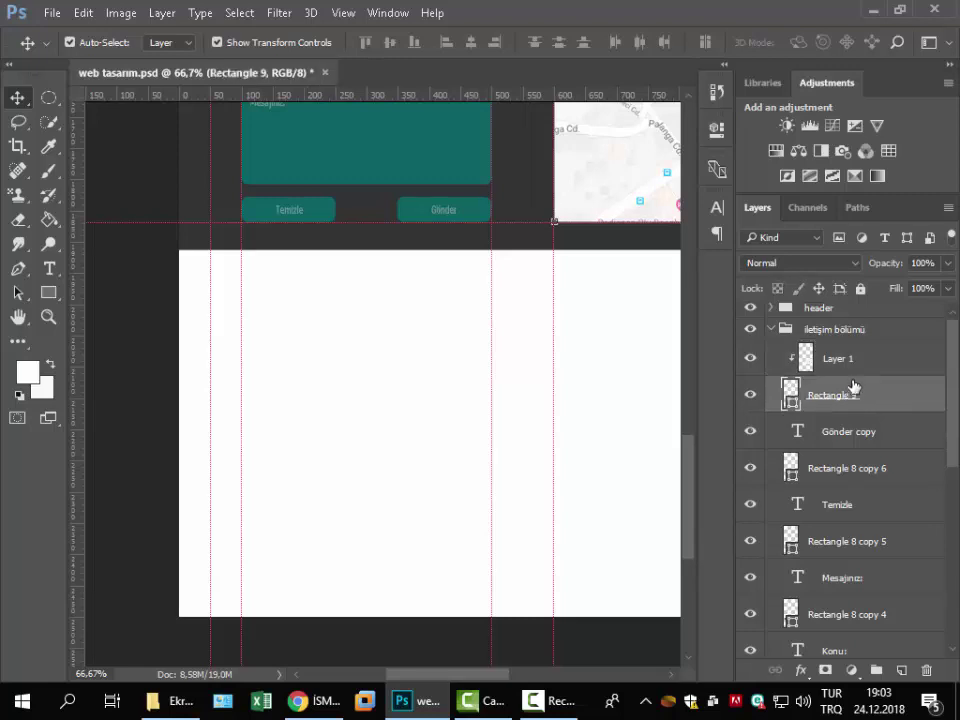
shift+click(853, 362)
key(ctrl+g)
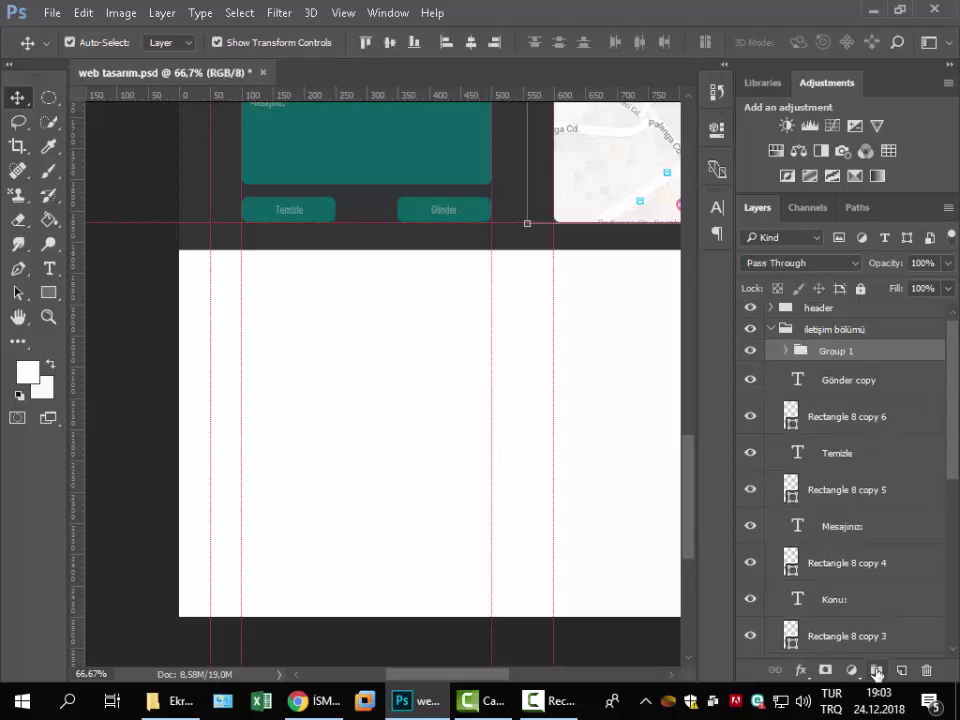
double_click(832, 351)
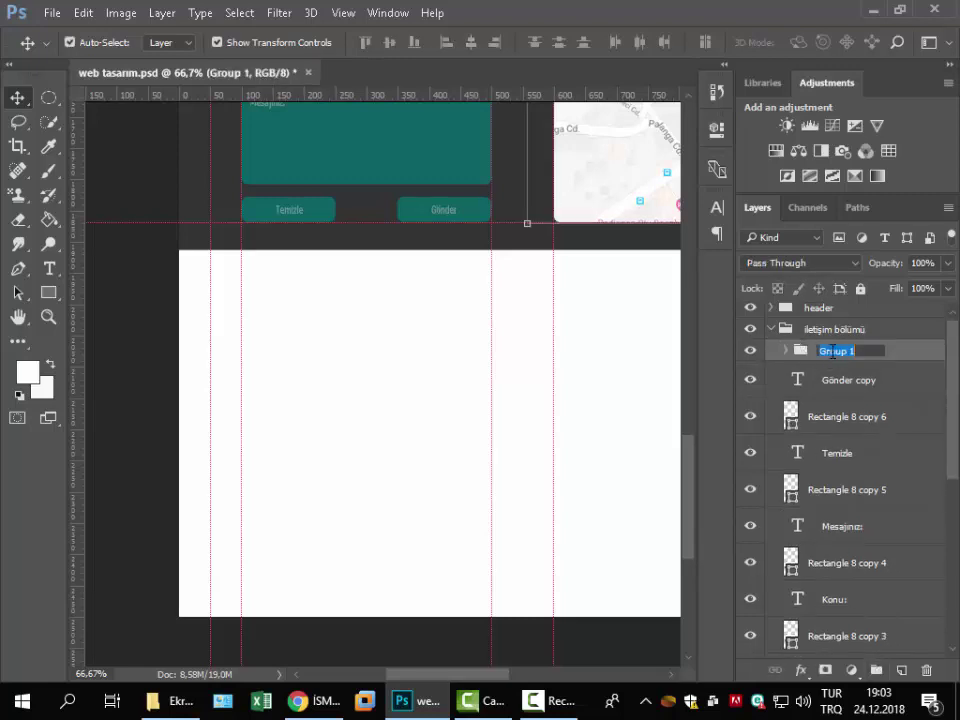
text(harita)
click(849, 380)
- Group all the contact form layers into a subgroup named form
scroll(849, 388, down, 1)
scroll(849, 388, down, 3)
scroll(849, 388, down, 2)
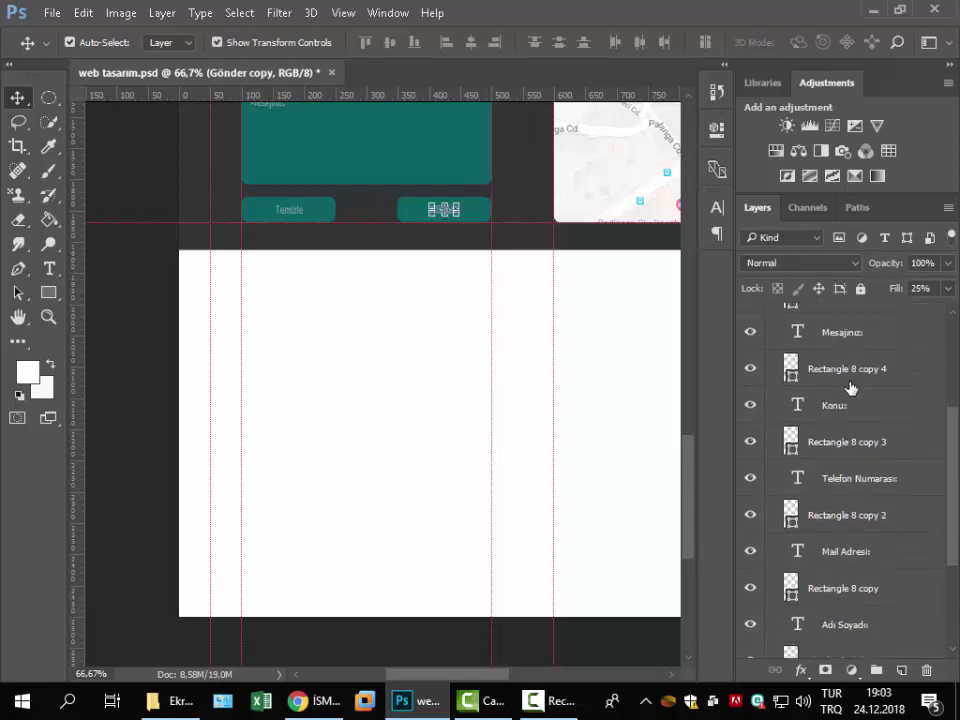
scroll(850, 387, down, 3)
scroll(852, 386, down, 1)
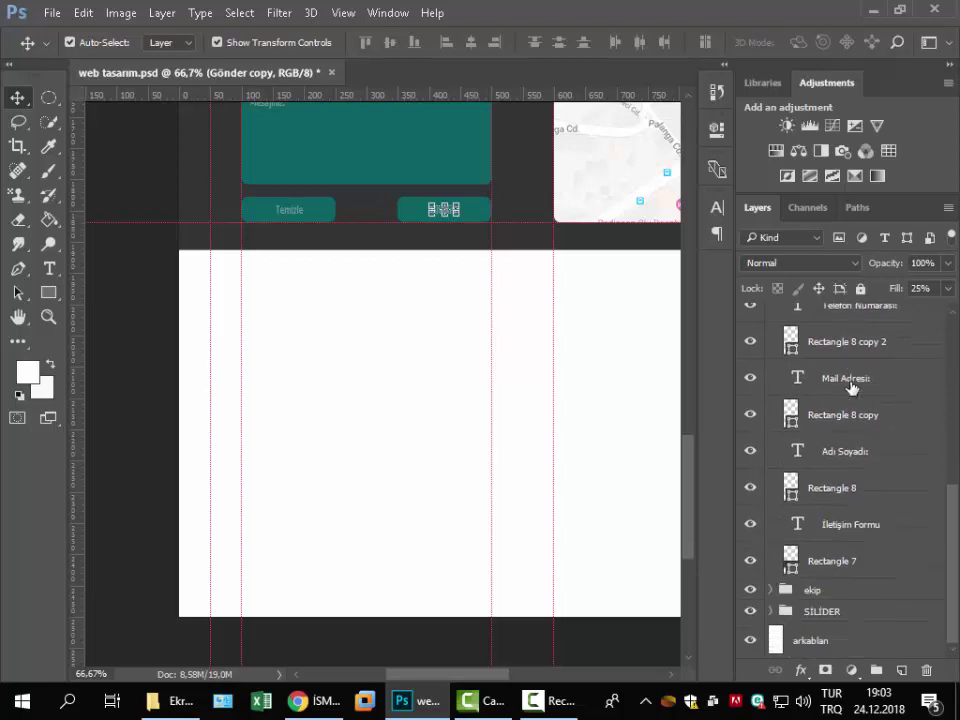
shift+click(850, 526)
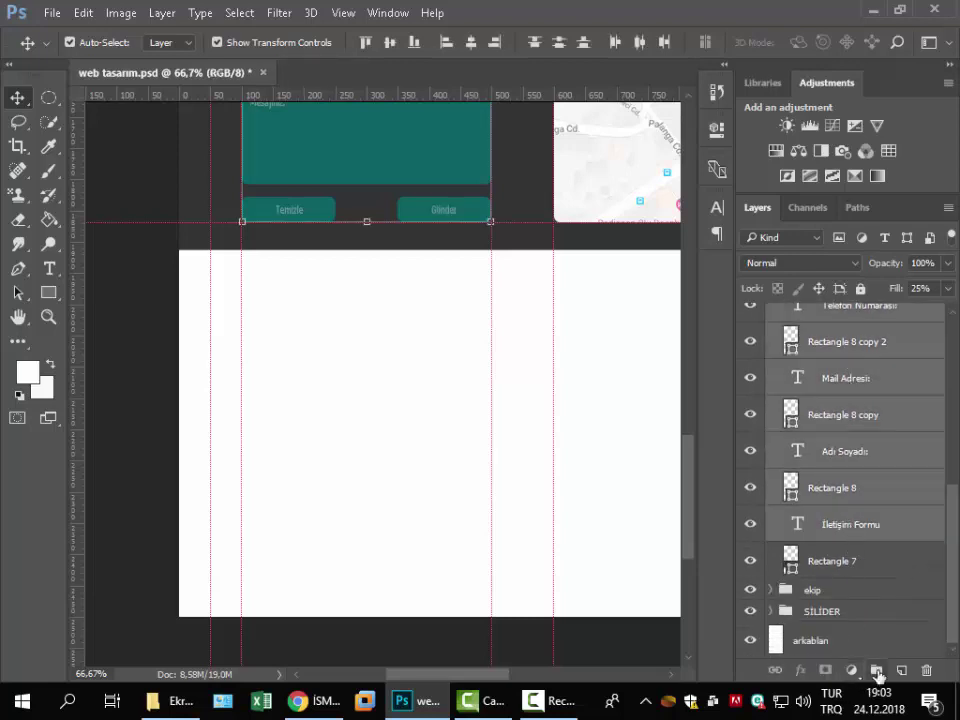
click(876, 670)
double_click(833, 380)
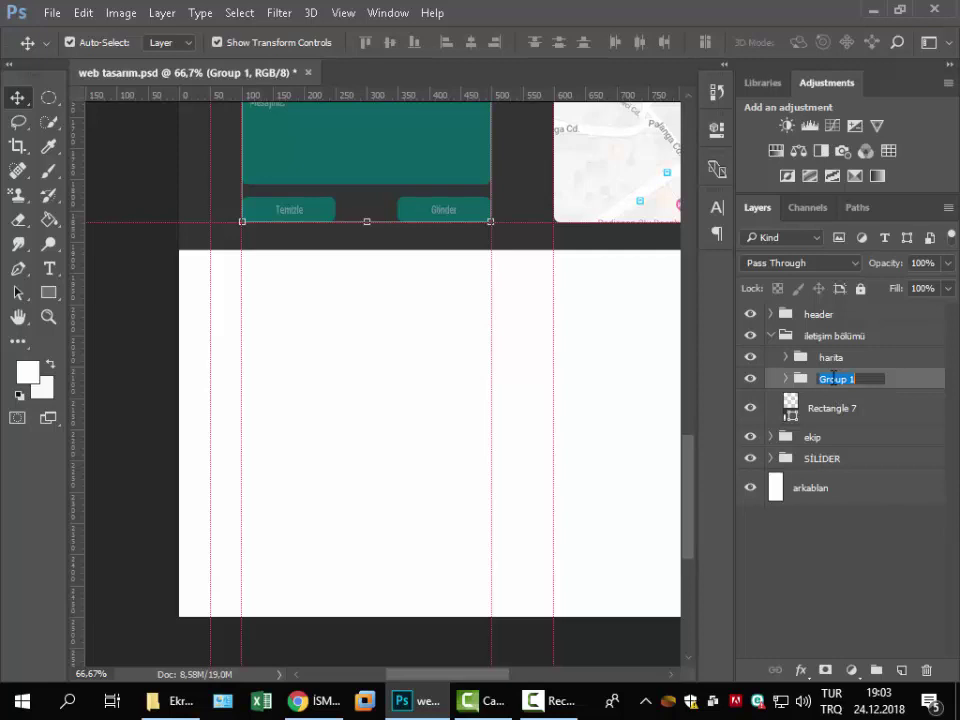
text(form)
key(Return)
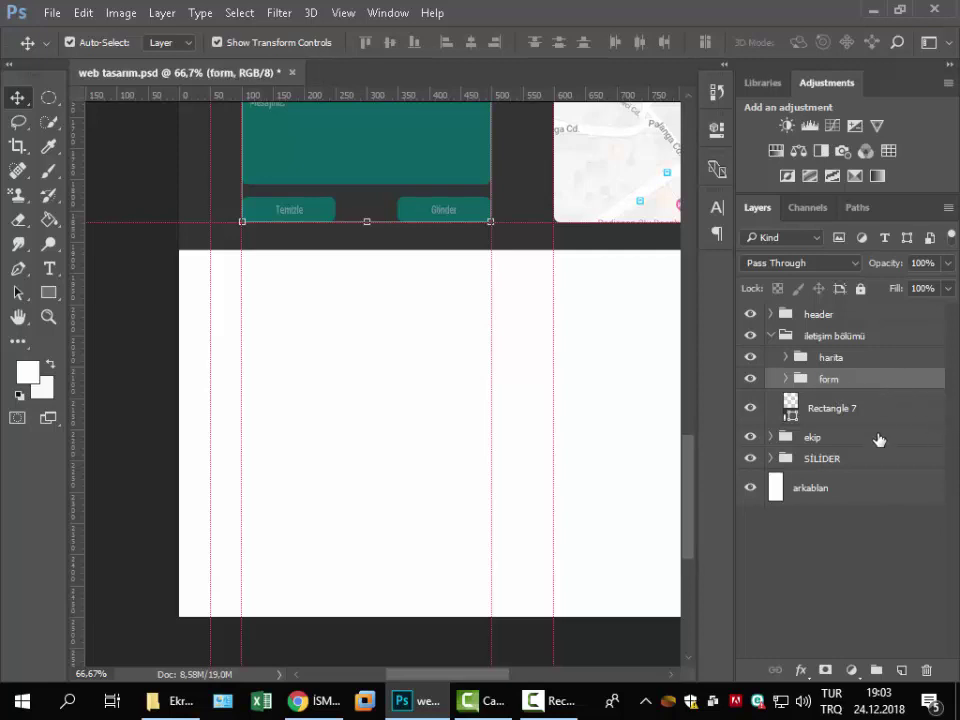
- Add an empty group named iletişim bilgileri directly above Rectangle 7
click(843, 412)
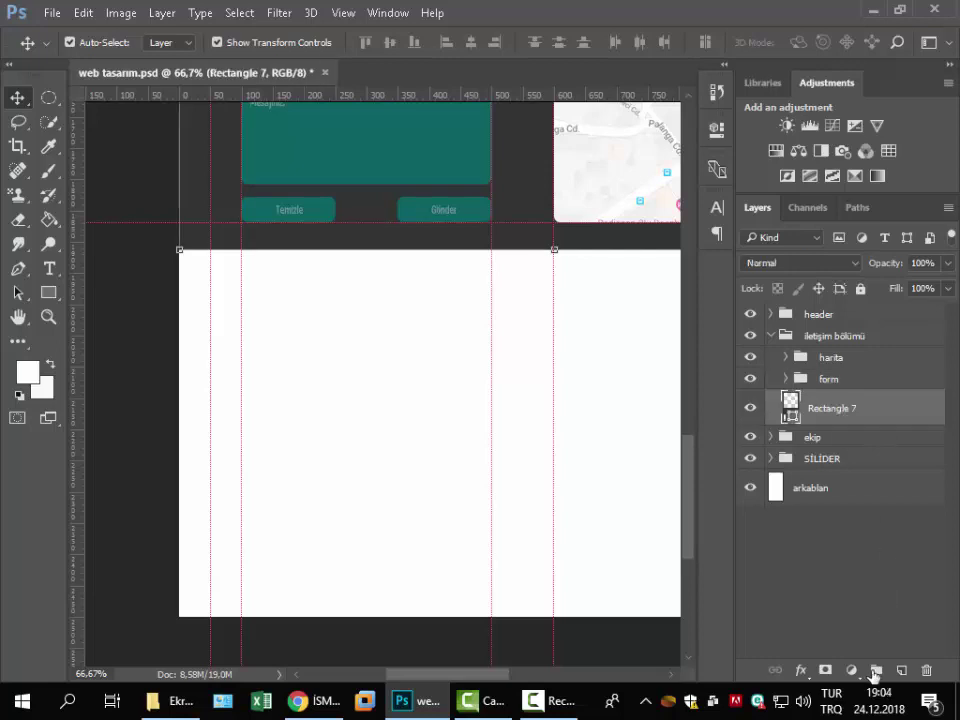
click(875, 670)
double_click(836, 399)
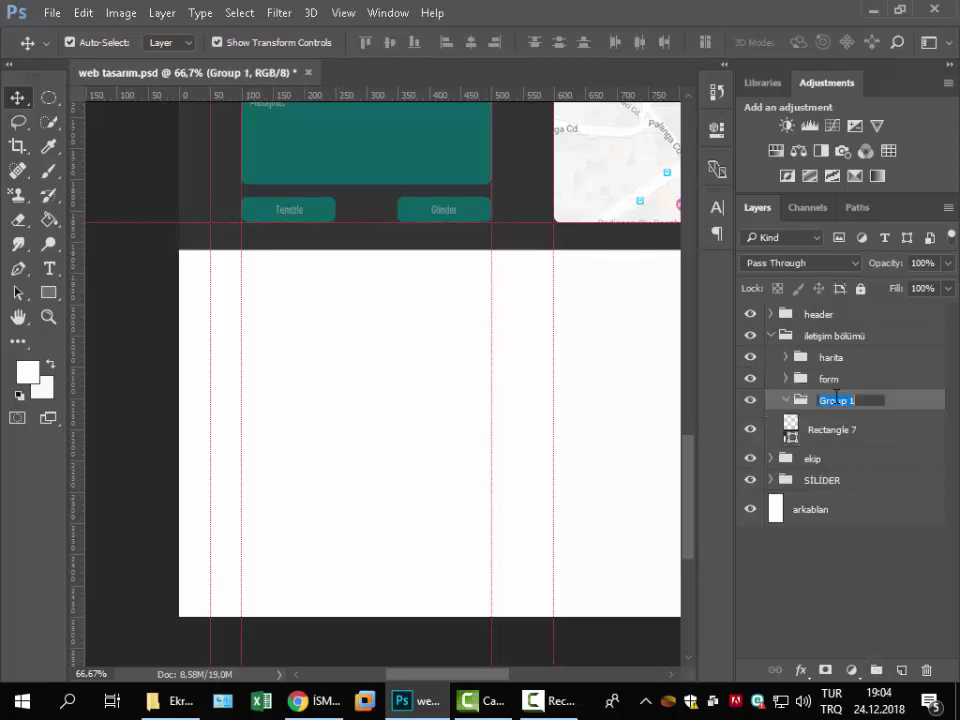
key(BackSpace)
text(ri)
key(Return)
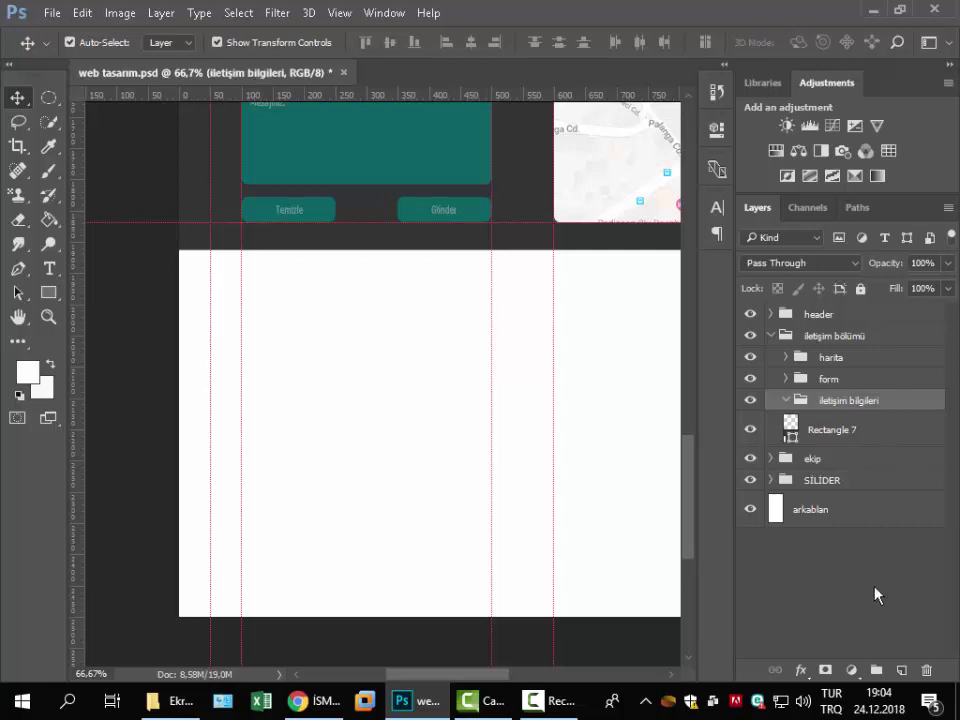
- Draw a wide white rectangle below the contact form and set its X position to 0 px
click(900, 668)
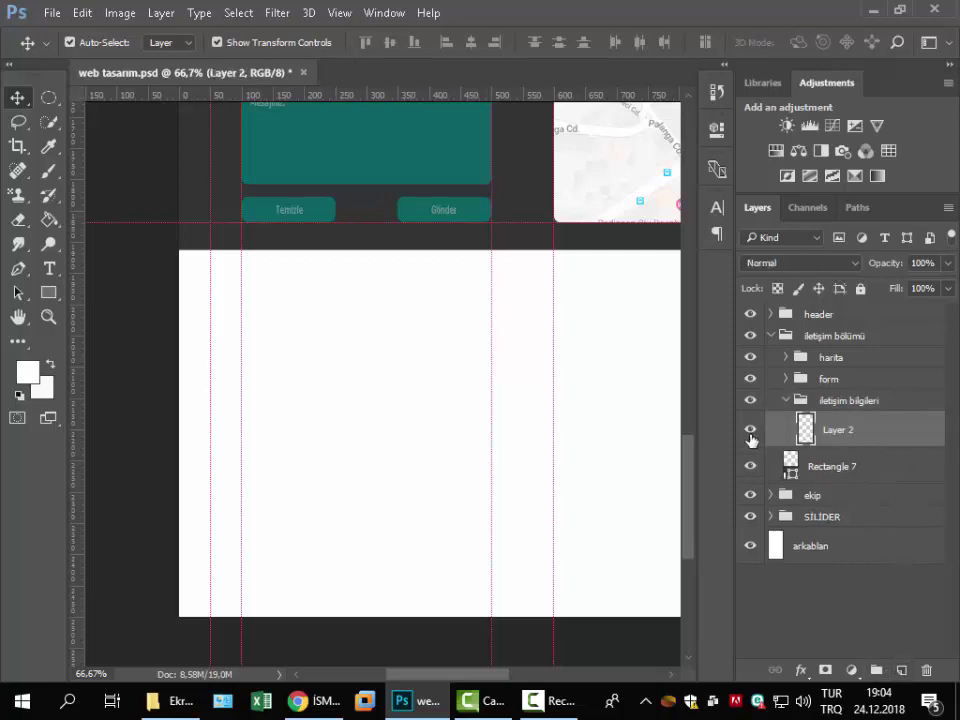
click(48, 292)
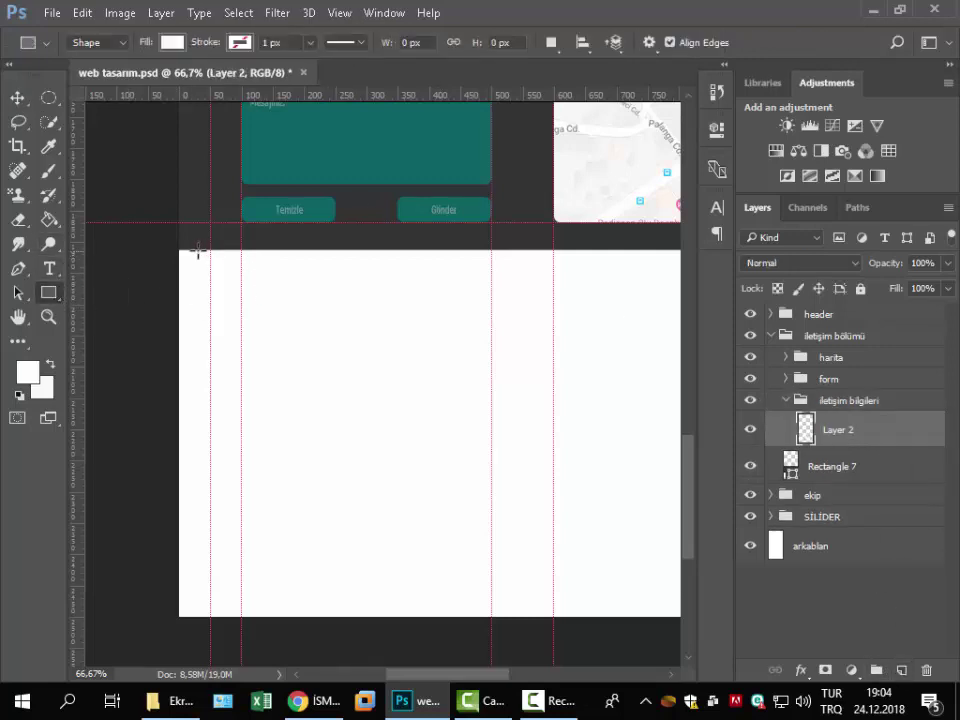
mouse_move(179, 248)
mouse_down()
mouse_move(710, 386)
mouse_move(630, 360)
mouse_move(628, 313)
mouse_up()
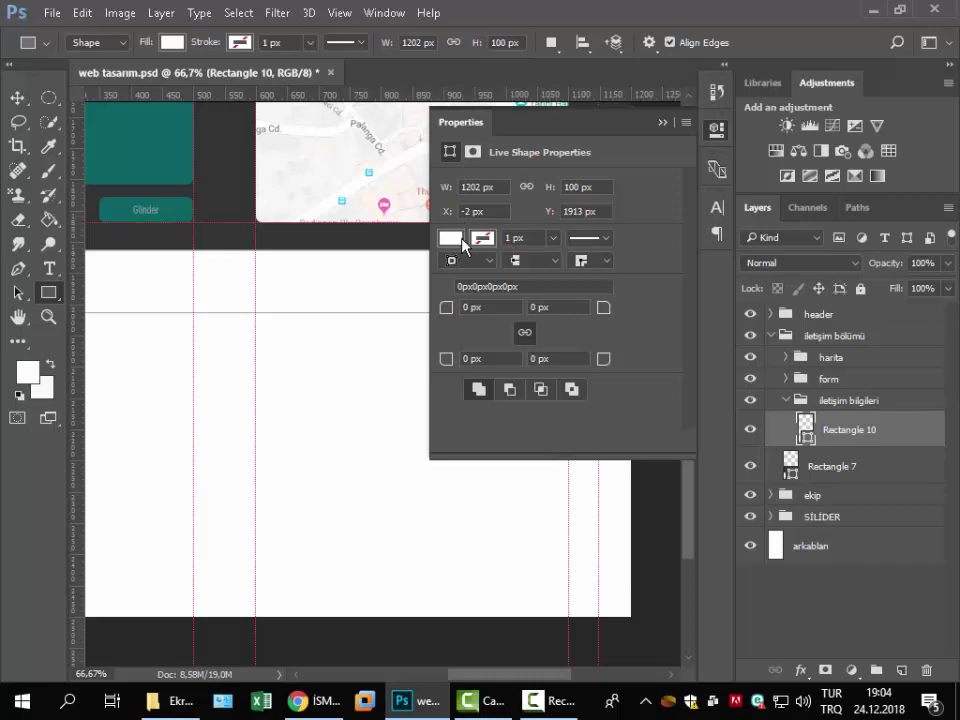
click(466, 212)
text(0)
key(Return)
- Try the form's teal and #333333, then give Rectangle 10 a #575959 gray fill
double_click(806, 430)
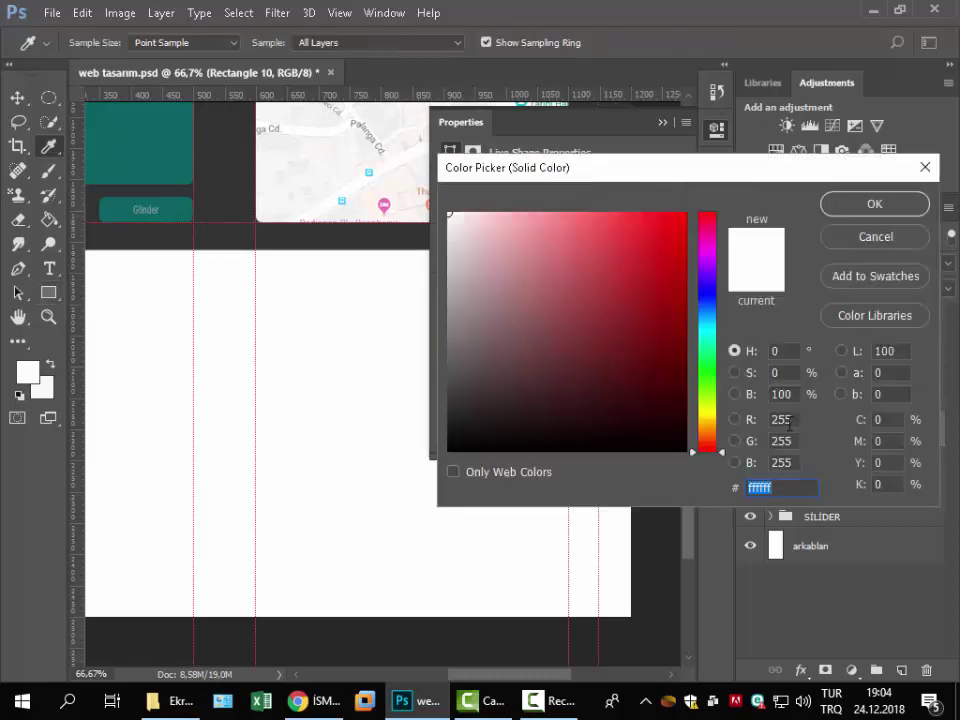
click(157, 137)
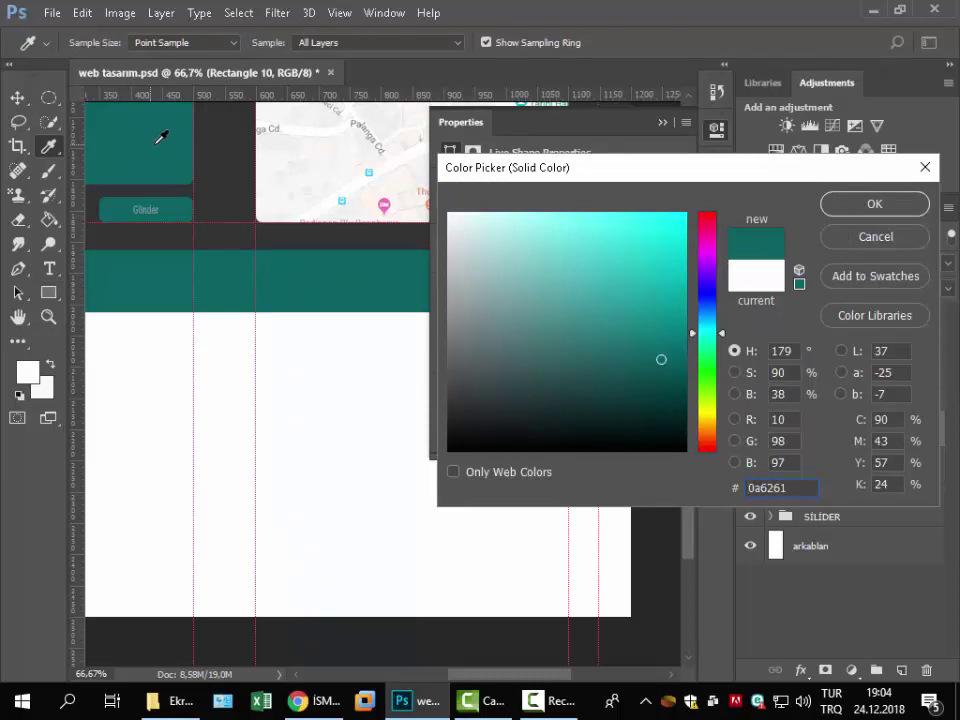
click(453, 389)
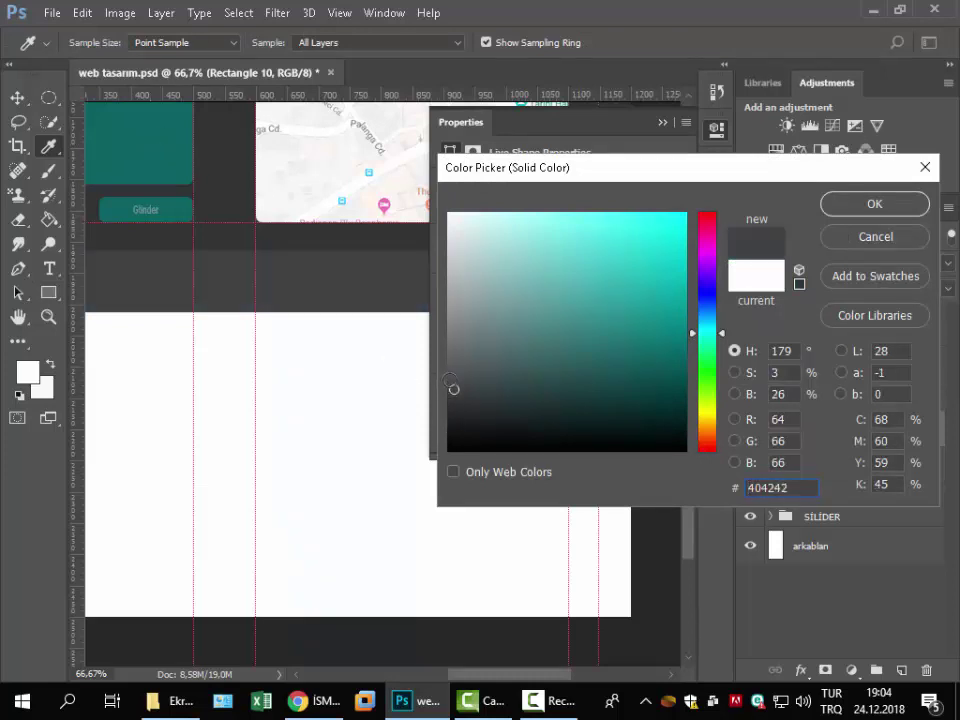
double_click(735, 489)
text(3333)
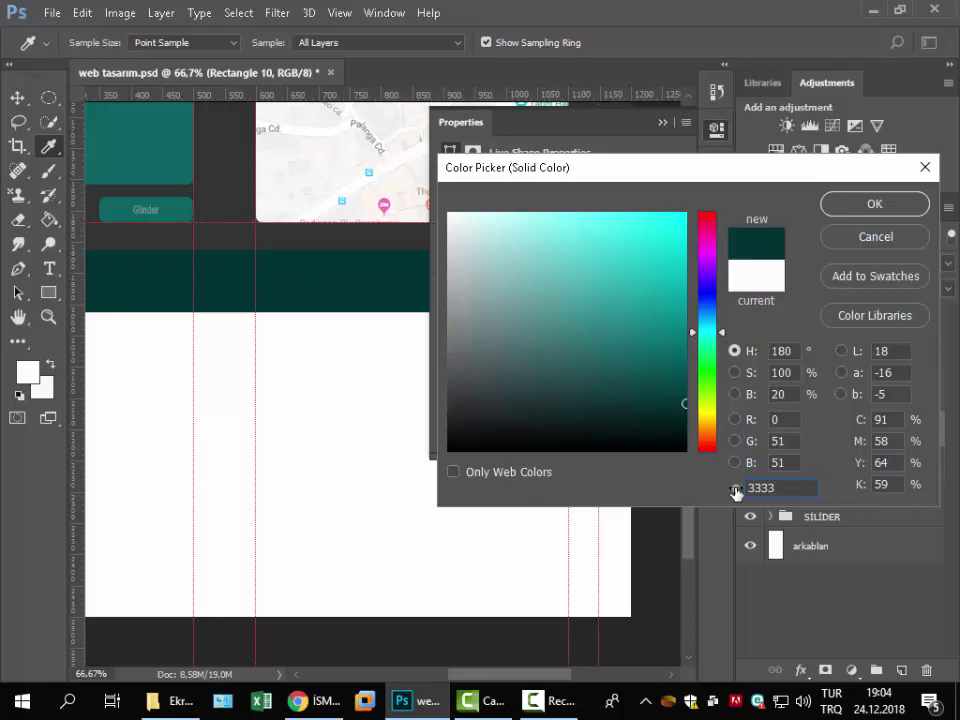
text(33)
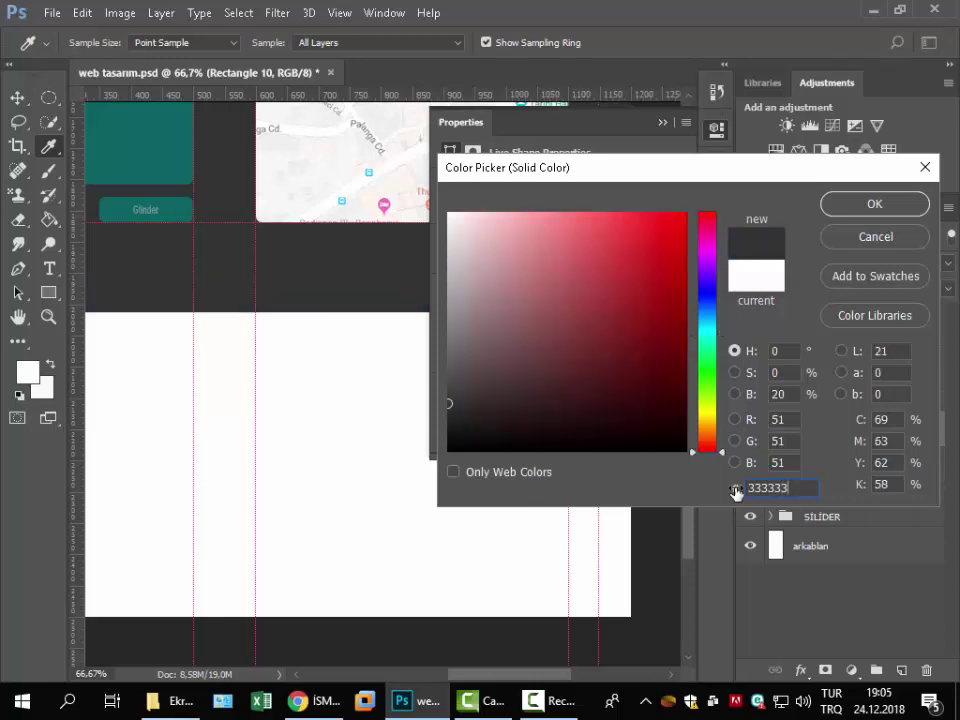
key(BackSpace)
key(BackSpace)
key(BackSpace)
click(178, 150)
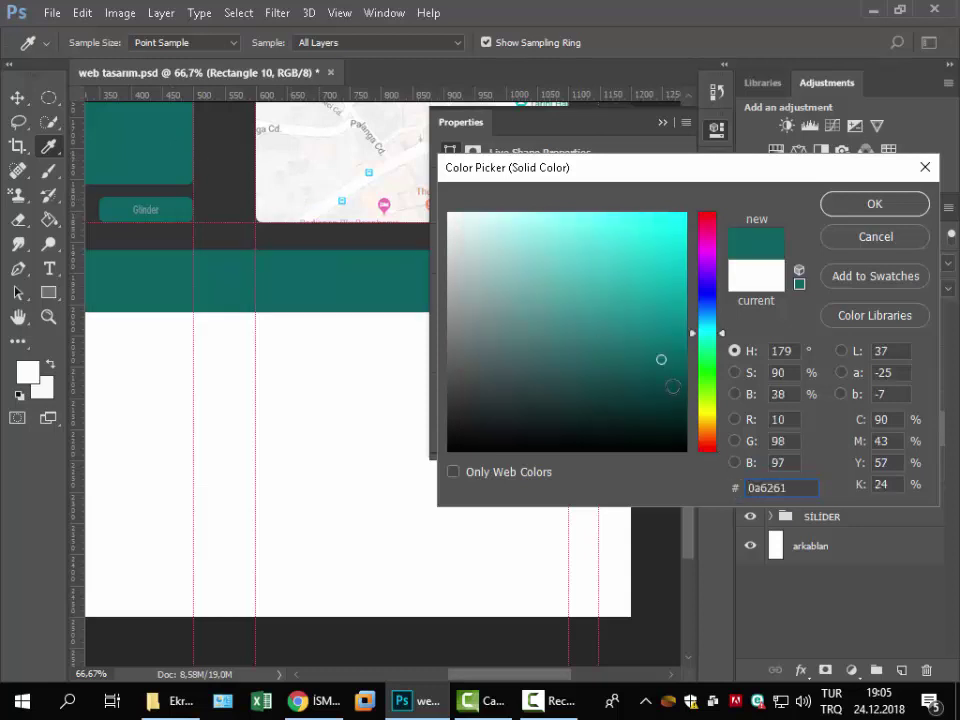
drag(662, 355, 664, 314)
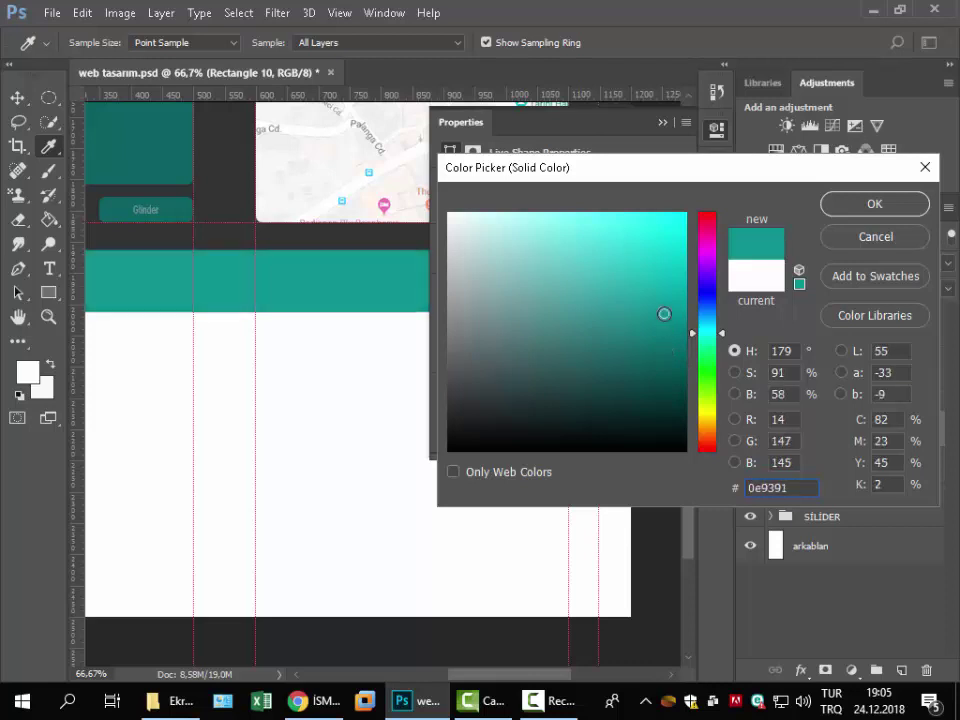
drag(664, 314, 664, 336)
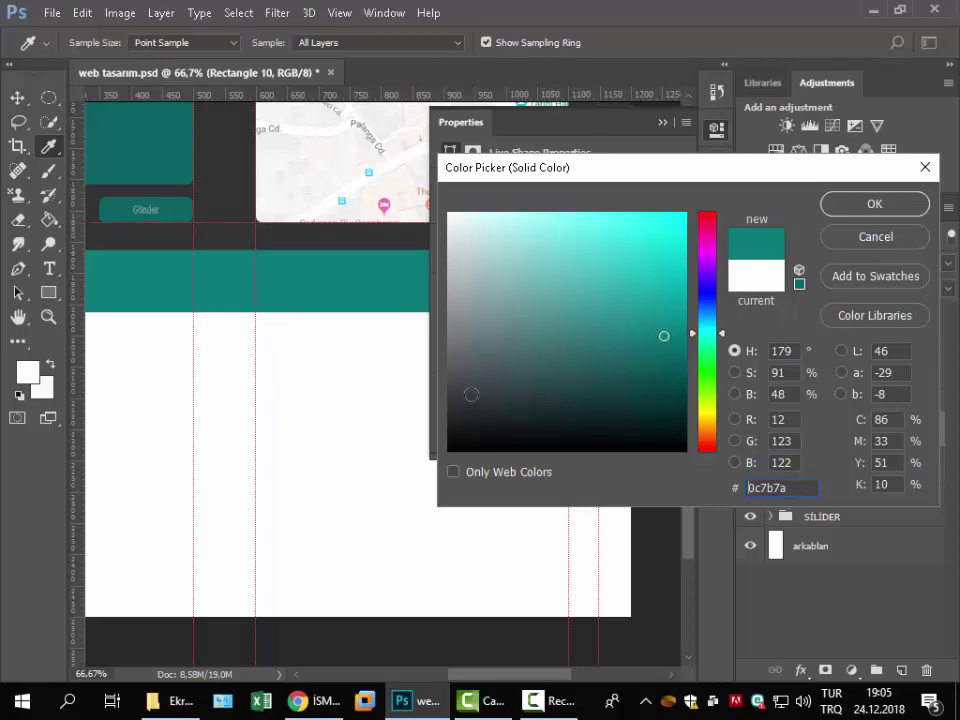
click(455, 381)
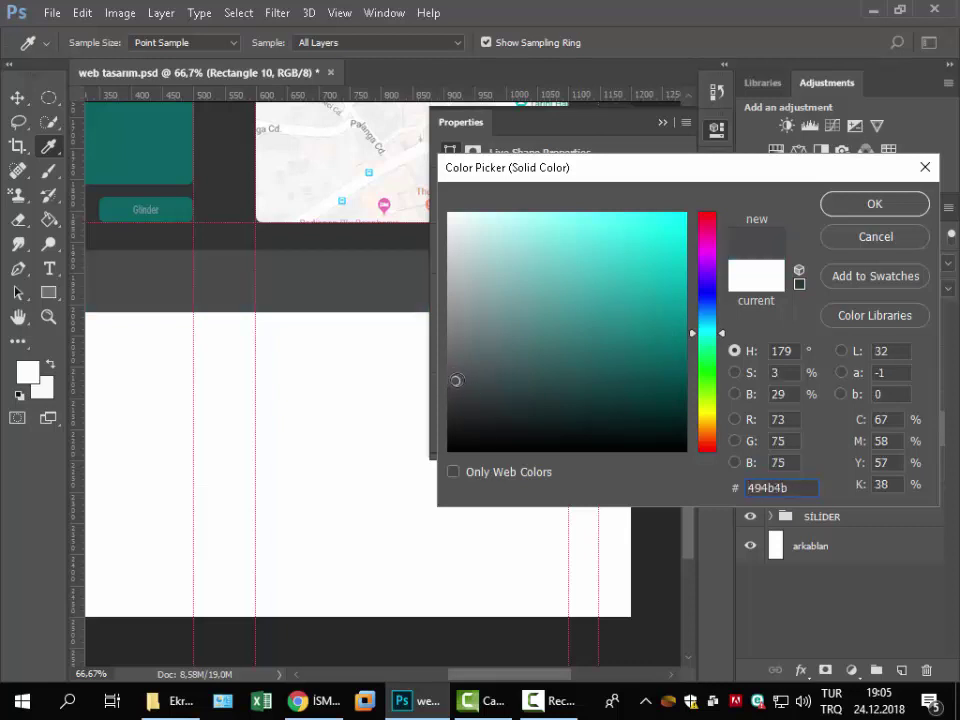
drag(455, 379, 453, 369)
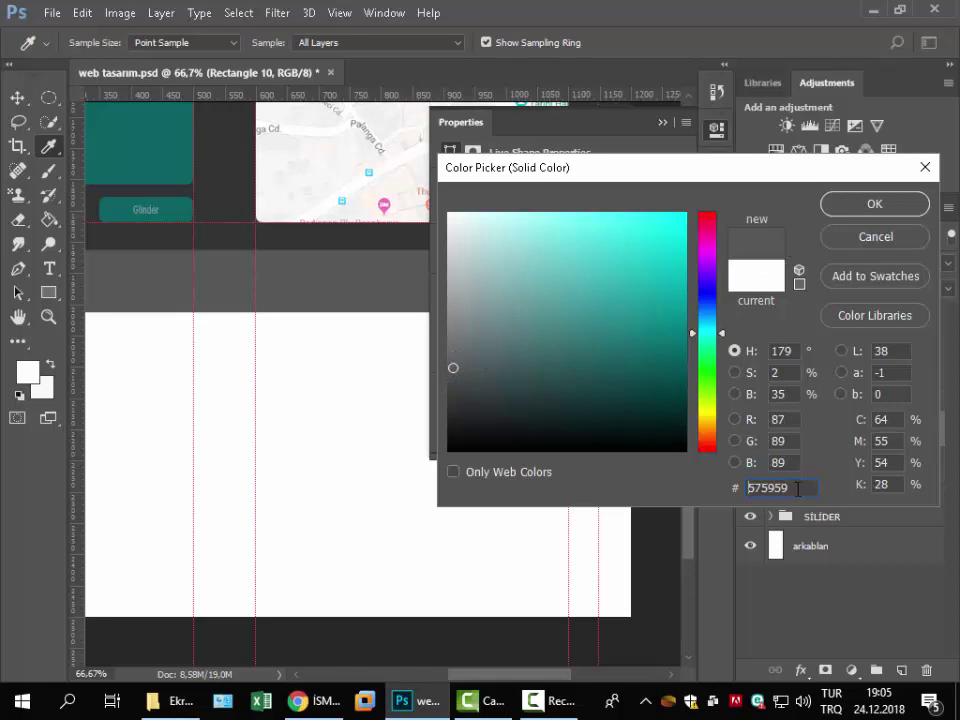
click(874, 204)
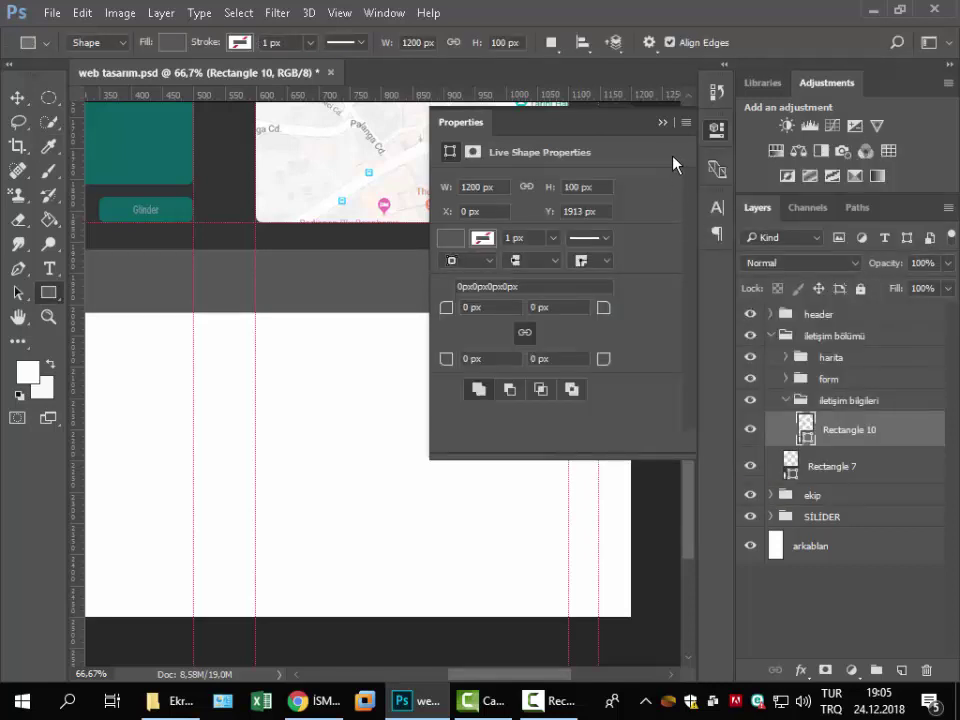
- Place a horizontal guide at the gray bar's top edge, aligned with the white gap
click(661, 124)
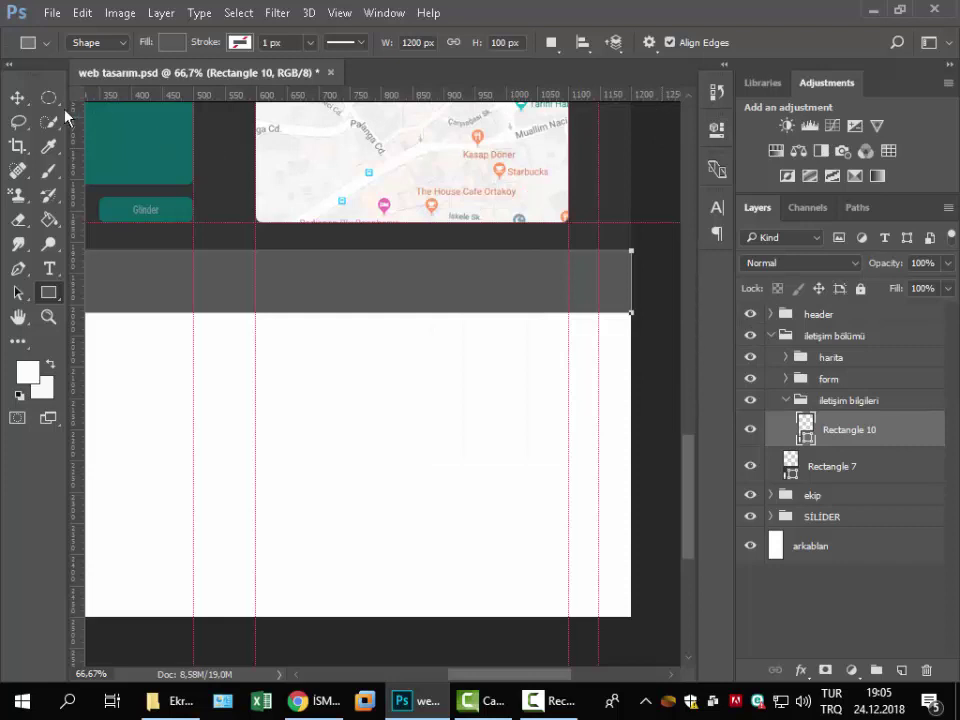
click(17, 98)
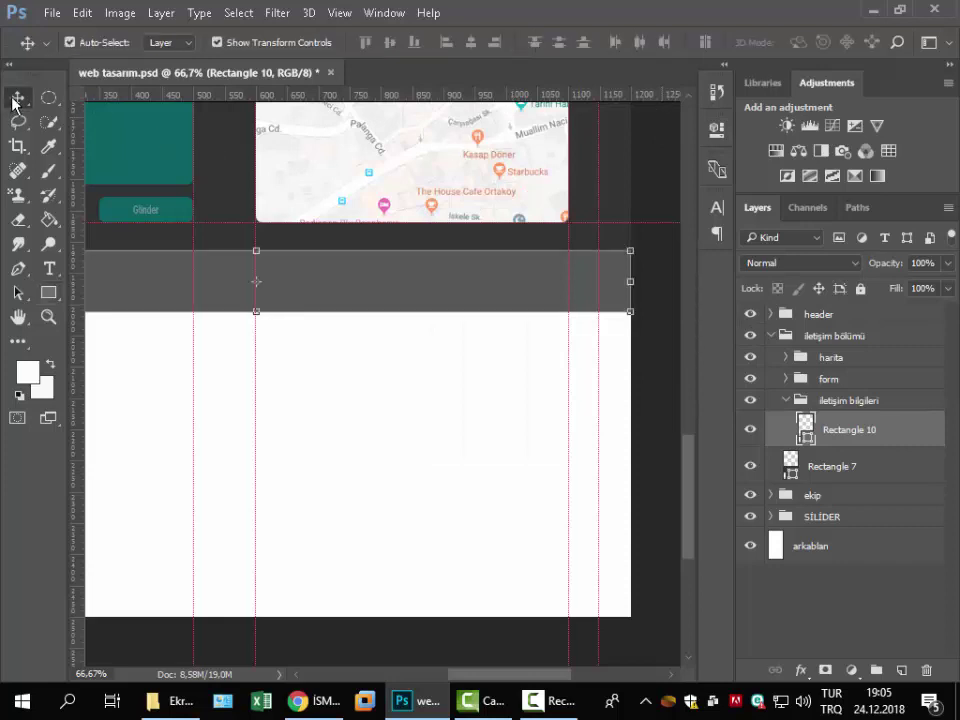
key(Down)
key(Down)
key(Down)
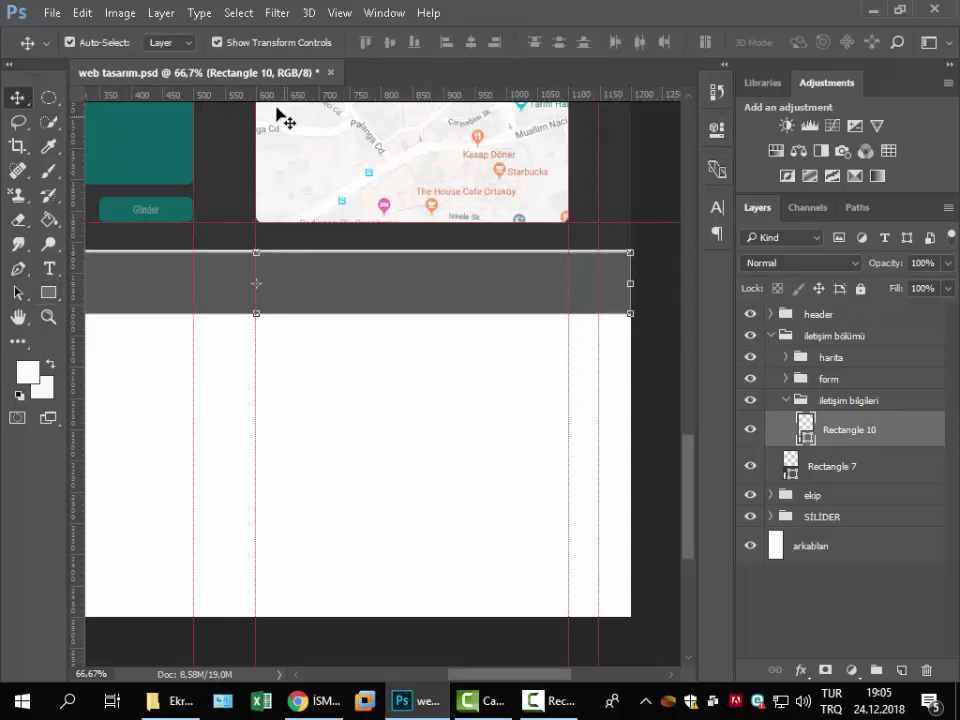
drag(233, 100, 260, 251)
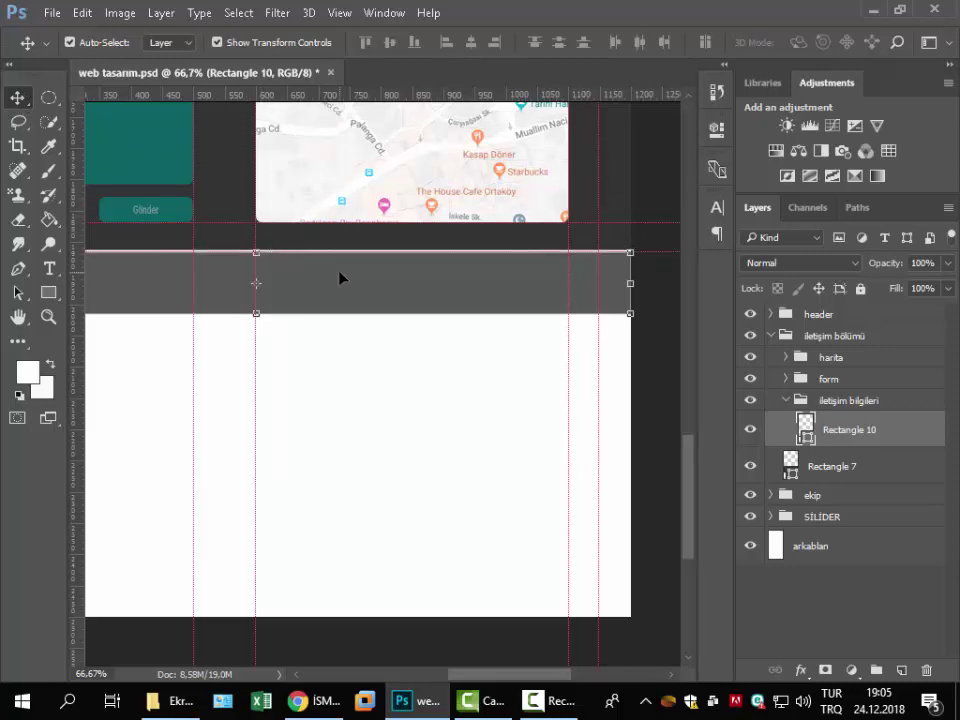
key(ctrl+plus)
key(ctrl+plus)
key(ctrl+plus)
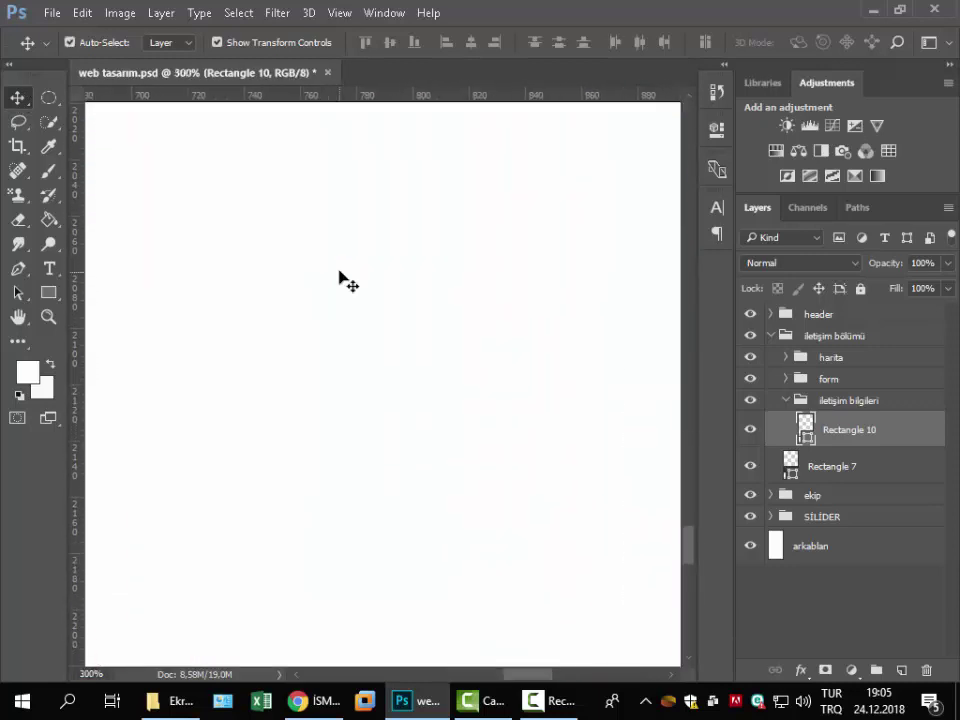
scroll(342, 280, up, 3)
scroll(342, 280, up, 3)
scroll(342, 280, up, 1)
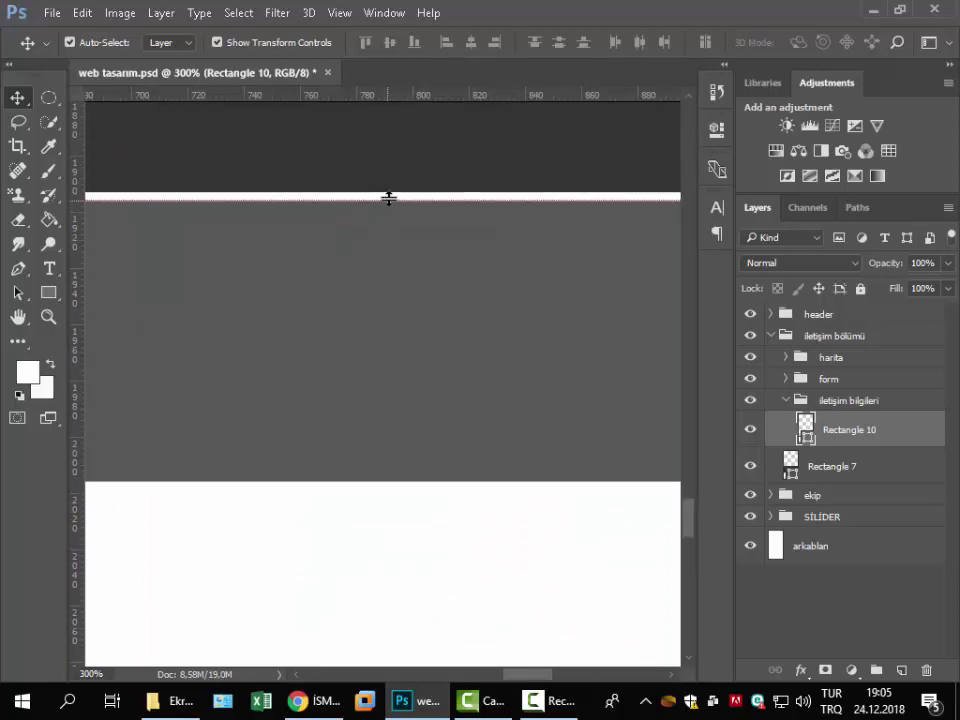
drag(386, 200, 390, 192)
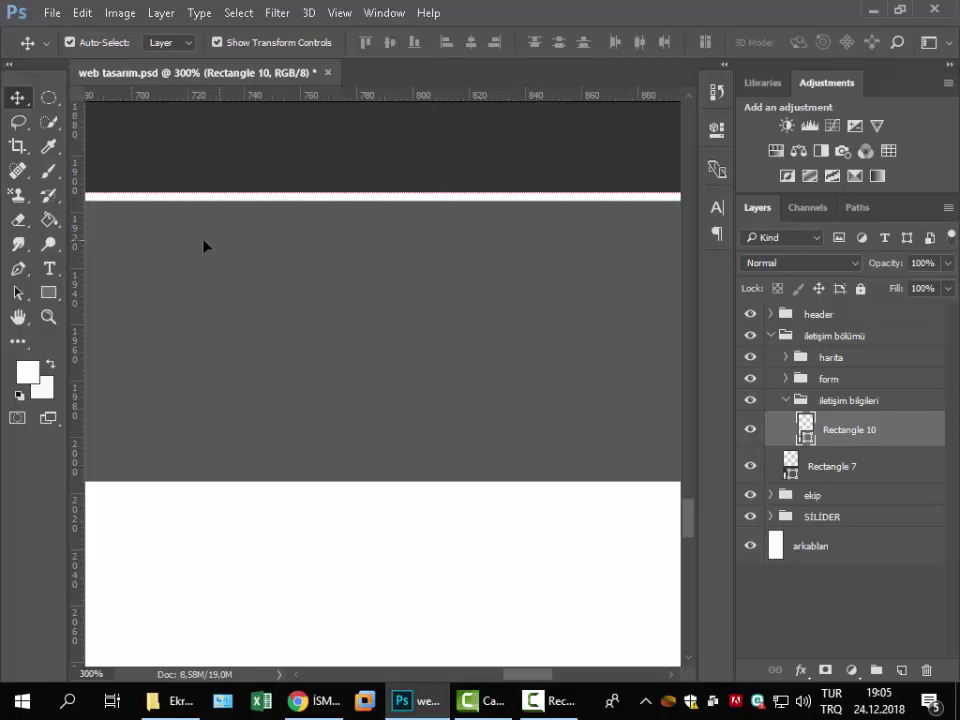
- Nudge the gray bar up over the white gap and add a vertical guide near 277 px
key(Up)
key(Up)
key(Up)
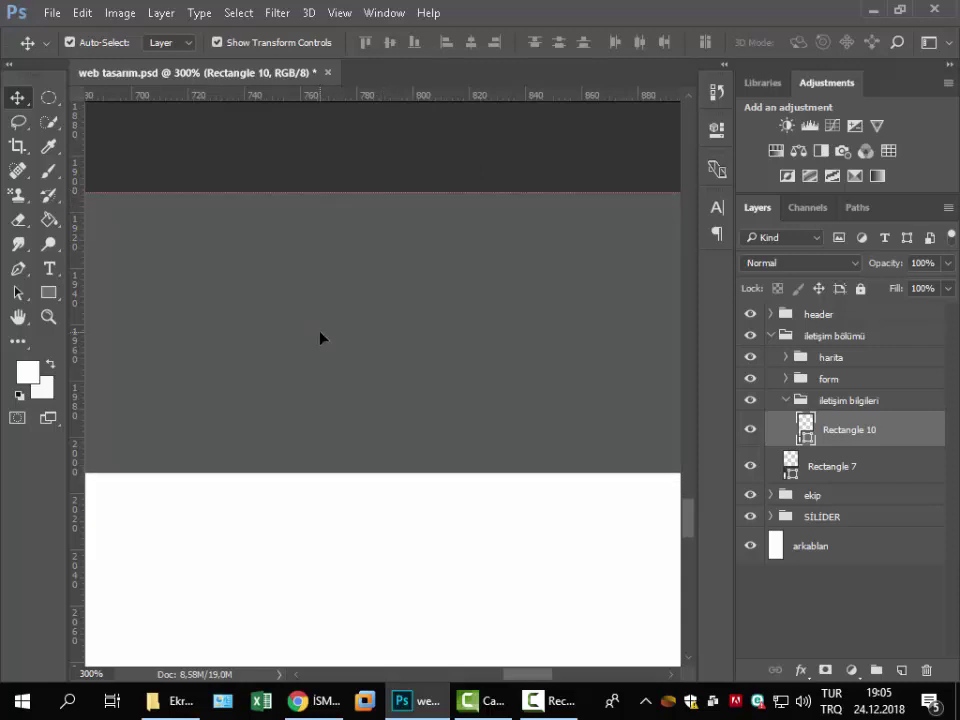
key(Up)
drag(520, 674, 421, 675)
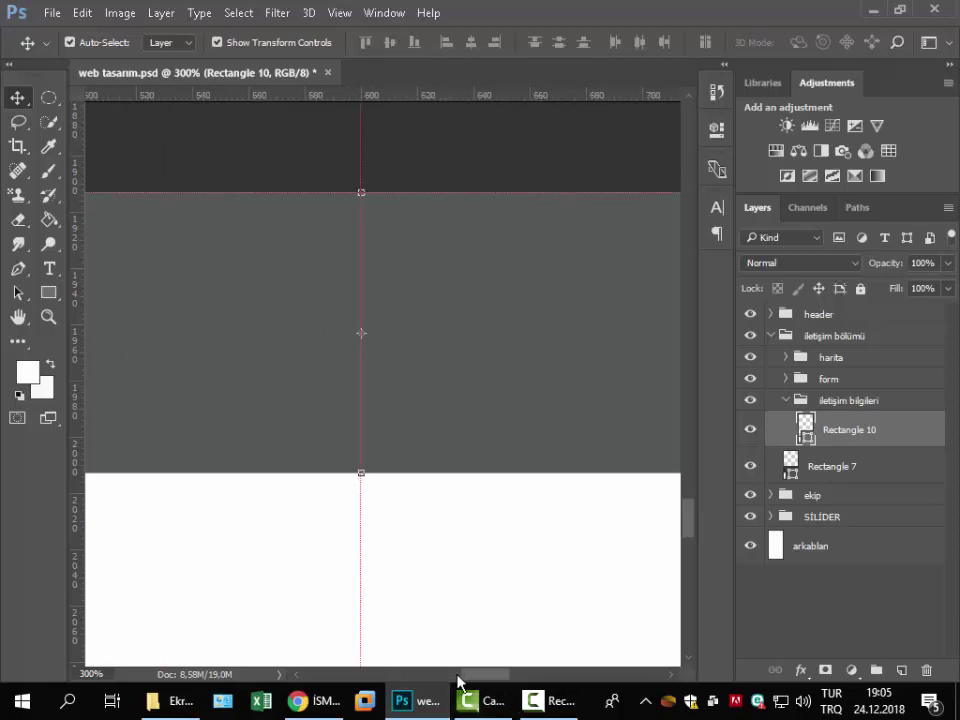
key(ctrl+1)
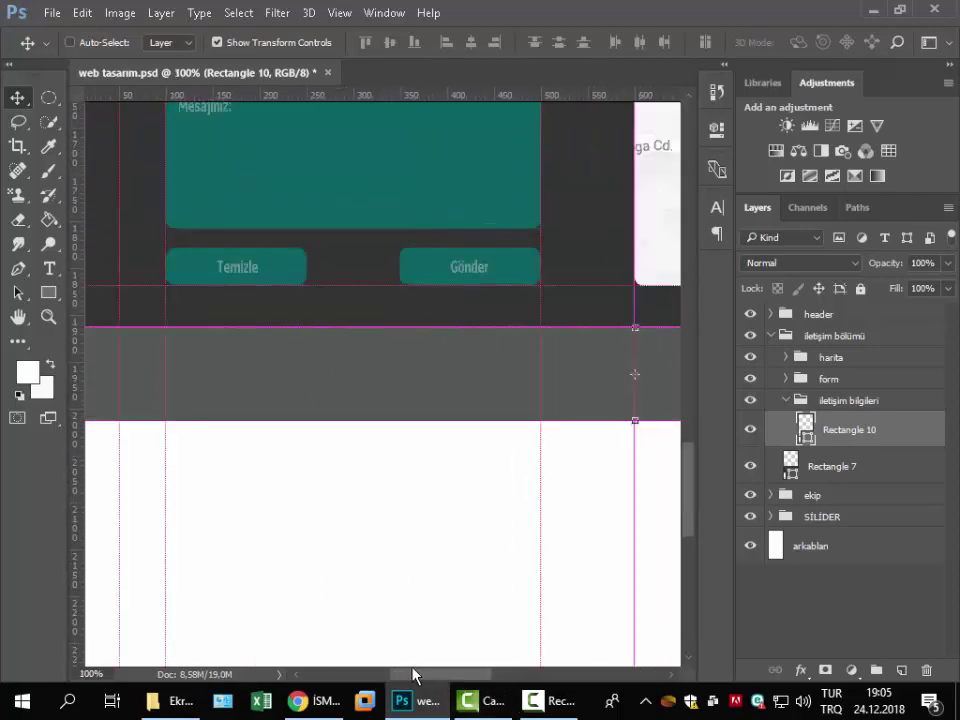
key(ctrl+minus)
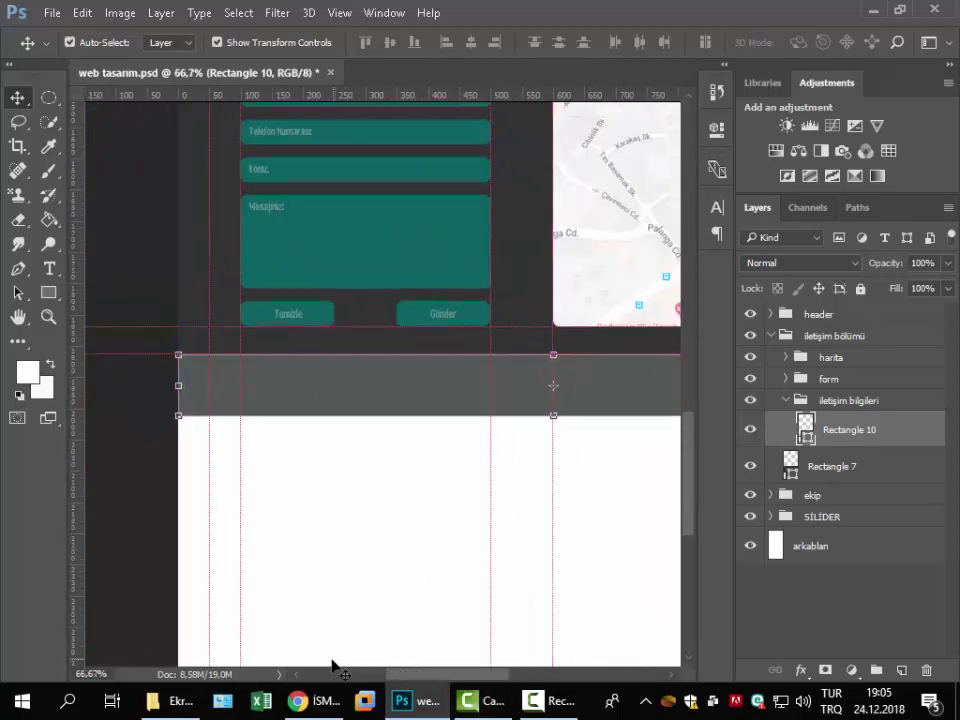
drag(75, 448, 352, 498)
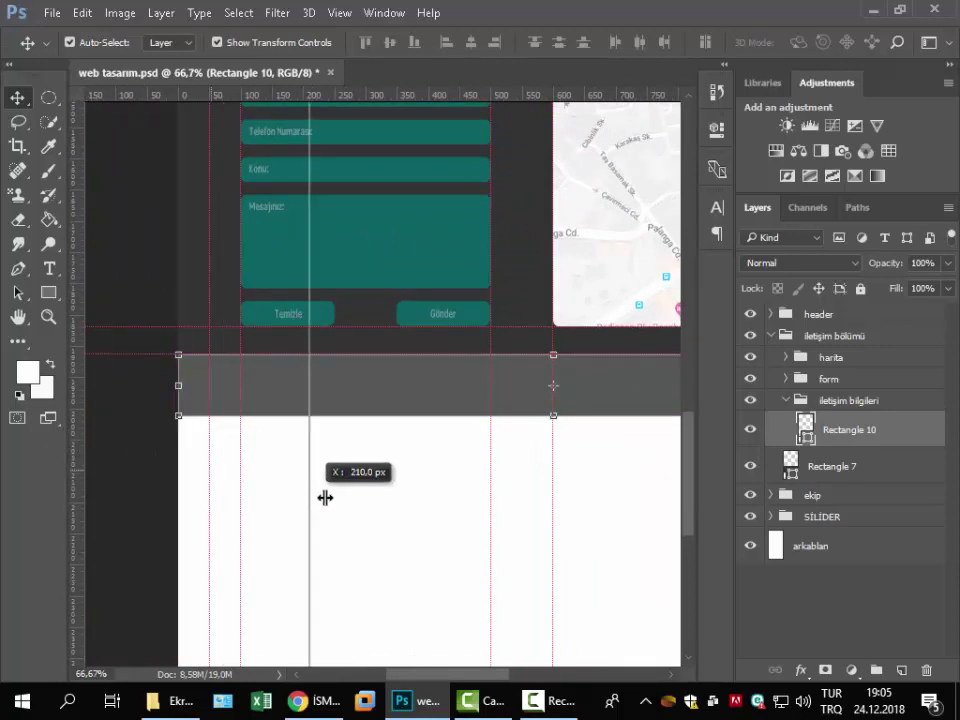
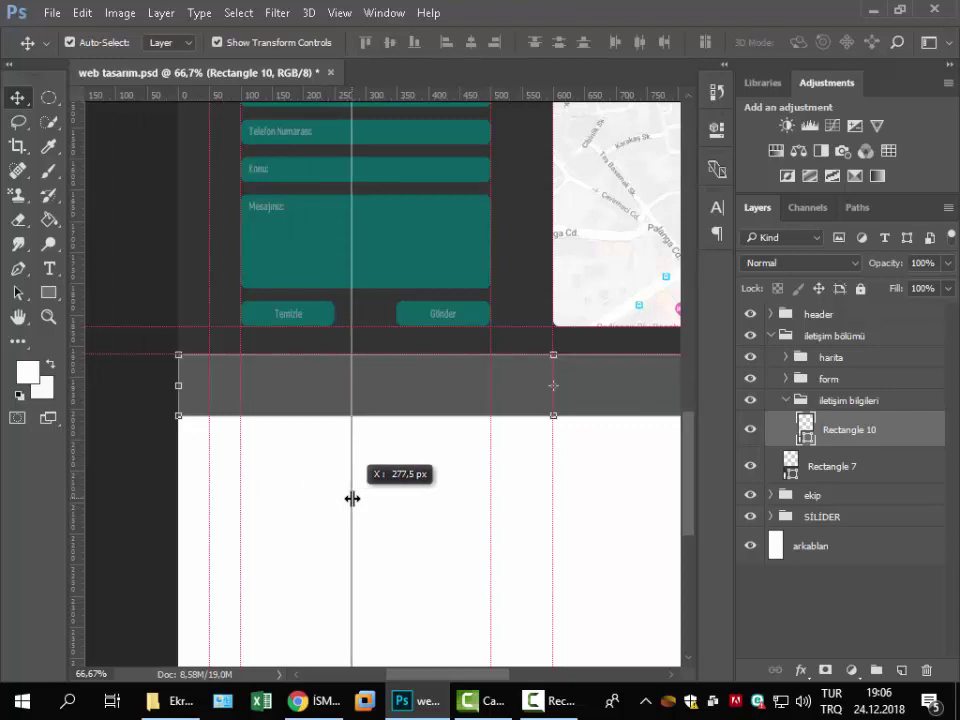
- Move a vertical guide to about 331 px, zoom to 100%, and add a new guide near 792 px
drag(352, 498, 355, 498)
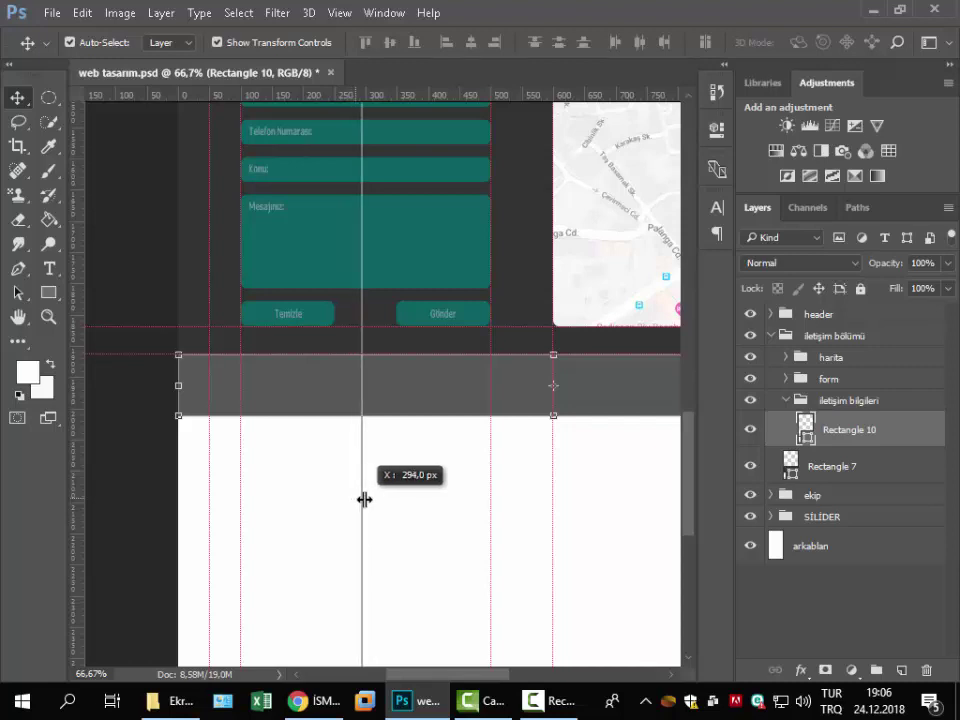
drag(355, 498, 428, 494)
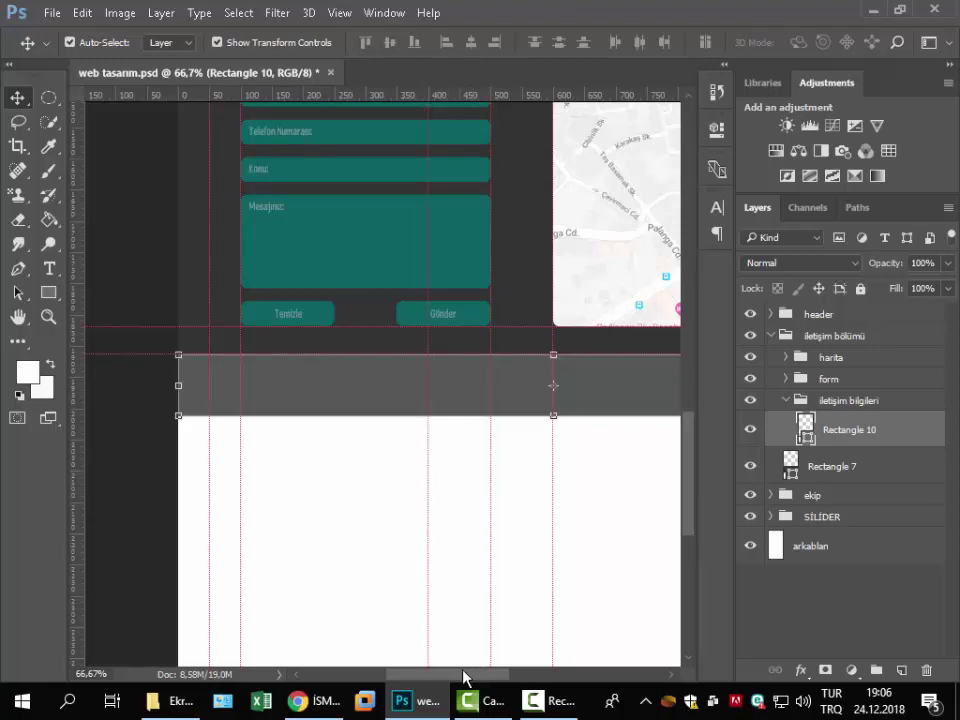
key(ctrl)
key(ctrl+plus)
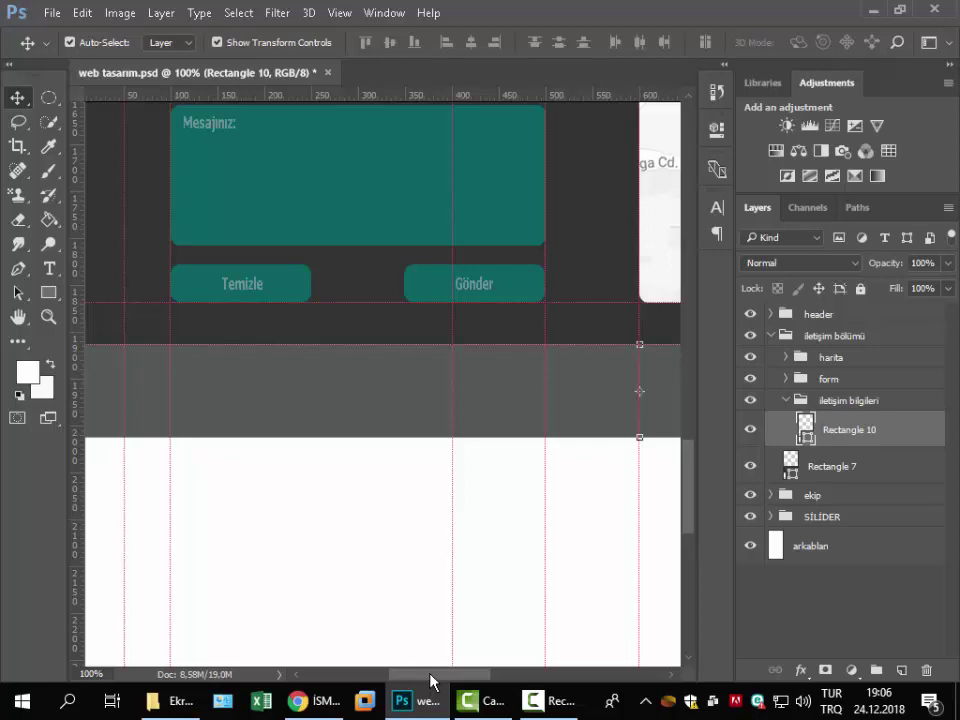
drag(430, 675, 461, 675)
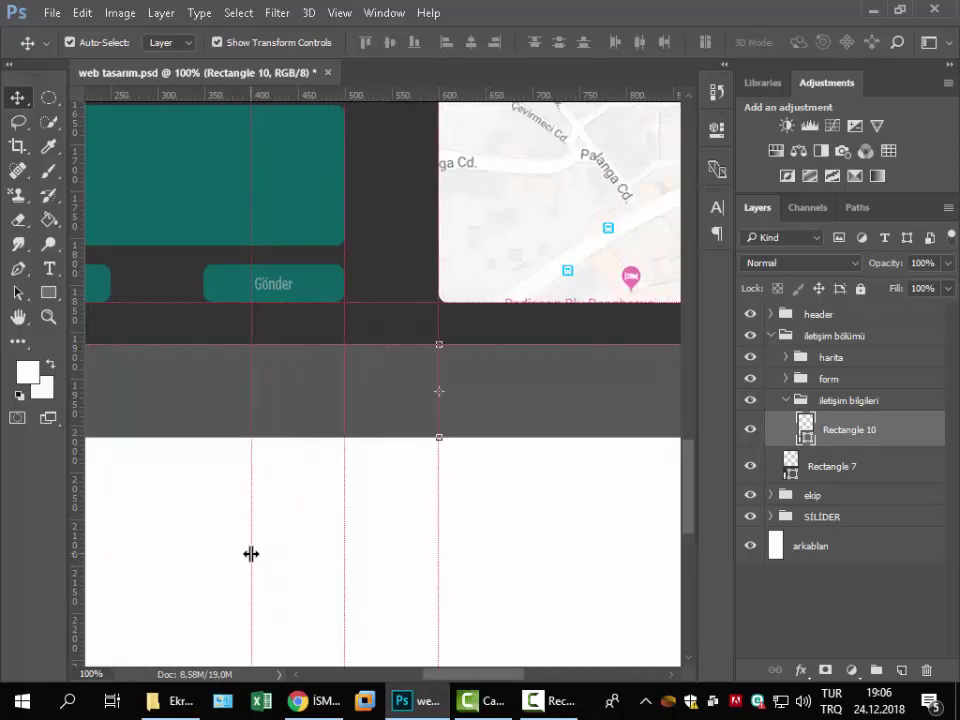
drag(251, 553, 251, 553)
drag(78, 535, 627, 590)
drag(504, 677, 437, 681)
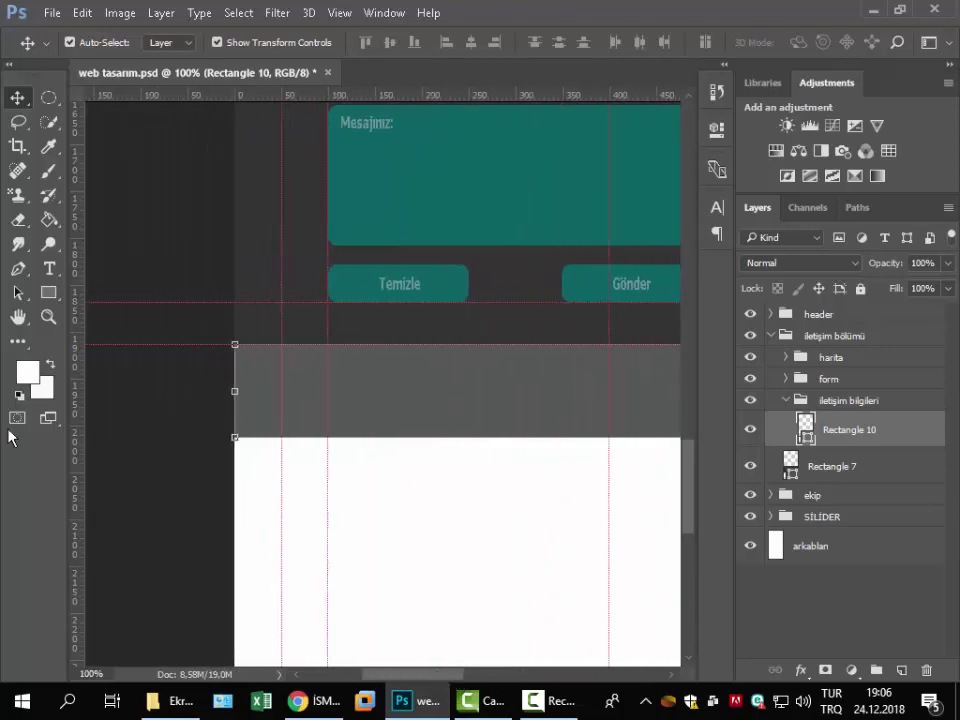
- Select the Custom Shape tool with the globe preset
click(42, 296)
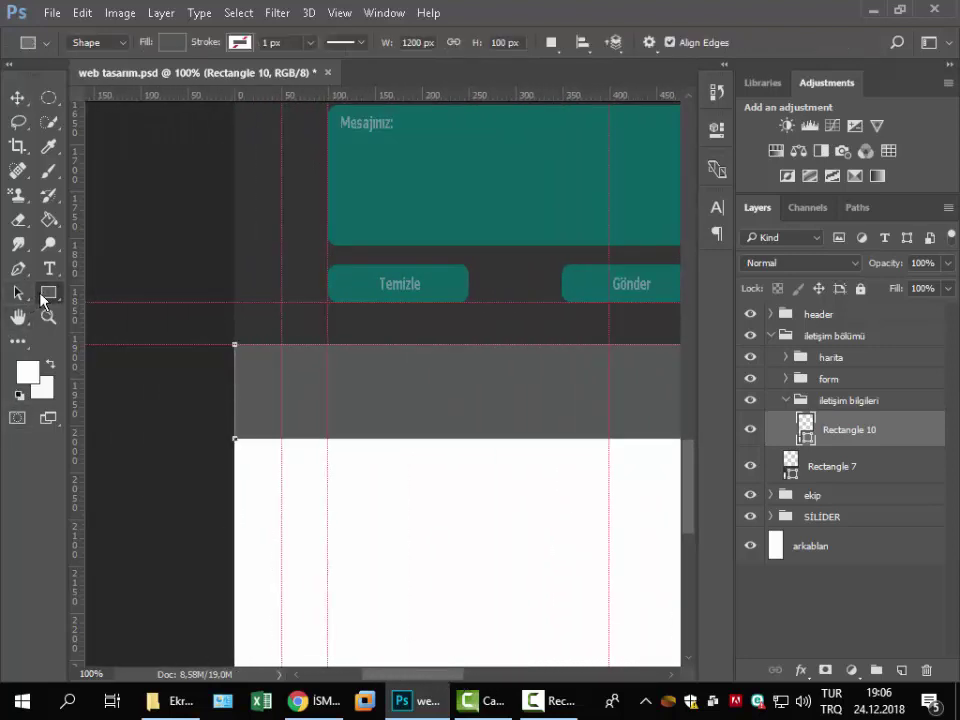
click(108, 382)
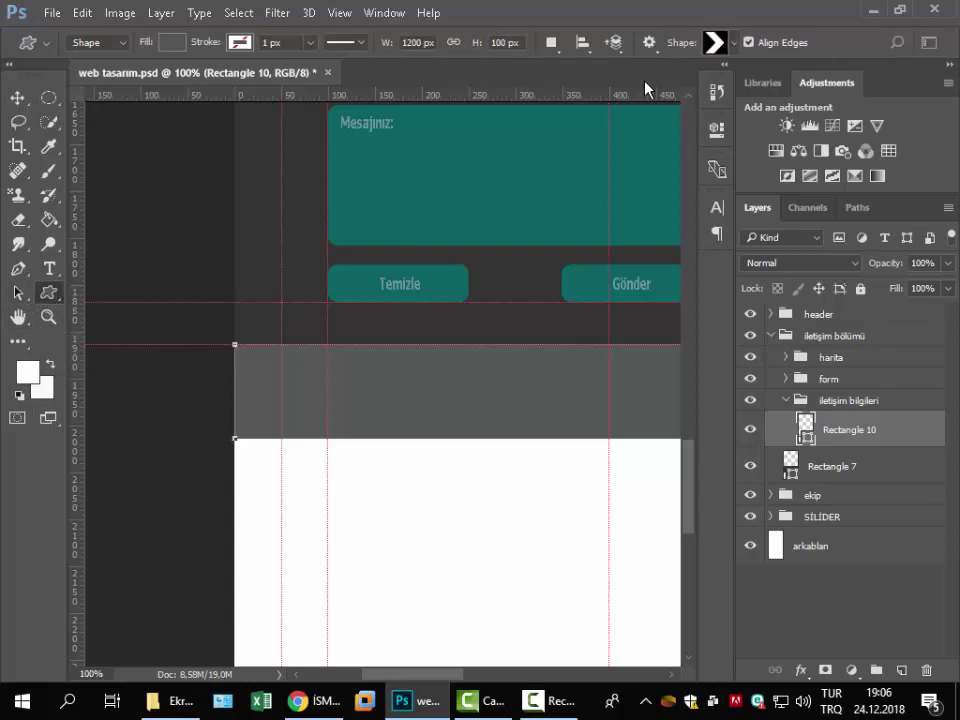
click(734, 46)
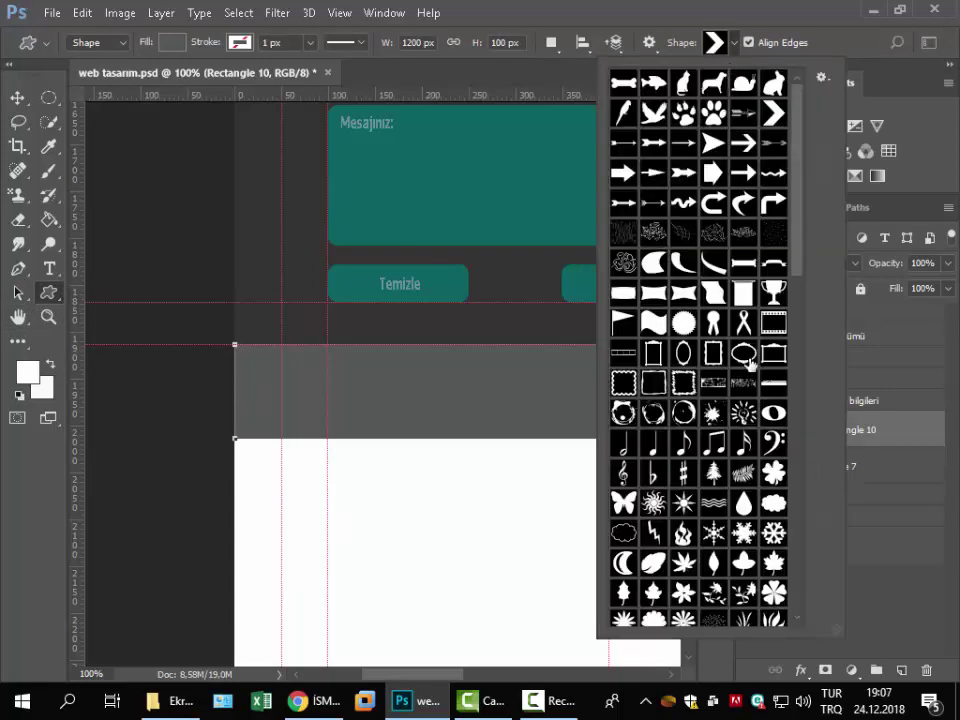
scroll(735, 440, down, 1)
scroll(735, 440, down, 3)
scroll(735, 440, down, 4)
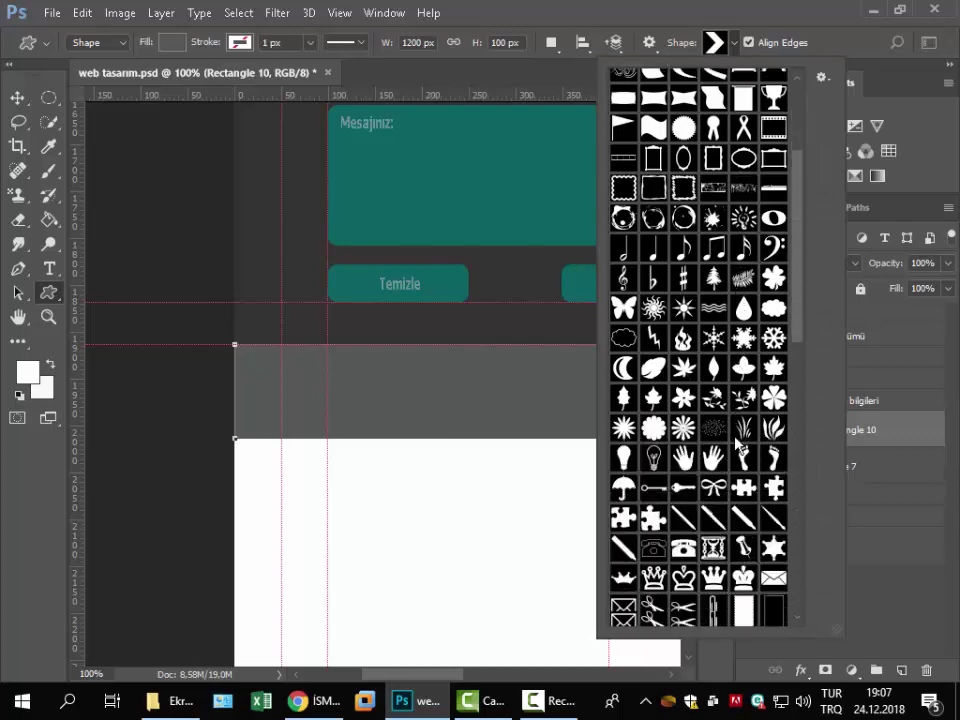
scroll(735, 440, down, 6)
scroll(735, 440, down, 8)
scroll(735, 440, down, 6)
scroll(734, 437, down, 2)
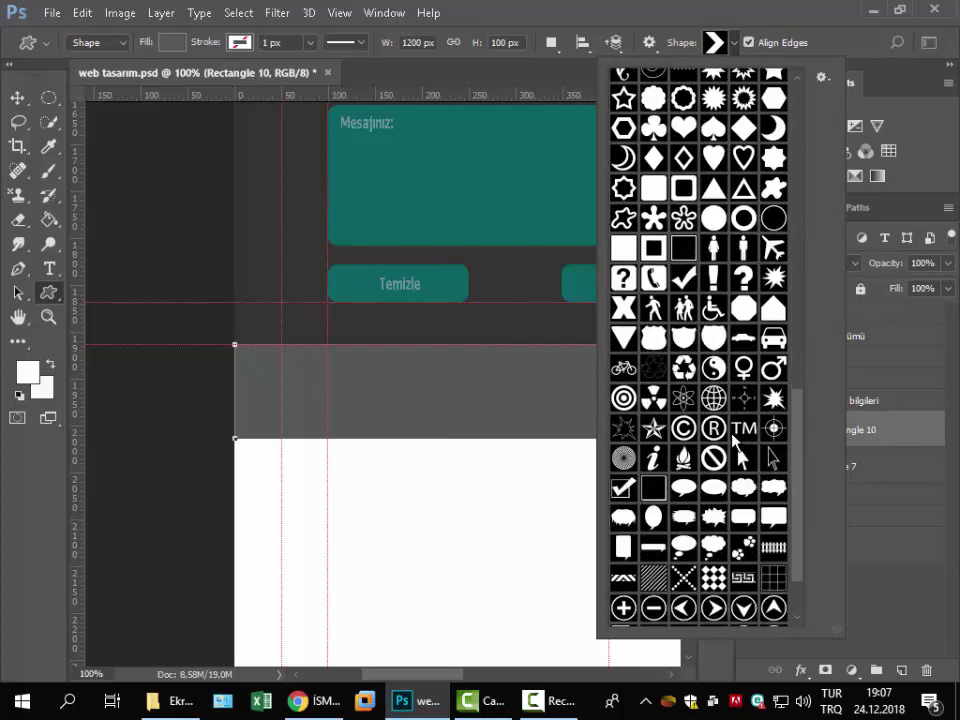
scroll(733, 434, down, 4)
click(743, 612)
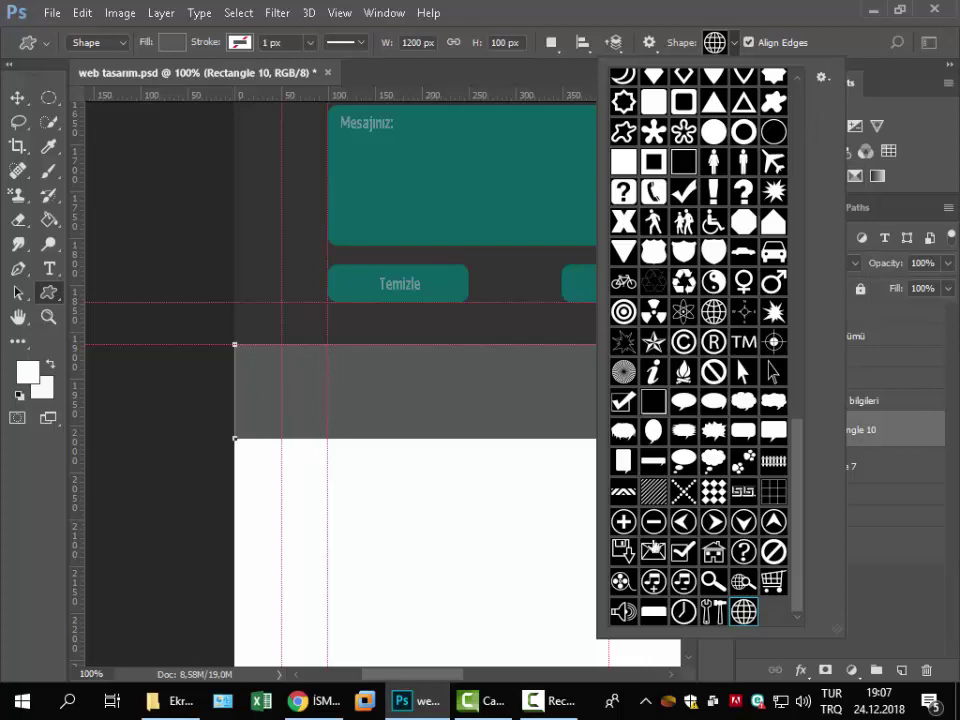
- On a new layer, draw a 70 px globe near the left of the footer bar
click(677, 505)
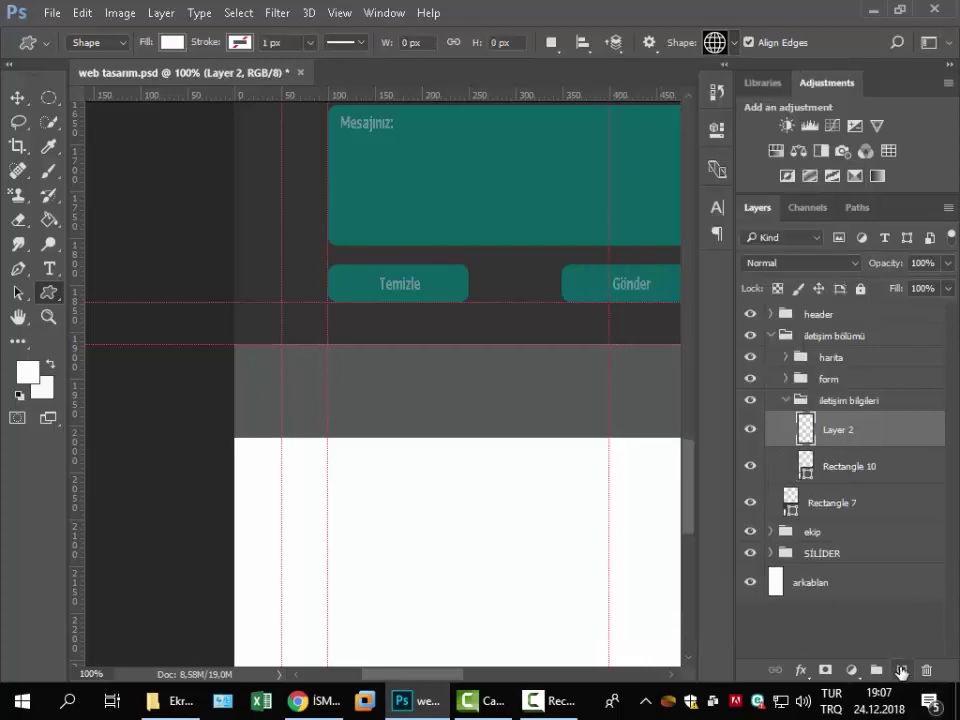
drag(336, 361, 403, 428)
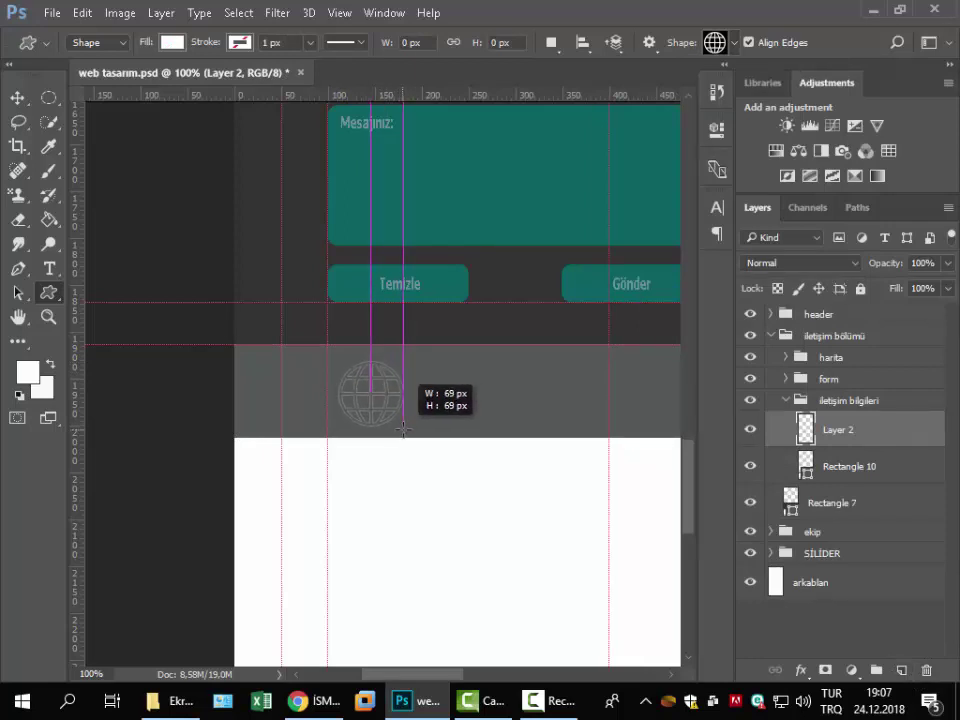
drag(403, 428, 408, 427)
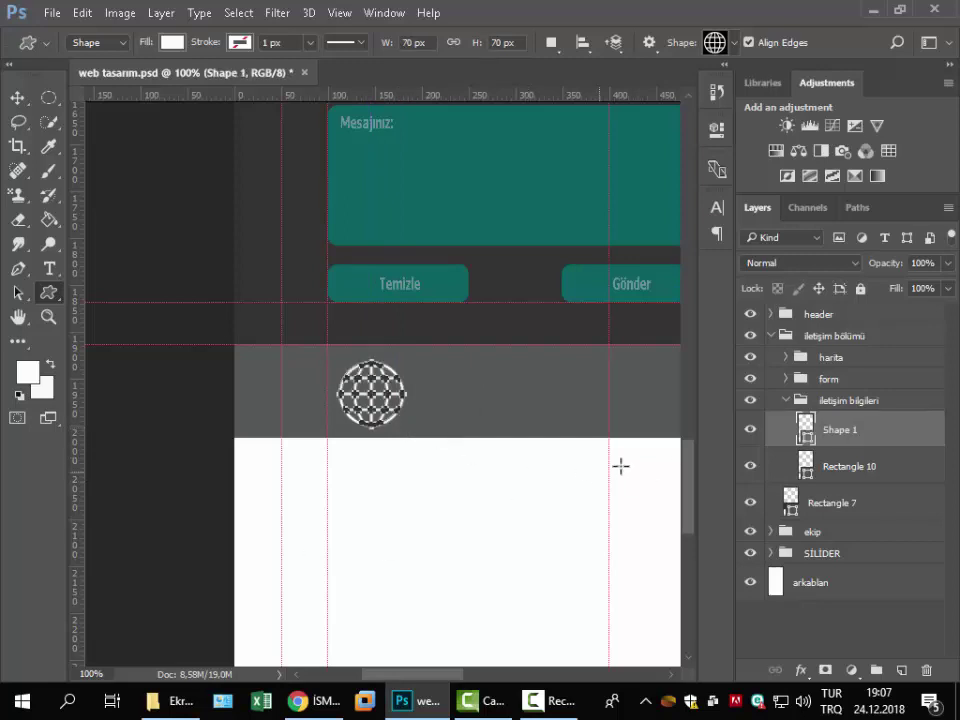
- Fill the globe shape with the teal sampled from the form fields
double_click(806, 424)
click(416, 182)
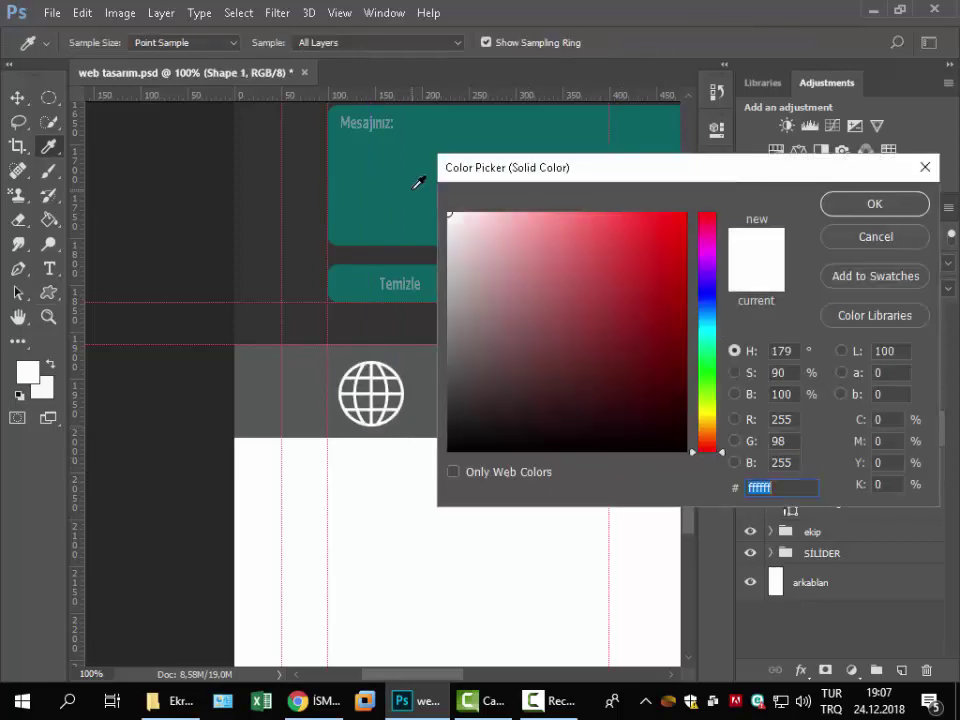
click(875, 205)
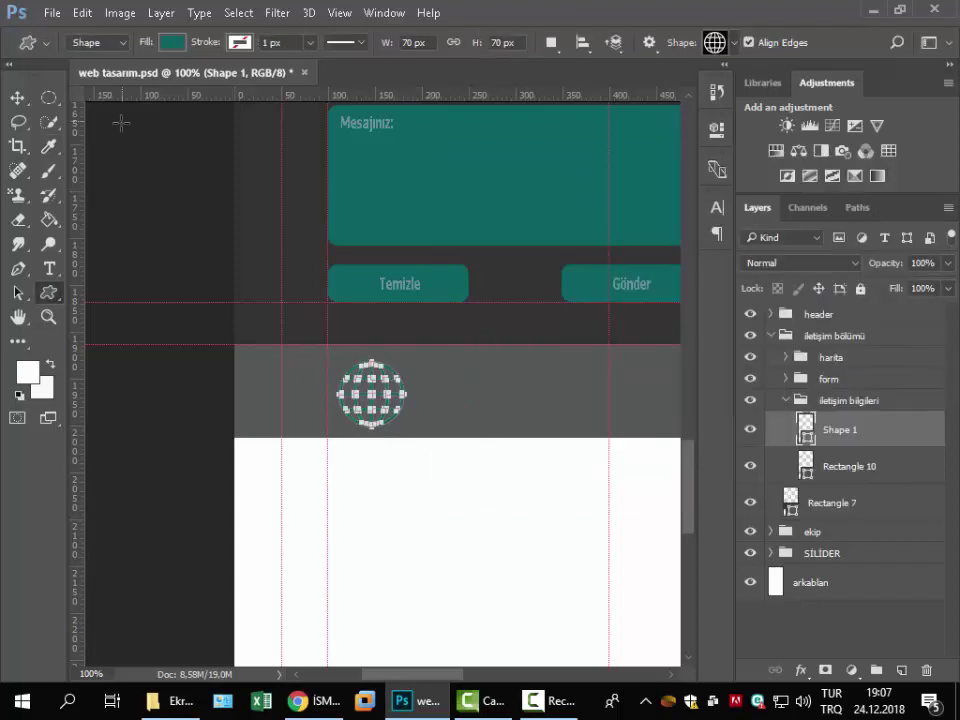
- Nudge the globe 2 px left and align it to the footer bar's vertical centre
click(18, 99)
key(Left)
key(Left)
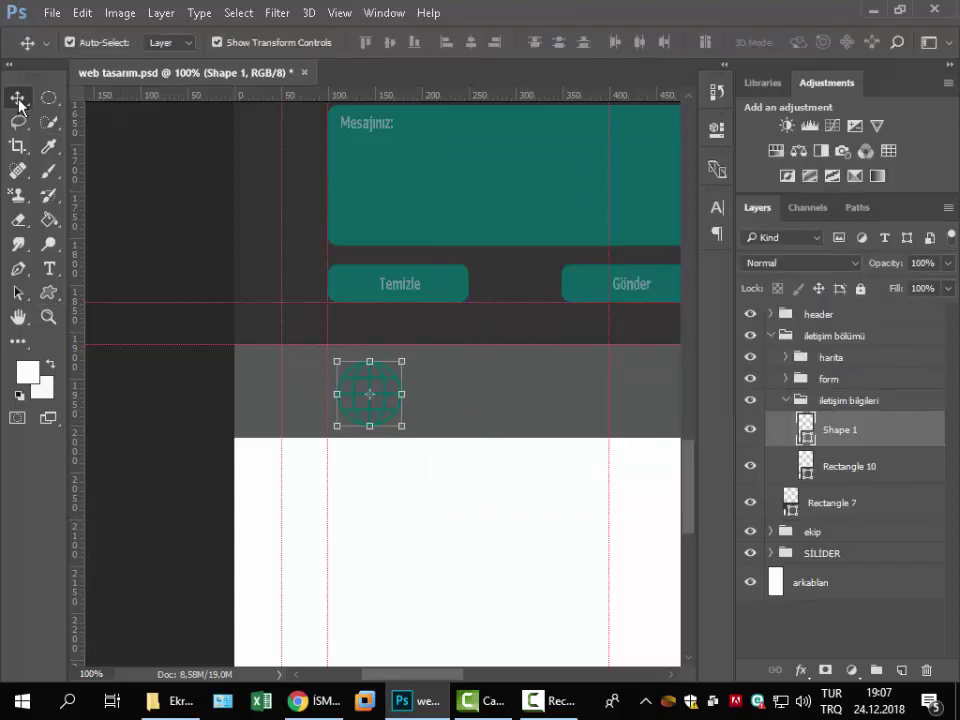
key(Left)
key(Left)
key(Left)
key(Left)
key(Left)
key(Left)
key(Left)
key(Left)
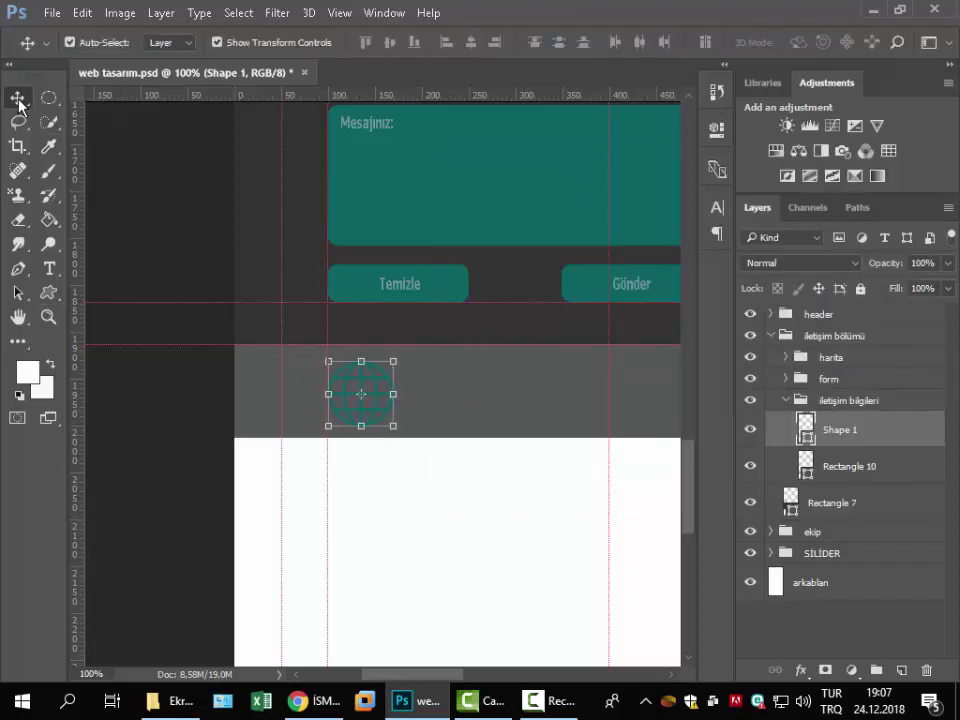
ctrl+click(850, 467)
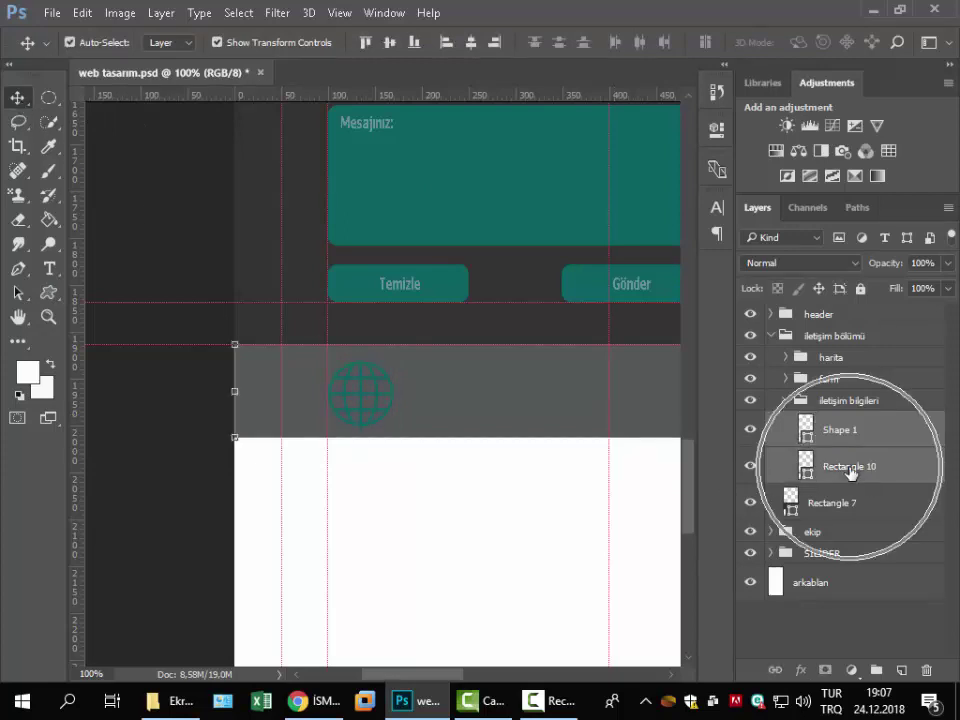
click(390, 44)
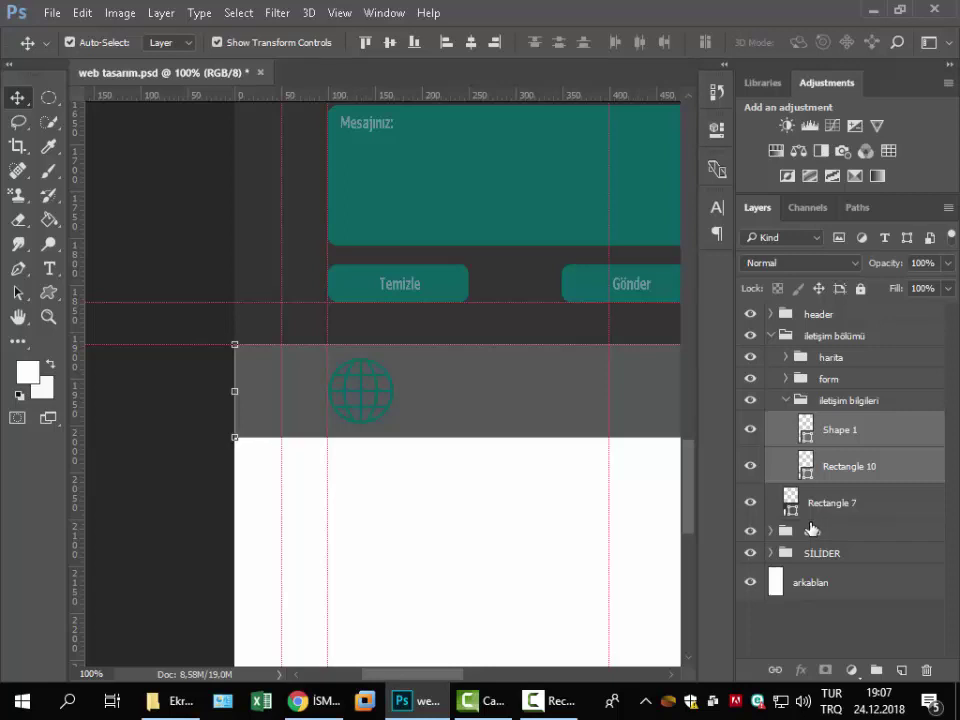
click(49, 268)
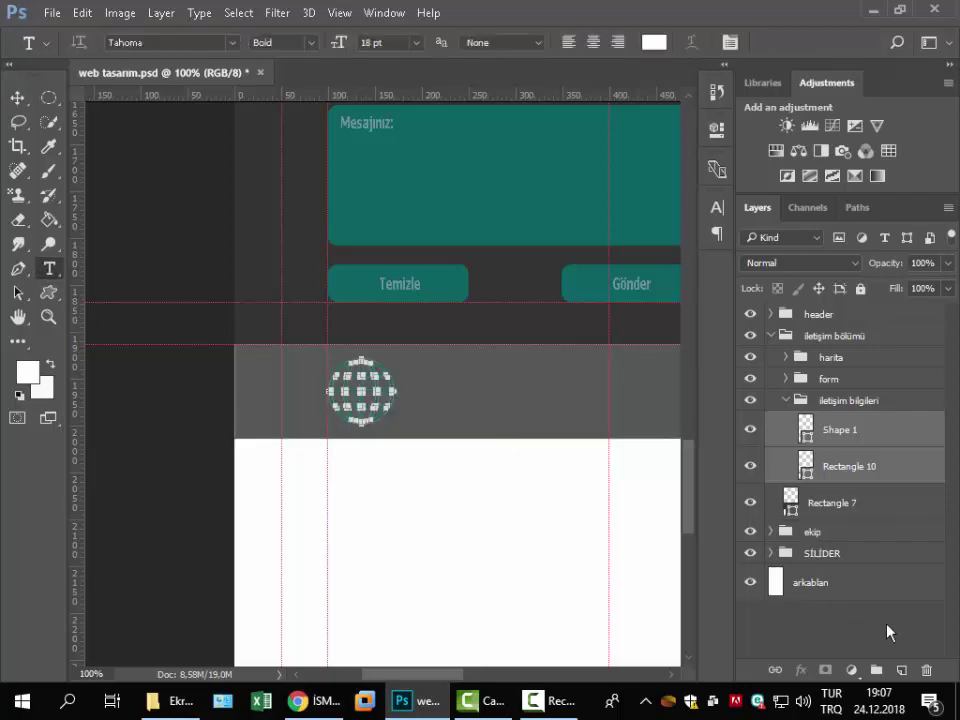
click(903, 671)
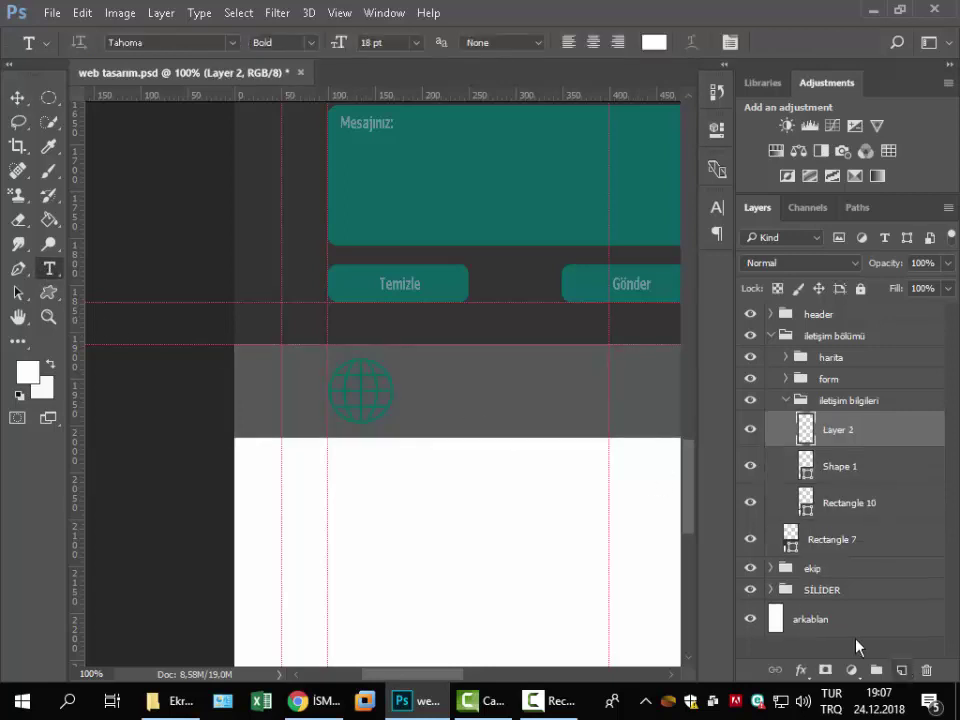
click(418, 376)
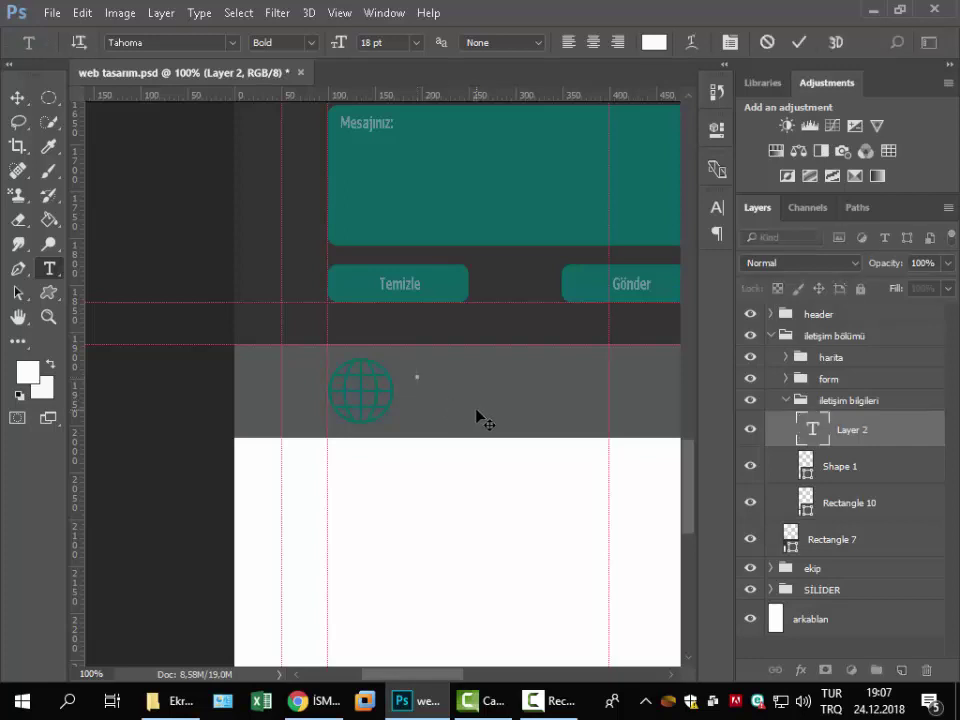
text(we)
key(BackSpace)
key(BackSpace)
text(www)
text(.web)
text(tasari)
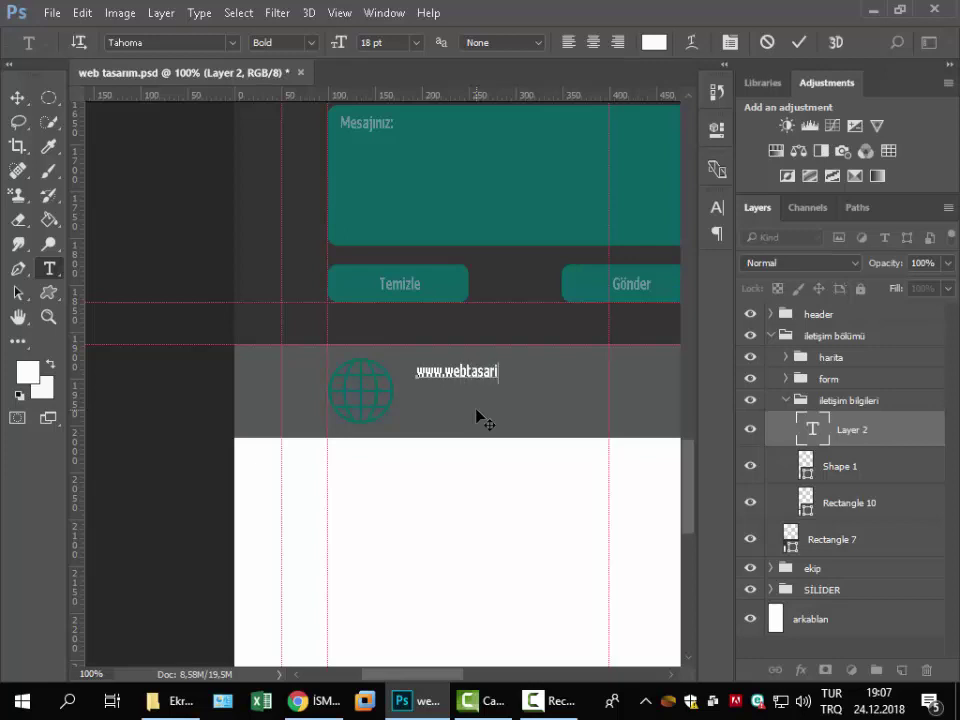
text(mi.c)
text(om)
click(812, 428)
- Change the web address text to Regular weight at 24 pt
double_click(812, 428)
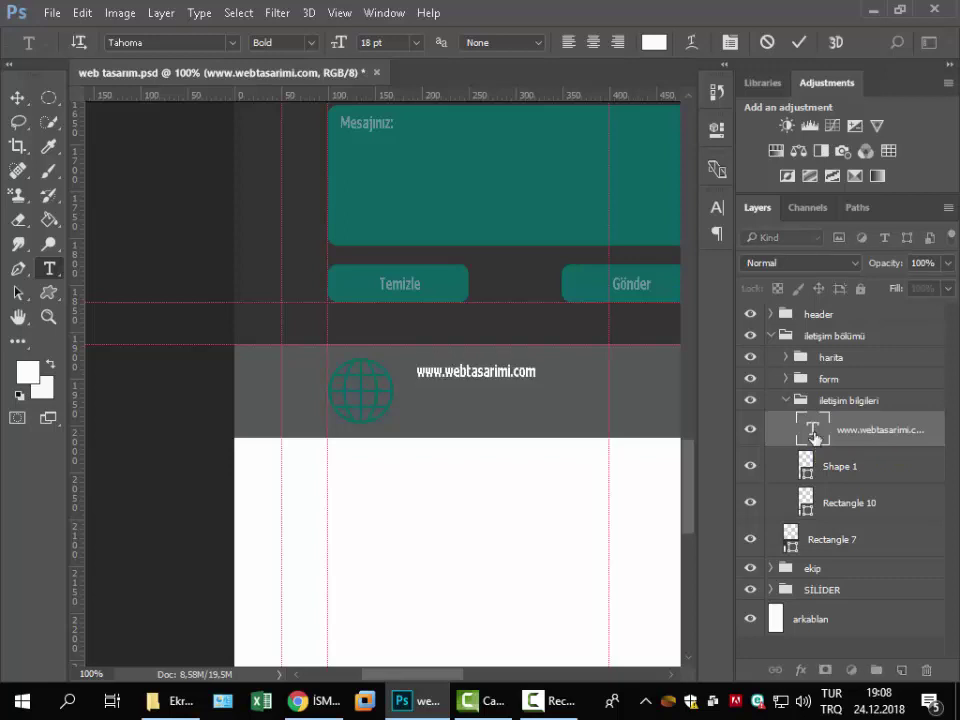
click(814, 434)
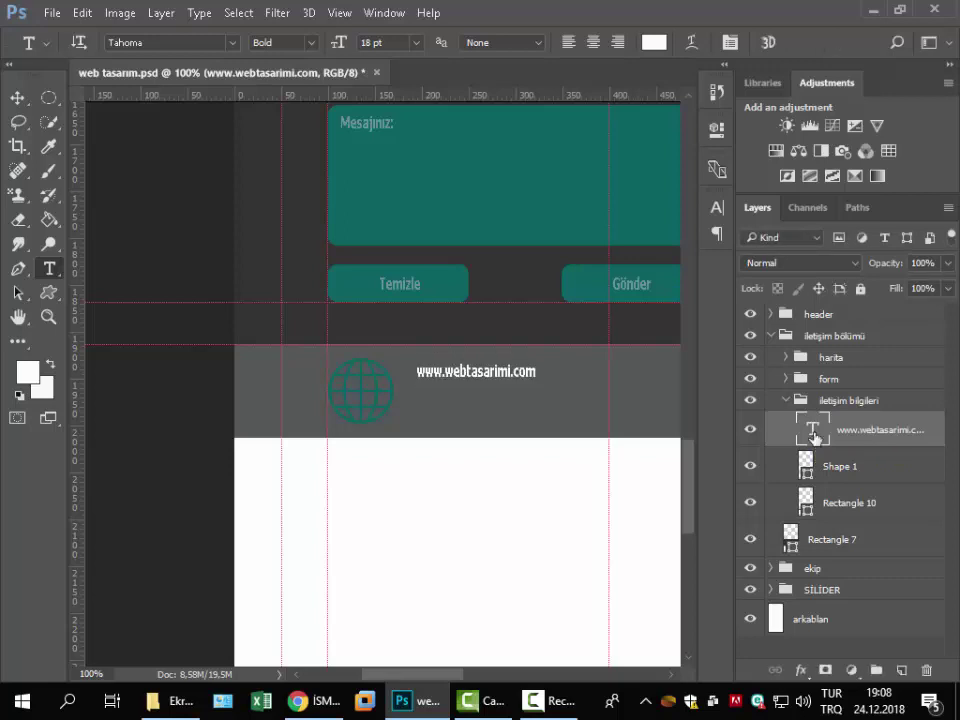
double_click(814, 434)
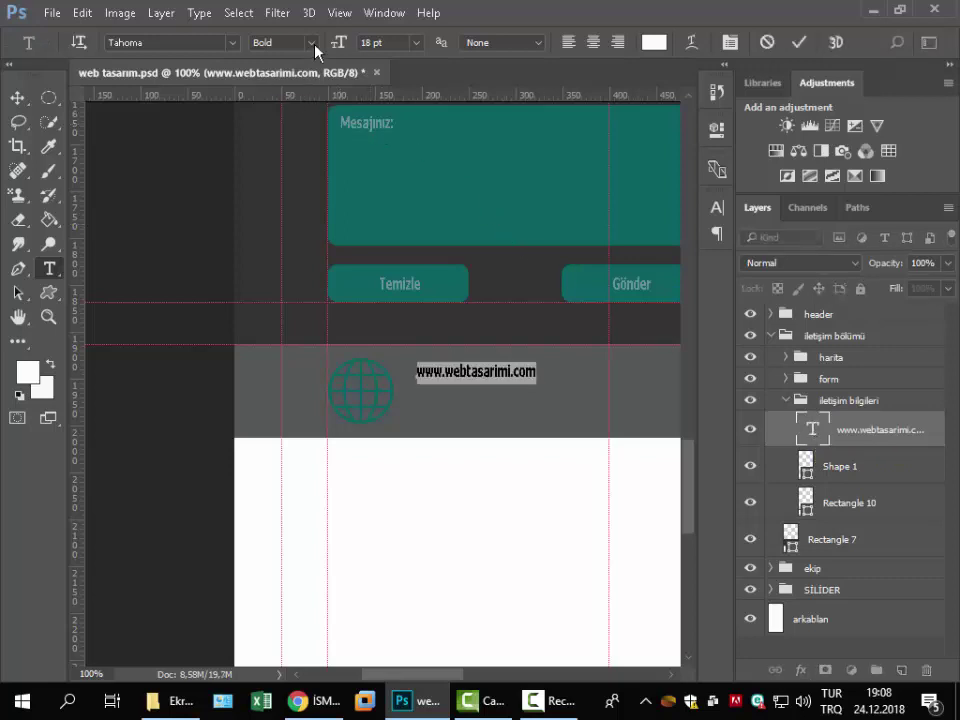
click(311, 42)
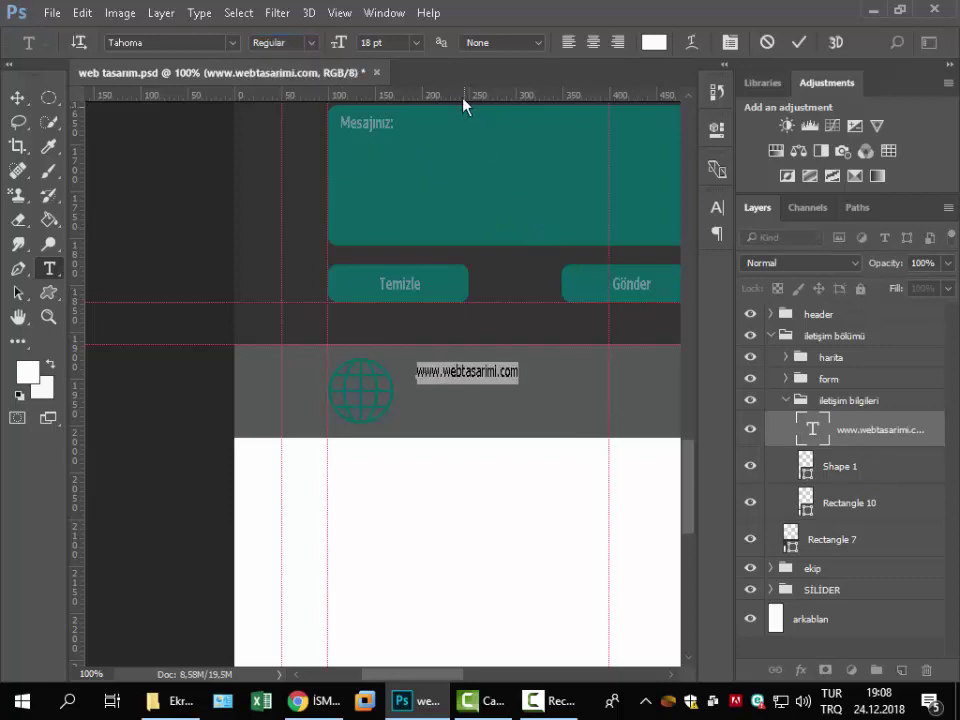
click(420, 44)
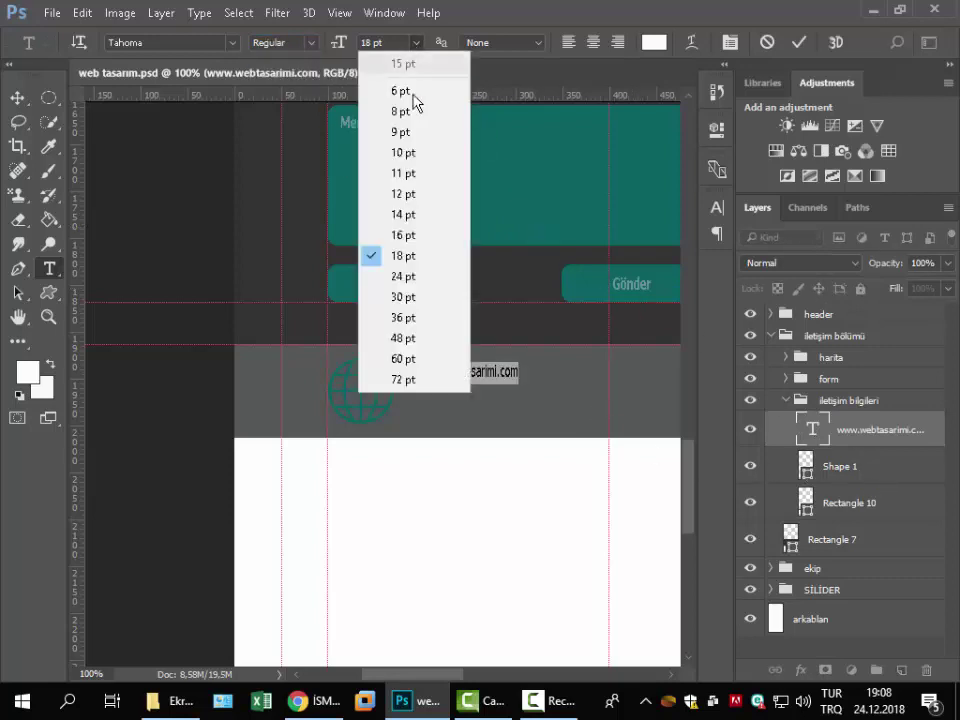
click(435, 279)
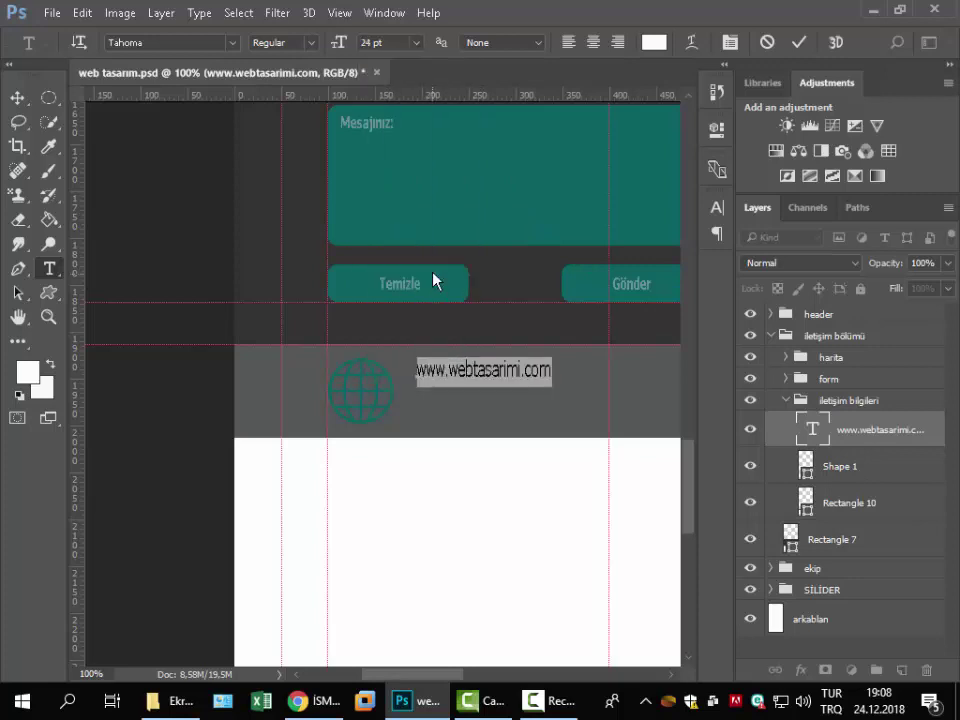
click(18, 98)
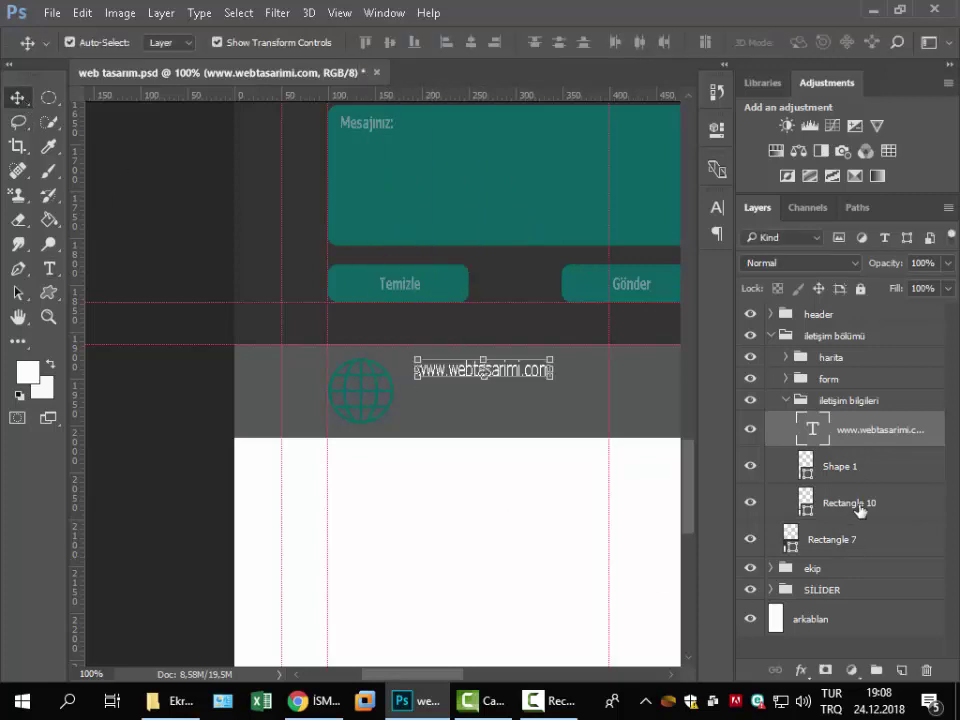
key(ctrl)
key(ctrl+j)
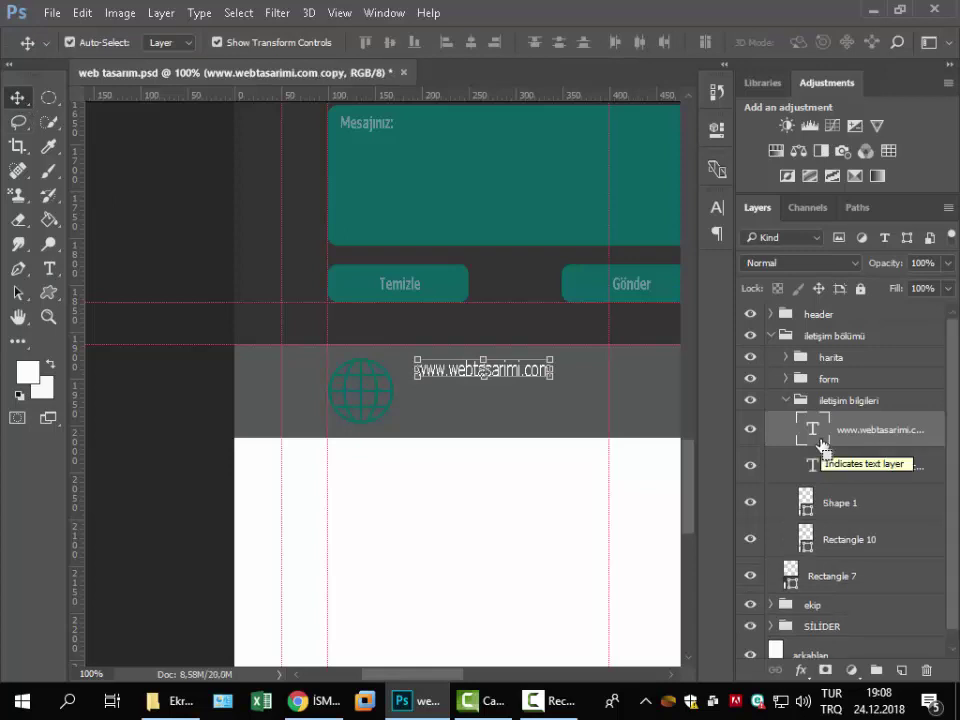
key(Down)
key(Down)
key(Down)
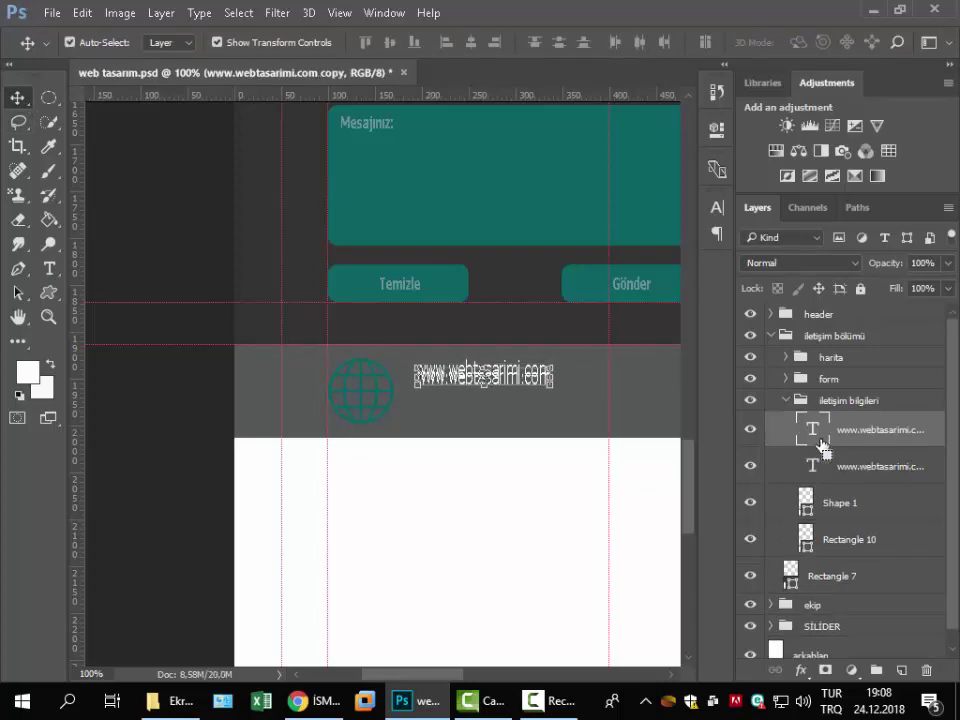
key(Down)
key(Down)
key(Down)
key(Down)
key(Down)
key(Down)
key(Down)
key(Down)
key(Down)
key(Down)
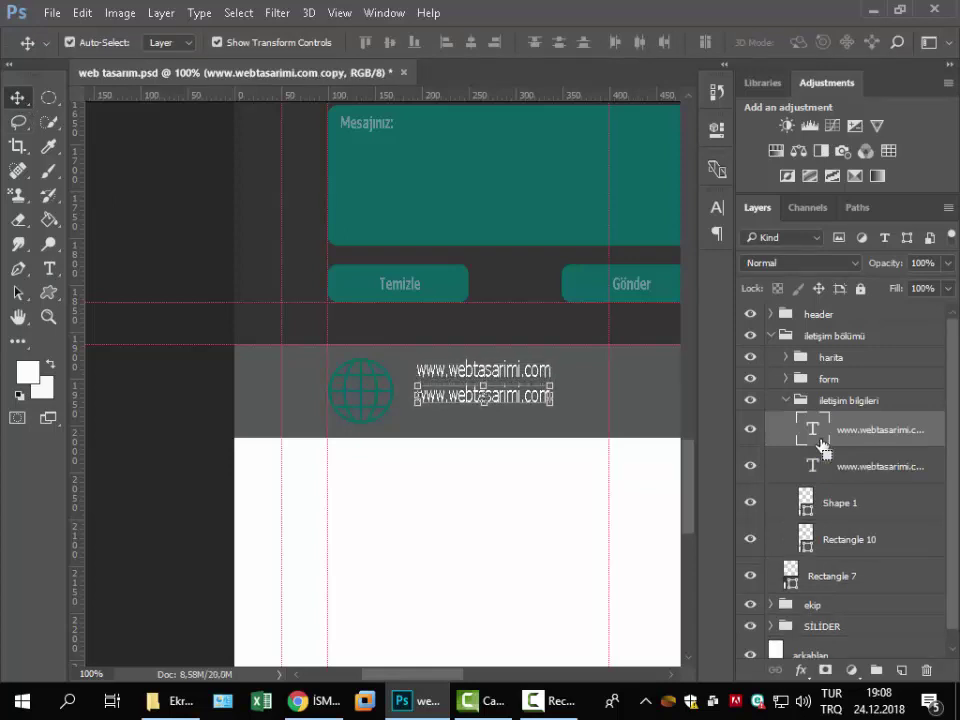
key(Down)
key(Down)
double_click(812, 430)
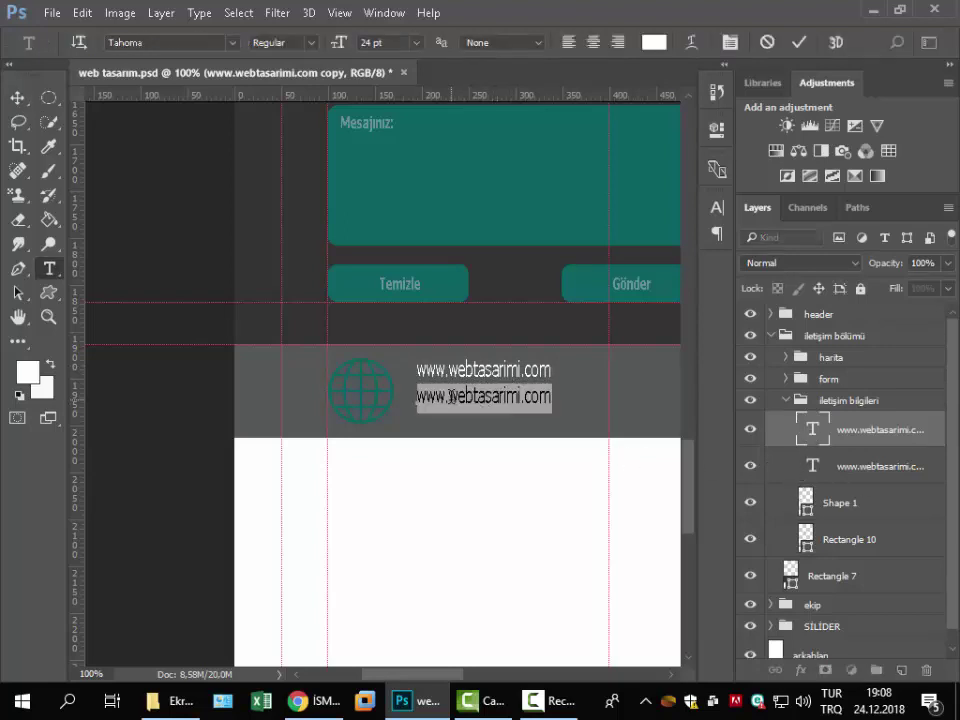
drag(452, 396, 418, 400)
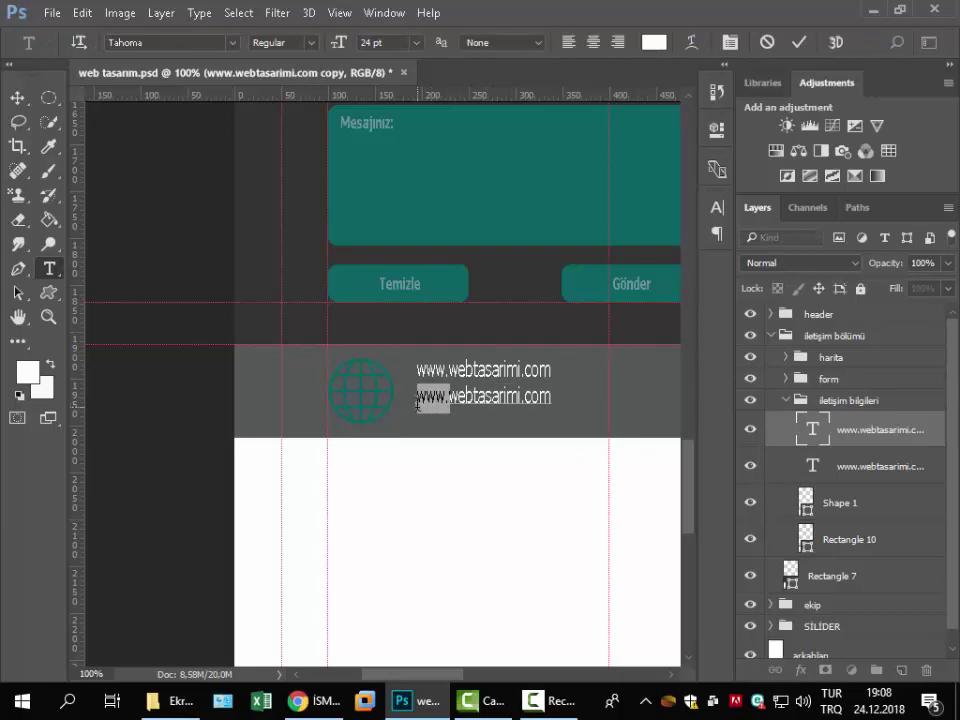
key(BackSpace)
text(i)
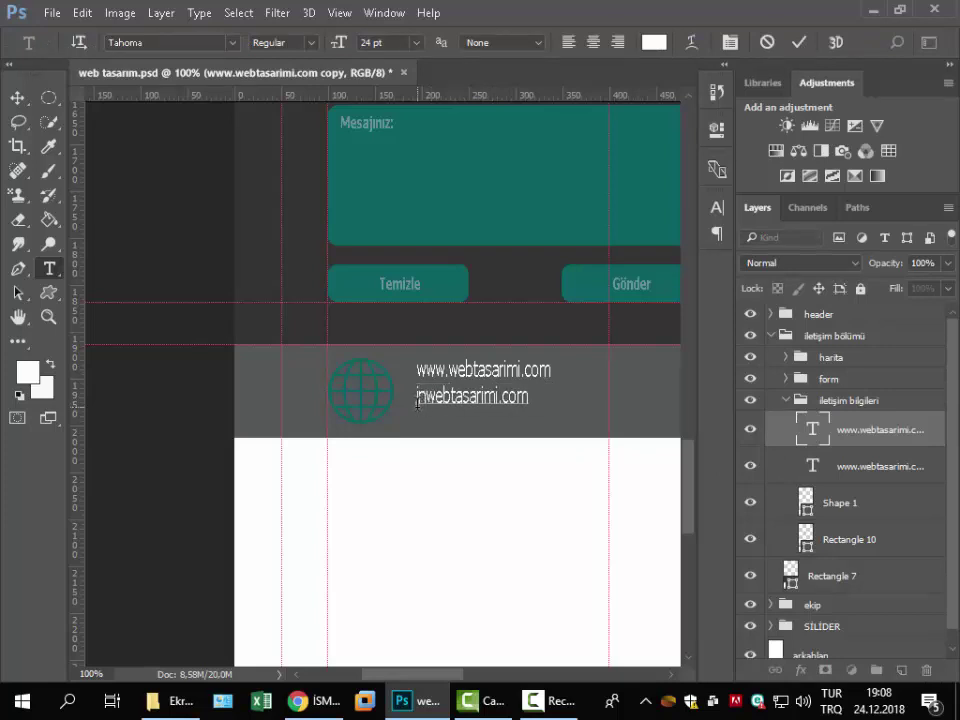
text(nfo@)
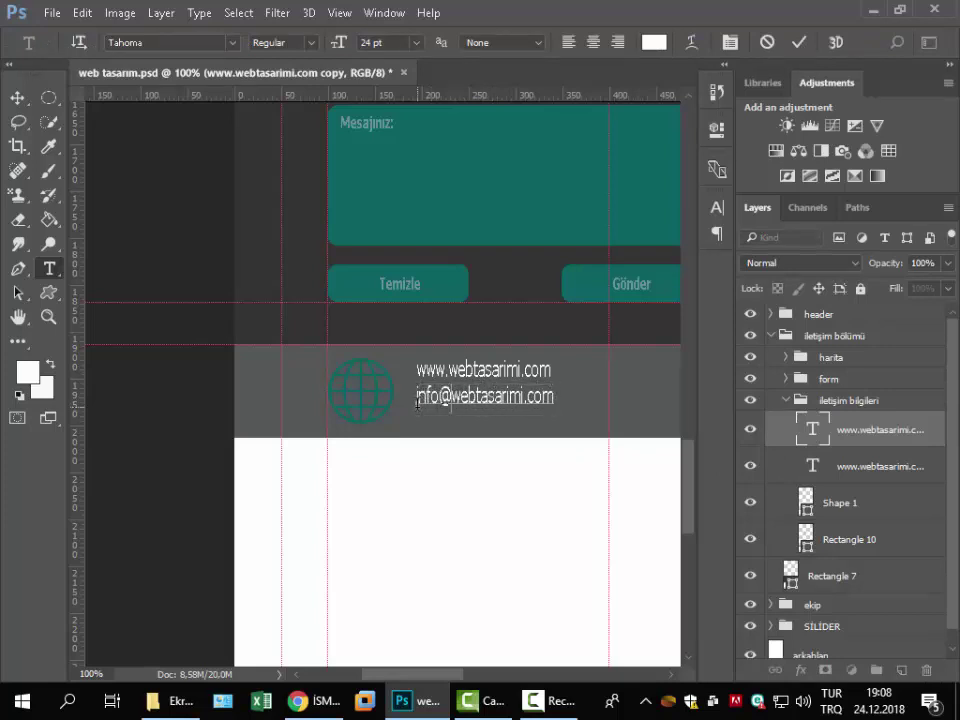
key(ctrl+Return)
key(v)
- Widen the spacing between the web address and e-mail lines
click(884, 468)
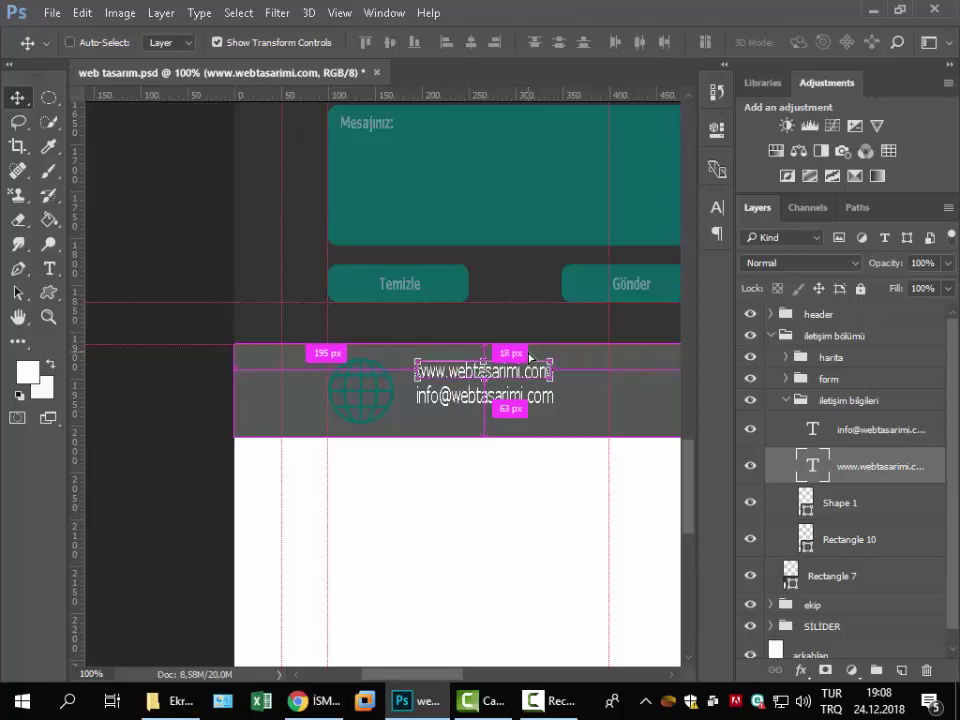
key(Down)
key(Down)
key(Down)
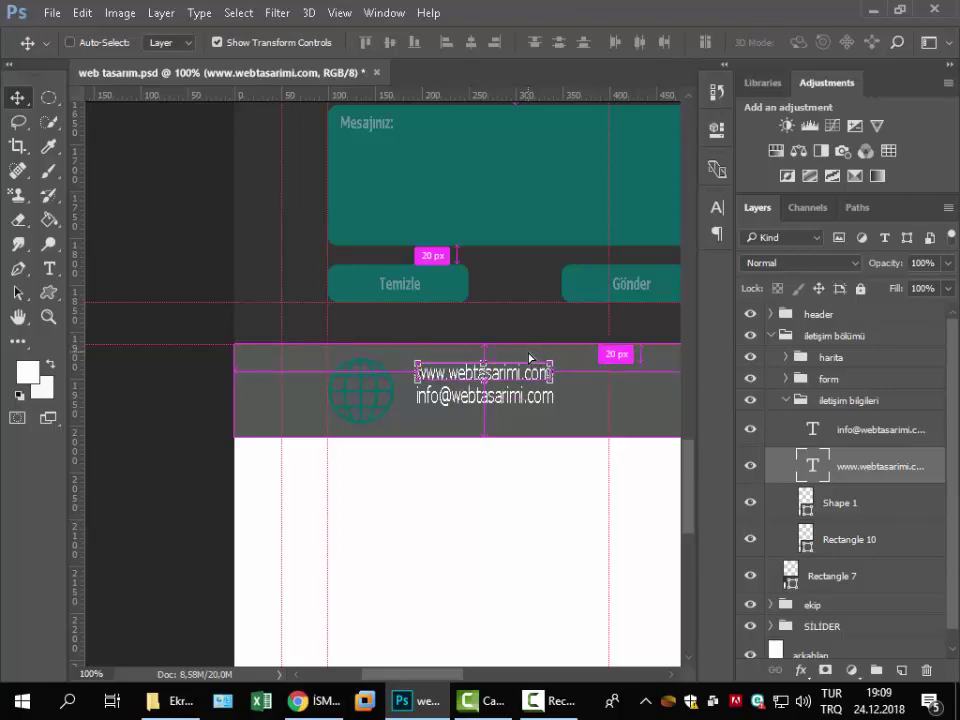
click(879, 435)
key(ctrl)
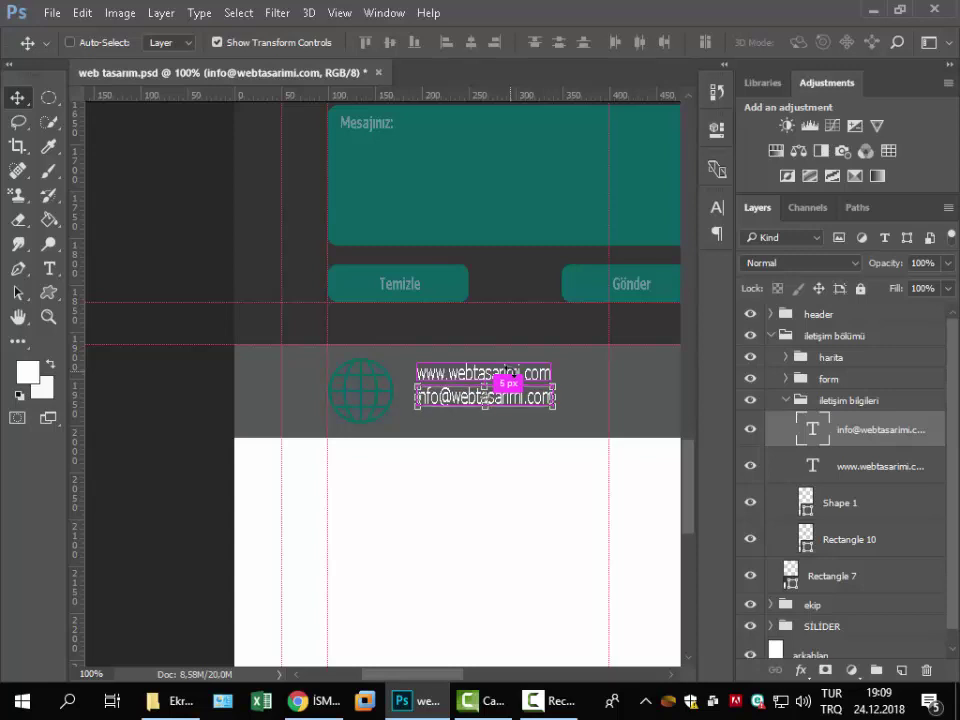
key(Down)
key(Down)
key(Down)
key(Down)
key(Down)
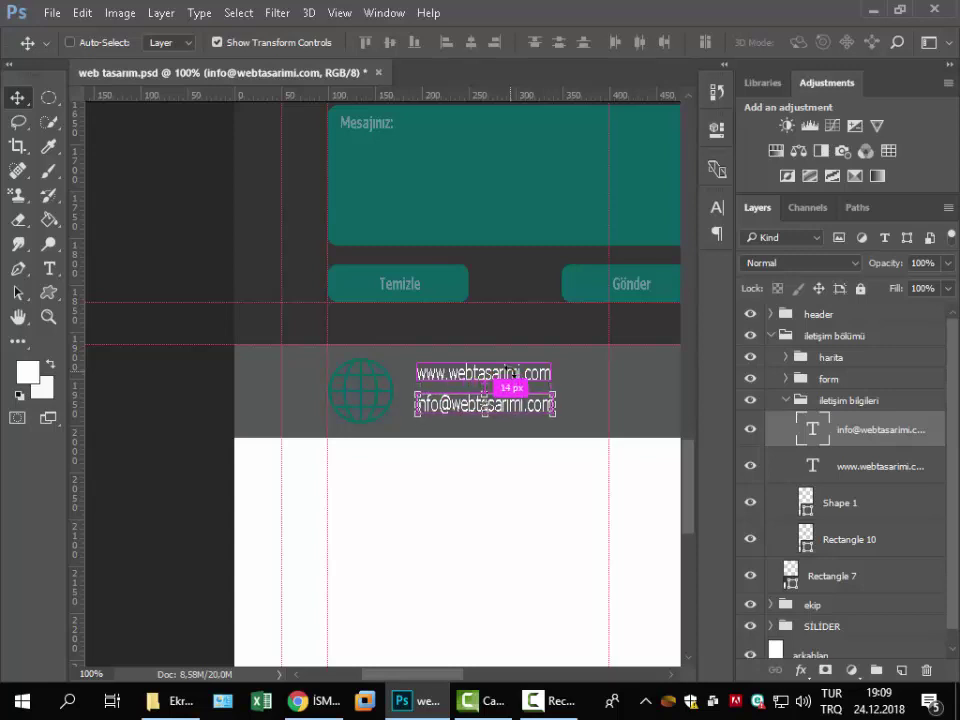
key(Down)
key(Down)
key(Down)
key(Down)
key(Down)
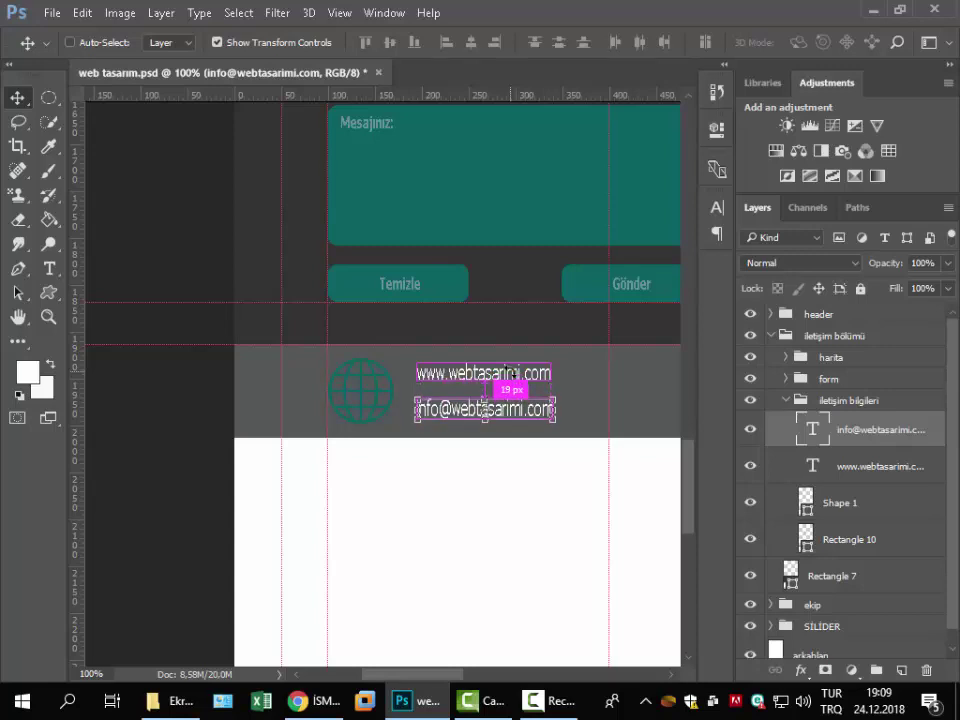
key(Down)
key(Down)
key(ctrl)
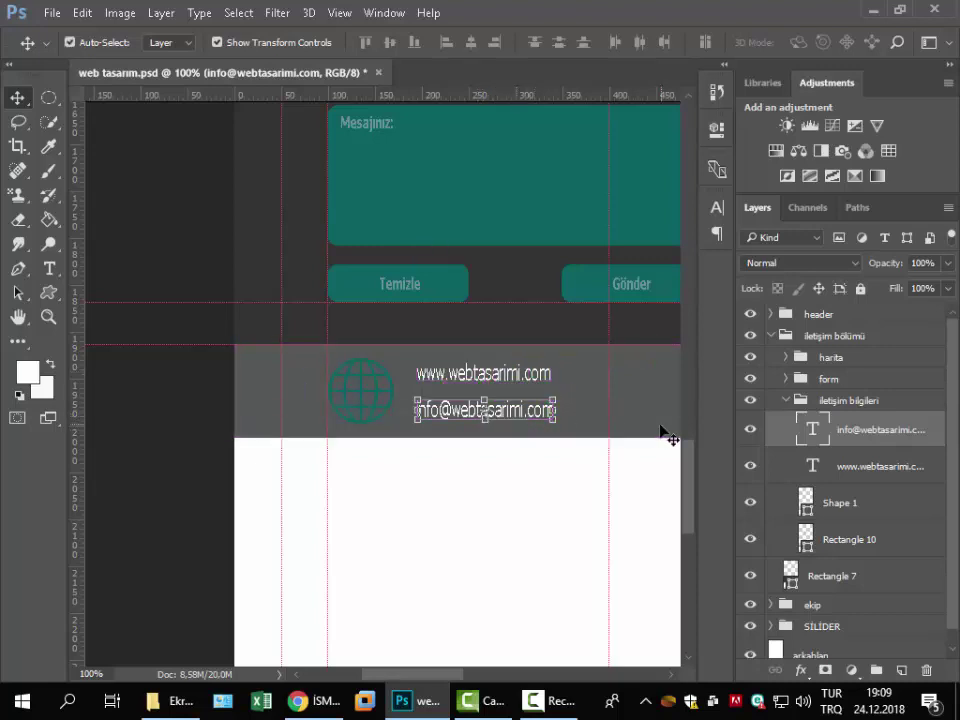
- Shift both contact text lines 5 px right, away from the globe
shift+click(805, 466)
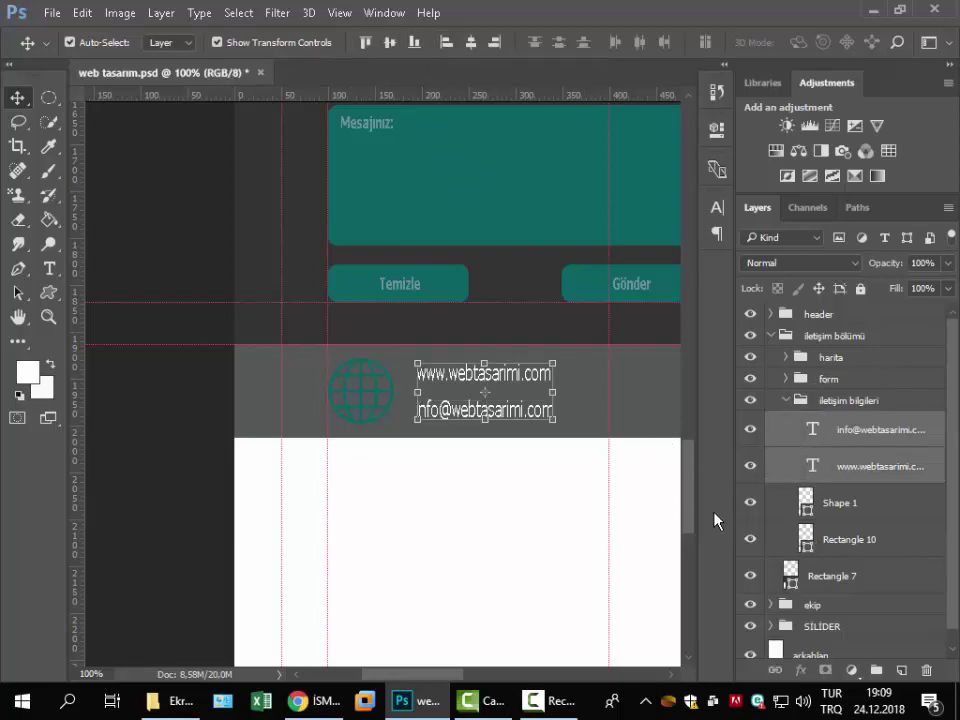
key(ctrl)
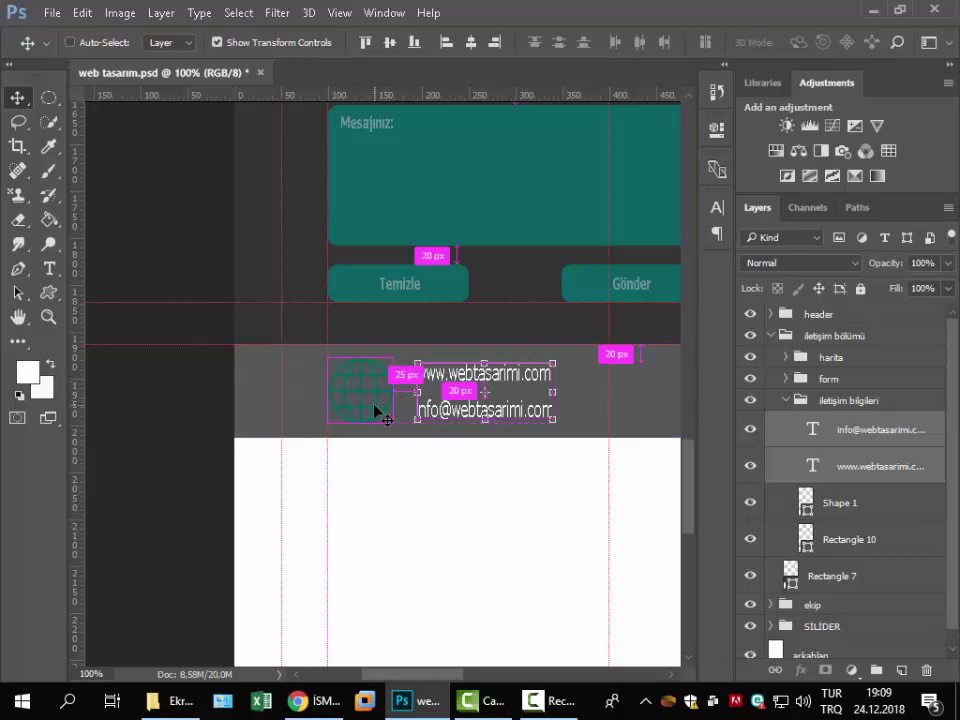
key(Right)
key(Right)
key(Right)
key(Right)
key(Right)
key(Right)
key(Right)
key(Right)
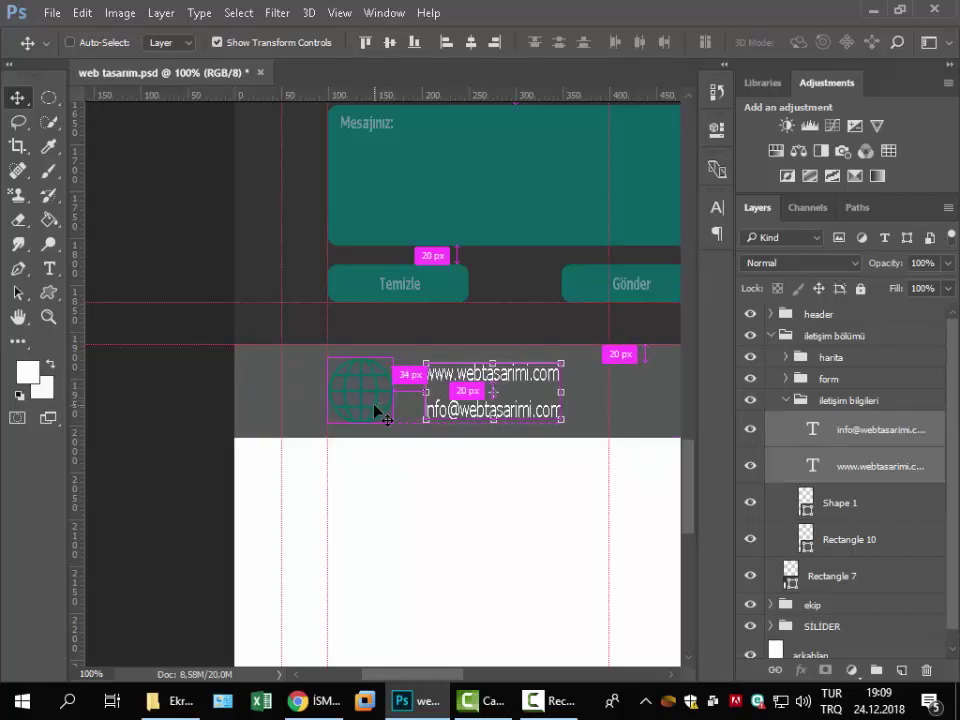
key(Right)
key(Right)
key(Right)
key(Right)
key(Right)
key(Right)
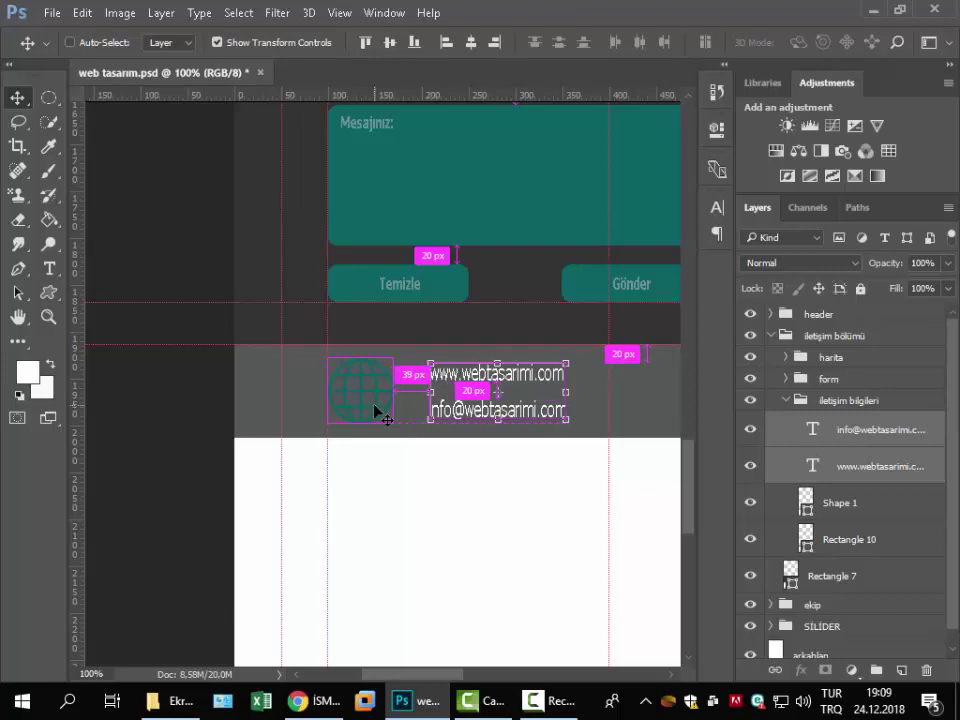
key(Right)
key(Right)
key(Right)
key(Right)
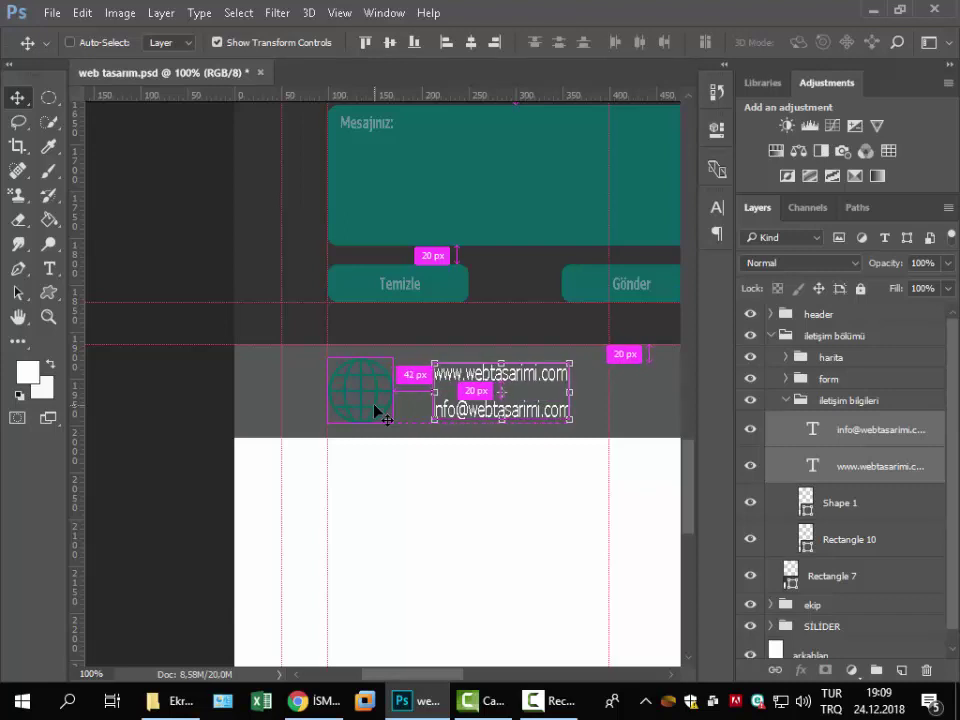
key(Right)
key(Right)
key(Right)
key(Right)
key(Right)
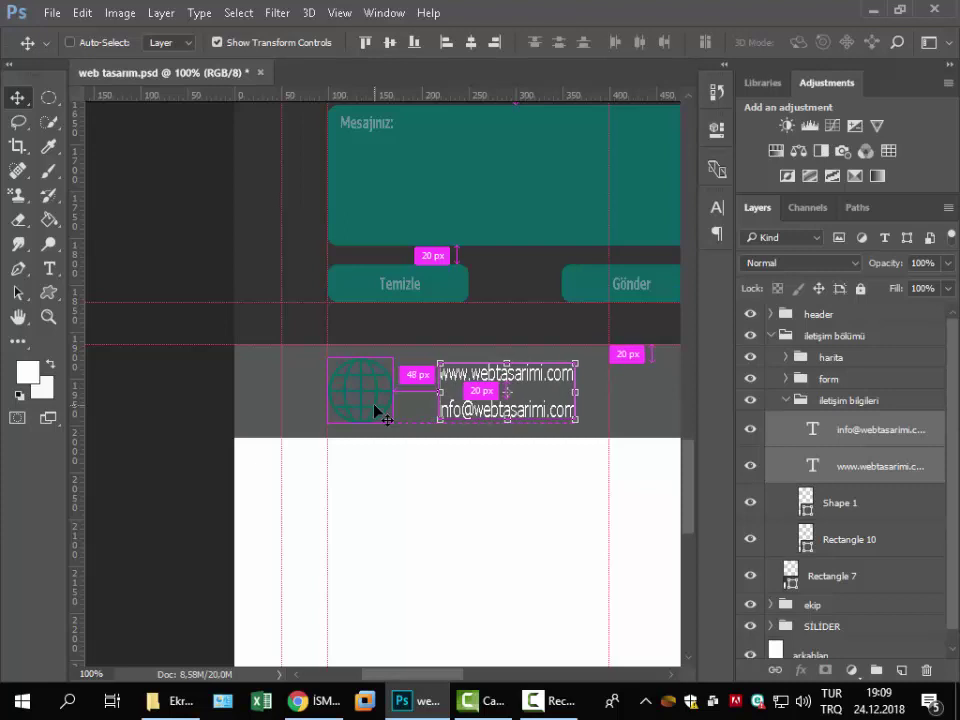
key(Right)
key(Right)
key(ctrl)
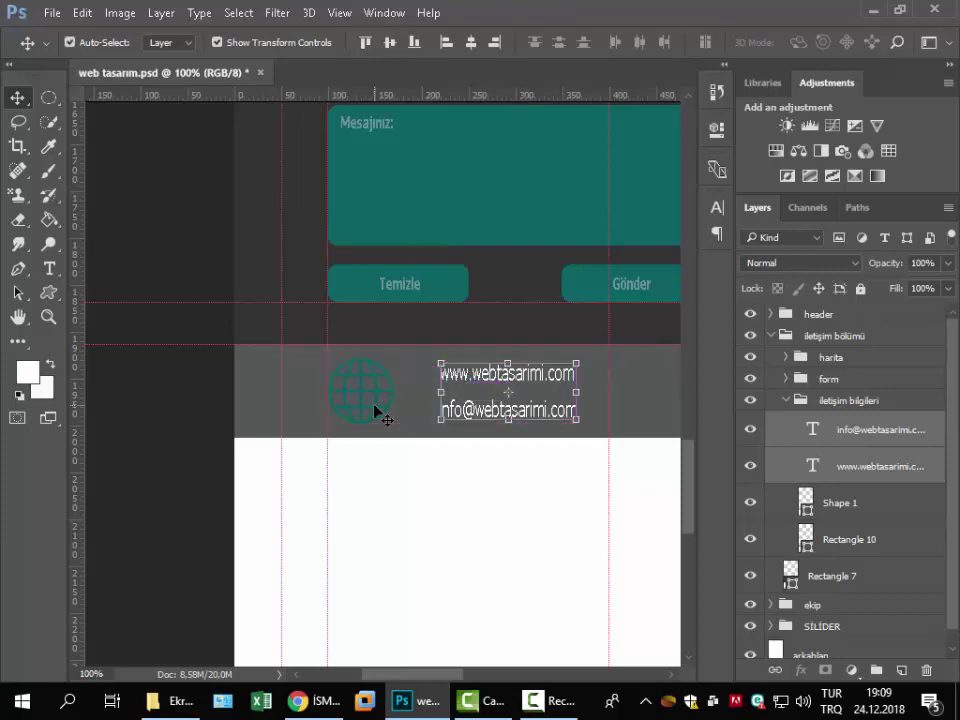
- Duplicate the globe with both contact lines and start moving the copy right
ctrl+click(855, 505)
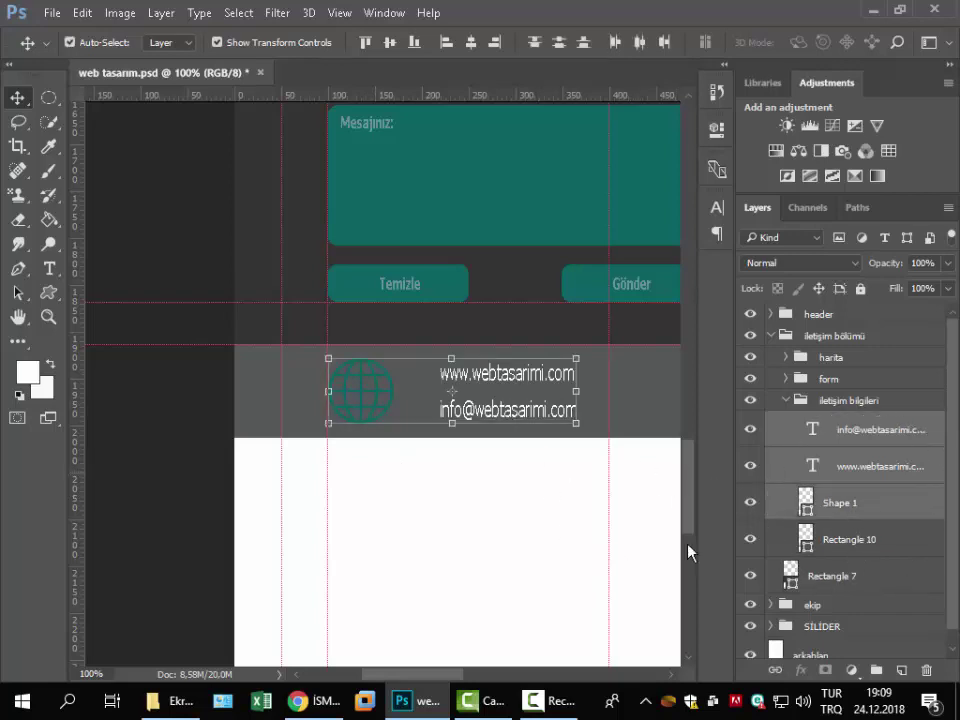
key(alt)
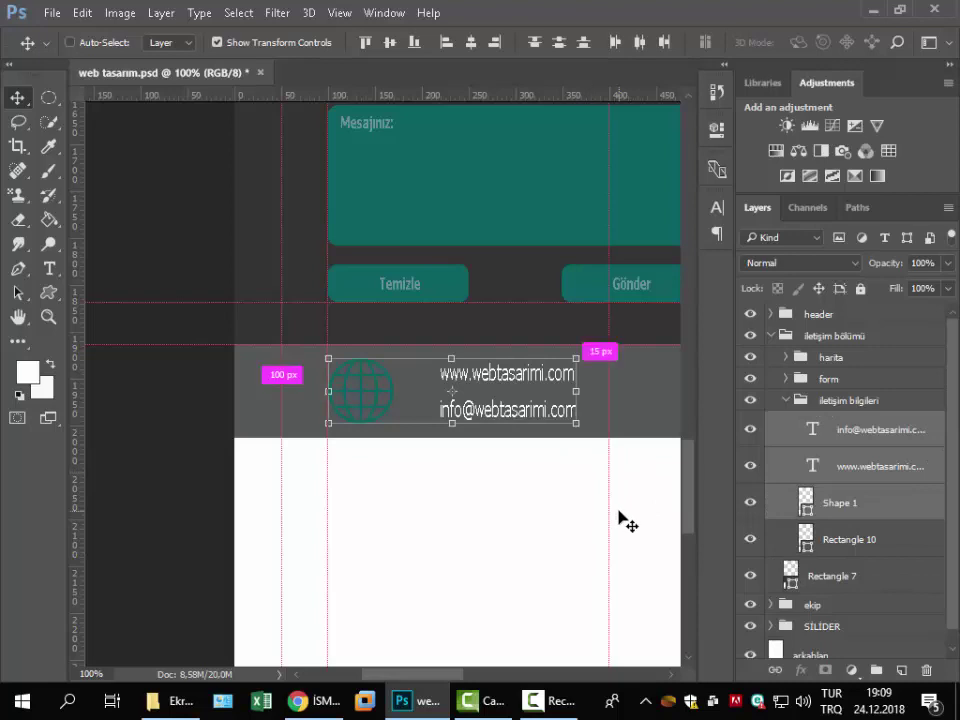
key(ctrl+j)
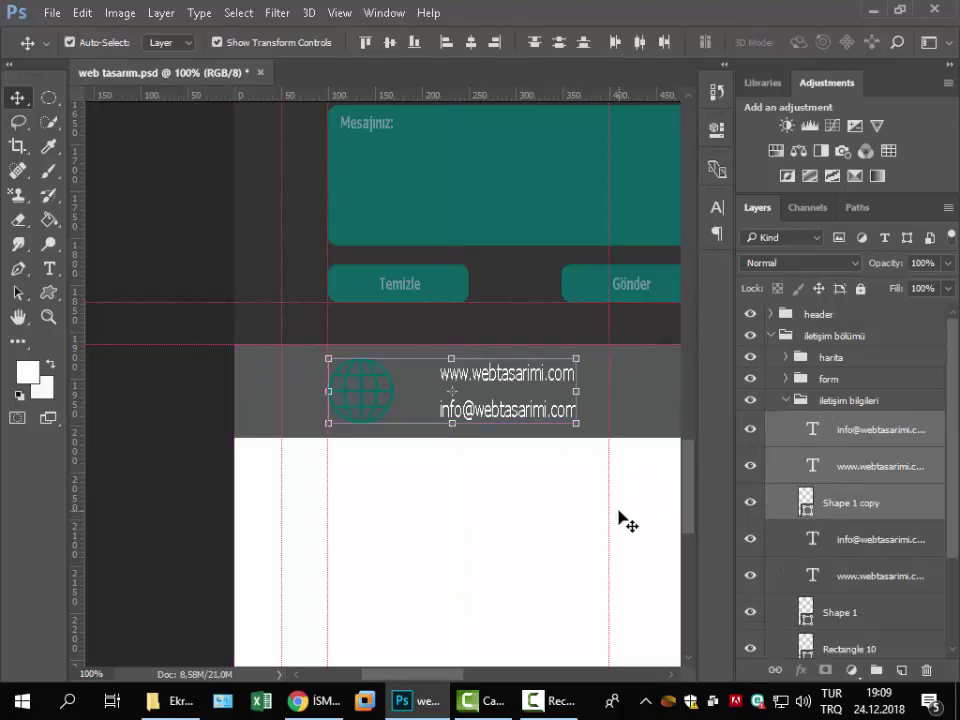
key(Right)
key(Right)
key(Right)
key(Right)
key(Right)
key(Right)
key(Right)
key(Right)
key(Right)
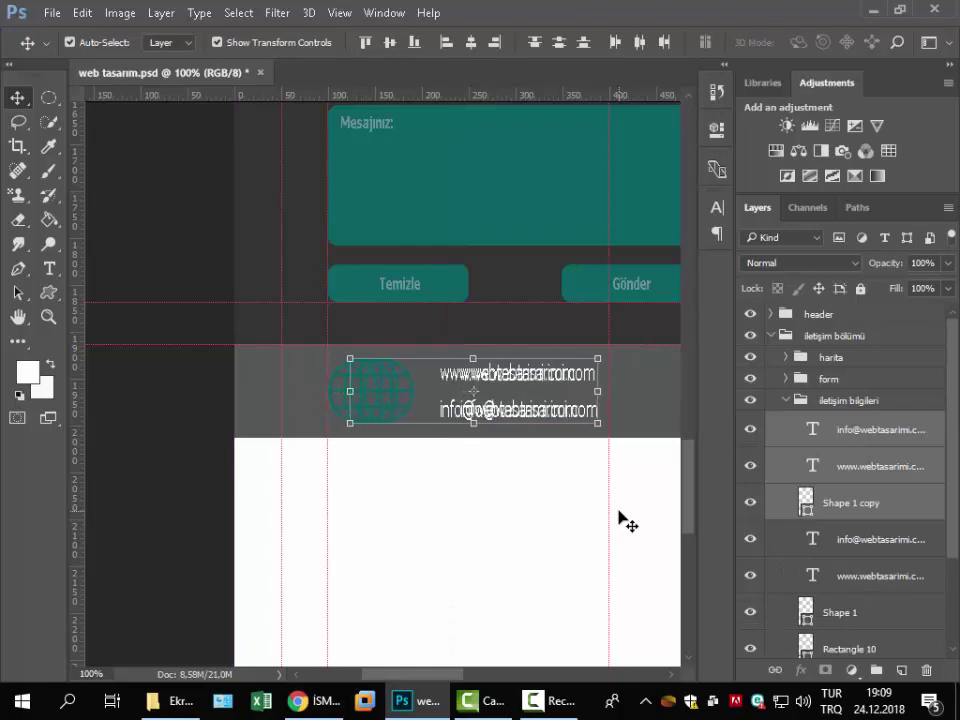
key(Right)
key(Right)
key(Right)
key(Right)
key(Right)
key(Right)
key(Right)
key(Right)
key(Right)
key(Right)
key(Right)
key(Right)
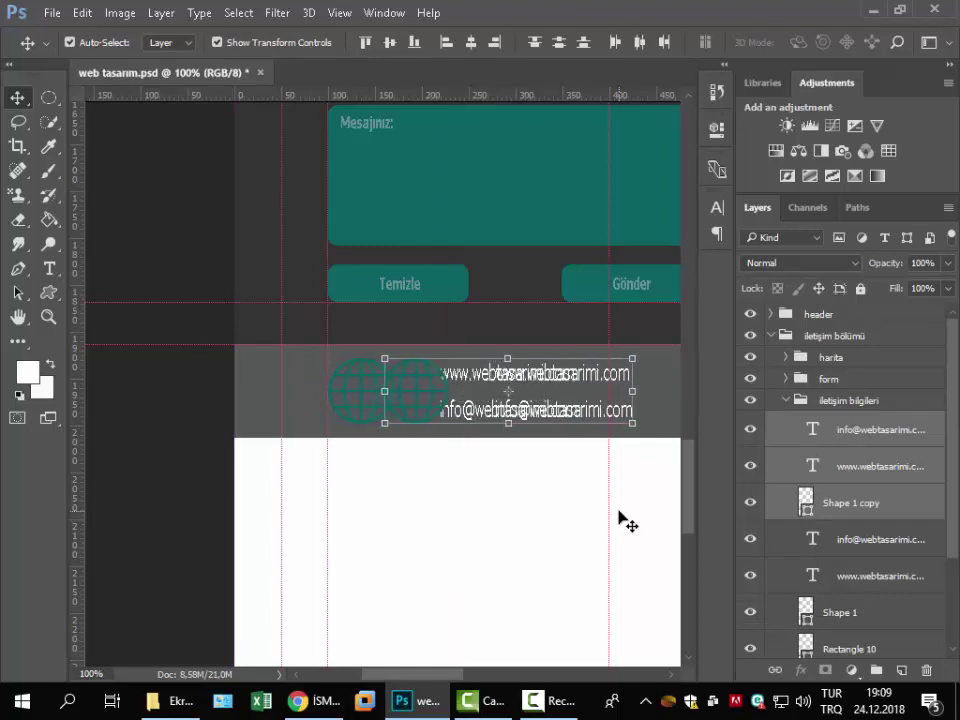
key(Right)
key(Right)
key(Right)
key(Right)
key(Right)
key(Right)
key(Right)
key(Right)
key(Right)
key(Right)
key(Right)
key(Right)
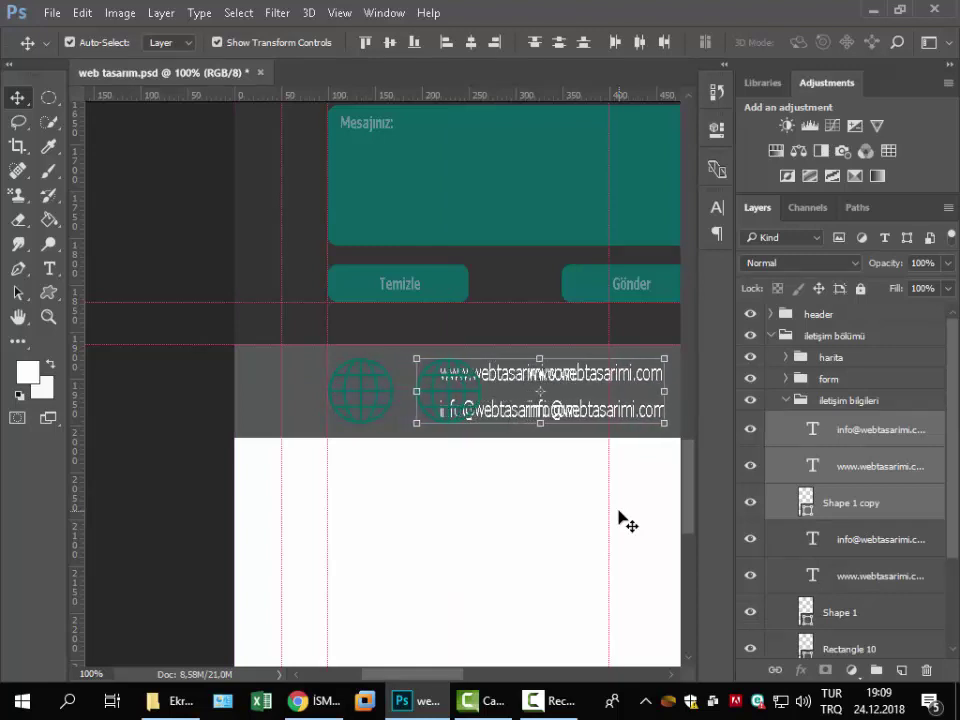
key(Right)
key(Right)
key(Right)
key(Right)
key(Right)
key(Right)
key(Right)
key(Right)
key(Right)
key(Right)
key(Right)
key(Right)
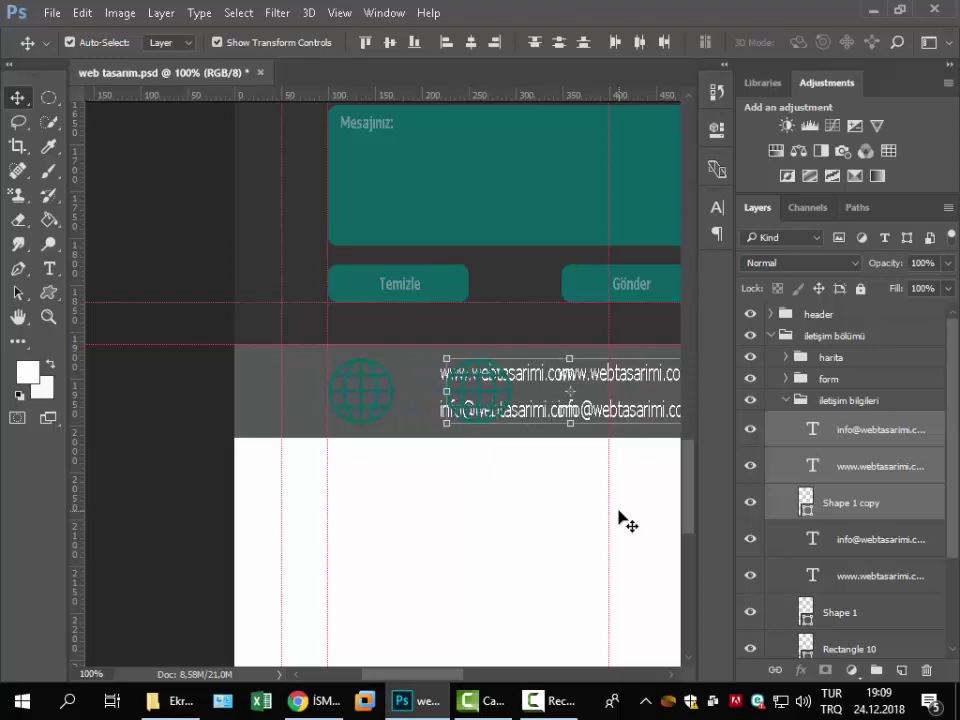
key(Right)
key(Right)
key(Right)
key(Right)
key(Right)
key(Right)
key(Right)
key(Right)
key(Right)
key(Right)
key(Right)
key(Right)
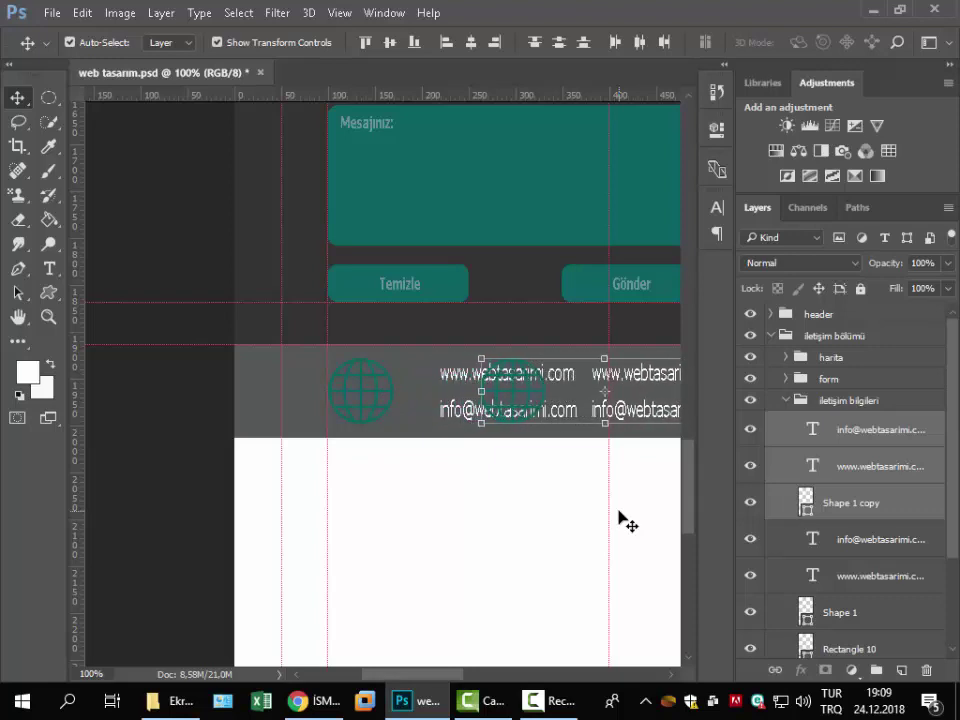
key(Right)
key(Right)
key(Right)
key(Right)
key(Right)
key(Right)
key(Right)
key(Right)
key(Right)
key(Right)
key(Right)
key(Right)
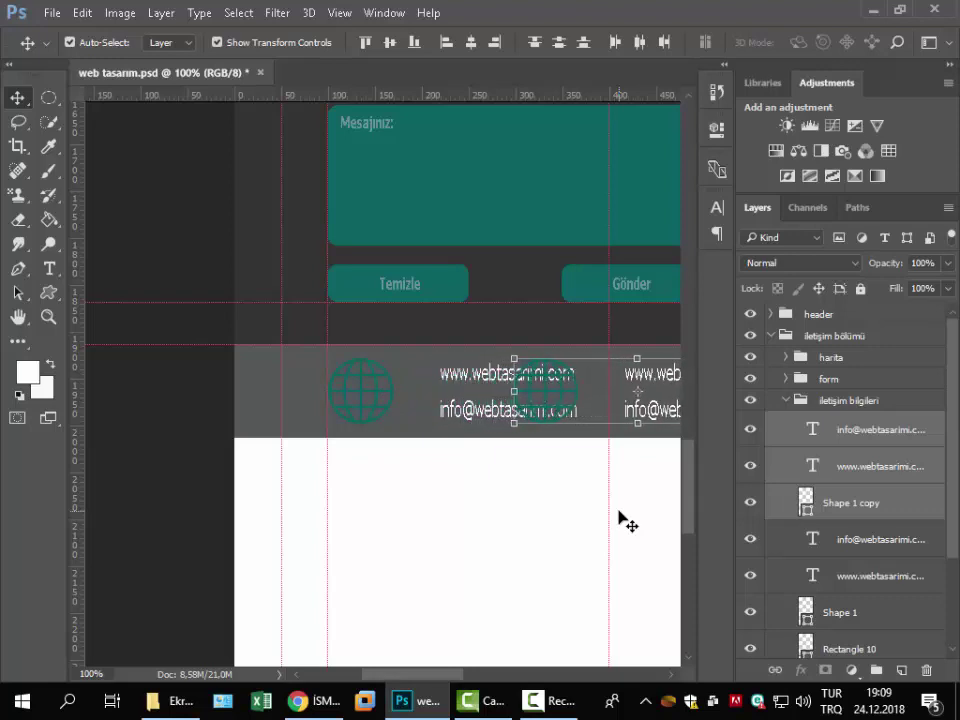
key(Right)
key(Right)
key(Right)
key(Right)
key(Right)
key(Right)
key(Right)
key(Right)
key(Right)
key(Right)
key(Right)
key(Right)
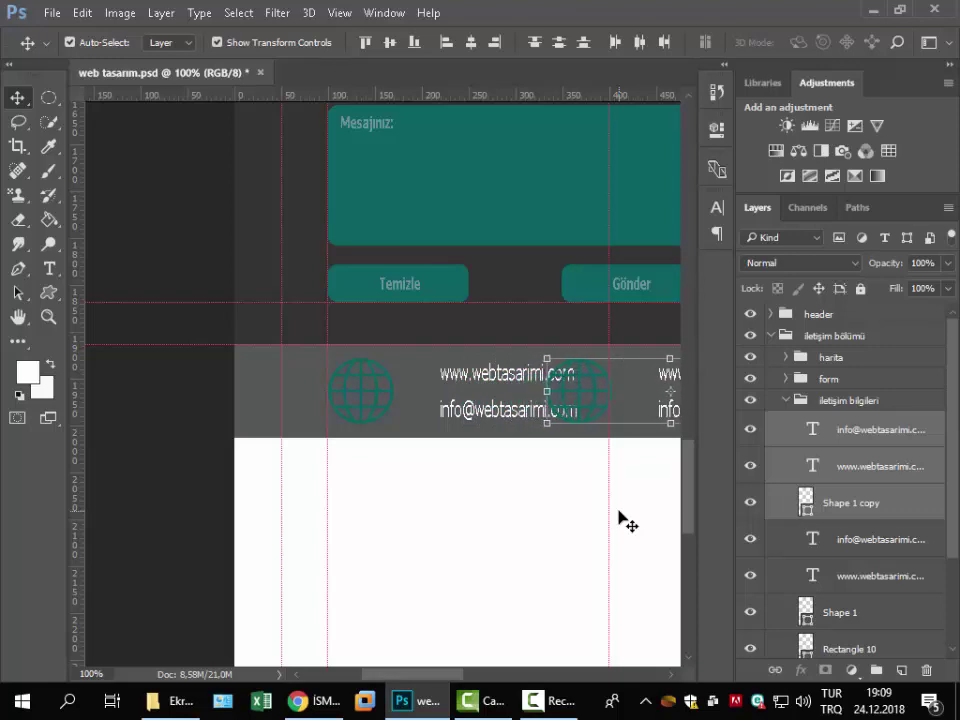
key(Right)
key(Right)
key(Right)
key(Right)
key(Right)
key(Right)
key(Right)
key(Right)
key(Right)
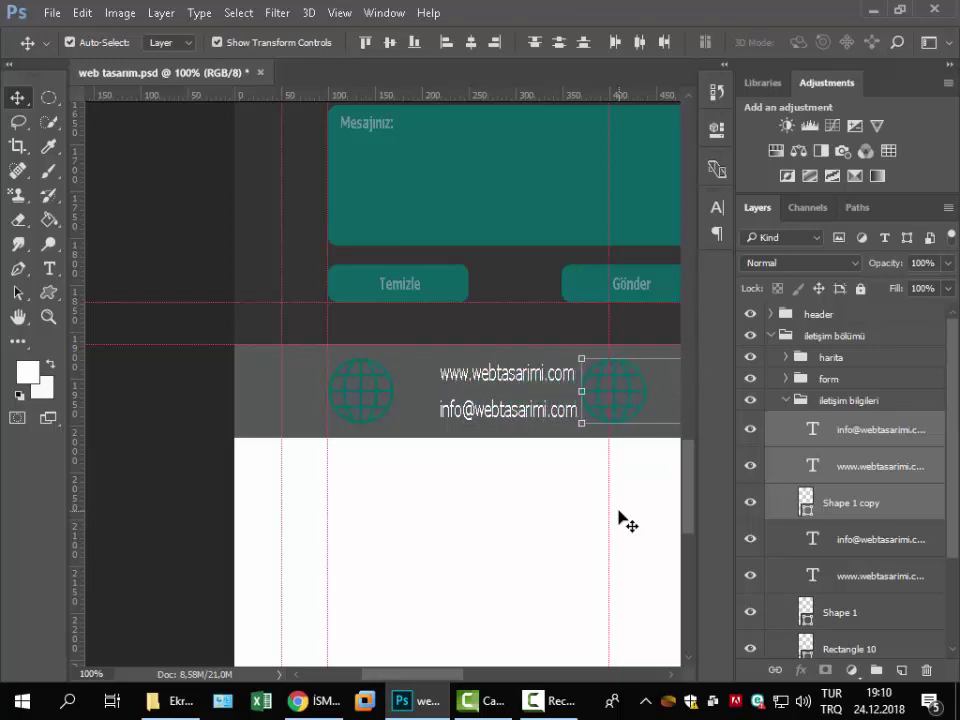
key(Right)
key(Right)
key(Right)
key(Right)
key(Right)
key(Right)
key(Right)
key(Right)
key(Right)
key(Right)
key(Right)
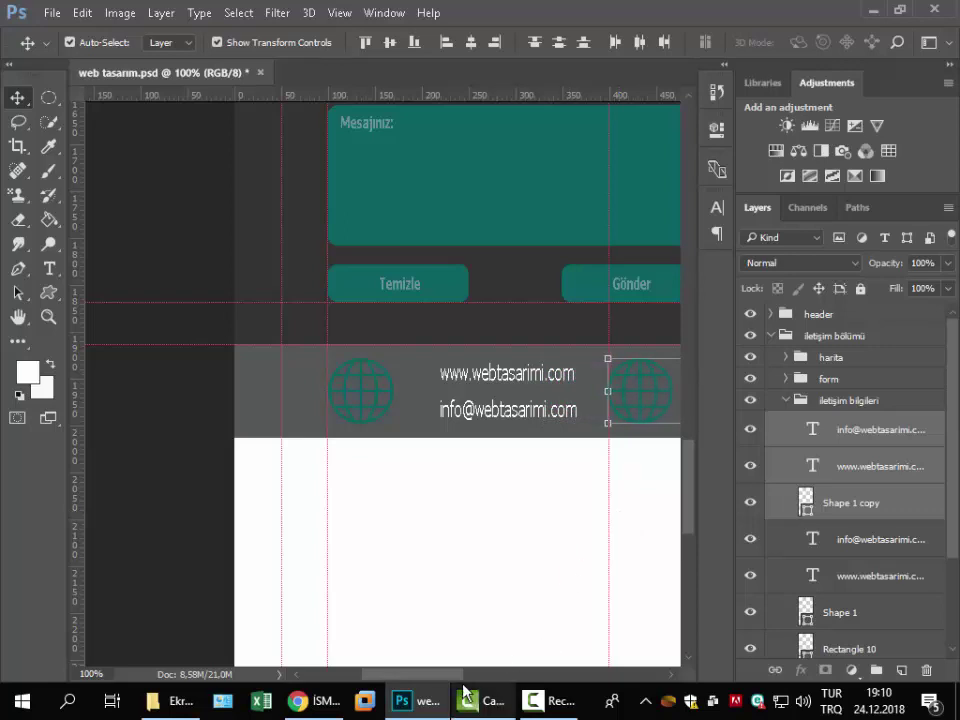
- Finish nudging the copied group into the right half of the contact bar
drag(456, 675, 513, 668)
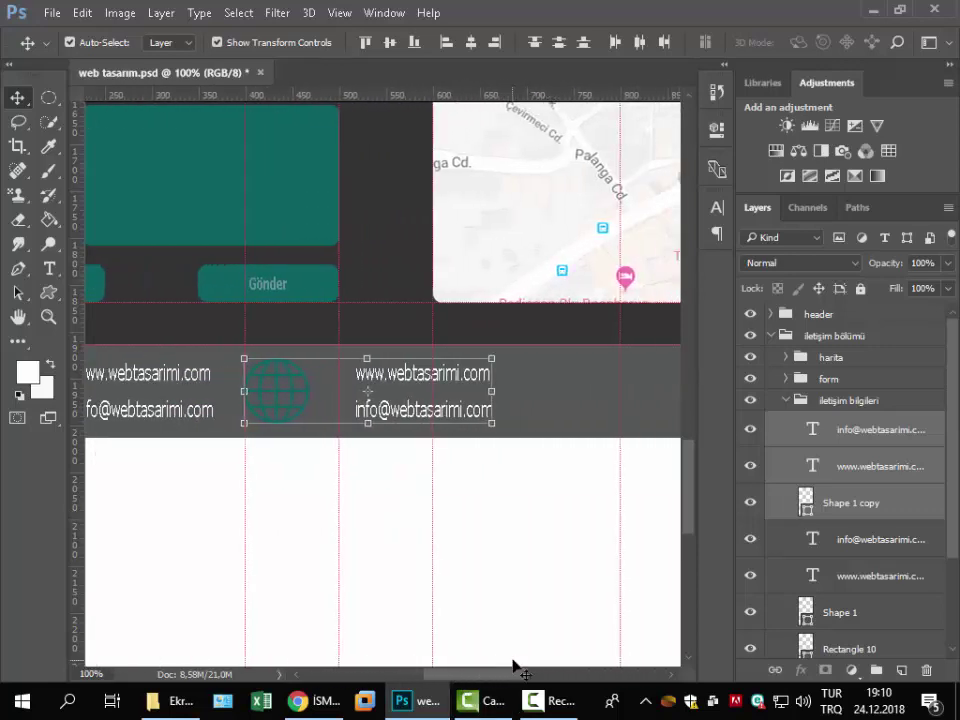
key(Right)
key(Right)
key(Right)
key(Right)
key(Right)
key(Right)
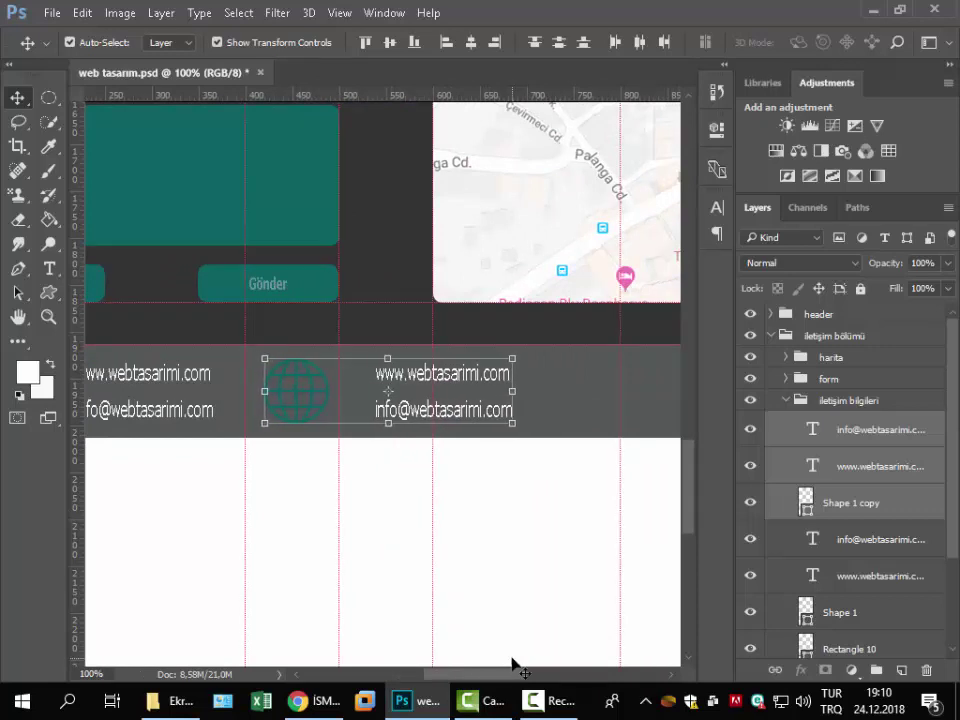
key(Right)
key(Right)
key(Right)
key(Right)
key(Right)
key(Right)
key(Right)
key(Right)
key(Right)
key(Right)
key(Right)
key(Right)
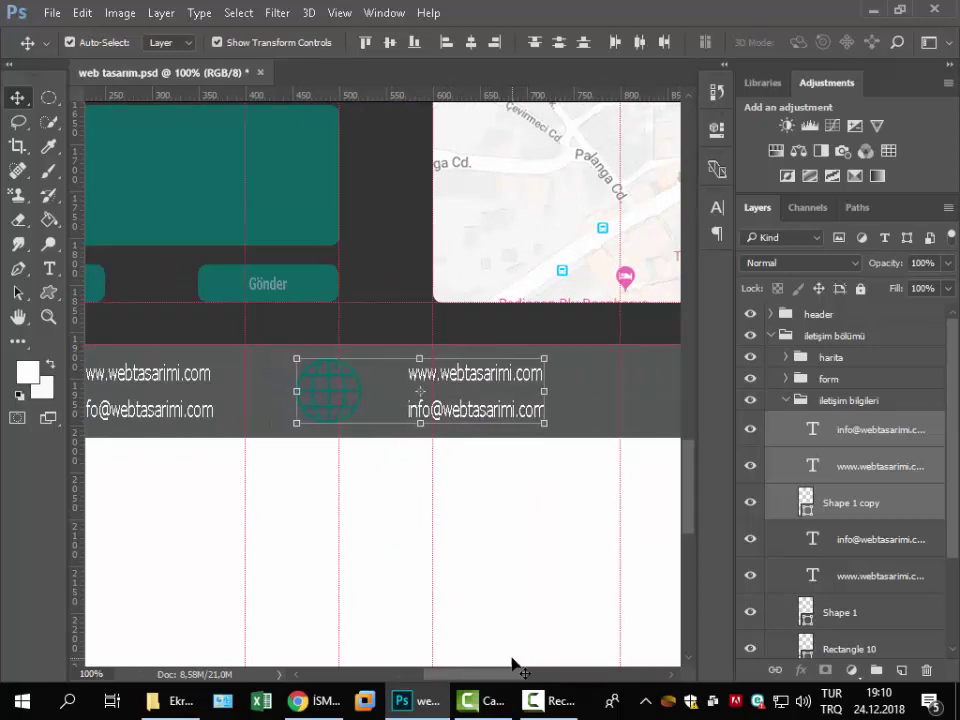
key(Right)
key(Right)
key(Right)
key(Right)
key(Right)
key(Right)
key(Right)
key(Right)
key(Right)
key(Right)
key(Right)
key(Right)
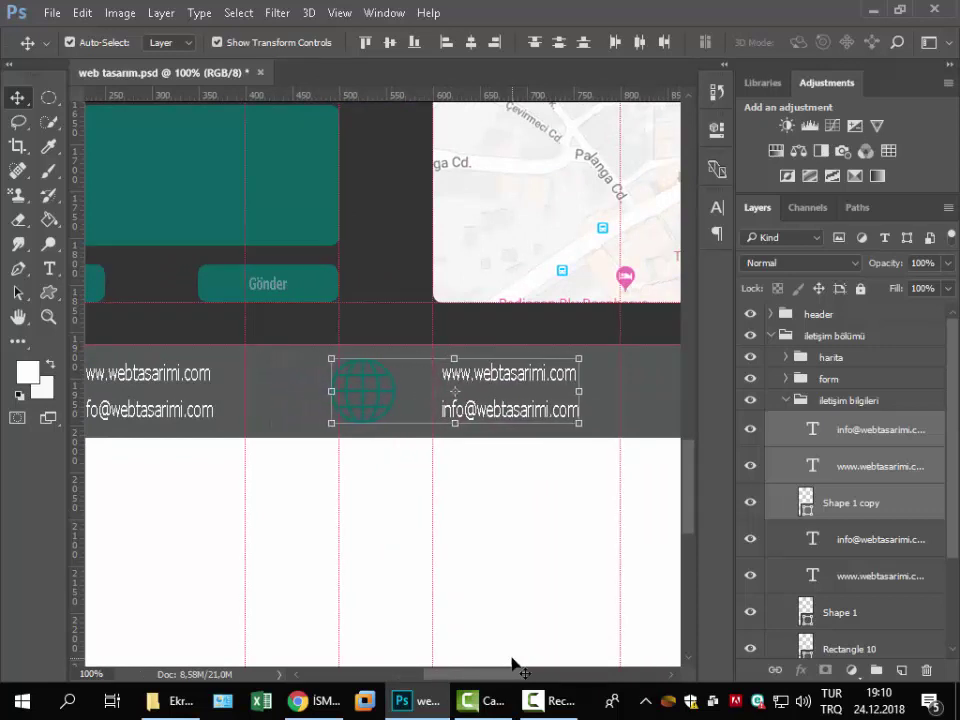
key(Right)
key(Right)
key(Right)
key(Right)
key(Right)
key(Right)
key(Right)
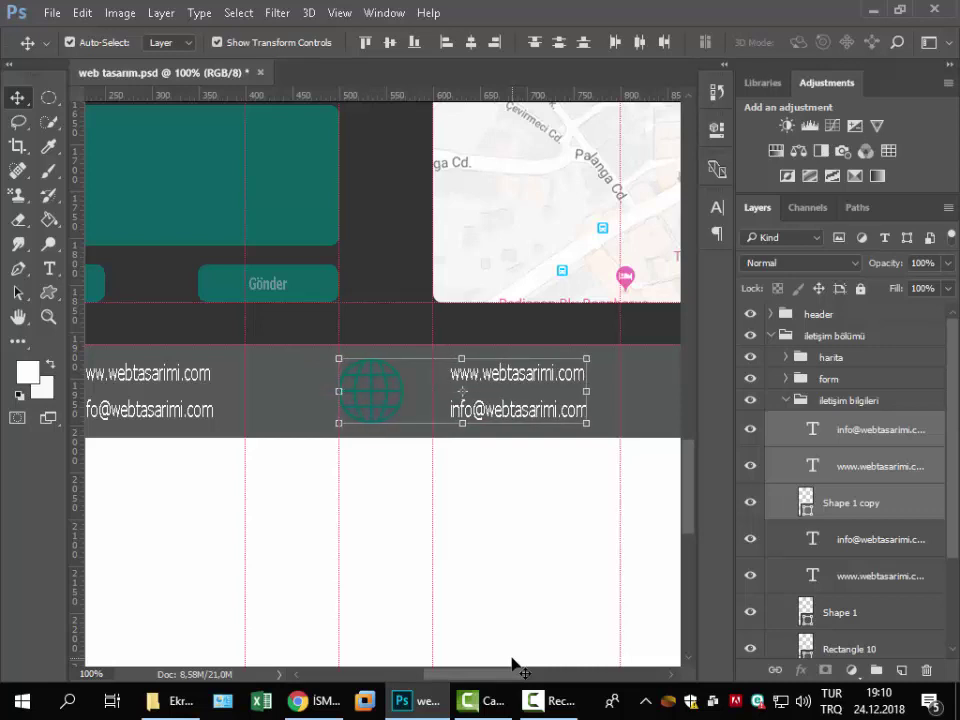
key(Right)
key(Left)
- Delete the Shape 1 copy globe layer
click(832, 510)
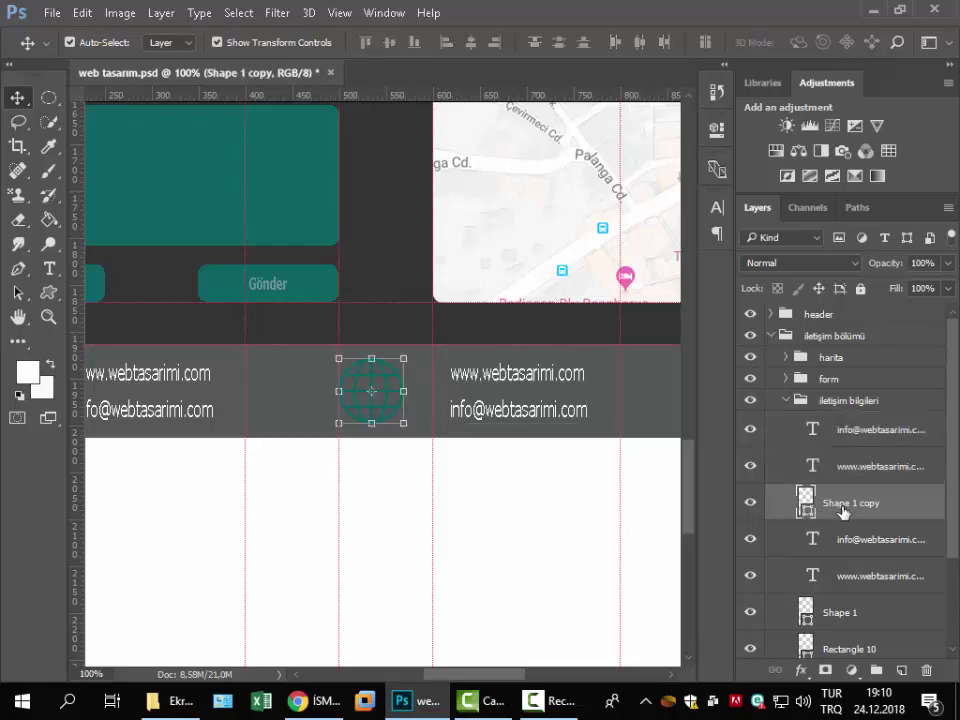
key(Delete)
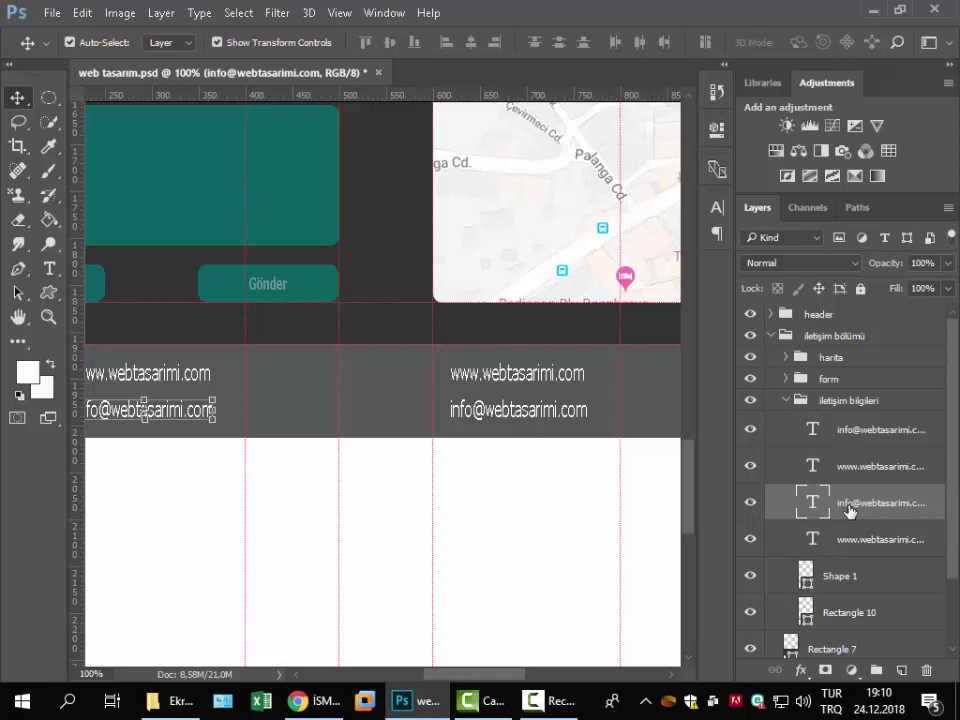
- Choose the phone handset preset in the Custom Shape picker
click(55, 297)
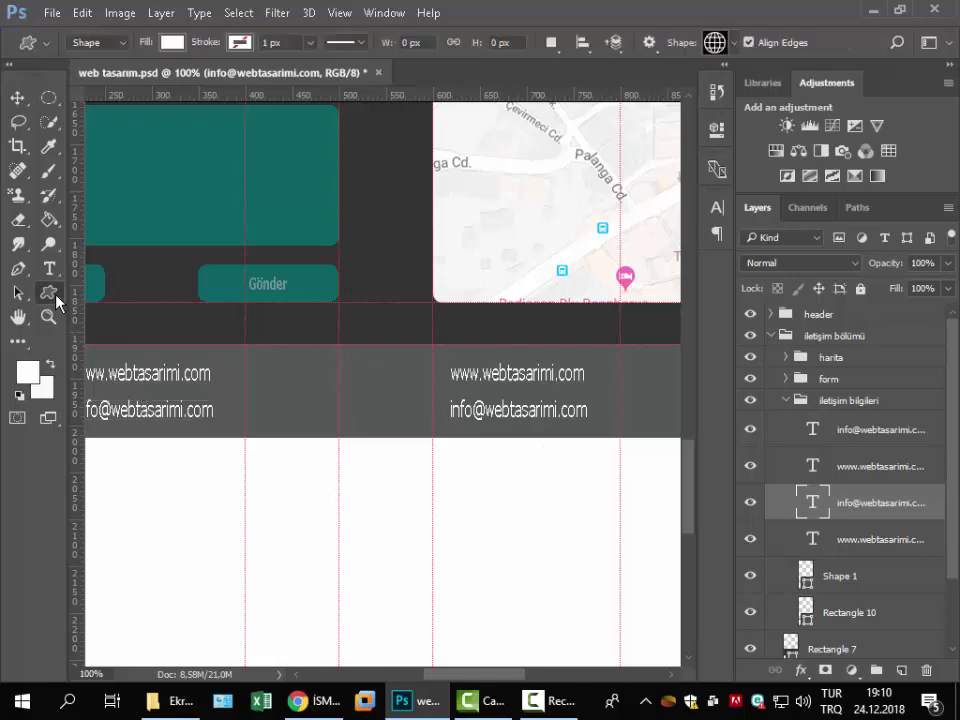
click(735, 43)
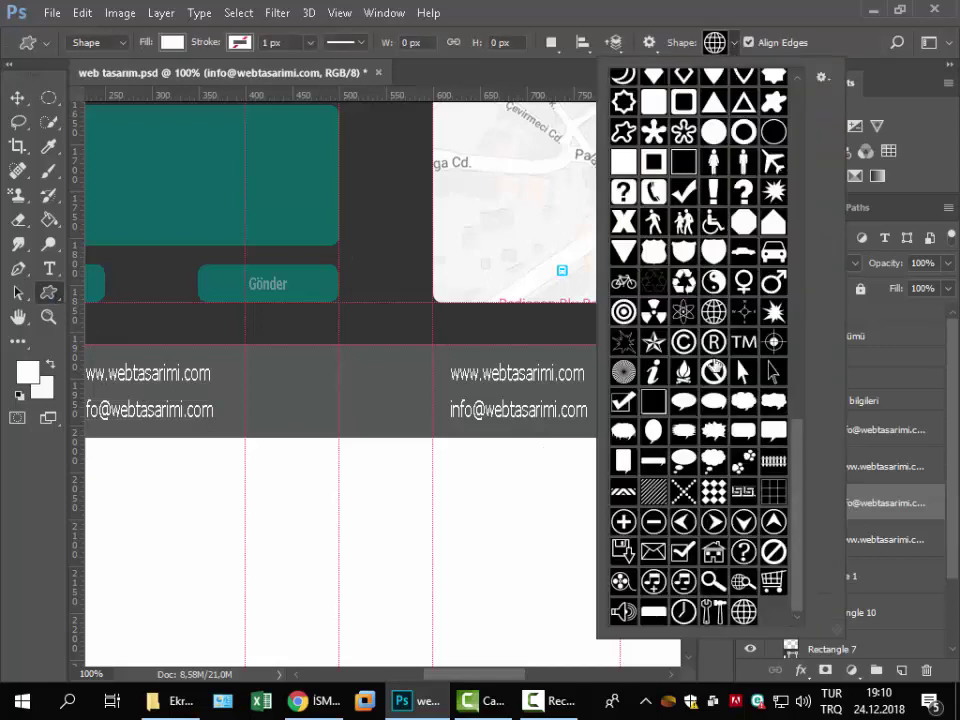
scroll(683, 474, up, 1)
scroll(683, 474, up, 1)
scroll(683, 474, up, 1)
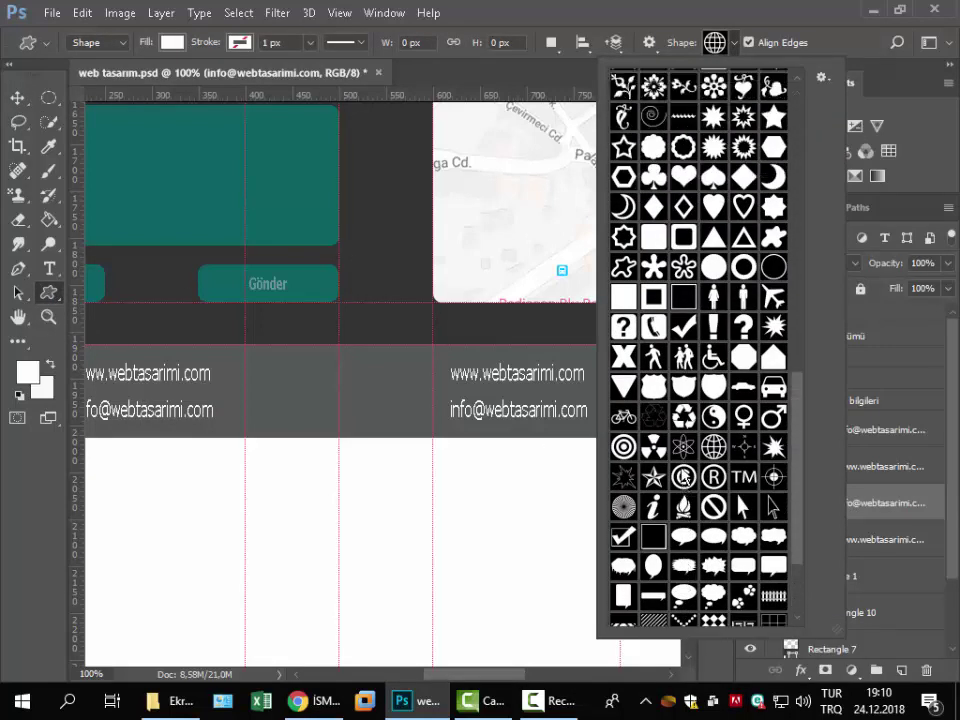
scroll(670, 420, up, 1)
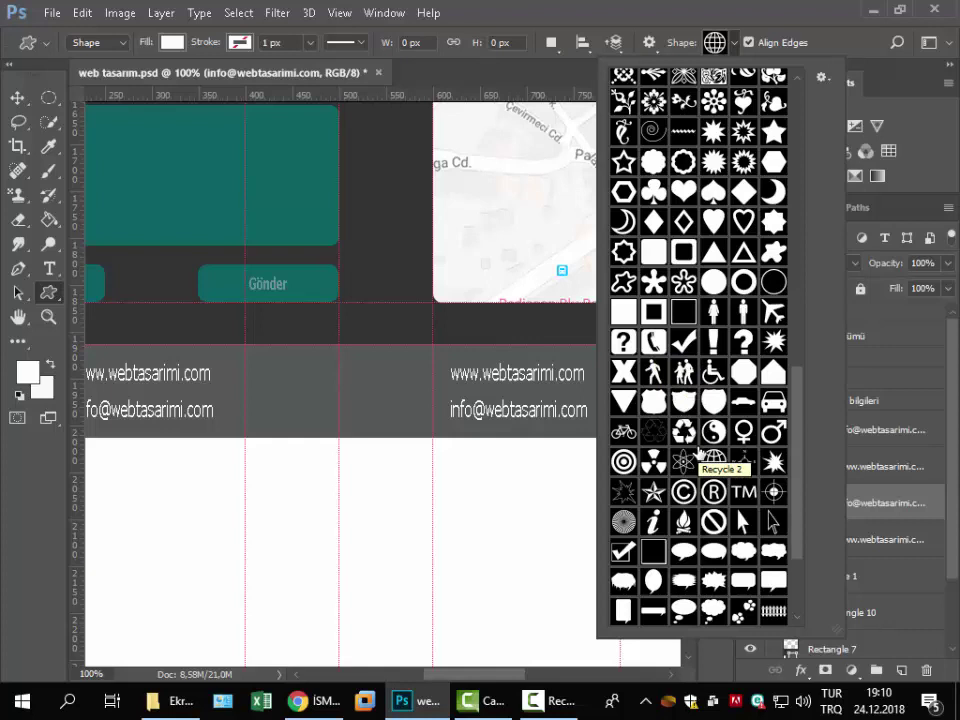
scroll(700, 490, down, 2)
scroll(713, 518, down, 2)
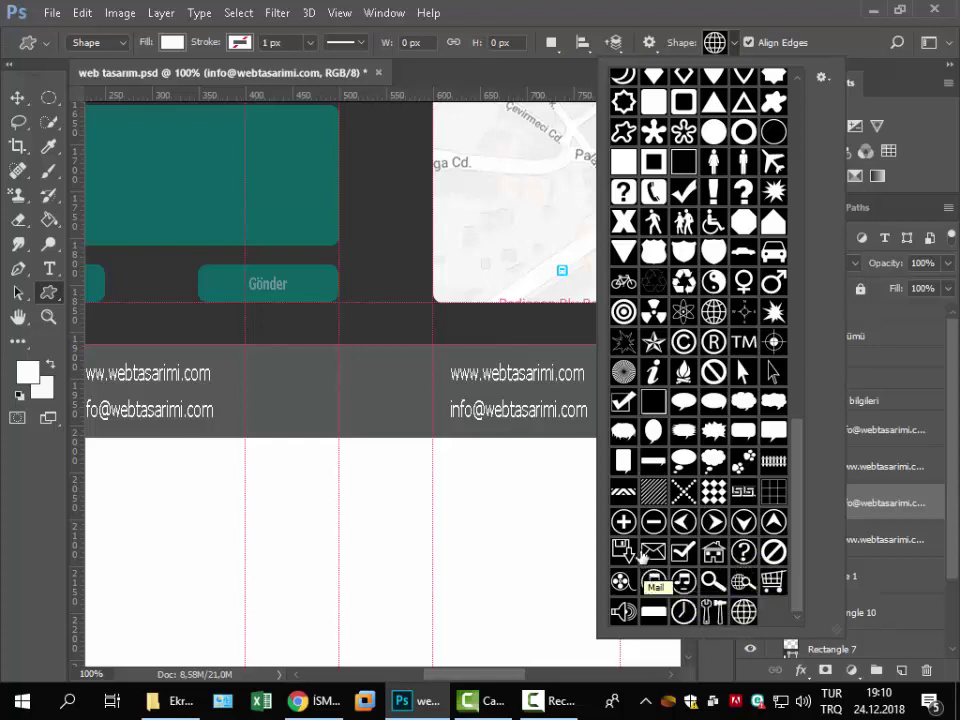
scroll(641, 553, up, 1)
scroll(641, 553, up, 1)
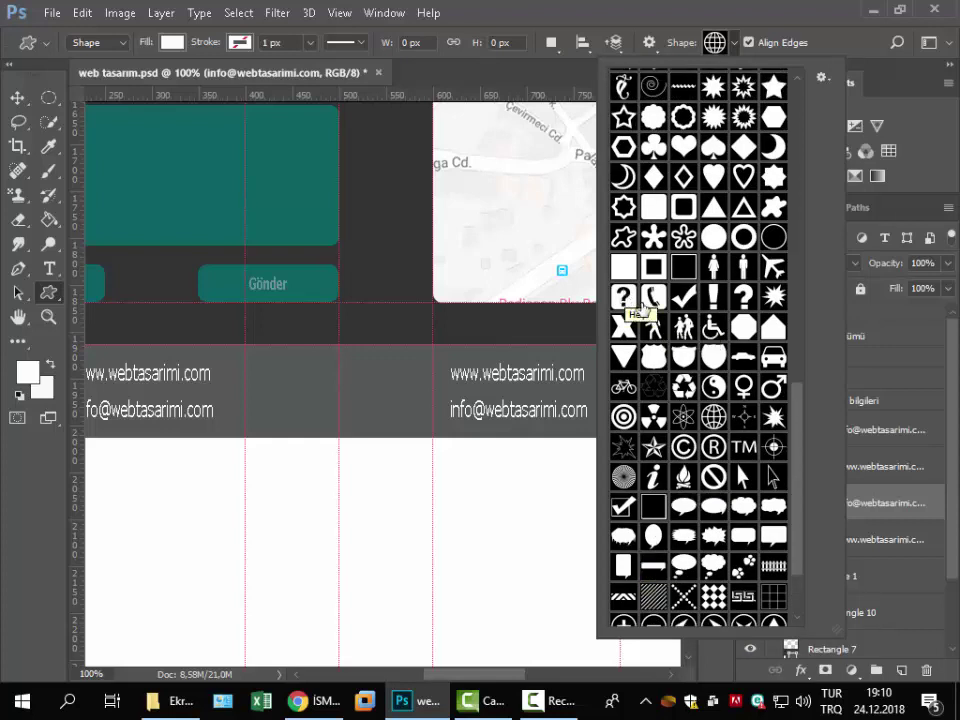
click(646, 300)
scroll(666, 316, up, 1)
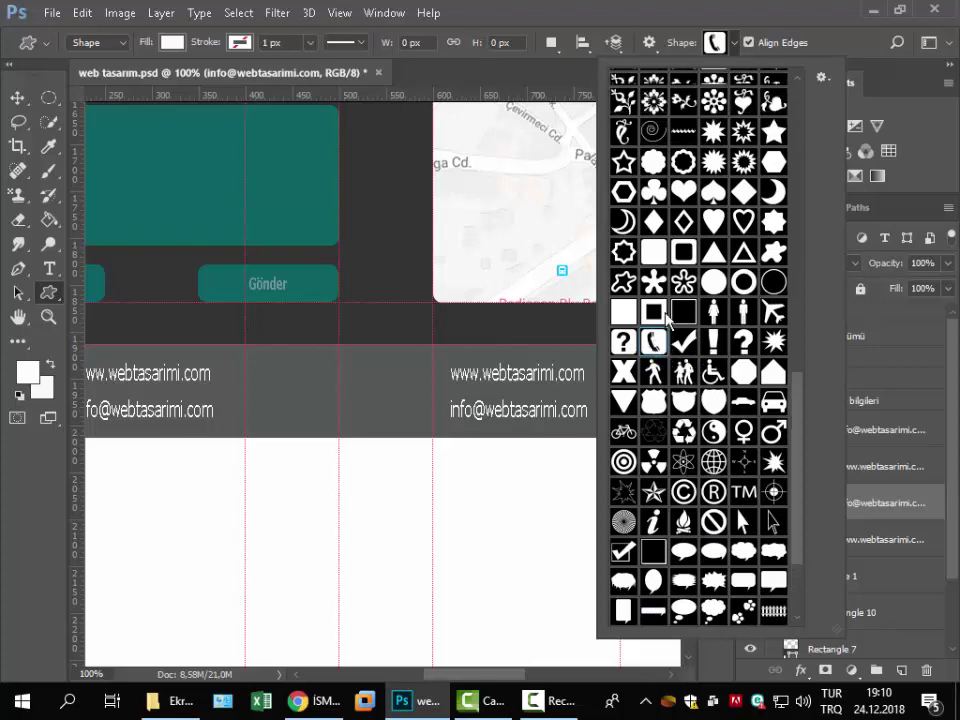
scroll(666, 316, up, 2)
scroll(668, 320, up, 1)
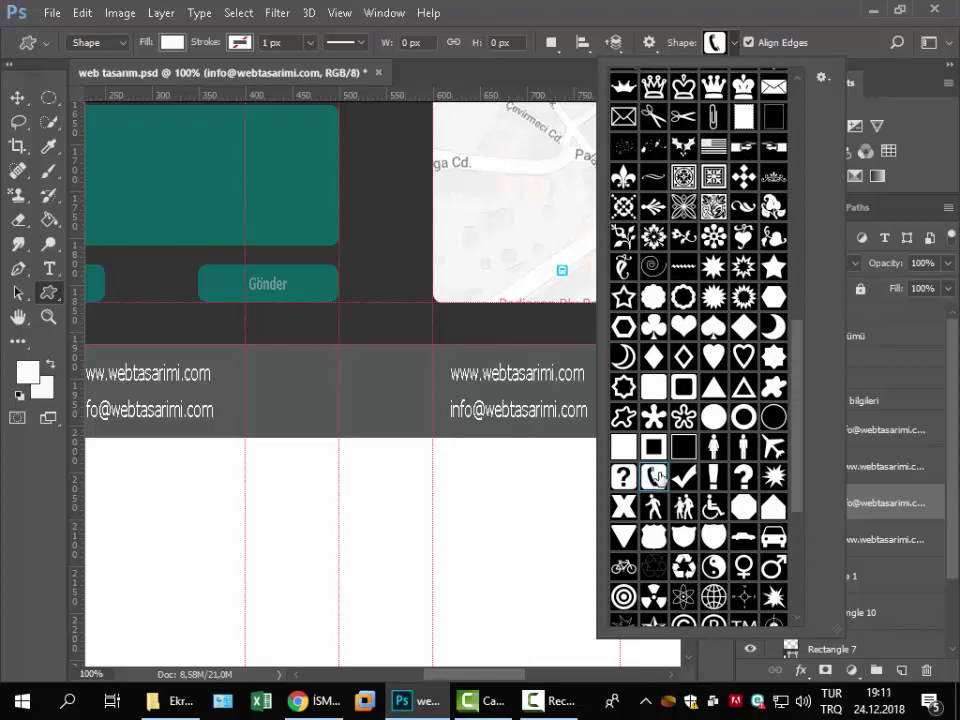
click(357, 370)
- Draw a white phone shape of about 70 px between the text columns, nudged 2 px up
drag(358, 361, 431, 430)
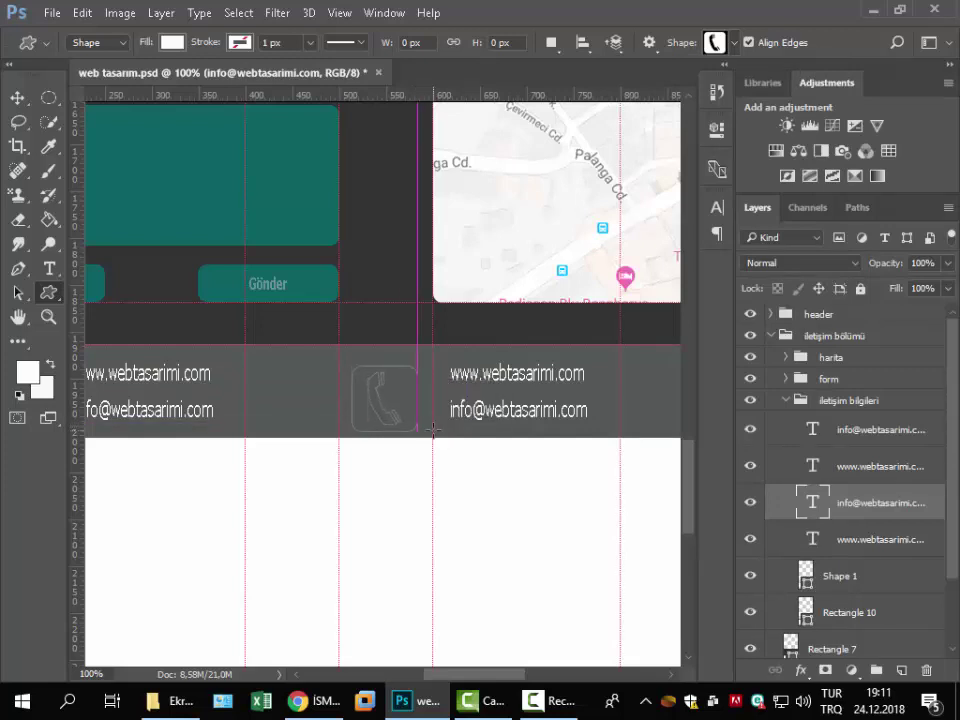
click(17, 98)
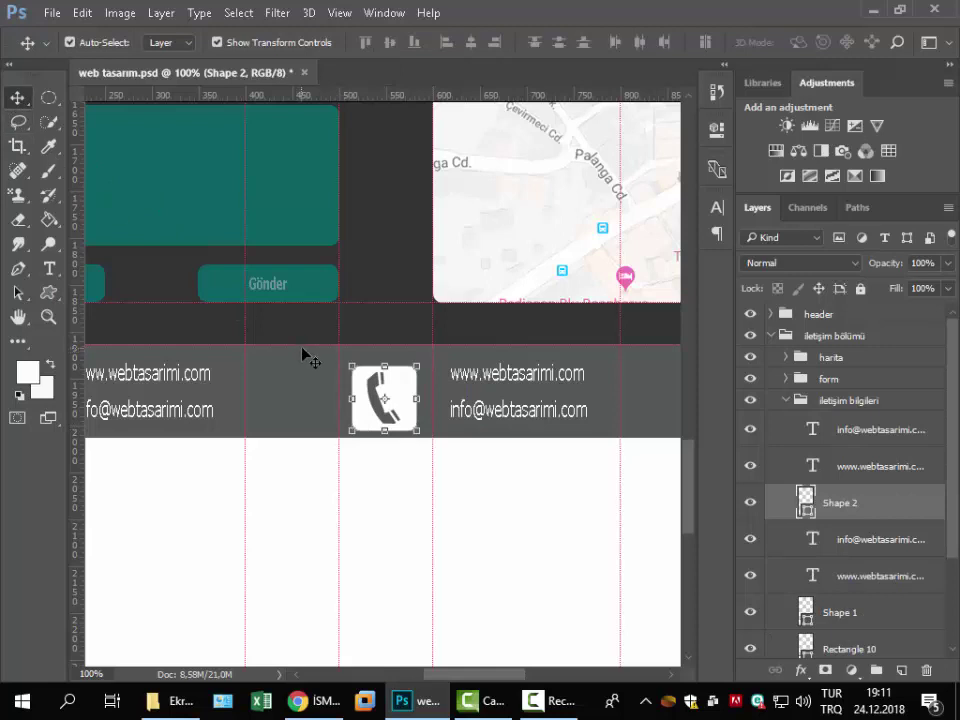
key(Up)
key(Up)
key(Up)
key(Up)
key(Up)
key(Up)
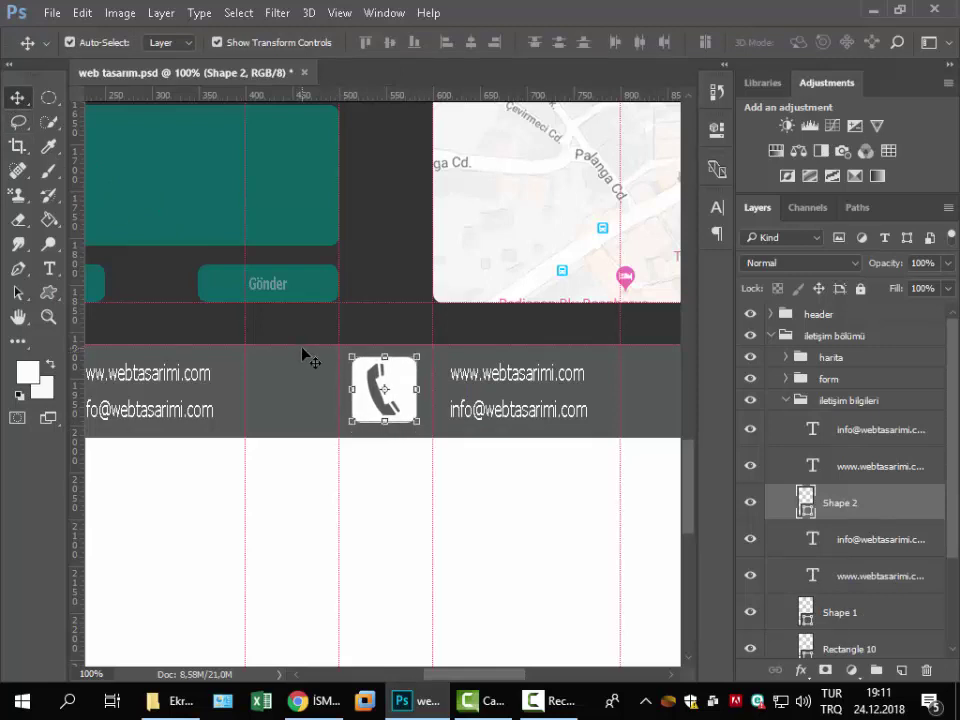
key(Up)
key(Up)
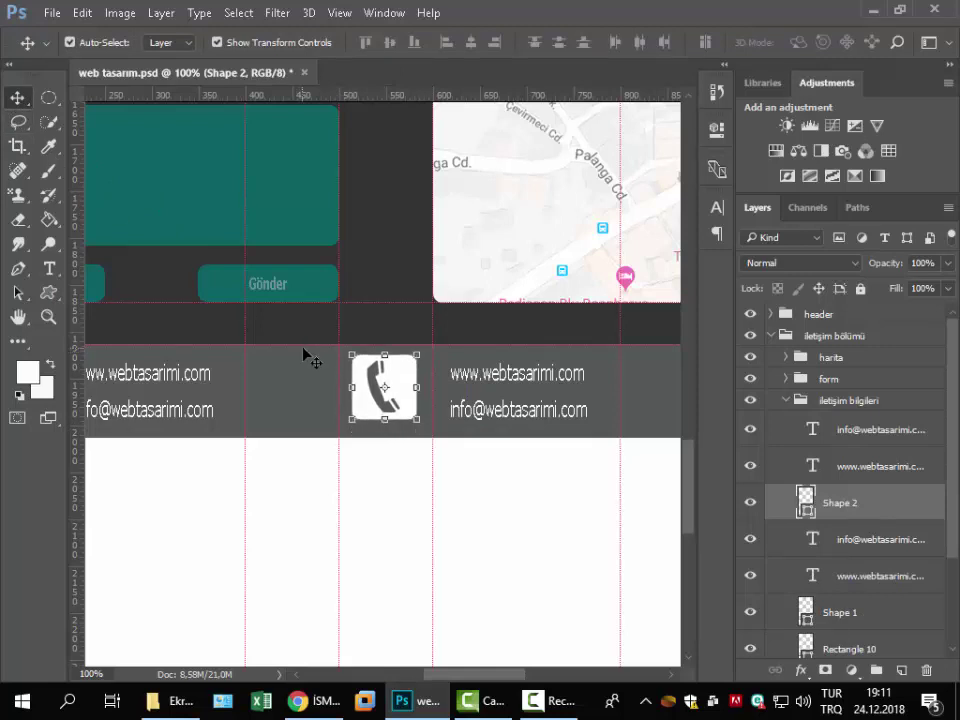
- Fill the phone Shape 2 with the form boxes' teal and dismiss the antivirus popup
double_click(807, 510)
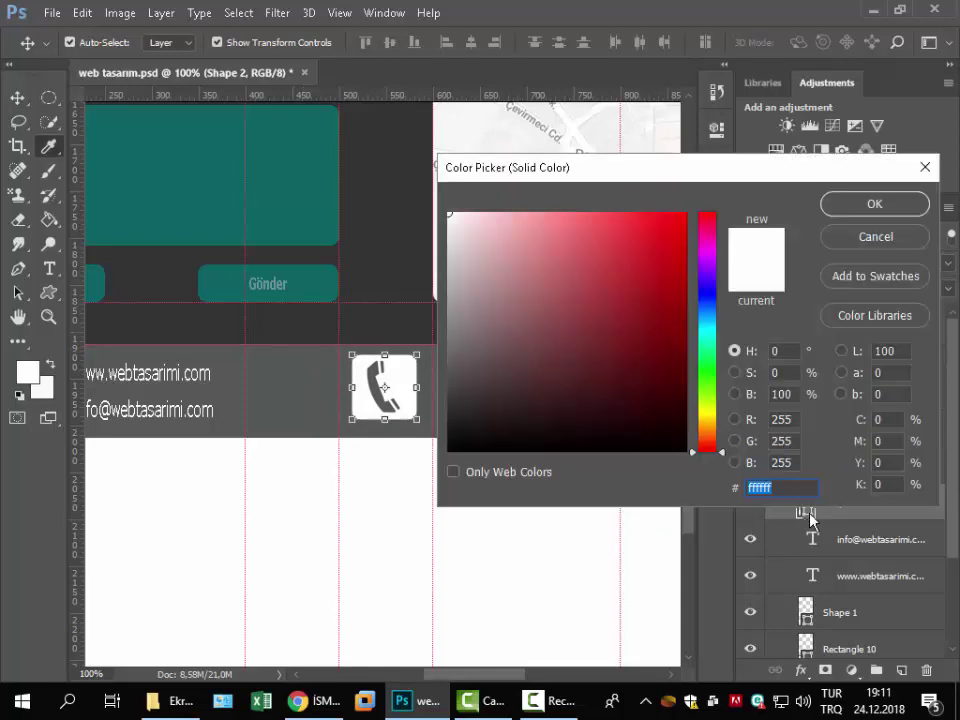
click(300, 203)
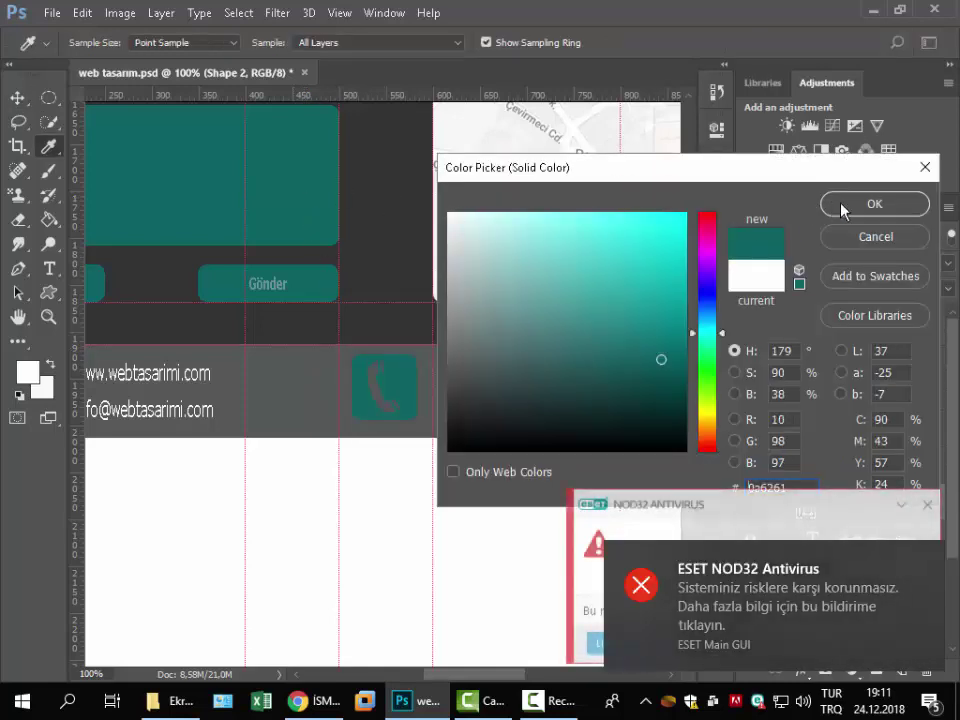
click(842, 208)
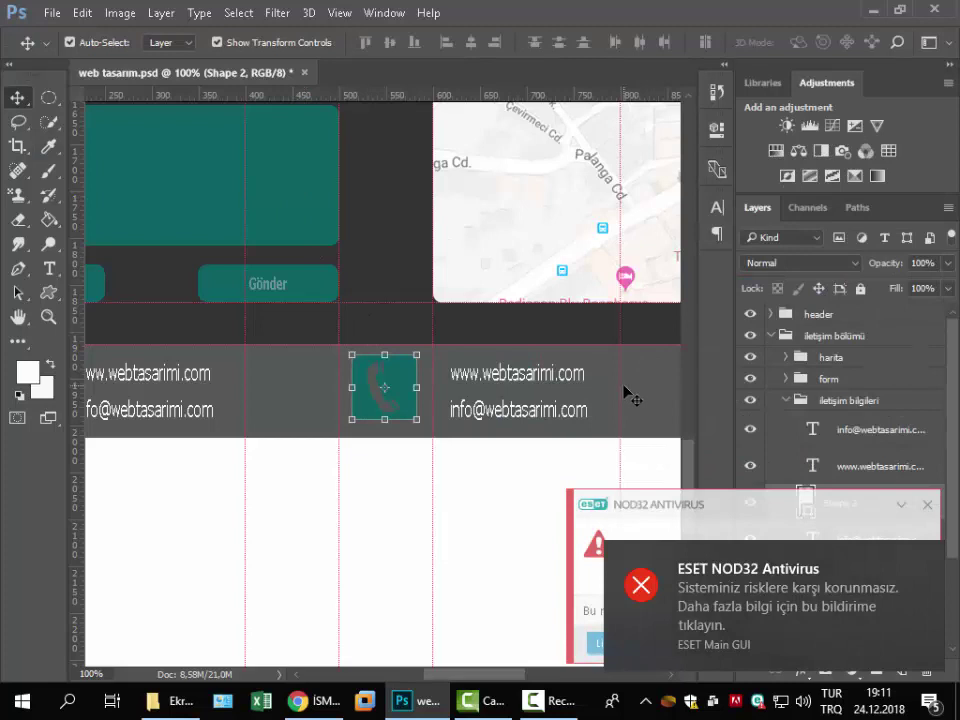
click(927, 505)
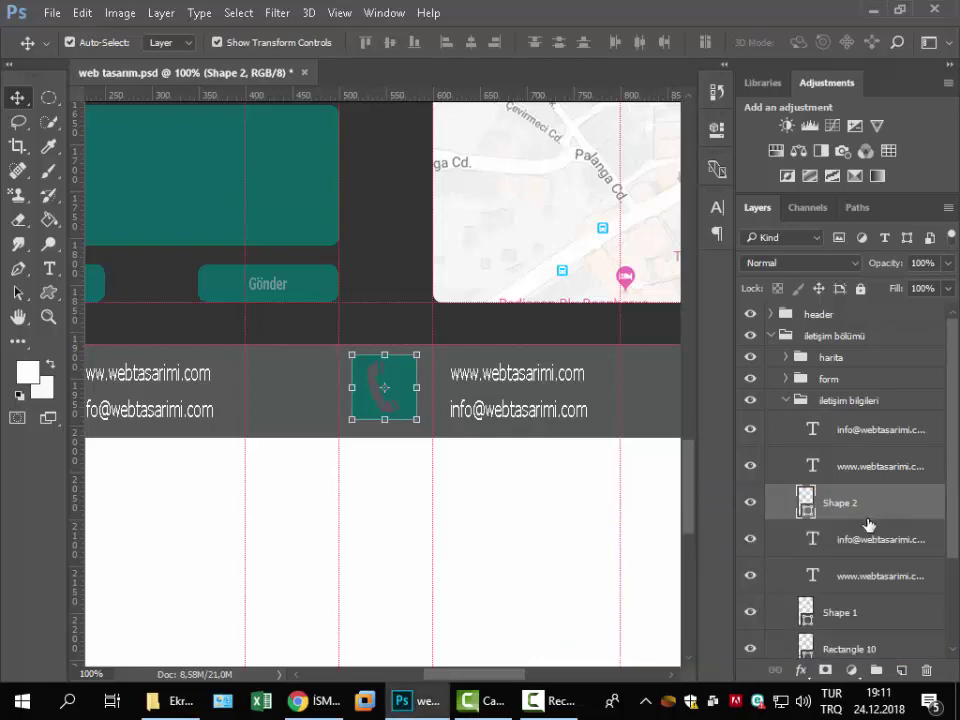
- Select phone icon Shape 2 with gray bar Rectangle 10 and align their vertical centers
ctrl+click(851, 611)
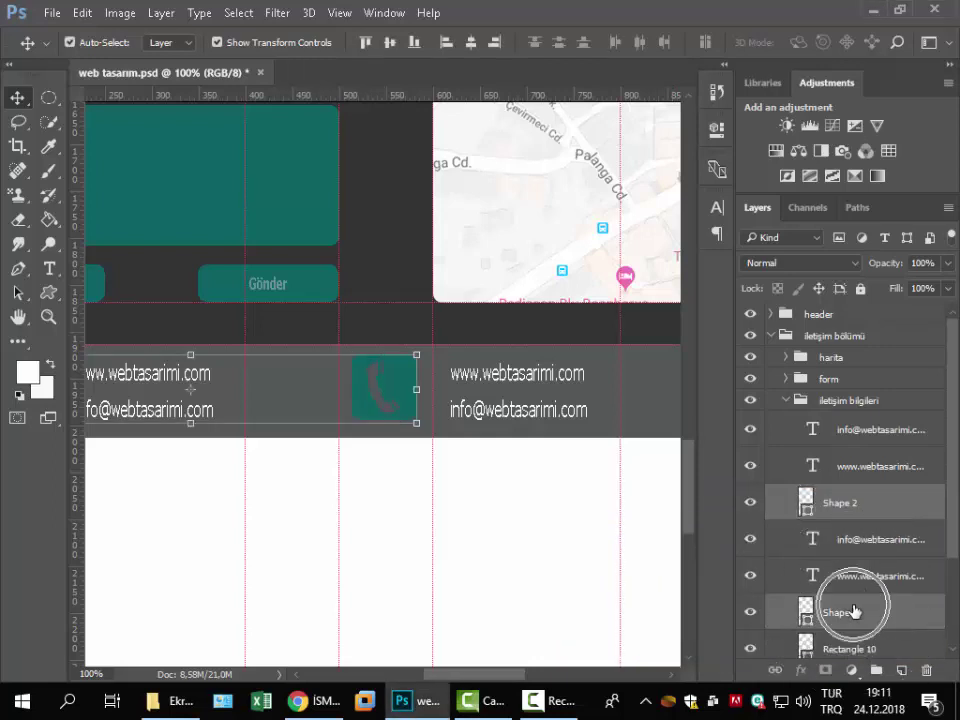
click(750, 612)
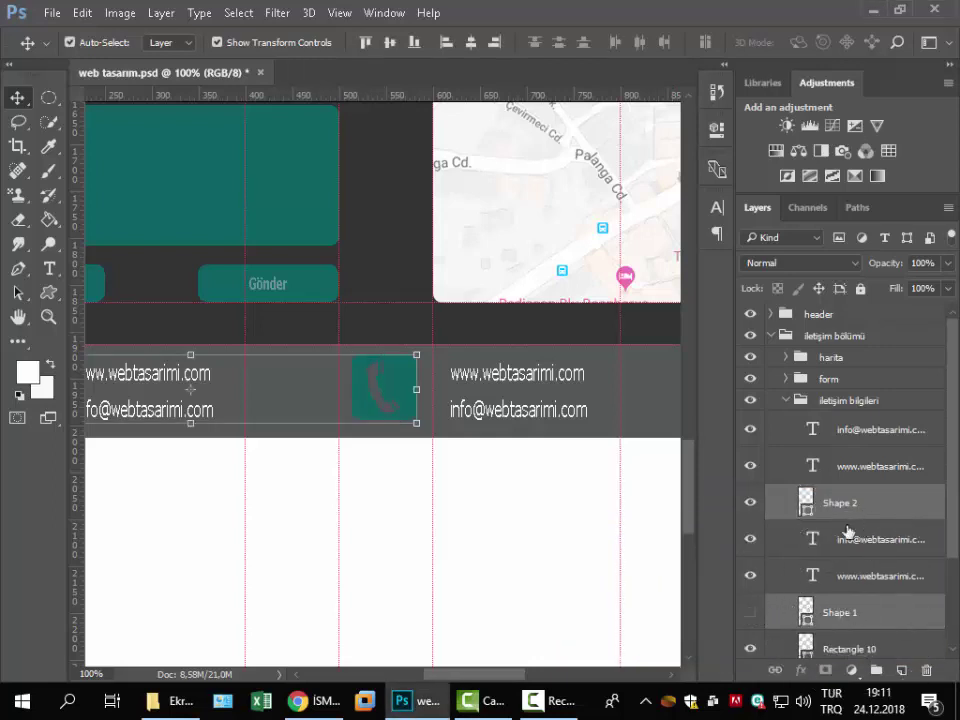
click(750, 612)
click(860, 512)
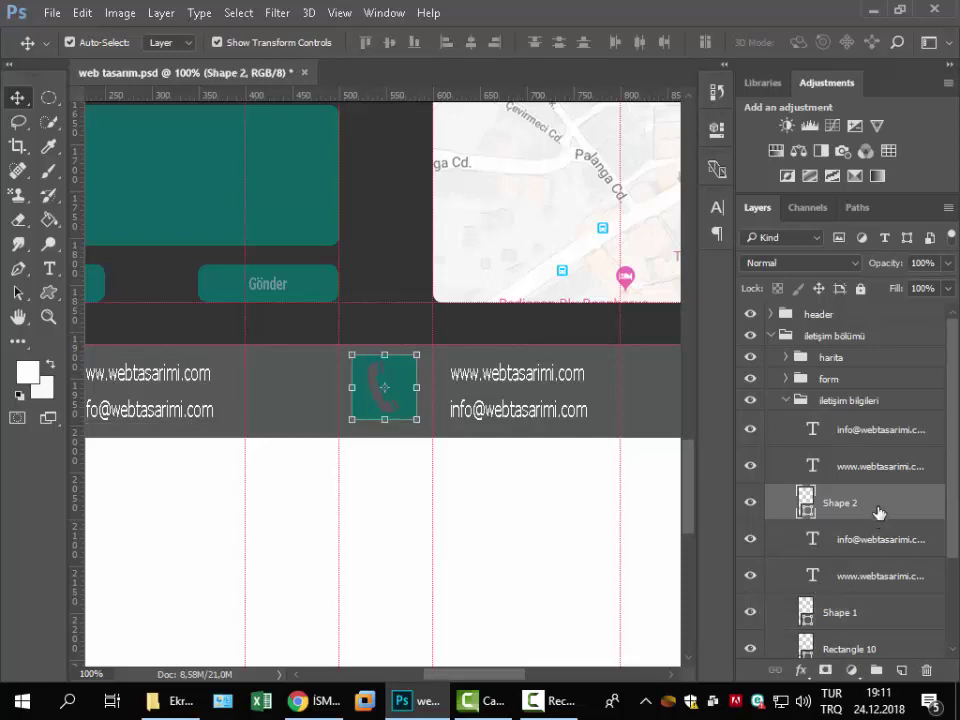
scroll(876, 540, down, 1)
ctrl+click(869, 606)
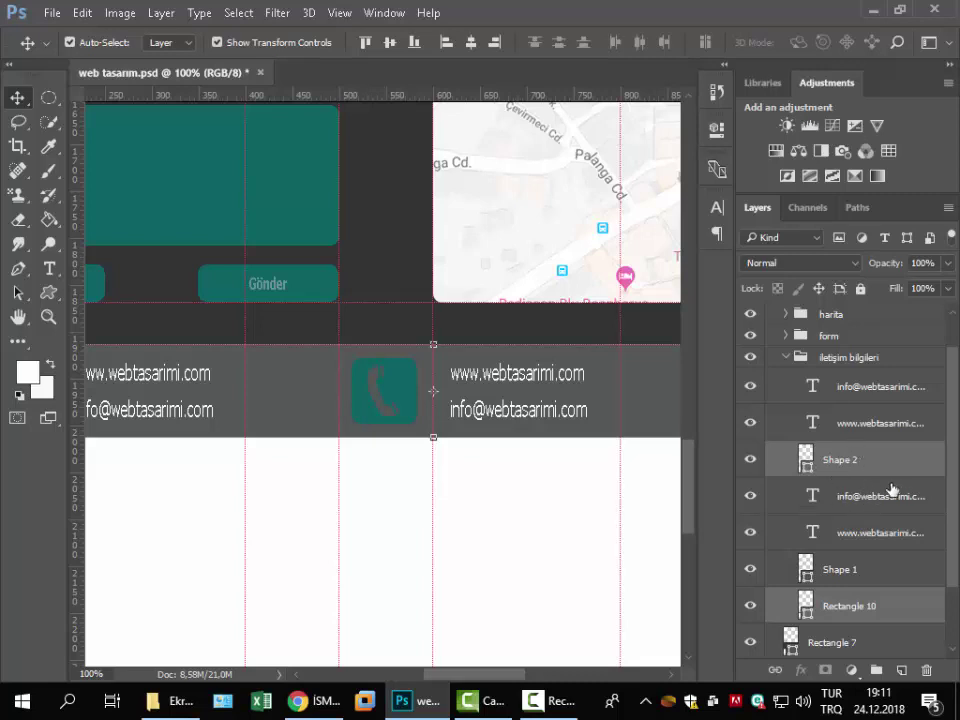
click(857, 386)
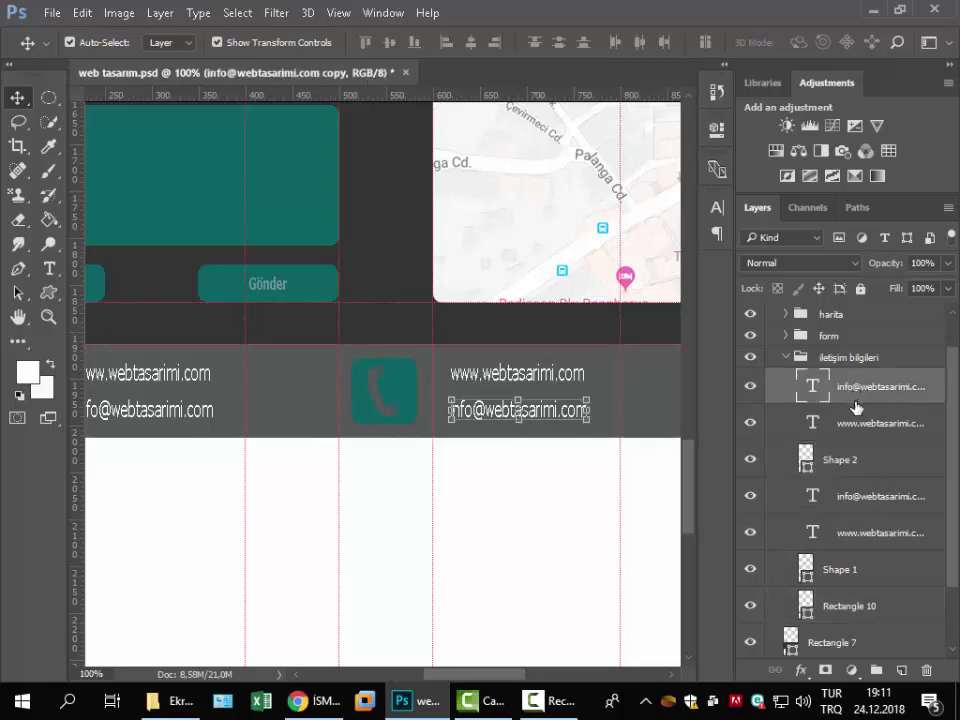
double_click(813, 387)
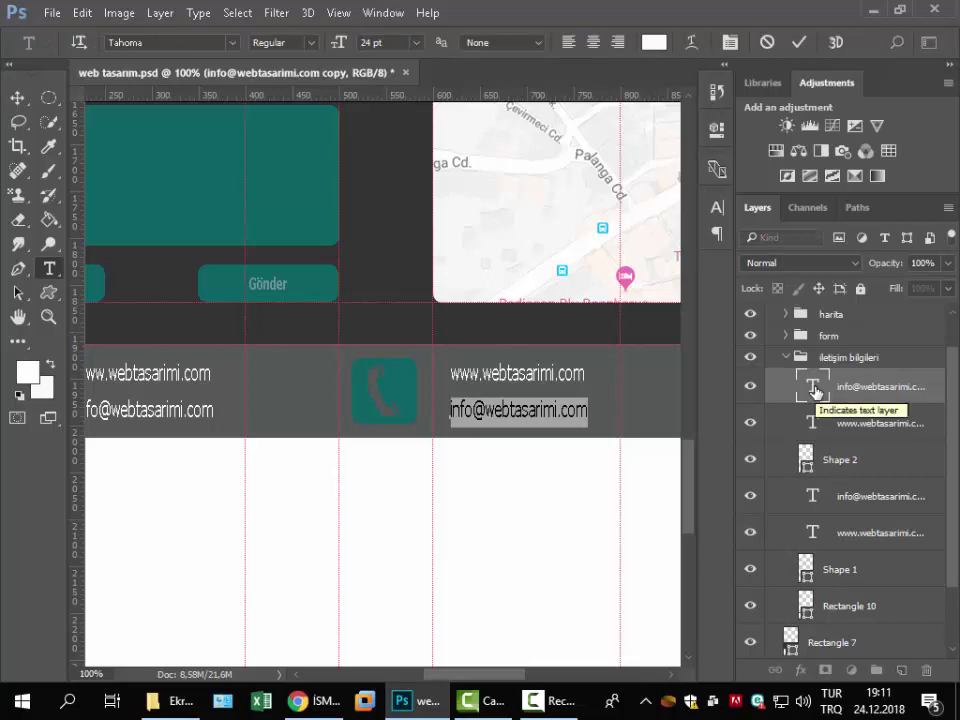
key(BackSpace)
text(+90 21)
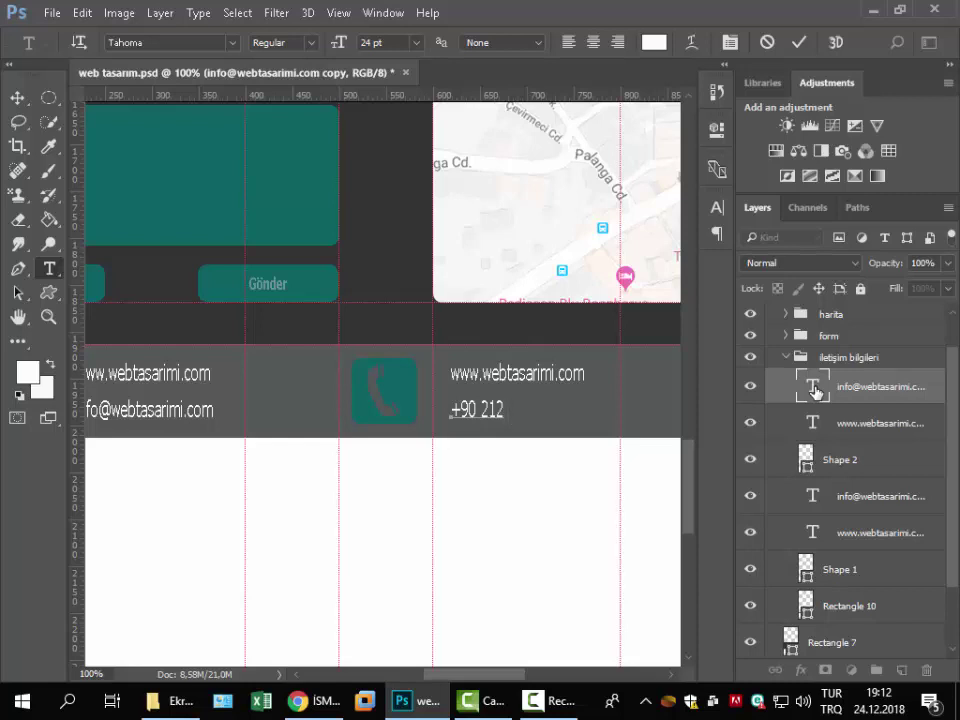
text(2 2)
text(12 2)
text(12)
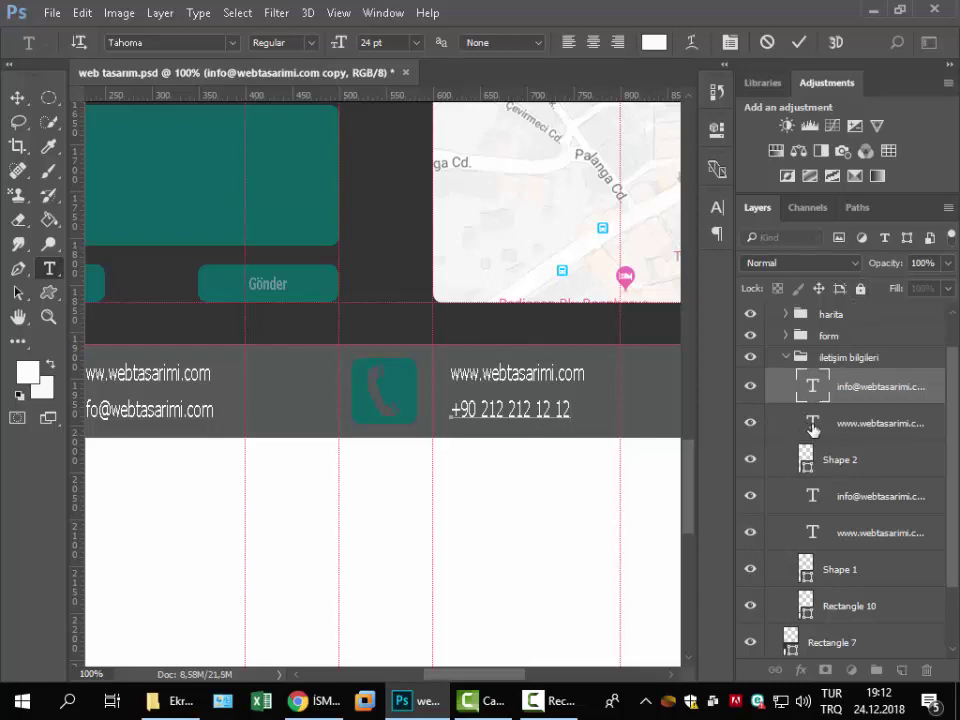
click(814, 424)
key(v)
double_click(814, 424)
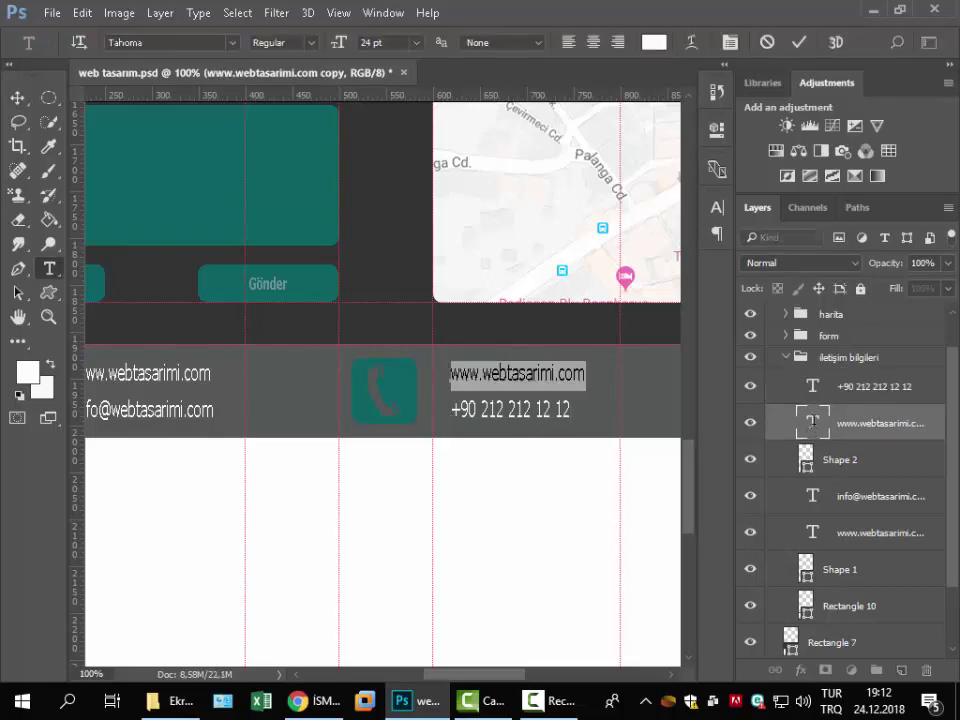
text(+90 5)
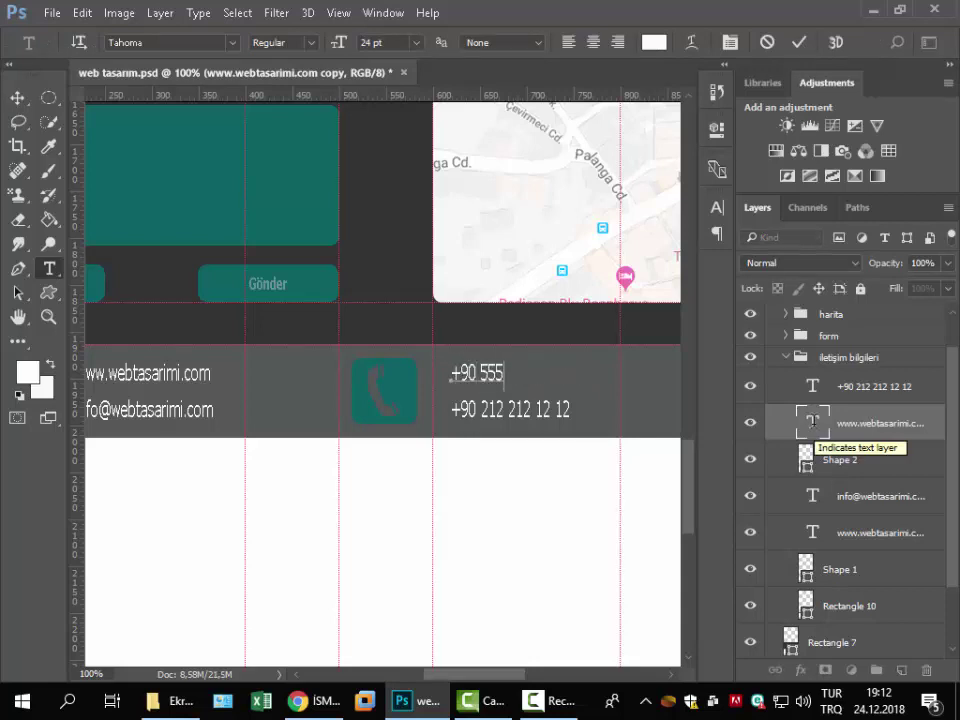
text(555 55 55)
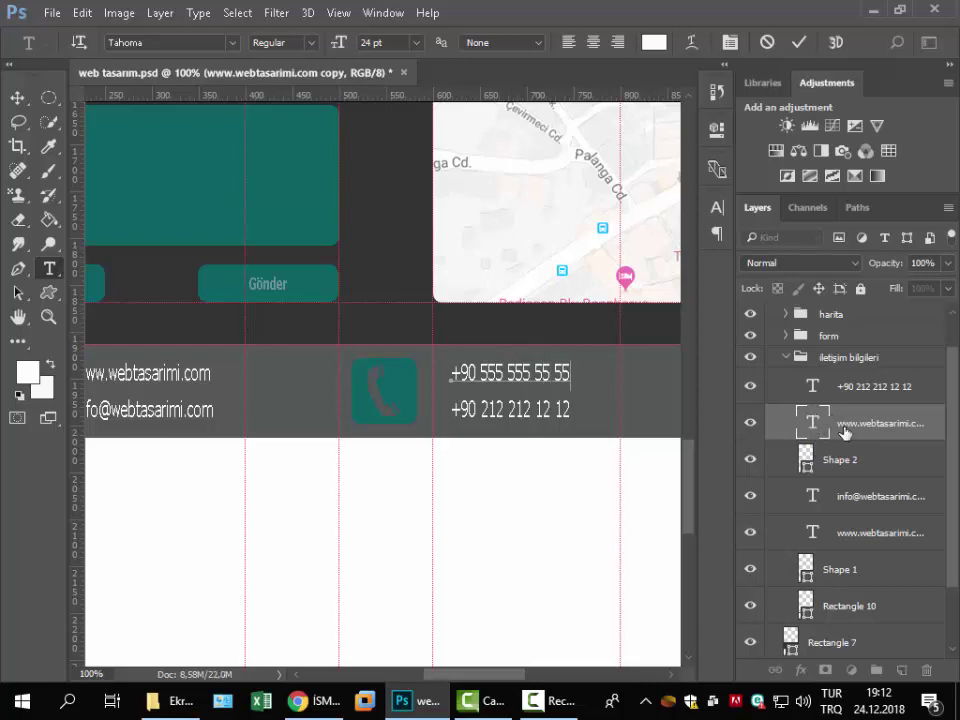
click(868, 459)
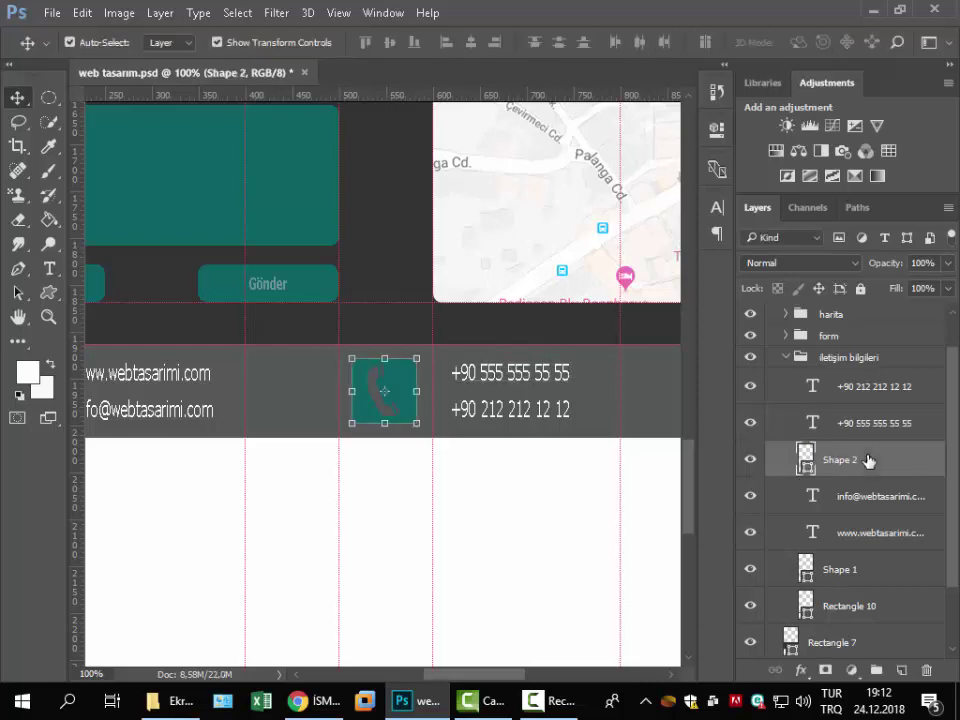
- Duplicate the phone icon and both numbers, then nudge the copies right
shift+click(864, 399)
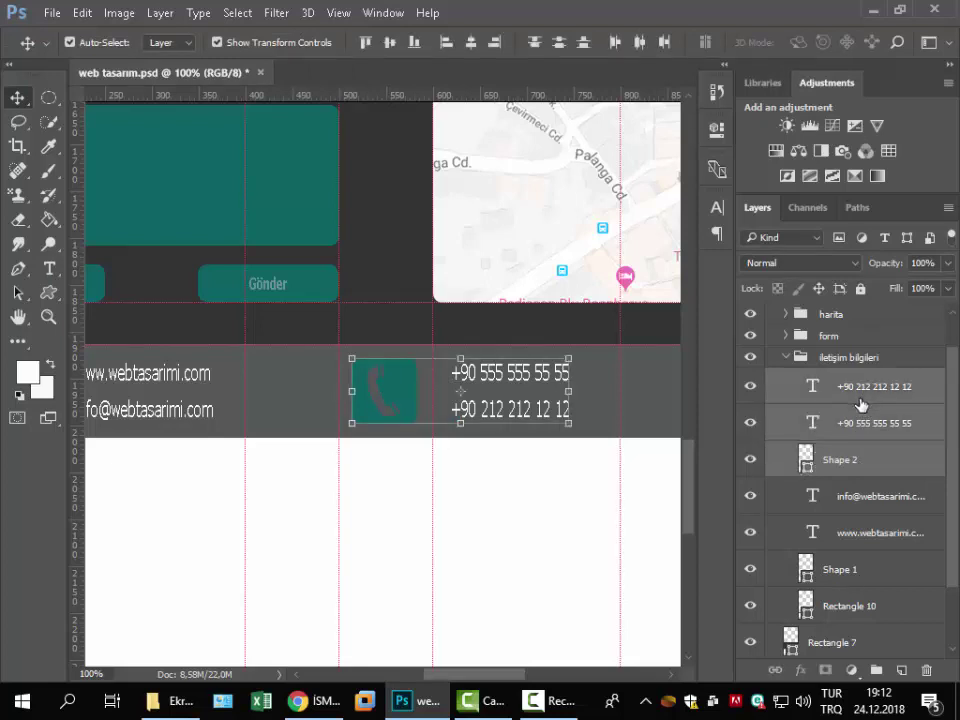
key(ctrl+j)
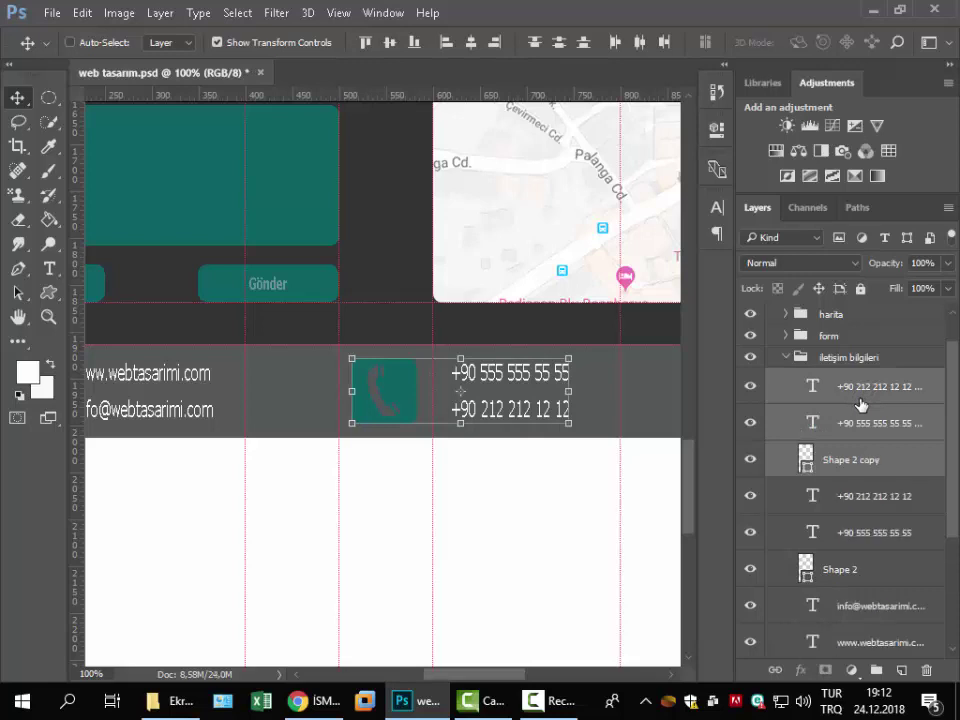
key(Right)
key(Right)
key(Right)
key(Right)
key(Right)
key(Right)
key(Right)
key(Right)
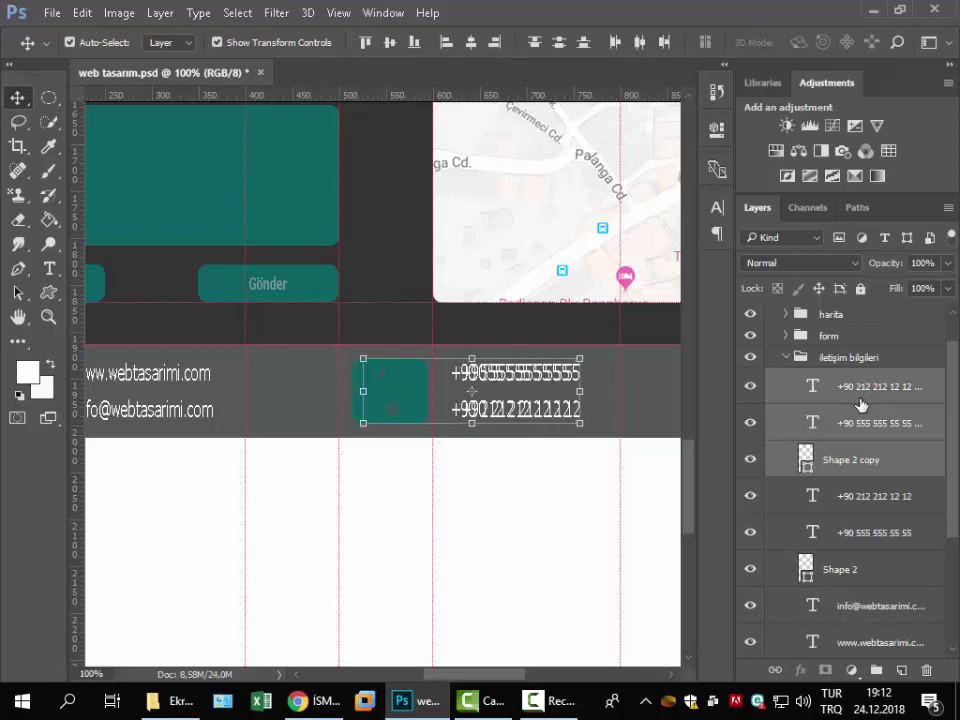
key(Right)
key(Right)
key(Right)
key(Right)
key(Right)
key(Right)
key(Right)
key(Right)
key(Right)
key(Right)
key(Right)
key(Right)
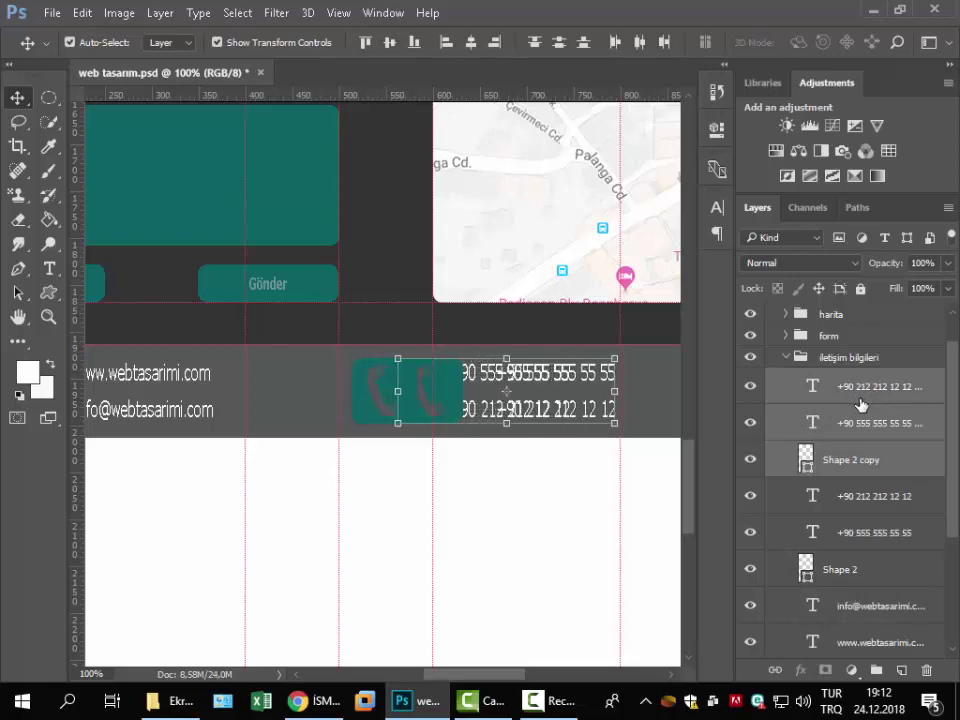
key(Right)
key(Right)
key(Right)
key(Right)
key(Right)
key(Right)
key(Right)
key(Right)
key(Right)
key(Right)
key(Right)
key(Right)
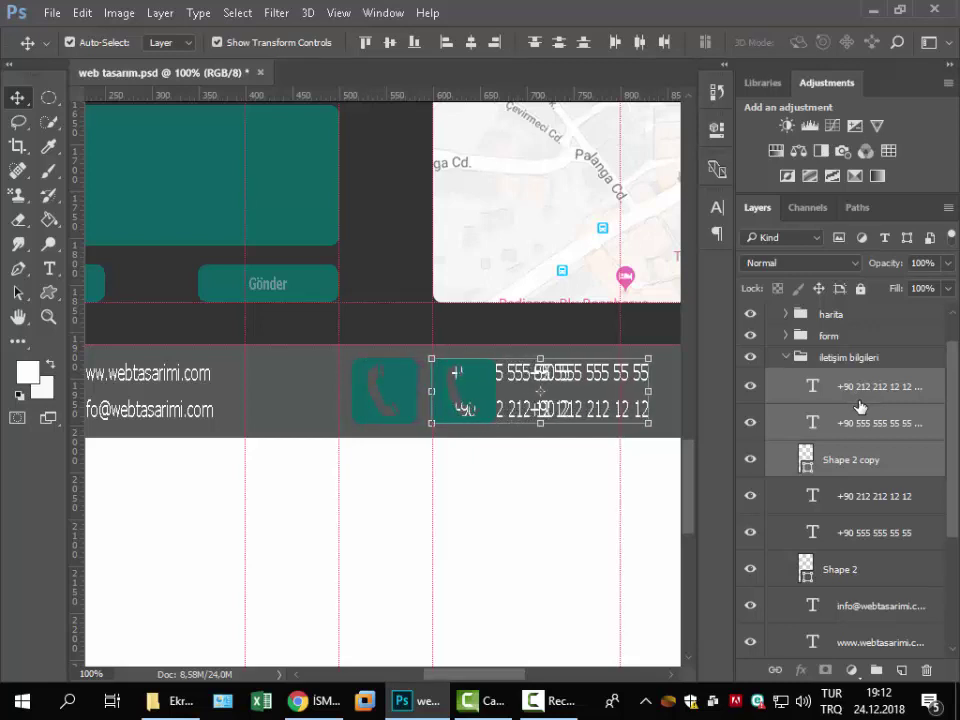
key(Right)
key(Right)
key(Right)
key(Right)
key(Right)
key(Right)
key(Right)
key(Right)
key(Right)
key(Right)
key(Right)
key(Right)
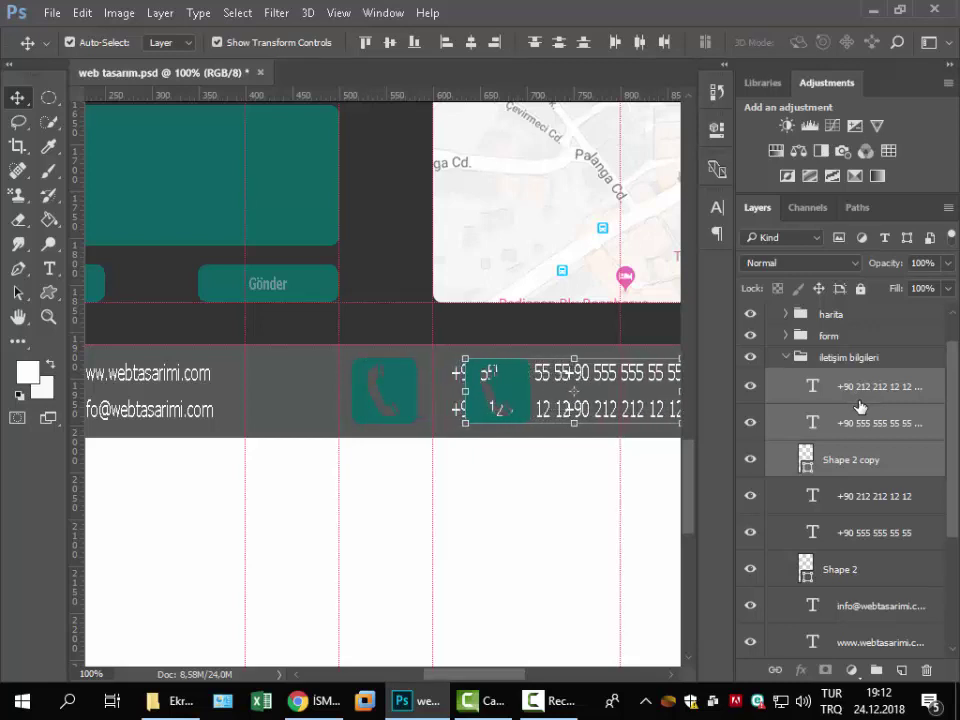
key(Right)
key(Right)
key(Right)
key(Right)
key(Right)
key(Right)
key(Right)
key(Right)
key(Right)
key(Right)
key(Right)
key(Right)
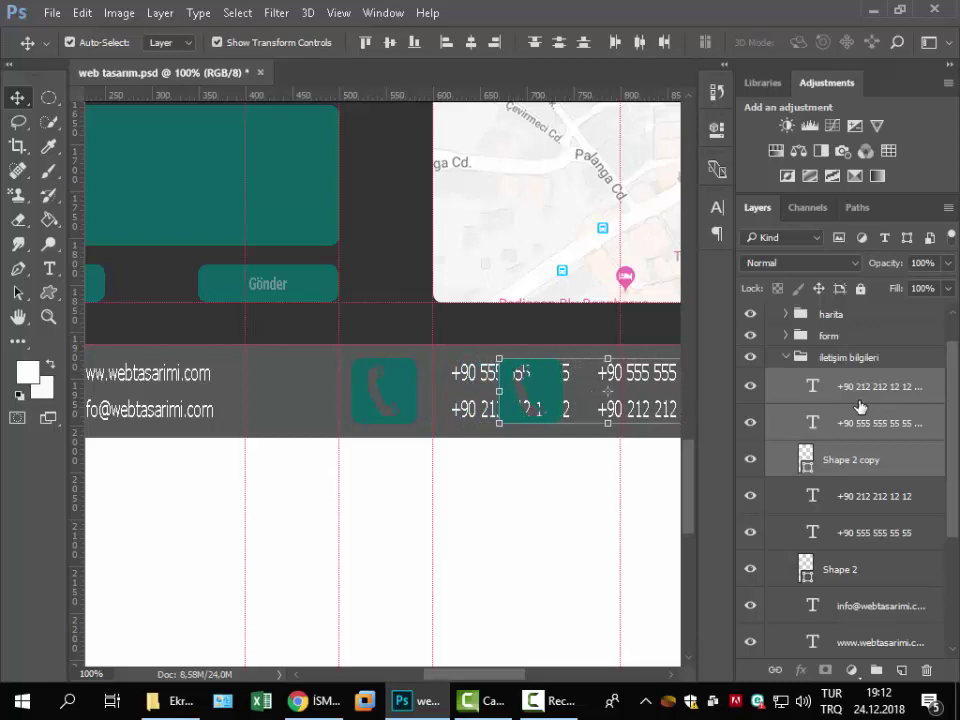
key(Right)
key(Right)
key(Right)
key(Right)
key(Right)
key(Right)
key(Right)
key(Right)
key(Right)
key(Right)
key(Right)
key(Right)
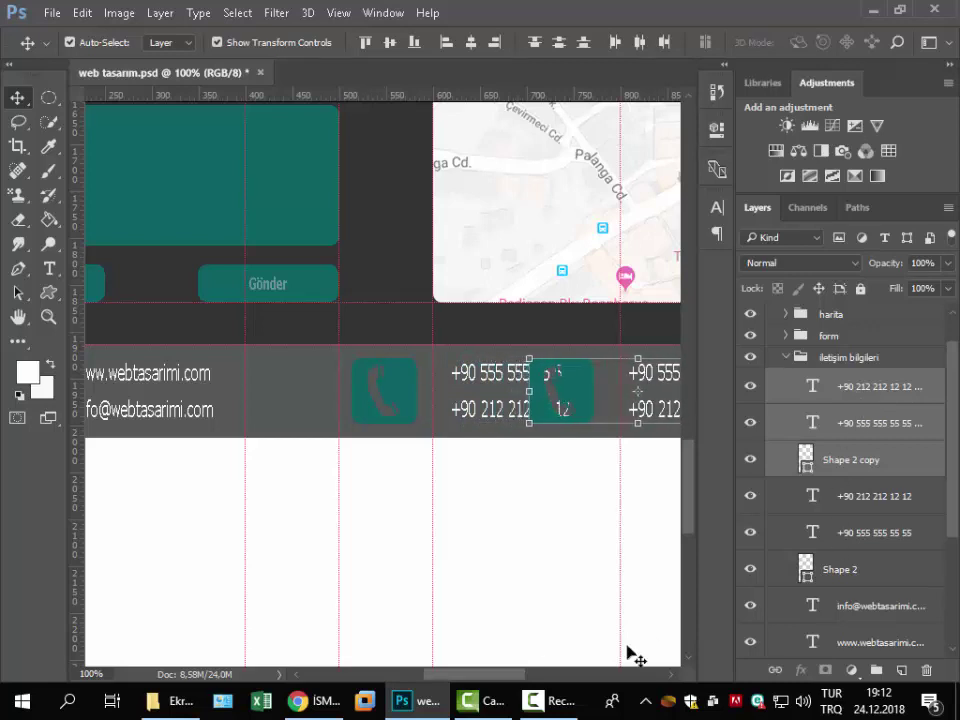
key(Right)
key(Right)
key(Right)
- Fine-tune the copied phone block's position further right in the contact strip
drag(518, 690, 565, 682)
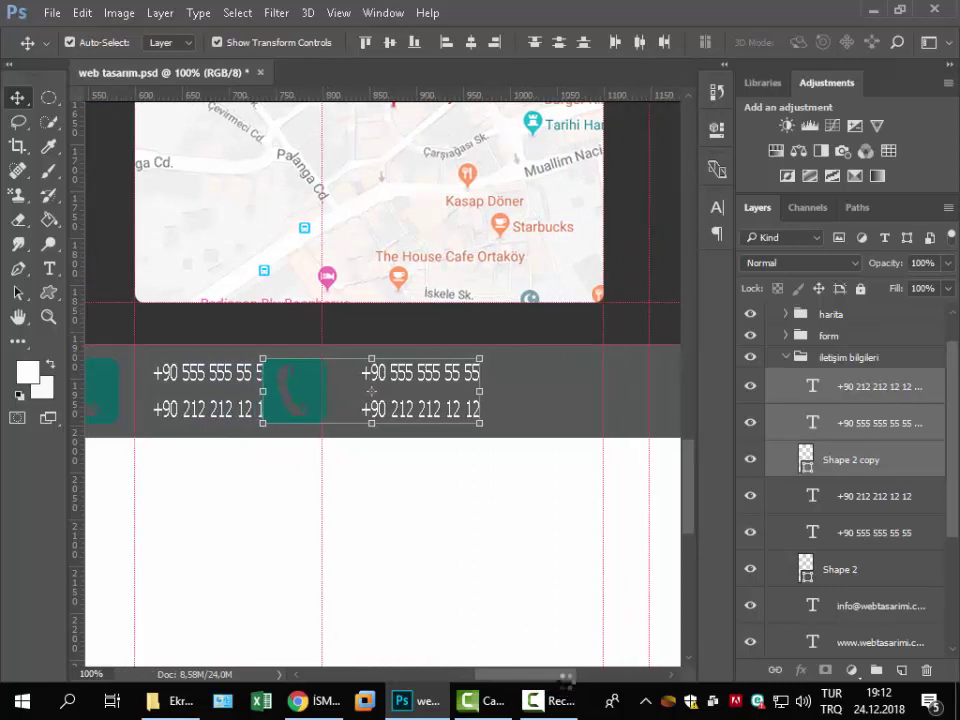
key(Right)
key(Right)
key(Right)
key(Right)
key(Right)
key(Right)
key(Right)
key(Right)
key(Right)
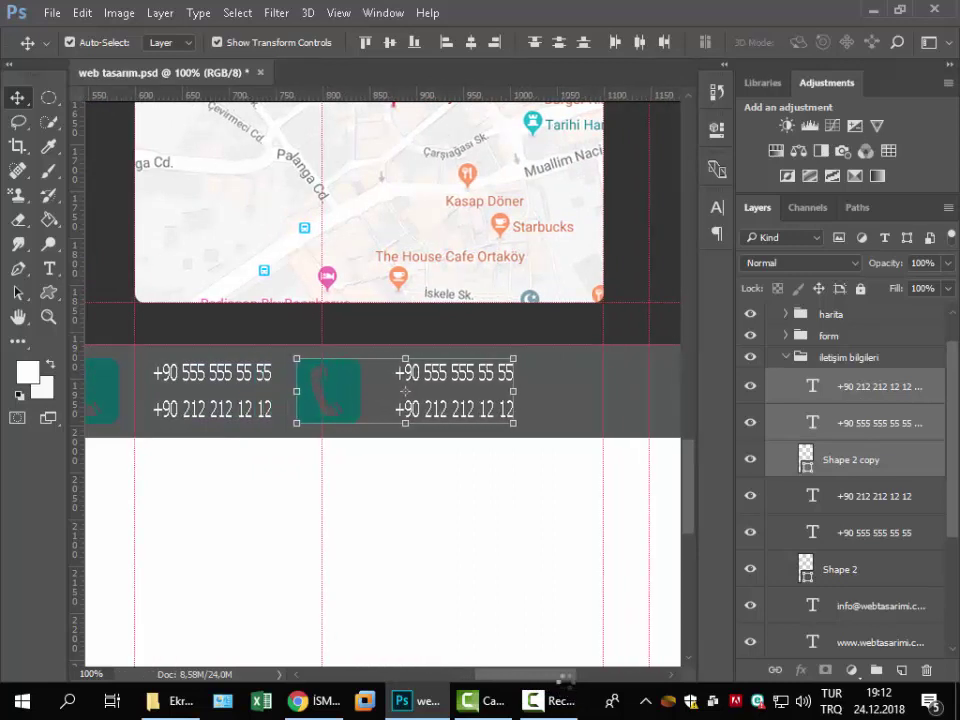
key(Right)
key(Right)
key(Right)
key(Right)
key(Right)
key(Right)
key(Right)
key(Right)
key(Right)
key(Right)
key(Right)
key(Right)
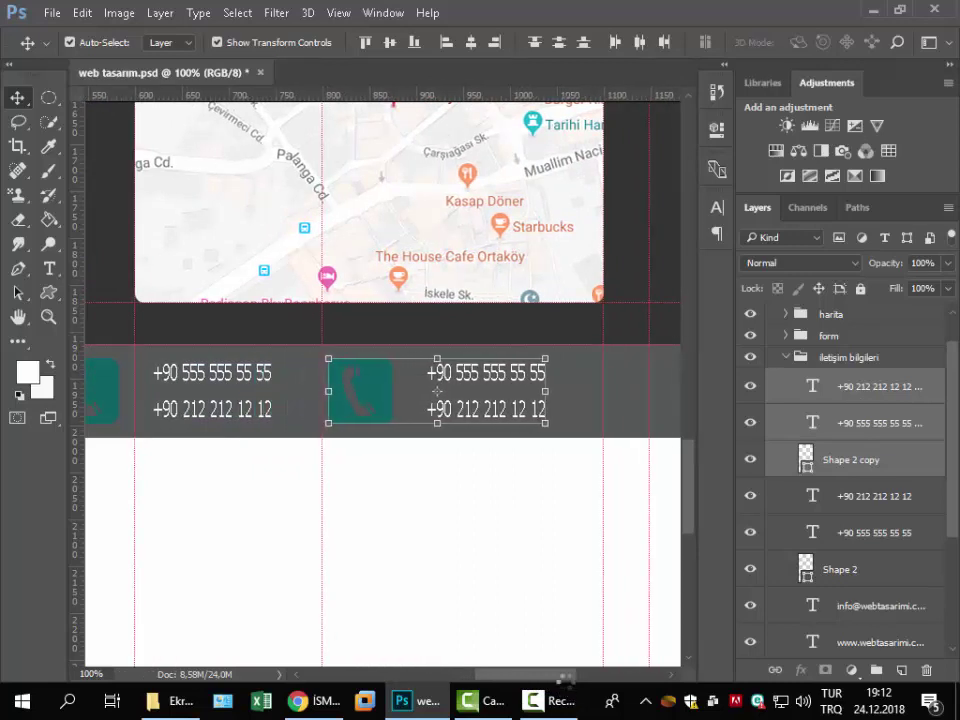
key(Right)
key(Right)
key(Right)
key(Right)
key(Right)
key(Right)
key(Right)
key(Right)
key(Right)
key(Right)
key(Right)
key(Right)
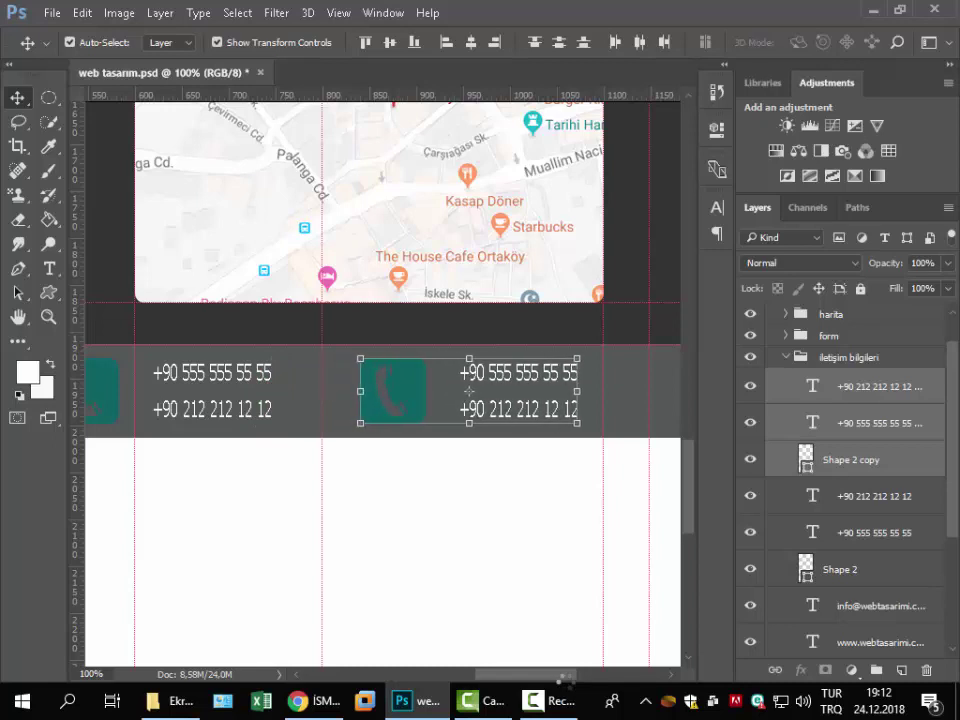
key(Right)
key(Right)
key(Right)
key(Right)
key(Right)
key(Right)
key(Right)
key(Right)
key(Right)
key(Right)
key(Right)
key(Right)
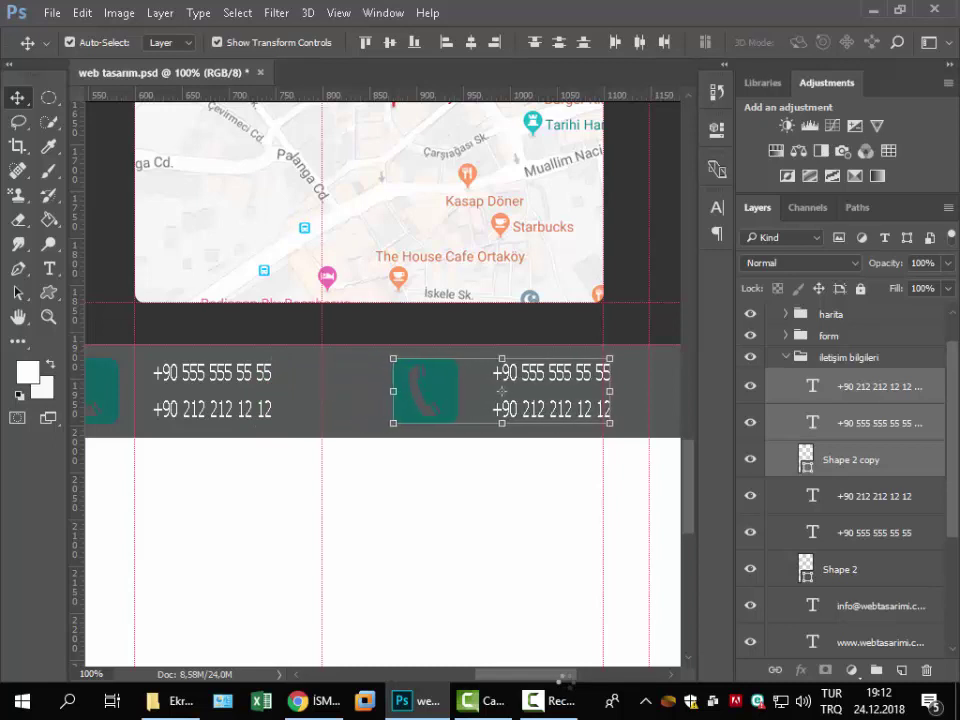
key(Right)
key(Right)
key(Right)
key(Right)
key(Right)
key(Right)
key(Right)
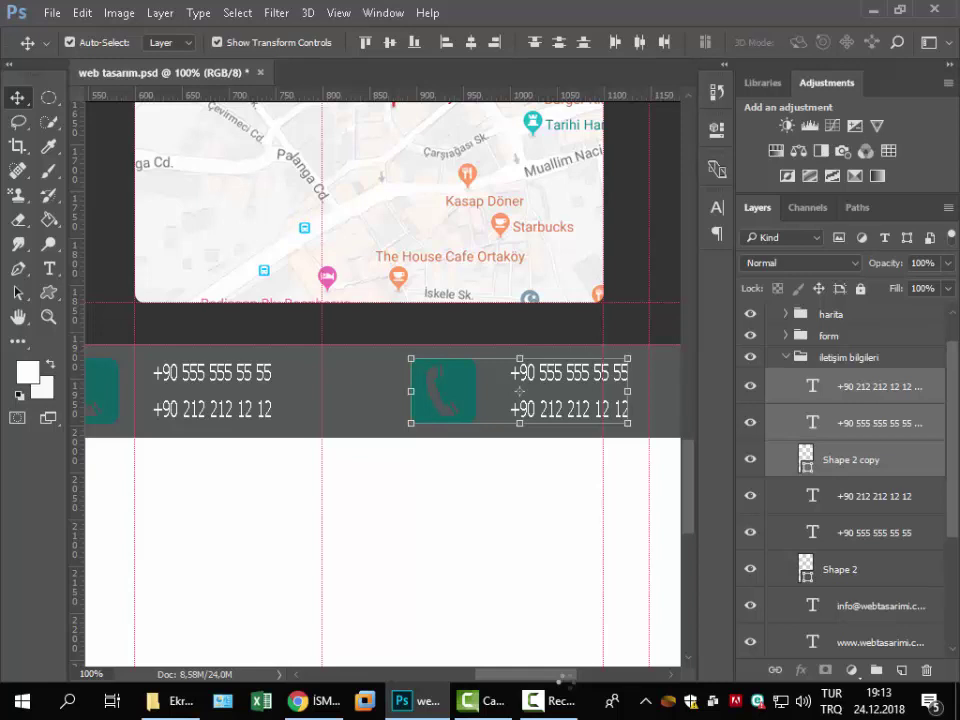
key(Right)
key(Right)
key(Right)
key(Right)
key(Right)
key(Right)
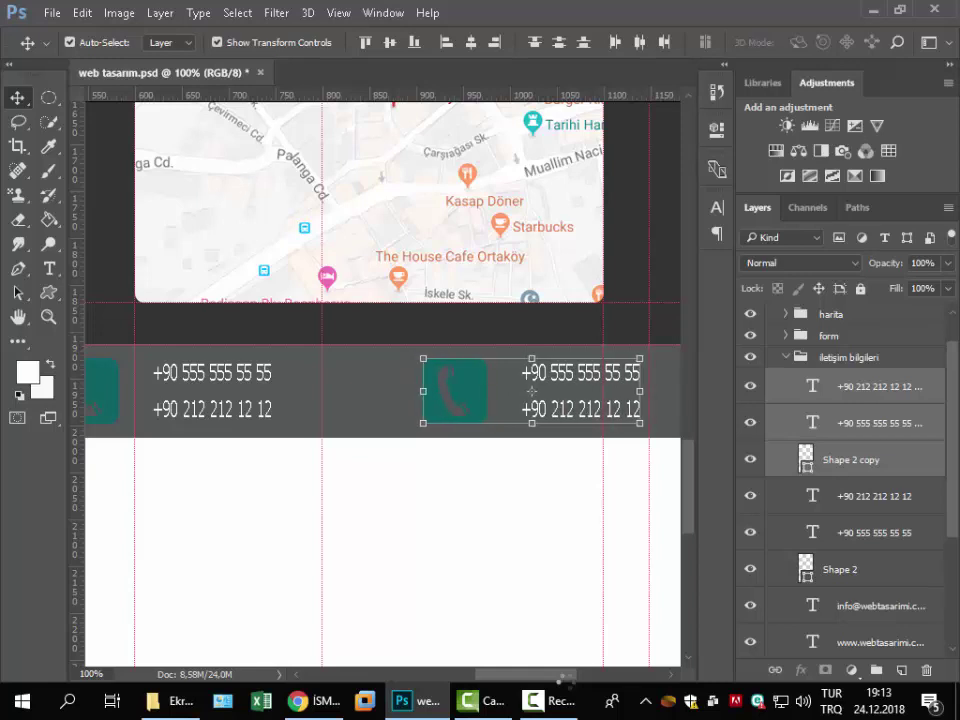
key(Right)
key(Right)
key(Right)
key(Right)
key(Left)
key(Left)
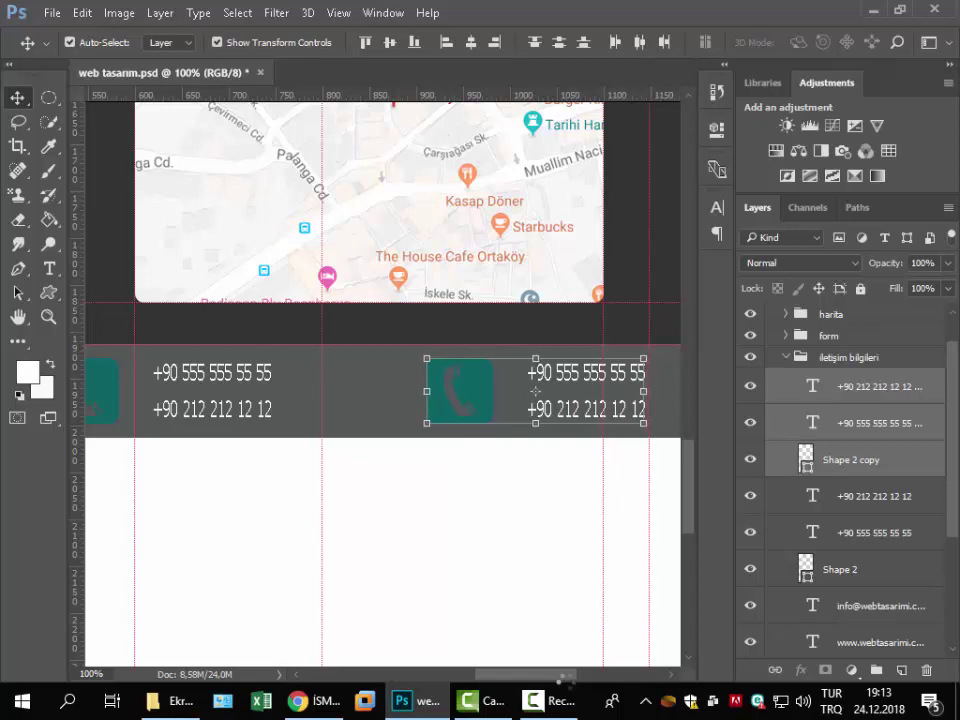
key(Left)
key(Left)
key(Left)
key(Left)
key(Left)
key(Left)
key(Left)
key(Left)
key(Left)
key(Left)
key(Left)
key(Left)
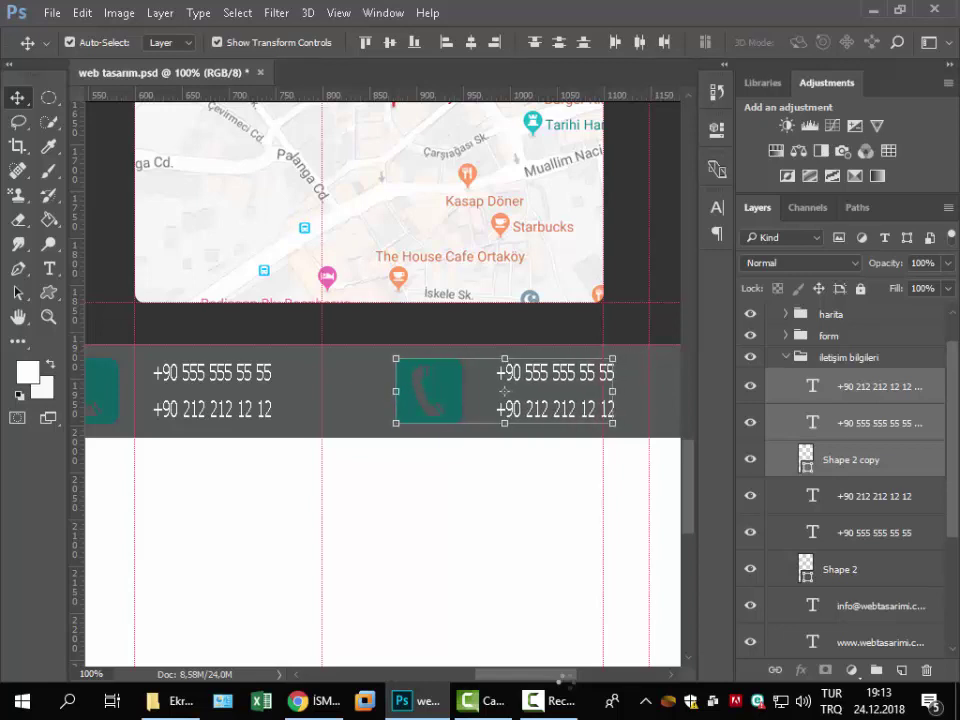
key(Left)
key(Left)
key(Left)
key(Left)
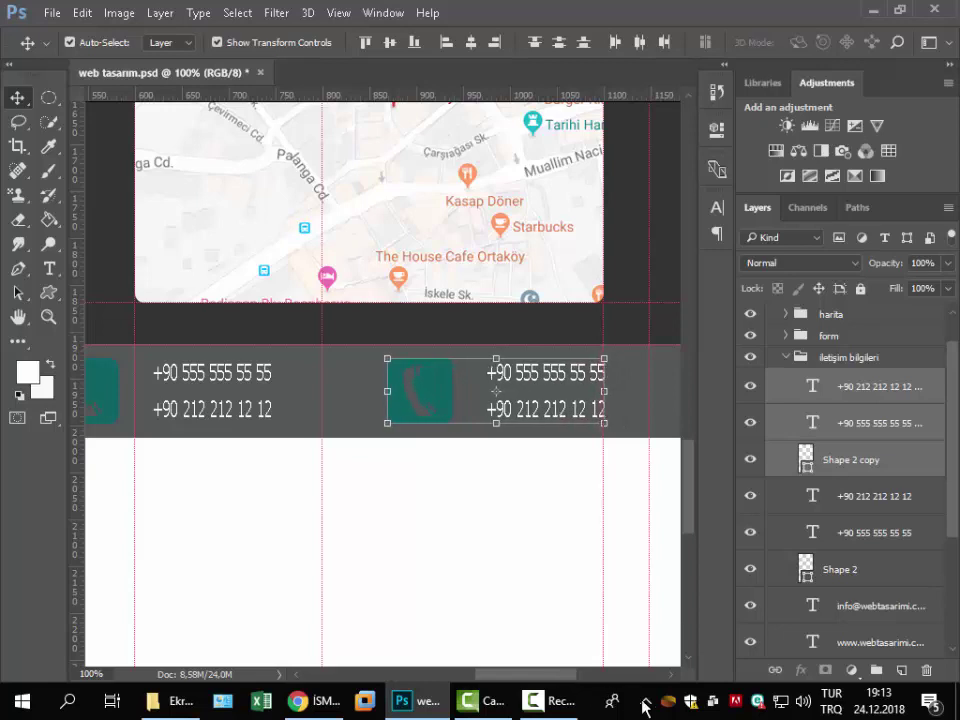
- Delete the copied phone icon and draw a house custom shape left of the copied numbers
click(872, 466)
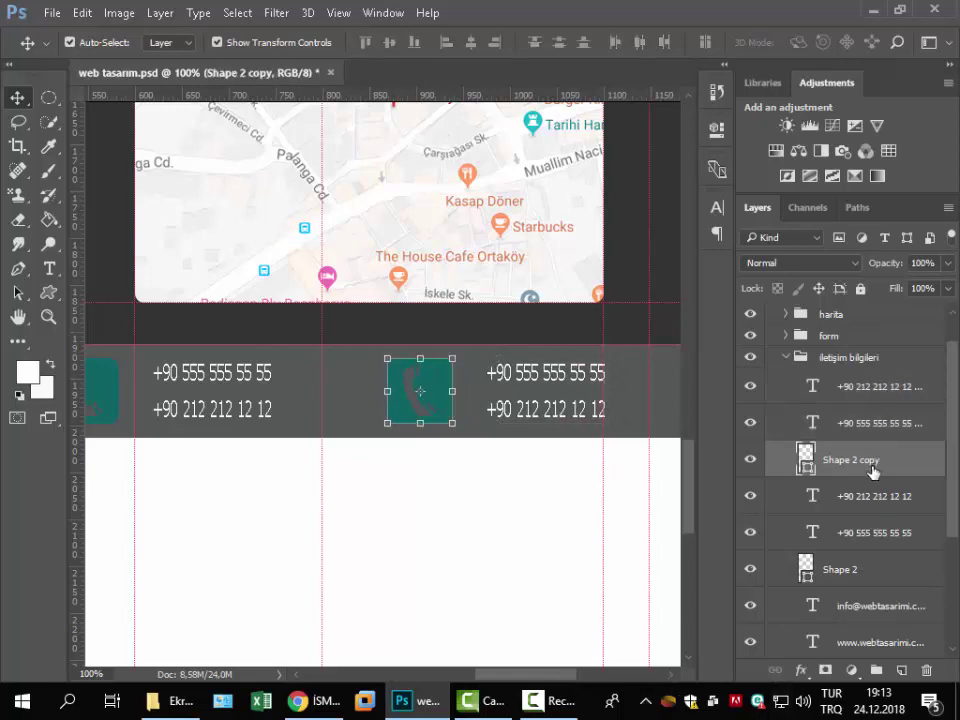
key(Delete)
click(49, 291)
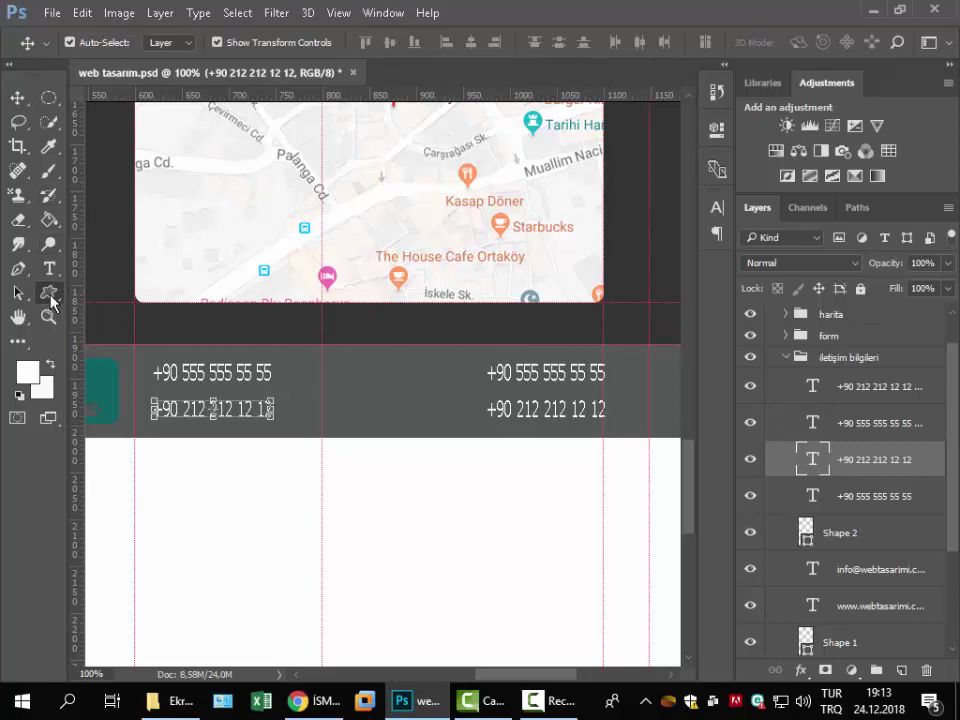
click(734, 42)
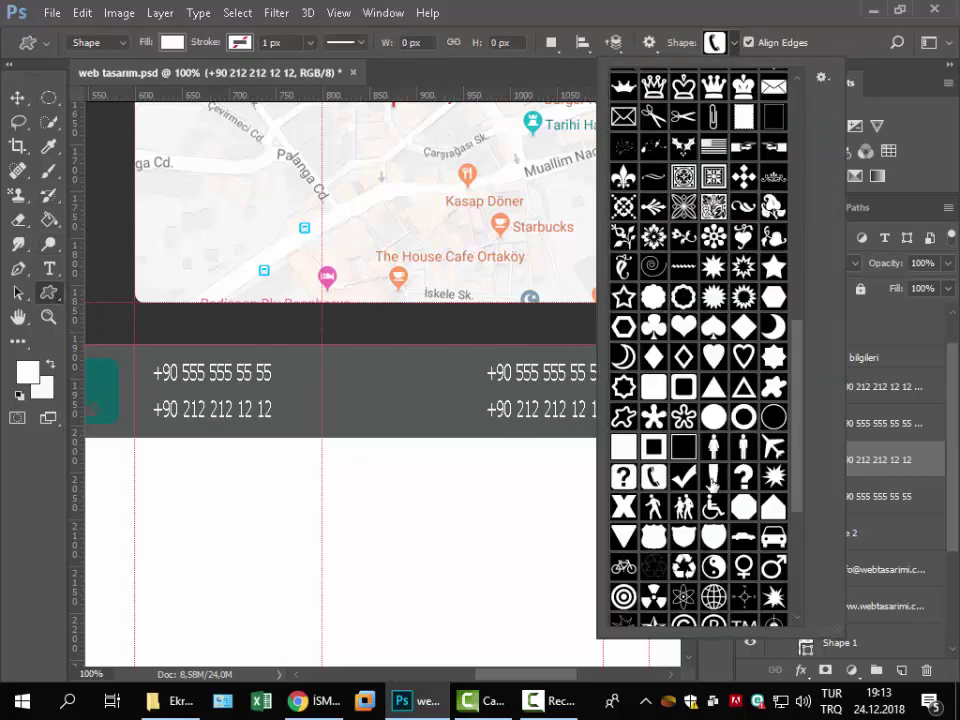
scroll(735, 499, down, 2)
scroll(735, 499, down, 5)
scroll(735, 499, down, 1)
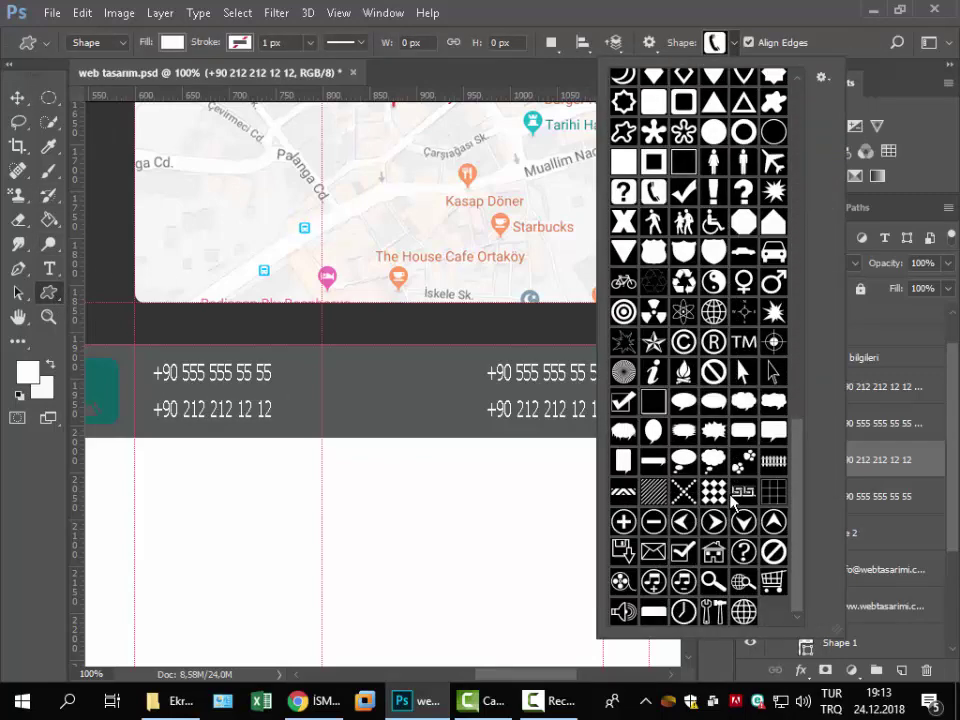
click(716, 558)
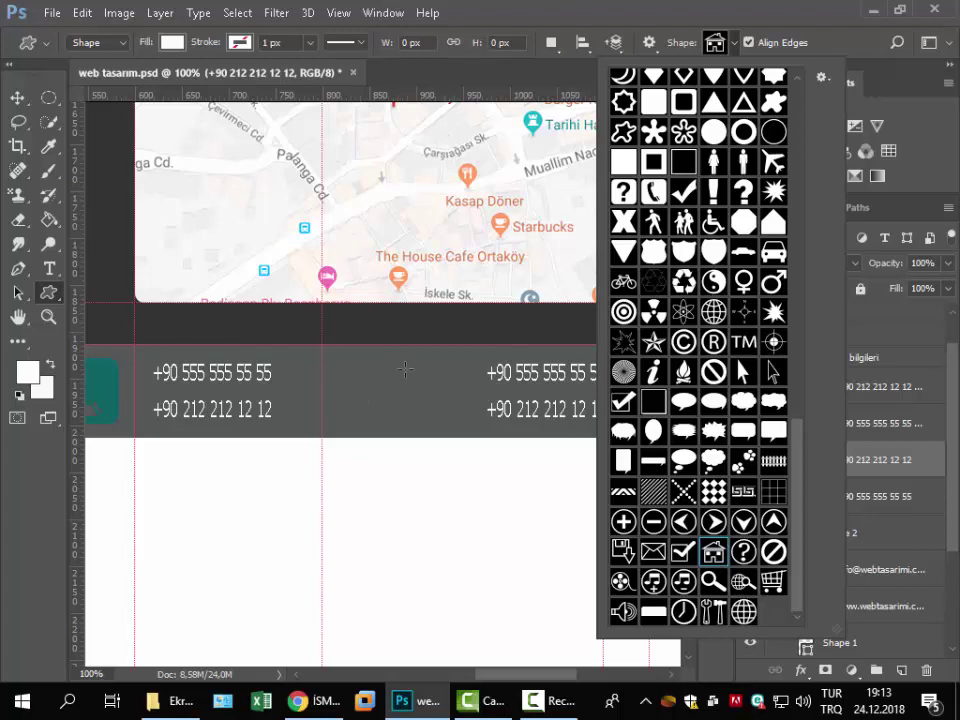
drag(404, 364, 466, 433)
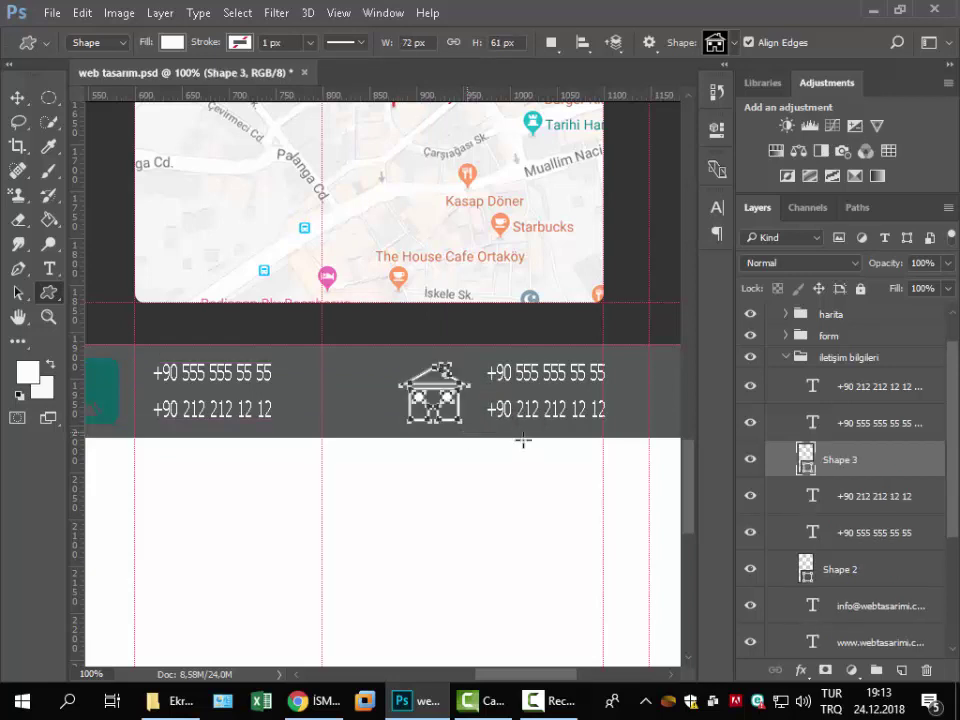
- Fill the house shape with the teal sampled from the phone icon
double_click(805, 460)
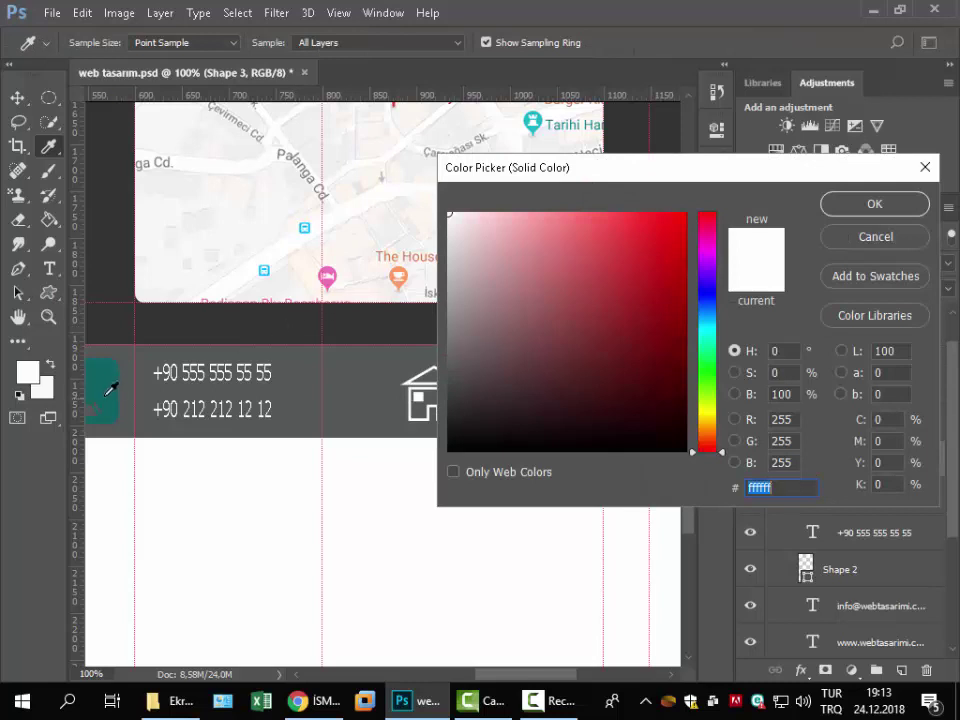
click(110, 388)
click(861, 209)
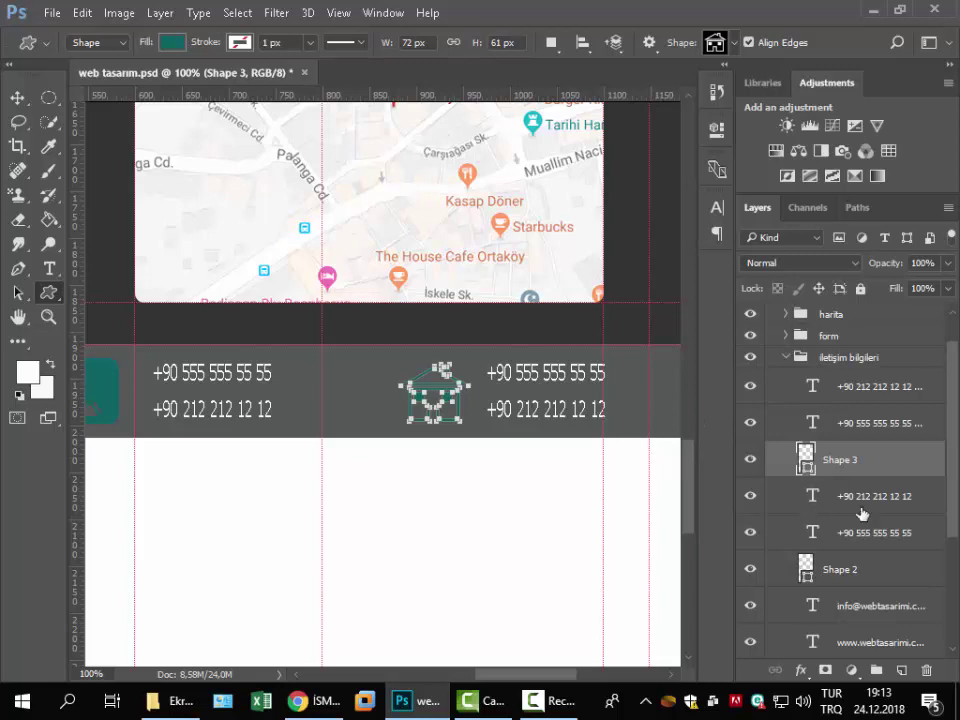
click(872, 424)
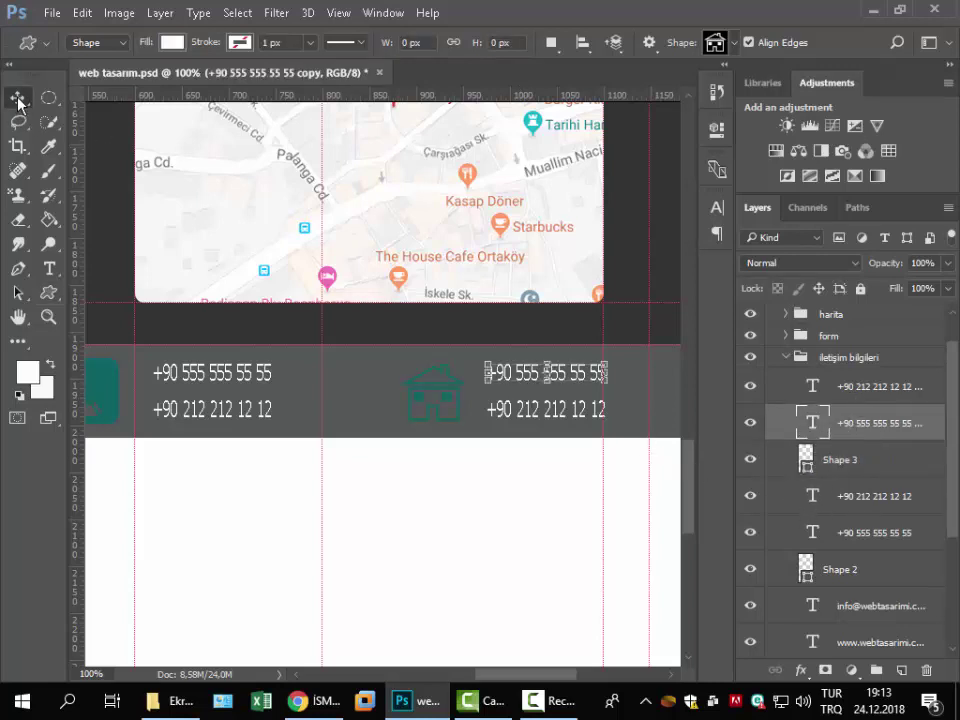
- Delete both copied phone number text layers beside the house icon
click(17, 97)
click(840, 391)
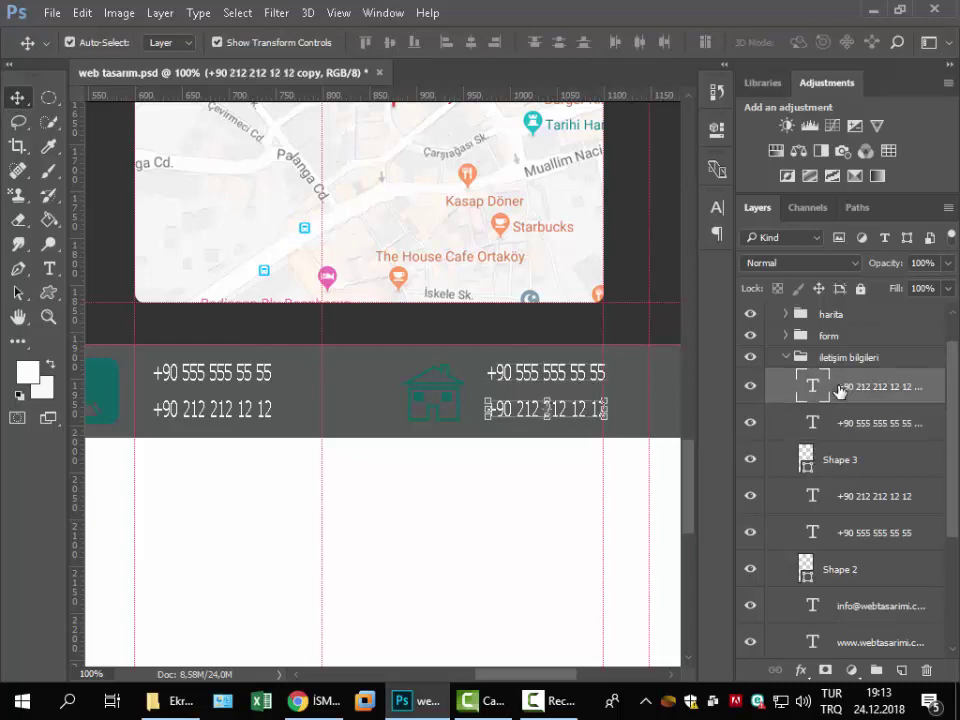
key(Delete)
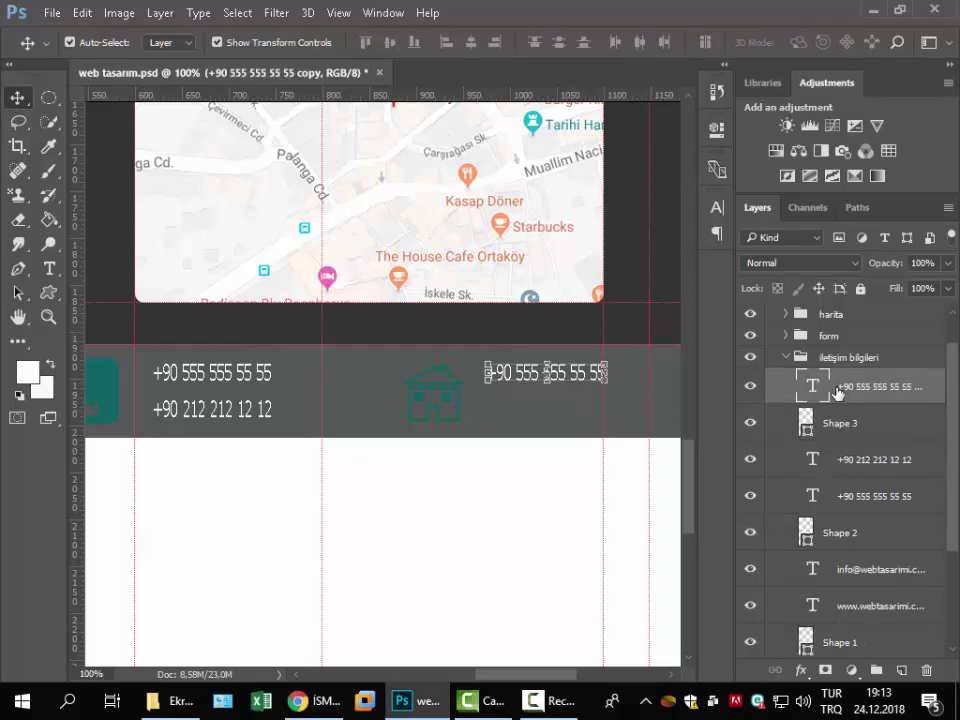
double_click(811, 389)
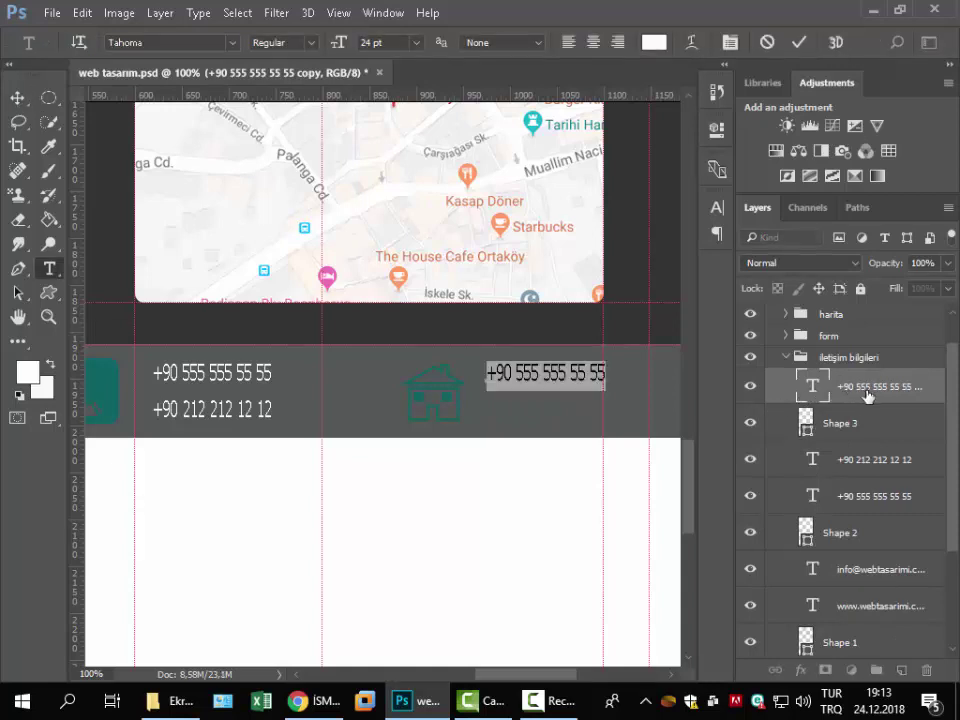
key(ctrl+Return)
key(v)
key(Delete)
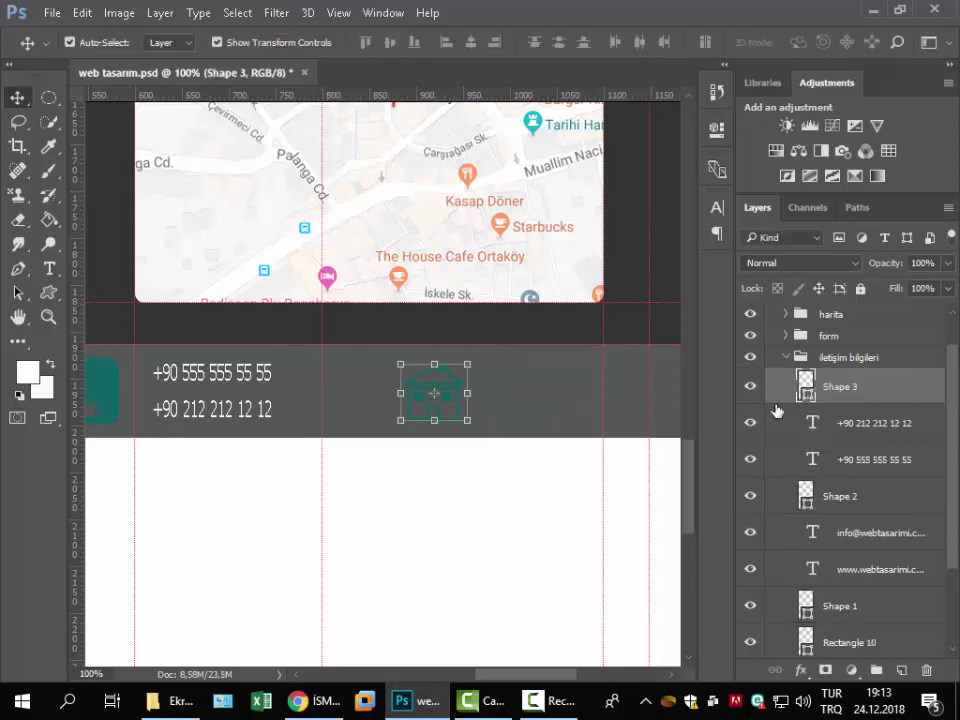
- Draw an empty paragraph text box right of the house icon, then switch to the browser
click(49, 269)
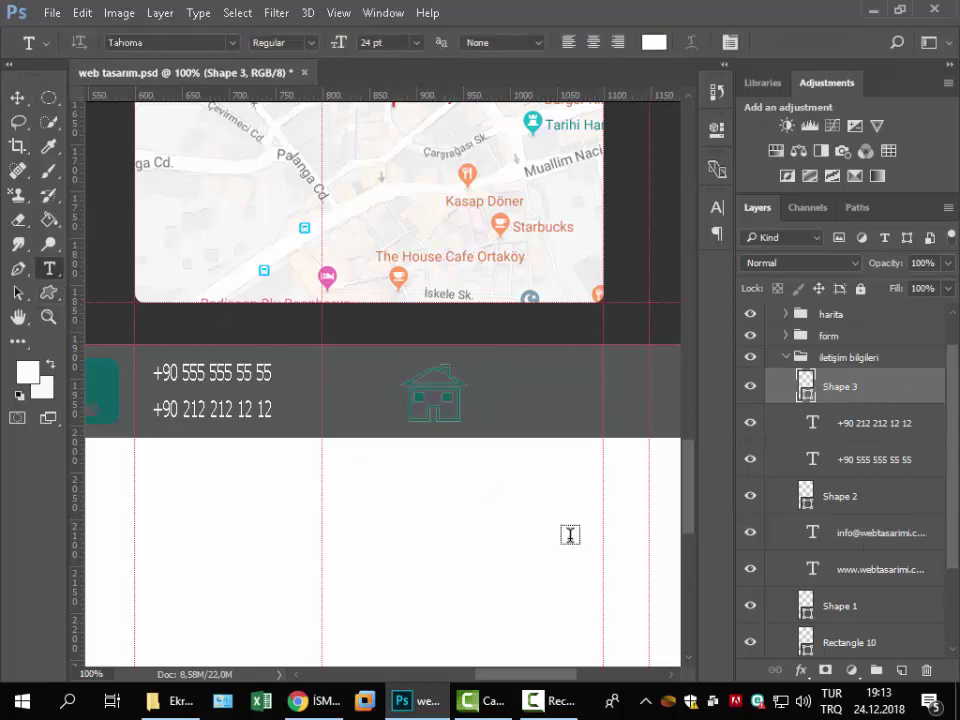
key(ctrl+shift+alt+n)
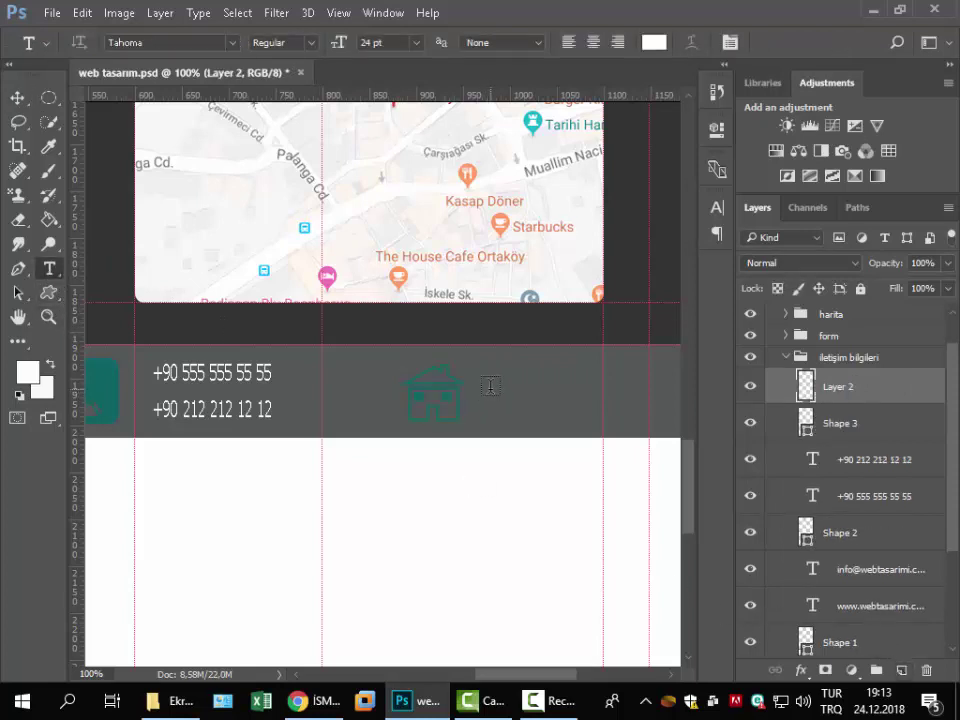
mouse_move(492, 364)
mouse_down()
mouse_move(631, 440)
mouse_move(645, 420)
mouse_up()
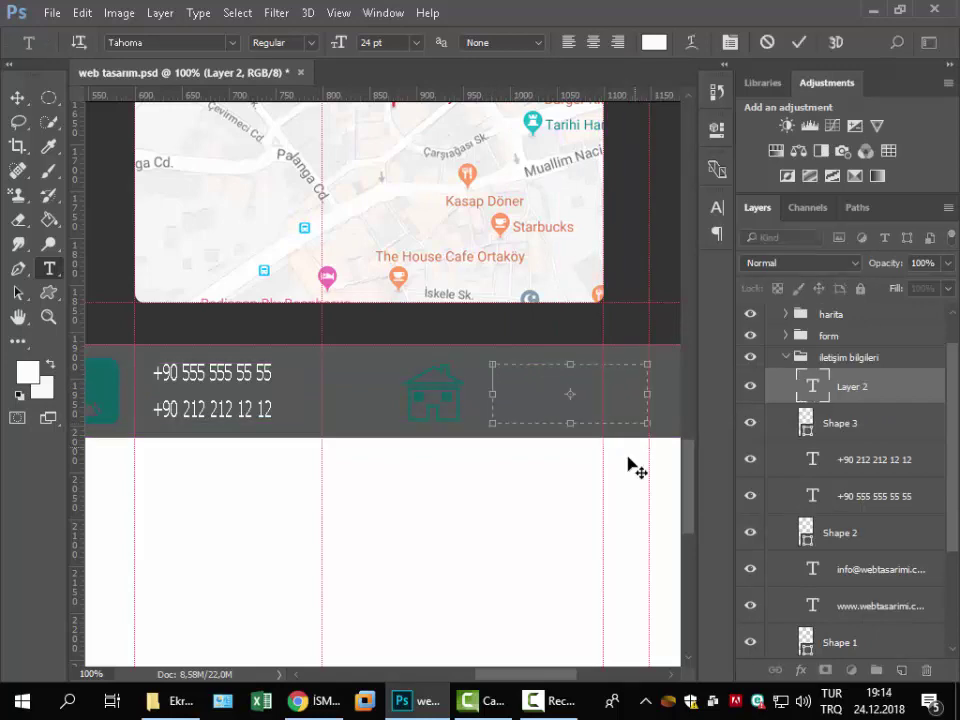
click(324, 700)
mouse_move(210, 463)
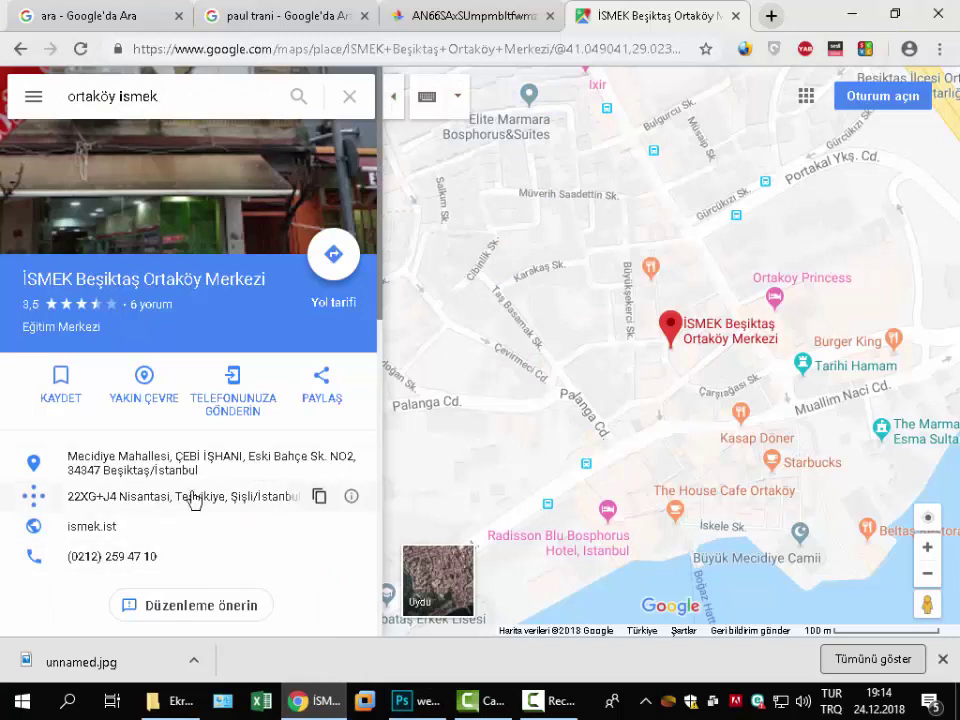
- Copy the İSMEK Beşiktaş Ortaköy Merkezi street address from Google Maps, then return to Photoshop
drag(205, 471, 72, 459)
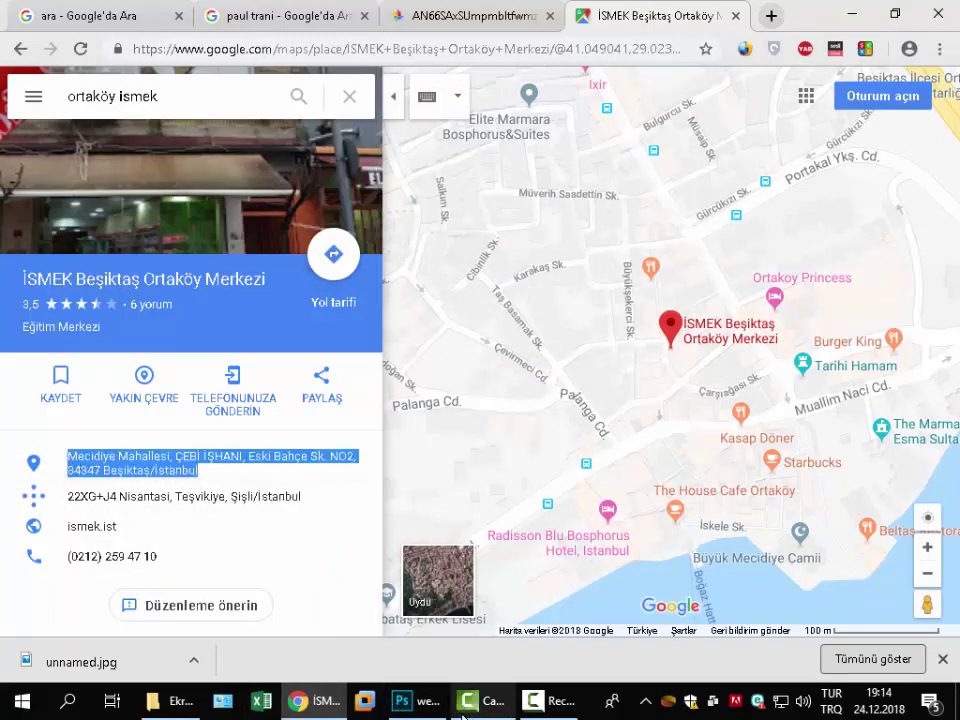
click(410, 701)
- Paste the address into the text box and set its font size to 18 pt
key(ctrl+v)
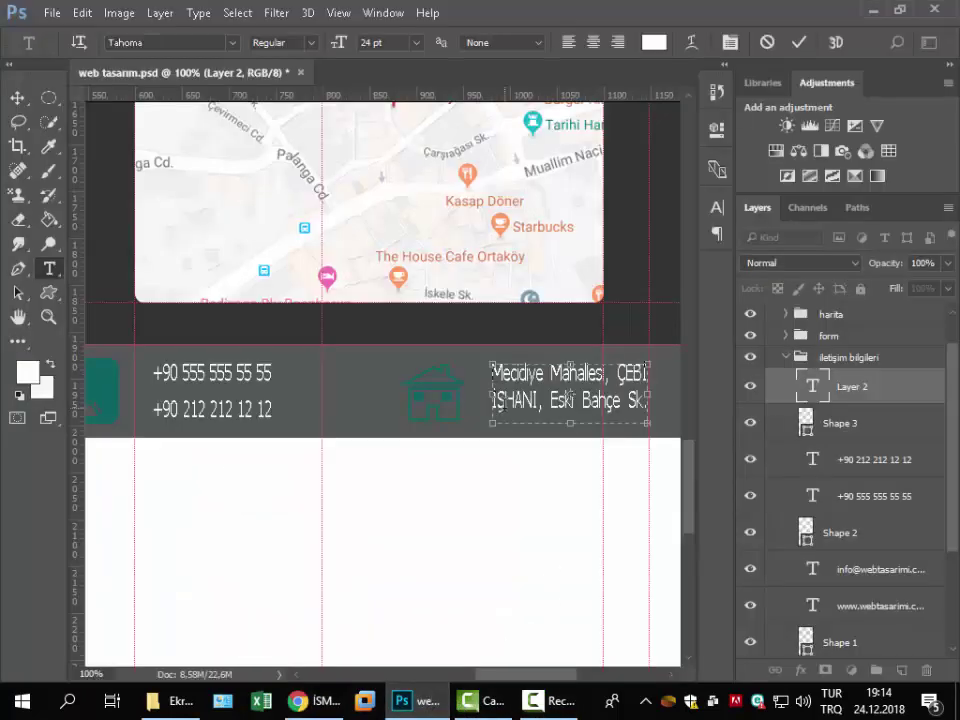
key(ctrl+a)
click(416, 43)
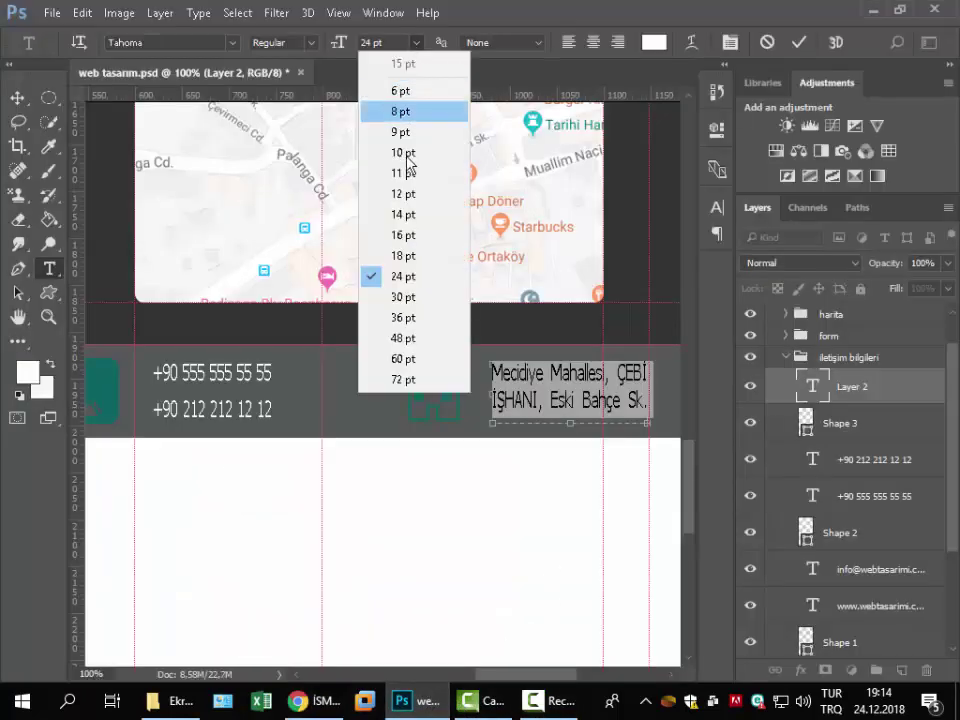
click(406, 194)
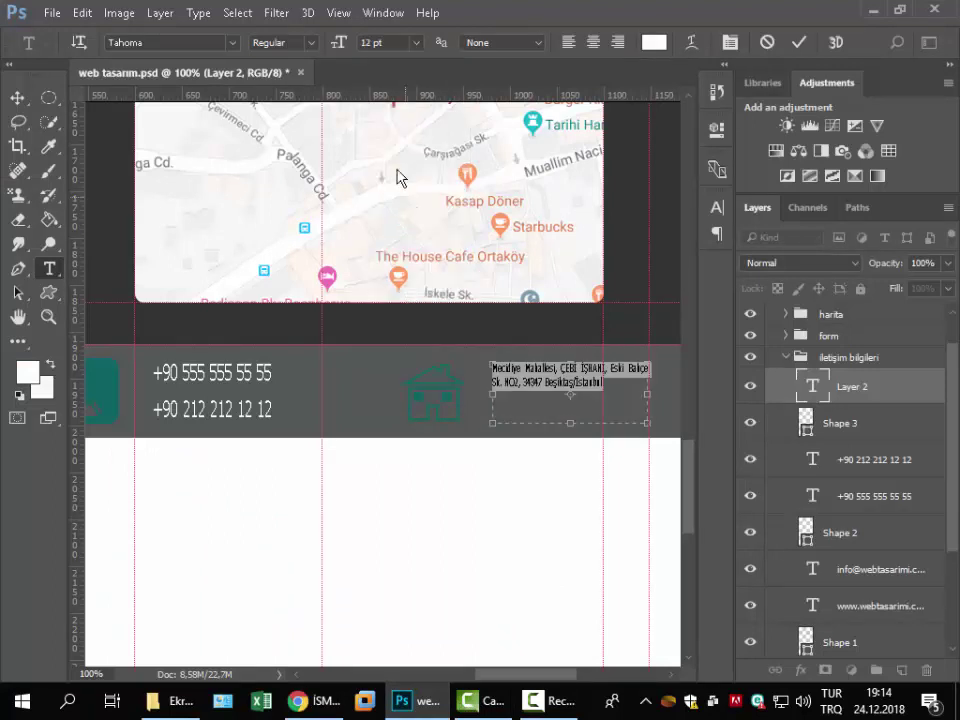
click(416, 43)
click(410, 214)
click(416, 43)
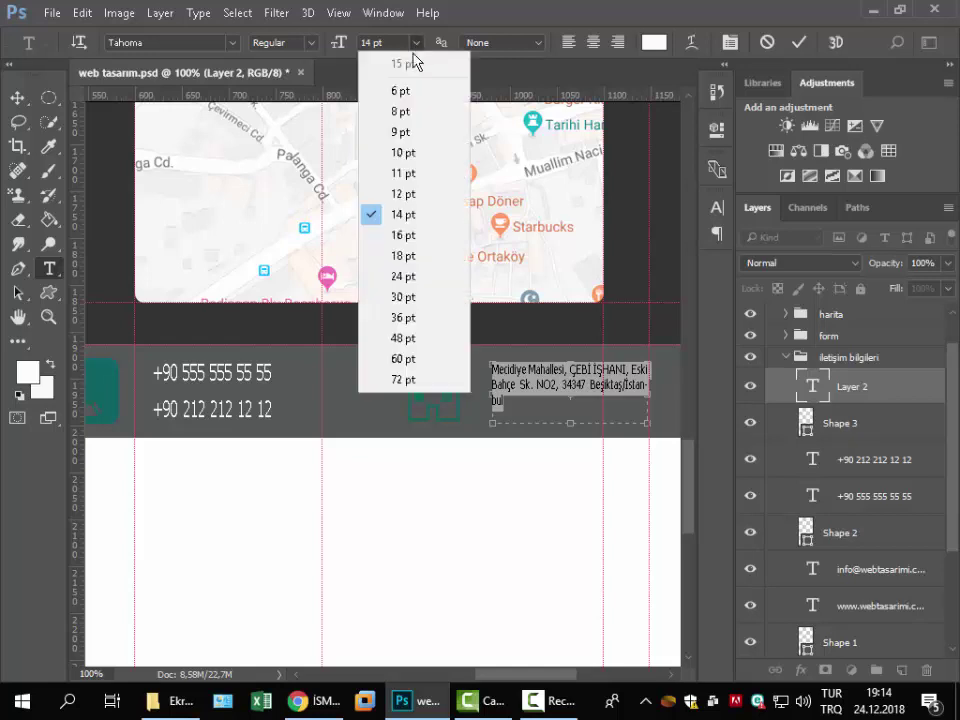
click(414, 236)
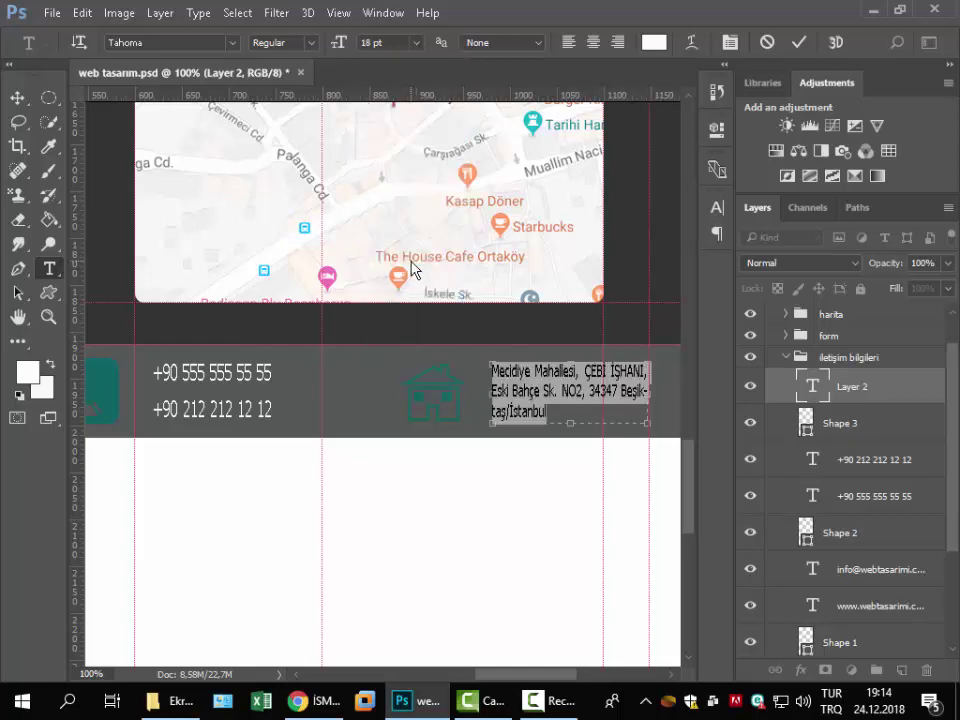
click(17, 97)
- Shift the address text and house icon Shape 3 a few nudges left
key(ctrl+minus)
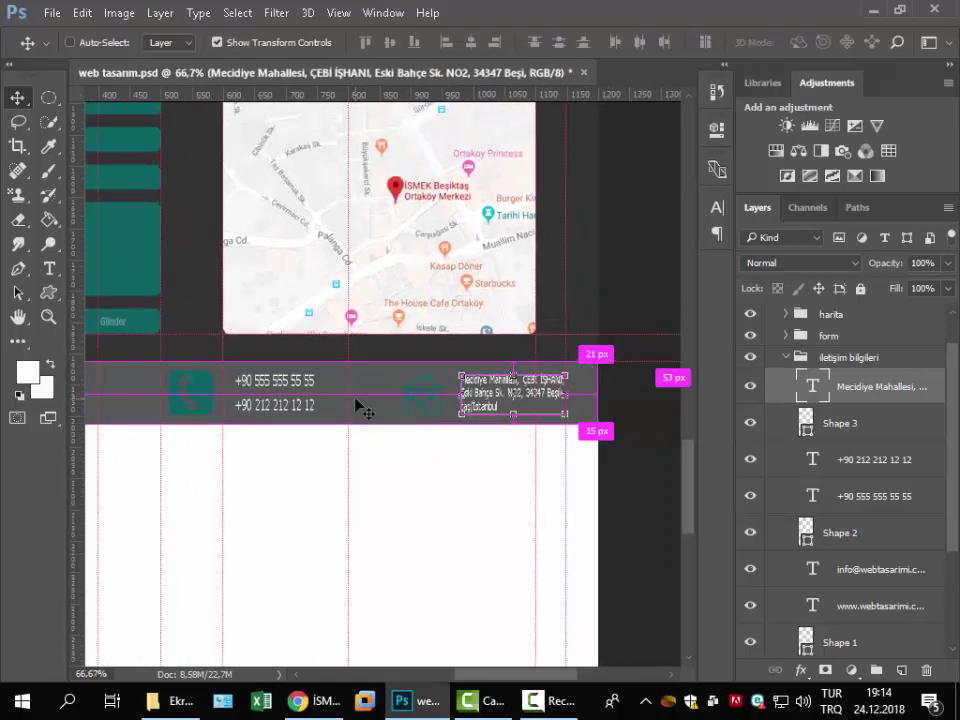
key(ctrl+minus)
key(ctrl+minus)
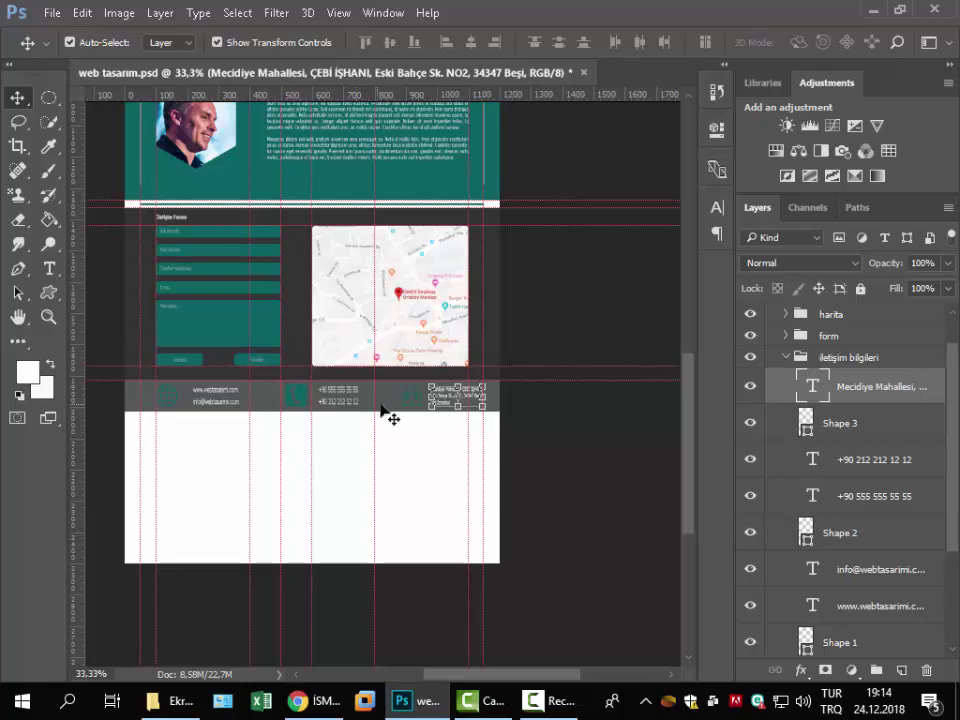
ctrl+click(852, 428)
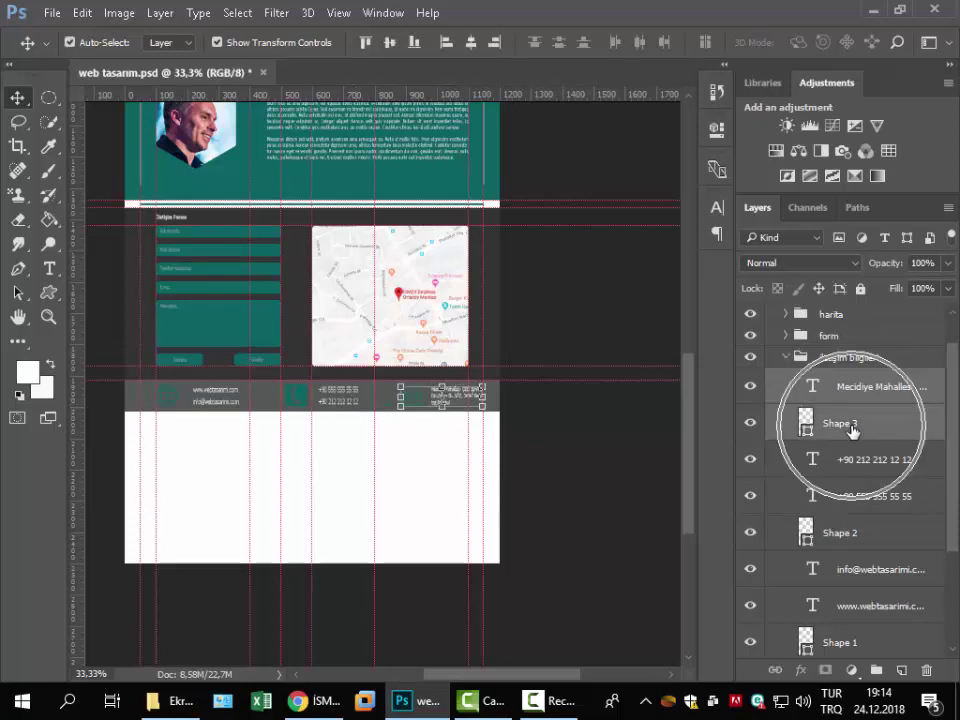
key(shift+Left)
key(shift+Left)
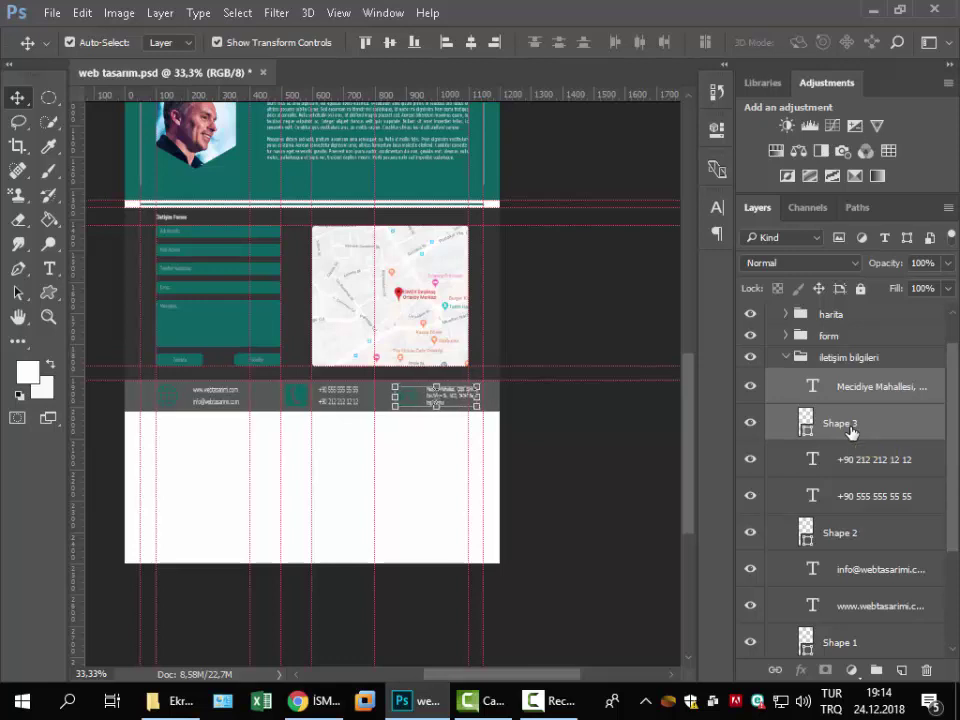
key(shift+Left)
key(shift+Left)
key(shift+Left)
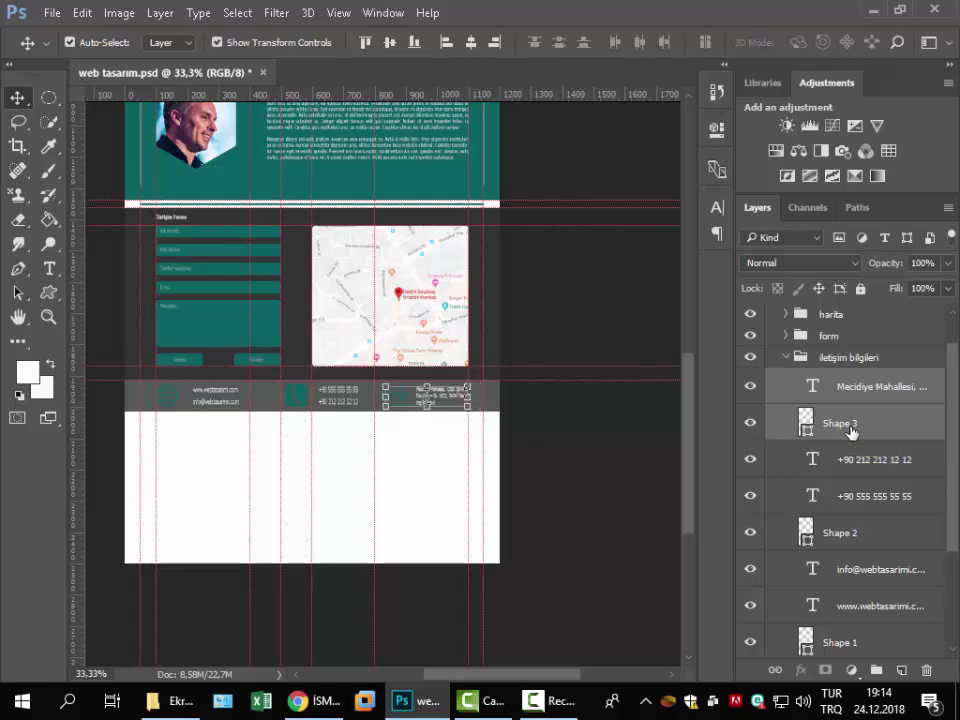
key(shift+Left)
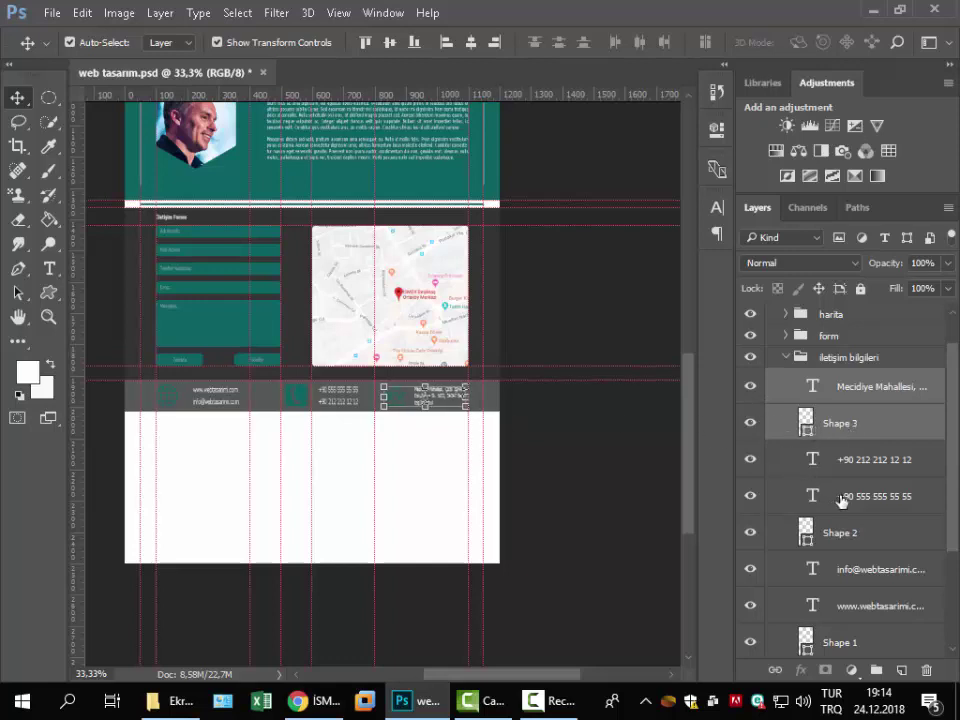
- Shift both phone numbers and phone icon Shape 2 slightly left
click(865, 464)
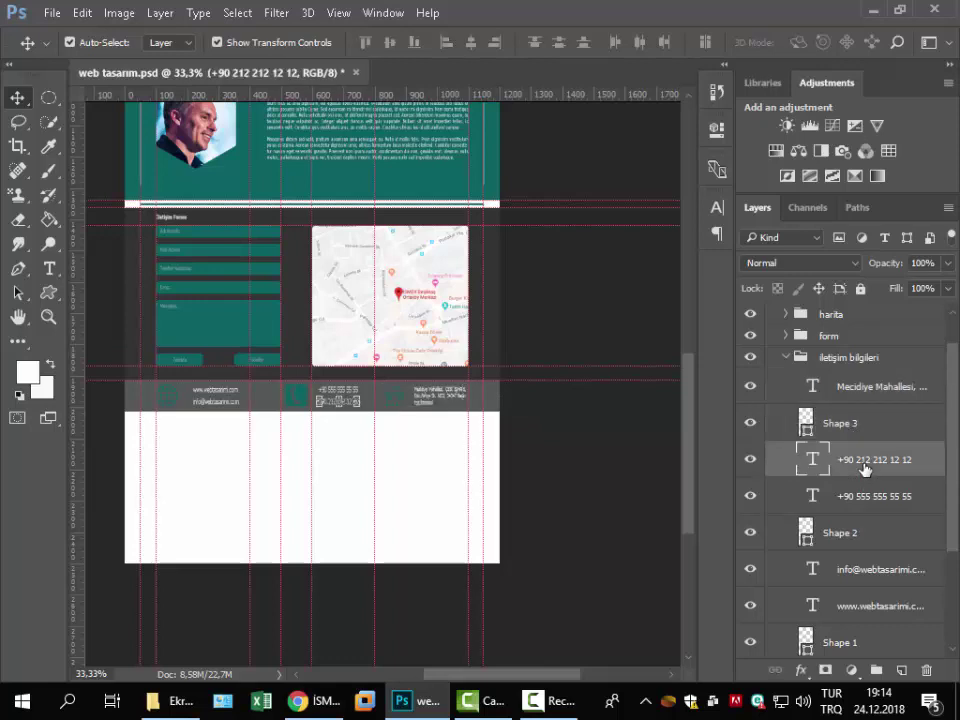
shift+click(866, 531)
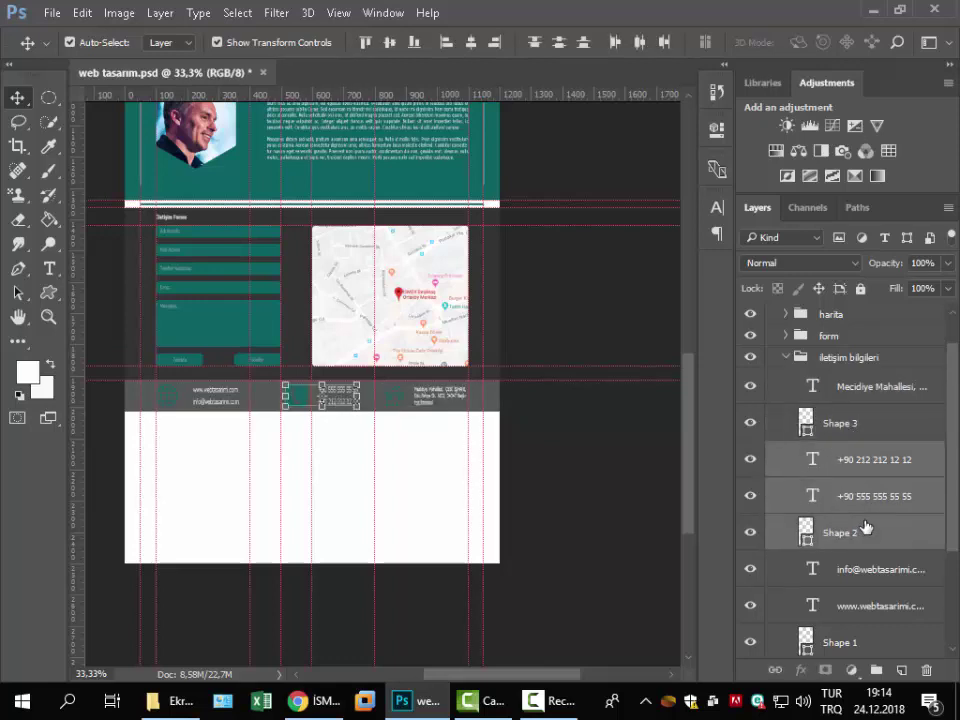
key(shift+Left)
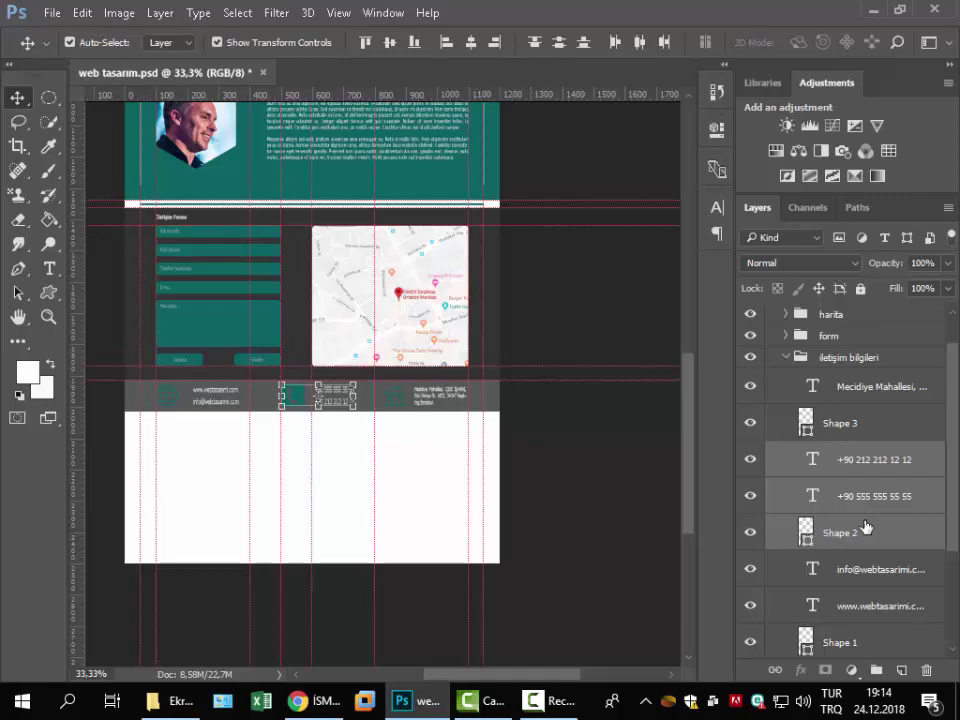
key(ctrl+plus)
key(ctrl+plus)
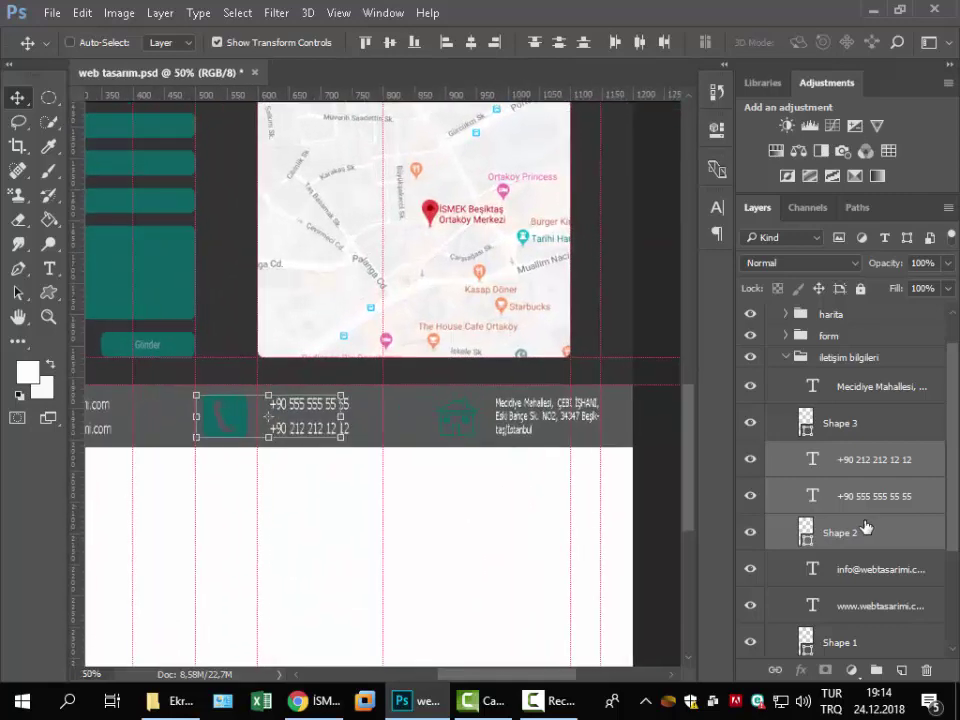
key(ctrl+plus)
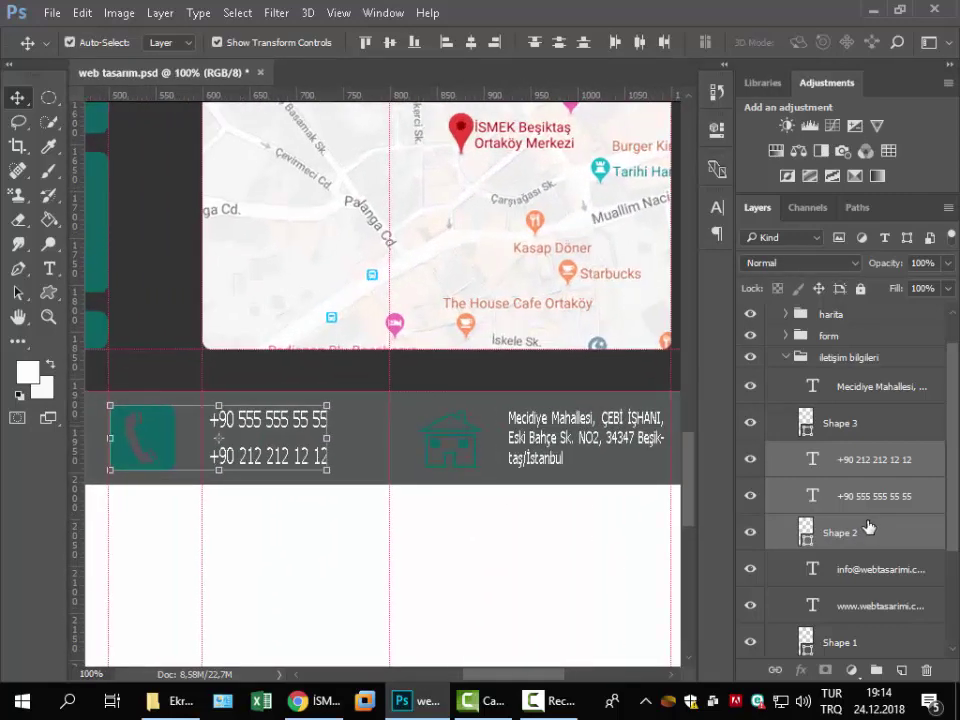
key(Left)
key(Left)
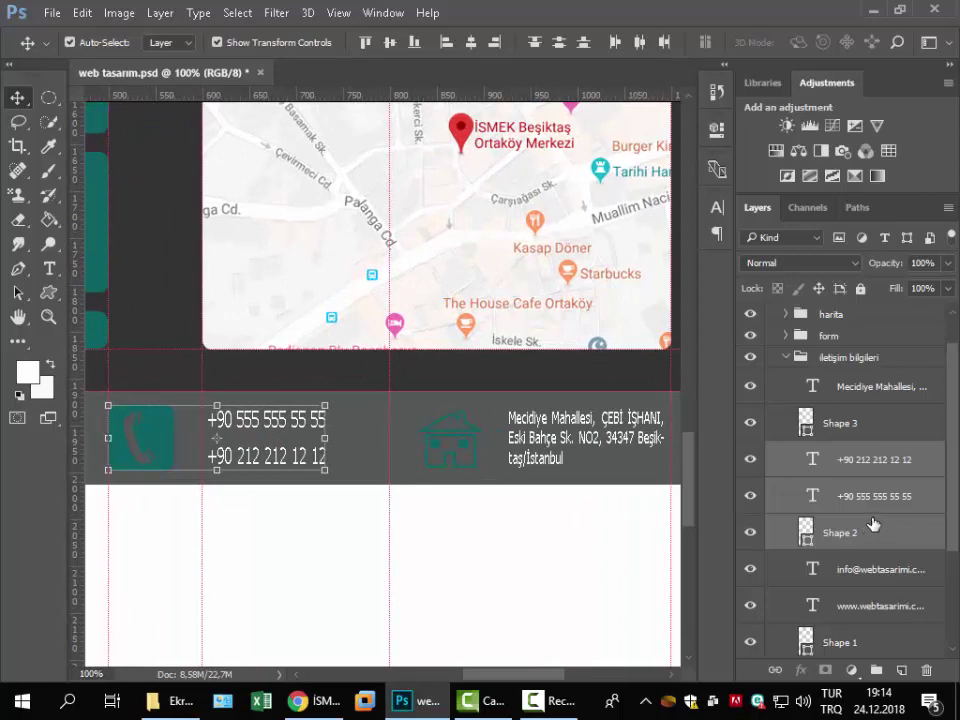
key(ctrl+minus)
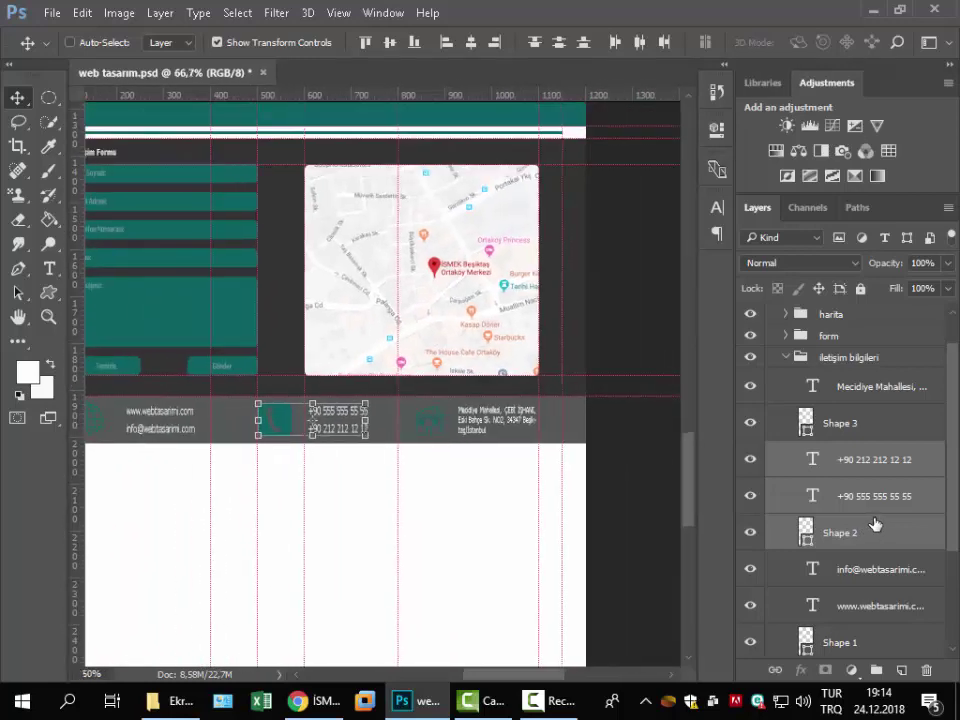
key(ctrl+minus)
key(ctrl+minus)
key(ctrl+minus)
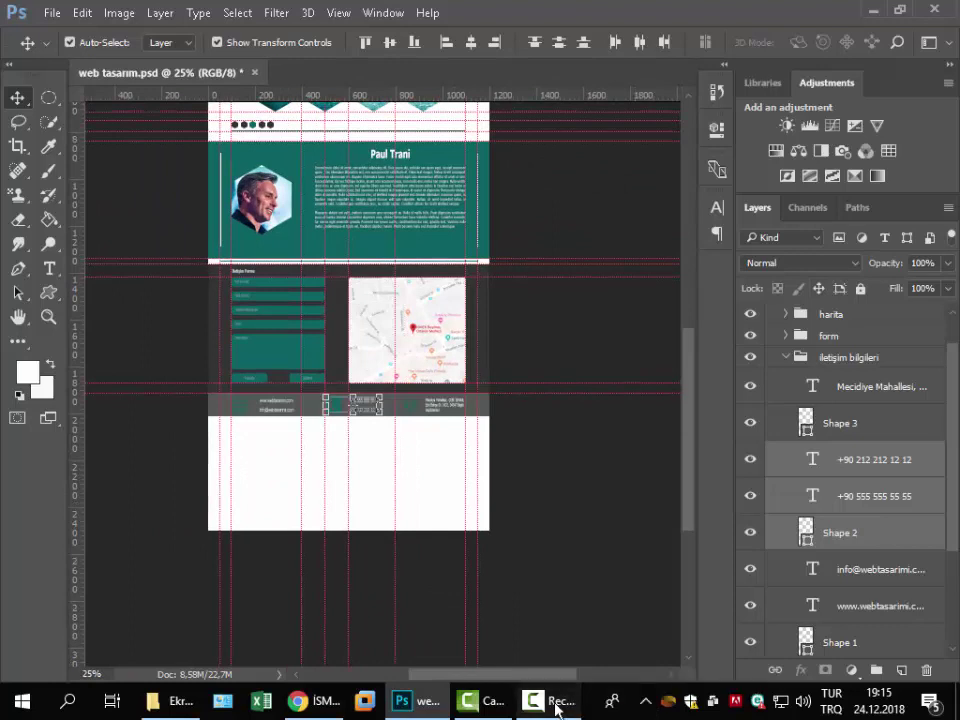
- Move the ekip group below SİLİDER and the iletişim bölümü group below ekip
click(553, 703)
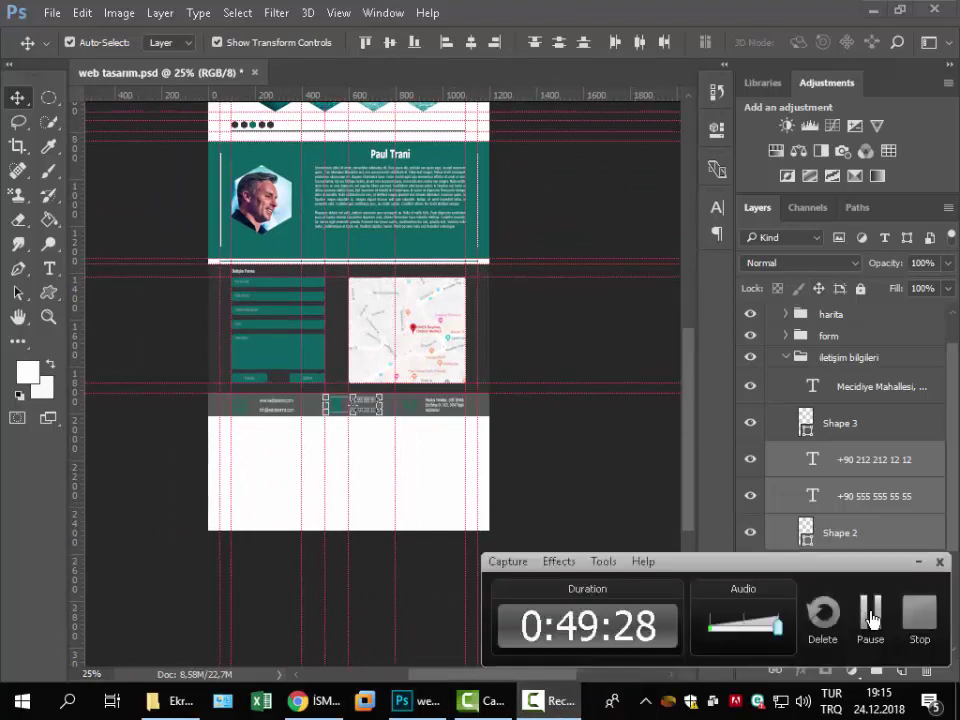
click(872, 612)
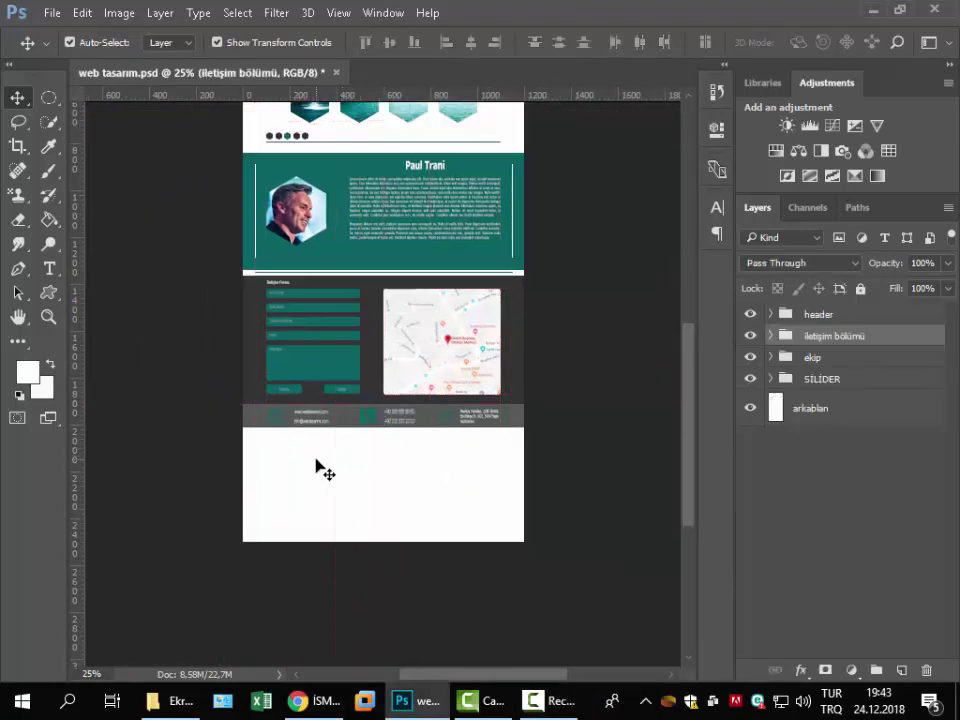
key(ctrl)
key(ctrl)
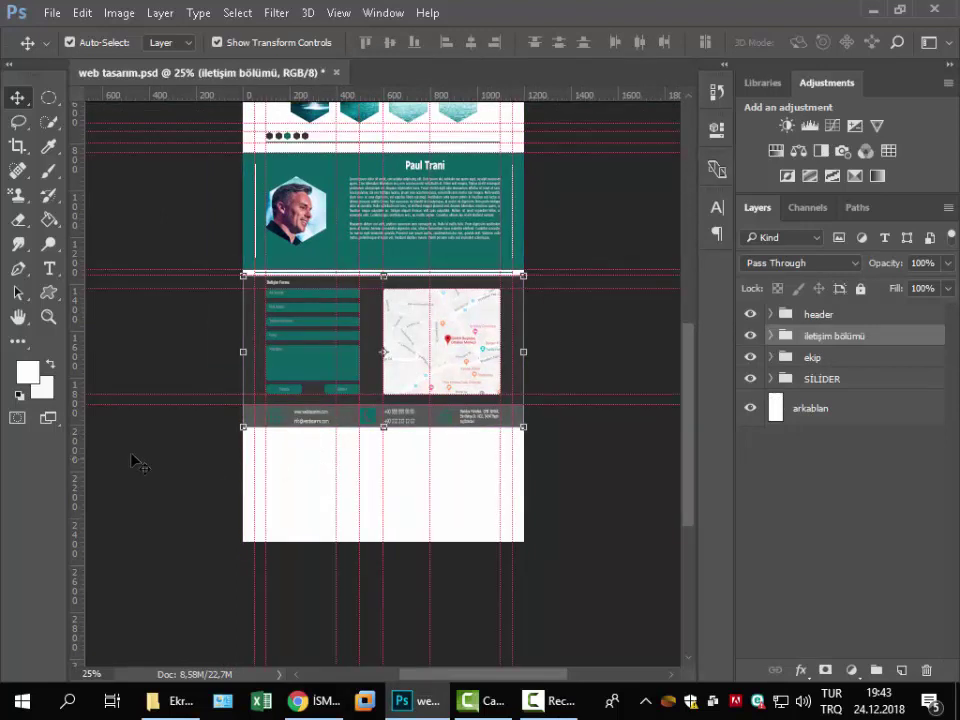
click(820, 360)
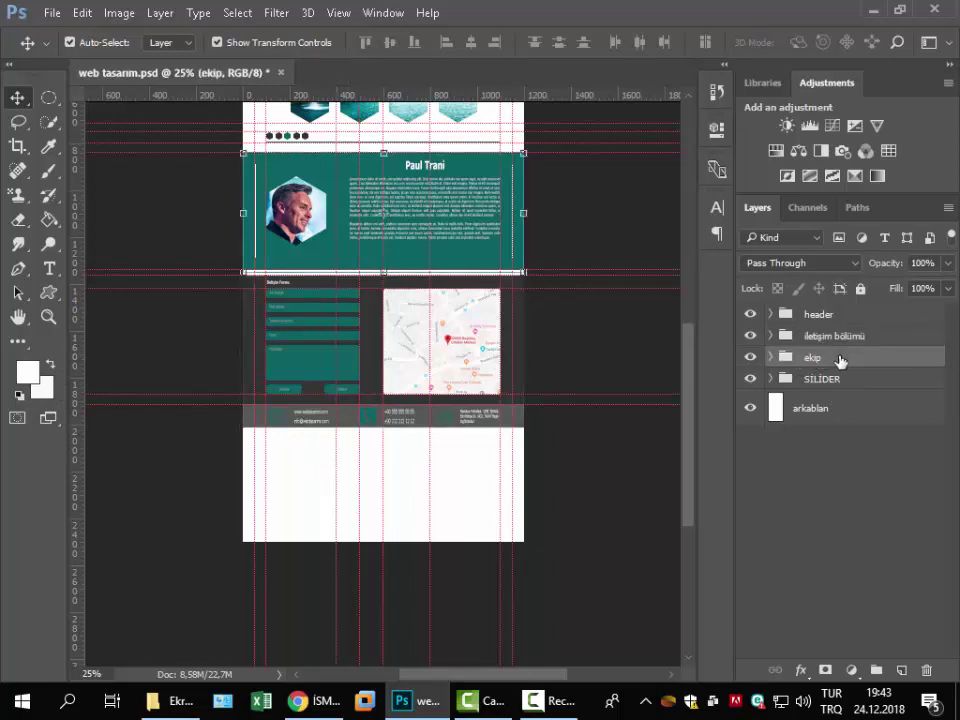
drag(840, 360, 864, 400)
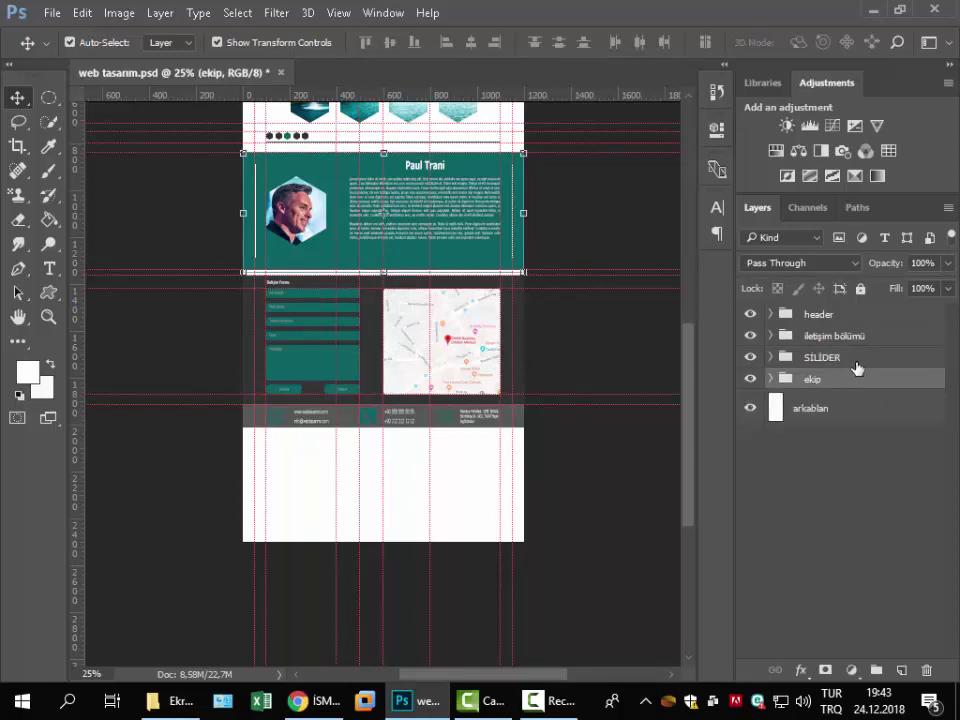
drag(853, 335, 864, 388)
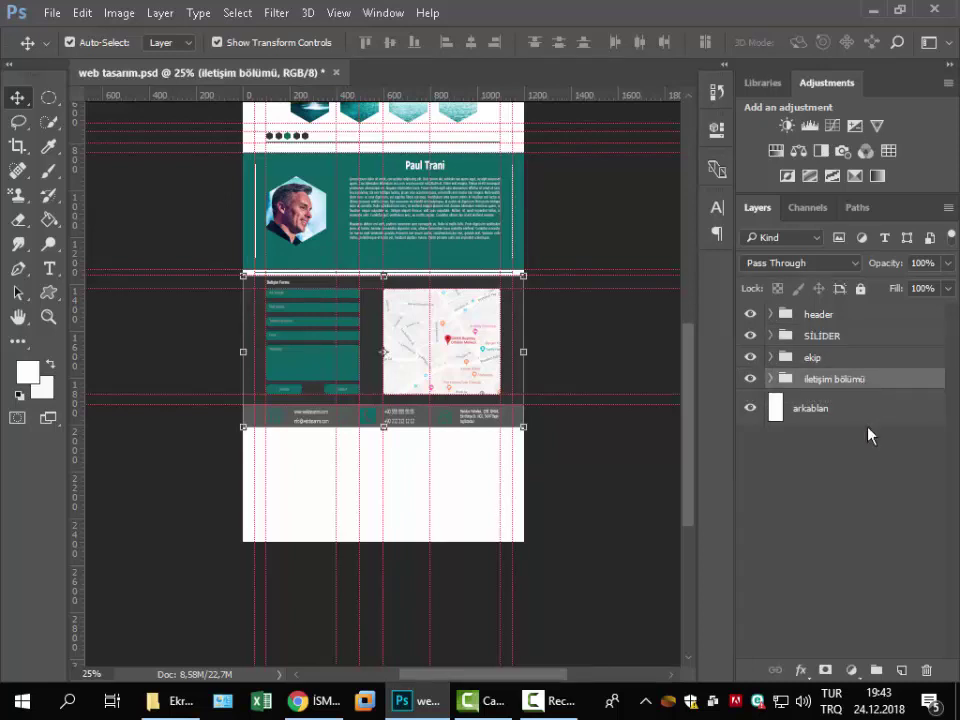
- Create a group above arkablan, name it 'footer', and add an empty Layer 2 inside
click(857, 404)
click(876, 670)
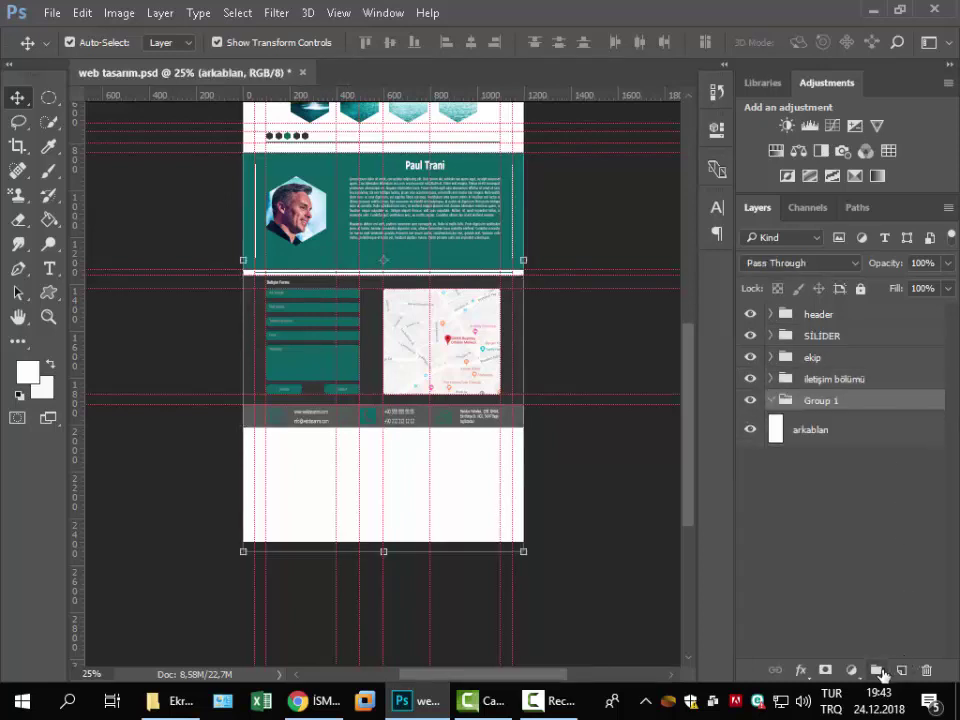
double_click(821, 402)
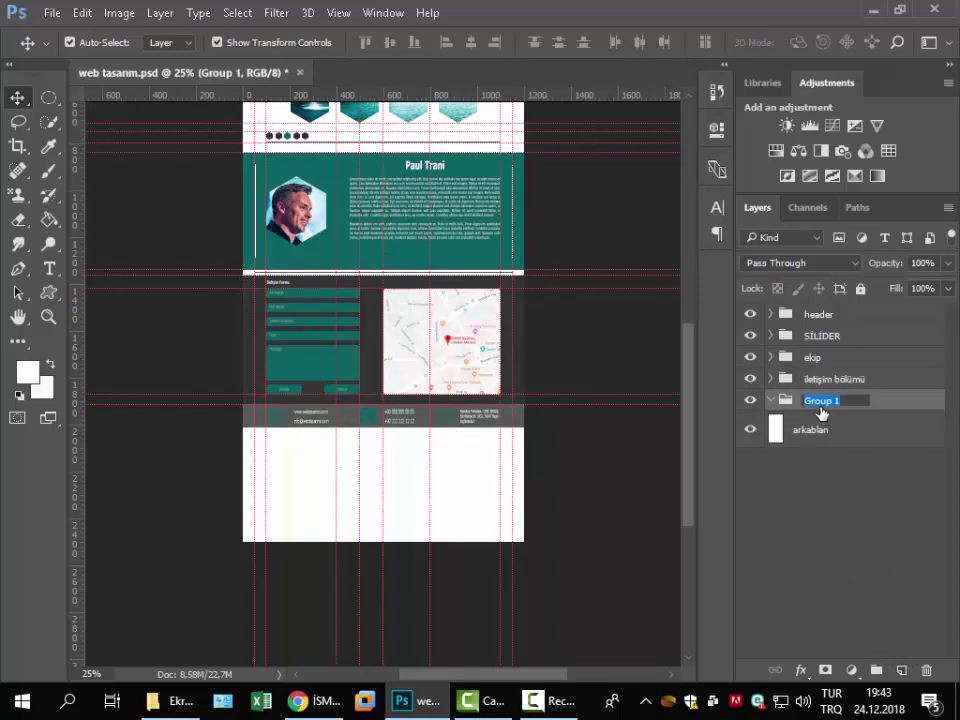
text(a)
click(863, 424)
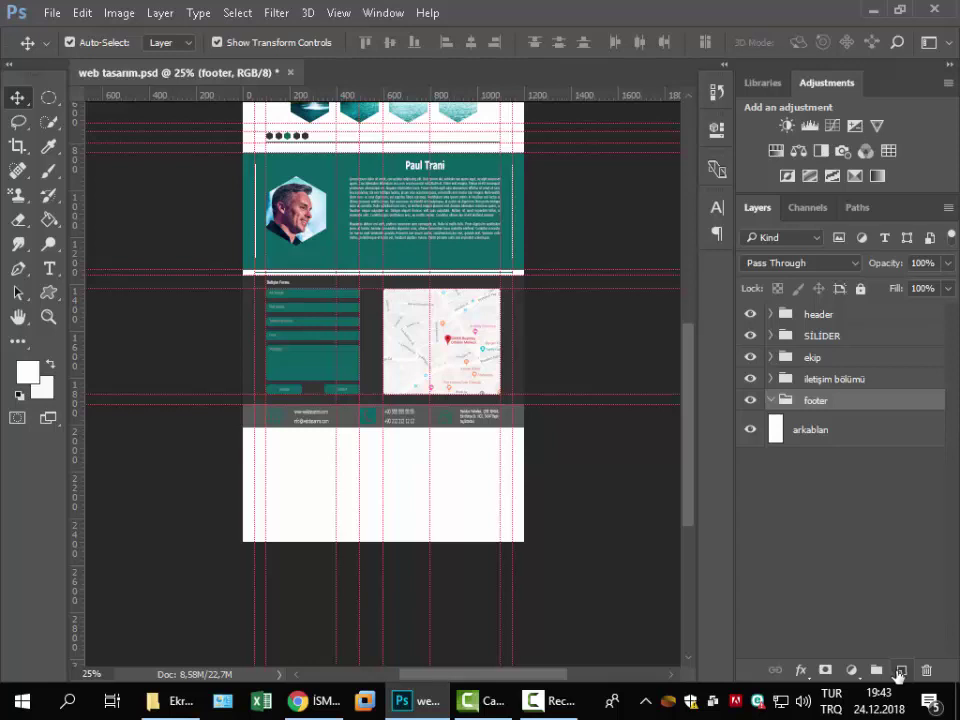
click(898, 670)
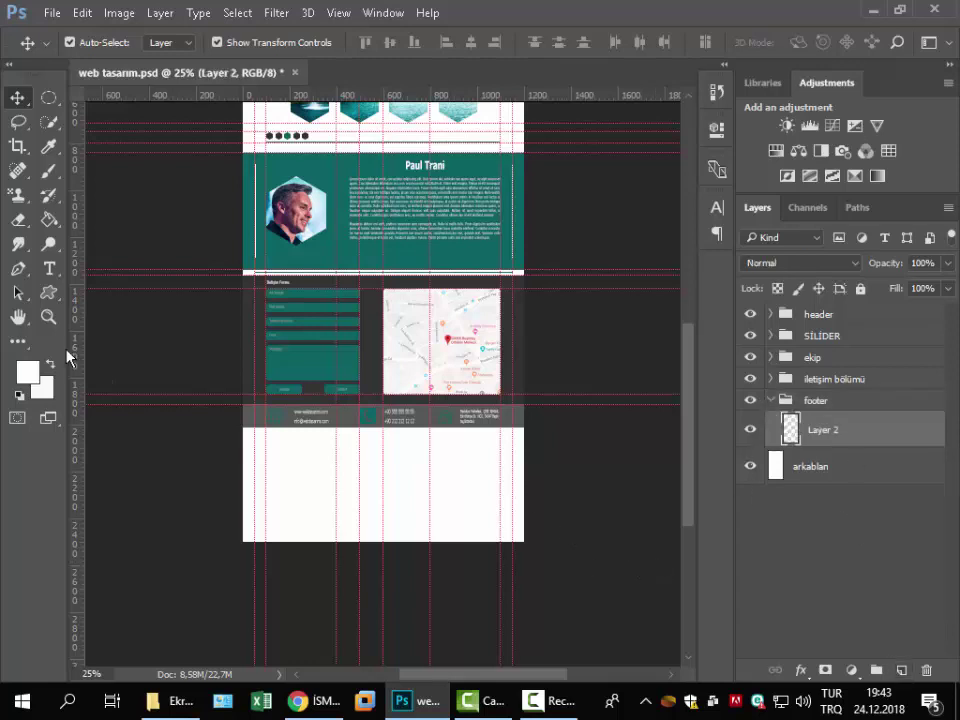
- Draw a wide rectangle below the contact strip, 50 px high at x 0
click(48, 292)
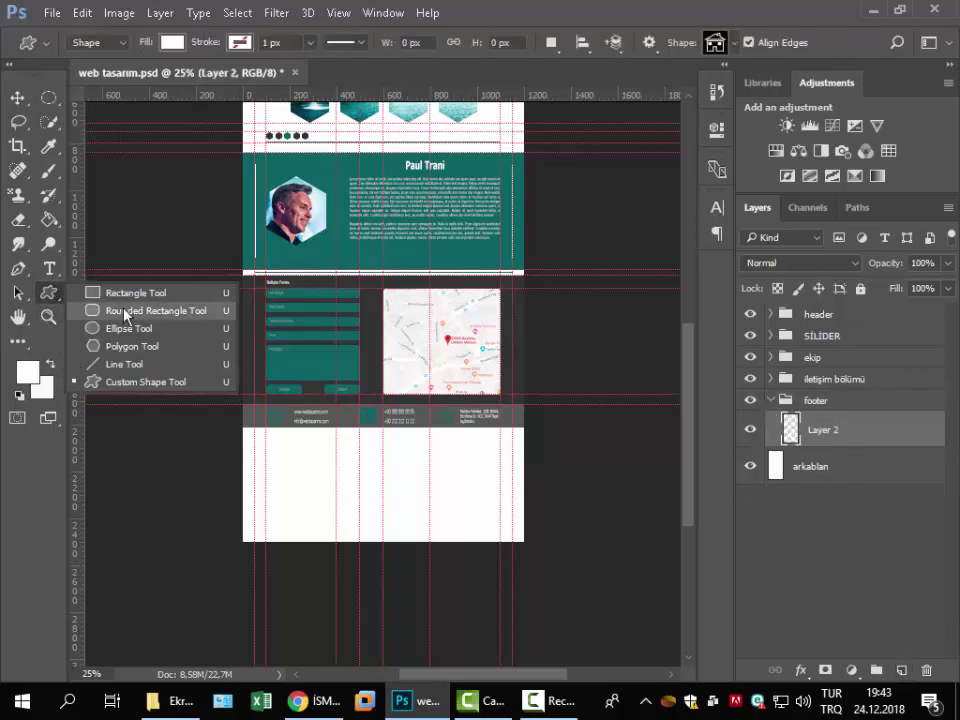
click(124, 294)
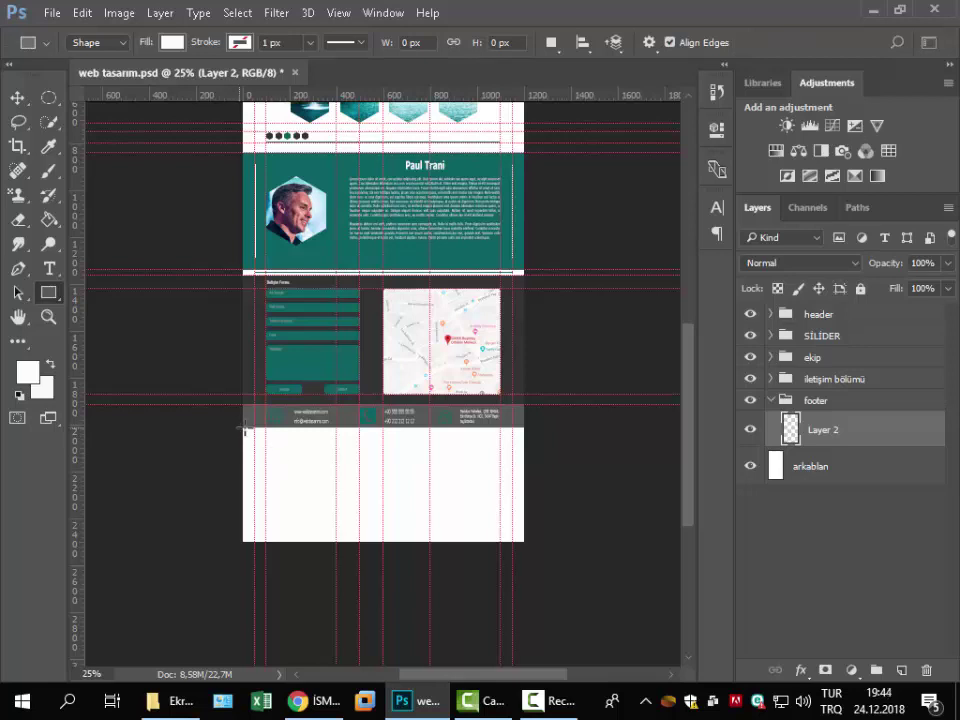
mouse_move(244, 430)
mouse_down()
mouse_move(526, 480)
mouse_move(524, 452)
mouse_up()
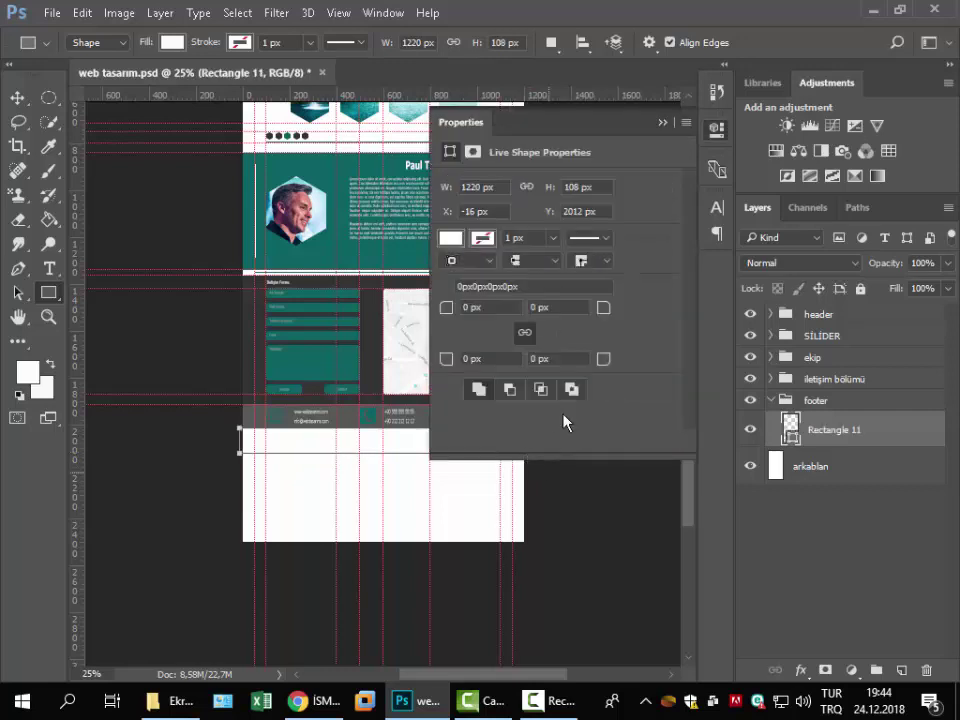
double_click(580, 186)
text(50)
click(477, 187)
text(1200)
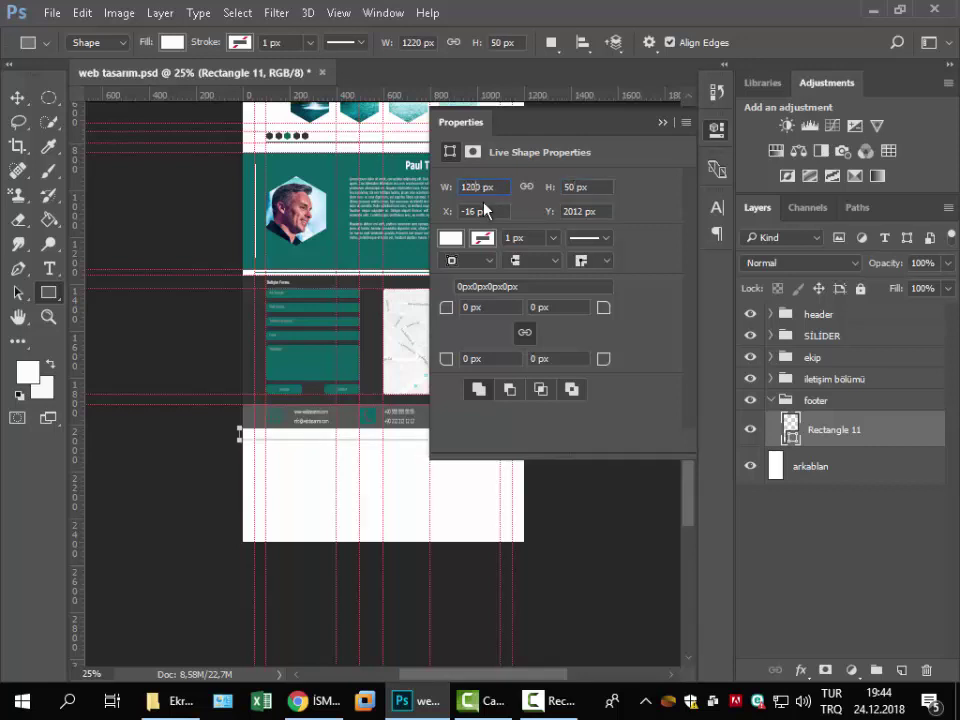
click(465, 211)
key(Up)
text(0)
key(Return)
- Fill the rectangle with dark grey #333333
double_click(790, 429)
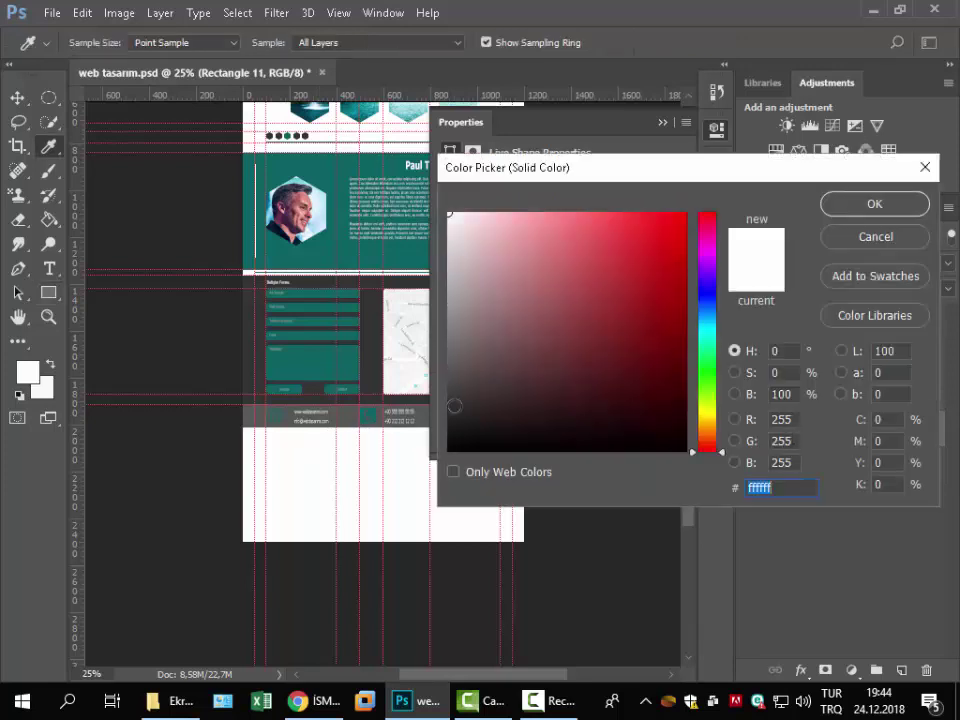
click(256, 336)
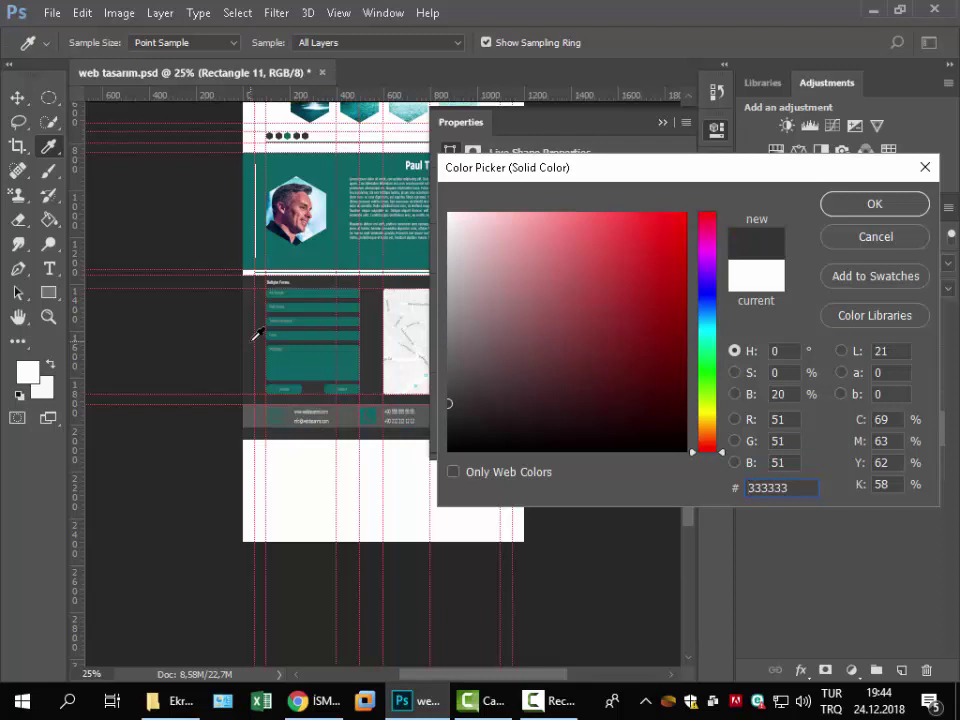
click(877, 206)
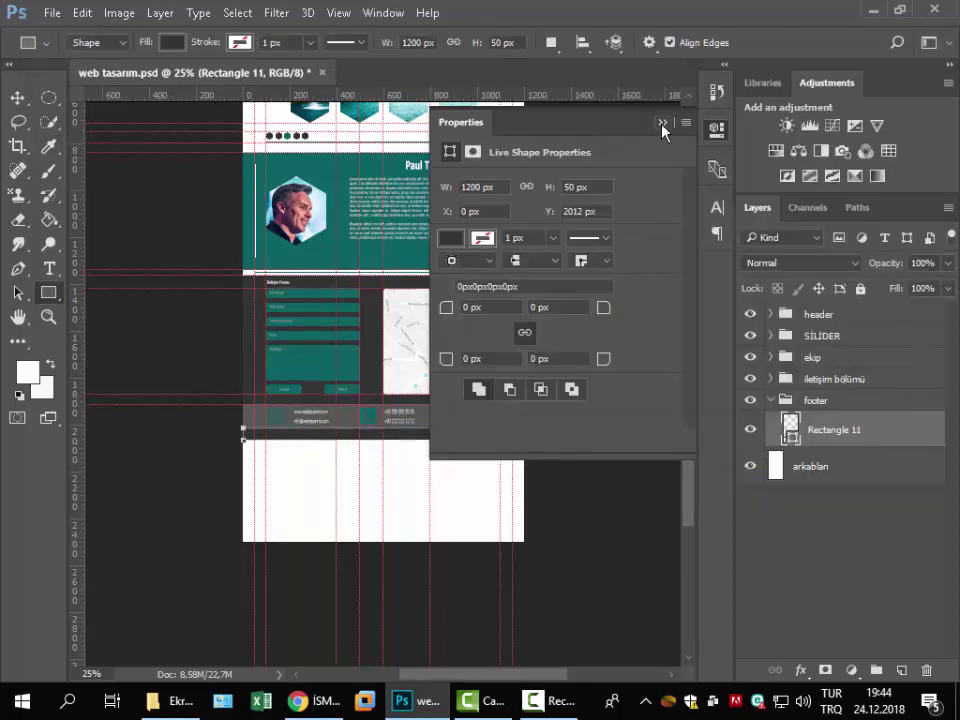
click(662, 128)
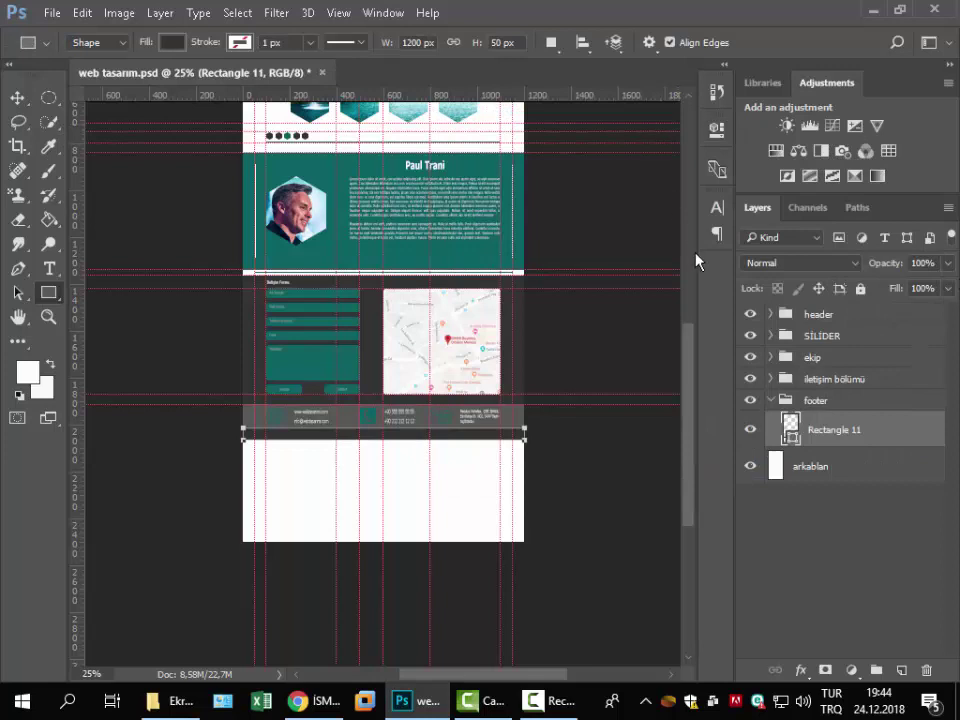
click(716, 130)
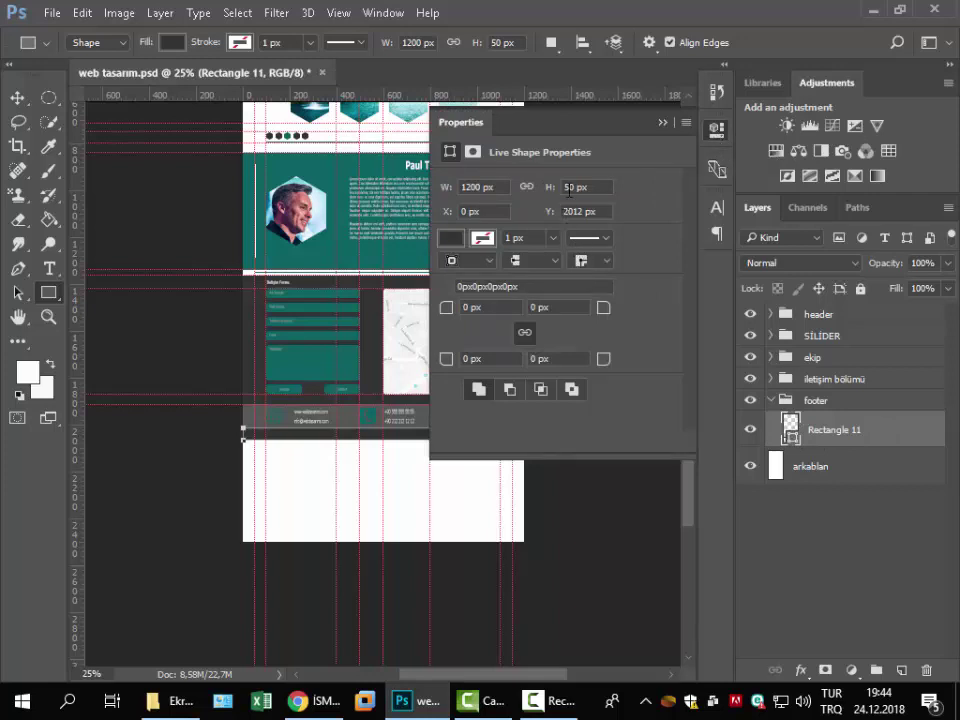
- Set the rectangle's height to 100 px and zoom the footer to 66.7%
double_click(573, 187)
text(1)
text(0)
key(Return)
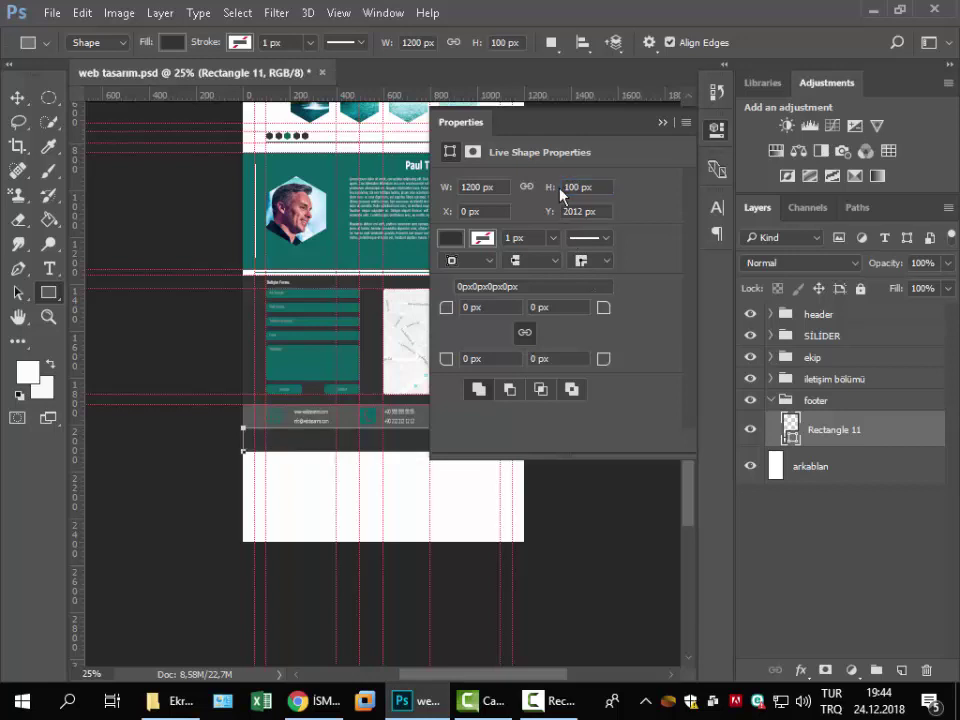
click(661, 122)
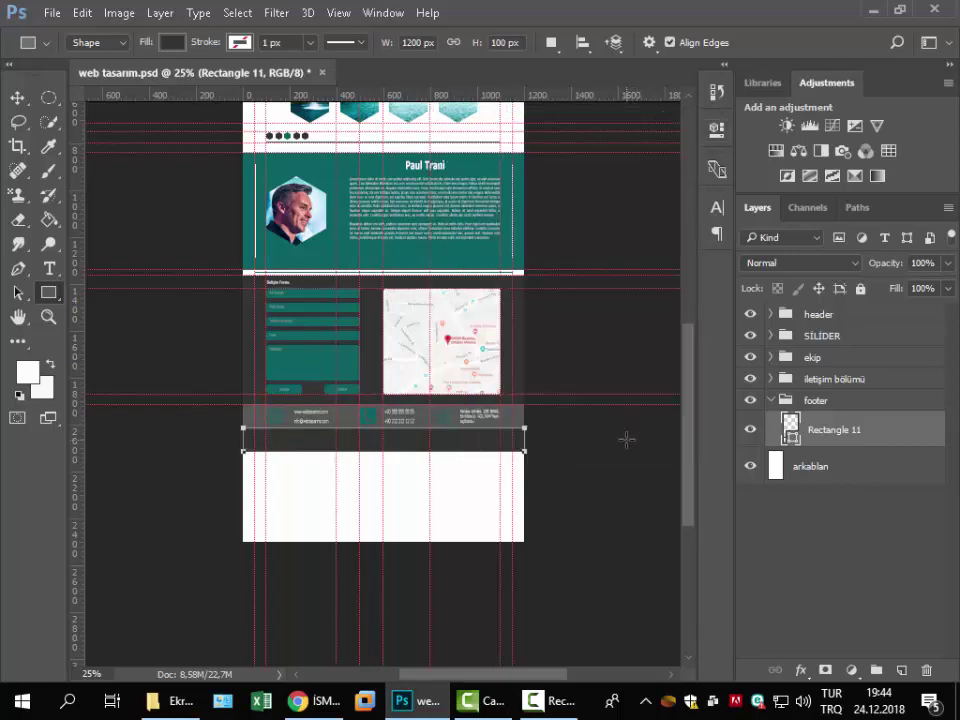
key(ctrl+plus)
key(ctrl+plus)
key(ctrl+plus)
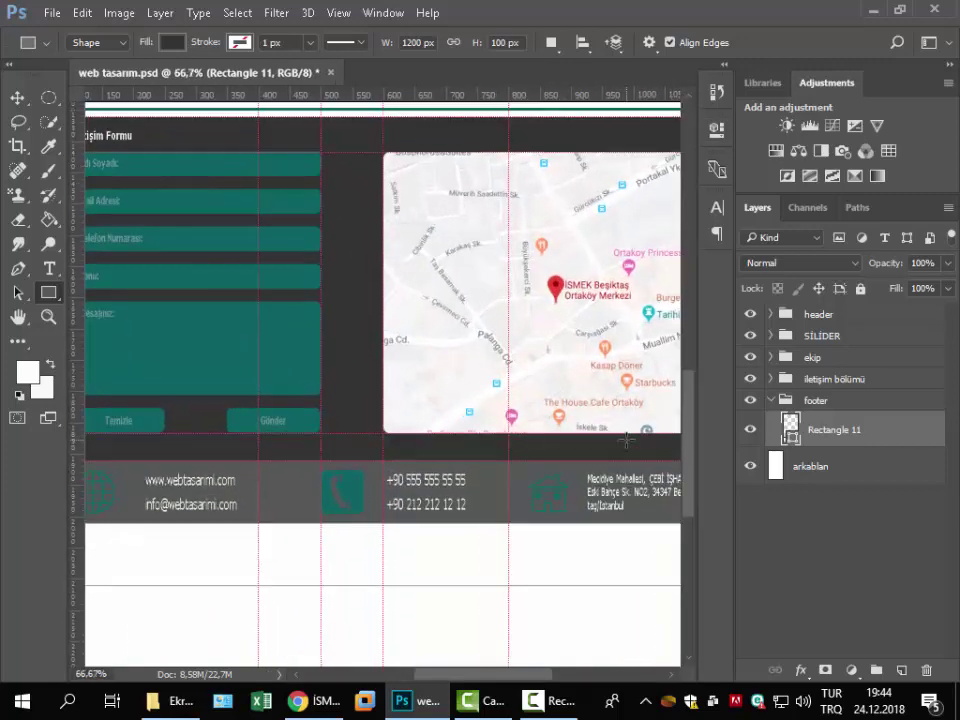
mouse_move(514, 681)
mouse_down()
mouse_move(461, 681)
mouse_move(485, 681)
mouse_up()
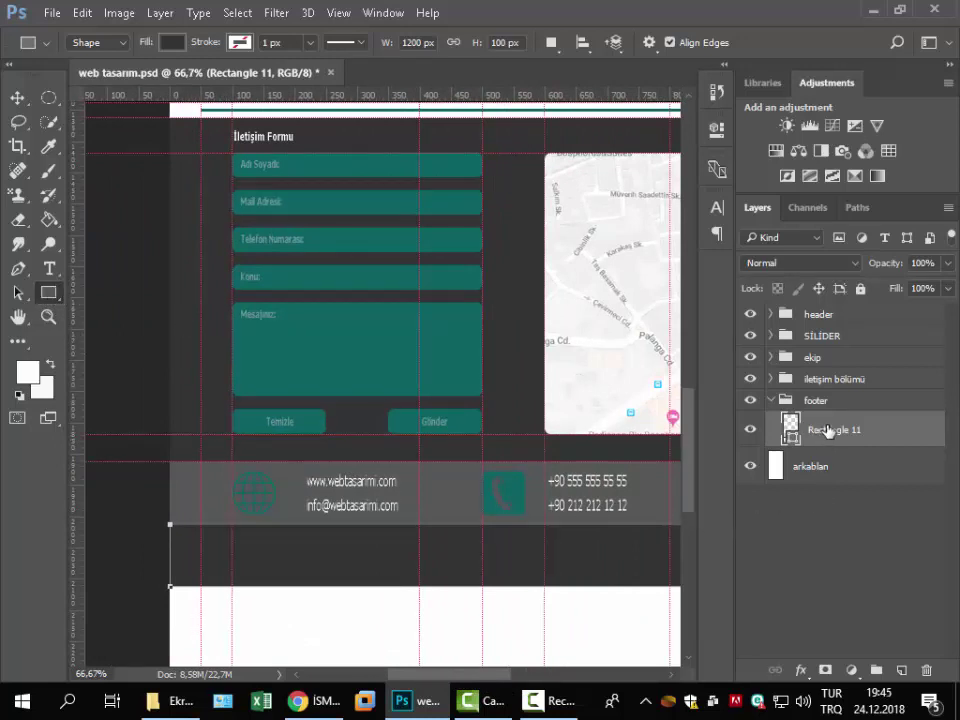
- Add a new layer and browse the Custom Shape library for the © symbol
key(ctrl+shift+alt+n)
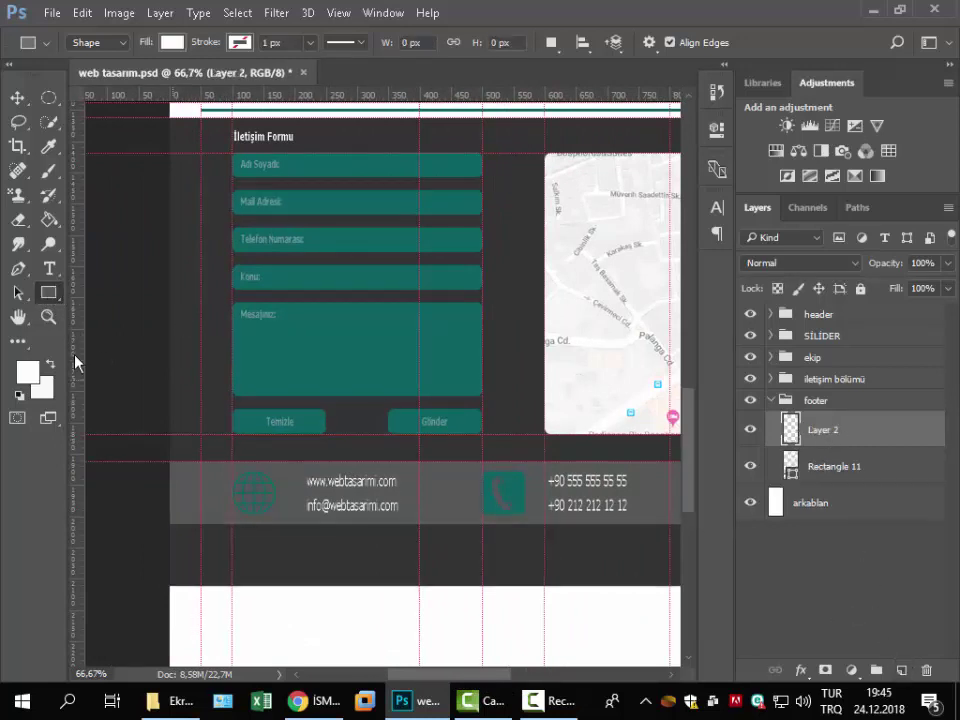
right_click(57, 296)
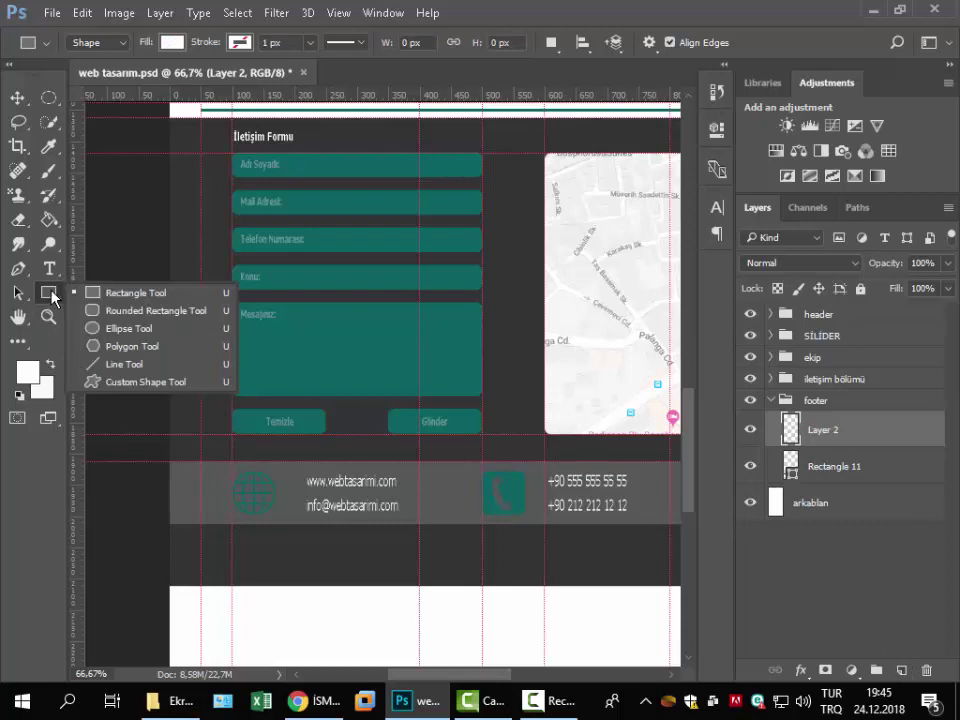
click(143, 386)
click(727, 42)
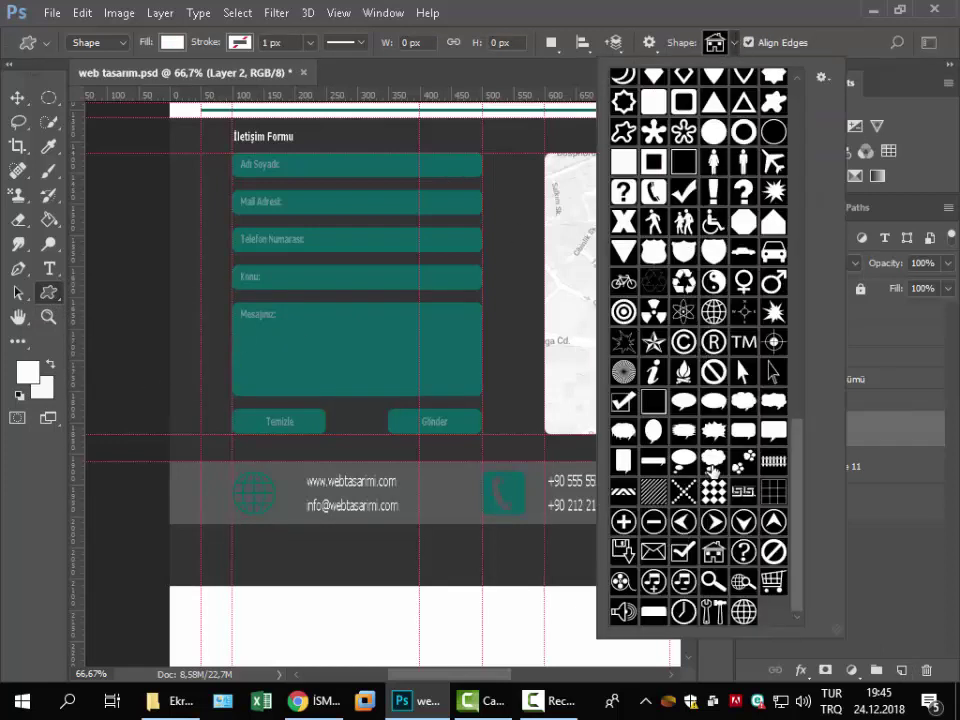
scroll(710, 475, up, 1)
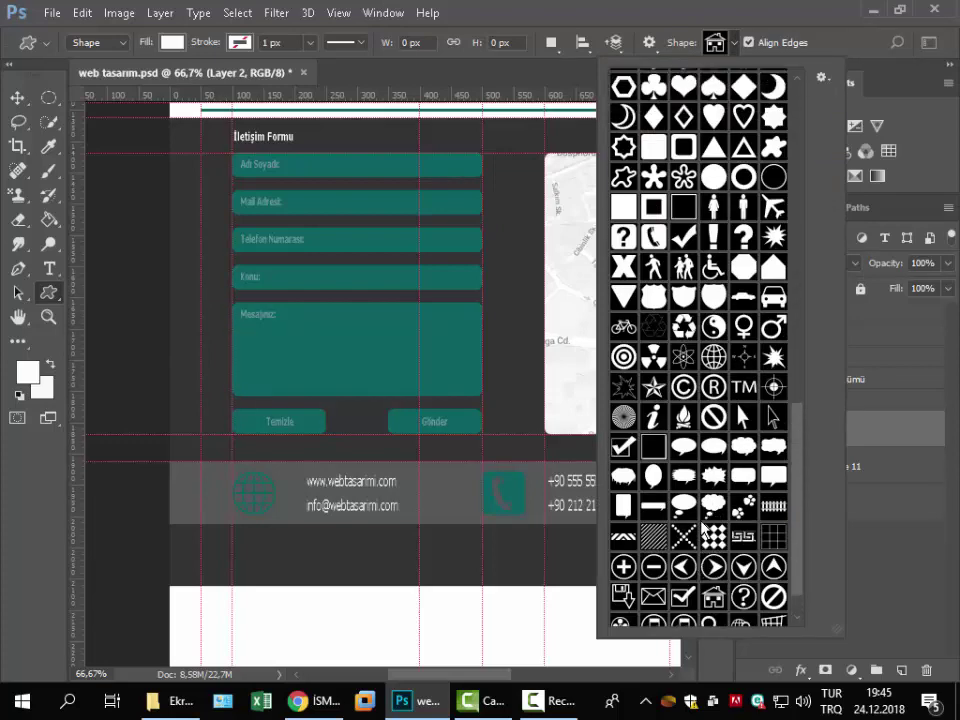
scroll(704, 524, up, 2)
scroll(704, 524, up, 5)
scroll(705, 525, up, 4)
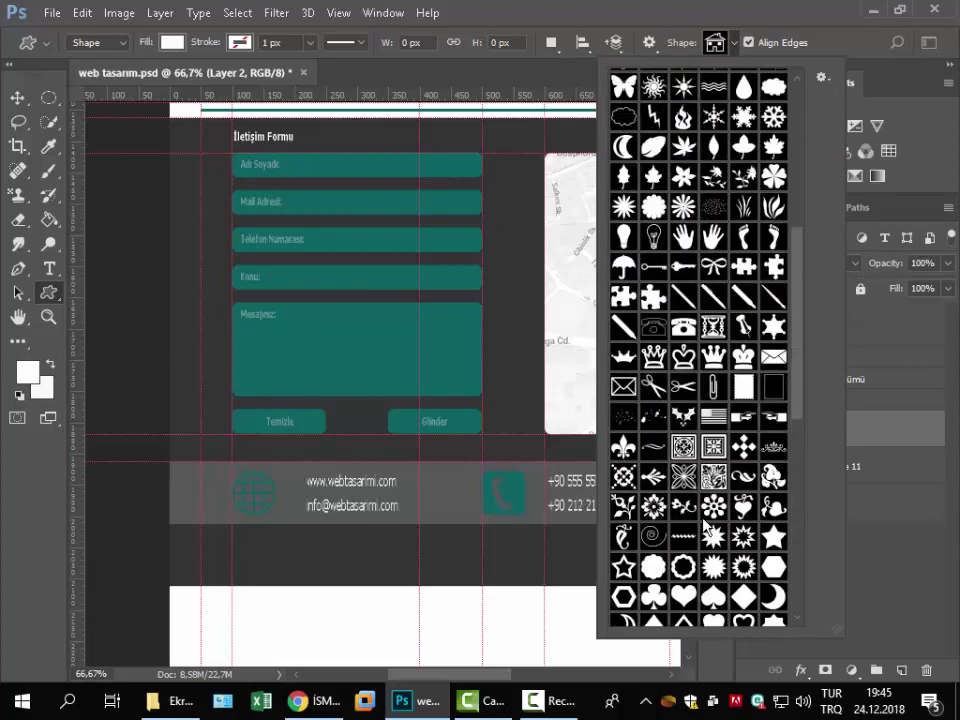
scroll(706, 525, up, 3)
scroll(706, 523, up, 5)
scroll(706, 523, up, 2)
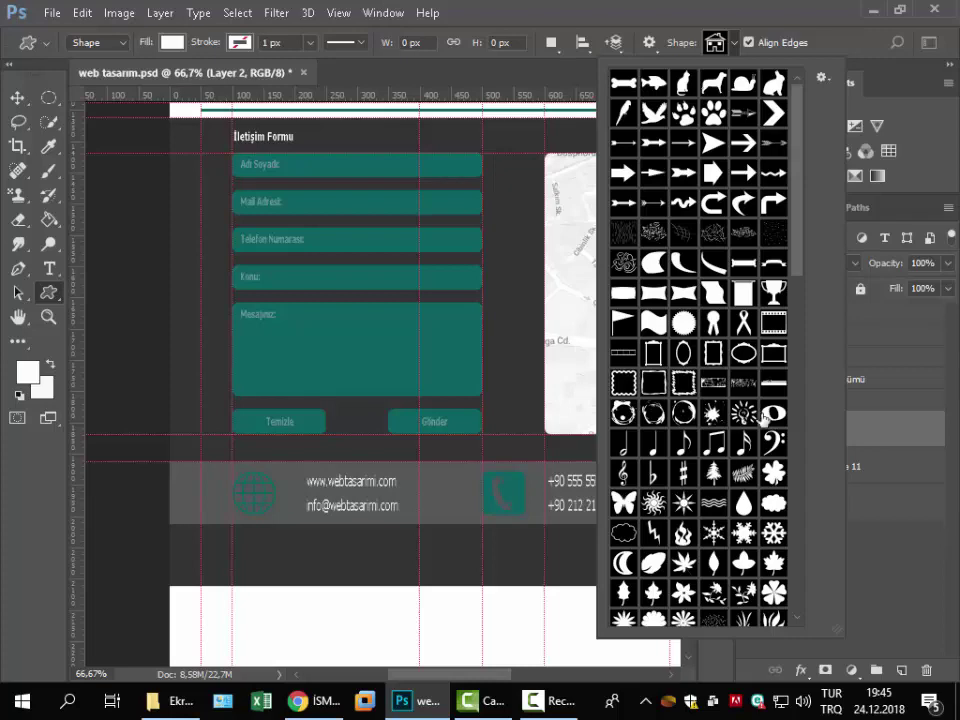
drag(797, 275, 818, 544)
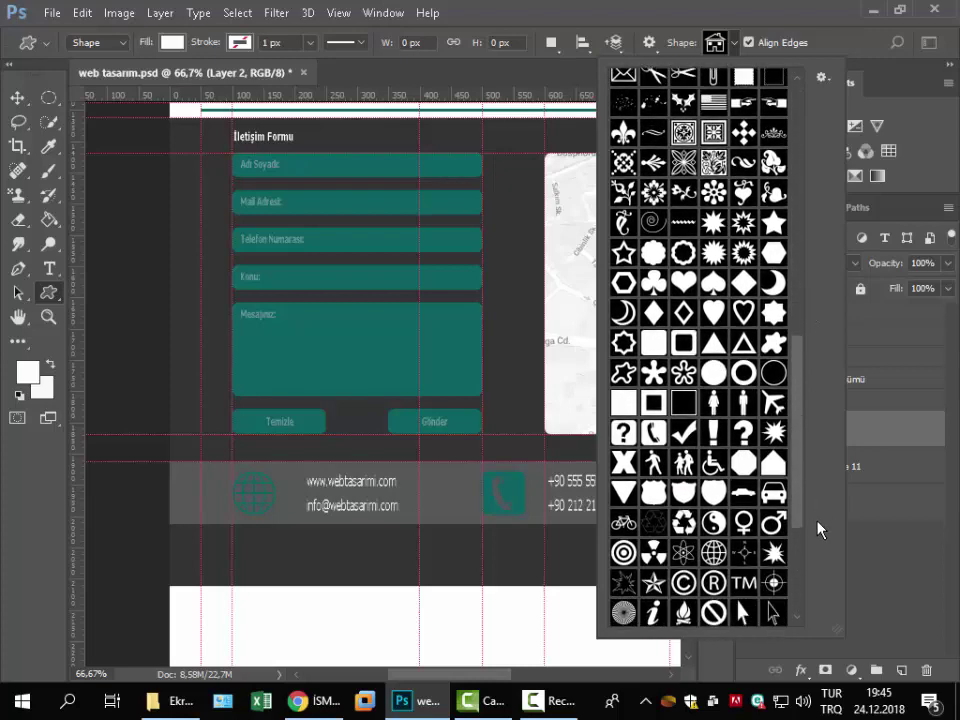
- Draw a white © symbol at the left end of the footer bar
click(683, 536)
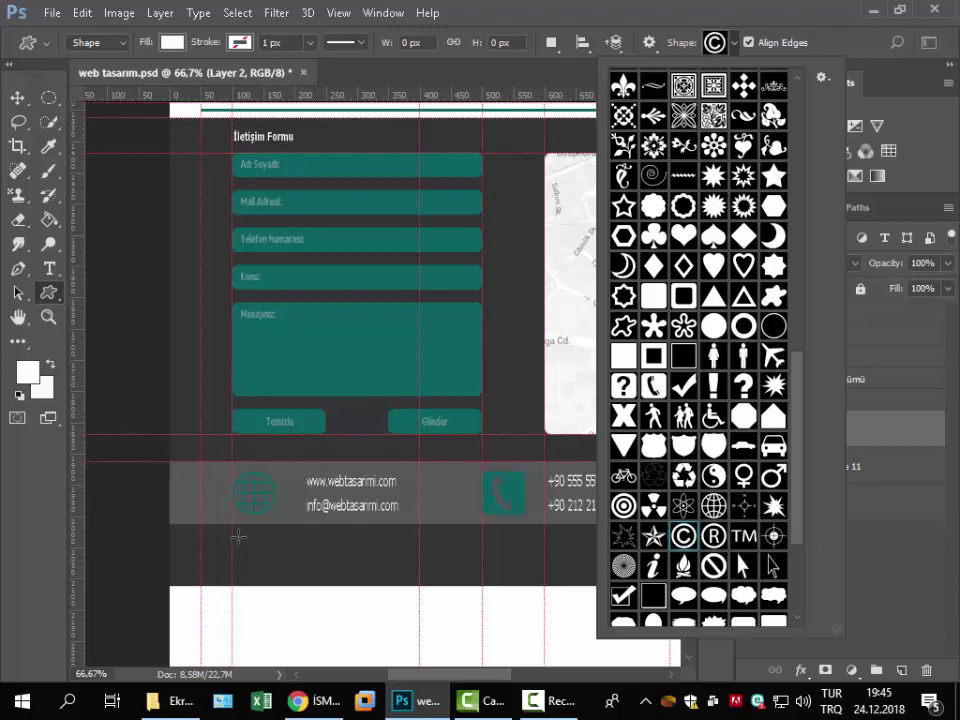
drag(236, 541, 287, 572)
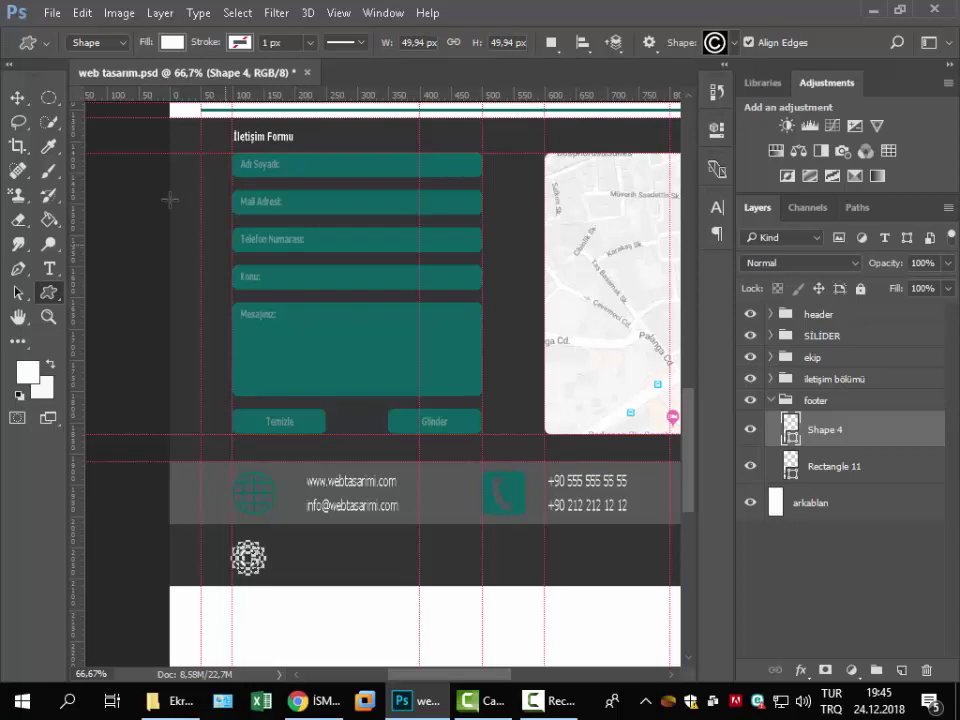
click(17, 97)
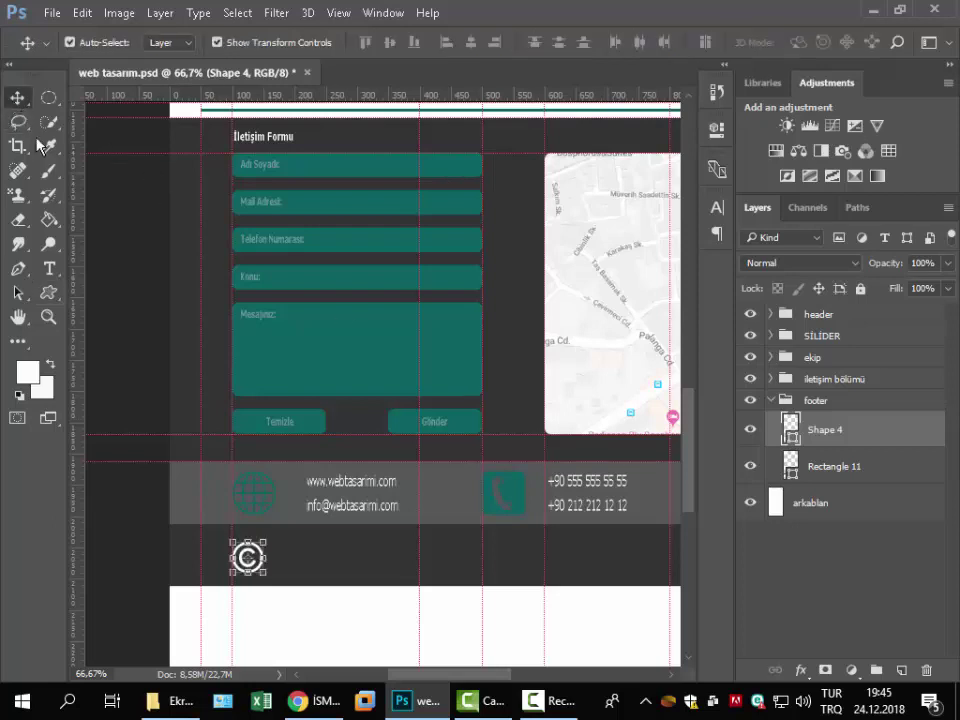
- Add the 'CopyRight 2018 Web Tasarımı' text line beside the © symbol
click(50, 270)
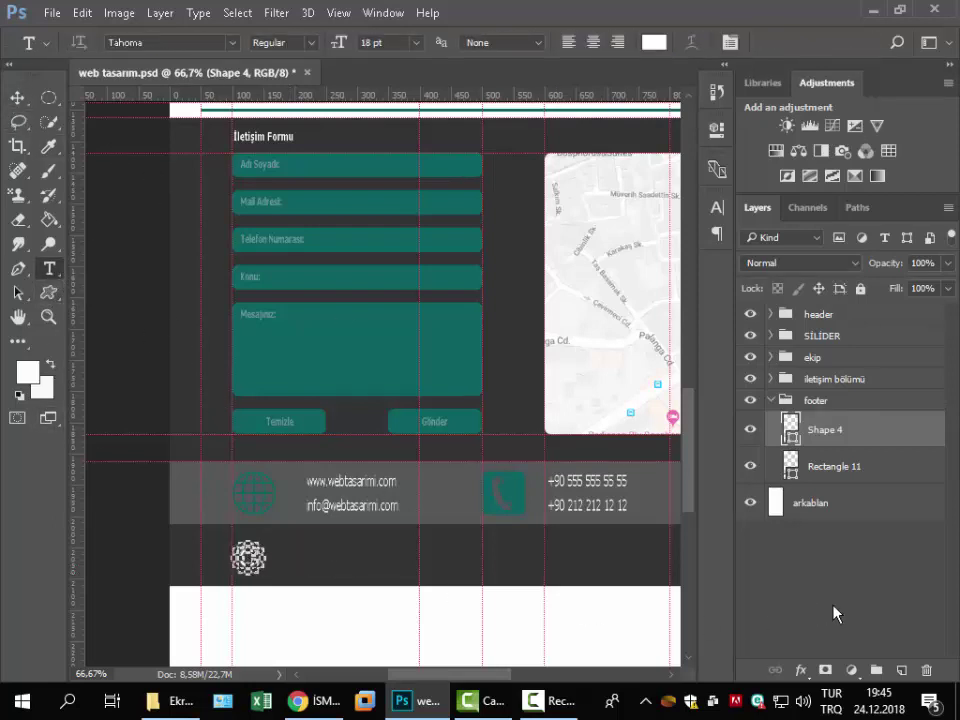
key(ctrl+v)
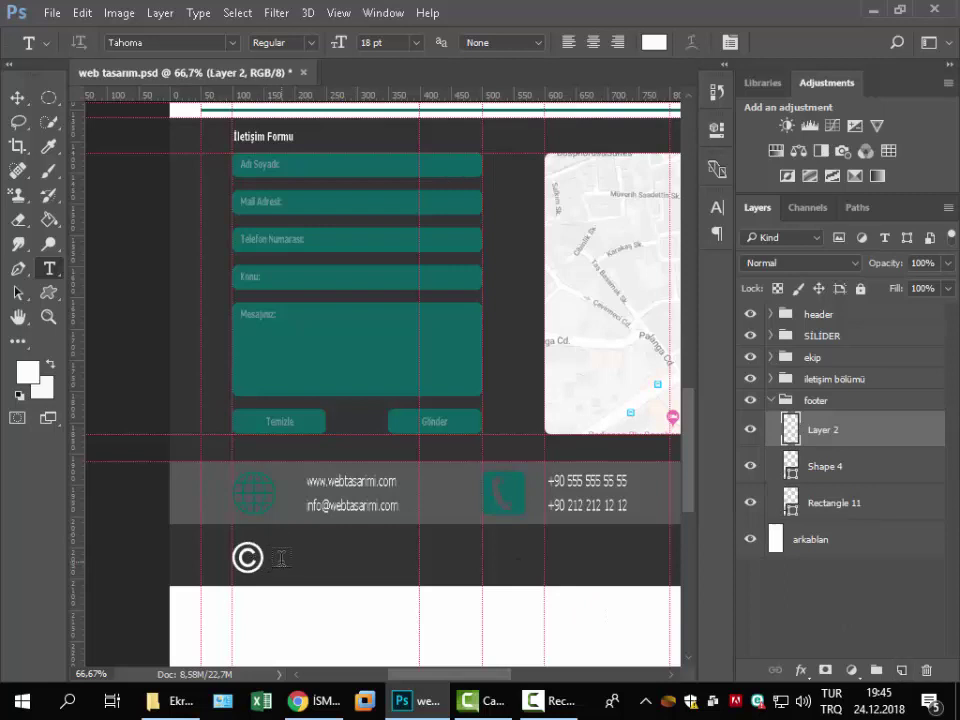
click(281, 558)
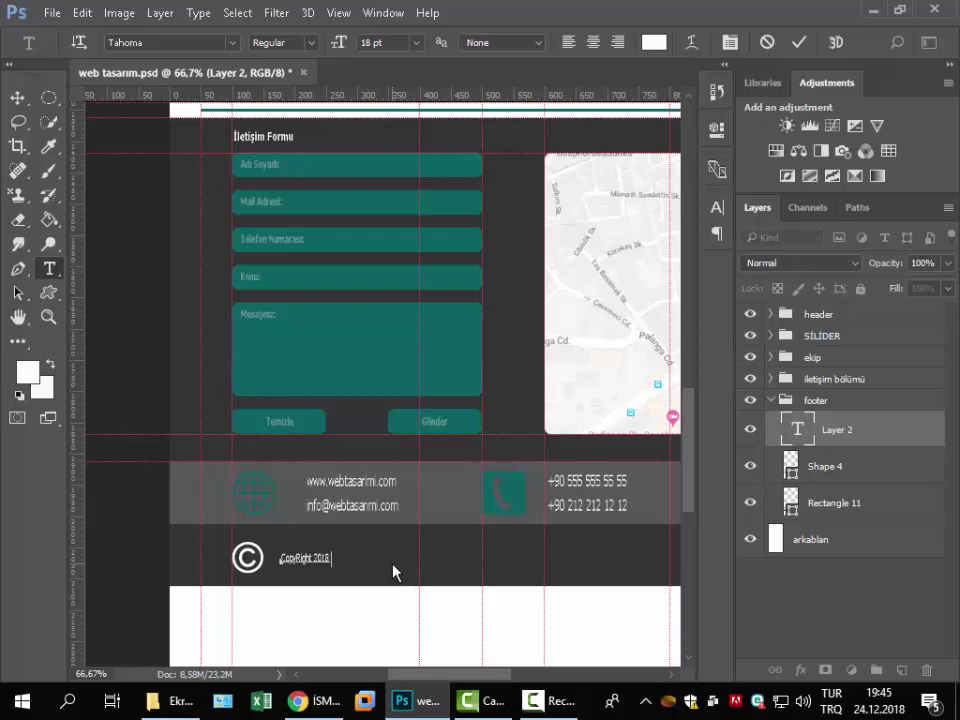
text(W)
text(eb)
text( Tasarım)
- Colour the words 'Web Tasarım' teal, sampled from the form box
drag(334, 557, 372, 558)
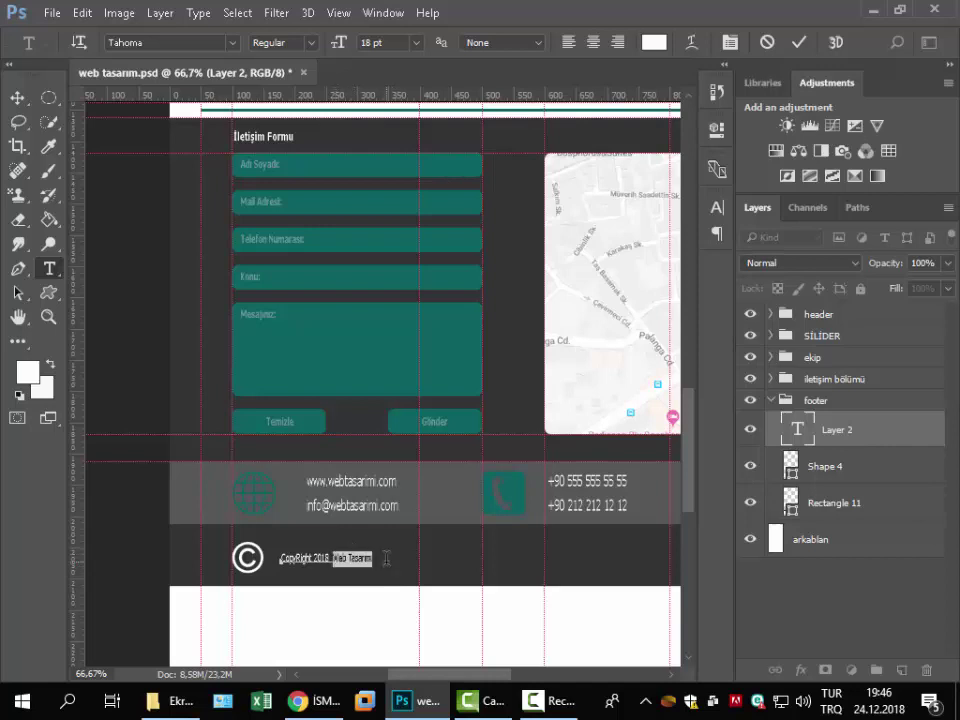
click(652, 42)
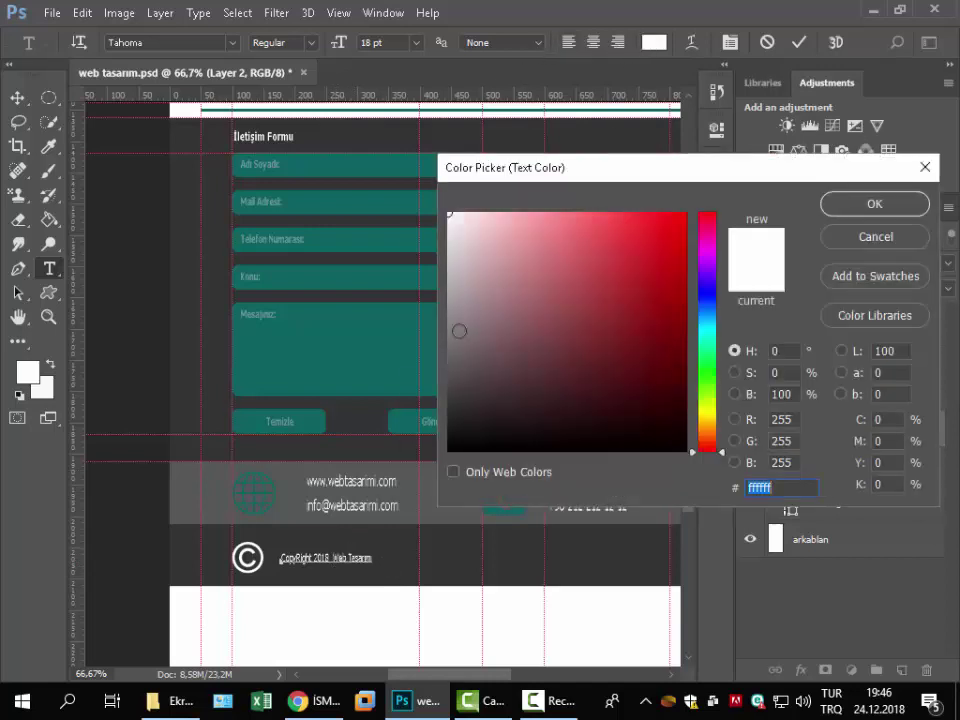
click(358, 362)
click(874, 204)
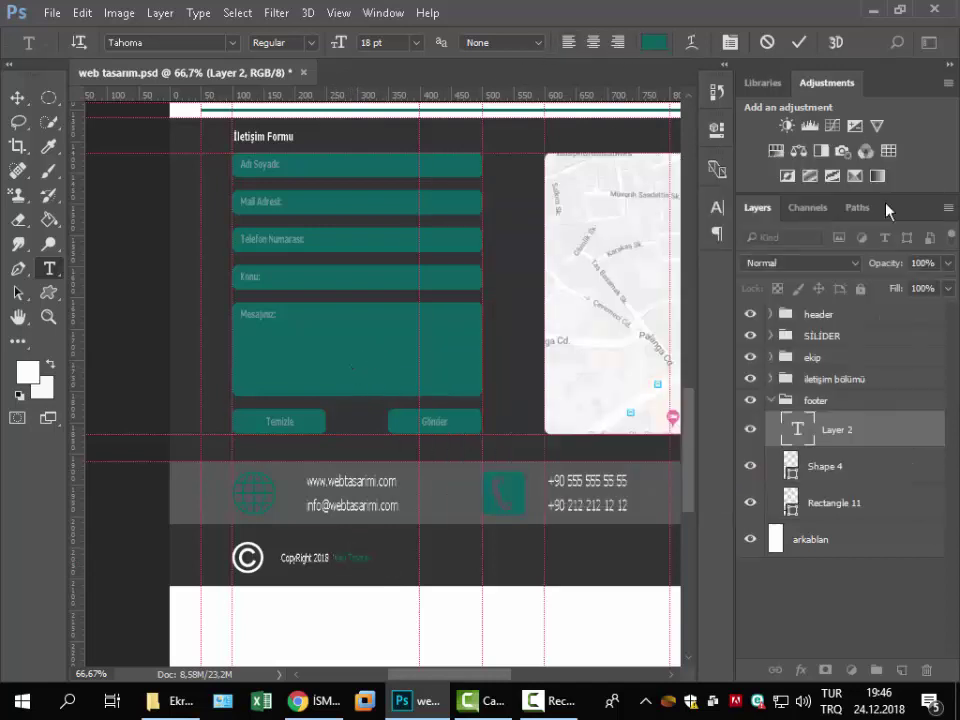
- Vertically centre the text with the footer bar, then select the © shape layer
click(18, 98)
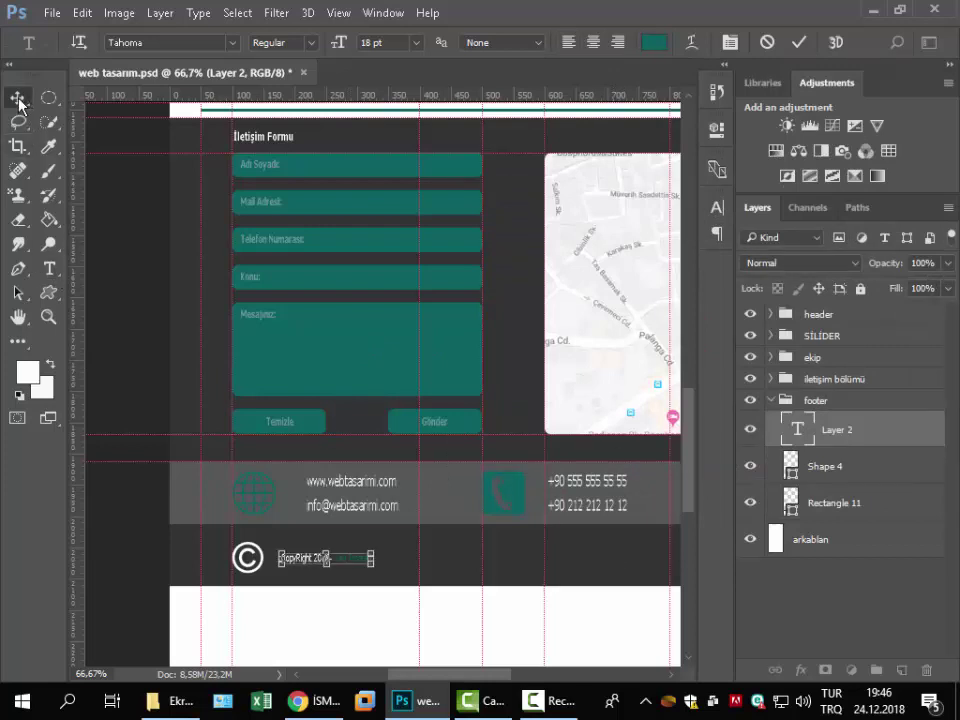
ctrl+click(881, 506)
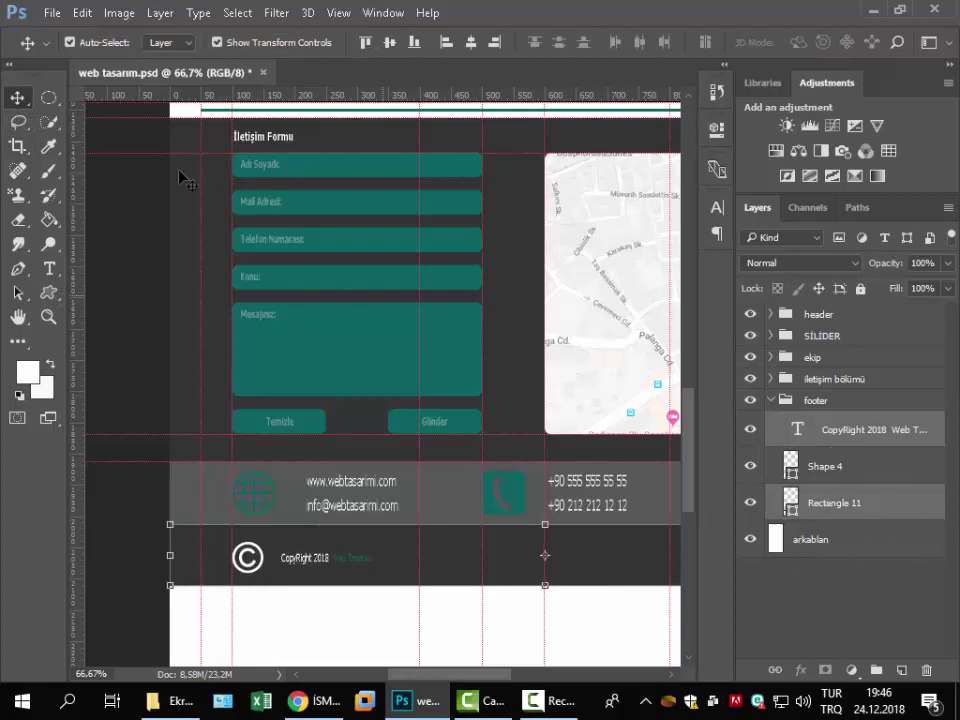
click(395, 46)
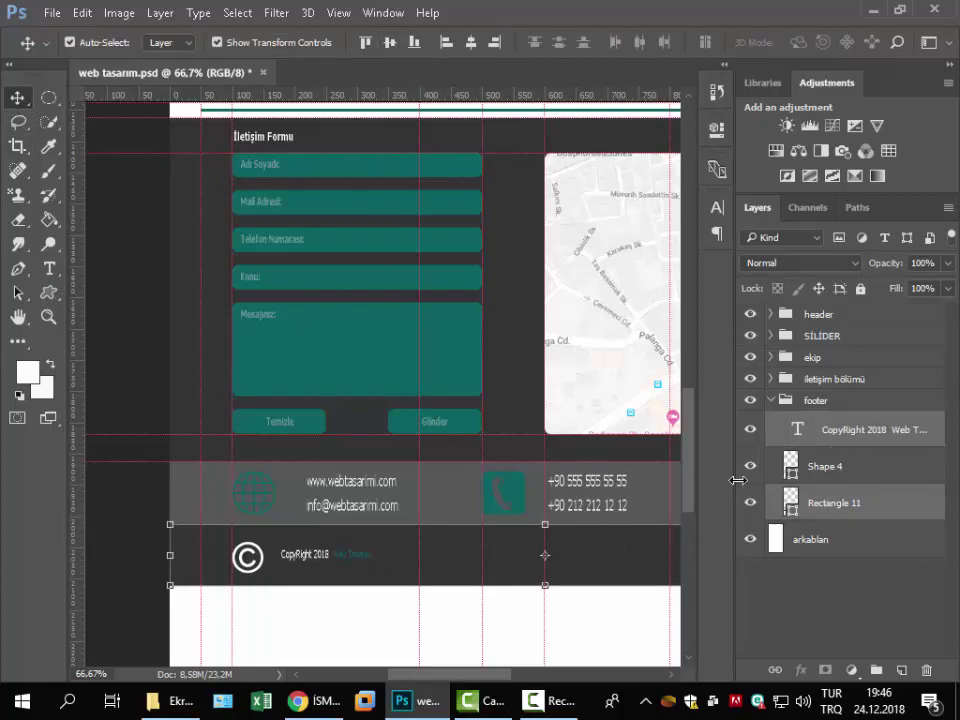
click(850, 430)
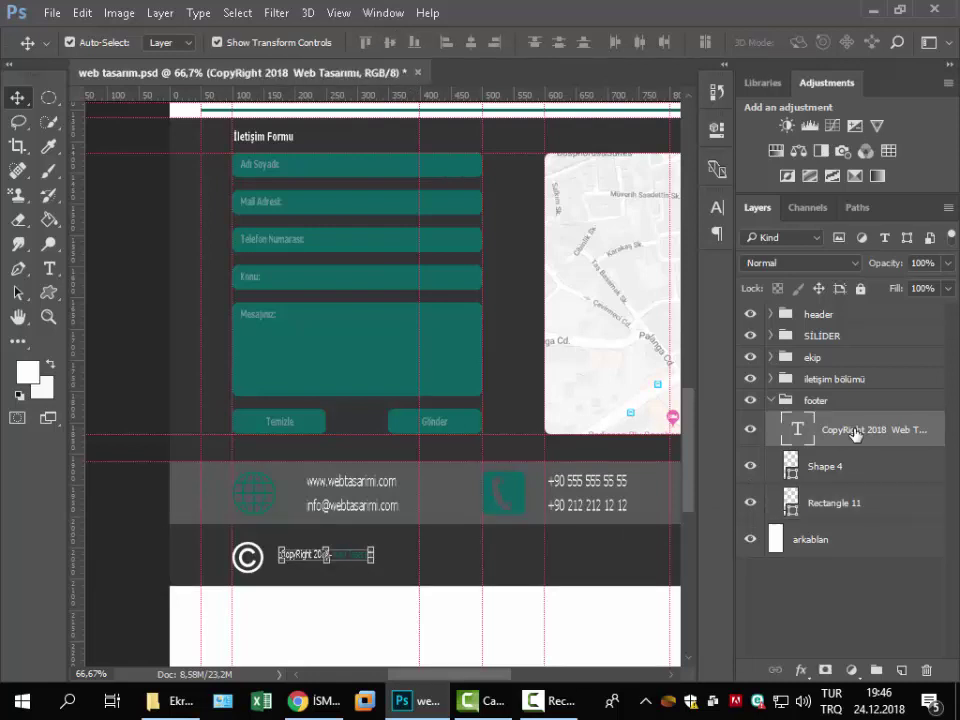
click(865, 474)
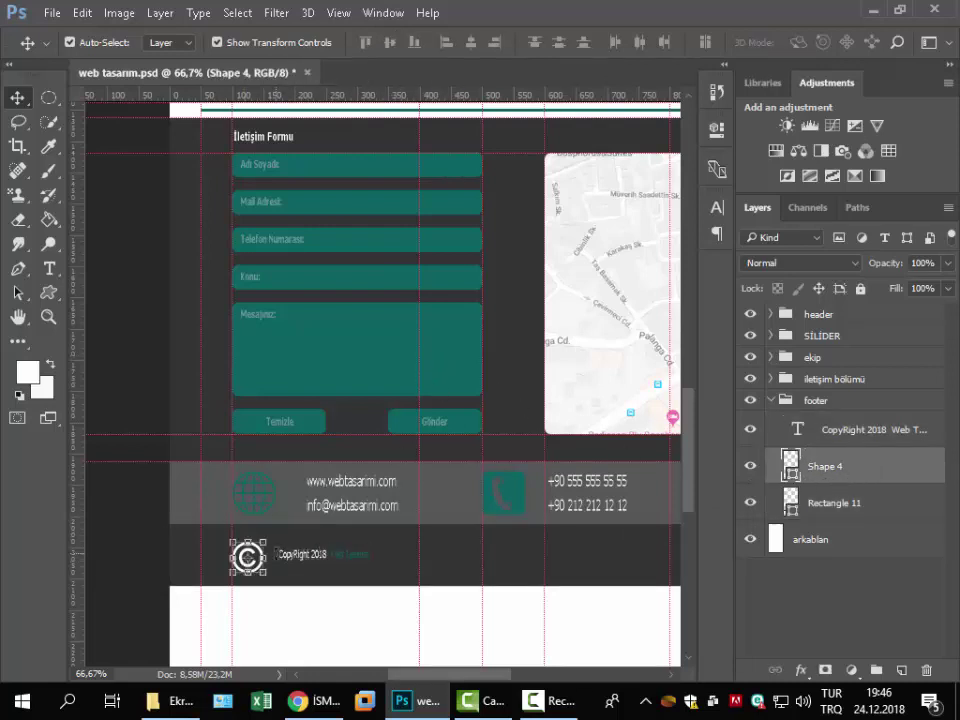
- Zoom in closely on the footer and select the © symbol layer
key(ctrl+plus)
key(ctrl+plus)
key(ctrl+plus)
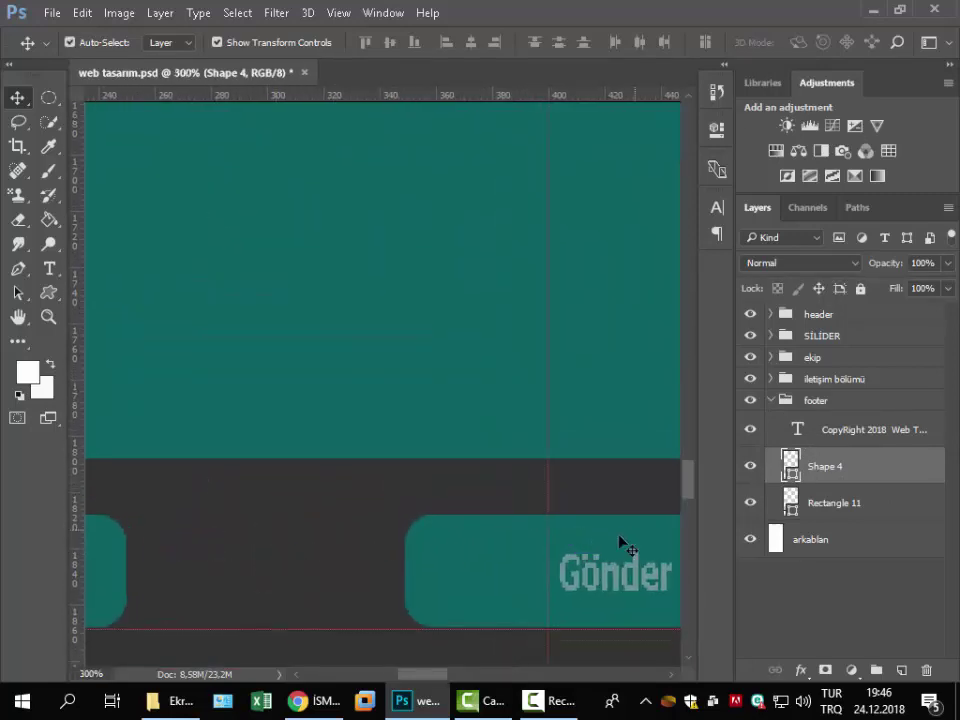
scroll(386, 514, down, 3)
scroll(380, 520, down, 4)
scroll(368, 531, down, 1)
scroll(378, 535, down, 2)
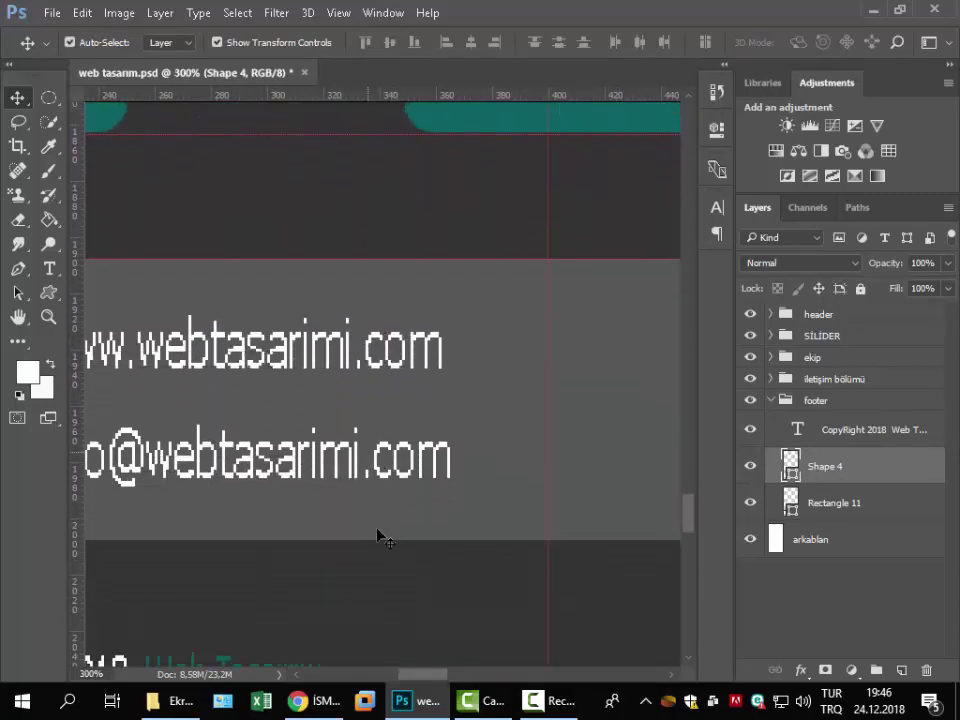
scroll(380, 535, down, 3)
scroll(385, 545, down, 1)
click(455, 660)
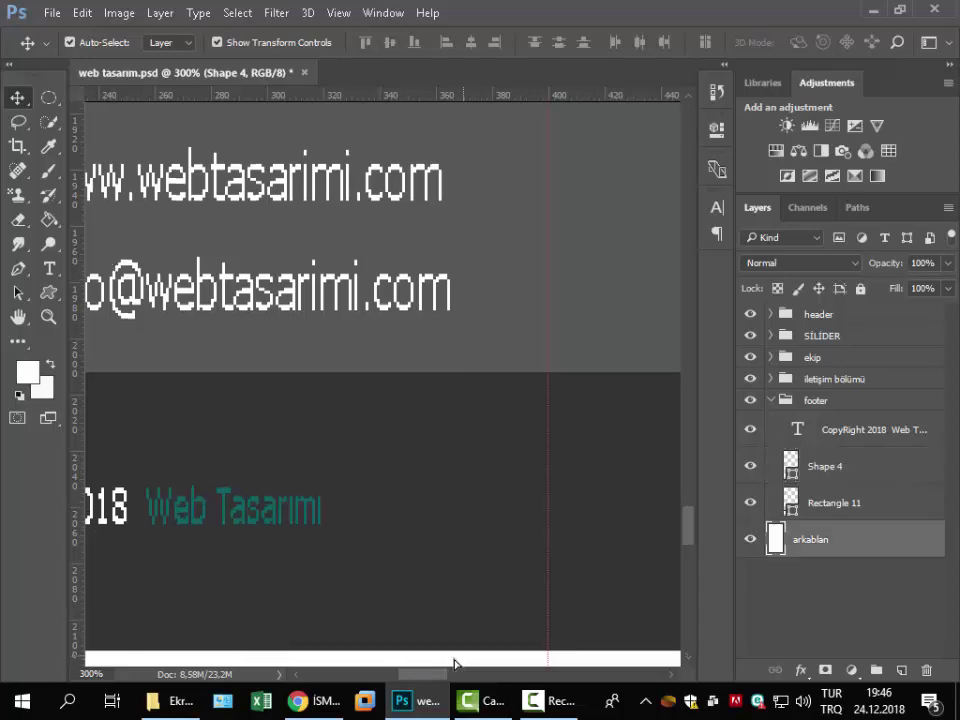
scroll(455, 662, down, 2)
scroll(450, 645, down, 3)
scroll(447, 638, down, 1)
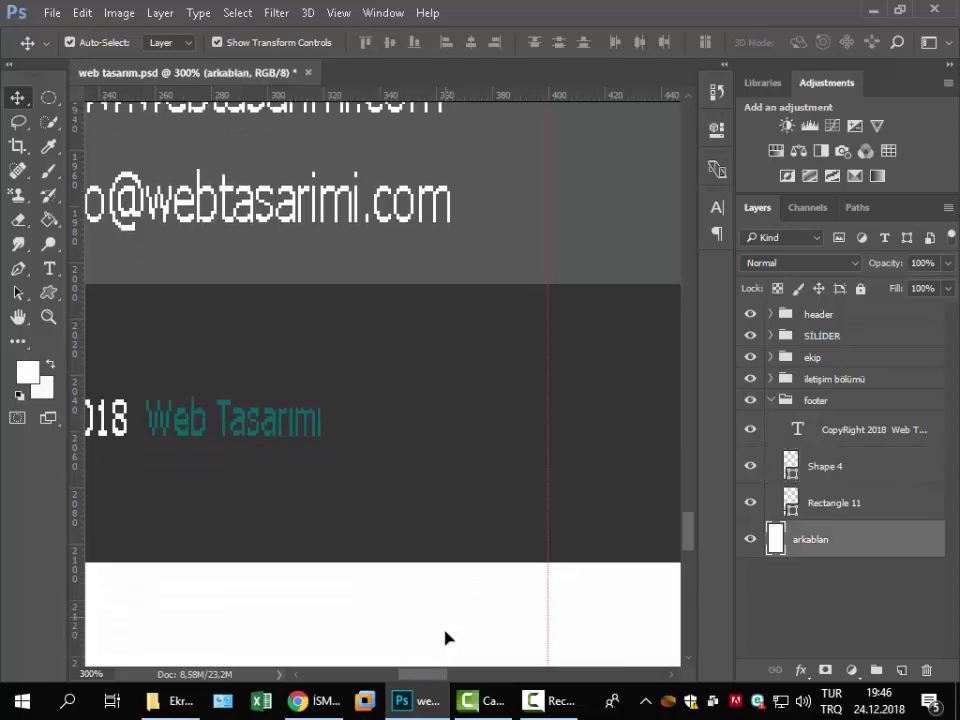
scroll(447, 645, down, 1)
drag(439, 677, 392, 677)
click(369, 414)
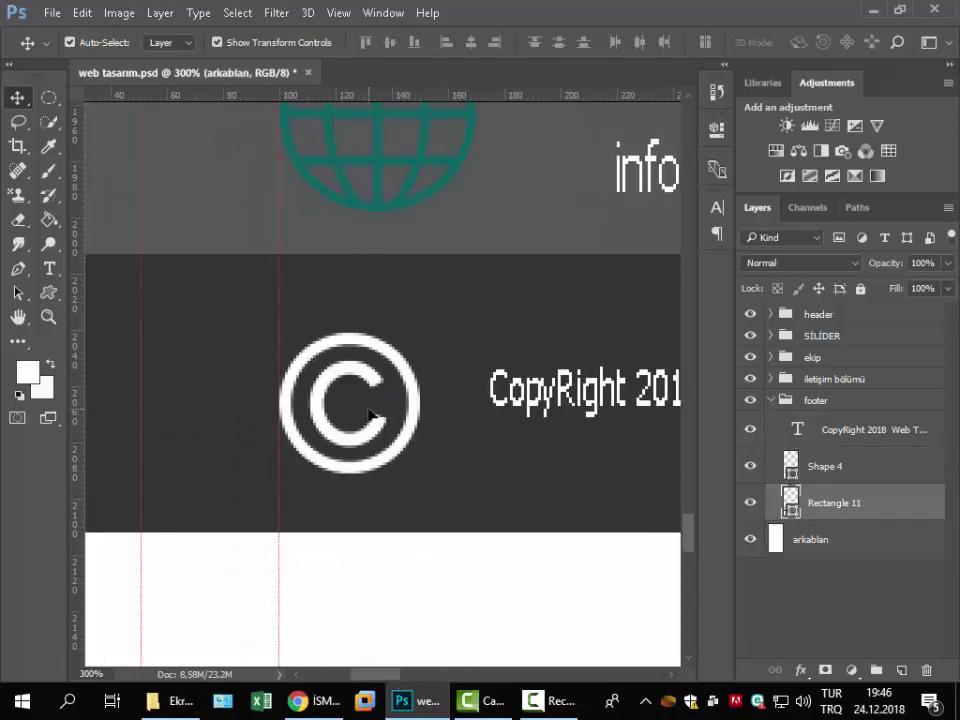
click(836, 470)
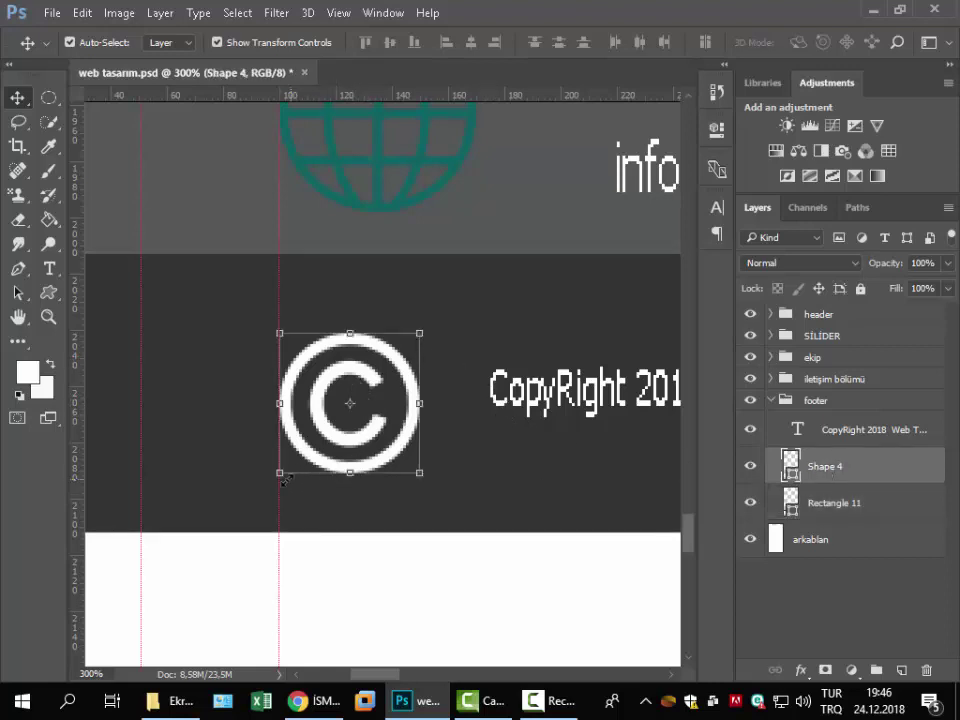
- Scale the © symbol down to about 21 px and place it left of the text
drag(420, 332, 364, 389)
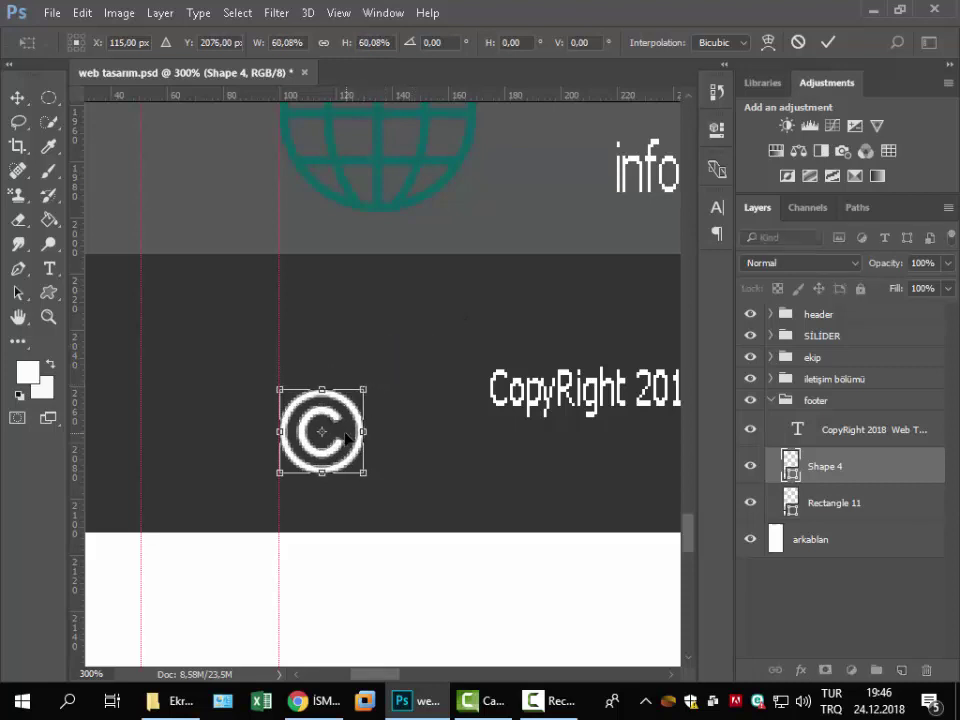
drag(346, 437, 343, 399)
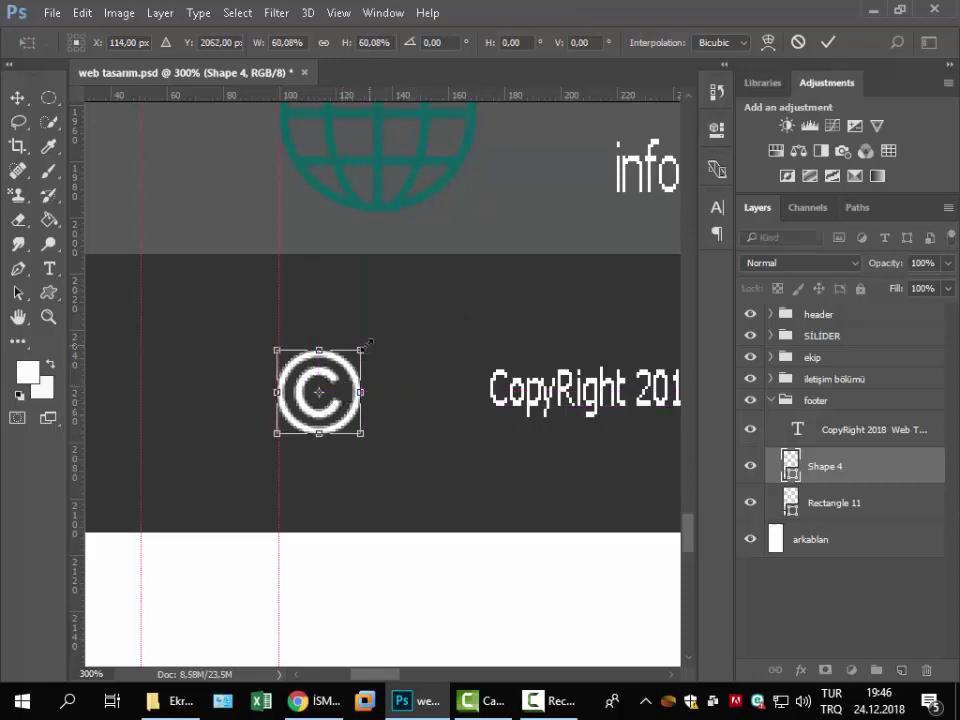
drag(360, 350, 340, 371)
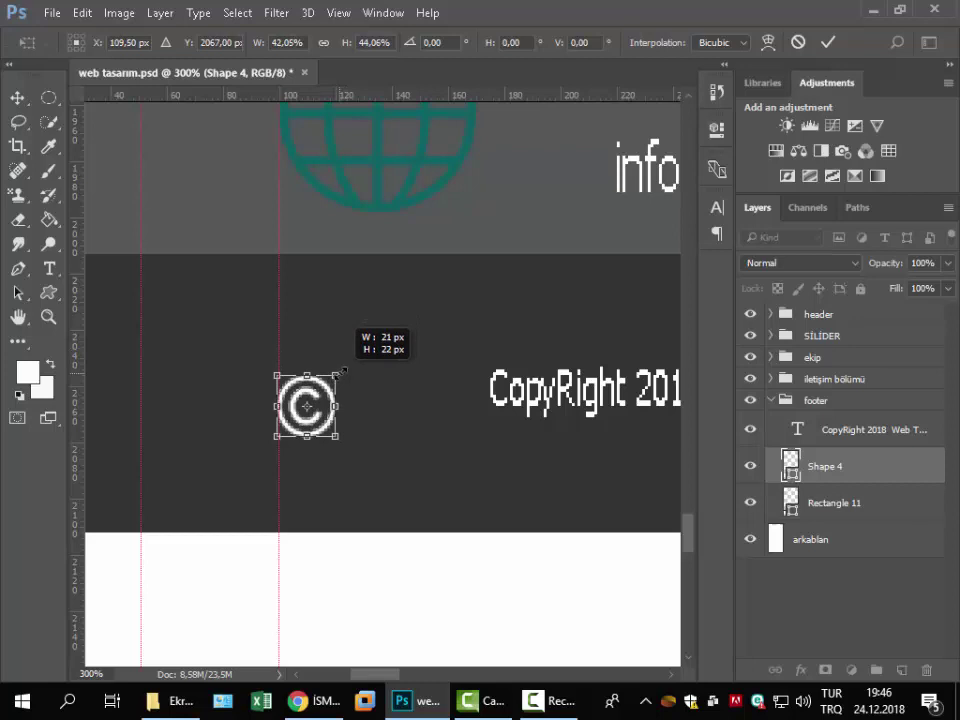
mouse_move(342, 368)
mouse_down()
mouse_move(452, 383)
mouse_move(437, 395)
mouse_up()
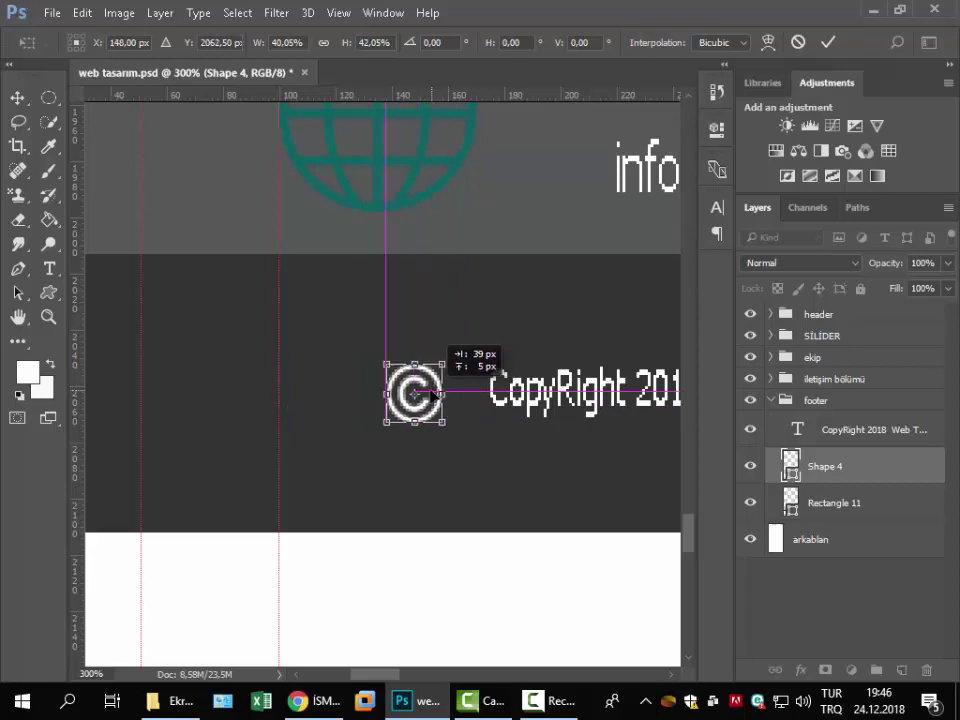
drag(437, 395, 437, 395)
key(Return)
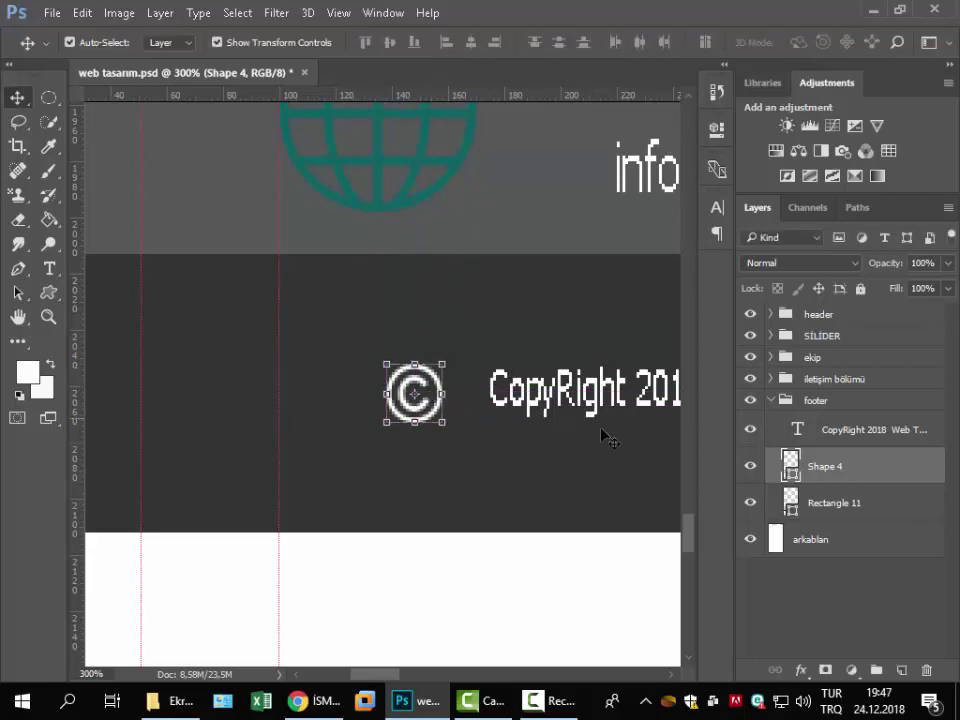
- Nudge the © symbol and CopyRight text left together to the left guide
ctrl+click(840, 432)
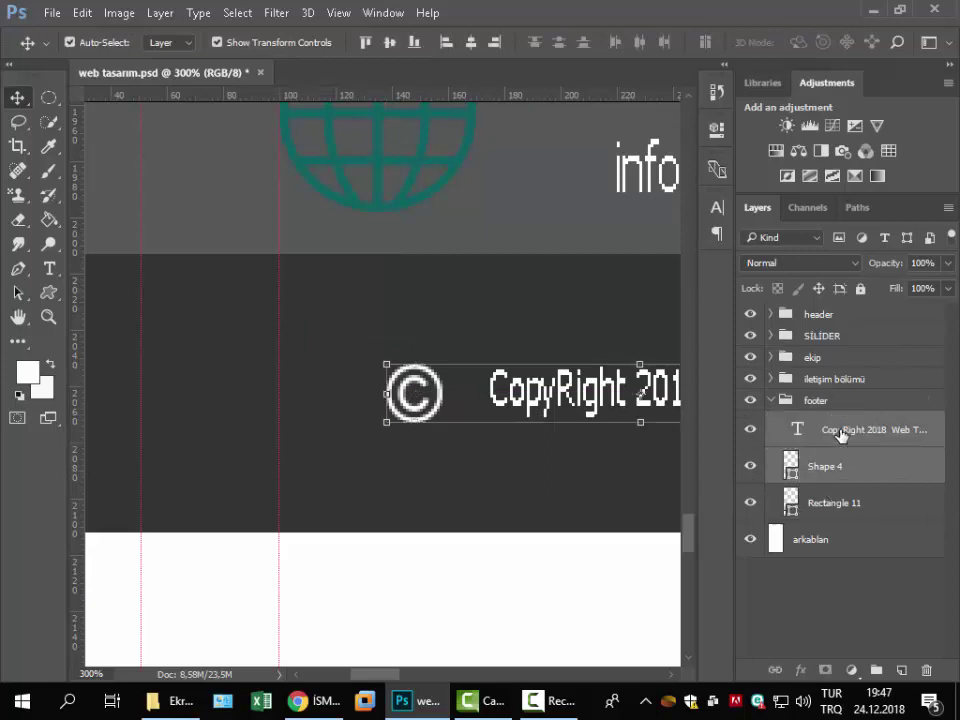
key(Left)
key(Left)
key(Left)
key(Left)
key(Left)
key(Left)
key(Left)
key(Left)
key(Left)
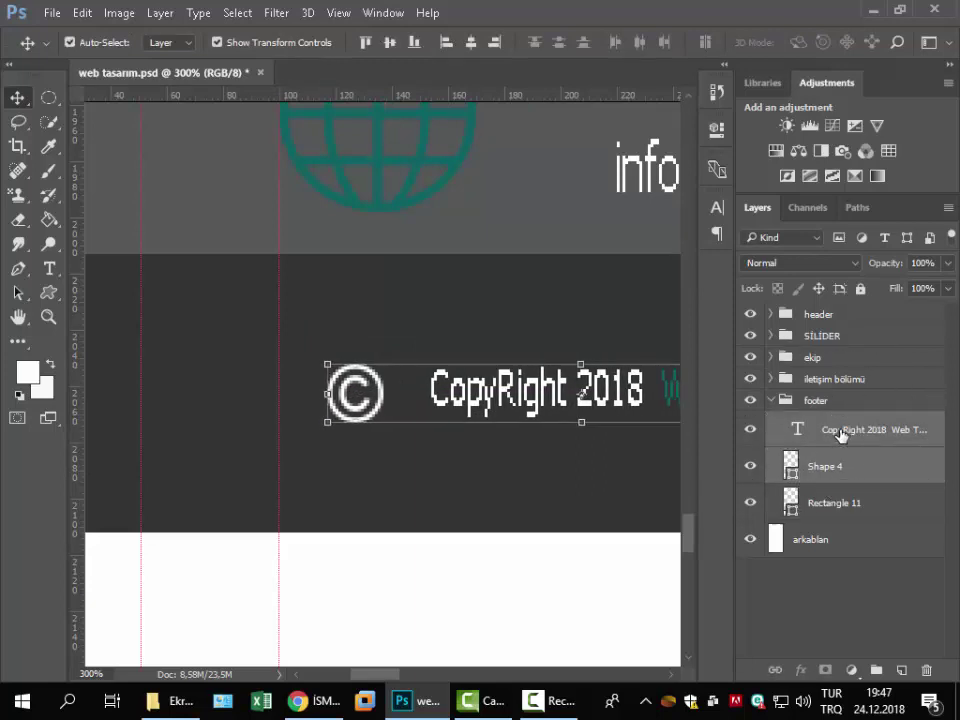
key(Left)
key(Left)
key(Left)
key(Left)
key(Left)
key(Left)
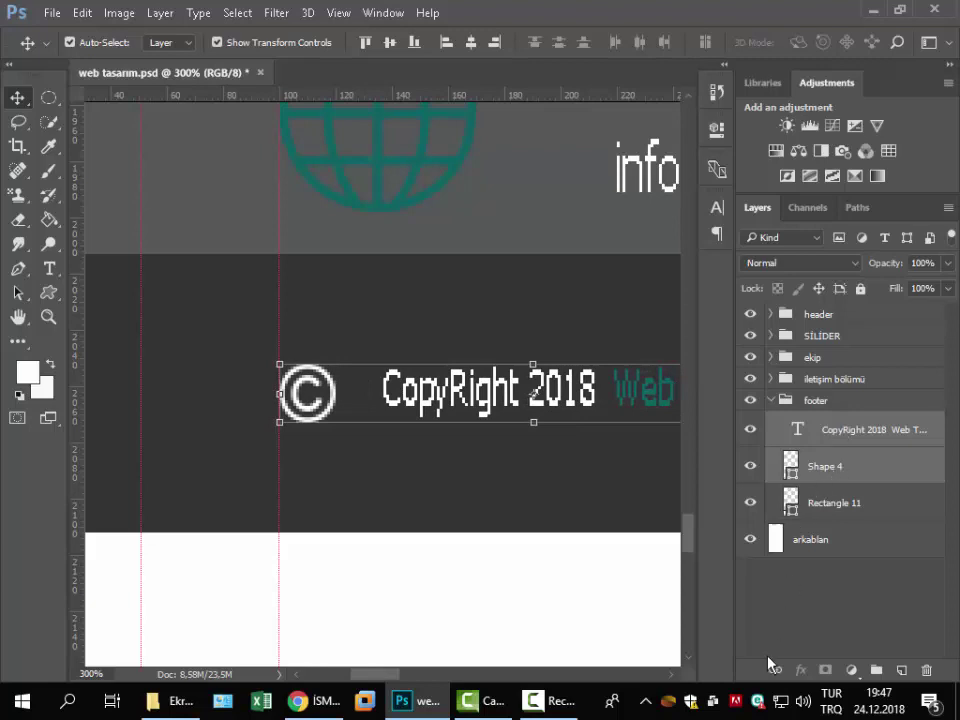
drag(393, 676, 426, 678)
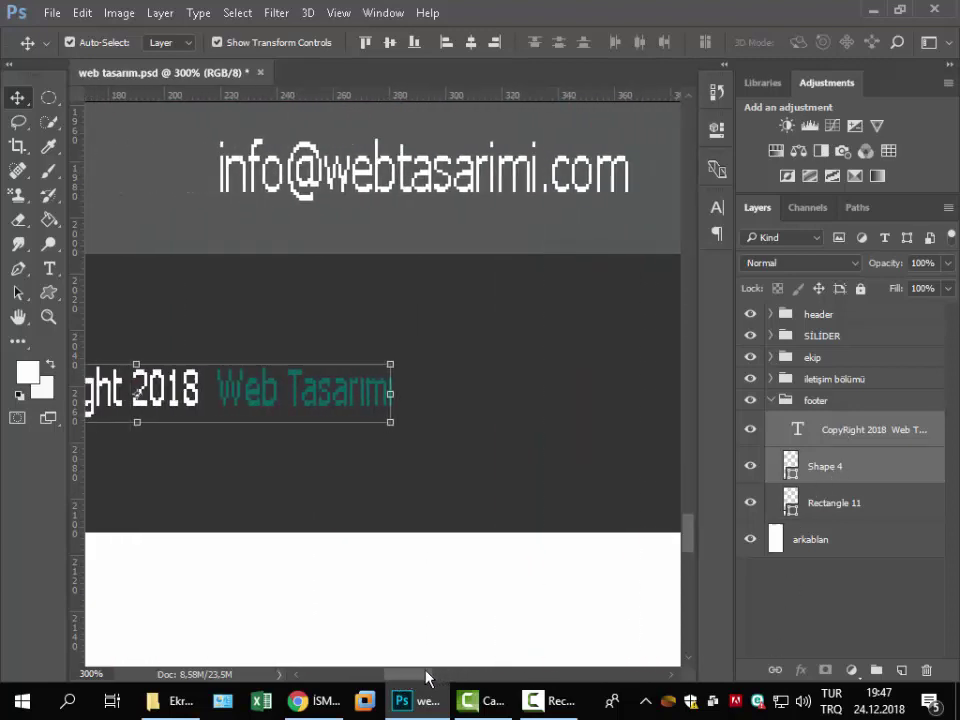
drag(426, 679, 431, 679)
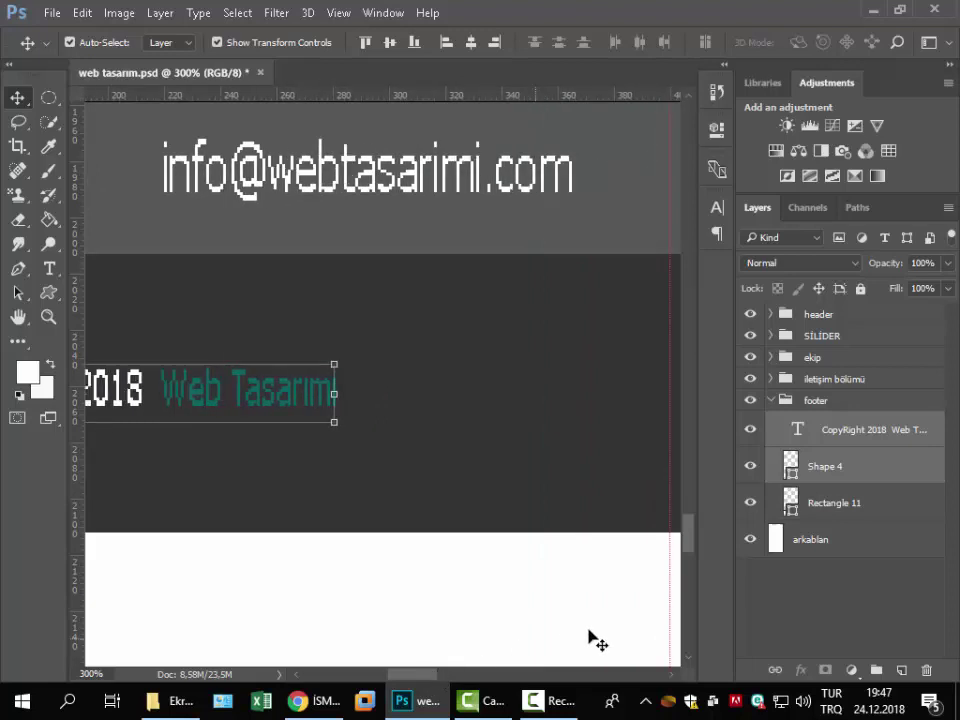
- Add the white text 'Tüm Hakları Saklıdır...' to the right of Web Tasarımı
click(846, 432)
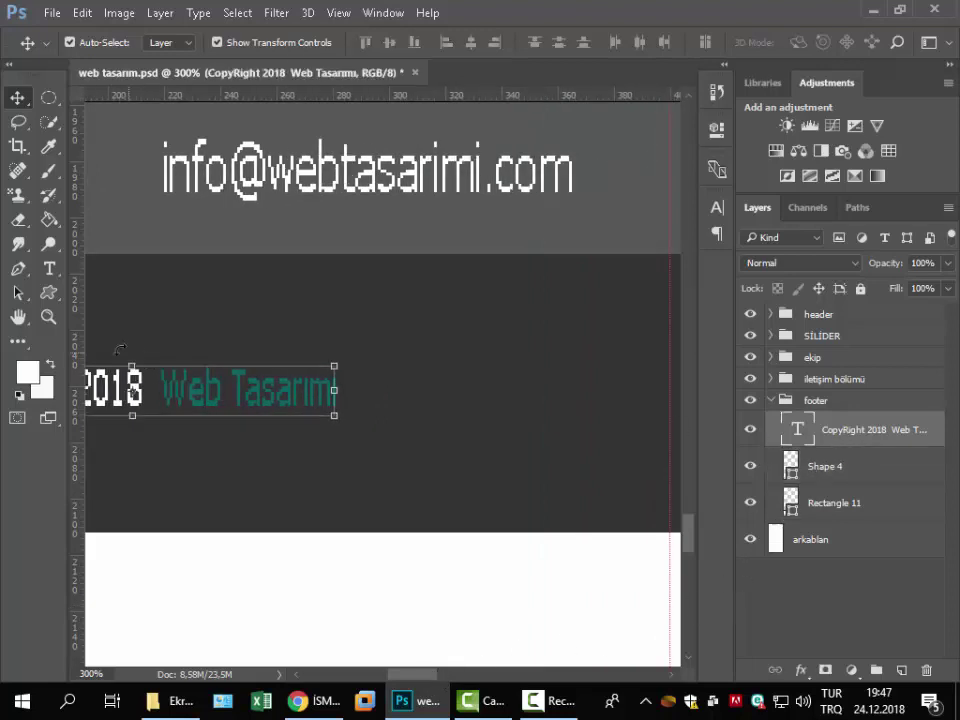
click(49, 268)
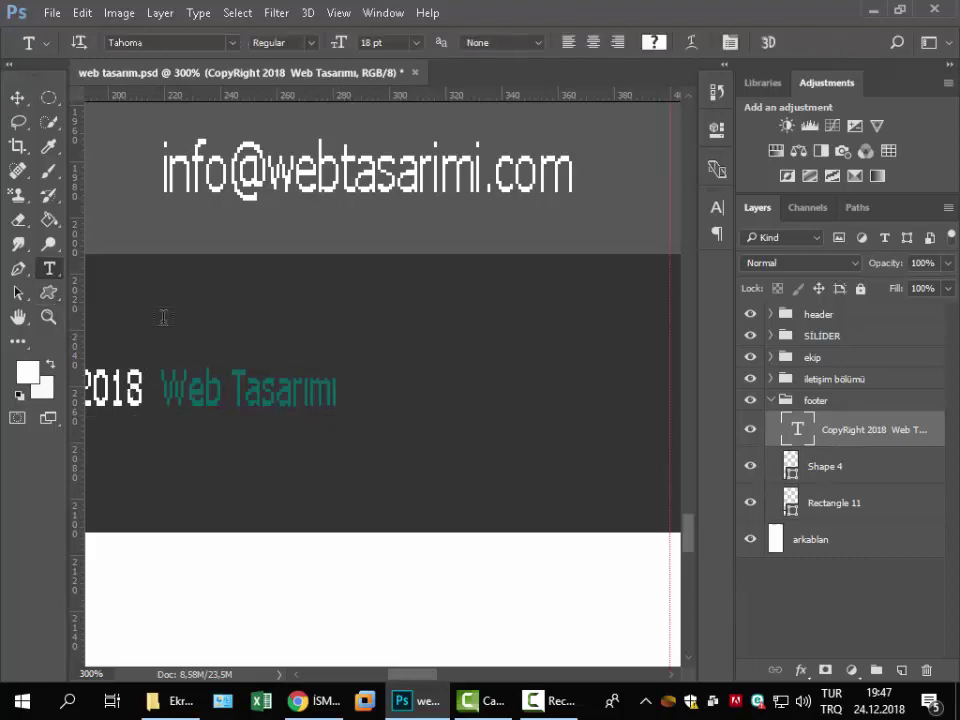
click(394, 392)
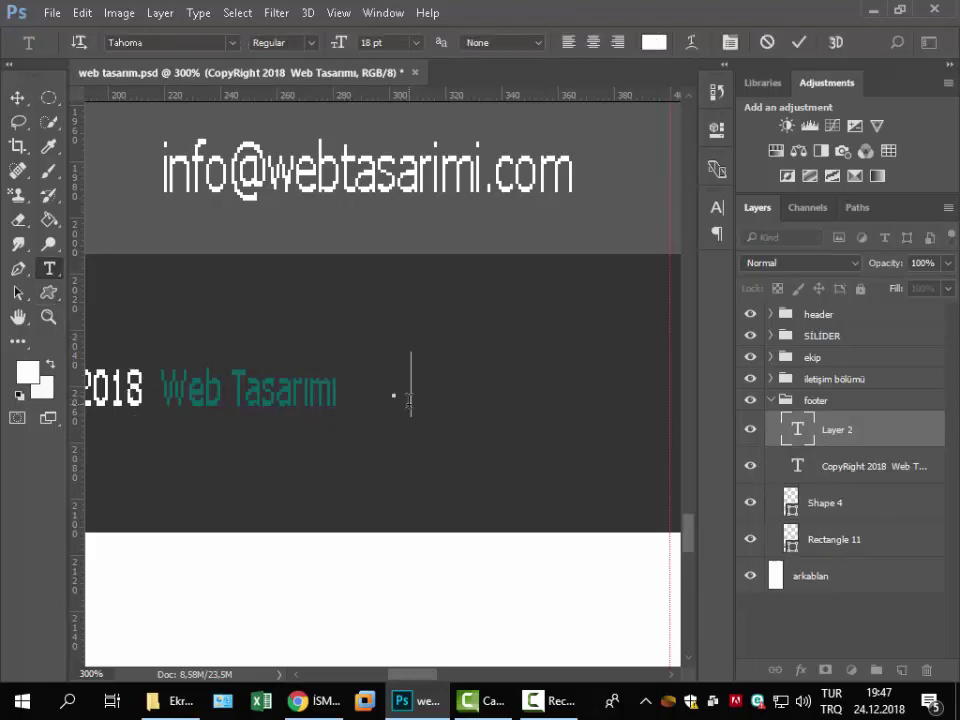
text(Tüm)
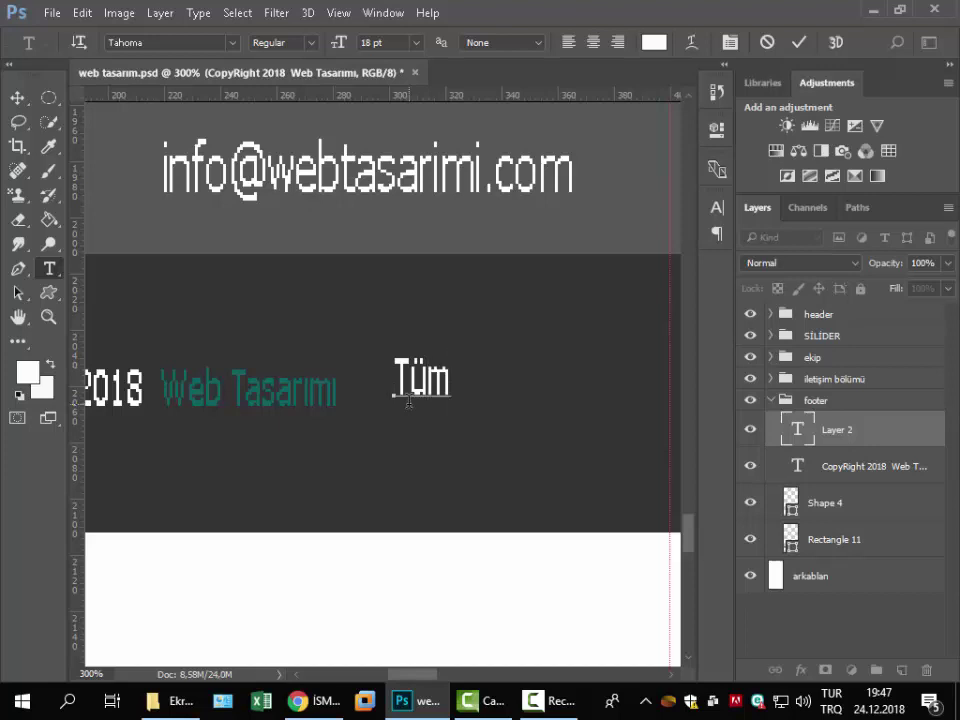
text( Hakla)
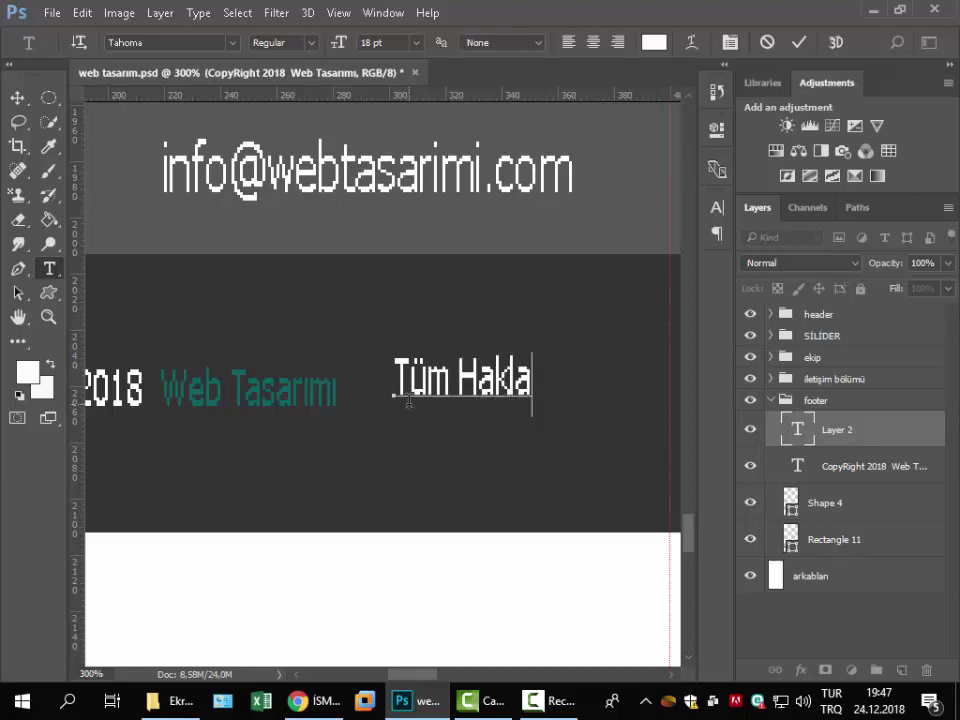
text(rı)
text( Sak)
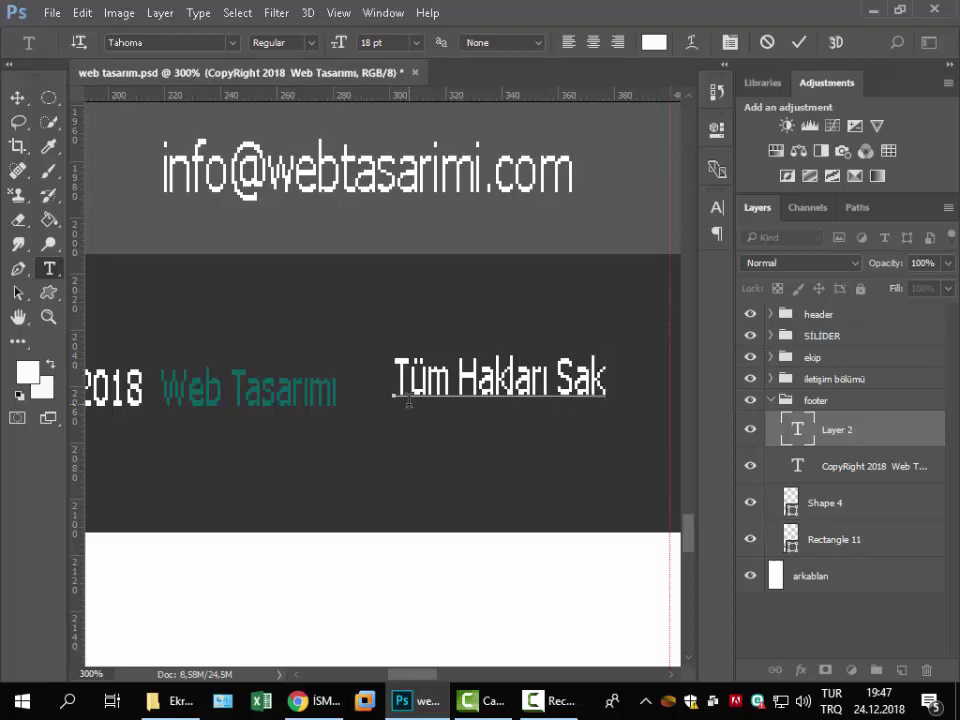
text(lıdır)
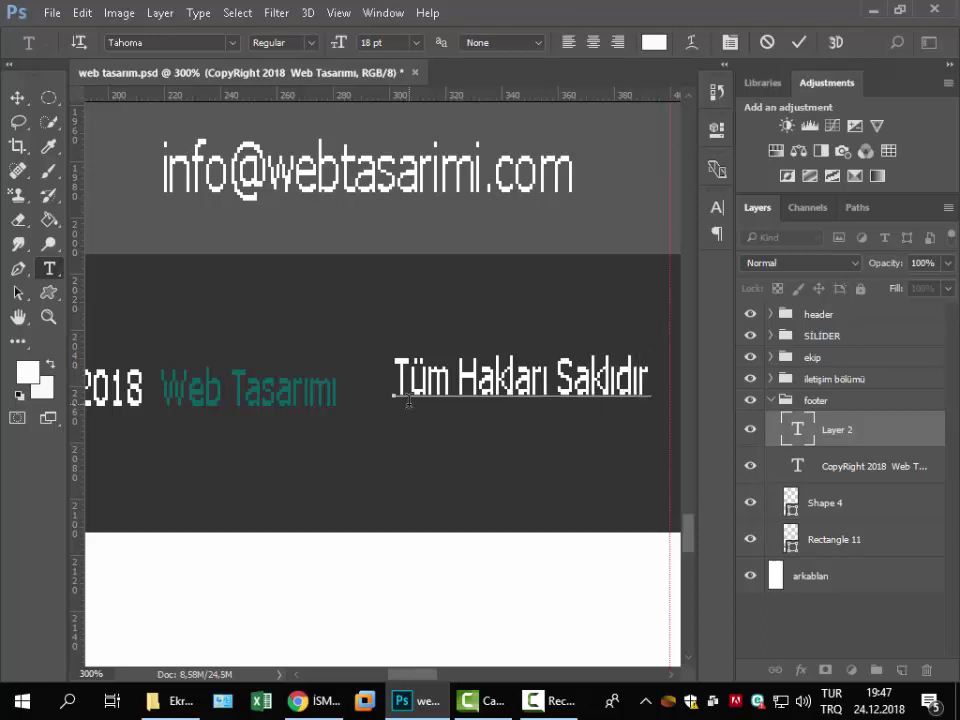
text(...)
key(ctrl+Return)
- Select the © symbol, CopyRight text and Tüm Hakları Saklıdır layers together
shift+click(848, 470)
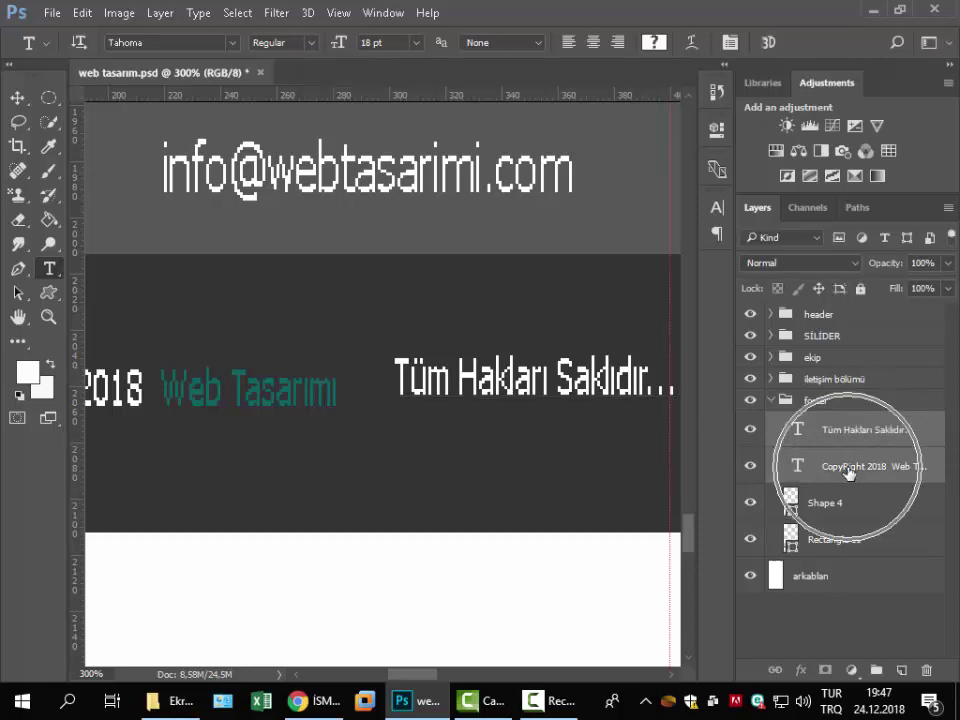
click(788, 498)
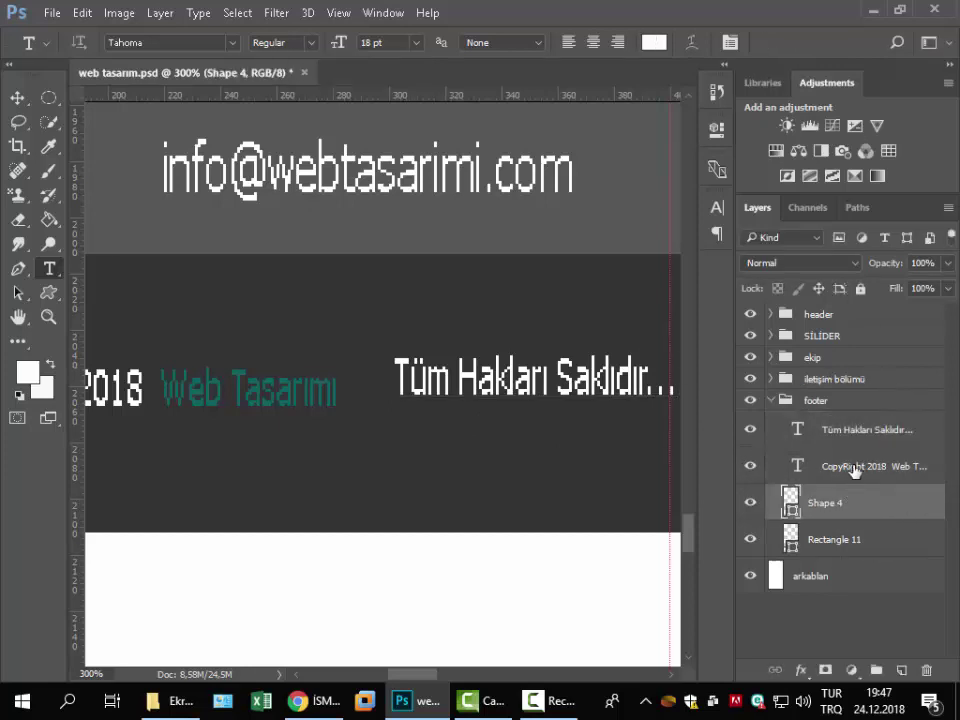
shift+click(855, 470)
shift+click(853, 432)
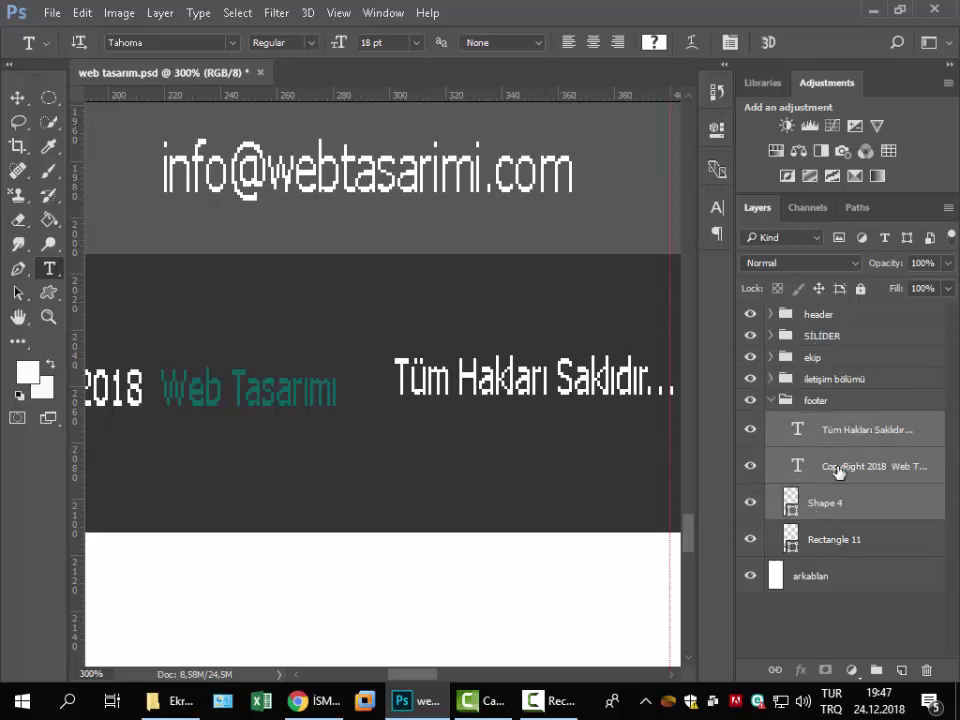
- Vertically centre both footer texts on Shape 4, the © symbol
click(822, 465)
shift+click(842, 433)
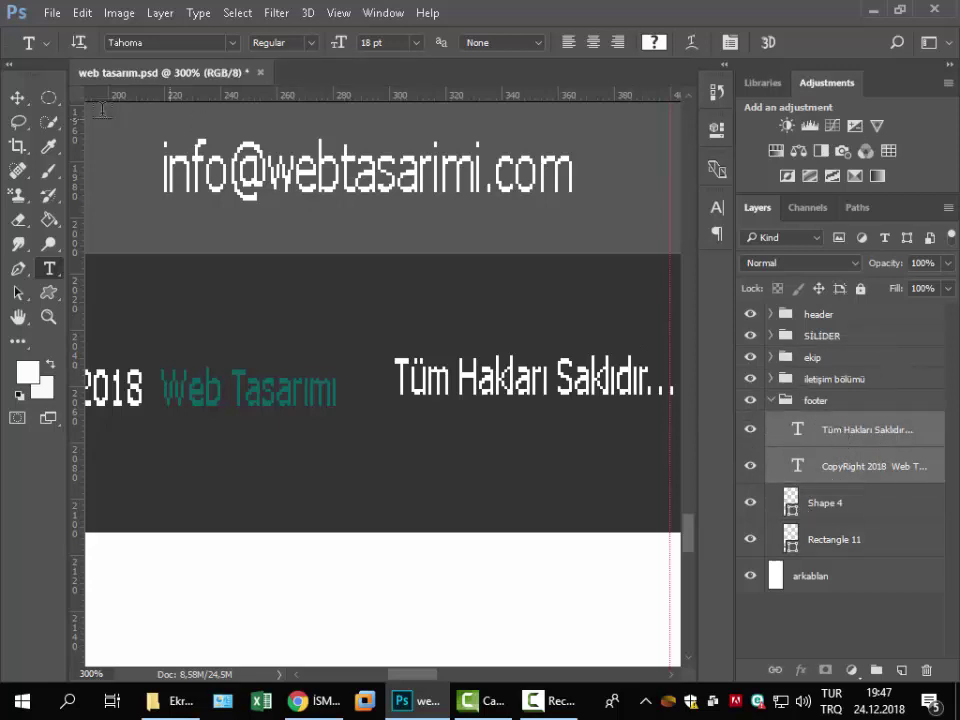
click(17, 97)
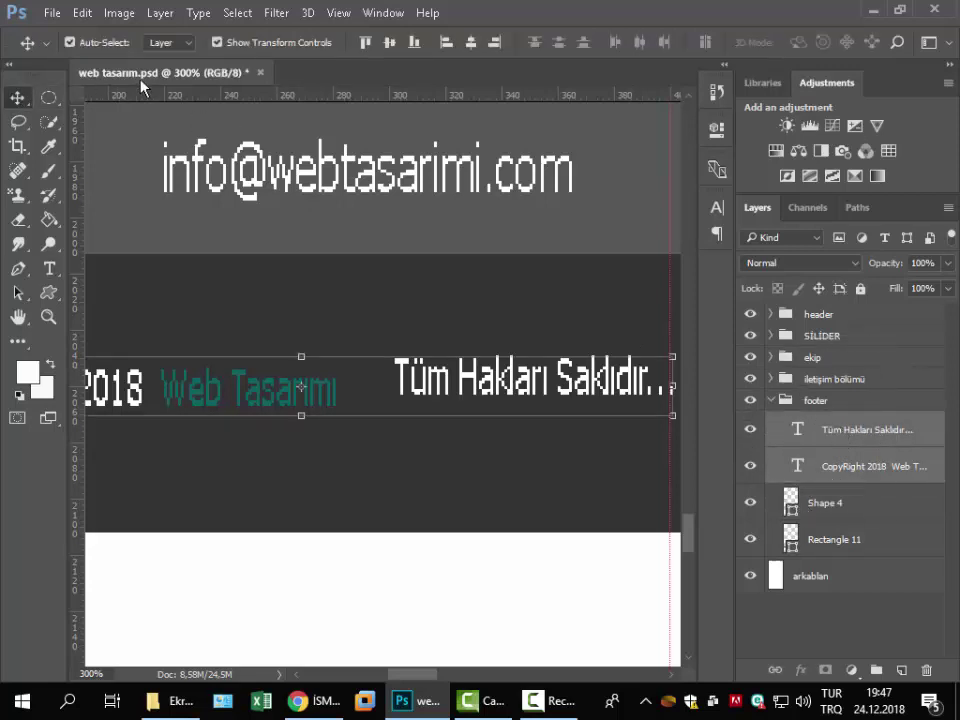
click(392, 48)
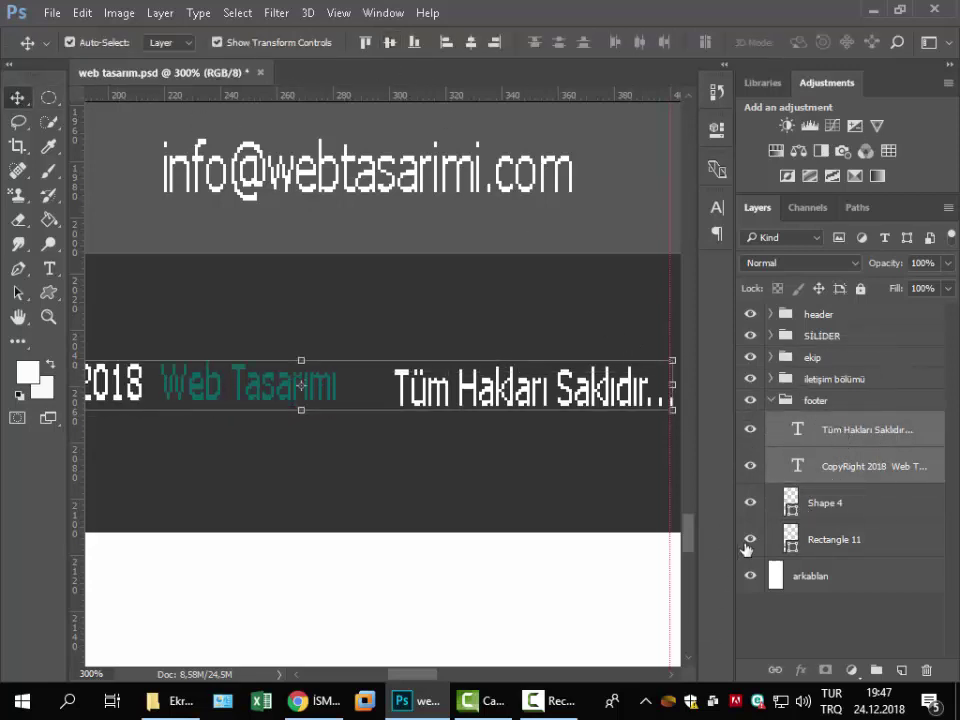
shift+click(817, 505)
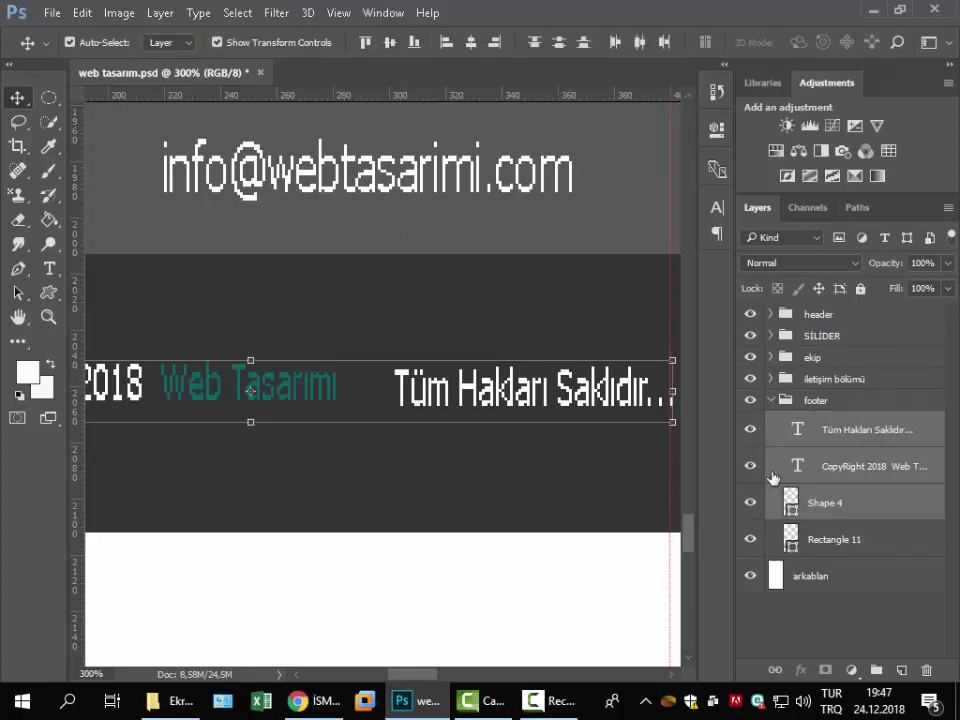
click(390, 44)
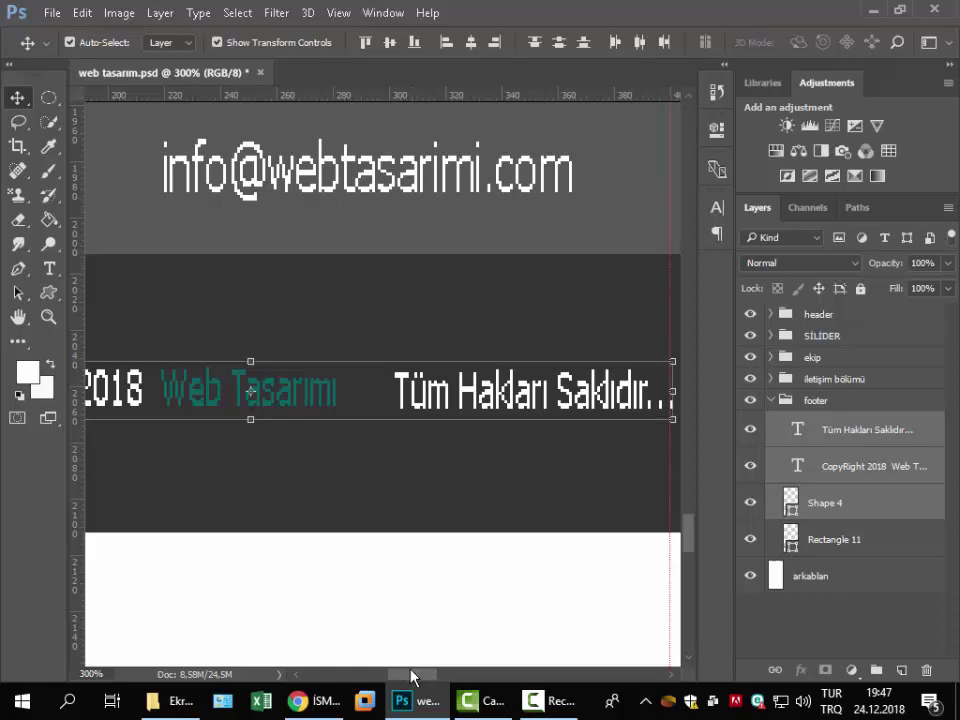
- Try horizontal align and distribute options, then place 'CopyRight 2018 Web Tasarımı' right beside the ©
drag(415, 668, 382, 666)
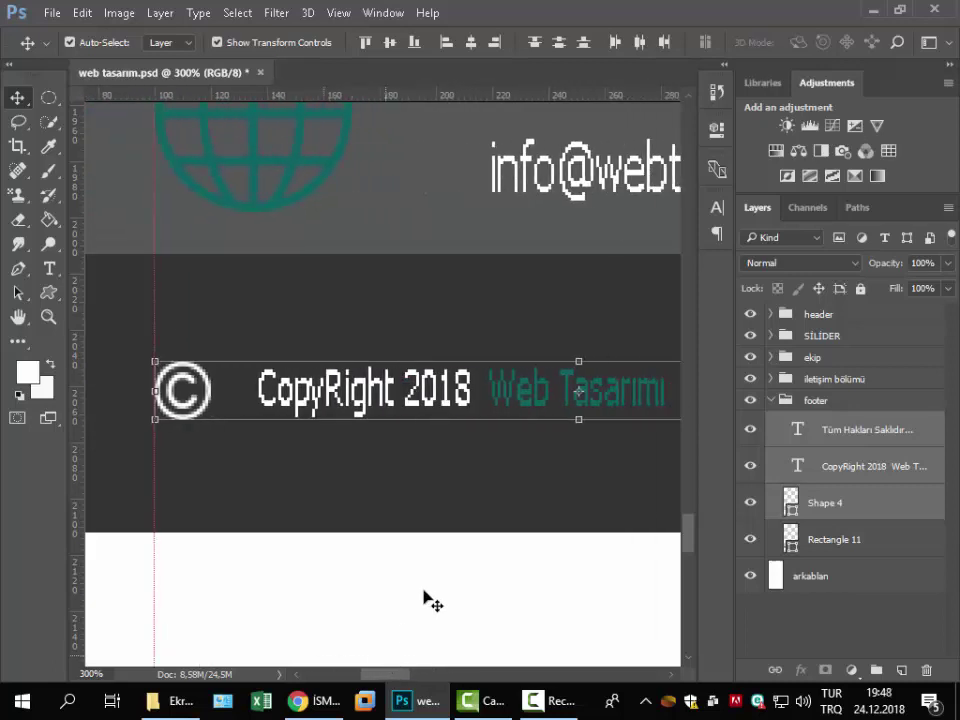
click(640, 45)
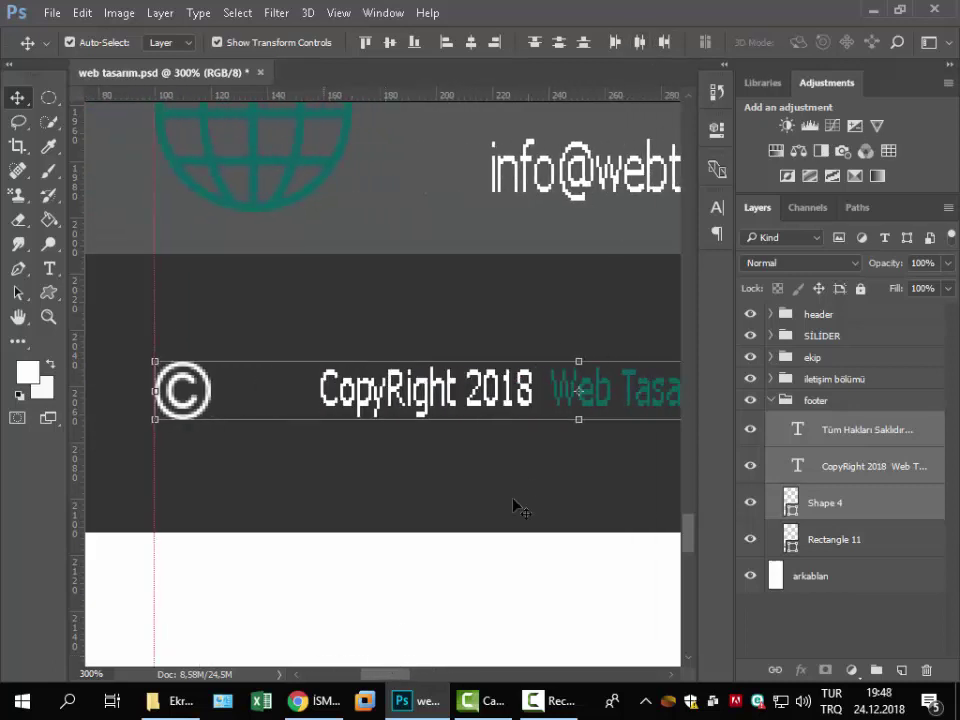
drag(388, 676, 408, 677)
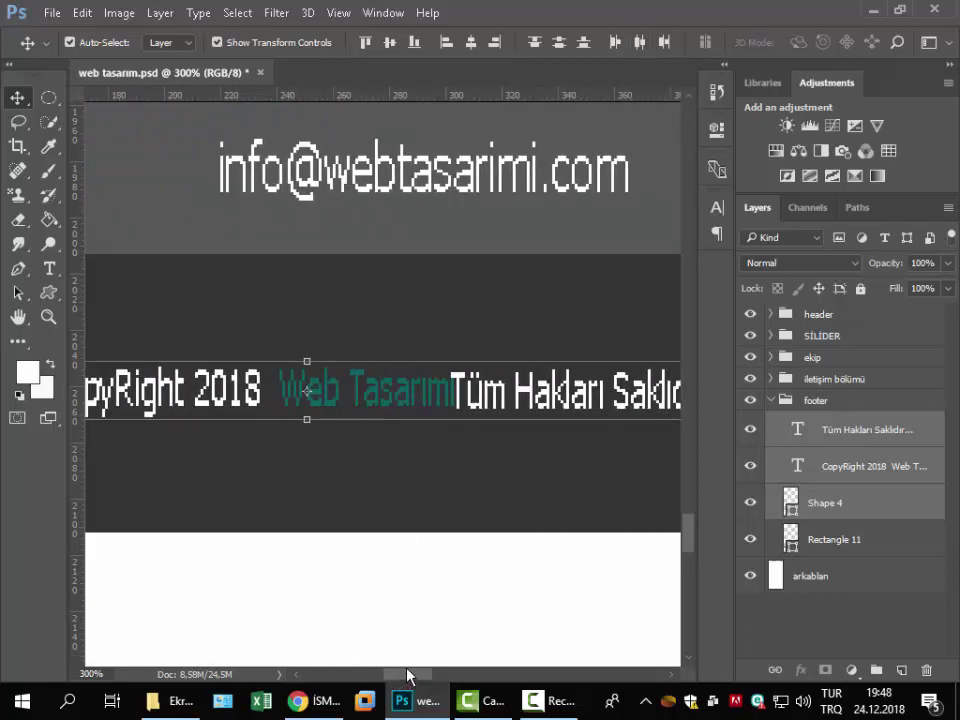
click(614, 45)
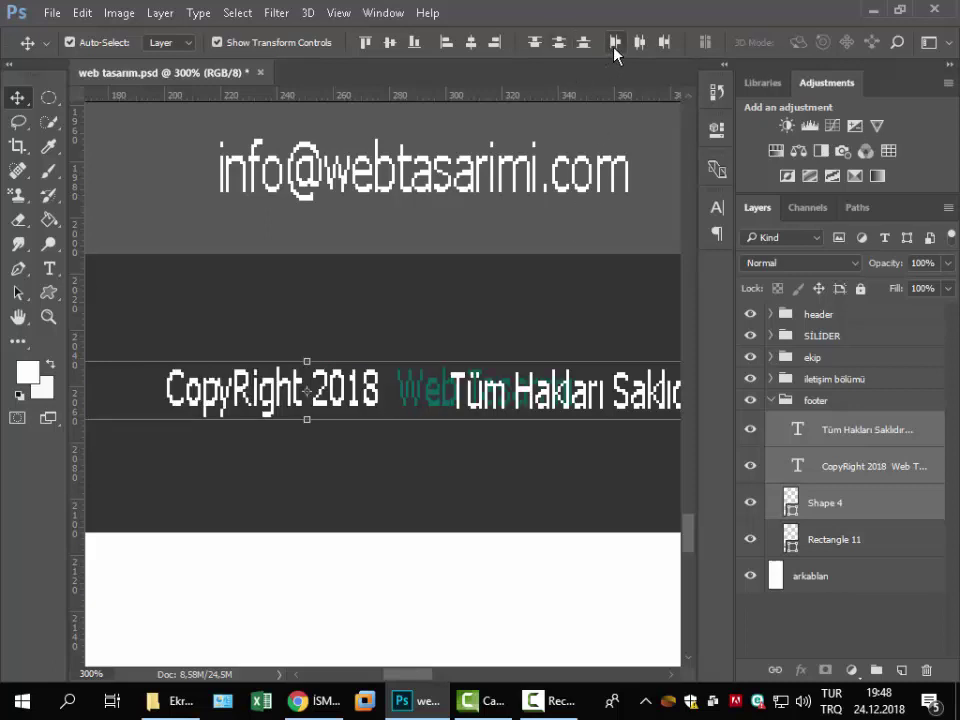
click(664, 43)
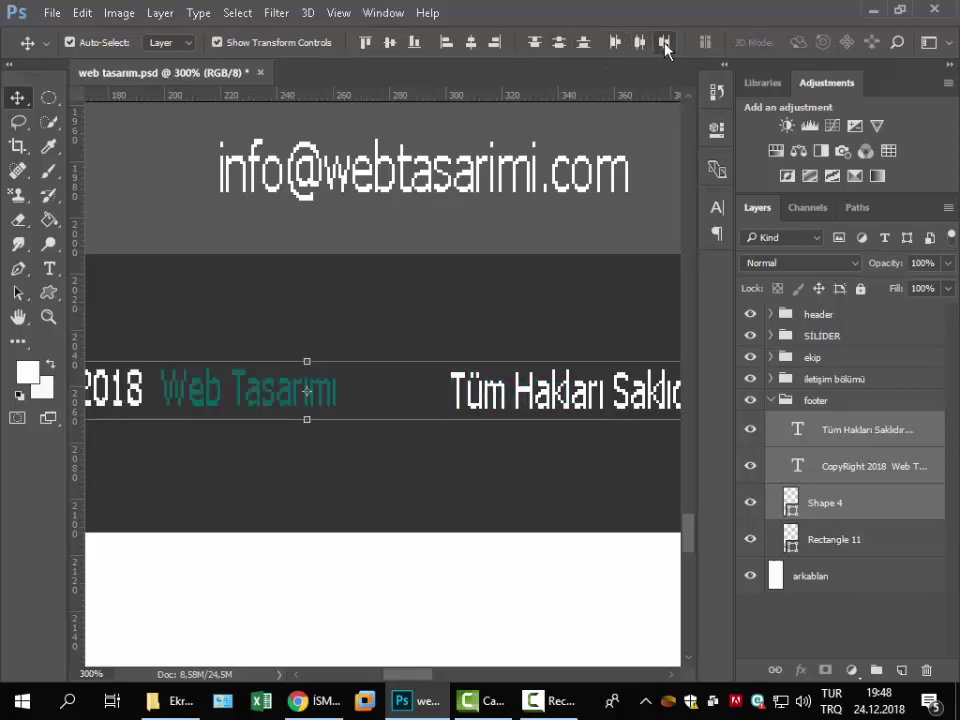
click(640, 43)
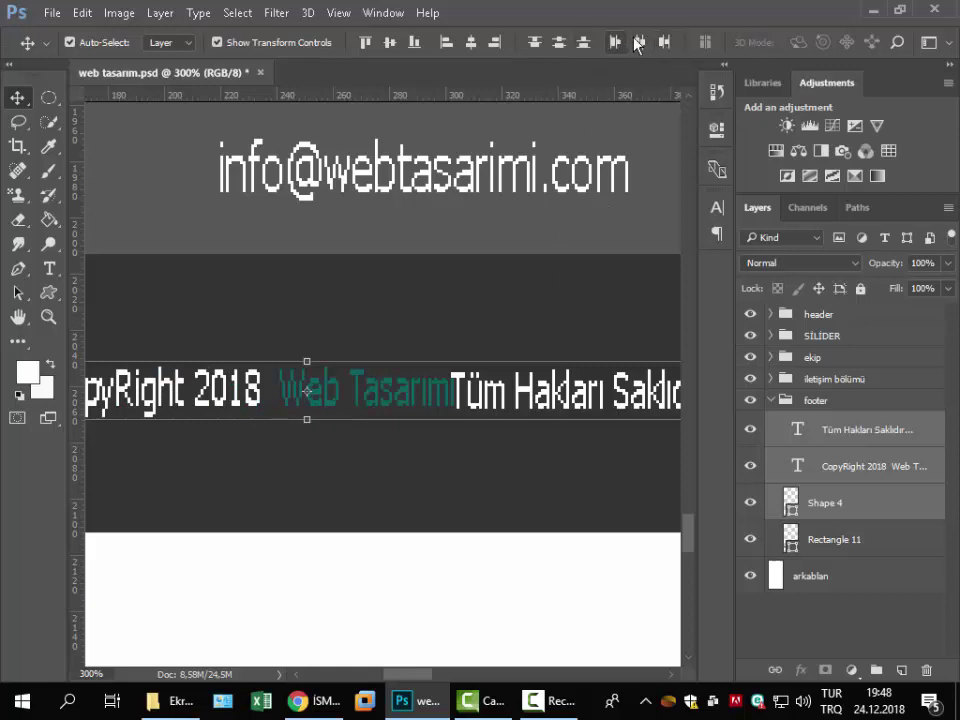
click(662, 43)
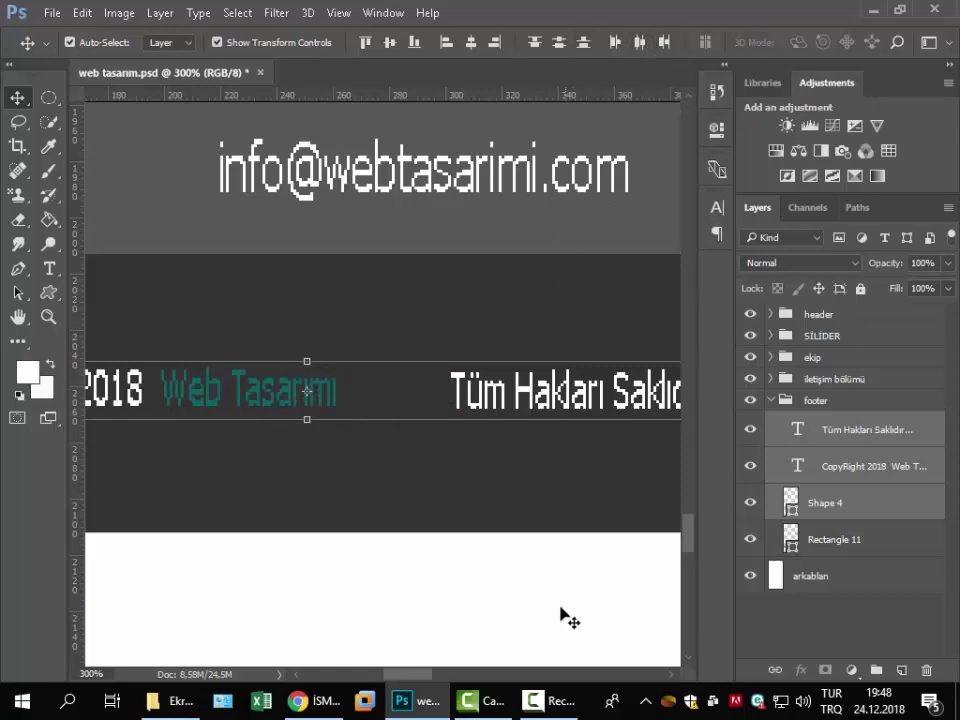
drag(422, 673, 406, 672)
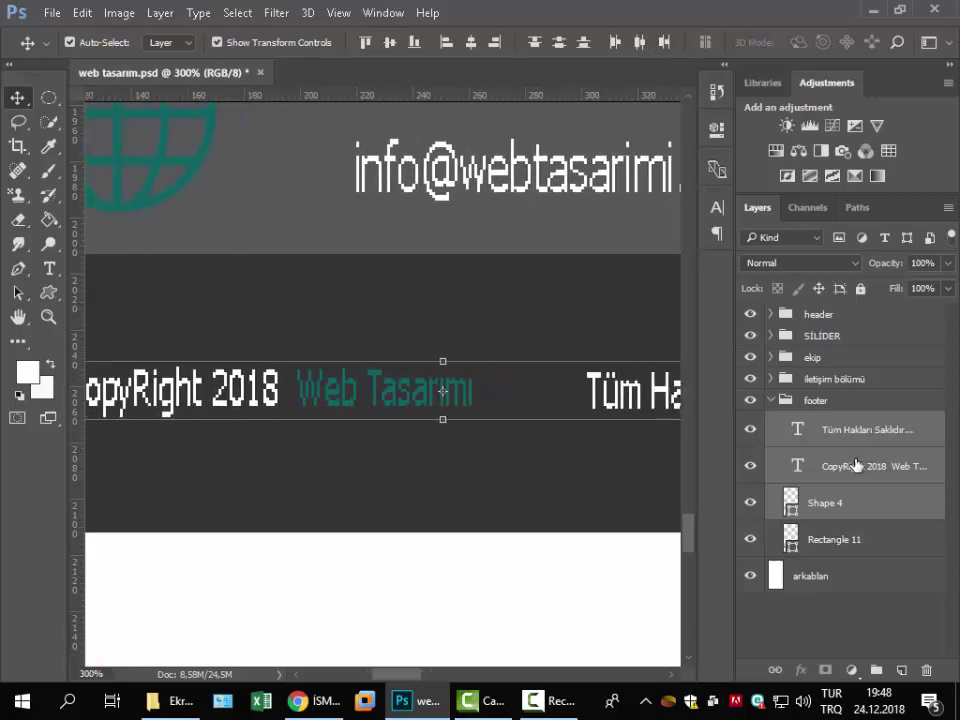
click(848, 505)
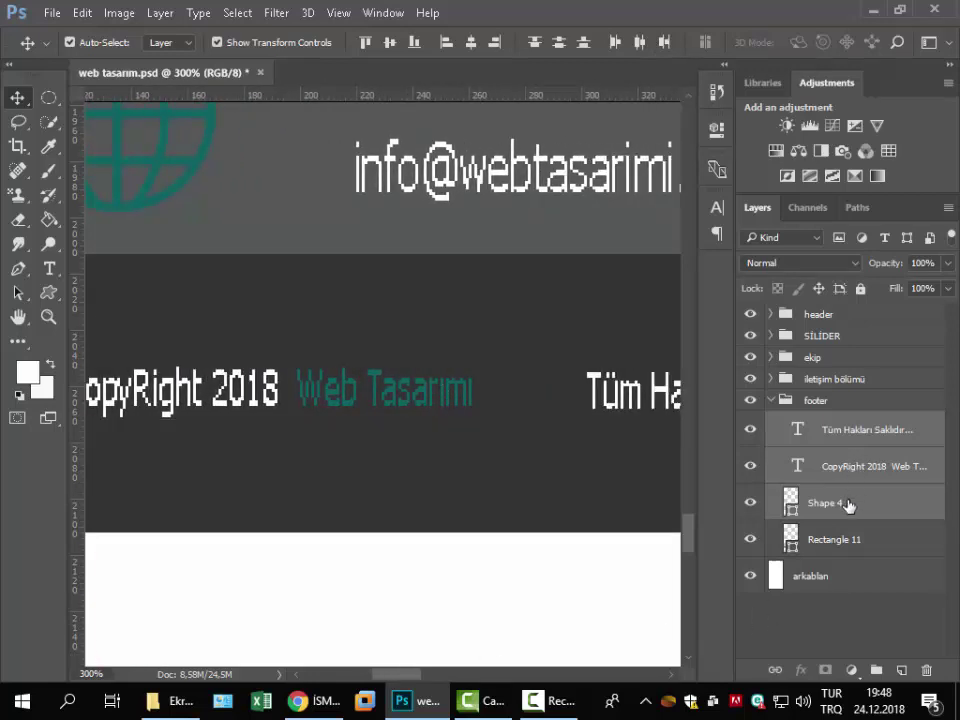
ctrl+click(855, 470)
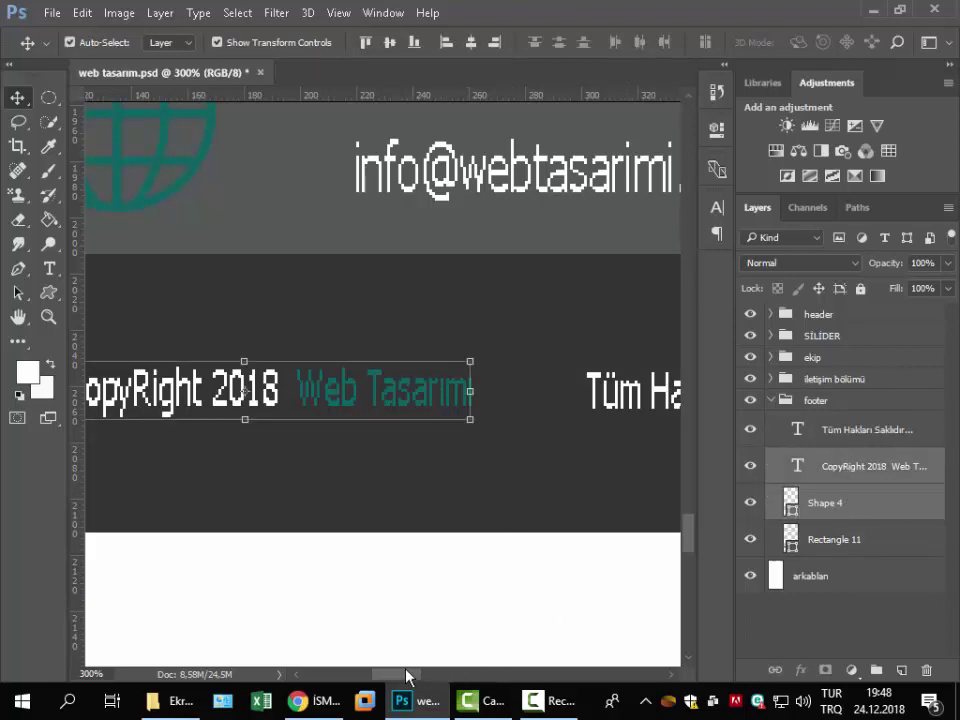
drag(407, 677, 393, 677)
scroll(420, 580, left, 2)
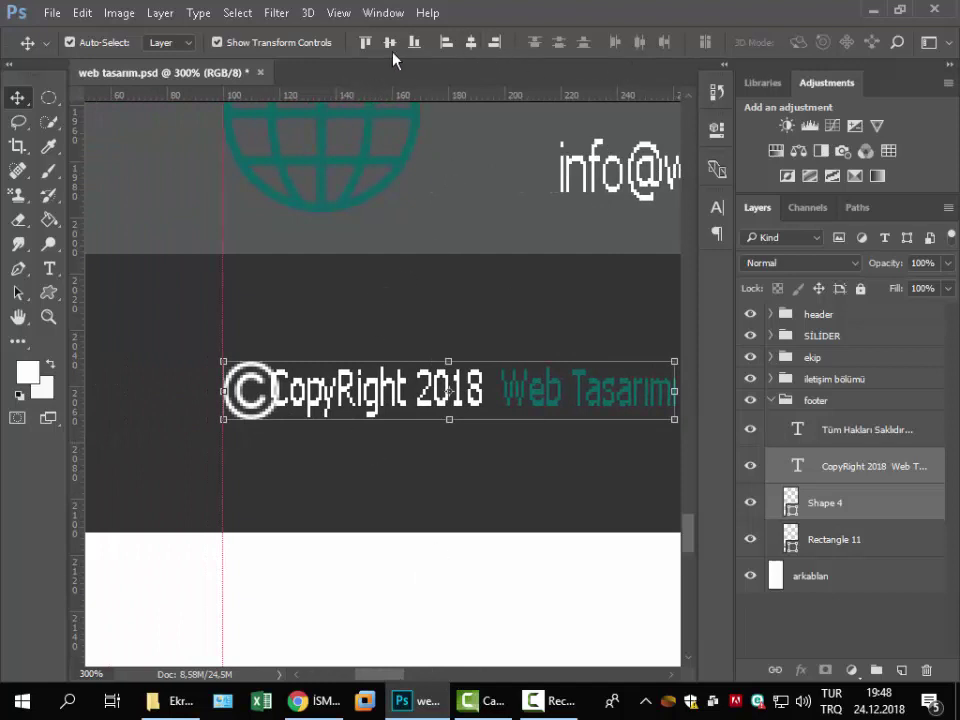
- Nudge the CopyRight text right from the © and Tüm Hakları Saklıdır slightly left
click(838, 468)
key(Right)
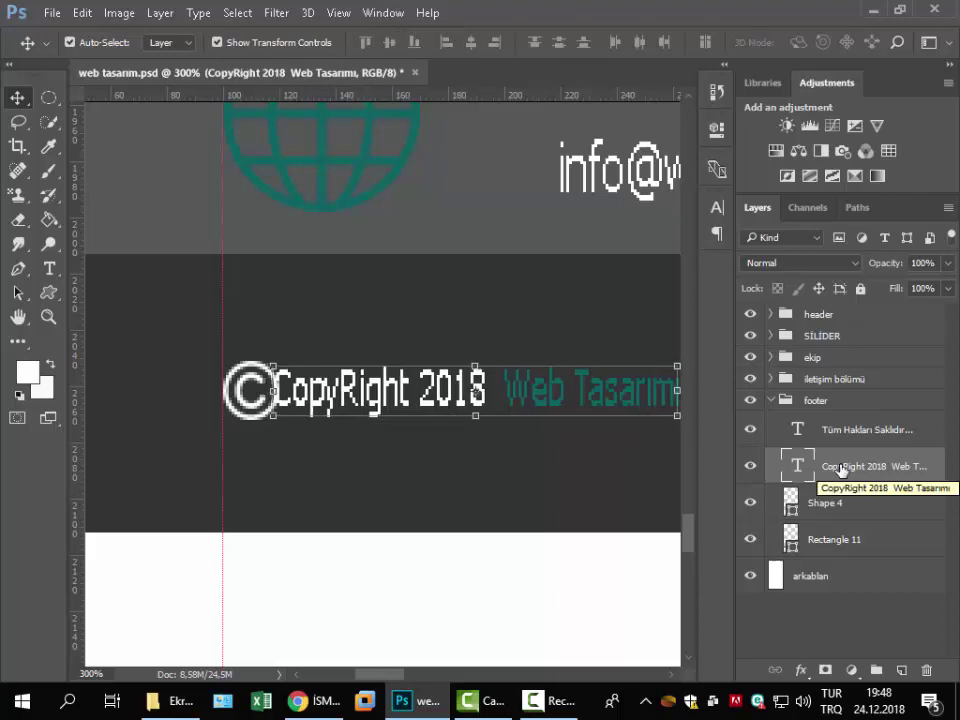
key(Right)
key(Right)
key(Right)
key(Right)
key(Right)
key(Right)
key(Right)
key(Right)
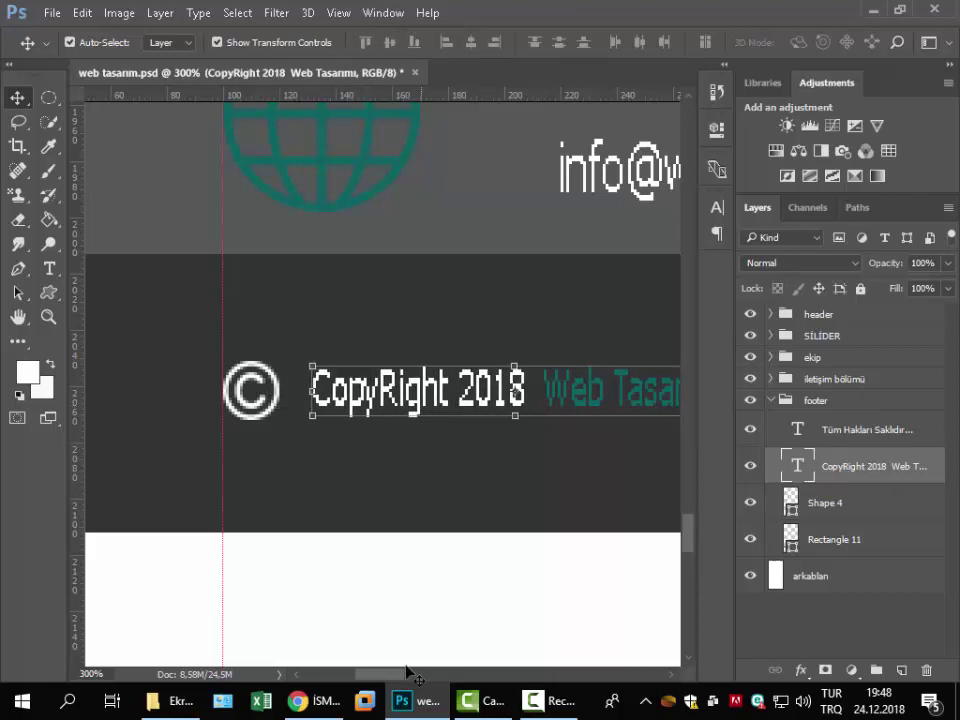
drag(394, 676, 424, 676)
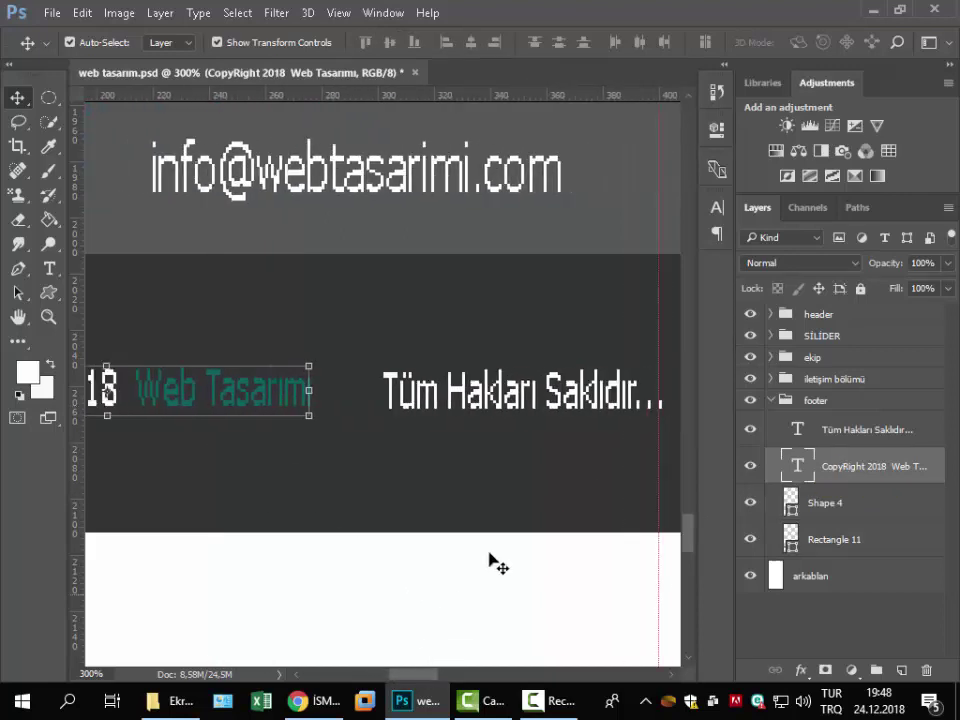
click(864, 440)
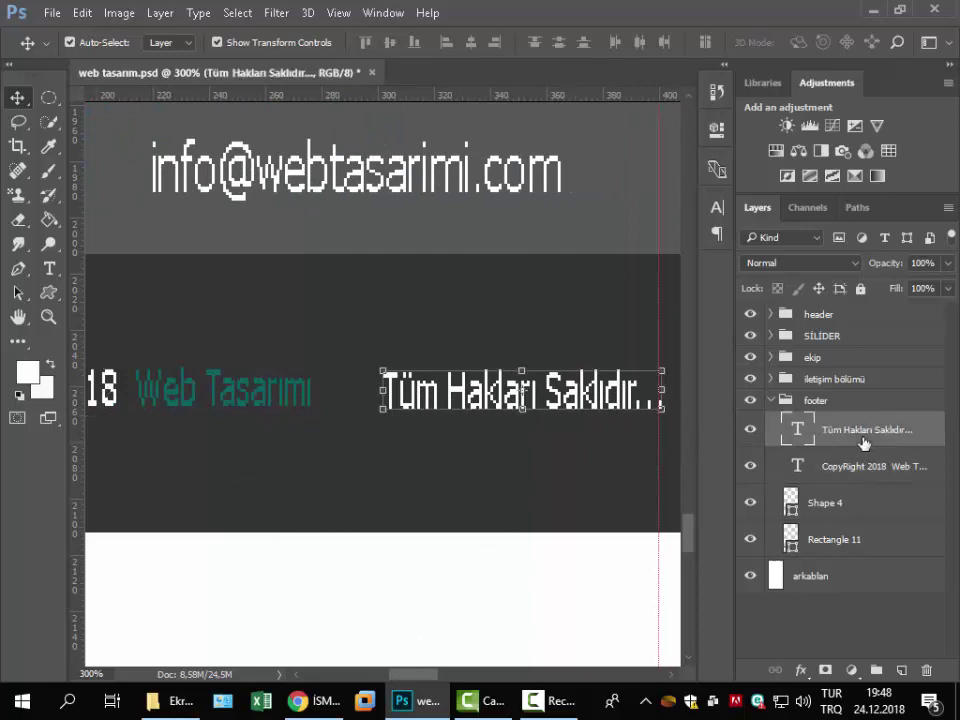
key(Left)
key(Left)
key(Left)
key(Left)
key(Left)
key(Left)
key(Left)
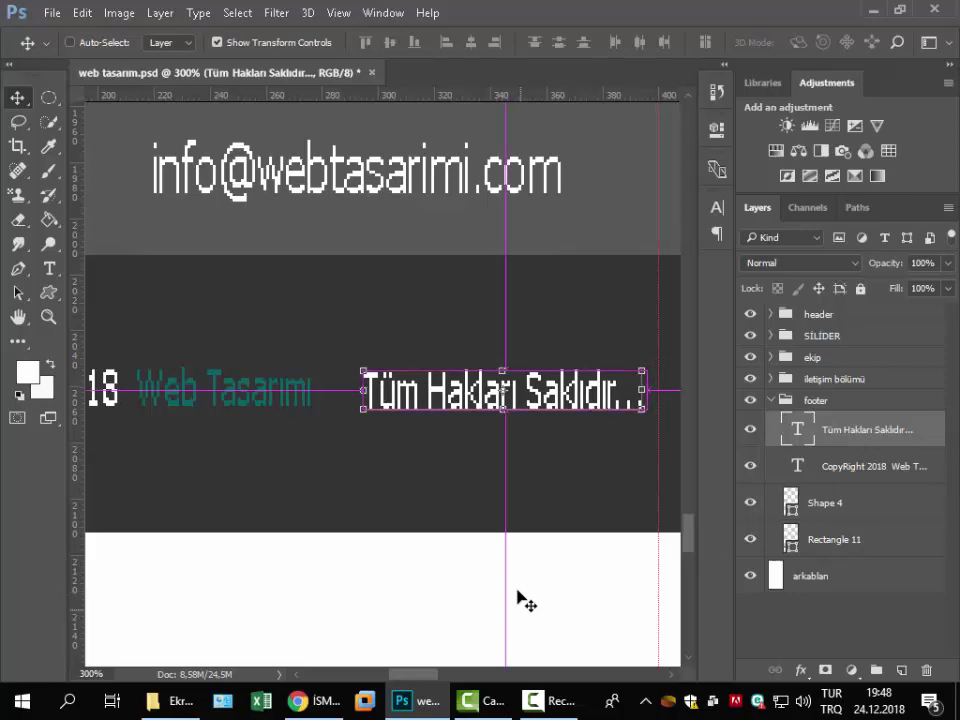
- Zoom out to check the footer, then choose the Polygon Tool set to 6 sides
key(ctrl+minus)
key(ctrl+minus)
key(ctrl+minus)
key(ctrl+minus)
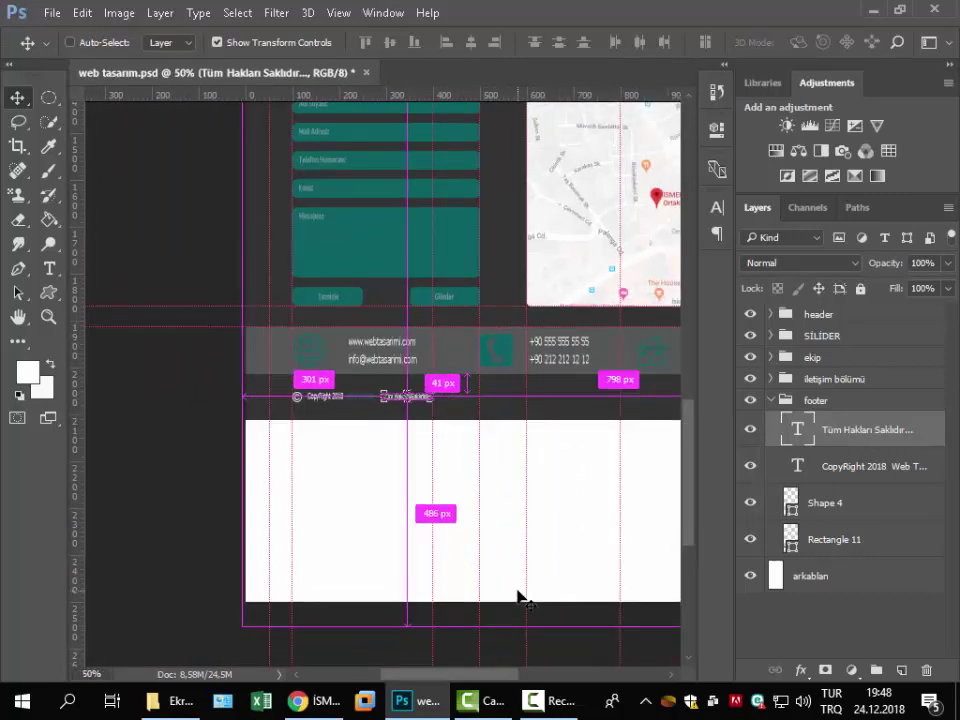
key(ctrl+minus)
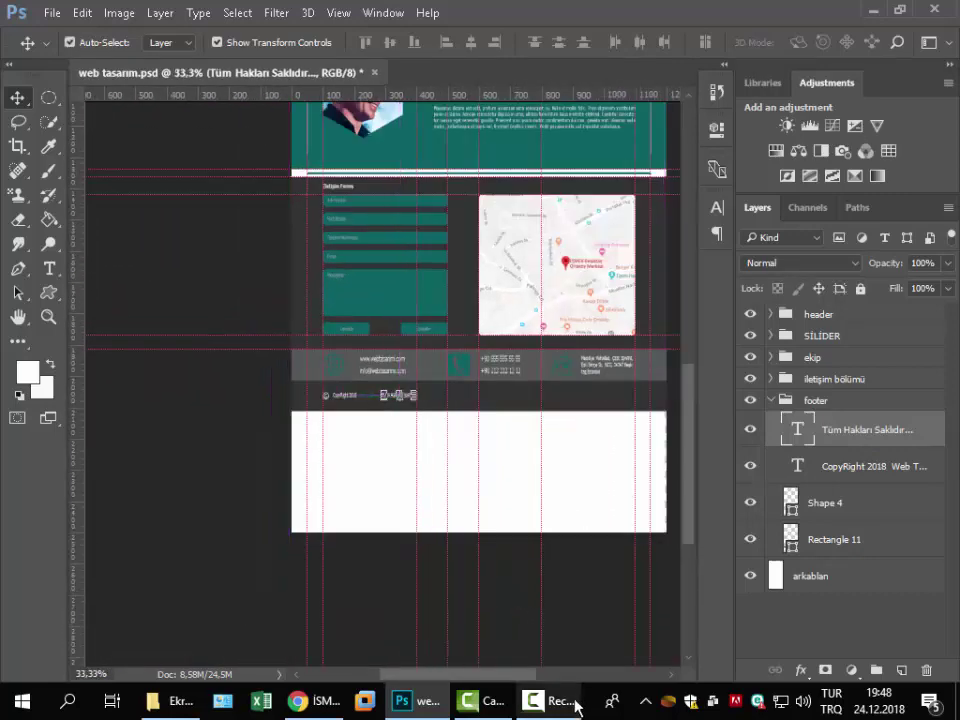
drag(490, 680, 520, 680)
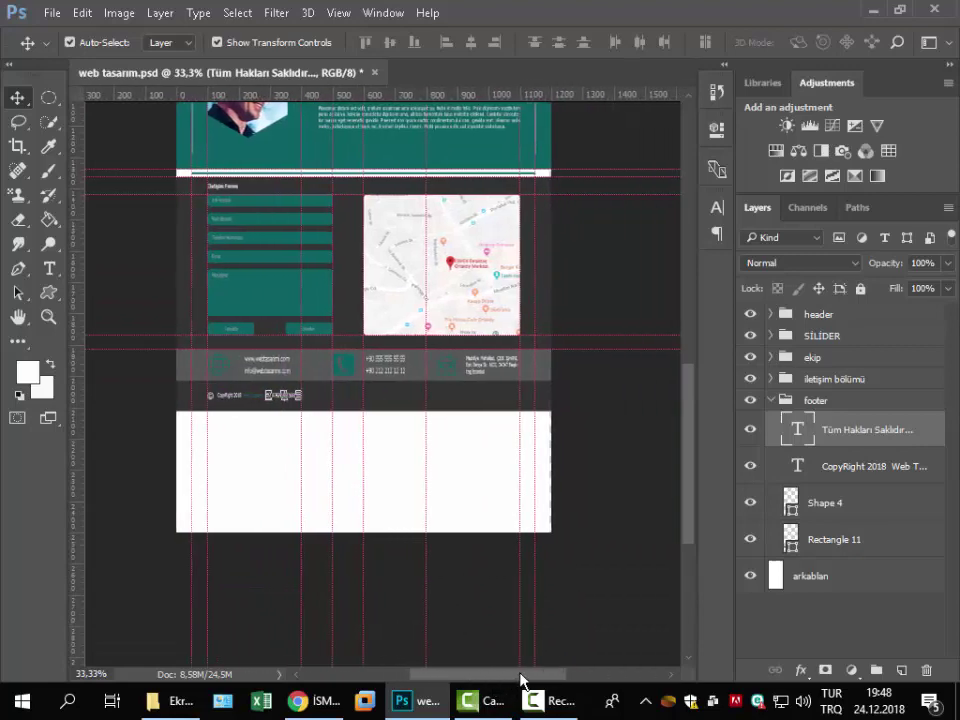
key(ctrl+plus)
key(ctrl+plus)
key(ctrl+plus)
key(ctrl+plus)
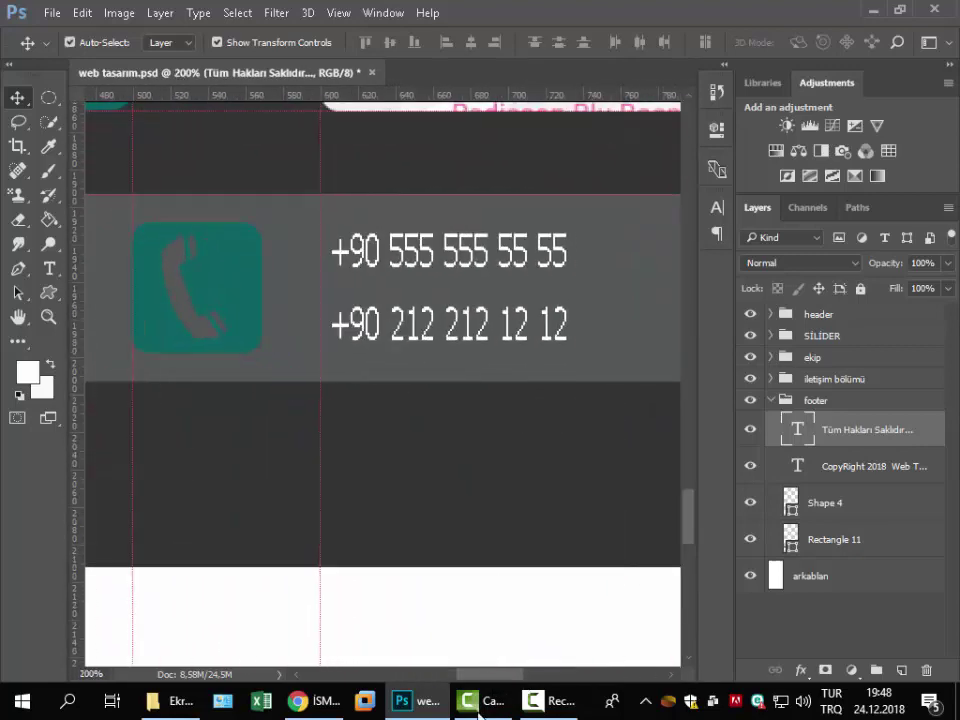
drag(505, 680, 562, 672)
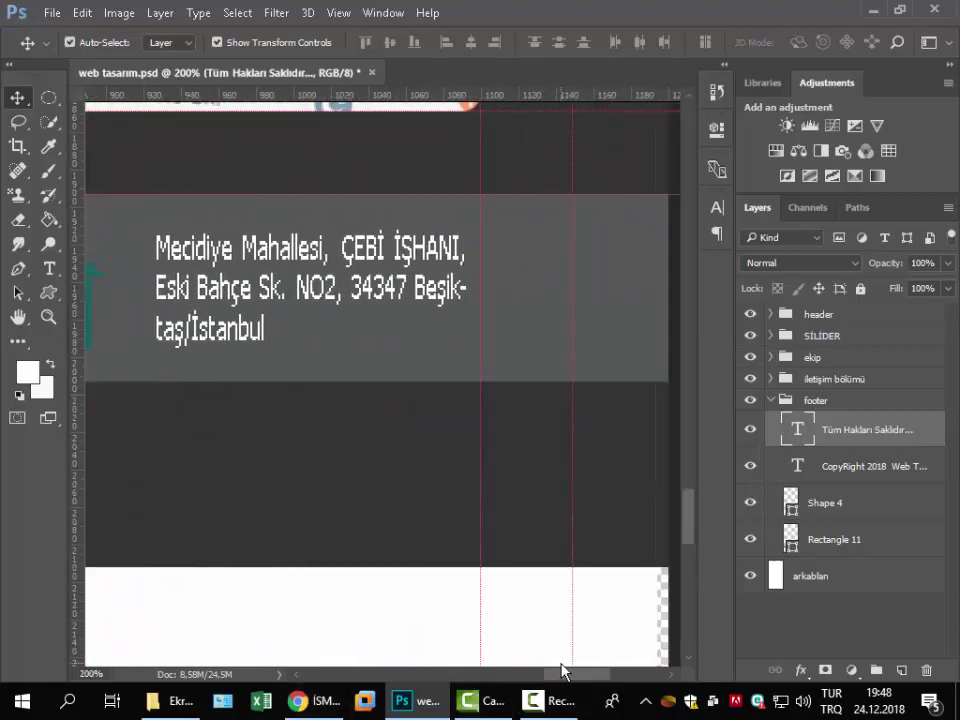
click(48, 292)
click(126, 346)
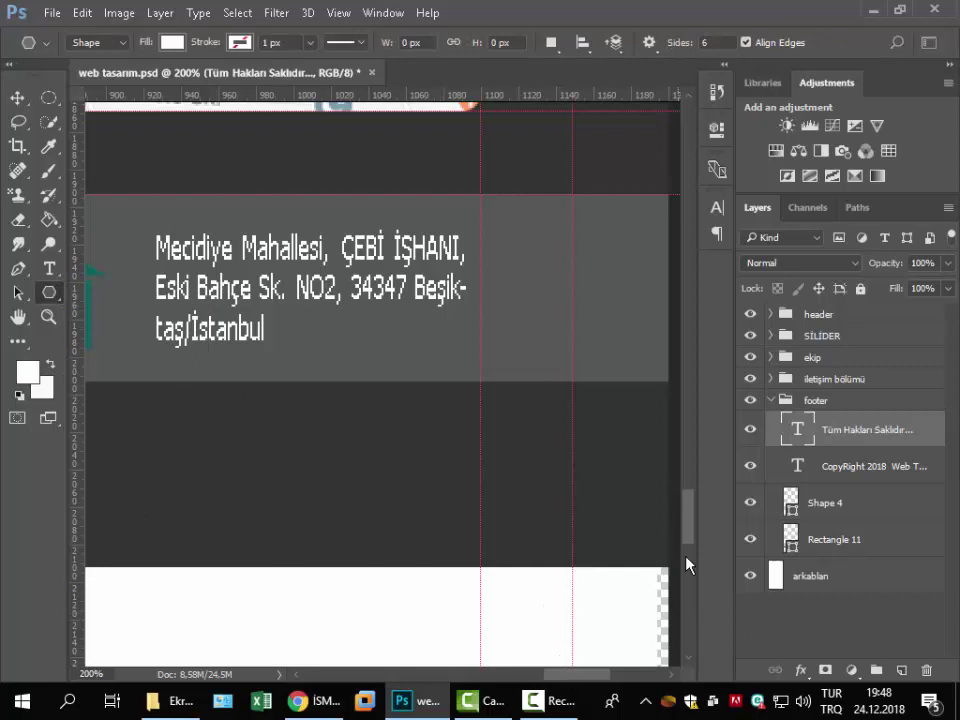
- Duplicate the Polygon 2 copy 10 hexagon from the SİLİDER > kutular group
click(770, 400)
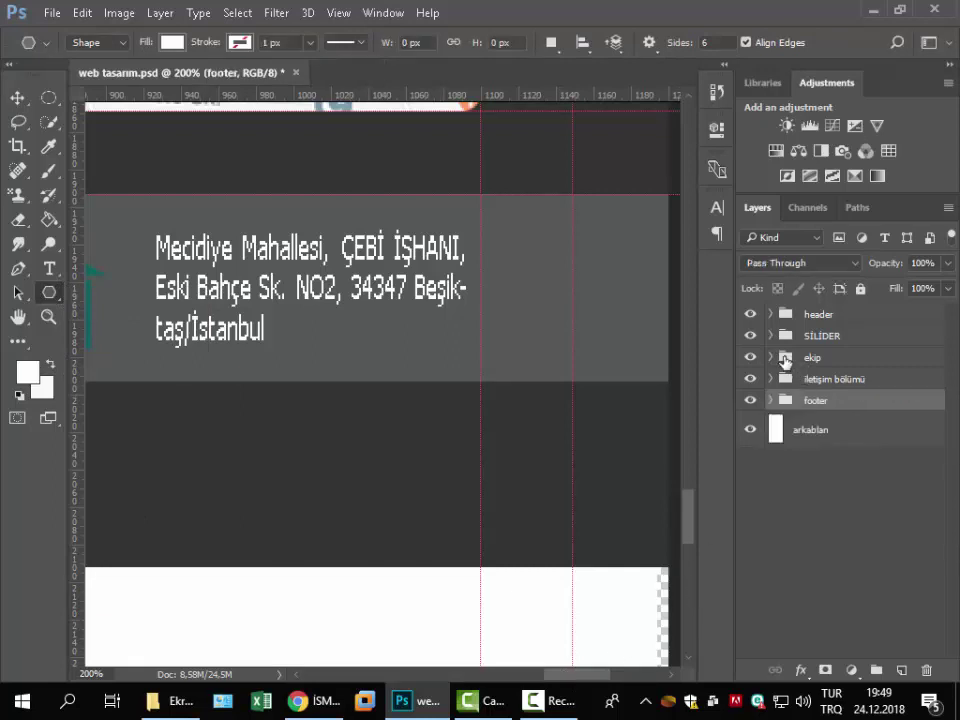
click(770, 336)
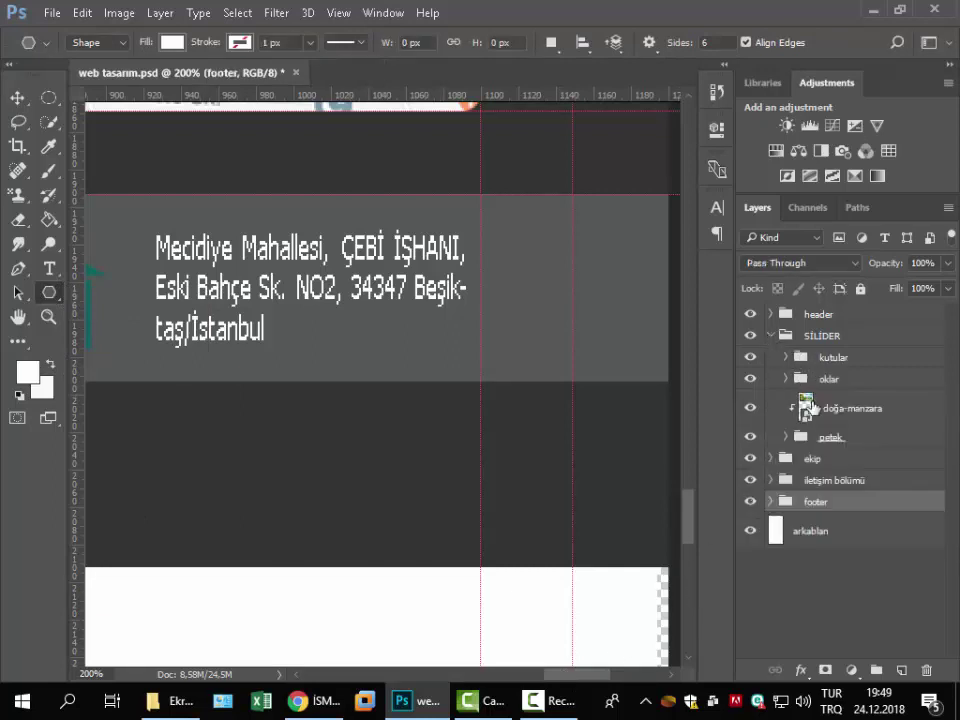
click(785, 357)
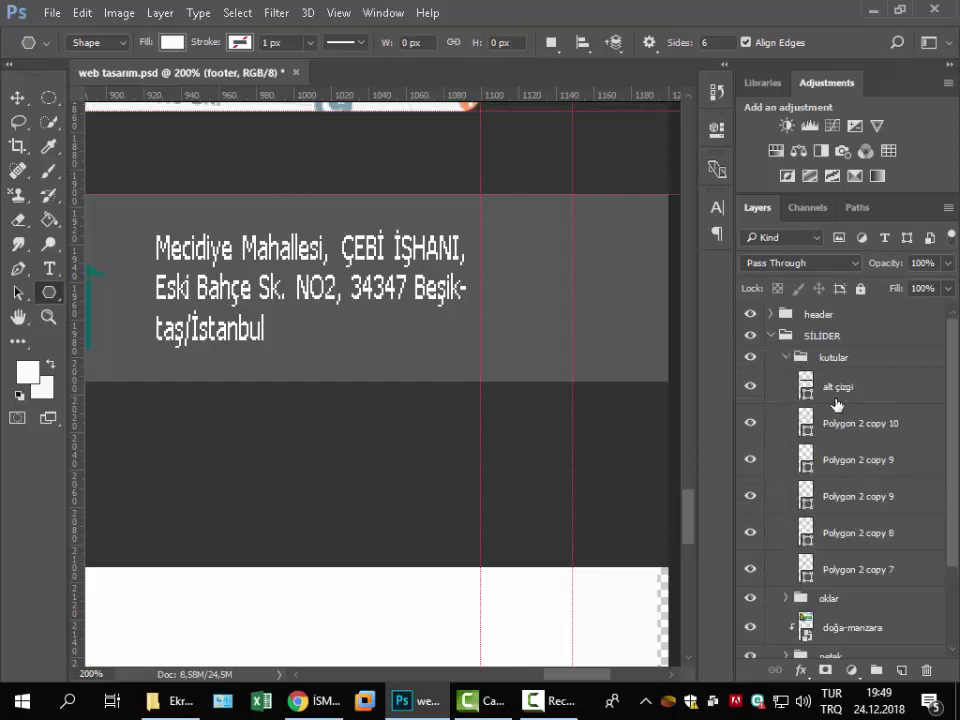
click(840, 424)
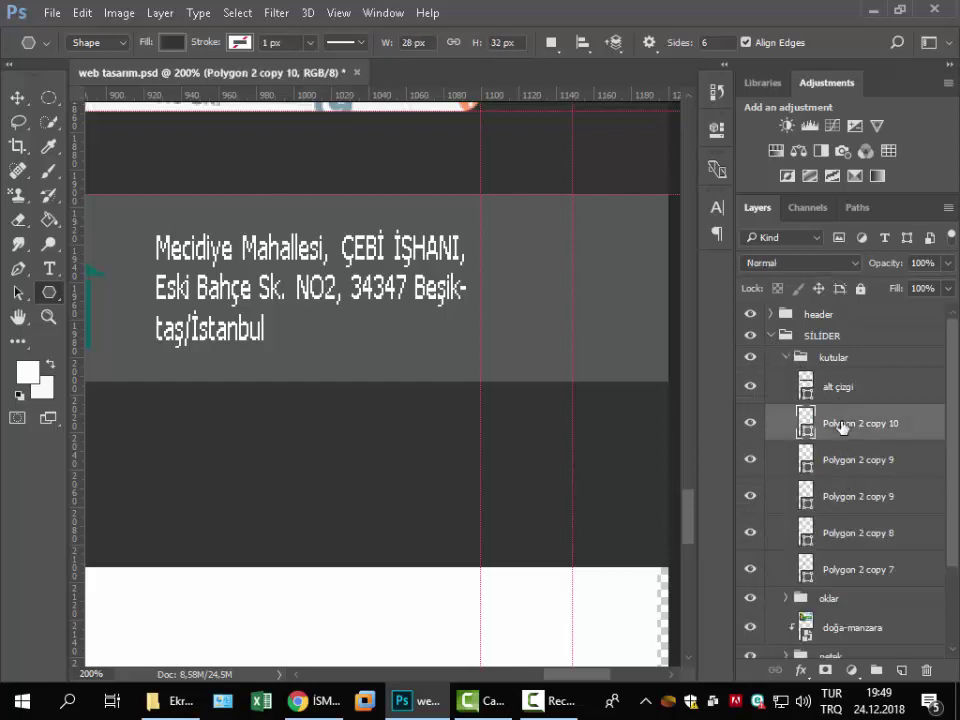
key(ctrl+j)
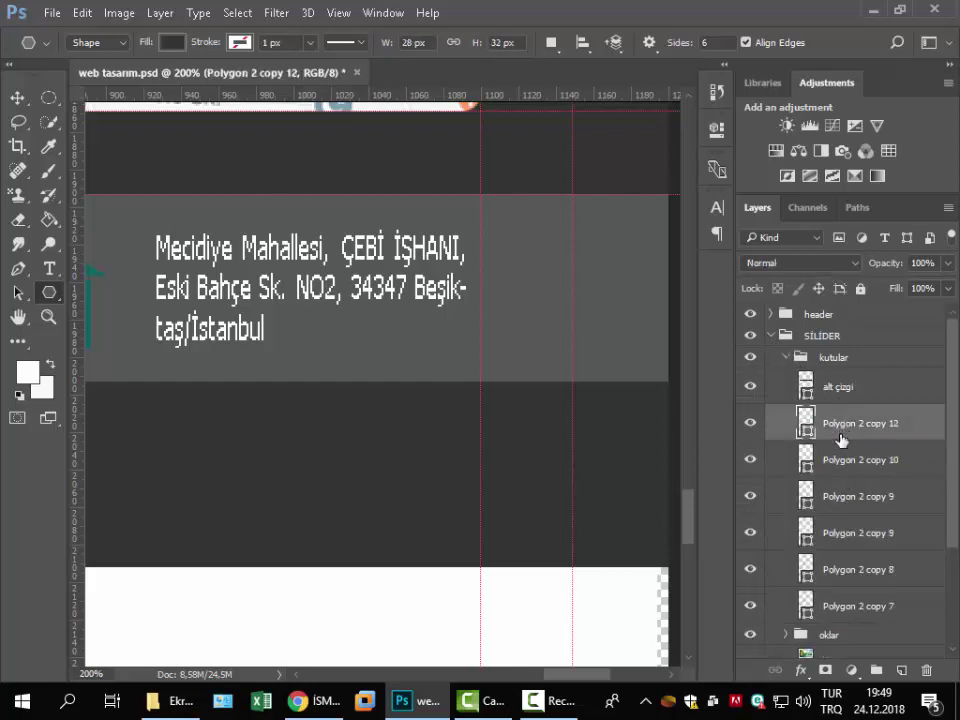
- Move the copy, Polygon 2 copy 12, into the footer group and select it with the Move tool
mouse_move(840, 440)
mouse_down()
mouse_move(829, 651)
mouse_move(863, 651)
mouse_move(877, 665)
mouse_move(879, 641)
mouse_move(866, 646)
mouse_up()
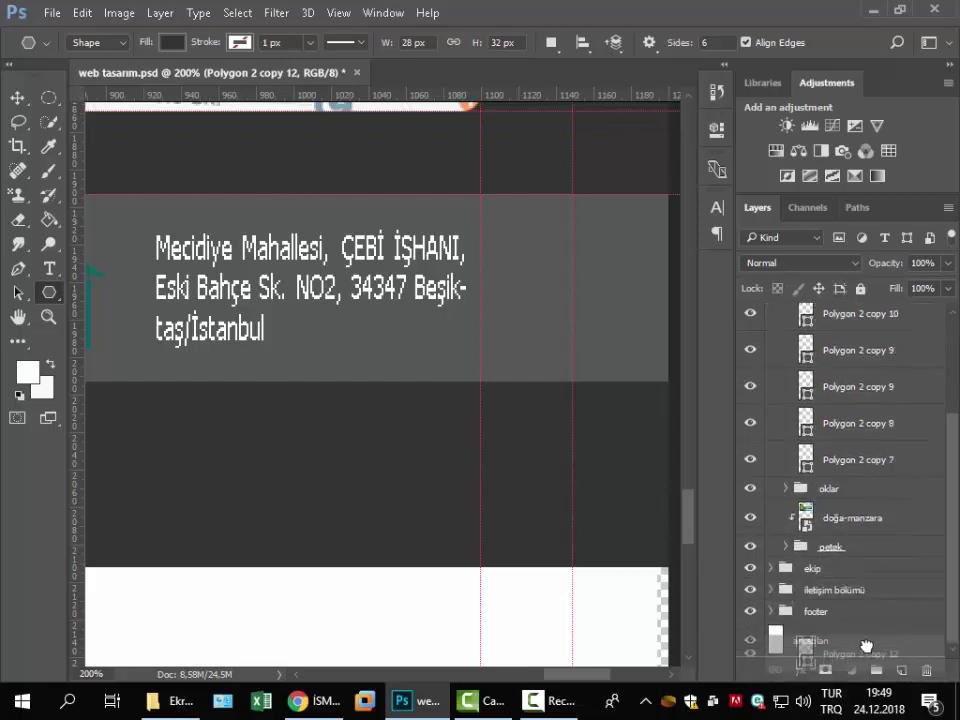
drag(866, 646, 857, 612)
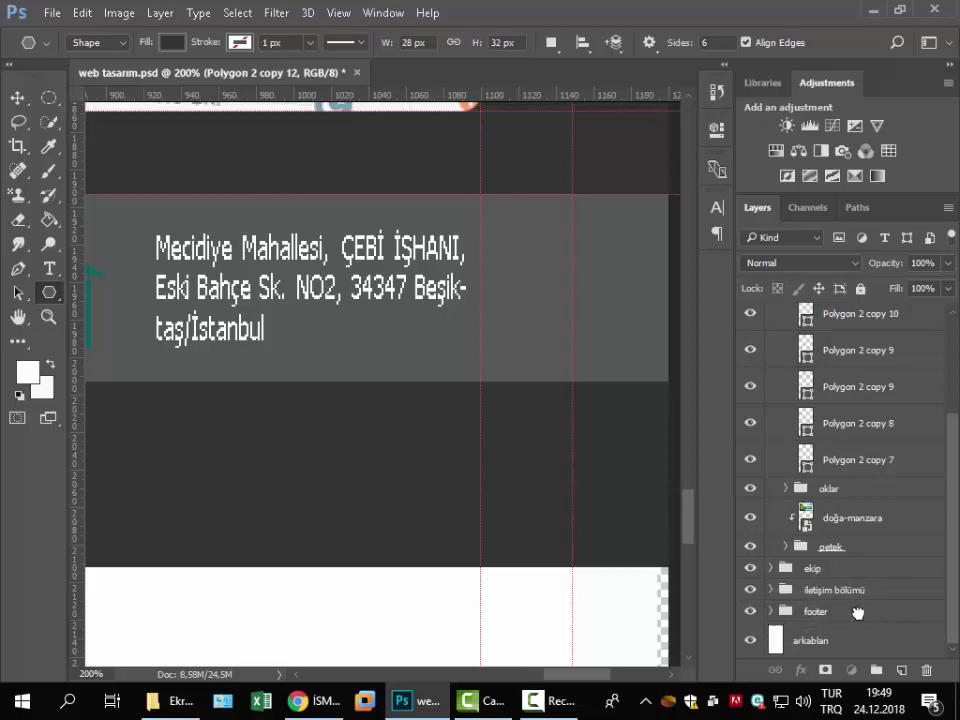
click(857, 612)
click(770, 611)
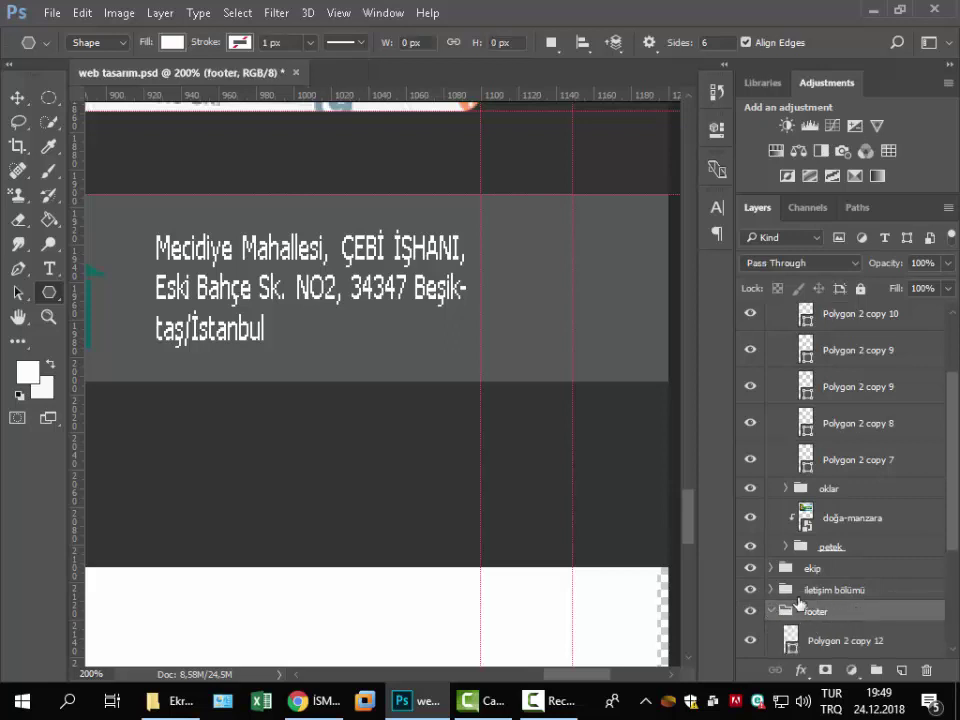
scroll(790, 460, up, 3)
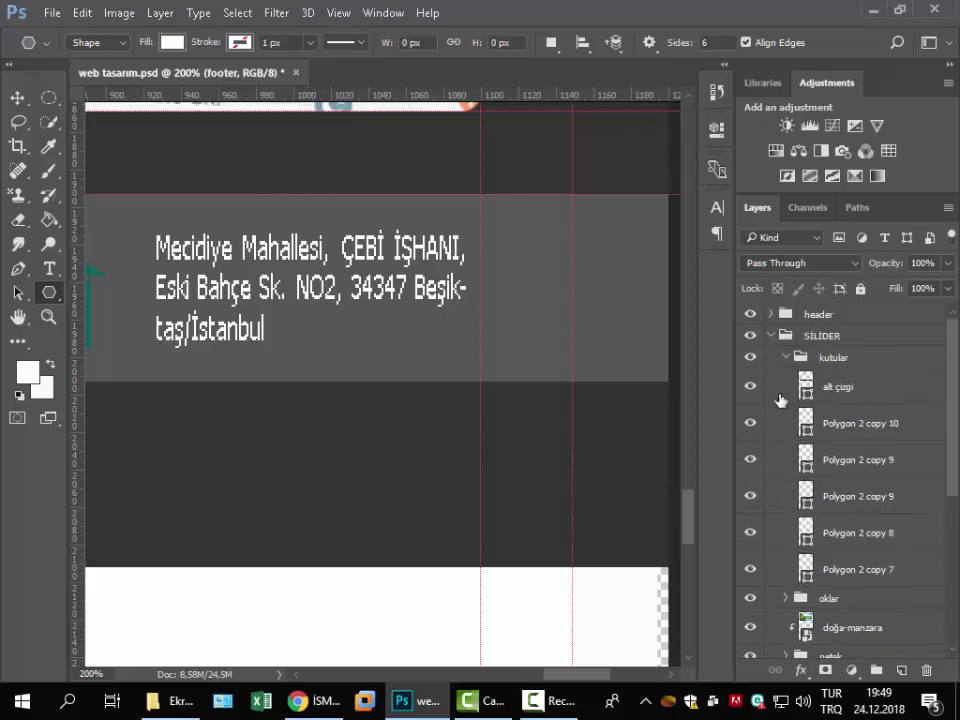
click(770, 335)
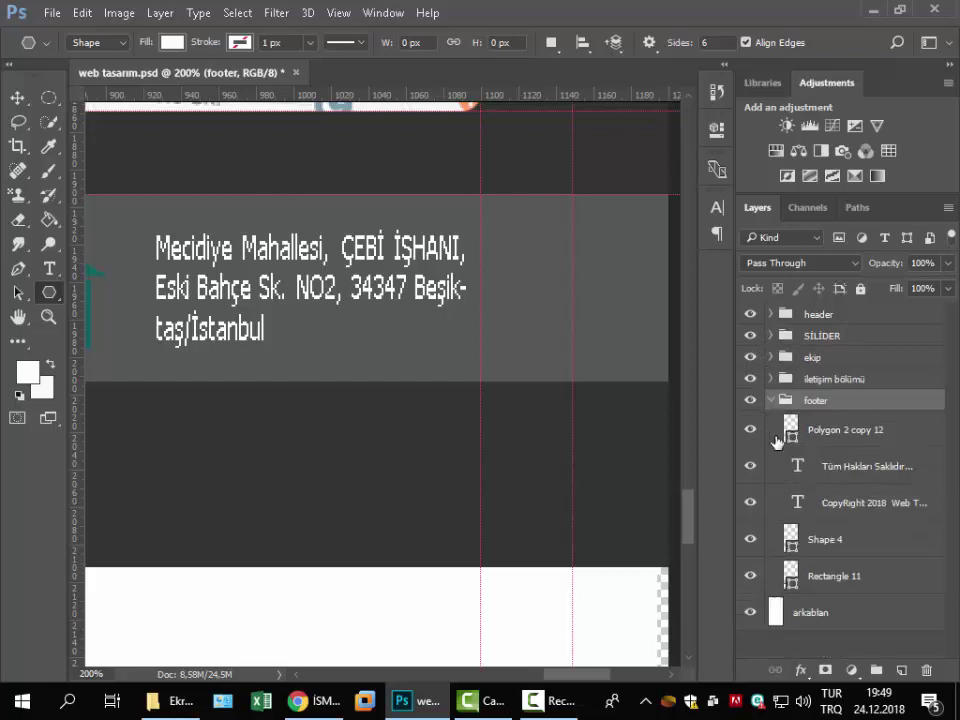
click(846, 431)
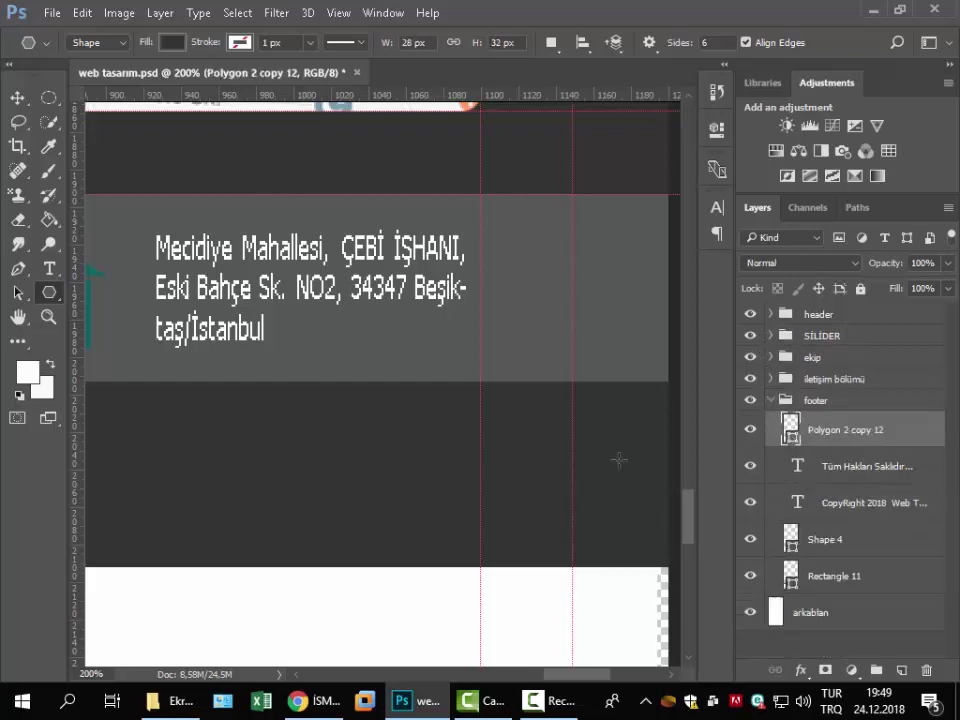
click(17, 98)
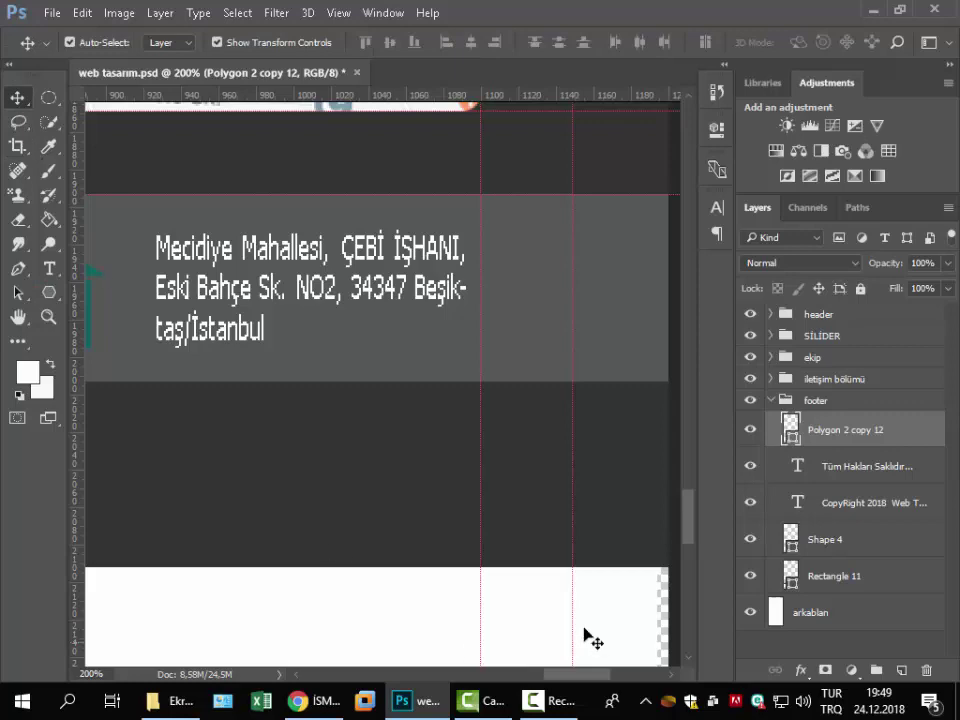
key(ctrl+minus)
key(ctrl+minus)
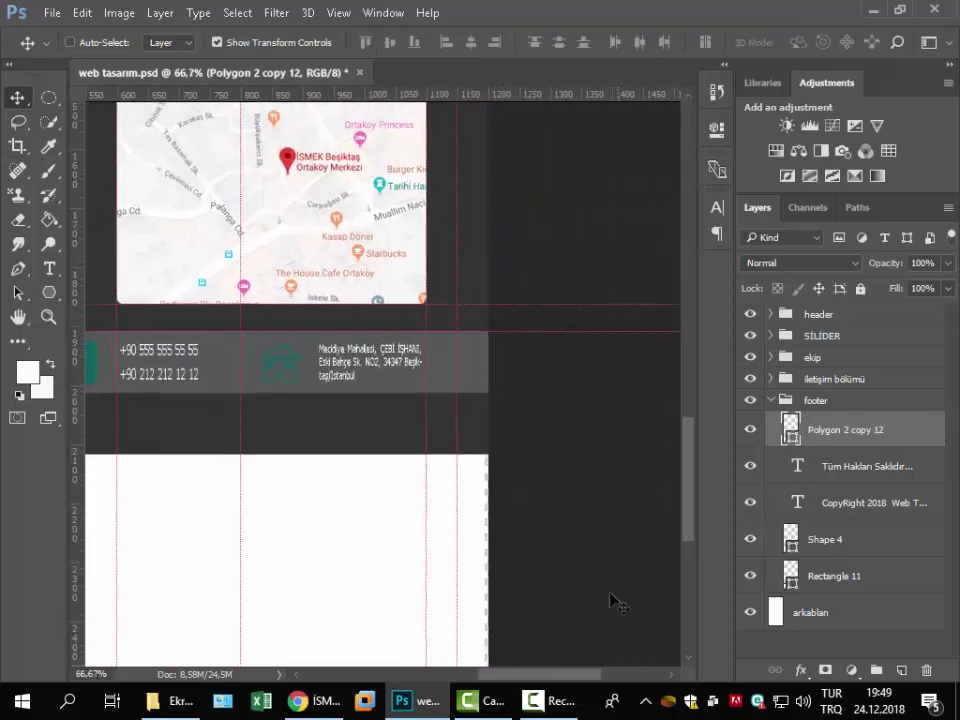
key(ctrl+minus)
key(ctrl+minus)
key(ctrl+minus)
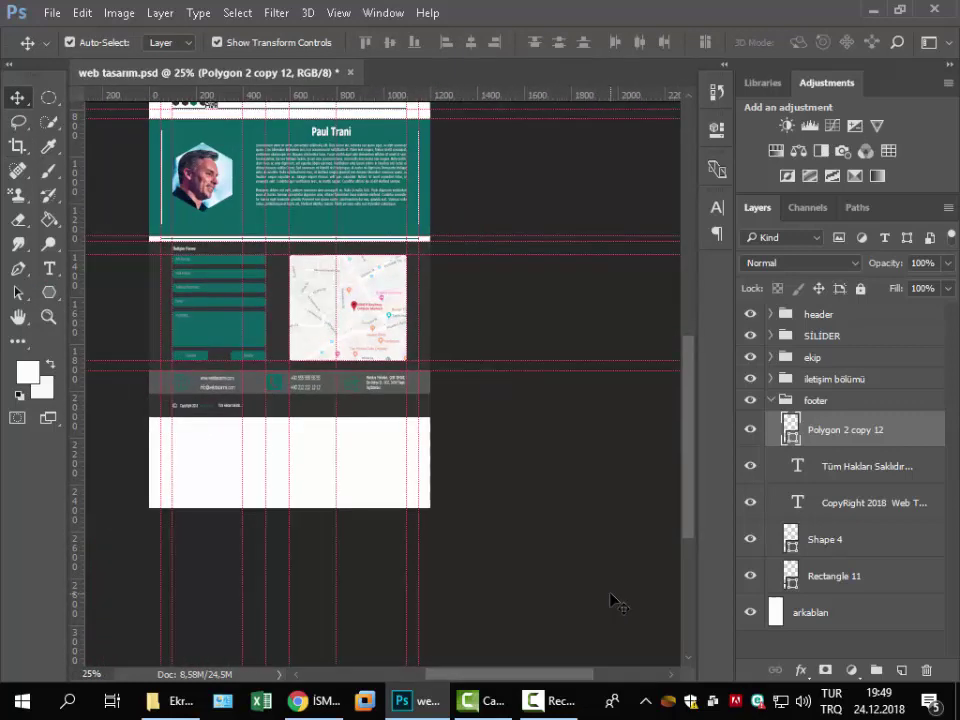
- Nudge the Polygon 2 copy 12 hexagon down, fill it white (ffffff), and shift it right
key(ctrl)
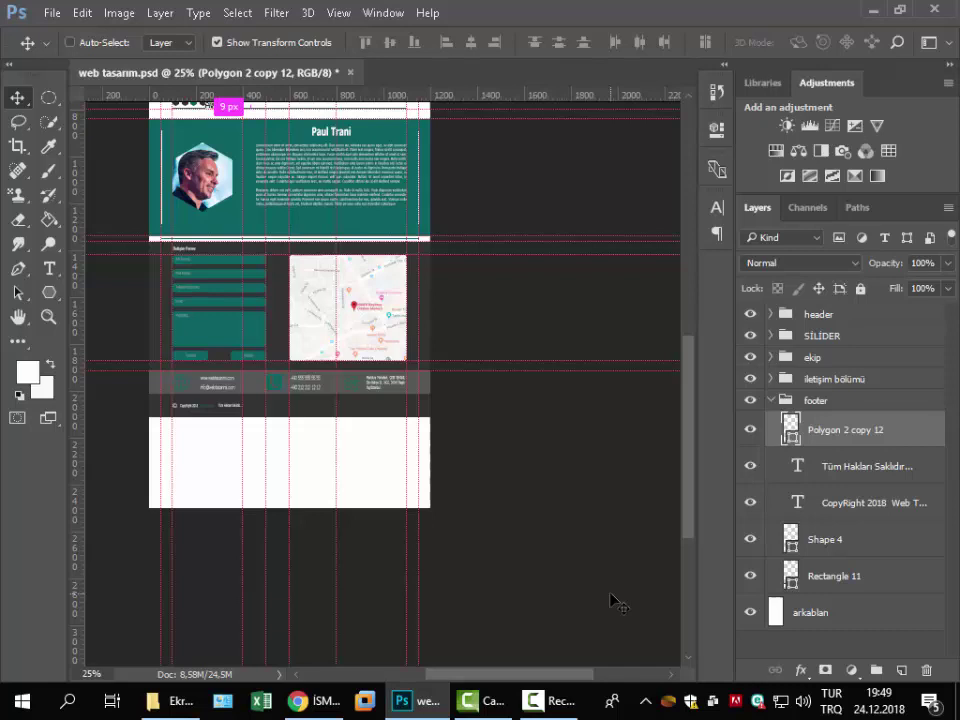
scroll(332, 216, up, 2)
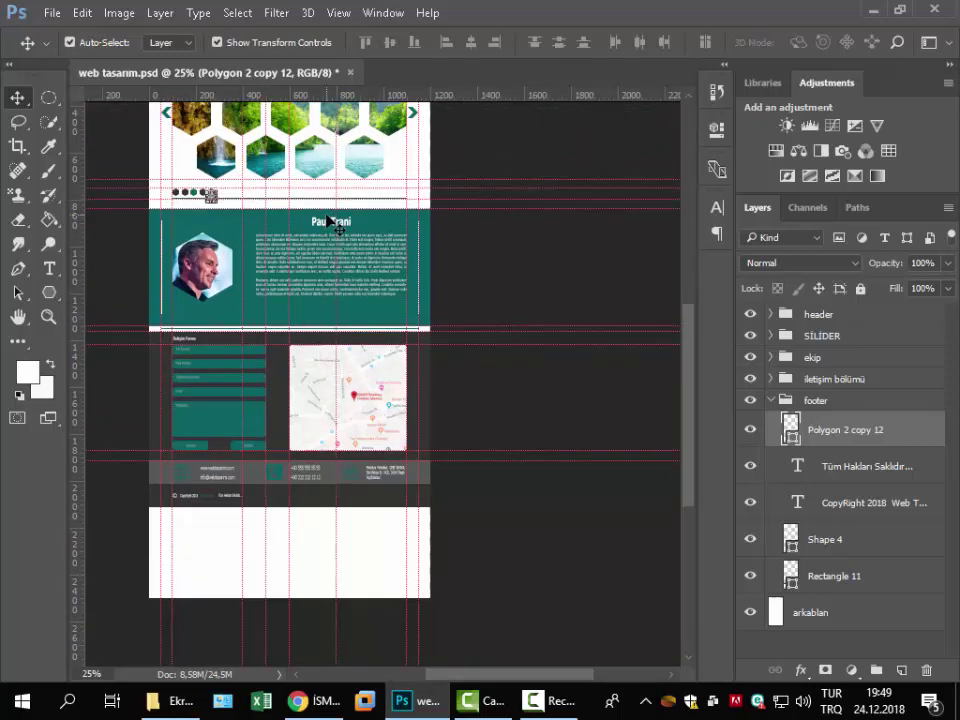
key(shift+Down)
key(shift+Down)
key(shift+Down)
key(shift+Down)
key(shift+Down)
key(shift+Down)
key(shift+Down)
key(shift+Down)
key(shift+Down)
key(shift+Down)
key(shift+Down)
key(shift+Down)
key(shift+Down)
key(shift+Down)
key(shift+Down)
key(shift+Down)
key(shift+Down)
double_click(792, 440)
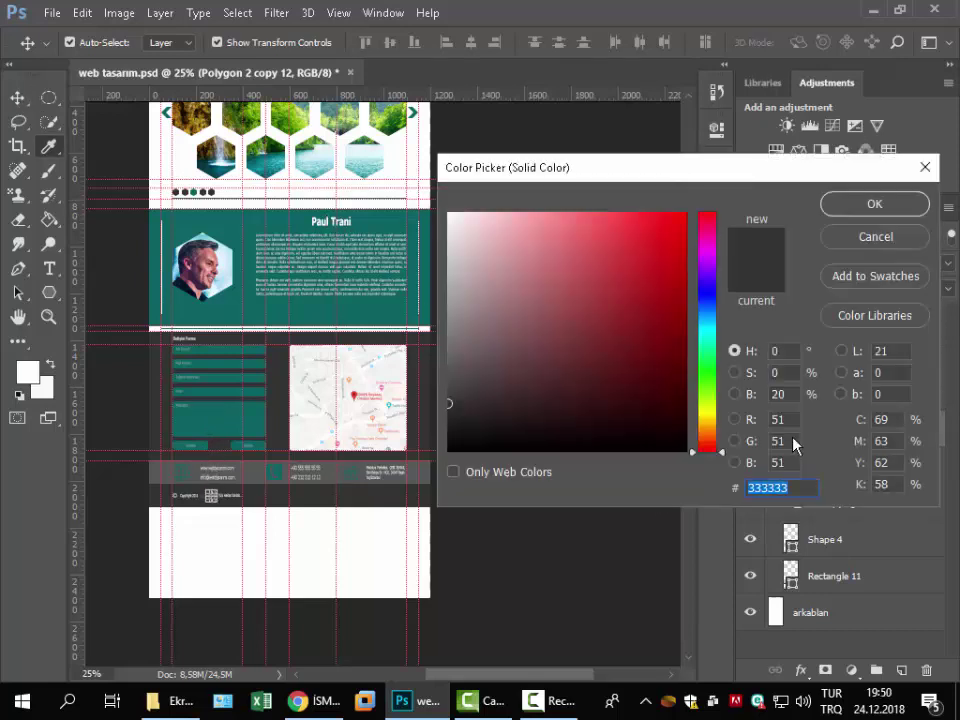
click(350, 518)
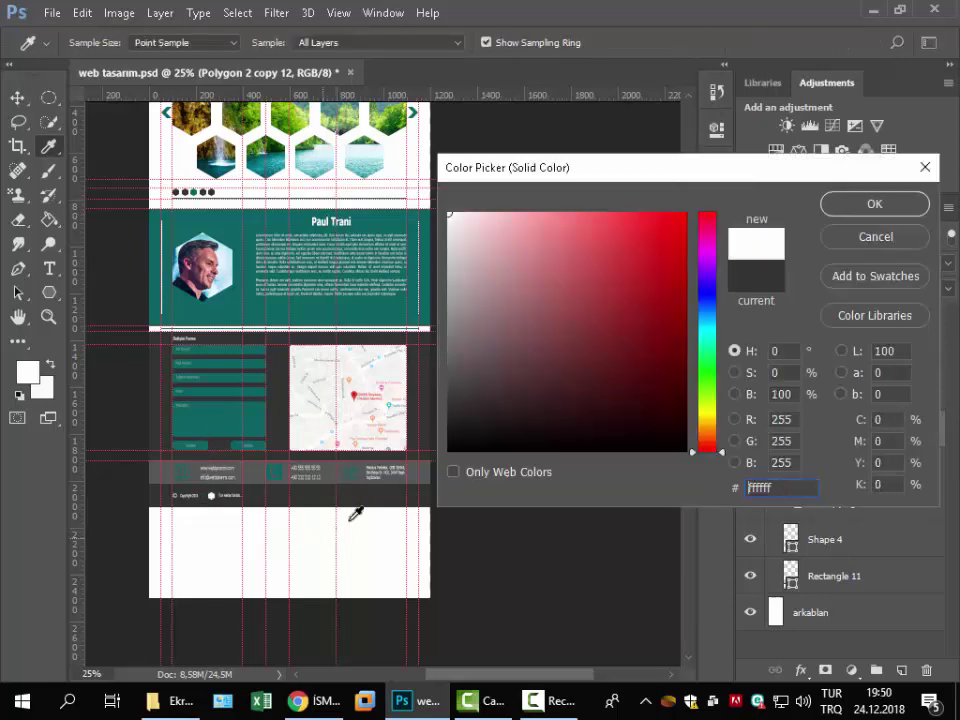
click(874, 204)
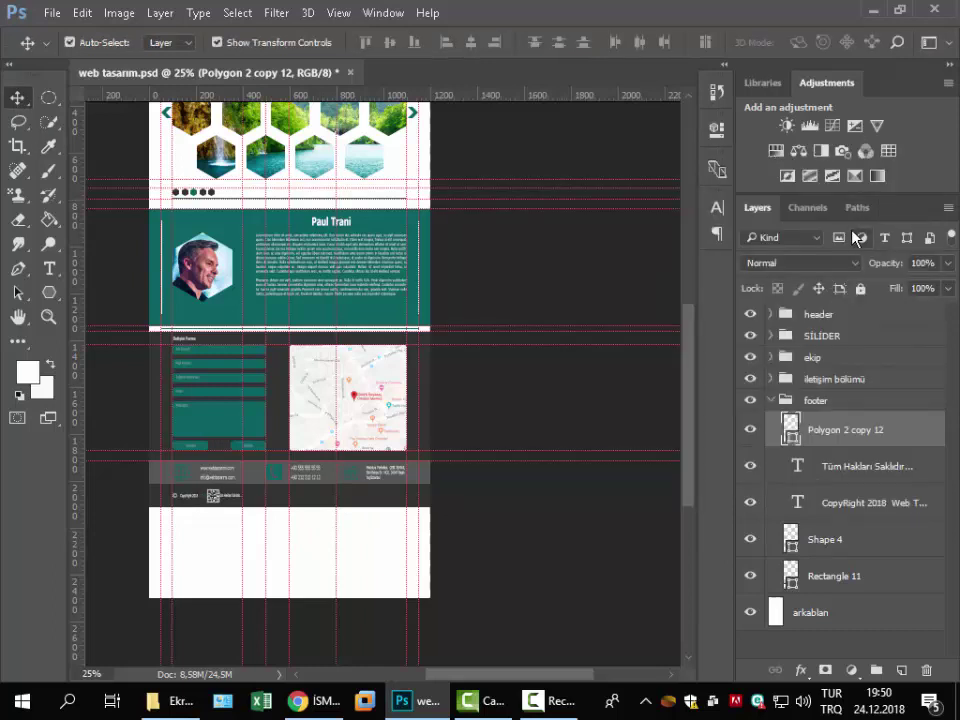
key(shift+Right)
key(shift+Right)
key(shift+Right)
key(shift+Right)
key(shift+Right)
key(shift+Right)
key(shift+Right)
key(shift+Right)
key(shift+Right)
key(shift+Right)
key(shift+Right)
key(shift+Right)
key(shift+Right)
key(shift+Right)
key(shift+Right)
key(shift+Right)
key(shift+Right)
key(shift+Right)
key(shift+Right)
key(shift+Right)
key(shift+Right)
key(shift+Right)
key(shift+Right)
key(shift+Right)
key(shift+Right)
key(shift+Right)
key(shift+Right)
key(shift+Right)
key(shift+Right)
key(shift+Right)
key(shift+Right)
key(shift+Right)
key(shift+Right)
key(shift+Right)
key(shift+Right)
key(shift+Right)
key(shift+Right)
key(shift+Right)
key(shift+Right)
key(shift+Right)
key(shift+Right)
key(shift+Right)
- Zoom in on the footer and nudge the white hexagon slightly right
key(ctrl+plus)
key(ctrl+plus)
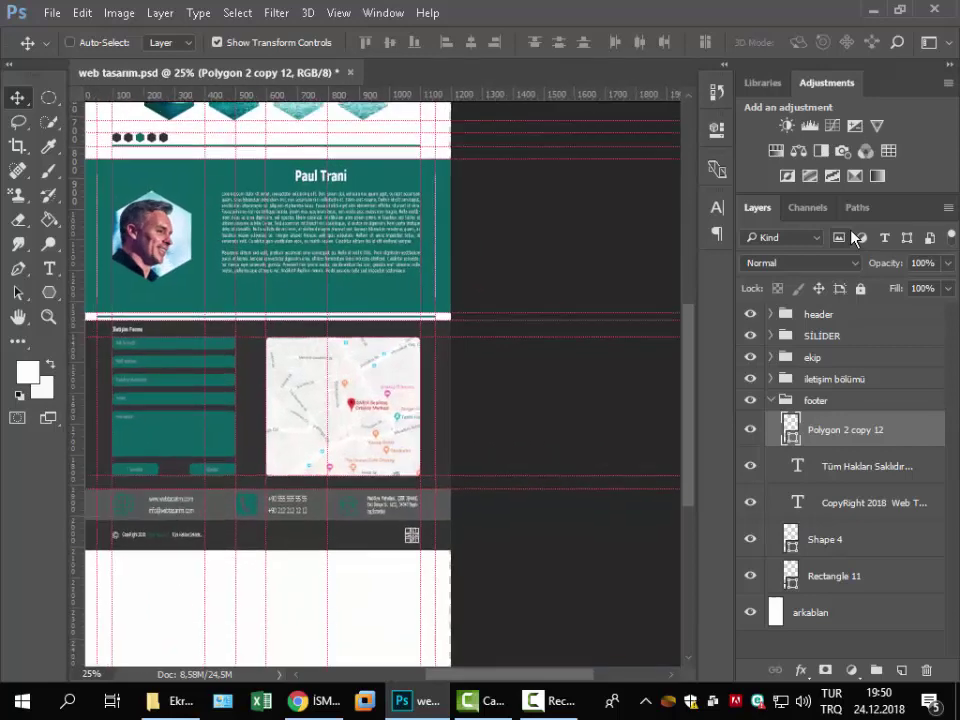
key(ctrl+plus)
scroll(450, 418, down, 2)
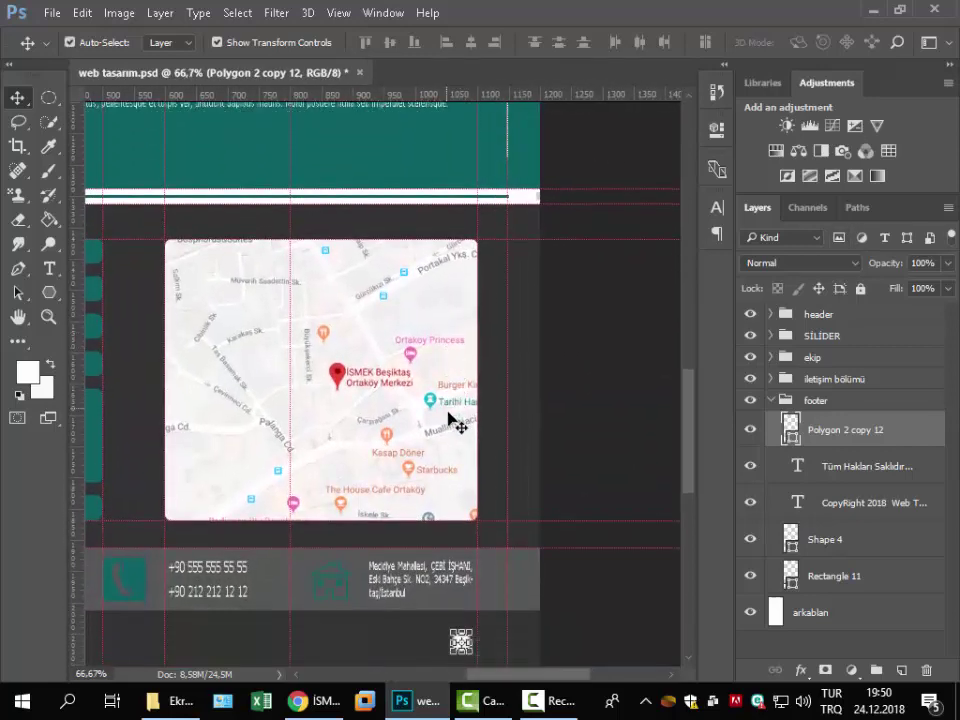
scroll(454, 422, down, 3)
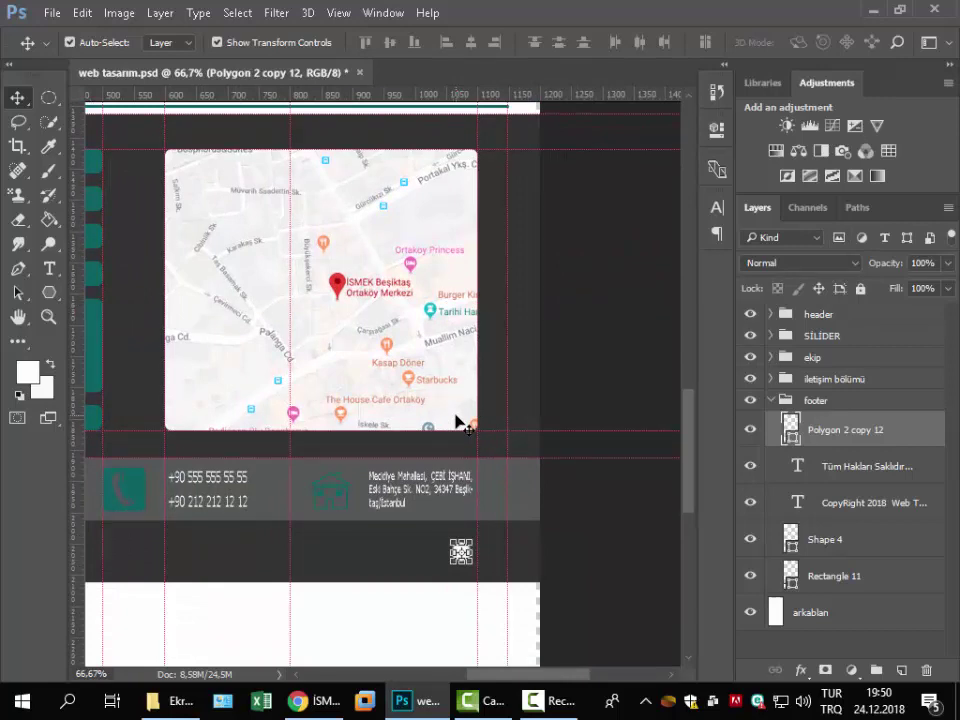
key(ctrl+plus)
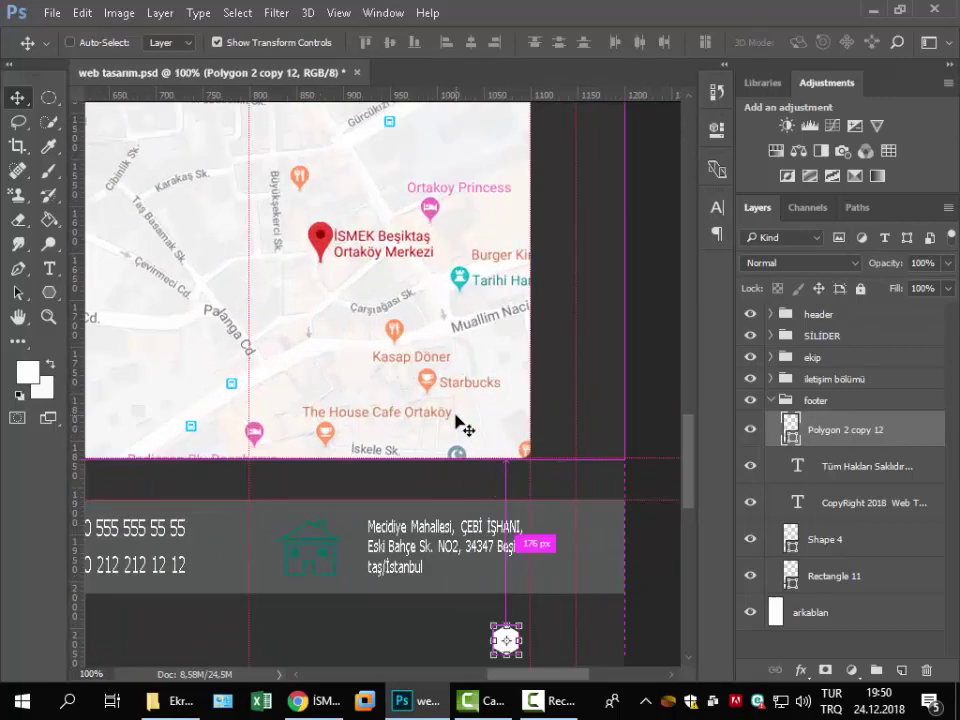
key(ctrl+plus)
scroll(456, 447, down, 2)
scroll(490, 486, down, 3)
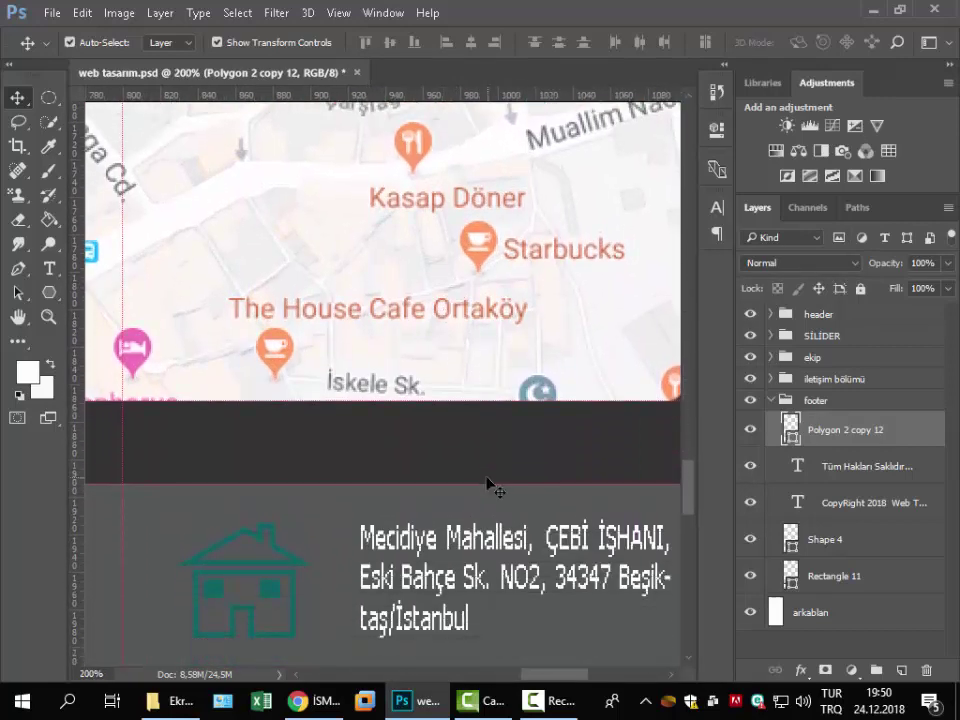
scroll(493, 488, down, 4)
scroll(486, 491, down, 1)
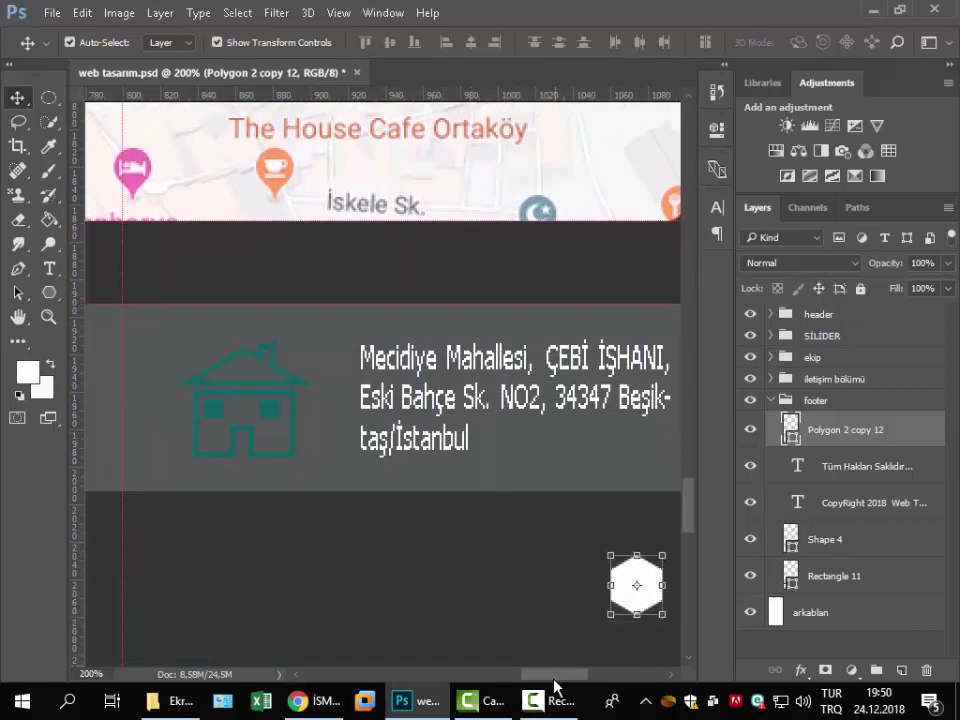
drag(553, 677, 566, 677)
key(Right)
key(Right)
key(Right)
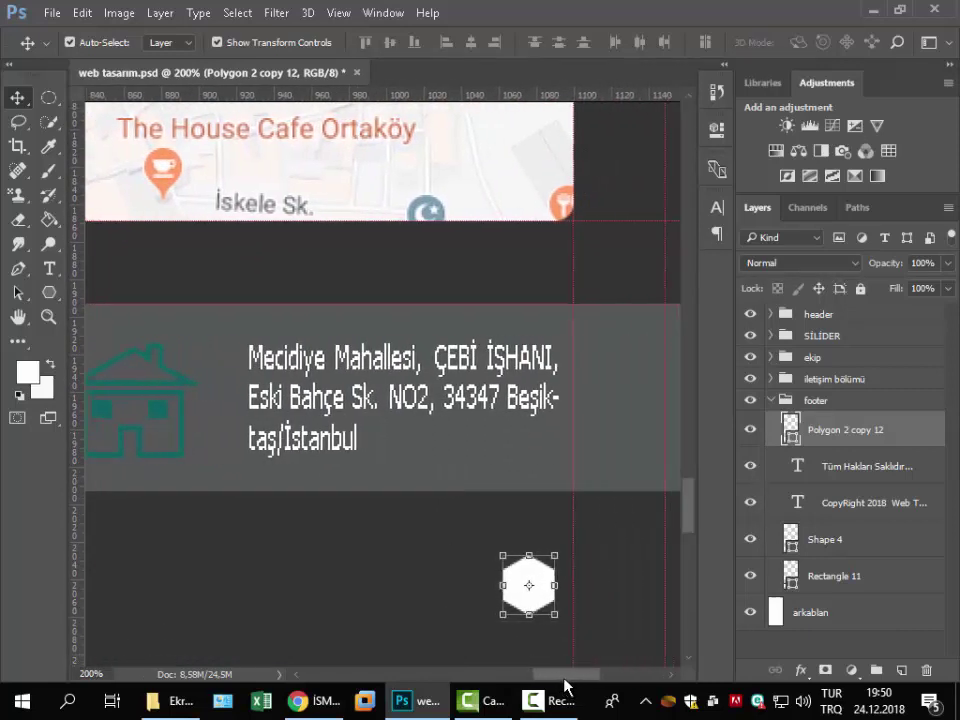
key(Right)
key(Right)
key(Right)
key(Right)
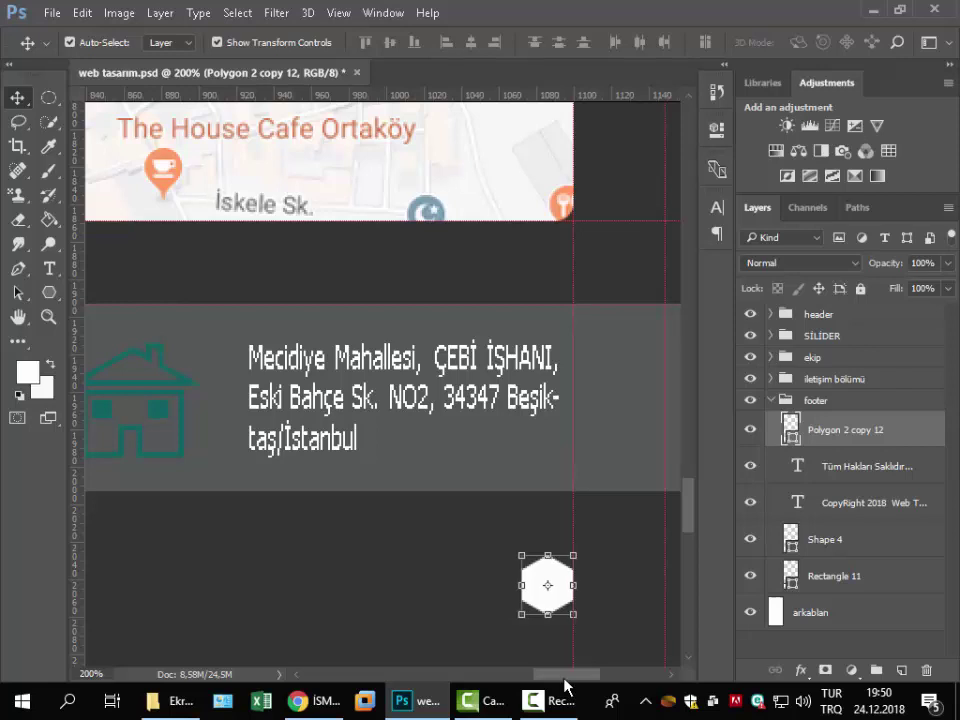
scroll(508, 649, down, 2)
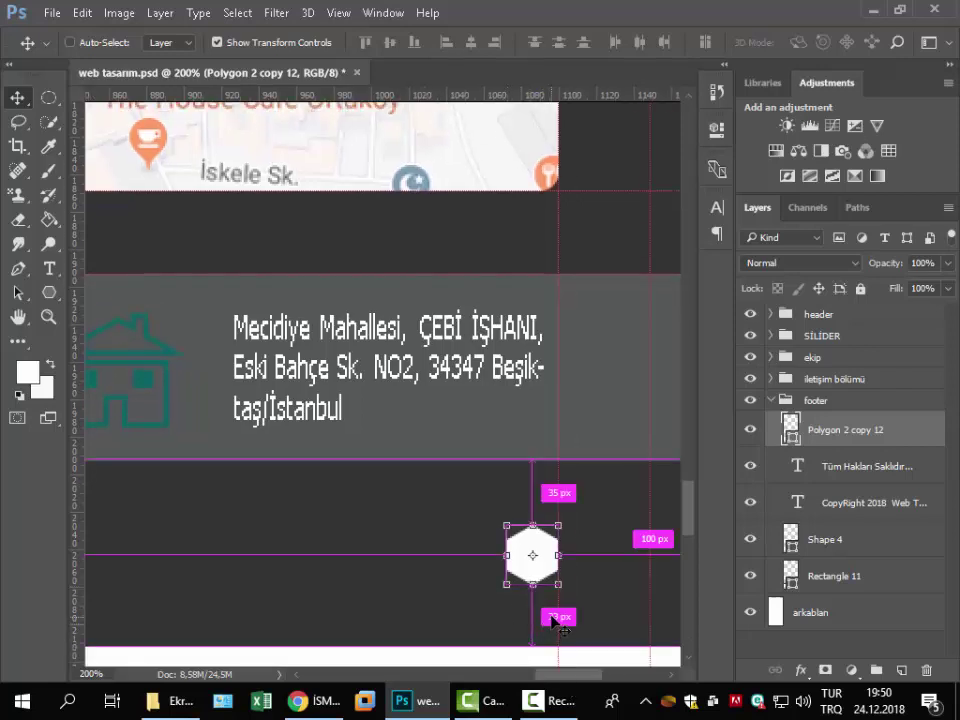
key(ctrl)
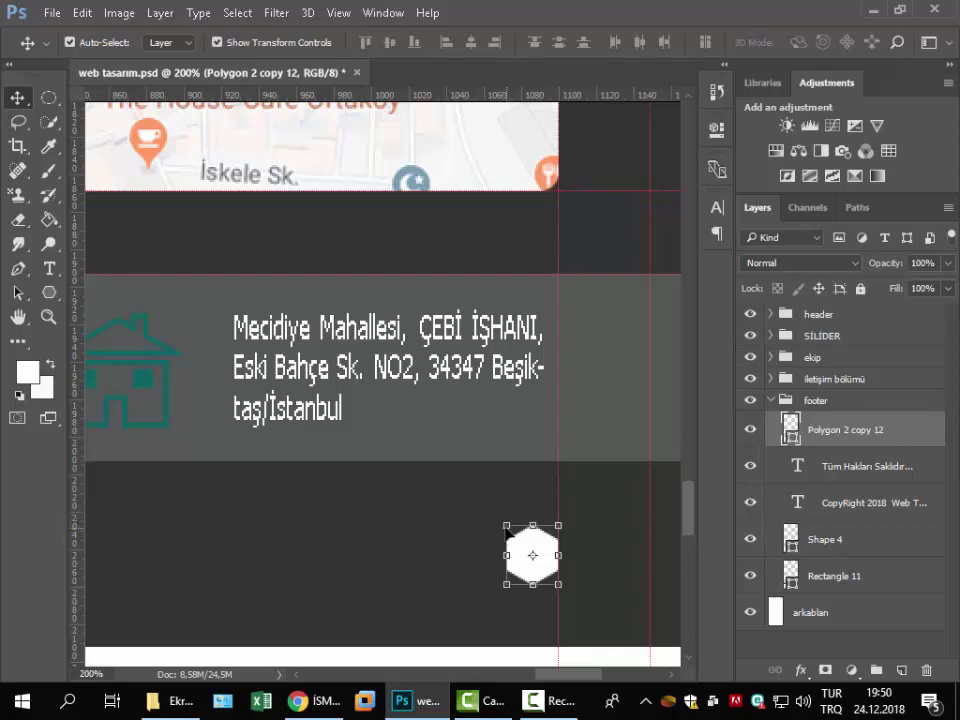
- Enlarge the white hexagon, centre it vertically in the footer bar, and group it with Ctrl+G
shift+click(506, 529)
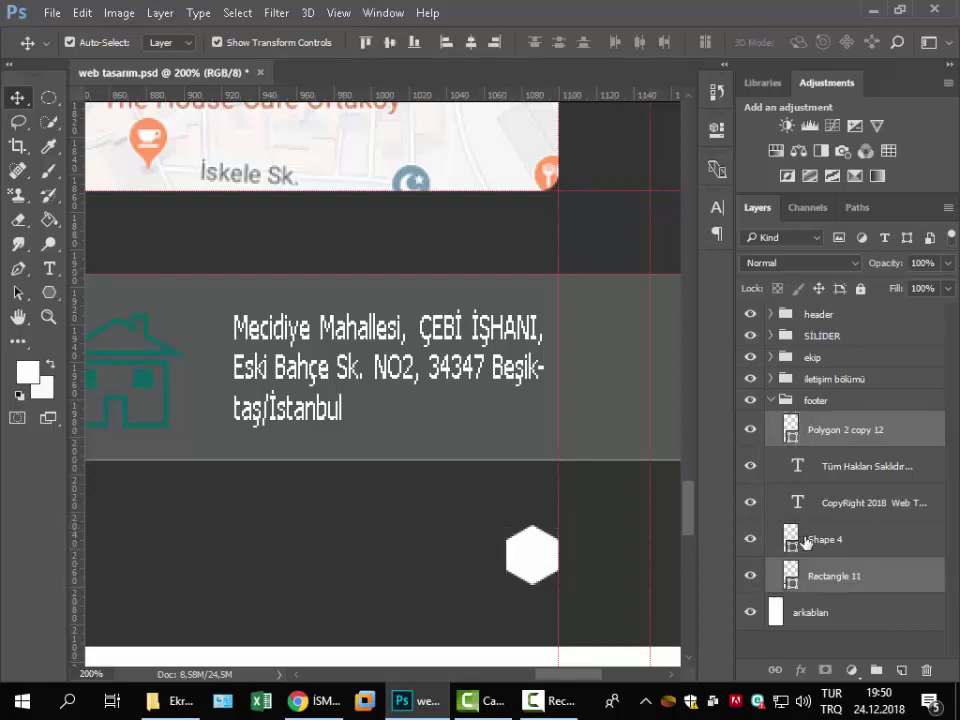
click(840, 435)
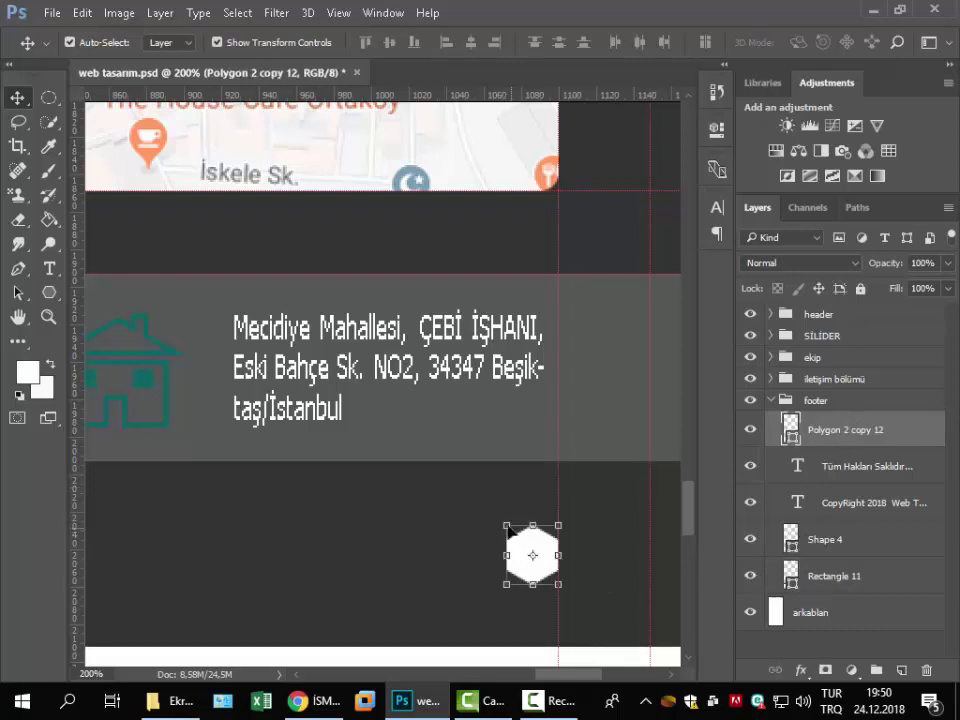
drag(503, 522, 460, 470)
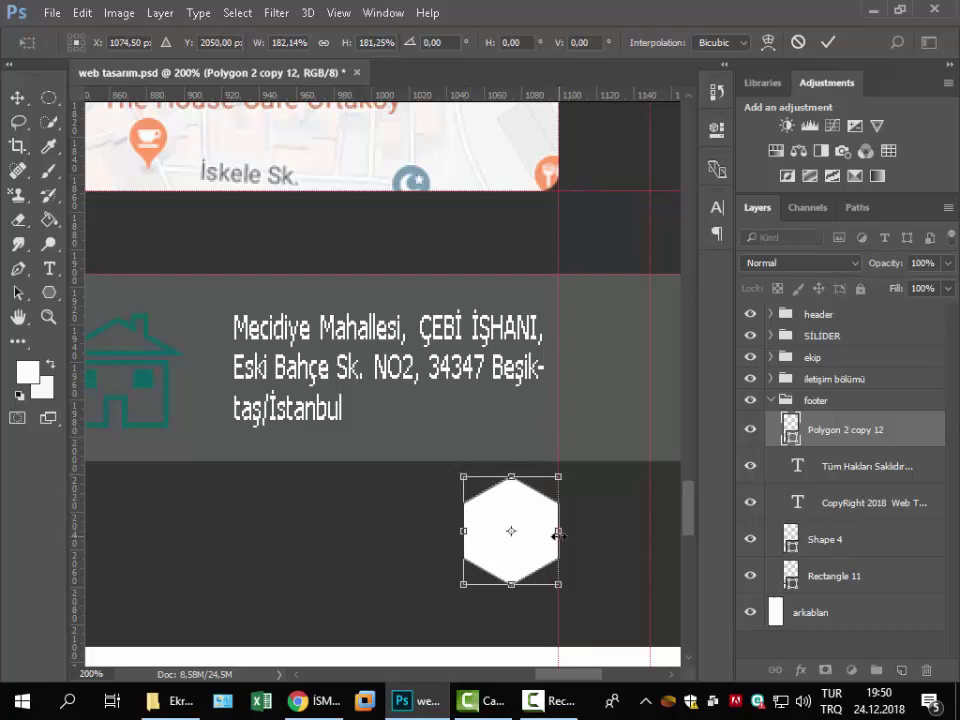
drag(499, 525, 499, 546)
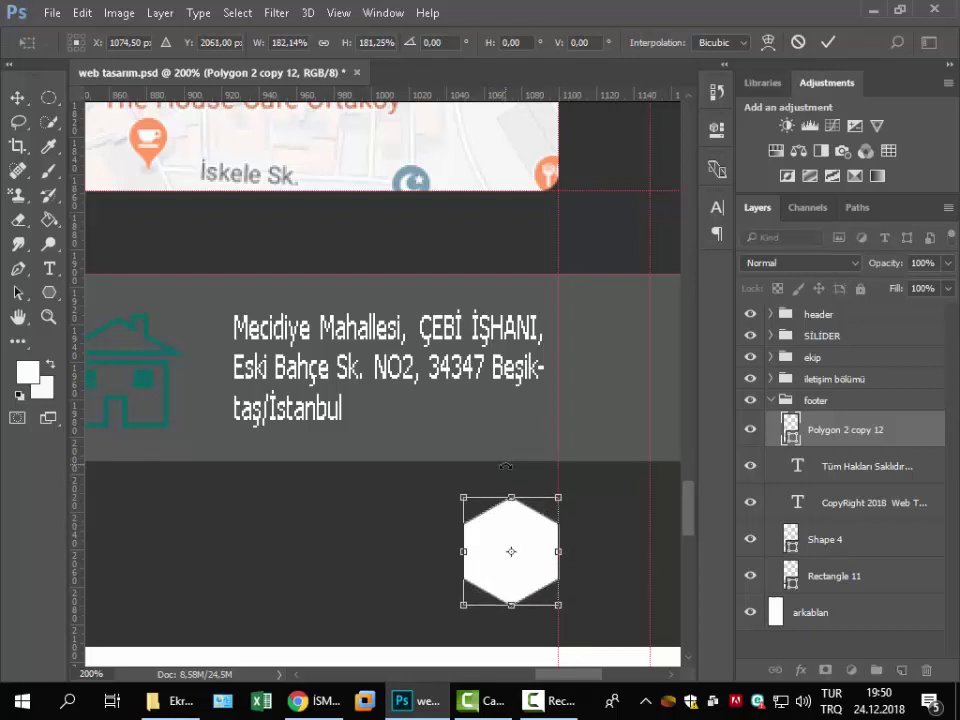
key(Return)
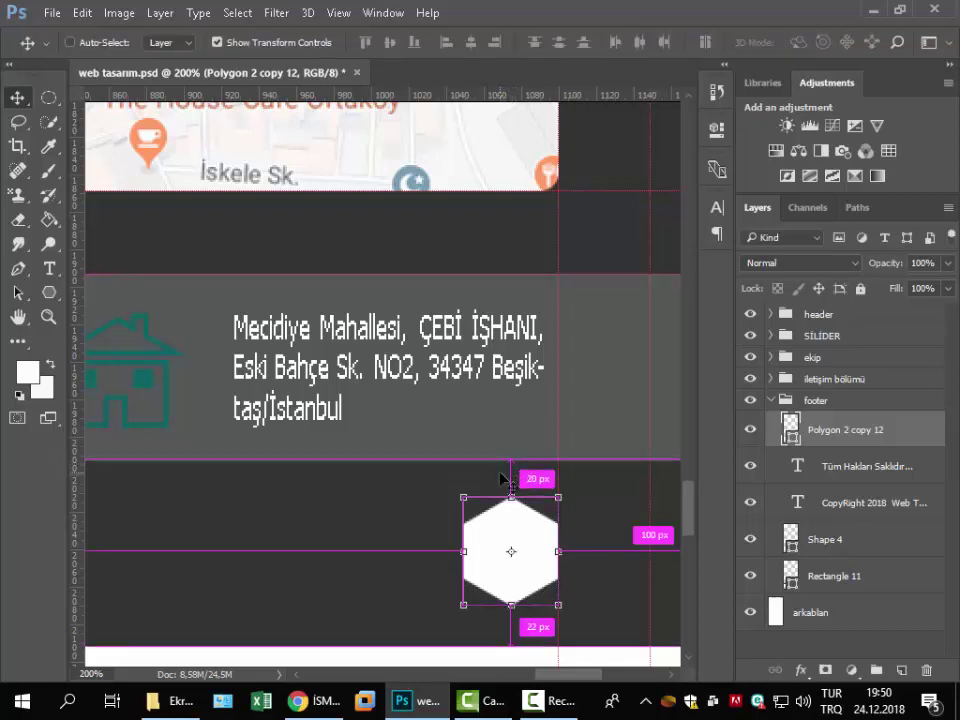
key(Down)
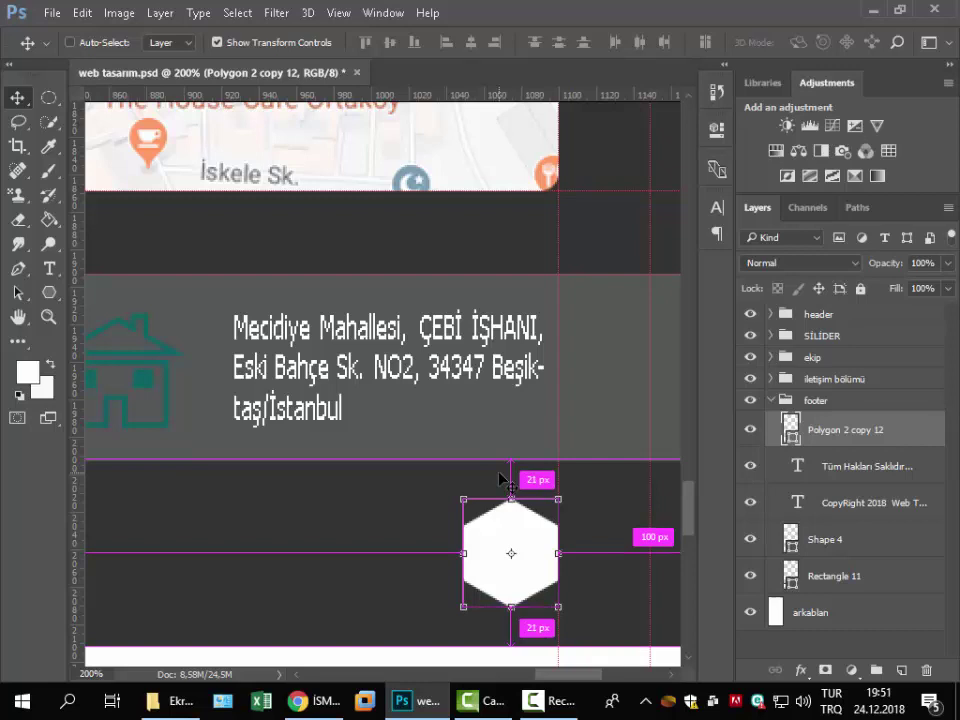
key(ctrl)
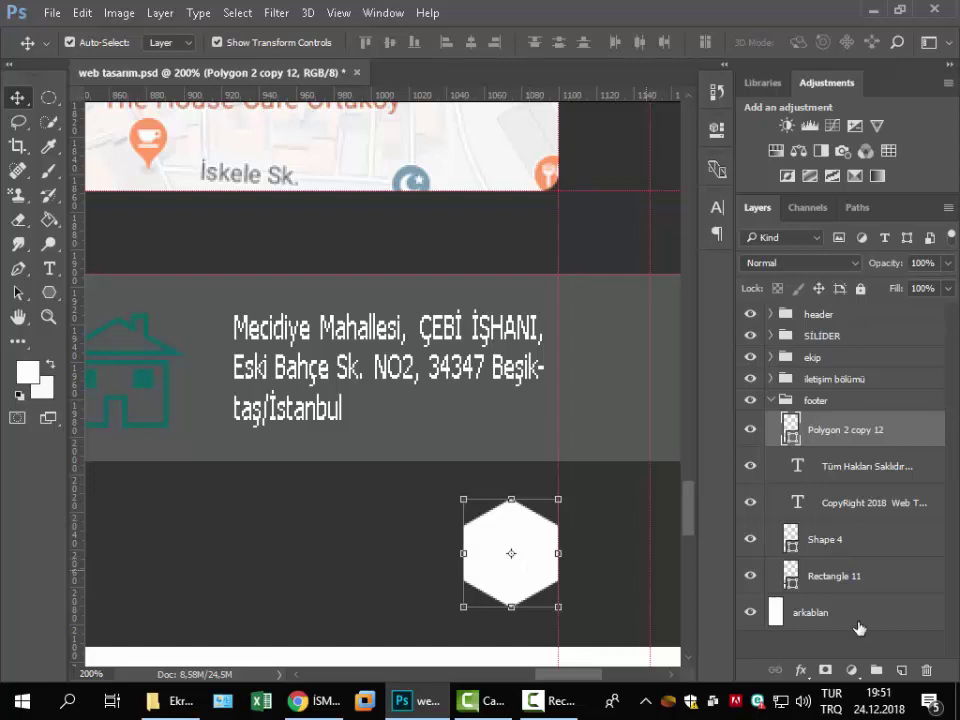
key(ctrl+g)
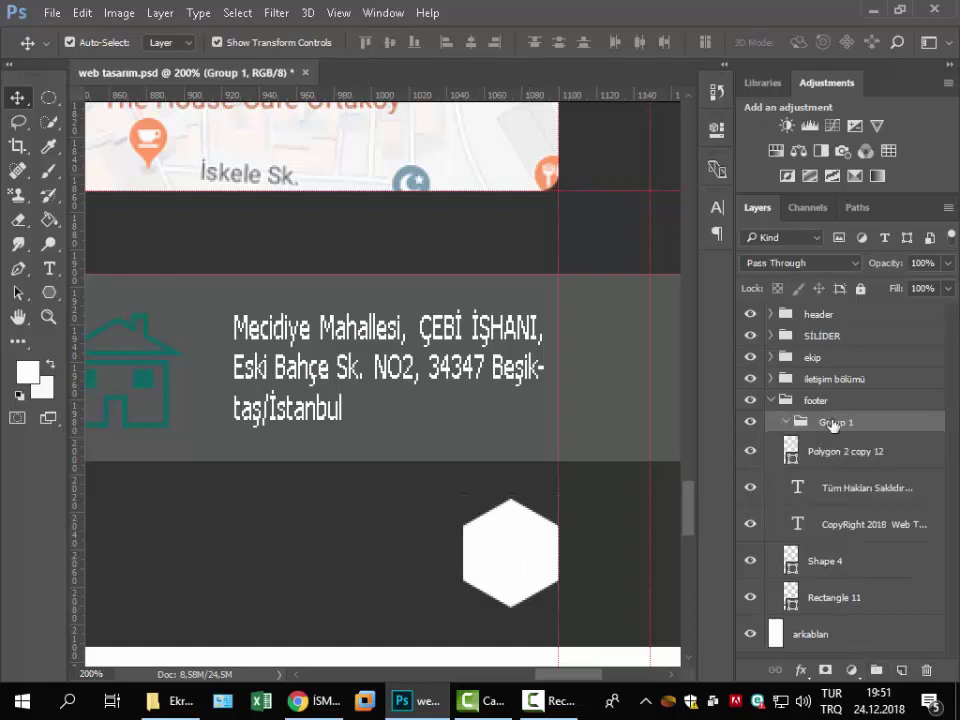
- Rename the new group to 'sosyal medya'
double_click(833, 424)
text(sosyal medya)
click(845, 462)
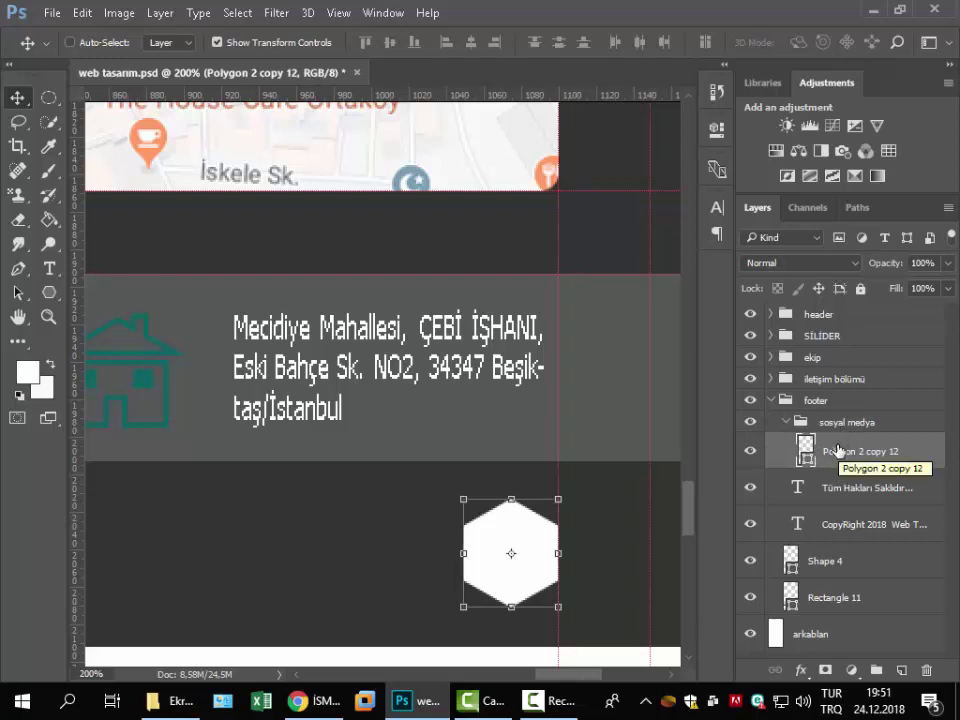
- Duplicate the white hexagon and move the copy left to start the row
key(ctrl+j)
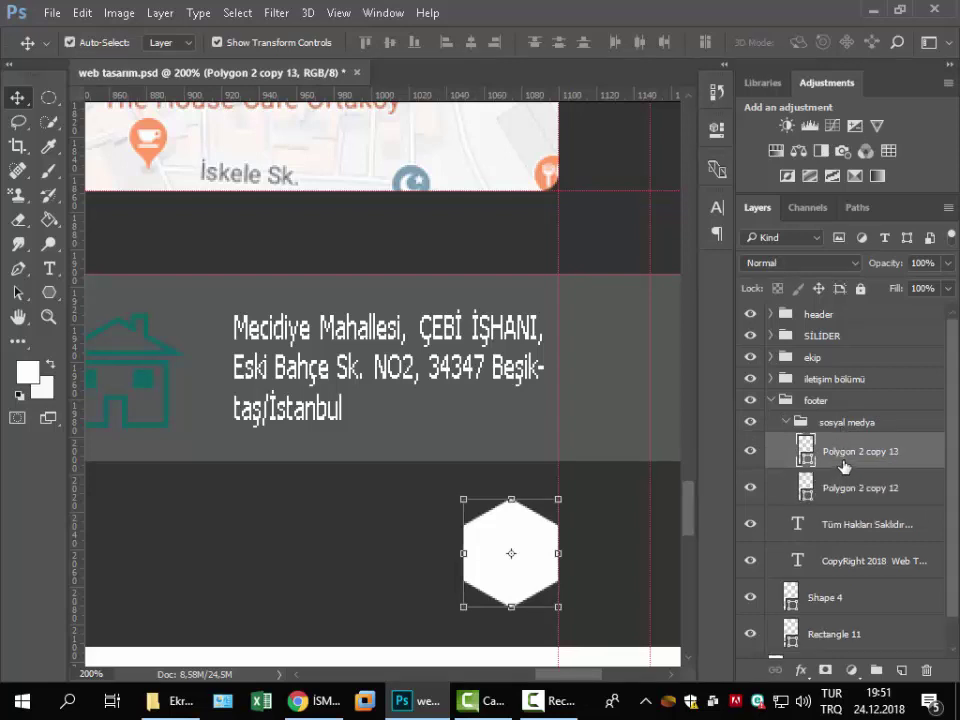
key(Left)
key(Left)
key(Left)
key(Left)
key(Left)
key(Left)
key(Left)
key(Left)
key(Left)
key(Left)
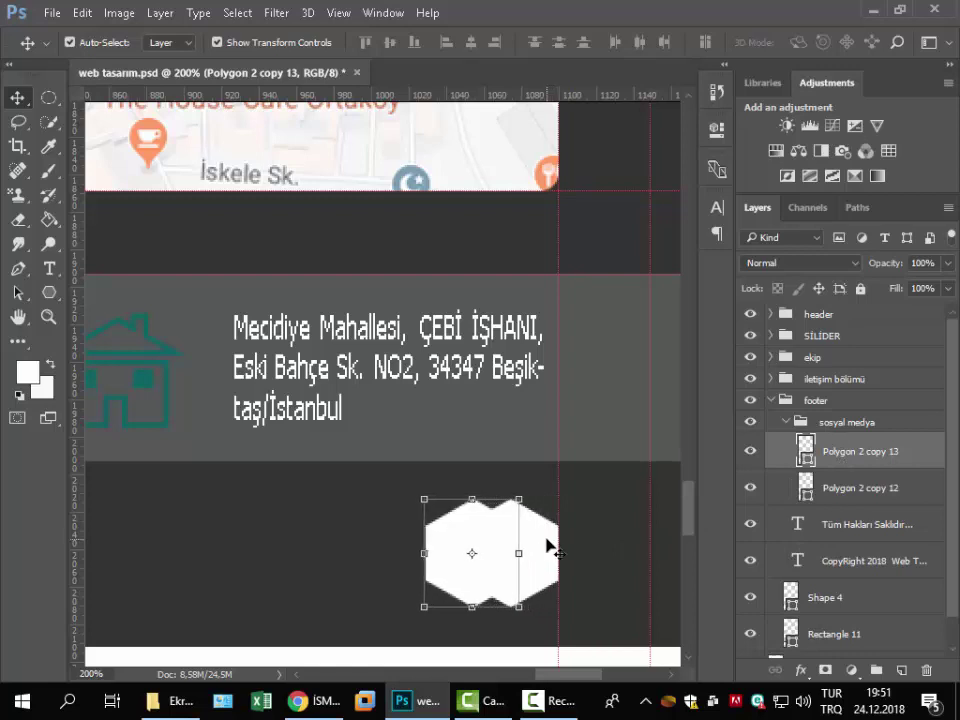
key(Left)
key(Left)
key(Left)
key(Left)
key(Left)
key(Left)
key(Left)
key(Left)
key(Left)
key(Left)
key(Left)
key(Left)
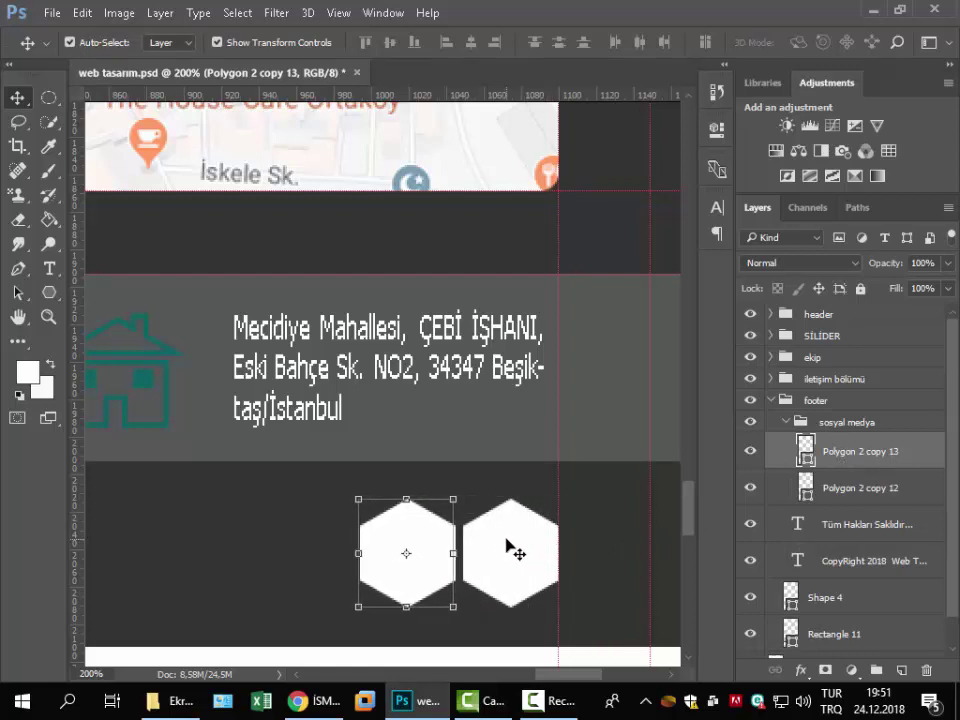
key(Left)
key(Left)
key(Left)
key(ctrl)
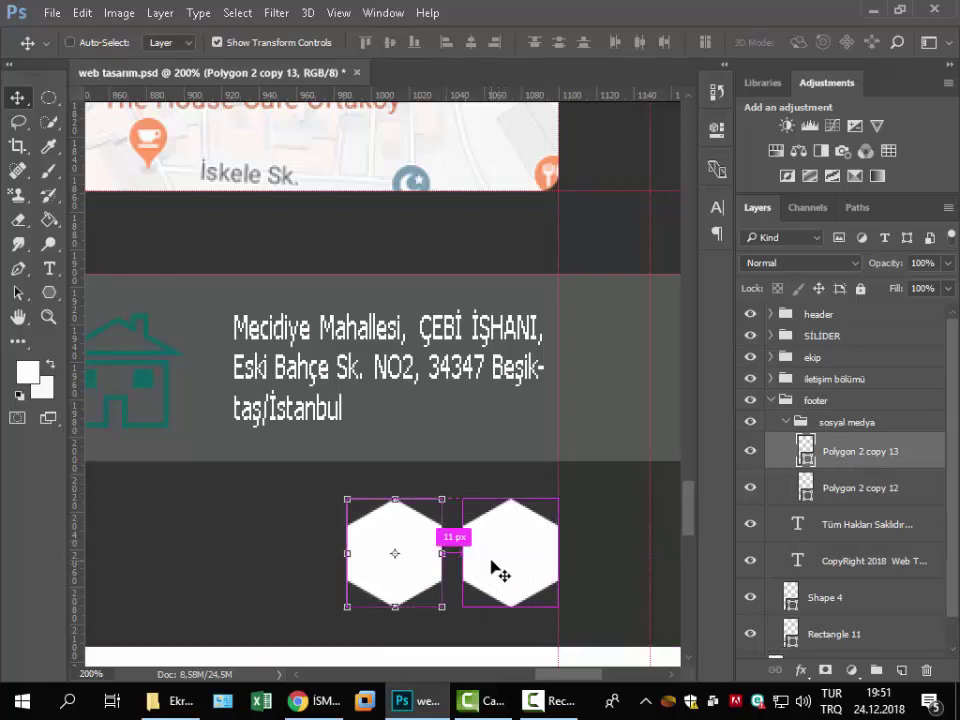
key(Left)
key(Left)
key(Left)
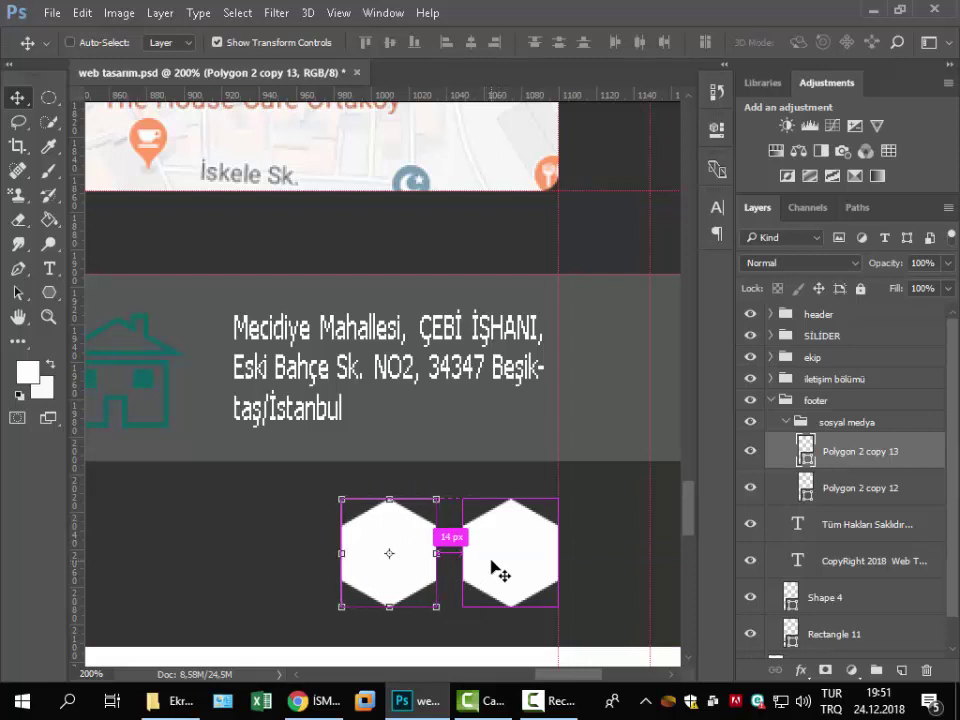
key(Left)
key(Left)
key(Left)
key(Left)
key(Left)
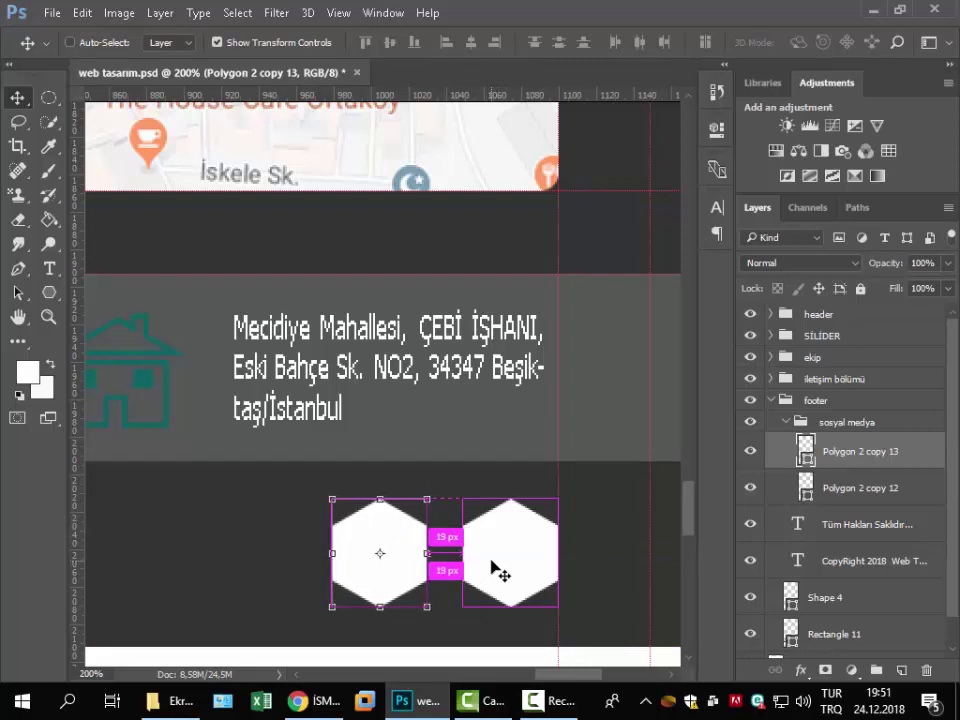
key(Left)
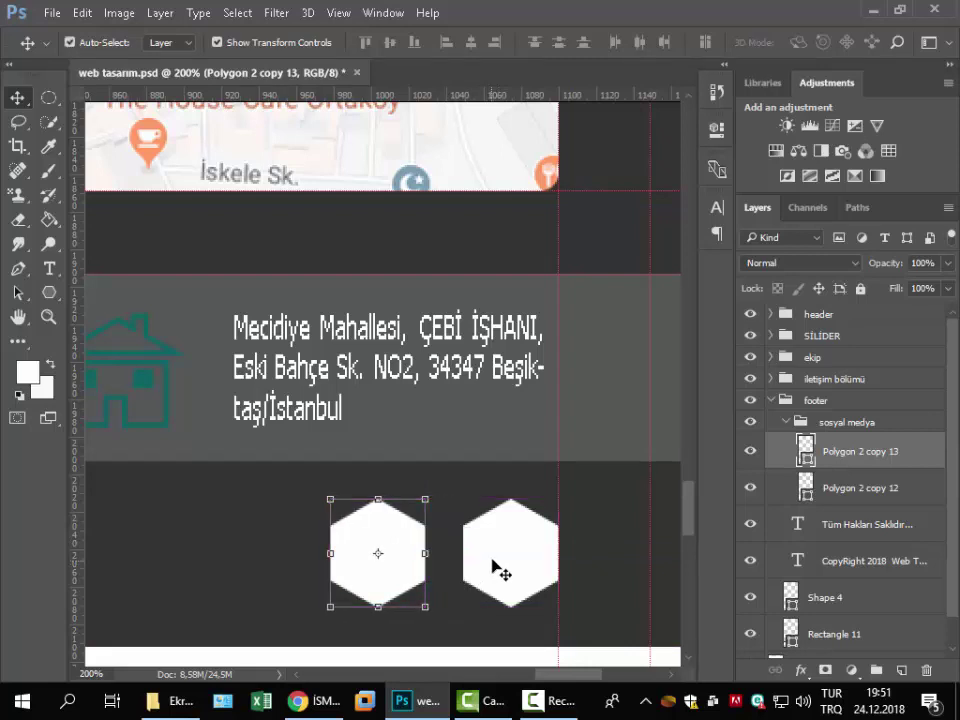
- Duplicate both hexagons as a pair and slide the pair left with even spacing
click(852, 489)
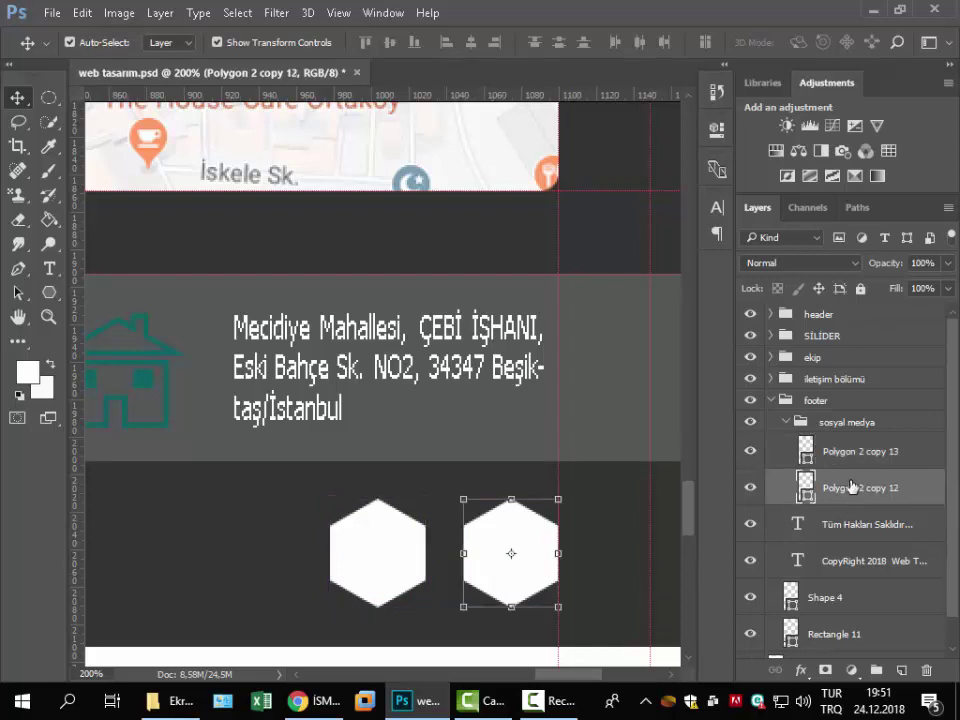
shift+click(862, 452)
key(ctrl+j)
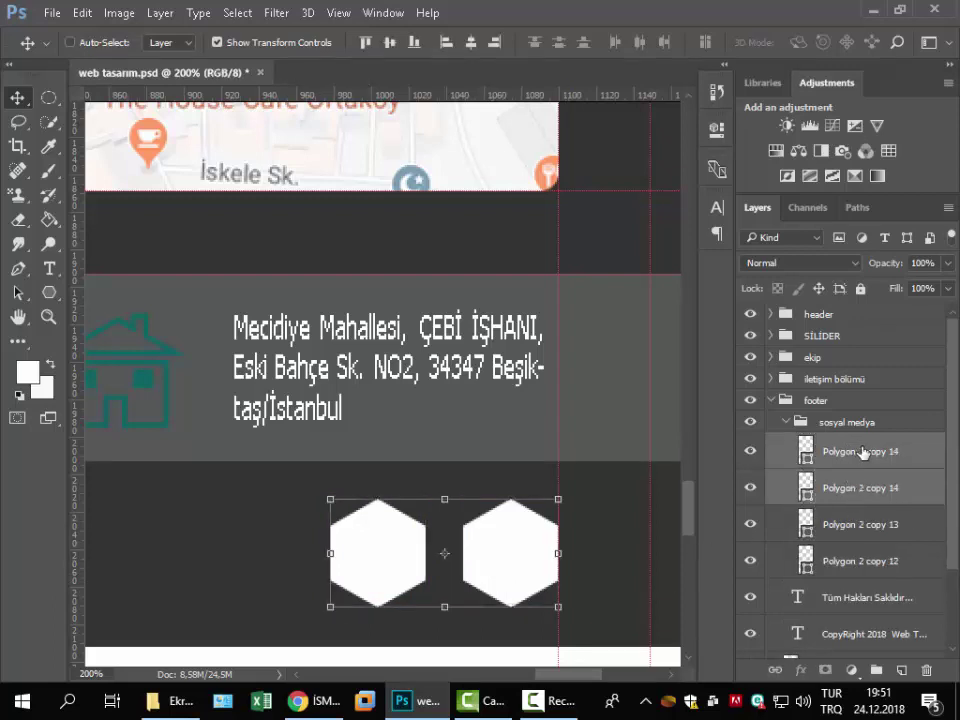
key(Left)
key(Left)
key(Left)
key(Left)
key(Left)
key(Left)
key(Left)
key(Left)
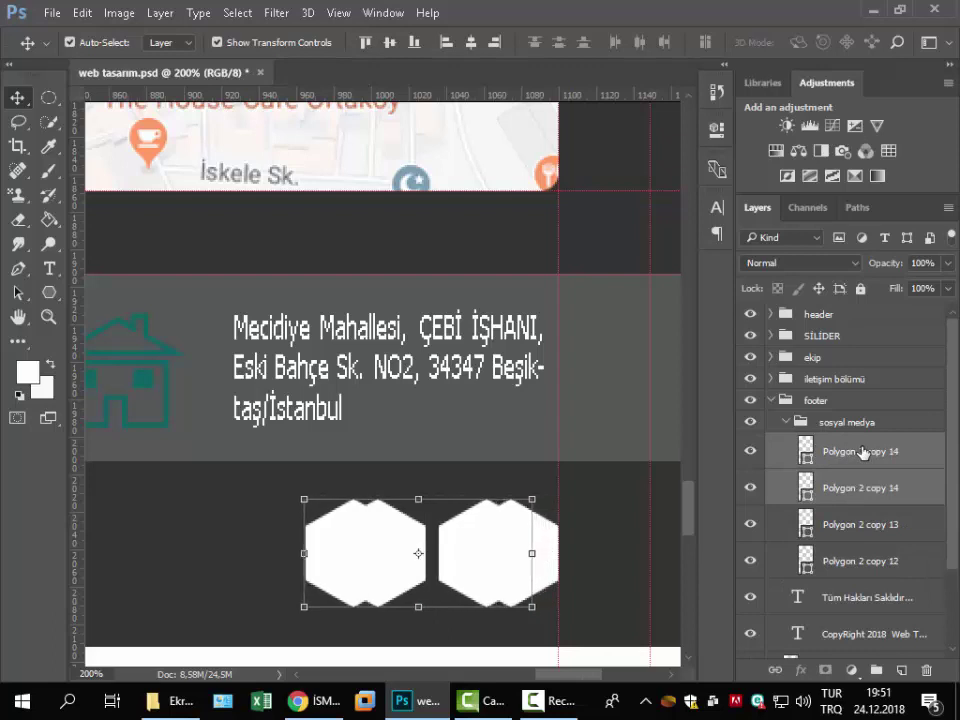
key(Left)
key(Left)
key(Left)
key(Left)
key(Left)
key(Left)
key(Left)
key(Left)
key(Left)
key(Left)
key(Left)
key(Left)
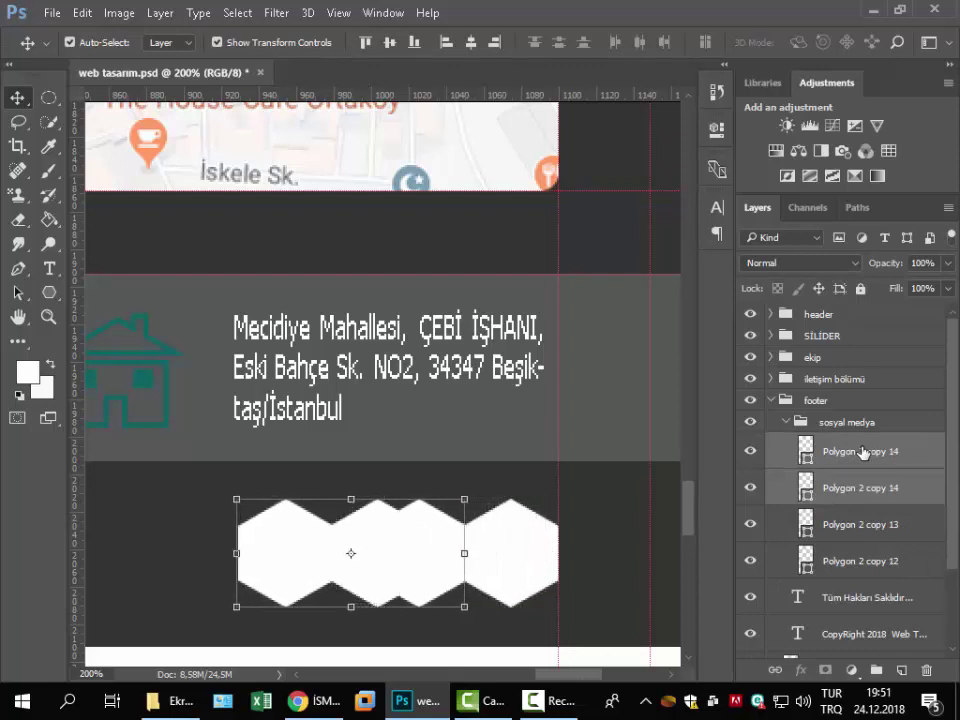
key(Left)
key(Left)
key(Left)
key(Left)
key(Left)
key(Left)
key(Left)
key(Left)
key(Left)
key(Left)
key(Left)
key(Left)
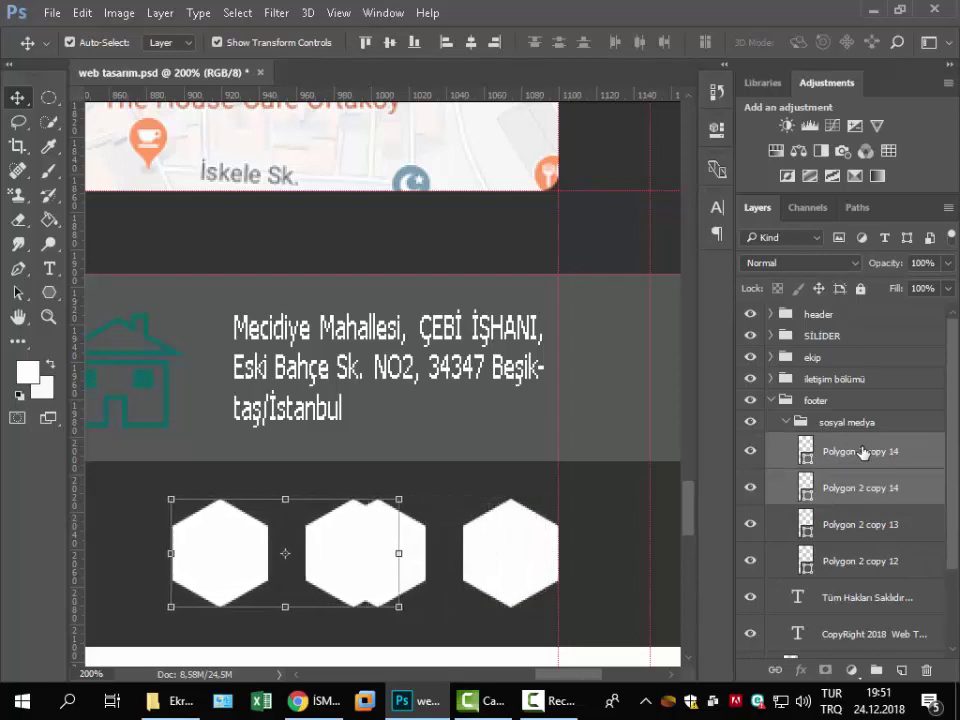
key(Left)
key(Left)
key(Left)
key(Left)
key(Left)
key(Left)
key(Left)
key(Left)
key(Left)
key(Left)
key(Left)
key(Left)
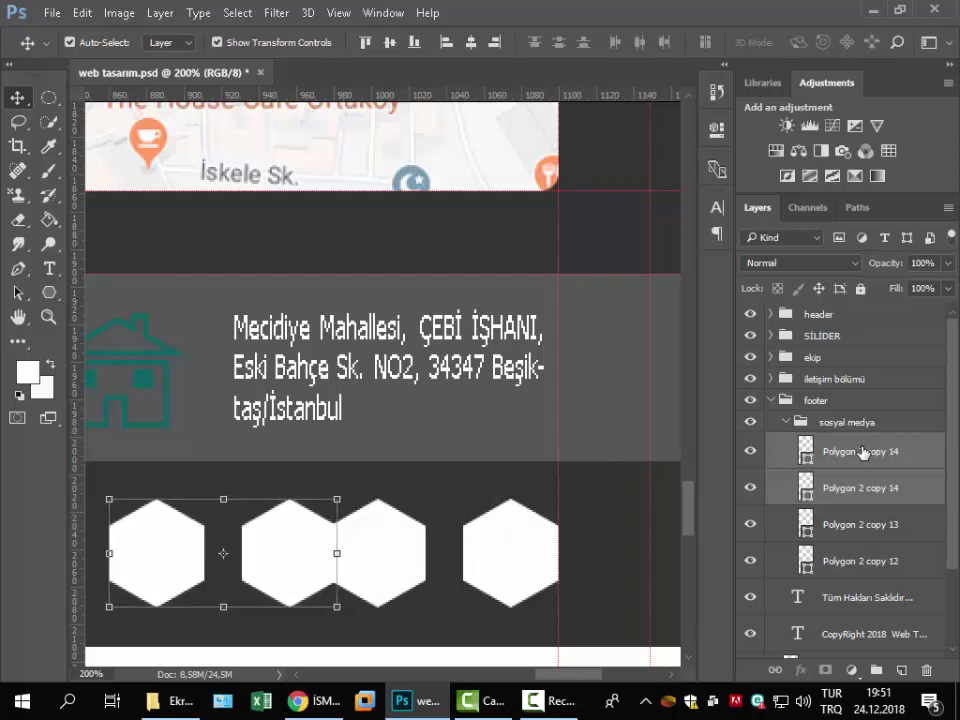
key(Left)
key(Left)
key(Left)
key(Left)
key(Left)
key(Left)
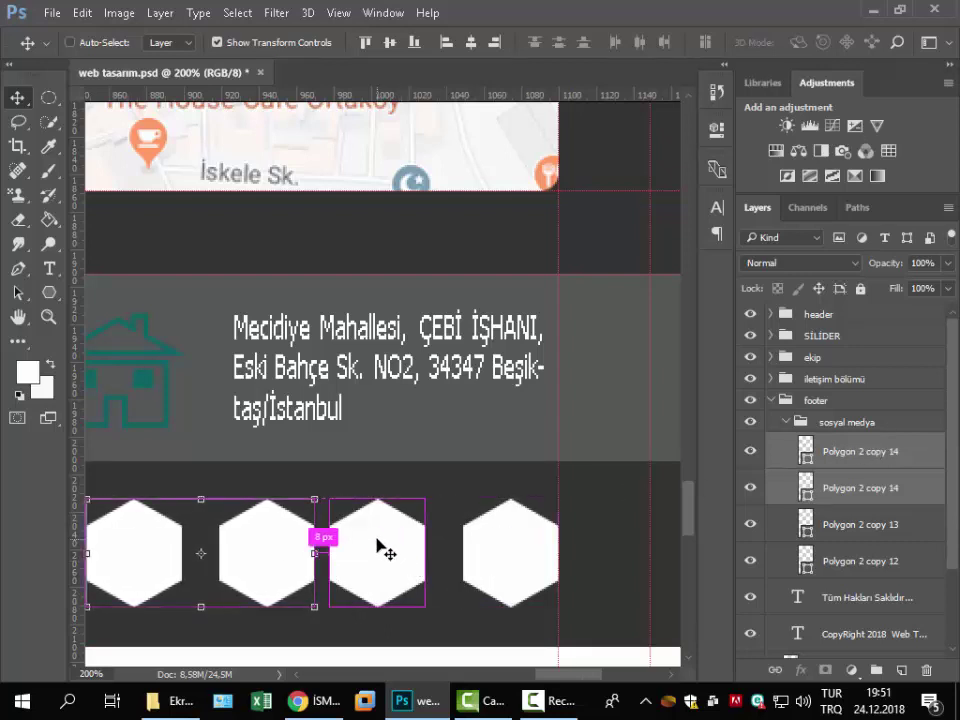
key(Left)
key(Left)
key(Left)
key(Left)
key(Left)
key(Left)
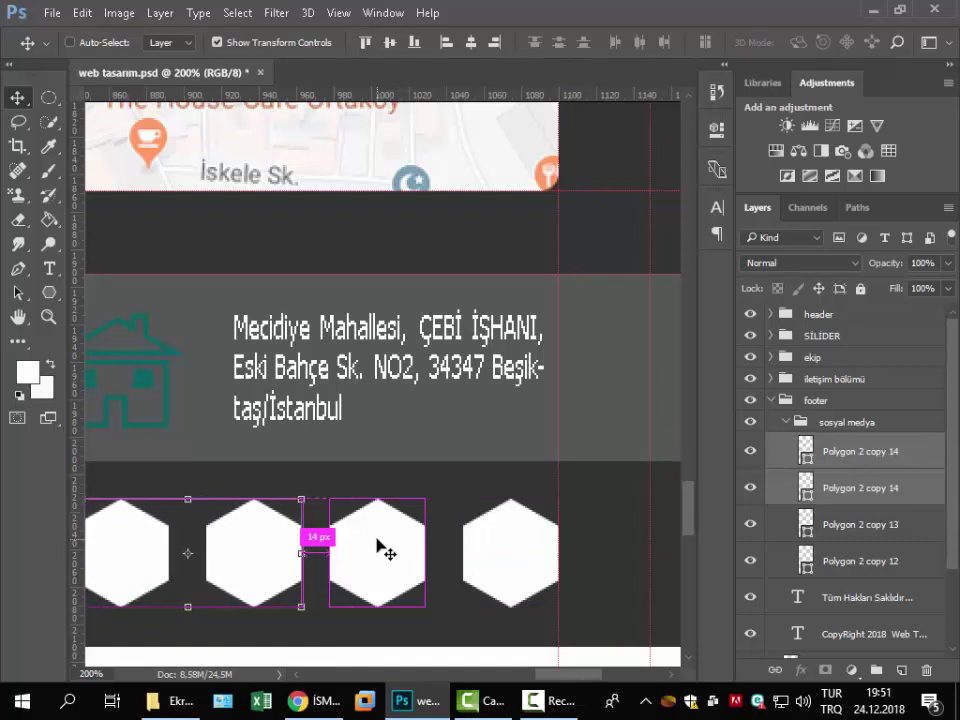
key(Left)
key(Left)
key(Left)
key(Left)
key(Left)
key(Left)
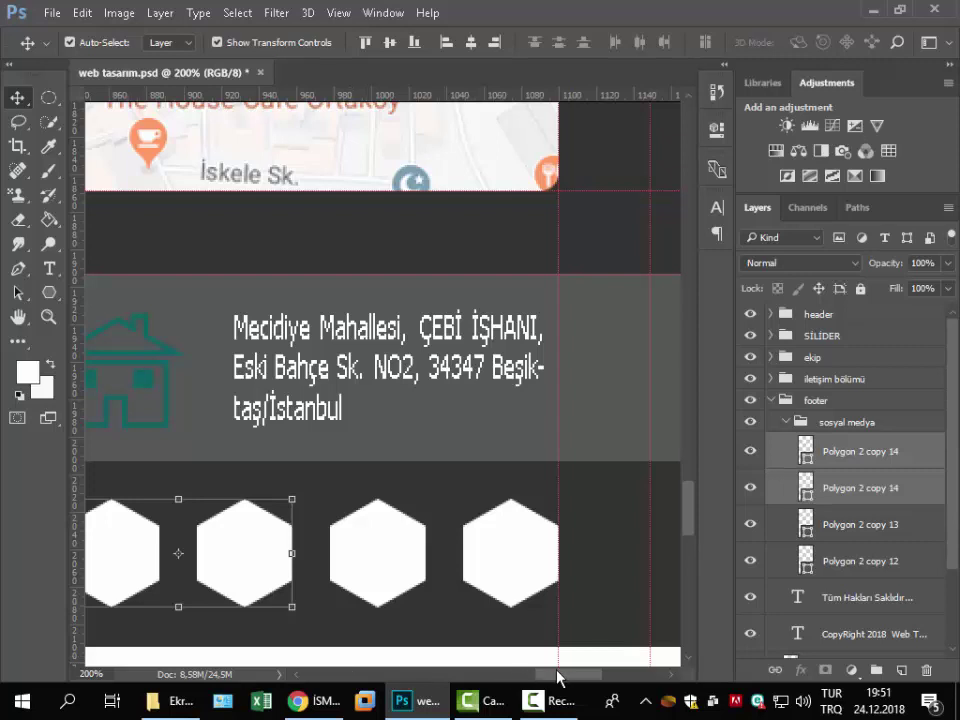
drag(561, 676, 533, 678)
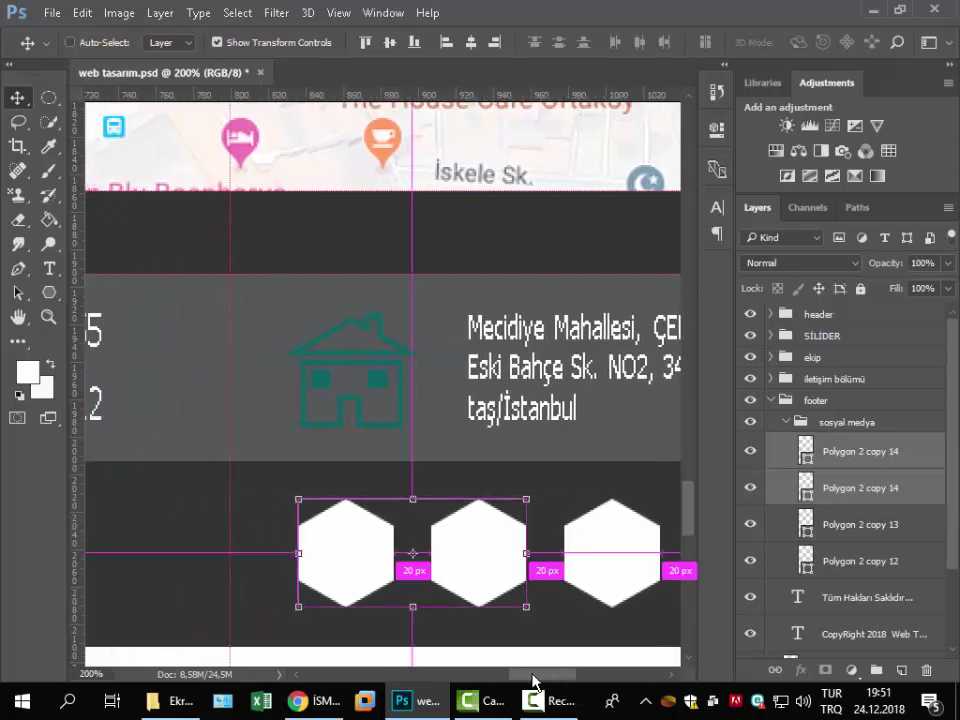
- Duplicate the pair again and move it left to complete six hexagons 20 px apart
key(alt+Left)
key(alt+Left)
key(Left)
key(Left)
key(Left)
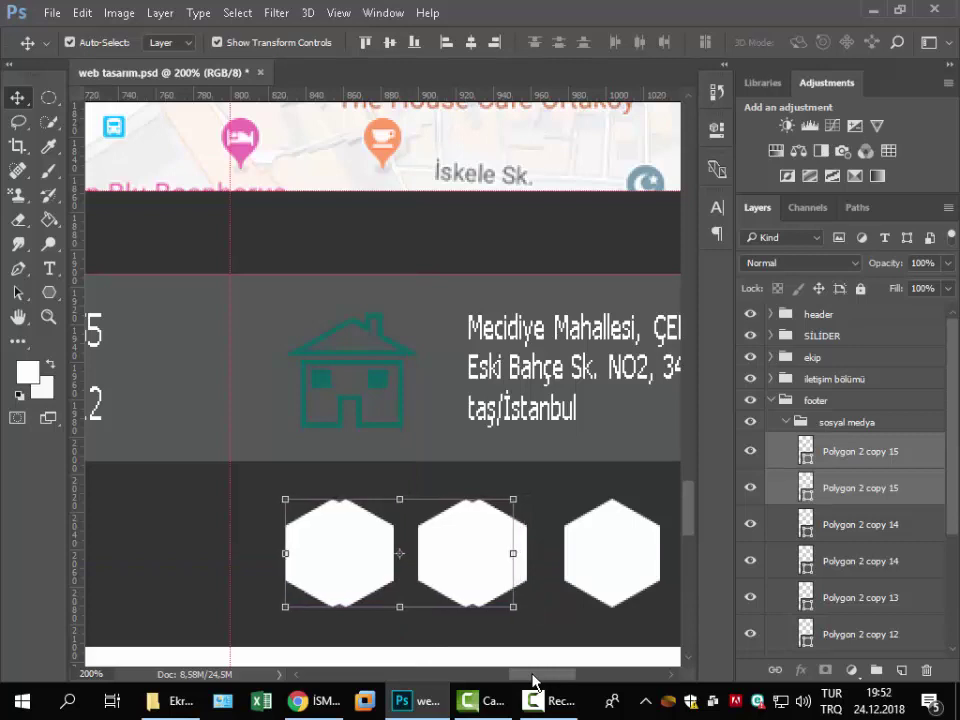
key(Left)
key(Left)
key(Left)
key(Left)
key(Left)
key(Left)
key(Left)
key(Left)
key(Left)
key(Left)
key(Left)
key(Left)
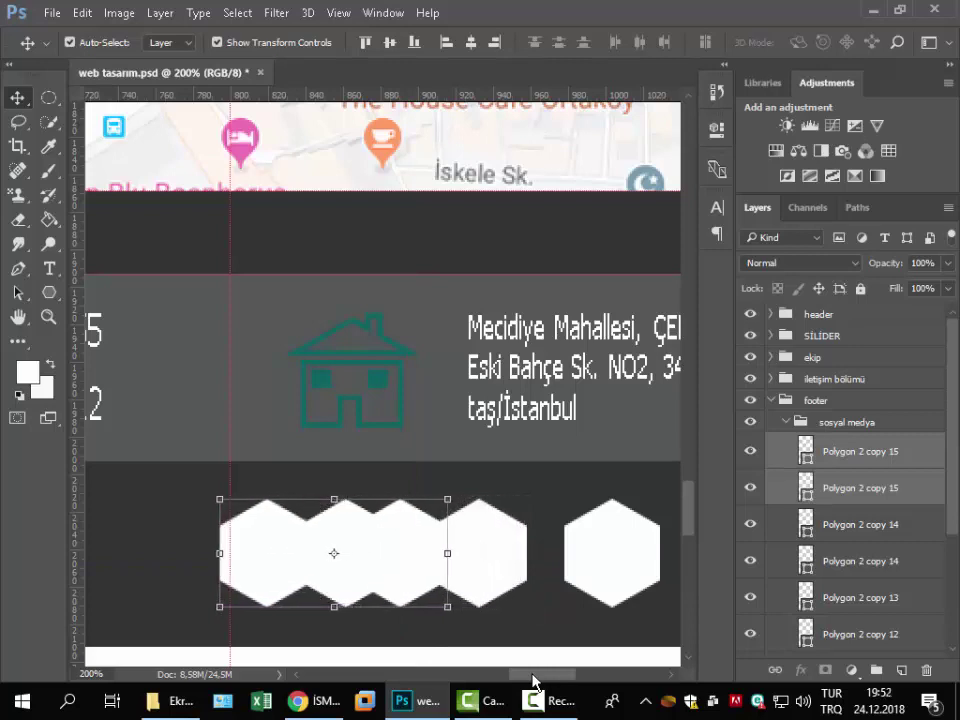
key(Left)
key(Left)
key(Left)
key(Left)
key(Left)
key(Left)
key(Left)
key(Left)
key(Left)
key(Left)
key(Left)
key(Left)
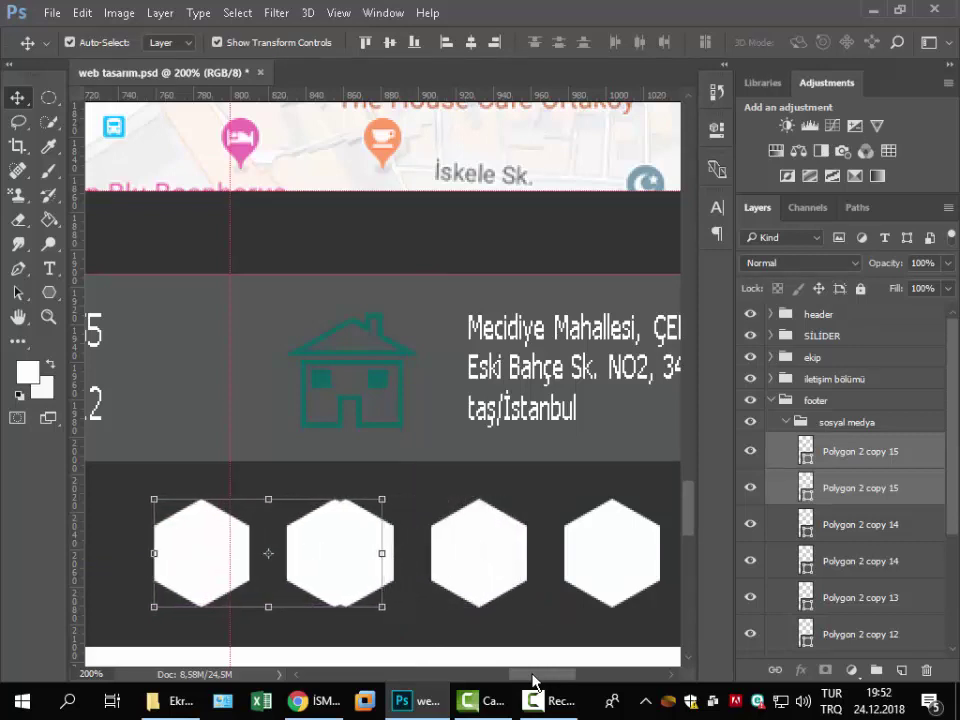
key(Left)
key(Left)
key(Left)
key(Left)
key(Left)
key(Left)
key(Left)
key(Left)
key(Left)
key(Left)
key(Left)
key(Left)
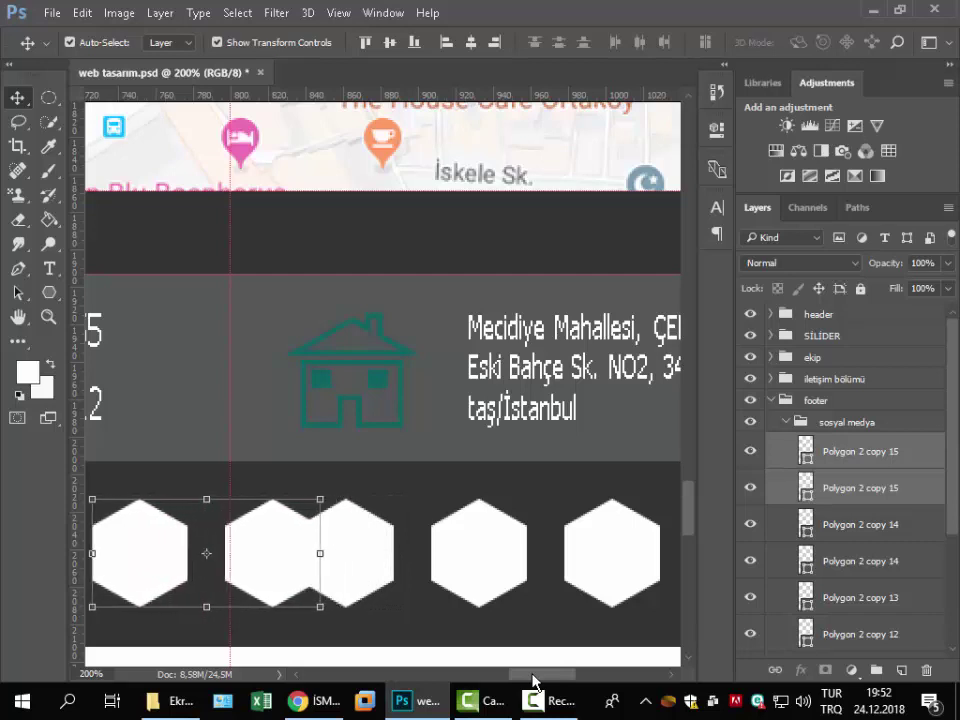
key(Left)
key(Left)
key(Left)
key(Left)
key(Left)
key(Left)
key(Left)
key(Left)
key(Left)
key(Left)
key(Left)
key(Left)
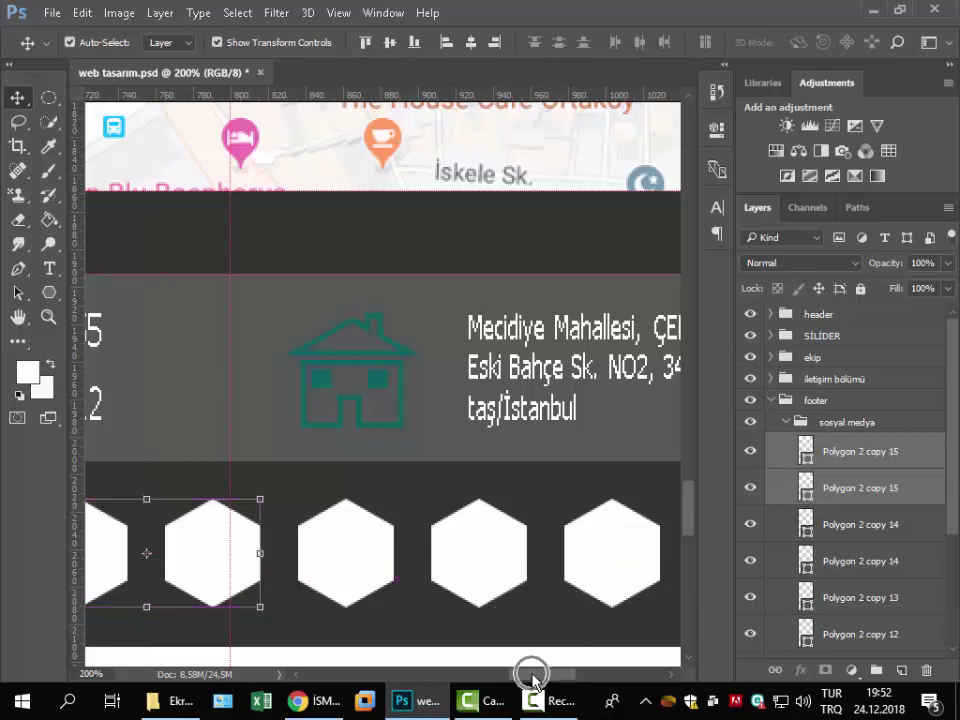
key(ctrl+minus)
key(ctrl+minus)
key(ctrl+minus)
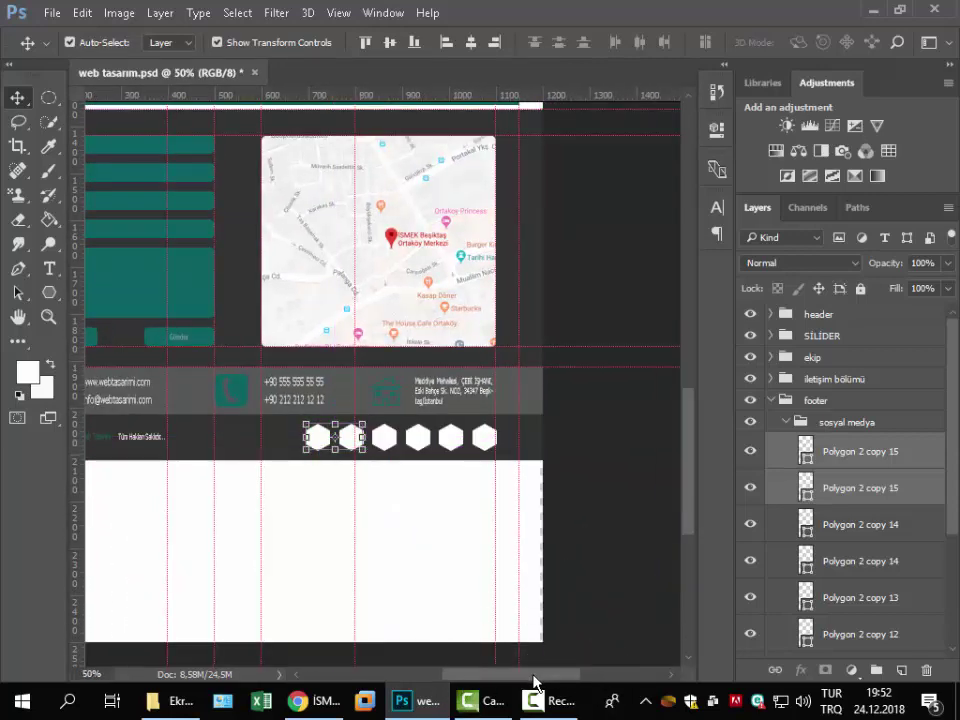
- Open the sosyal folder, select all six social icons and drag them onto the Photoshop canvas
click(562, 701)
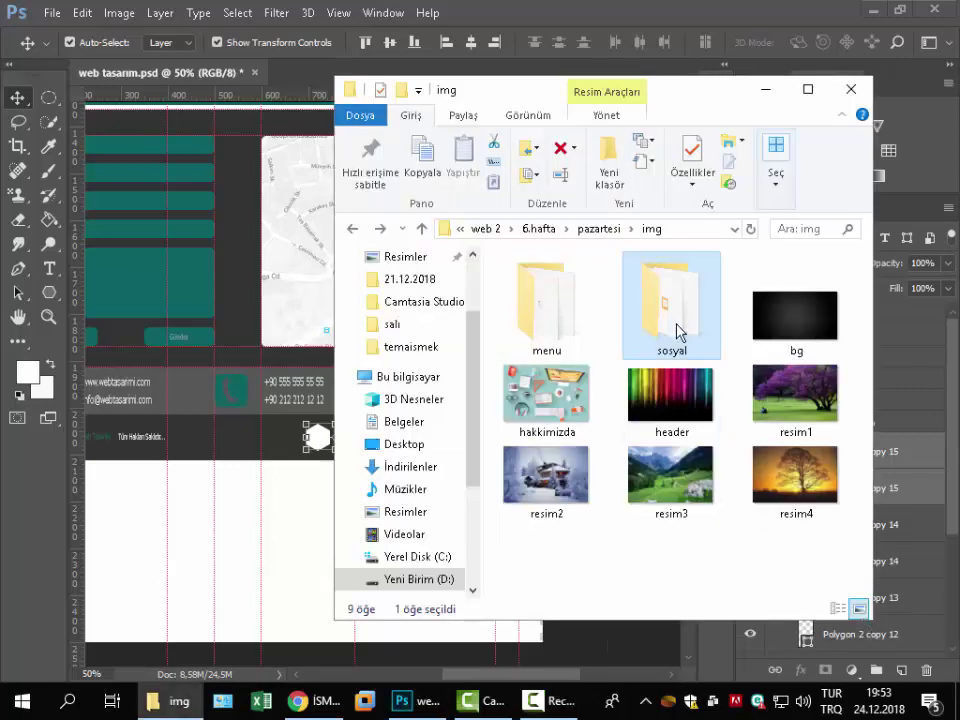
double_click(676, 332)
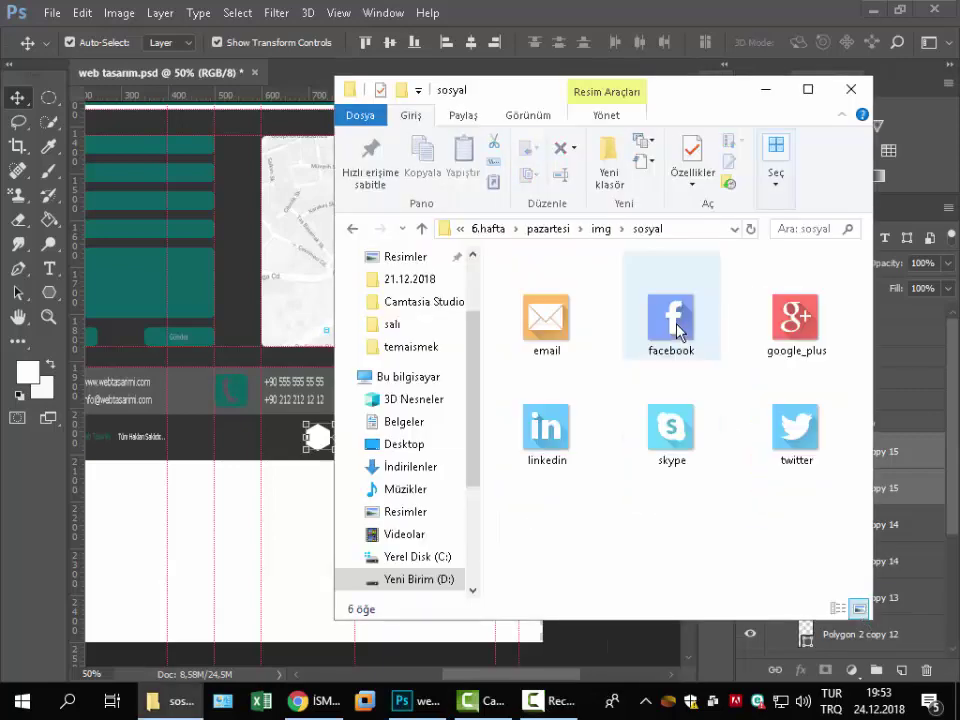
click(545, 330)
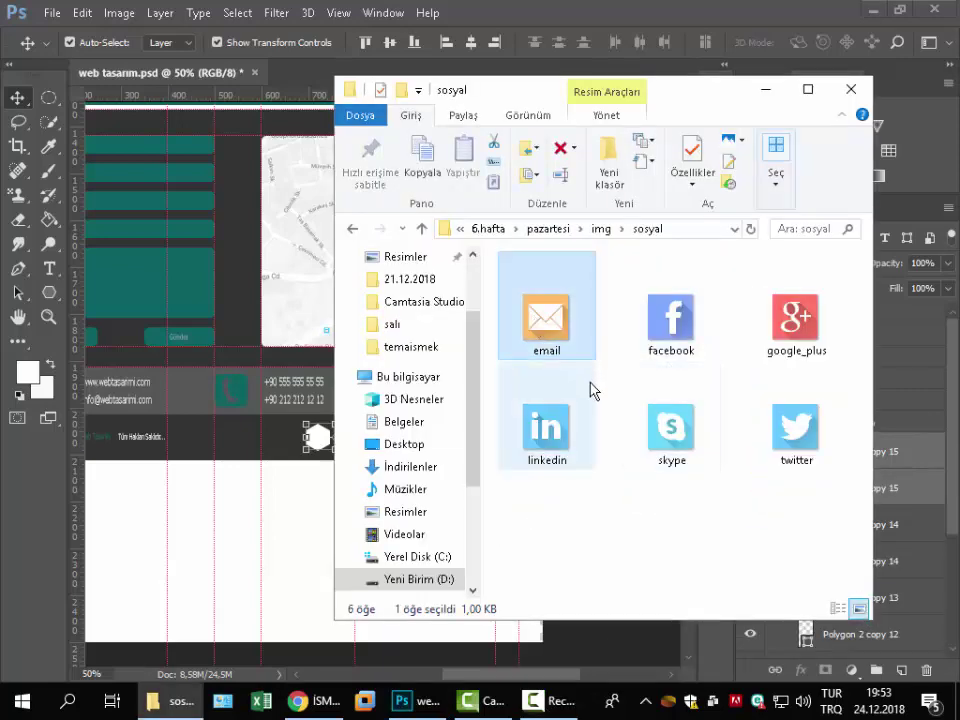
shift+click(771, 450)
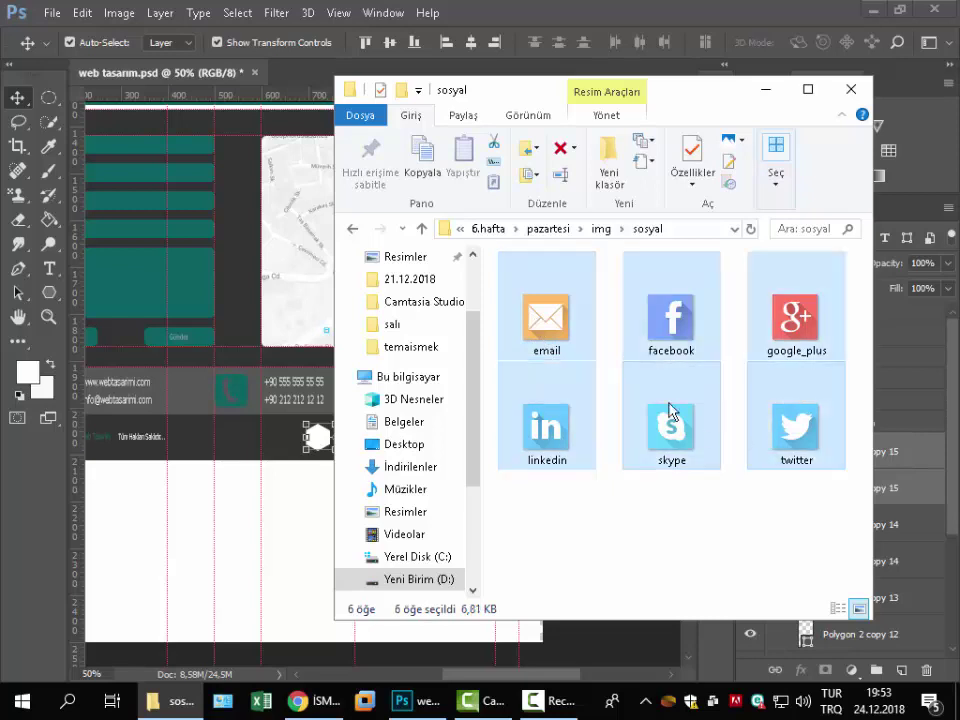
drag(670, 347, 316, 440)
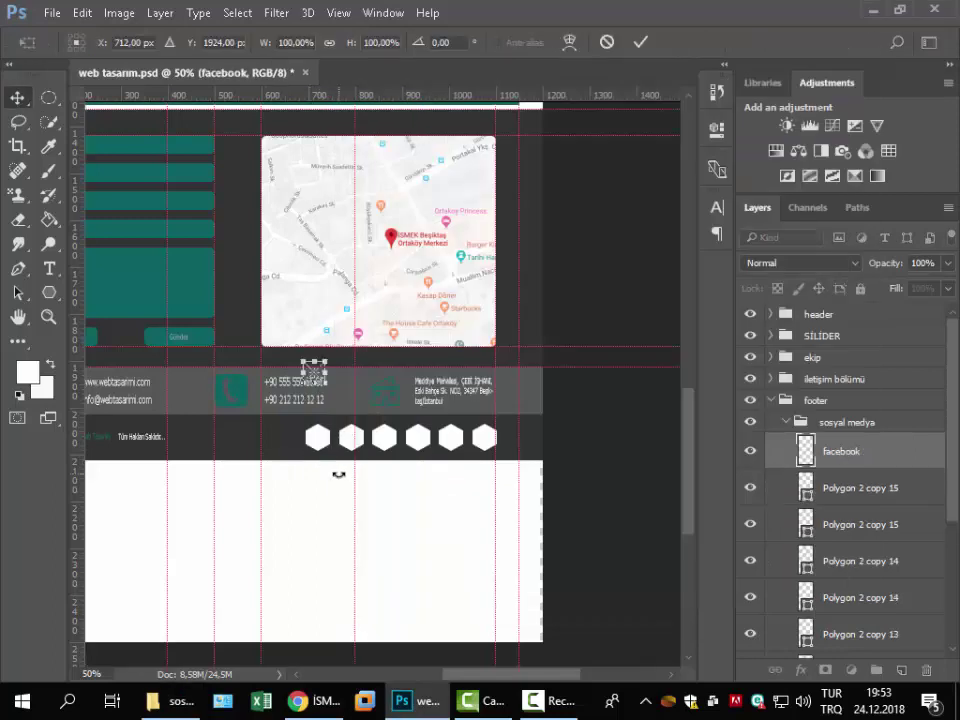
- Confirm the facebook placement and select the six icon layers, email through facebook
key(Return)
key(Return)
key(Return)
key(Return)
key(Return)
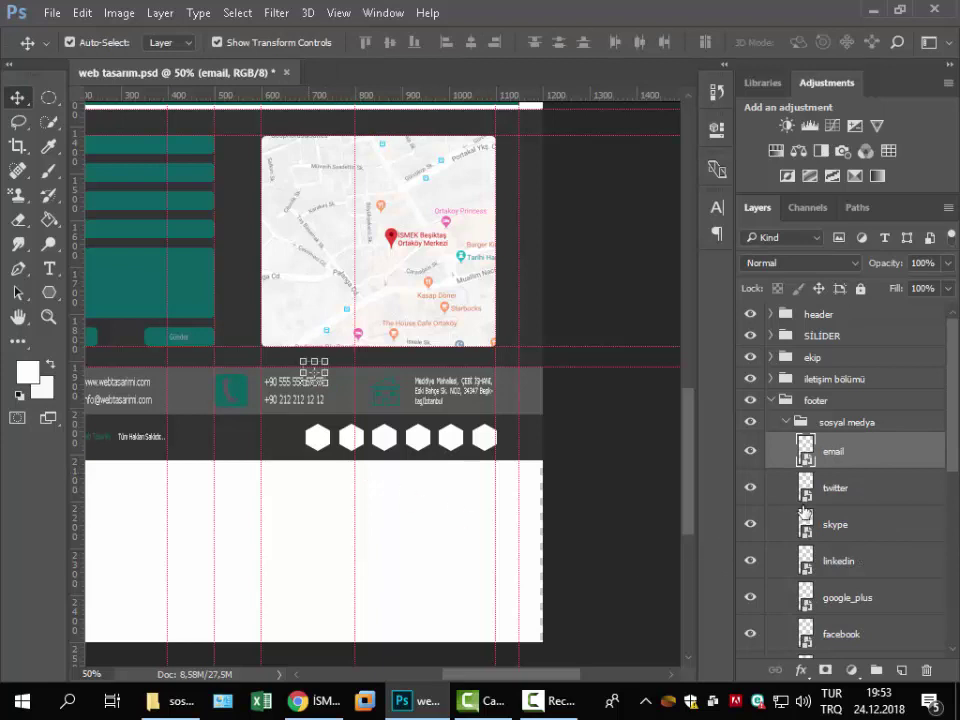
scroll(885, 495, down, 1)
scroll(845, 520, down, 1)
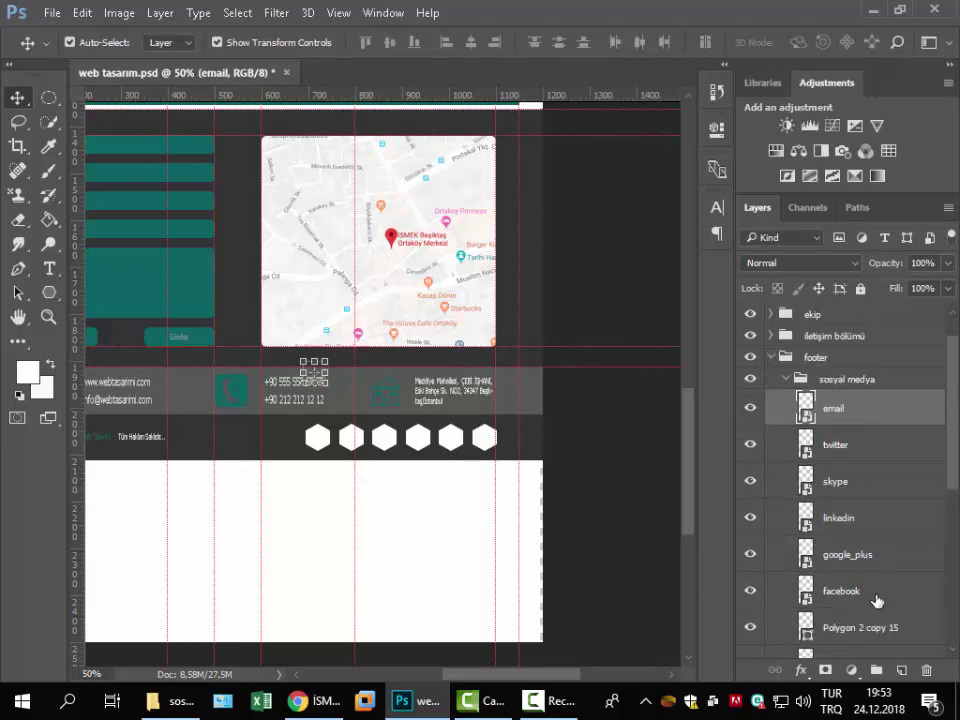
scroll(875, 600, down, 2)
scroll(877, 602, down, 3)
scroll(878, 604, up, 1)
scroll(873, 587, down, 1)
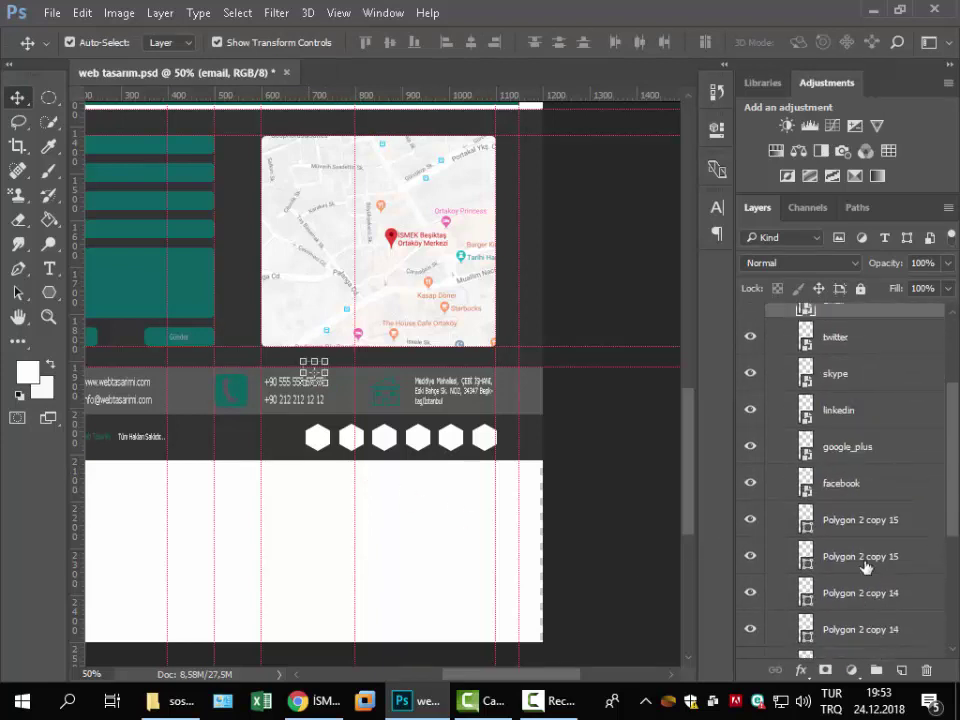
scroll(862, 558, up, 1)
shift+click(858, 510)
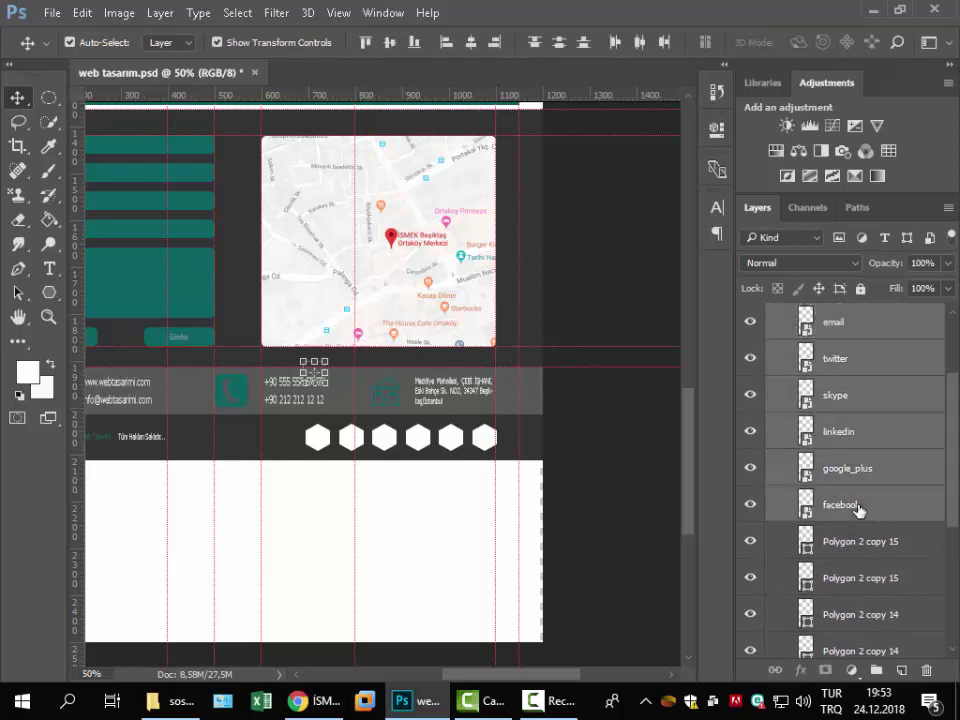
scroll(880, 555, up, 2)
scroll(883, 565, up, 2)
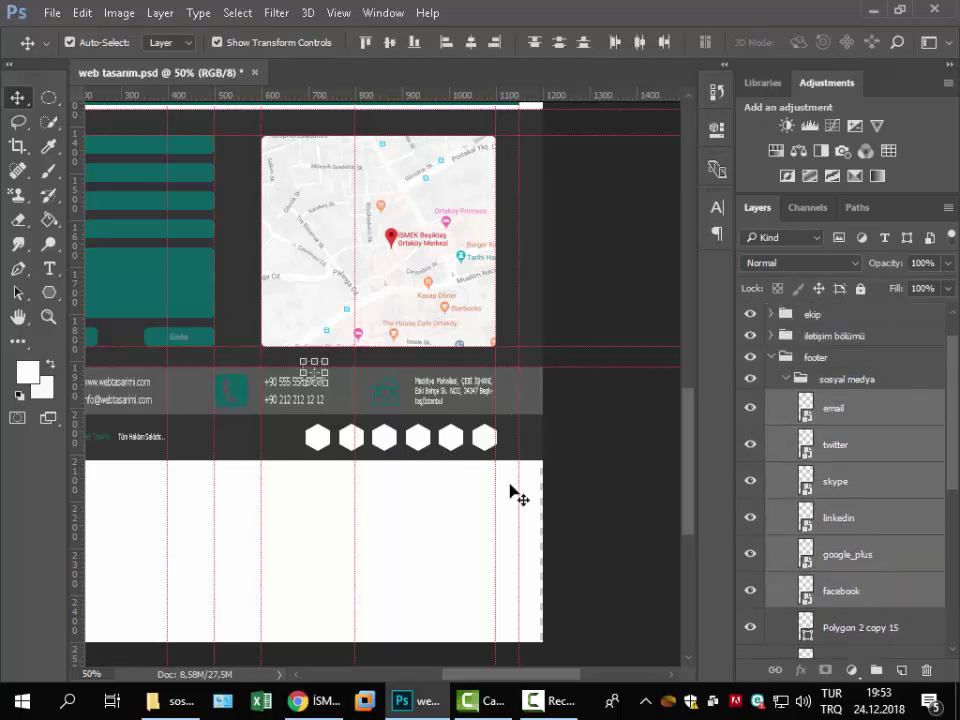
- Nudge the stacked icons down and right until they sit over the last hexagon
key(Down)
key(Down)
key(Down)
key(Down)
key(Down)
key(Down)
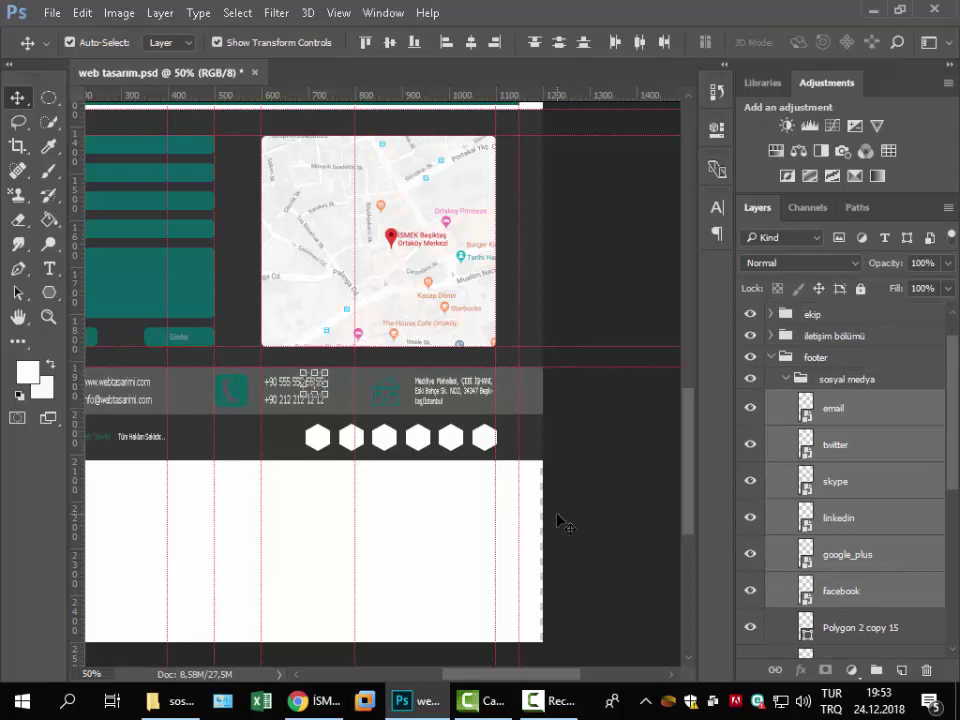
key(Down)
key(Down)
key(Down)
key(Down)
key(Down)
key(Down)
key(Down)
key(Down)
key(Down)
key(Down)
key(Down)
key(Down)
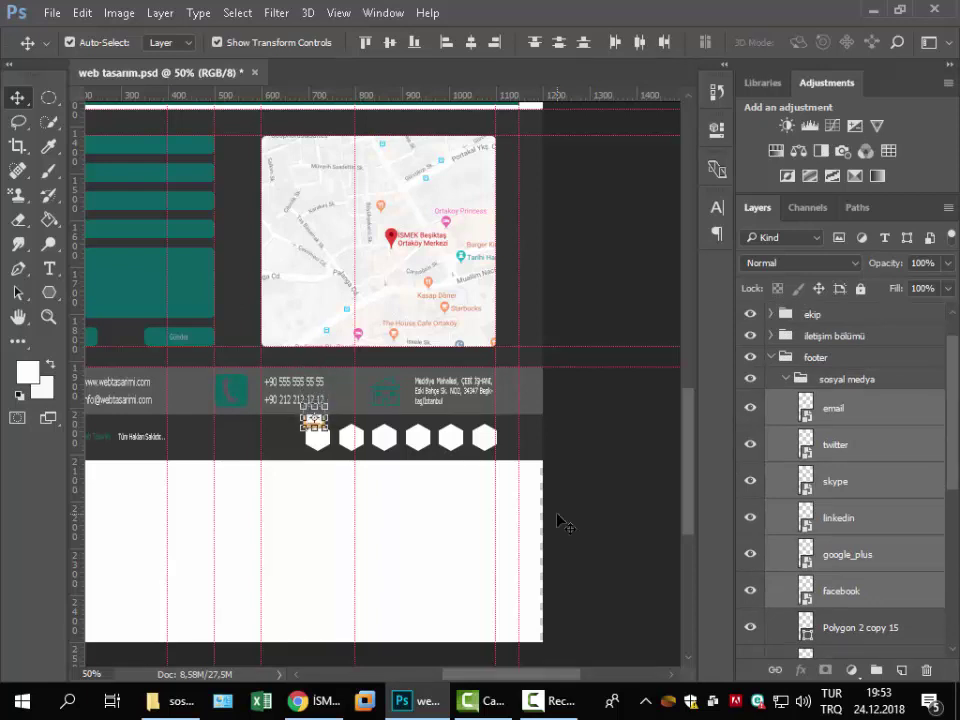
key(Down)
key(Down)
key(Down)
key(Down)
key(Down)
key(Down)
key(Down)
key(Down)
key(Down)
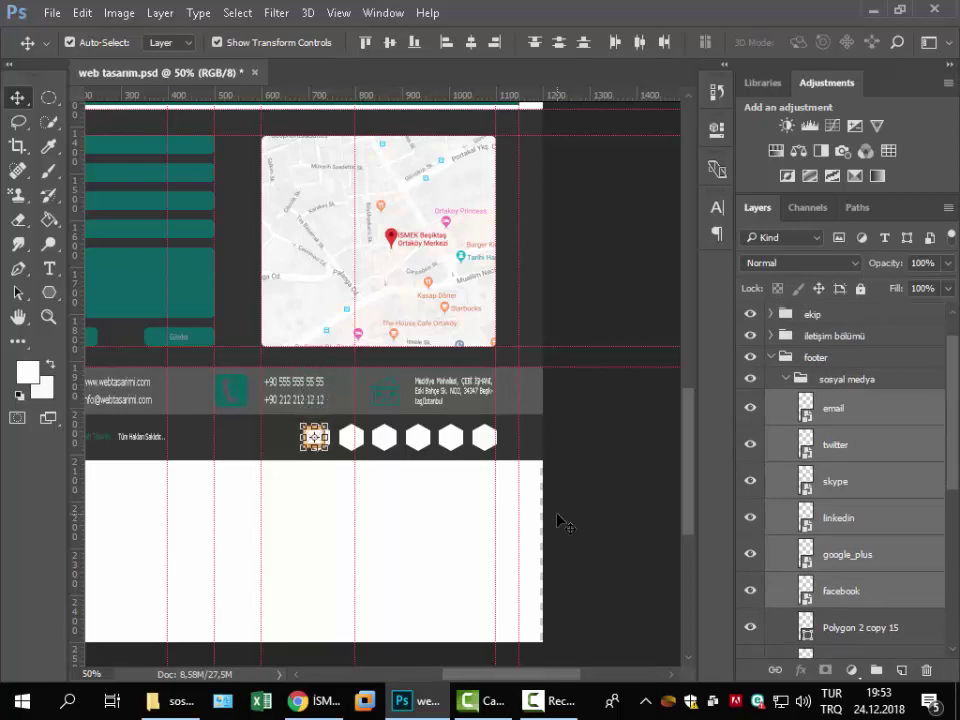
key(Right)
key(Right)
key(Right)
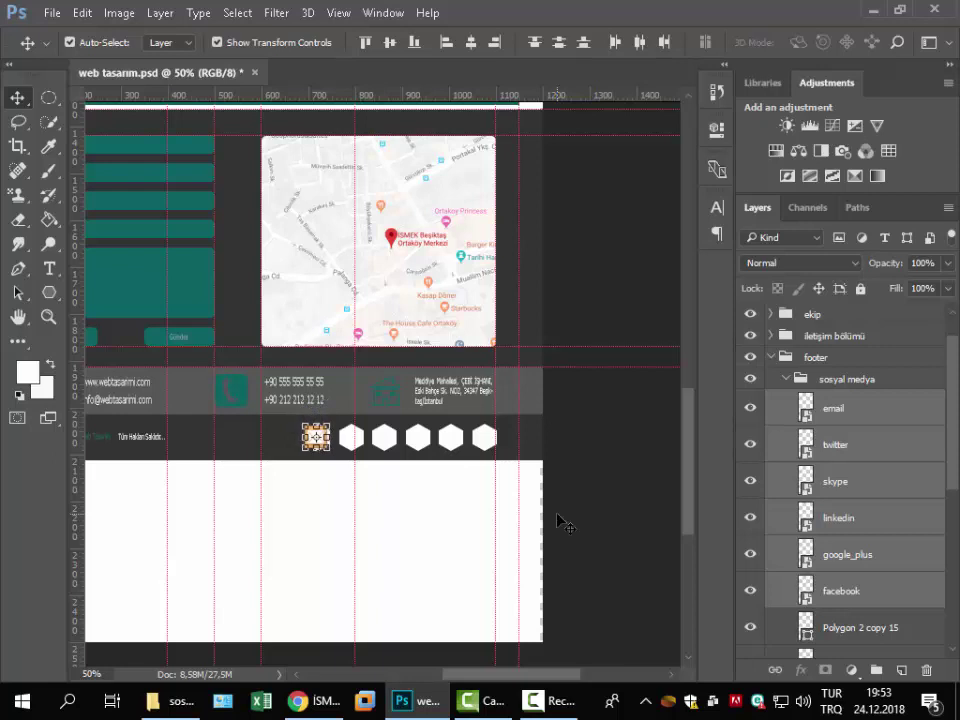
key(Right)
key(Right)
key(Right)
key(Right)
key(Right)
key(Right)
key(Right)
key(Right)
key(Right)
key(Right)
key(Right)
key(Right)
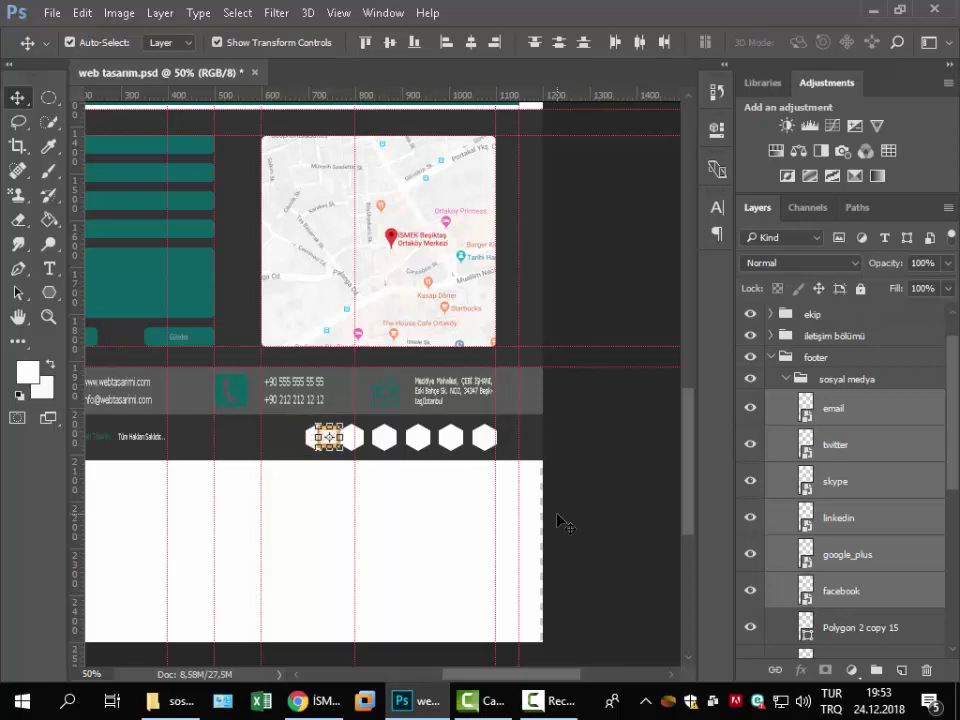
key(Right)
key(Right)
key(Right)
key(Right)
key(Right)
key(Right)
key(Right)
key(Right)
key(Right)
key(Right)
key(Right)
key(Right)
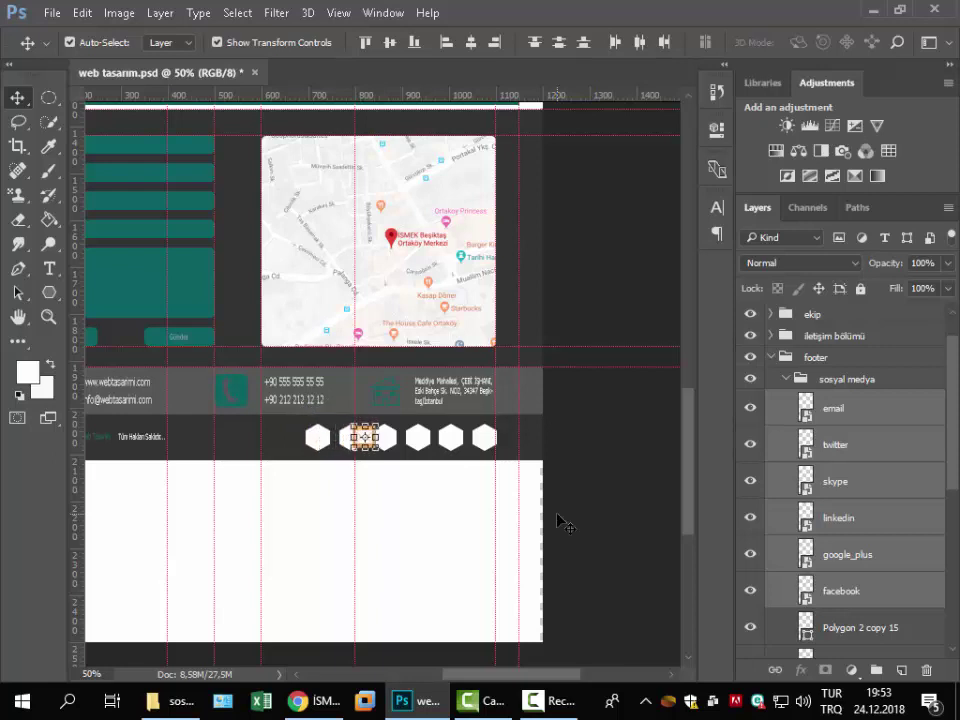
key(Right)
key(Right)
key(Right)
key(Right)
key(Right)
key(Right)
key(Right)
key(Right)
key(Right)
key(Right)
key(Right)
key(Right)
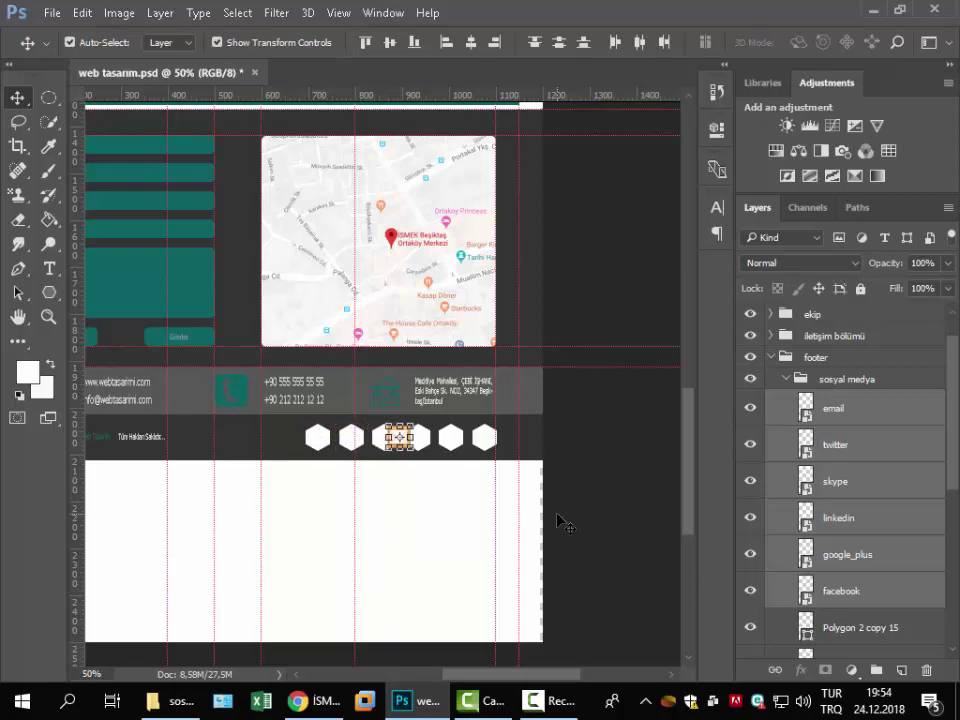
key(Right)
key(Right)
key(Right)
key(Right)
key(Right)
key(Right)
key(Right)
key(Right)
key(Right)
key(Right)
key(Right)
key(Right)
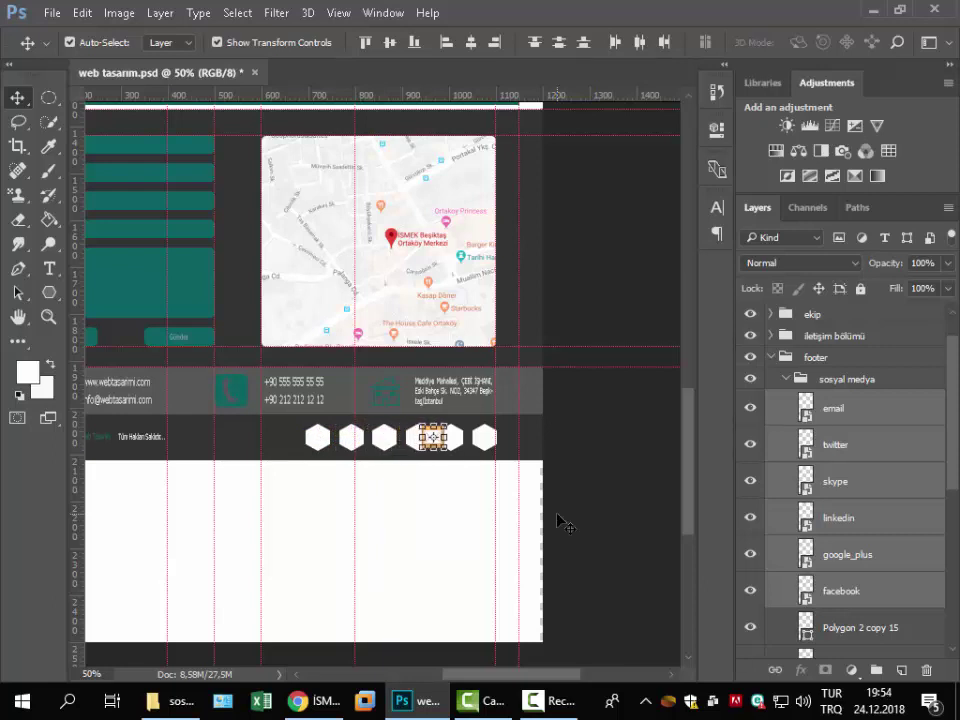
key(Right)
key(Right)
key(Right)
key(Right)
key(Right)
key(Right)
key(Right)
key(Right)
key(Right)
key(Right)
key(Right)
key(Right)
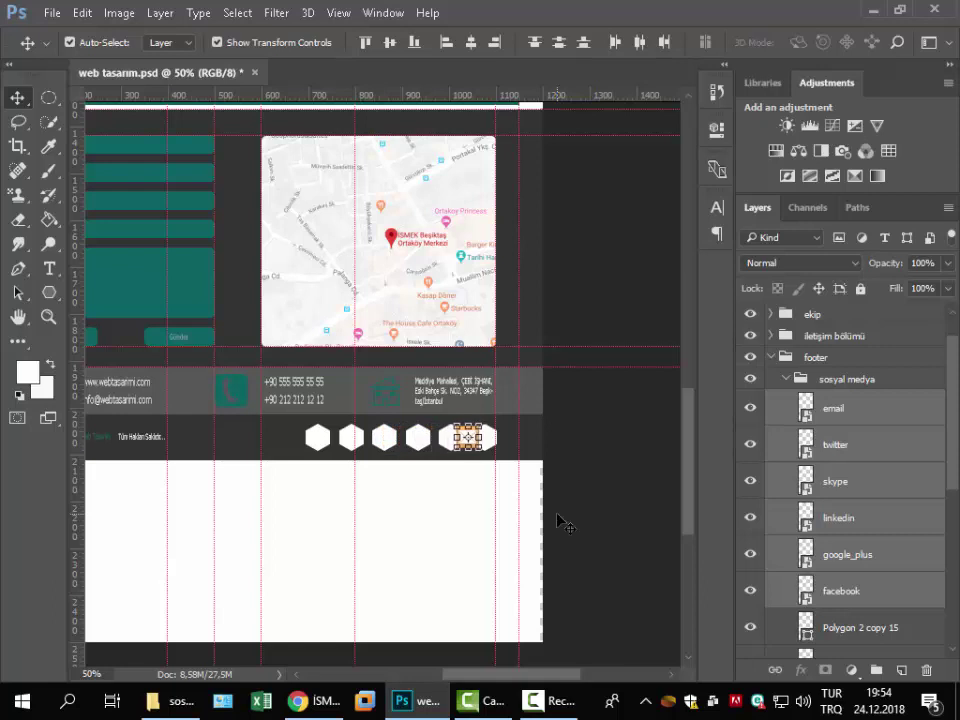
key(Right)
key(Right)
key(Right)
key(Right)
key(Right)
key(Right)
key(Right)
key(Right)
key(Right)
key(Right)
key(Right)
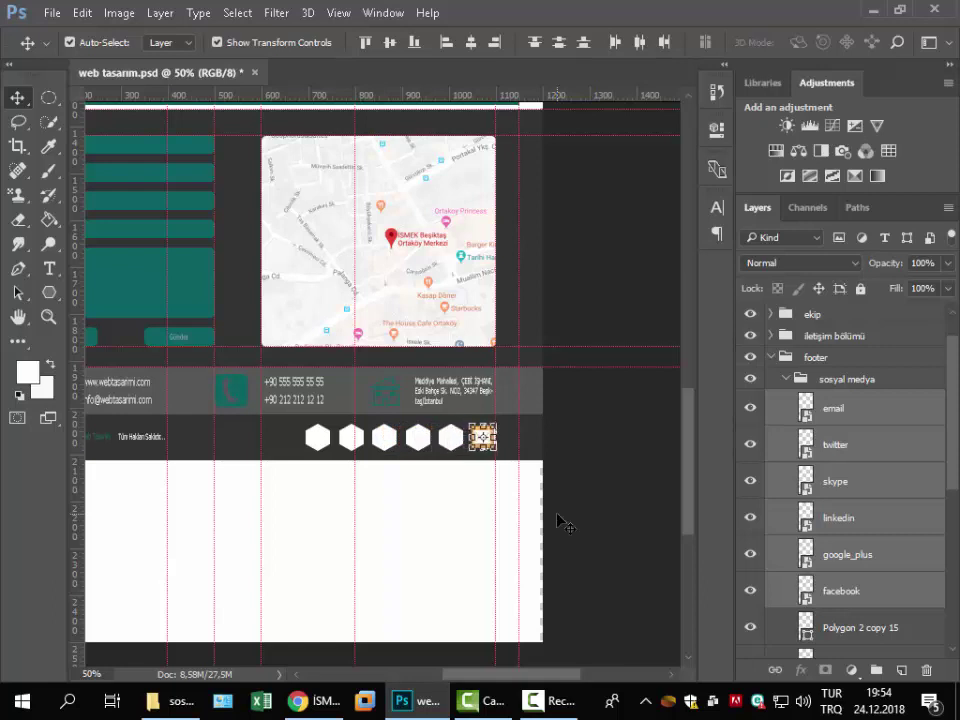
key(Right)
key(Right)
key(Right)
- Select all the Polygon 2 copy hexagon layers together
scroll(820, 577, down, 1)
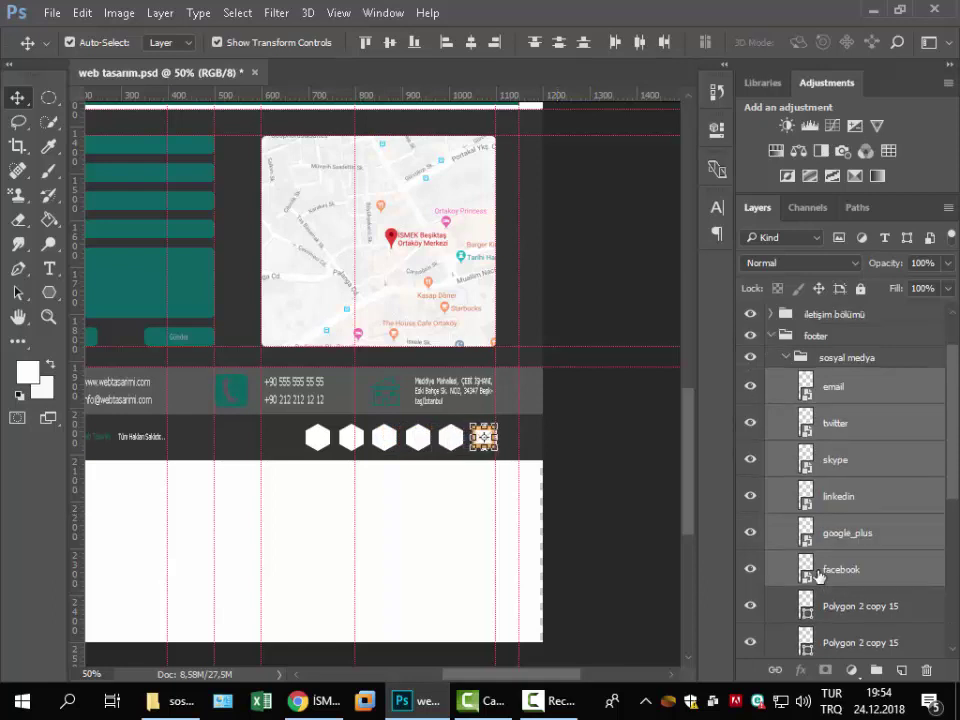
scroll(818, 577, down, 3)
click(868, 549)
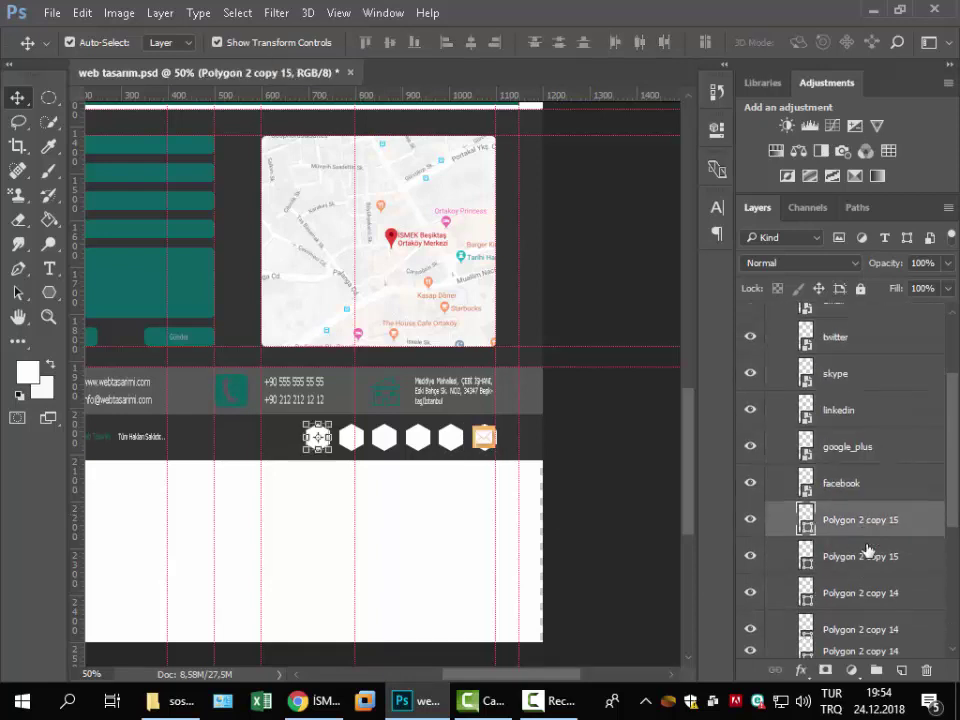
scroll(868, 550, down, 2)
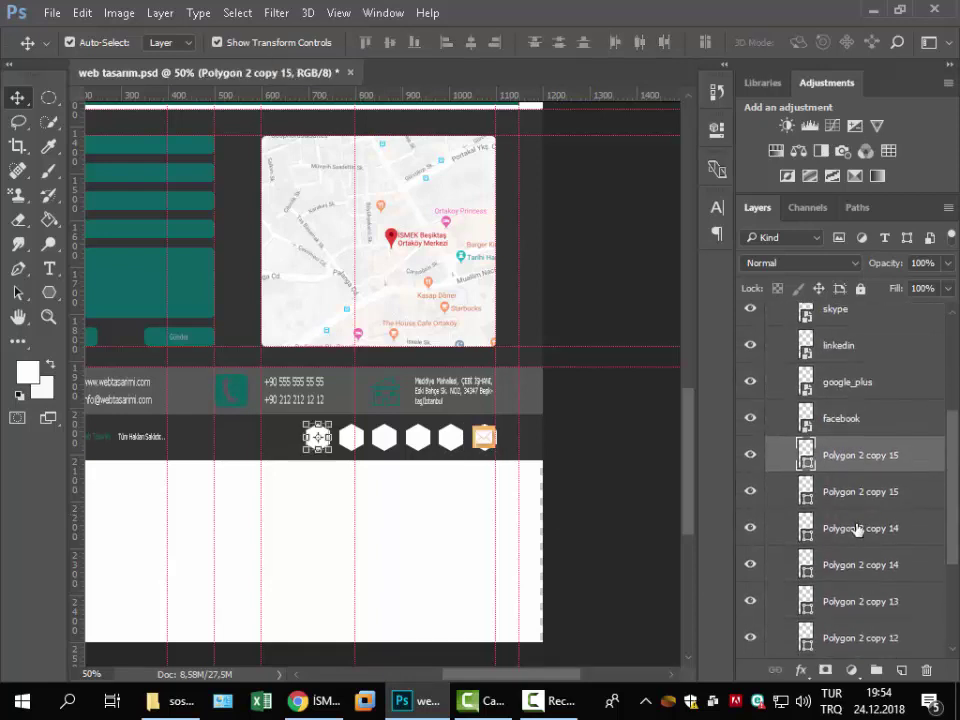
scroll(838, 516, down, 2)
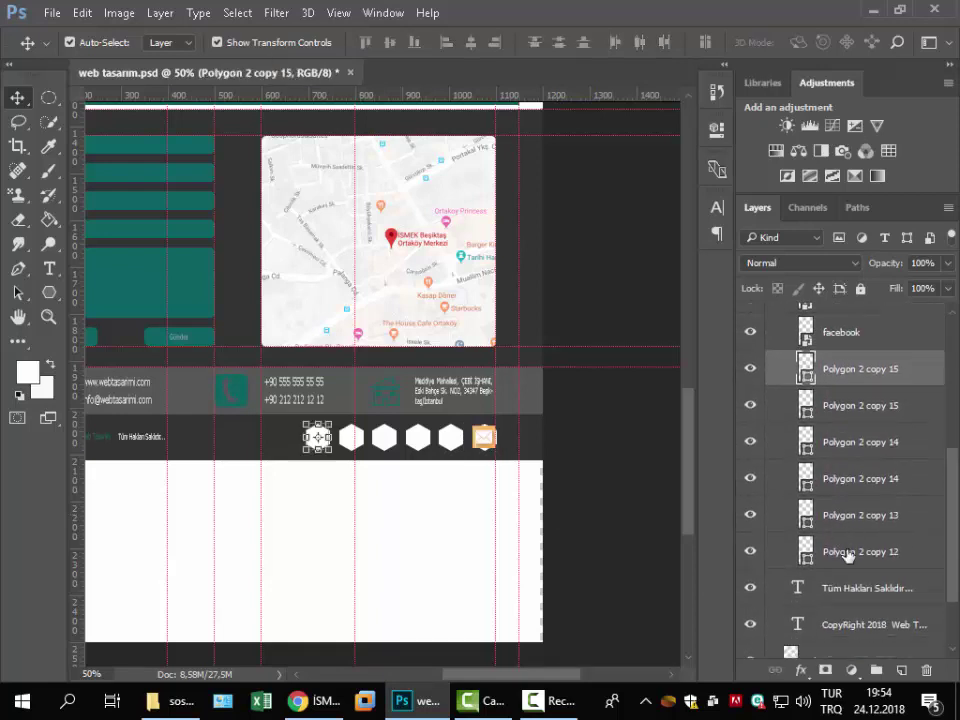
shift+click(847, 553)
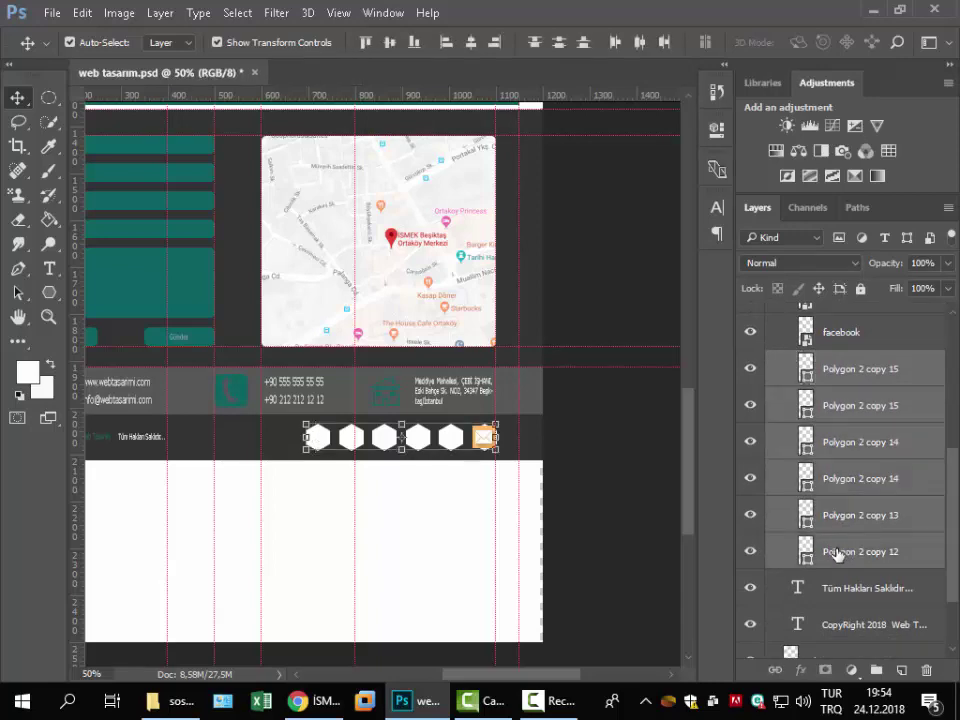
- Zoom in on the footer hexagon row and try moving the facebook icon left, then undo it
key(ctrl+plus)
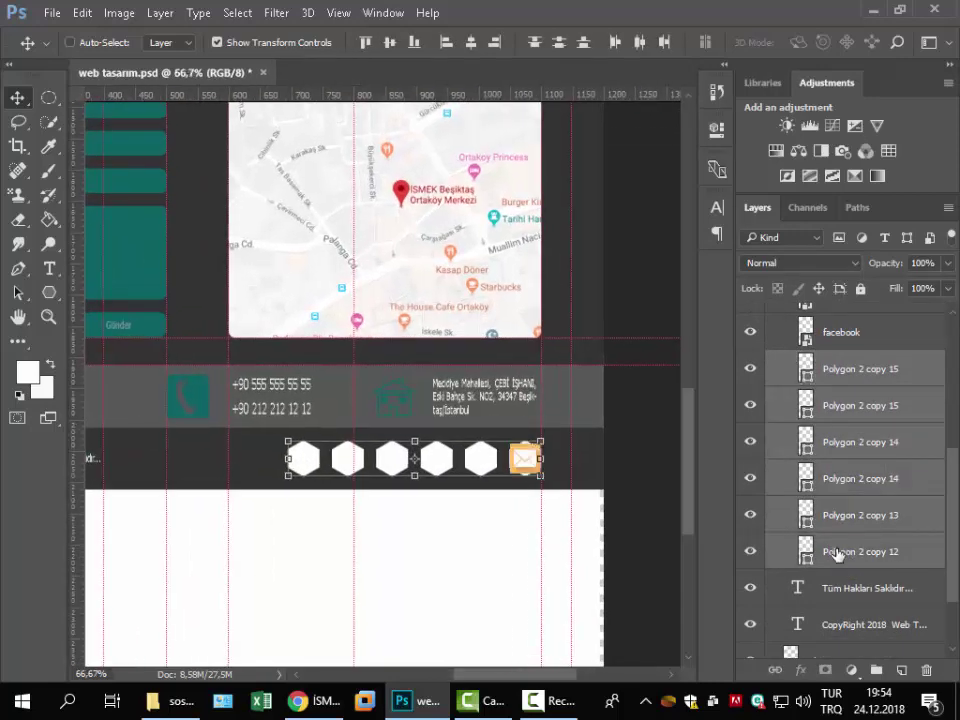
key(ctrl+plus)
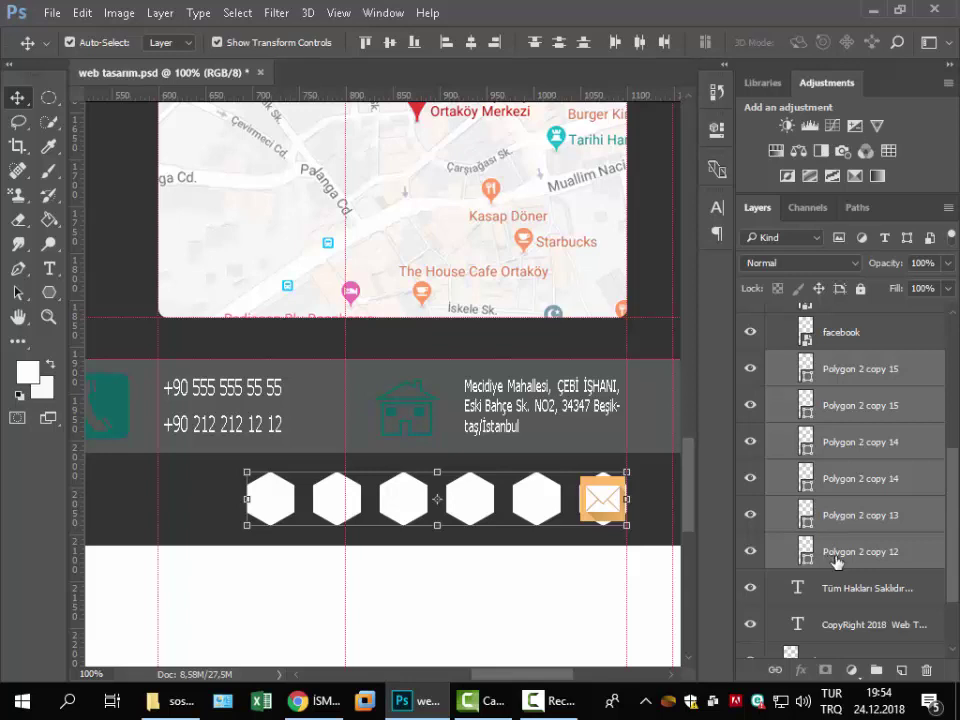
click(843, 340)
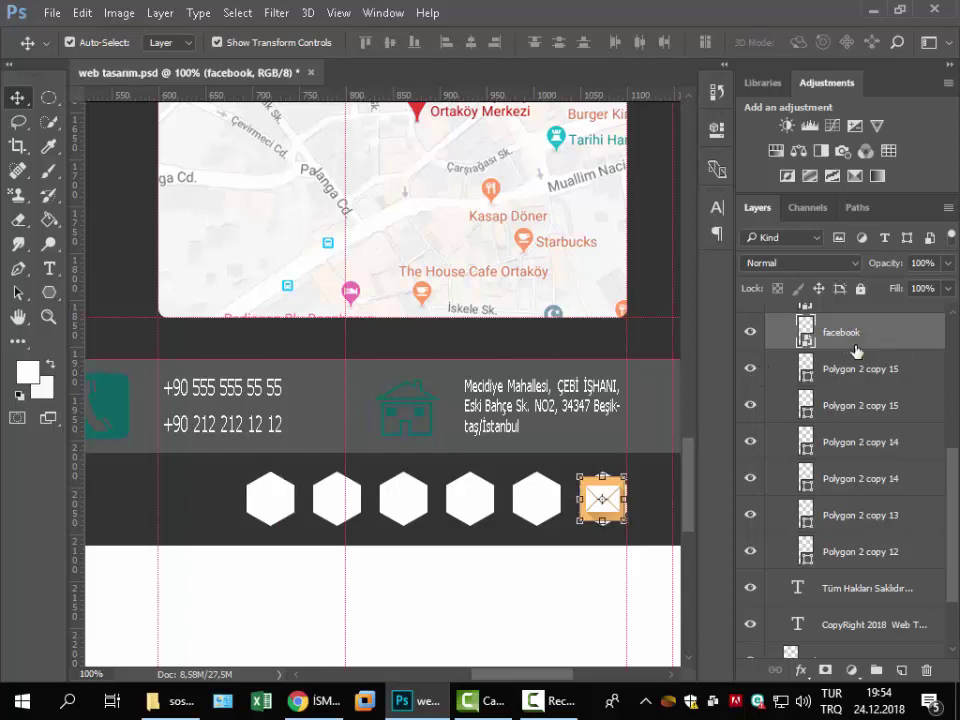
key(Left)
key(Left)
key(Left)
key(Left)
key(Left)
key(Left)
key(Left)
key(Left)
key(Left)
key(Left)
key(Left)
key(Left)
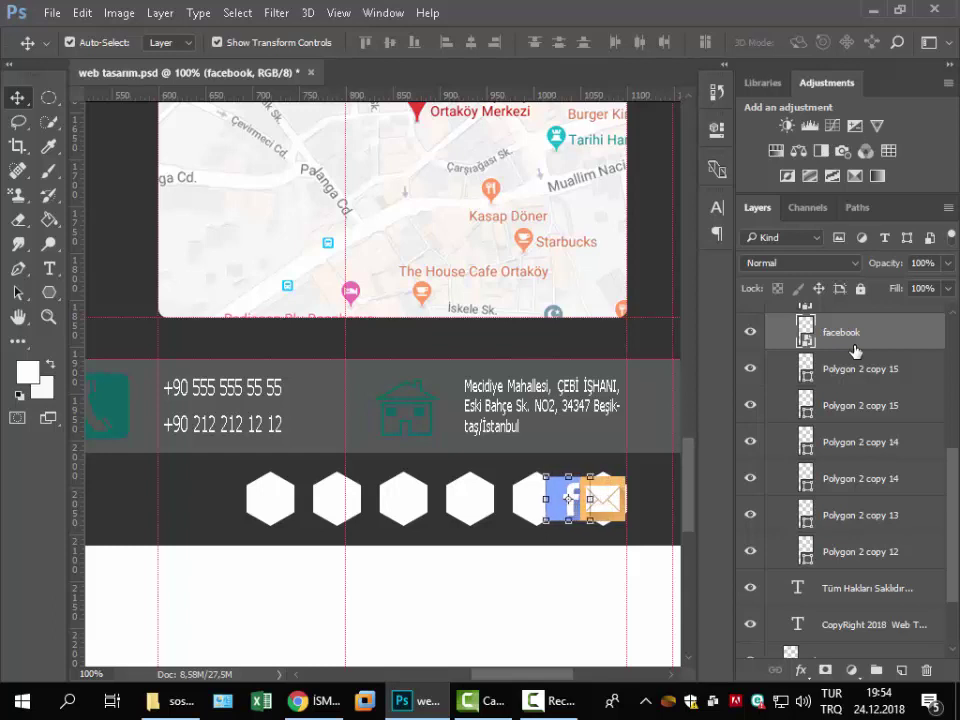
key(Left)
key(Left)
key(Left)
key(Left)
key(Left)
key(Left)
key(Left)
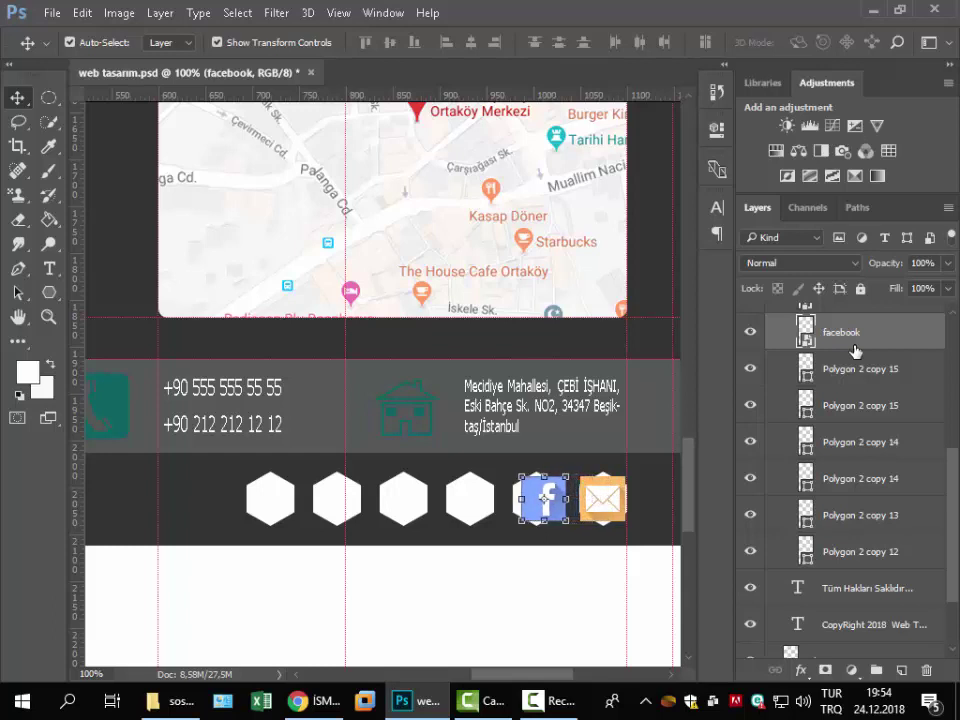
key(ctrl+z)
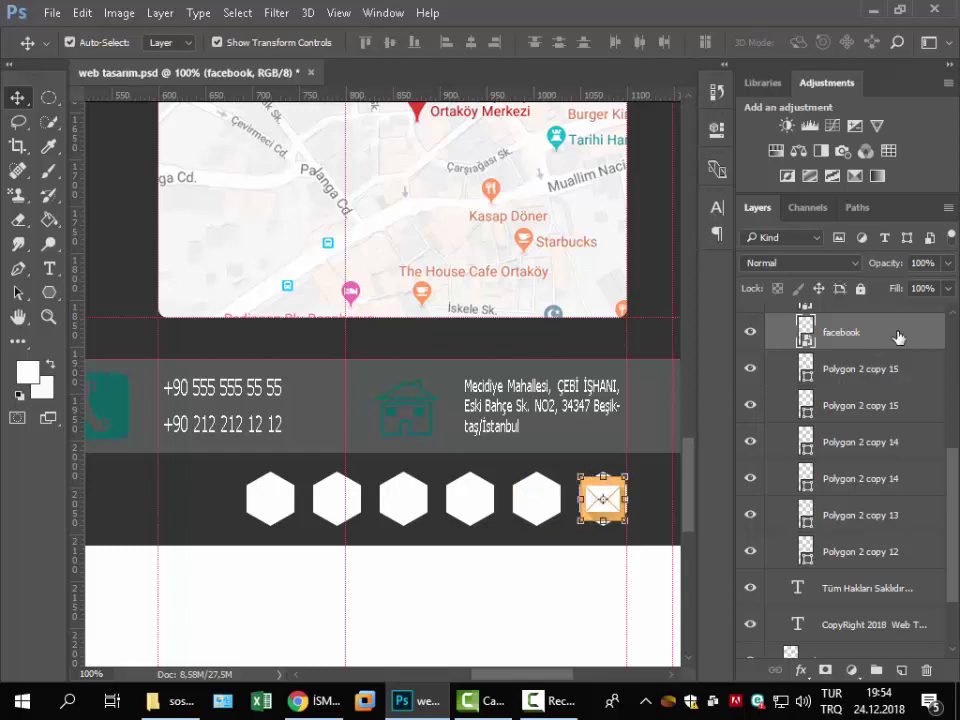
- Scale all six stacked social icons to 131.25% and nudge them right over the last hexagon
scroll(910, 335, up, 2)
scroll(895, 380, up, 3)
scroll(895, 410, up, 1)
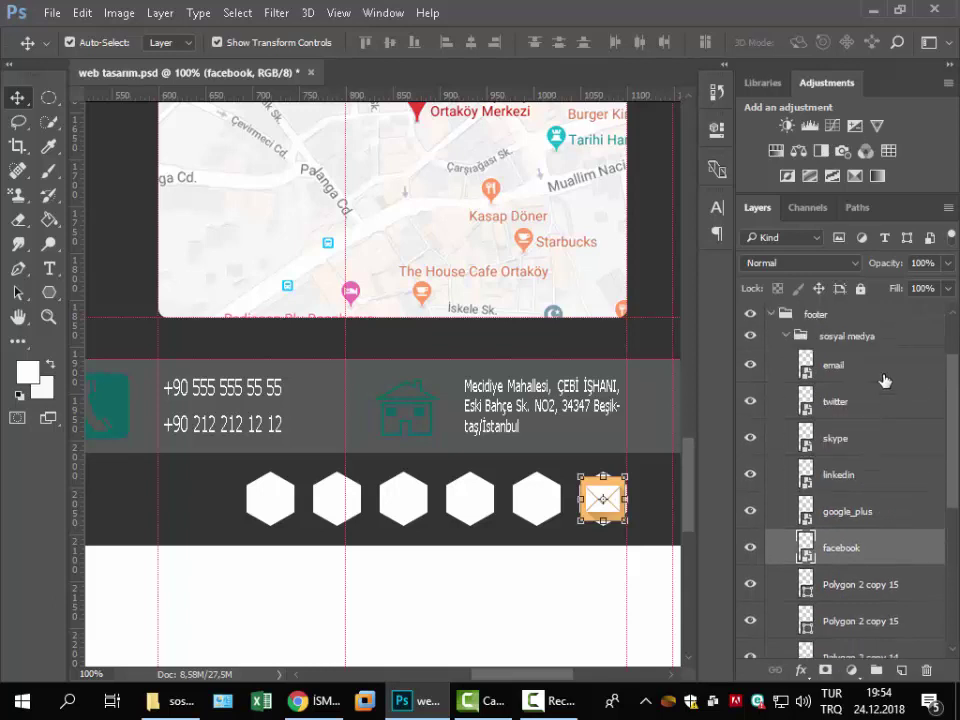
shift+click(883, 372)
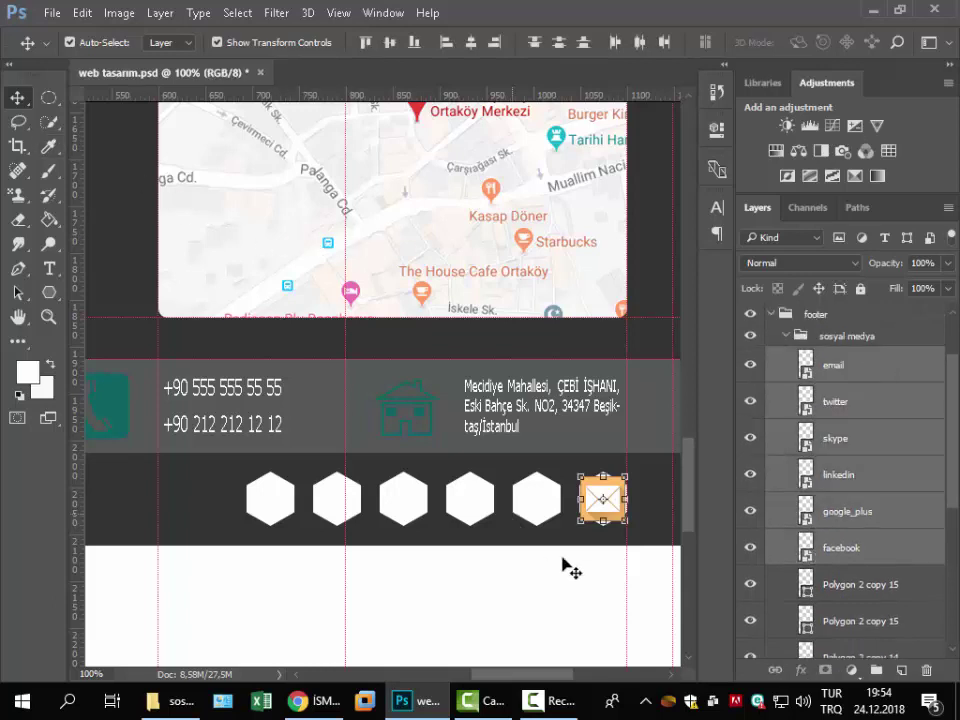
key(ctrl+t)
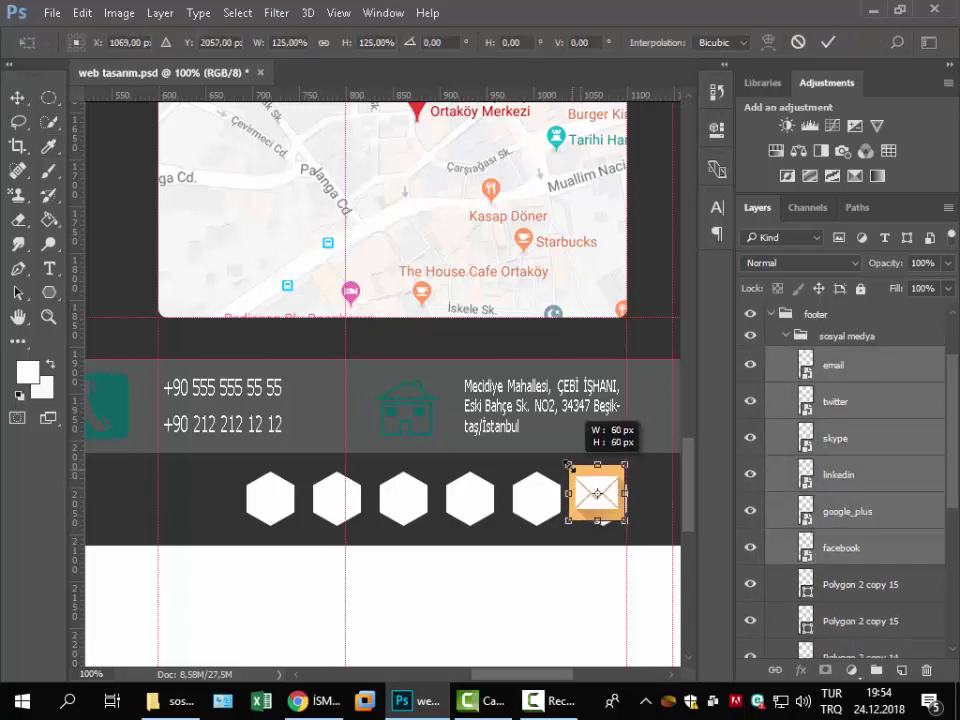
drag(580, 476, 568, 467)
key(Right)
key(Right)
key(Right)
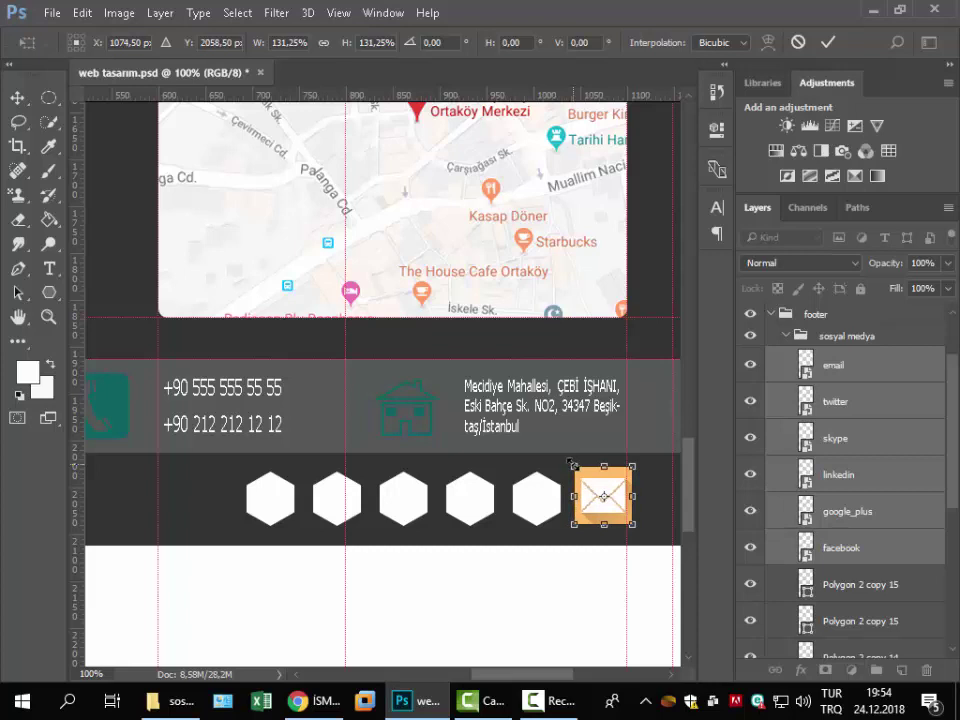
key(Return)
- Slide the facebook logo left from behind the mail icon onto the first footer hexagon
click(869, 549)
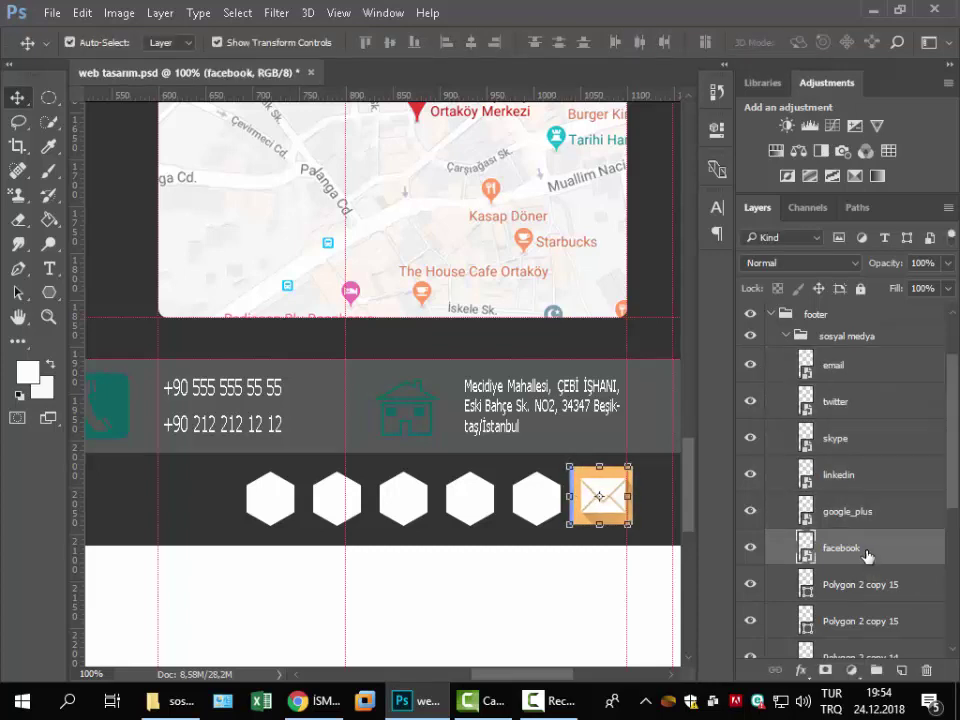
key(shift+Left)
key(shift+Left)
key(shift+Left)
key(shift+Left)
key(shift+Left)
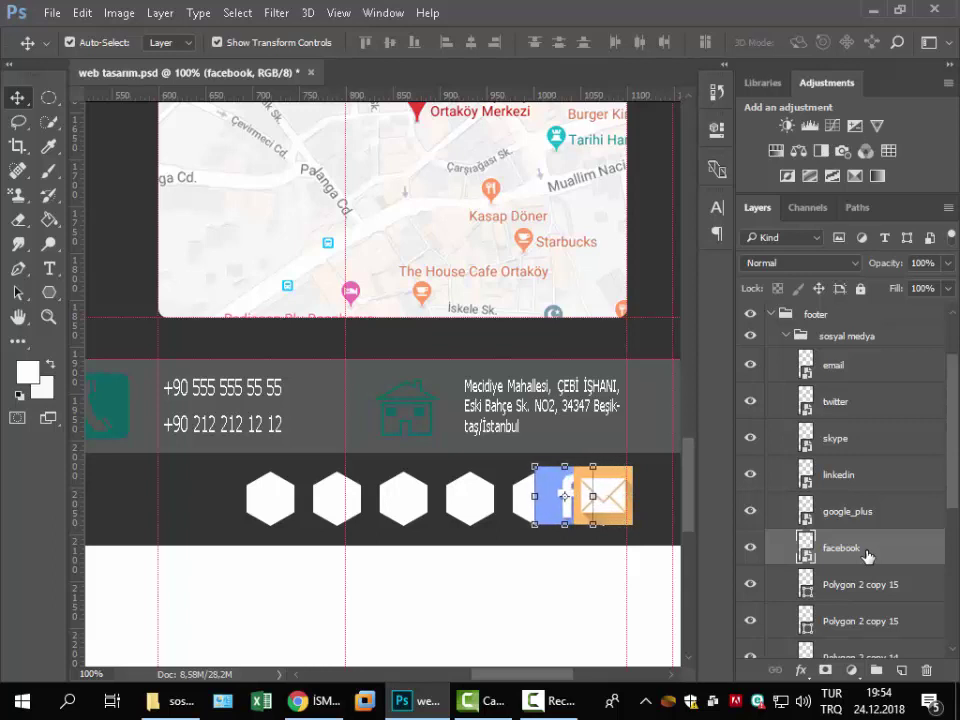
key(shift+Left)
key(Left)
key(Left)
key(Left)
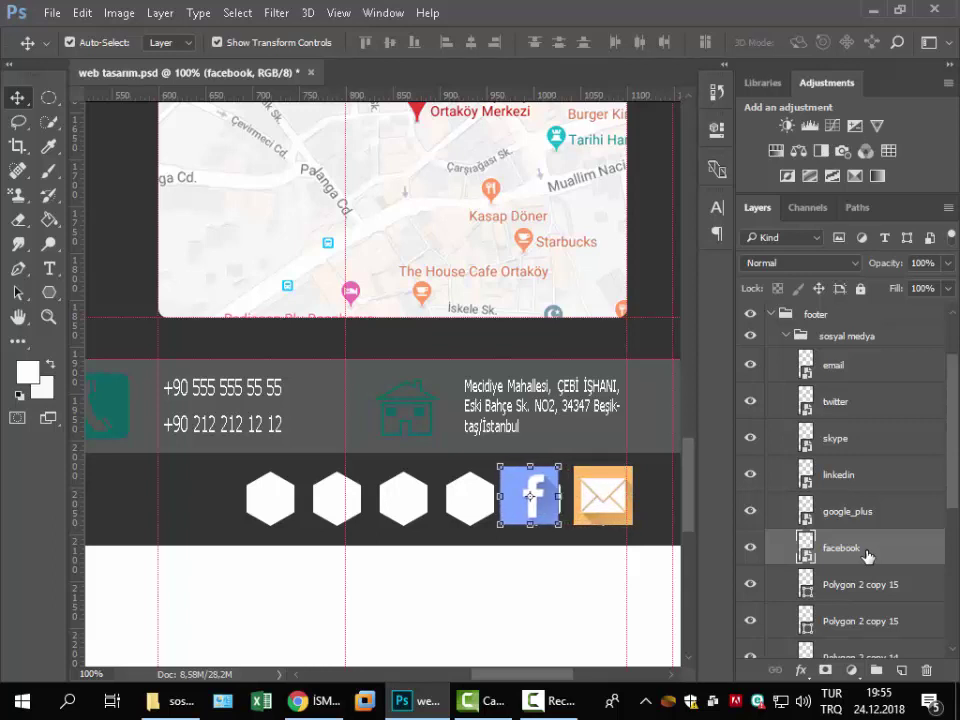
key(Left)
key(Left)
key(Left)
key(Left)
key(Left)
key(Left)
key(Left)
key(Left)
key(Left)
key(Left)
key(Left)
key(Left)
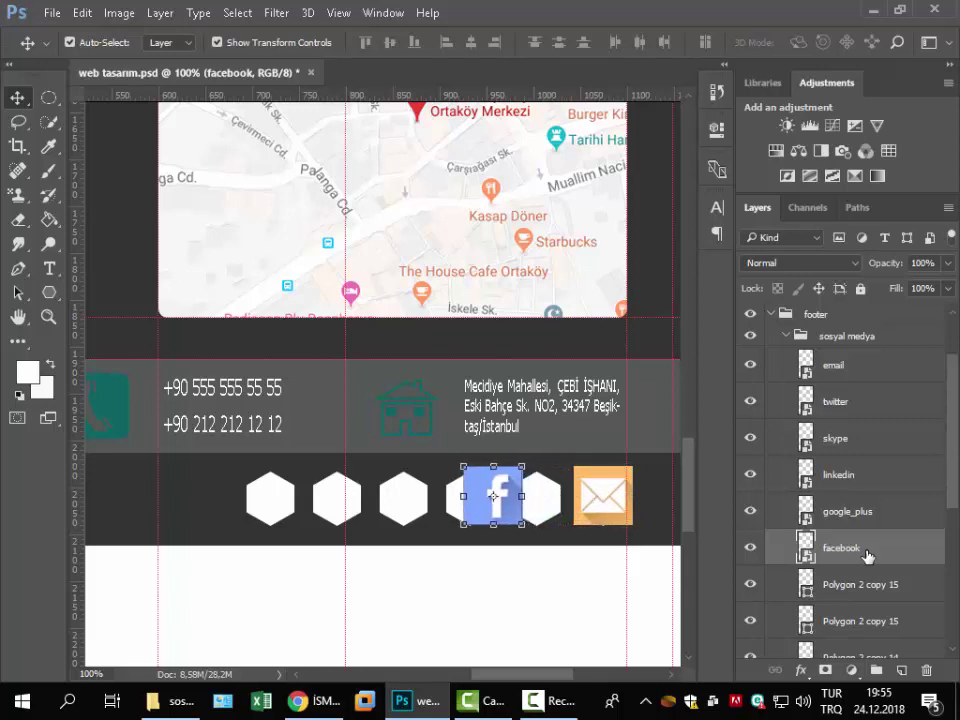
key(Left)
key(Left)
key(Left)
key(Left)
key(Left)
key(Left)
key(Left)
key(Left)
key(Left)
key(Left)
key(Left)
key(Left)
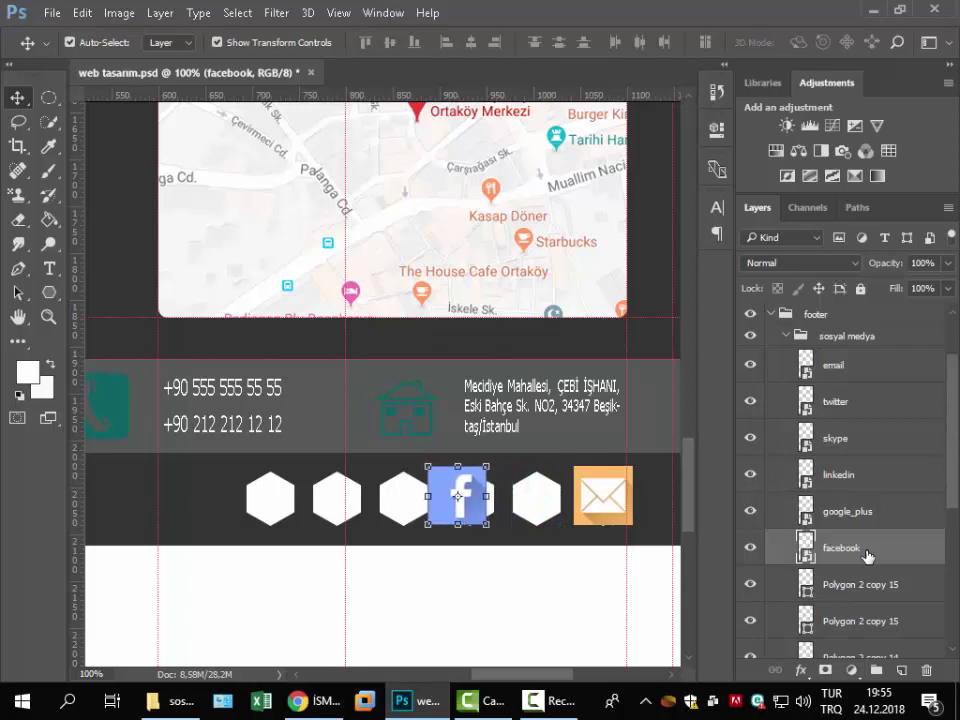
key(Left)
key(Left)
key(Left)
key(Left)
key(Left)
key(Left)
key(Left)
key(Left)
key(Left)
key(Left)
key(Left)
key(Left)
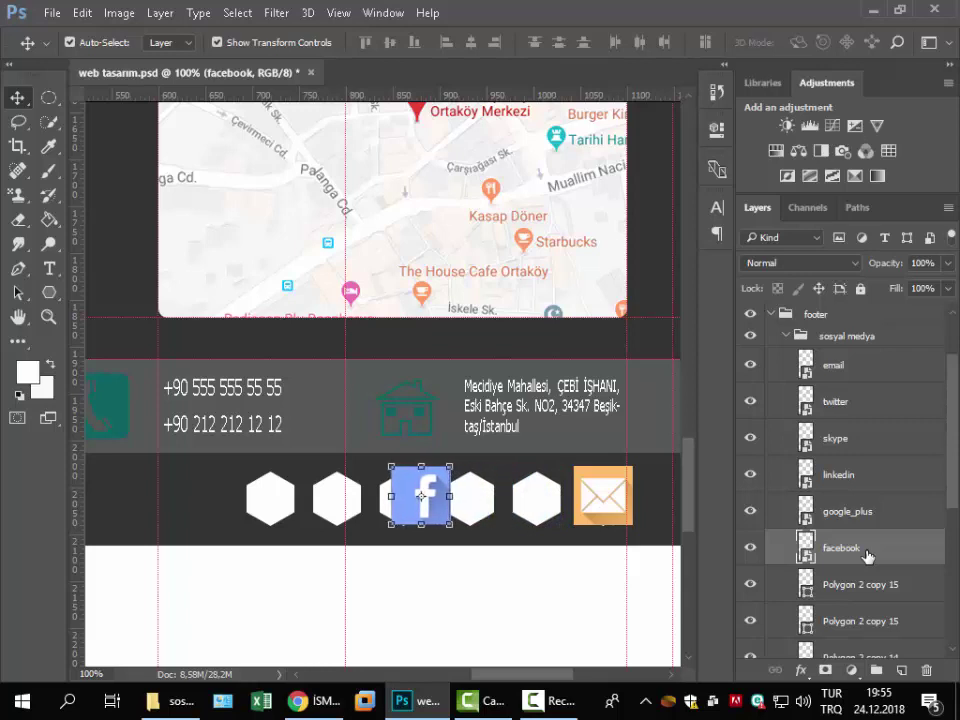
key(Left)
key(Left)
key(Left)
key(Left)
key(Left)
key(Left)
key(Left)
key(Left)
key(Left)
key(Left)
key(Left)
key(Left)
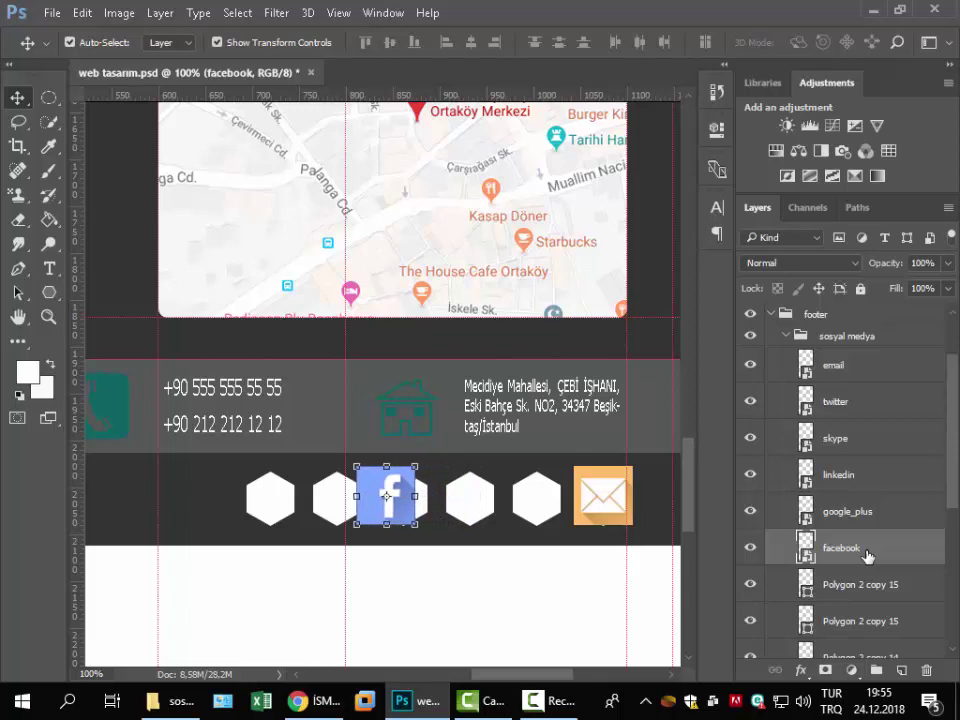
key(Left)
key(Left)
key(Left)
key(Left)
key(Left)
key(Left)
key(Left)
key(Left)
key(Left)
key(Left)
key(Left)
key(Left)
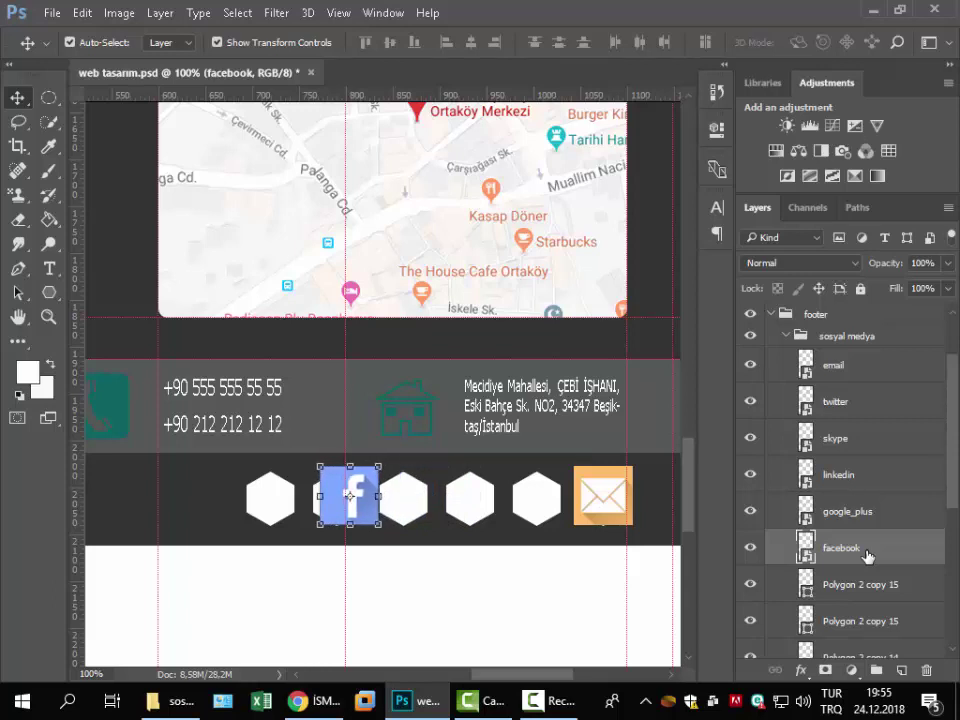
key(Left)
key(Left)
key(Left)
key(Left)
key(Left)
key(Left)
key(Left)
key(Left)
key(Left)
key(Left)
key(Left)
key(Left)
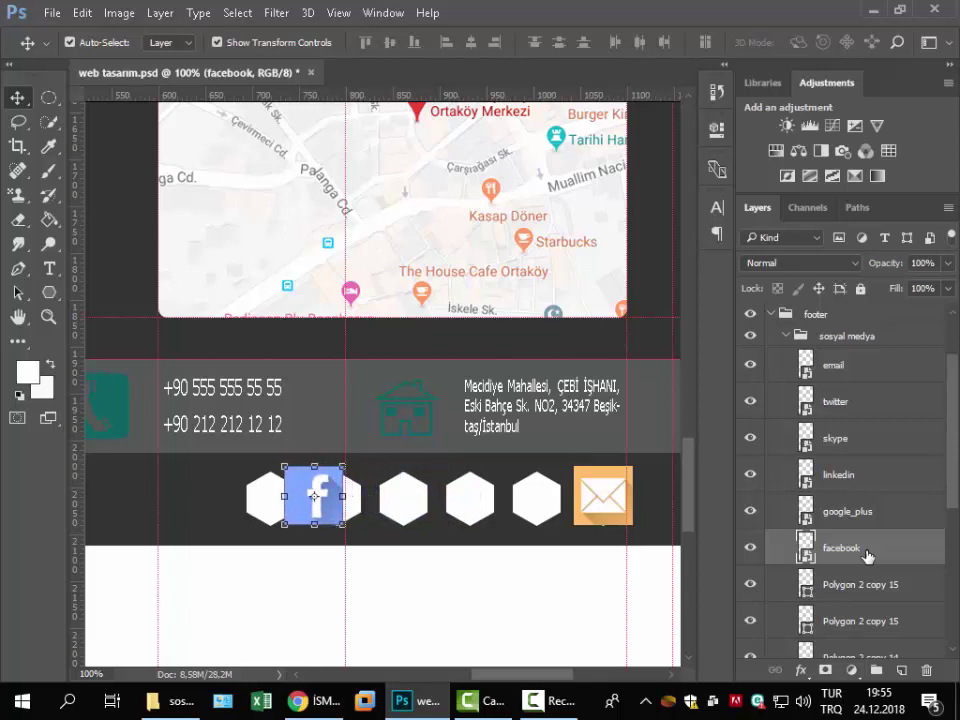
key(Left)
key(Left)
key(Left)
key(Left)
key(Left)
key(Left)
key(Left)
key(Left)
key(Left)
key(Left)
key(Left)
key(Left)
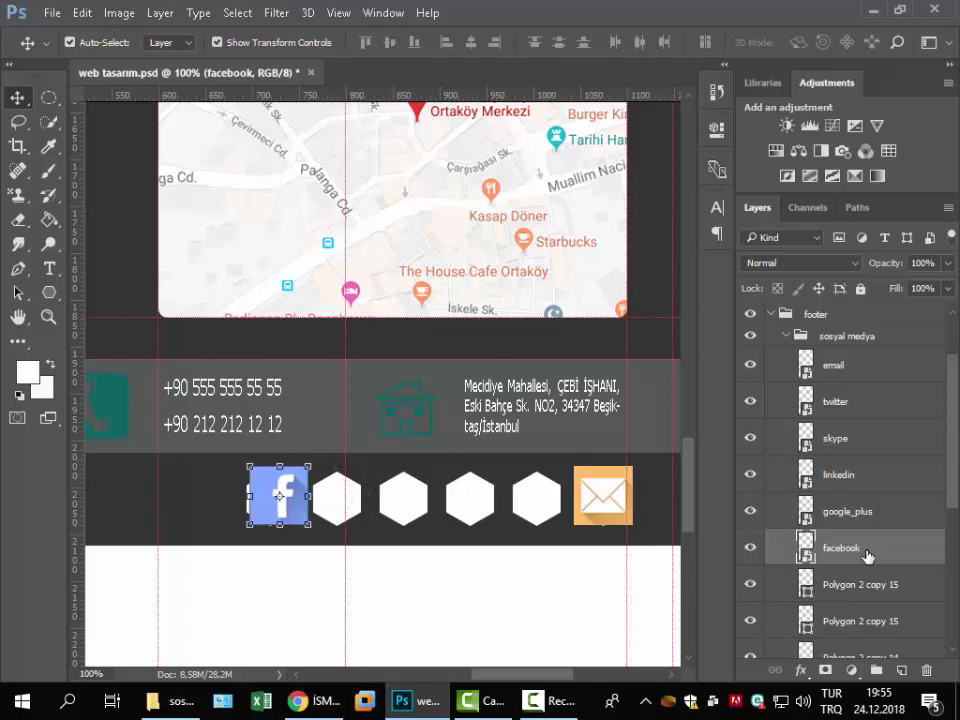
key(Left)
key(Left)
key(Left)
key(Left)
key(Left)
key(Left)
key(Left)
key(Left)
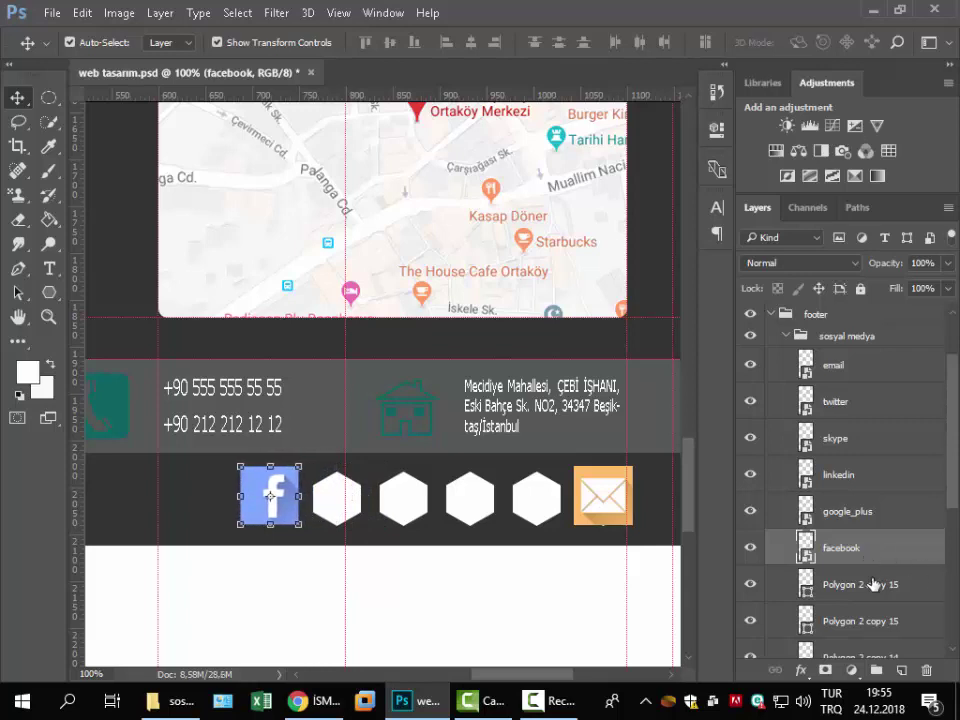
- Clip the facebook logo to the first hexagon and nudge it until centred
alt+click(873, 563)
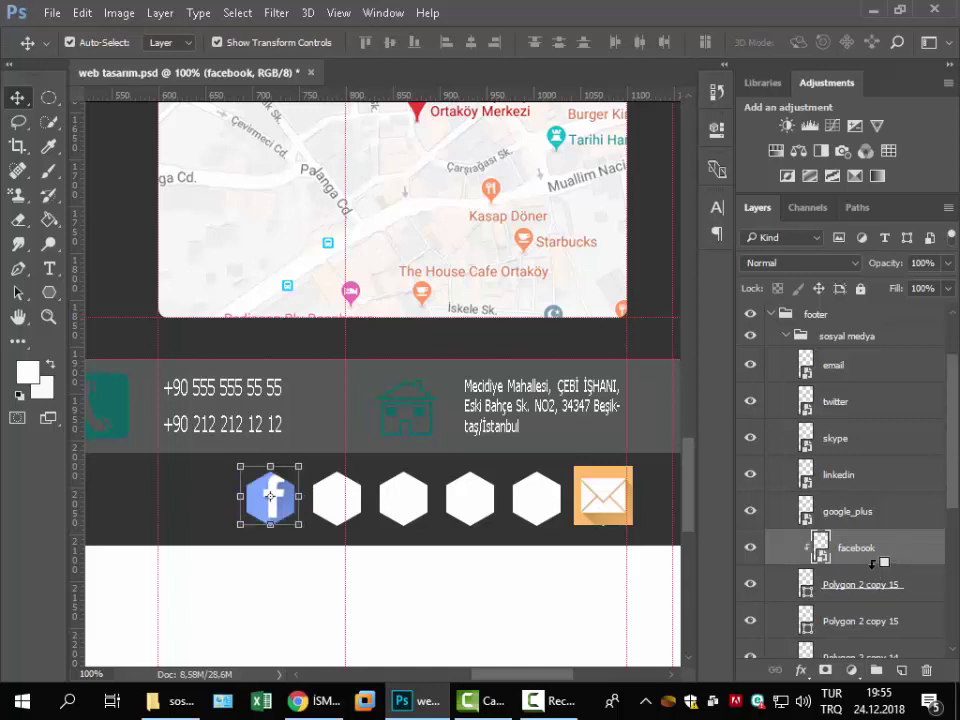
key(Down)
key(Down)
key(Down)
key(Down)
key(Down)
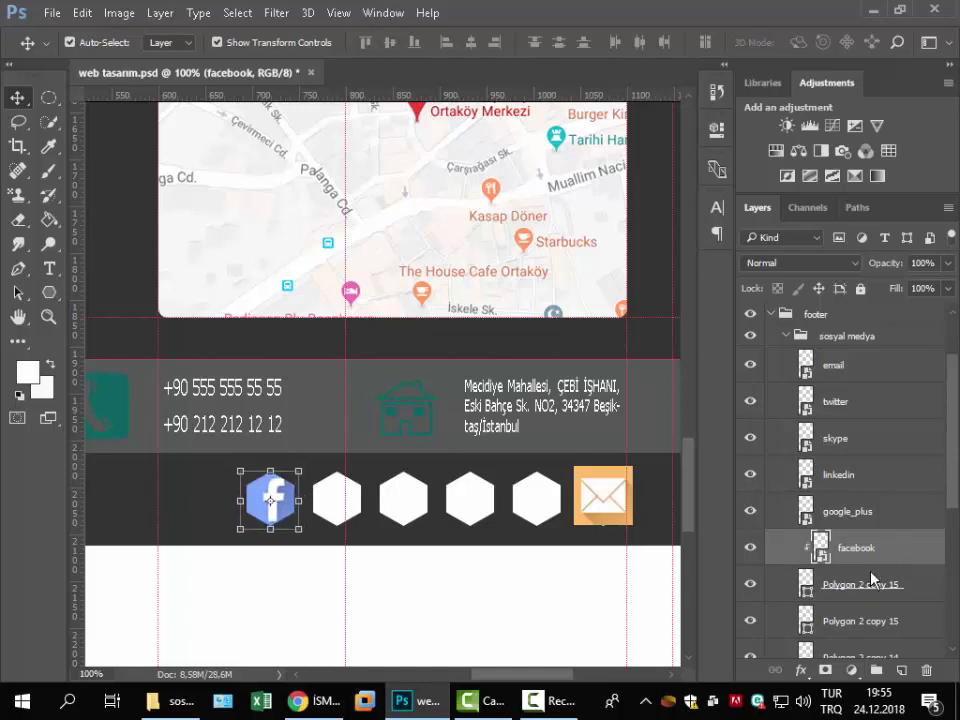
key(Left)
key(Left)
key(Left)
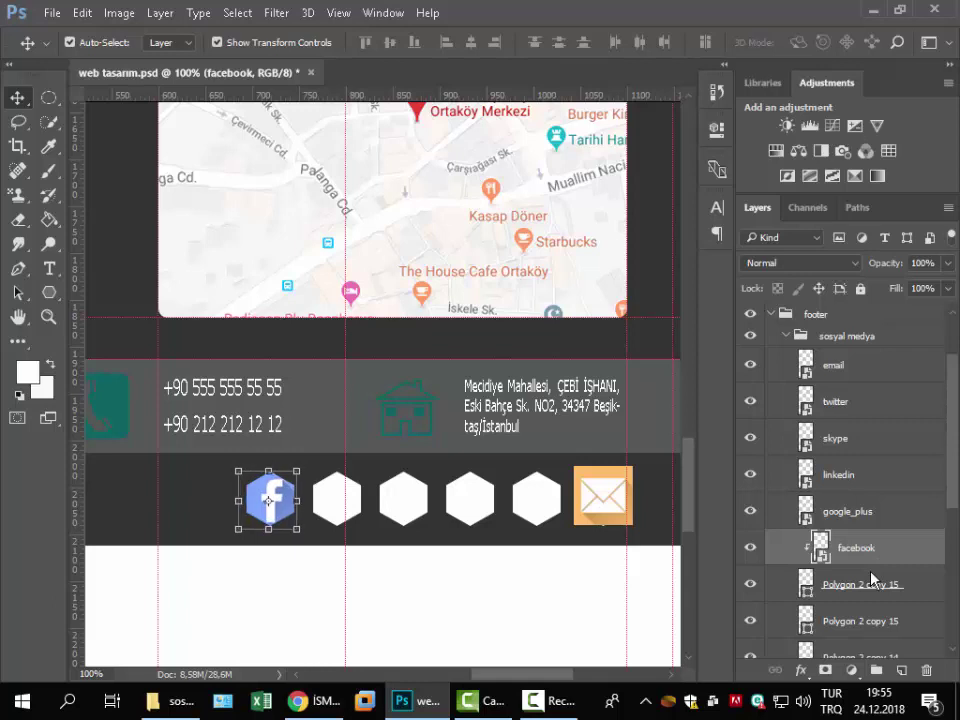
key(Down)
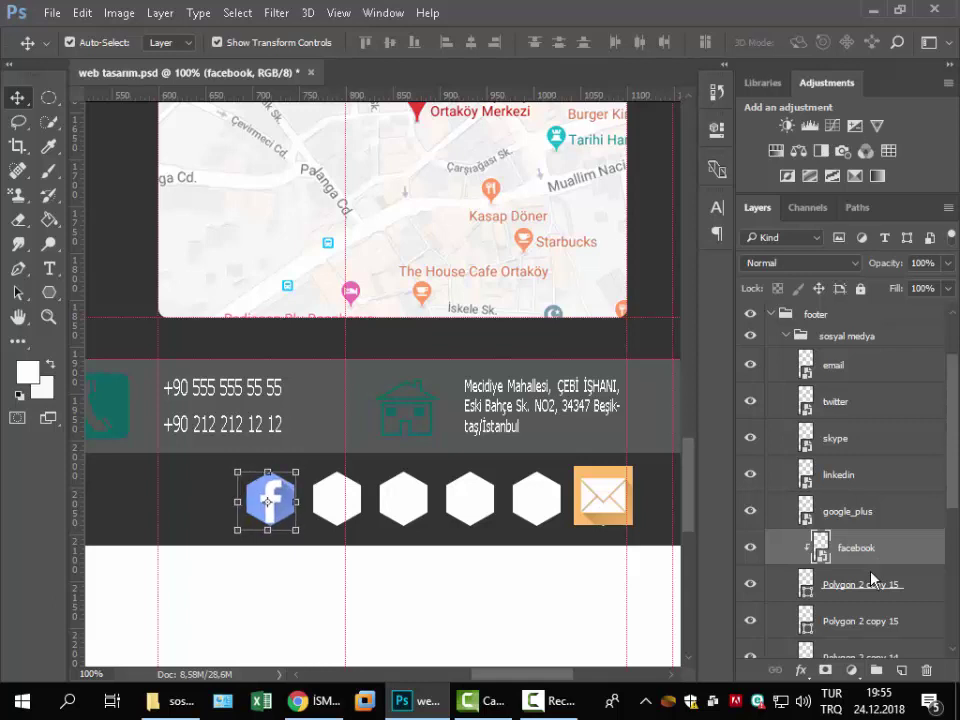
key(Up)
key(Up)
key(Up)
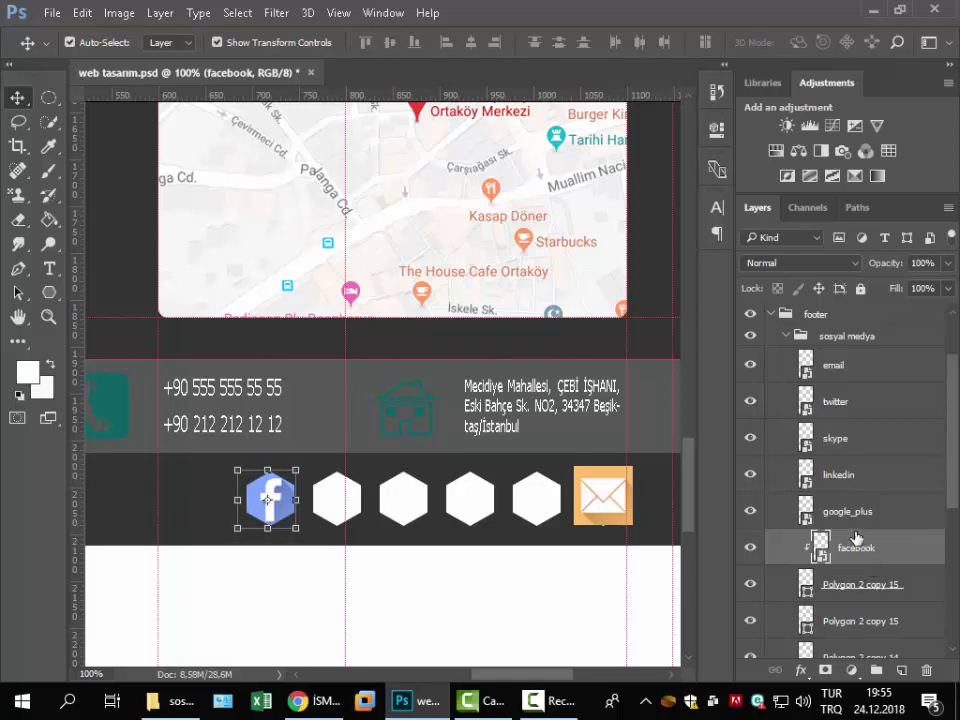
click(846, 479)
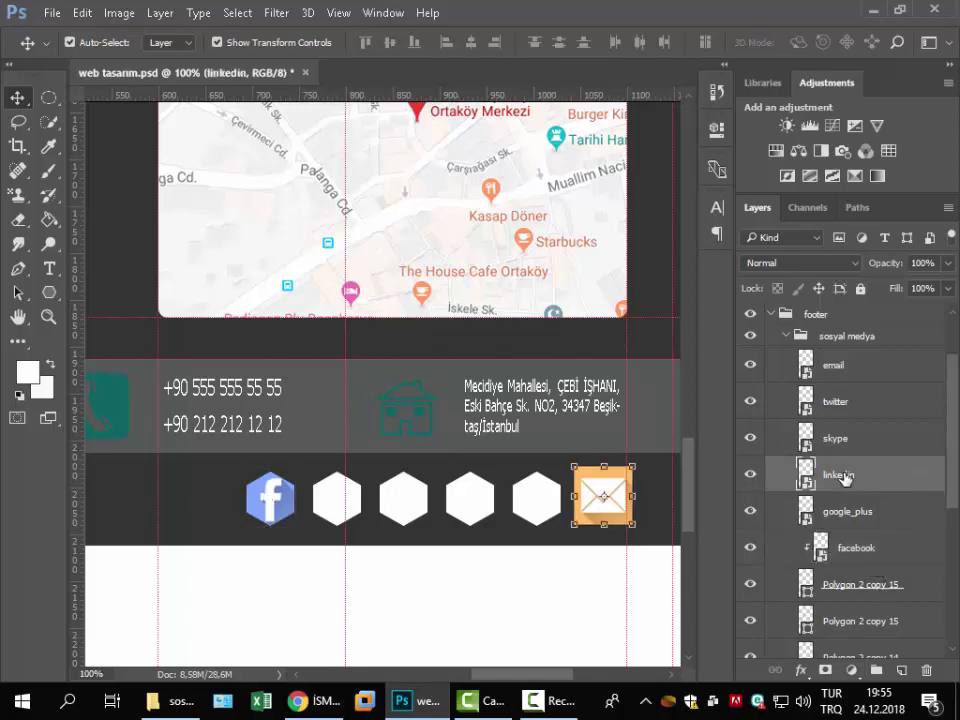
- Slide the twitter logo left from behind the mail icon onto the second hexagon
click(833, 402)
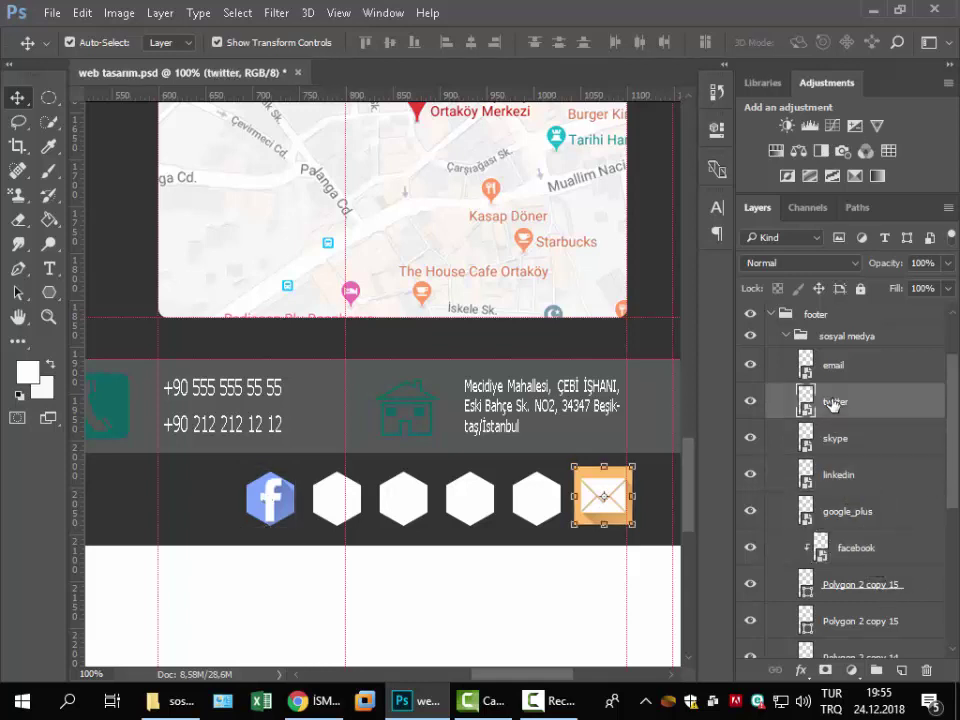
key(Left)
key(Left)
key(Left)
key(Left)
key(Left)
key(Left)
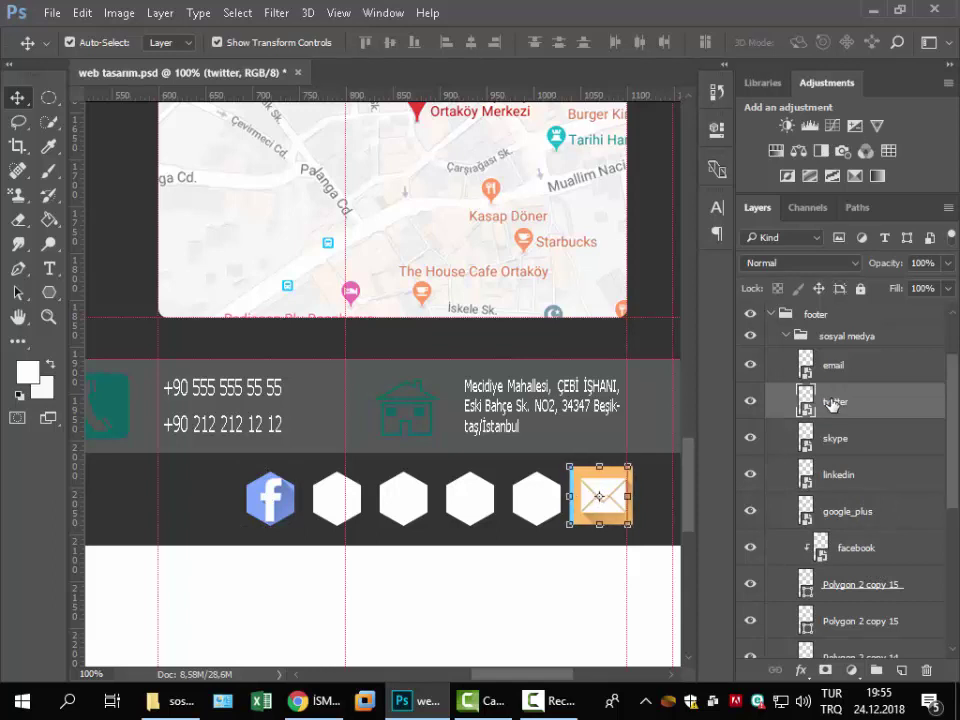
key(Left)
key(Left)
key(Left)
key(Left)
key(Left)
key(Left)
key(Left)
key(Left)
key(Left)
key(Left)
key(Left)
key(Left)
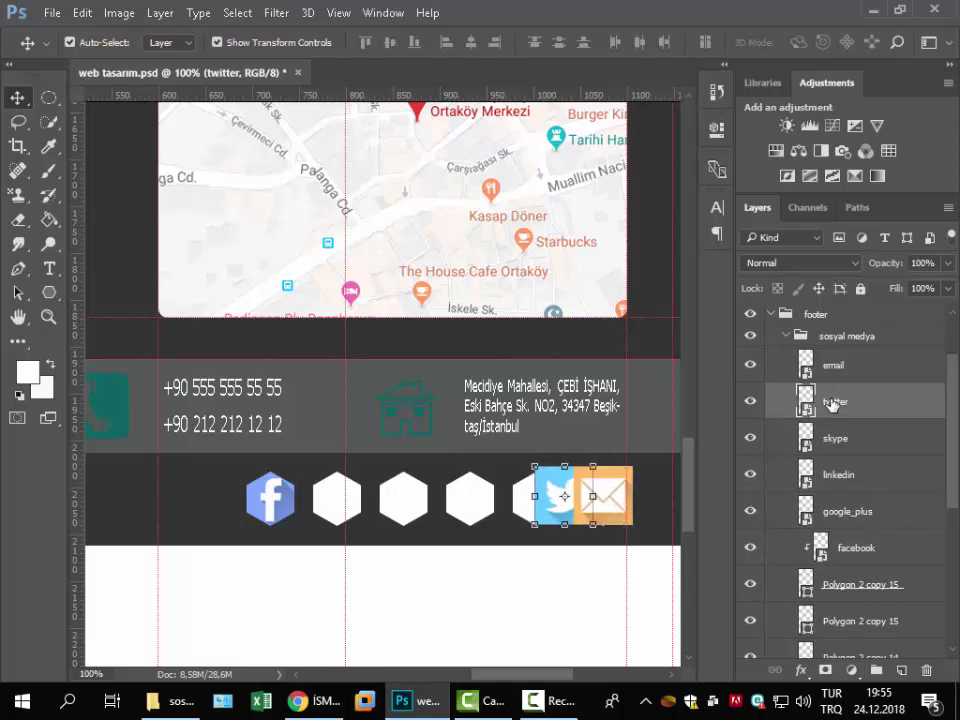
key(Left)
key(Left)
key(Left)
key(Left)
key(Left)
key(Left)
key(Left)
key(Left)
key(Left)
key(Left)
key(Left)
key(Left)
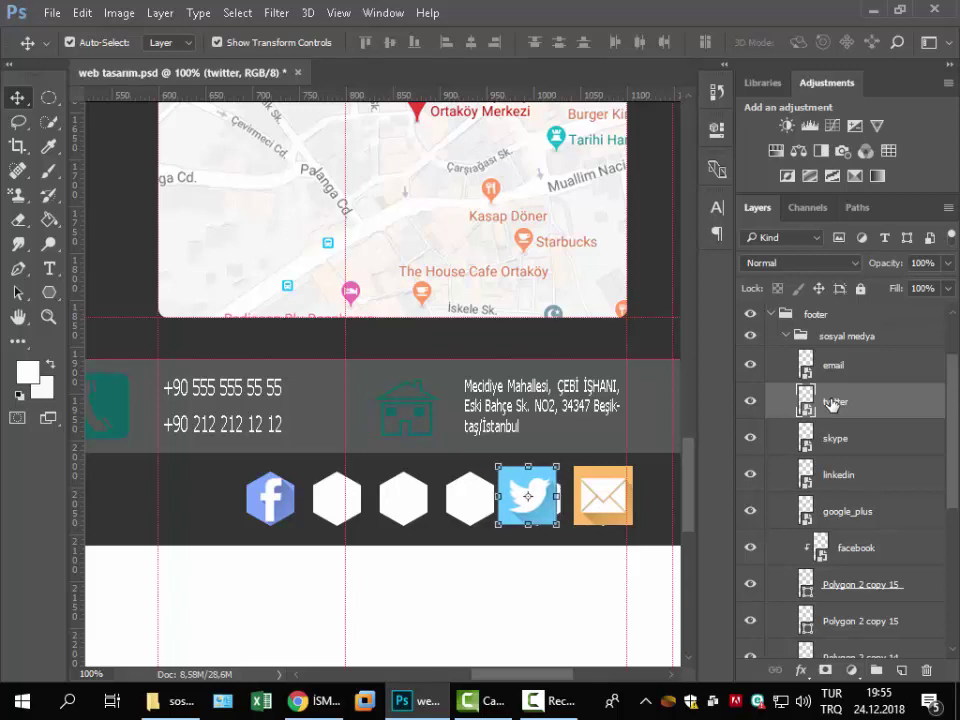
key(Left)
key(Left)
key(Left)
key(Left)
key(Left)
key(Left)
key(Left)
key(Left)
key(Left)
key(Left)
key(Left)
key(Left)
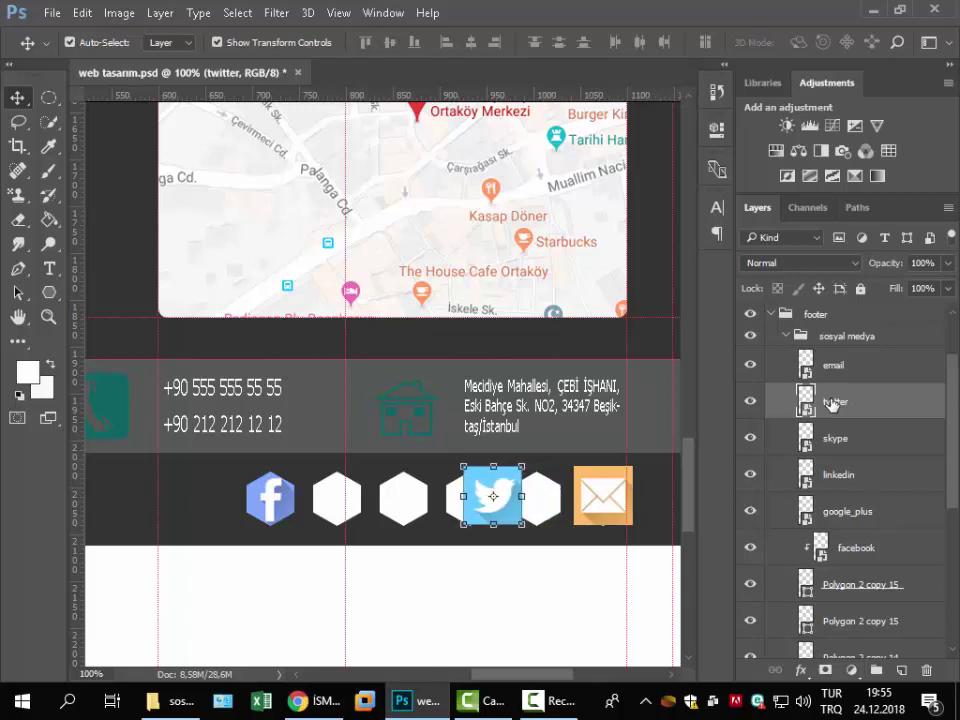
key(Left)
key(Left)
key(Left)
key(Left)
key(Left)
key(Left)
key(Left)
key(Left)
key(Left)
key(Left)
key(Left)
key(Left)
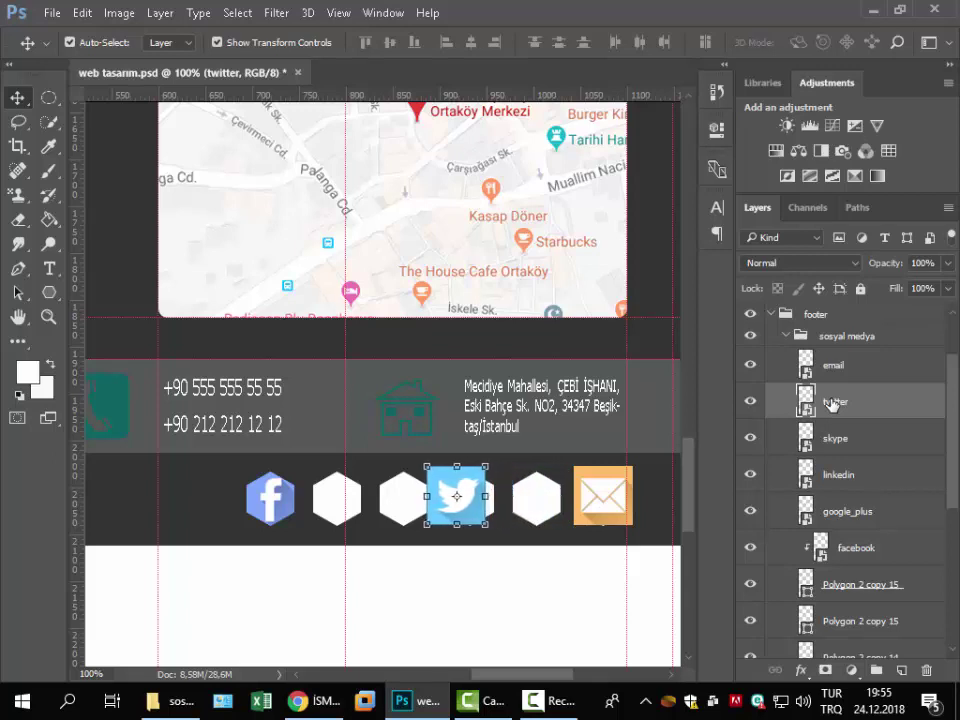
key(Left)
key(Left)
key(Left)
key(Left)
key(Left)
key(Left)
key(Left)
key(Left)
key(Left)
key(Left)
key(Left)
key(Left)
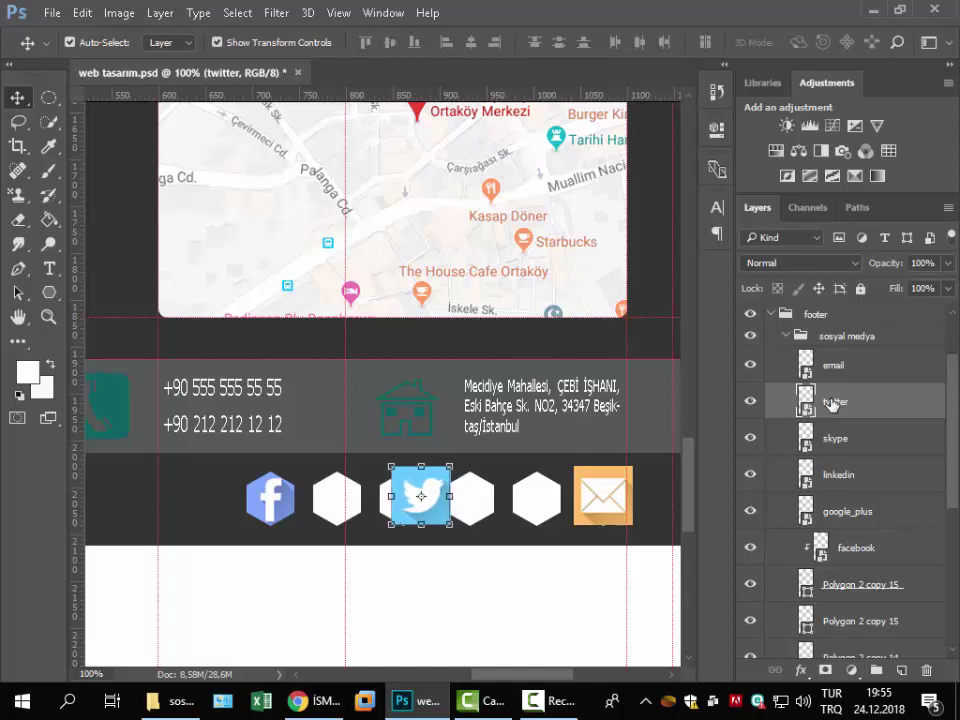
key(Left)
key(Left)
key(Left)
key(Left)
key(Left)
key(Left)
key(Left)
key(Left)
key(Left)
key(Left)
key(Left)
key(Left)
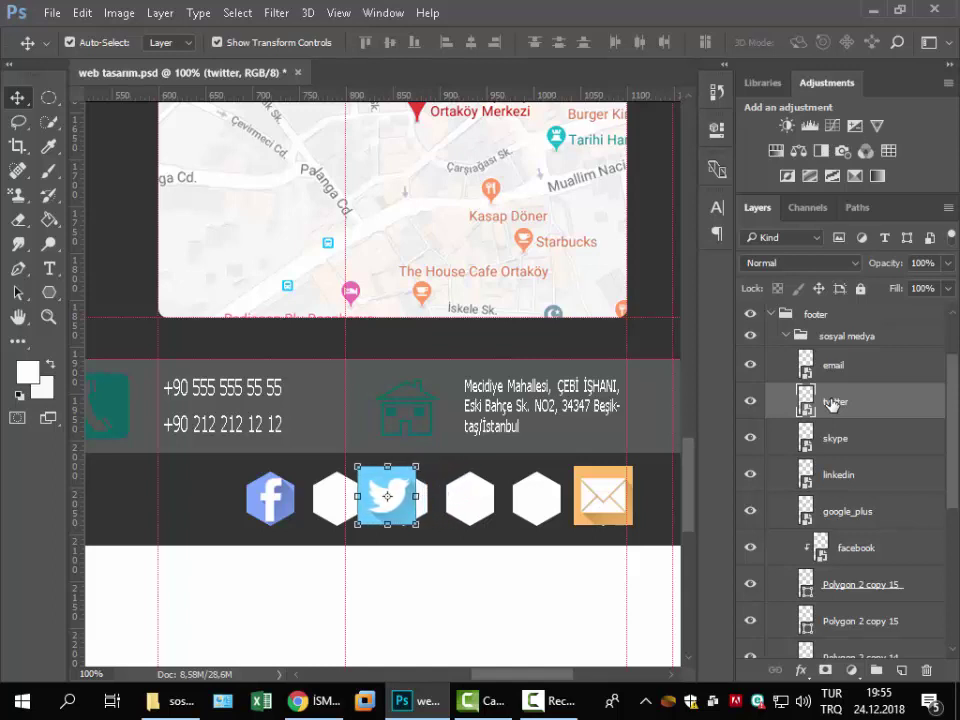
key(Left)
key(Left)
key(Left)
key(Left)
key(Left)
key(Left)
key(Left)
key(Left)
key(Left)
key(Left)
key(Left)
key(Left)
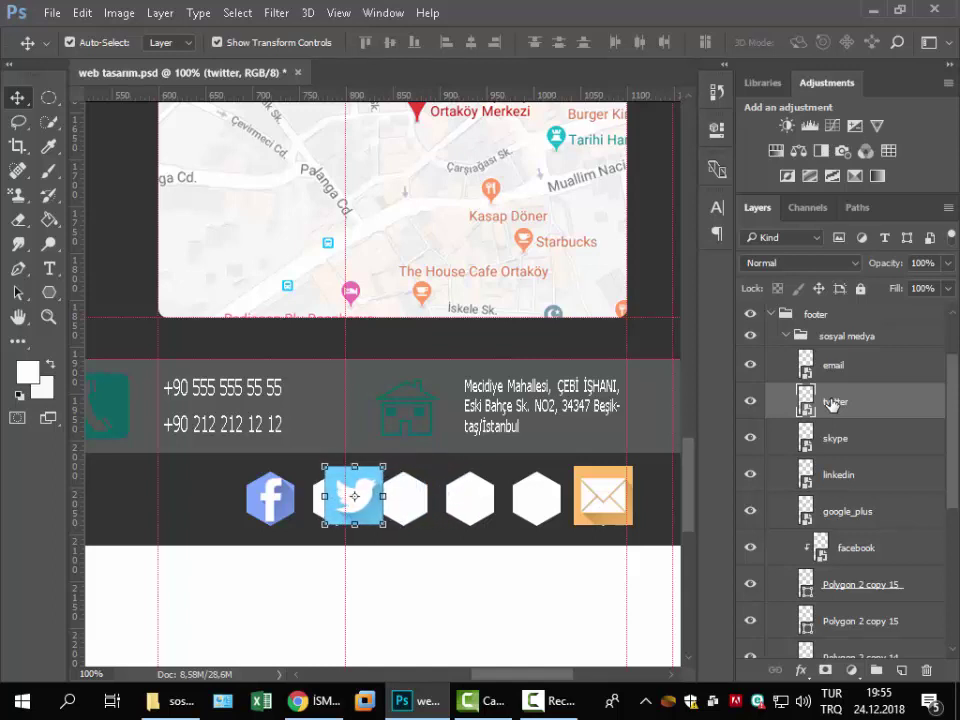
key(Left)
key(Left)
key(Left)
key(Left)
key(Left)
key(Left)
key(Left)
key(Left)
key(Left)
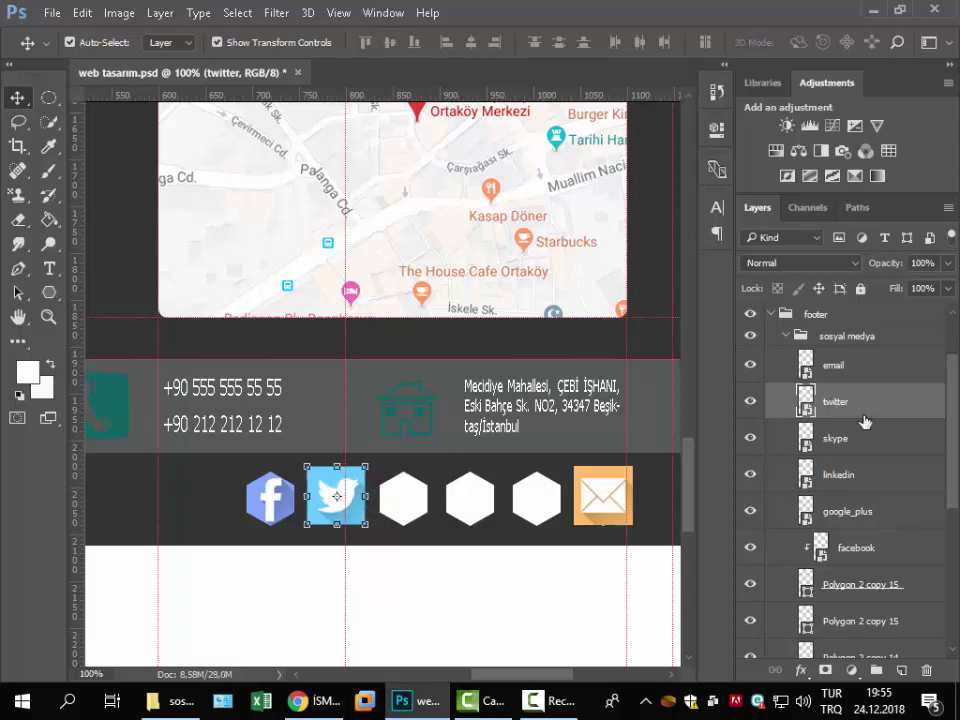
- Restack the twitter layer above its hexagon, clip it, and nudge it to centre
drag(865, 421, 885, 618)
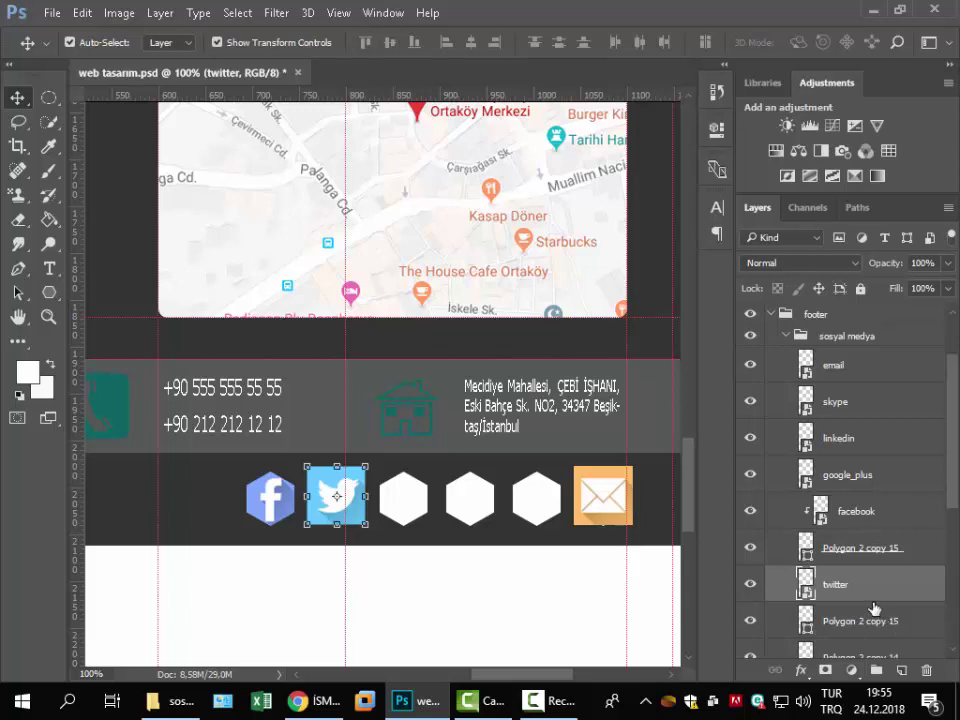
alt+click(873, 601)
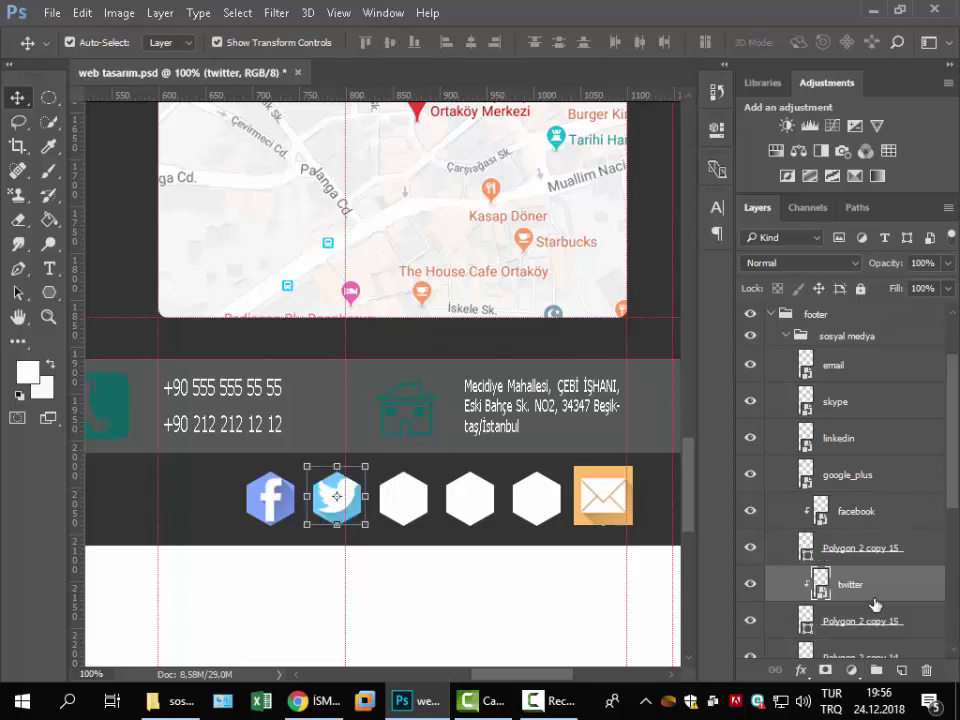
key(Down)
key(Down)
key(Down)
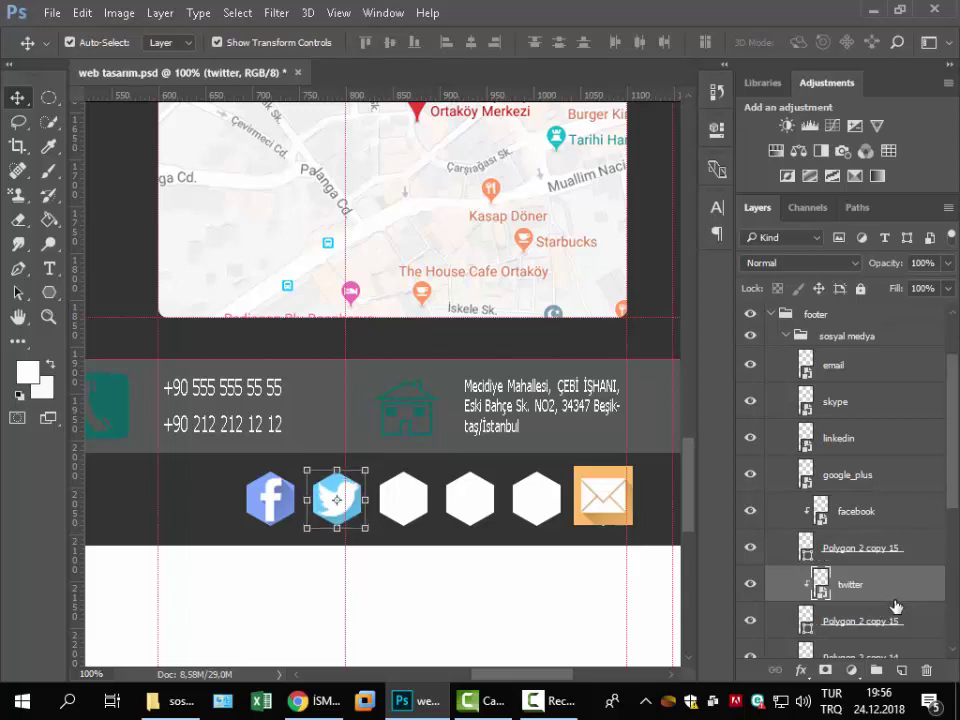
key(Down)
key(Down)
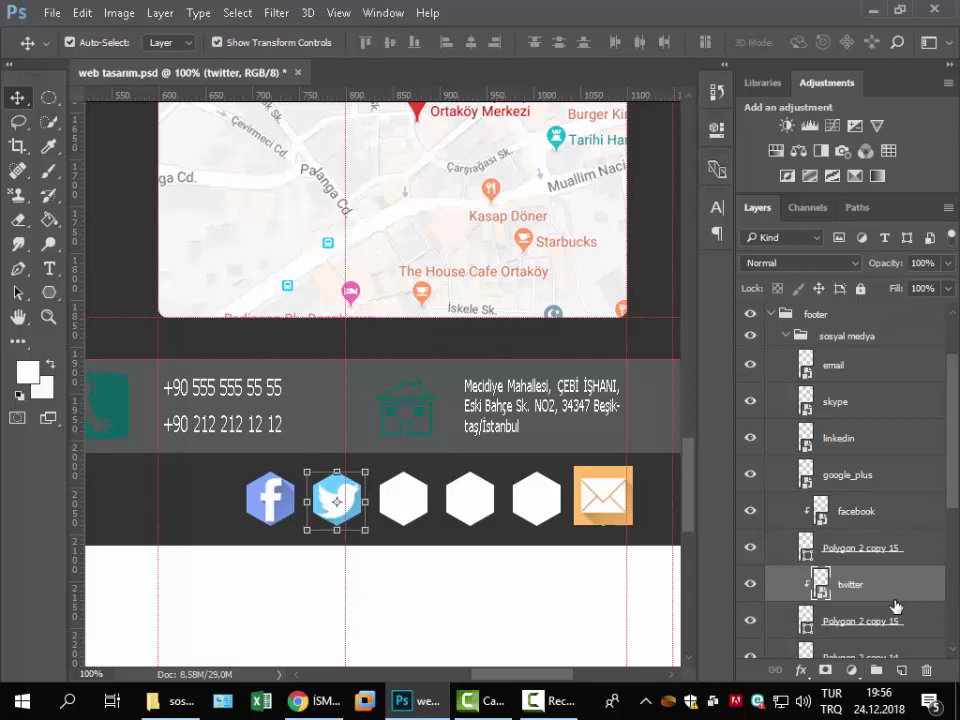
key(Left)
key(Left)
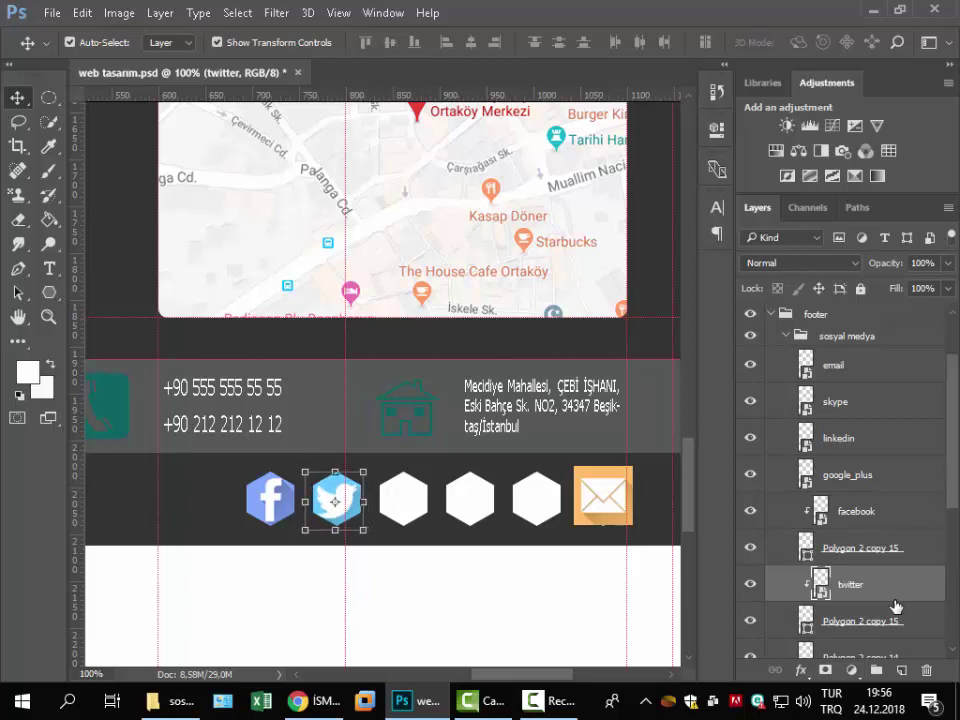
key(Up)
key(Up)
key(Up)
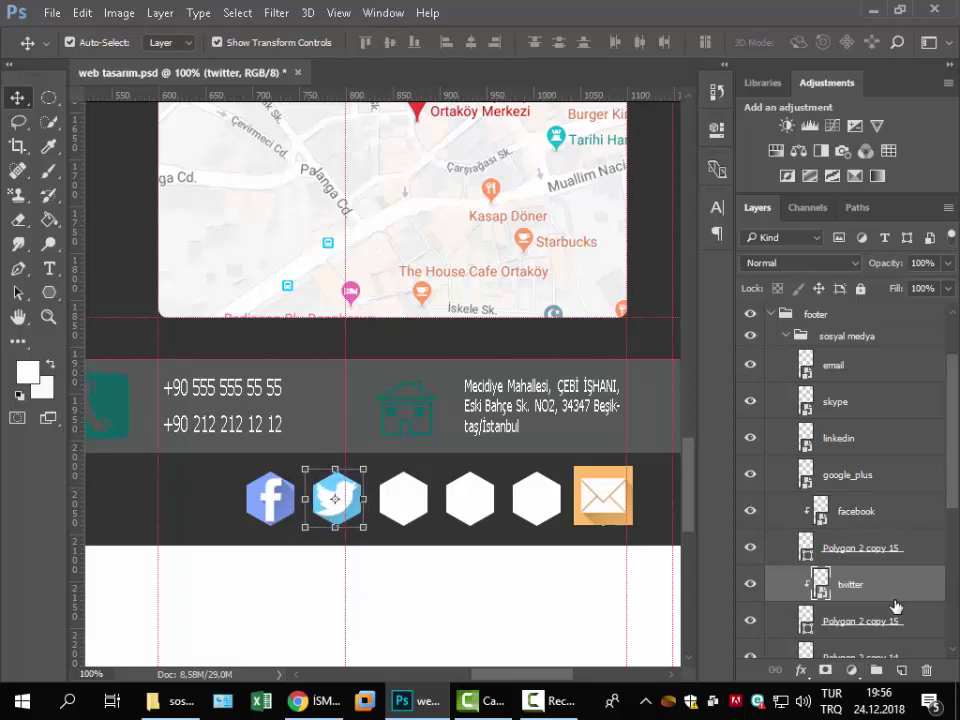
key(Right)
key(Down)
key(Down)
key(Down)
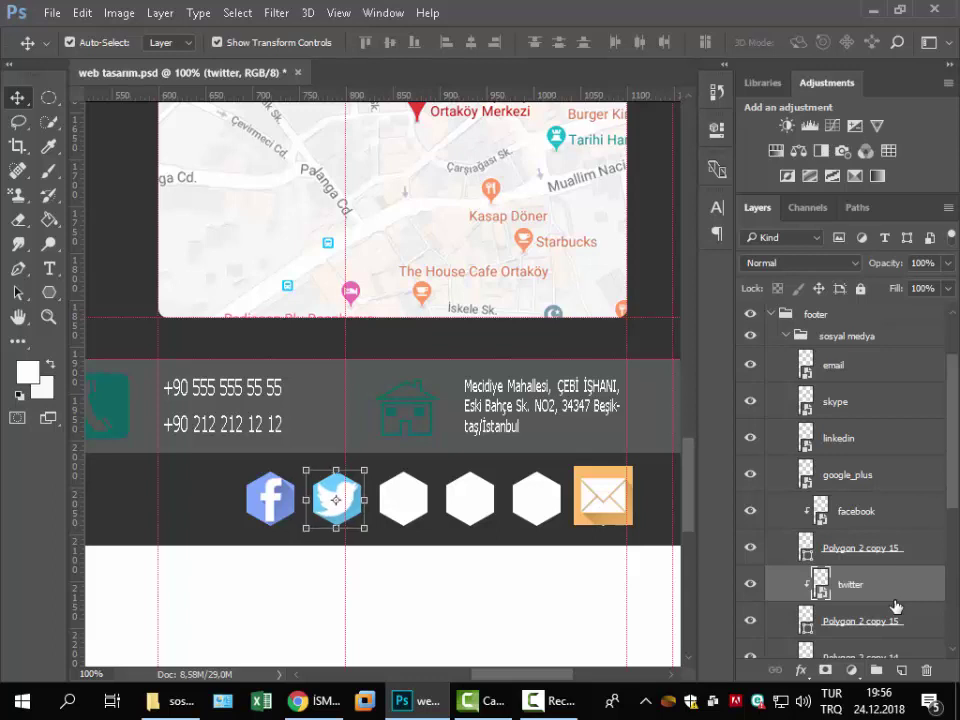
key(Right)
key(Right)
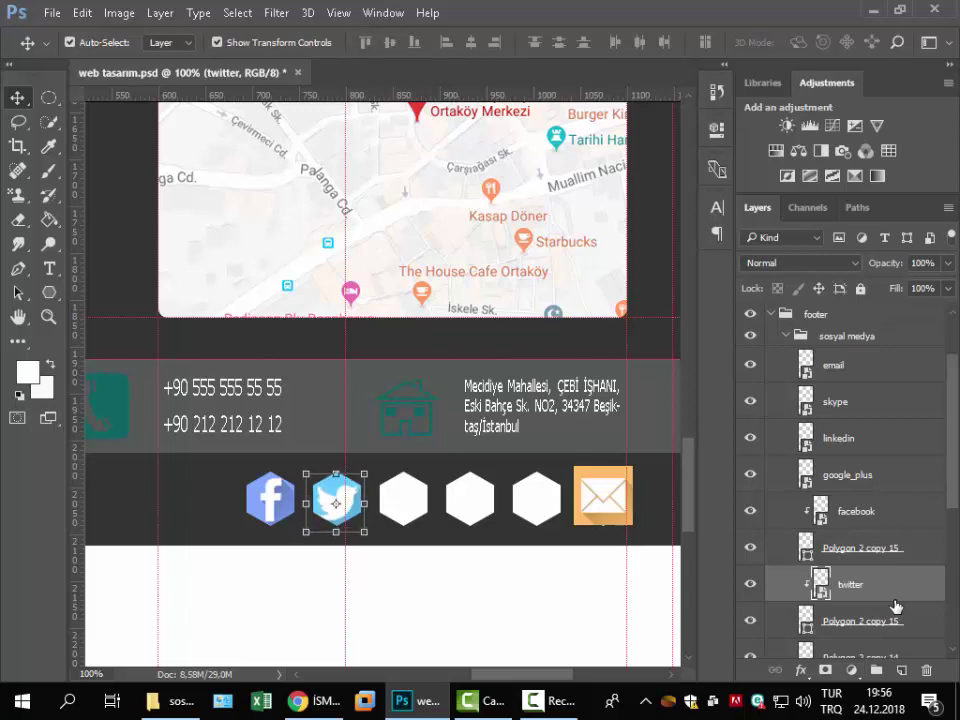
key(Down)
key(Down)
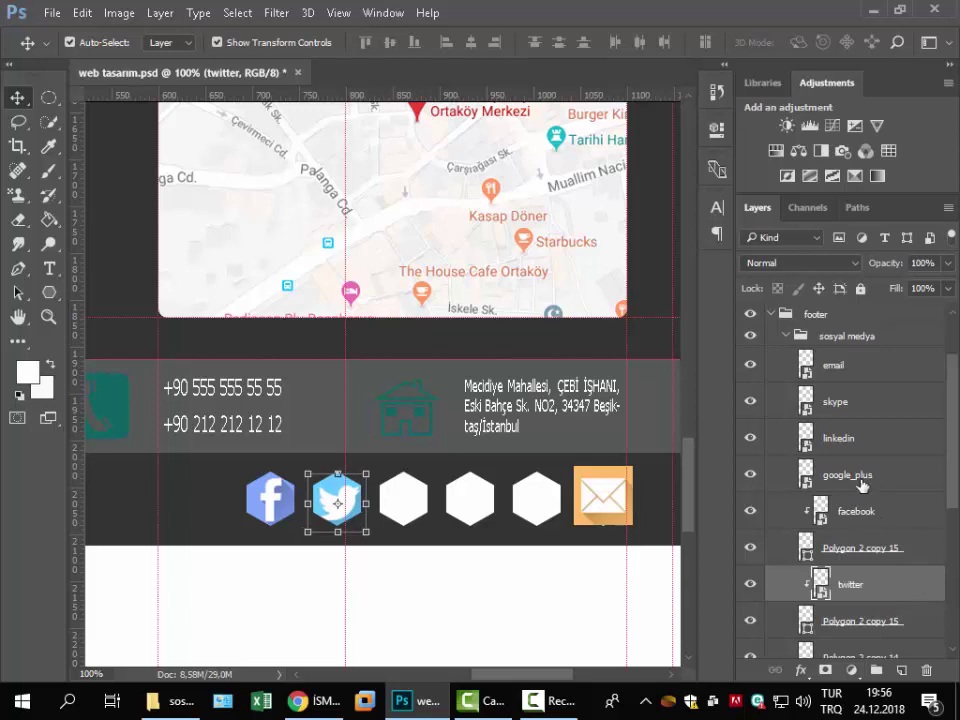
- Select the google_plus layer and slide the icon left onto the third hexagon
click(868, 443)
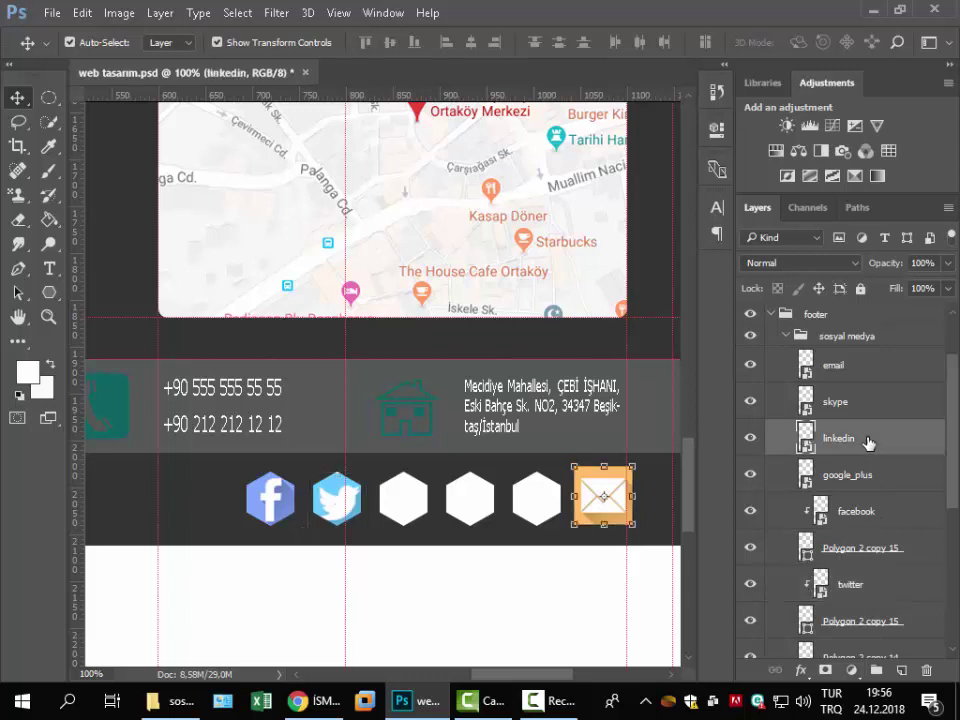
click(868, 474)
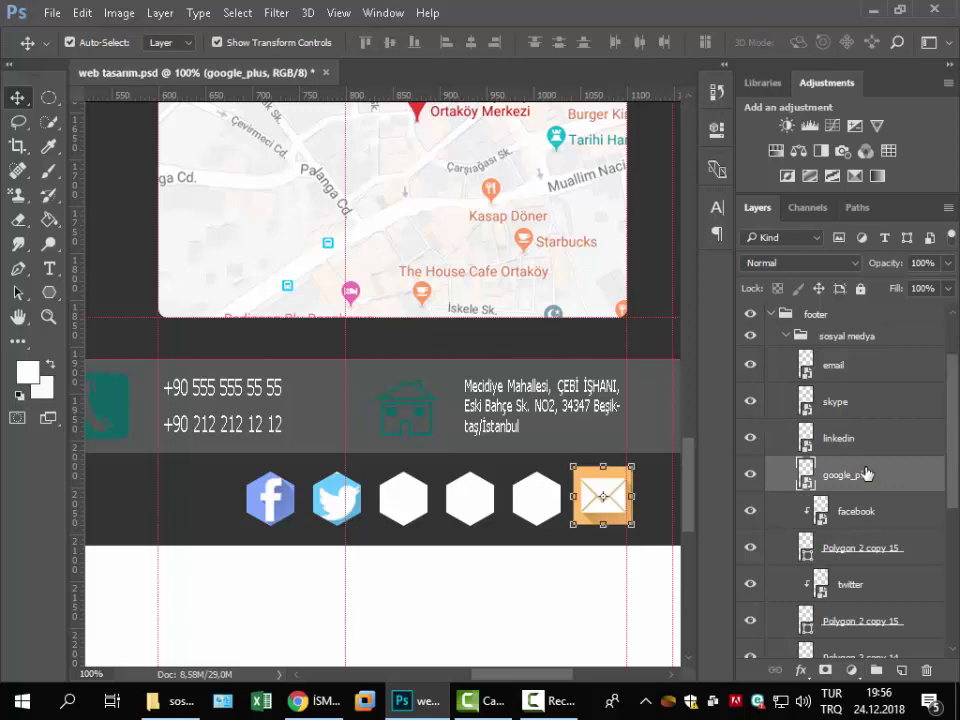
key(Left)
key(Left)
key(Left)
key(Left)
key(Left)
key(Left)
key(Left)
key(Left)
key(Left)
key(Left)
key(Left)
key(Left)
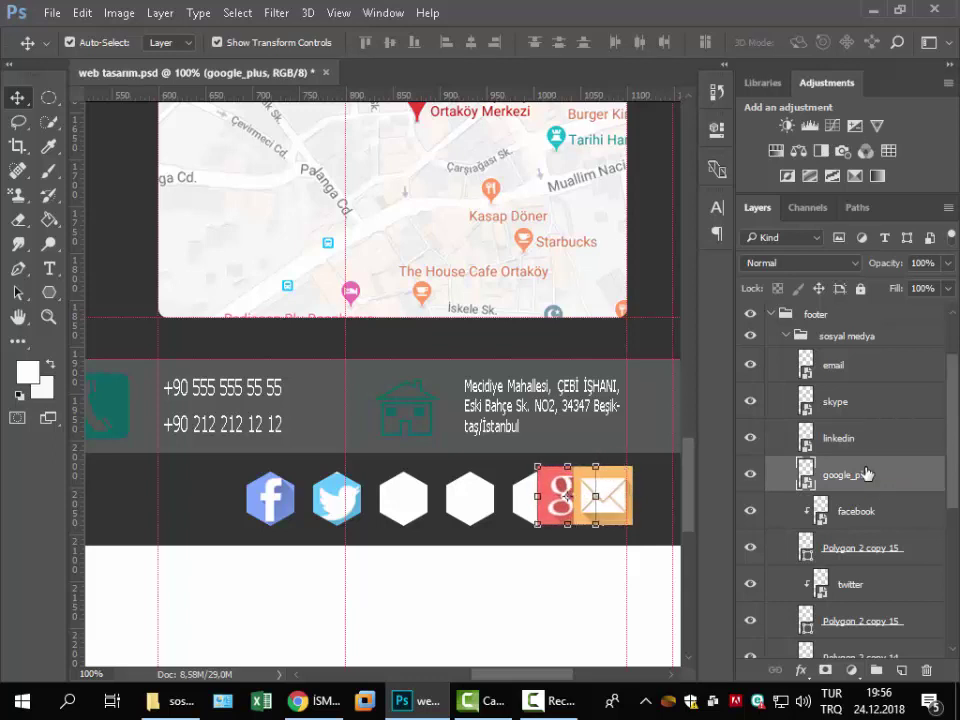
key(Left)
key(Left)
key(Left)
key(Left)
key(Left)
key(Left)
key(Left)
key(Left)
key(Left)
key(Left)
key(Left)
key(Left)
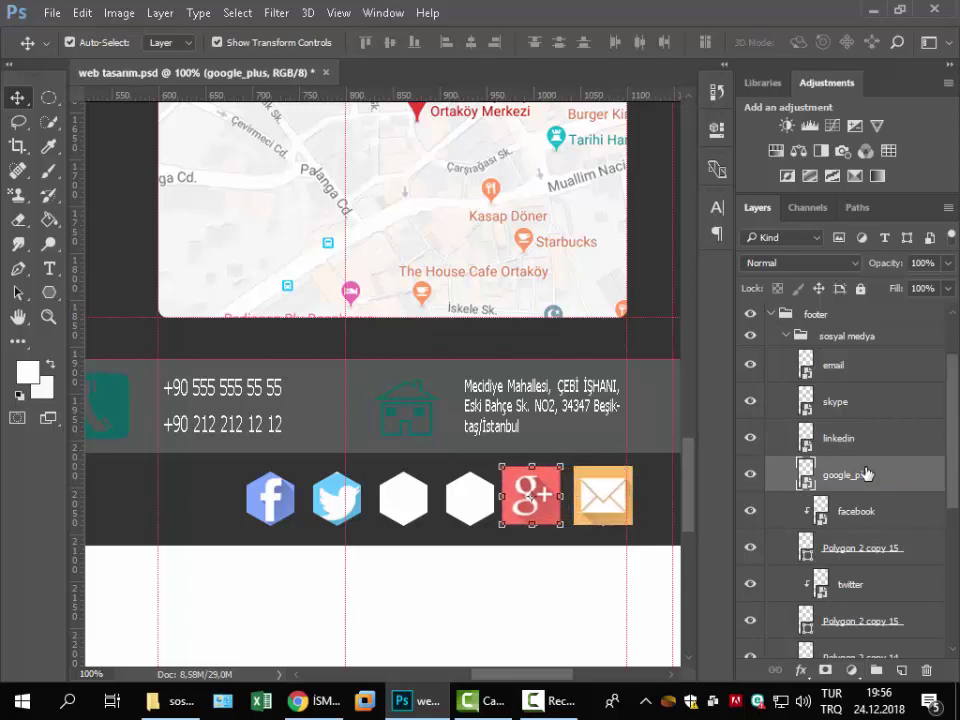
key(Left)
key(Left)
key(Left)
key(Left)
key(Left)
key(Left)
key(Left)
key(Left)
key(Left)
key(Left)
key(Left)
key(Left)
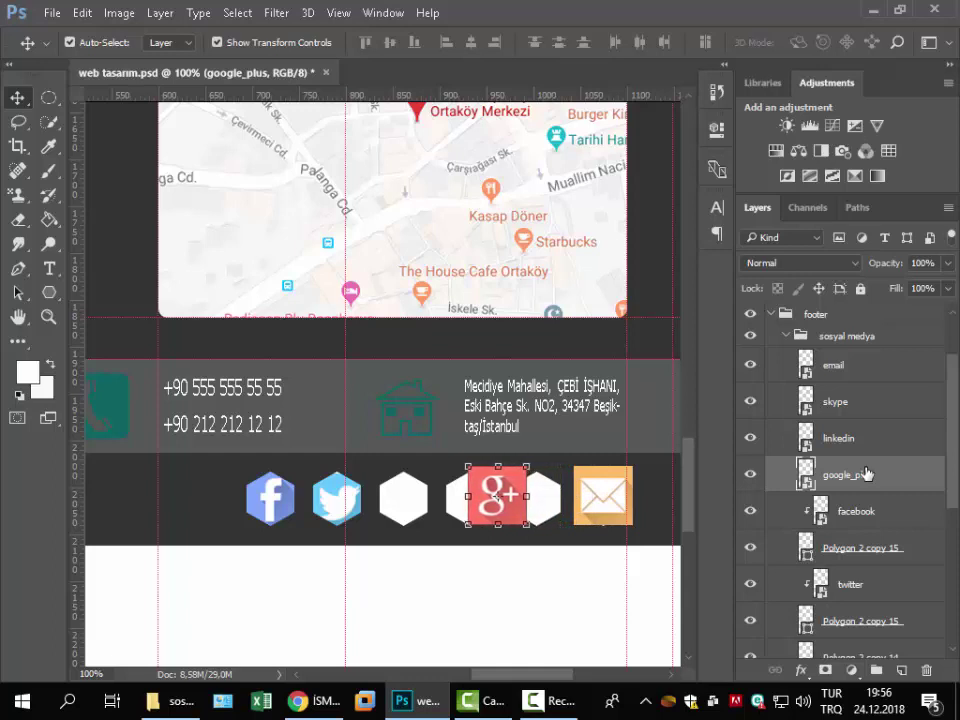
key(Left)
key(Left)
key(Left)
key(Left)
key(Left)
key(Left)
key(Left)
key(Left)
key(Left)
key(Left)
key(Left)
key(Left)
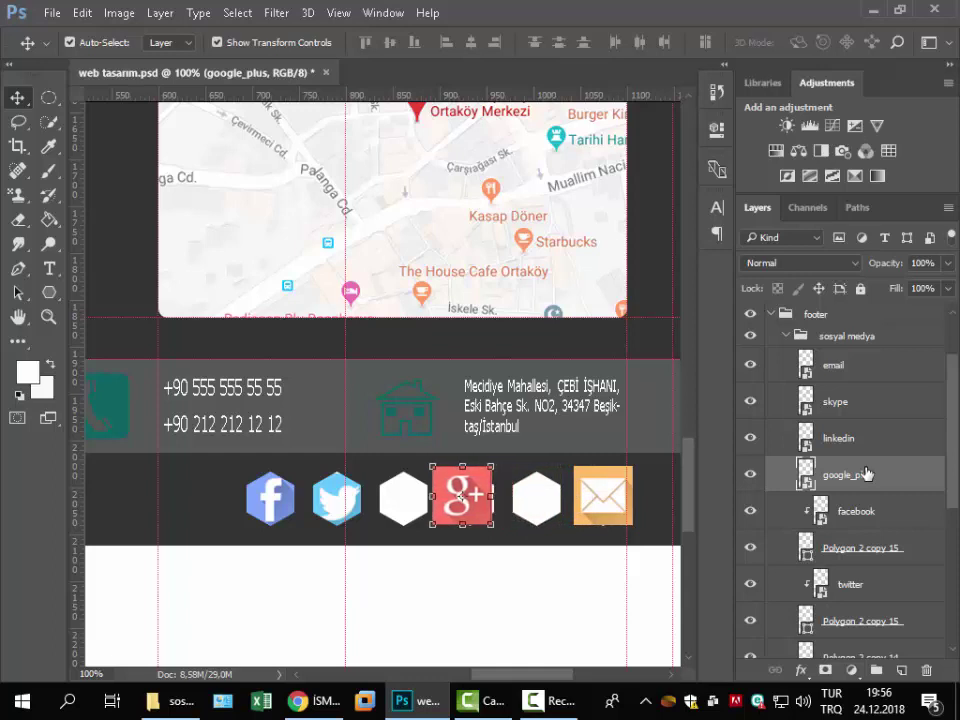
key(Left)
key(Left)
key(Left)
key(Left)
key(Left)
key(Left)
key(Left)
key(Left)
key(Left)
key(Left)
key(Left)
key(Left)
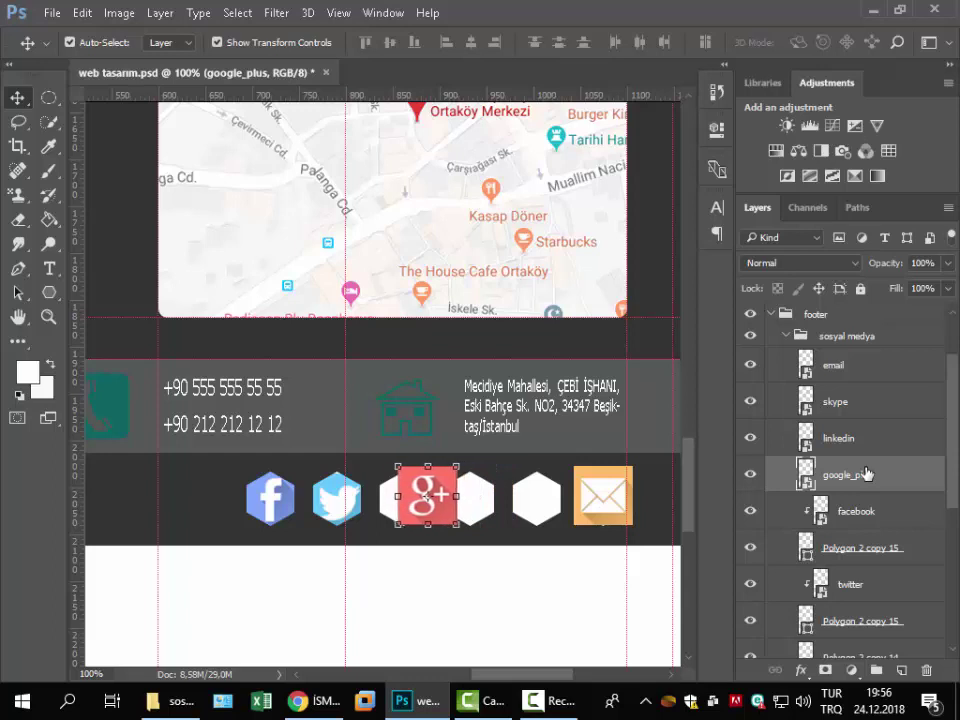
key(Left)
key(Left)
key(Left)
key(Left)
key(Left)
key(Left)
key(Left)
key(Left)
key(Left)
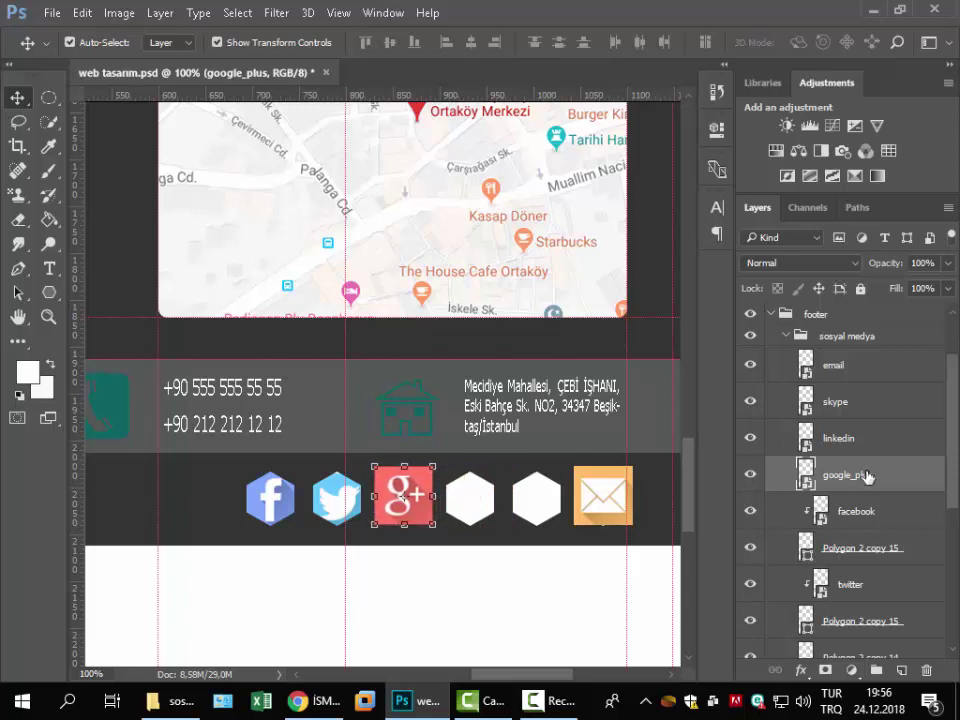
- Place google_plus above Polygon 2 copy 14, clip it, and nudge it down
drag(878, 481, 884, 647)
scroll(873, 573, down, 1)
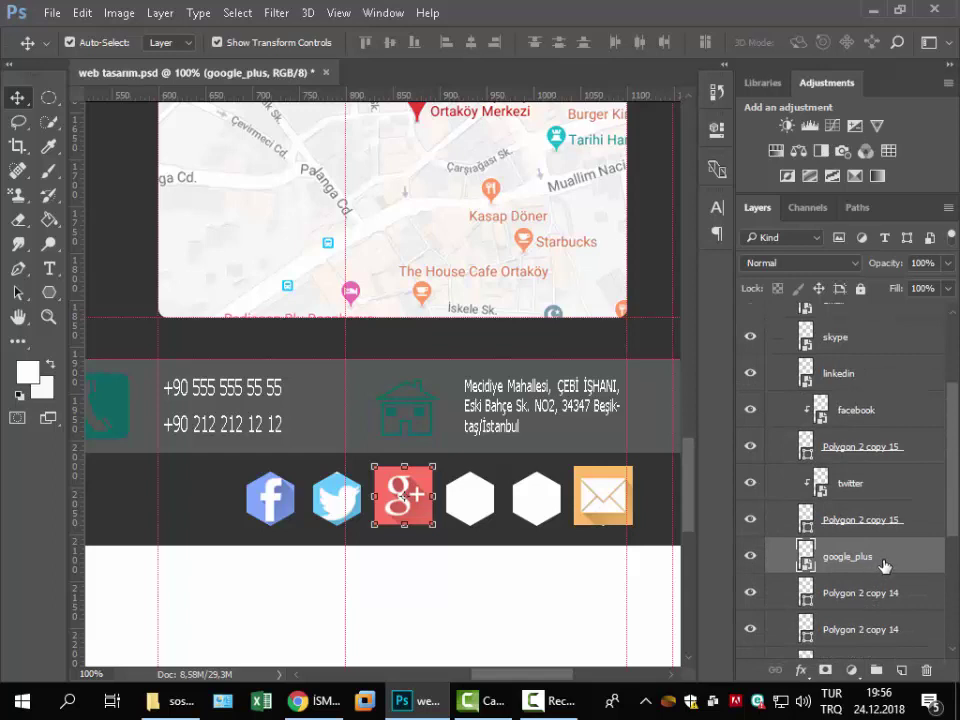
alt+click(879, 567)
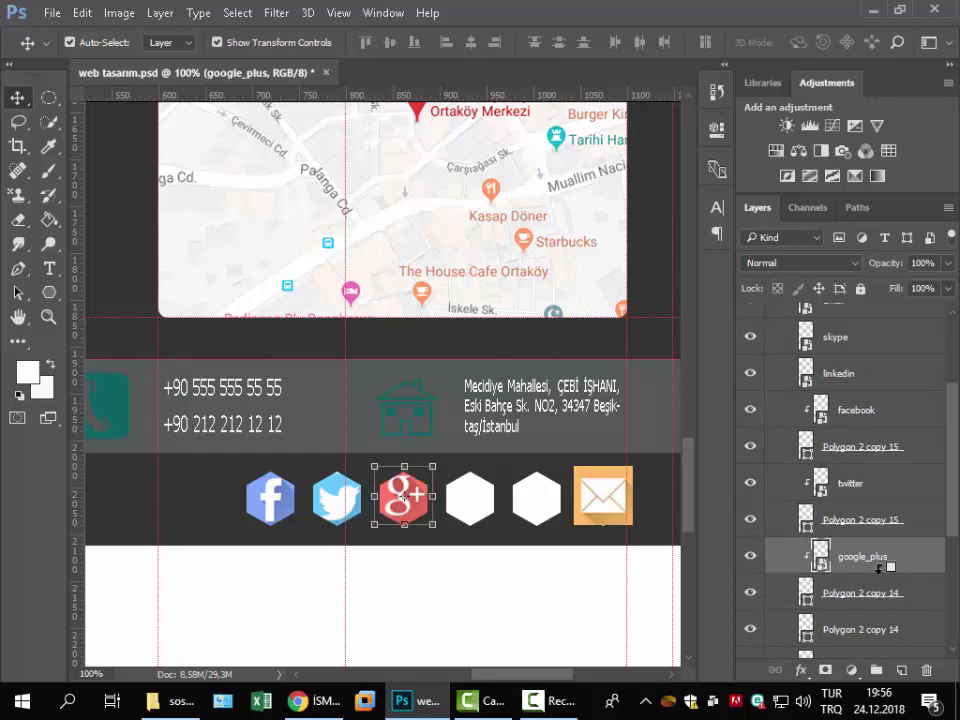
drag(402, 496, 404, 495)
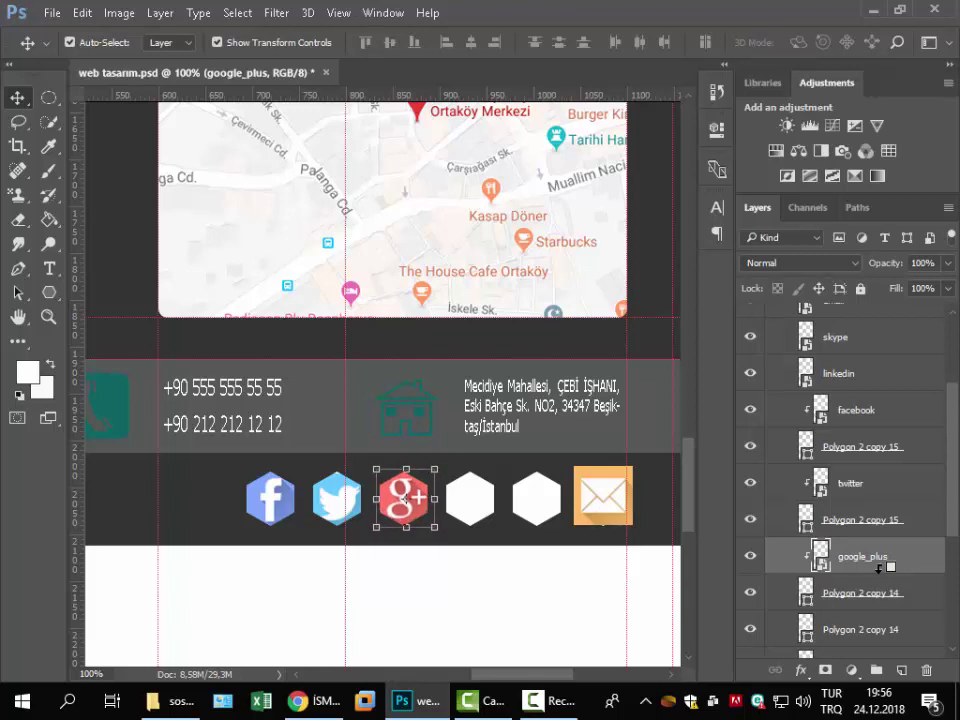
- Select the linkedin layer and slide the icon left onto the fourth hexagon
click(867, 375)
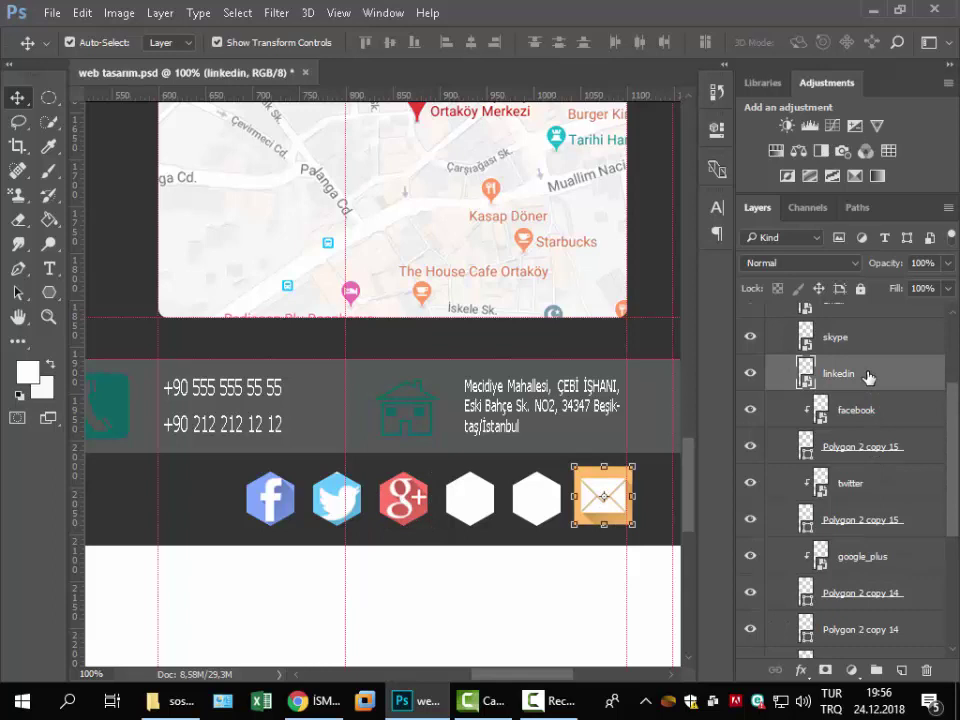
key(Left)
key(Left)
key(Left)
key(Left)
key(Left)
key(Left)
key(Left)
key(Left)
key(Left)
key(Left)
key(Left)
key(Left)
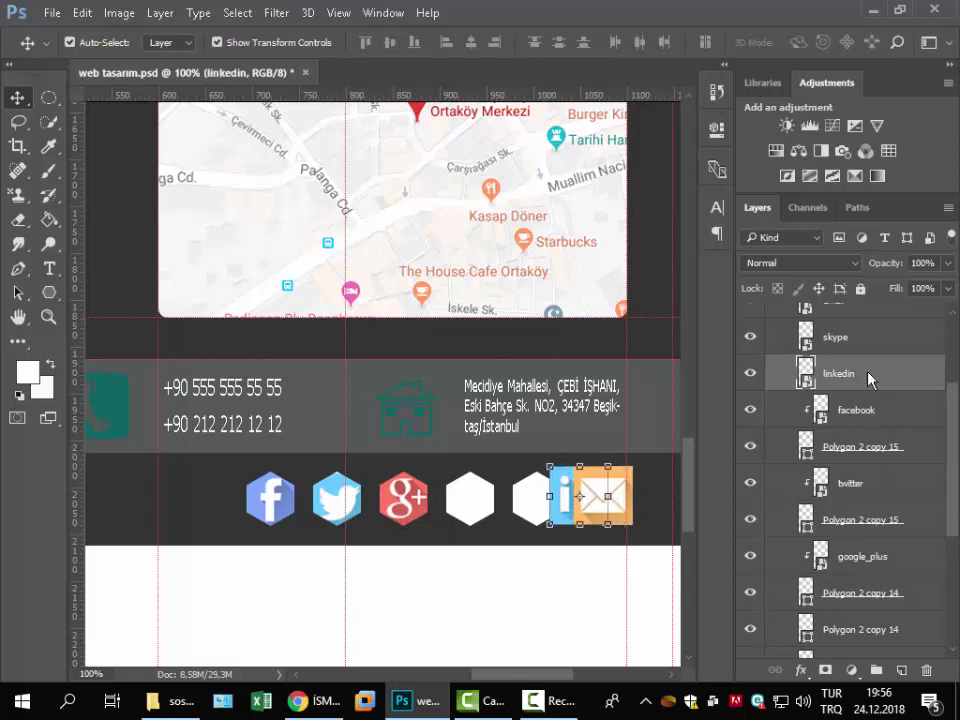
key(Left)
key(Left)
key(Left)
key(Left)
key(Left)
key(Left)
key(Left)
key(Left)
key(Left)
key(Left)
key(Left)
key(Left)
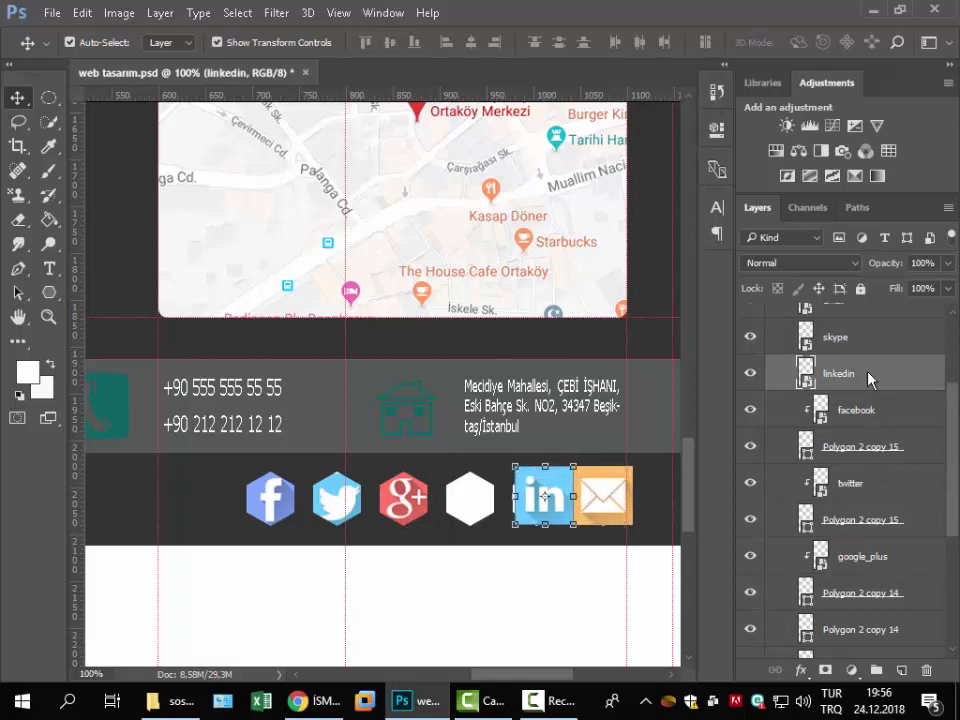
key(Left)
key(Left)
key(Left)
key(Left)
key(Left)
key(Left)
key(Left)
key(Left)
key(Left)
key(Left)
key(Left)
key(Left)
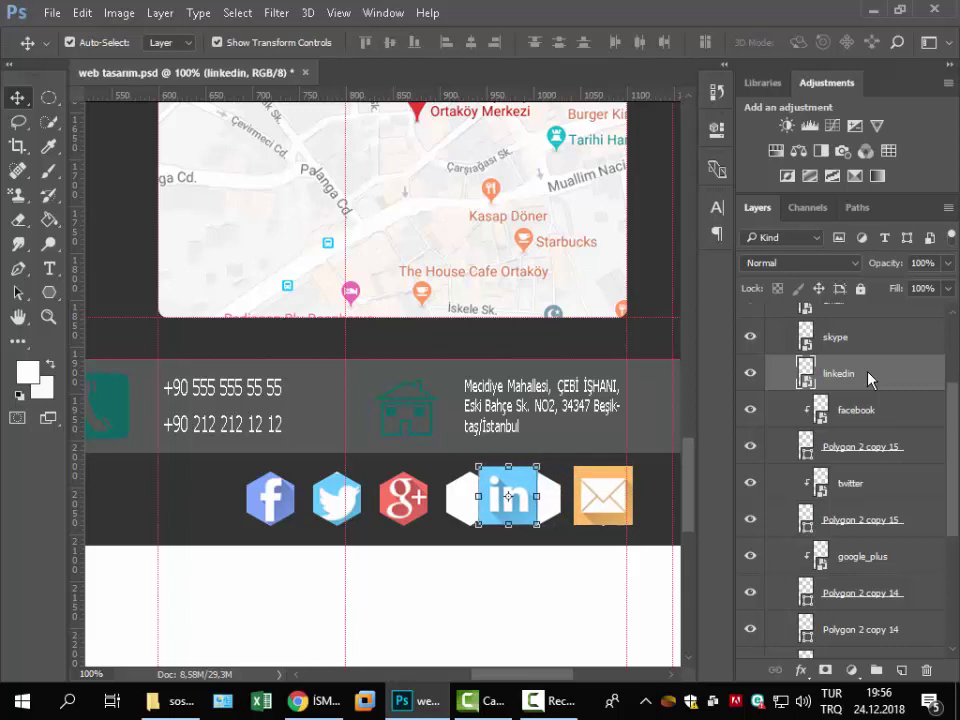
key(Left)
key(Left)
key(Left)
key(Left)
key(Left)
key(Left)
key(Left)
key(Left)
key(Left)
key(Left)
key(Left)
key(Left)
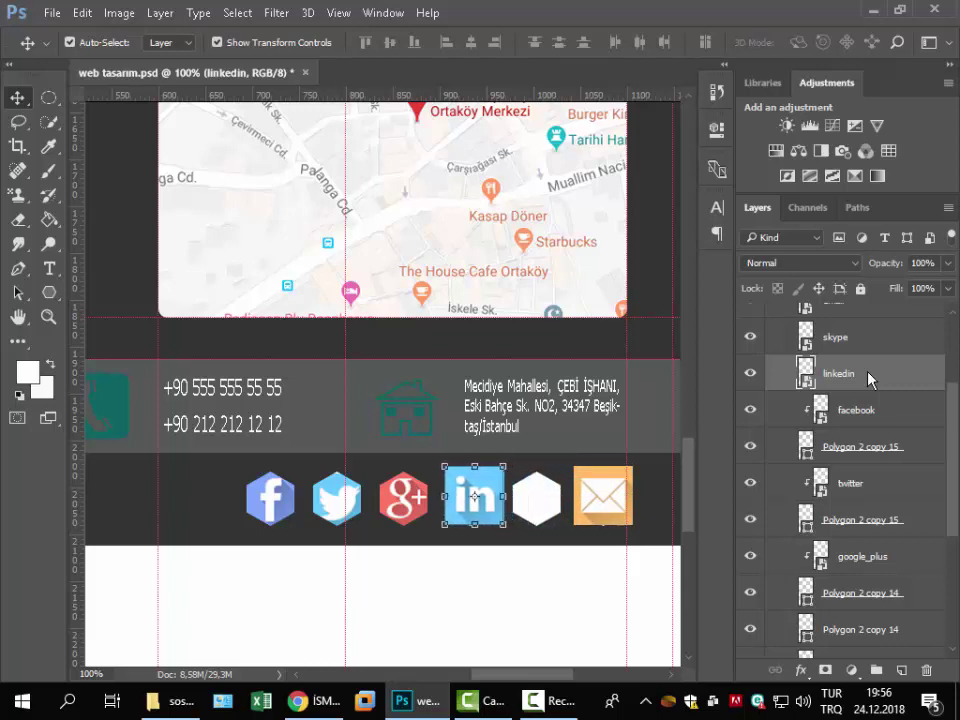
key(Left)
key(Left)
key(Left)
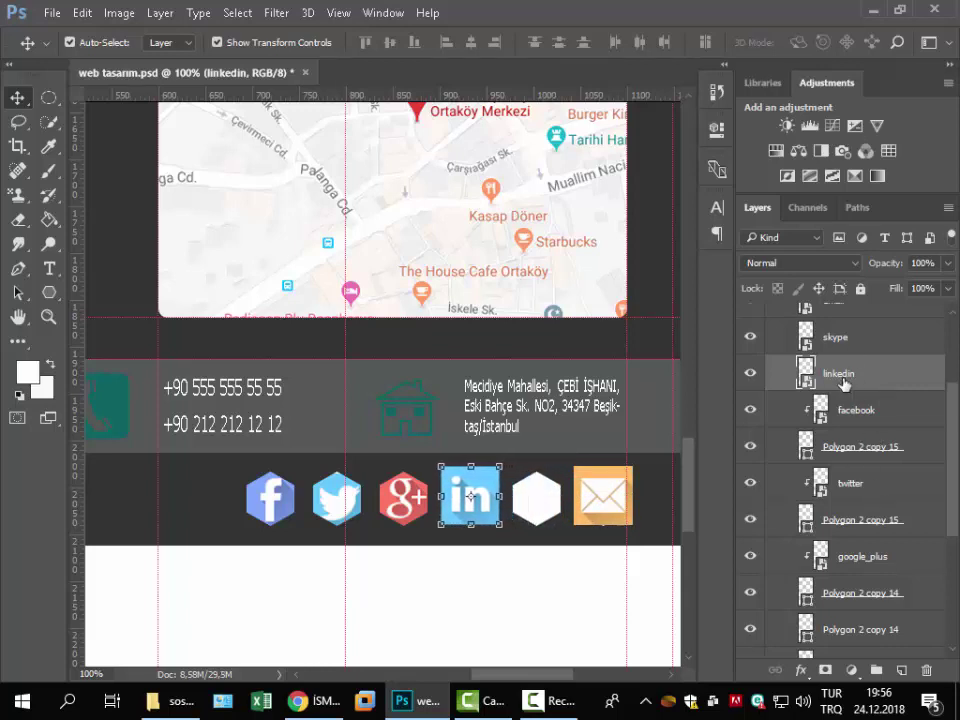
- Restack linkedin above its hexagon layer, clip it, and nudge it right and down to centre
drag(845, 378, 888, 626)
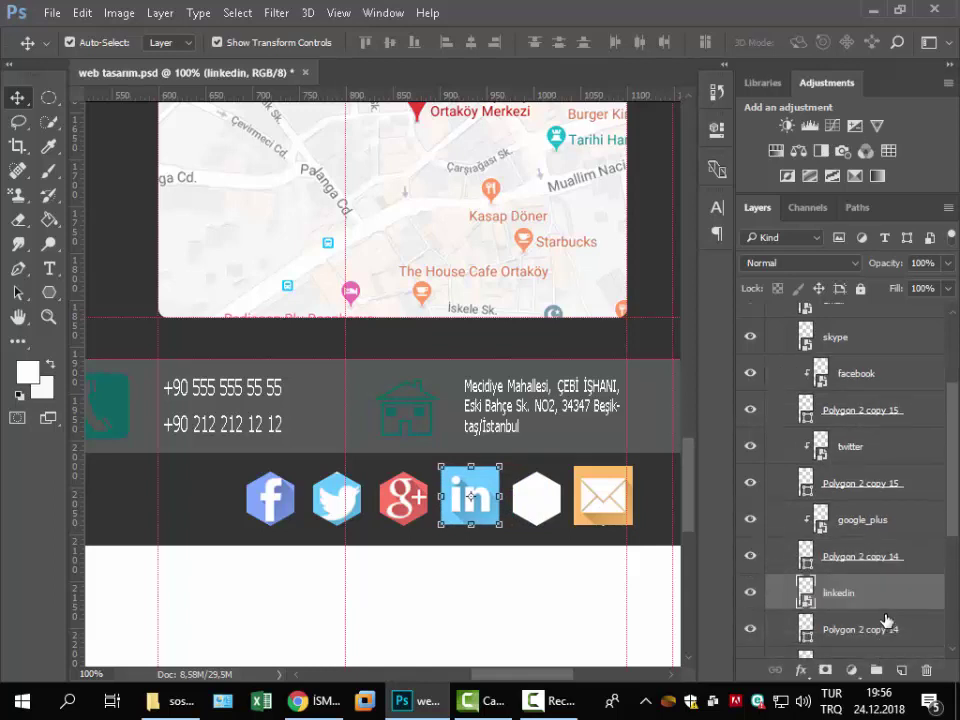
alt+click(883, 609)
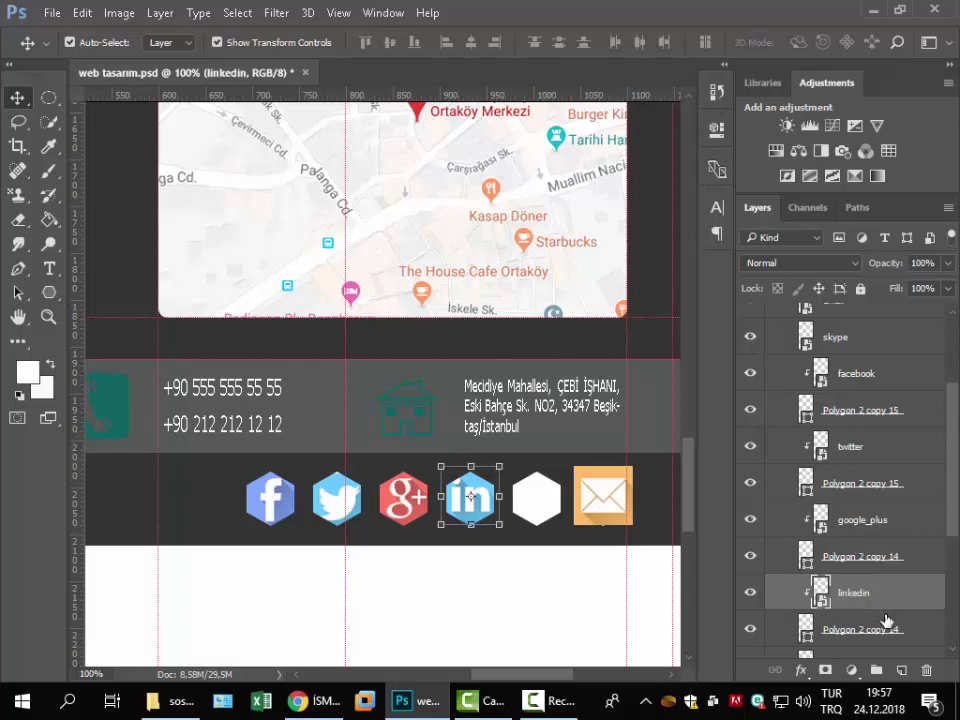
key(Down)
key(Down)
key(Down)
key(Right)
key(Right)
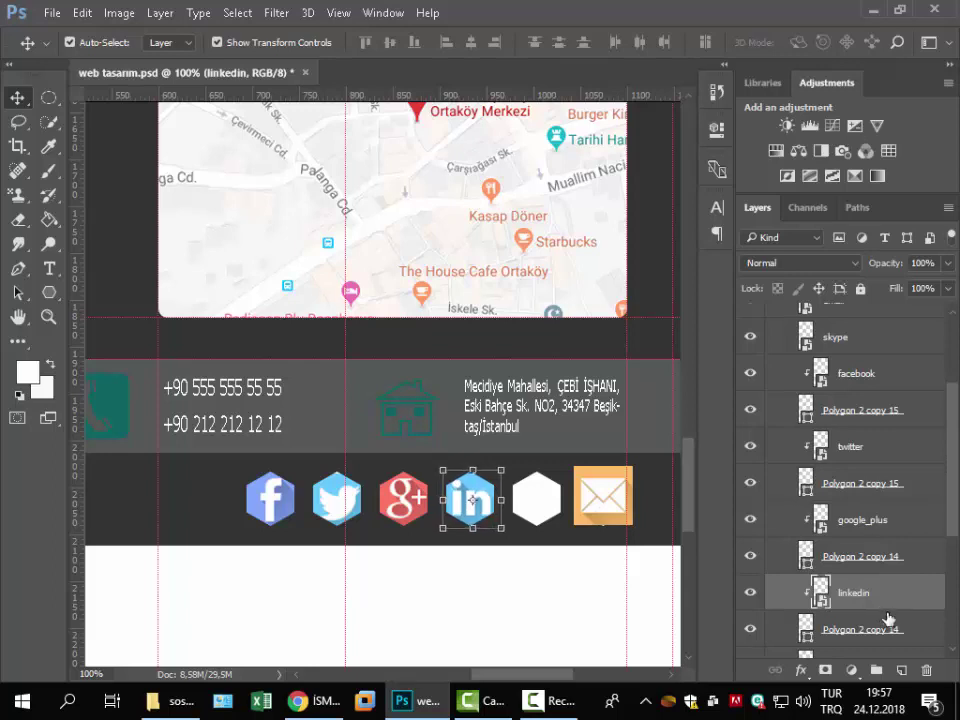
key(Right)
key(Right)
key(Down)
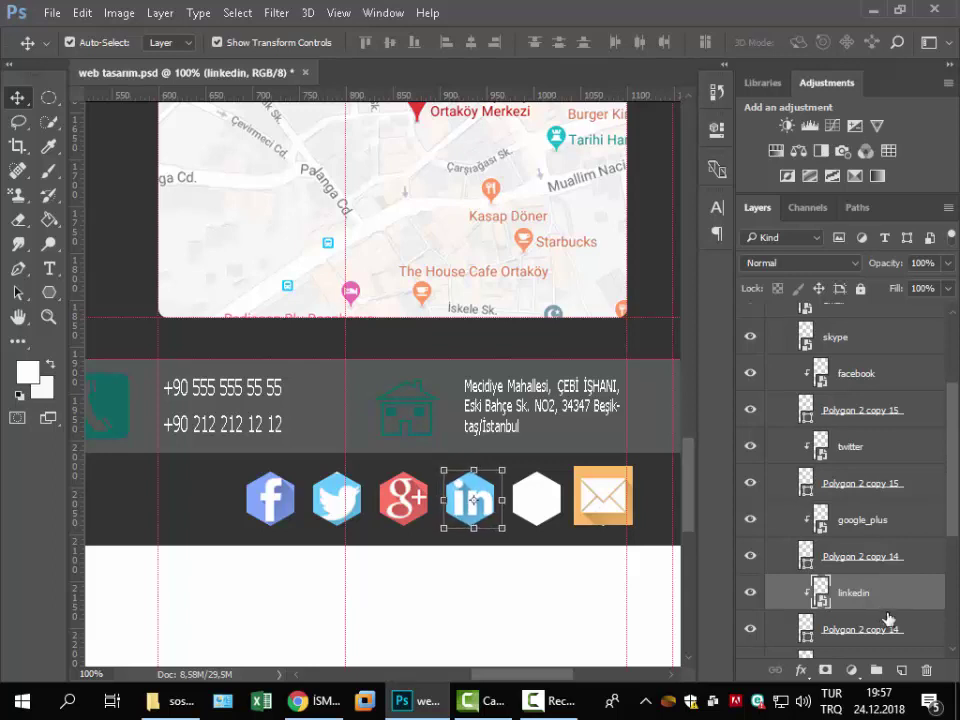
scroll(888, 600, up, 2)
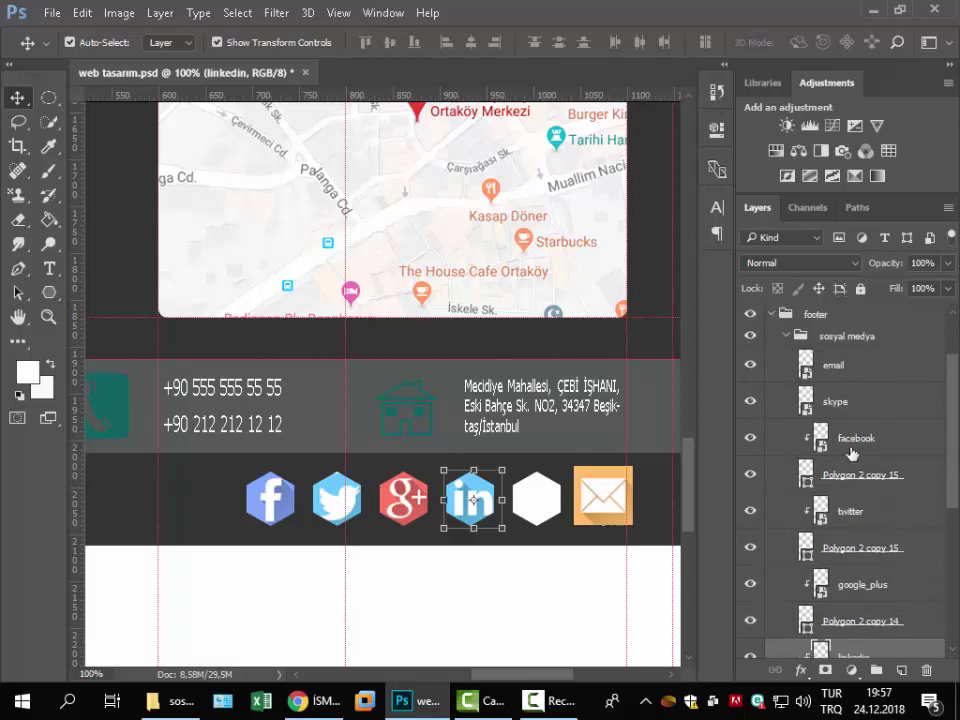
- Move the skype icon onto the fifth hexagon, clip it to Polygon 2 copy 13, and nudge it into place
click(850, 402)
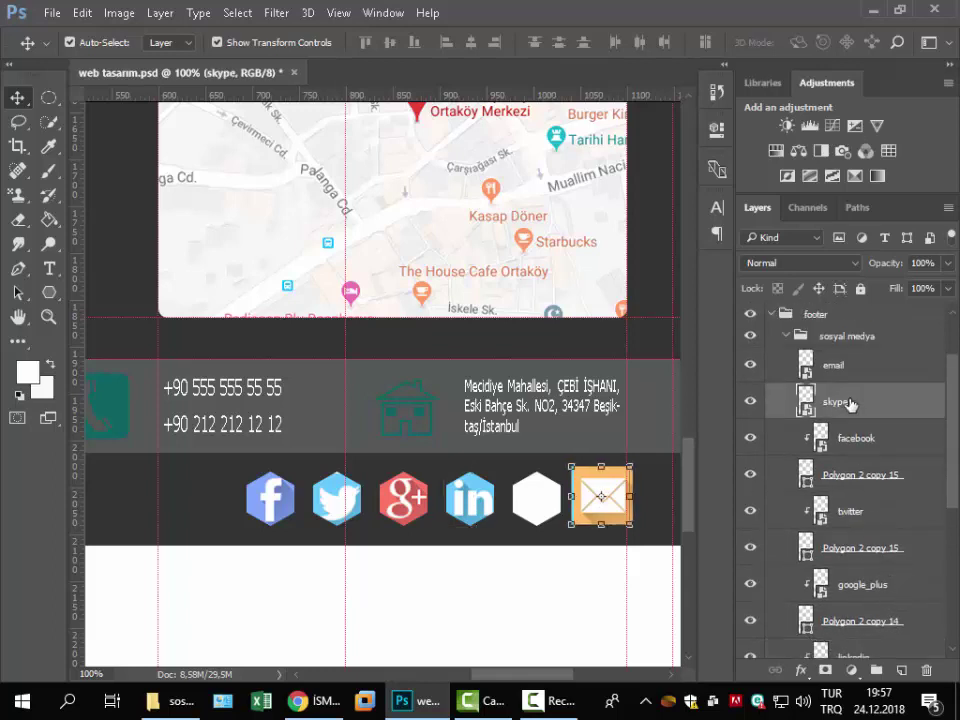
key(Left)
key(Left)
key(Left)
key(Left)
key(Left)
key(Left)
key(Left)
key(Left)
key(Left)
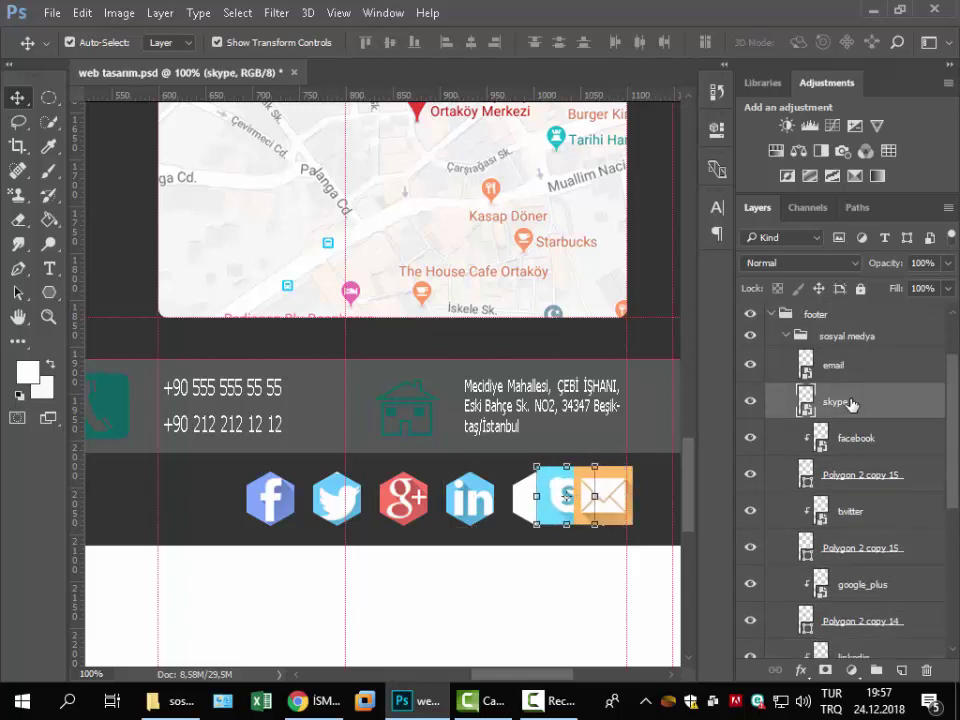
key(Left)
key(Left)
key(Left)
key(Left)
key(Left)
key(Left)
key(Left)
key(Left)
key(Left)
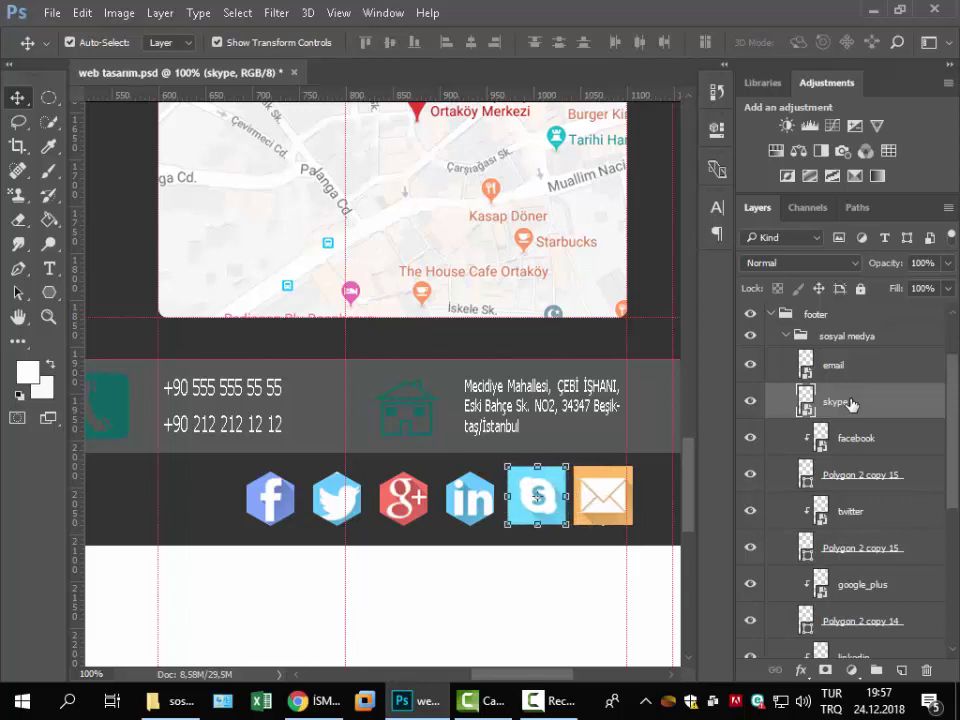
mouse_move(856, 407)
mouse_down()
mouse_move(866, 667)
mouse_move(871, 599)
mouse_up()
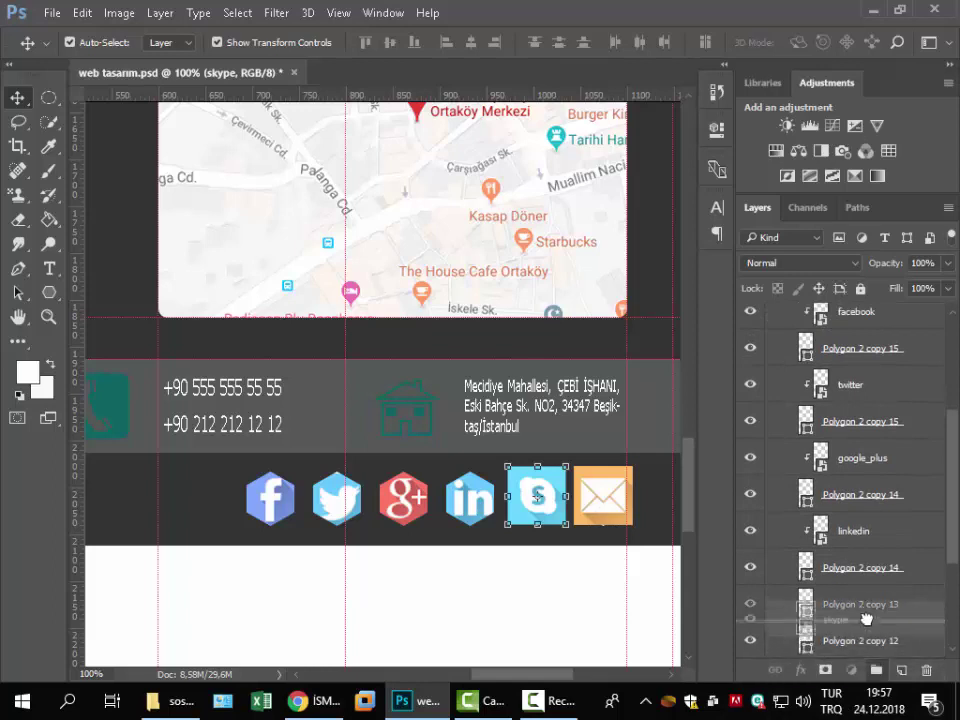
drag(871, 599, 872, 600)
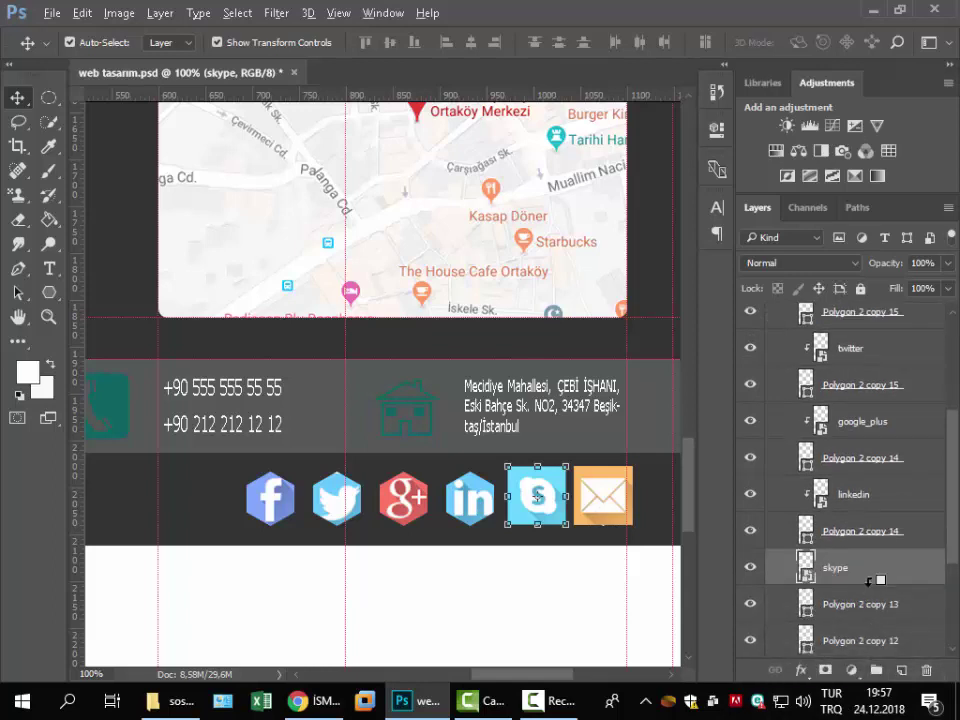
alt+click(870, 584)
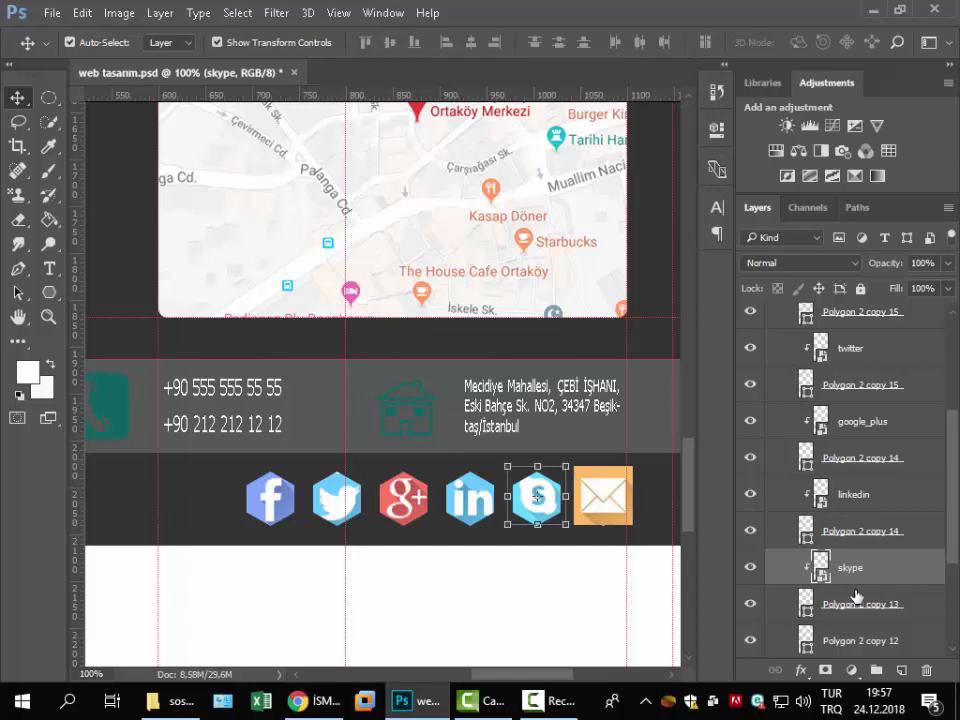
key(Down)
key(Down)
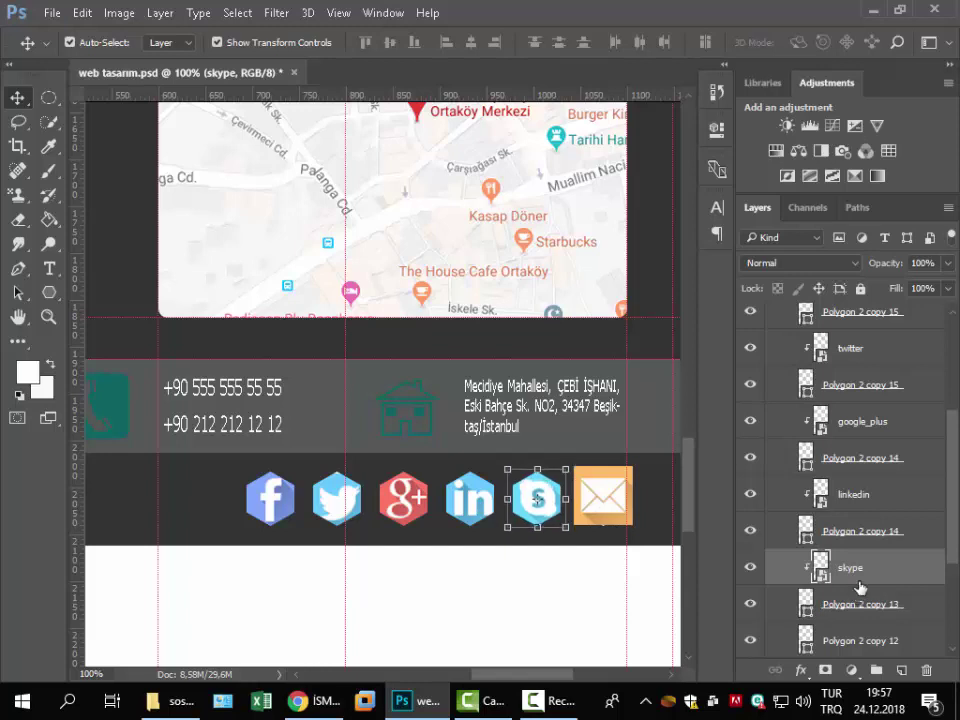
key(Down)
key(Up)
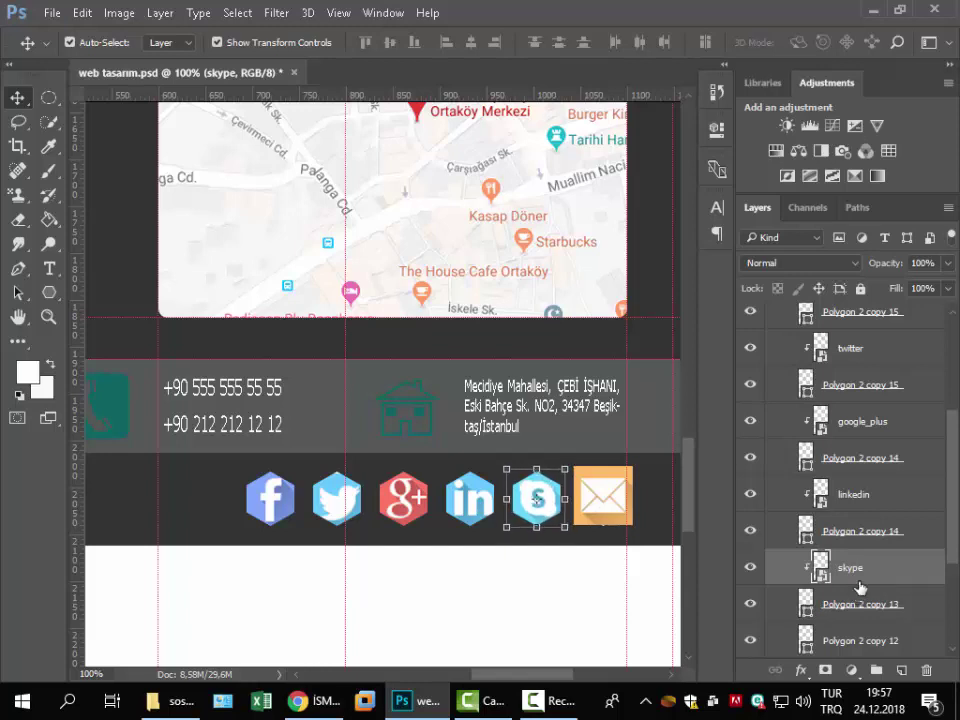
scroll(866, 500, up, 2)
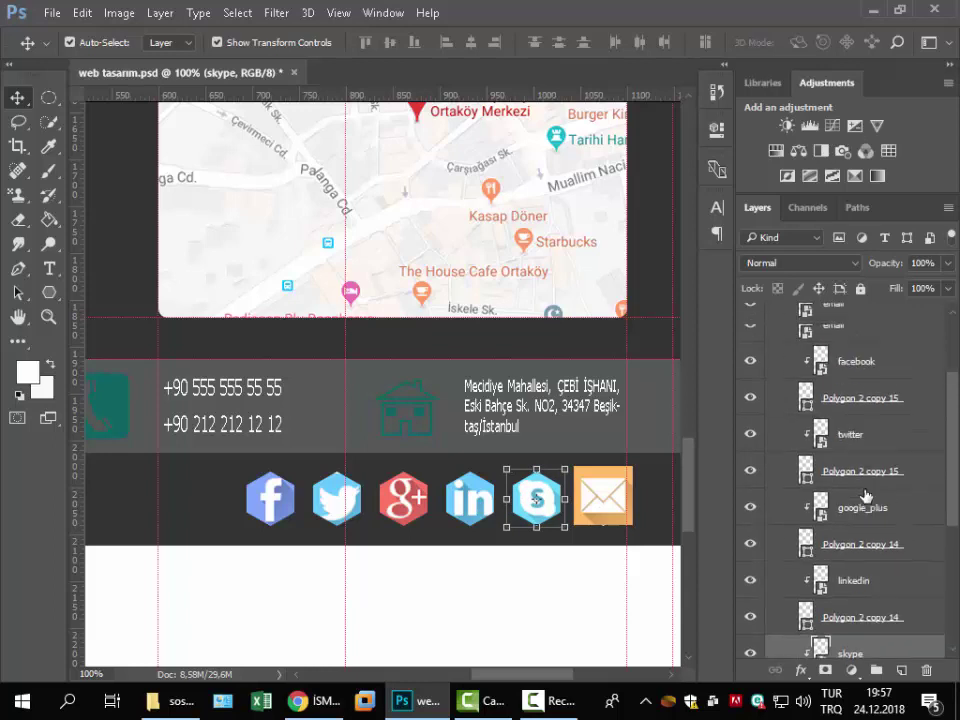
scroll(866, 497, up, 2)
- Place the email layer above Polygon 2 copy 12 and clip the envelope into it
mouse_move(855, 375)
mouse_down()
mouse_move(842, 655)
mouse_move(868, 568)
mouse_up()
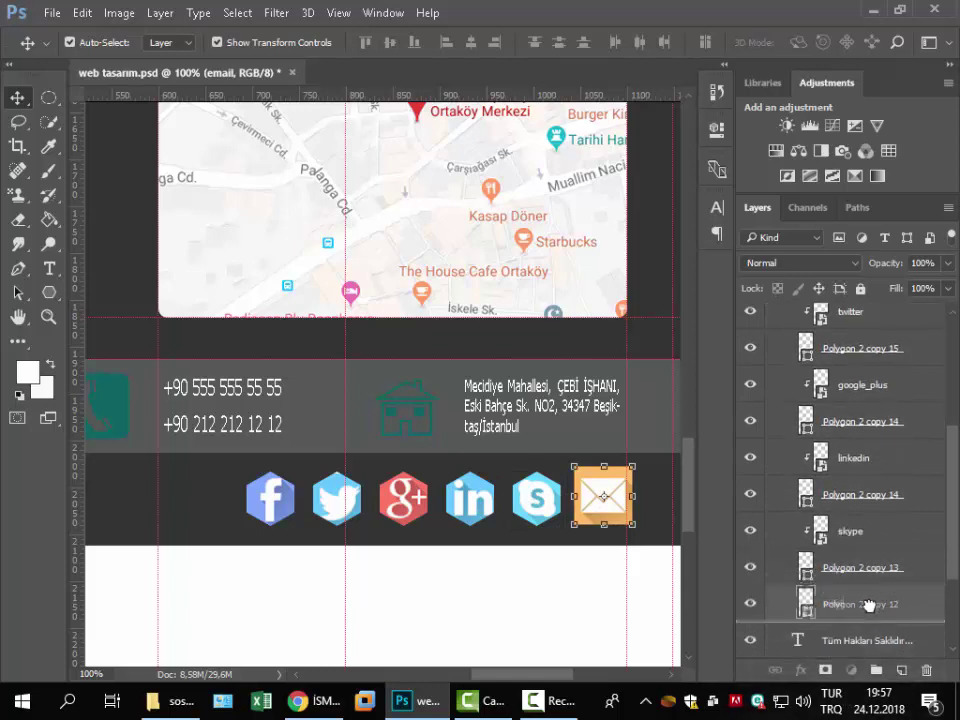
drag(868, 568, 868, 572)
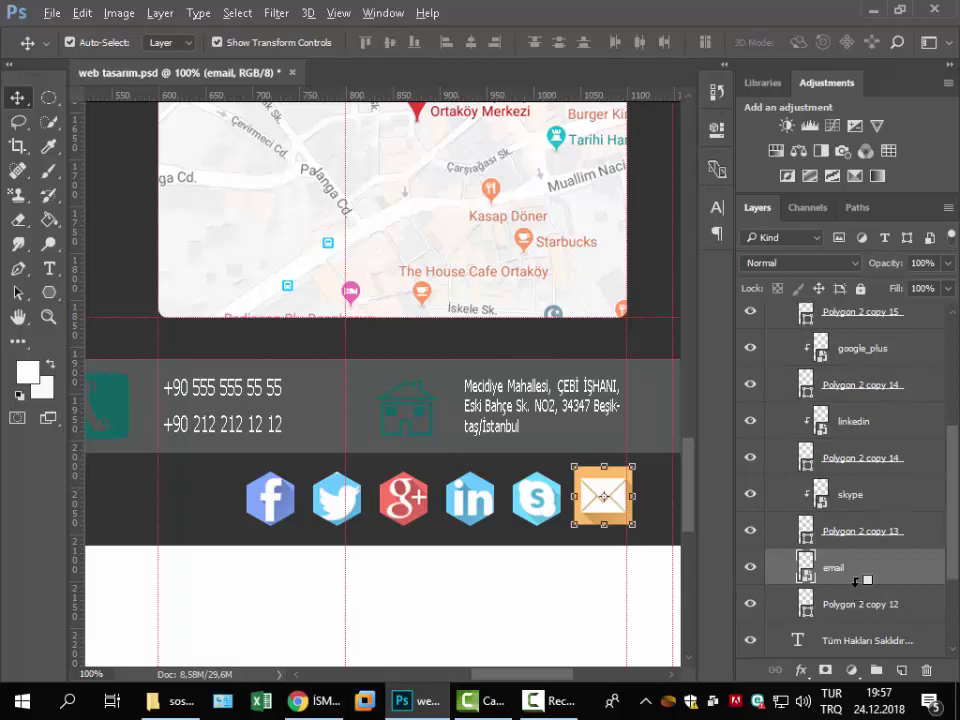
alt+click(856, 580)
key(Down)
key(Down)
key(Down)
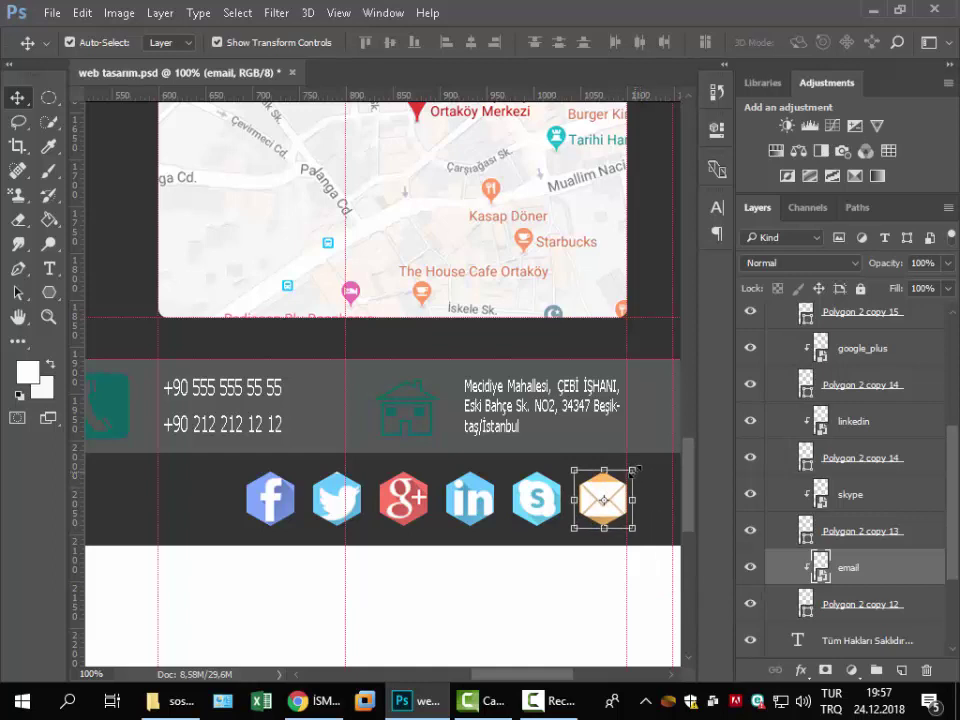
- Shrink the envelope to 116.67% and nudge it to sit neatly inside the last hexagon
key(ctrl+t)
drag(632, 469, 628, 477)
key(Up)
key(Up)
key(Up)
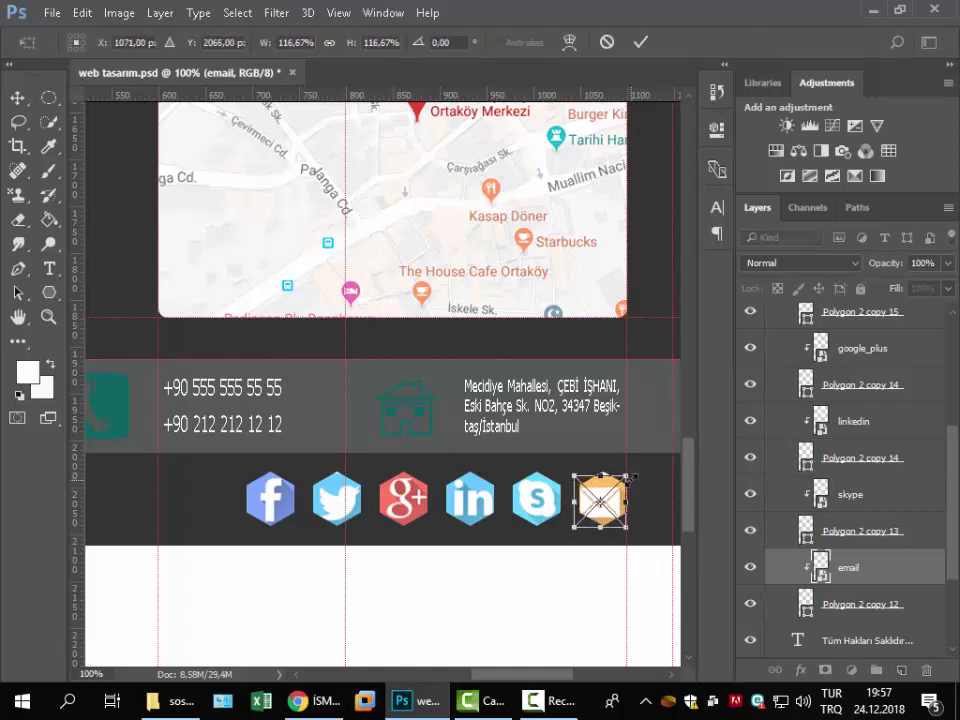
key(Right)
key(Right)
key(Right)
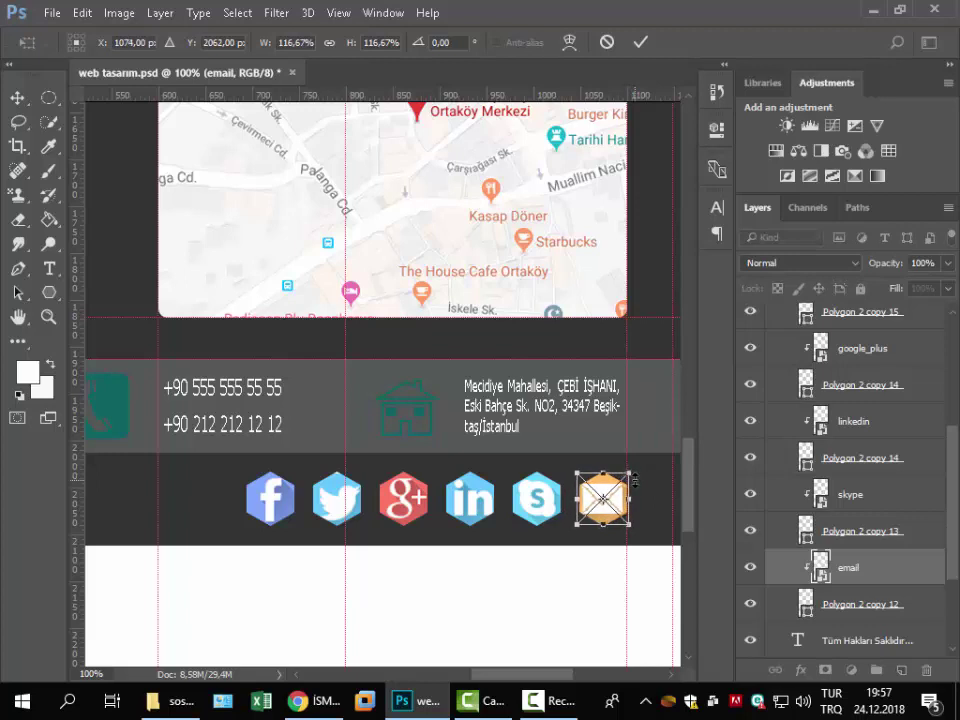
key(Up)
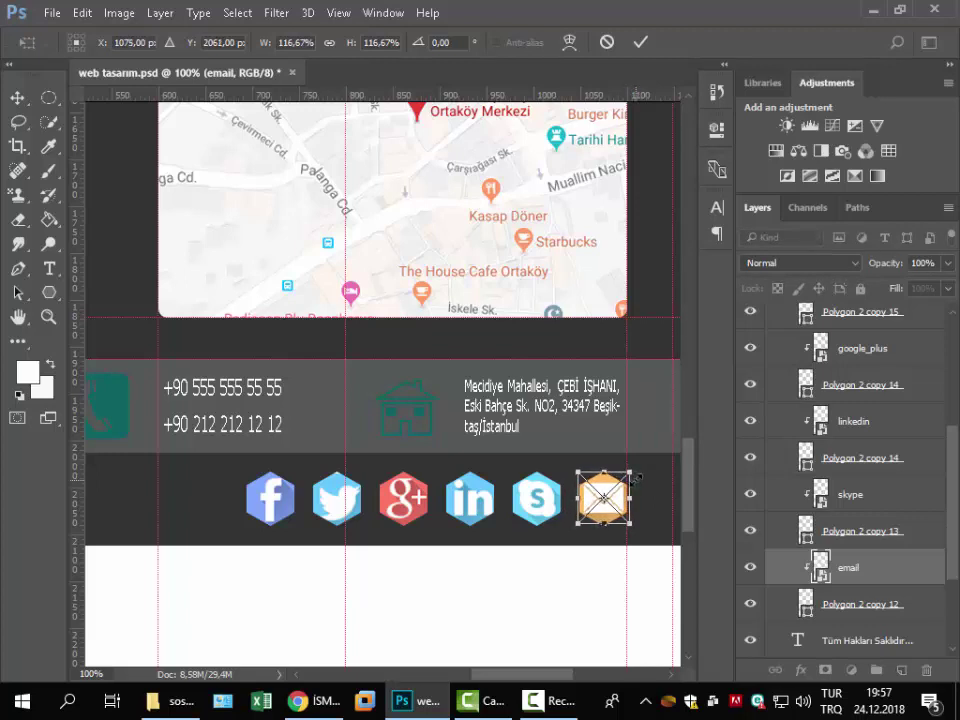
key(Return)
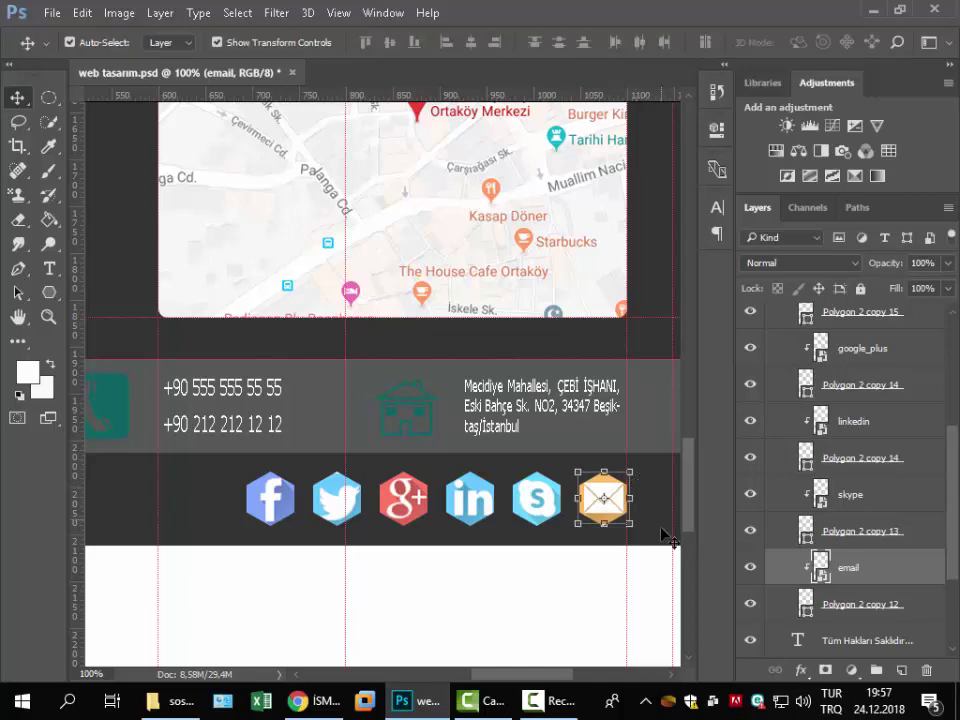
key(Left)
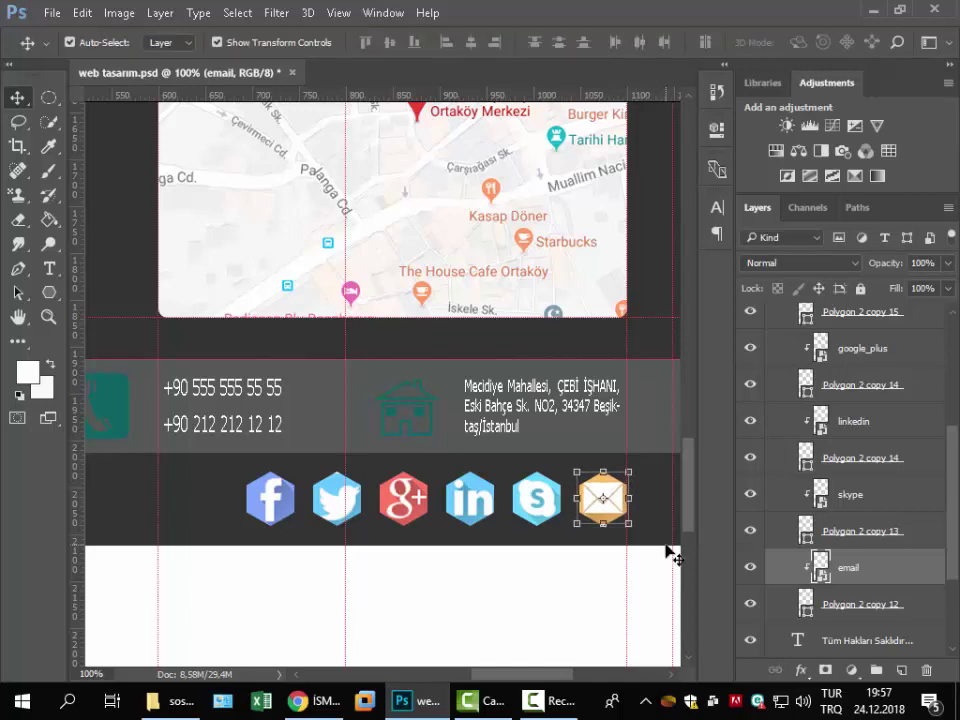
- Zoom out and select the whole sosyal medya icon group
key(ctrl+minus)
key(ctrl+minus)
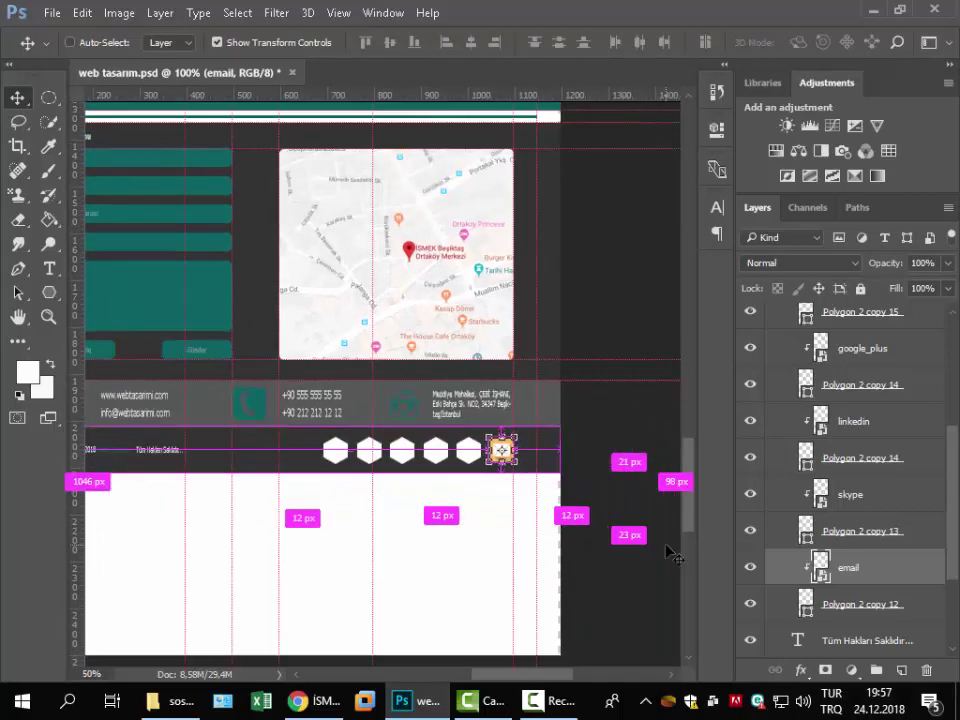
key(ctrl+minus)
key(ctrl+minus)
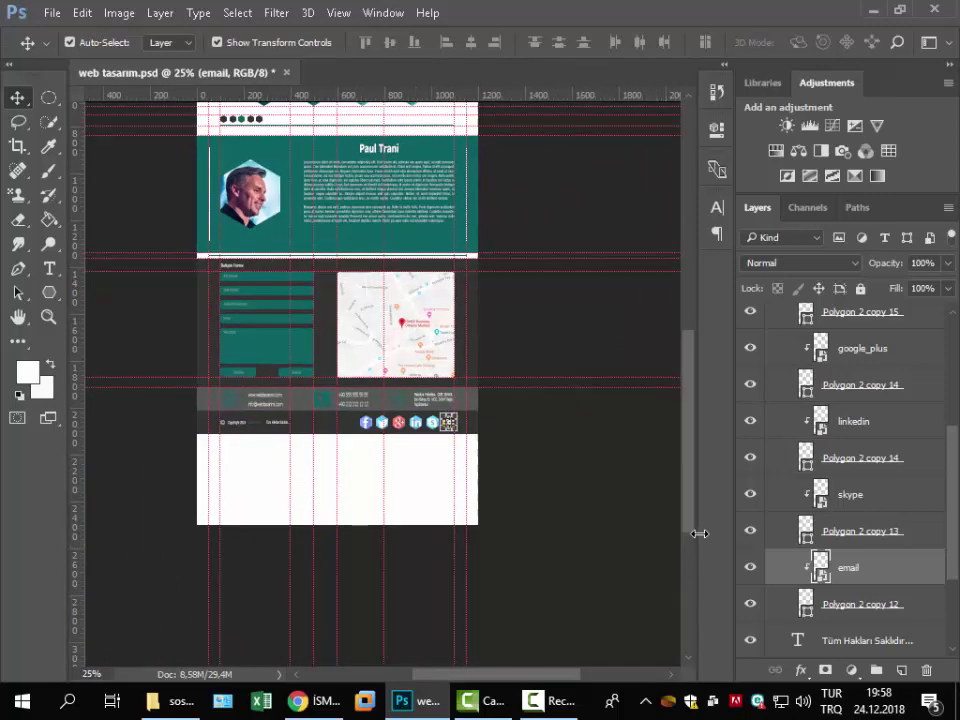
scroll(880, 600, up, 2)
scroll(879, 570, up, 3)
scroll(872, 542, up, 2)
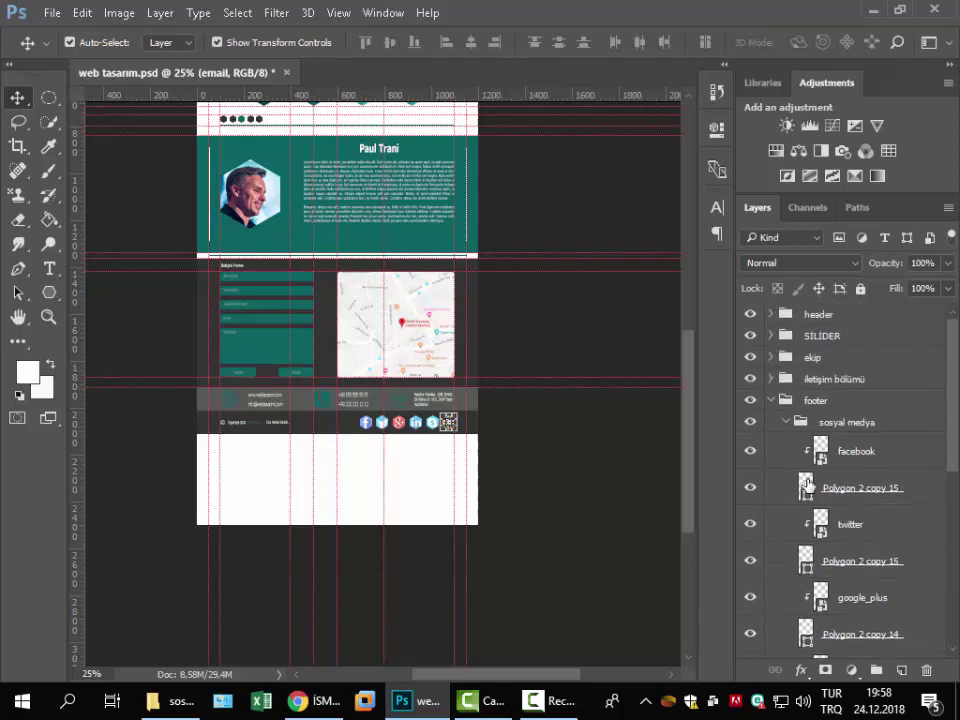
click(791, 425)
click(827, 428)
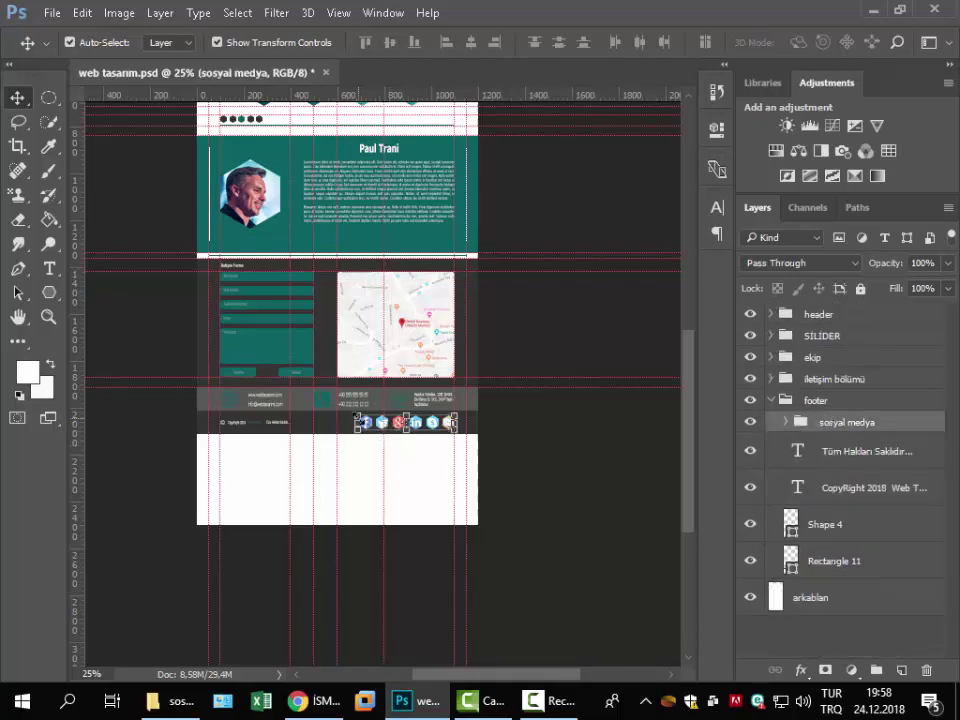
- Scale the sosyal medya icon row down to about 72.73% width and 72.06% height
scroll(362, 400, up, 1)
scroll(360, 408, up, 1)
scroll(357, 418, up, 1)
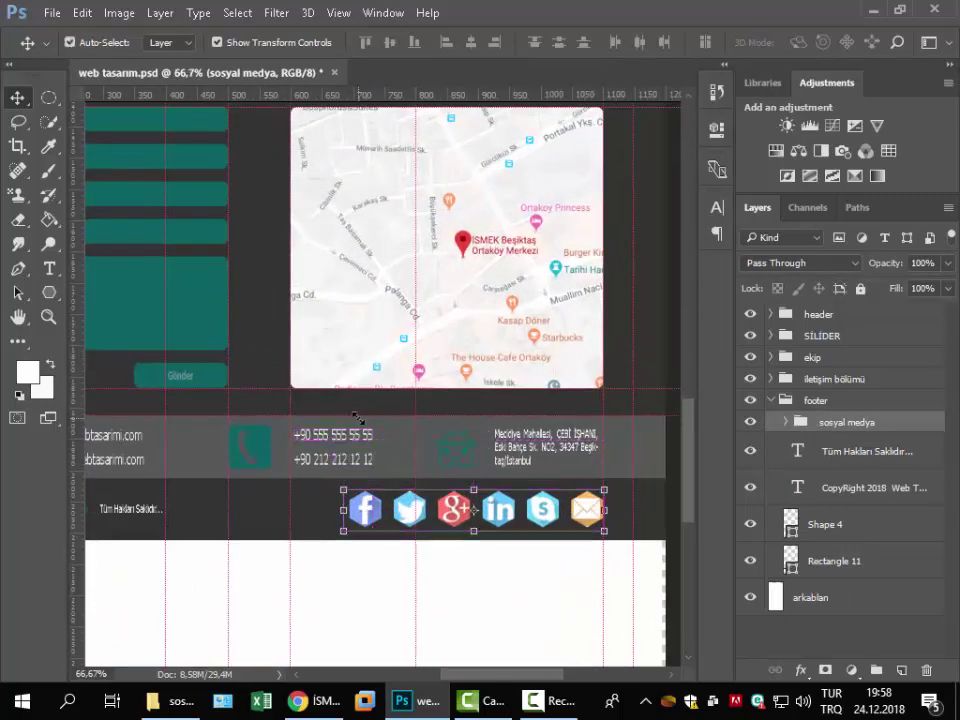
drag(341, 487, 413, 509)
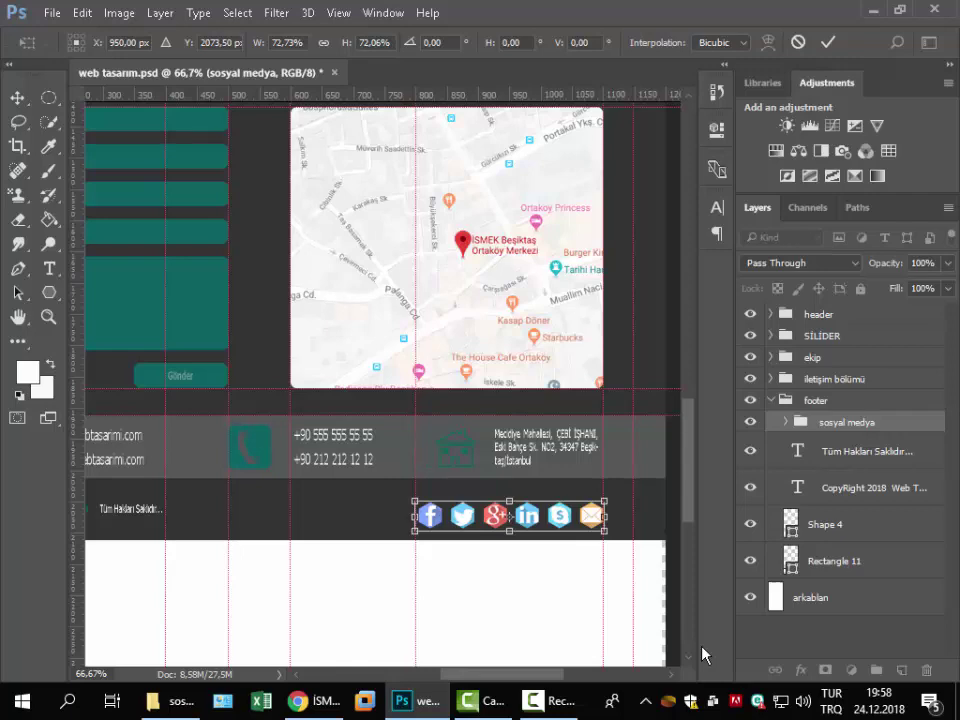
key(Return)
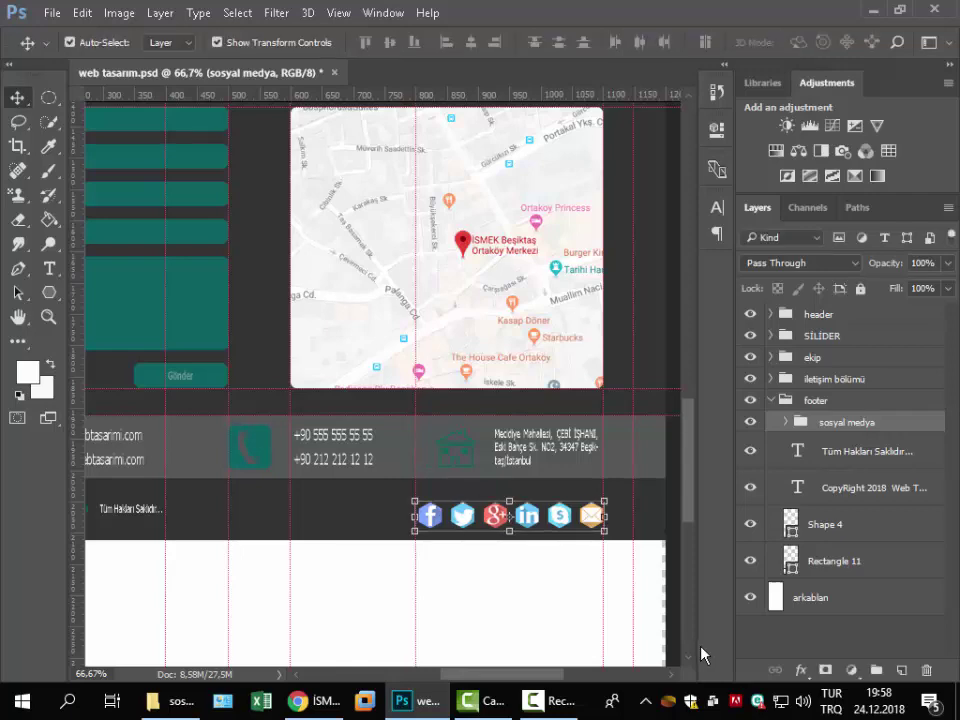
key(ctrl+minus)
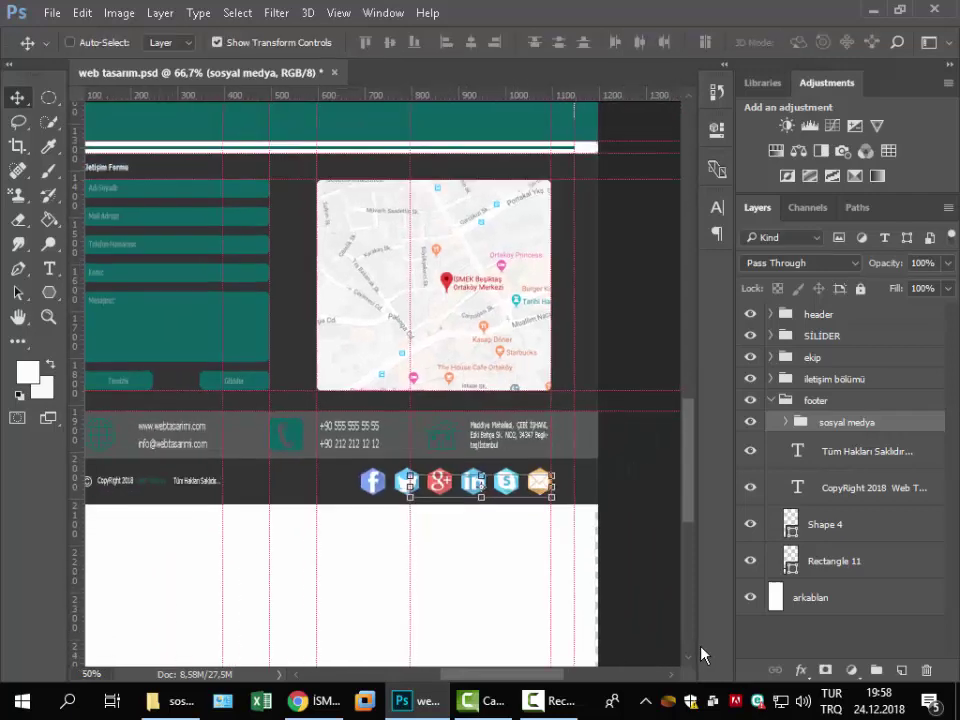
key(ctrl+minus)
key(ctrl+minus)
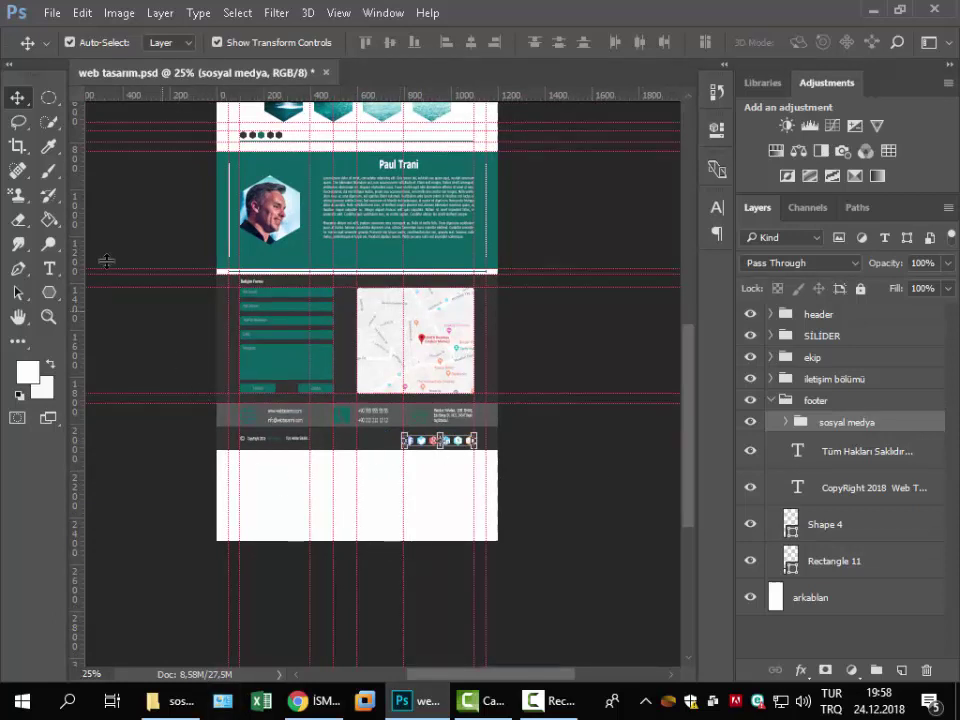
click(20, 150)
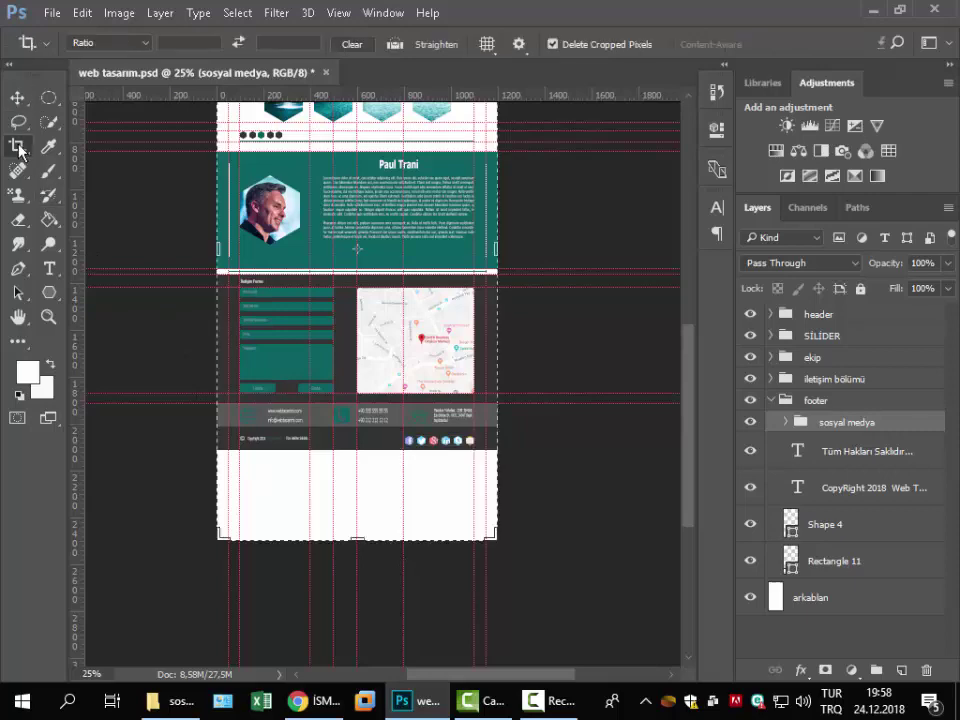
- Try cropping the canvas bottom to the footer's end, then abandon the crop
key(ctrl+plus)
key(ctrl+plus)
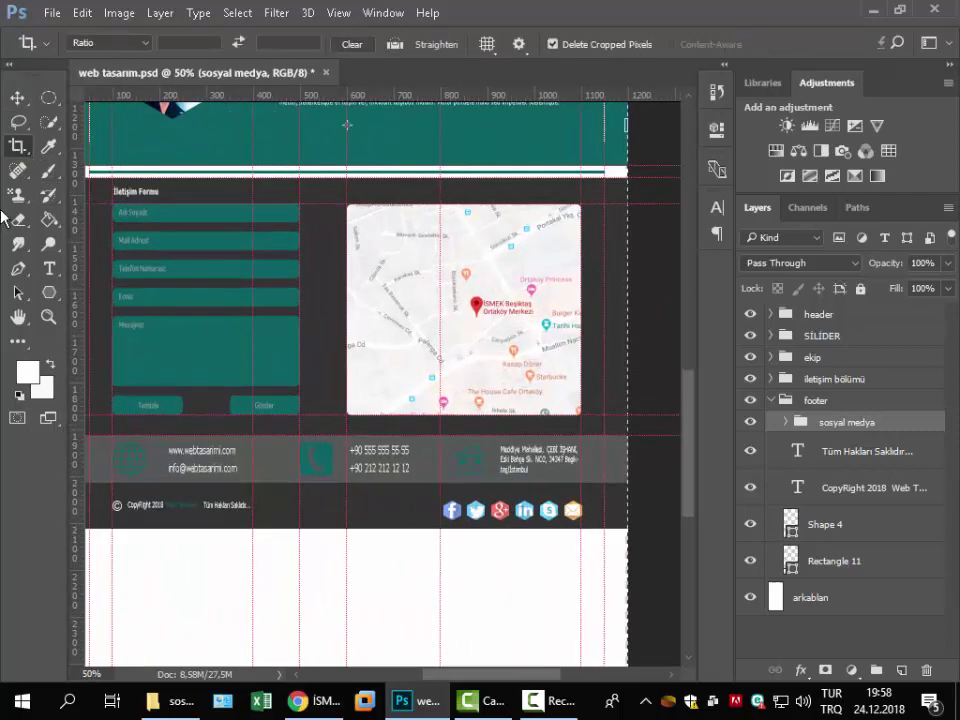
scroll(180, 310, down, 3)
scroll(343, 531, down, 2)
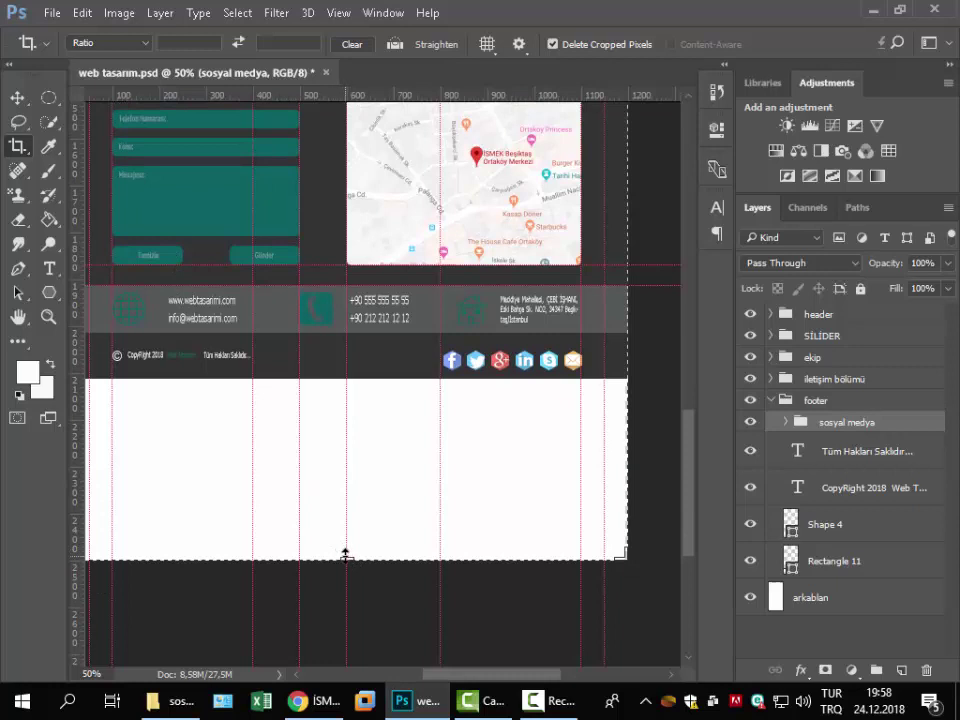
mouse_move(343, 552)
mouse_down()
mouse_move(344, 466)
mouse_move(344, 487)
mouse_up()
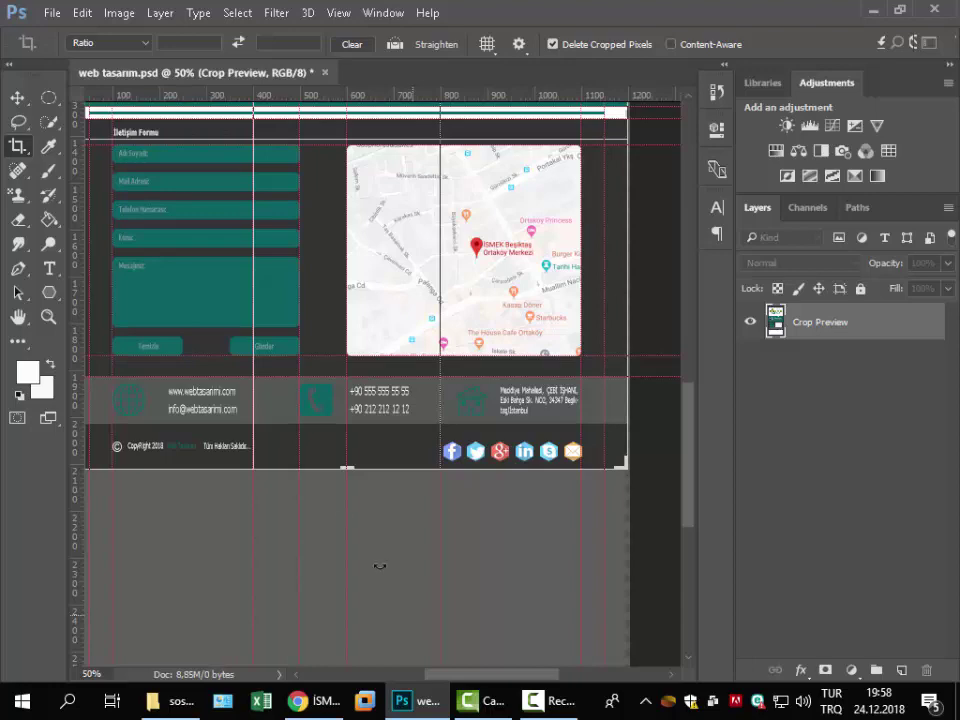
click(17, 97)
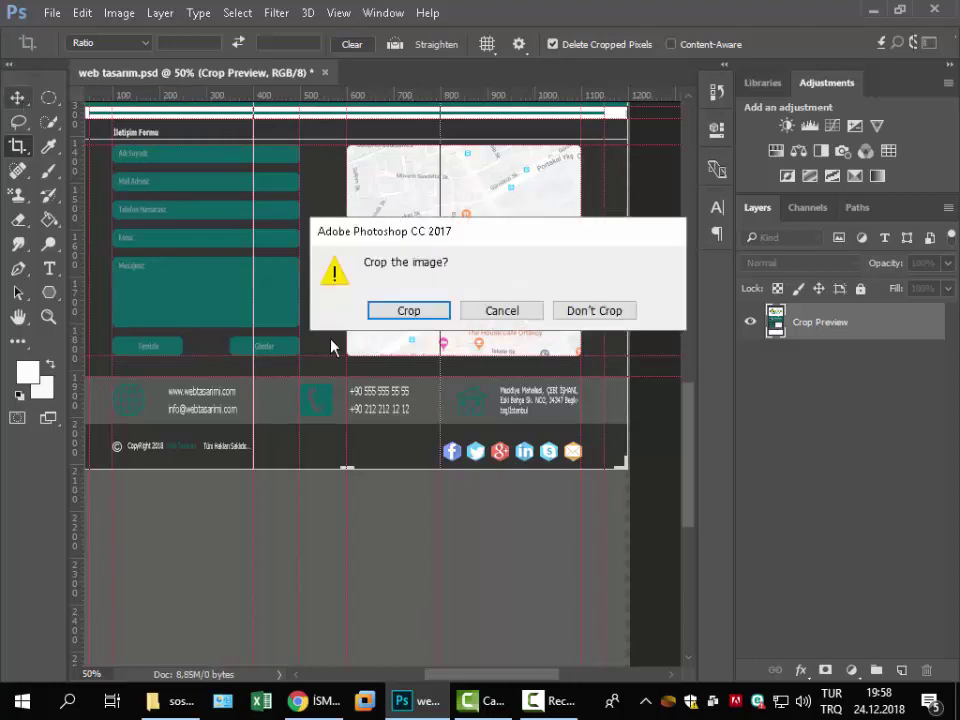
click(593, 313)
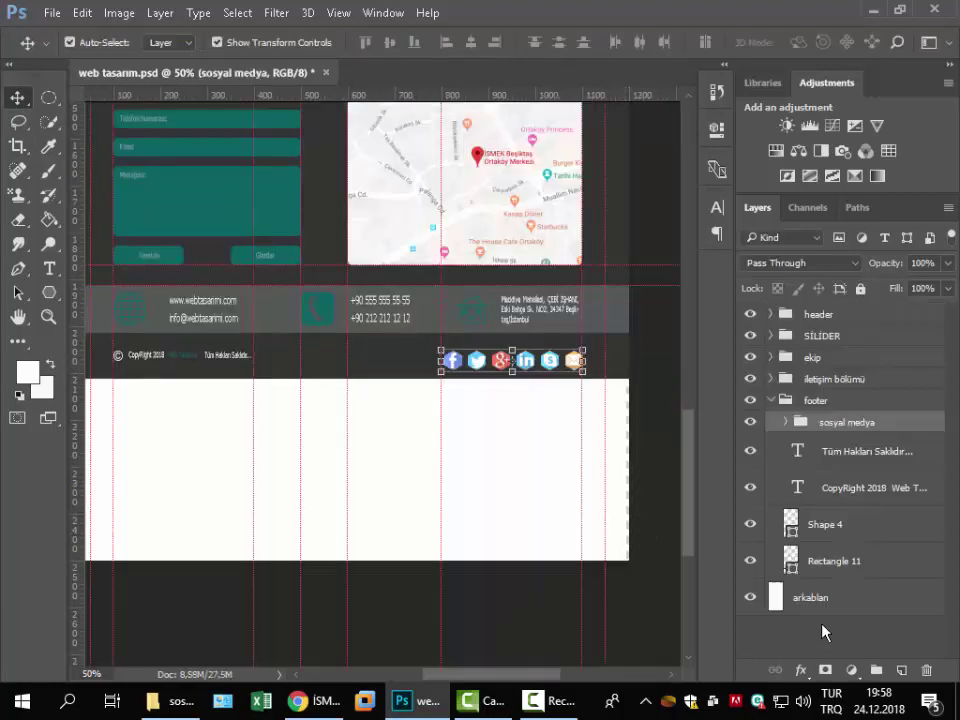
- Set the arkablan background layer's Y position to 0 px and collapse the footer group
click(821, 605)
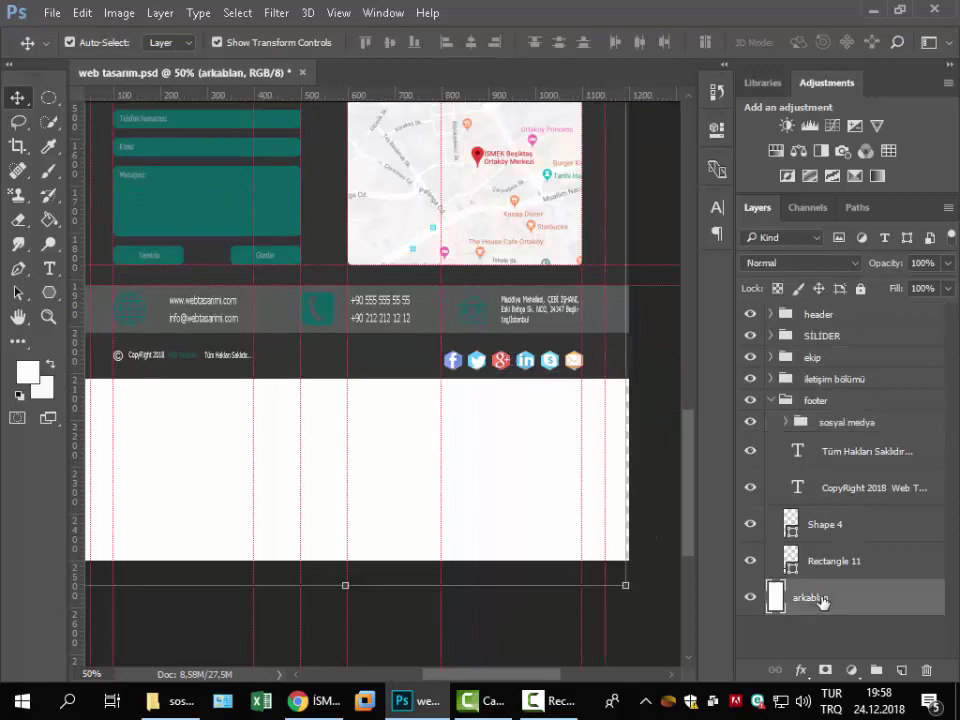
key(Right)
key(Right)
key(Right)
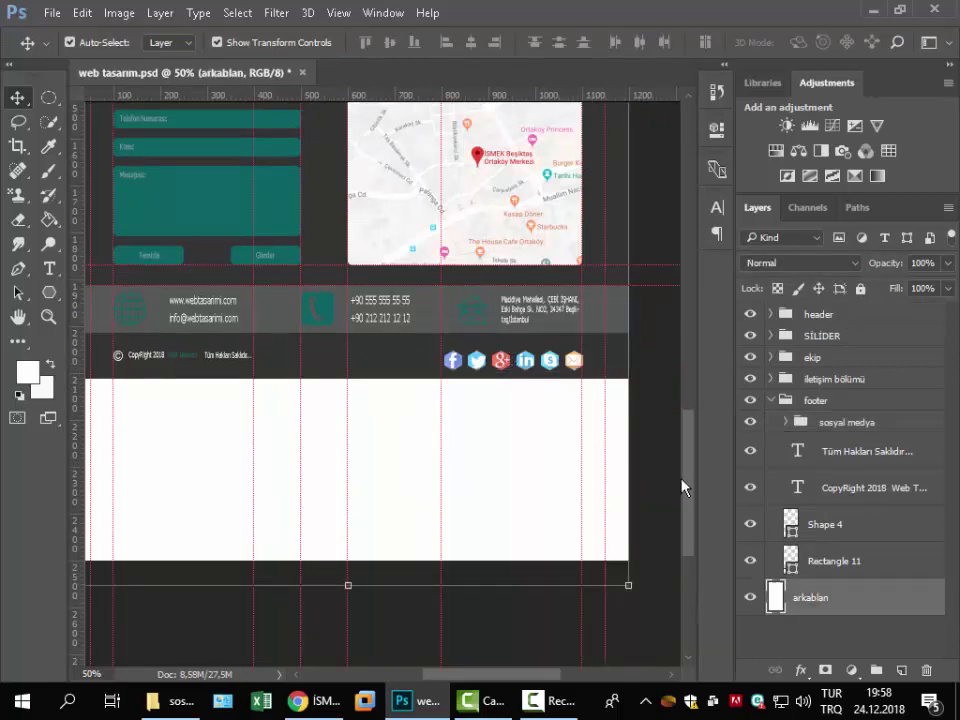
click(715, 131)
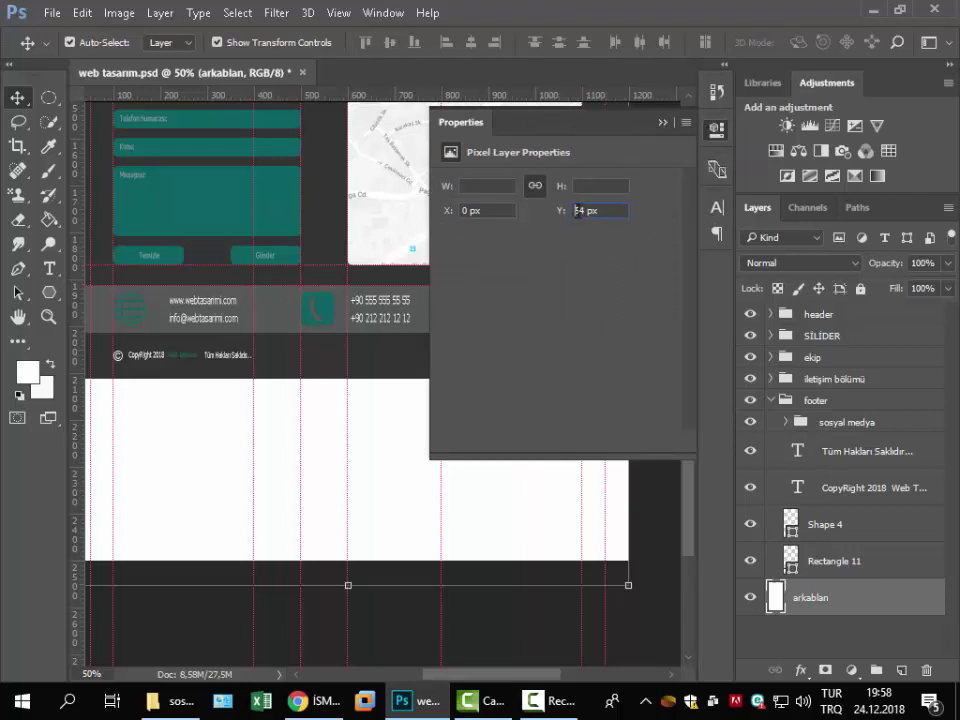
text(0)
key(Return)
click(661, 123)
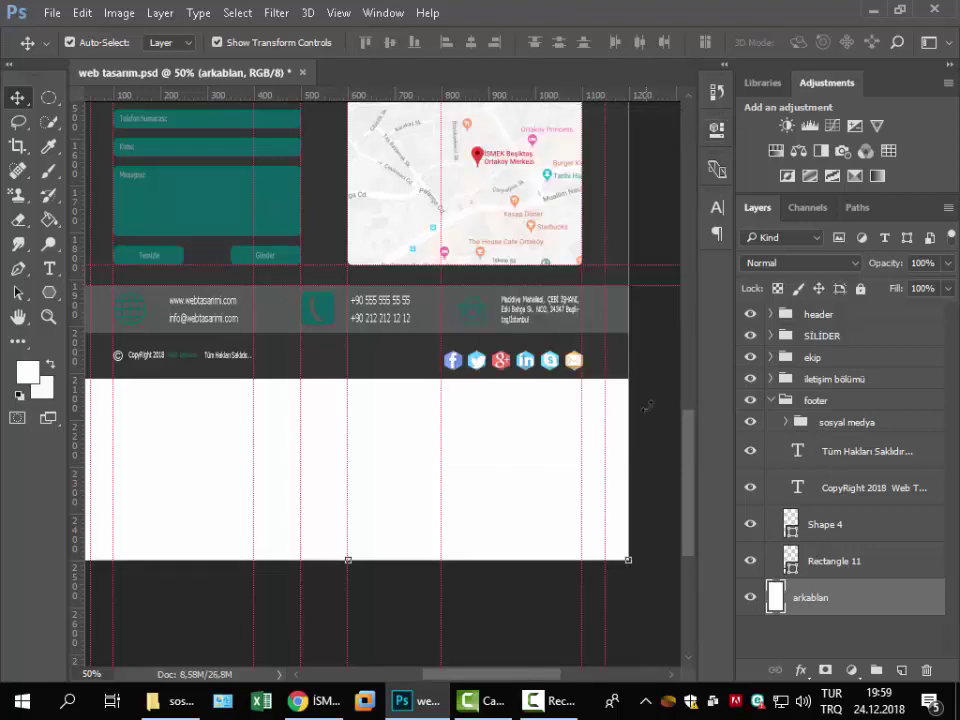
click(770, 400)
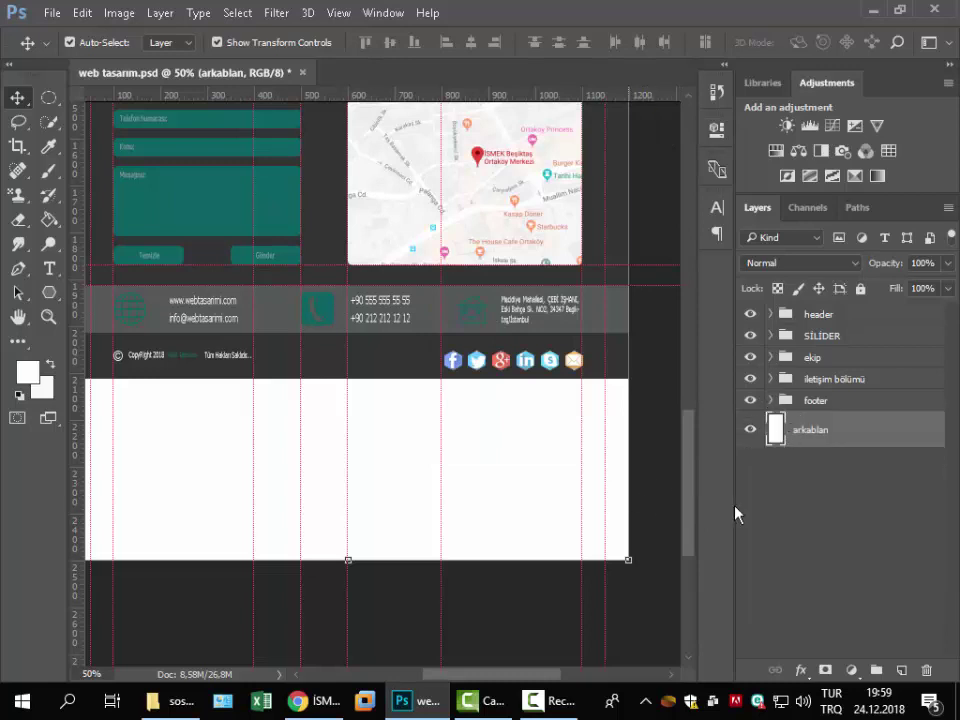
- Set the crop box to end at the footer's bottom edge and adjust its right edge
click(18, 145)
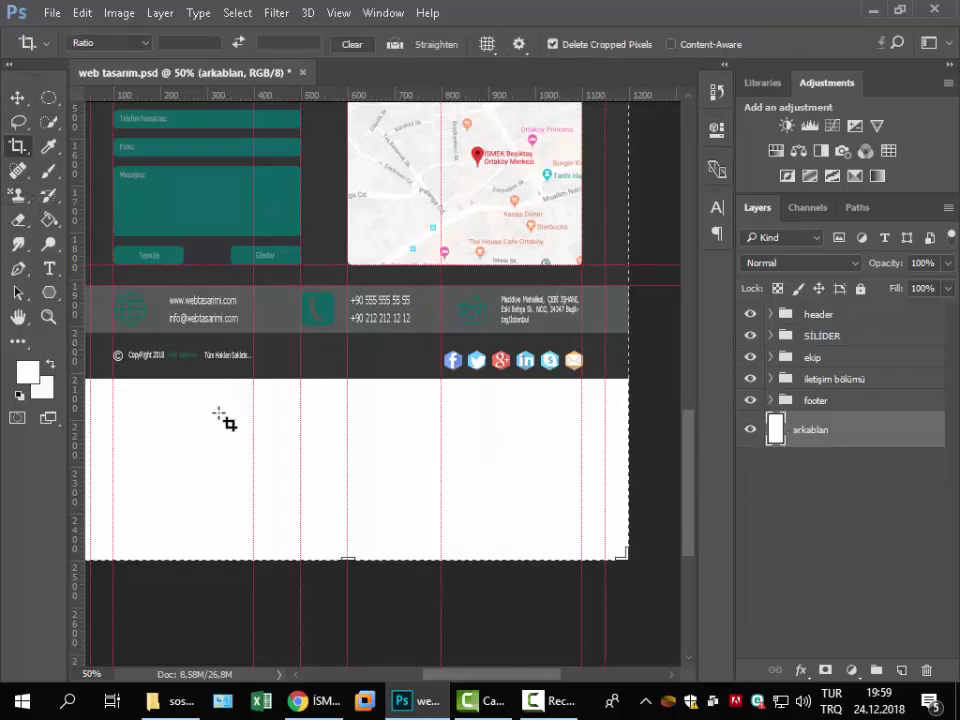
mouse_move(342, 567)
mouse_down()
mouse_move(348, 467)
mouse_move(364, 467)
mouse_up()
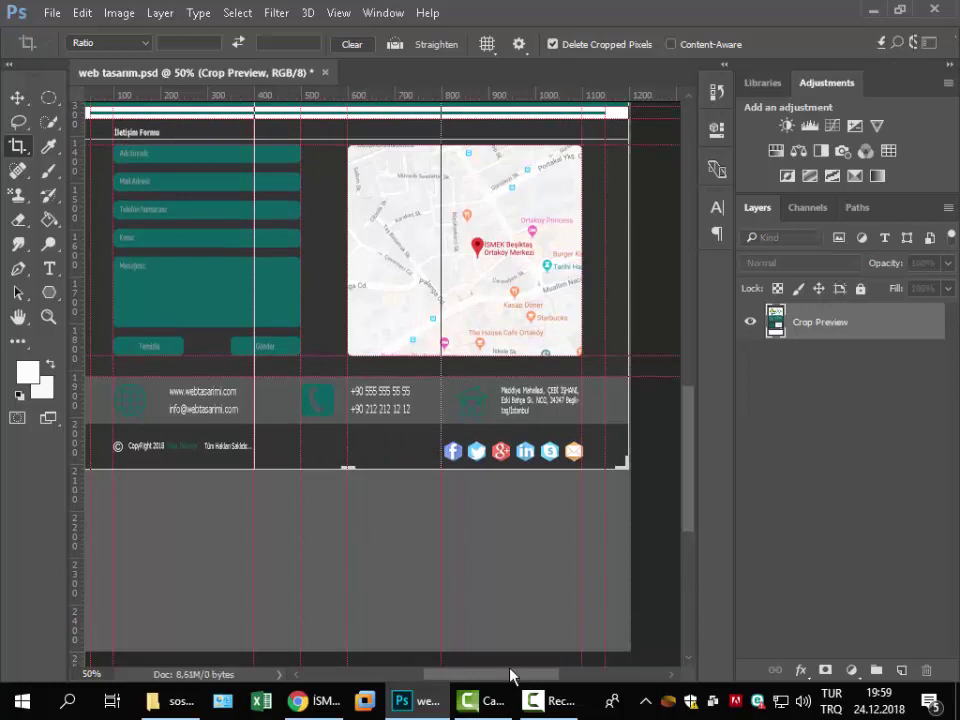
drag(511, 678, 509, 677)
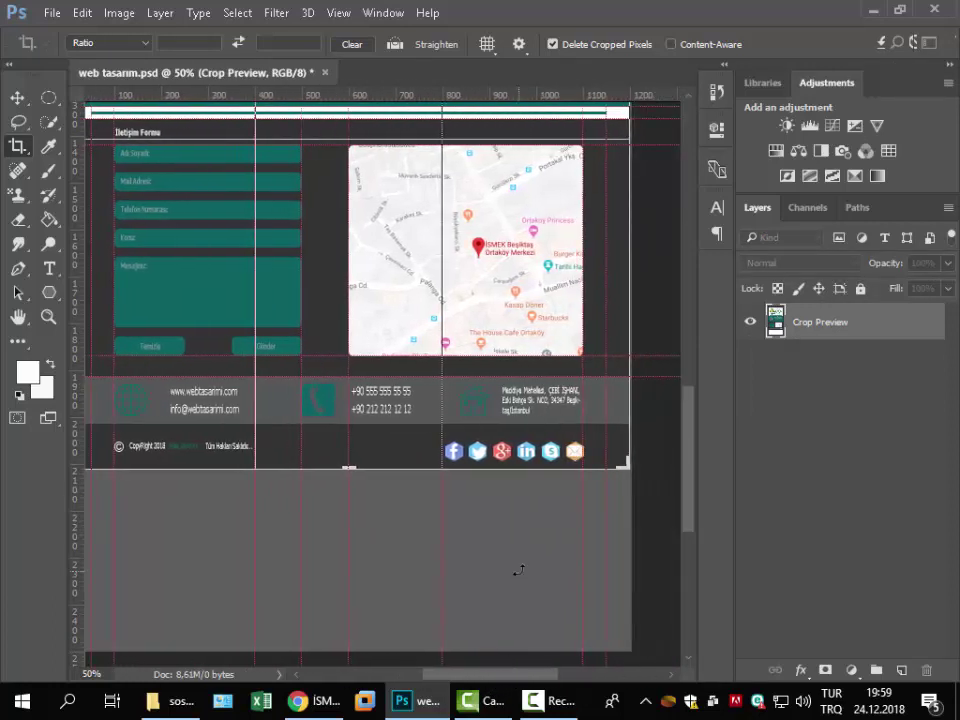
scroll(519, 570, up, 2)
scroll(519, 570, up, 2)
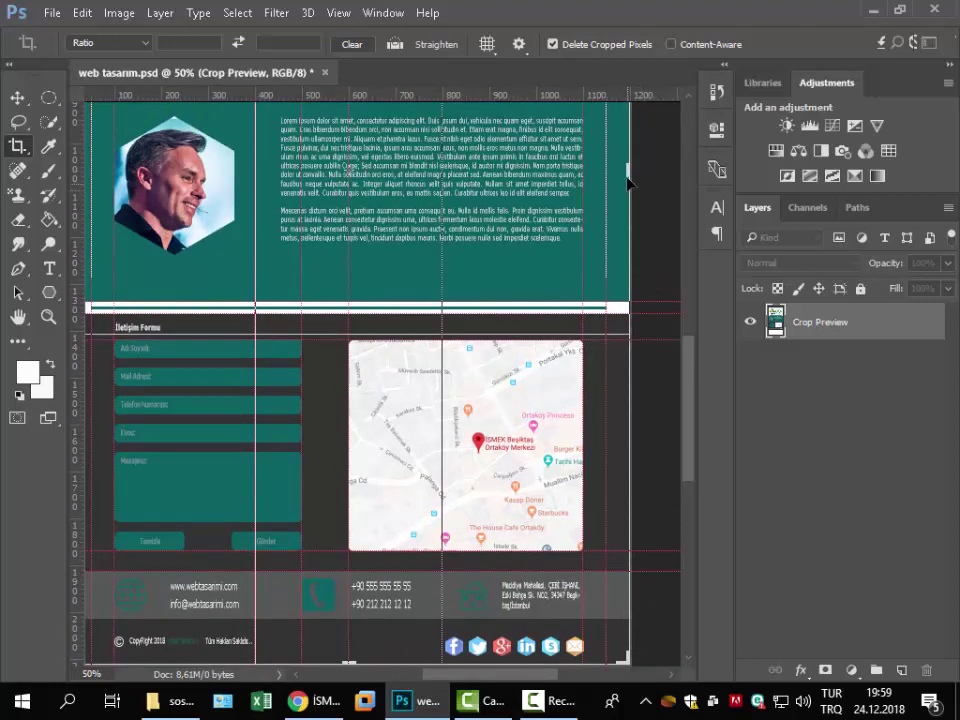
drag(628, 174, 629, 174)
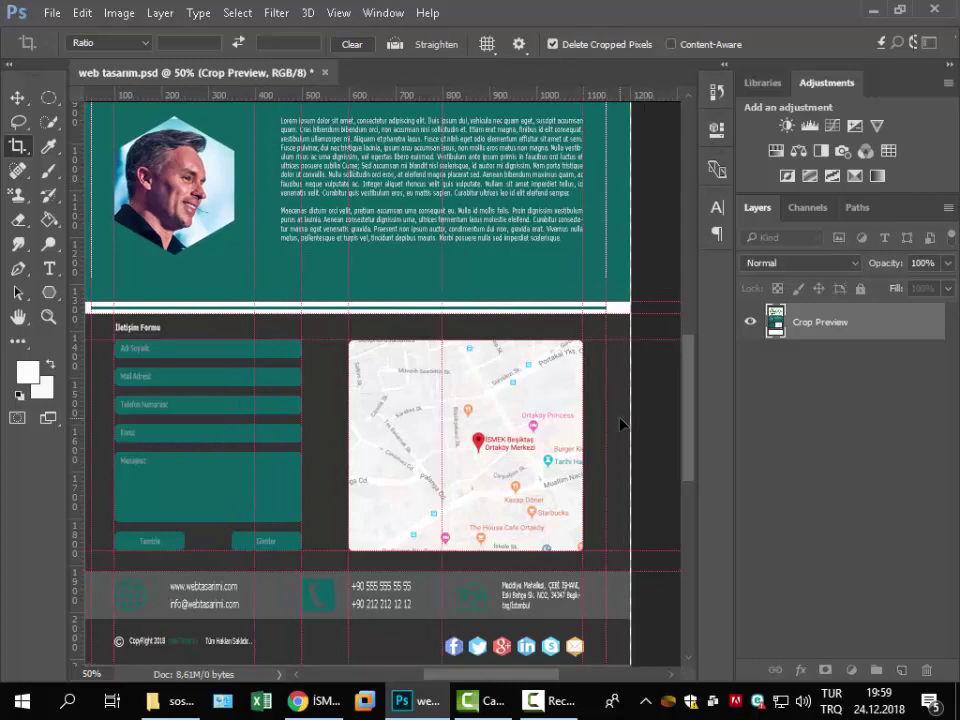
- Apply the crop, leaving a canvas about 1203 px wide, and select all layers from header to arkablan
scroll(540, 492, down, 1)
scroll(540, 492, down, 5)
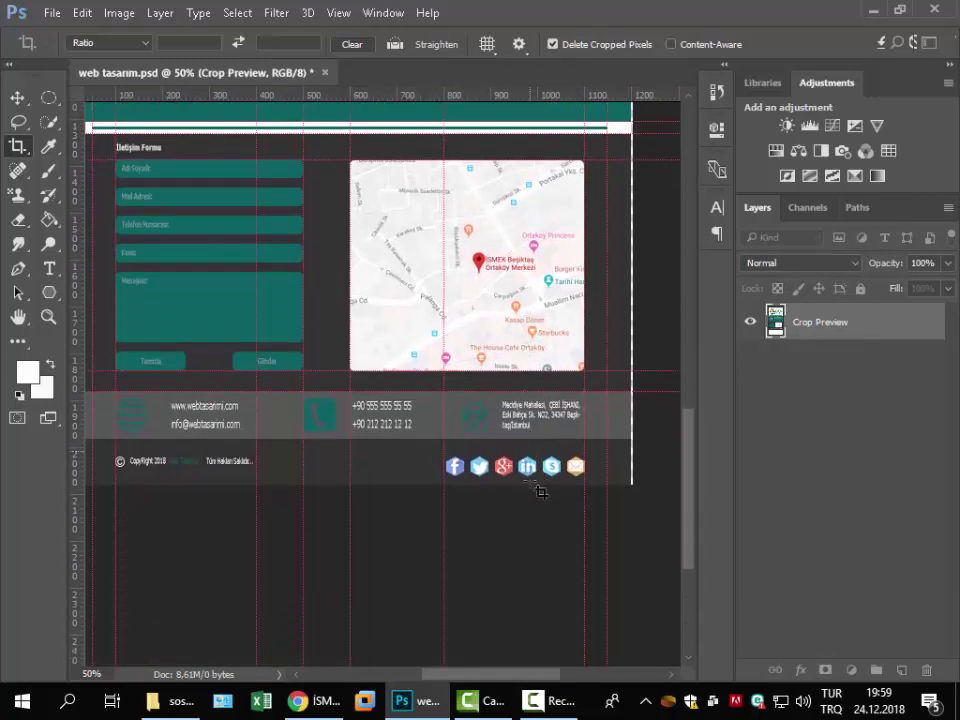
key(Return)
drag(424, 676, 467, 672)
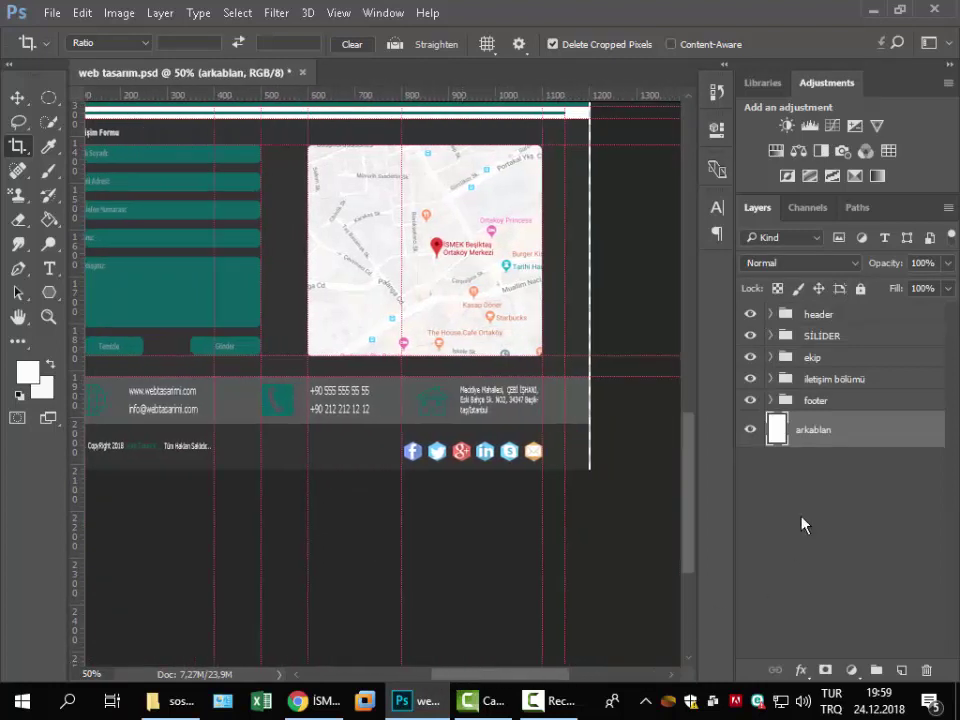
shift+click(820, 314)
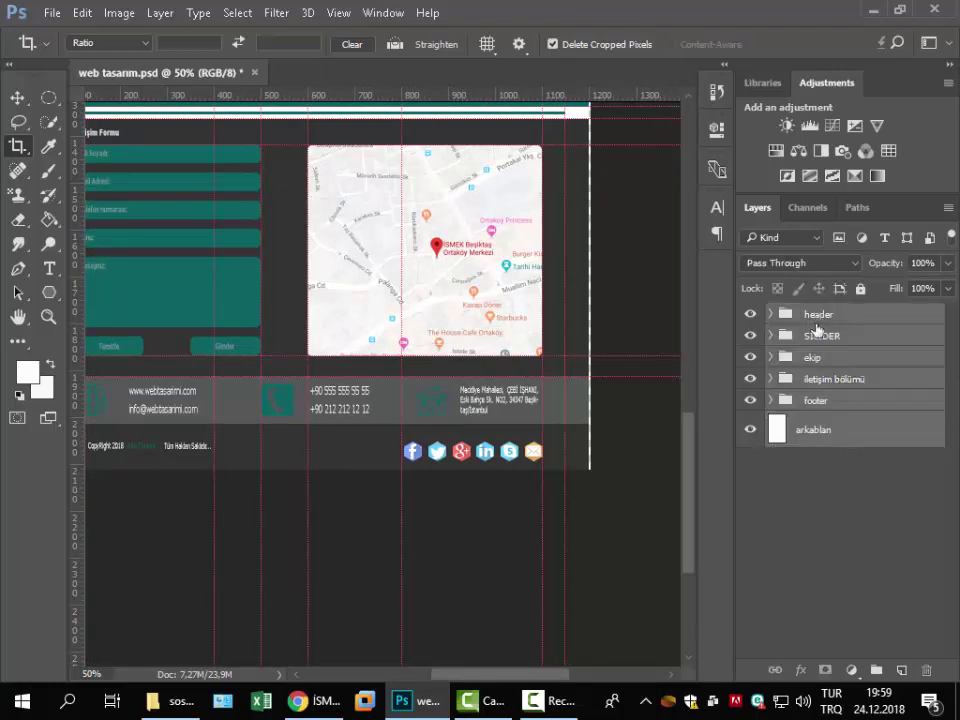
- Nudge the page layers slightly right with the Move tool, then undo to keep them in place
click(17, 98)
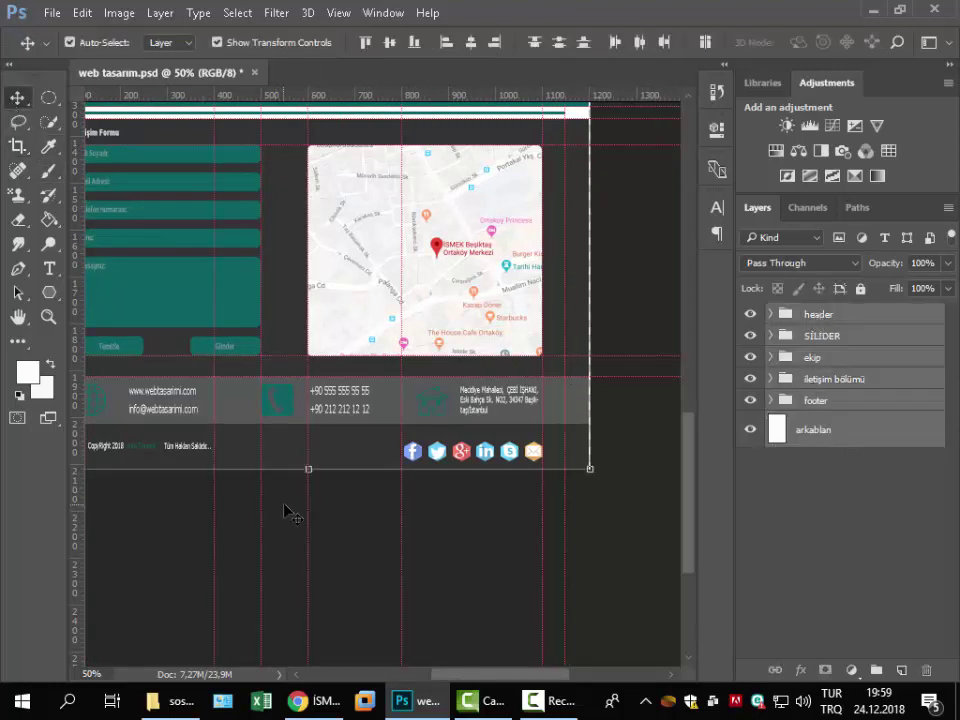
drag(290, 513, 292, 513)
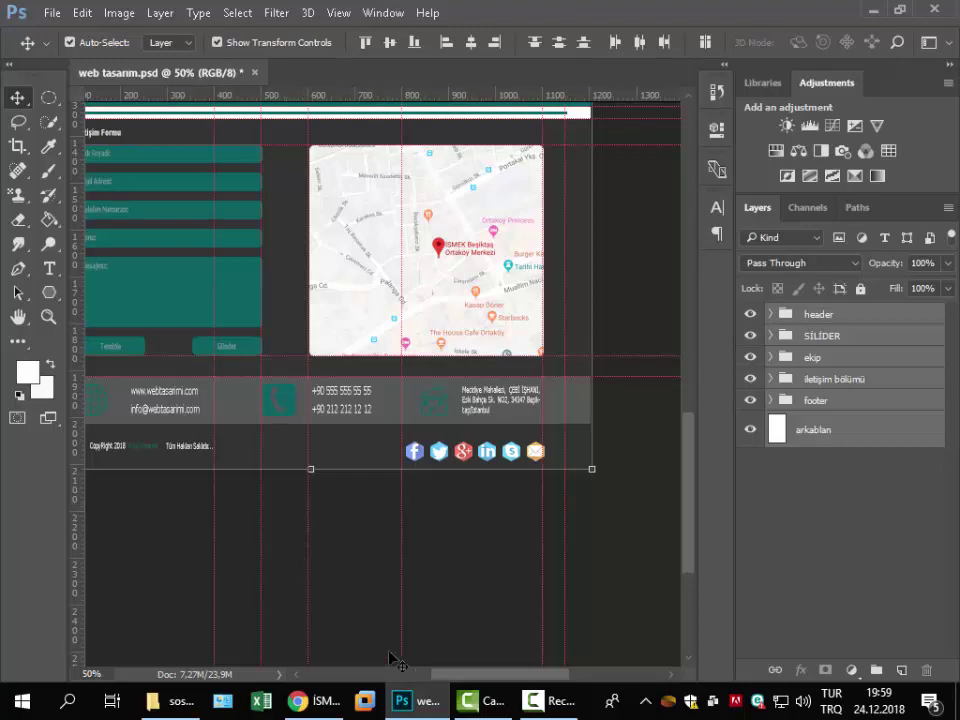
scroll(437, 668, left, 3)
scroll(437, 668, left, 2)
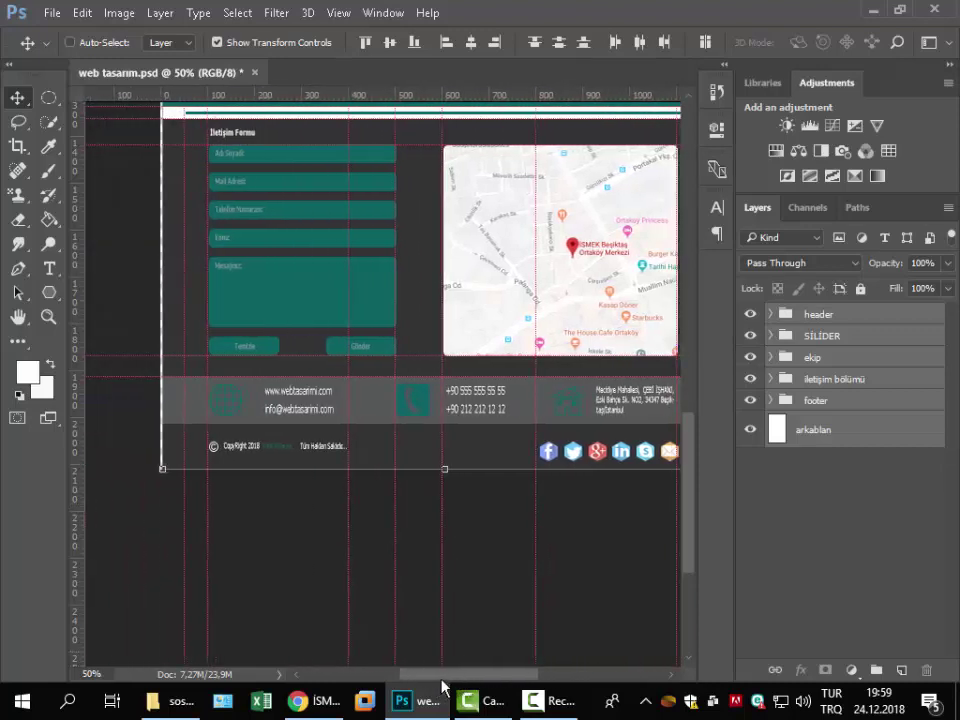
key(ctrl+z)
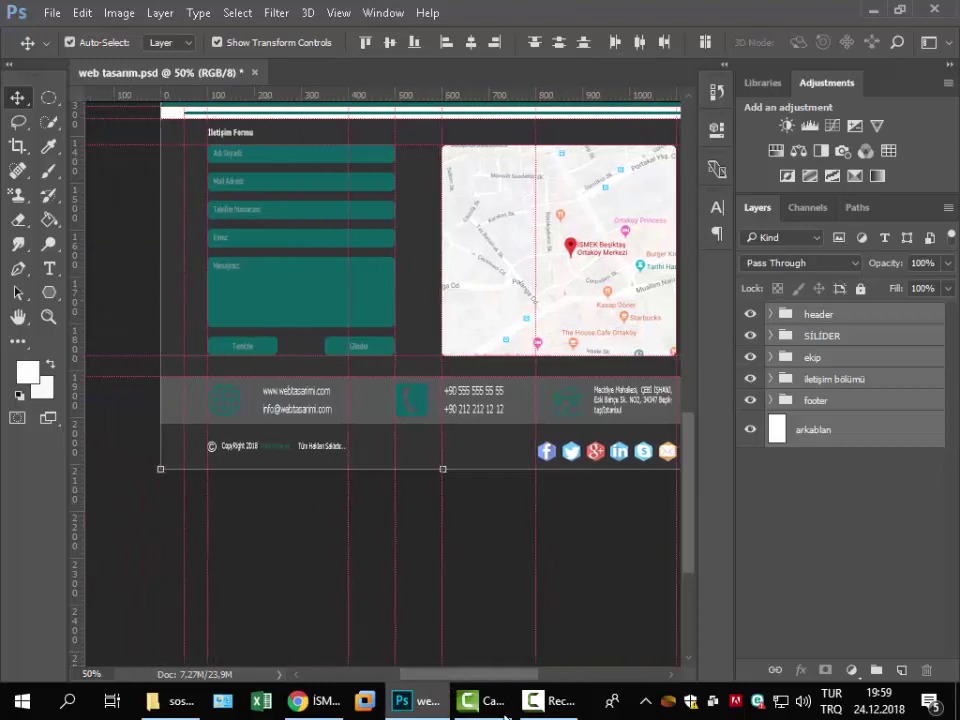
scroll(495, 676, right, 2)
scroll(510, 678, right, 2)
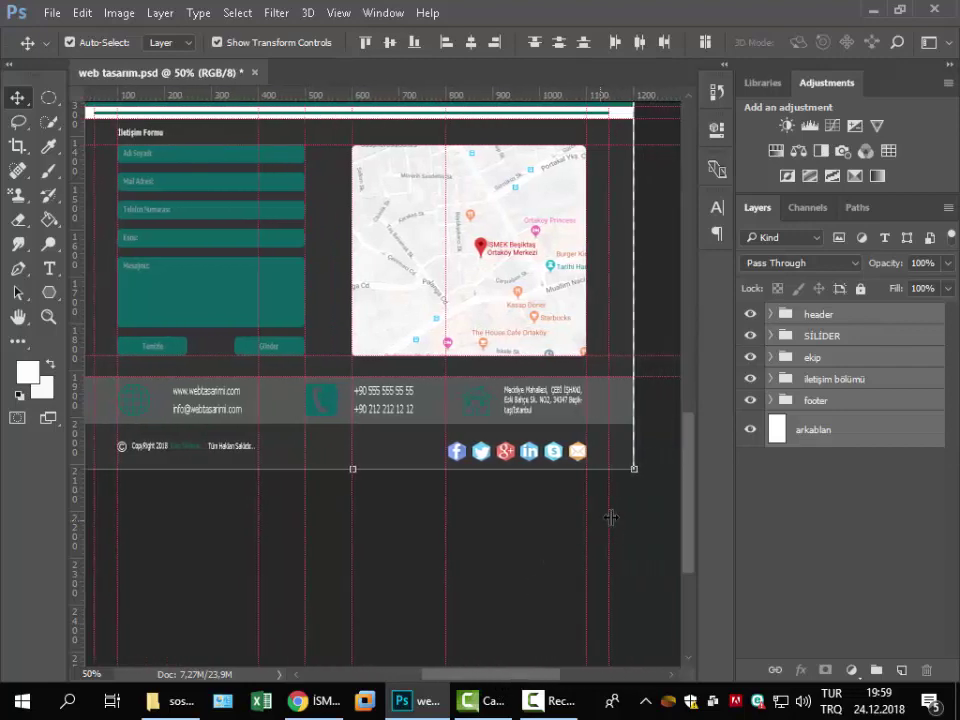
scroll(610, 517, up, 2)
scroll(610, 518, up, 1)
scroll(610, 520, up, 1)
scroll(611, 522, up, 1)
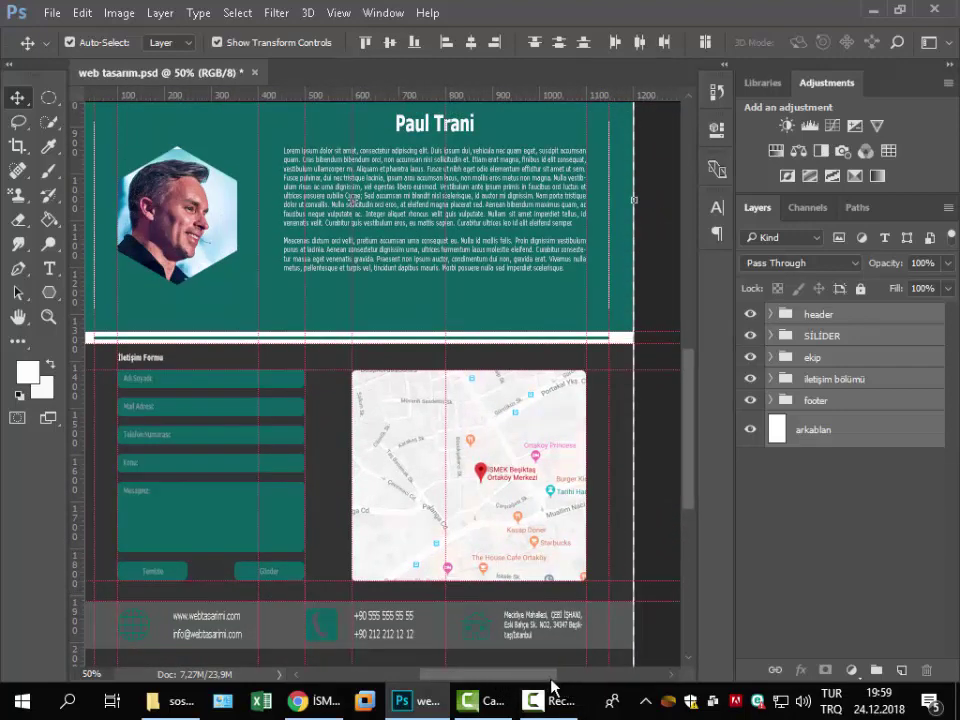
mouse_move(562, 684)
mouse_down()
mouse_move(533, 686)
mouse_move(551, 688)
mouse_up()
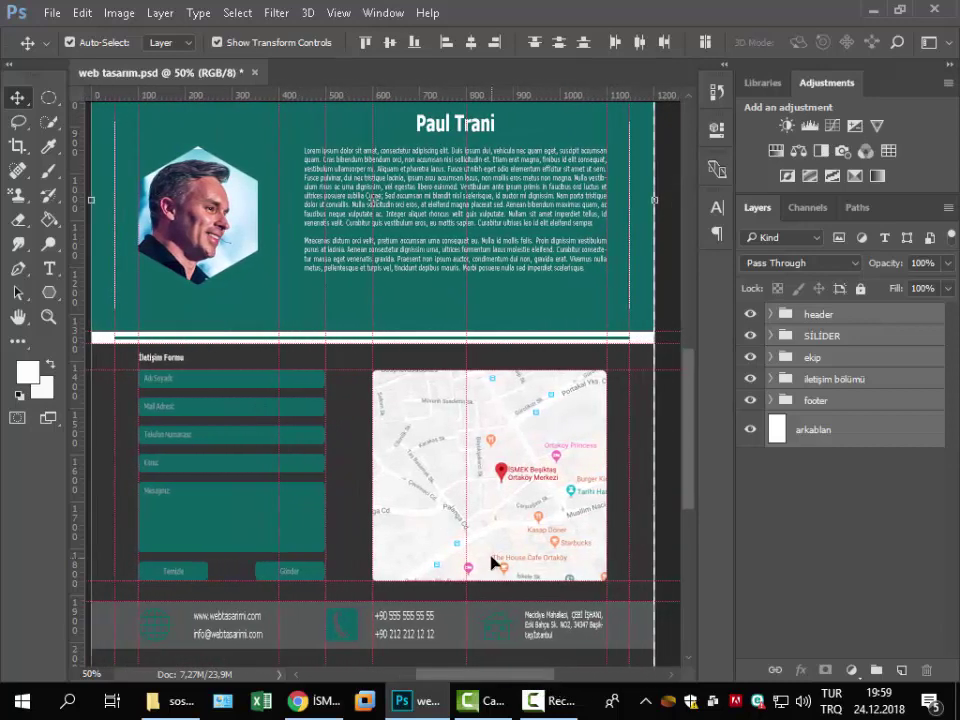
- Crop the canvas again, extending the right edge to about 1200 px wide
key(c)
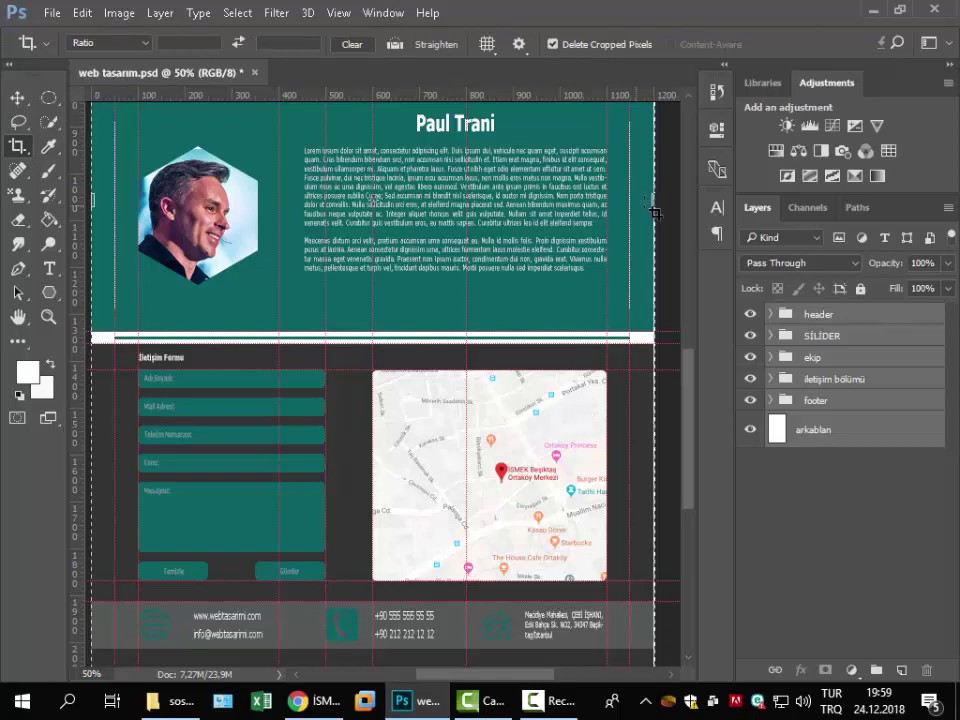
drag(651, 200, 647, 201)
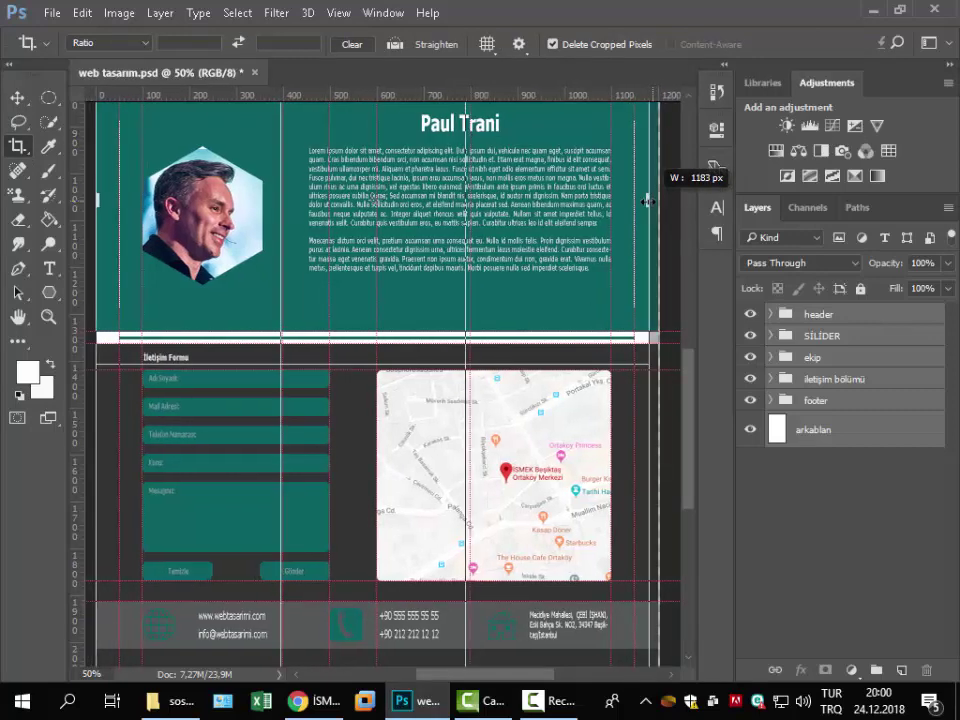
drag(647, 201, 653, 203)
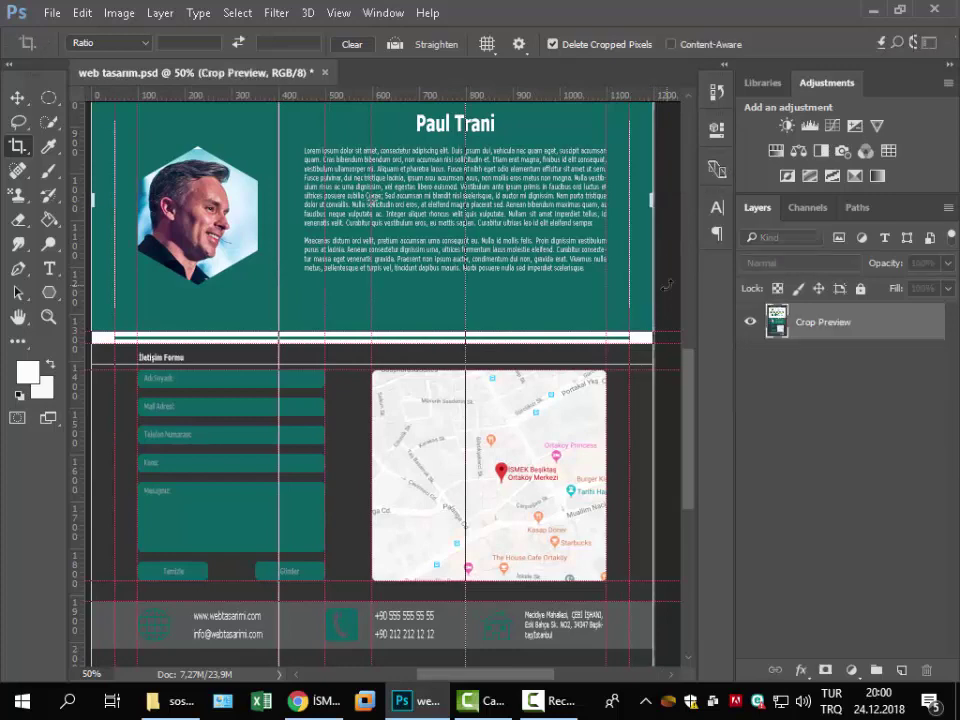
key(Return)
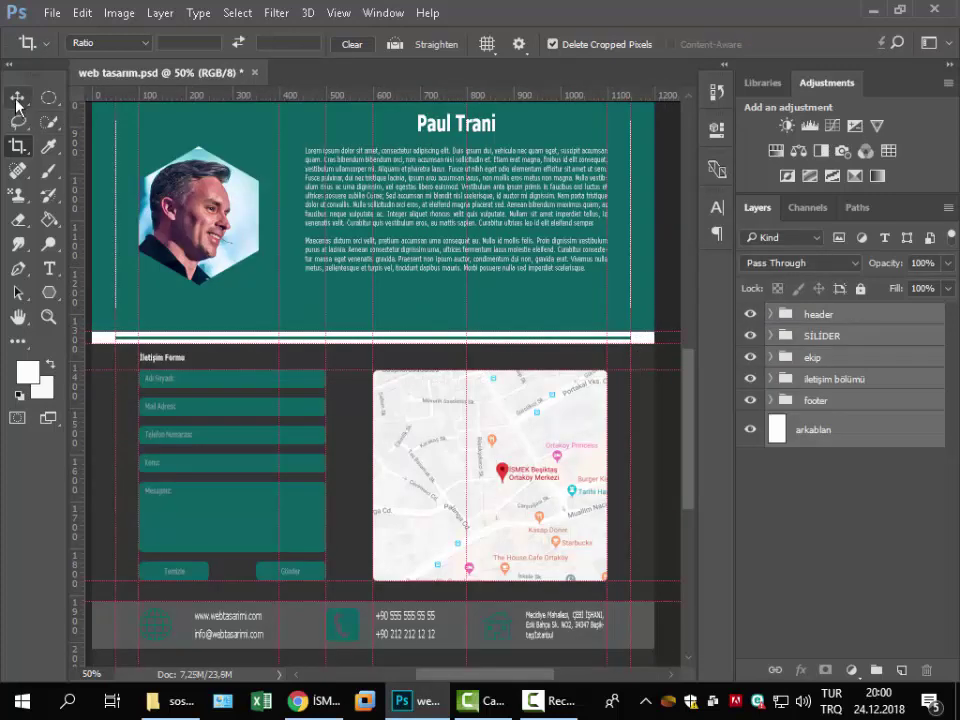
- Zoom out to see the whole page and hide the guides
key(ctrl+minus)
key(ctrl+minus)
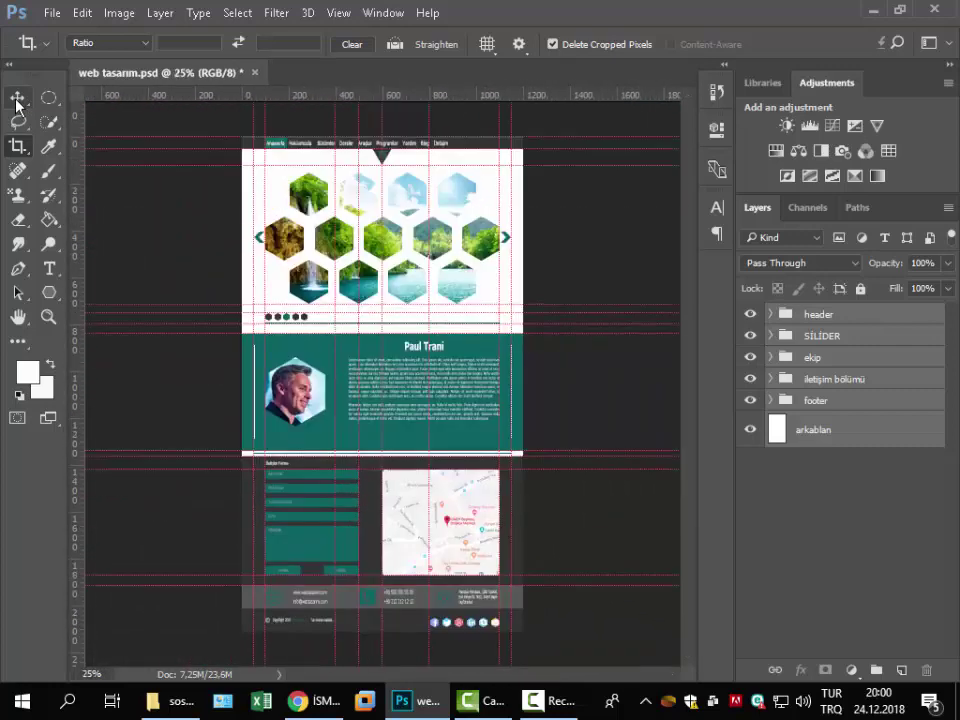
key(ctrl+minus)
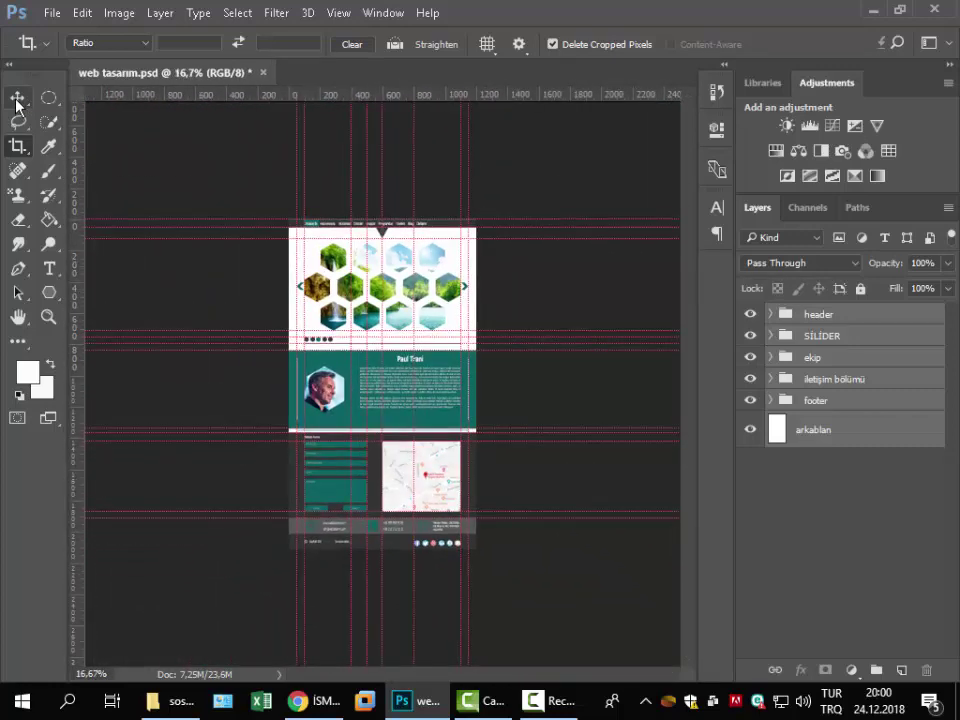
key(ctrl+semicolon)
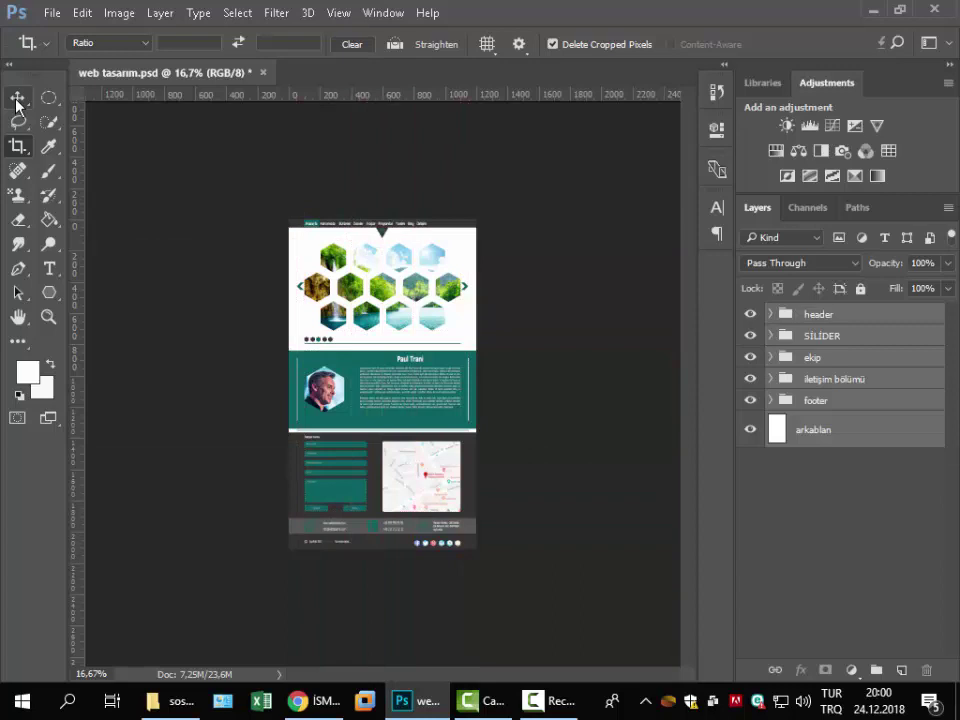
- Zoom in and scroll through the page to review the footer and hexagon social icons
key(ctrl+plus)
key(ctrl+plus)
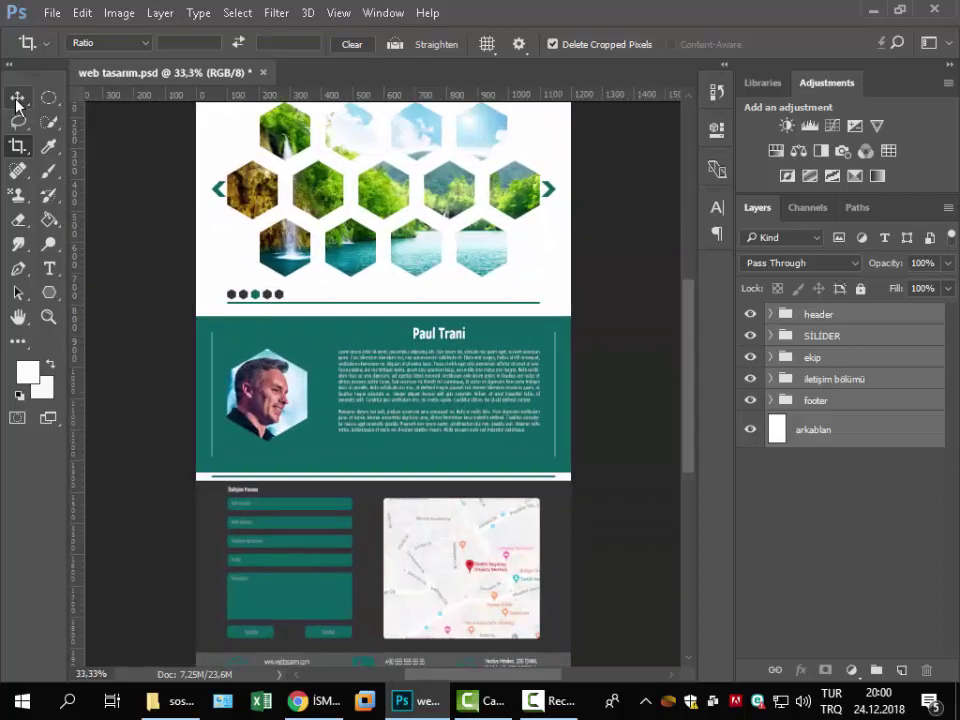
scroll(525, 476, down, 1)
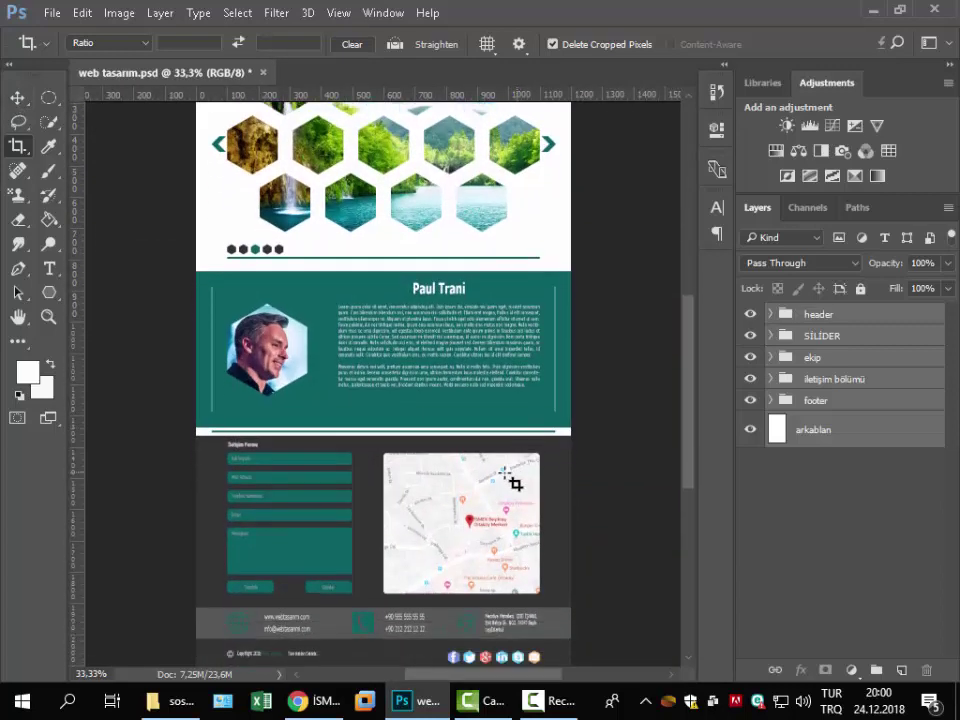
scroll(510, 484, down, 2)
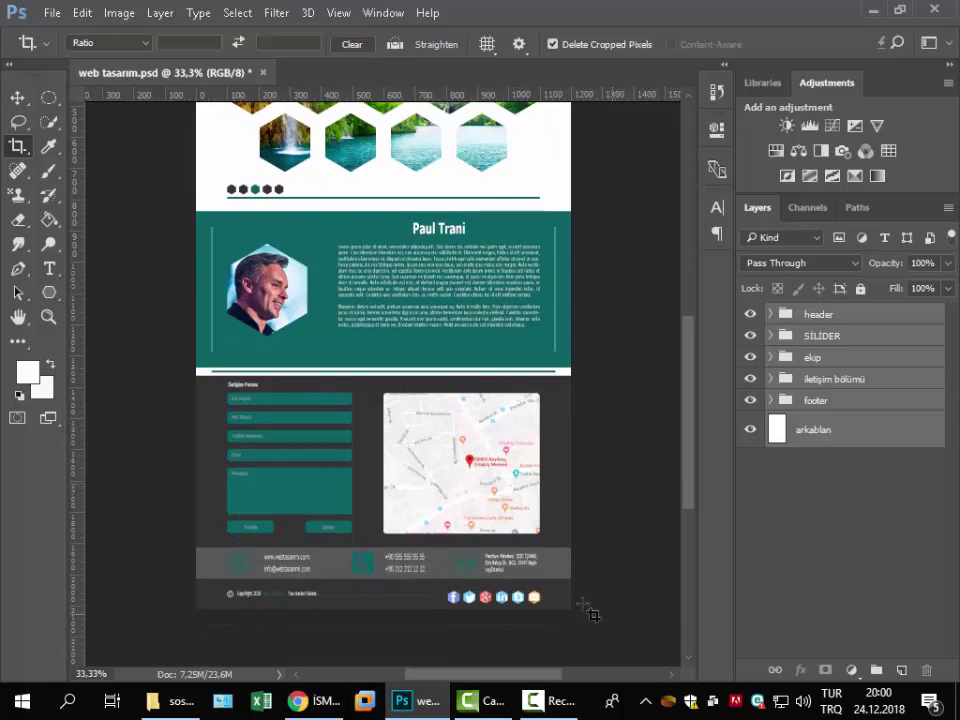
scroll(290, 557, up, 2)
scroll(278, 554, up, 3)
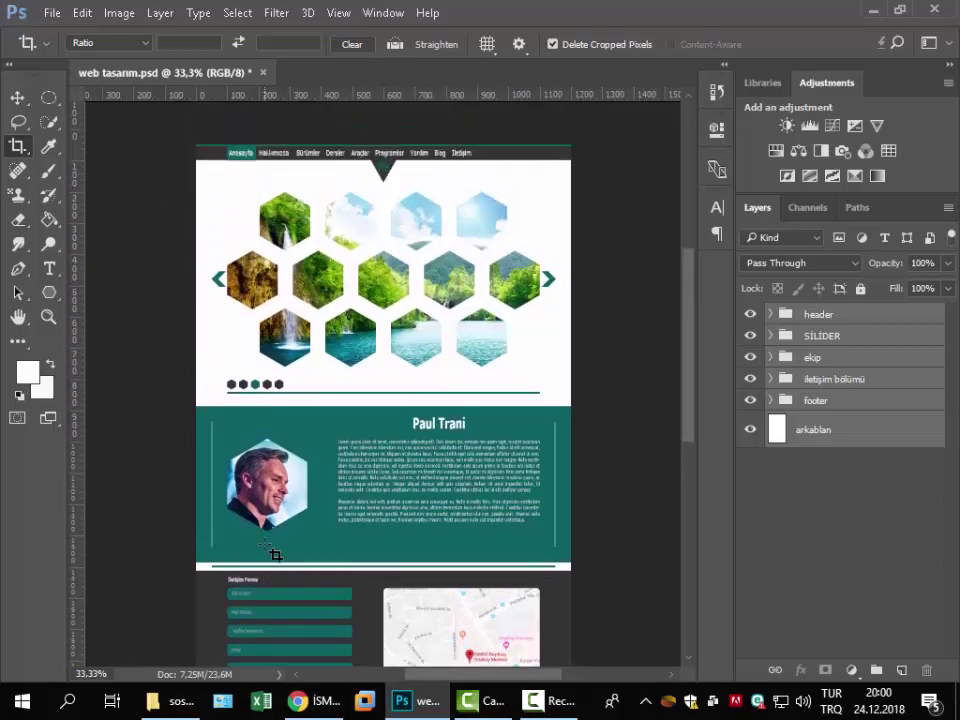
scroll(275, 554, up, 2)
click(553, 701)
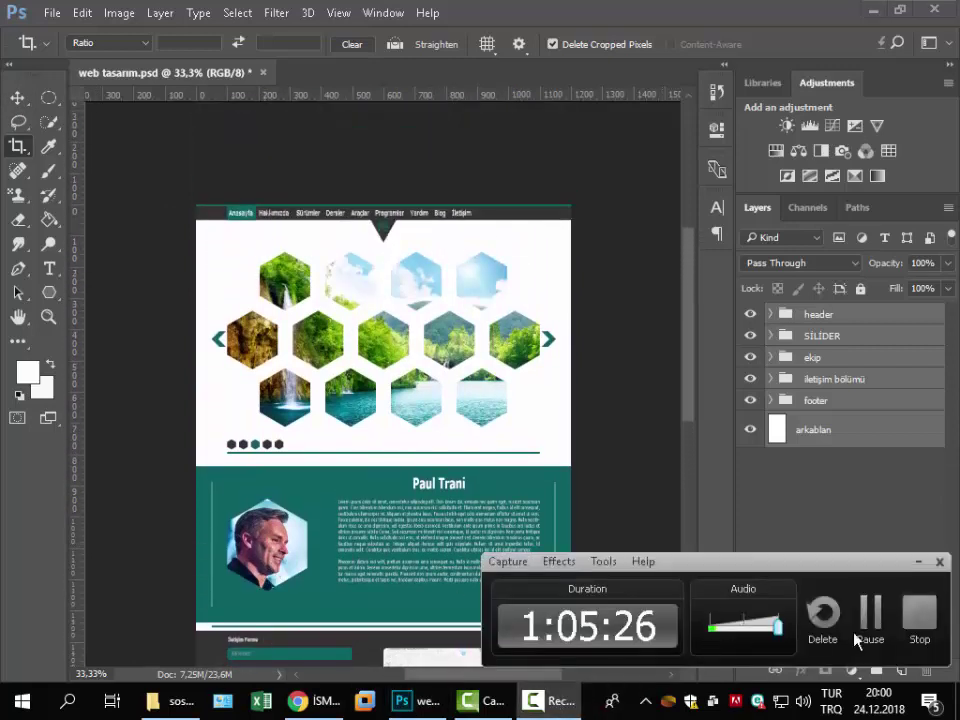